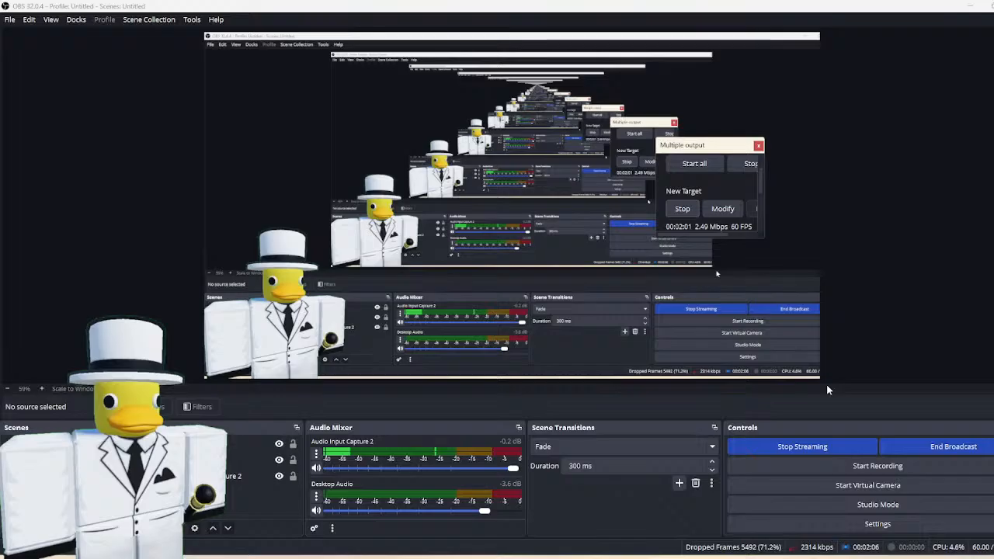
- Check the live stream page in YouTube Studio and switch to the Skin Maker place in Roblox Studio
{"action": "mouse_move", "coordinate": [636, 558]}
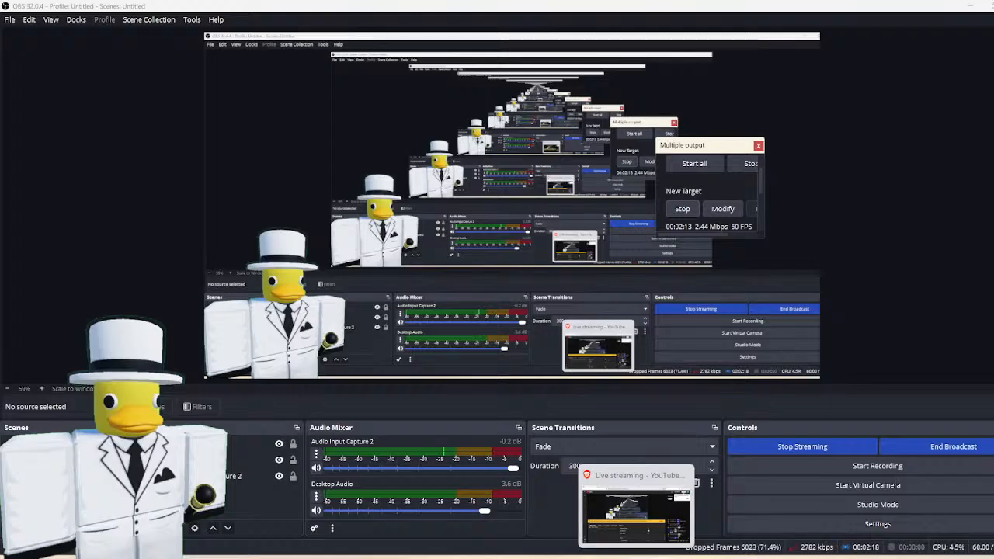
{"action": "left_click", "coordinate": [633, 532]}
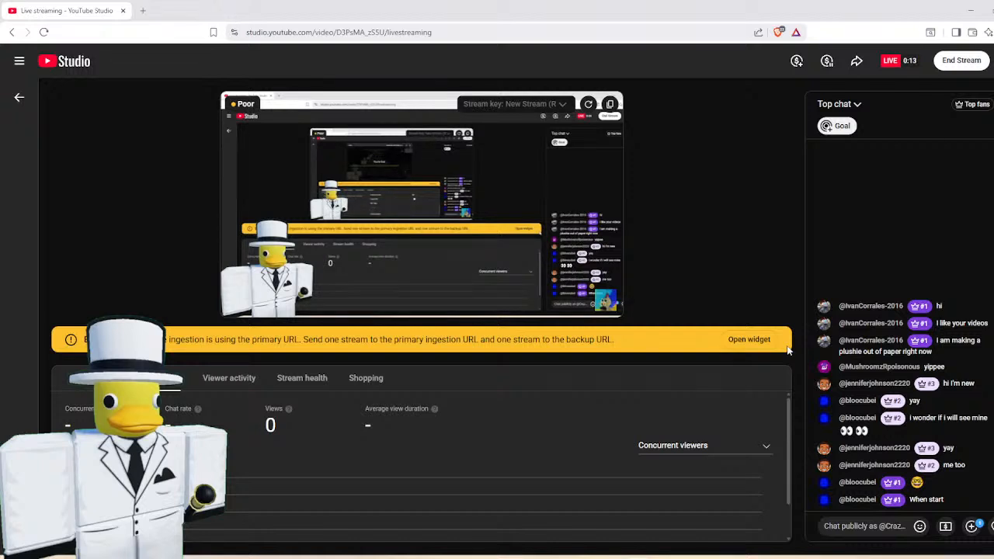
{"action": "mouse_move", "coordinate": [684, 558]}
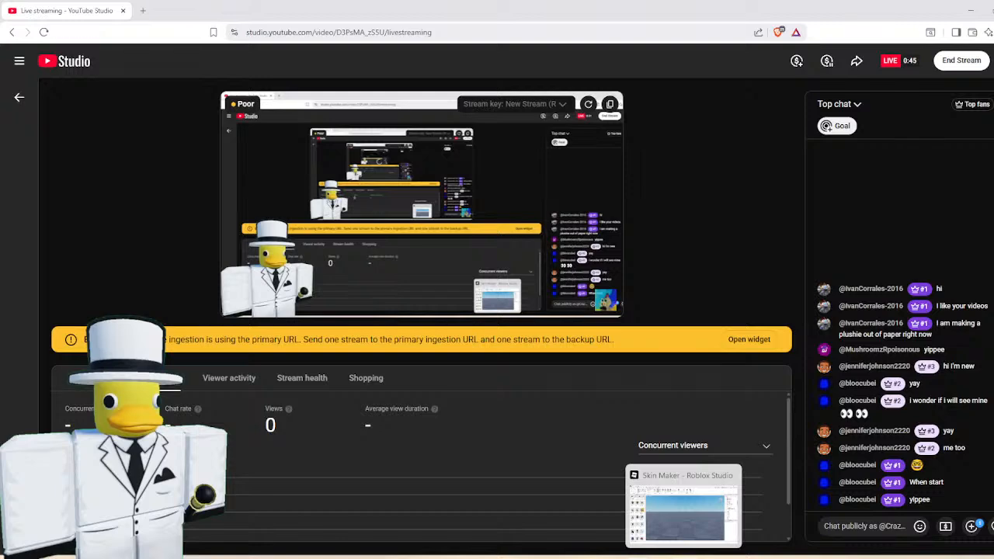
{"action": "left_click", "coordinate": [683, 557]}
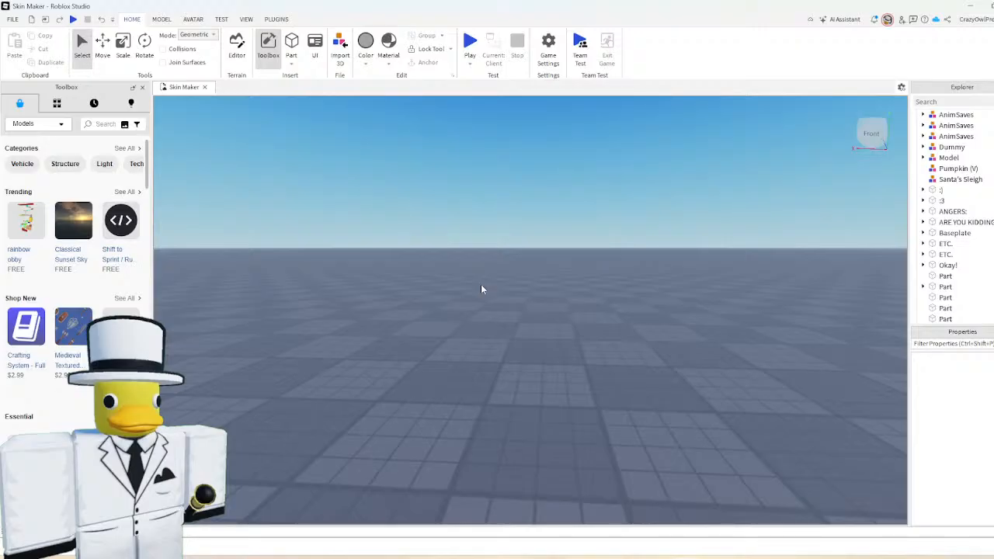
- Fly around the Skin Maker place to examine the boards of face designs and the other existing models
{"action": "right_click_drag", "start_coordinate": [486, 273], "coordinate": [487, 273]}
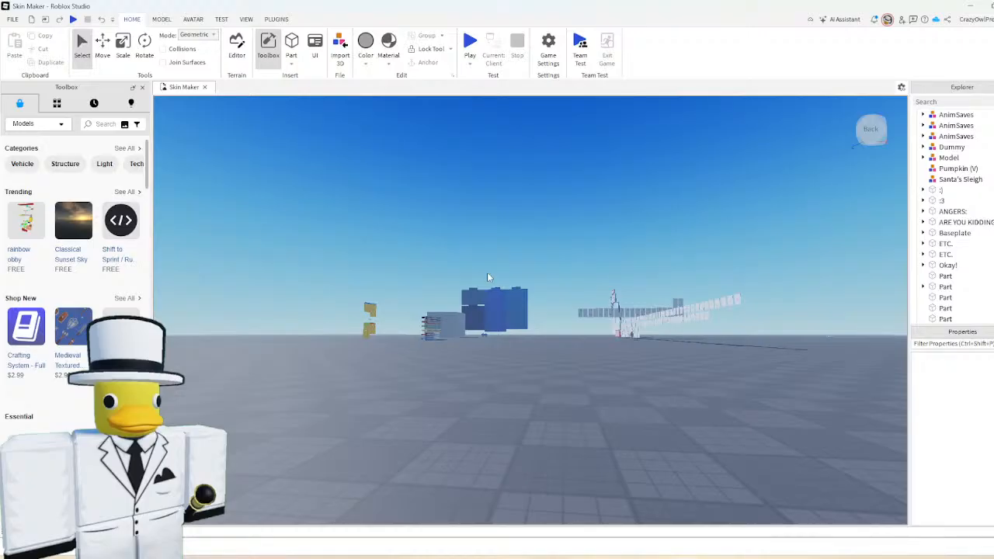
{"action": "key", "text": "d"}
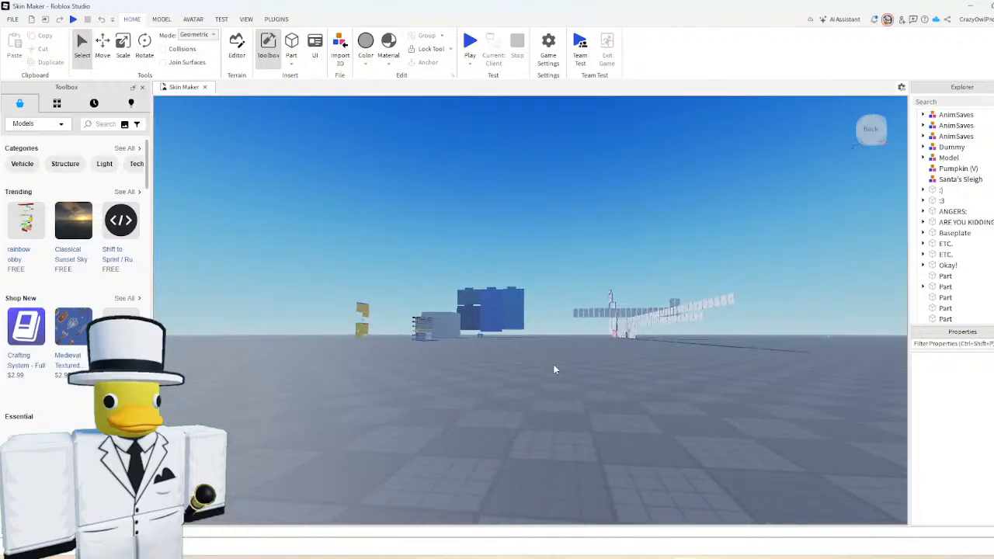
{"action": "key", "text": "w"}
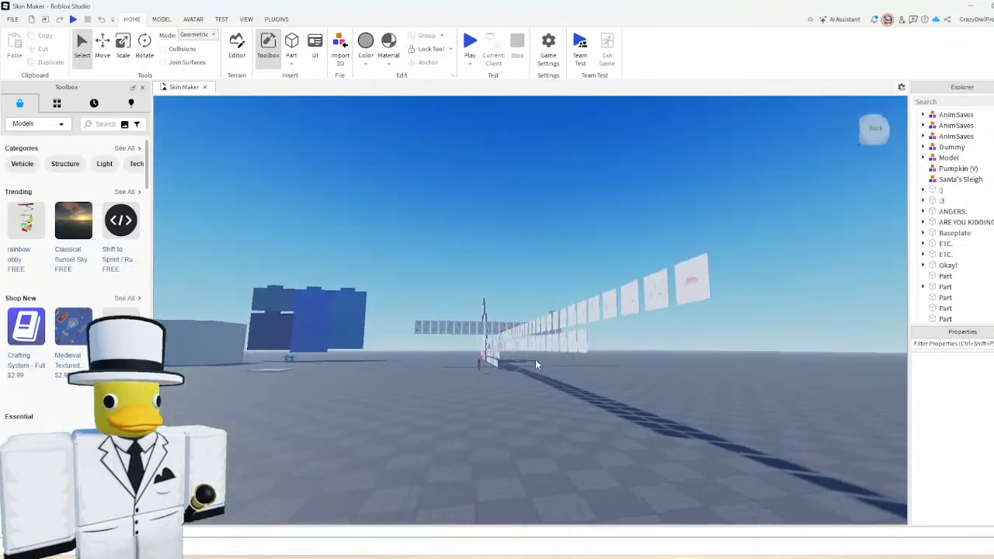
{"action": "key", "text": "w"}
{"action": "right_click_drag", "start_coordinate": [535, 356], "coordinate": [551, 358]}
{"action": "key", "text": "w"}
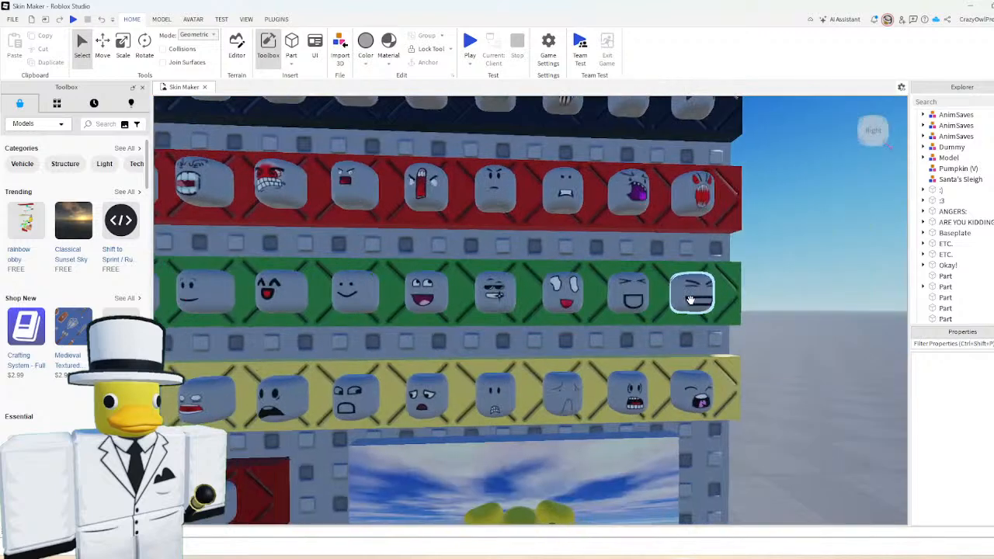
{"action": "key", "text": "s"}
{"action": "key", "text": "d"}
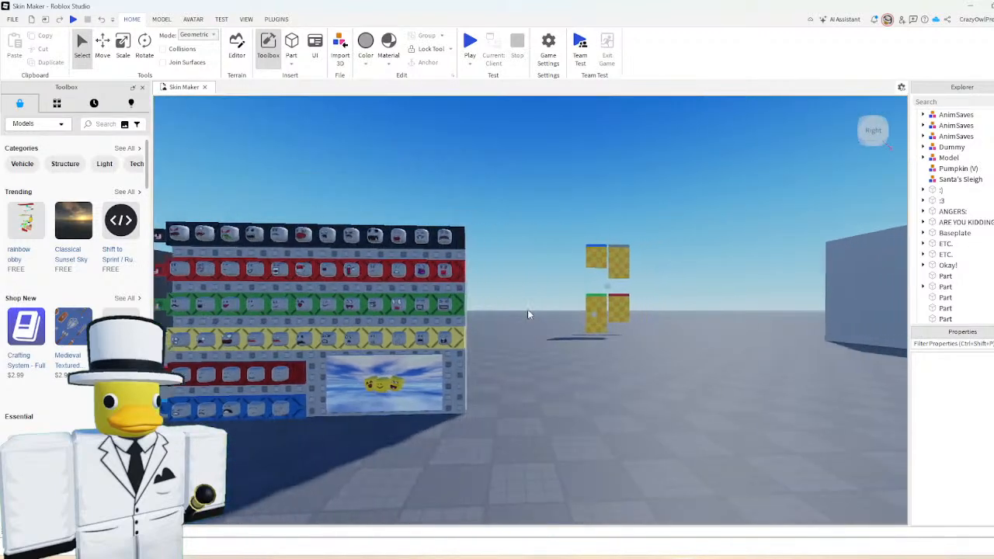
{"action": "right_click_drag", "start_coordinate": [528, 314], "coordinate": [620, 252]}
{"action": "key", "text": "w"}
{"action": "key", "text": "w"}
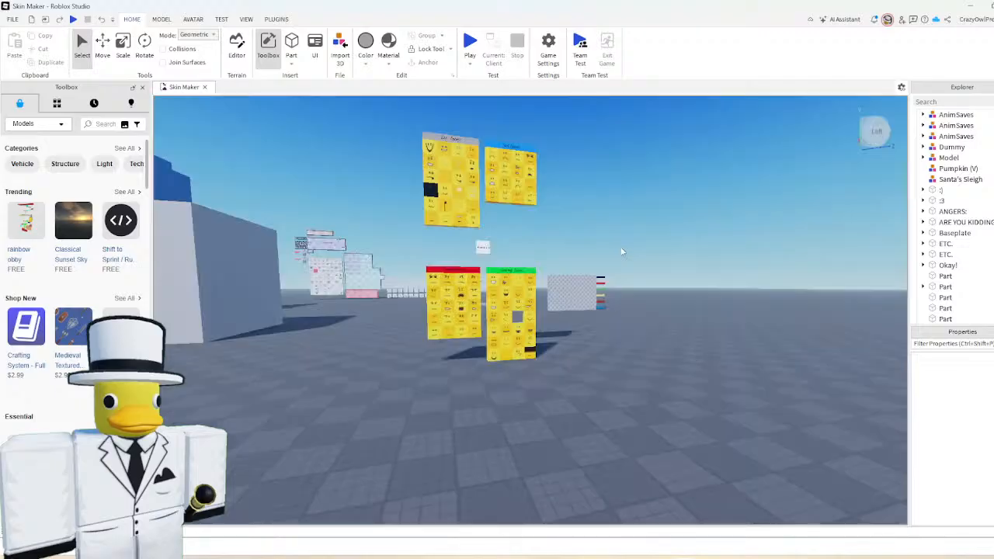
{"action": "key", "text": "d"}
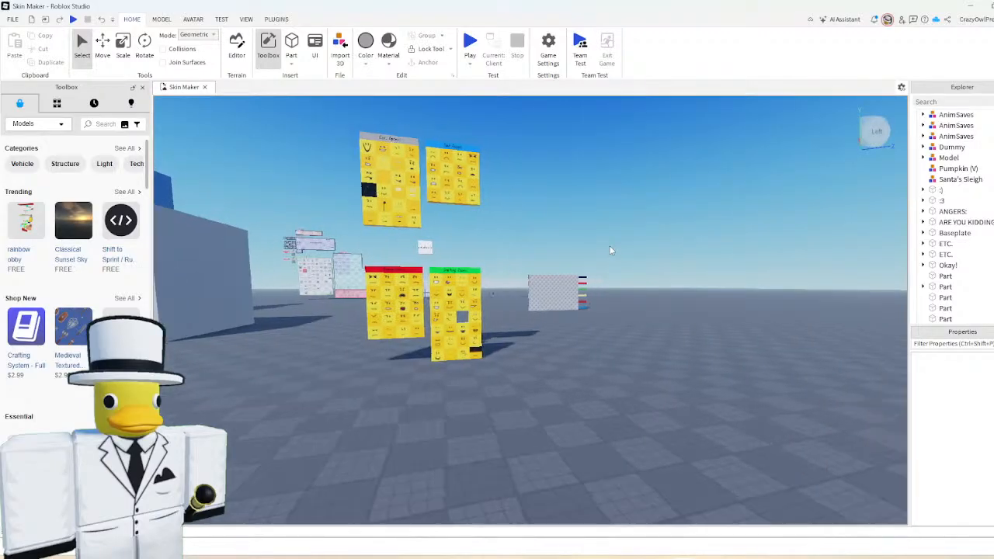
{"action": "right_click_drag", "start_coordinate": [569, 304], "coordinate": [594, 305]}
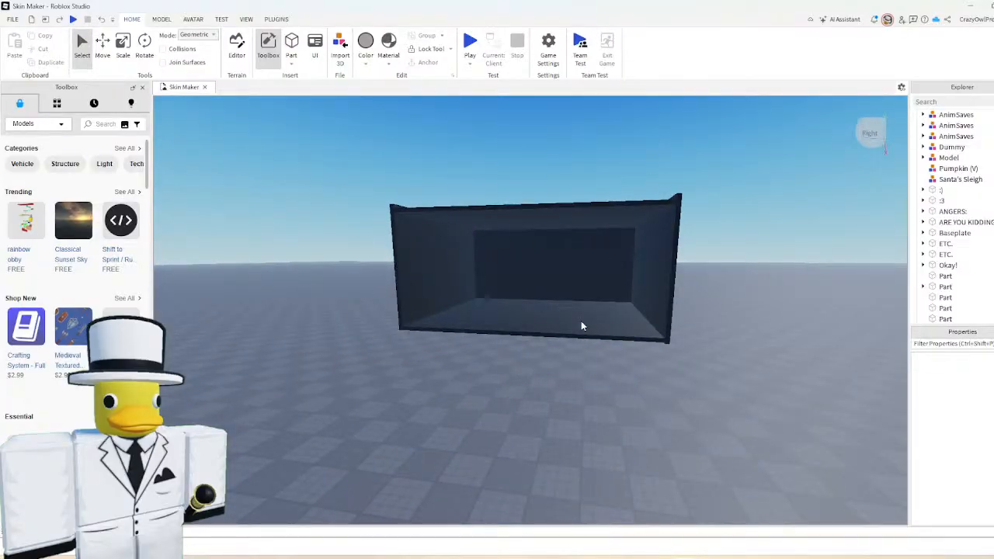
{"action": "scroll", "coordinate": [541, 277], "scroll_direction": "up", "scroll_amount": 5}
{"action": "right_click_drag", "start_coordinate": [540, 276], "coordinate": [541, 282]}
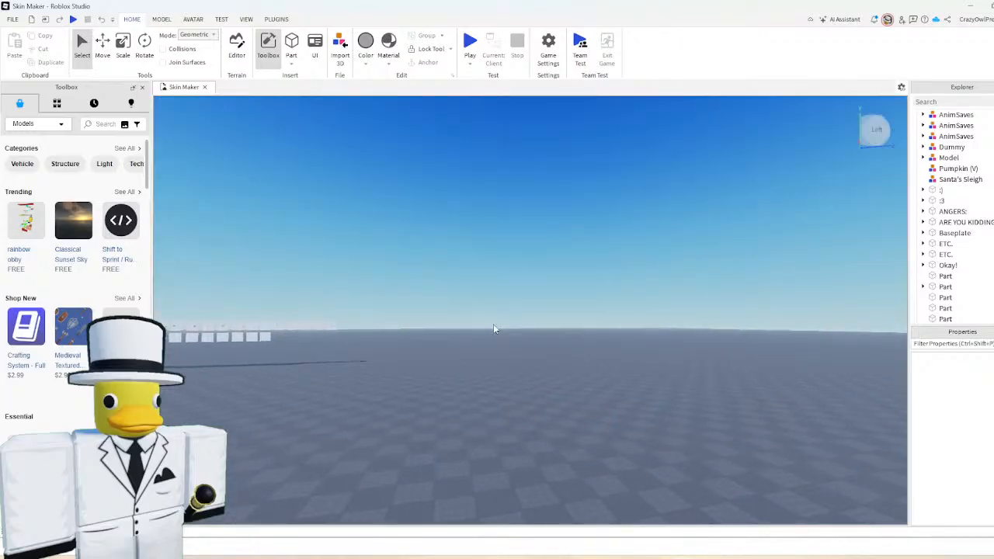
- Insert a block part on an empty area of the baseplate and color it magenta
{"action": "right_click_drag", "start_coordinate": [493, 327], "coordinate": [496, 327]}
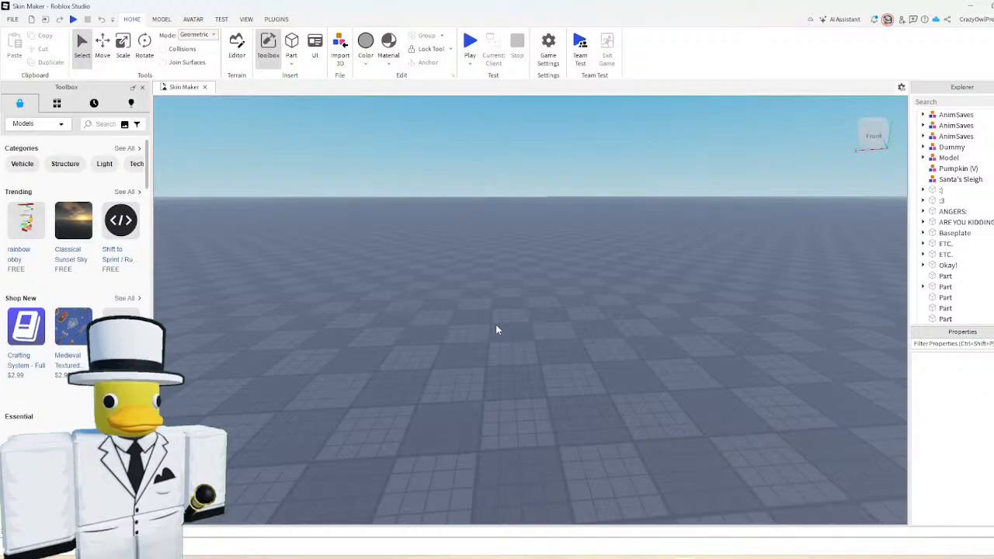
{"action": "scroll", "coordinate": [497, 330], "scroll_direction": "up", "scroll_amount": 2}
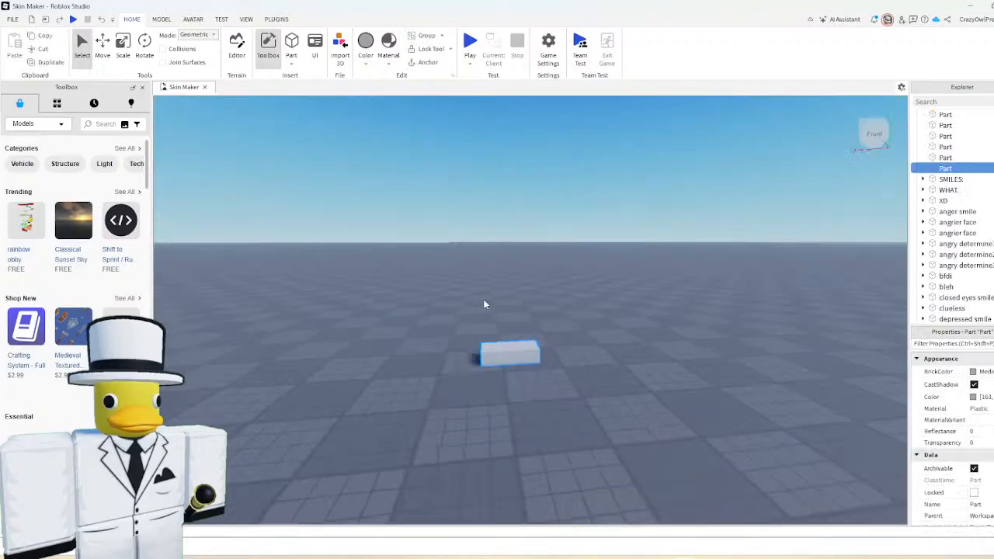
{"action": "left_click", "coordinate": [365, 63]}
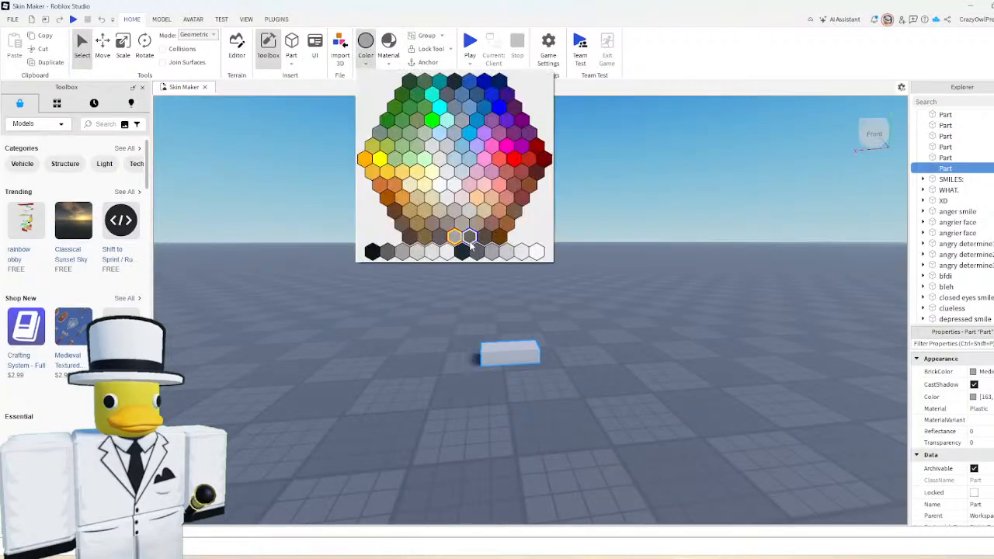
{"action": "left_click", "coordinate": [521, 145]}
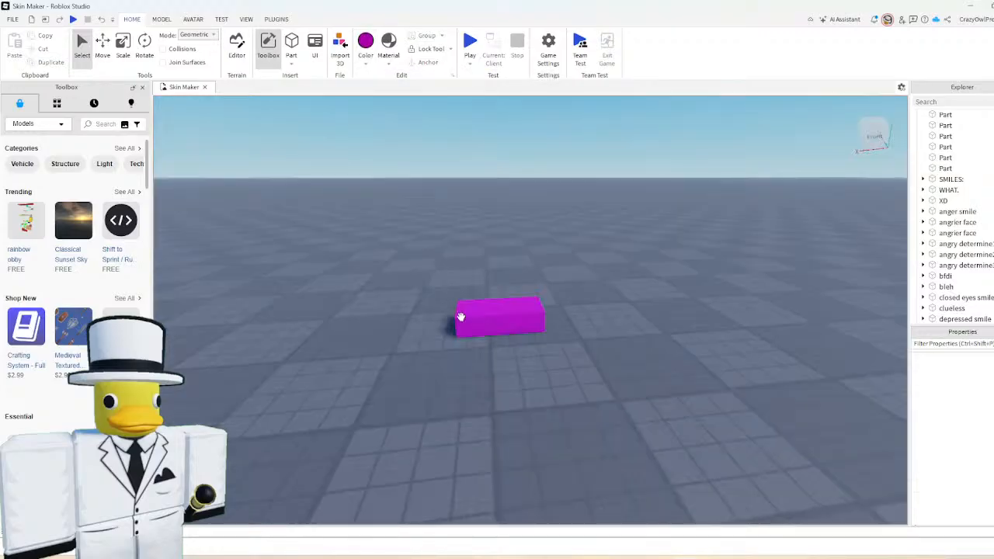
- Scale the magenta block up into a wide wall, raising its height and stretching its width past 30 studs
{"action": "left_click", "coordinate": [460, 316]}
{"action": "key", "text": "ctrl+3"}
{"action": "left_click_drag", "start_coordinate": [499, 289], "coordinate": [507, 168]}
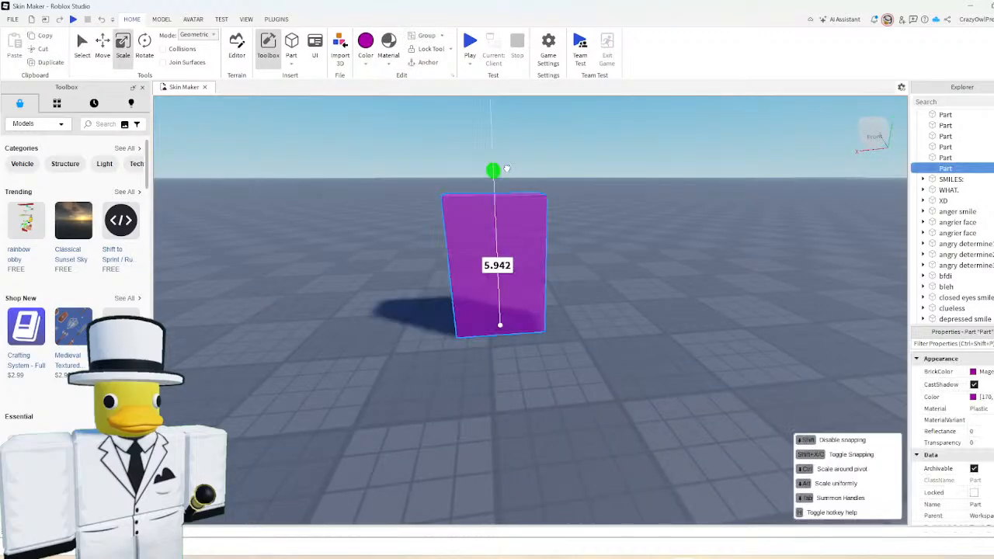
{"action": "left_click_drag", "start_coordinate": [598, 306], "coordinate": [668, 306]}
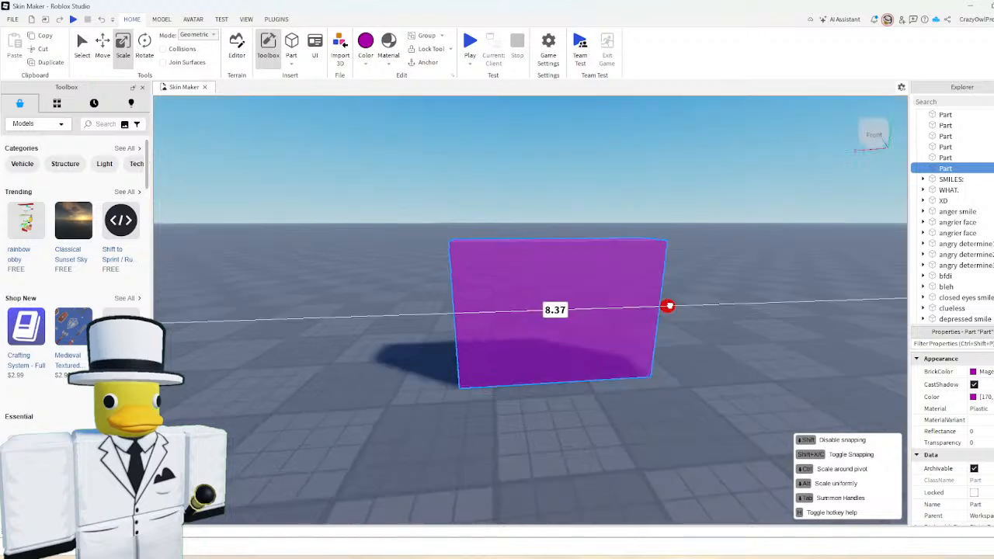
{"action": "left_click_drag", "start_coordinate": [667, 306], "coordinate": [695, 302]}
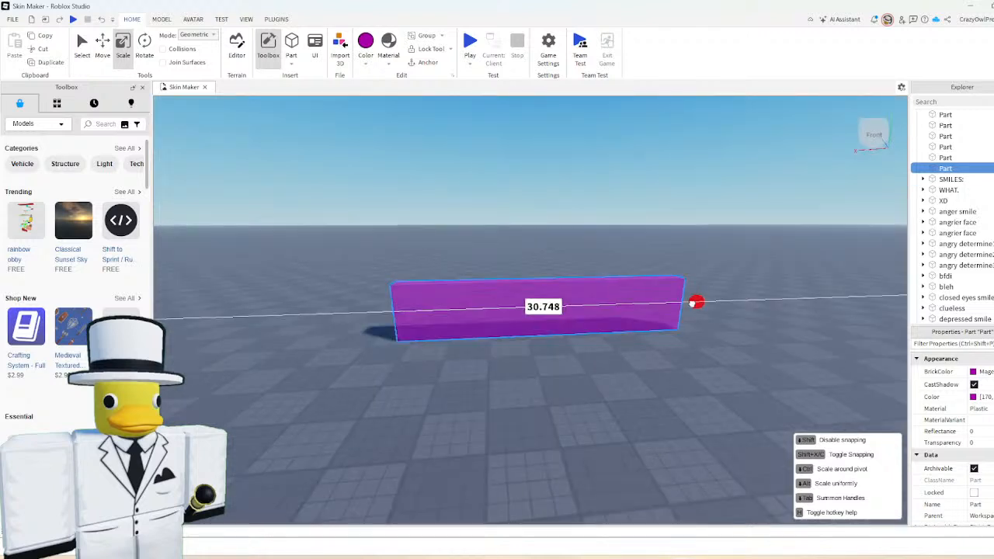
{"action": "left_click_drag", "start_coordinate": [547, 267], "coordinate": [547, 245]}
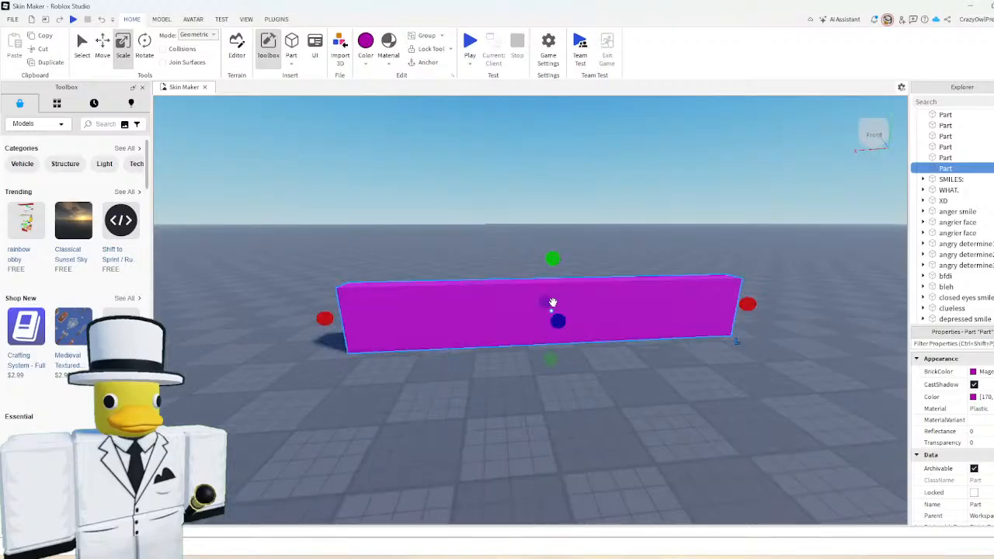
- Scale the magenta wall down into a narrow upright column and deselect it
{"action": "left_click_drag", "start_coordinate": [747, 304], "coordinate": [560, 332]}
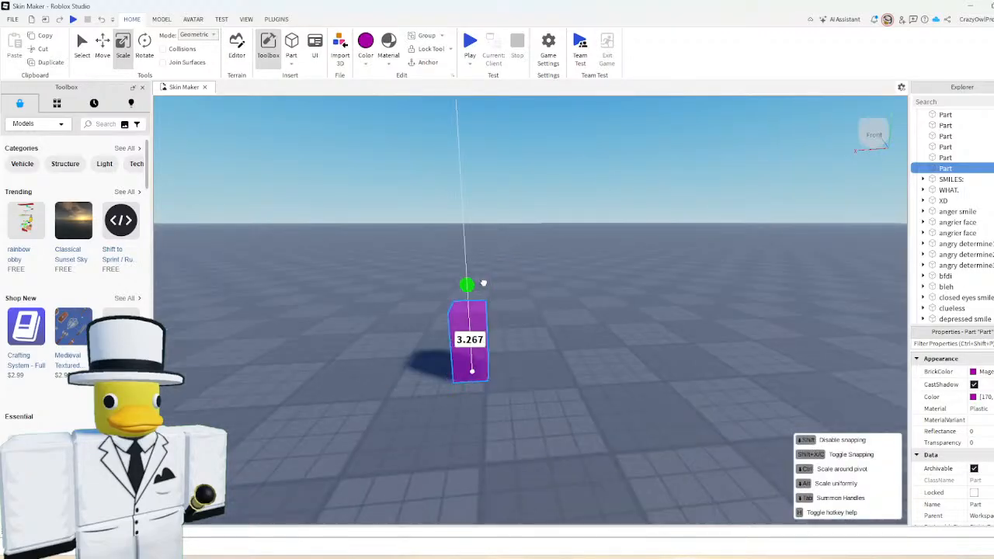
{"action": "left_click_drag", "start_coordinate": [483, 282], "coordinate": [541, 281]}
{"action": "key", "text": "ctrl+2"}
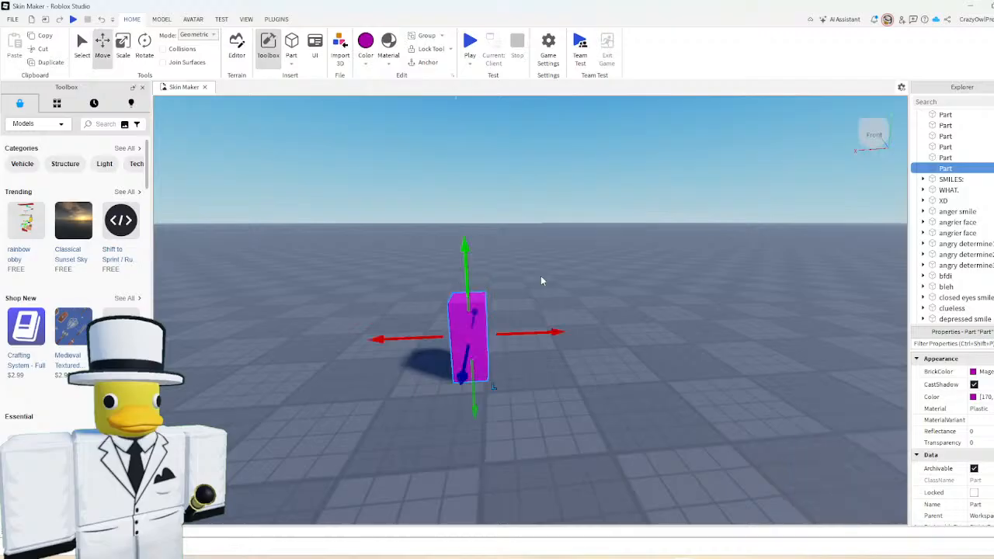
{"action": "scroll", "coordinate": [541, 281], "scroll_direction": "up", "scroll_amount": 3}
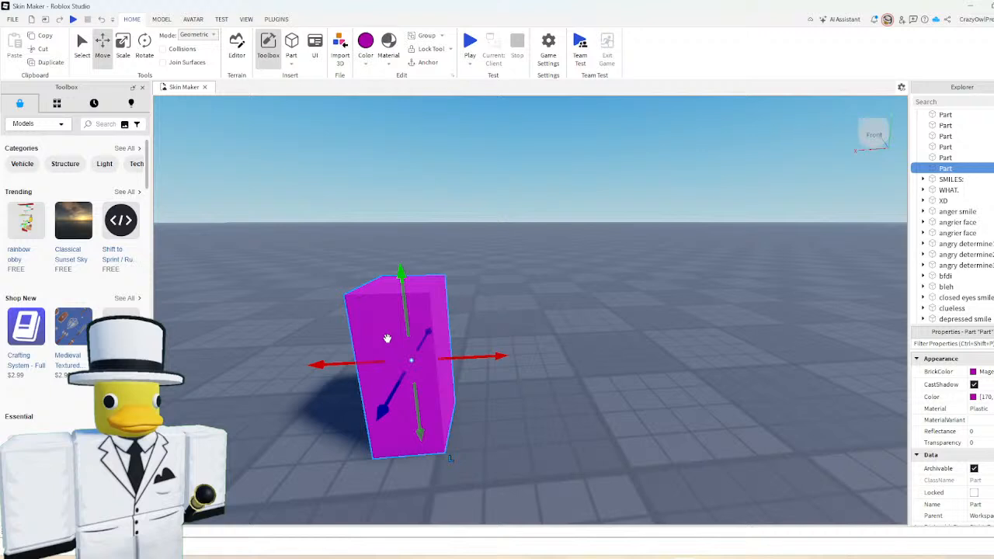
{"action": "left_click", "coordinate": [566, 334]}
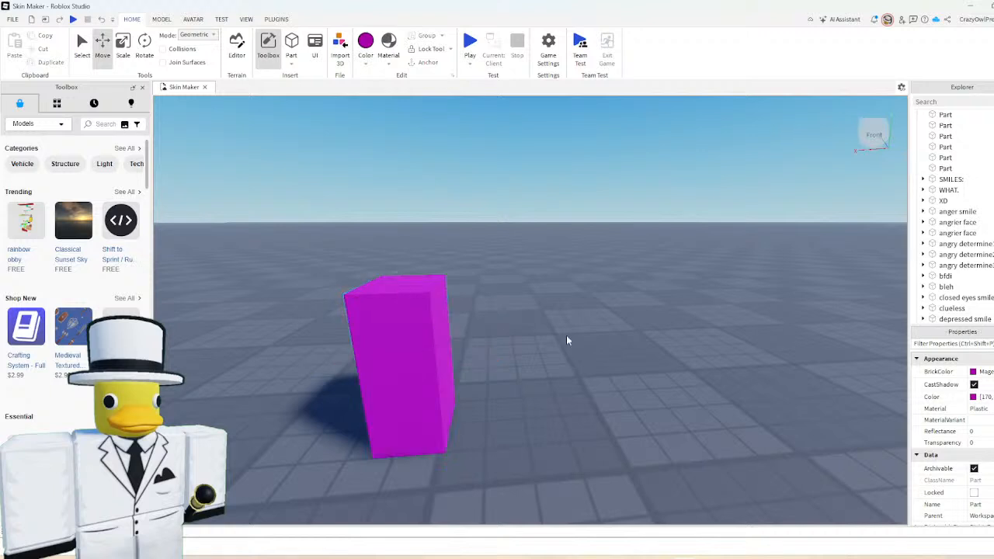
- Reduce the magenta column's depth slightly and recolor it to the darker Eggplant purple
{"action": "scroll", "coordinate": [584, 329], "scroll_direction": "down", "scroll_amount": 4}
{"action": "key", "text": "ctrl+3"}
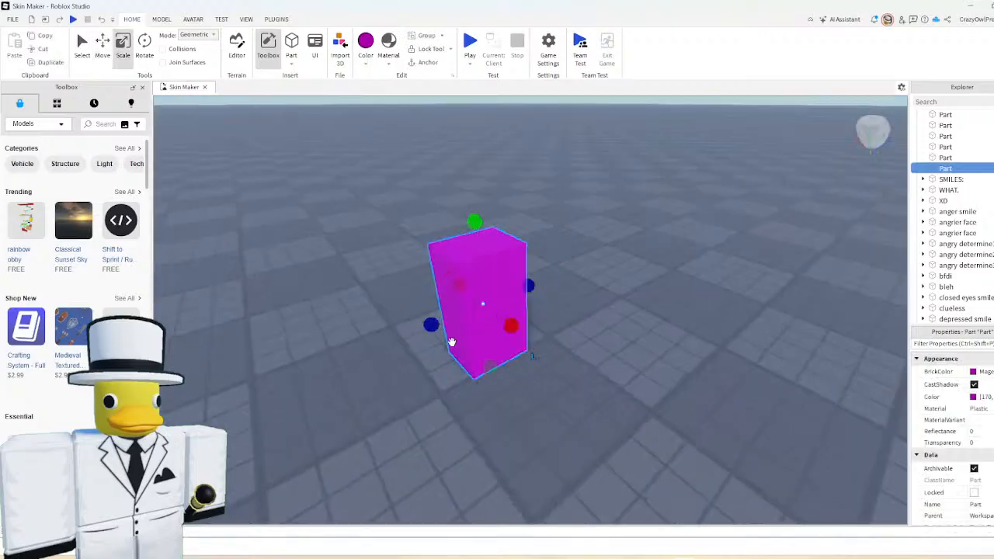
{"action": "mouse_move", "coordinate": [432, 331]}
{"action": "left_mouse_down"}
{"action": "mouse_move", "coordinate": [450, 325]}
{"action": "mouse_move", "coordinate": [443, 327]}
{"action": "left_mouse_up"}
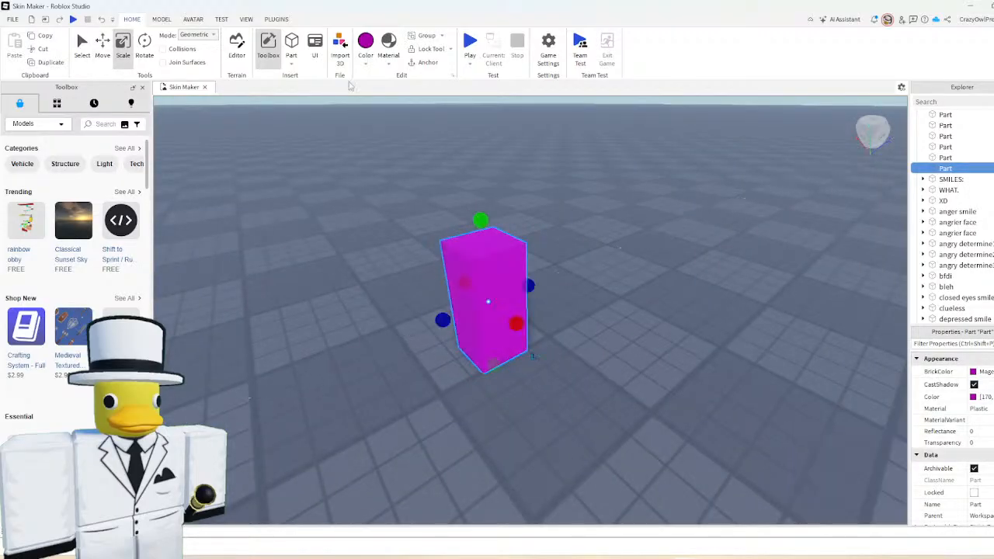
{"action": "right_click_drag", "start_coordinate": [620, 232], "coordinate": [618, 236]}
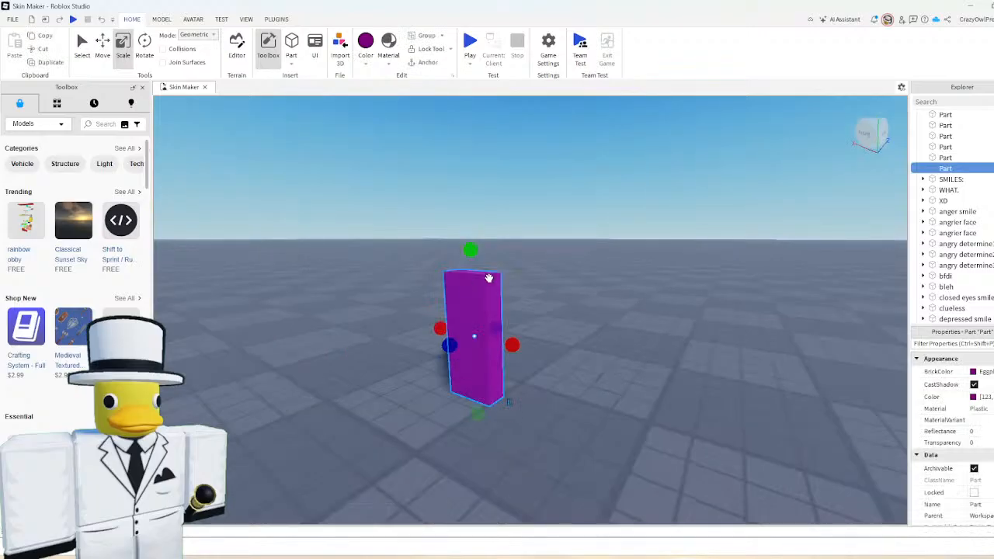
- Scale the purple column thinner across its width and shorten it to roughly half its height
{"action": "left_click_drag", "start_coordinate": [514, 343], "coordinate": [487, 339]}
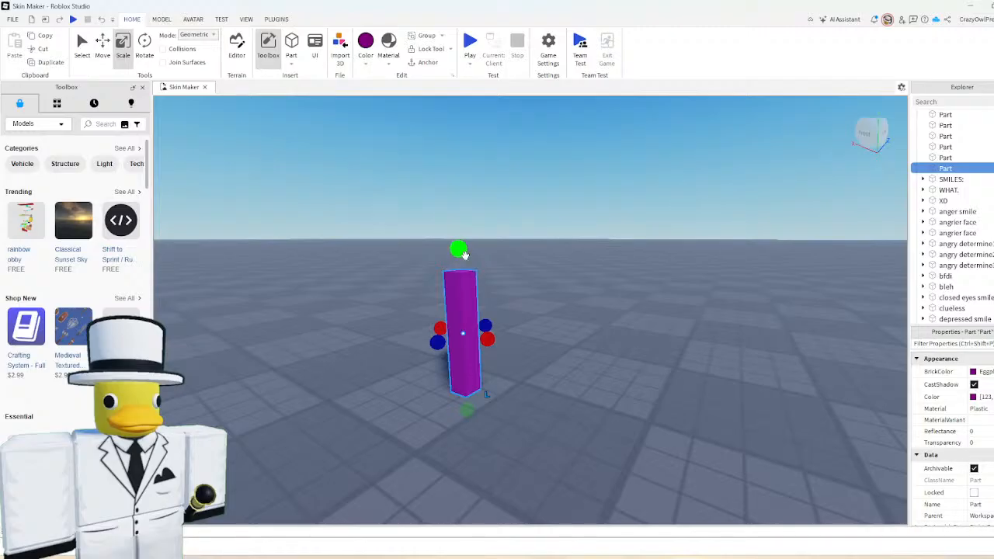
{"action": "left_click_drag", "start_coordinate": [459, 249], "coordinate": [466, 328]}
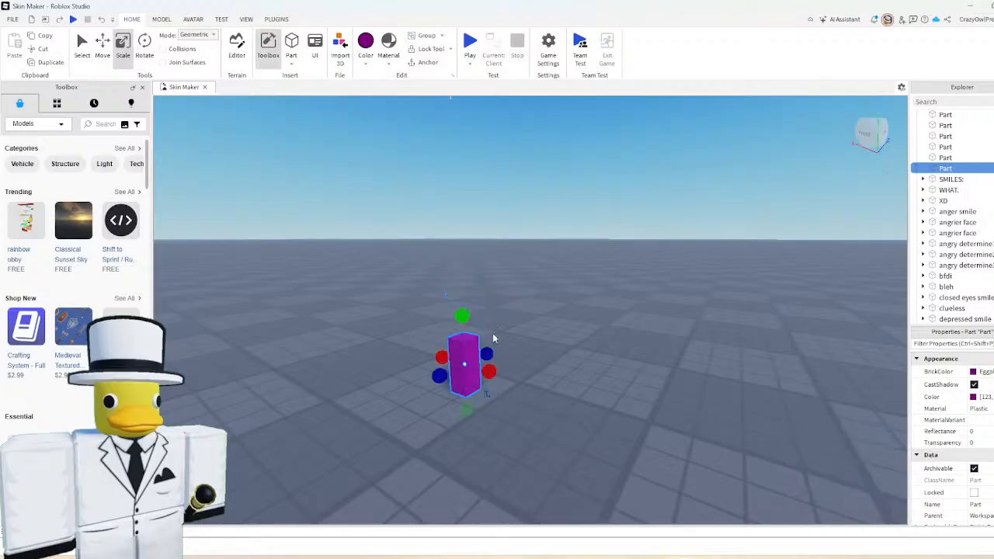
{"action": "scroll", "coordinate": [493, 338], "scroll_direction": "up", "scroll_amount": 3}
- Move the purple column upward and across to a new spot on the baseplate, leaving it deselected
{"action": "key", "text": "ctrl+2"}
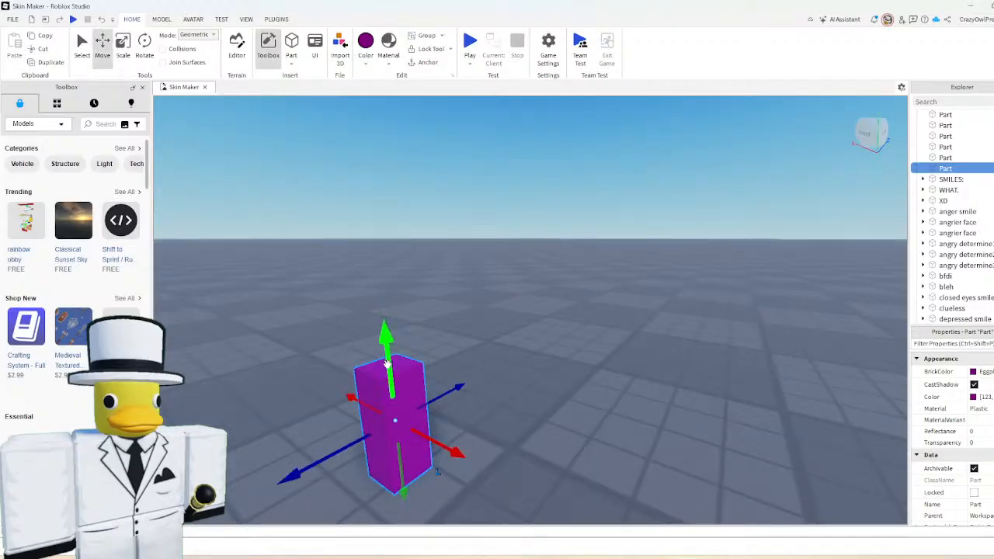
{"action": "left_click_drag", "start_coordinate": [387, 363], "coordinate": [384, 325]}
{"action": "left_click", "coordinate": [565, 308]}
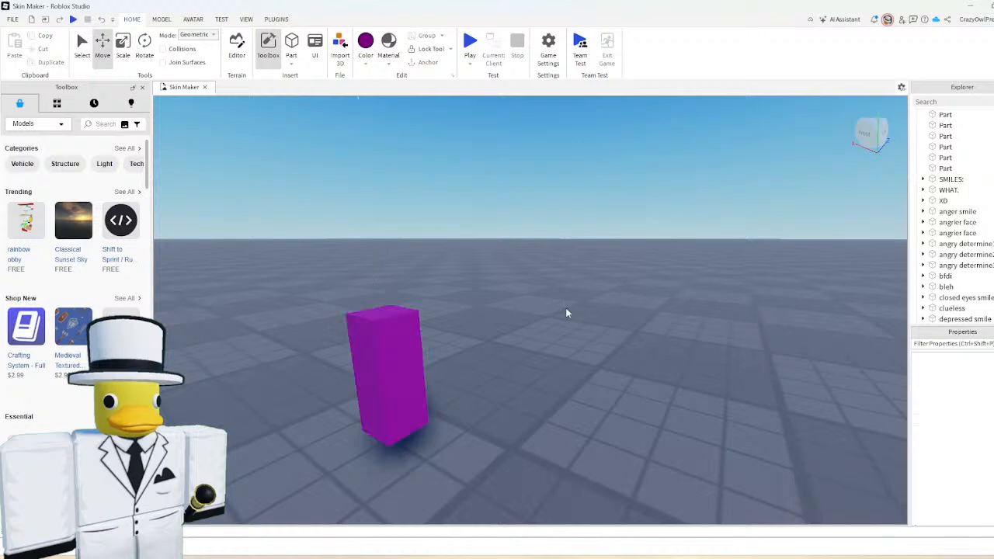
{"action": "scroll", "coordinate": [550, 304], "scroll_direction": "down", "scroll_amount": 2}
{"action": "left_click_drag", "start_coordinate": [441, 353], "coordinate": [552, 351]}
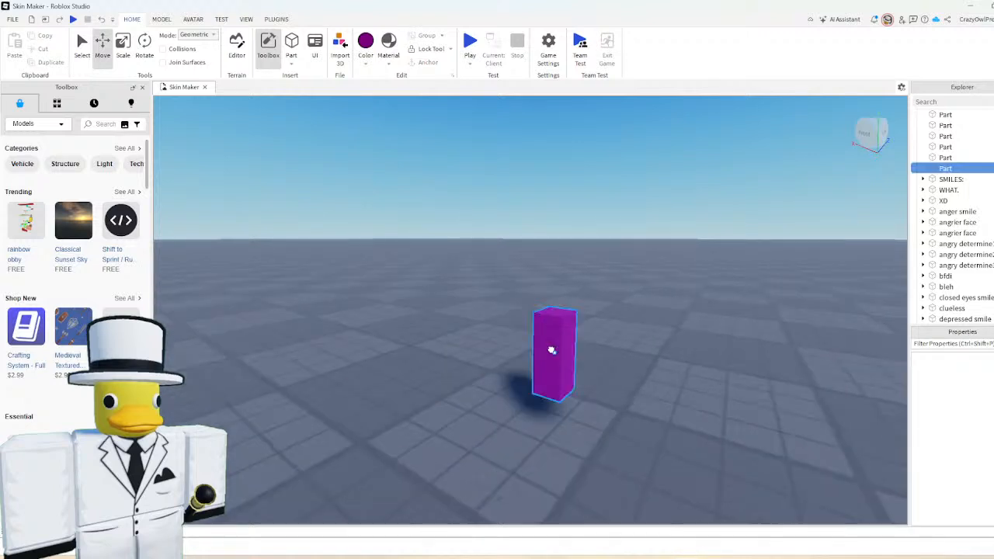
{"action": "left_click_drag", "start_coordinate": [553, 420], "coordinate": [553, 424]}
{"action": "left_click", "coordinate": [438, 403]}
- Try rescaling the purple column across its width
{"action": "scroll", "coordinate": [543, 299], "scroll_direction": "up", "scroll_amount": 1}
{"action": "right_click_drag", "start_coordinate": [544, 303], "coordinate": [561, 332]}
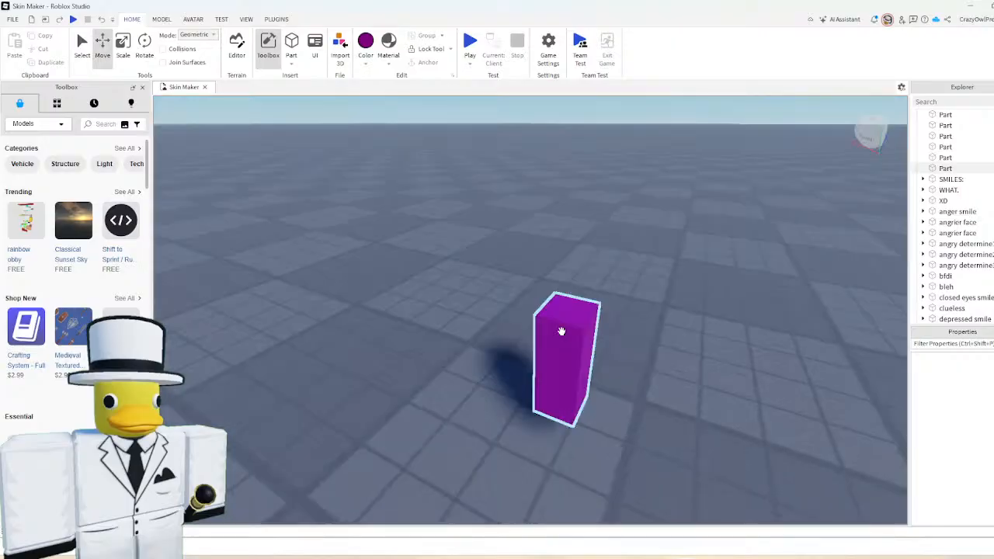
{"action": "left_click", "coordinate": [562, 331]}
{"action": "key", "text": "ctrl+3"}
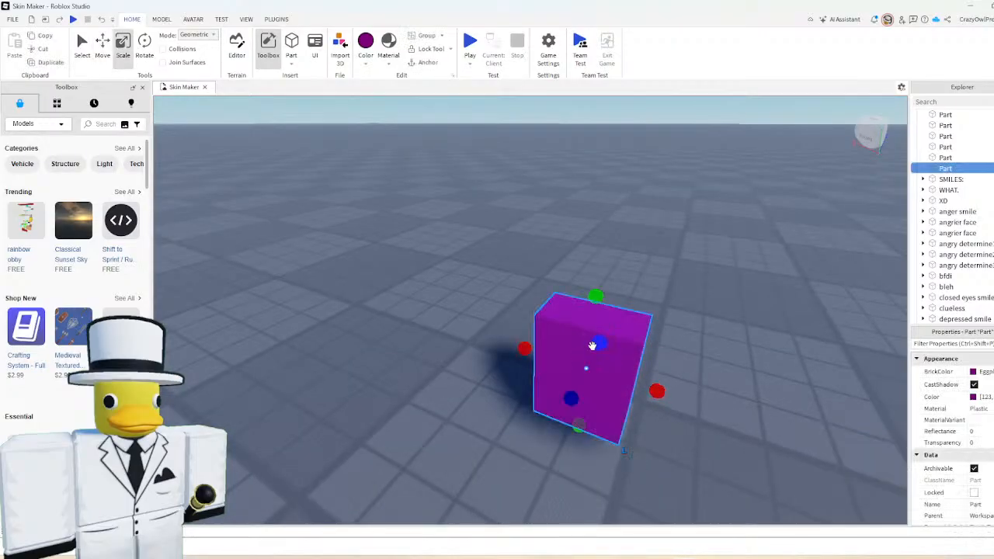
{"action": "left_click_drag", "start_coordinate": [592, 344], "coordinate": [614, 314]}
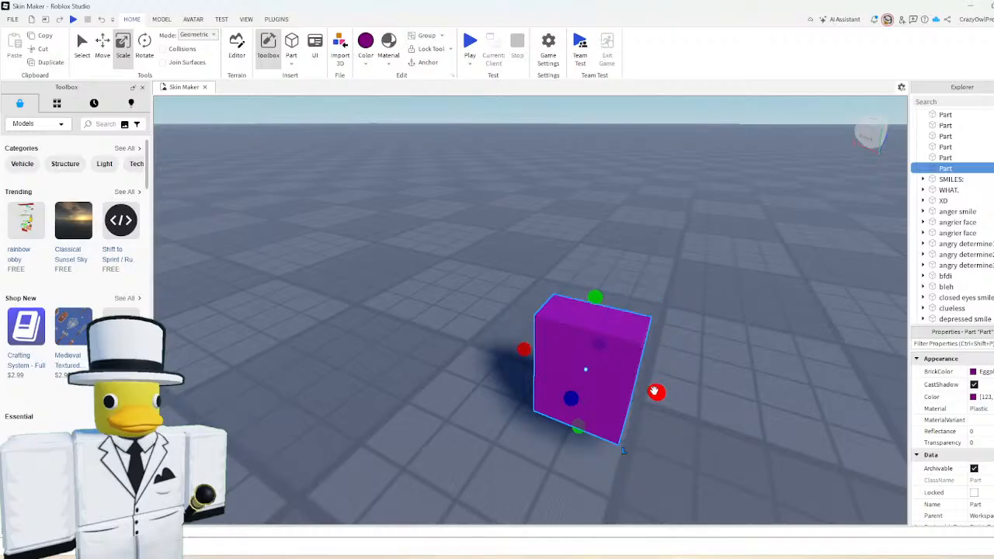
{"action": "left_click_drag", "start_coordinate": [657, 391], "coordinate": [598, 384]}
{"action": "key", "text": "ctrl+2"}
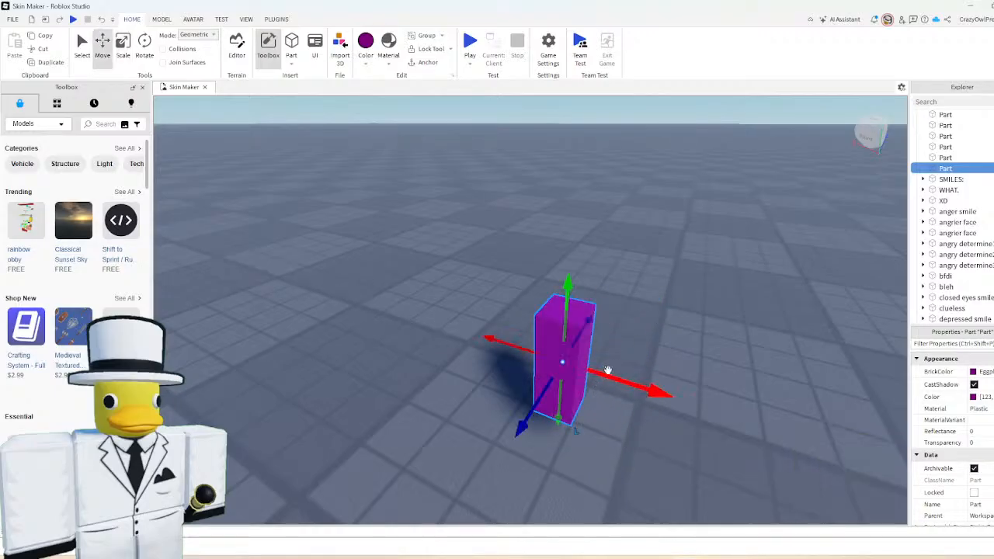
- Delete the purple column from the baseplate
{"action": "left_click", "coordinate": [652, 307]}
{"action": "key", "text": "d"}
{"action": "right_click_drag", "start_coordinate": [652, 307], "coordinate": [653, 308]}
{"action": "left_click", "coordinate": [524, 361]}
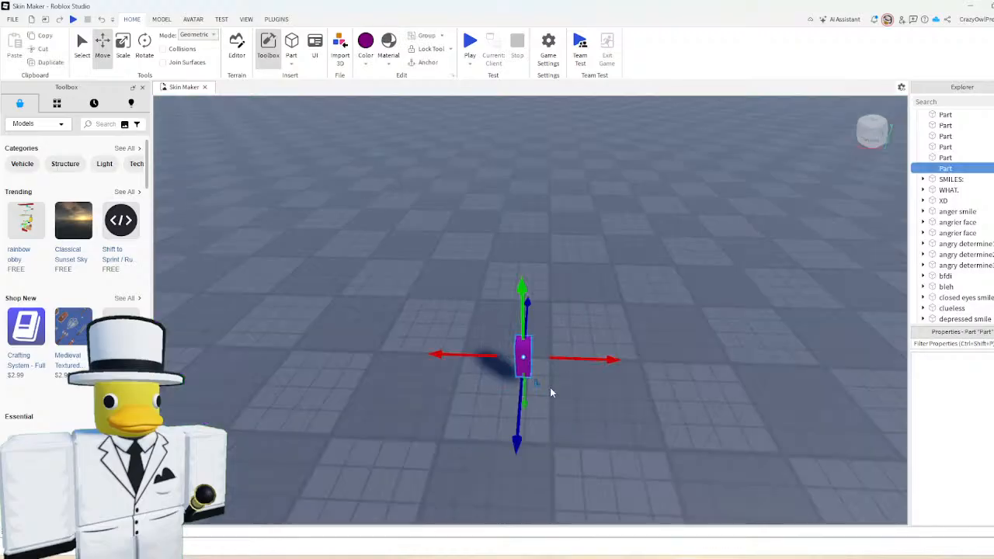
{"action": "key", "text": "Delete"}
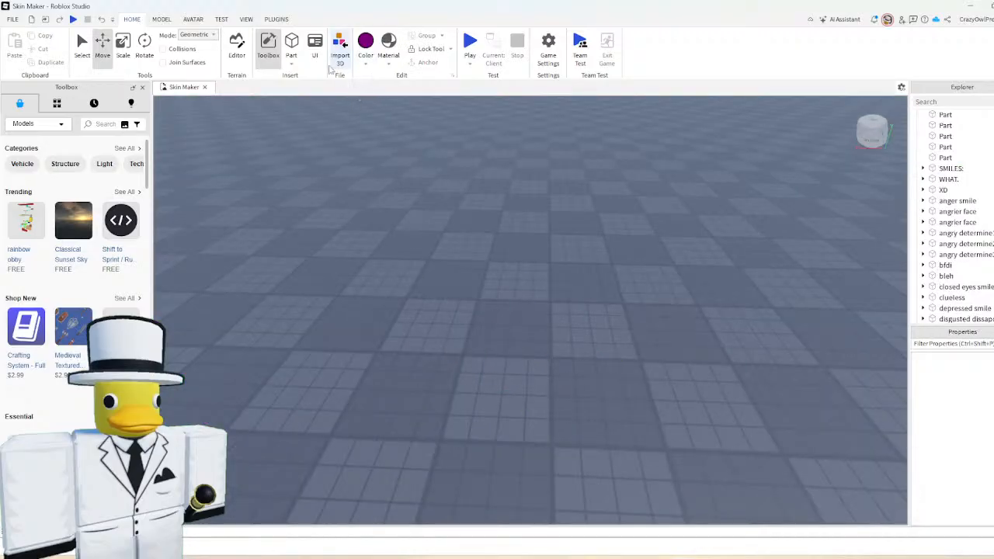
- Insert a new block part, stretch it taller and recolor it Eggplant purple
{"action": "left_click_drag", "start_coordinate": [530, 283], "coordinate": [530, 195]}
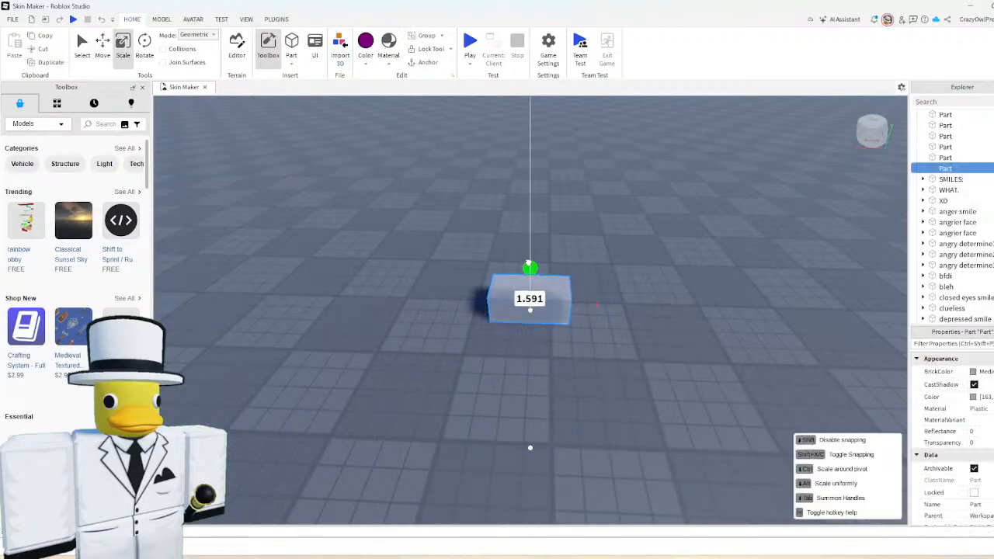
{"action": "left_click", "coordinate": [365, 65]}
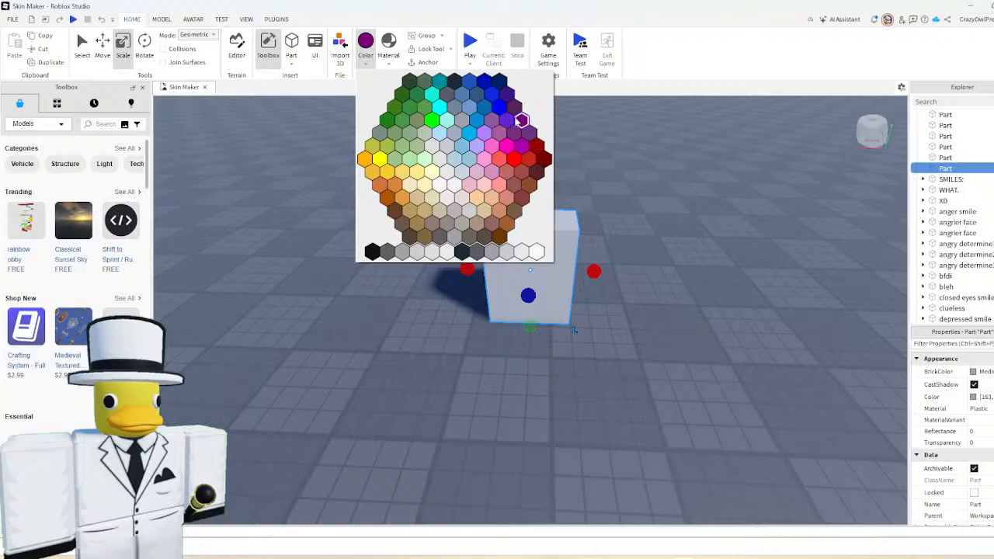
{"action": "left_click", "coordinate": [521, 121]}
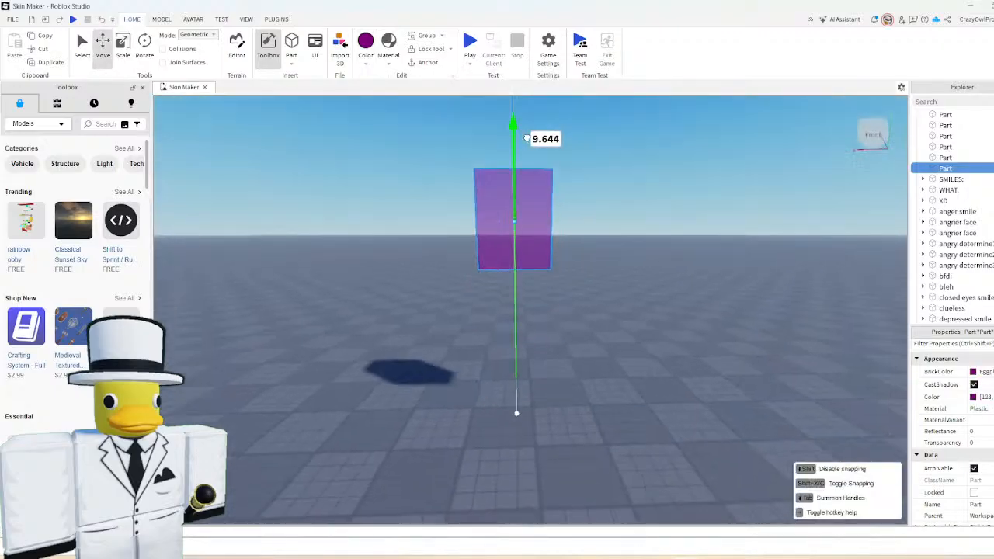
- Raise the purple block above the baseplate and adjust its width
{"action": "left_click_drag", "start_coordinate": [514, 125], "coordinate": [516, 86]}
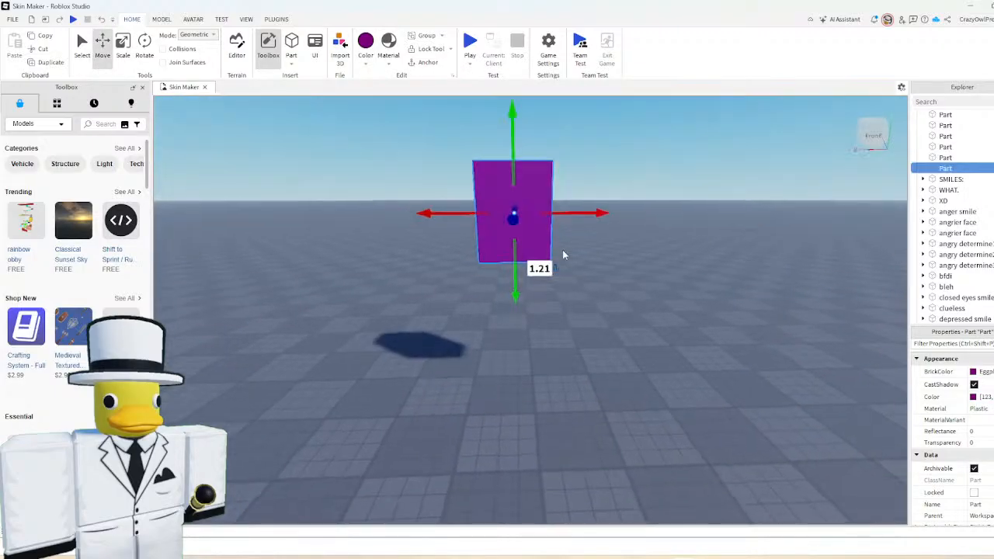
{"action": "right_click_drag", "start_coordinate": [563, 255], "coordinate": [564, 237]}
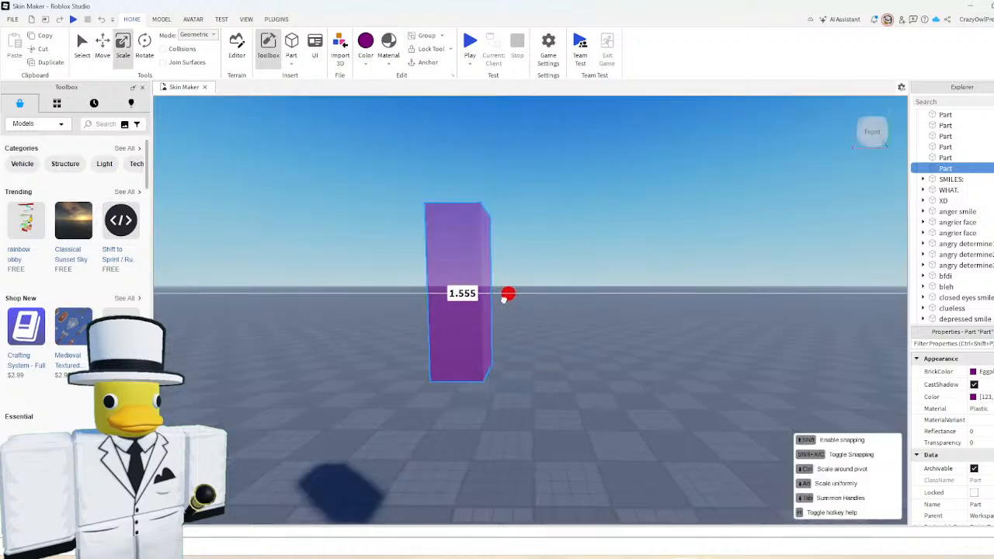
{"action": "left_click_drag", "start_coordinate": [506, 290], "coordinate": [524, 292]}
- Fine-tune the purple block's height above the baseplate and extend its depth slightly
{"action": "key", "text": "ctrl+2"}
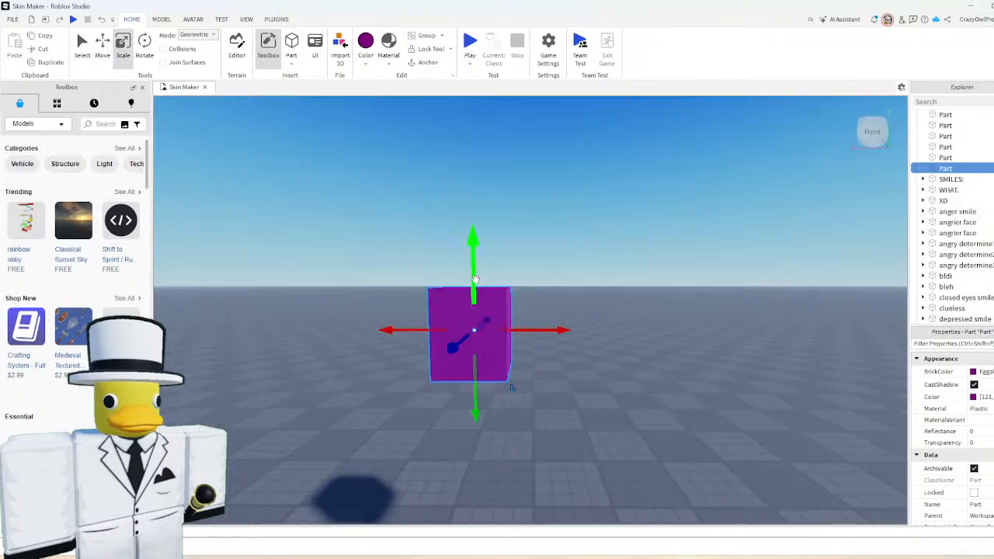
{"action": "left_click_drag", "start_coordinate": [478, 282], "coordinate": [479, 221]}
{"action": "left_click_drag", "start_coordinate": [477, 309], "coordinate": [477, 317]}
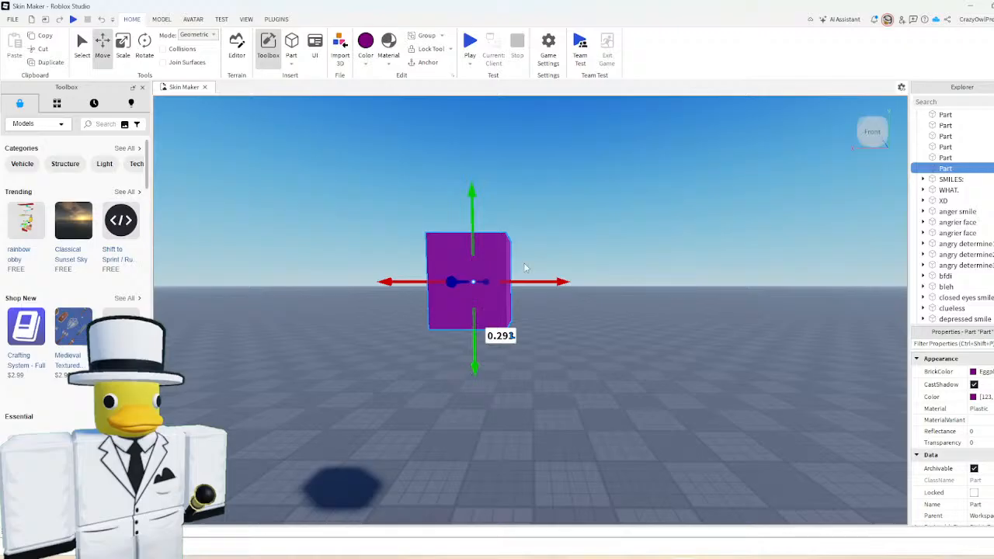
{"action": "key", "text": "ctrl+3"}
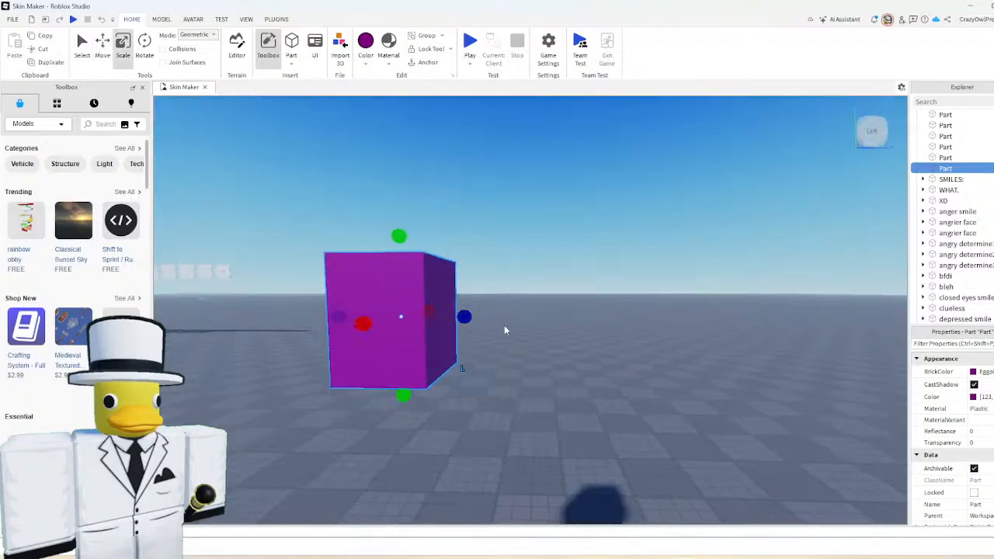
{"action": "mouse_move", "coordinate": [465, 315]}
{"action": "left_mouse_down"}
{"action": "mouse_move", "coordinate": [452, 317]}
{"action": "mouse_move", "coordinate": [477, 319]}
{"action": "left_mouse_up"}
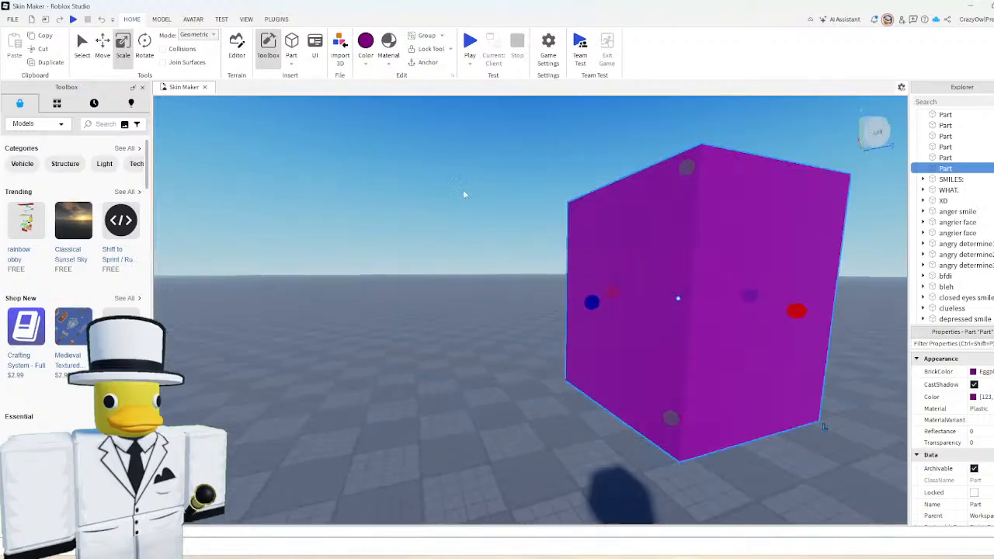
- Set the purple block's material to Diamond Plate, trying Metal first
{"action": "scroll", "coordinate": [466, 192], "scroll_direction": "down", "scroll_amount": 3}
{"action": "left_click", "coordinate": [388, 47]}
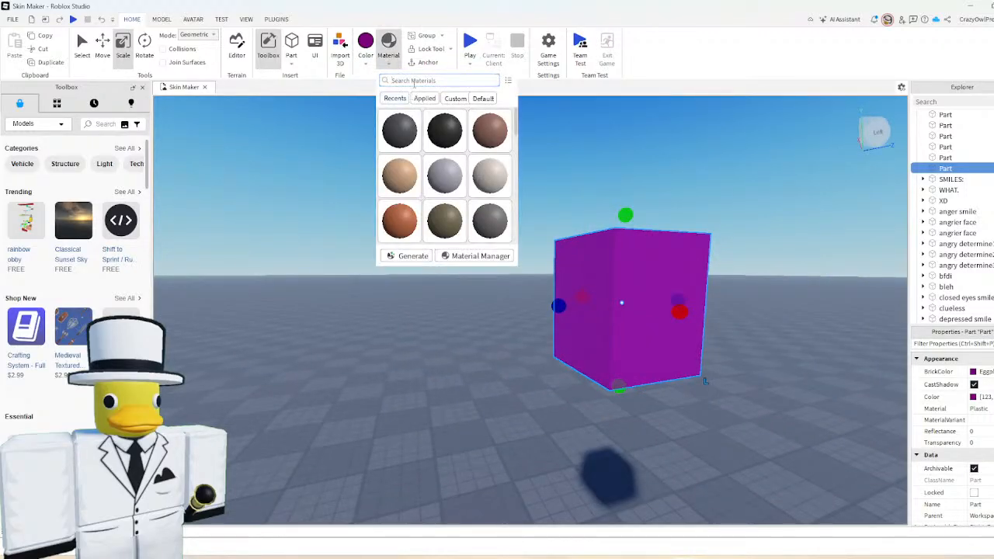
{"action": "type", "text": "metal"}
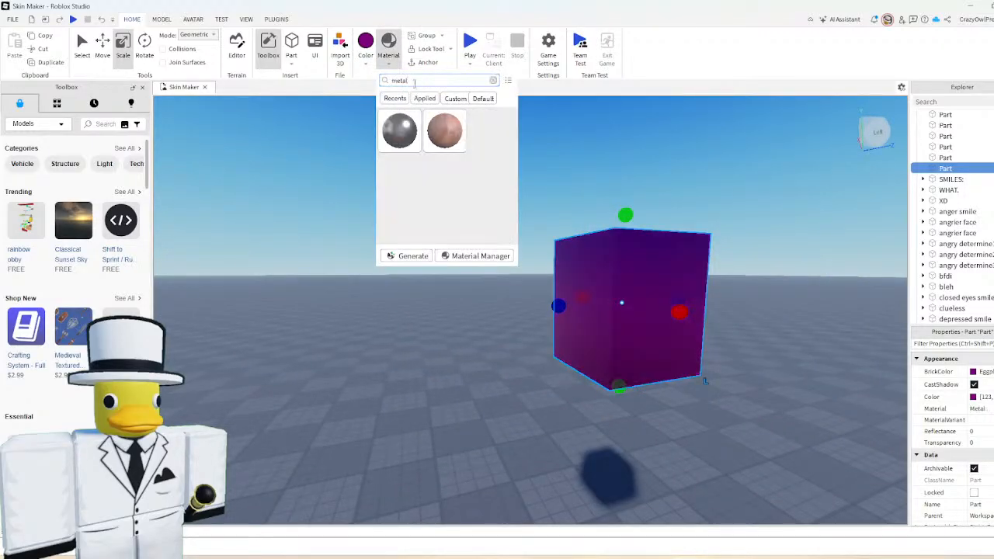
{"action": "key", "text": "BackSpace"}
{"action": "key", "text": "BackSpace"}
{"action": "key", "text": "BackSpace"}
{"action": "key", "text": "BackSpace"}
{"action": "key", "text": "BackSpace"}
{"action": "type", "text": "di"}
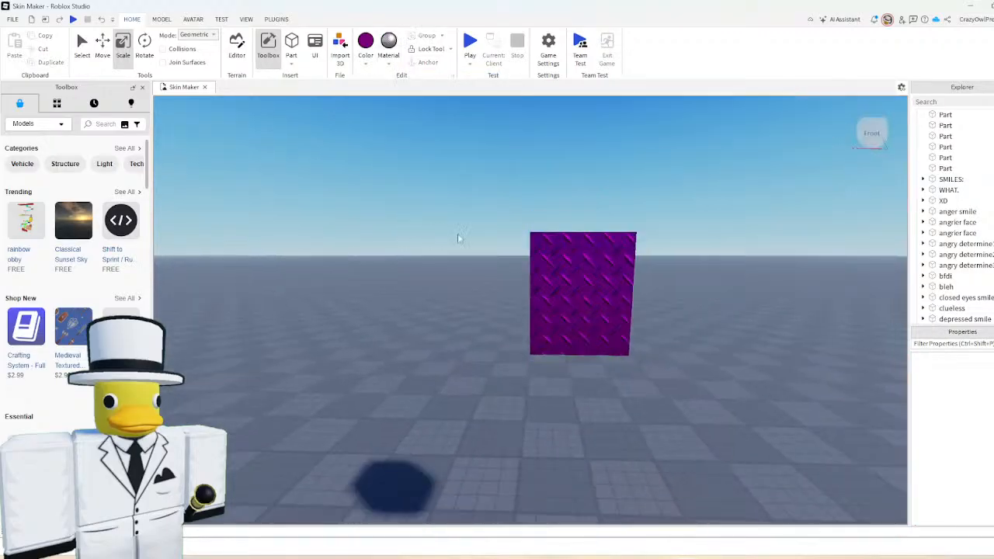
{"action": "left_click", "coordinate": [578, 279]}
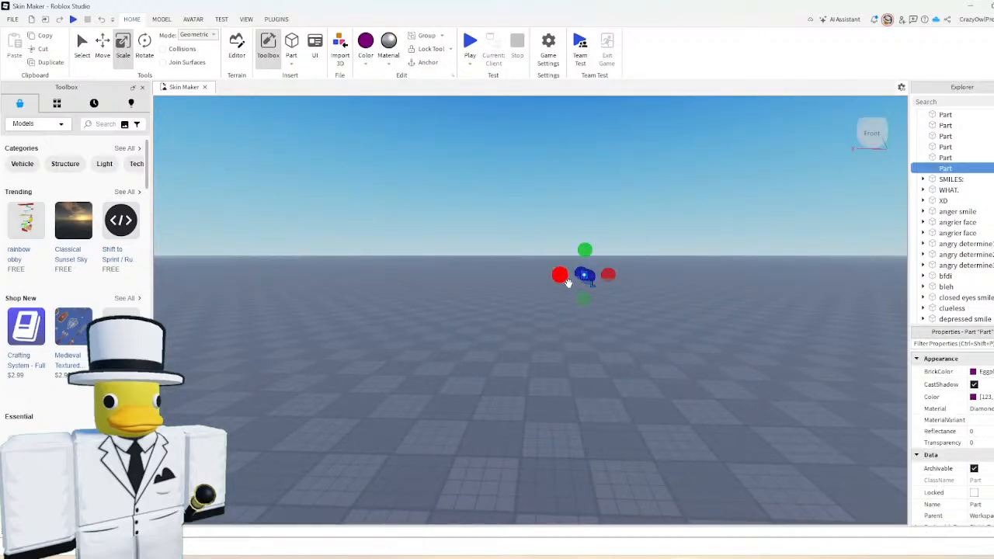
{"action": "key", "text": "ctrl+z"}
{"action": "key", "text": "d"}
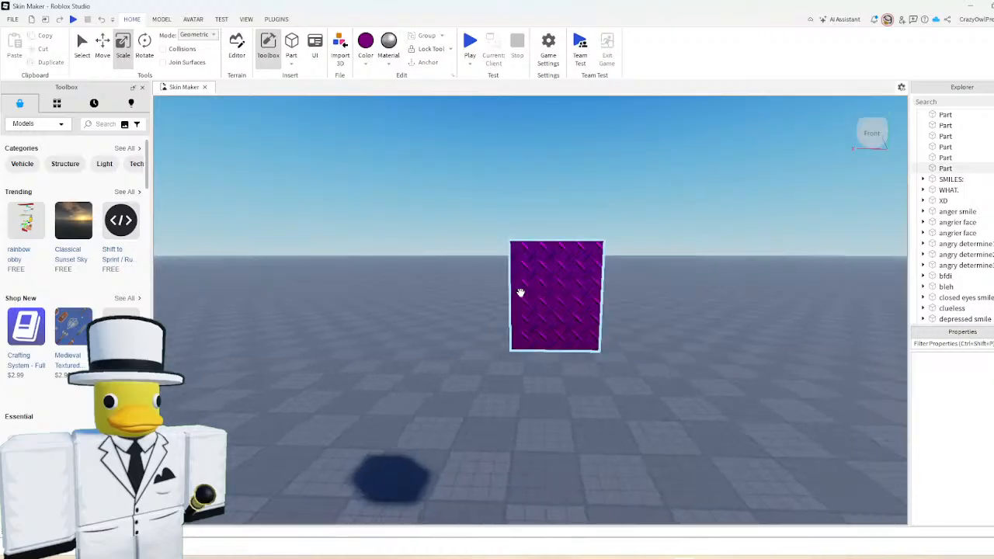
- Widen the diamond-plate purple block slightly and extend its lower face downward
{"action": "left_click", "coordinate": [516, 301]}
{"action": "left_click_drag", "start_coordinate": [580, 292], "coordinate": [591, 293]}
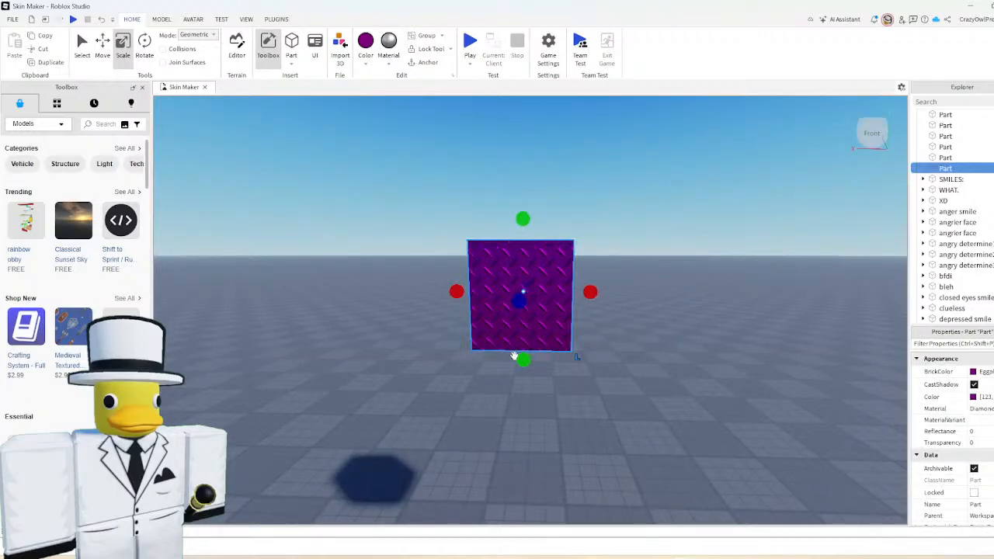
{"action": "left_click_drag", "start_coordinate": [514, 355], "coordinate": [514, 379]}
- Duplicate the purple diamond-plate block and slide the copy sideways so it sits beside the original
{"action": "key", "text": "ctrl+2"}
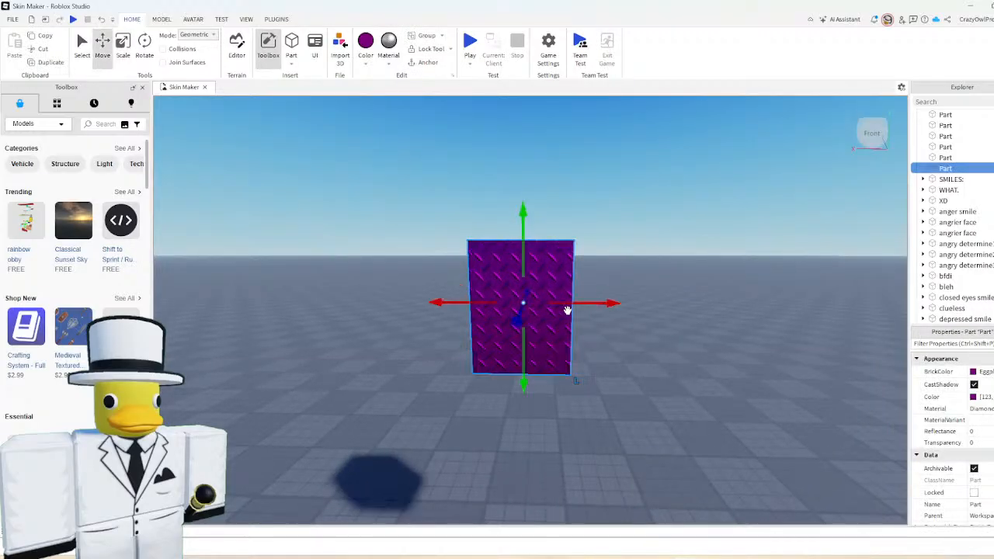
{"action": "key", "text": "ctrl+d"}
{"action": "left_click_drag", "start_coordinate": [599, 303], "coordinate": [660, 302]}
- Recolor the duplicated block Pink and change its material to Smooth Plastic
{"action": "left_click", "coordinate": [365, 43]}
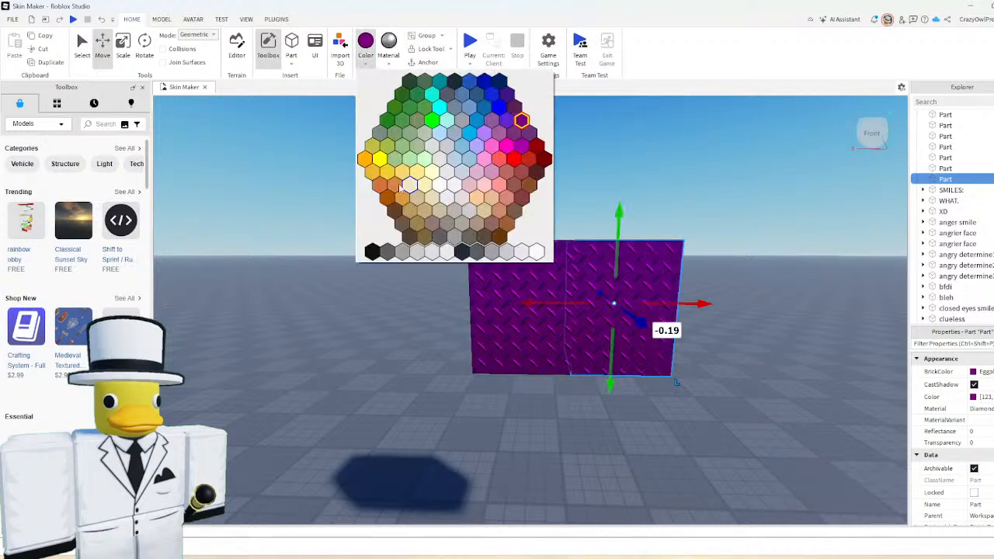
{"action": "left_click", "coordinate": [496, 145]}
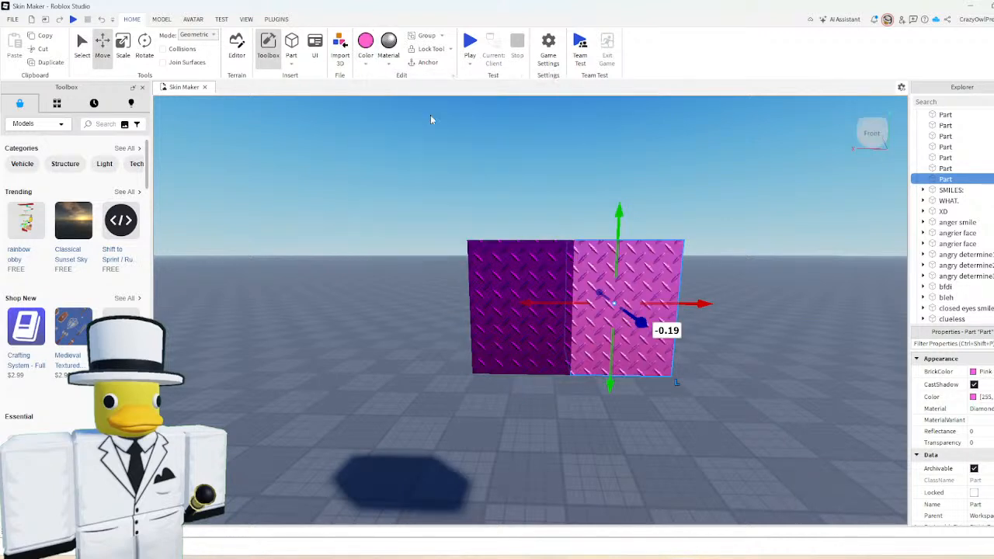
{"action": "left_click", "coordinate": [389, 43]}
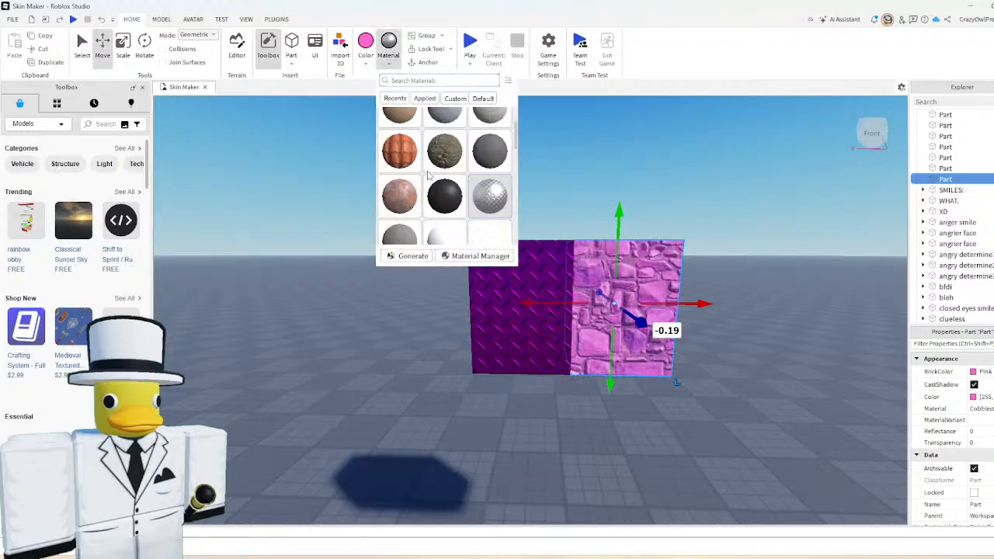
{"action": "type", "text": "plas"}
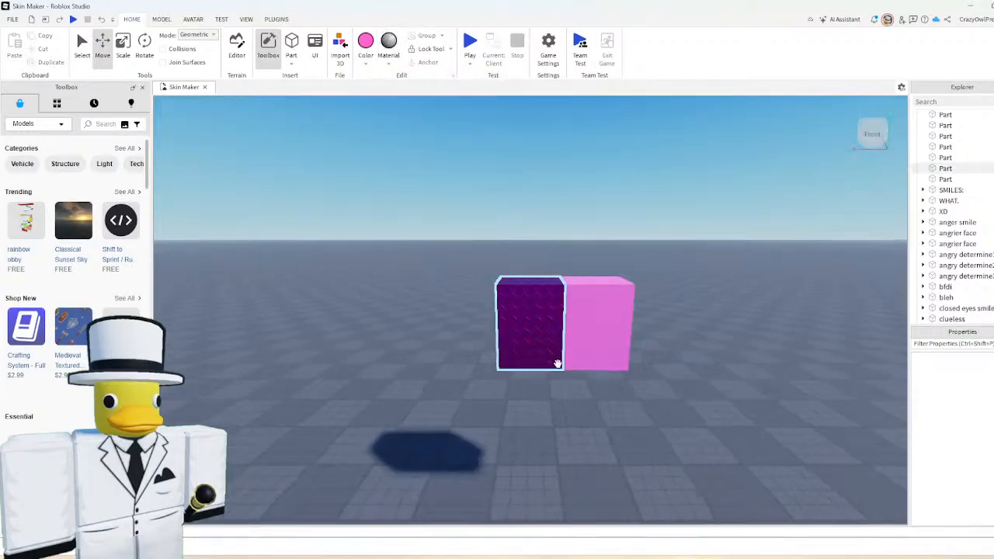
- Narrow the purple block on the side facing the pink block and extend its lower face downward
{"action": "scroll", "coordinate": [555, 358], "scroll_direction": "up", "scroll_amount": 3}
{"action": "left_click", "coordinate": [552, 330]}
{"action": "key", "text": "ctrl+3"}
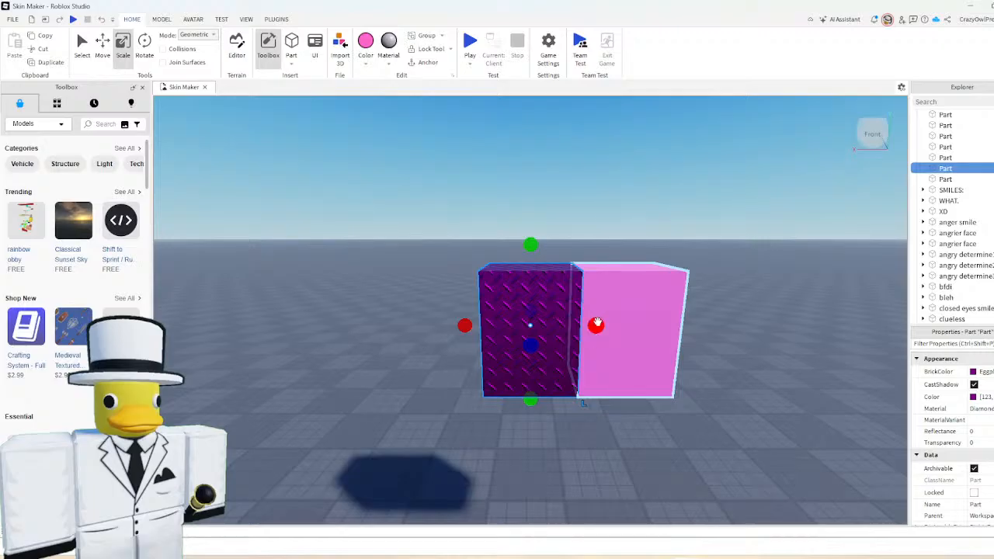
{"action": "left_click_drag", "start_coordinate": [596, 323], "coordinate": [574, 330]}
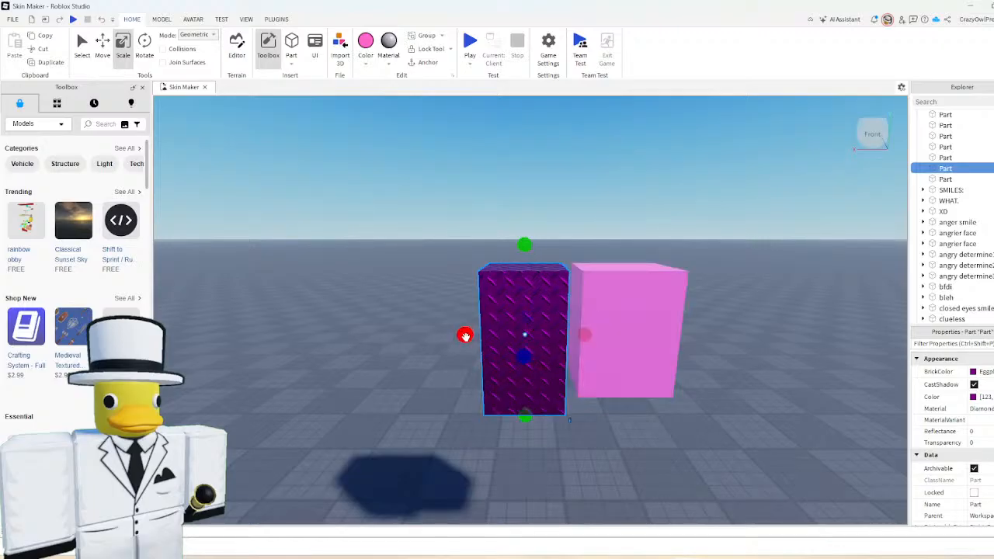
- Widen the pink block to meet the purple one and extend its lower face to match the purple block's bottom
{"action": "left_click", "coordinate": [583, 331]}
{"action": "left_click_drag", "start_coordinate": [613, 402], "coordinate": [614, 410]}
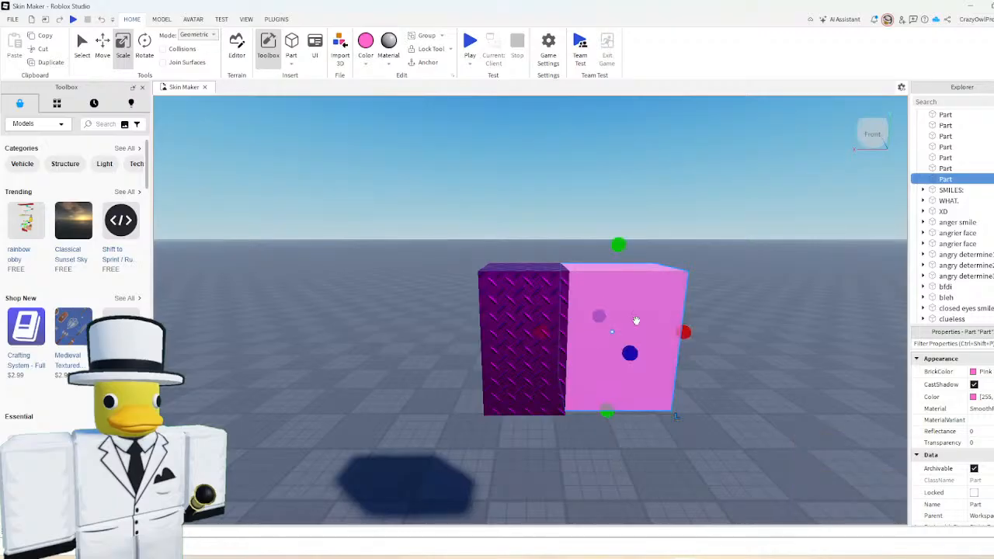
{"action": "scroll", "coordinate": [633, 322], "scroll_direction": "up", "scroll_amount": 3}
{"action": "right_click_drag", "start_coordinate": [635, 322], "coordinate": [617, 345]}
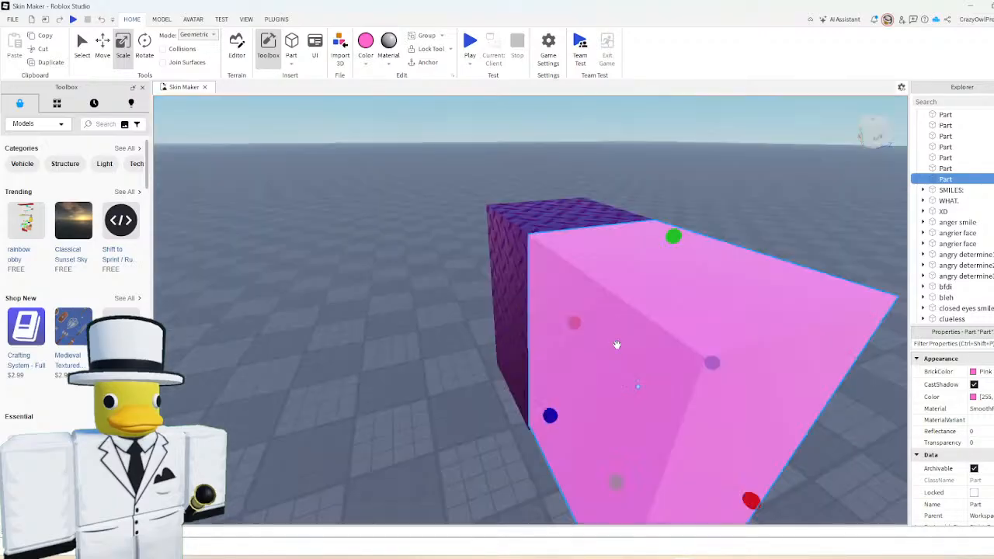
{"action": "left_click_drag", "start_coordinate": [658, 494], "coordinate": [655, 491]}
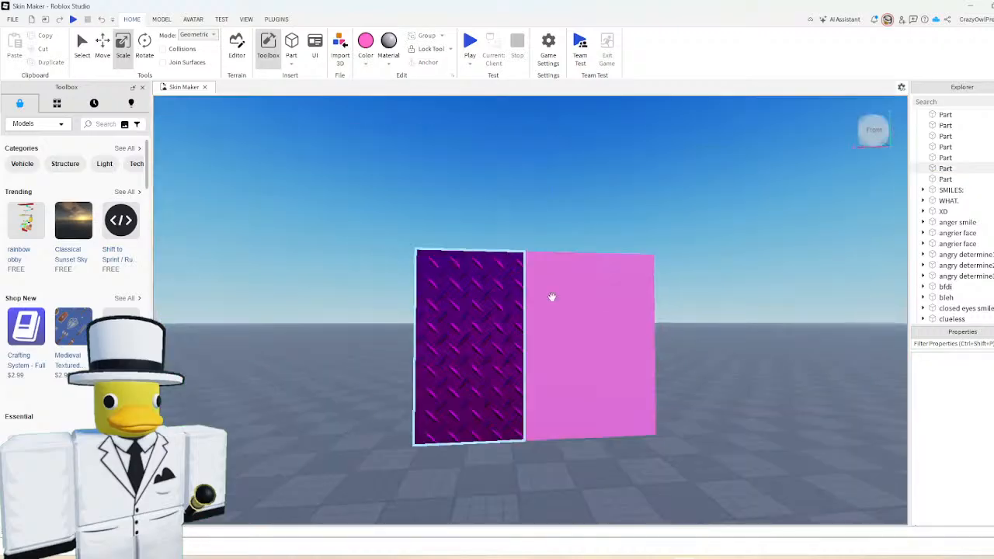
- Widen the purple block outward to about 2.25, away from the pink block, and deselect it
{"action": "scroll", "coordinate": [682, 229], "scroll_direction": "up", "scroll_amount": 3}
{"action": "scroll", "coordinate": [678, 219], "scroll_direction": "down", "scroll_amount": 4}
{"action": "left_click", "coordinate": [563, 306]}
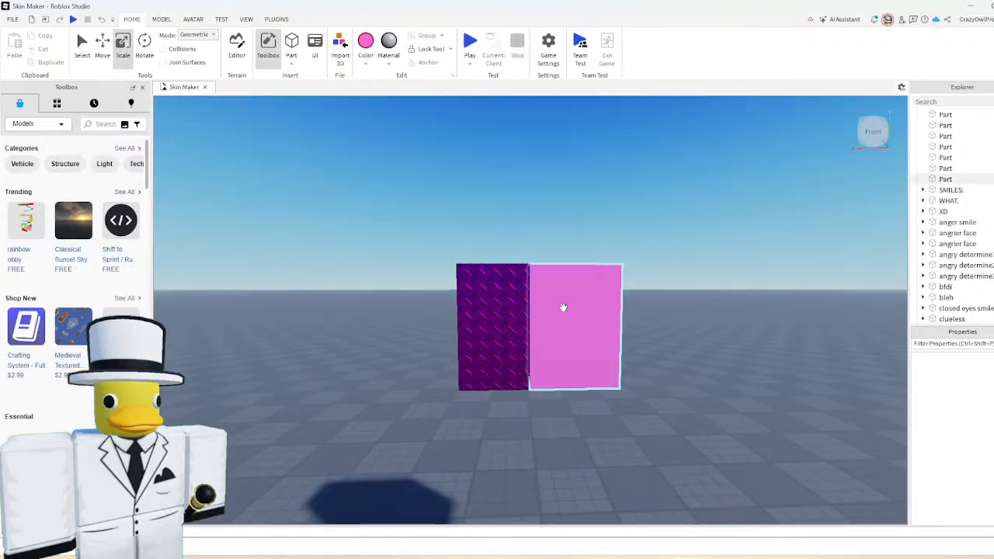
{"action": "scroll", "coordinate": [523, 209], "scroll_direction": "up", "scroll_amount": 5}
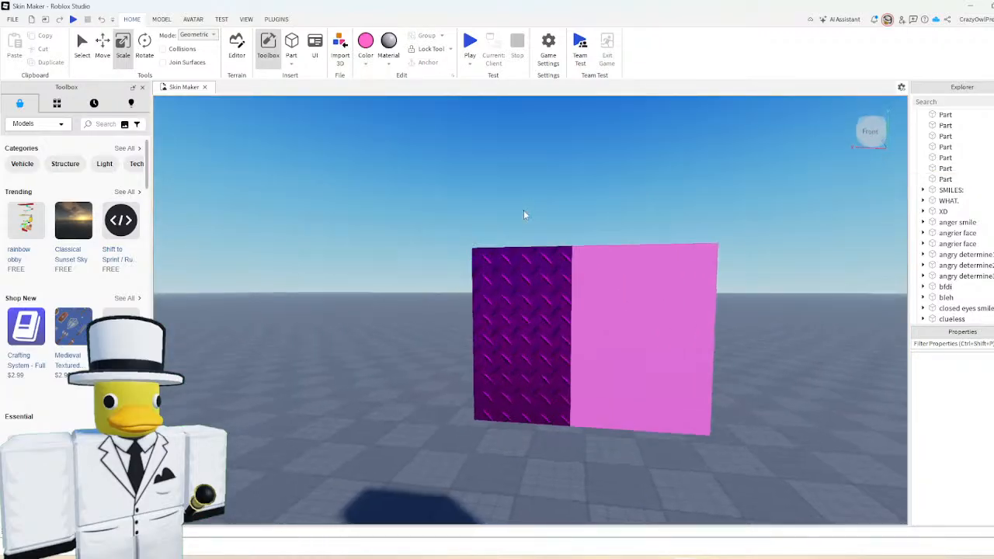
{"action": "left_click", "coordinate": [523, 210]}
{"action": "left_click_drag", "start_coordinate": [432, 320], "coordinate": [420, 319]}
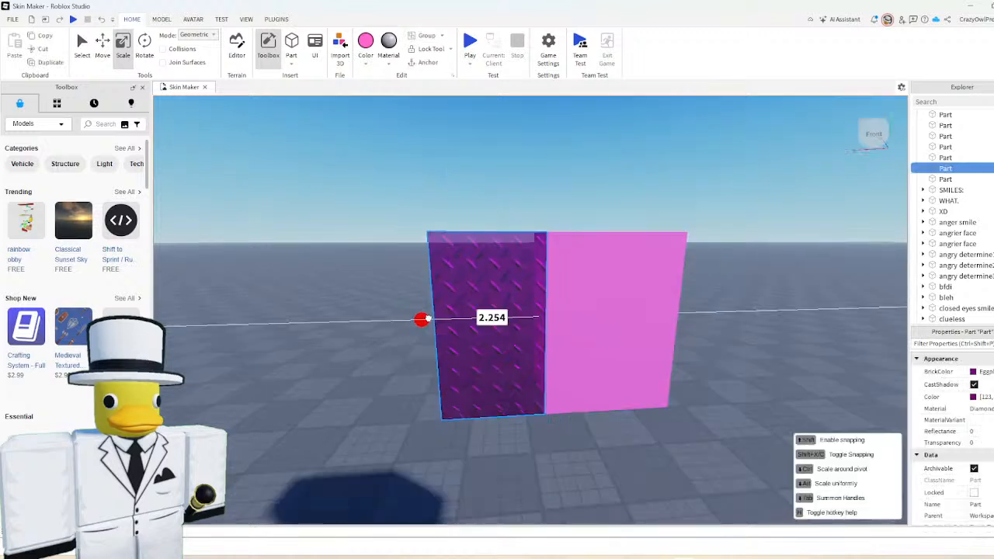
{"action": "left_click", "coordinate": [580, 127]}
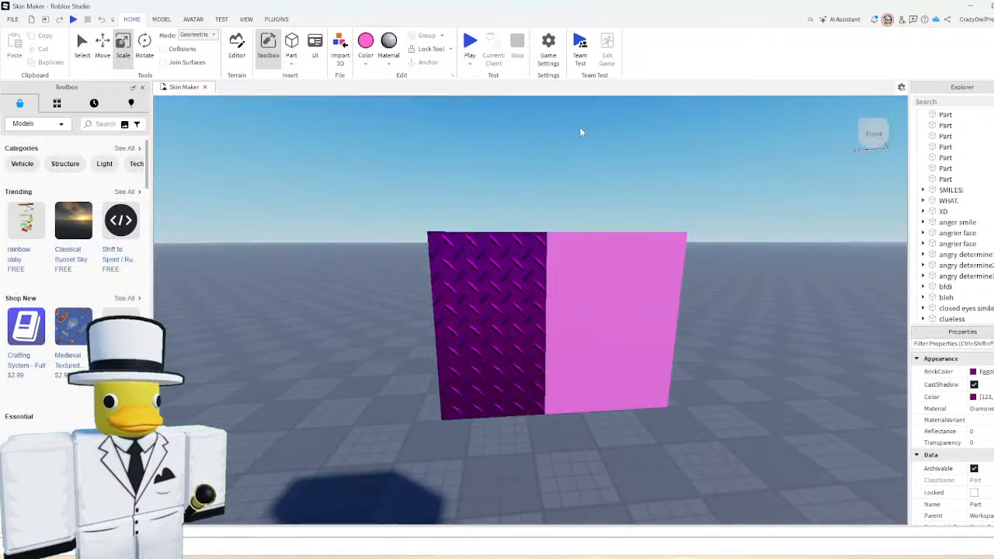
- Duplicate the purple diamond-plate block and raise the copy about 2.085 above the original
{"action": "left_click", "coordinate": [487, 257]}
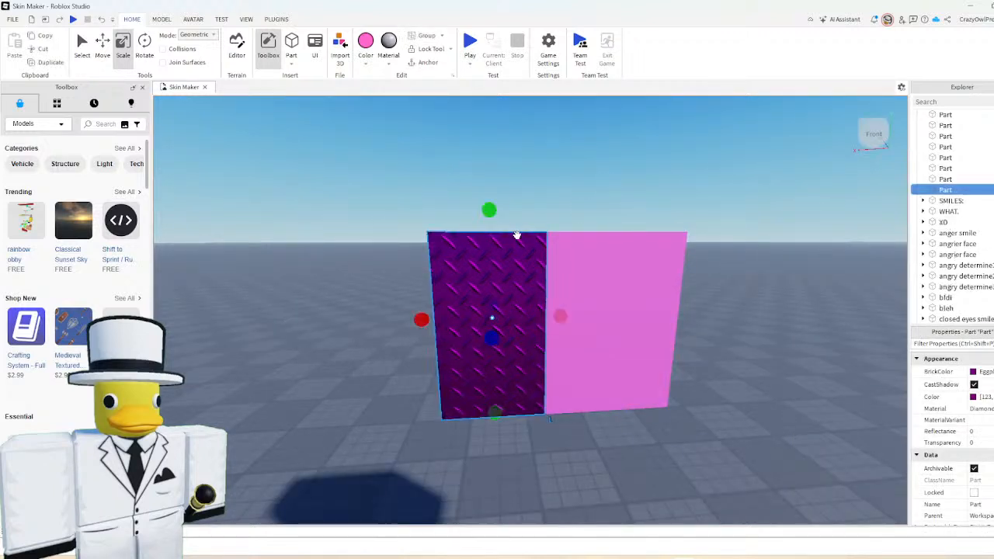
{"action": "key", "text": "ctrl+2"}
{"action": "left_click_drag", "start_coordinate": [488, 236], "coordinate": [487, 144]}
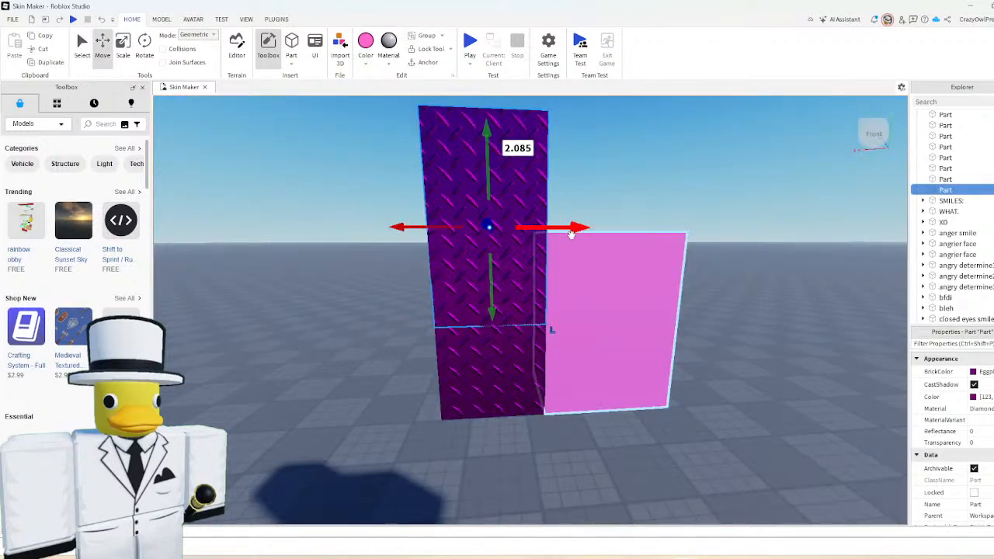
- Shrink the raised purple copy into a small ear block at the outer upper corner of the purple block, reducing its height to about 2.59
{"action": "left_click_drag", "start_coordinate": [450, 292], "coordinate": [453, 313]}
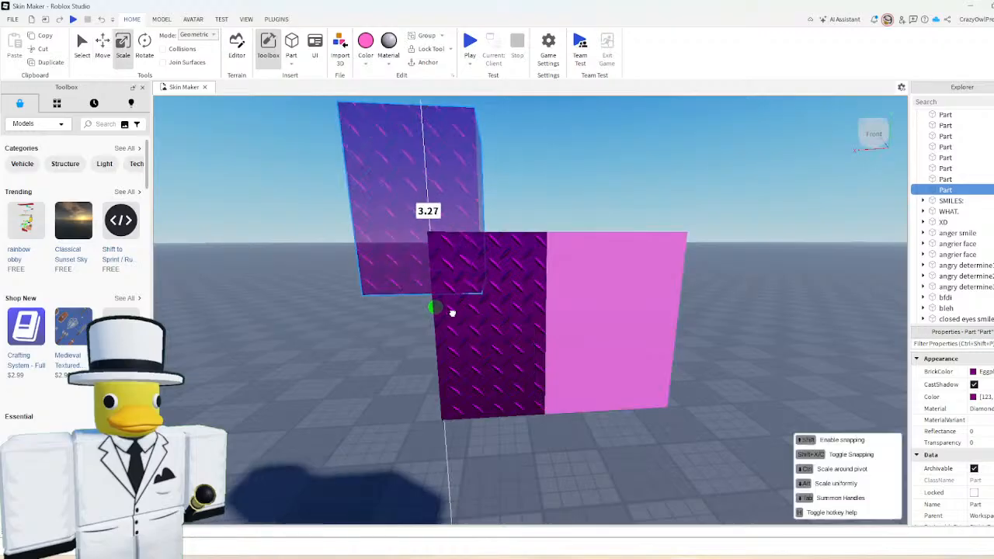
{"action": "right_click_drag", "start_coordinate": [530, 174], "coordinate": [523, 170]}
{"action": "left_click_drag", "start_coordinate": [485, 177], "coordinate": [488, 221]}
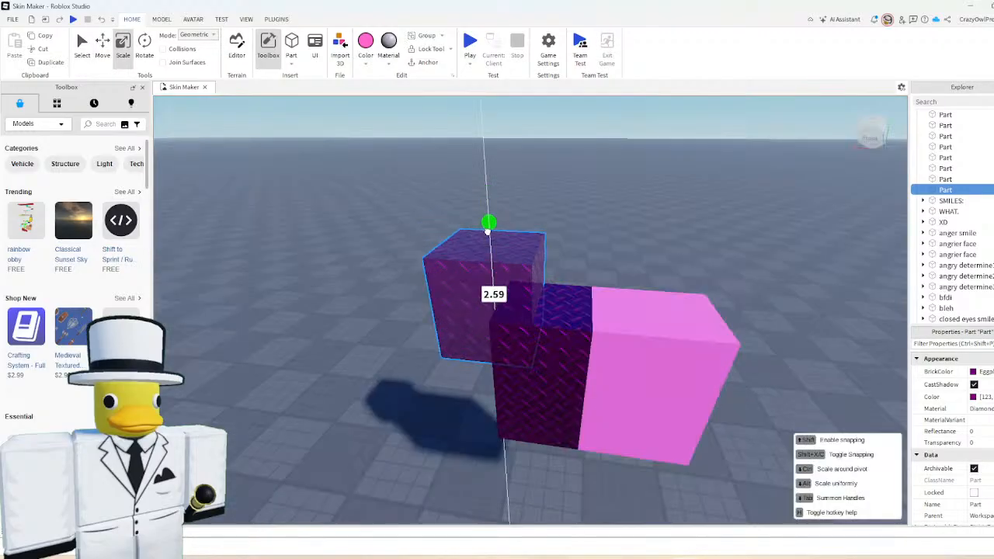
{"action": "left_click_drag", "start_coordinate": [476, 324], "coordinate": [505, 281]}
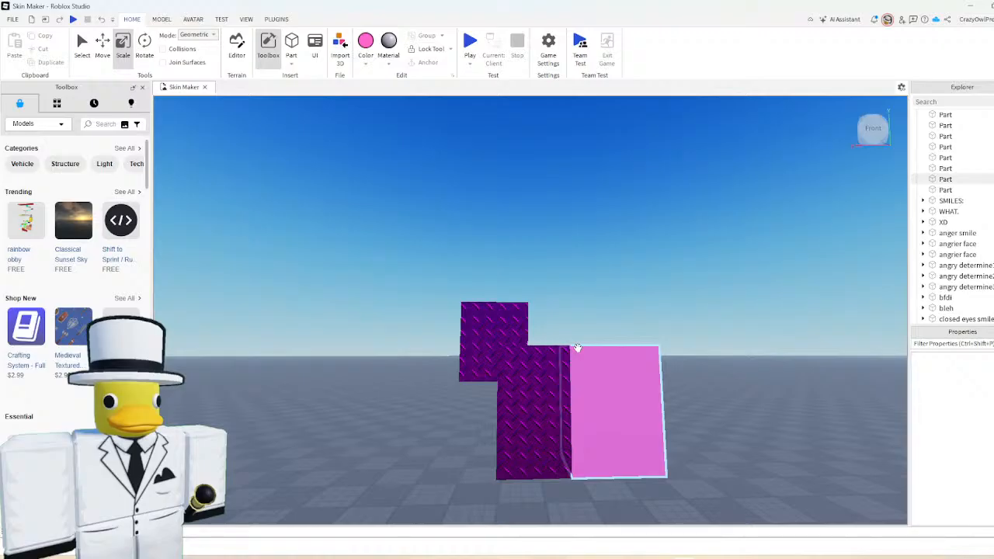
- Duplicate the small purple ear block and move the copy about 5.96 across to the outer side of the pink block
{"action": "left_click", "coordinate": [501, 320]}
{"action": "key", "text": "ctrl+1"}
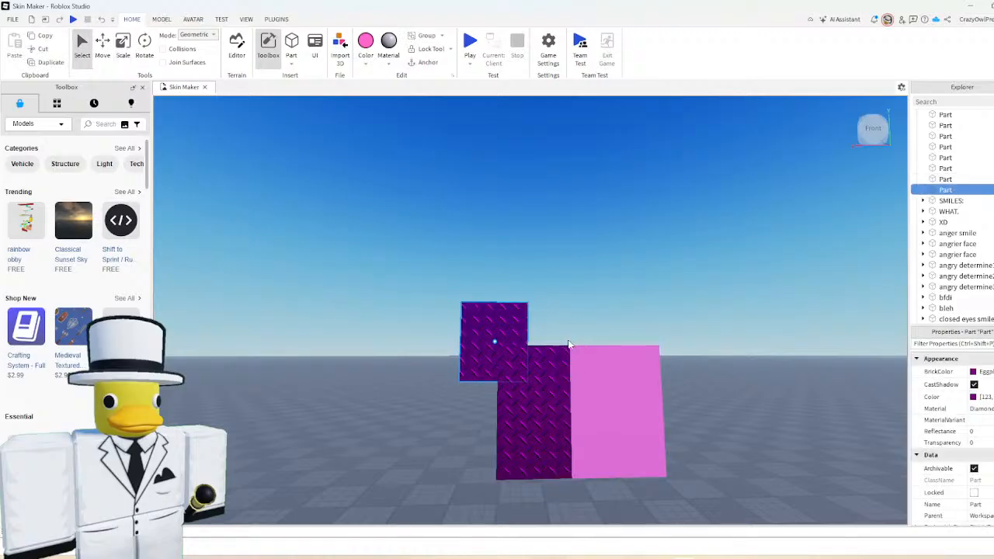
{"action": "key", "text": "ctrl+d"}
{"action": "key", "text": "ctrl+2"}
{"action": "left_click_drag", "start_coordinate": [568, 344], "coordinate": [673, 348]}
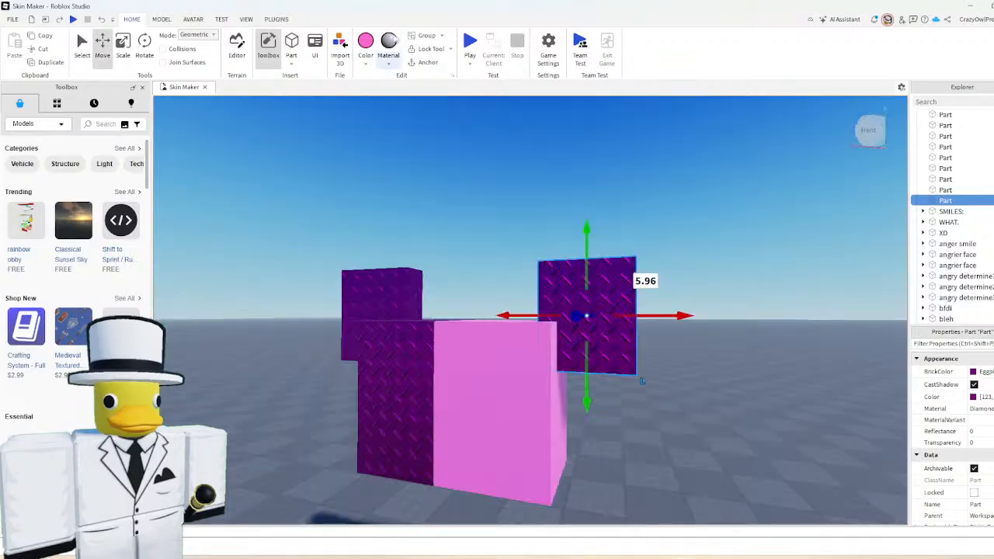
- Recolor the duplicated ear block Pink and change its material to plastic
{"action": "left_click", "coordinate": [367, 64]}
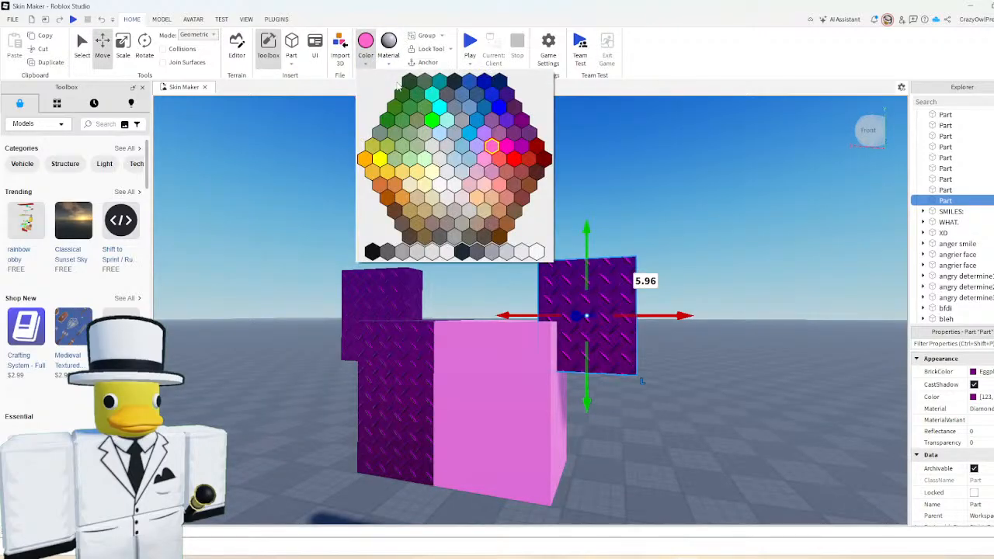
{"action": "left_click", "coordinate": [497, 144]}
{"action": "left_click", "coordinate": [388, 58]}
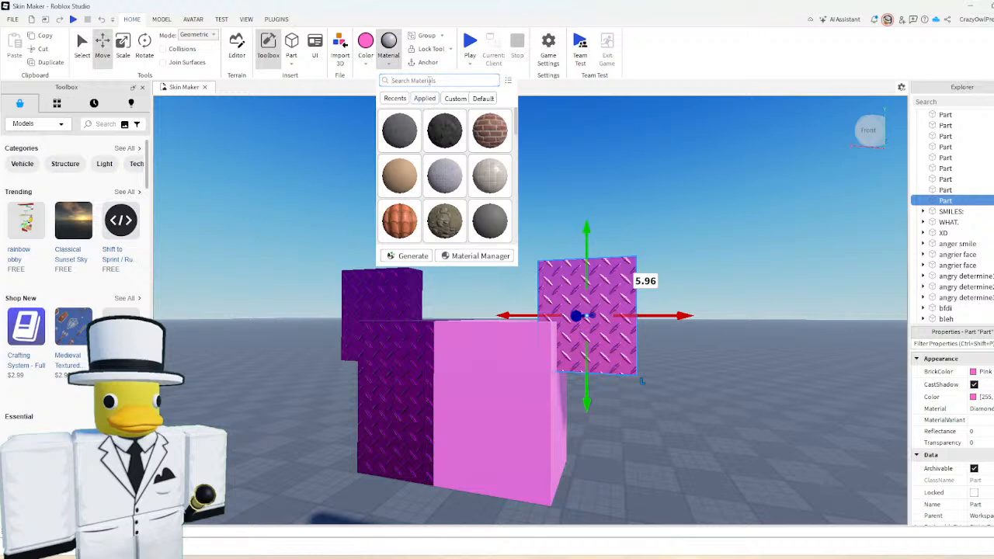
{"action": "left_click", "coordinate": [429, 80]}
{"action": "type", "text": "plas"}
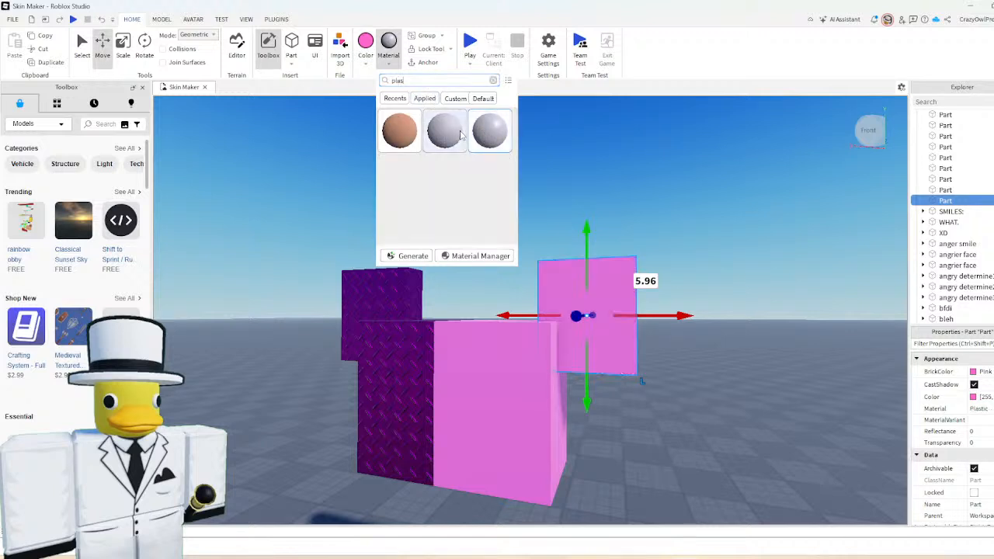
{"action": "left_click", "coordinate": [488, 131]}
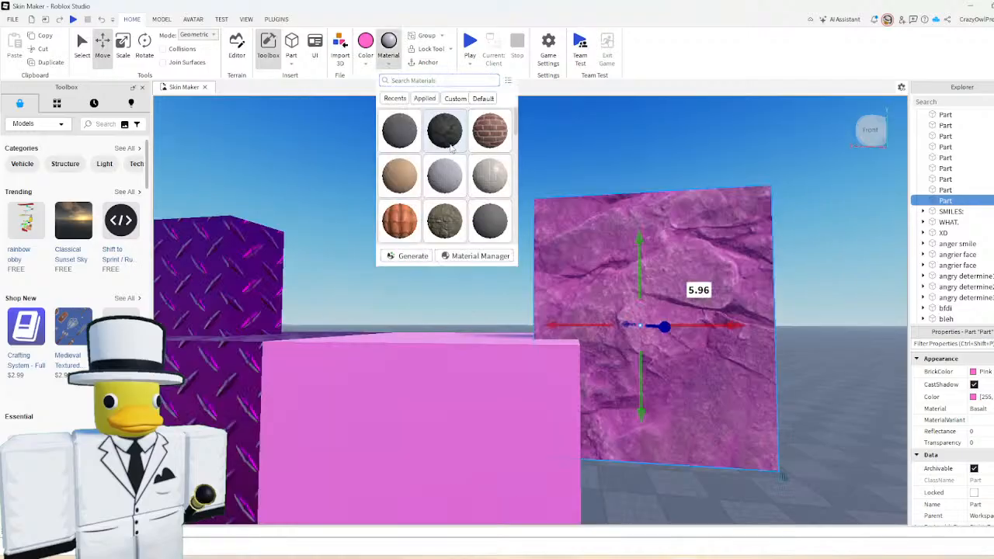
{"action": "left_click", "coordinate": [445, 131]}
{"action": "type", "text": "las"}
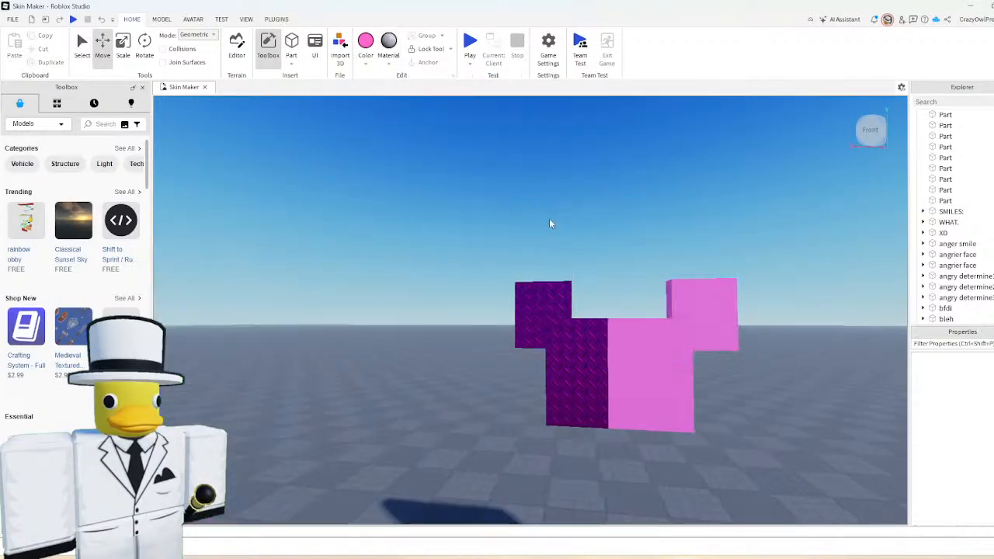
- Find the Mr.Pig model among My Models and insert it into the scene as a reference
{"action": "key", "text": "w"}
{"action": "key", "text": "s"}
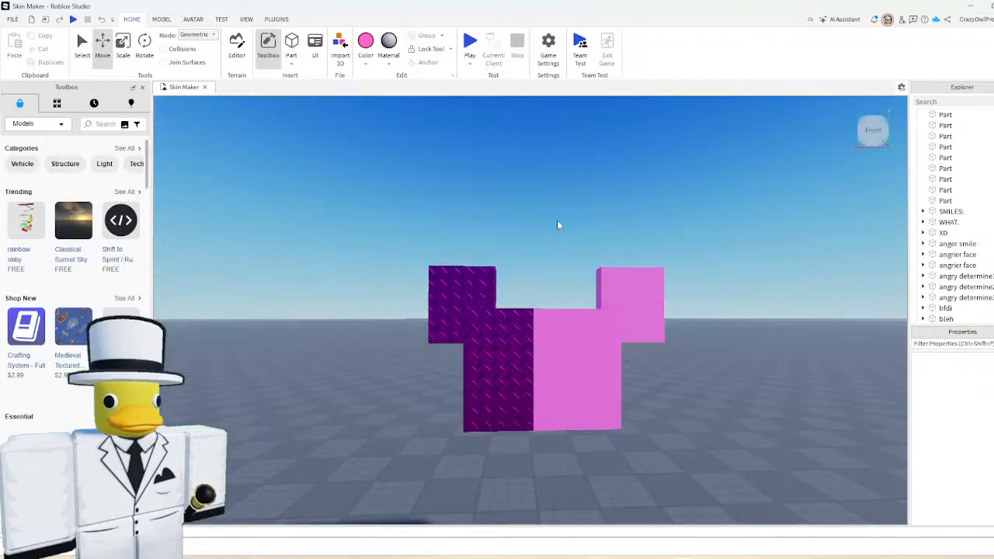
{"action": "left_click", "coordinate": [57, 103]}
{"action": "scroll", "coordinate": [73, 225], "scroll_direction": "down", "scroll_amount": 2}
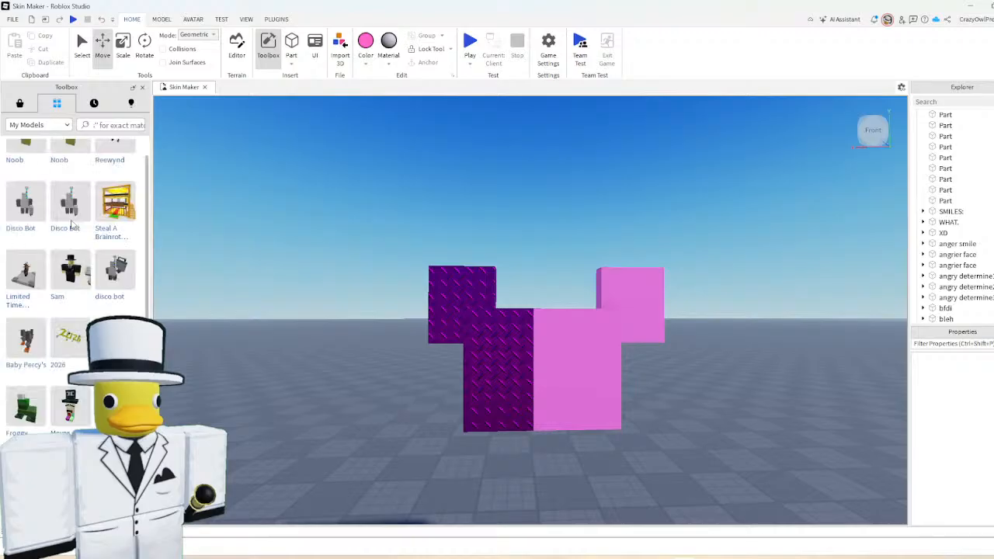
{"action": "scroll", "coordinate": [70, 225], "scroll_direction": "down", "scroll_amount": 4}
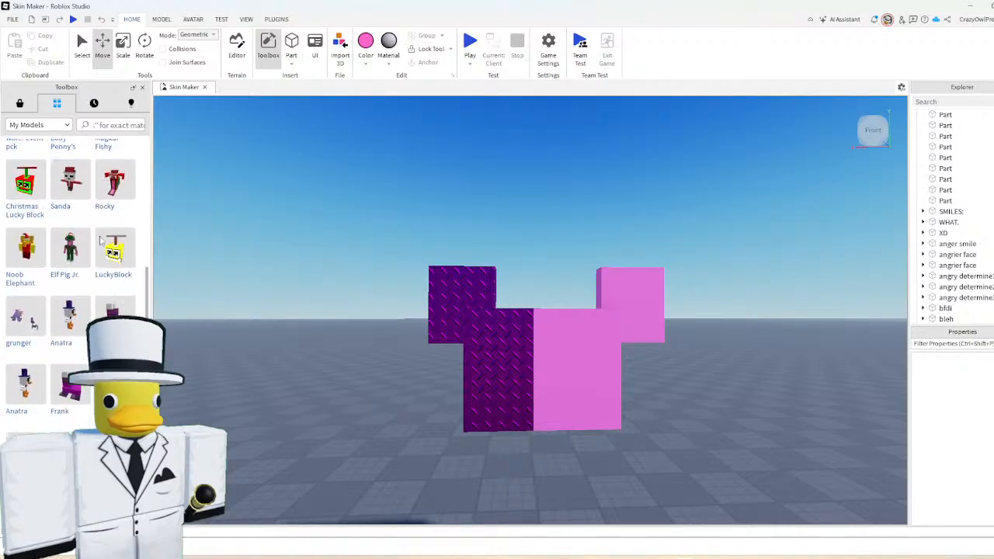
{"action": "scroll", "coordinate": [93, 242], "scroll_direction": "down", "scroll_amount": 4}
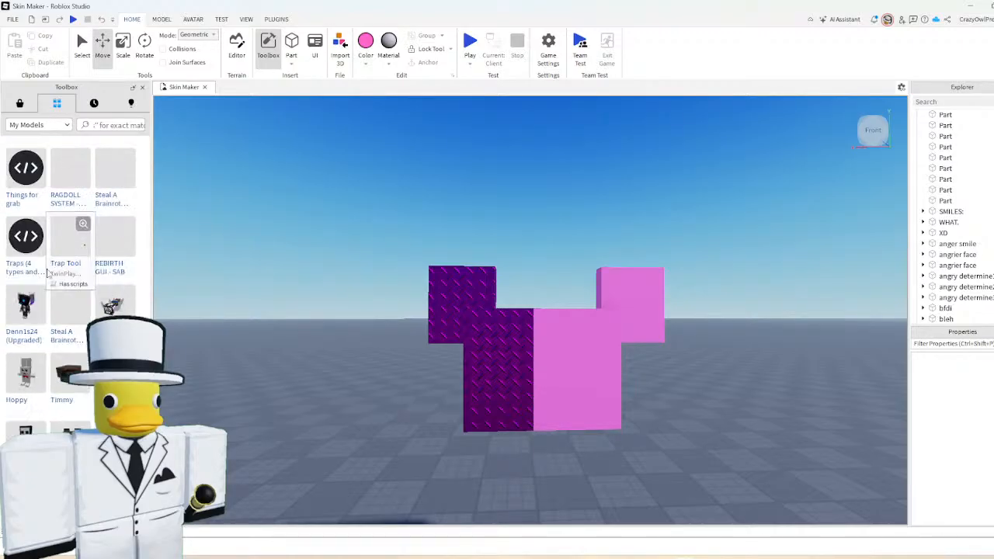
{"action": "scroll", "coordinate": [59, 271], "scroll_direction": "down", "scroll_amount": 1}
{"action": "scroll", "coordinate": [59, 271], "scroll_direction": "down", "scroll_amount": 1}
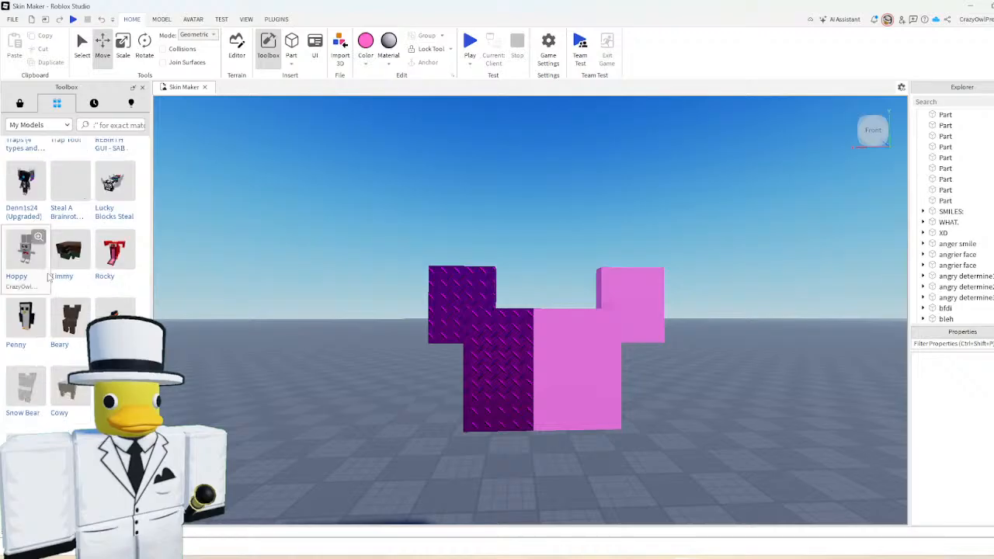
{"action": "left_click_drag", "start_coordinate": [48, 277], "coordinate": [310, 430]}
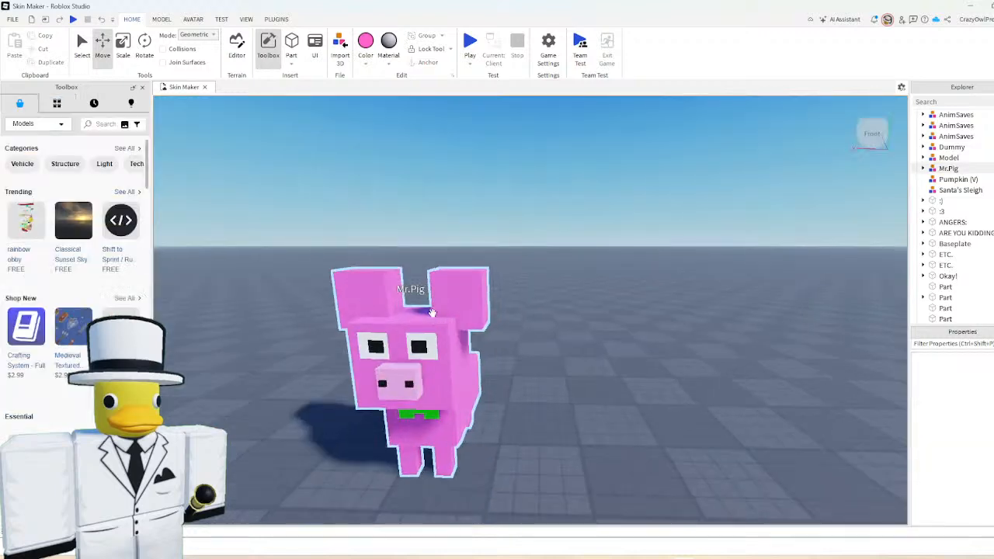
- Move Mr.Pig clear of its starting spot and set its Humanoid's display distance type to None, hiding the name label
{"action": "left_click_drag", "start_coordinate": [411, 388], "coordinate": [591, 408]}
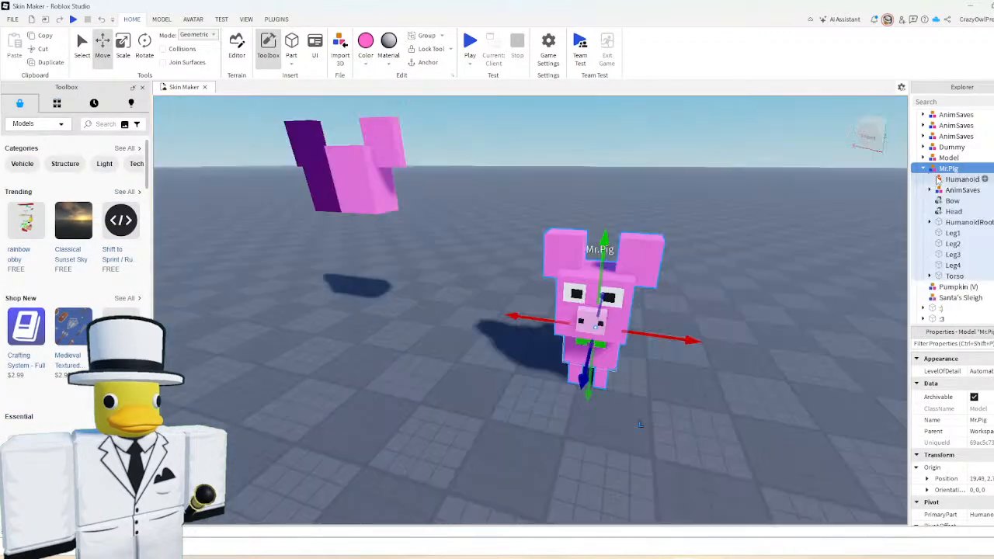
{"action": "left_click", "coordinate": [961, 178]}
{"action": "left_click", "coordinate": [942, 407]}
{"action": "left_click", "coordinate": [963, 408]}
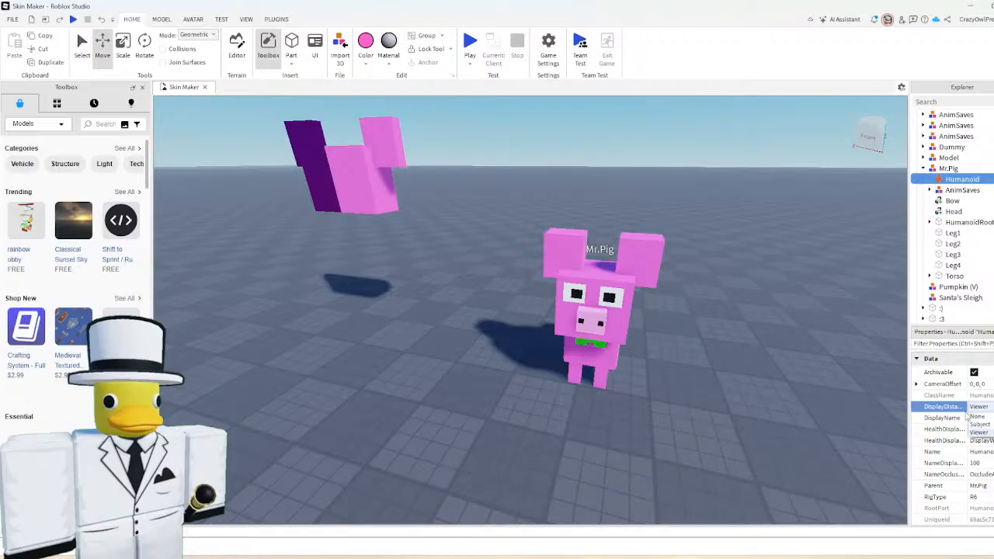
{"action": "left_click", "coordinate": [976, 416]}
{"action": "left_click", "coordinate": [591, 349]}
{"action": "left_click", "coordinate": [424, 417]}
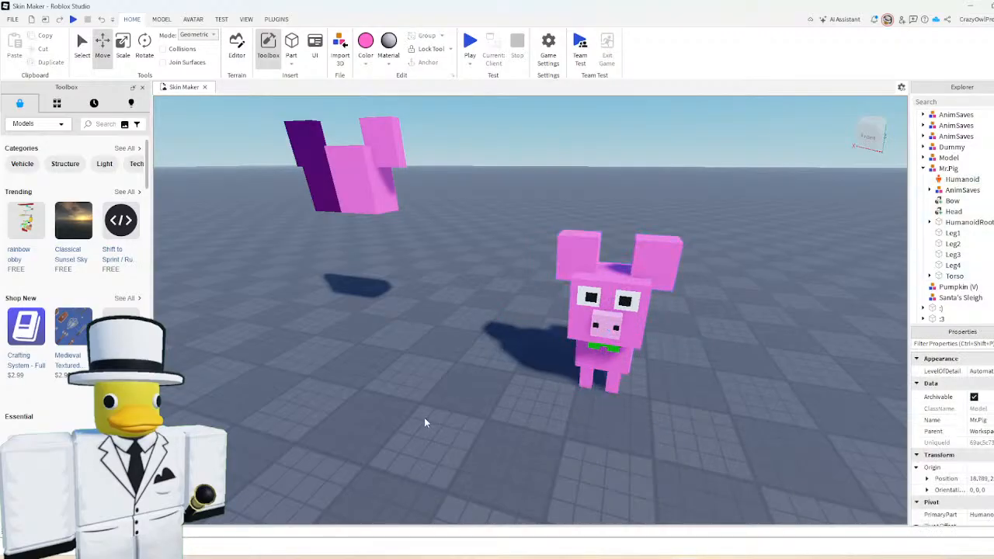
- Overlay Mr.Pig on the purple and pink head blocks to compare proportions, and move it back aside
{"action": "right_click_drag", "start_coordinate": [490, 391], "coordinate": [490, 390]}
{"action": "key", "text": "w"}
{"action": "key", "text": "a"}
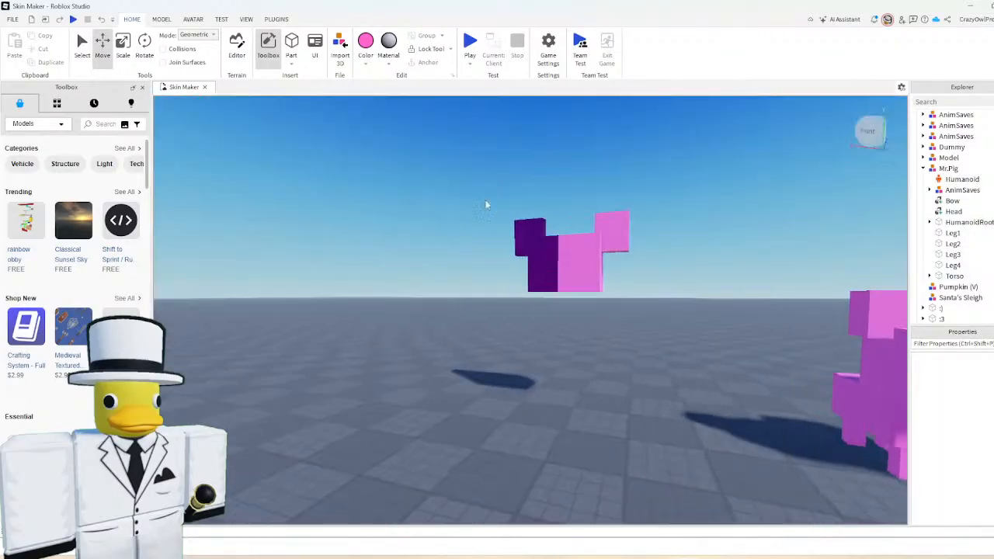
{"action": "key", "text": "d"}
{"action": "left_click_drag", "start_coordinate": [652, 365], "coordinate": [611, 353]}
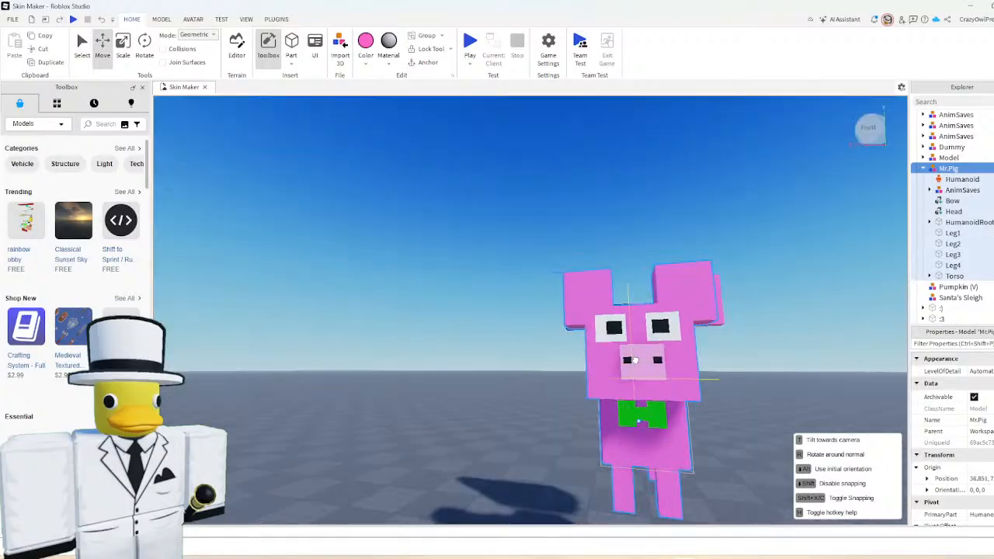
{"action": "left_click_drag", "start_coordinate": [635, 360], "coordinate": [635, 360]}
{"action": "key", "text": "d"}
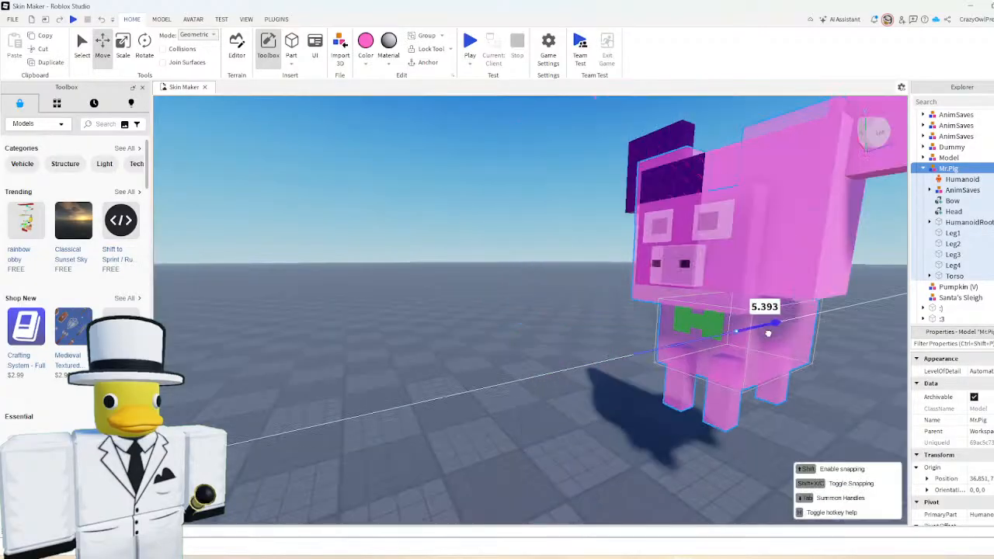
{"action": "mouse_move", "coordinate": [765, 329]}
{"action": "left_mouse_down"}
{"action": "mouse_move", "coordinate": [822, 332]}
{"action": "mouse_move", "coordinate": [774, 334]}
{"action": "left_mouse_up"}
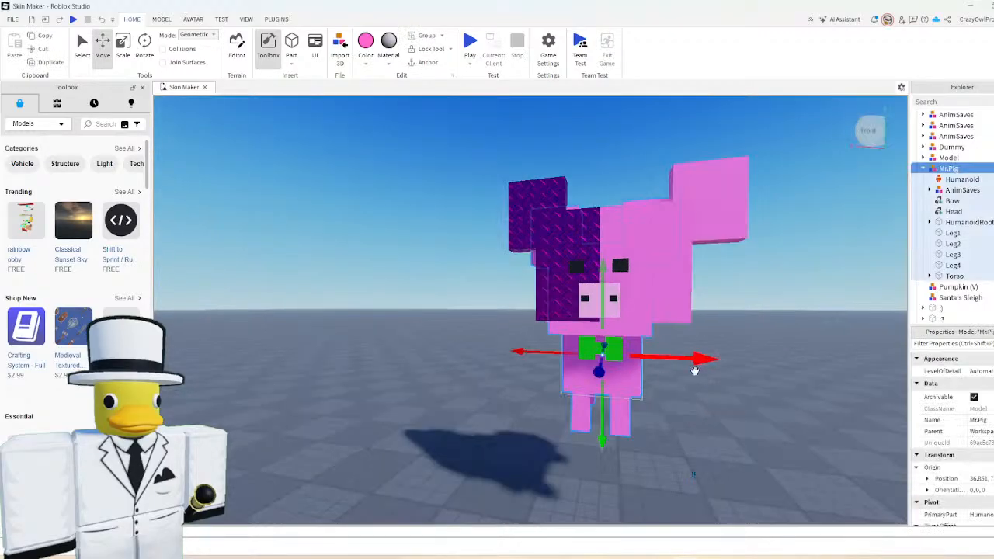
{"action": "left_click_drag", "start_coordinate": [695, 365], "coordinate": [697, 360]}
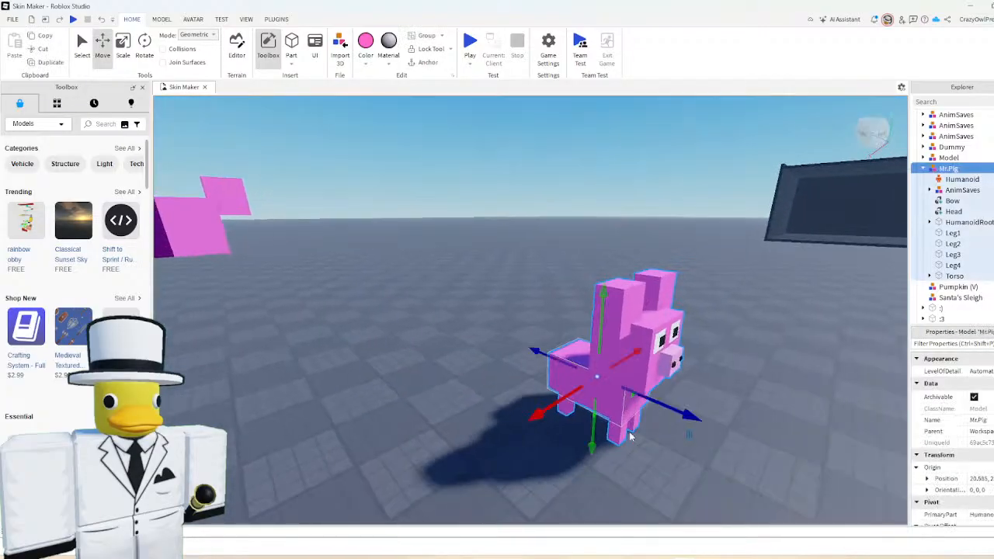
{"action": "left_click", "coordinate": [439, 386]}
- Extend the pink main block backward and deepen the purple main block to about 3.275
{"action": "left_click", "coordinate": [548, 331]}
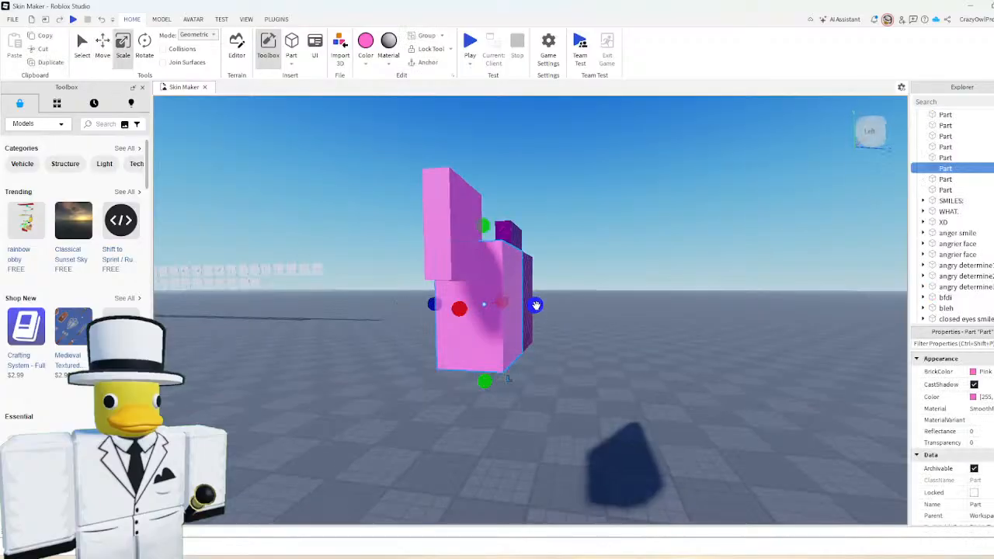
{"action": "left_click_drag", "start_coordinate": [534, 303], "coordinate": [566, 307]}
{"action": "left_click", "coordinate": [687, 238]}
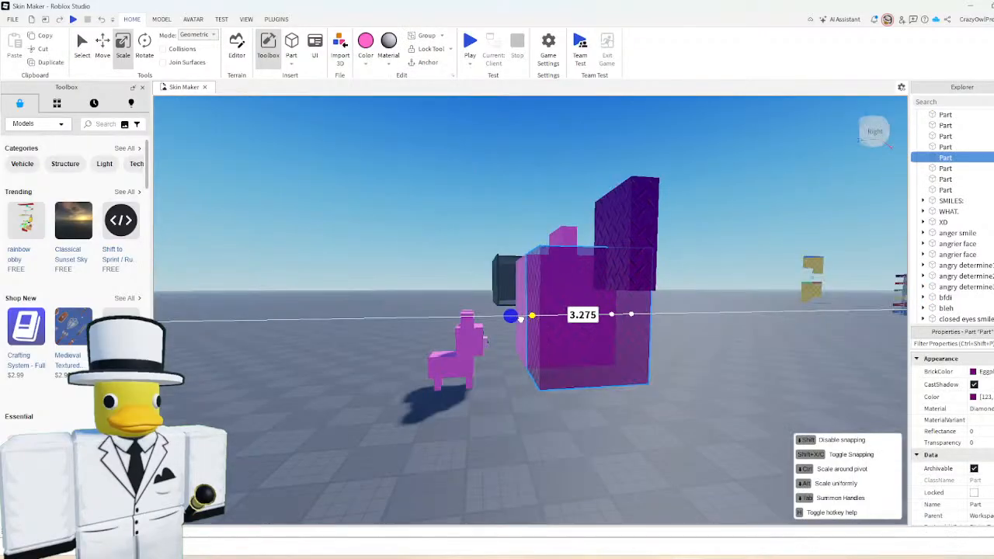
- Delete the pink ear block above the pink main block
{"action": "left_click", "coordinate": [626, 242]}
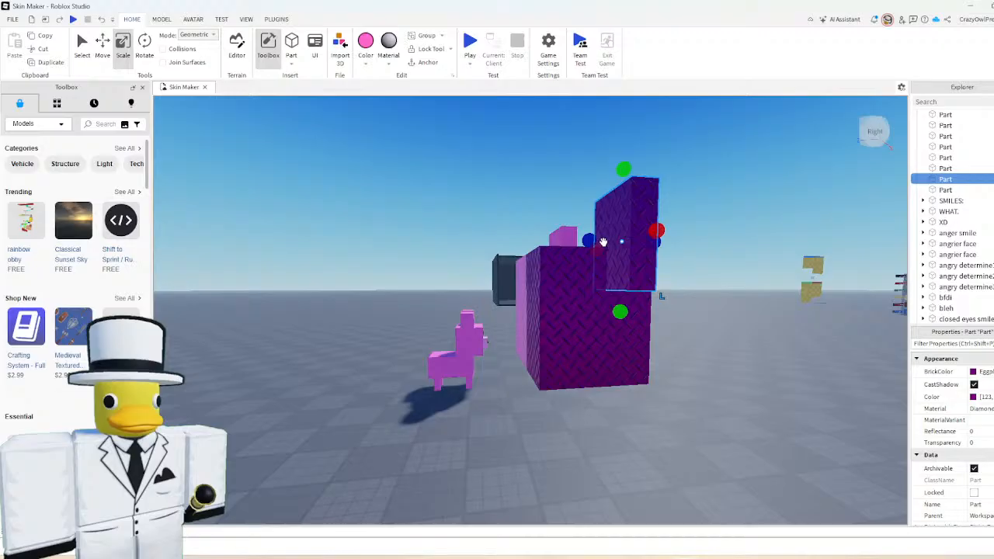
{"action": "key", "text": "d"}
{"action": "right_click_drag", "start_coordinate": [691, 252], "coordinate": [691, 252]}
{"action": "key", "text": "Delete"}
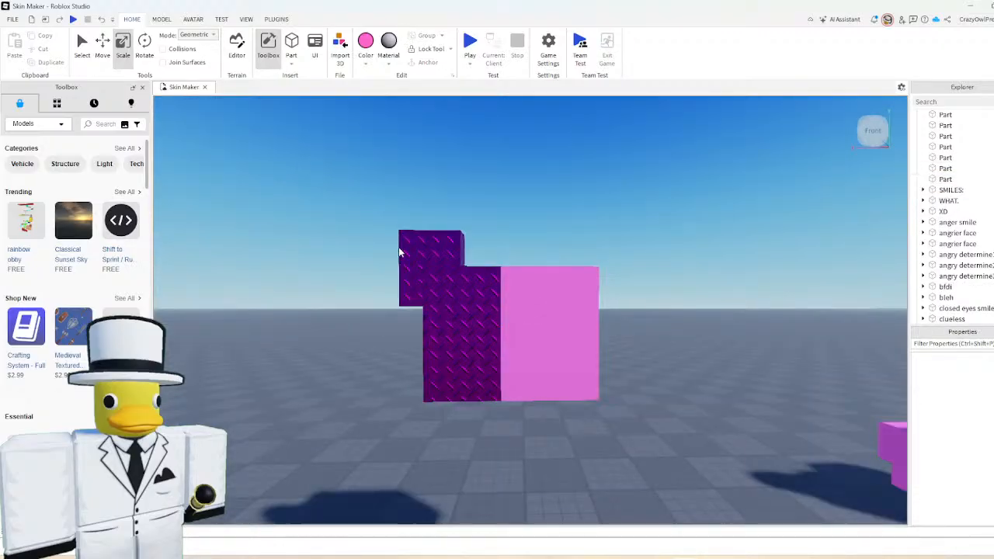
- Raise the purple ear block slightly relative to the main head blocks
{"action": "left_click", "coordinate": [429, 262]}
{"action": "left_click", "coordinate": [536, 282], "text": "ctrl"}
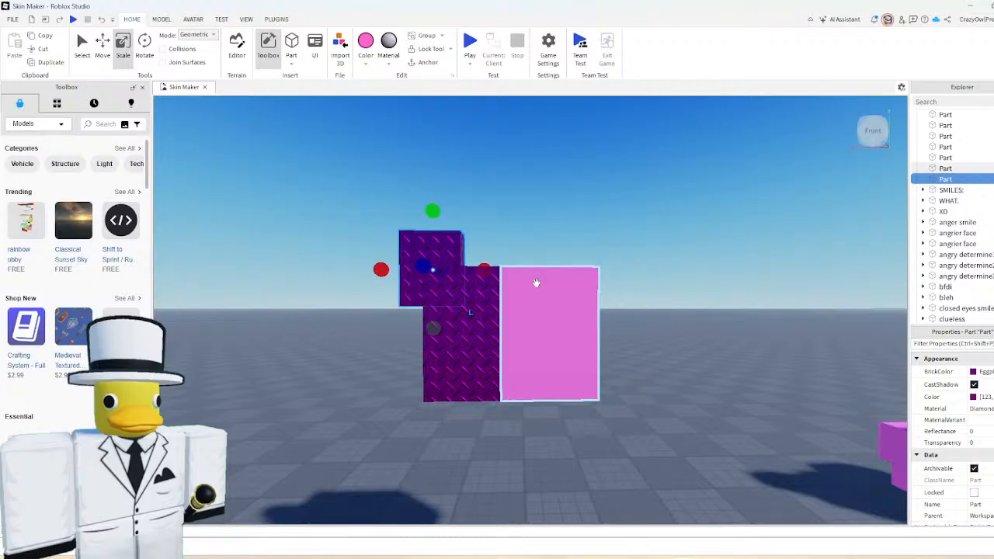
{"action": "key", "text": "ctrl+2"}
{"action": "left_click_drag", "start_coordinate": [433, 235], "coordinate": [434, 224]}
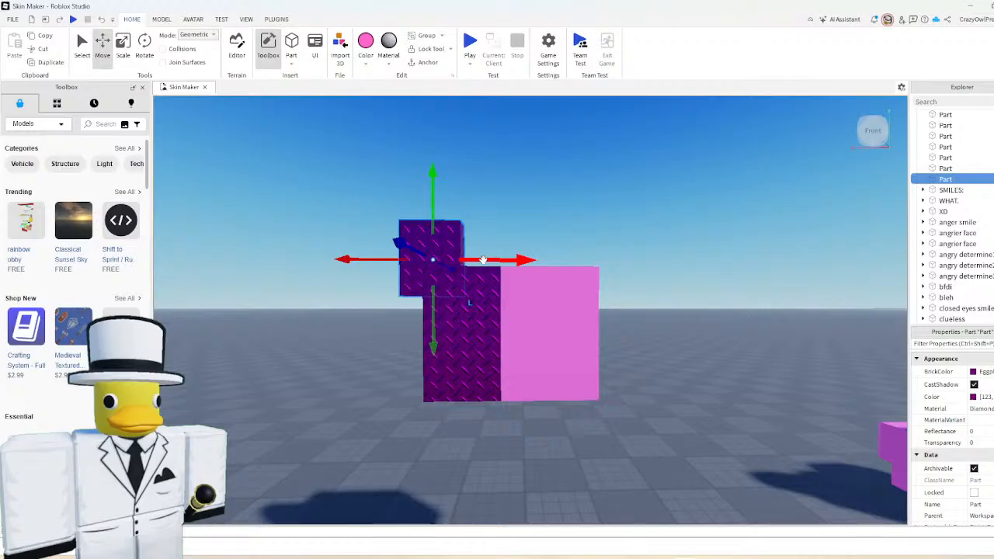
- Lower the purple ear block slightly and reduce its height from the upper face
{"action": "right_click_drag", "start_coordinate": [541, 213], "coordinate": [533, 231]}
{"action": "scroll", "coordinate": [541, 213], "scroll_direction": "up", "scroll_amount": 3}
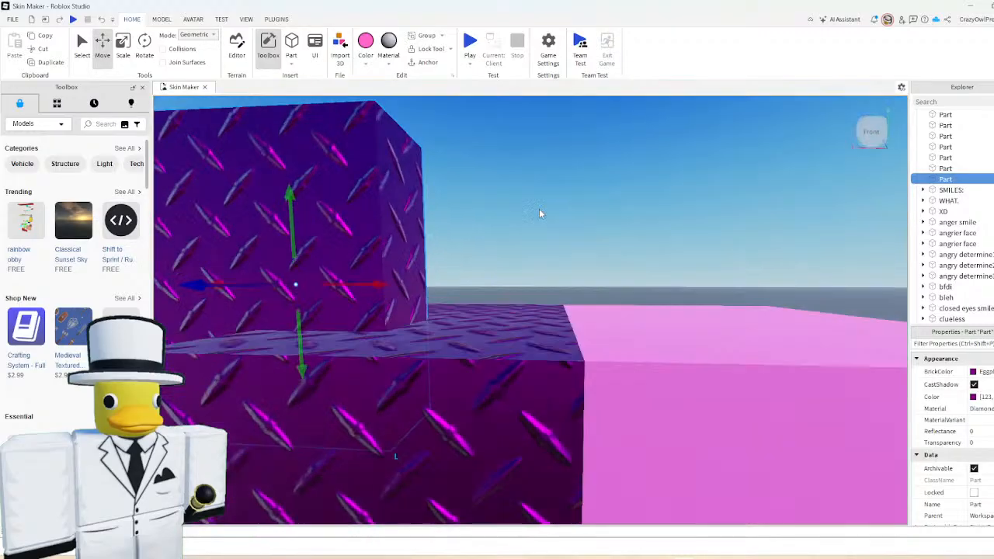
{"action": "scroll", "coordinate": [542, 213], "scroll_direction": "down", "scroll_amount": 3}
{"action": "left_click_drag", "start_coordinate": [467, 345], "coordinate": [466, 350]}
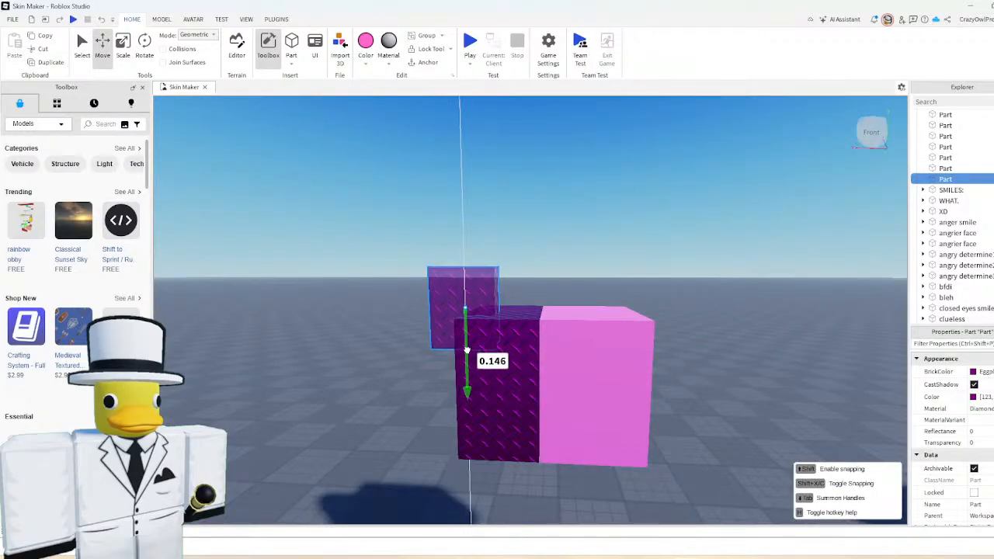
{"action": "left_click_drag", "start_coordinate": [466, 350], "coordinate": [467, 347]}
{"action": "key", "text": "ctrl+3"}
{"action": "mouse_move", "coordinate": [465, 242]}
{"action": "left_mouse_down"}
{"action": "mouse_move", "coordinate": [465, 290]}
{"action": "mouse_move", "coordinate": [463, 234]}
{"action": "mouse_move", "coordinate": [464, 256]}
{"action": "left_mouse_up"}
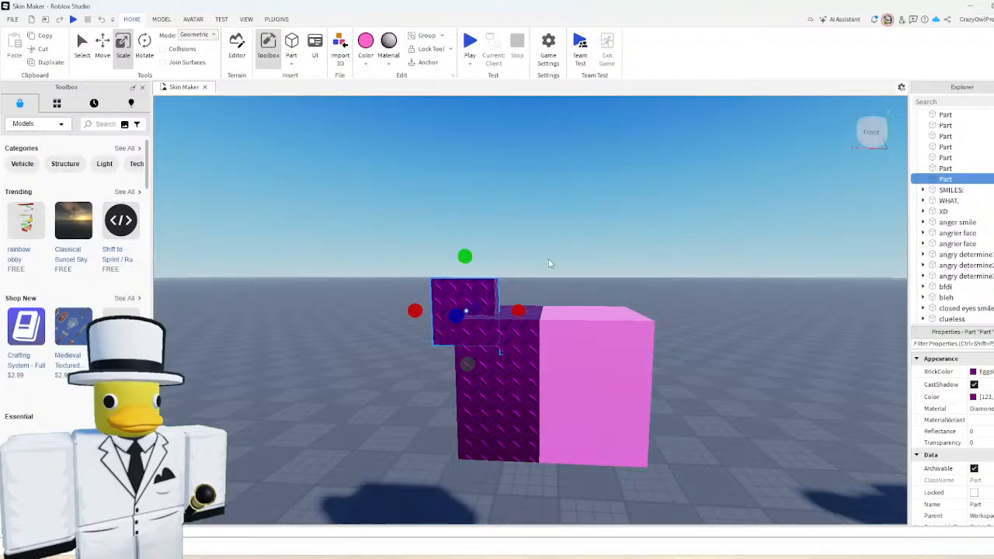
- Insert a cylinder part and give it the Eggplant color and the Diamond Plate material
{"action": "left_click", "coordinate": [291, 58]}
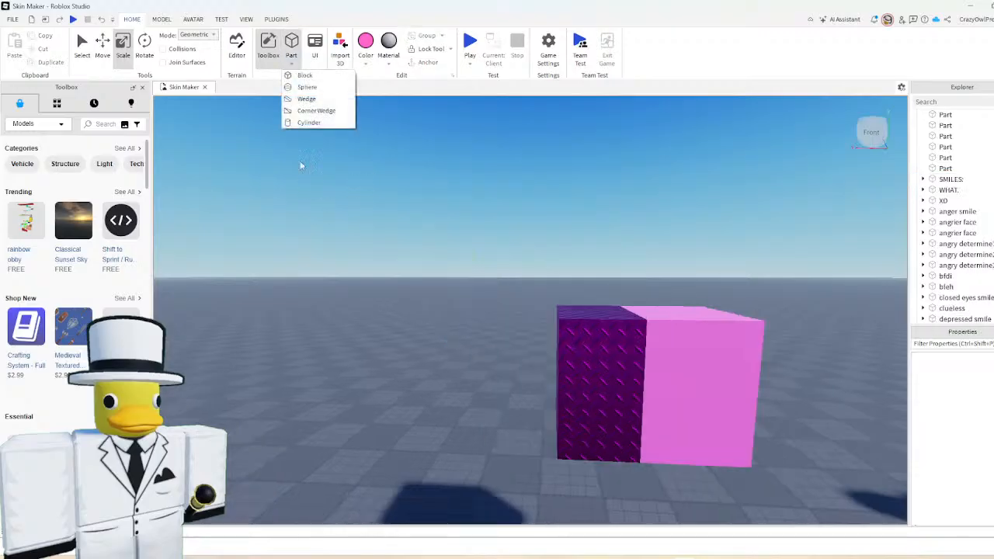
{"action": "left_click", "coordinate": [301, 123]}
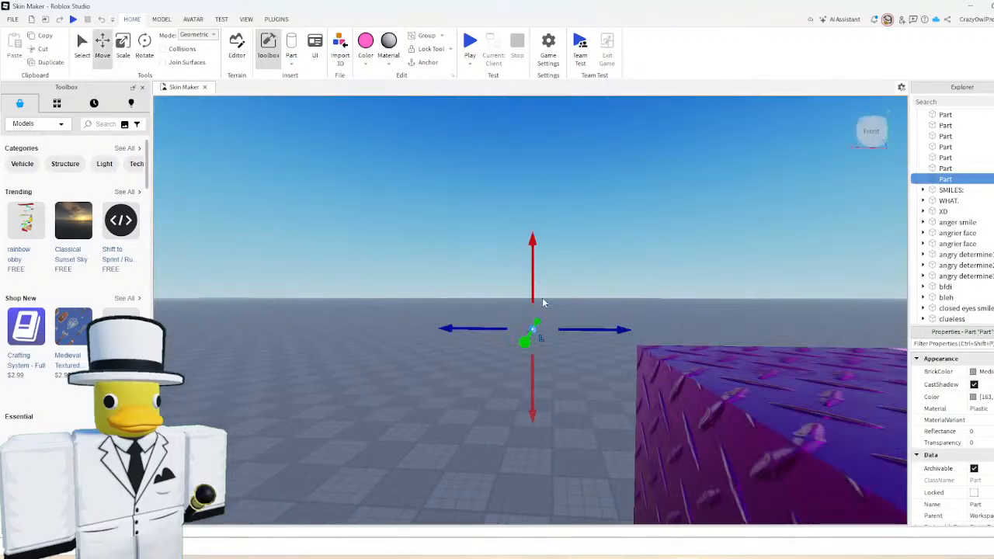
{"action": "left_click", "coordinate": [365, 62]}
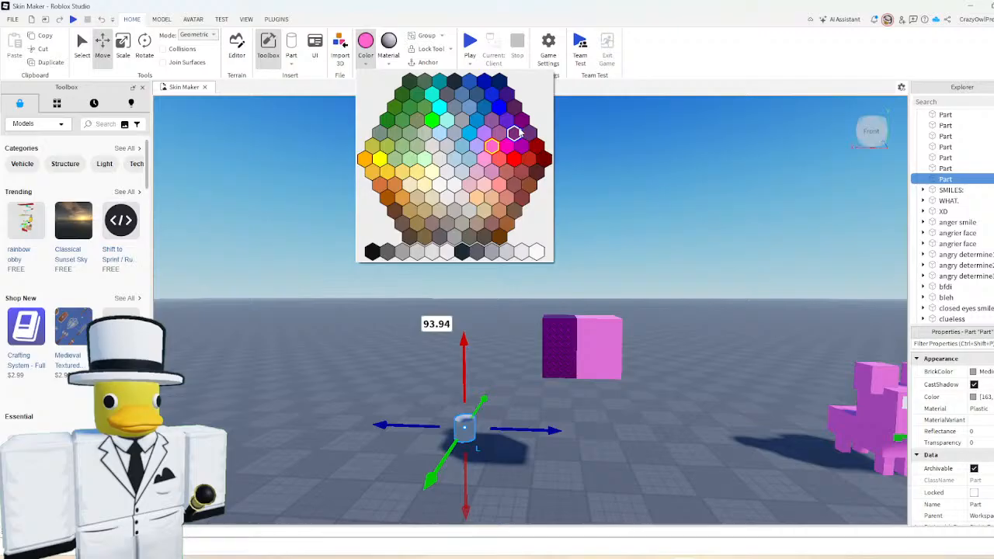
{"action": "left_click", "coordinate": [517, 134]}
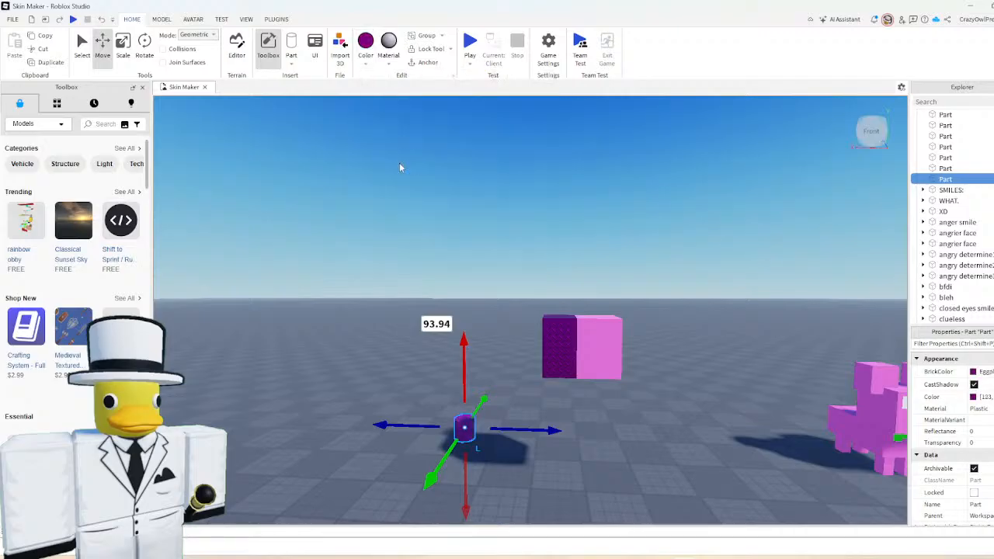
{"action": "left_click", "coordinate": [388, 46]}
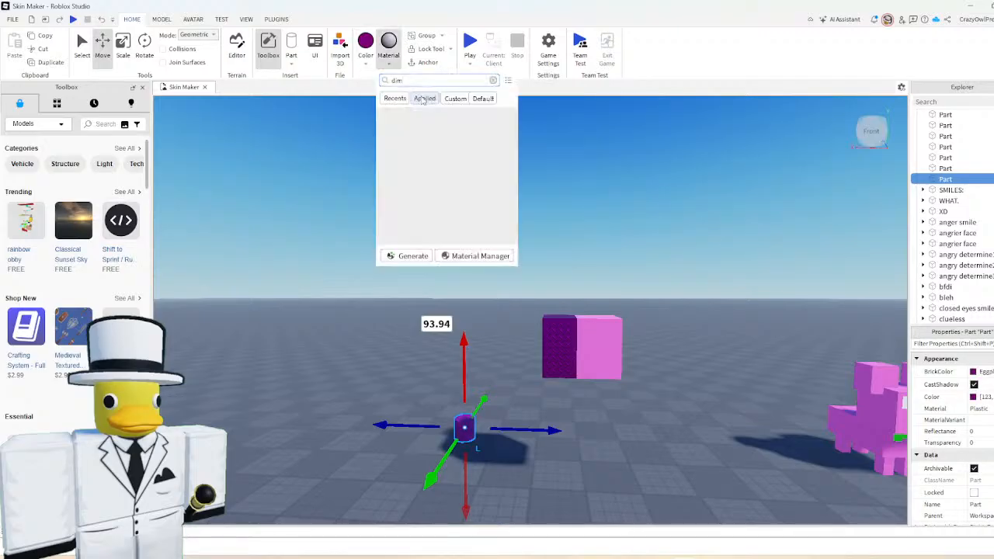
{"action": "type", "text": "d"}
{"action": "left_click", "coordinate": [397, 132]}
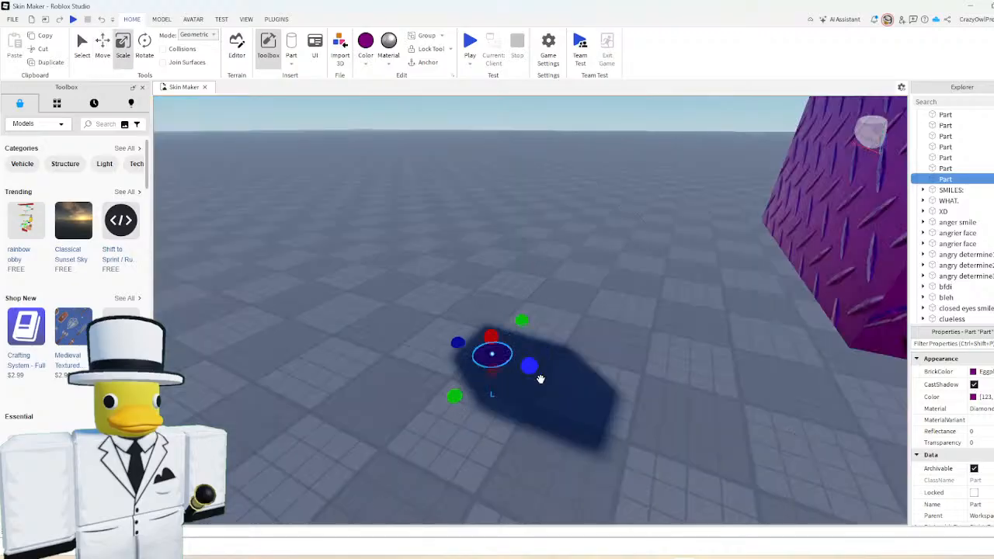
- Widen the purple cylinder into a larger flat disc and tilt it to stand upright
{"action": "left_click_drag", "start_coordinate": [535, 371], "coordinate": [592, 391]}
{"action": "key", "text": "ctrl+4"}
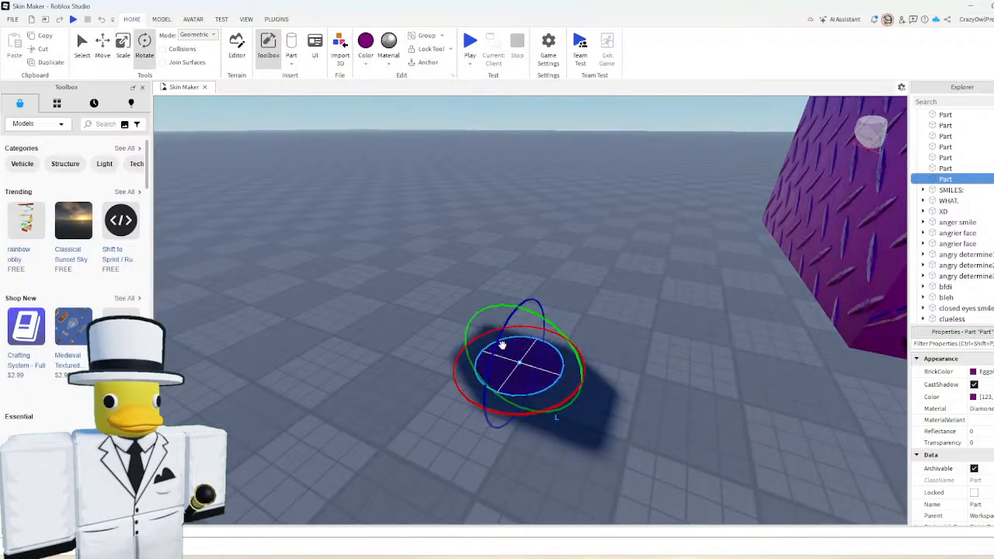
{"action": "key", "text": "ctrl+3"}
{"action": "key", "text": "ctrl+t"}
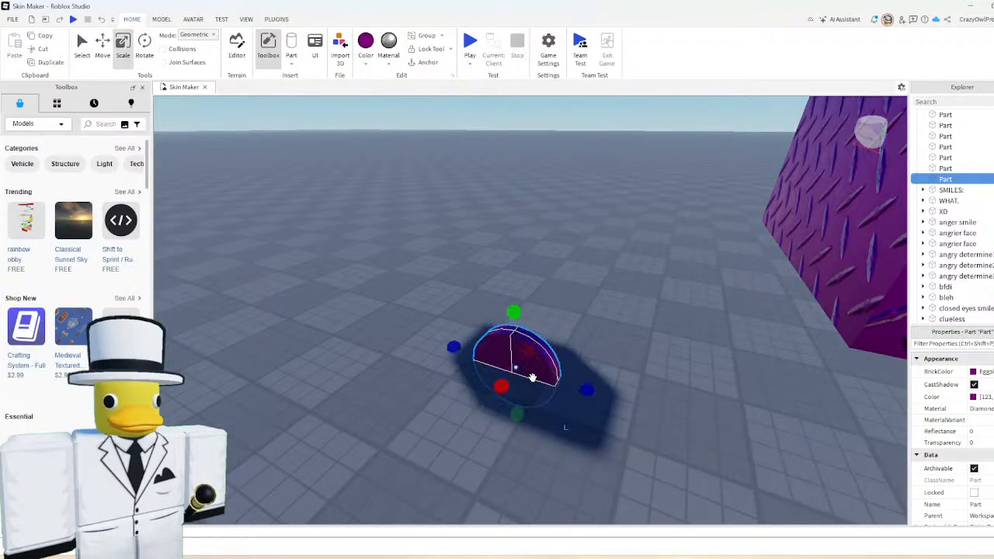
- Move the upright purple disc to the outer upper corner of the purple head block
{"action": "key", "text": "ctrl+2"}
{"action": "left_click_drag", "start_coordinate": [538, 378], "coordinate": [536, 399]}
{"action": "right_click_drag", "start_coordinate": [530, 423], "coordinate": [537, 399]}
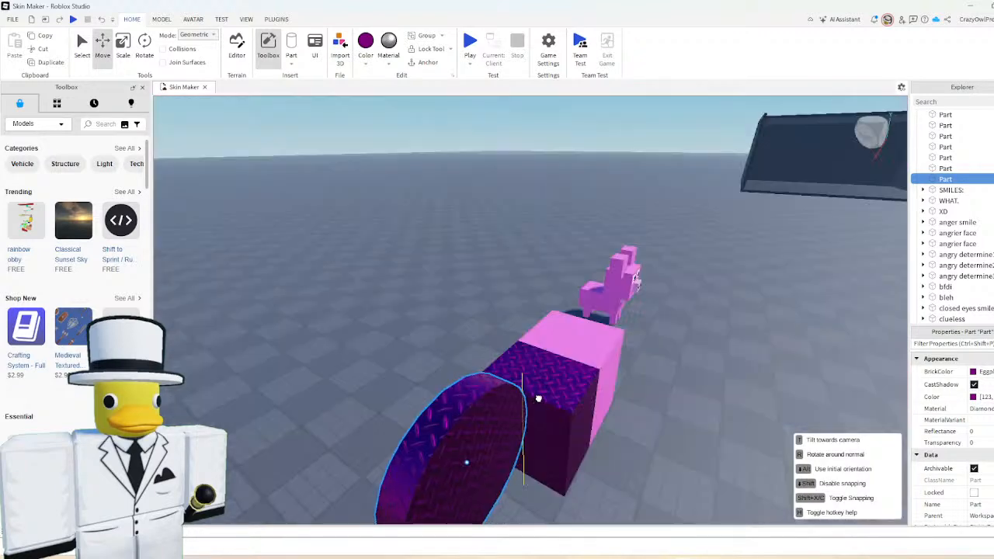
{"action": "left_click_drag", "start_coordinate": [536, 399], "coordinate": [538, 395]}
{"action": "left_click_drag", "start_coordinate": [511, 425], "coordinate": [511, 495]}
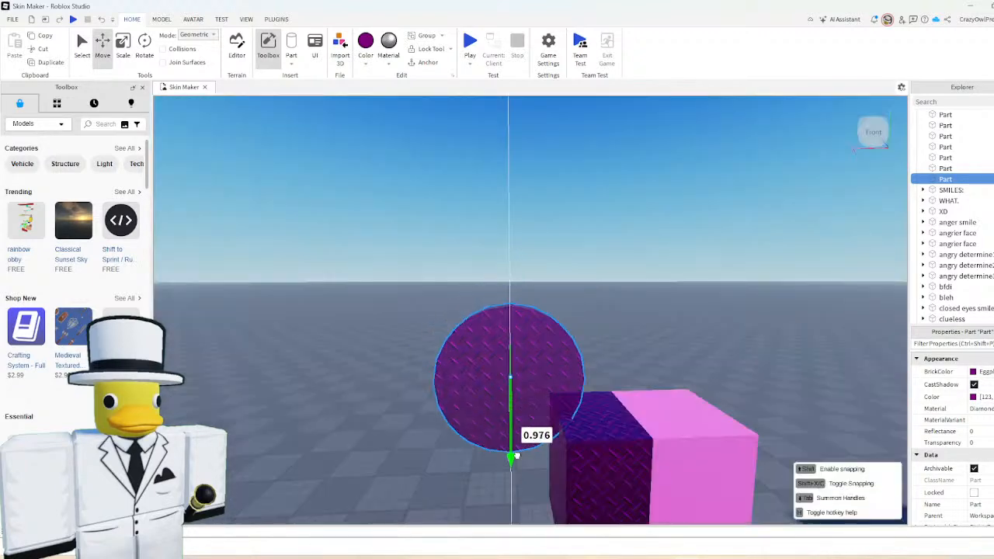
- Scale the purple disc down to about 2.184 and lower it onto the head's upper corner
{"action": "left_click_drag", "start_coordinate": [559, 423], "coordinate": [602, 409]}
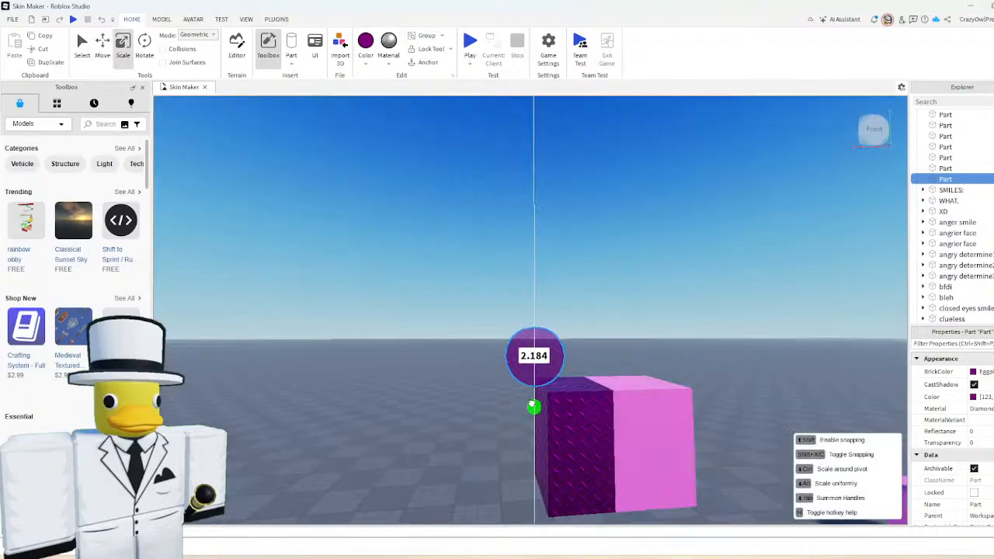
{"action": "key", "text": "ctrl+2"}
{"action": "left_click_drag", "start_coordinate": [532, 401], "coordinate": [533, 425]}
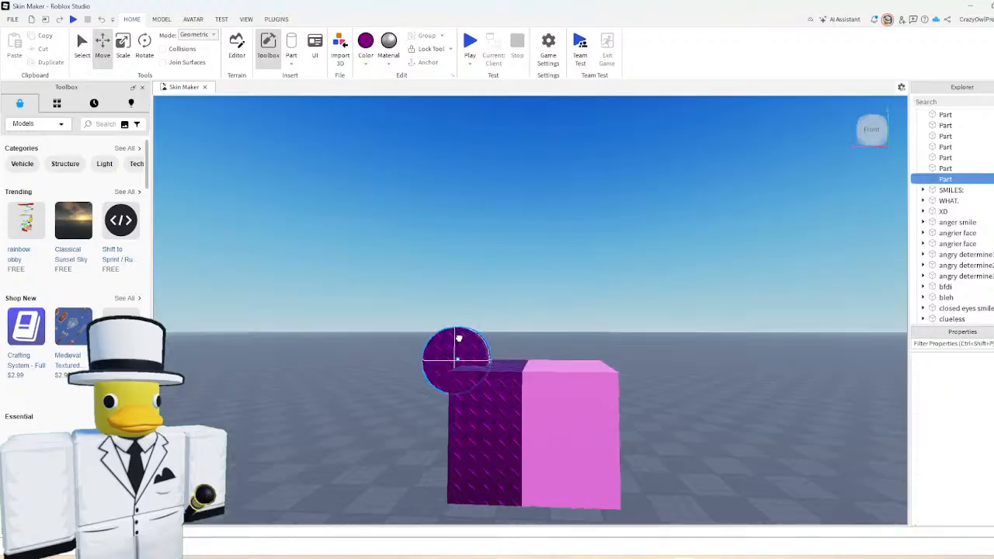
- Enlarge the purple disc slightly from its upper edge and set it aside, away from the head blocks
{"action": "key", "text": "ctrl+1"}
{"action": "key", "text": "ctrl+3"}
{"action": "left_click_drag", "start_coordinate": [471, 310], "coordinate": [462, 295]}
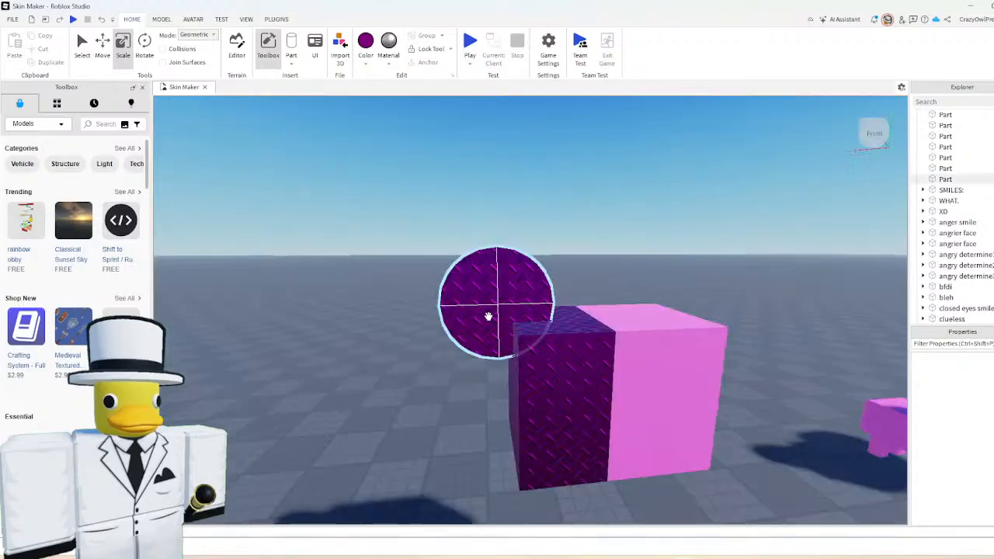
{"action": "left_click_drag", "start_coordinate": [488, 312], "coordinate": [459, 386]}
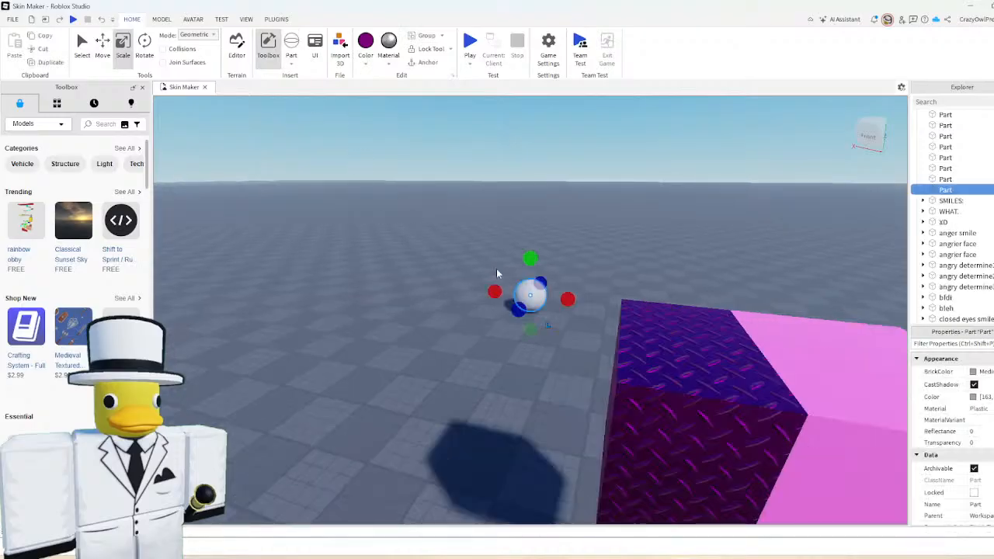
- Give the new sphere part the Eggplant color and the Diamond Plate material
{"action": "left_click", "coordinate": [368, 60]}
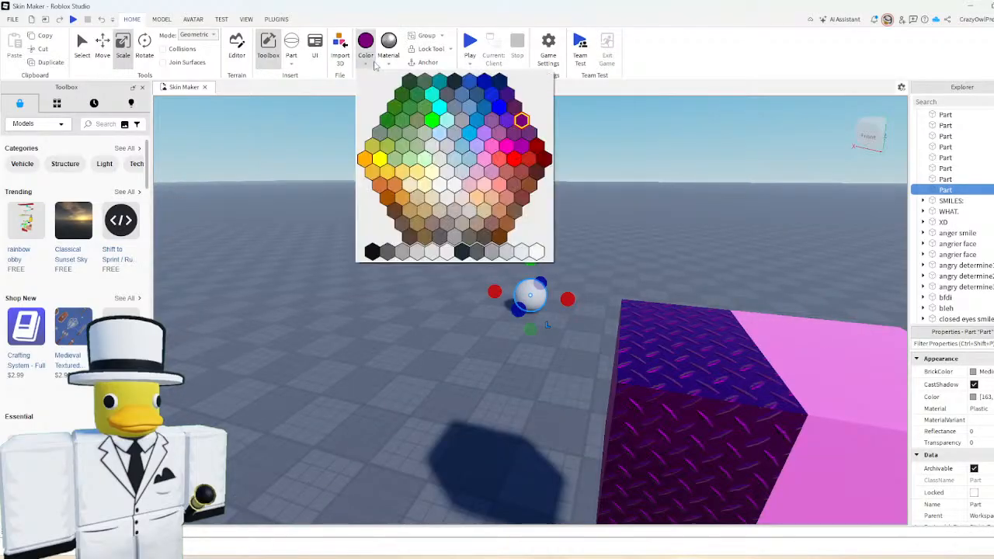
{"action": "left_click", "coordinate": [522, 122]}
{"action": "left_click", "coordinate": [388, 48]}
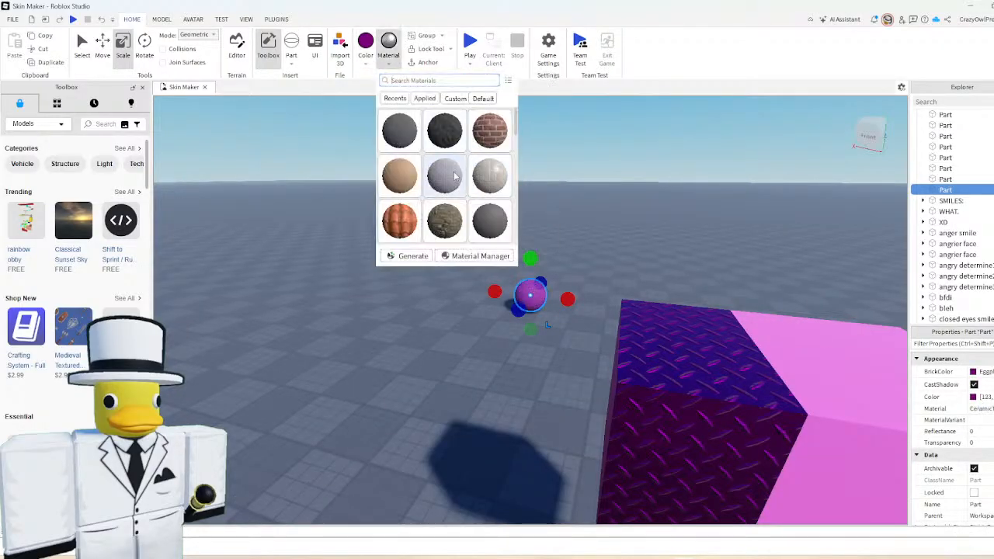
{"action": "left_click", "coordinate": [446, 129]}
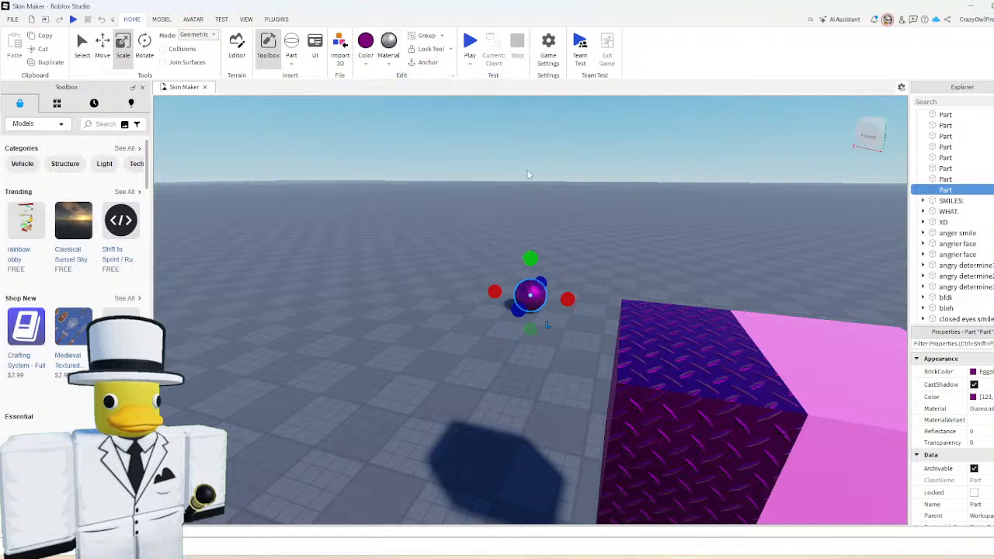
- Scale the purple sphere to about 2.05 and position it on the outer upper corner of the purple head block
{"action": "left_click_drag", "start_coordinate": [532, 292], "coordinate": [644, 369]}
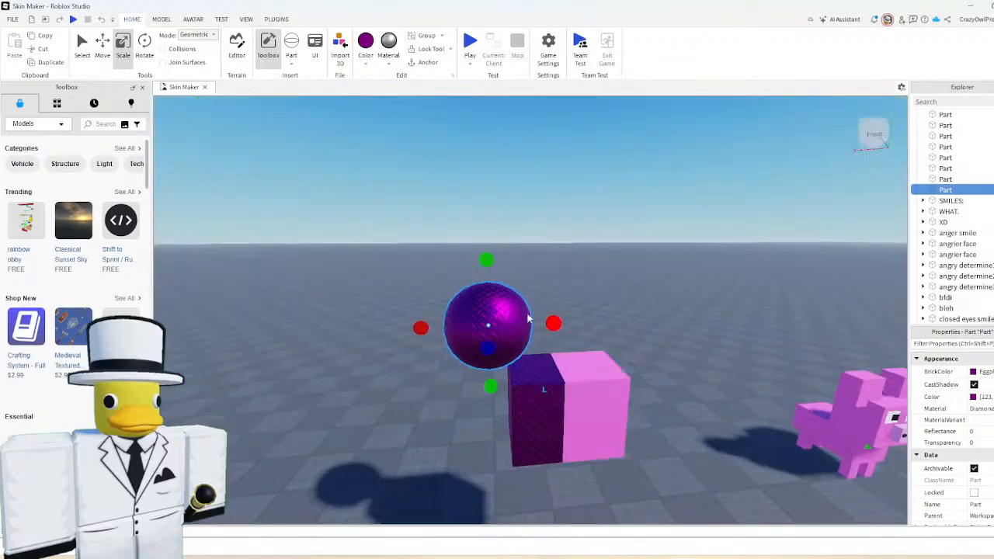
{"action": "left_click_drag", "start_coordinate": [487, 256], "coordinate": [508, 298]}
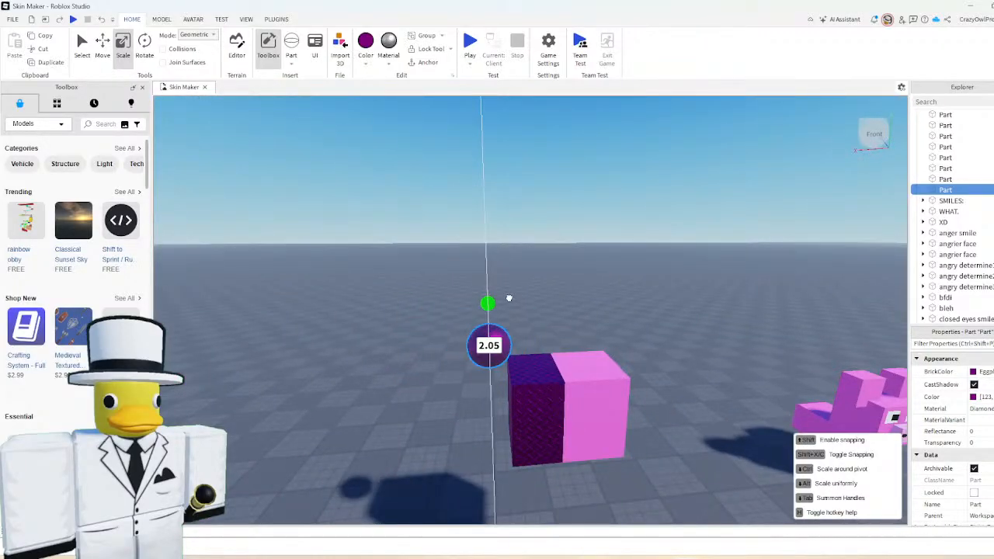
{"action": "key", "text": "ctrl+2"}
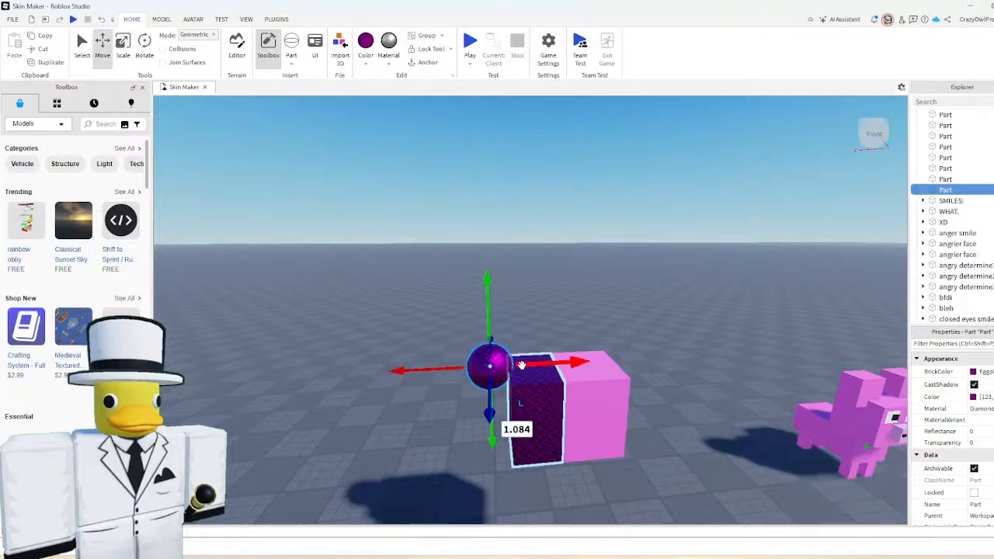
{"action": "left_click_drag", "start_coordinate": [527, 363], "coordinate": [546, 364]}
{"action": "left_click_drag", "start_coordinate": [510, 305], "coordinate": [510, 302]}
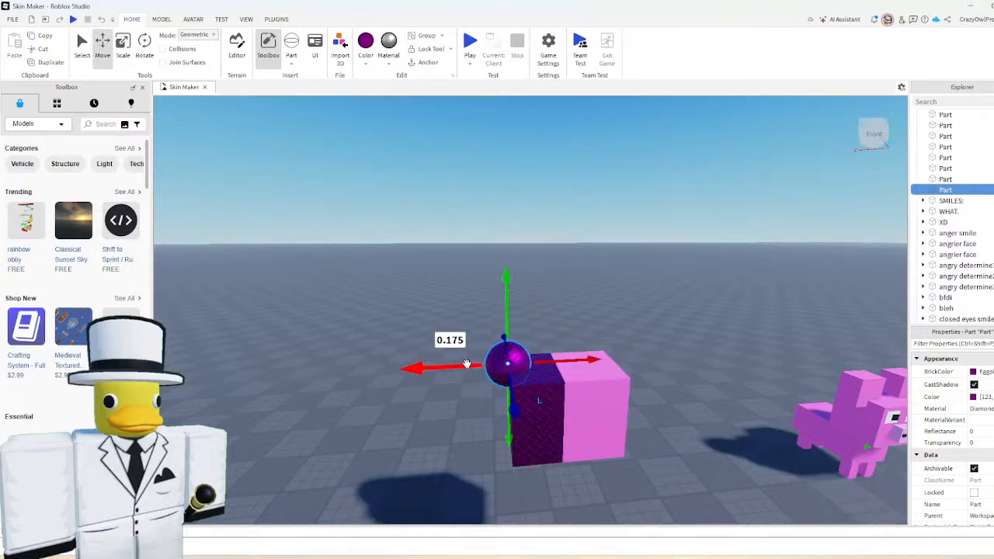
{"action": "left_click_drag", "start_coordinate": [510, 394], "coordinate": [511, 400]}
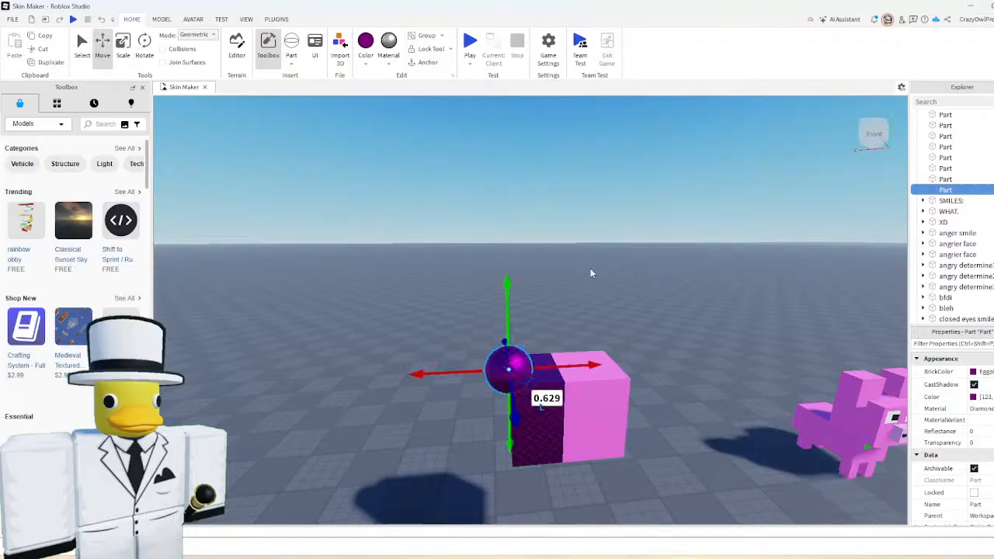
{"action": "left_click", "coordinate": [601, 301]}
{"action": "key", "text": "w"}
{"action": "right_click_drag", "start_coordinate": [601, 301], "coordinate": [602, 300]}
{"action": "key", "text": "w"}
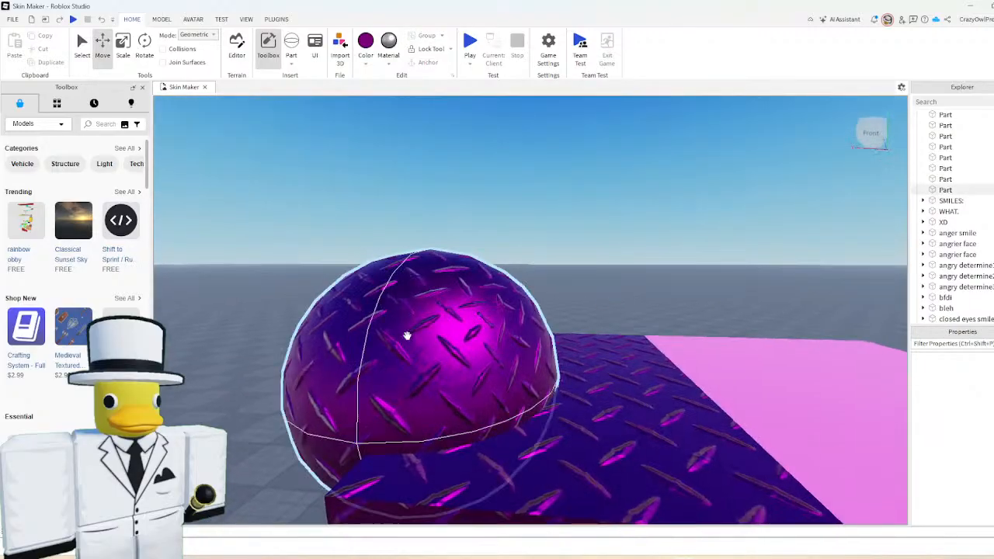
{"action": "left_click_drag", "start_coordinate": [407, 336], "coordinate": [408, 330]}
{"action": "key", "text": "s"}
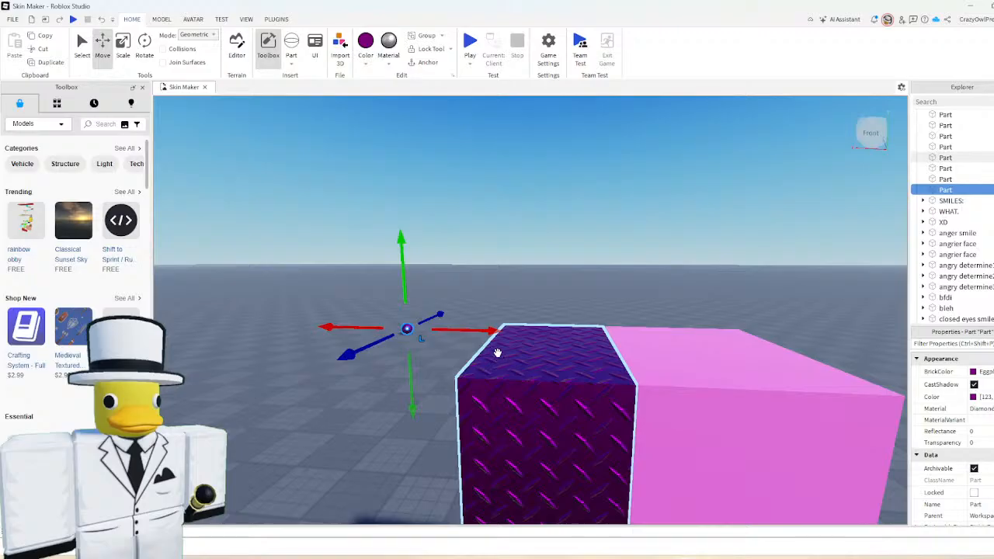
{"action": "key", "text": "ctrl+z"}
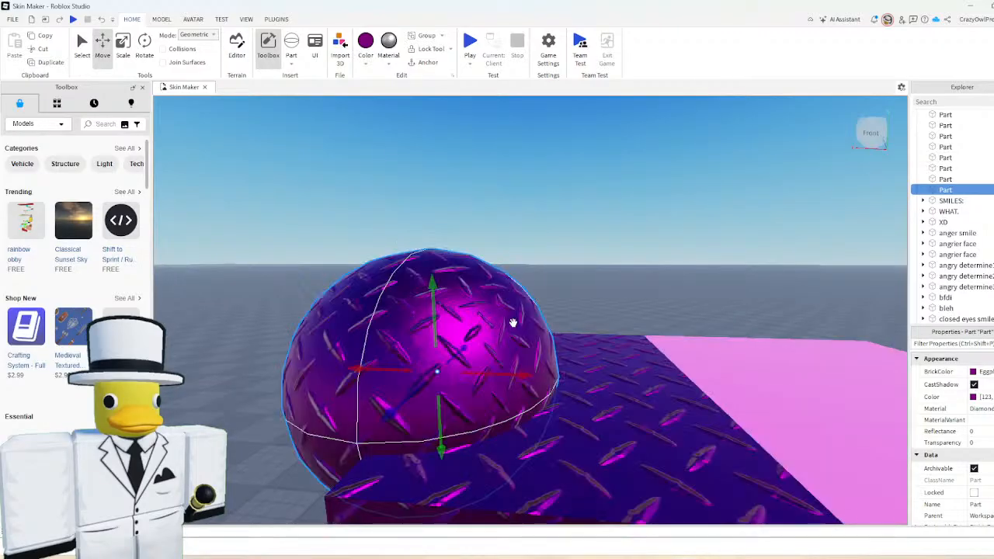
- Take the purple sphere off the head corner and set it aside on the ground
{"action": "key", "text": "ctrl+3"}
{"action": "key", "text": "s"}
{"action": "left_click_drag", "start_coordinate": [457, 242], "coordinate": [492, 253]}
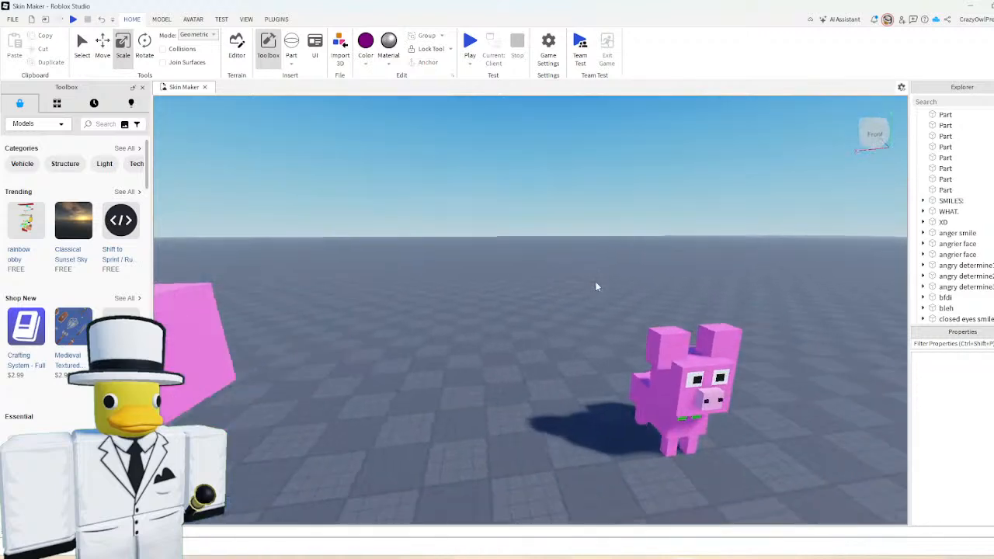
{"action": "left_click", "coordinate": [472, 271]}
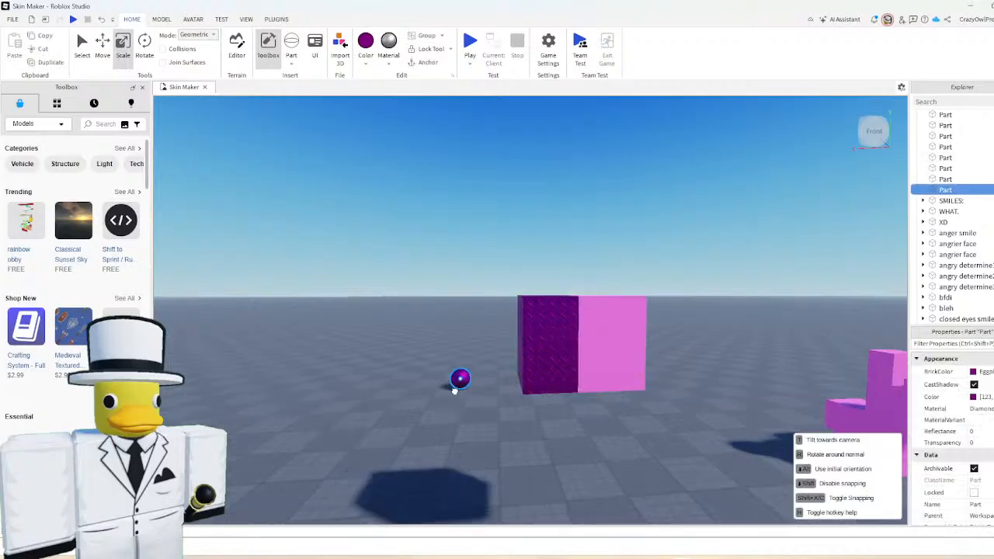
{"action": "left_click_drag", "start_coordinate": [453, 393], "coordinate": [425, 473]}
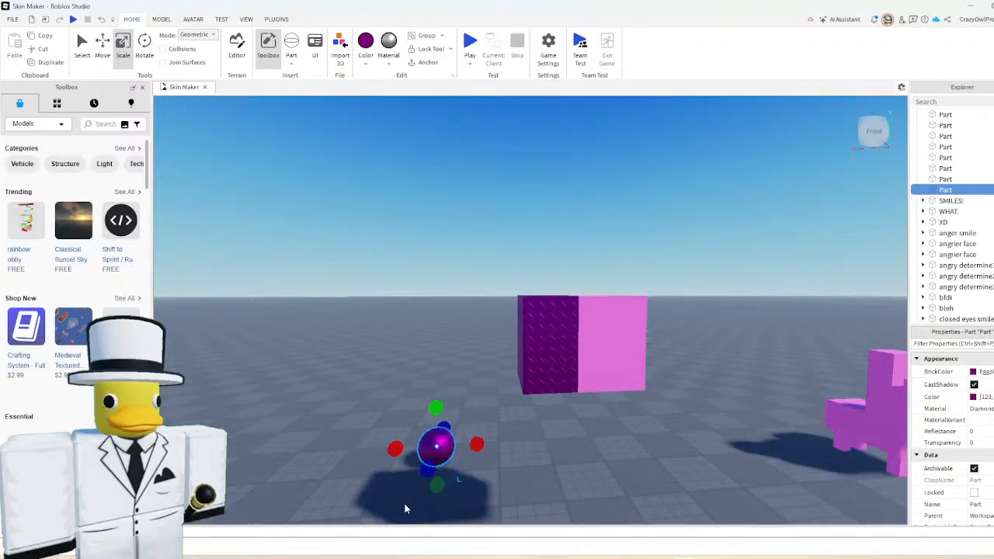
- Move the purple disc back onto the purple head block's outer upper corner and place it midway along the block's depth
{"action": "left_click", "coordinate": [394, 392]}
{"action": "scroll", "coordinate": [394, 391], "scroll_direction": "down", "scroll_amount": 3}
{"action": "right_click_drag", "start_coordinate": [394, 391], "coordinate": [390, 395]}
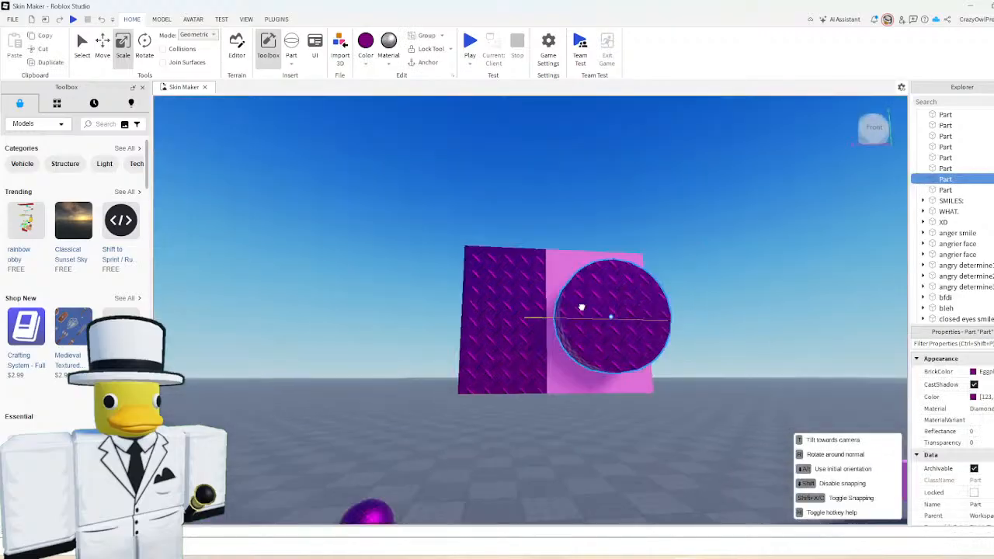
{"action": "left_click_drag", "start_coordinate": [586, 308], "coordinate": [582, 306]}
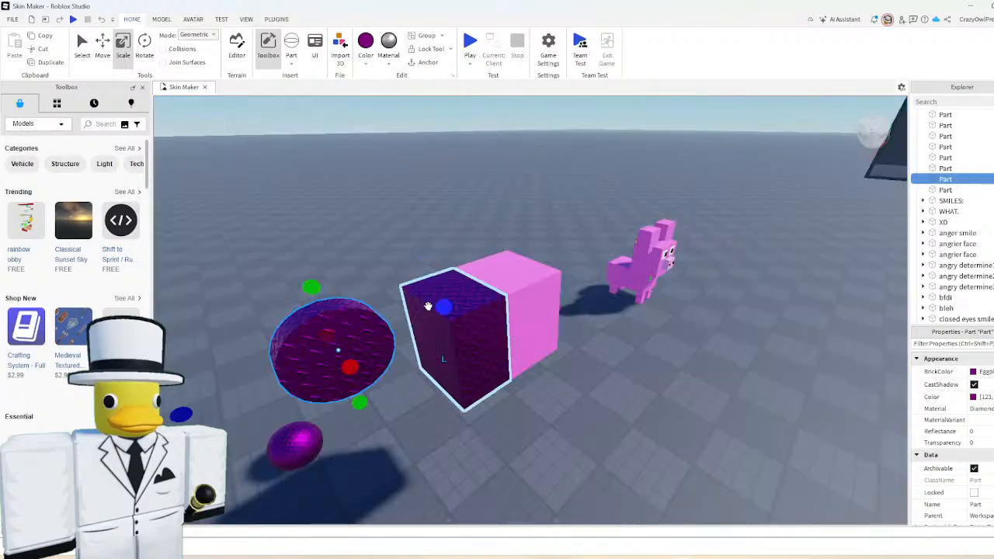
{"action": "key", "text": "ctrl+2"}
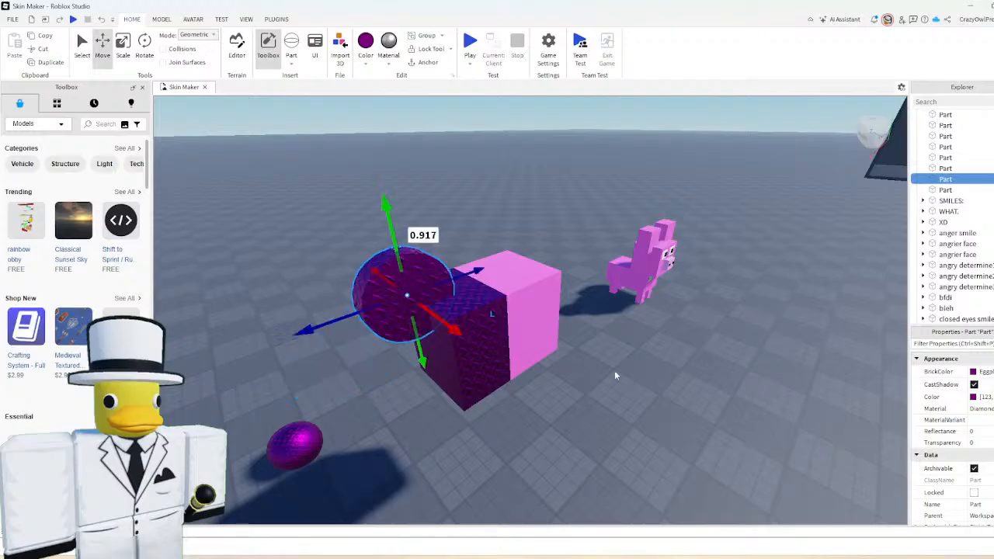
{"action": "left_click", "coordinate": [615, 372]}
{"action": "scroll", "coordinate": [632, 389], "scroll_direction": "up", "scroll_amount": 1}
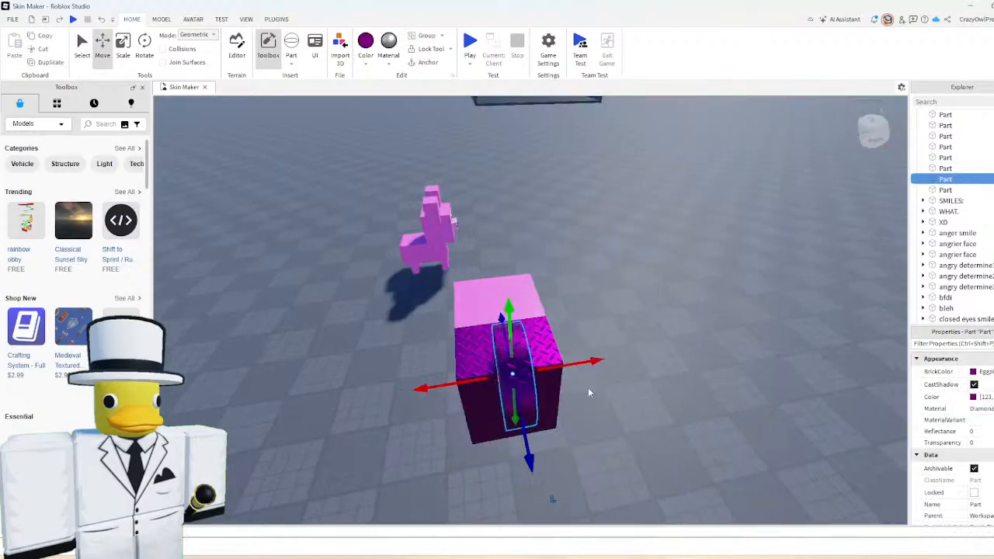
{"action": "left_click_drag", "start_coordinate": [587, 388], "coordinate": [455, 398]}
- Duplicate the purple disc ear and offset the copy from the original by about 0.29
{"action": "key", "text": "ctrl+4"}
{"action": "key", "text": "ctrl+d"}
{"action": "key", "text": "ctrl+2"}
{"action": "right_click_drag", "start_coordinate": [528, 391], "coordinate": [529, 385]}
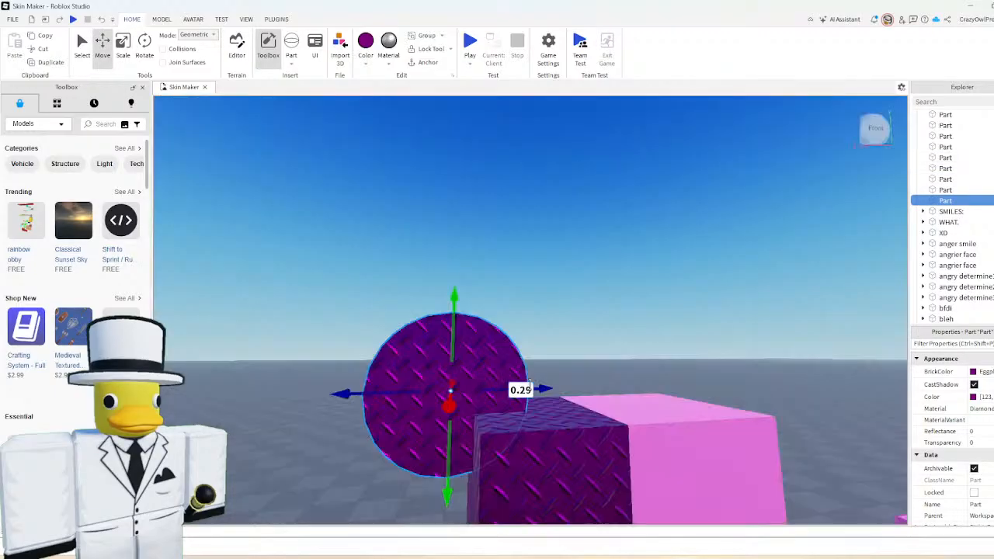
- Shrink the duplicated disc from its upper edge so it is clearly smaller than the original ear disc
{"action": "key", "text": "ctrl+3"}
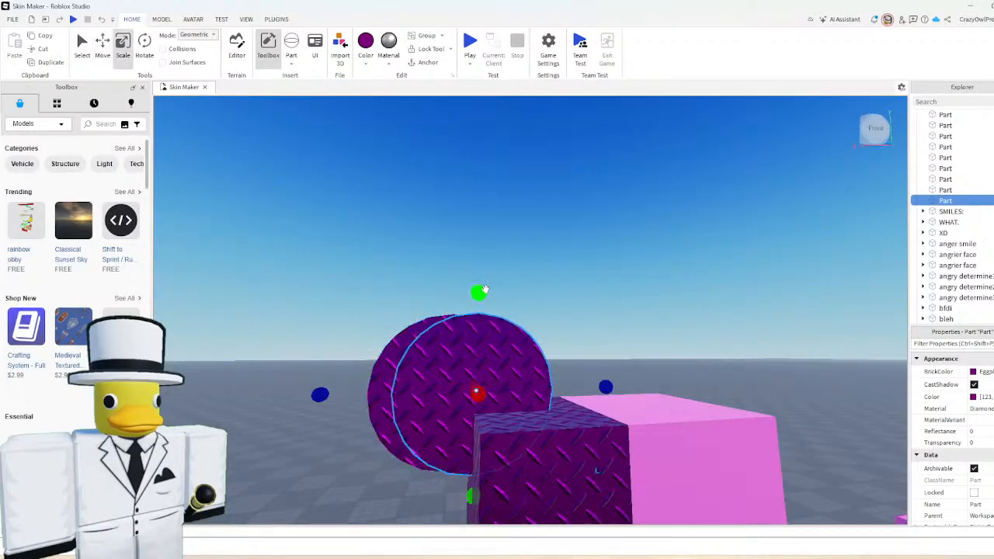
{"action": "left_click_drag", "start_coordinate": [480, 292], "coordinate": [489, 358]}
{"action": "key", "text": "ctrl+2"}
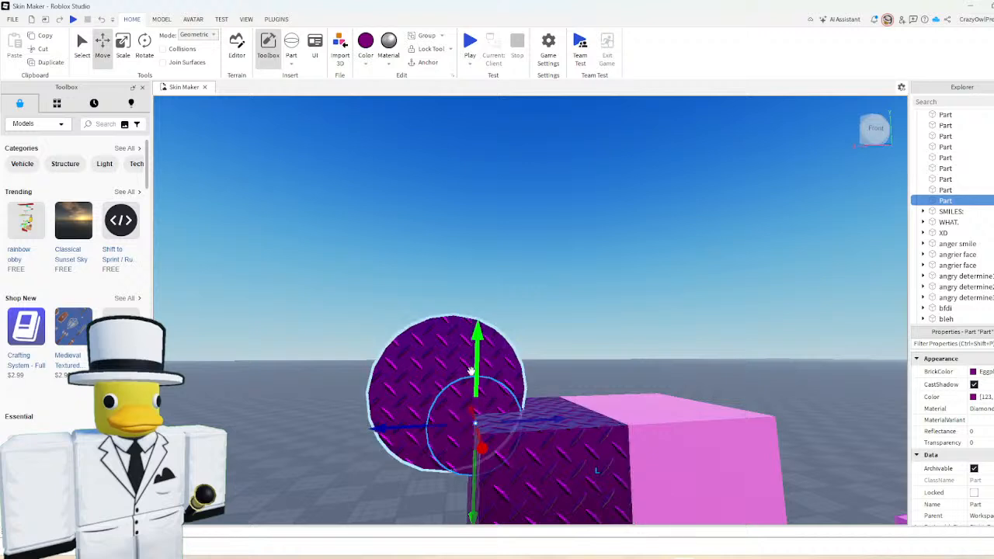
- Raise the small duplicated disc about 0.108 and recolor it Magenta
{"action": "left_click_drag", "start_coordinate": [471, 371], "coordinate": [334, 152]}
{"action": "left_click", "coordinate": [365, 62]}
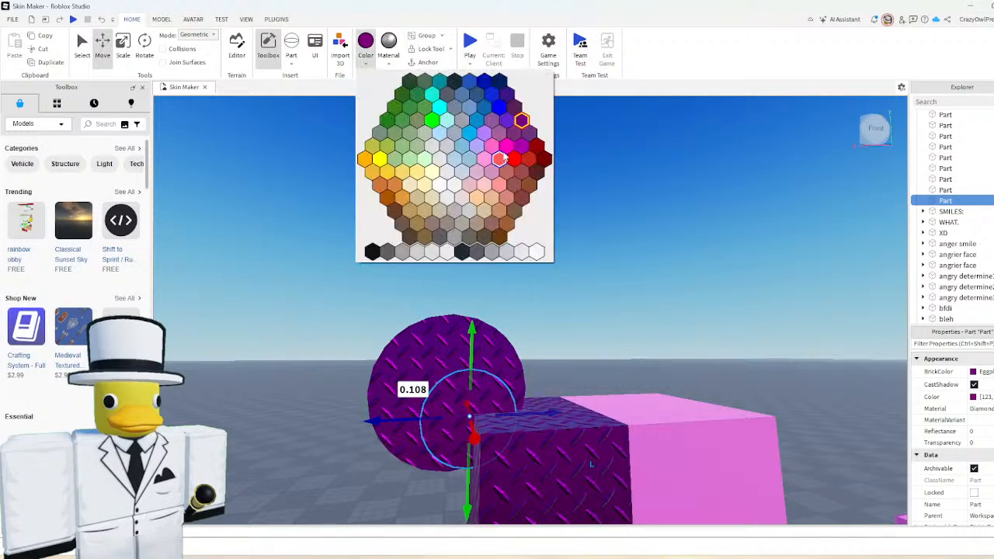
{"action": "left_click", "coordinate": [519, 148]}
{"action": "left_click", "coordinate": [427, 224]}
{"action": "scroll", "coordinate": [428, 223], "scroll_direction": "down", "scroll_amount": 3}
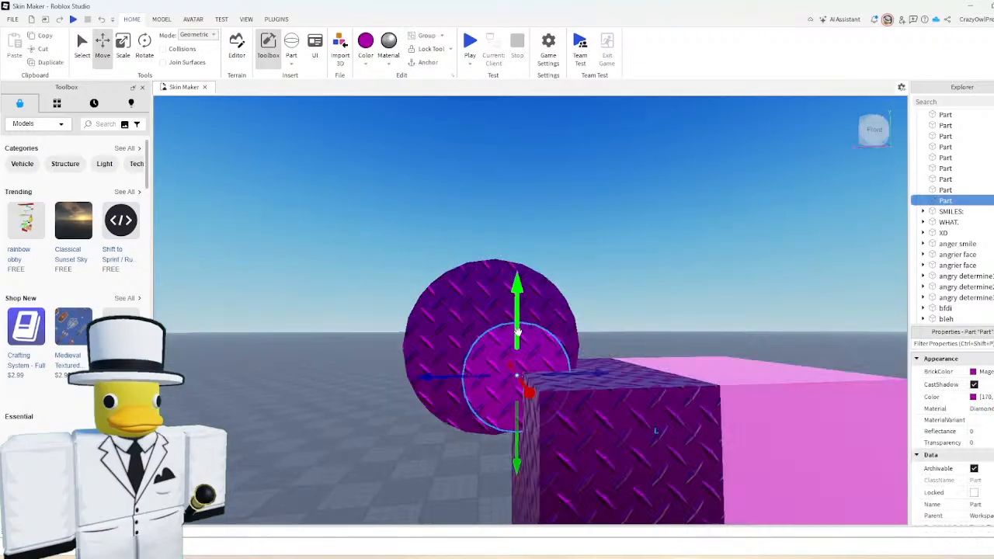
{"action": "left_click_drag", "start_coordinate": [518, 339], "coordinate": [519, 326]}
- Shrink the larger purple disc ear from its upper edge and remove the small magenta disc
{"action": "left_click", "coordinate": [650, 273]}
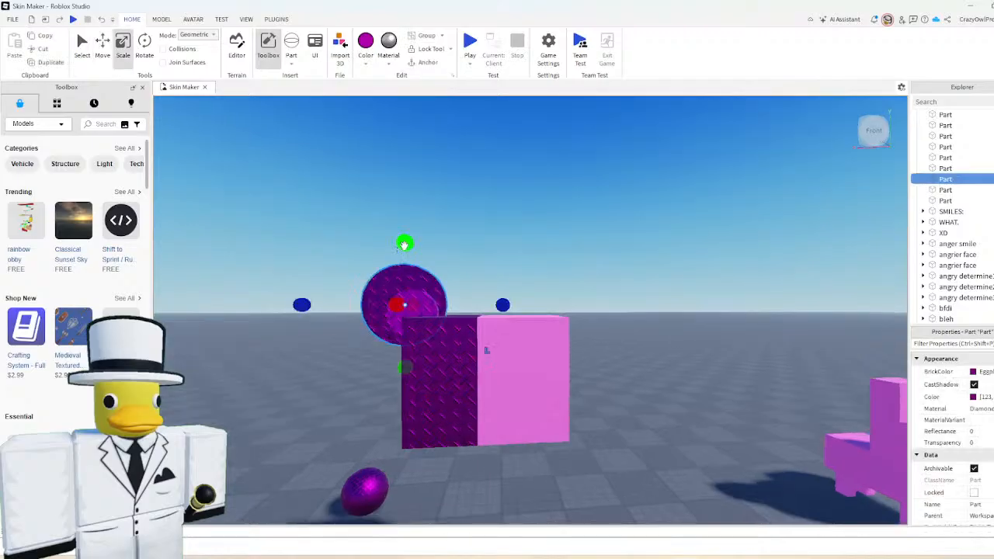
{"action": "left_click_drag", "start_coordinate": [404, 240], "coordinate": [407, 263]}
{"action": "left_click", "coordinate": [450, 306]}
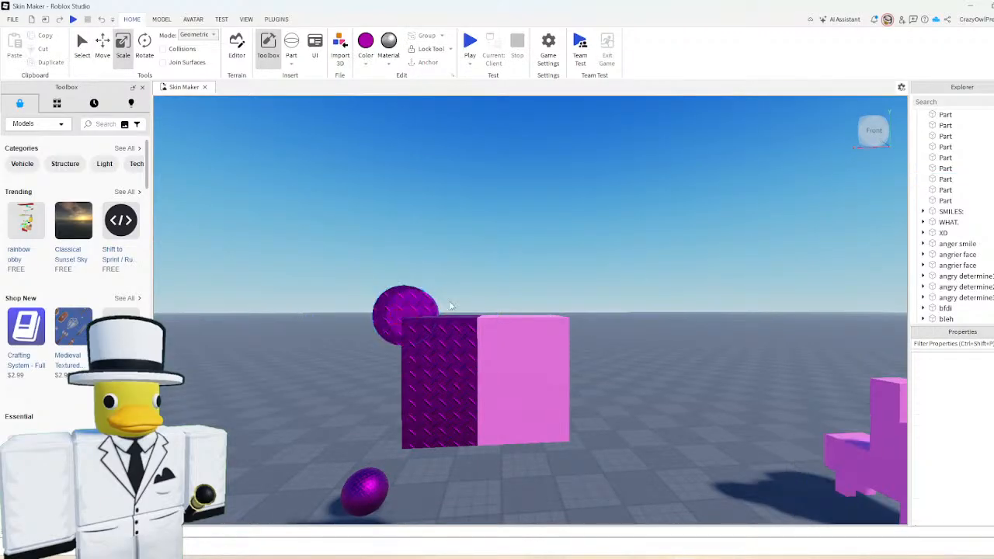
{"action": "key", "text": "a"}
{"action": "right_click_drag", "start_coordinate": [512, 255], "coordinate": [512, 255]}
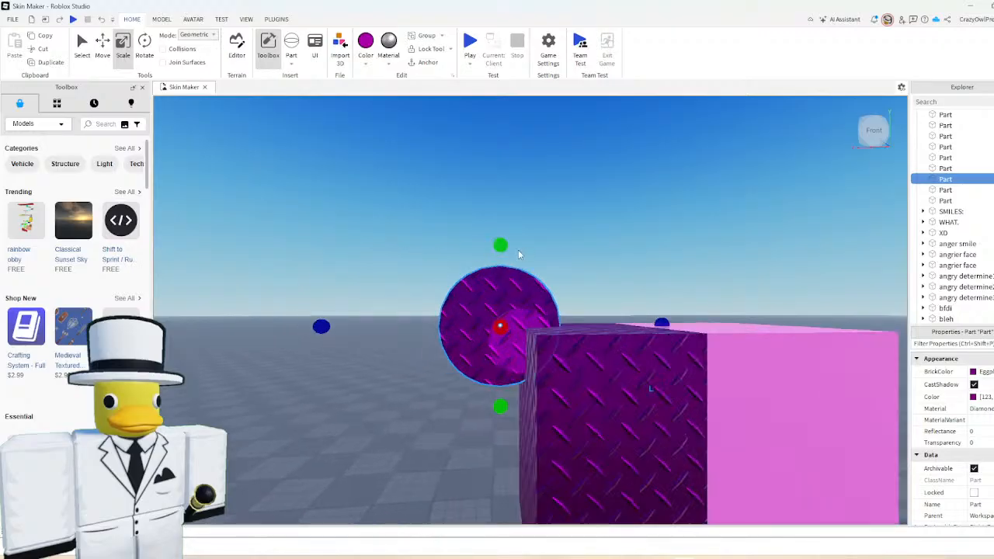
{"action": "left_click_drag", "start_coordinate": [495, 249], "coordinate": [494, 242]}
{"action": "left_click", "coordinate": [503, 248]}
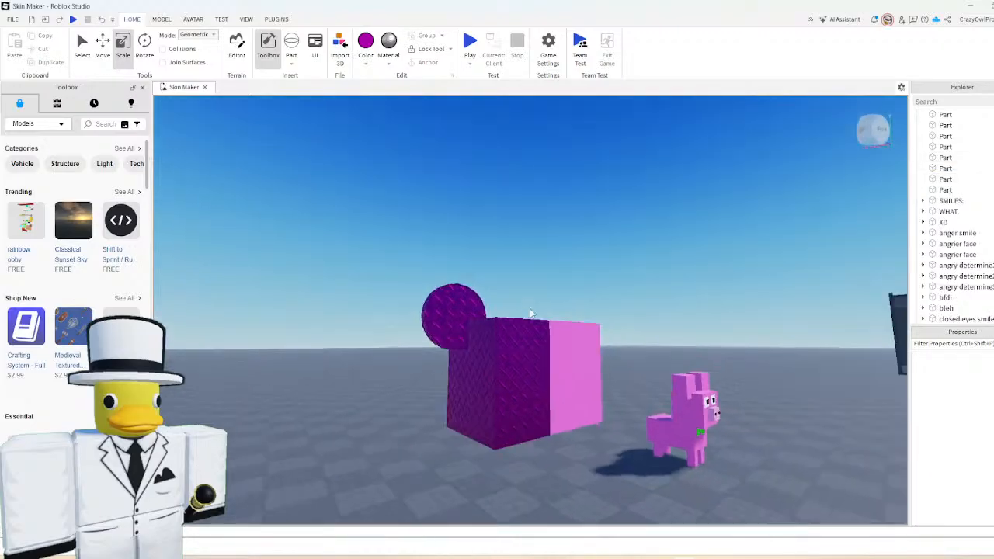
- Reduce the thickness of the remaining purple disc ear from its front face
{"action": "right_click_drag", "start_coordinate": [531, 310], "coordinate": [530, 307]}
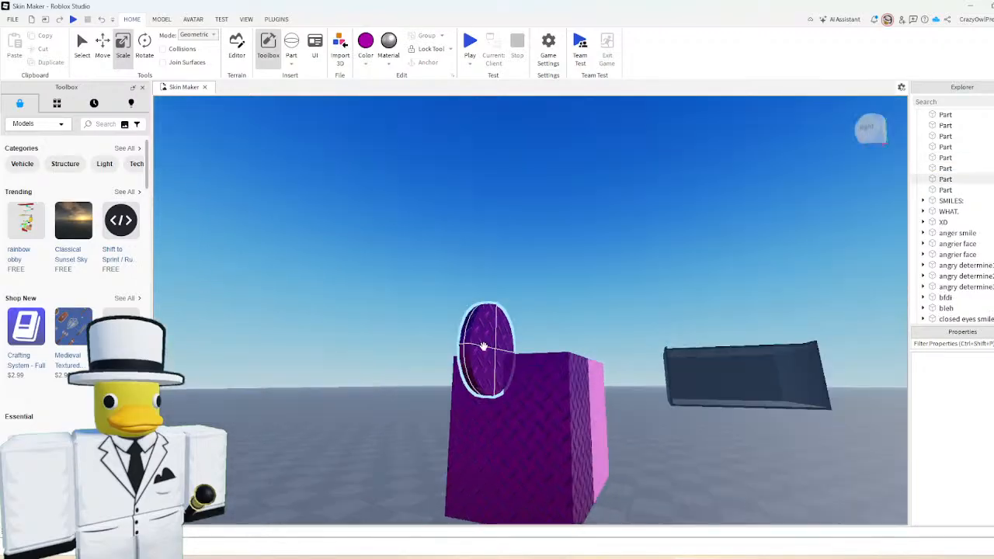
{"action": "left_click", "coordinate": [483, 346]}
{"action": "scroll", "coordinate": [521, 297], "scroll_direction": "up", "scroll_amount": 3}
{"action": "right_click_drag", "start_coordinate": [520, 297], "coordinate": [524, 296]}
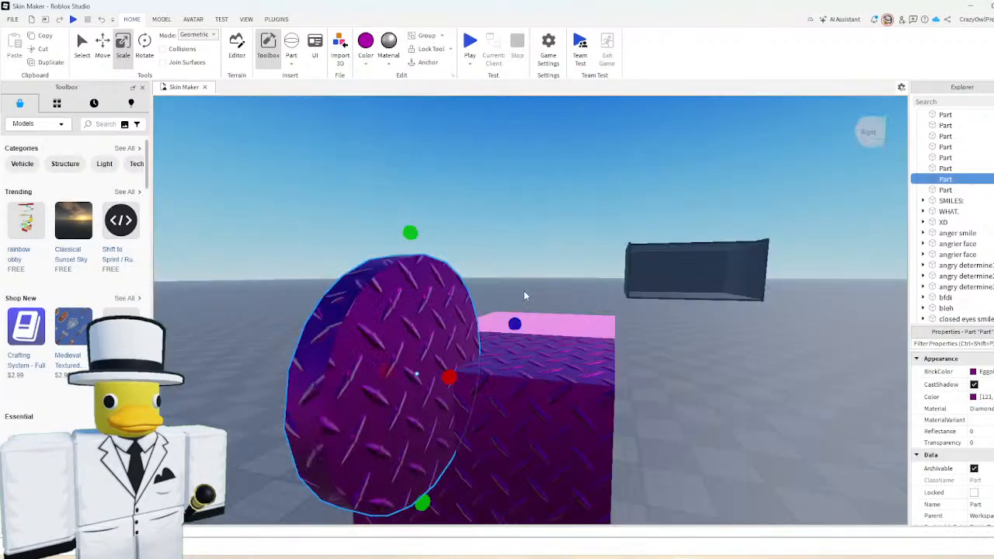
{"action": "key", "text": "s"}
{"action": "key", "text": "a"}
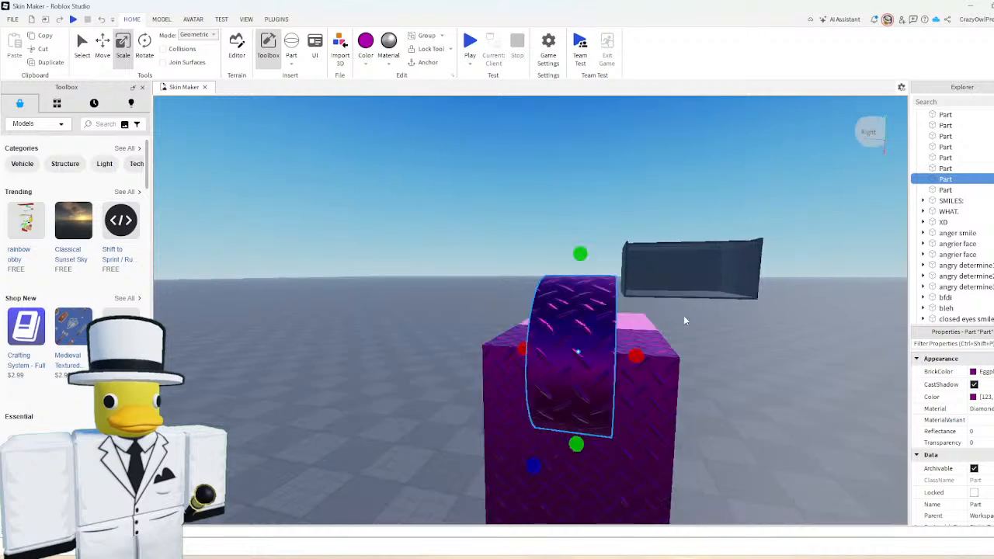
{"action": "right_click_drag", "start_coordinate": [683, 315], "coordinate": [681, 316]}
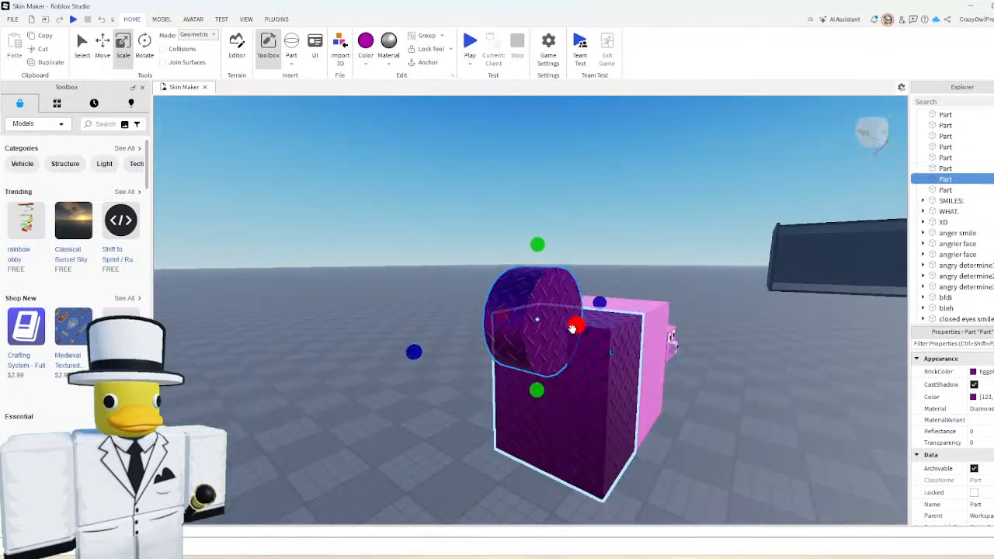
{"action": "left_click_drag", "start_coordinate": [577, 329], "coordinate": [544, 331]}
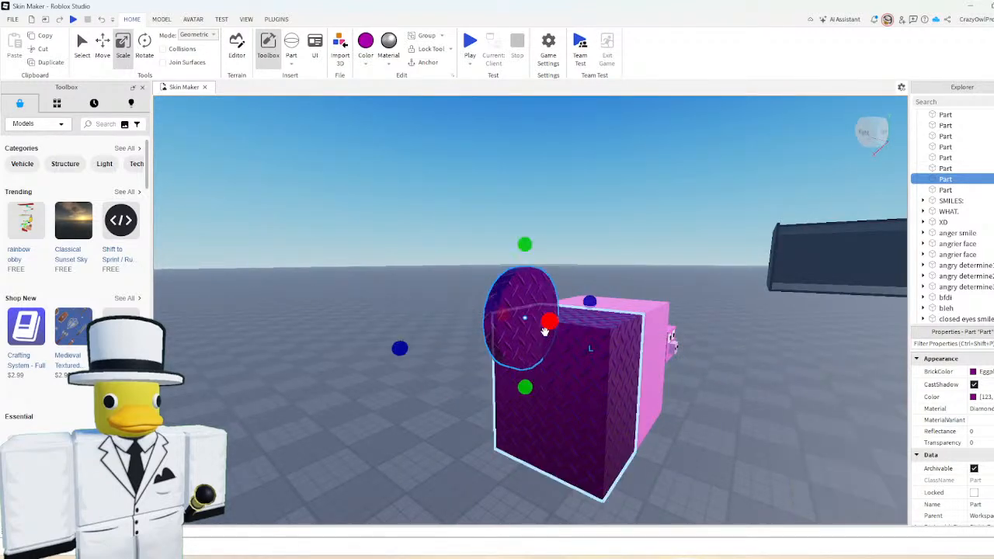
- Delete the disc ear and insert a plain block part on top of the purple head block
{"action": "key", "text": "Delete"}
{"action": "key", "text": "s"}
{"action": "key", "text": "d"}
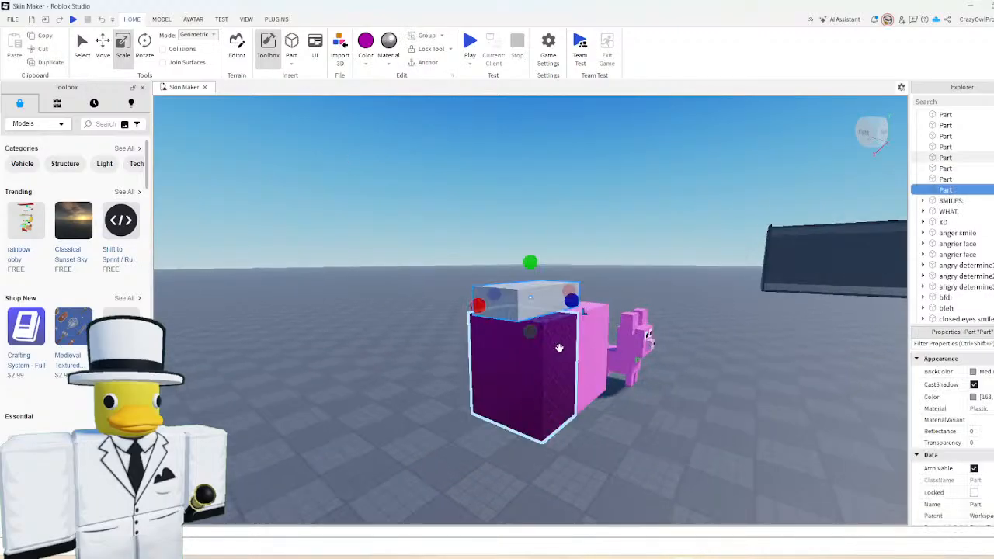
- Color the new block Magenta and apply the Diamond Plate material to it
{"action": "left_click", "coordinate": [370, 63]}
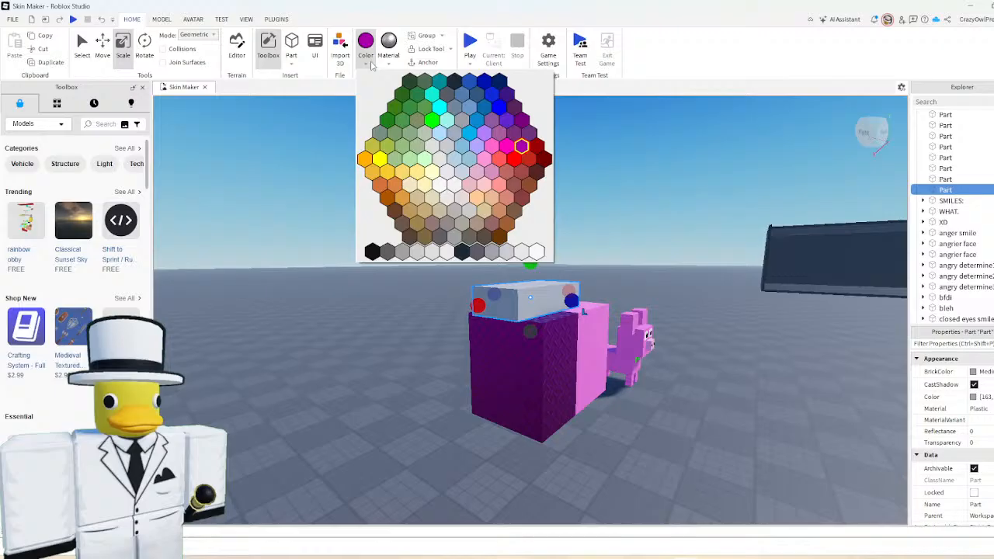
{"action": "left_click", "coordinate": [535, 171]}
{"action": "left_click", "coordinate": [388, 47]}
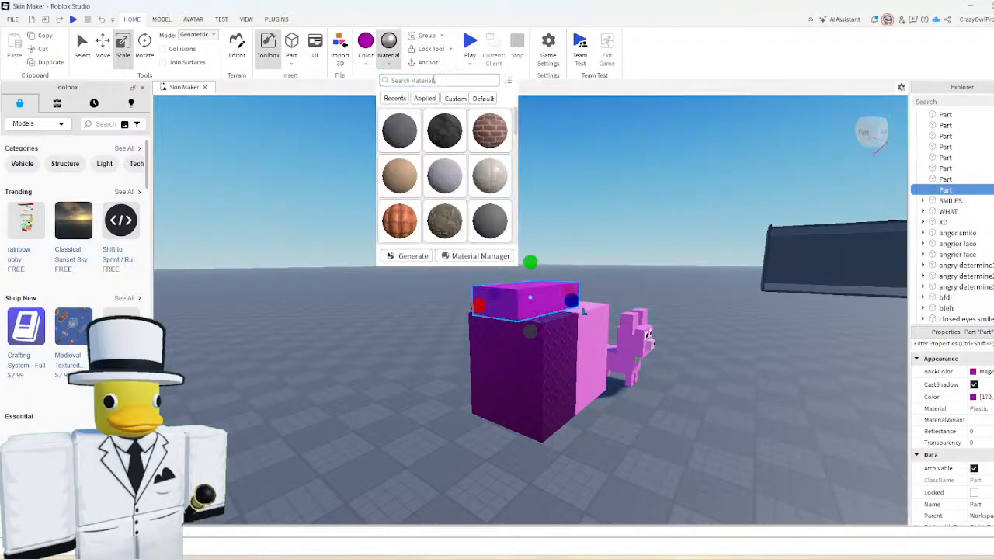
{"action": "left_click", "coordinate": [433, 79]}
{"action": "type", "text": "di"}
{"action": "left_click", "coordinate": [399, 130]}
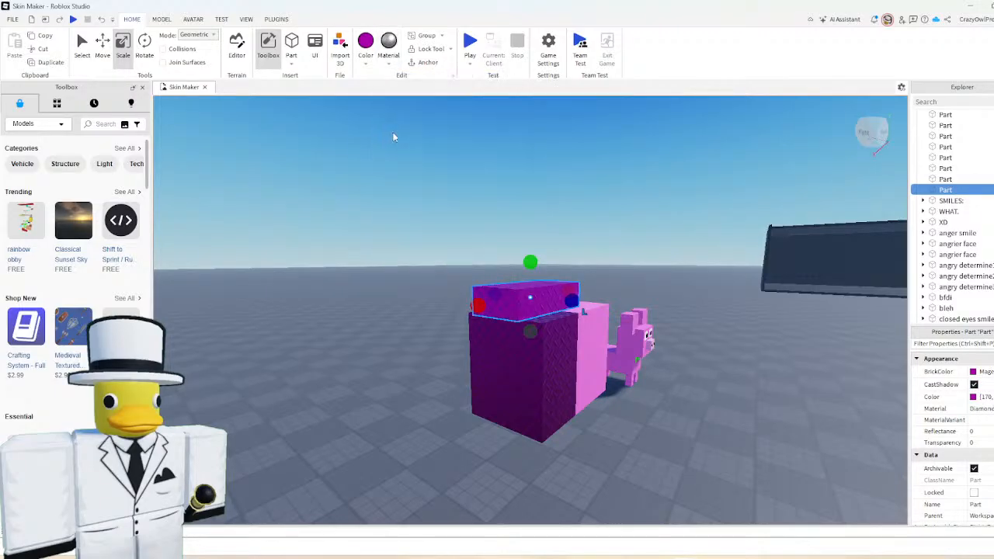
{"action": "scroll", "coordinate": [436, 200], "scroll_direction": "up", "scroll_amount": 2}
{"action": "scroll", "coordinate": [436, 204], "scroll_direction": "up", "scroll_amount": 2}
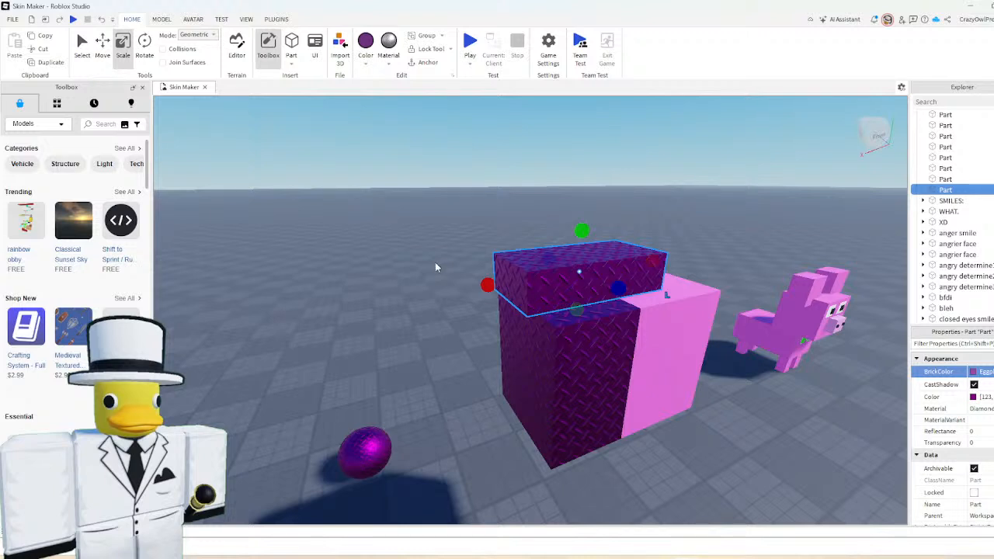
- Resize the new block into a squarish ear and place it against the purple head block's outer upper corner
{"action": "left_click_drag", "start_coordinate": [487, 285], "coordinate": [565, 277]}
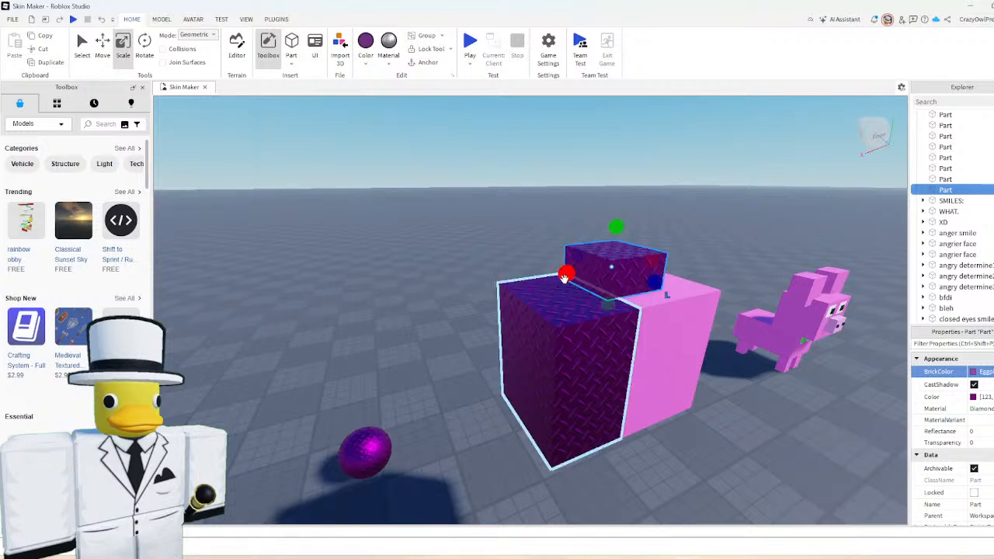
{"action": "key", "text": "ctrl+t"}
{"action": "left_click_drag", "start_coordinate": [565, 235], "coordinate": [512, 239]}
{"action": "key", "text": "ctrl+2"}
{"action": "left_click_drag", "start_coordinate": [560, 277], "coordinate": [551, 323]}
{"action": "key", "text": "ctrl+3"}
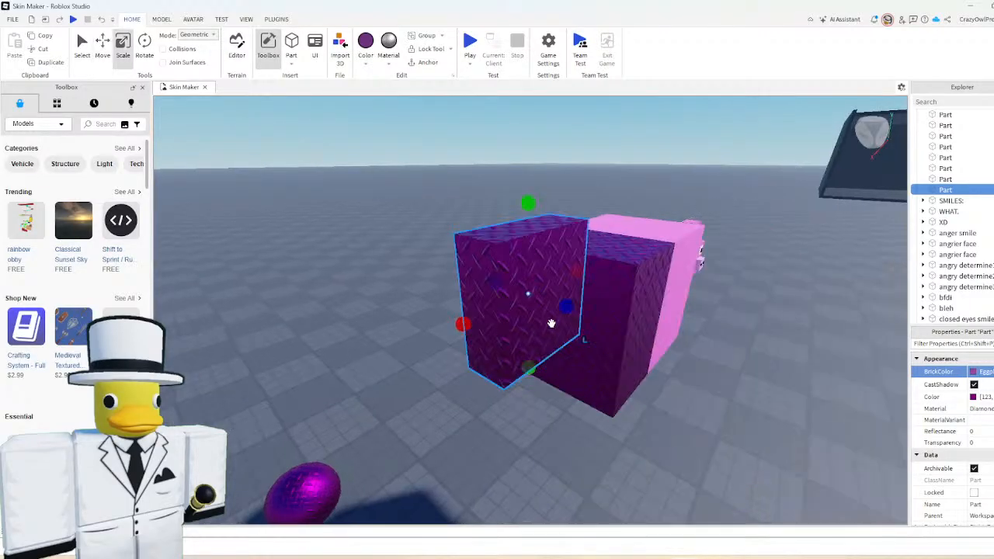
- Slide the ear block sideways to overlap the purple head's outer upper corner and adjust its depth position by about -0.027
{"action": "right_click_drag", "start_coordinate": [551, 323], "coordinate": [551, 323]}
{"action": "scroll", "coordinate": [551, 323], "scroll_direction": "down", "scroll_amount": 2}
{"action": "key", "text": "ctrl+2"}
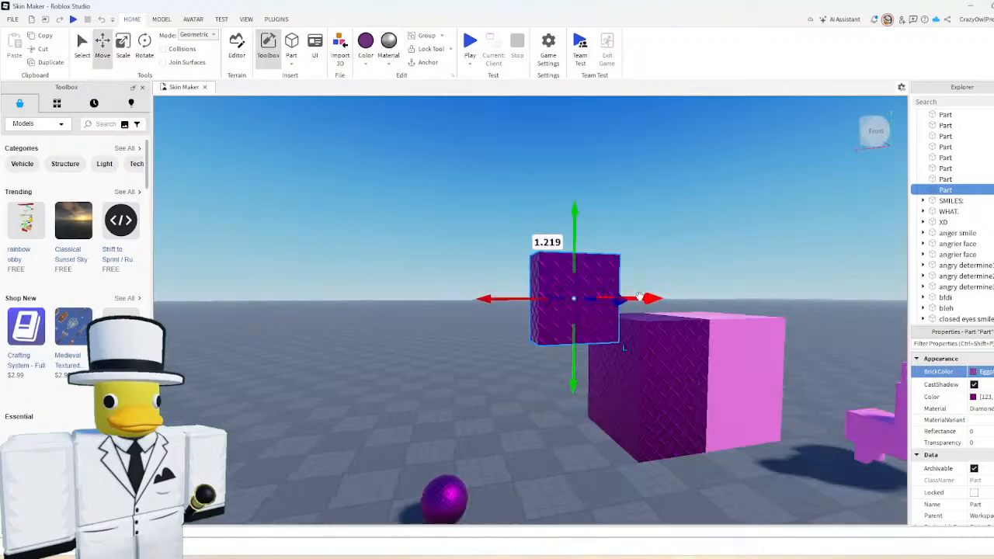
{"action": "left_click_drag", "start_coordinate": [645, 295], "coordinate": [672, 297]}
{"action": "left_click", "coordinate": [710, 243]}
{"action": "scroll", "coordinate": [709, 243], "scroll_direction": "up", "scroll_amount": 3}
{"action": "right_click_drag", "start_coordinate": [710, 243], "coordinate": [709, 243]}
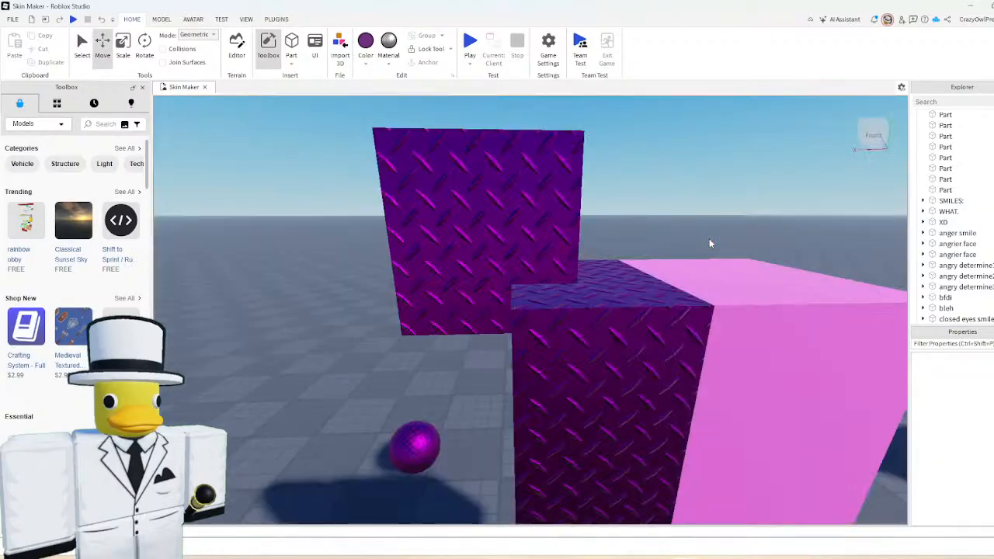
{"action": "left_click_drag", "start_coordinate": [450, 325], "coordinate": [454, 321]}
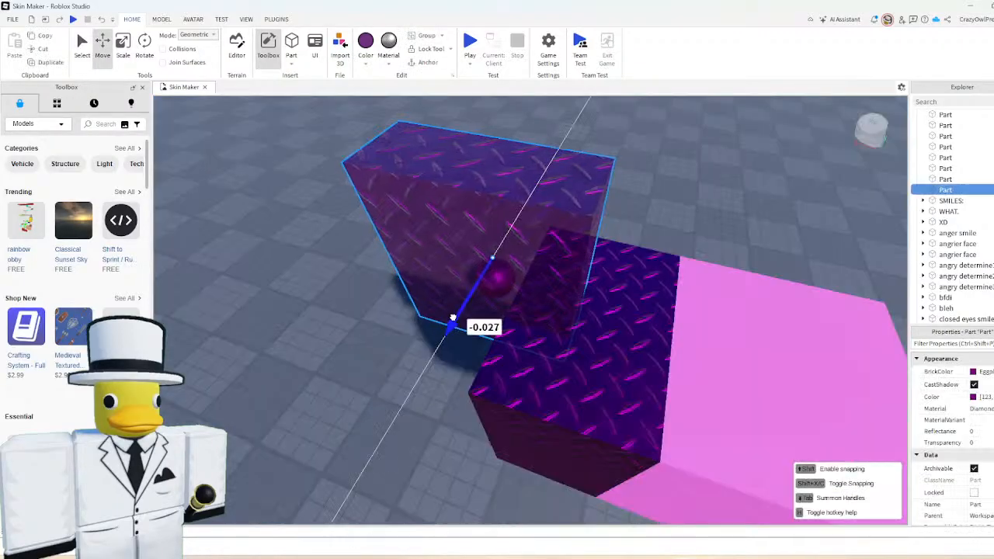
- Narrow the ear block to a width of about 2.231 and fine-tune its height and depth position on the head corner
{"action": "key", "text": "ctrl+3"}
{"action": "left_click_drag", "start_coordinate": [394, 233], "coordinate": [415, 233]}
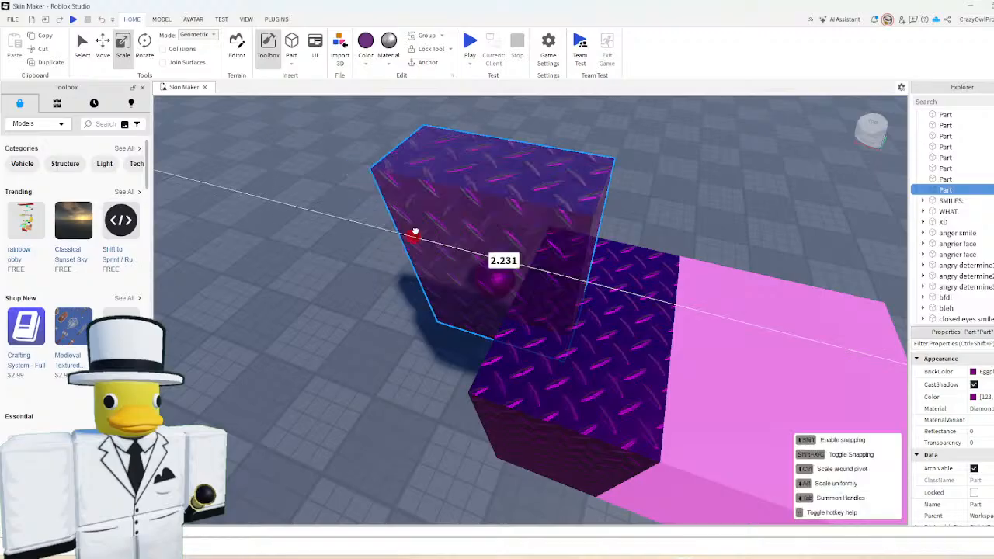
{"action": "key", "text": "ctrl+2"}
{"action": "left_click_drag", "start_coordinate": [496, 172], "coordinate": [497, 183]}
{"action": "left_click", "coordinate": [673, 162]}
{"action": "scroll", "coordinate": [673, 194], "scroll_direction": "down", "scroll_amount": 4}
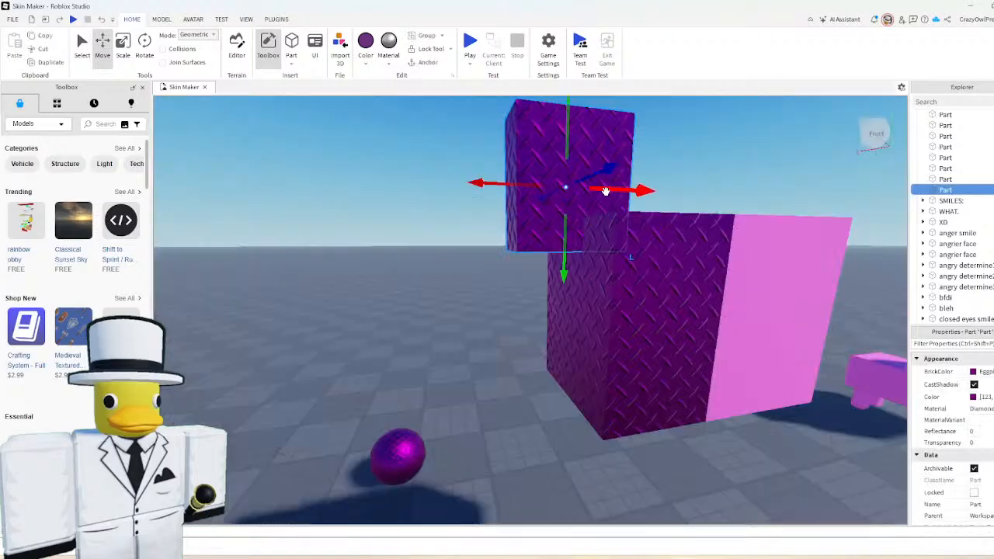
{"action": "left_click_drag", "start_coordinate": [604, 168], "coordinate": [603, 166]}
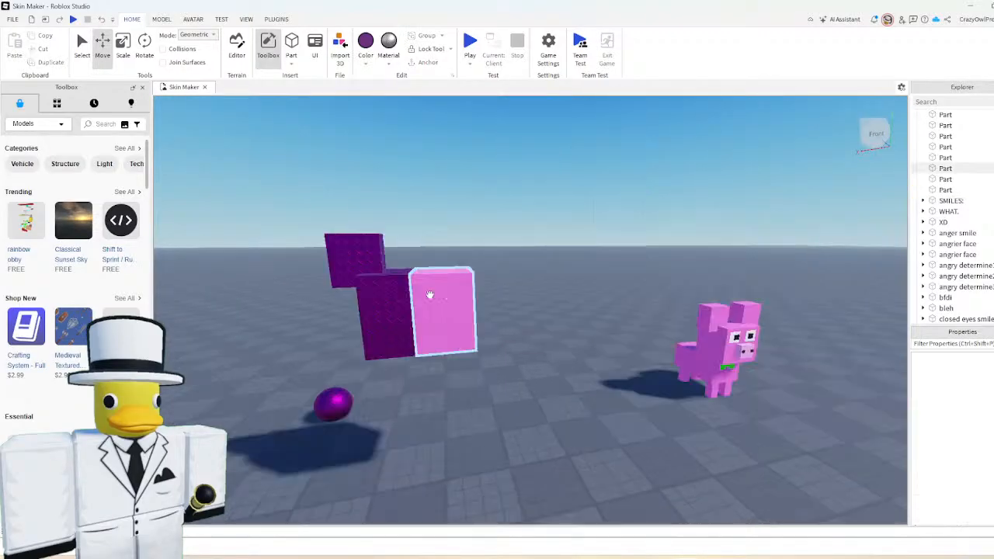
- Duplicate the purple ear block and shift the copy about 5.757 across to the pink head block's outer upper corner
{"action": "left_click", "coordinate": [493, 252]}
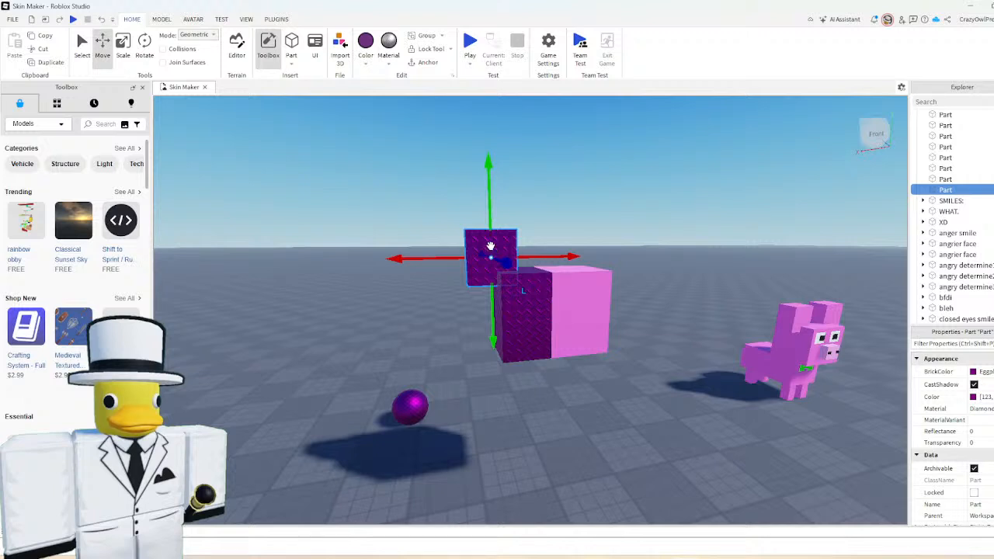
{"action": "key", "text": "ctrl+d"}
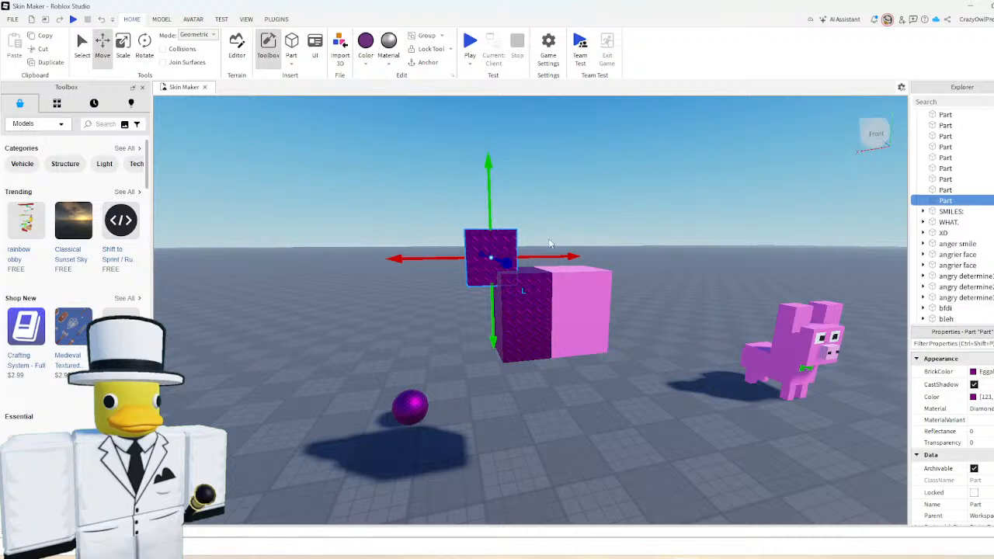
{"action": "left_click_drag", "start_coordinate": [481, 267], "coordinate": [621, 267]}
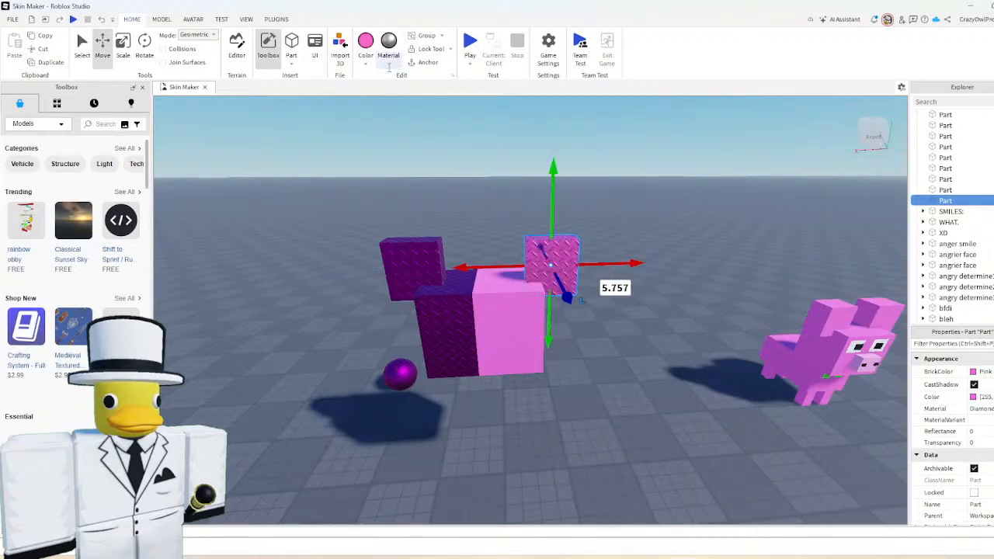
- Give the pink ear block a smooth material matching the pink half of the head
{"action": "left_click", "coordinate": [389, 66]}
{"action": "scroll", "coordinate": [454, 210], "scroll_direction": "down", "scroll_amount": 2}
{"action": "scroll", "coordinate": [451, 203], "scroll_direction": "down", "scroll_amount": 2}
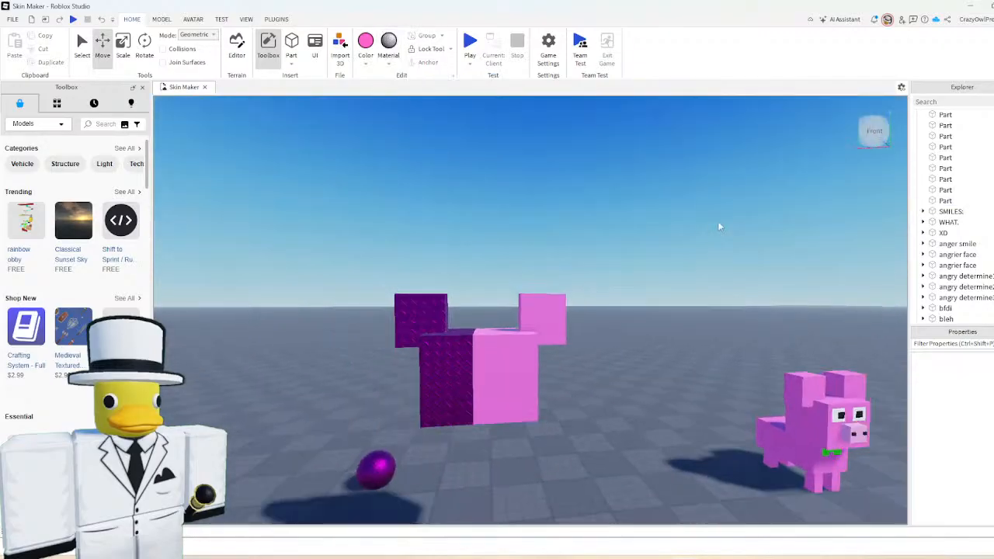
- Stretch the purple ear block slightly thicker along the head's depth
{"action": "key", "text": "d"}
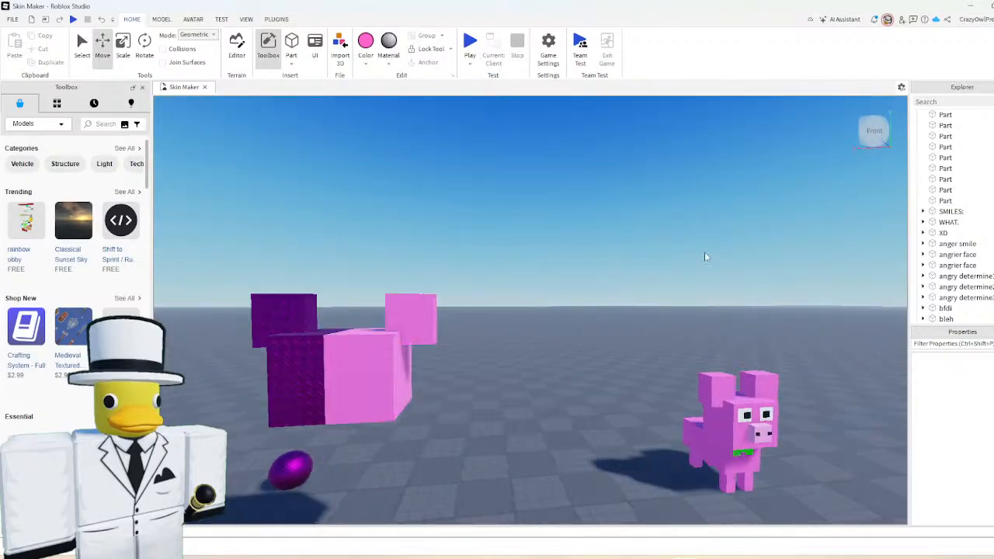
{"action": "right_click_drag", "start_coordinate": [530, 289], "coordinate": [529, 290]}
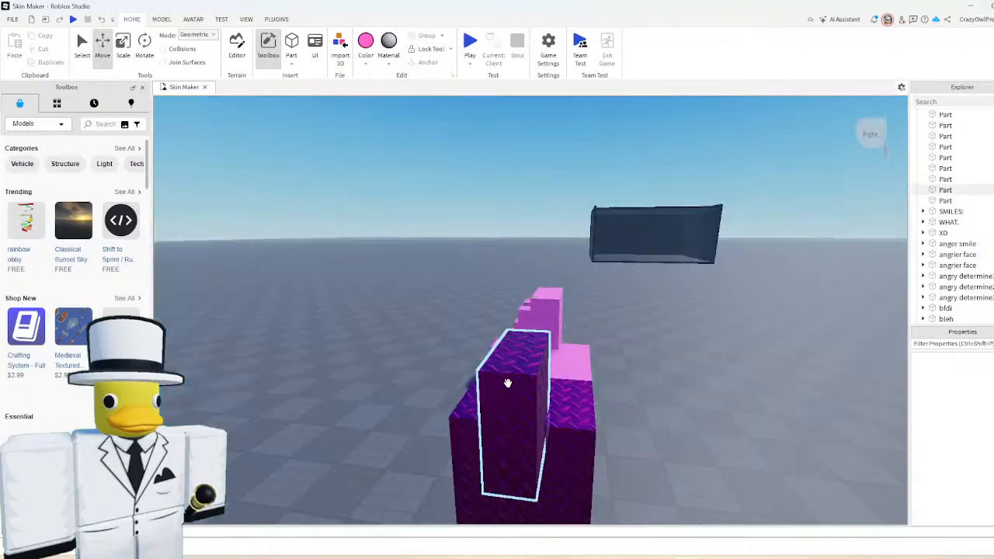
{"action": "left_click", "coordinate": [507, 384]}
{"action": "key", "text": "ctrl+3"}
{"action": "left_click_drag", "start_coordinate": [563, 413], "coordinate": [578, 412]}
{"action": "key", "text": "ctrl+2"}
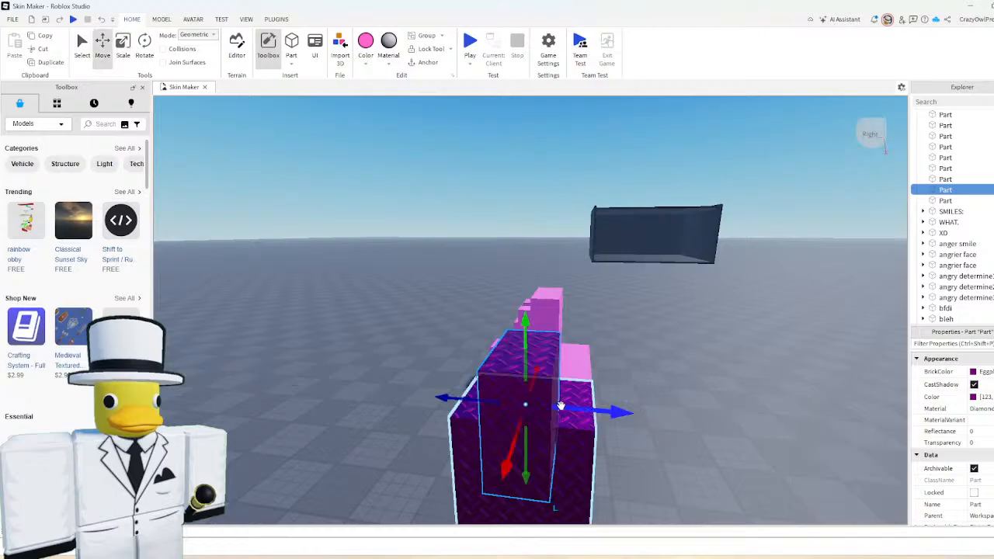
- Remove the purple ear block, restore it, and fine-tune its thickness along the head's depth
{"action": "key", "text": "Delete"}
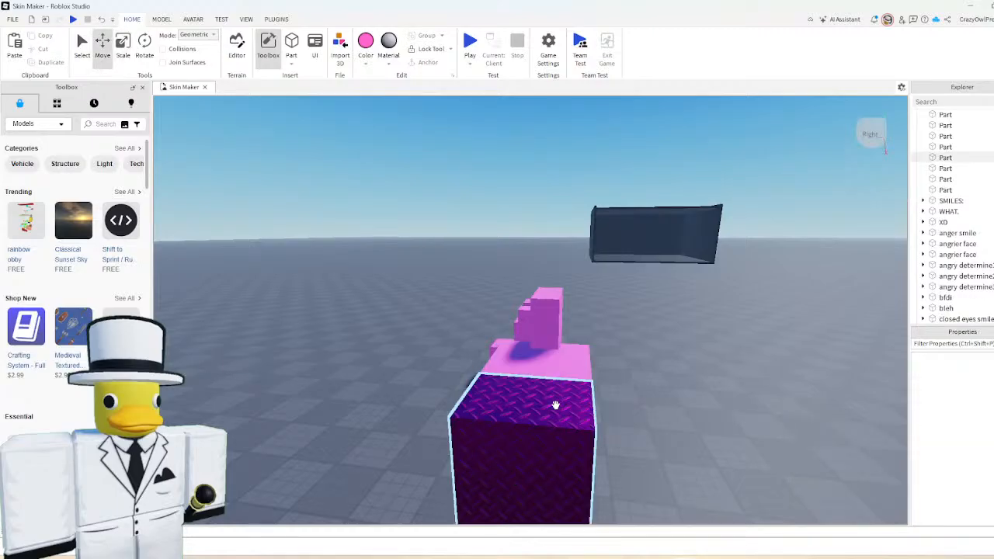
{"action": "key", "text": "ctrl+z"}
{"action": "key", "text": "ctrl+3"}
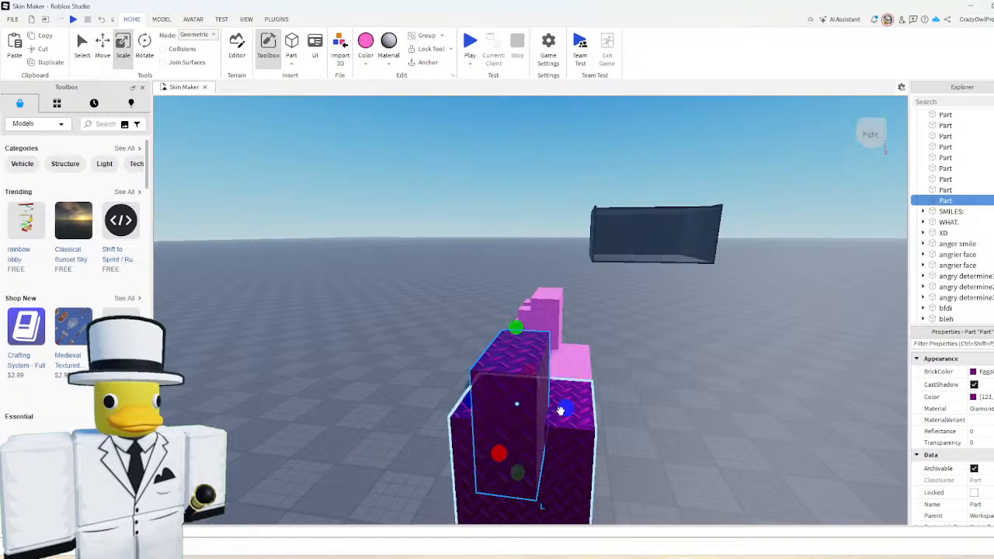
{"action": "left_click_drag", "start_coordinate": [565, 408], "coordinate": [569, 414]}
- Delete the pink ear block from the pink half of the head
{"action": "left_click", "coordinate": [553, 315]}
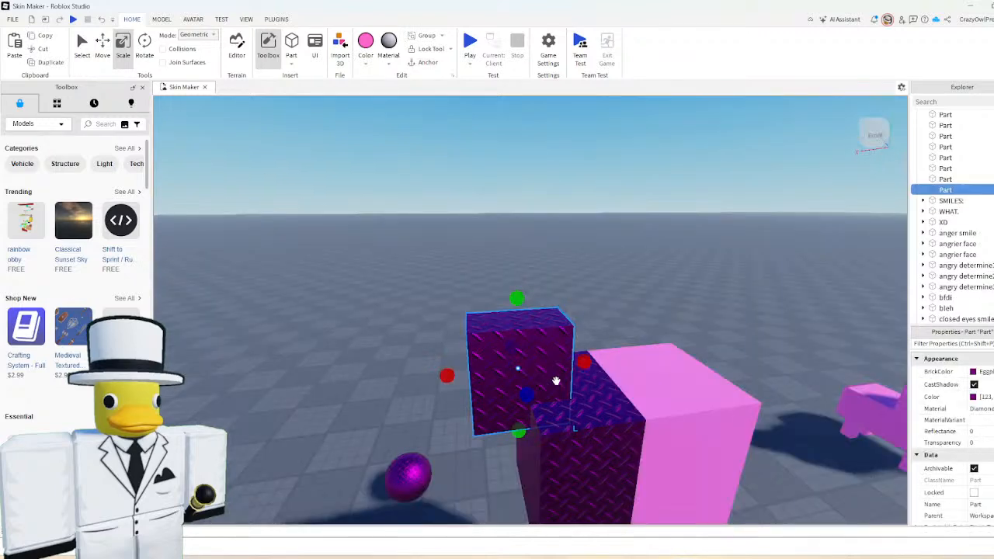
{"action": "right_click_drag", "start_coordinate": [650, 377], "coordinate": [651, 378]}
{"action": "key", "text": "s"}
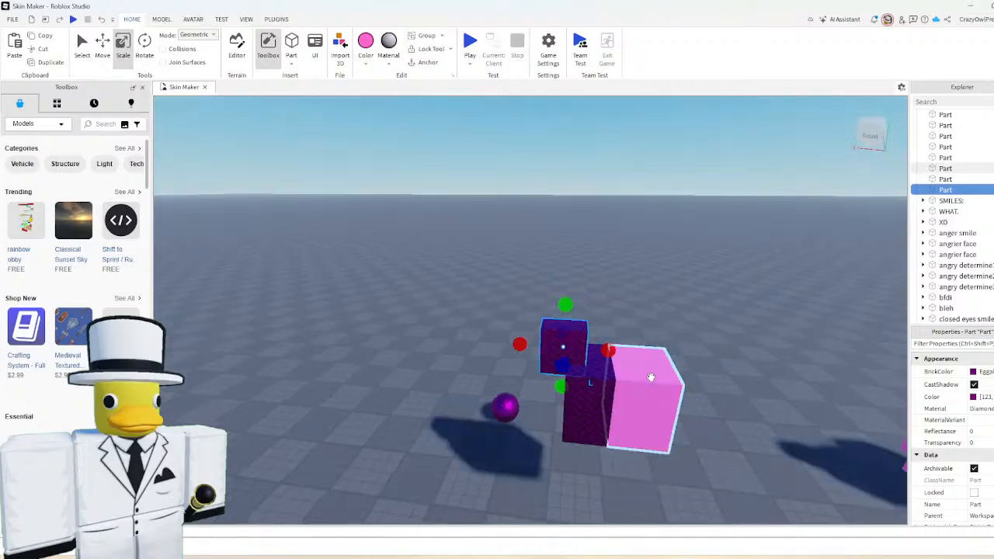
- Duplicate the purple ear block and move the copy 5.6 studs sideways to the pink half of the head
{"action": "key", "text": "d"}
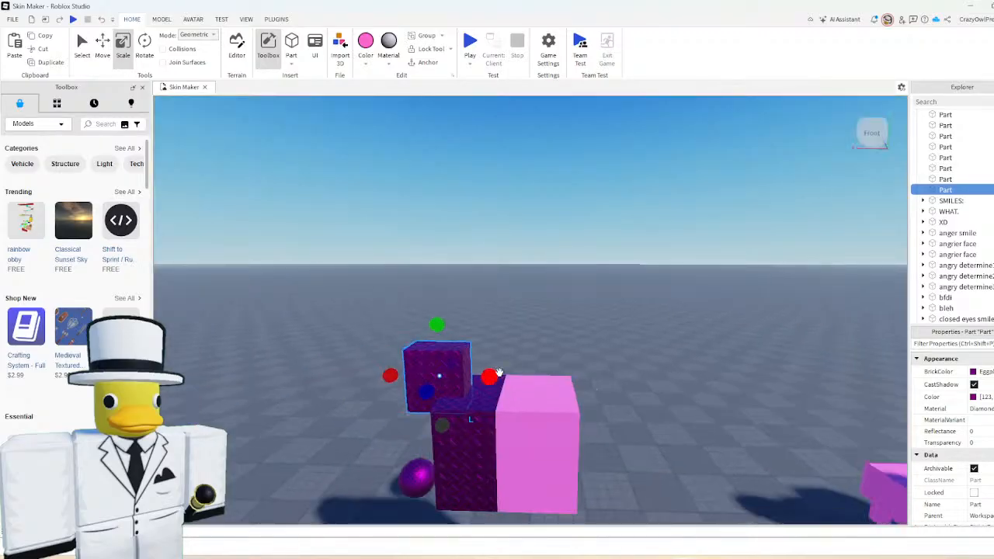
{"action": "key", "text": "ctrl+2"}
{"action": "key", "text": "ctrl+1"}
{"action": "key", "text": "ctrl+2"}
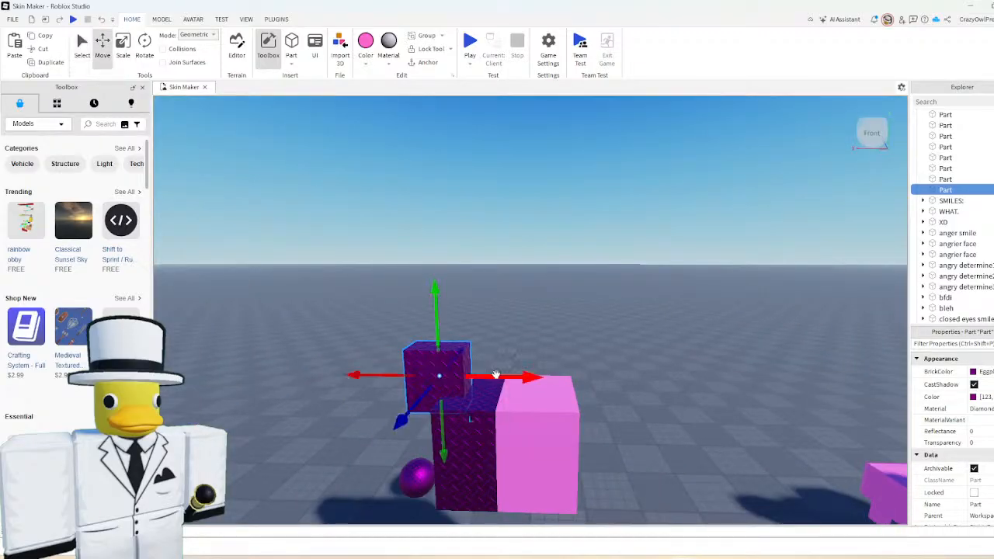
{"action": "key", "text": "ctrl+d"}
{"action": "left_click_drag", "start_coordinate": [495, 375], "coordinate": [641, 379]}
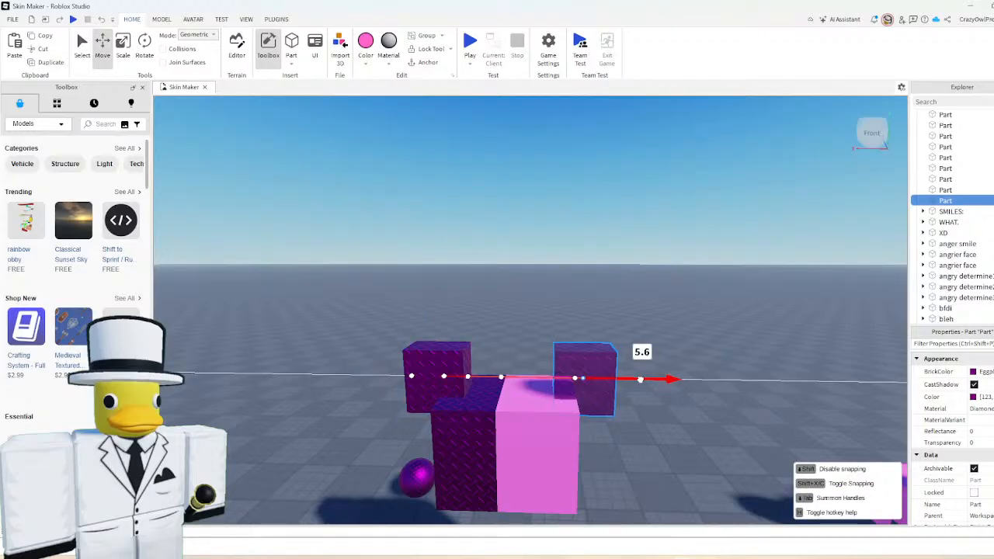
- Recolour the copied ear block pink and replace its diamond-plate material with a smooth one
{"action": "left_click", "coordinate": [365, 65]}
{"action": "left_click", "coordinate": [491, 146]}
{"action": "left_click", "coordinate": [388, 65]}
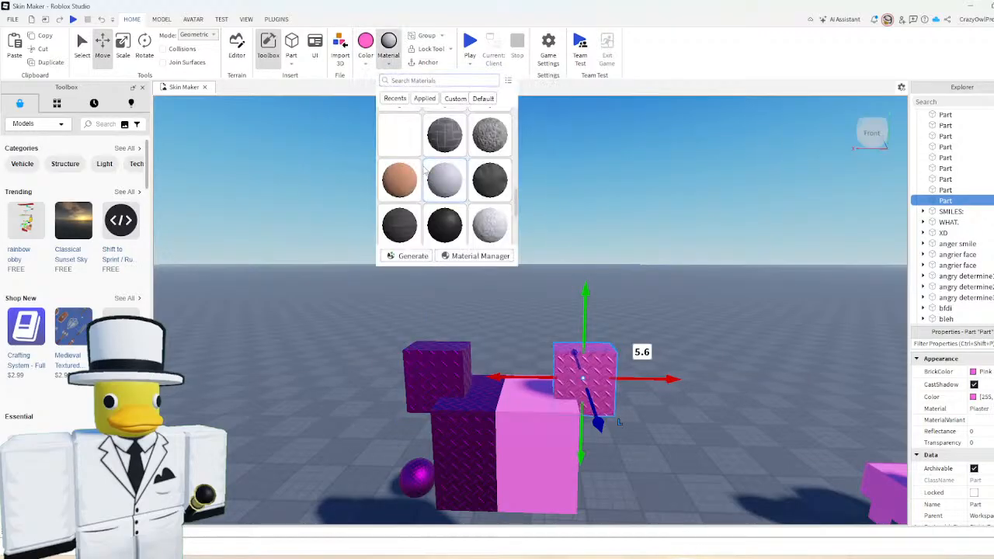
{"action": "scroll", "coordinate": [424, 172], "scroll_direction": "down", "scroll_amount": 3}
{"action": "scroll", "coordinate": [548, 251], "scroll_direction": "up", "scroll_amount": 3}
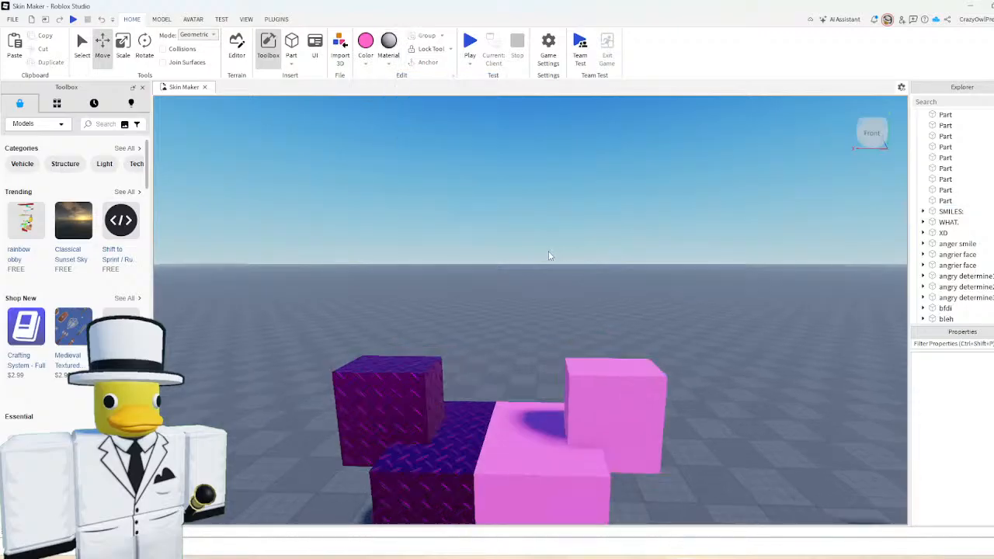
{"action": "right_click_drag", "start_coordinate": [548, 251], "coordinate": [502, 220]}
{"action": "scroll", "coordinate": [501, 220], "scroll_direction": "down", "scroll_amount": 2}
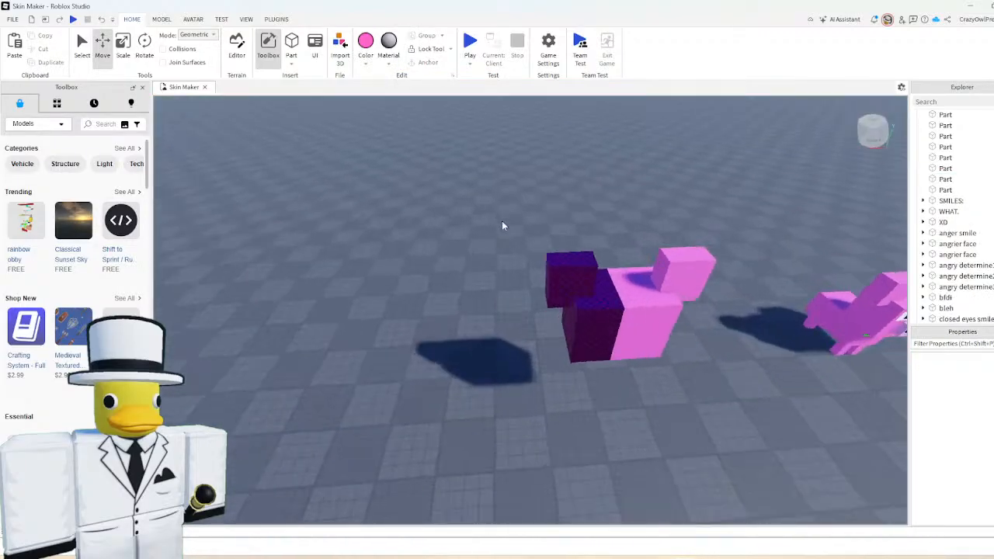
{"action": "scroll", "coordinate": [502, 218], "scroll_direction": "up", "scroll_amount": 4}
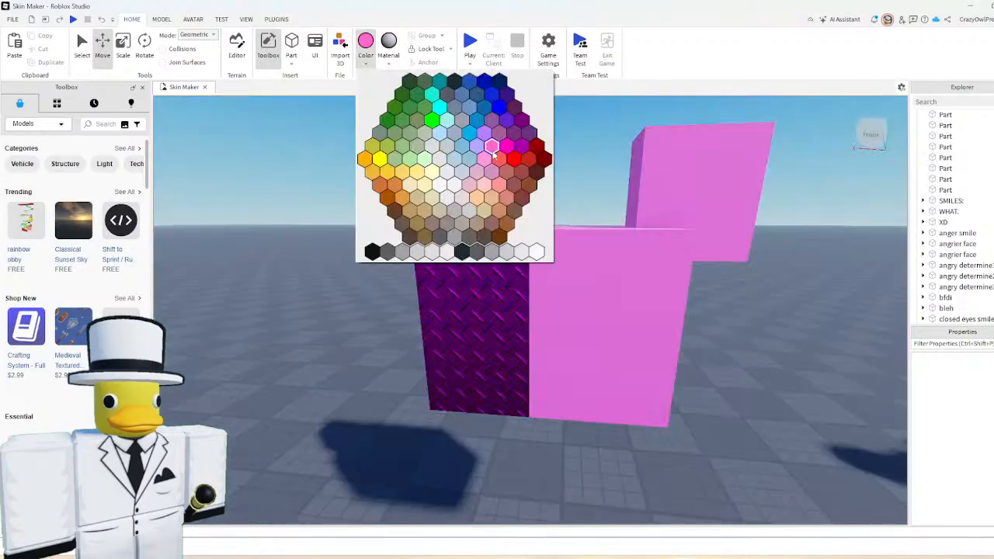
- Insert a new block part above the head and make it pure red with the Neon material
{"action": "left_click", "coordinate": [511, 153]}
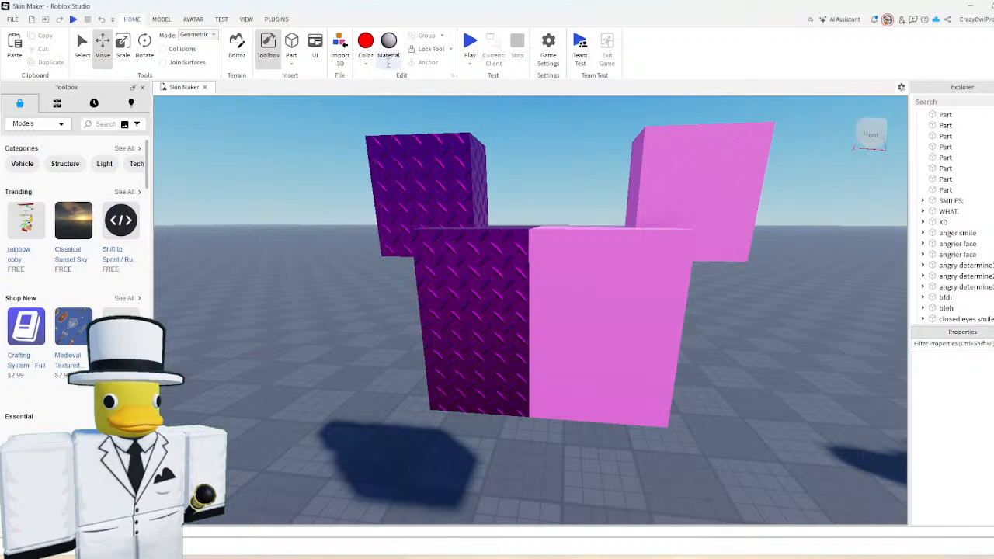
{"action": "left_click", "coordinate": [292, 43]}
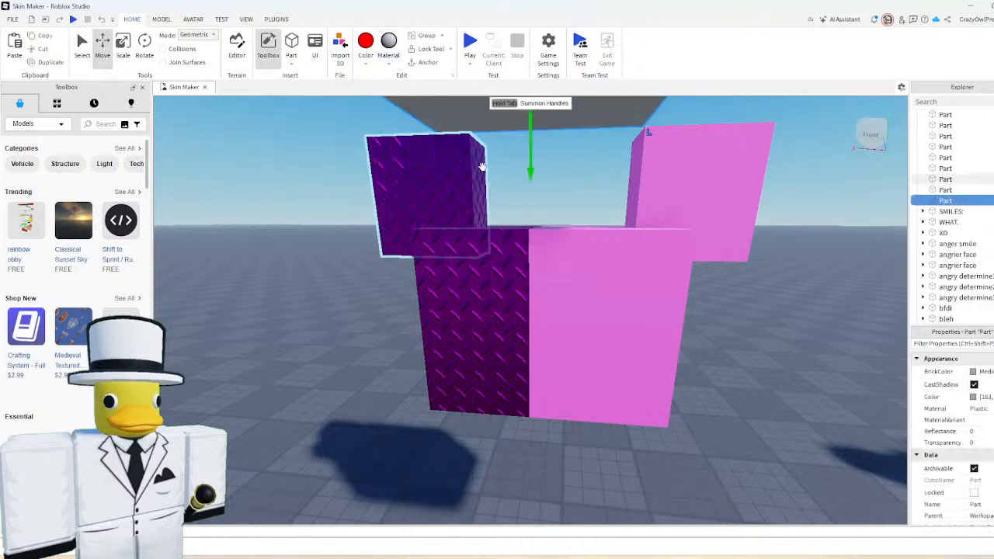
{"action": "right_click_drag", "start_coordinate": [491, 173], "coordinate": [491, 170]}
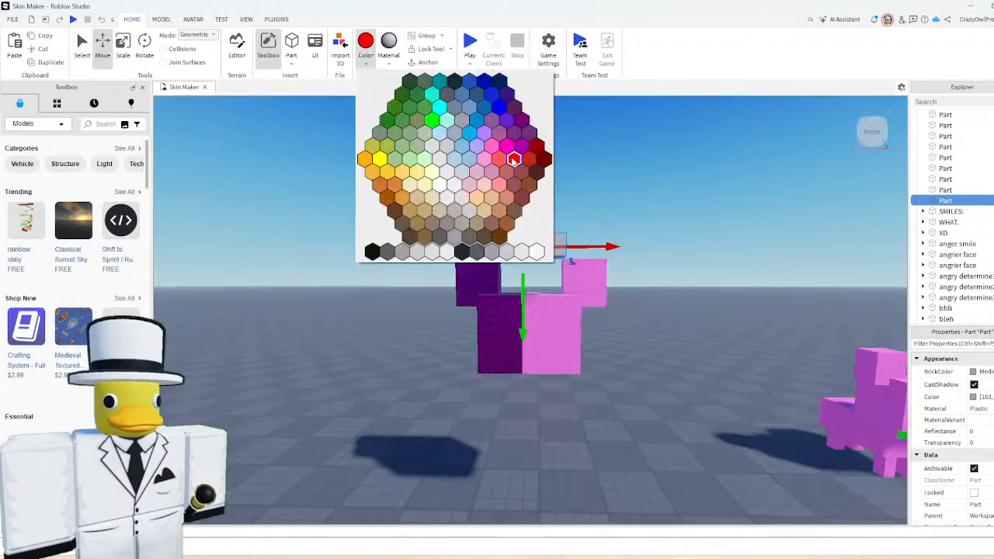
{"action": "left_click", "coordinate": [514, 155]}
{"action": "left_click", "coordinate": [388, 54]}
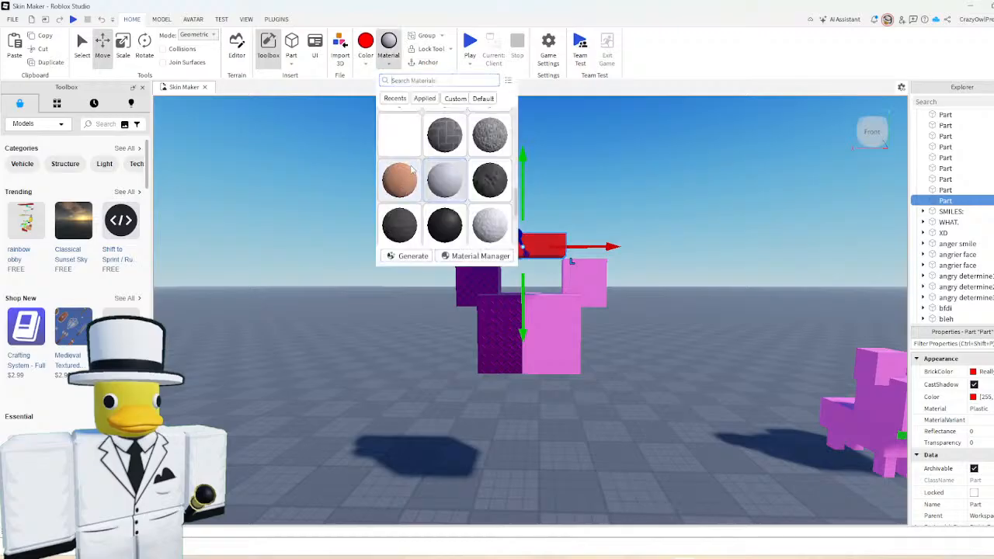
{"action": "scroll", "coordinate": [412, 169], "scroll_direction": "down", "scroll_amount": 3}
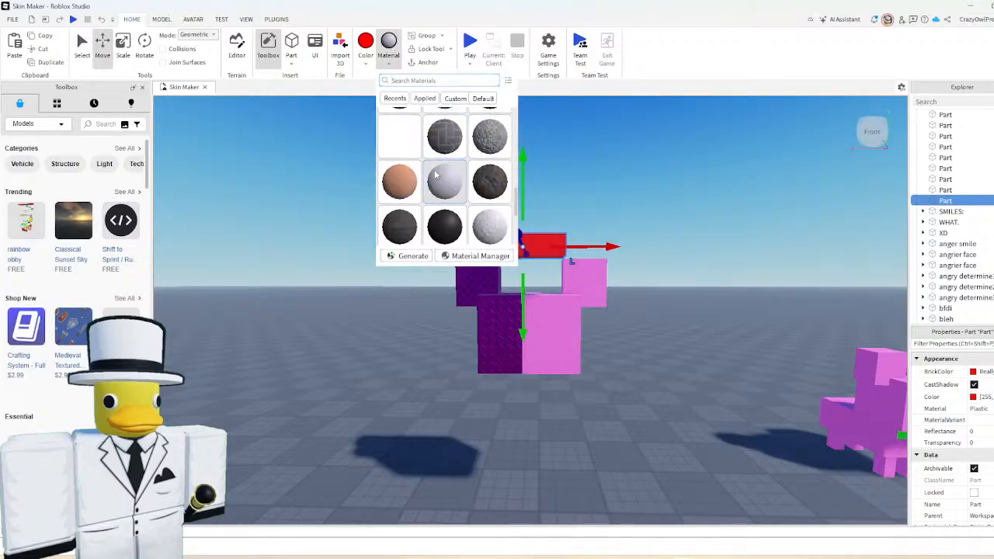
{"action": "scroll", "coordinate": [435, 175], "scroll_direction": "up", "scroll_amount": 3}
{"action": "left_click", "coordinate": [403, 161]}
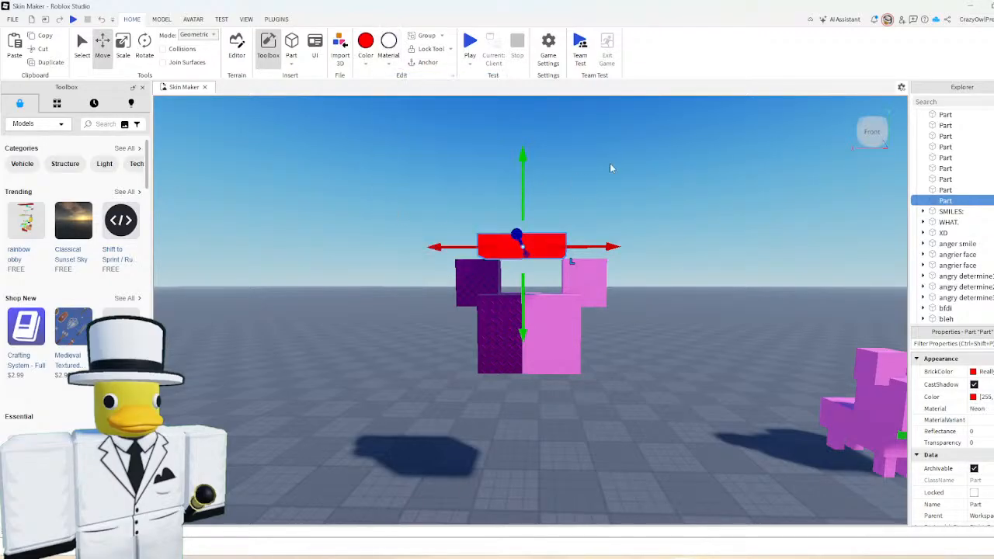
- Shrink the red neon block's length and depth and place it on the front of the purple half as an eye
{"action": "scroll", "coordinate": [610, 165], "scroll_direction": "up", "scroll_amount": 1}
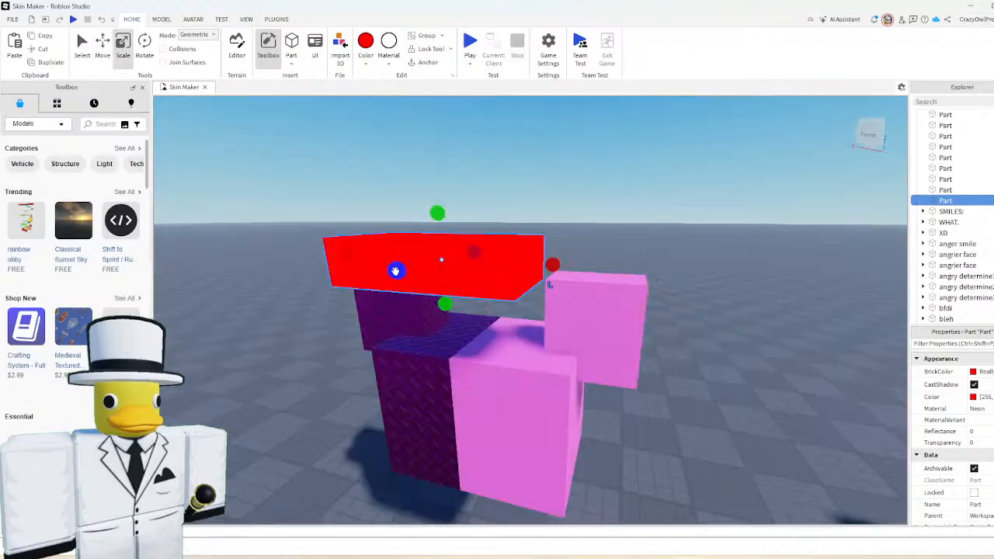
{"action": "left_click_drag", "start_coordinate": [397, 272], "coordinate": [454, 257]}
{"action": "left_click_drag", "start_coordinate": [568, 262], "coordinate": [456, 259]}
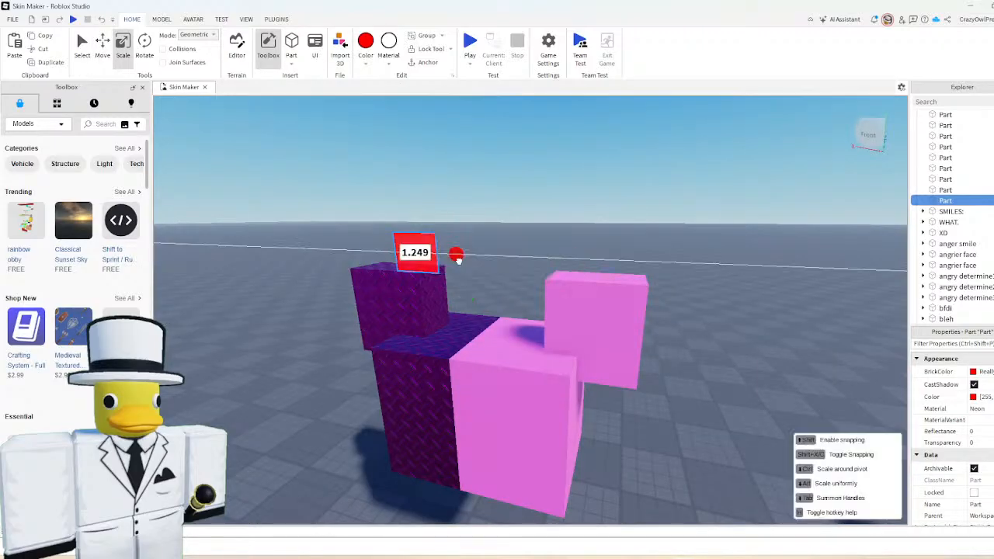
{"action": "left_click_drag", "start_coordinate": [469, 243], "coordinate": [439, 237]}
{"action": "key", "text": "ctrl+2"}
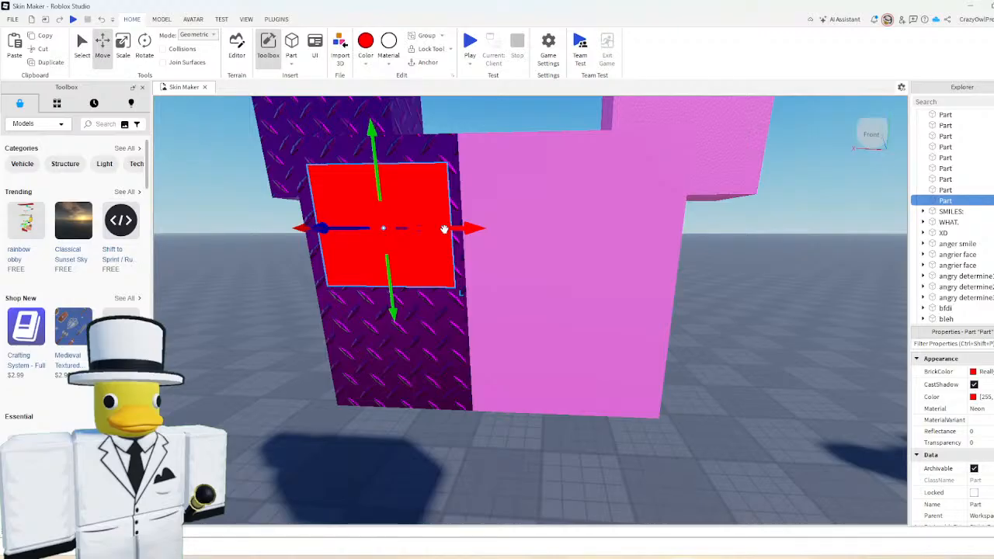
- Trim the red eye block to a slightly smaller square centred on the upper front of the purple half
{"action": "key", "text": "ctrl+3"}
{"action": "left_click_drag", "start_coordinate": [470, 229], "coordinate": [457, 230]}
{"action": "left_click_drag", "start_coordinate": [315, 219], "coordinate": [380, 178]}
{"action": "key", "text": "ctrl+2"}
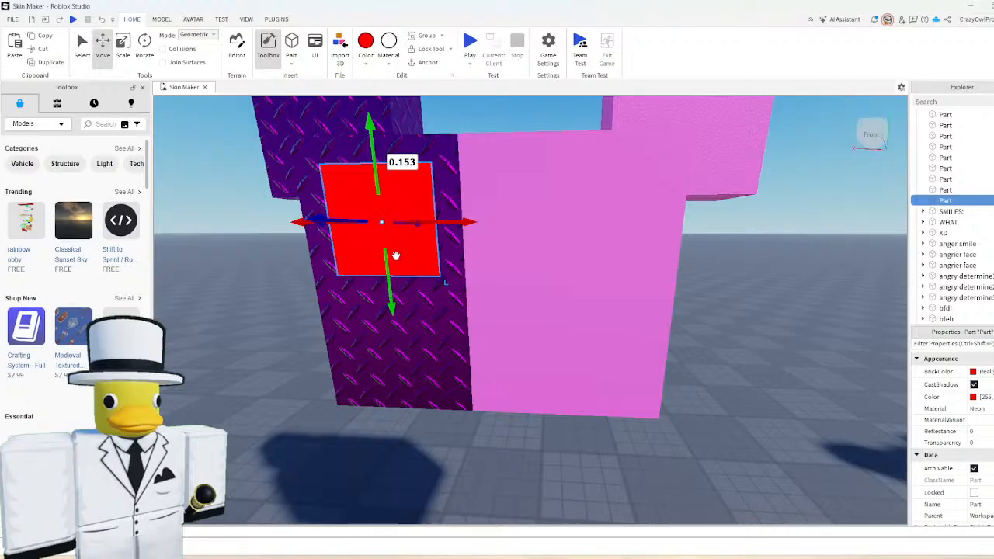
- Duplicate the red eye block and narrow the copy from both sides into an inner pupil block
{"action": "key", "text": "ctrl+d"}
{"action": "key", "text": "ctrl+3"}
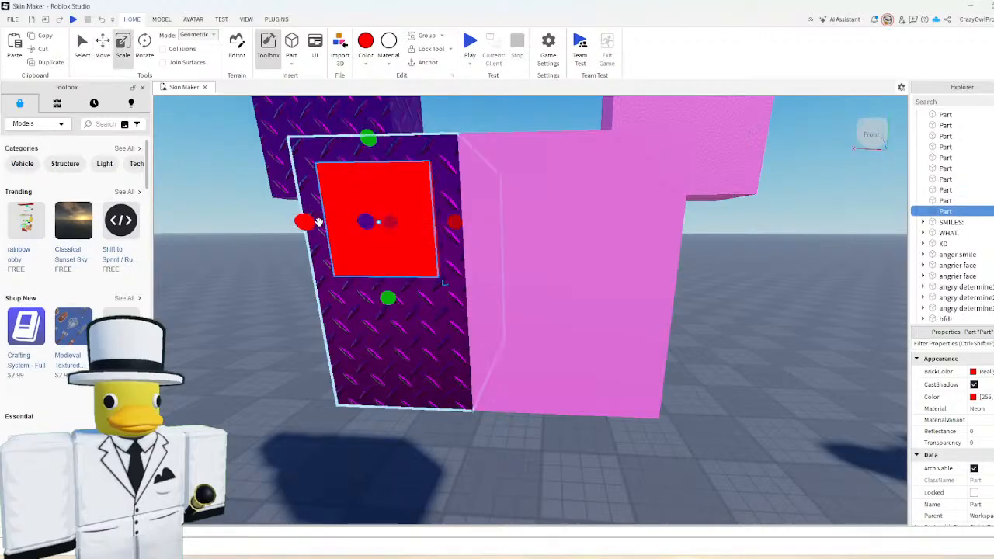
{"action": "left_click_drag", "start_coordinate": [306, 225], "coordinate": [348, 227]}
{"action": "left_click_drag", "start_coordinate": [452, 222], "coordinate": [440, 221]}
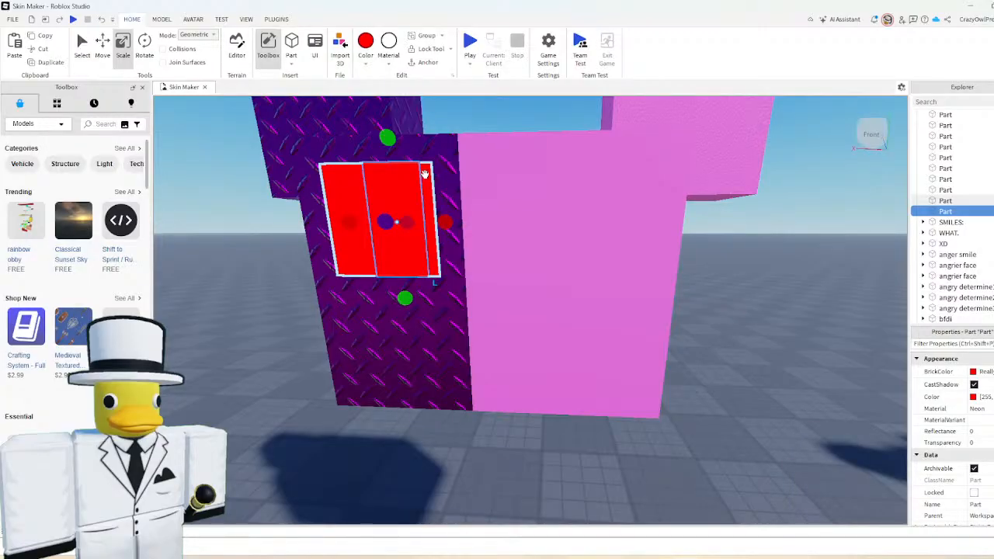
- Reduce the pupil block's height so it sits inside the red eye, and colour it white
{"action": "scroll", "coordinate": [517, 250], "scroll_direction": "down", "scroll_amount": 5}
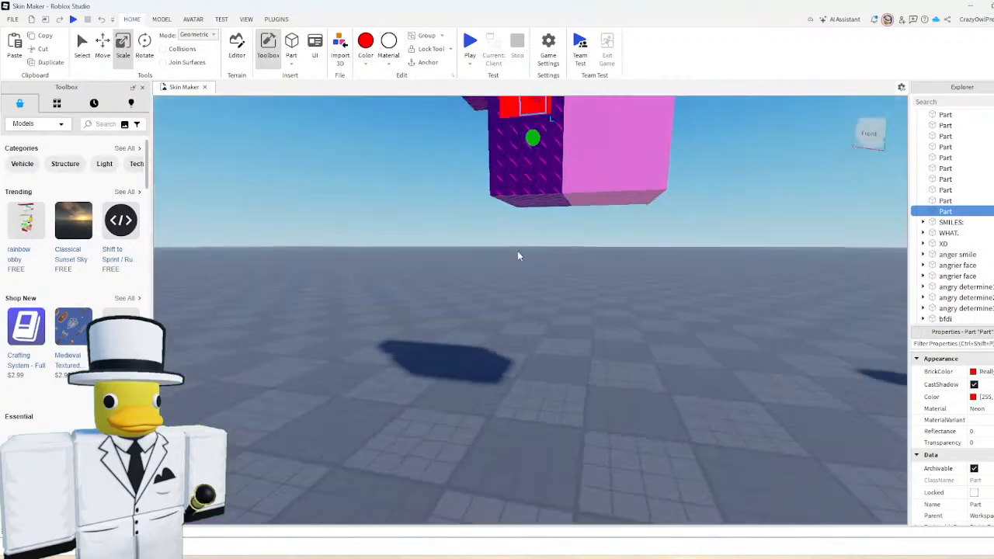
{"action": "right_click_drag", "start_coordinate": [517, 250], "coordinate": [520, 257]}
{"action": "scroll", "coordinate": [518, 255], "scroll_direction": "up", "scroll_amount": 3}
{"action": "scroll", "coordinate": [520, 258], "scroll_direction": "up", "scroll_amount": 3}
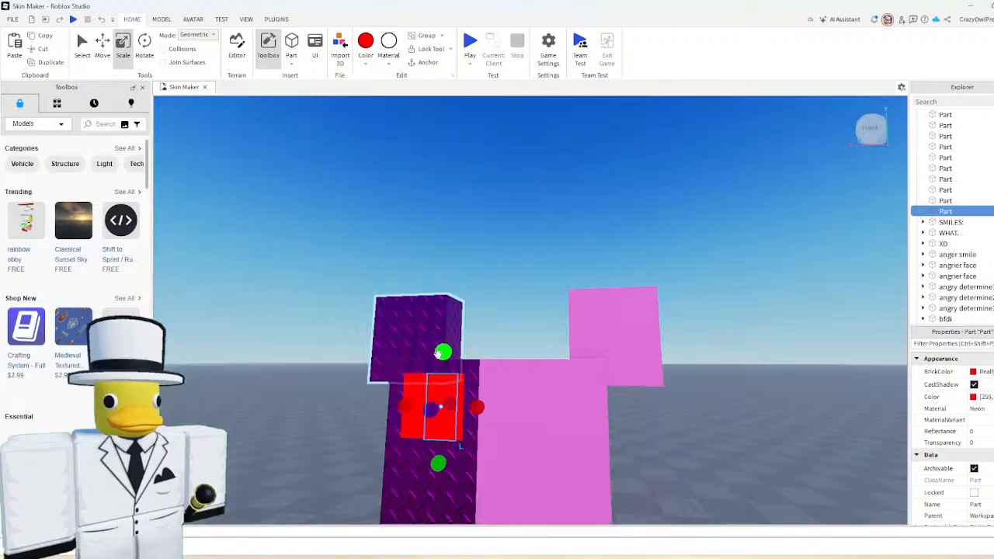
{"action": "left_click_drag", "start_coordinate": [440, 353], "coordinate": [441, 364]}
{"action": "left_click", "coordinate": [366, 64]}
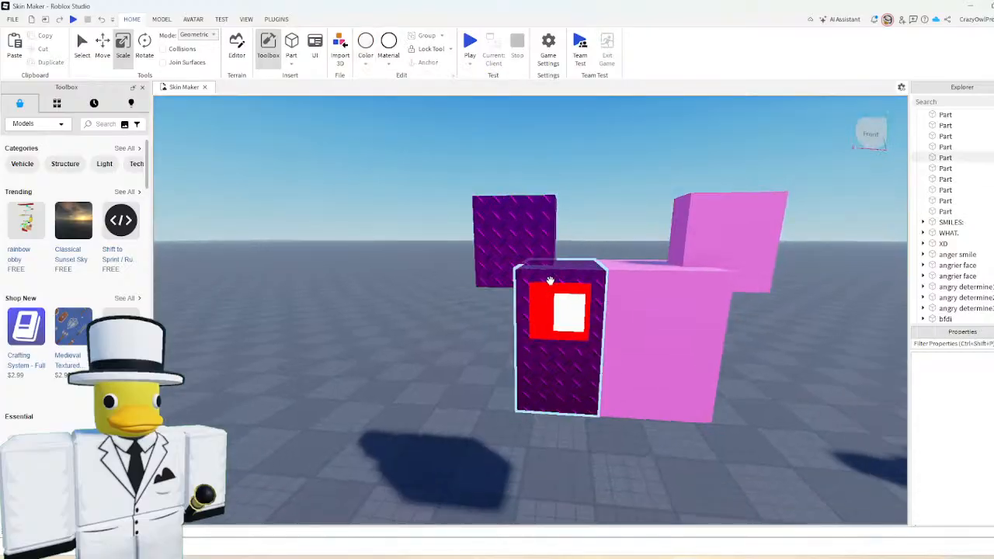
- Recolour the white pupil block light red
{"action": "scroll", "coordinate": [550, 279], "scroll_direction": "down", "scroll_amount": 1}
{"action": "right_click_drag", "start_coordinate": [554, 335], "coordinate": [560, 336]}
{"action": "left_click", "coordinate": [561, 336]}
{"action": "key", "text": "f"}
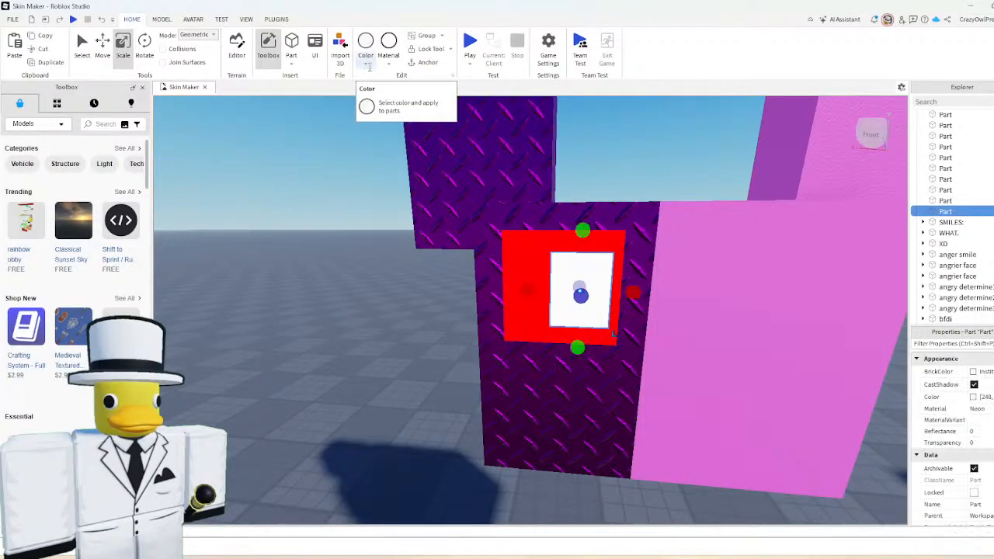
{"action": "left_click", "coordinate": [324, 277]}
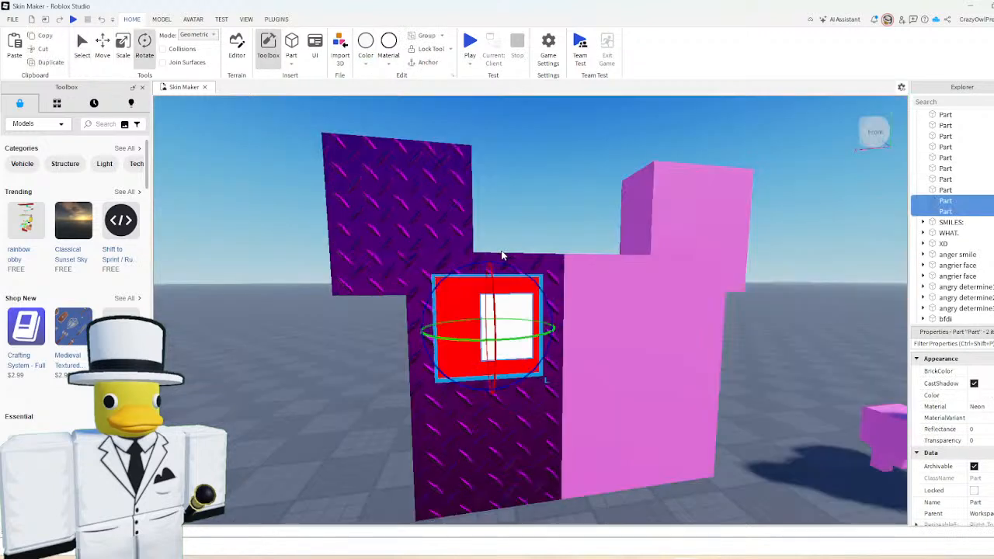
{"action": "mouse_move", "coordinate": [500, 256]}
{"action": "left_mouse_down"}
{"action": "mouse_move", "coordinate": [538, 284]}
{"action": "mouse_move", "coordinate": [493, 271]}
{"action": "left_mouse_up"}
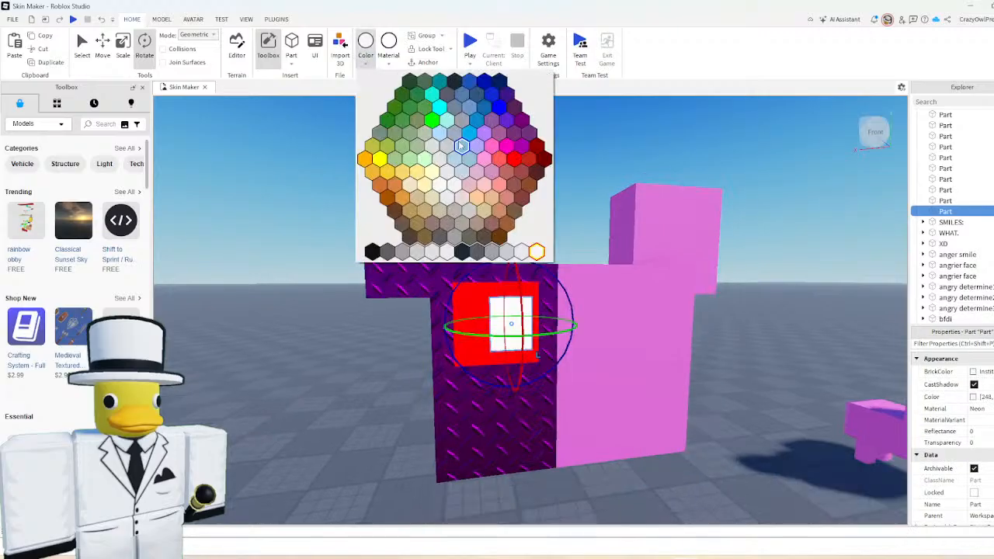
{"action": "left_click", "coordinate": [501, 159]}
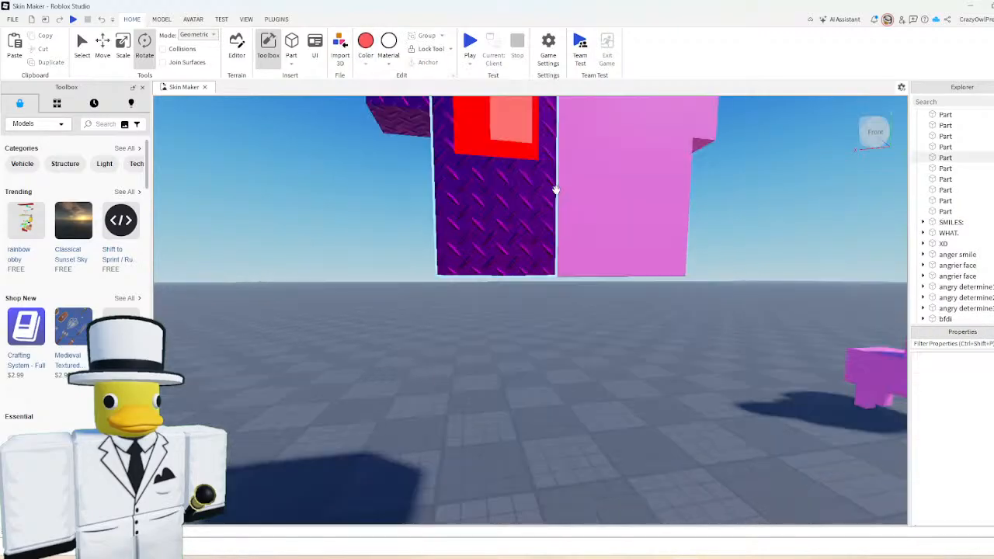
- Recolour the light-red pupil block a darker bright red
{"action": "scroll", "coordinate": [554, 209], "scroll_direction": "up", "scroll_amount": 4}
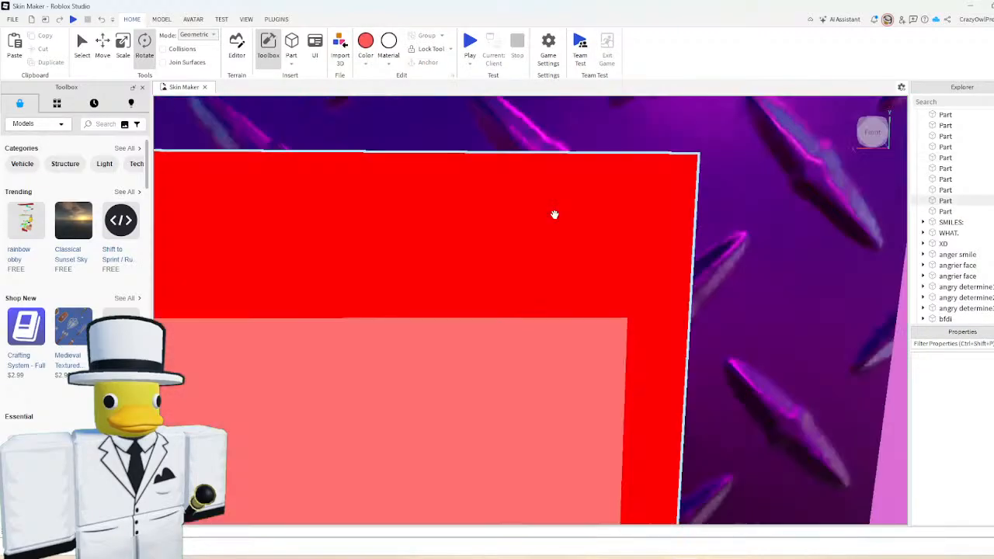
{"action": "scroll", "coordinate": [548, 230], "scroll_direction": "down", "scroll_amount": 4}
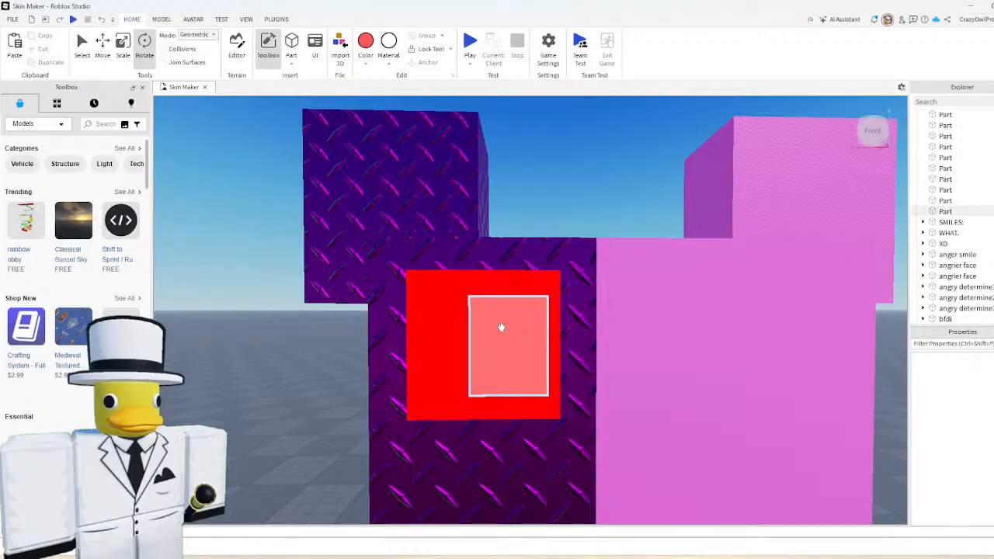
{"action": "scroll", "coordinate": [501, 326], "scroll_direction": "down", "scroll_amount": 5}
{"action": "left_click", "coordinate": [540, 329]}
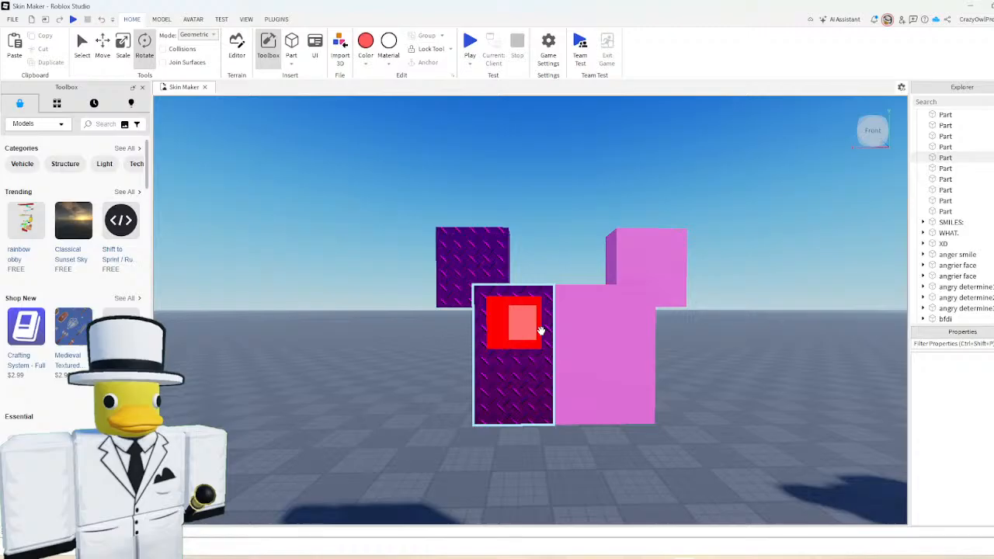
{"action": "left_click", "coordinate": [560, 332]}
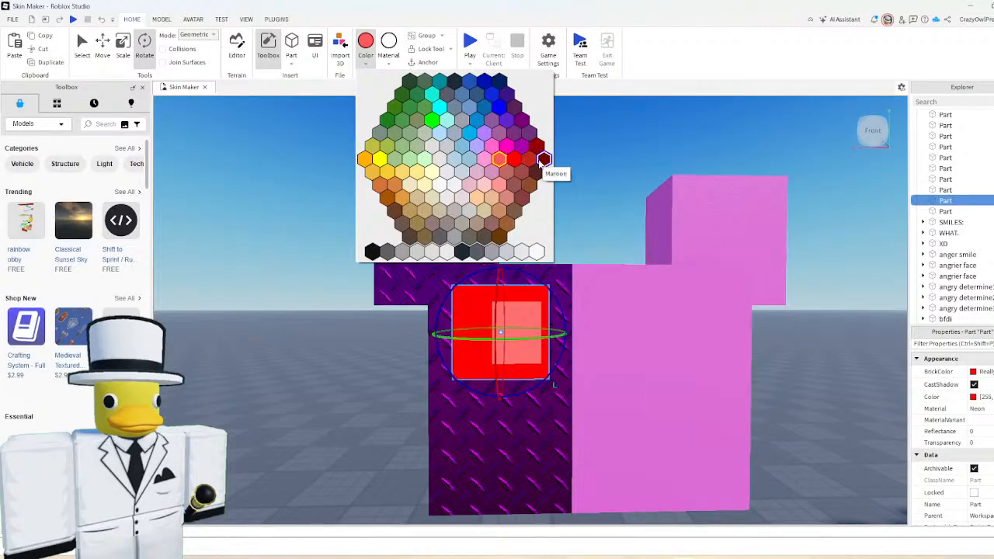
{"action": "left_click", "coordinate": [517, 333]}
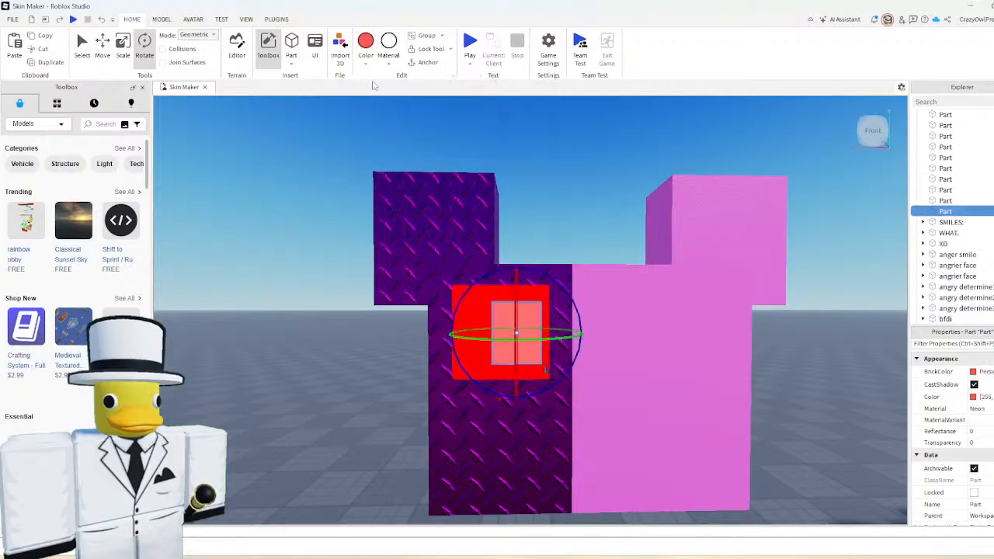
{"action": "left_click", "coordinate": [365, 42]}
{"action": "left_click", "coordinate": [514, 159]}
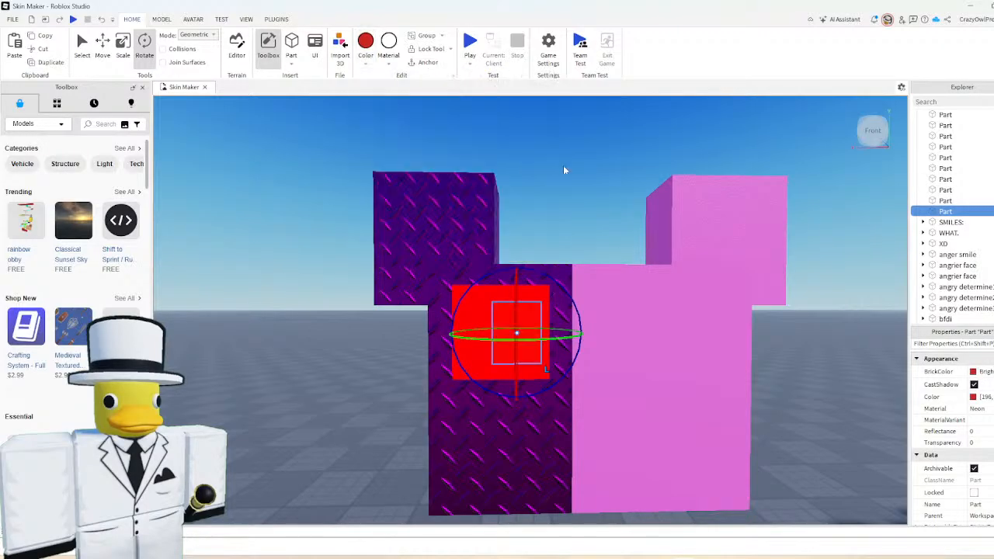
- Darken the pupil block through crimson to Maroon so it contrasts with the red eye
{"action": "left_click", "coordinate": [364, 45]}
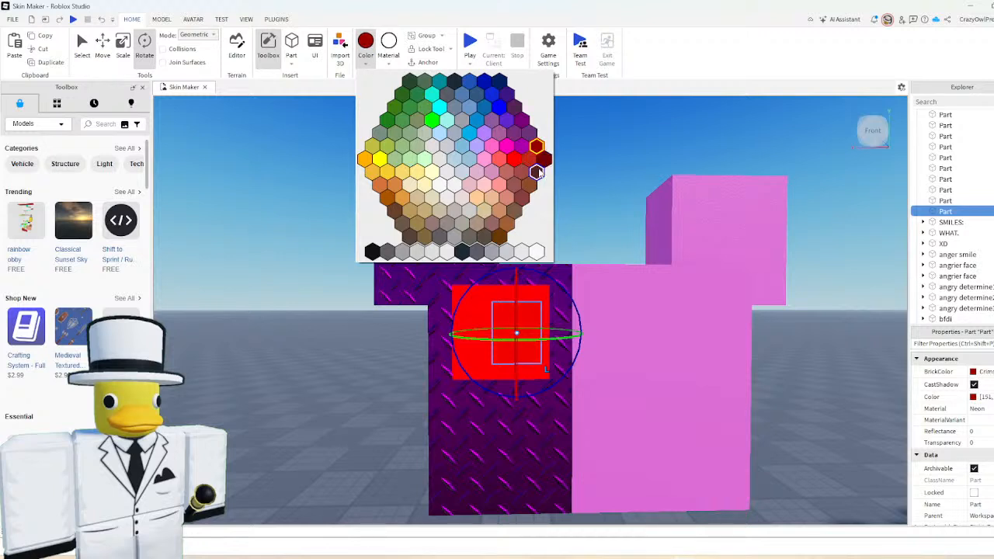
{"action": "left_click", "coordinate": [544, 159]}
{"action": "left_click", "coordinate": [575, 179]}
{"action": "scroll", "coordinate": [575, 179], "scroll_direction": "up", "scroll_amount": 3}
{"action": "scroll", "coordinate": [575, 178], "scroll_direction": "down", "scroll_amount": 2}
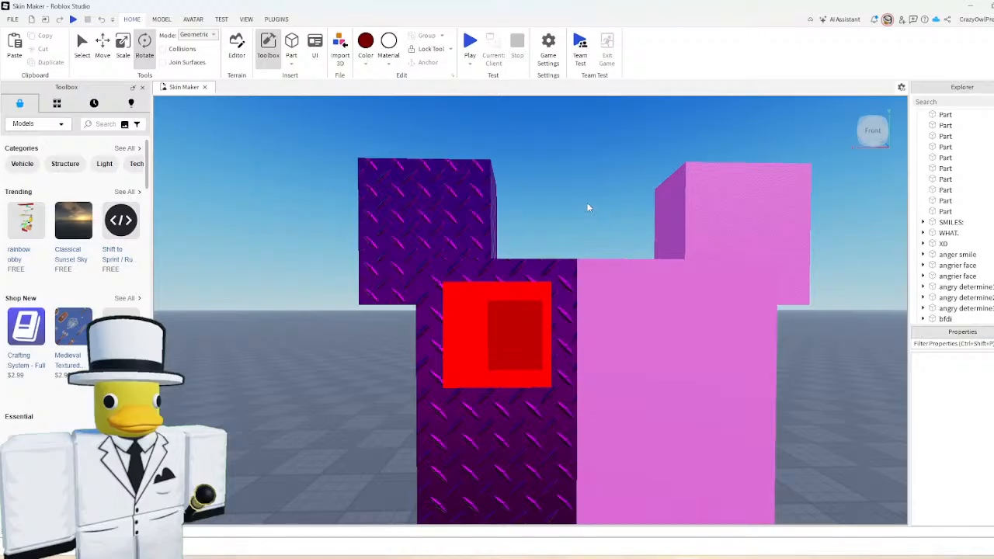
{"action": "scroll", "coordinate": [521, 326], "scroll_direction": "down", "scroll_amount": 1}
{"action": "left_click", "coordinate": [521, 326]}
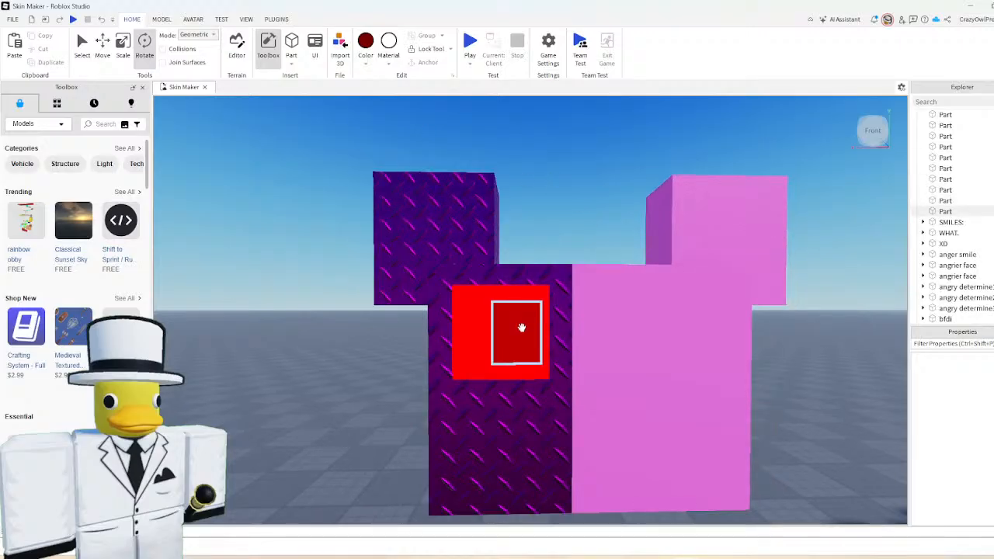
- Duplicate the red eye together with its pupil block and move the copy across onto the pink half of the head
{"action": "left_click", "coordinate": [521, 327]}
{"action": "scroll", "coordinate": [508, 327], "scroll_direction": "down", "scroll_amount": 2}
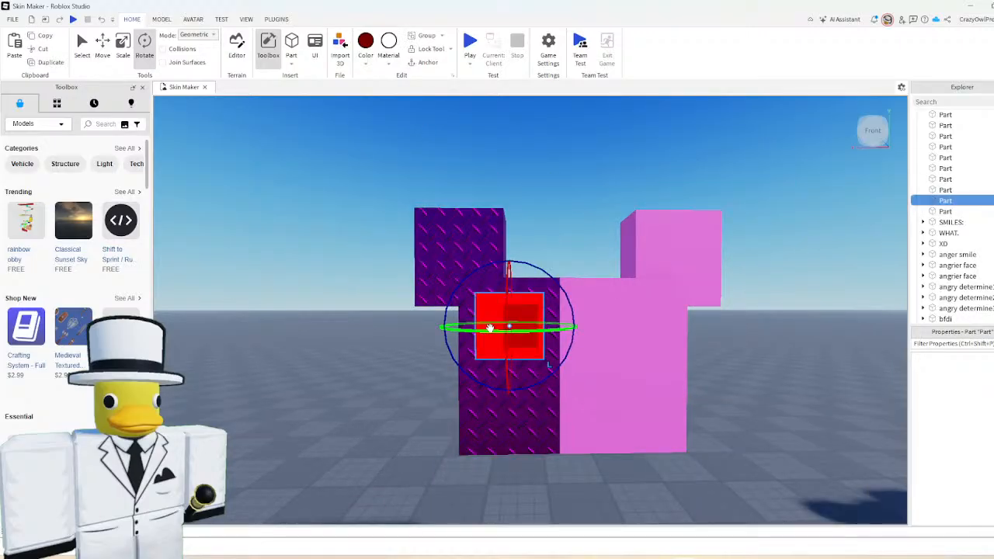
{"action": "left_click", "coordinate": [568, 334], "text": "ctrl"}
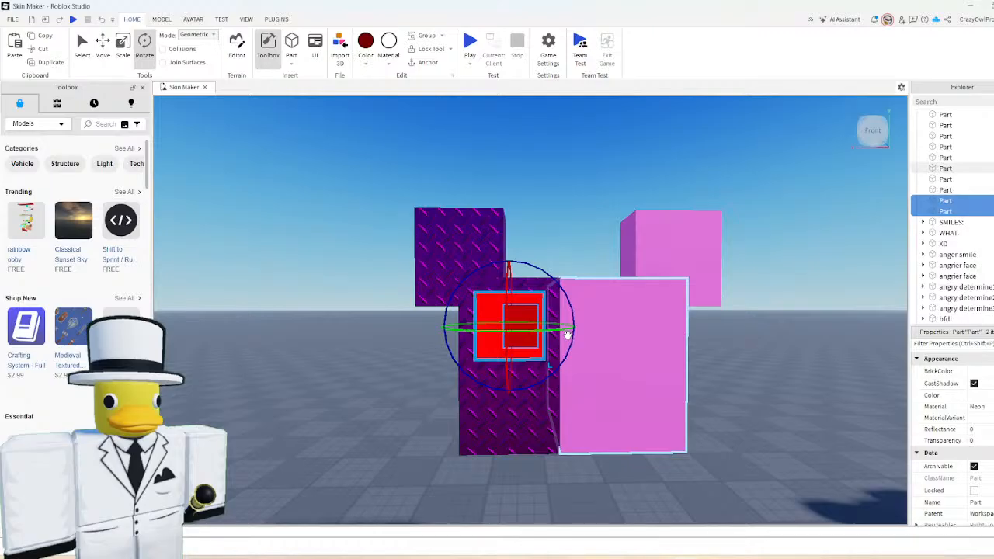
{"action": "key", "text": "ctrl+d"}
{"action": "key", "text": "ctrl+2"}
{"action": "left_click_drag", "start_coordinate": [566, 332], "coordinate": [670, 319]}
- Rotate the copied eye so its pupil faces the head's centre line, and shift it sideways on the pink half
{"action": "key", "text": "ctrl+4"}
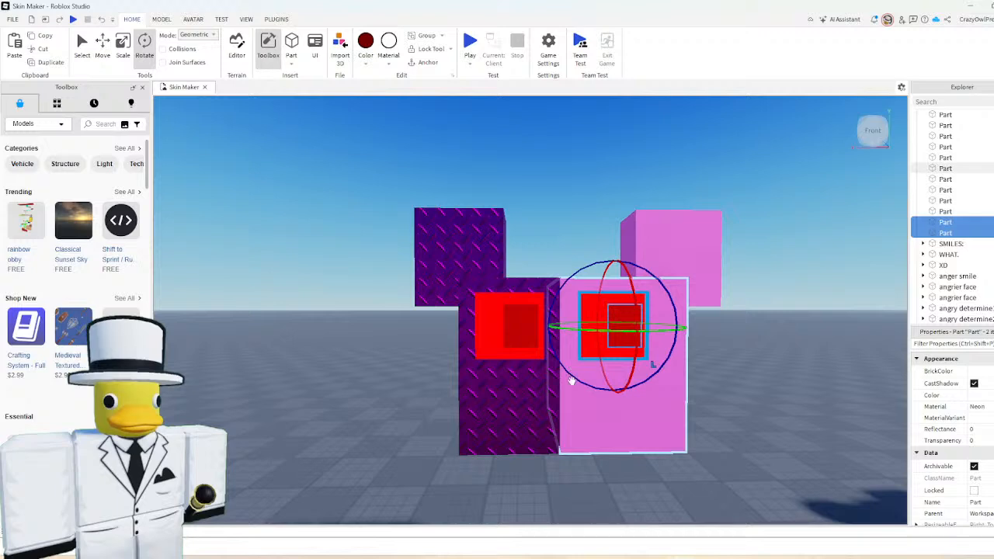
{"action": "key", "text": "f"}
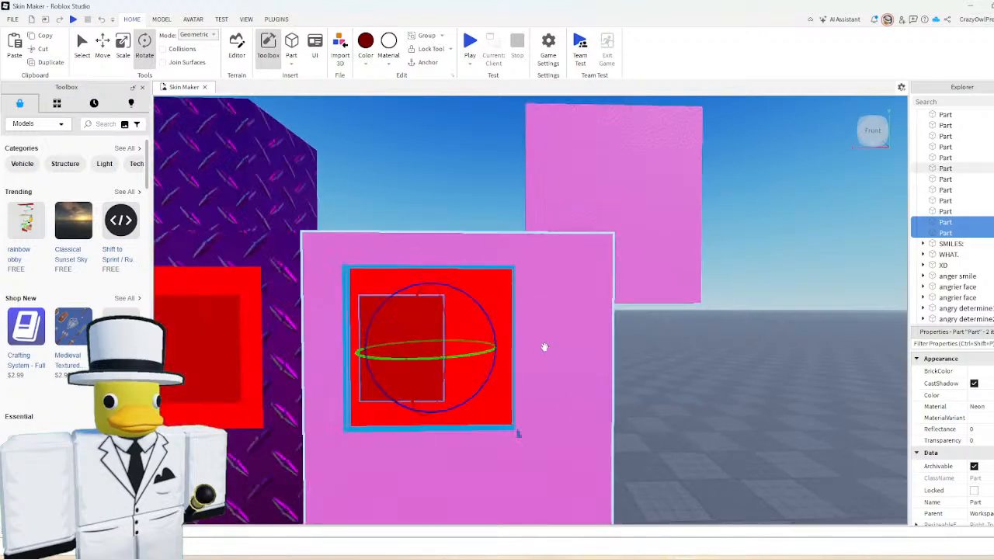
{"action": "key", "text": "ctrl+2"}
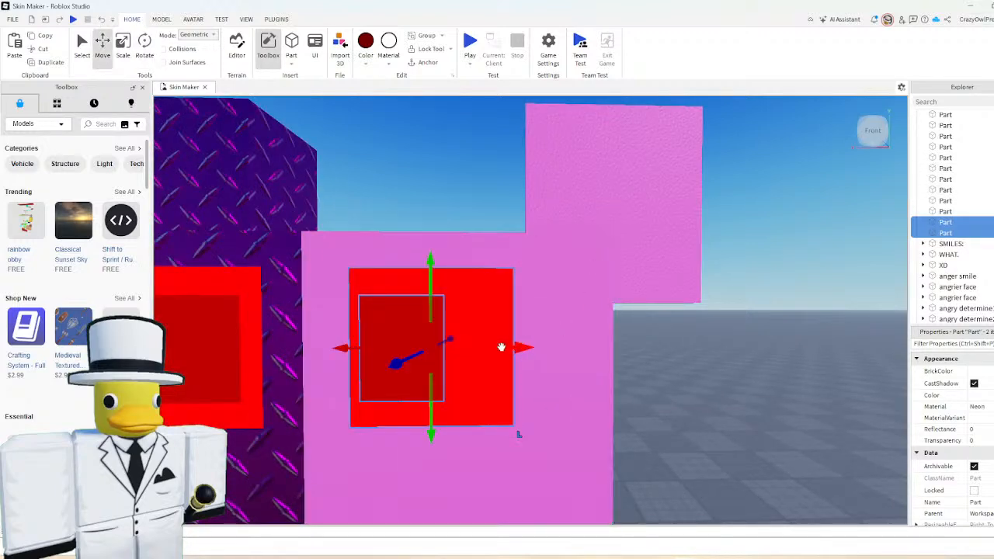
{"action": "left_click_drag", "start_coordinate": [500, 347], "coordinate": [542, 349]}
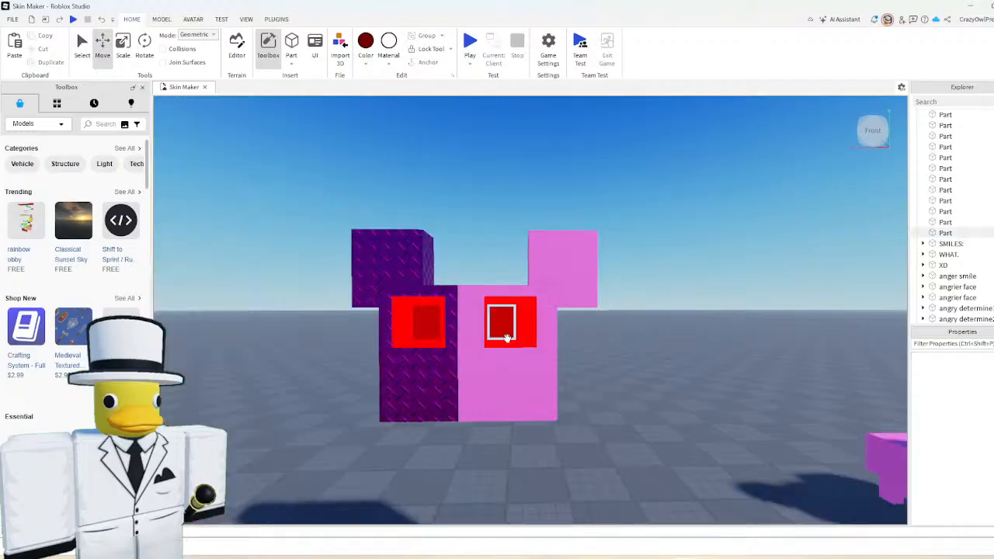
- Narrow the pink head half to about 2.58 studs wide and shift its ear inward to match
{"action": "scroll", "coordinate": [518, 333], "scroll_direction": "up", "scroll_amount": 3}
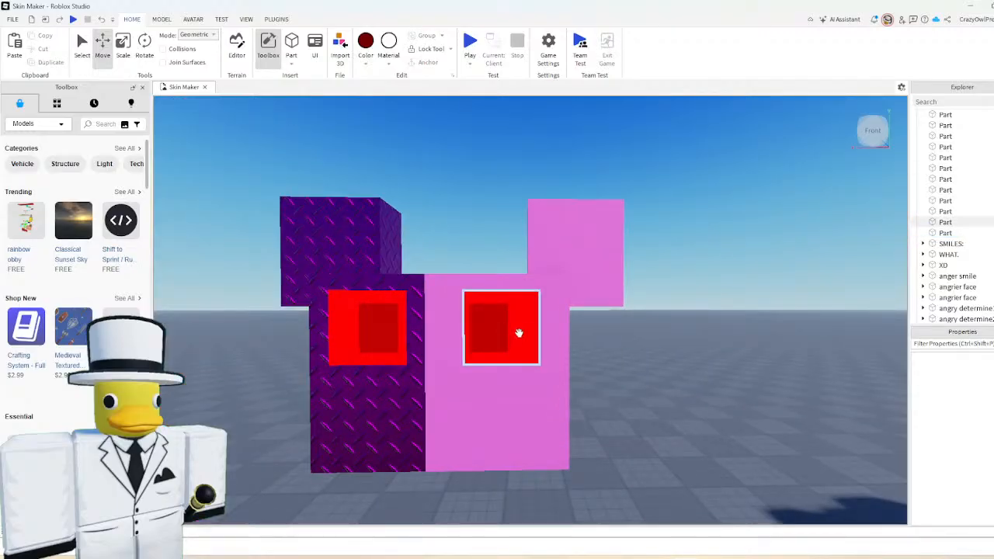
{"action": "left_click", "coordinate": [517, 332]}
{"action": "key", "text": "ctrl+3"}
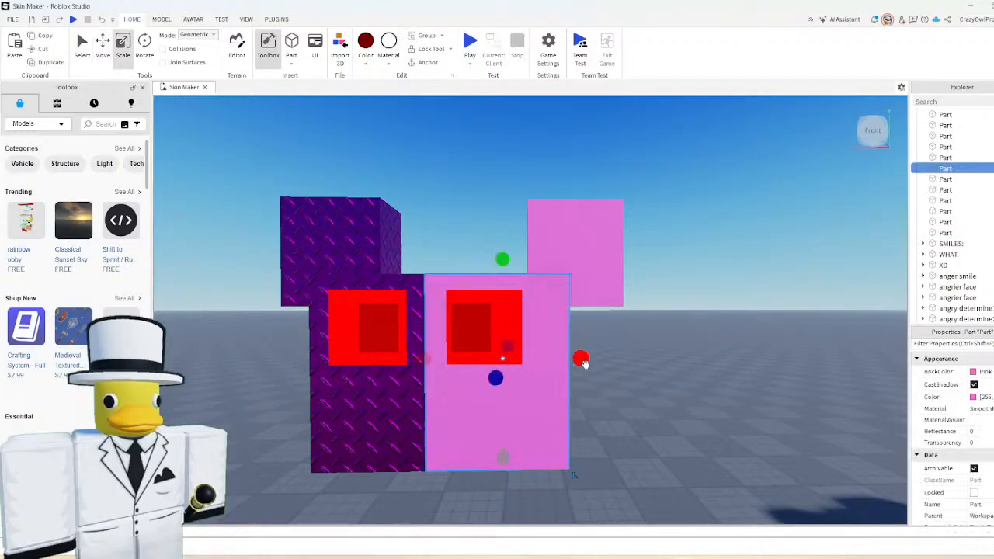
{"action": "left_click_drag", "start_coordinate": [584, 356], "coordinate": [570, 358]}
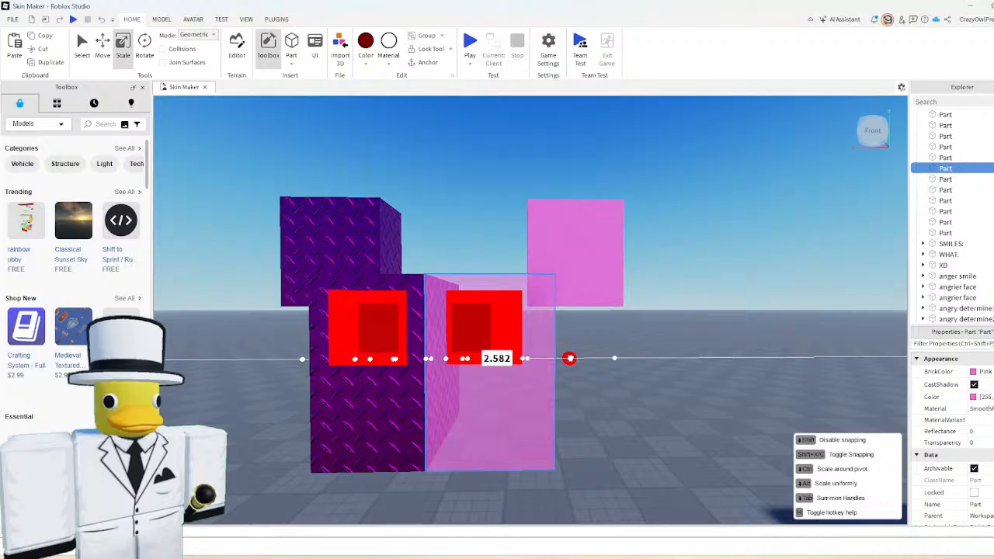
{"action": "left_click_drag", "start_coordinate": [512, 259], "coordinate": [499, 258]}
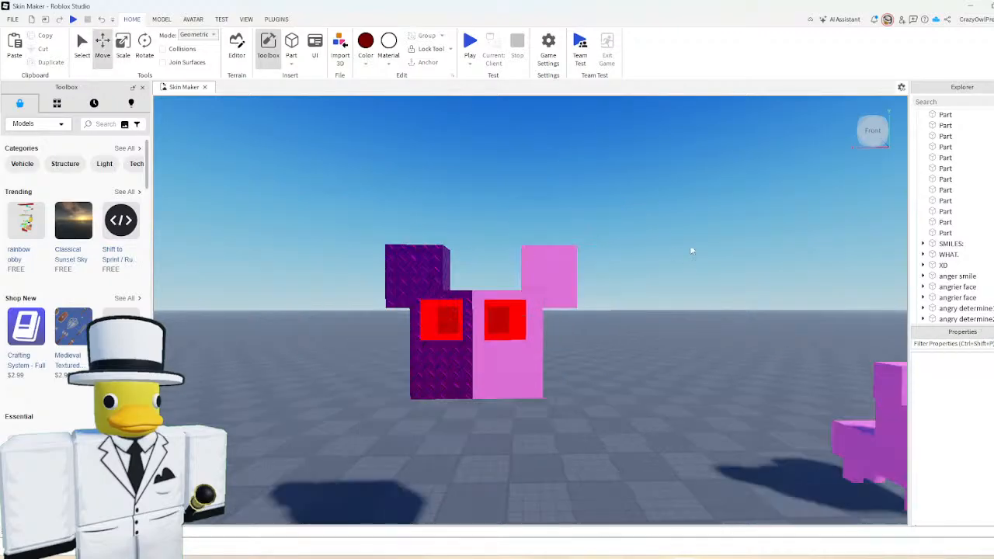
- Change the material of the pink half's eye block and its pupil block to Plastic
{"action": "right_click_drag", "start_coordinate": [690, 246], "coordinate": [708, 242]}
{"action": "scroll", "coordinate": [707, 246], "scroll_direction": "up", "scroll_amount": 3}
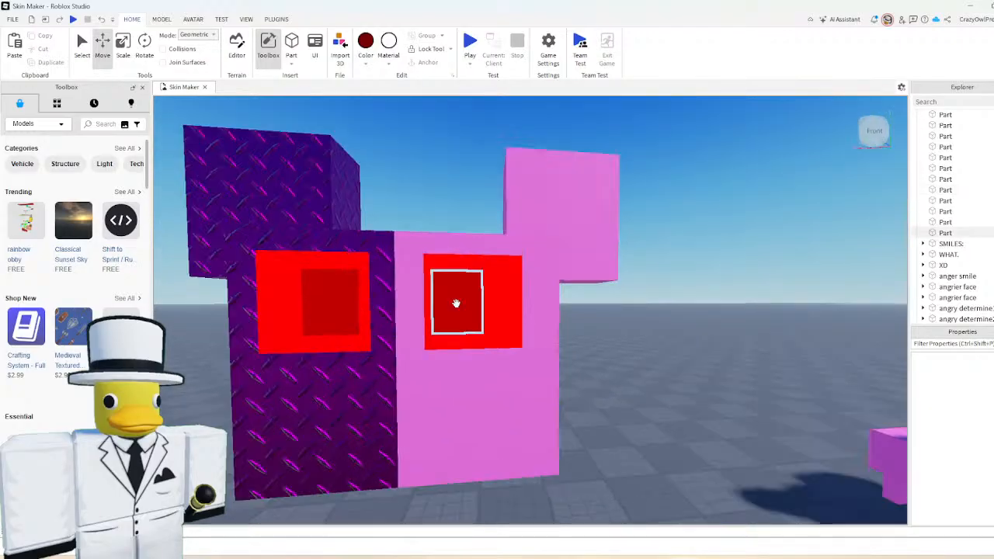
{"action": "left_click", "coordinate": [499, 266]}
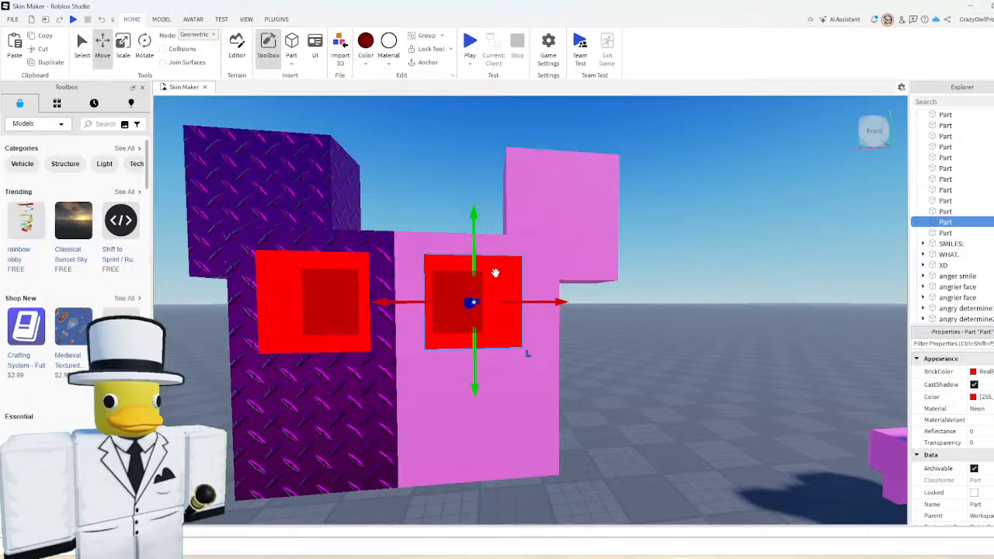
{"action": "left_click", "coordinate": [388, 54]}
{"action": "left_click", "coordinate": [443, 162]}
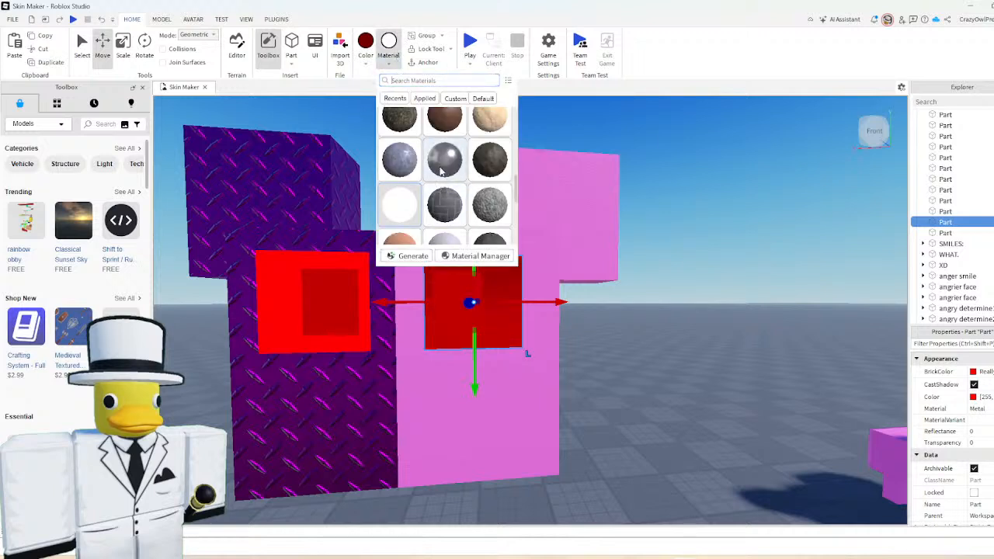
{"action": "left_click", "coordinate": [399, 204]}
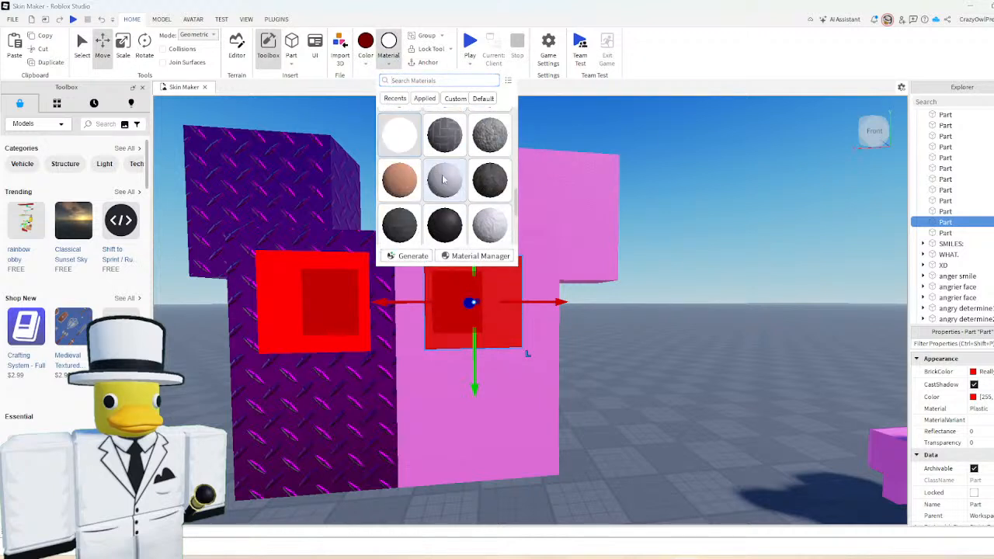
{"action": "left_click", "coordinate": [453, 290]}
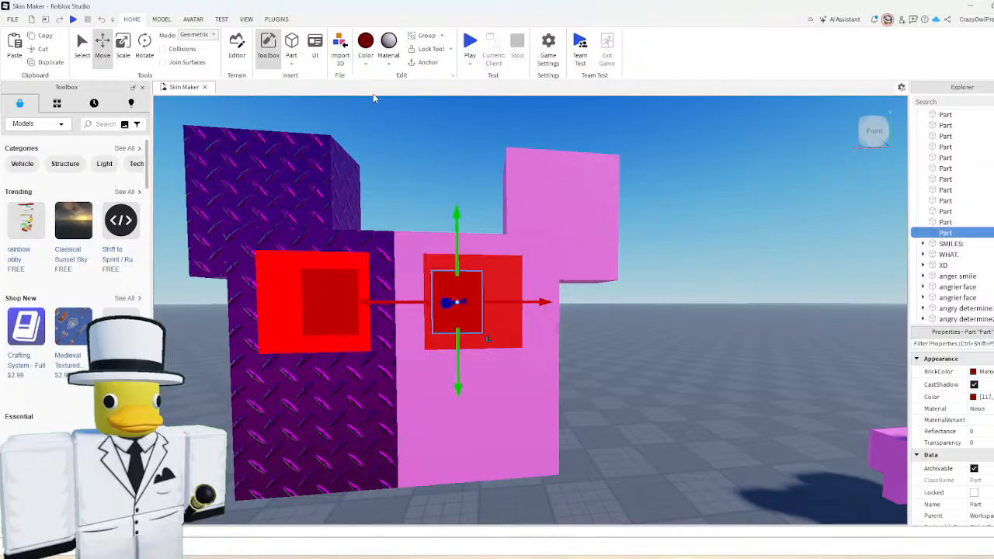
{"action": "left_click", "coordinate": [388, 44]}
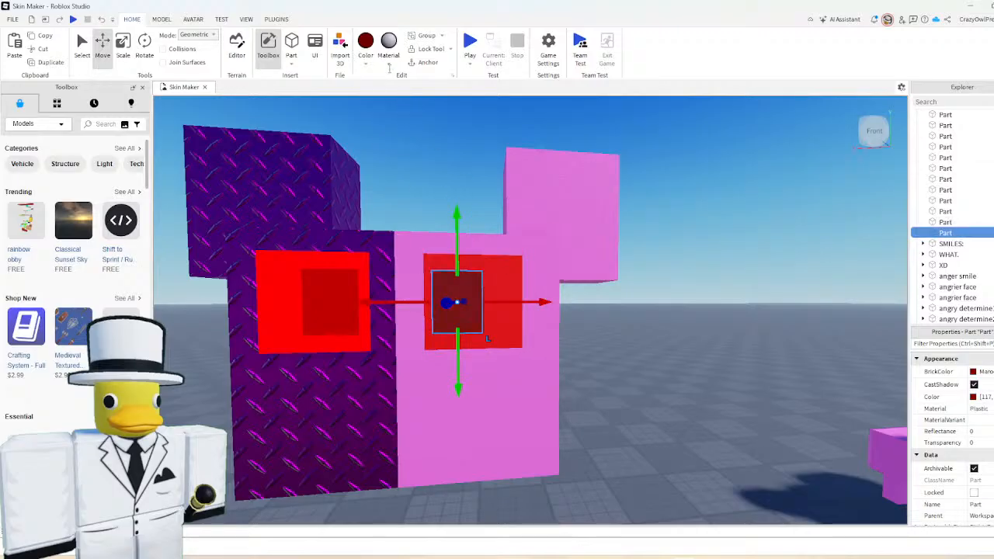
- Colour the eye block on the pink half white and its pupil block black
{"action": "left_click", "coordinate": [509, 261]}
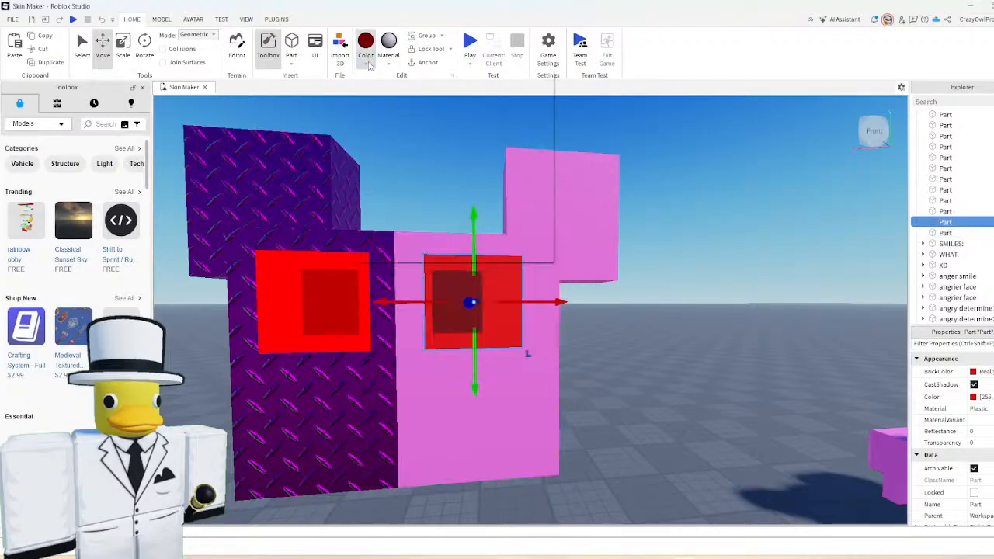
{"action": "left_click", "coordinate": [368, 65]}
{"action": "left_click", "coordinate": [537, 251]}
{"action": "left_click", "coordinate": [457, 303]}
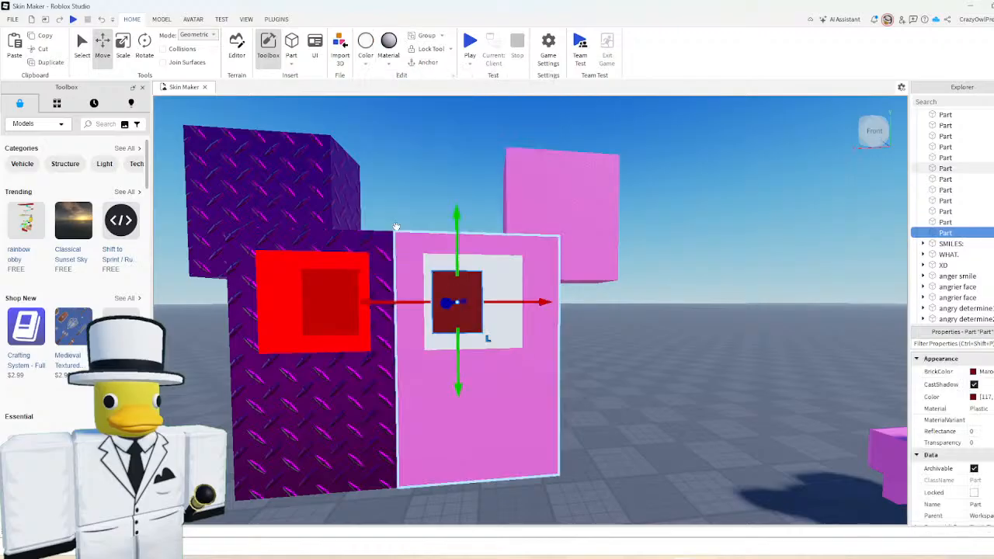
{"action": "left_click", "coordinate": [365, 47]}
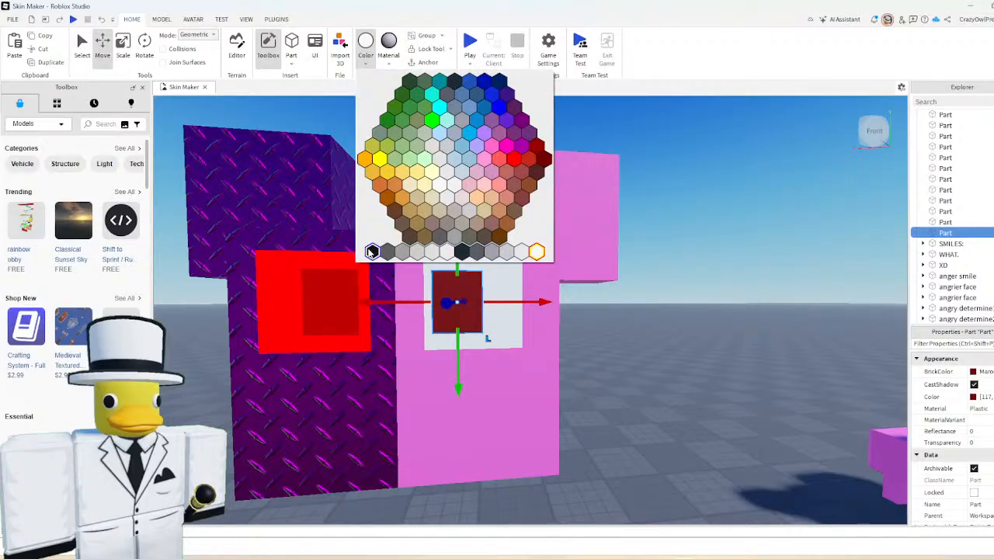
{"action": "left_click", "coordinate": [371, 252]}
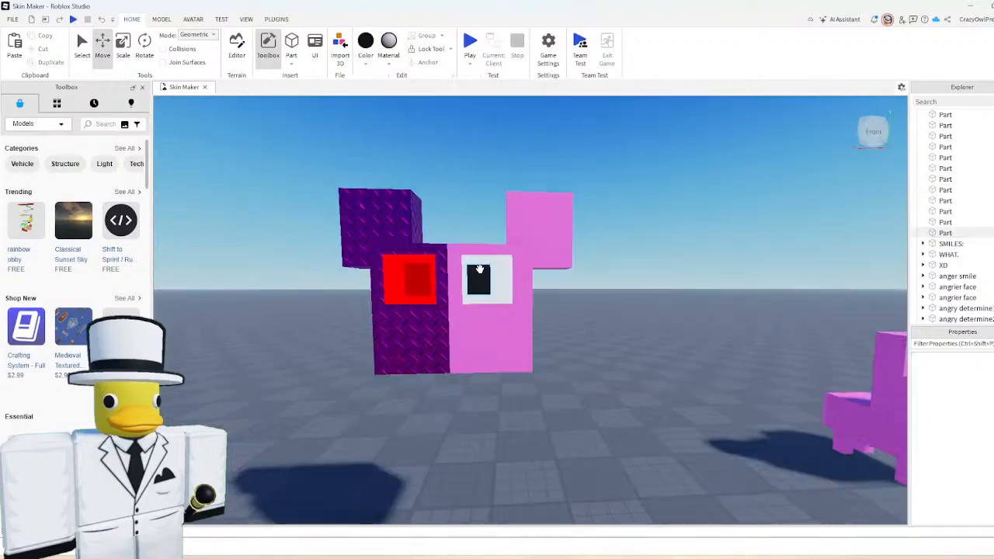
- Fine-tune the height of the black pupil block inside the white eye
{"action": "left_click", "coordinate": [479, 267]}
{"action": "key", "text": "ctrl+3"}
{"action": "left_click_drag", "start_coordinate": [479, 240], "coordinate": [480, 245]}
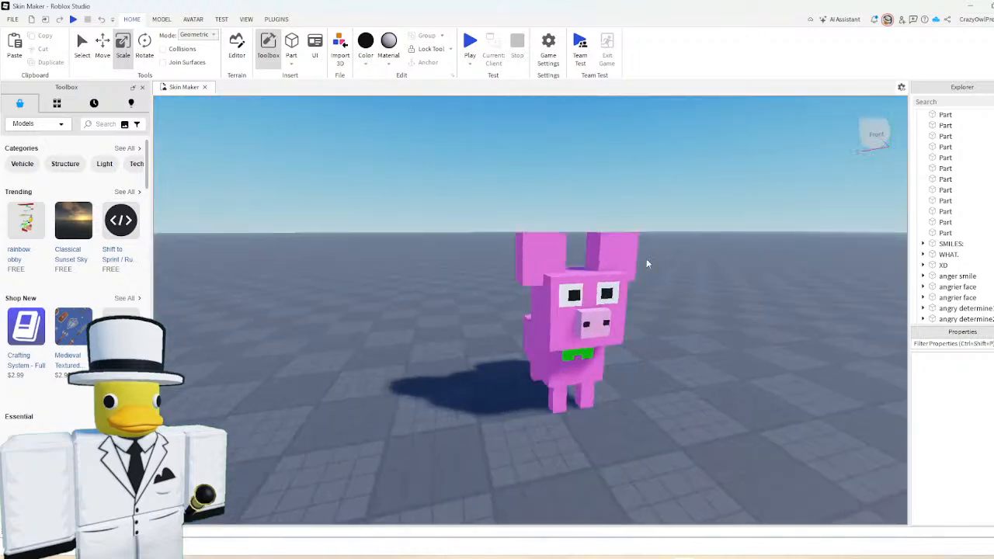
- Examine the snout, bow and legs of the Mr.Pig reference model and compare them with the new head
{"action": "key", "text": "w"}
{"action": "key", "text": "s"}
{"action": "key", "text": "s"}
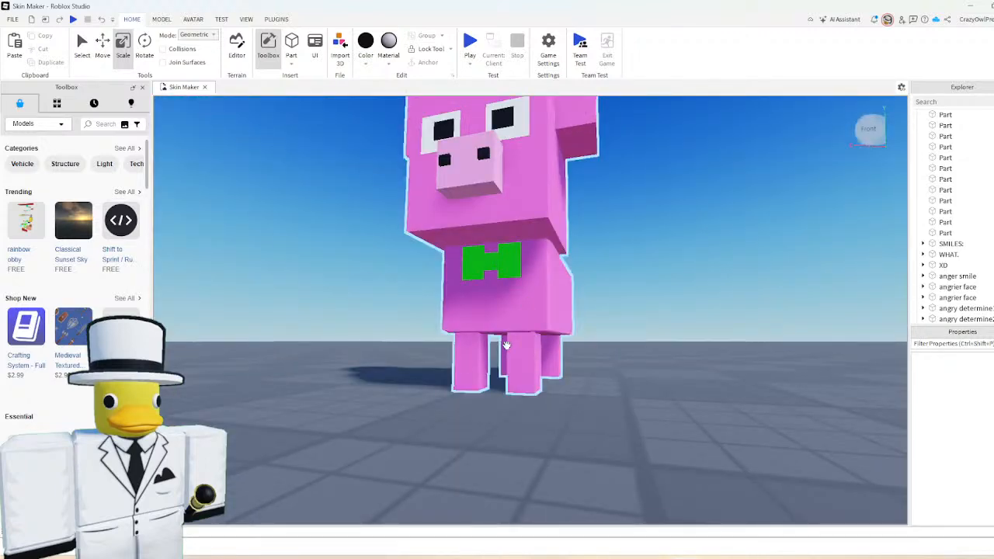
{"action": "left_click_drag", "start_coordinate": [505, 346], "coordinate": [530, 418]}
{"action": "left_click", "coordinate": [614, 360]}
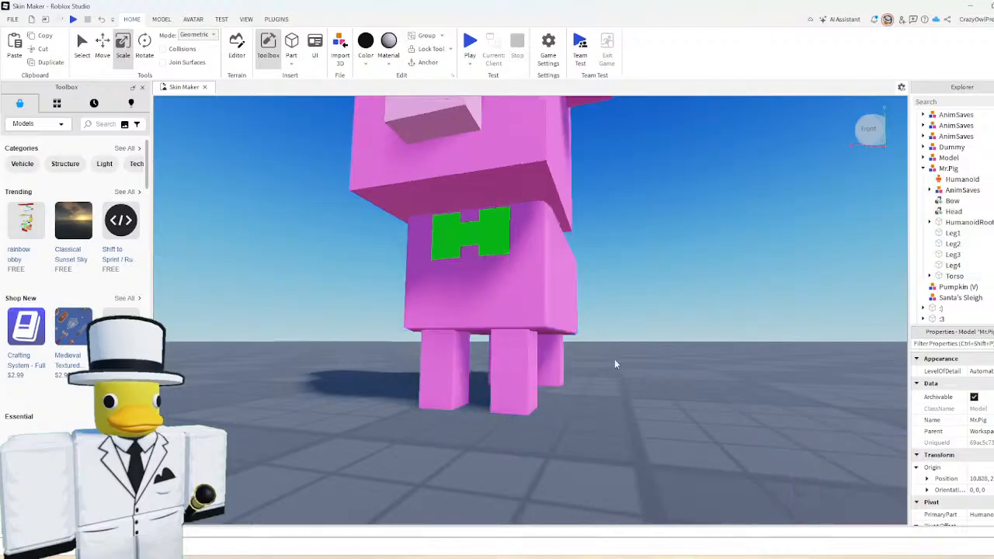
{"action": "right_click_drag", "start_coordinate": [614, 362], "coordinate": [550, 368]}
{"action": "key", "text": "w"}
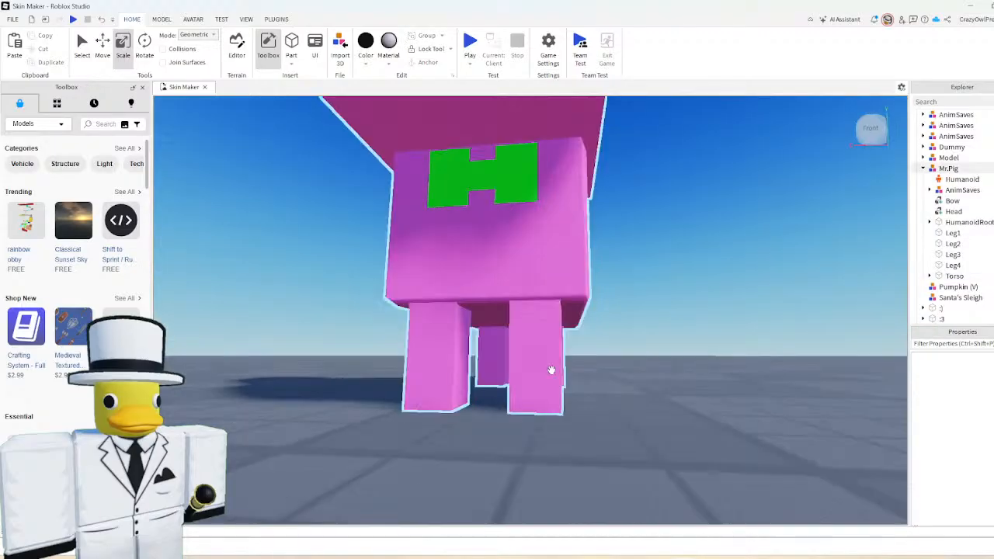
{"action": "key", "text": "a"}
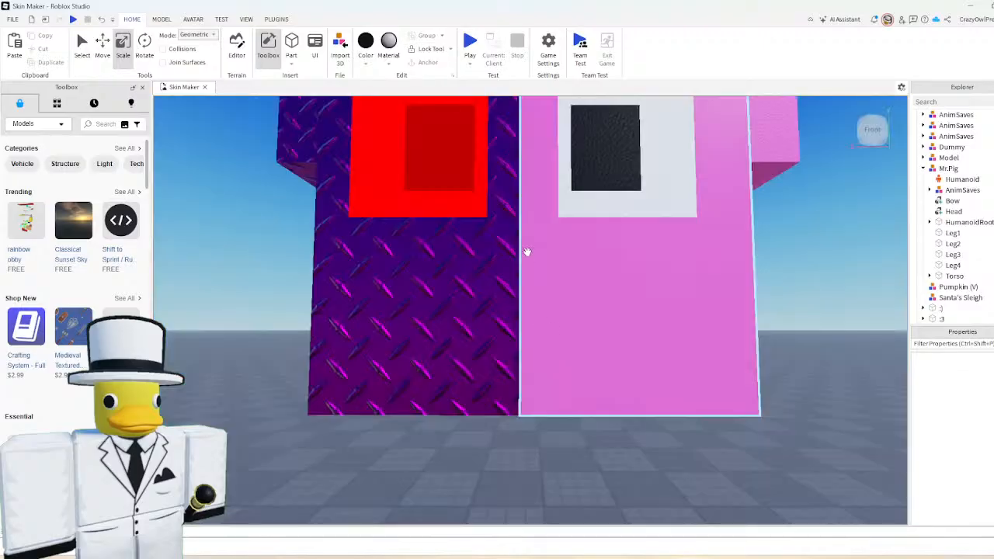
{"action": "scroll", "coordinate": [526, 251], "scroll_direction": "down", "scroll_amount": 3}
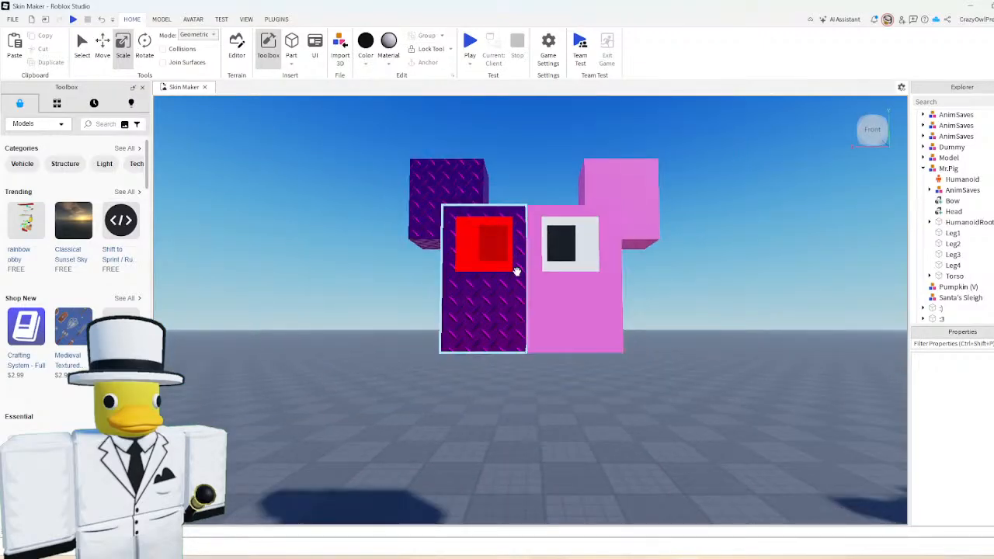
- Duplicate the purple diamond-plate head half and move the copy forward, out of the front of the face
{"action": "left_click", "coordinate": [365, 62]}
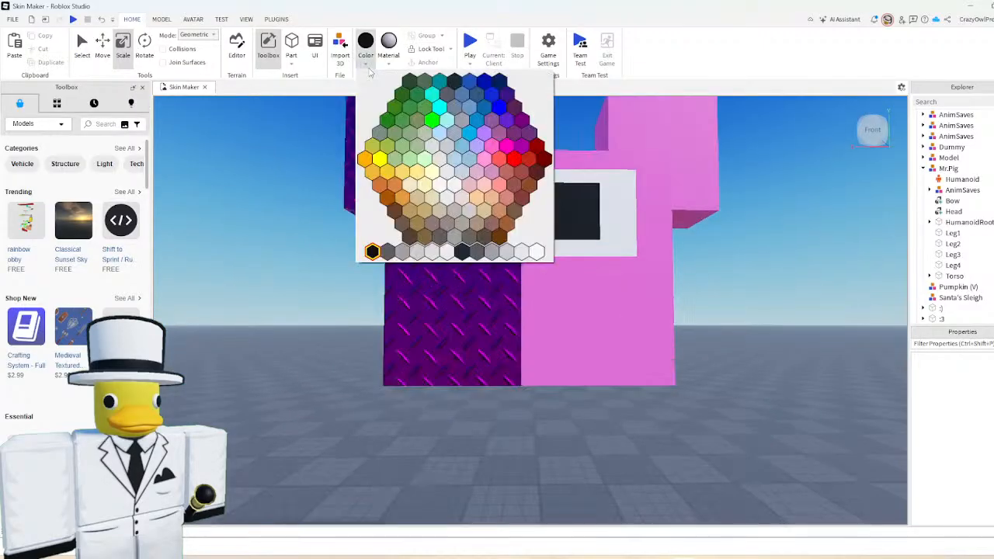
{"action": "left_click", "coordinate": [478, 304]}
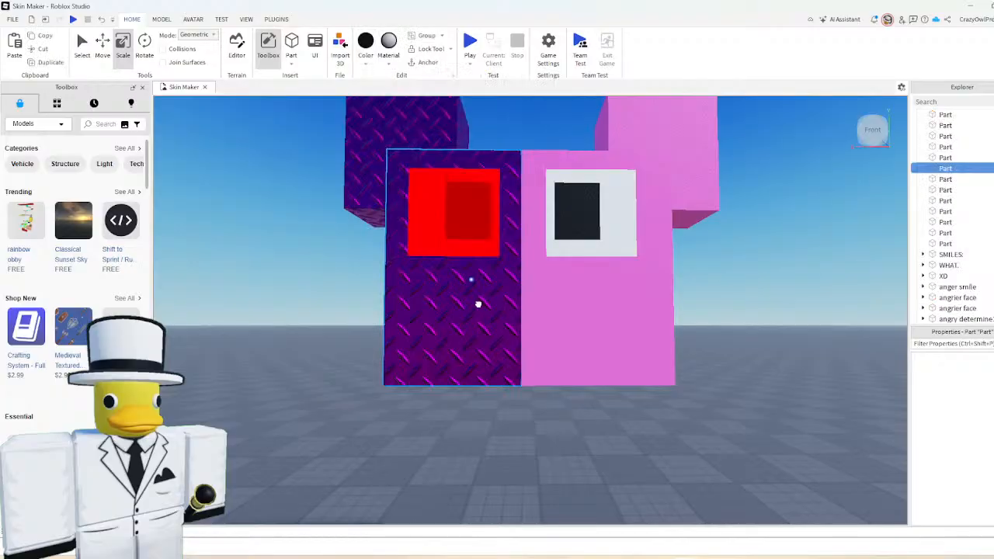
{"action": "key", "text": "ctrl+2"}
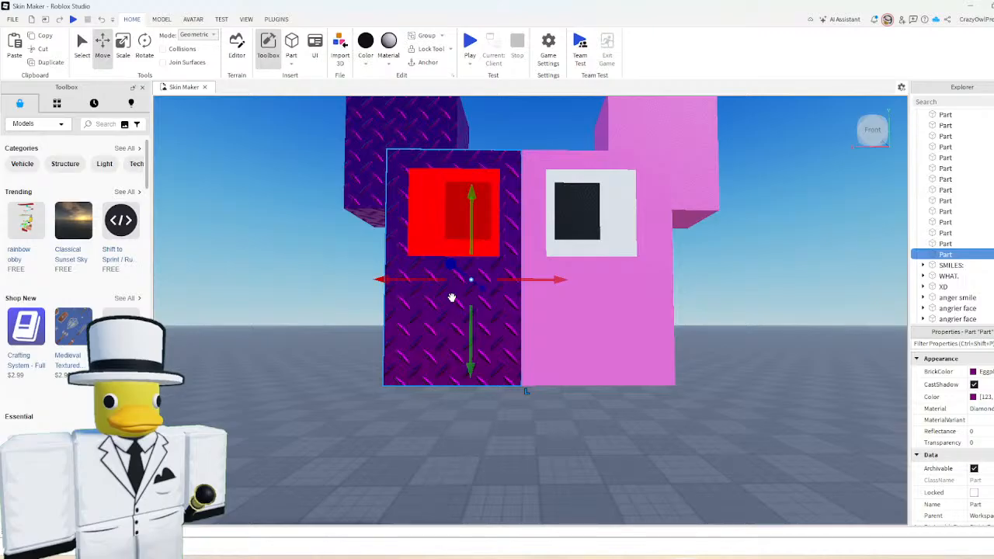
{"action": "scroll", "coordinate": [582, 256], "scroll_direction": "up", "scroll_amount": 2}
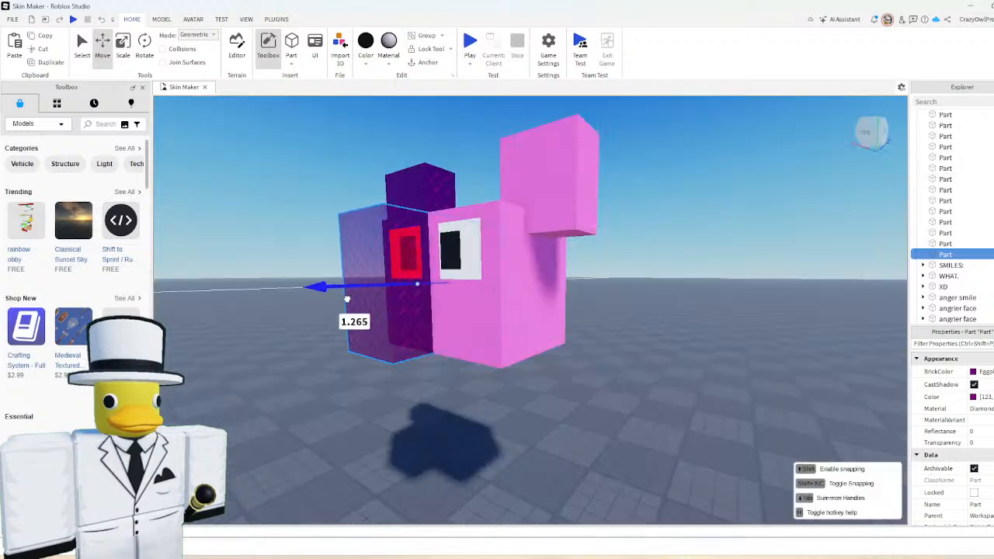
{"action": "left_click_drag", "start_coordinate": [340, 301], "coordinate": [379, 293]}
- Scale the purple copy into a snout block about 0.34 studs deep and 1 stud high, narrowed towards the head's centre
{"action": "key", "text": "ctrl+3"}
{"action": "left_click_drag", "start_coordinate": [489, 279], "coordinate": [418, 276]}
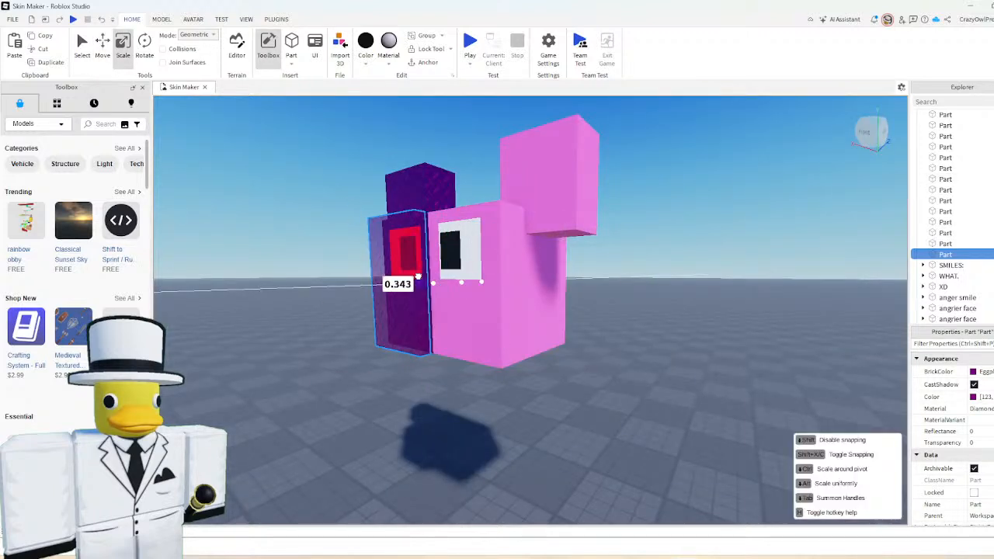
{"action": "left_click_drag", "start_coordinate": [397, 194], "coordinate": [399, 271]}
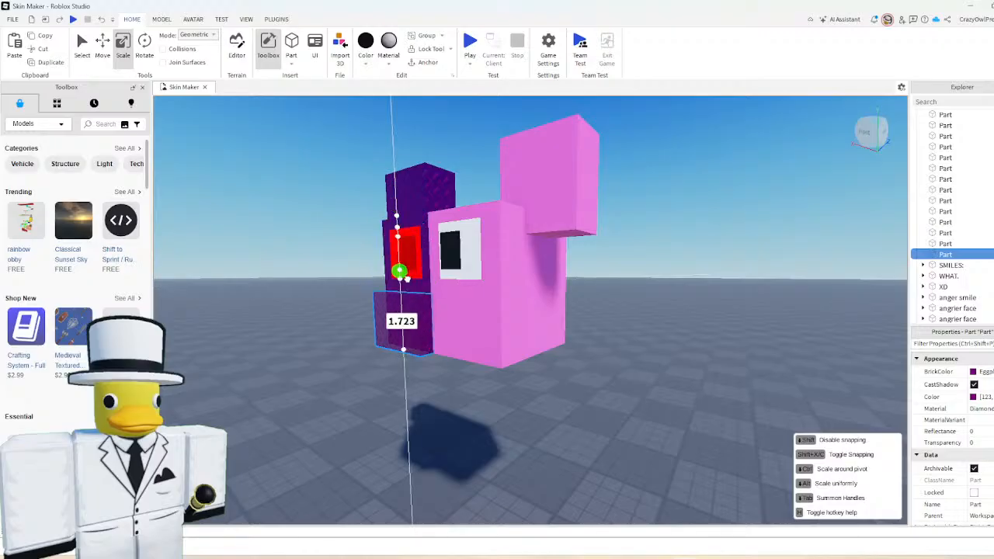
{"action": "scroll", "coordinate": [476, 268], "scroll_direction": "up", "scroll_amount": 3}
{"action": "scroll", "coordinate": [477, 268], "scroll_direction": "up", "scroll_amount": 2}
{"action": "left_click_drag", "start_coordinate": [458, 372], "coordinate": [457, 356]}
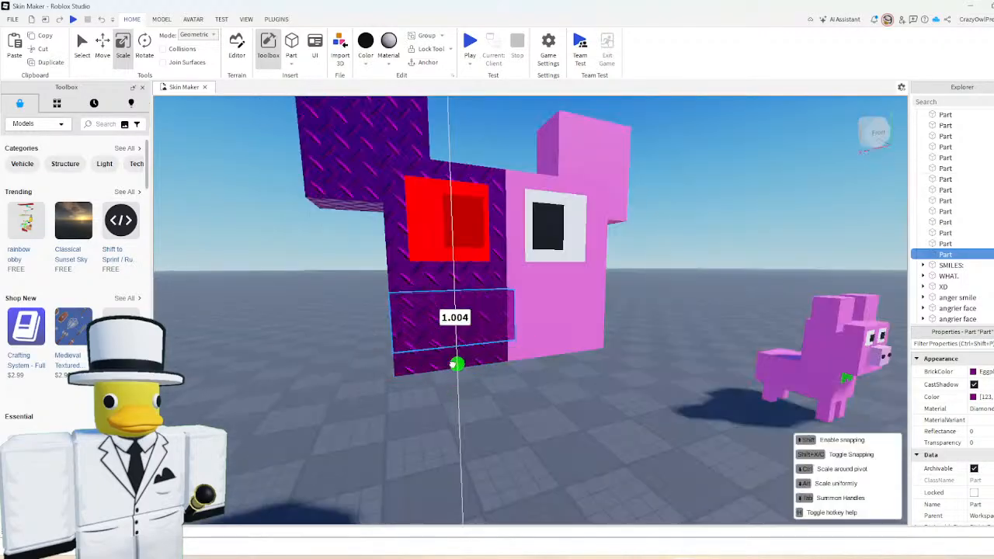
{"action": "left_click_drag", "start_coordinate": [364, 320], "coordinate": [428, 320]}
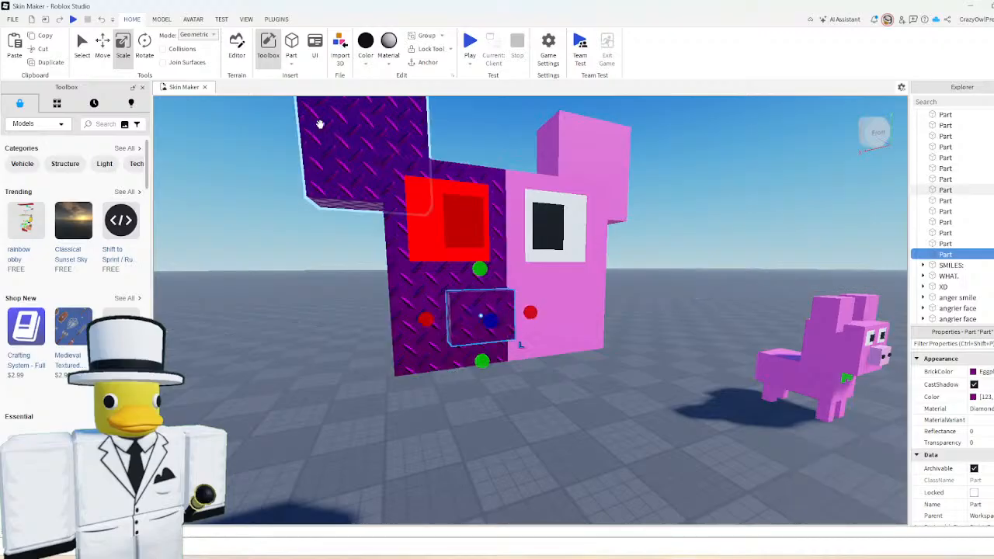
- Recolour the purple snout block magenta and scale its height to about 1.1 studs
{"action": "left_click", "coordinate": [366, 61]}
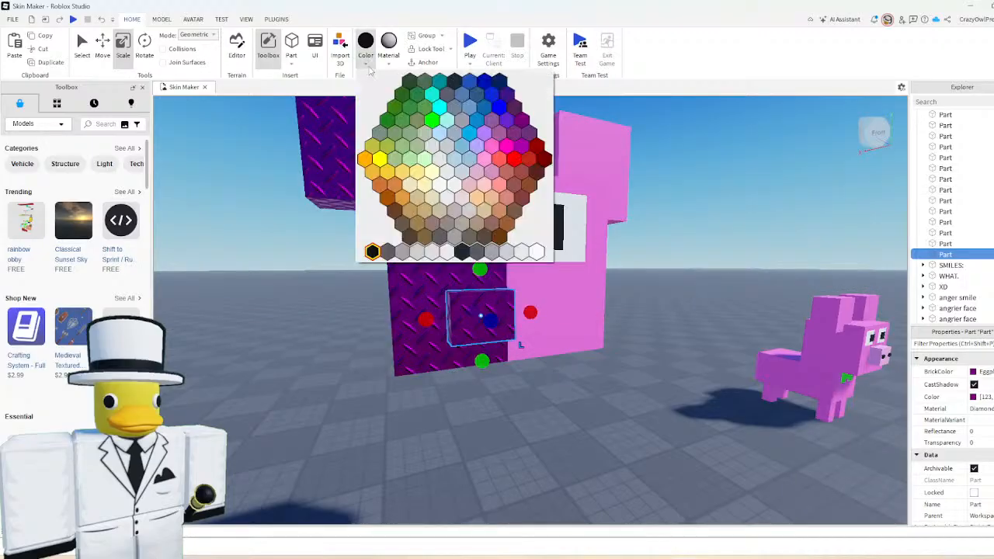
{"action": "left_click", "coordinate": [524, 152]}
{"action": "left_click_drag", "start_coordinate": [458, 354], "coordinate": [458, 368]}
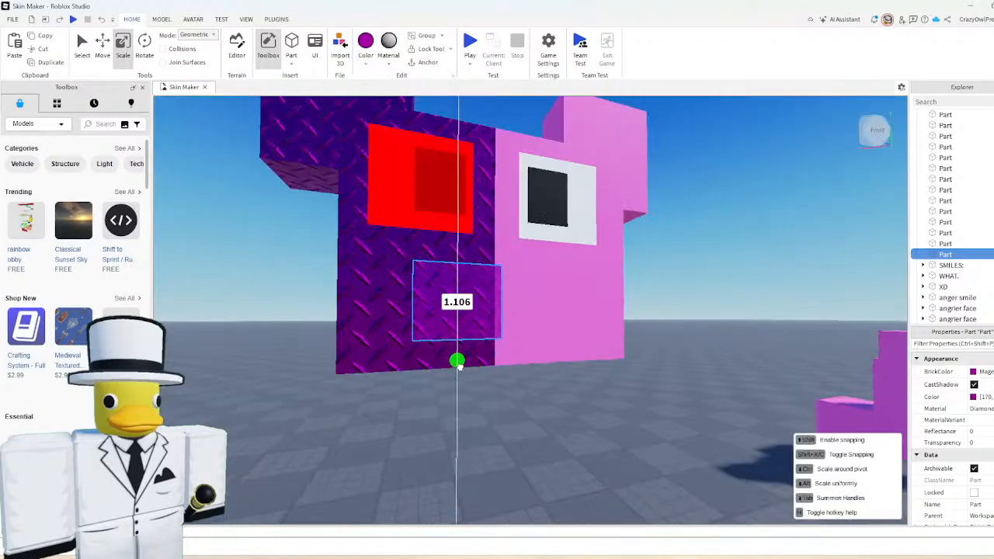
{"action": "scroll", "coordinate": [661, 350], "scroll_direction": "down", "scroll_amount": 3}
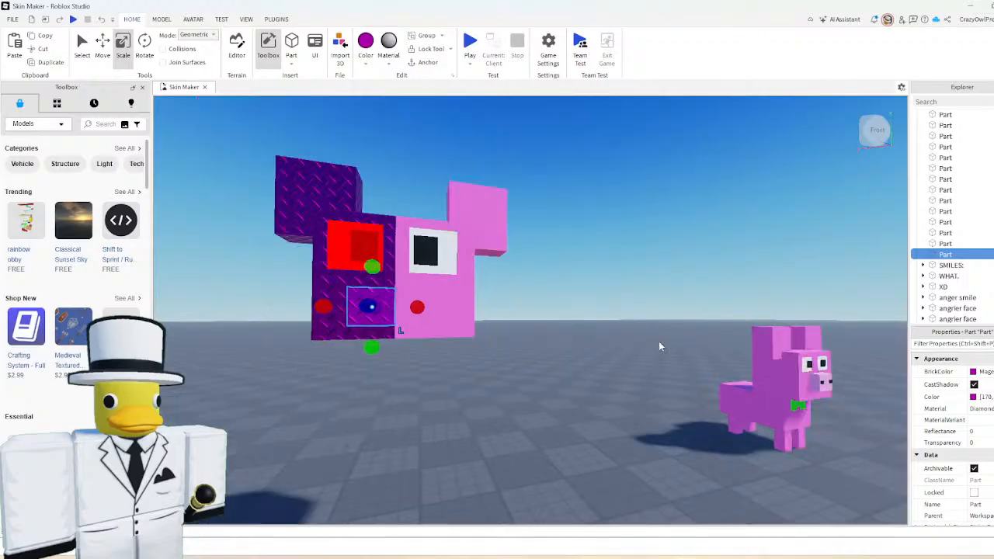
{"action": "scroll", "coordinate": [659, 343], "scroll_direction": "up", "scroll_amount": 4}
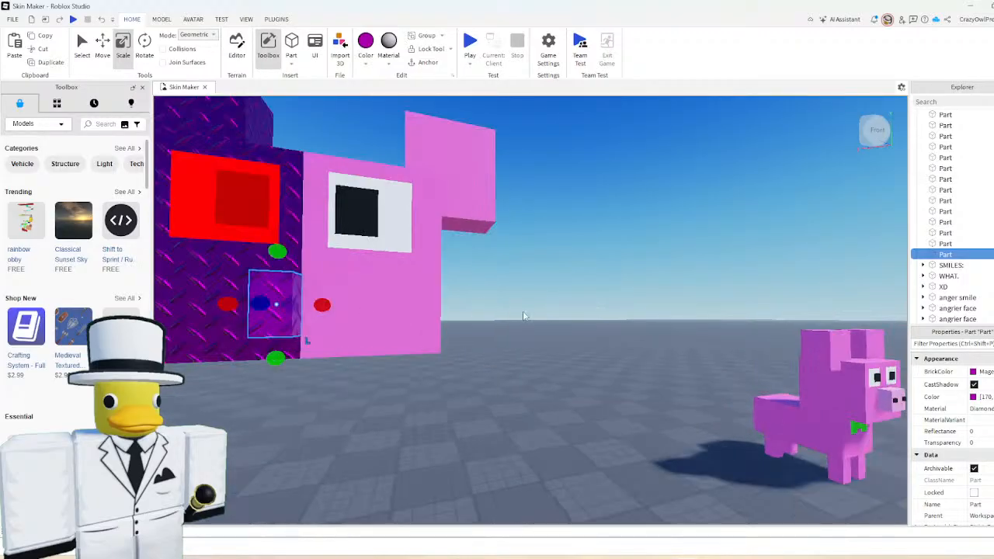
- Duplicate the magenta snout block and move the copy sideways onto the pink half of the face
{"action": "key", "text": "ctrl+2"}
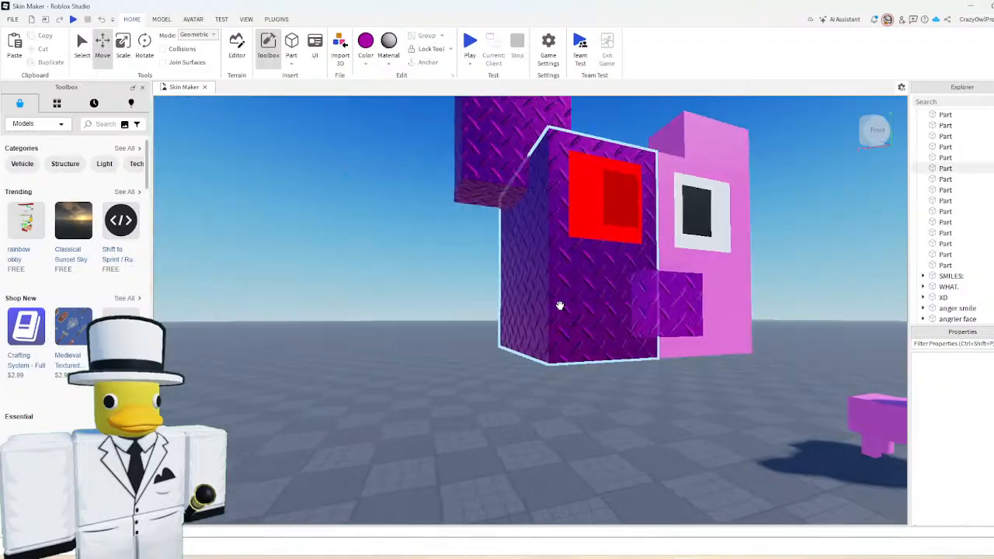
{"action": "scroll", "coordinate": [590, 311], "scroll_direction": "down", "scroll_amount": 2}
{"action": "left_click", "coordinate": [590, 312]}
{"action": "scroll", "coordinate": [590, 311], "scroll_direction": "up", "scroll_amount": 3}
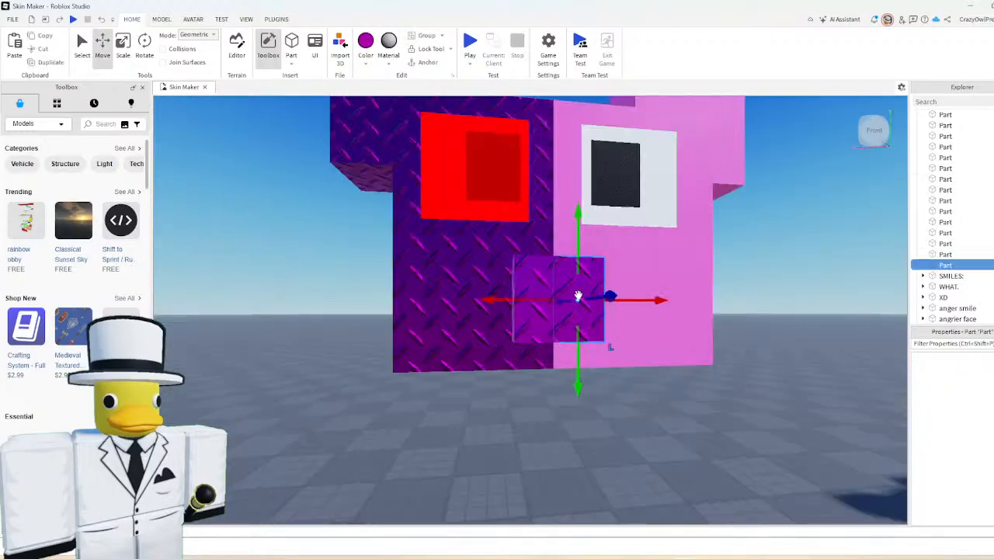
- Recolour the snout copy on the pink half Carnation pink and set its material to Plastic
{"action": "left_click", "coordinate": [365, 64]}
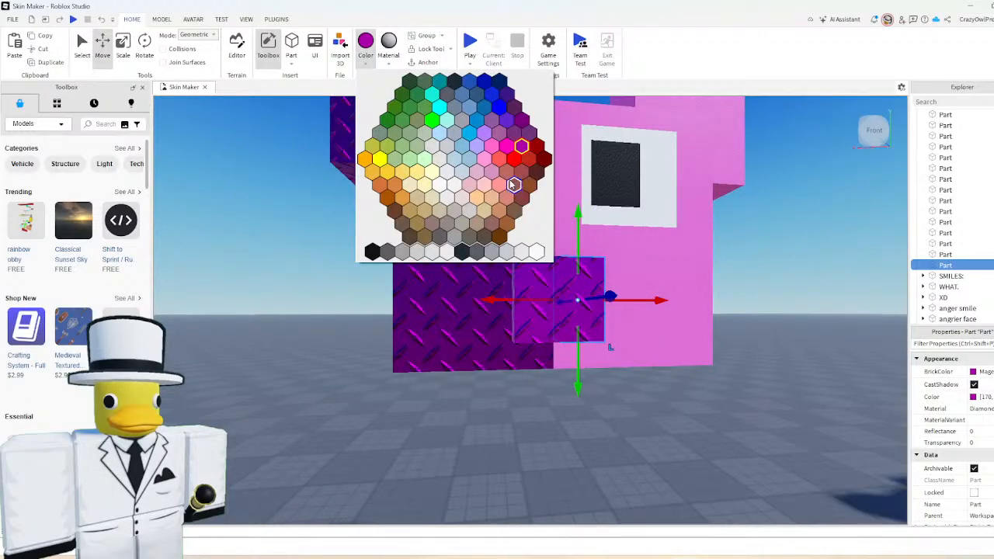
{"action": "left_click", "coordinate": [507, 146]}
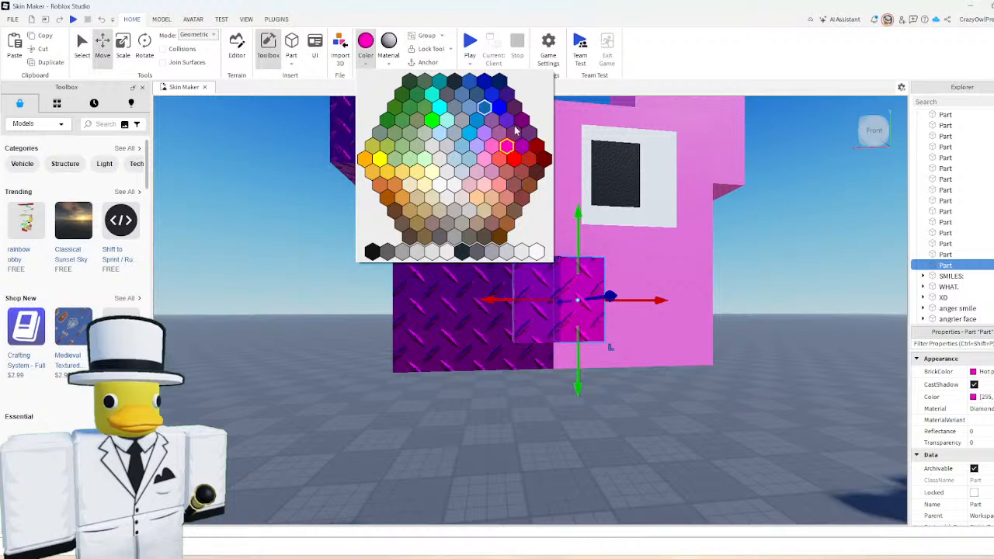
{"action": "left_click", "coordinate": [488, 161]}
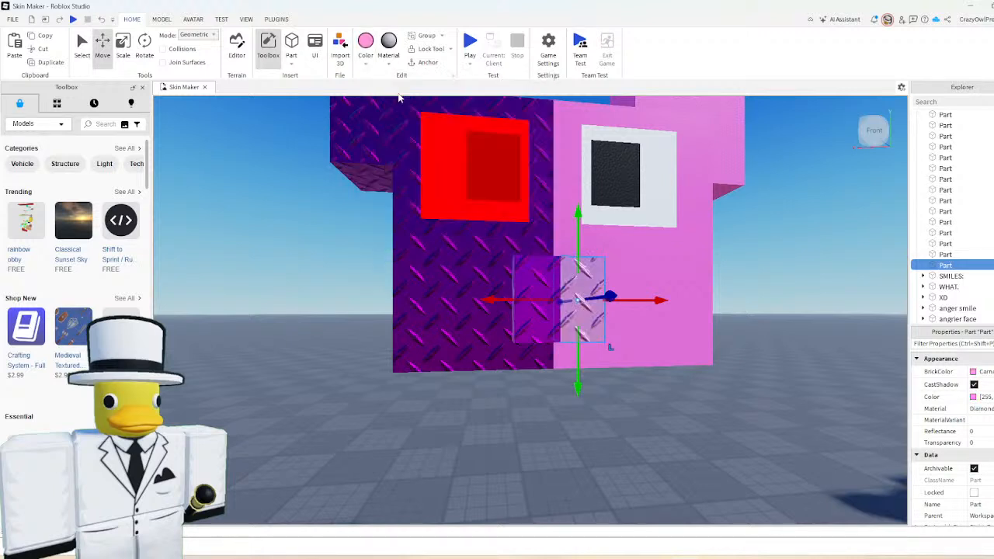
{"action": "left_click", "coordinate": [389, 62]}
{"action": "left_click", "coordinate": [398, 82]}
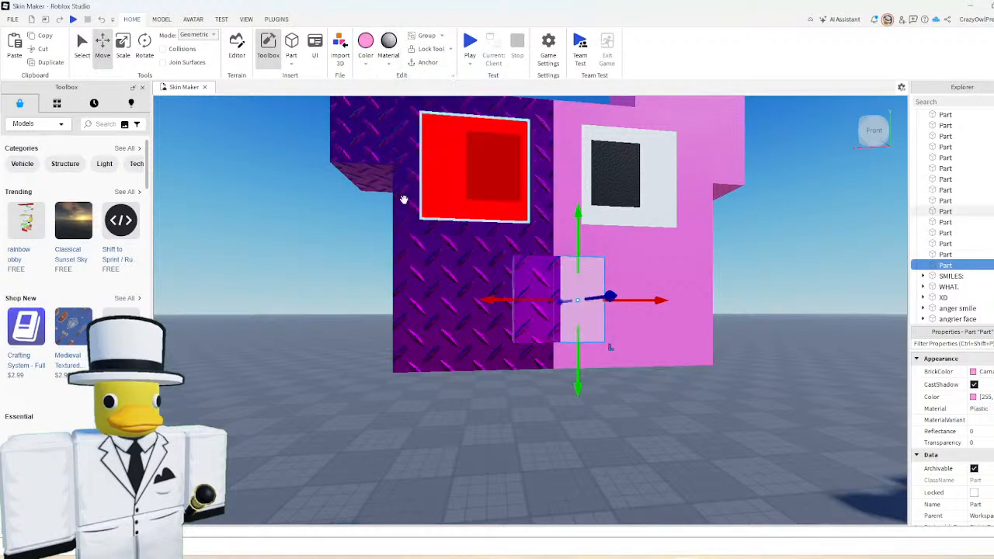
{"action": "left_click", "coordinate": [370, 299]}
{"action": "scroll", "coordinate": [371, 301], "scroll_direction": "down", "scroll_amount": 4}
{"action": "scroll", "coordinate": [392, 323], "scroll_direction": "down", "scroll_amount": 2}
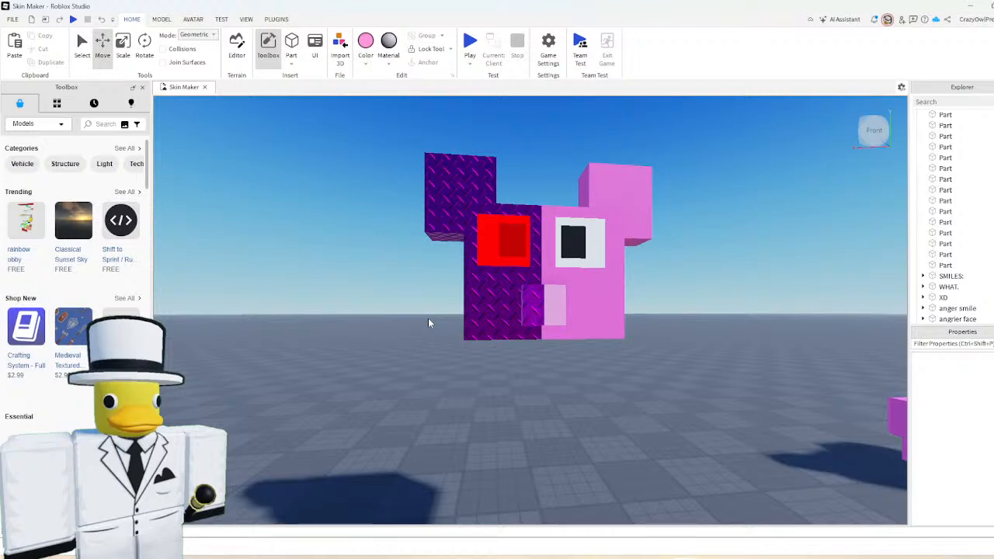
{"action": "key", "text": "w"}
{"action": "right_click_drag", "start_coordinate": [428, 320], "coordinate": [550, 295]}
{"action": "key", "text": "d"}
{"action": "key", "text": "a"}
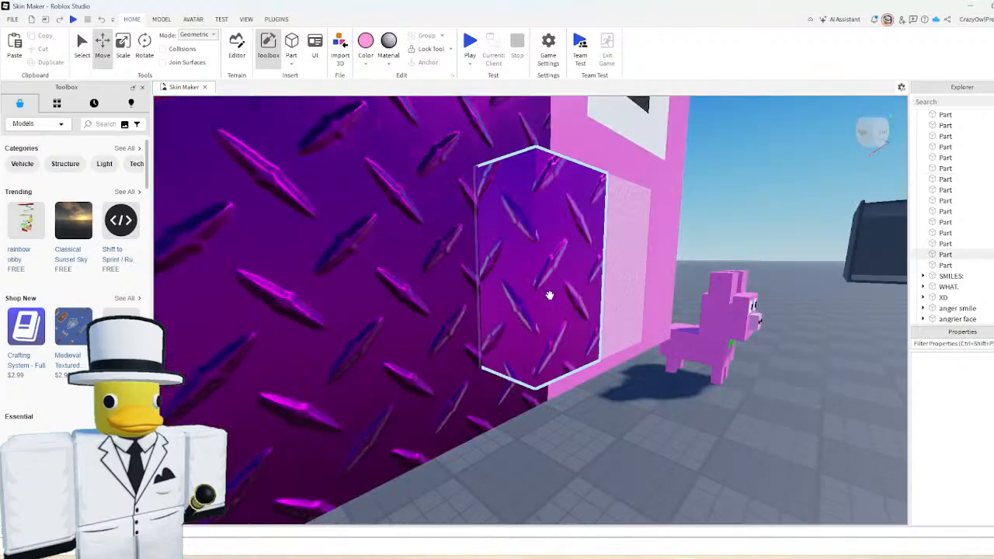
{"action": "left_click", "coordinate": [549, 295]}
{"action": "key", "text": "f"}
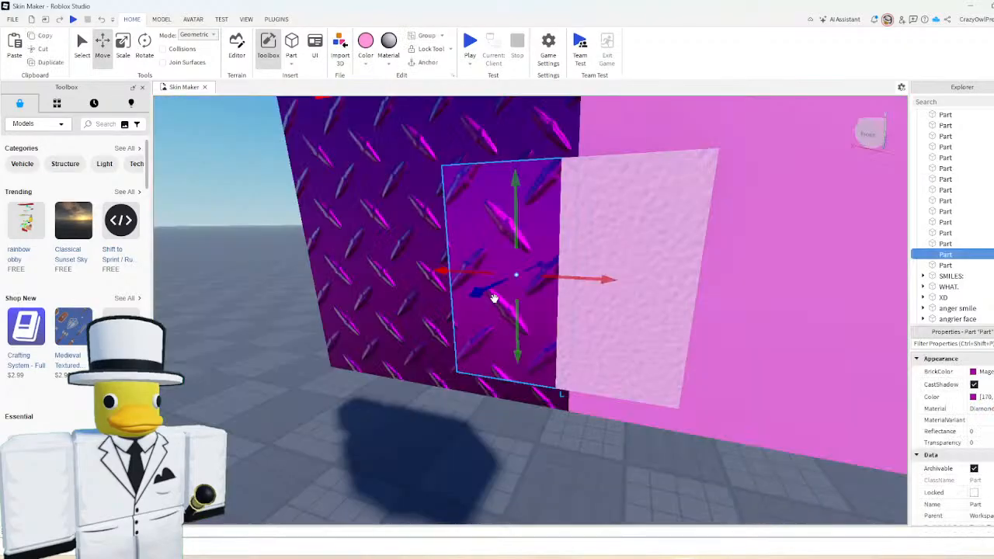
{"action": "left_click_drag", "start_coordinate": [491, 294], "coordinate": [483, 298]}
{"action": "key", "text": "ctrl+3"}
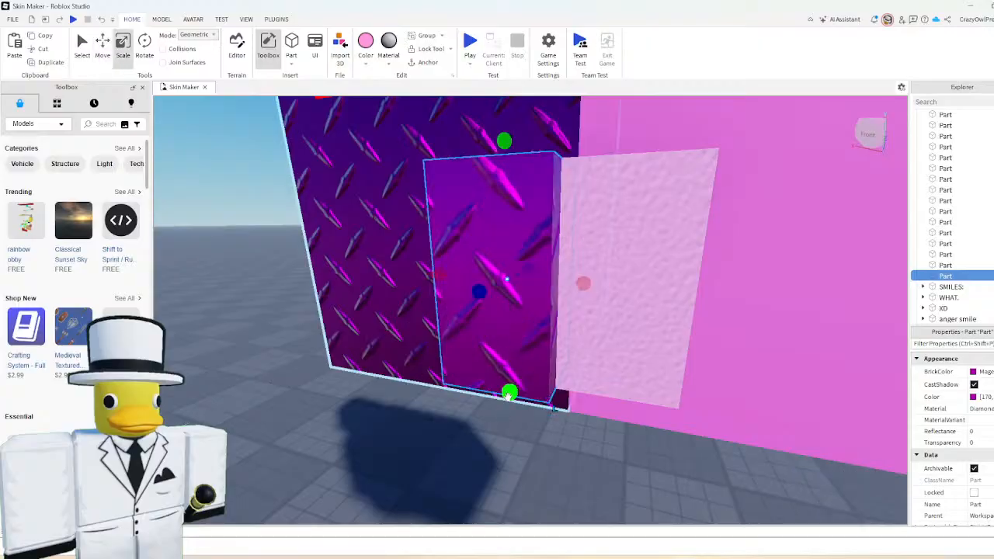
{"action": "left_click_drag", "start_coordinate": [507, 392], "coordinate": [520, 184]}
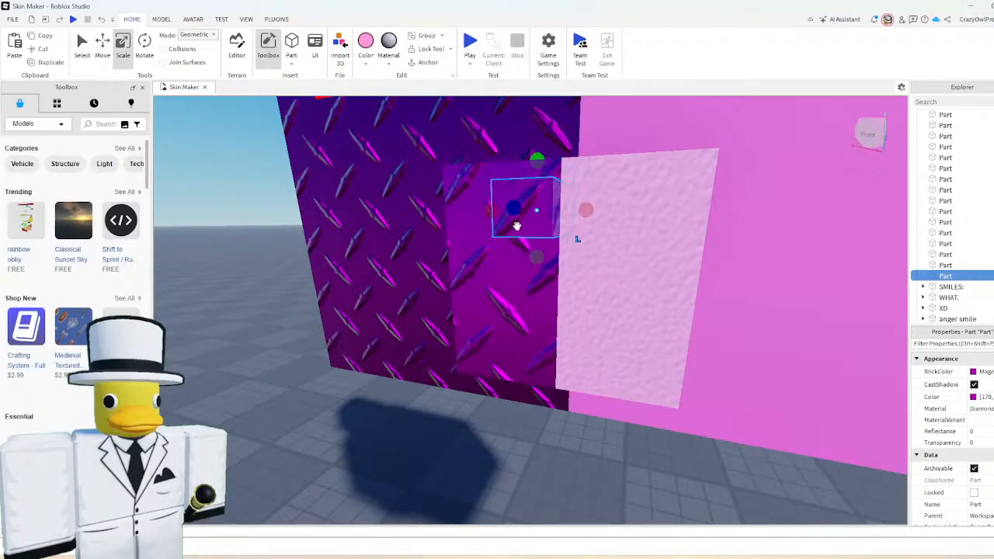
{"action": "key", "text": "Delete"}
{"action": "left_click", "coordinate": [528, 227]}
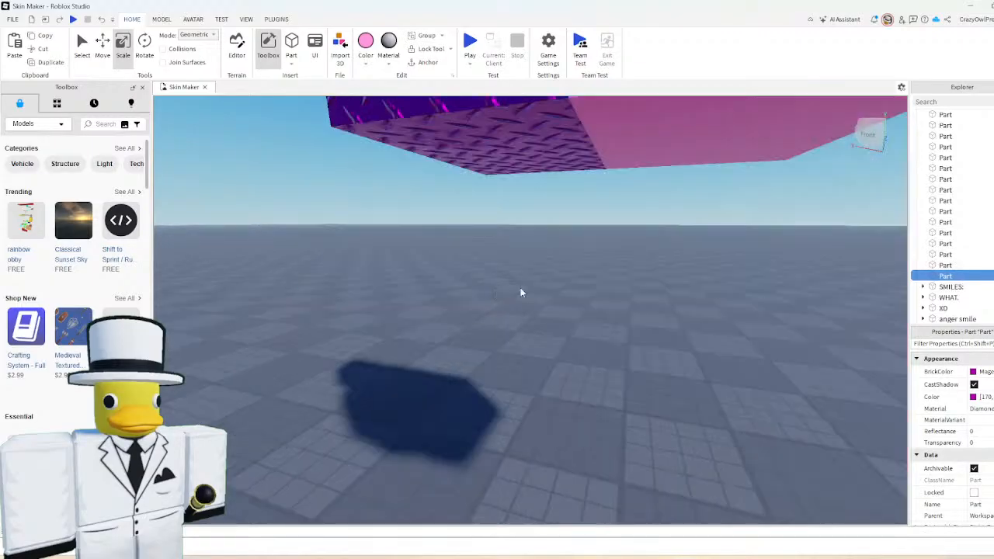
- Duplicate the magenta snout half, move the copy slightly forward and scale it down in height and width into a nostril block
{"action": "scroll", "coordinate": [556, 282], "scroll_direction": "down", "scroll_amount": 4}
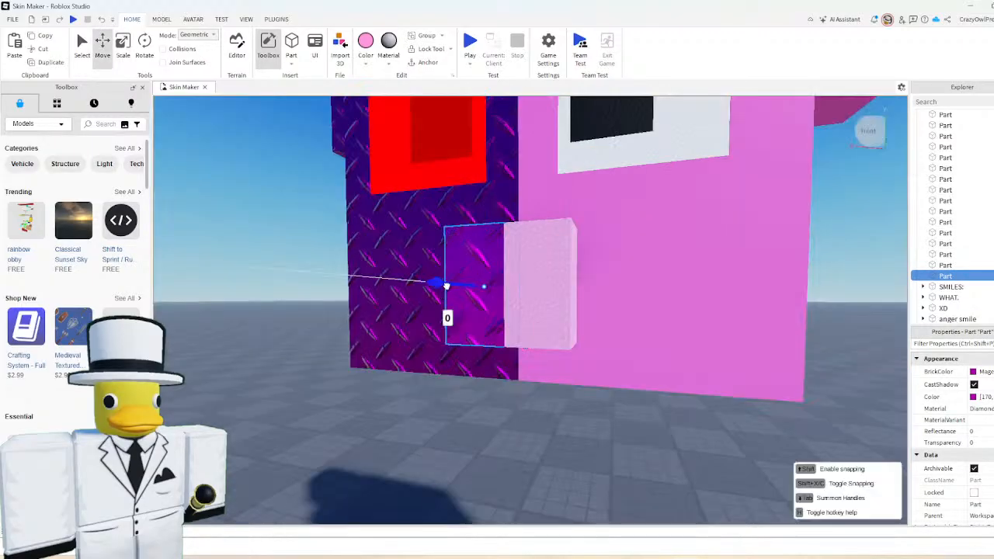
{"action": "left_click_drag", "start_coordinate": [443, 284], "coordinate": [435, 289]}
{"action": "left_click_drag", "start_coordinate": [482, 271], "coordinate": [472, 252]}
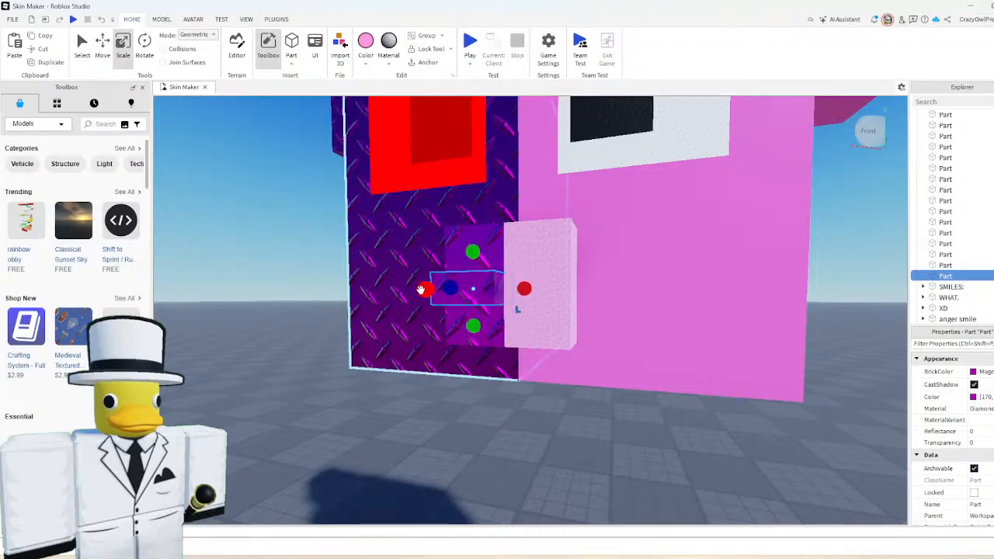
{"action": "left_click_drag", "start_coordinate": [420, 289], "coordinate": [505, 289]}
- Try colouring the nostril on the magenta snout half Really black
{"action": "left_click", "coordinate": [366, 43]}
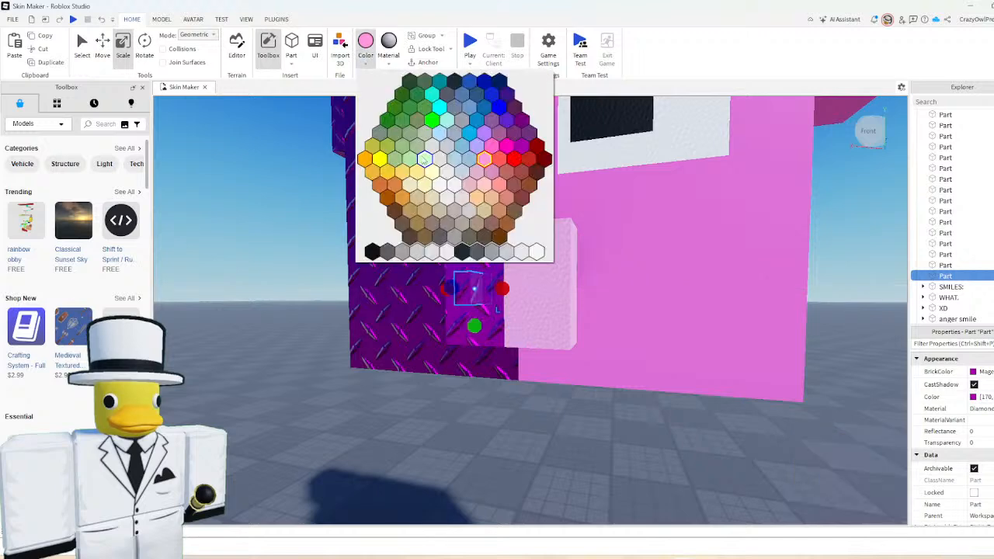
{"action": "left_click", "coordinate": [370, 249]}
{"action": "scroll", "coordinate": [579, 284], "scroll_direction": "down", "scroll_amount": 3}
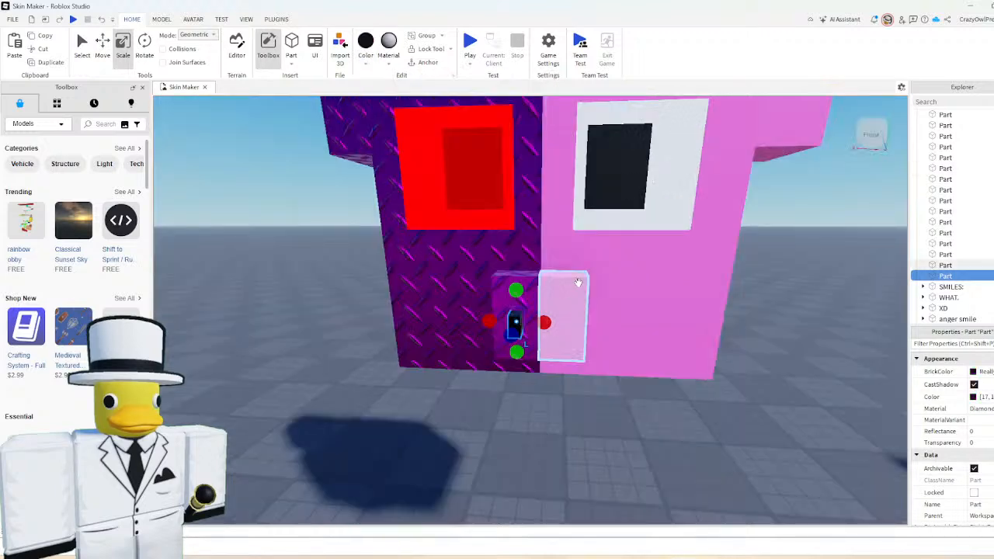
- Widen the nostril block on the magenta snout half slightly and recolour it Dark indigo
{"action": "right_click_drag", "start_coordinate": [579, 285], "coordinate": [571, 288]}
{"action": "scroll", "coordinate": [571, 288], "scroll_direction": "up", "scroll_amount": 3}
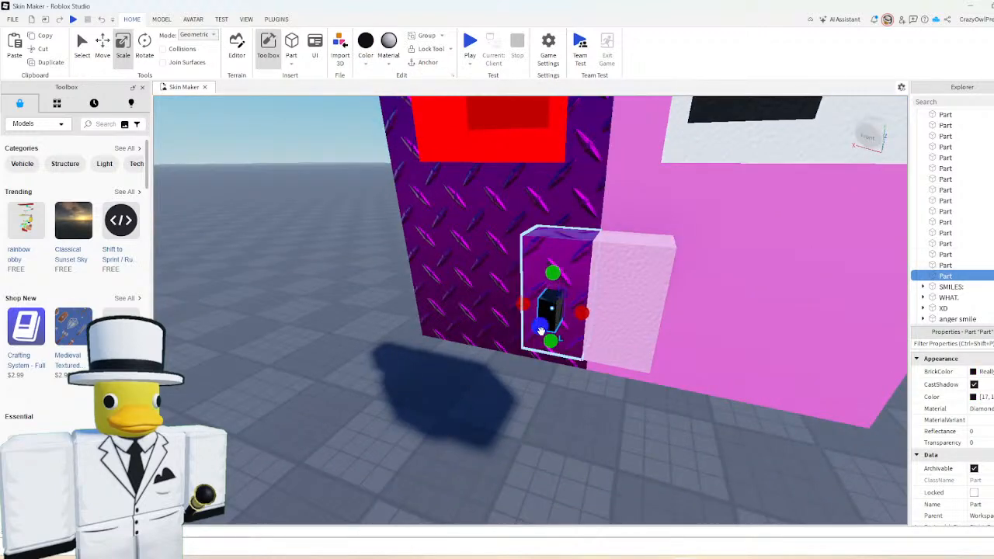
{"action": "left_click_drag", "start_coordinate": [569, 293], "coordinate": [523, 303]}
{"action": "left_click", "coordinate": [366, 59]}
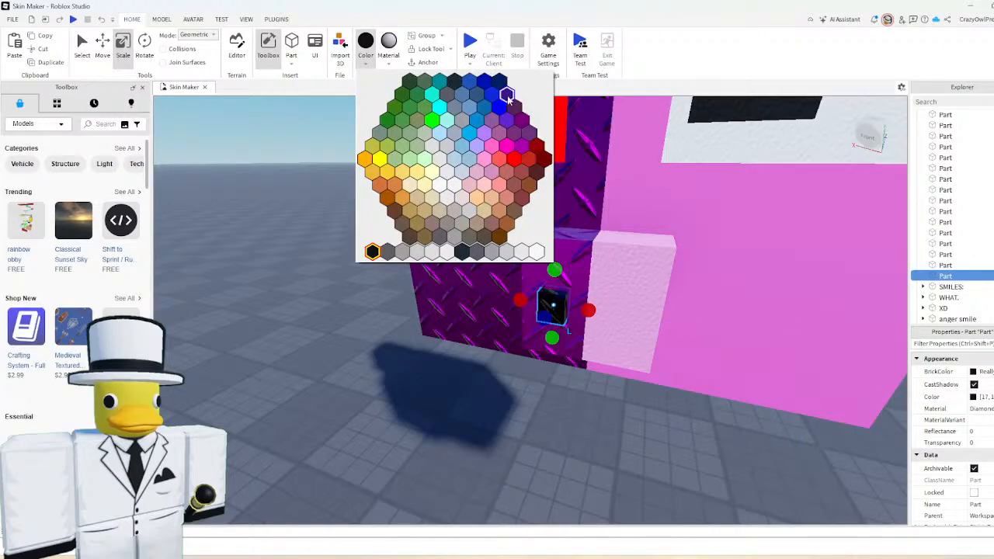
{"action": "left_click", "coordinate": [506, 96]}
{"action": "right_click_drag", "start_coordinate": [490, 328], "coordinate": [490, 328]}
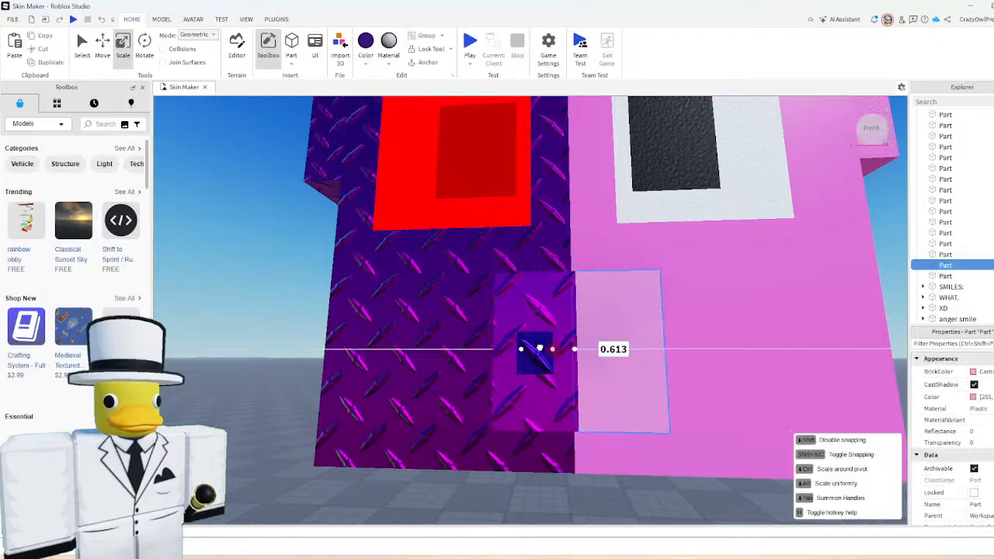
- Duplicate the indigo nostril and move the copy about 0.55 studs sideways onto the pink snout half
{"action": "left_click", "coordinate": [534, 351]}
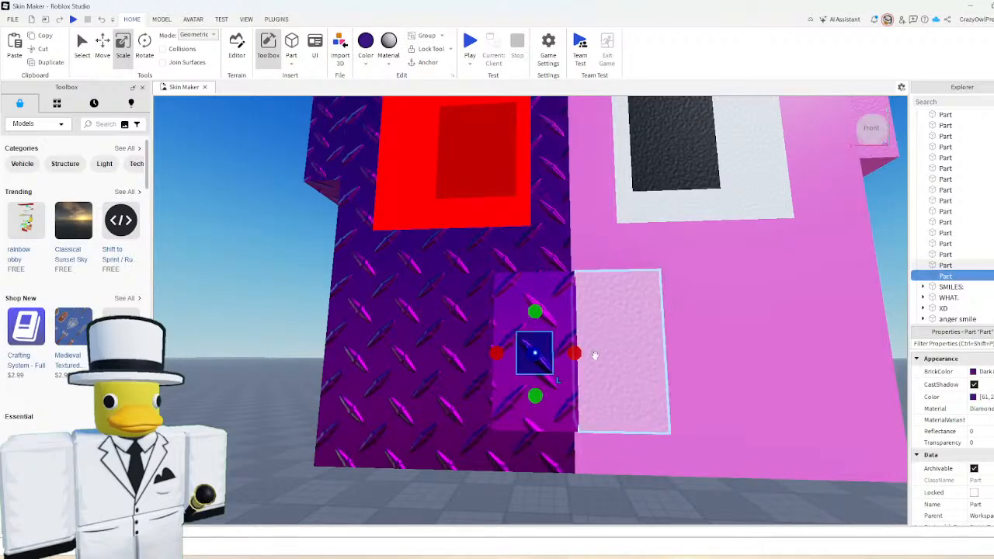
{"action": "key", "text": "ctrl+d"}
{"action": "key", "text": "ctrl+2"}
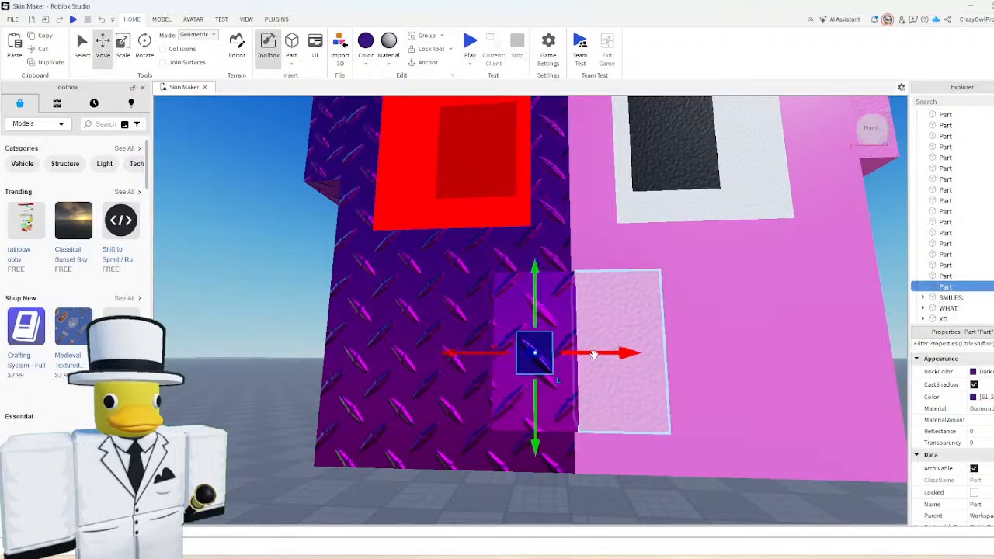
{"action": "left_click_drag", "start_coordinate": [607, 353], "coordinate": [678, 354]}
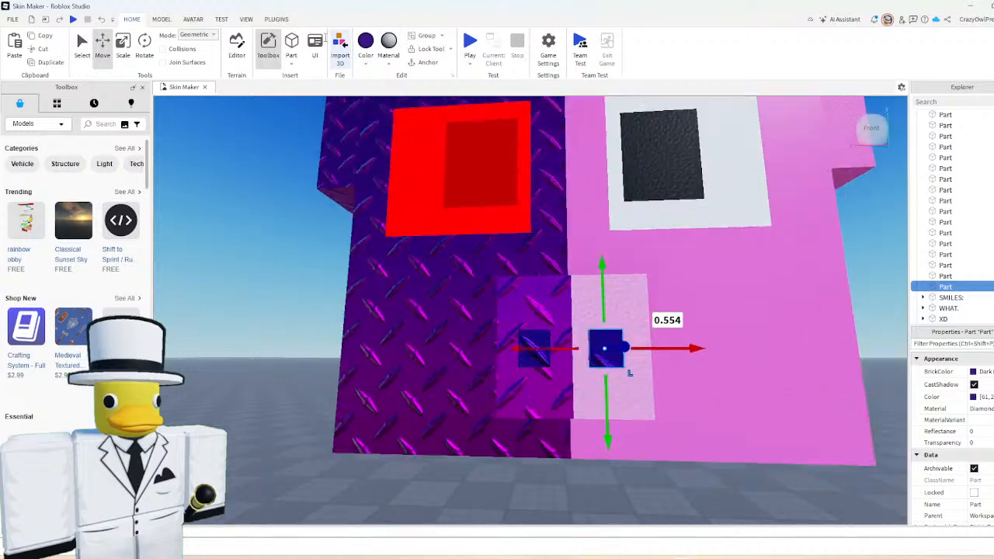
- Recolour the nostril on the pink snout half Really black and set its material to Plastic
{"action": "left_click", "coordinate": [366, 65]}
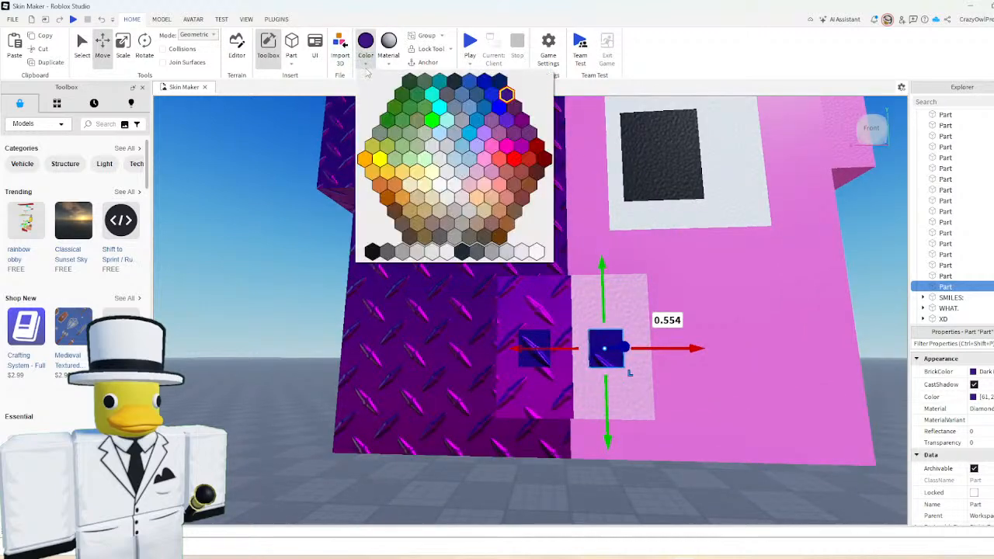
{"action": "left_click", "coordinate": [372, 252]}
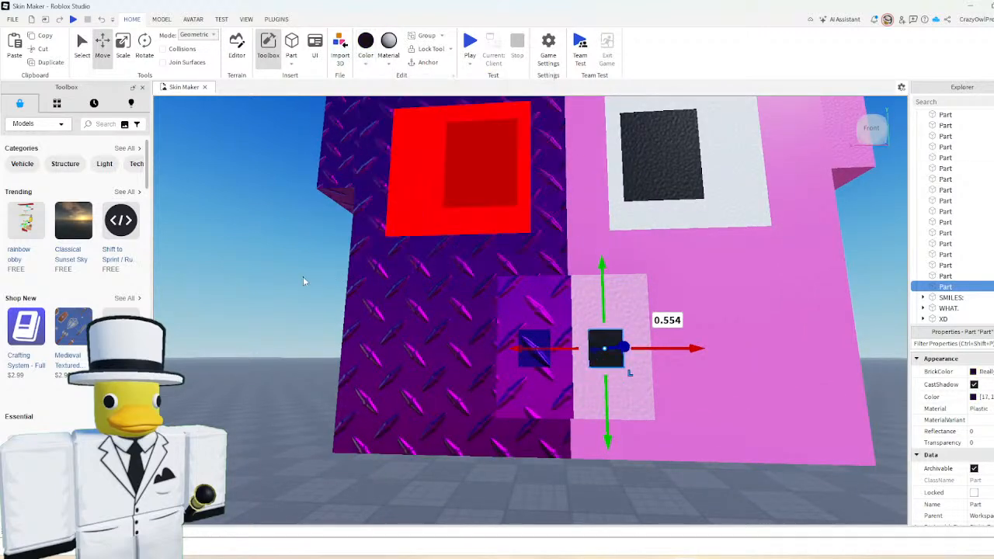
{"action": "left_click", "coordinate": [307, 276]}
{"action": "scroll", "coordinate": [327, 272], "scroll_direction": "down", "scroll_amount": 5}
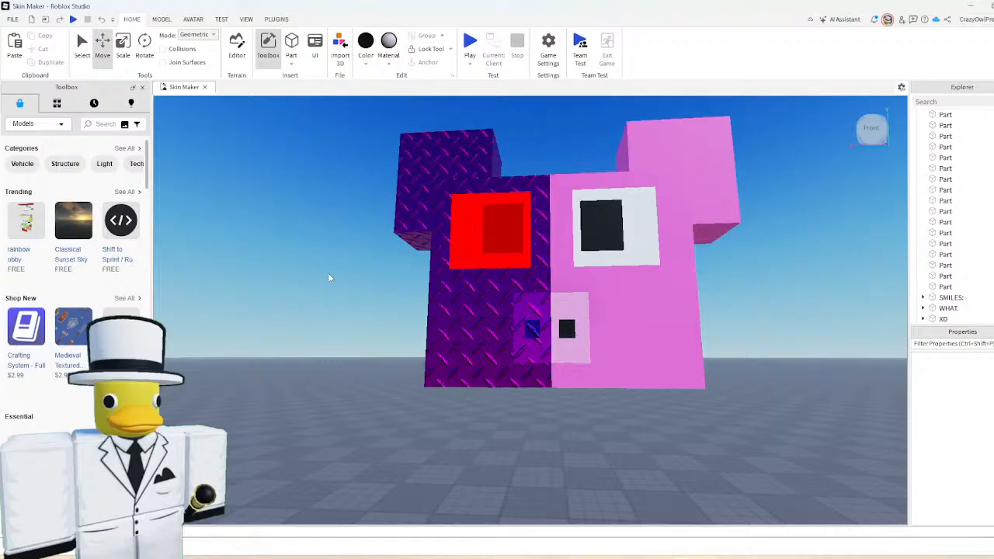
{"action": "scroll", "coordinate": [328, 277], "scroll_direction": "down", "scroll_amount": 5}
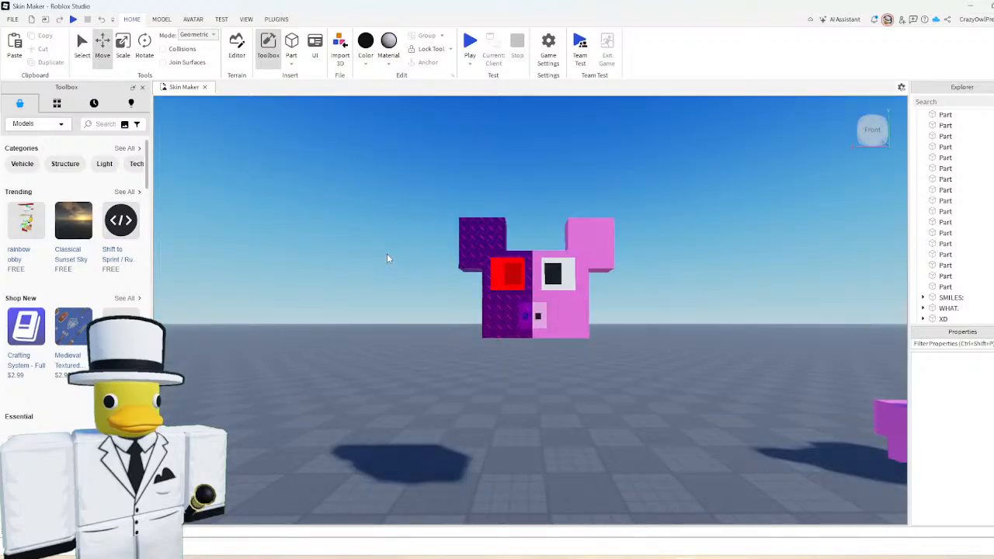
- Nudge the pink ear slightly sideways towards the centre of the head
{"action": "scroll", "coordinate": [542, 265], "scroll_direction": "up", "scroll_amount": 5}
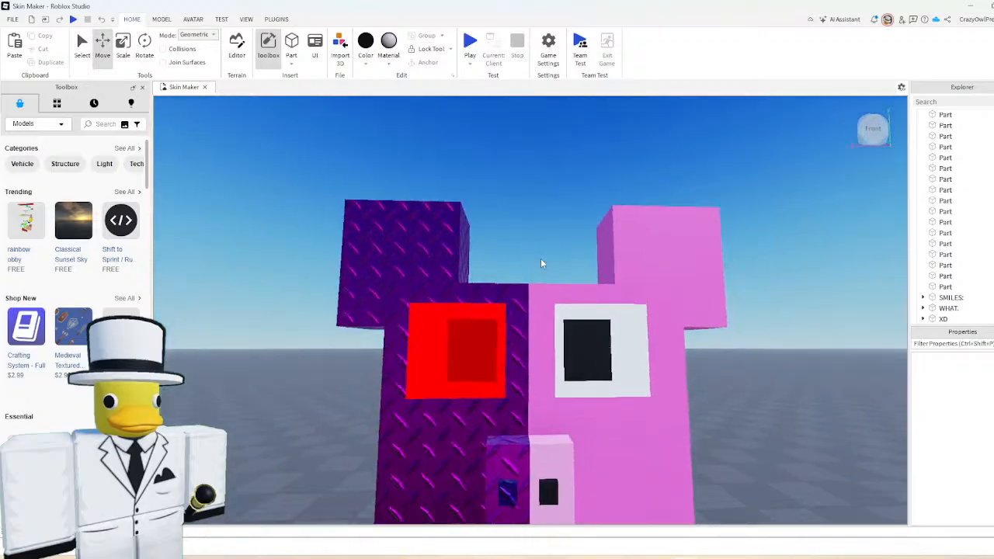
{"action": "left_click_drag", "start_coordinate": [557, 390], "coordinate": [552, 389]}
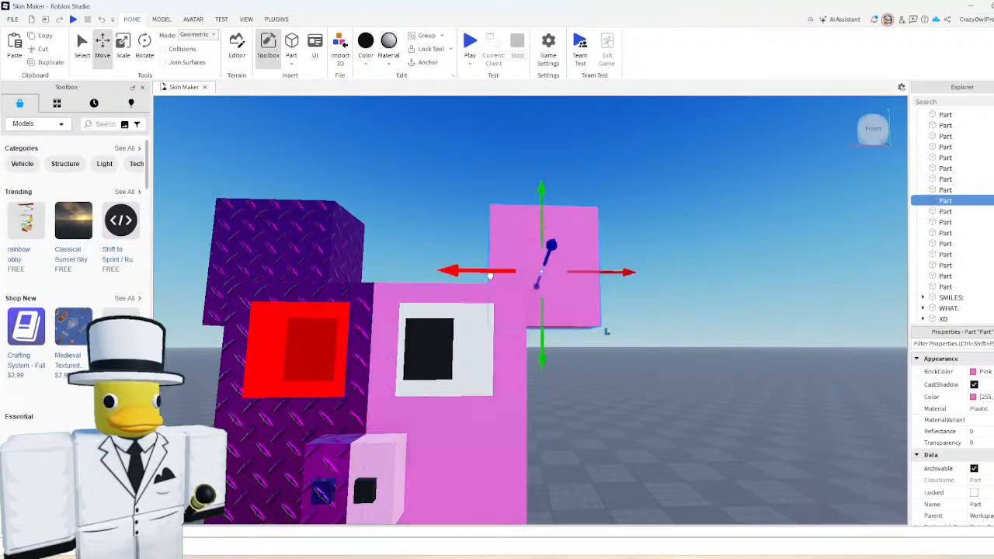
{"action": "left_click_drag", "start_coordinate": [490, 276], "coordinate": [490, 276]}
{"action": "left_click_drag", "start_coordinate": [490, 275], "coordinate": [483, 276]}
{"action": "left_click", "coordinate": [655, 265]}
- Insert the saved Sanda model next to Mr.Pig
{"action": "scroll", "coordinate": [656, 265], "scroll_direction": "down", "scroll_amount": 5}
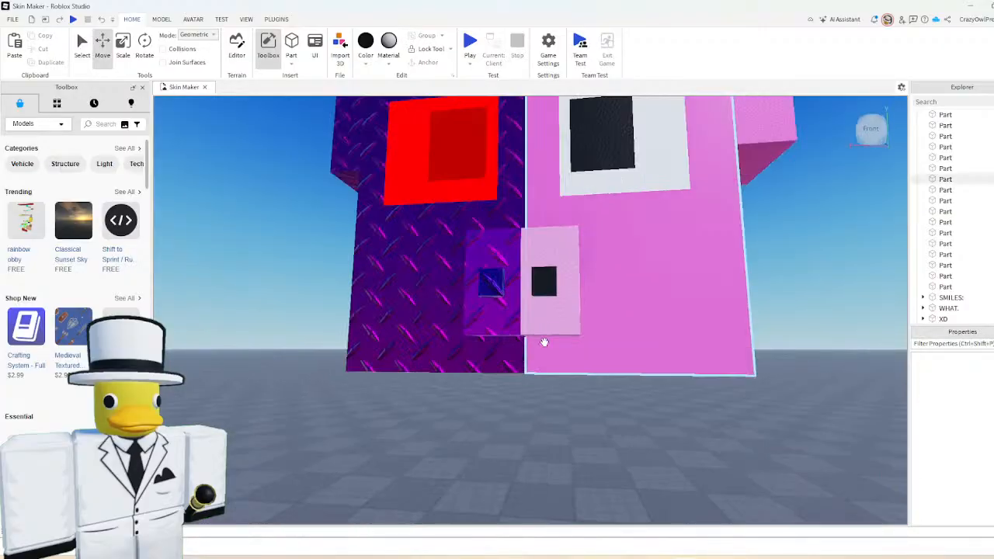
{"action": "scroll", "coordinate": [544, 341], "scroll_direction": "up", "scroll_amount": 1}
{"action": "scroll", "coordinate": [544, 342], "scroll_direction": "down", "scroll_amount": 8}
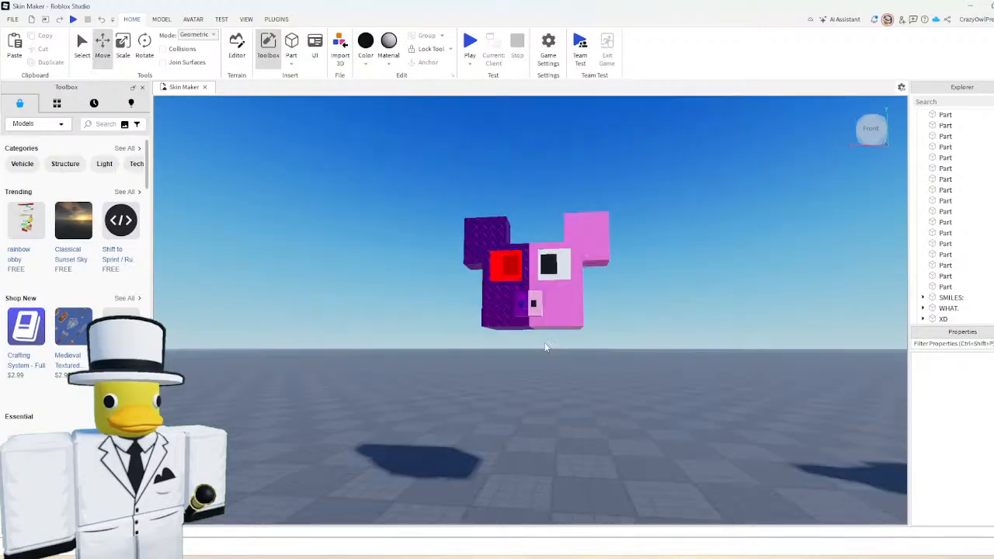
{"action": "right_click_drag", "start_coordinate": [544, 347], "coordinate": [593, 333]}
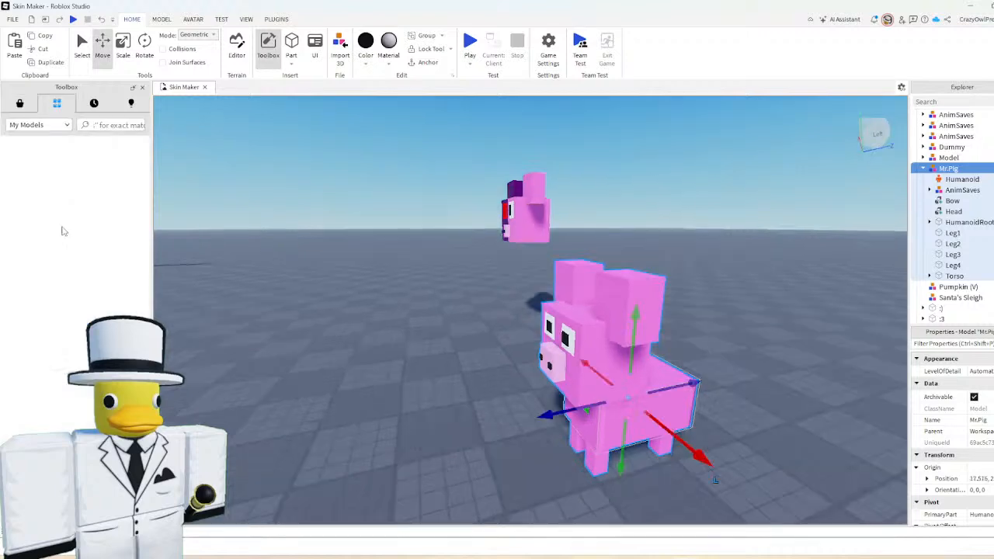
{"action": "scroll", "coordinate": [70, 217], "scroll_direction": "down", "scroll_amount": 5}
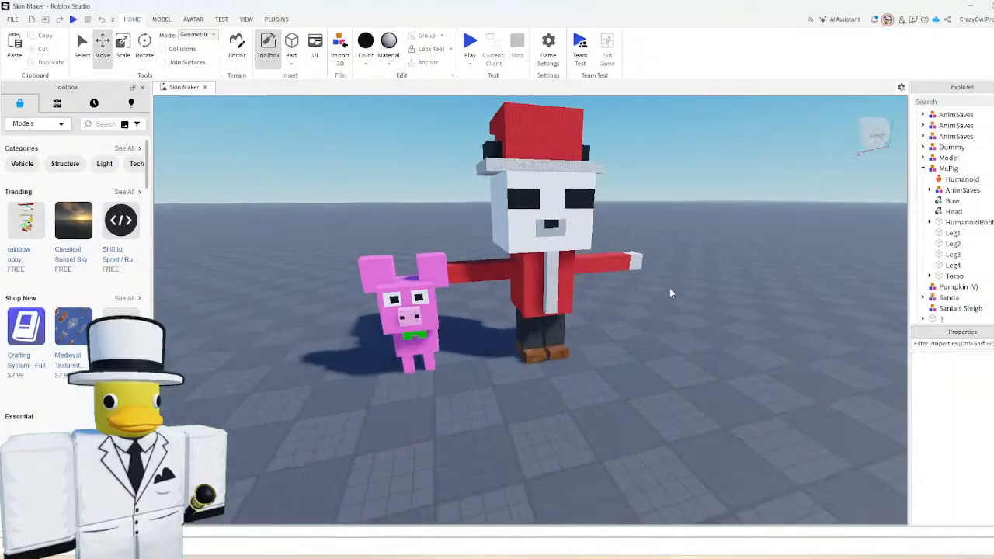
{"action": "left_click", "coordinate": [701, 356]}
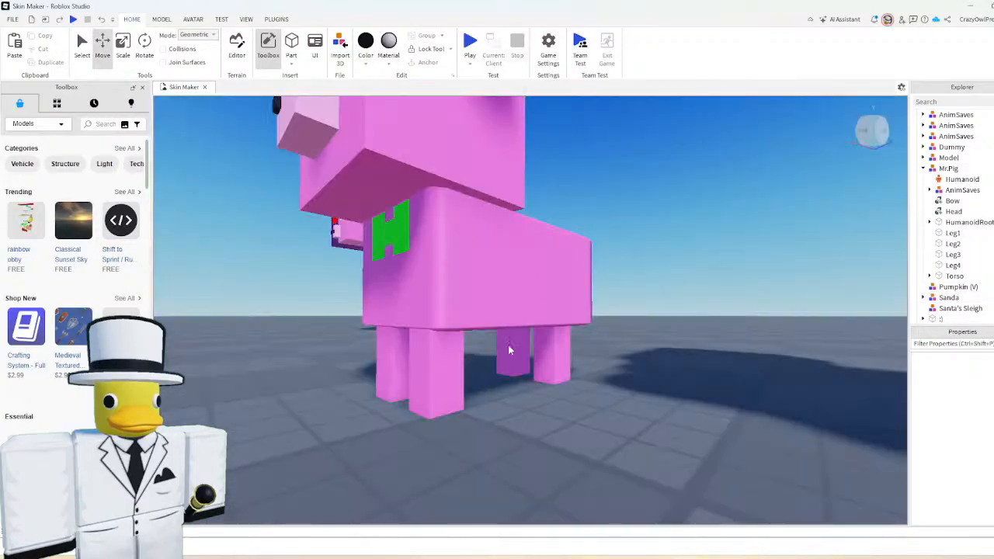
- Examine the bodies and legs of Mr.Pig and the Sanda model from several sides as candidates for the two-tone head
{"action": "scroll", "coordinate": [626, 255], "scroll_direction": "up", "scroll_amount": 3}
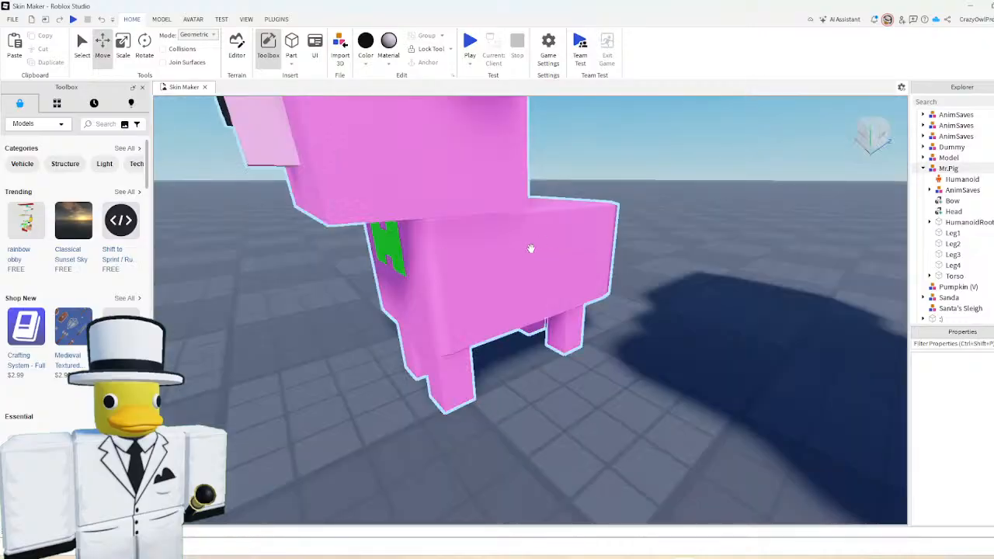
{"action": "left_click", "coordinate": [593, 230]}
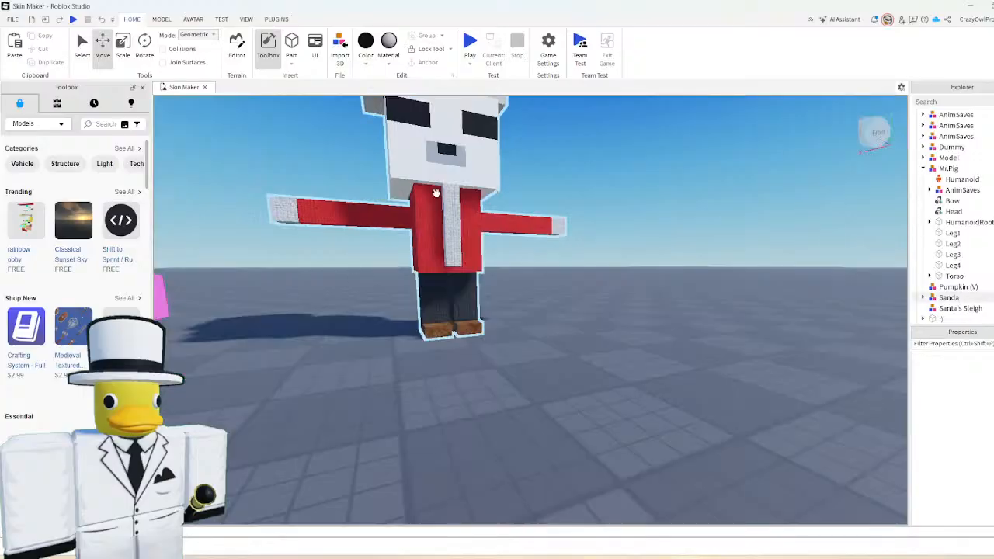
{"action": "left_click", "coordinate": [442, 289]}
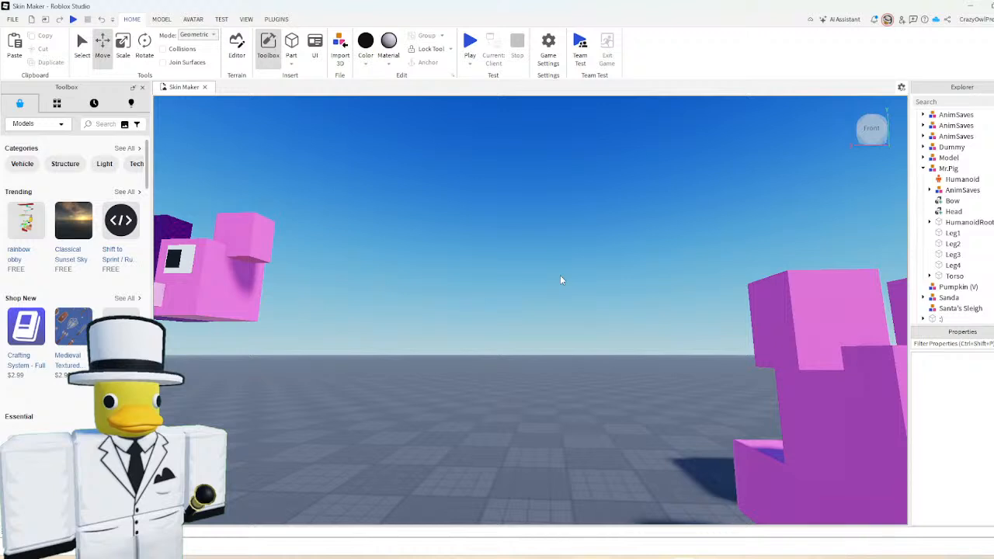
{"action": "right_click_drag", "start_coordinate": [559, 274], "coordinate": [560, 261]}
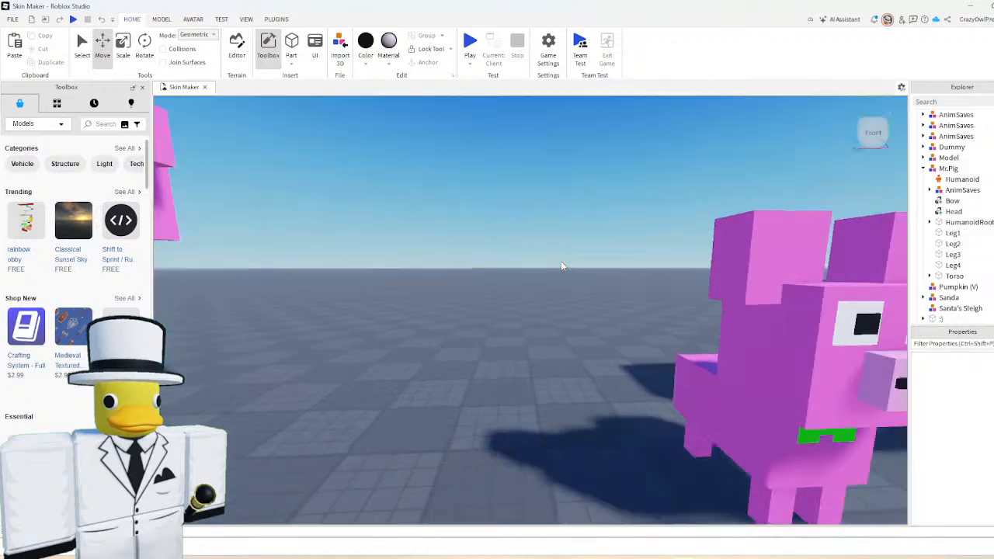
{"action": "scroll", "coordinate": [561, 260], "scroll_direction": "down", "scroll_amount": 3}
{"action": "scroll", "coordinate": [560, 265], "scroll_direction": "down", "scroll_amount": 2}
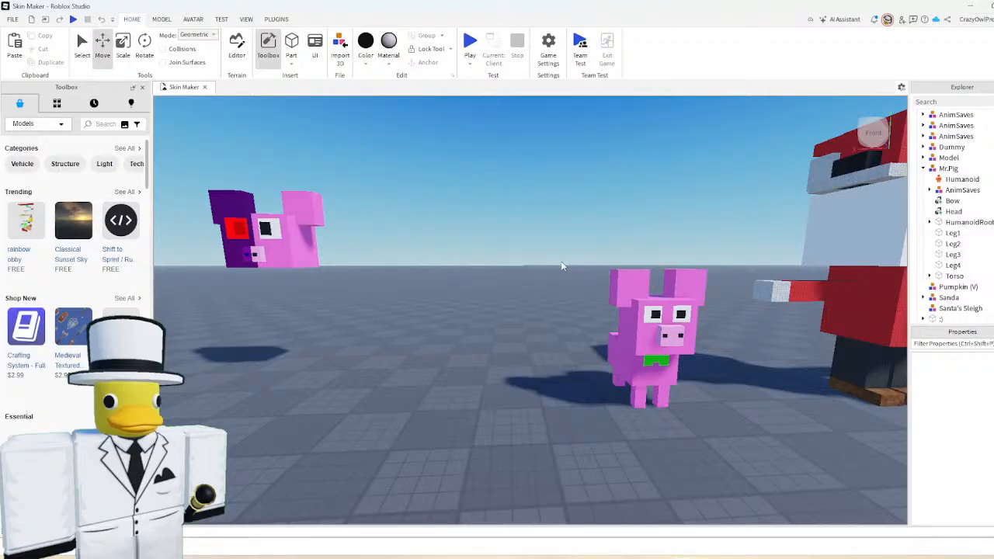
{"action": "key", "text": "d"}
{"action": "key", "text": "w"}
{"action": "key", "text": "d"}
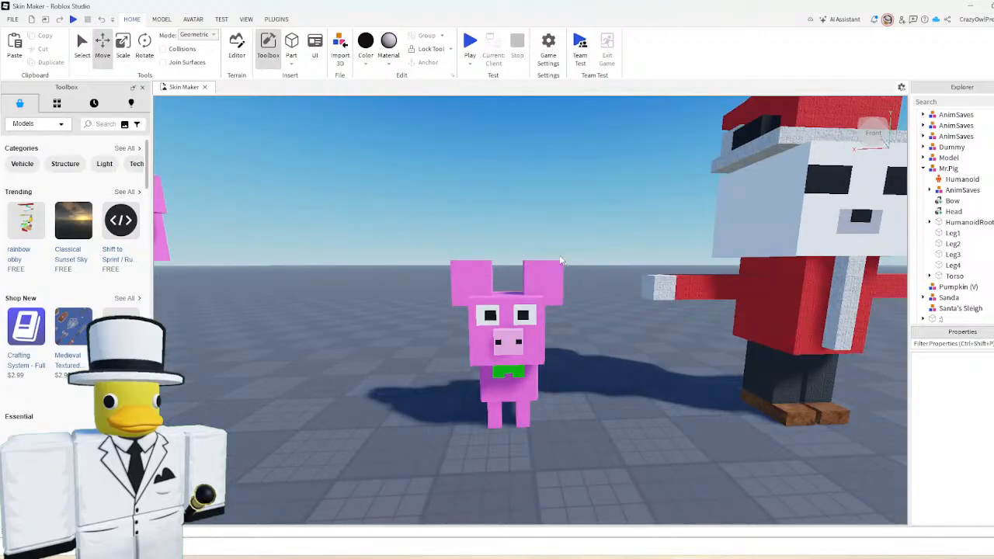
{"action": "right_click_drag", "start_coordinate": [562, 262], "coordinate": [567, 321]}
{"action": "left_click_drag", "start_coordinate": [539, 323], "coordinate": [561, 363]}
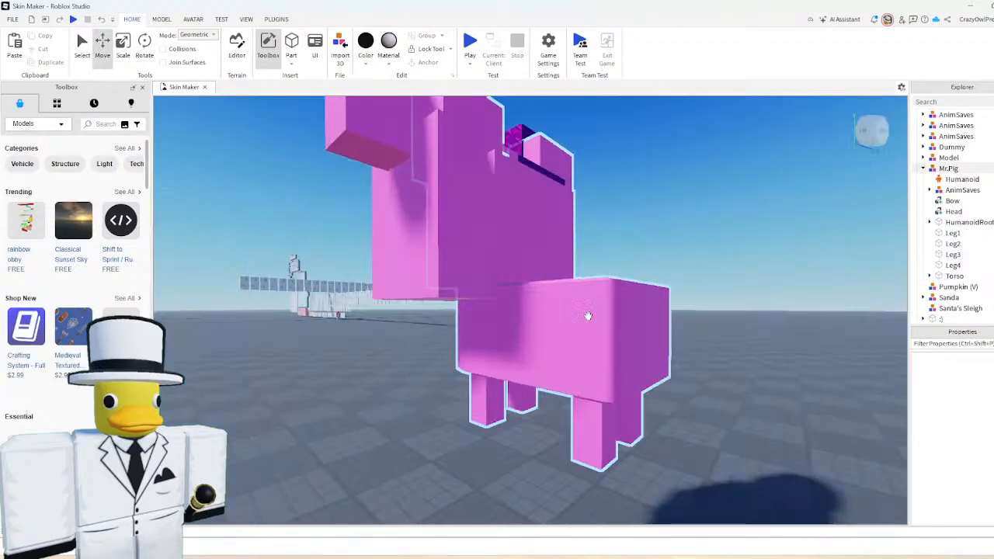
{"action": "right_click_drag", "start_coordinate": [588, 315], "coordinate": [708, 308]}
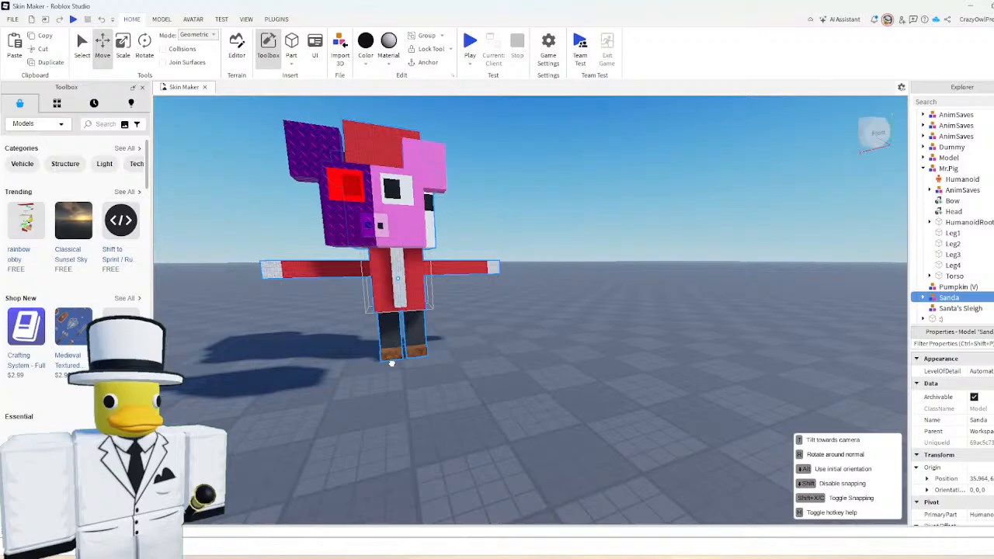
- Try the Sanda model's body beneath the two-tone pig head, ungrouping the model and deleting its parts
{"action": "left_click_drag", "start_coordinate": [392, 363], "coordinate": [365, 402]}
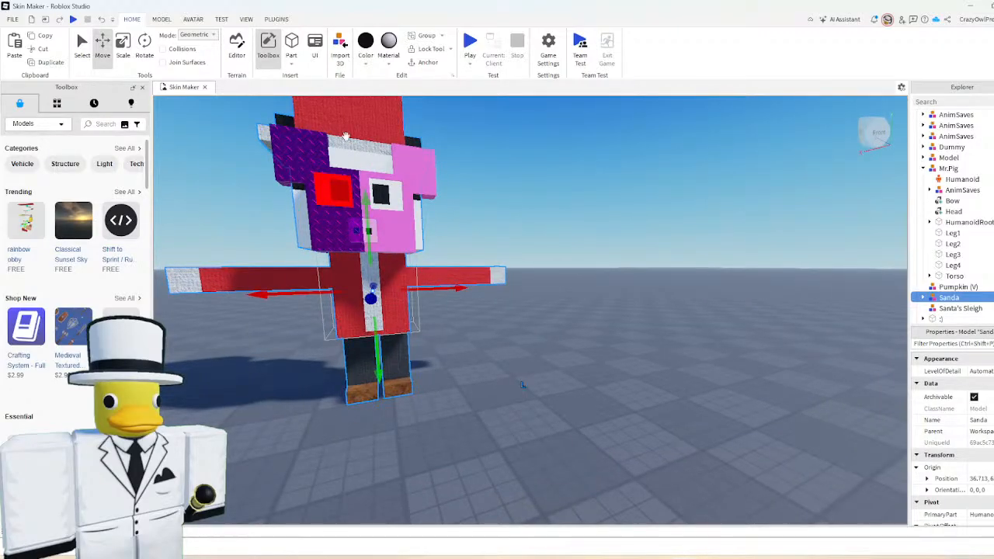
{"action": "key", "text": "ctrl+u"}
{"action": "left_click", "coordinate": [565, 198]}
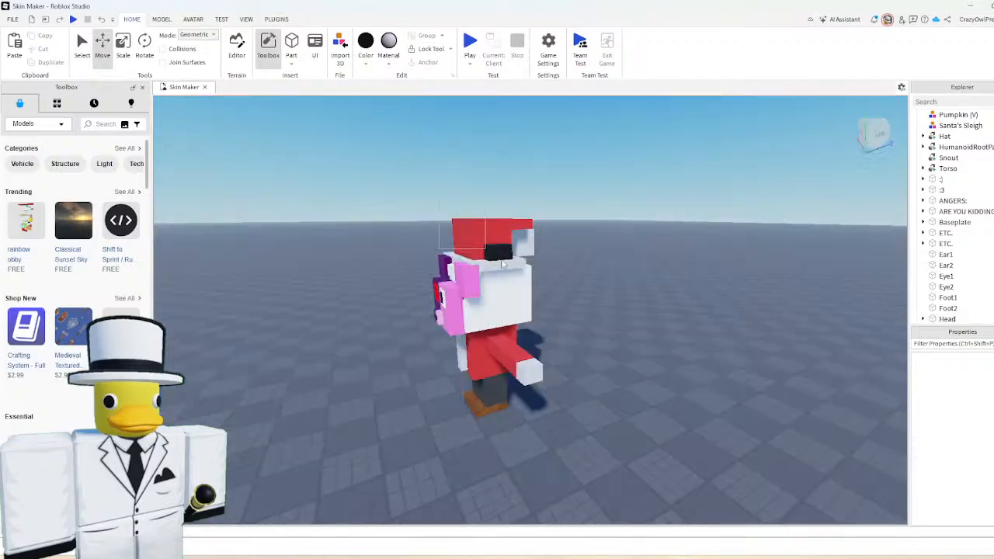
{"action": "left_click_drag", "start_coordinate": [439, 182], "coordinate": [424, 144]}
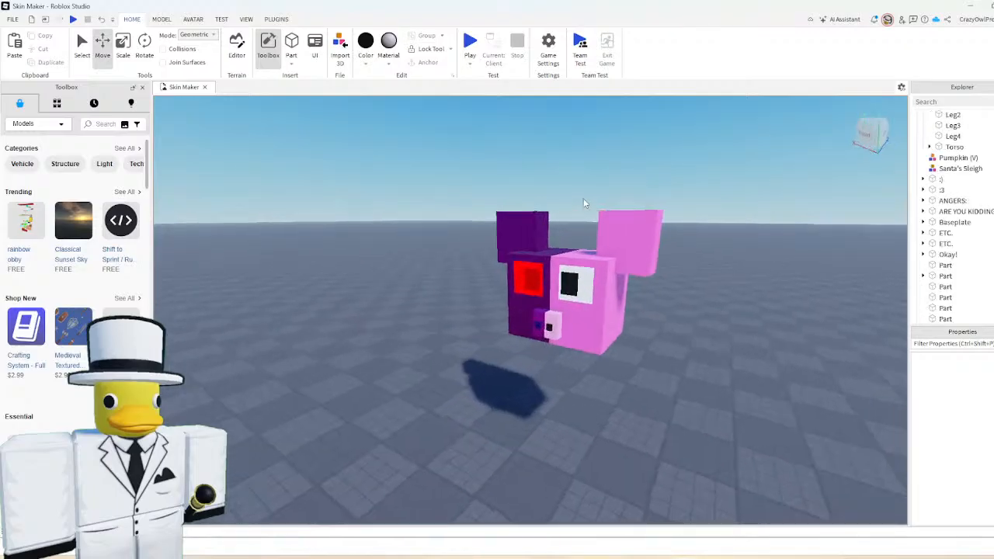
- Move Mr.Pig beneath the two-tone head and raise it about 5 studs so its body meets the head
{"action": "key", "text": "d"}
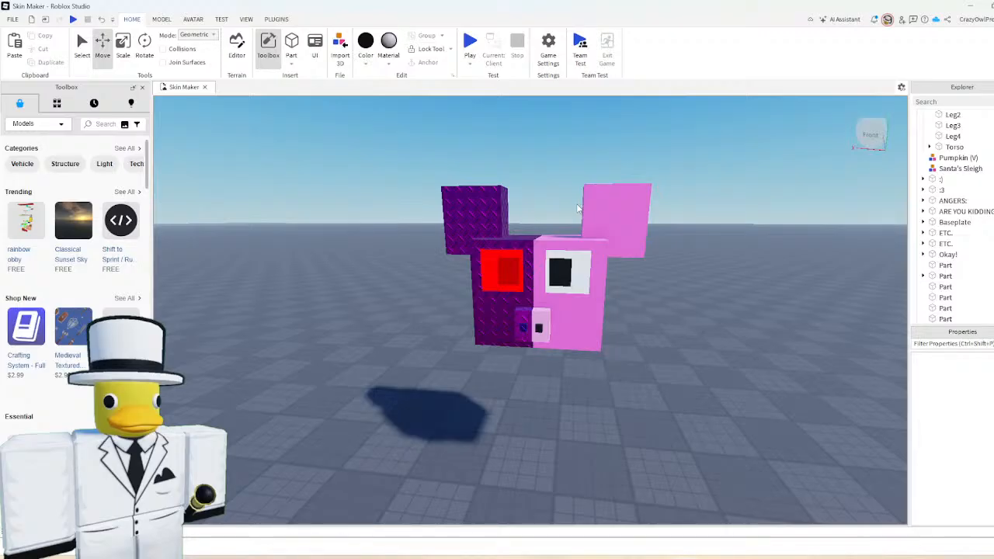
{"action": "right_click_drag", "start_coordinate": [577, 205], "coordinate": [572, 200]}
{"action": "right_click_drag", "start_coordinate": [564, 177], "coordinate": [564, 175]}
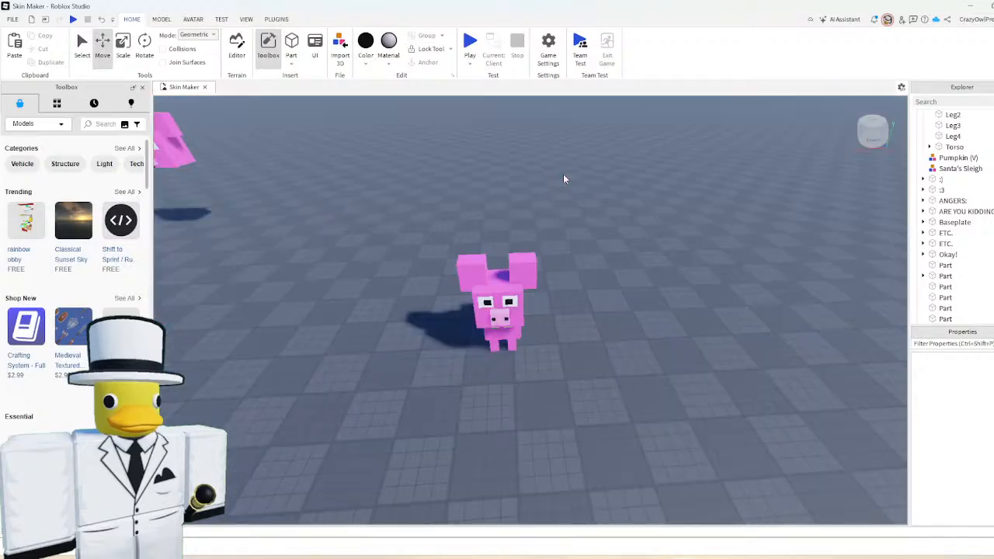
{"action": "left_click_drag", "start_coordinate": [495, 340], "coordinate": [595, 312]}
{"action": "right_click_drag", "start_coordinate": [594, 313], "coordinate": [594, 313]}
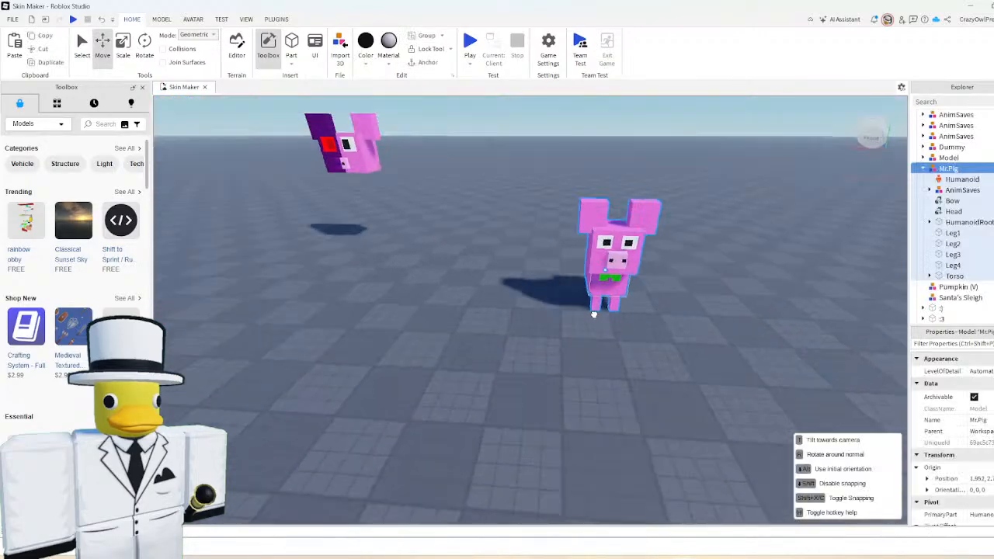
{"action": "left_click_drag", "start_coordinate": [594, 313], "coordinate": [594, 318]}
{"action": "right_click_drag", "start_coordinate": [594, 313], "coordinate": [594, 317]}
{"action": "left_click_drag", "start_coordinate": [594, 317], "coordinate": [594, 317]}
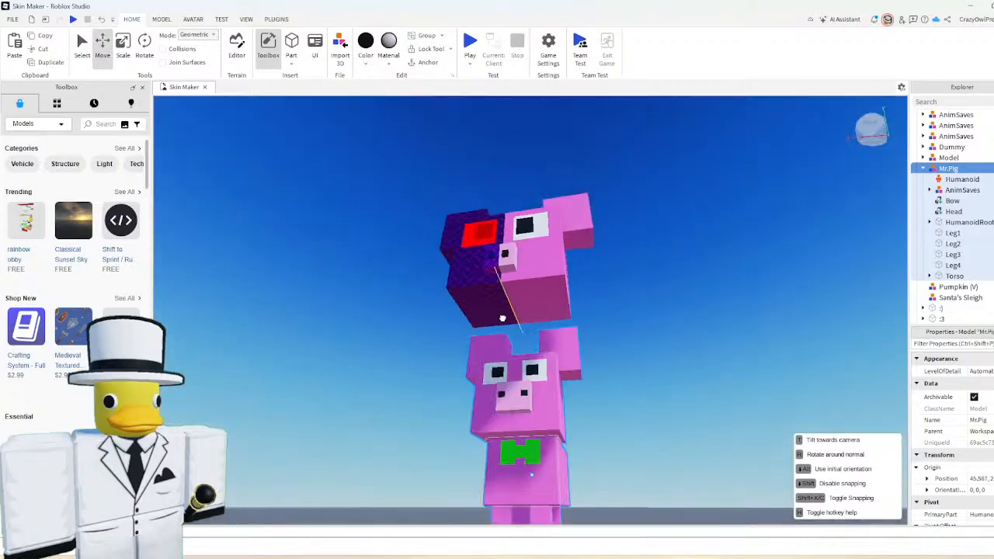
{"action": "left_click_drag", "start_coordinate": [502, 318], "coordinate": [487, 294]}
{"action": "left_click_drag", "start_coordinate": [519, 387], "coordinate": [516, 301]}
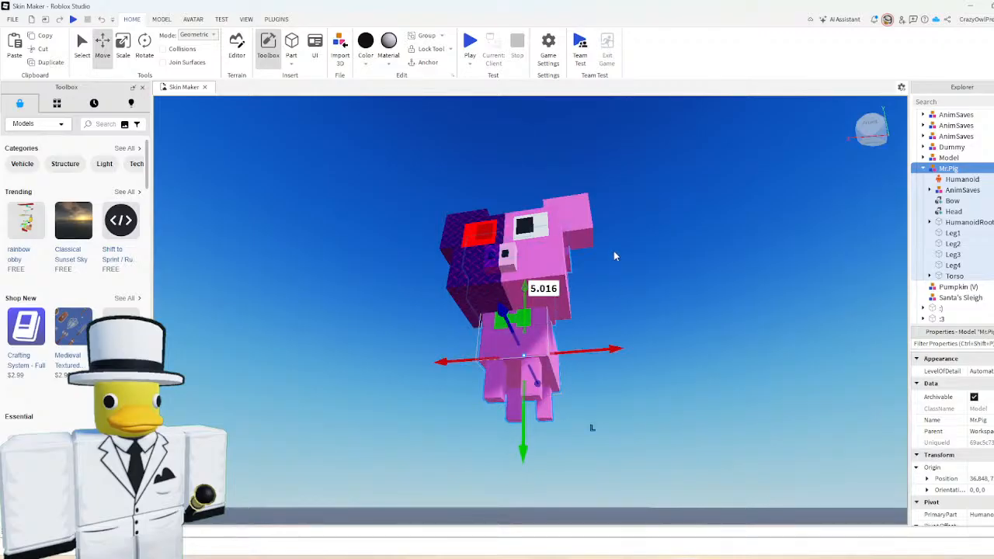
- Check how Mr.Pig's body fits under the two-tone head and move Mr.Pig back out from beneath it
{"action": "left_click", "coordinate": [653, 287]}
{"action": "scroll", "coordinate": [654, 286], "scroll_direction": "up", "scroll_amount": 5}
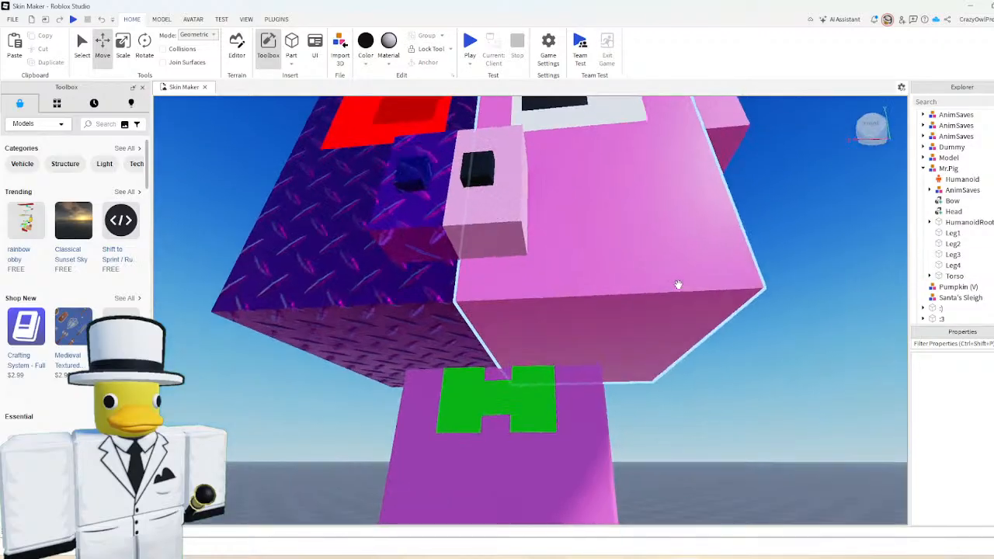
{"action": "right_click_drag", "start_coordinate": [678, 285], "coordinate": [679, 289]}
{"action": "scroll", "coordinate": [678, 289], "scroll_direction": "down", "scroll_amount": 5}
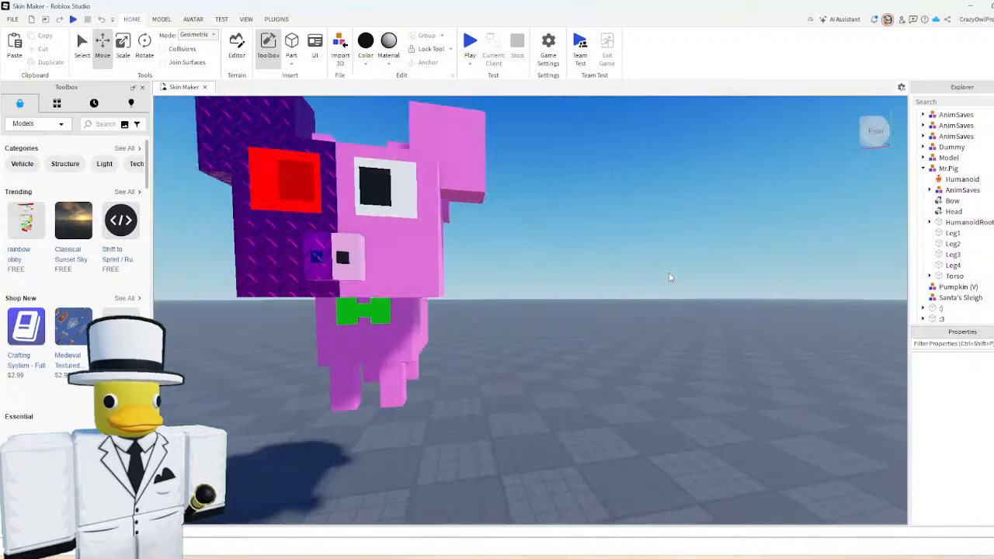
{"action": "scroll", "coordinate": [669, 272], "scroll_direction": "up", "scroll_amount": 2}
{"action": "right_click_drag", "start_coordinate": [669, 272], "coordinate": [670, 273]}
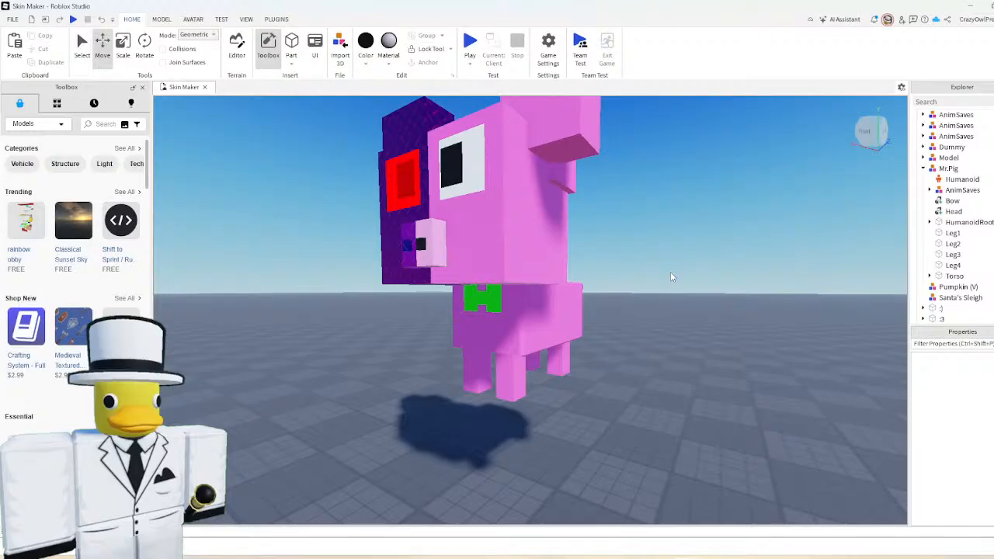
{"action": "left_click", "coordinate": [526, 314]}
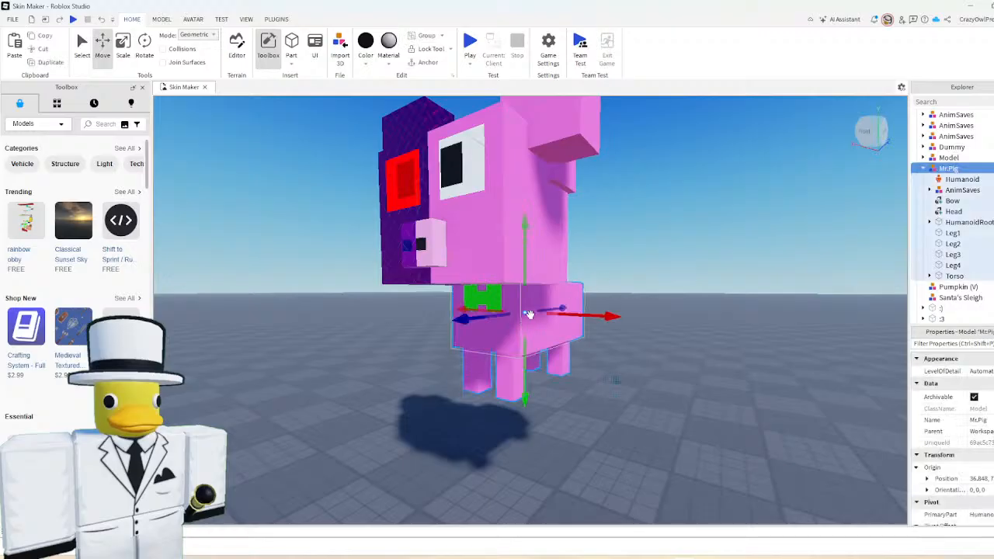
{"action": "left_click_drag", "start_coordinate": [527, 315], "coordinate": [535, 357]}
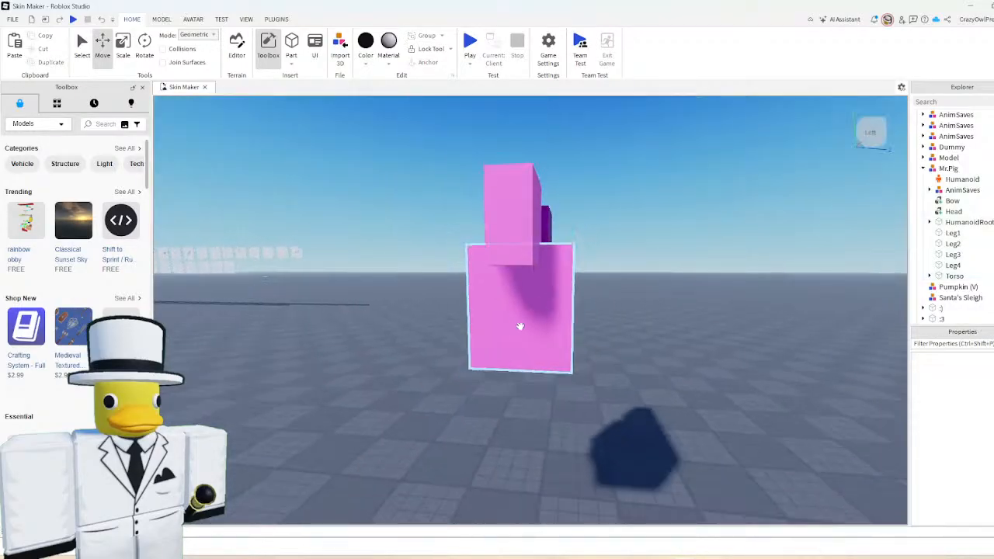
- Duplicate the pink head half and resize the copy into a low body block directly beneath it
{"action": "left_click", "coordinate": [520, 326]}
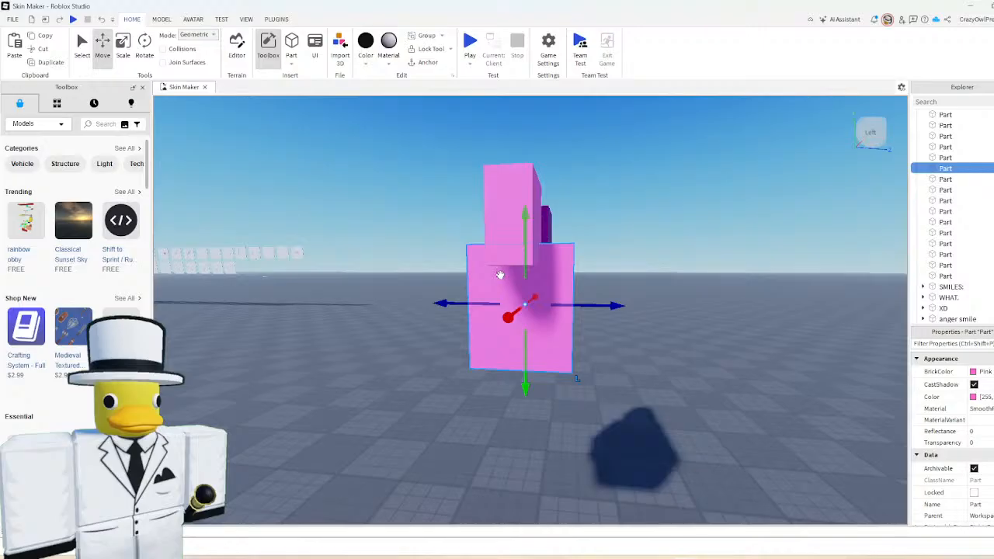
{"action": "key", "text": "ctrl+d"}
{"action": "key", "text": "ctrl+3"}
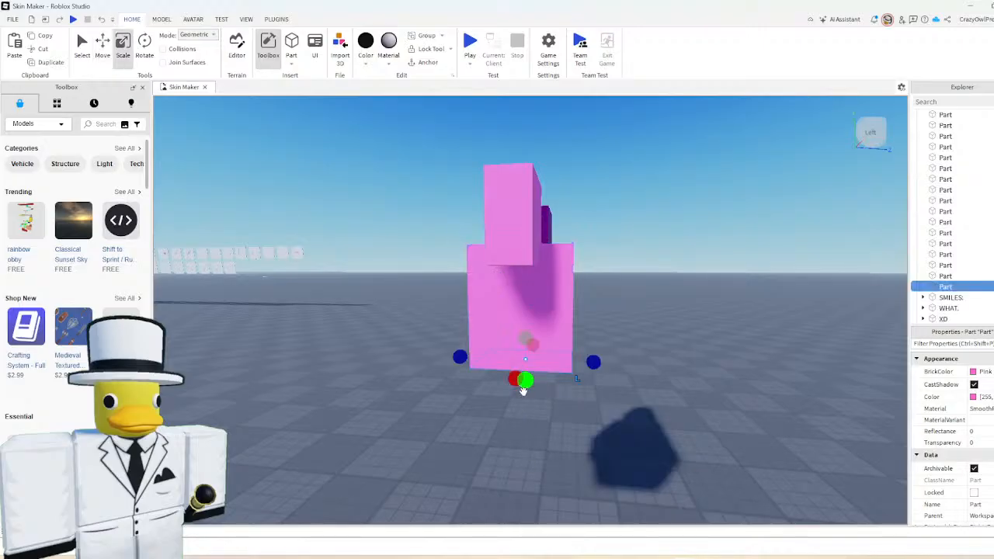
{"action": "left_click_drag", "start_coordinate": [525, 378], "coordinate": [528, 440]}
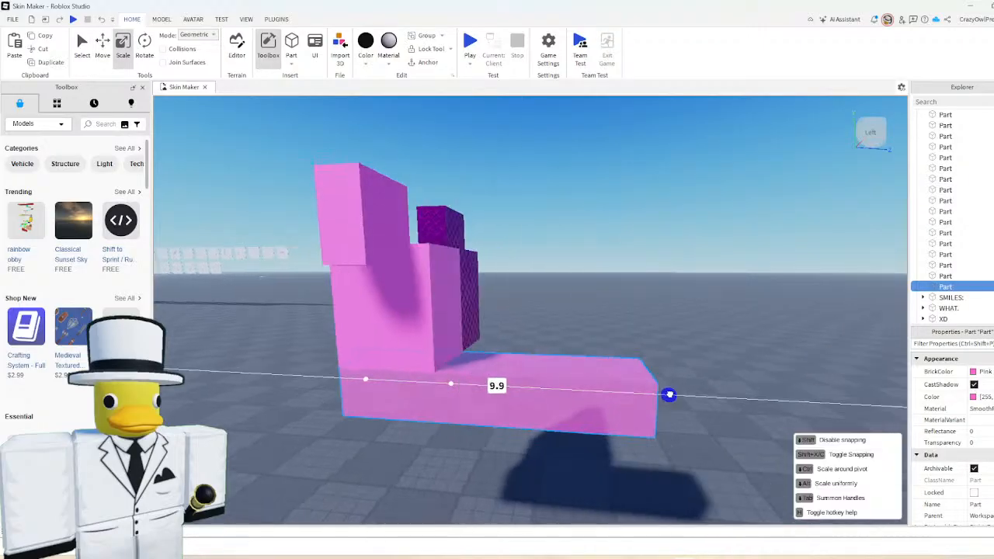
- Extend the pink body block behind the head, set its front back to about 5.5 studs long, and deepen it downwards
{"action": "left_click_drag", "start_coordinate": [665, 395], "coordinate": [672, 394]}
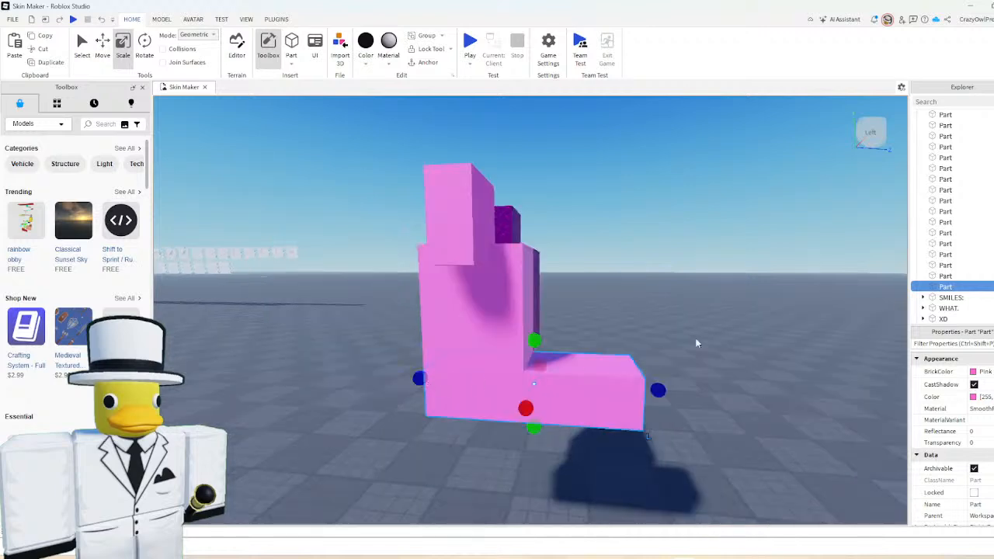
{"action": "right_click_drag", "start_coordinate": [694, 344], "coordinate": [604, 340]}
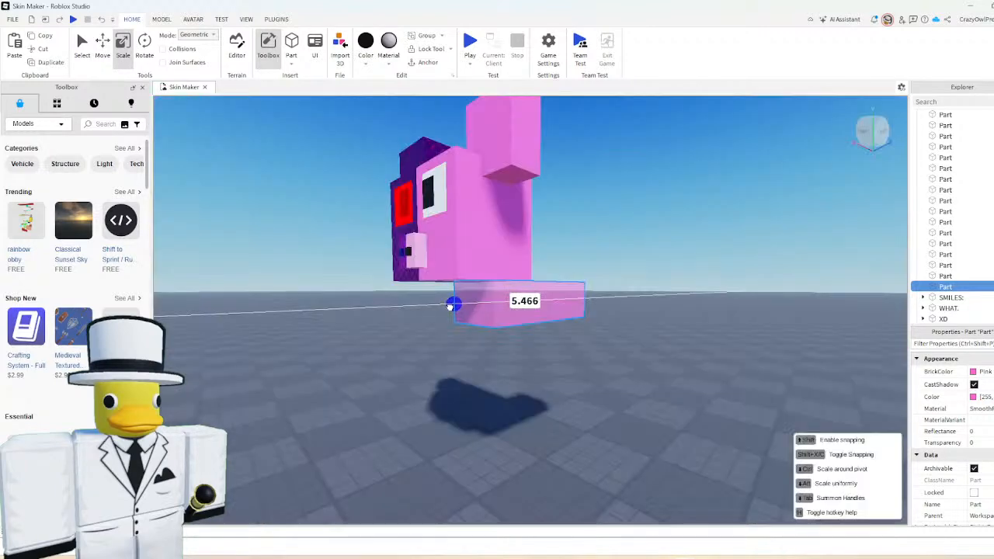
{"action": "left_click_drag", "start_coordinate": [527, 342], "coordinate": [526, 354]}
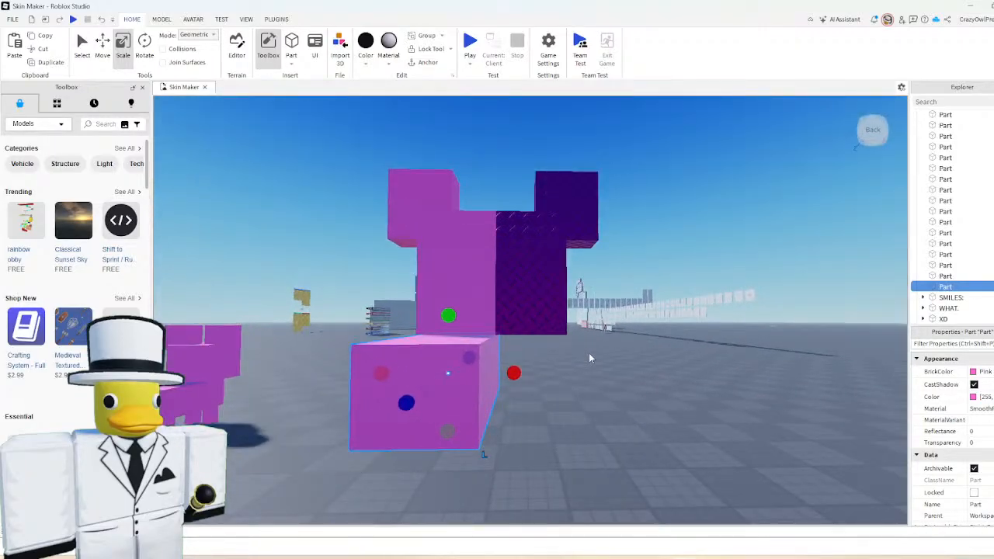
- Duplicate the pink body block and move the copy sideways beneath the purple diamond-plate half of the head
{"action": "key", "text": "a"}
{"action": "right_click_drag", "start_coordinate": [588, 354], "coordinate": [542, 361]}
{"action": "key", "text": "w"}
{"action": "key", "text": "f"}
{"action": "key", "text": "ctrl+2"}
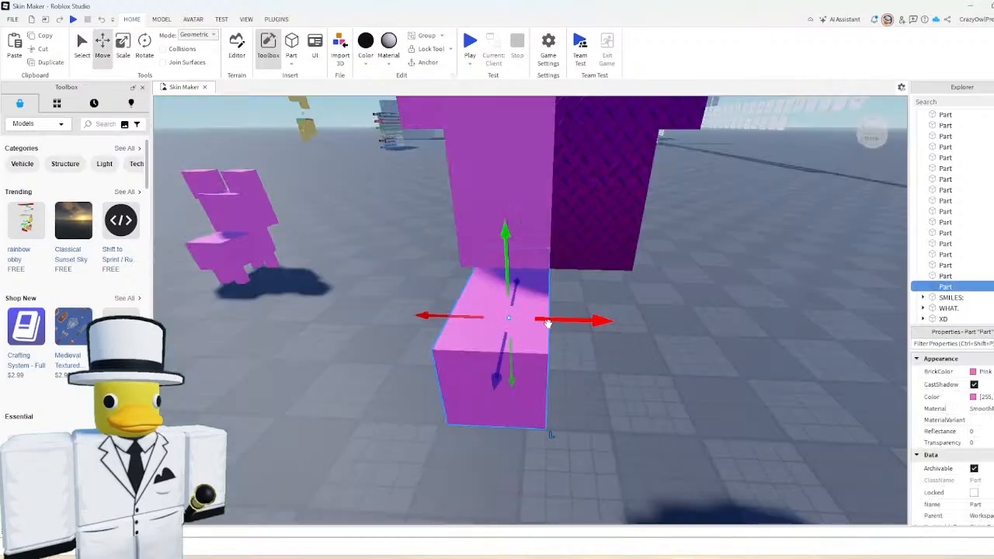
{"action": "left_click_drag", "start_coordinate": [569, 323], "coordinate": [635, 322]}
{"action": "key", "text": "ctrl+3"}
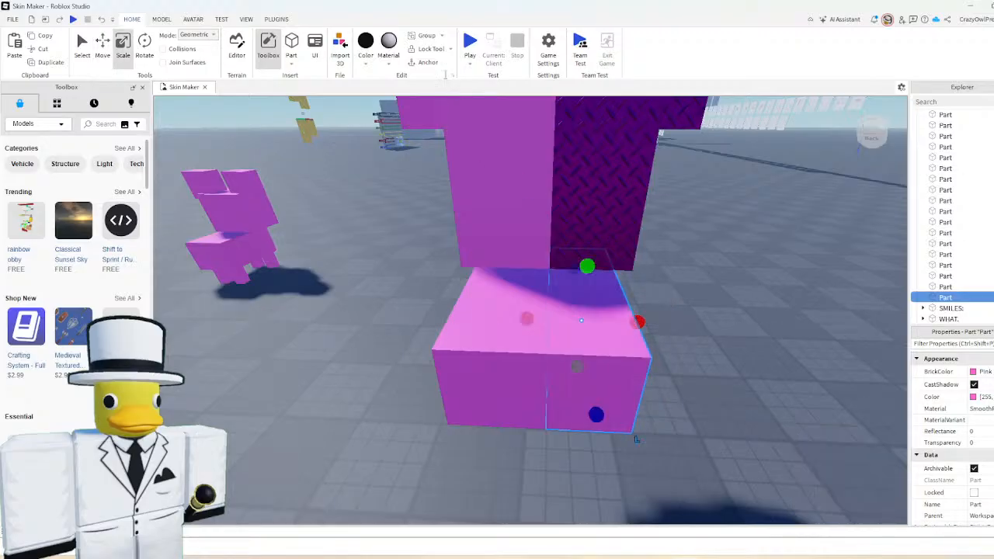
- Colour the copied body block beneath the purple half of the head Eggplant and give it the Diamond Plate material
{"action": "left_click", "coordinate": [374, 61]}
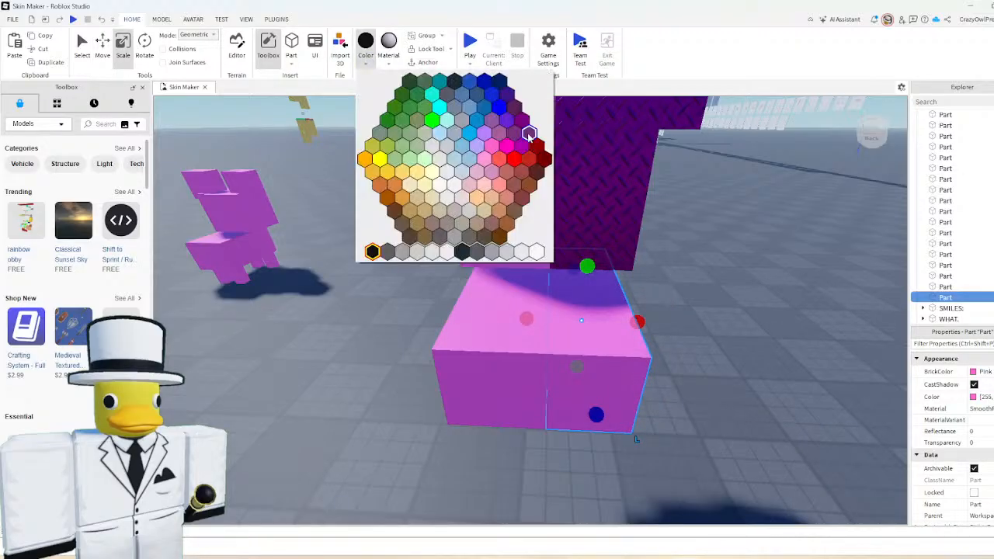
{"action": "left_click", "coordinate": [420, 87]}
{"action": "left_click", "coordinate": [388, 56]}
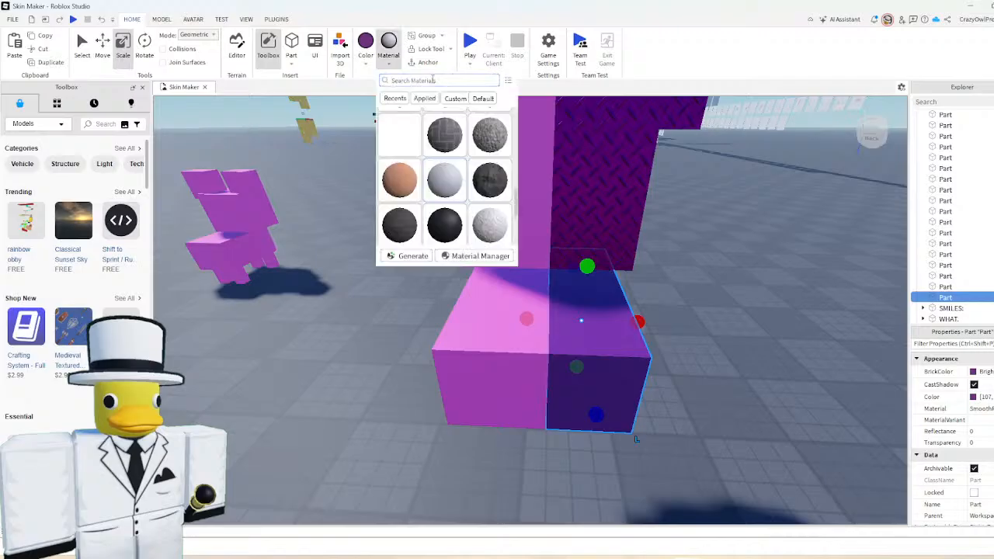
{"action": "left_click", "coordinate": [432, 80]}
{"action": "type", "text": "di"}
{"action": "left_click", "coordinate": [470, 62]}
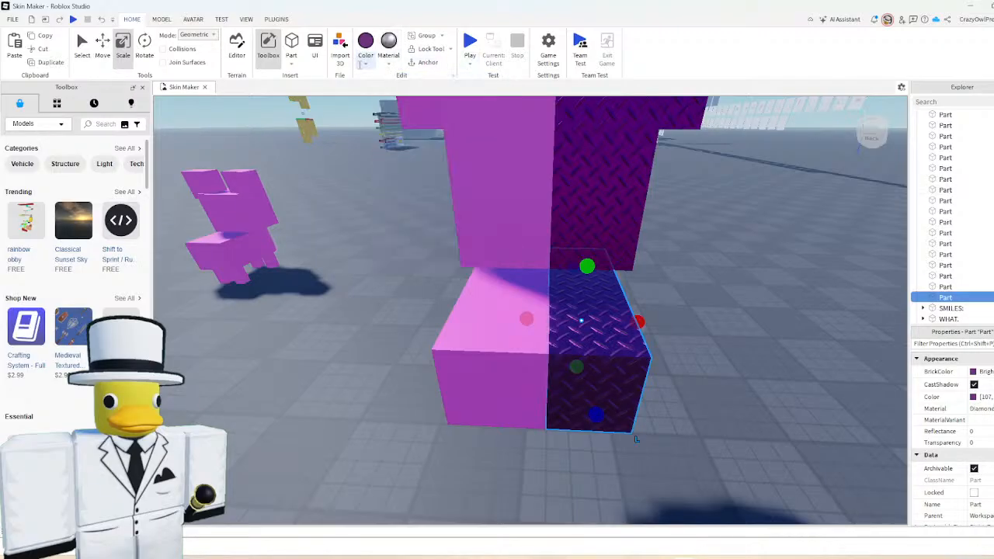
{"action": "left_click", "coordinate": [366, 62]}
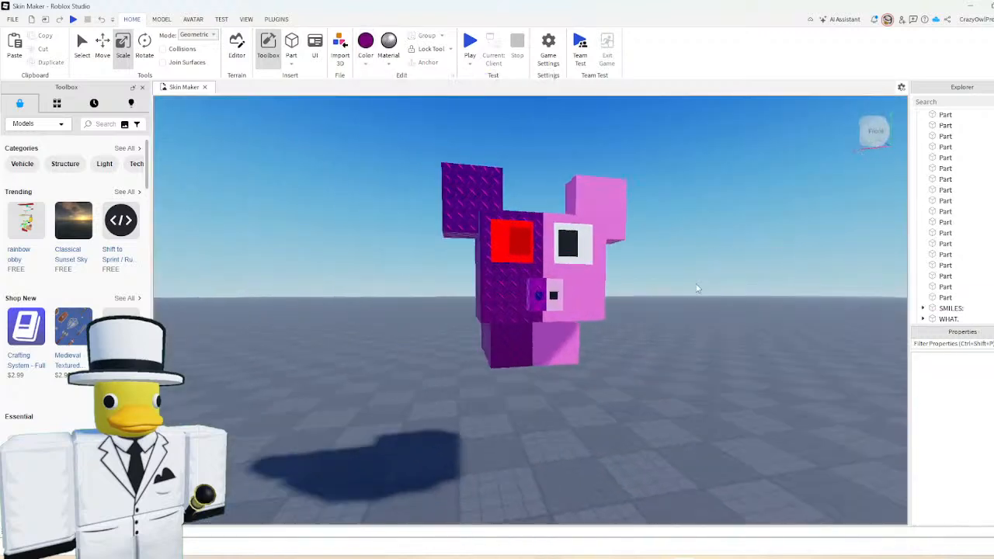
- Examine the two-tone head and body from the front, sides and back
{"action": "right_click_drag", "start_coordinate": [693, 283], "coordinate": [672, 306]}
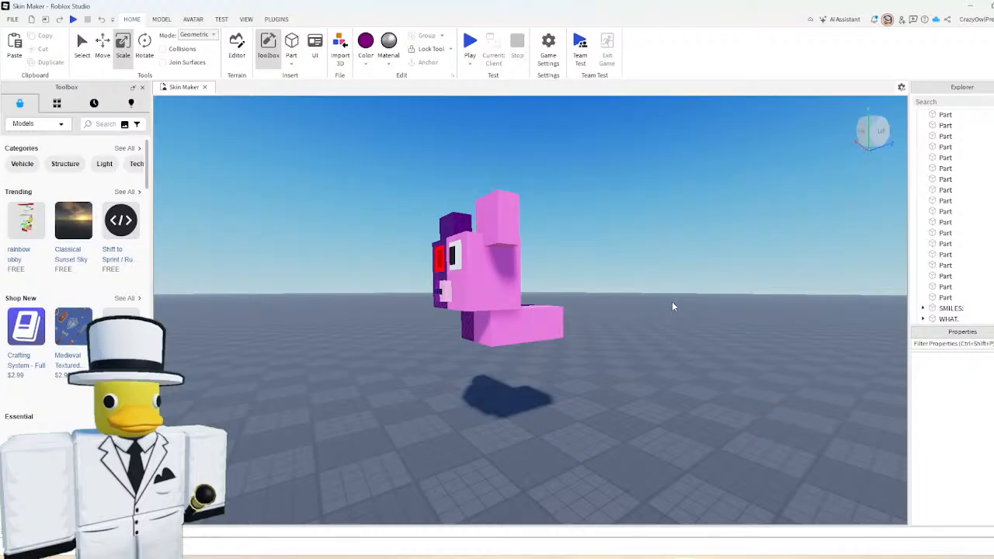
{"action": "key", "text": "a"}
{"action": "key", "text": "w"}
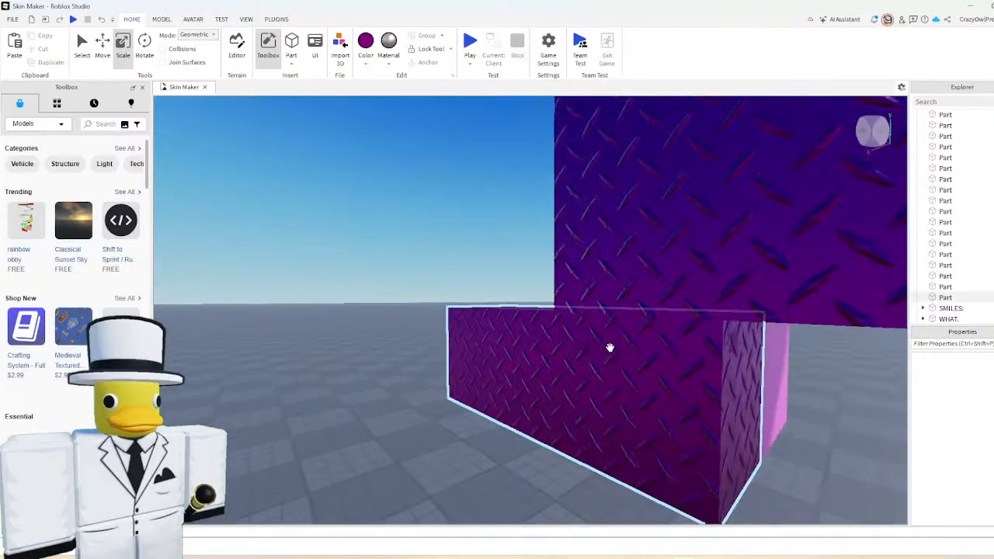
{"action": "key", "text": "d"}
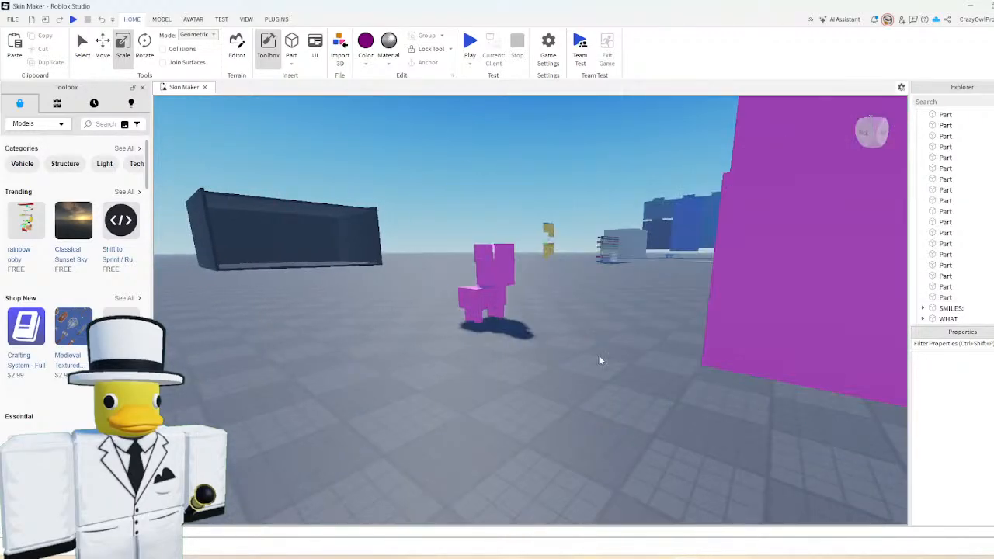
{"action": "key", "text": "a"}
{"action": "right_click_drag", "start_coordinate": [620, 335], "coordinate": [620, 335]}
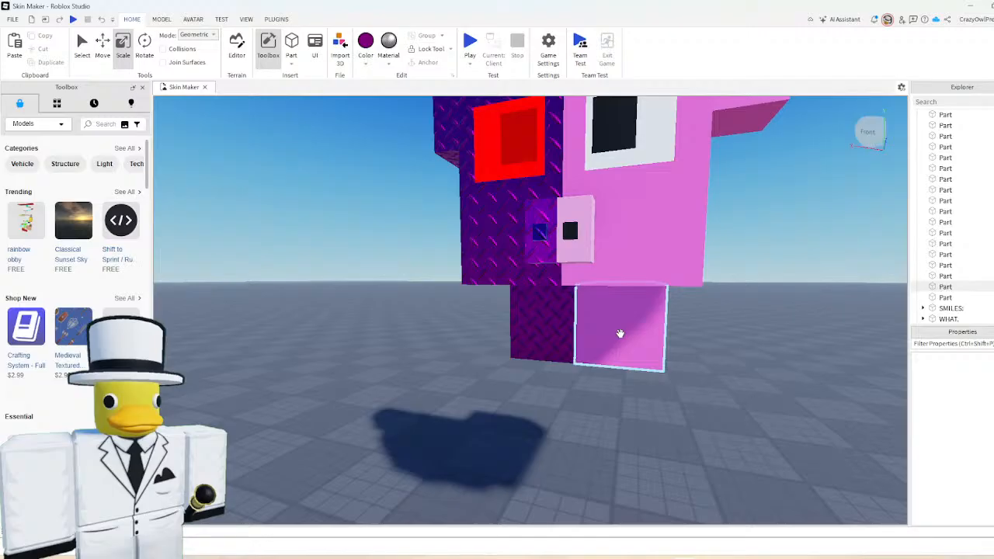
{"action": "key", "text": "w"}
{"action": "key", "text": "d"}
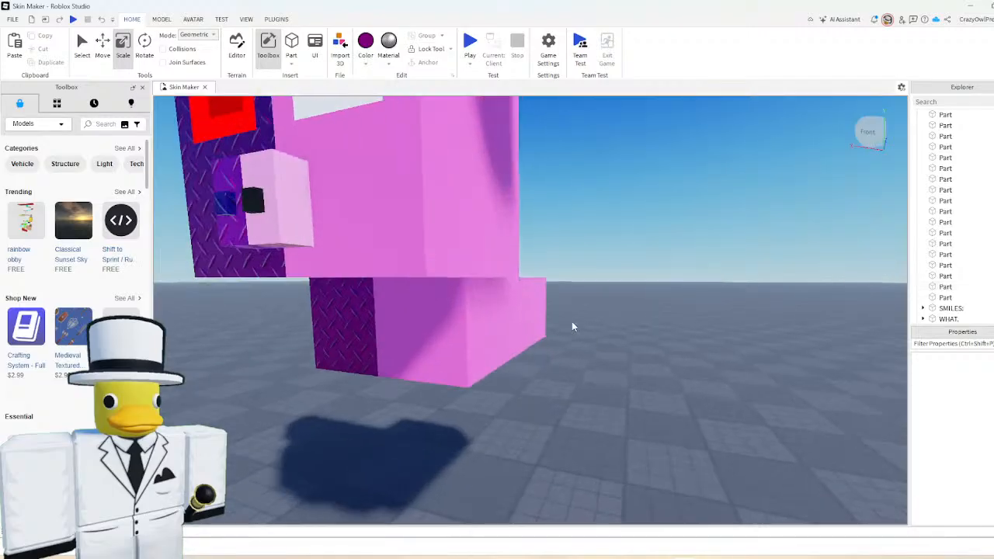
{"action": "key", "text": "a"}
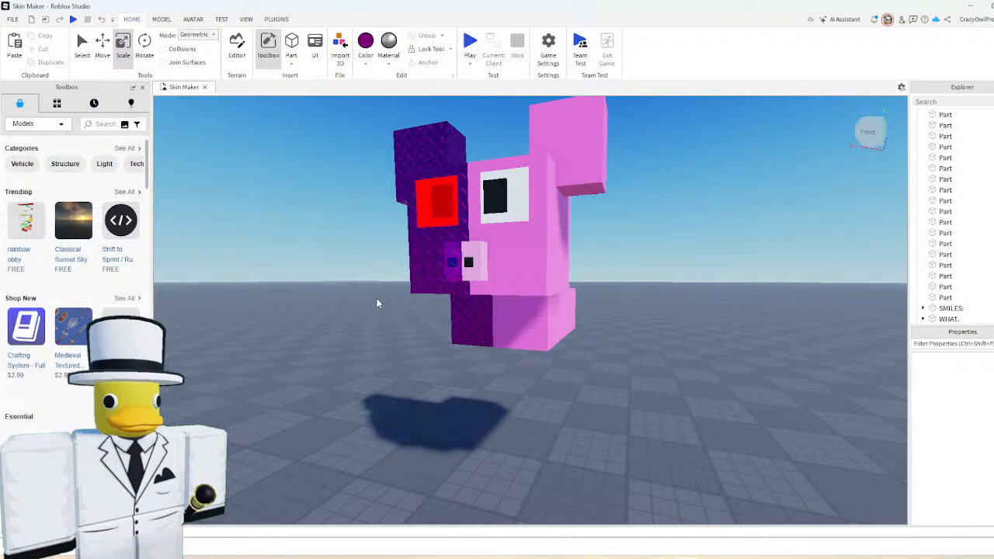
- Move the Mr.Pig model next to the two-tone pig as a close reference
{"action": "left_click", "coordinate": [443, 402]}
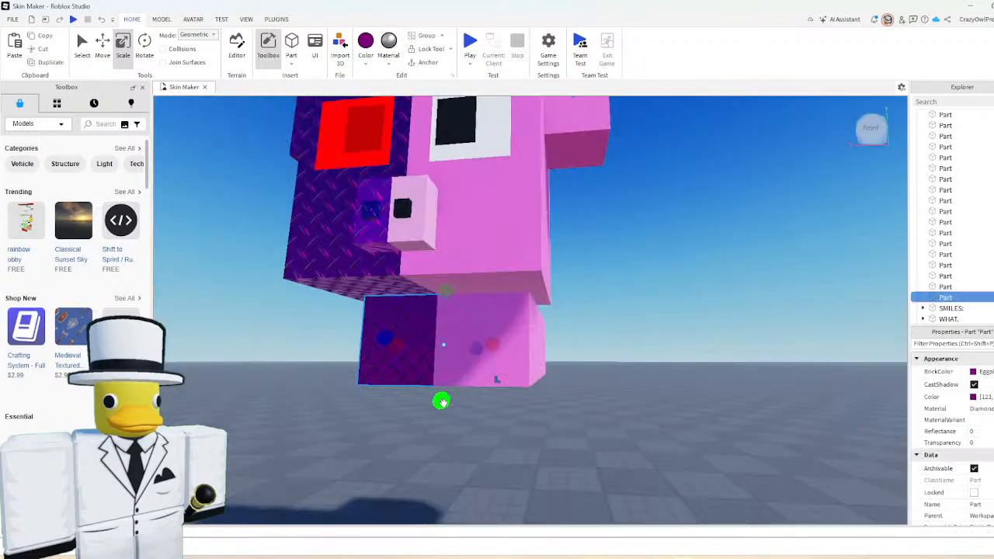
{"action": "key", "text": "ctrl+1"}
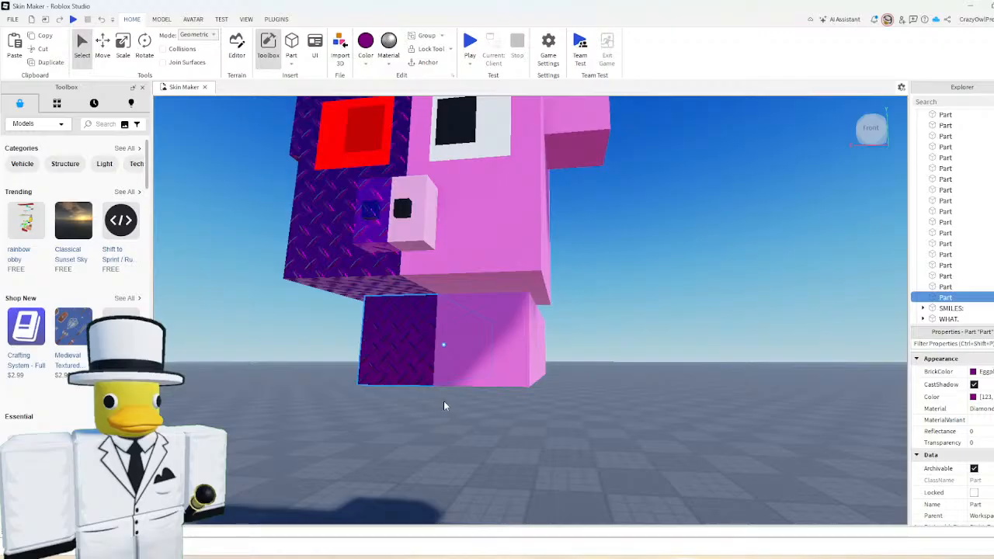
{"action": "key", "text": "ctrl+2"}
{"action": "left_click", "coordinate": [605, 294]}
{"action": "scroll", "coordinate": [605, 300], "scroll_direction": "down", "scroll_amount": 8}
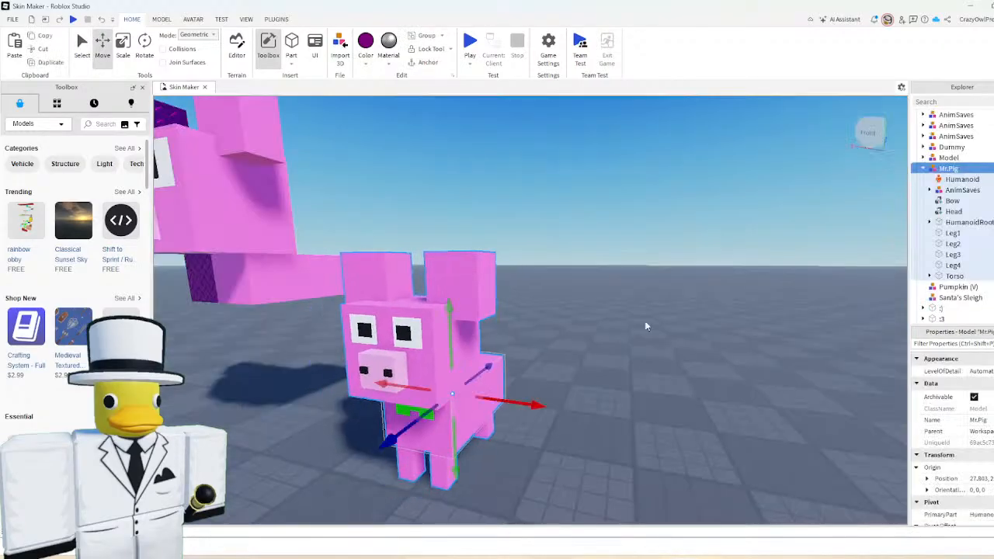
{"action": "left_click", "coordinate": [635, 333]}
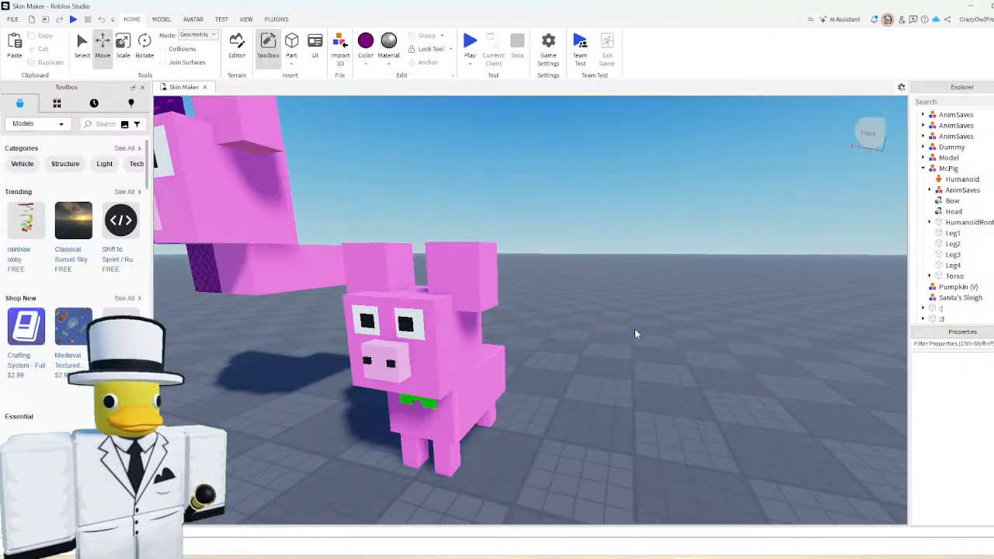
- Examine the shape and placement of Mr.Pig's legs and compare them with the two-tone body
{"action": "right_click_drag", "start_coordinate": [618, 339], "coordinate": [617, 349]}
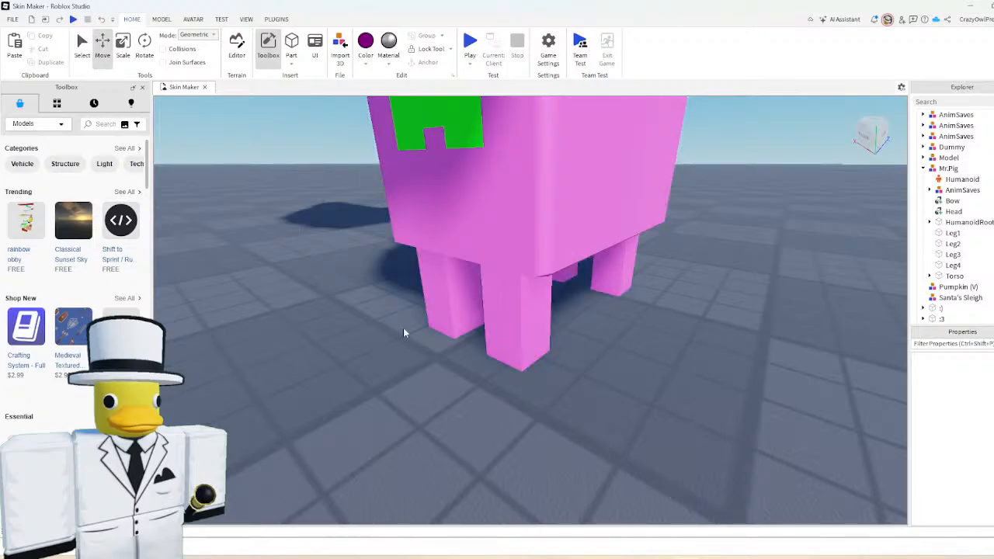
{"action": "scroll", "coordinate": [402, 327], "scroll_direction": "down", "scroll_amount": 1}
{"action": "scroll", "coordinate": [403, 332], "scroll_direction": "down", "scroll_amount": 5}
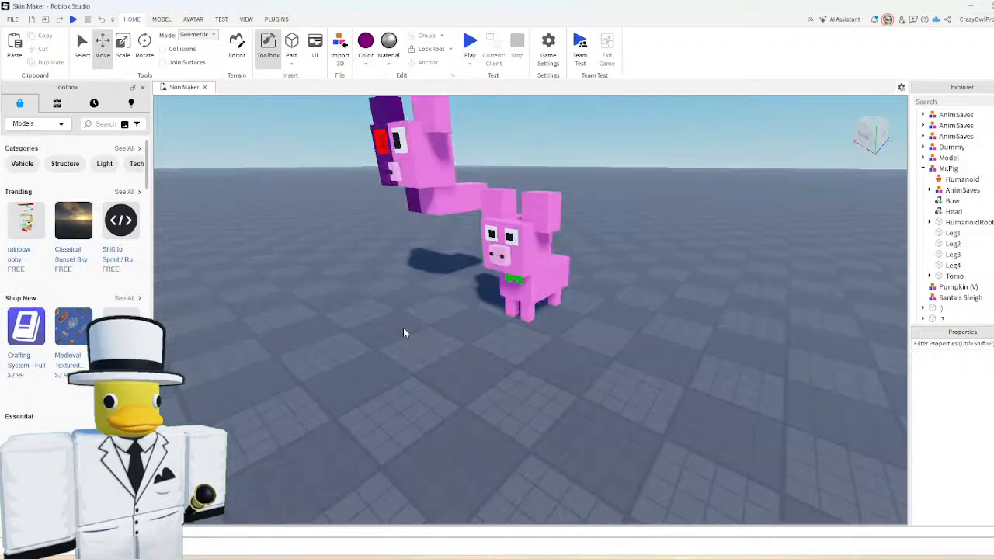
{"action": "scroll", "coordinate": [401, 330], "scroll_direction": "up", "scroll_amount": 4}
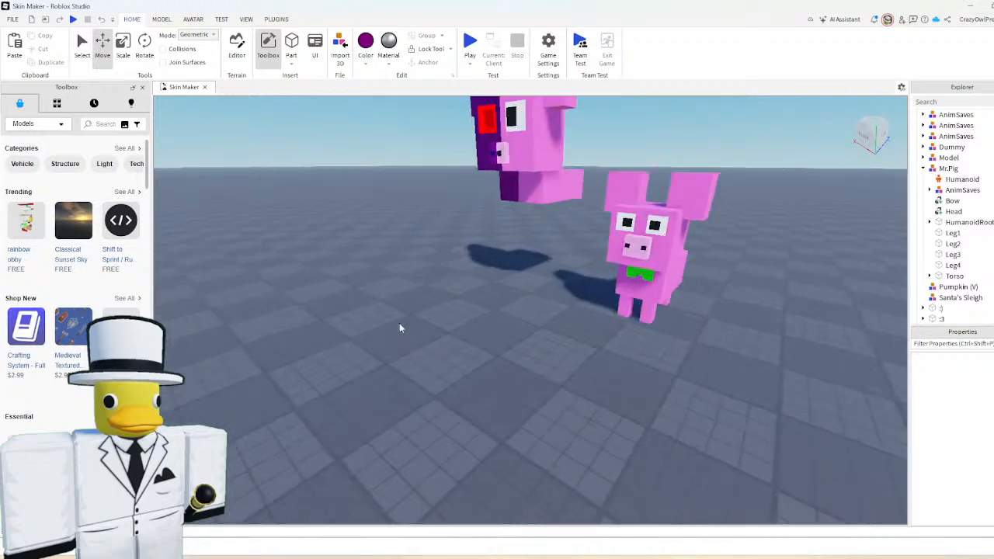
{"action": "scroll", "coordinate": [467, 358], "scroll_direction": "up", "scroll_amount": 8}
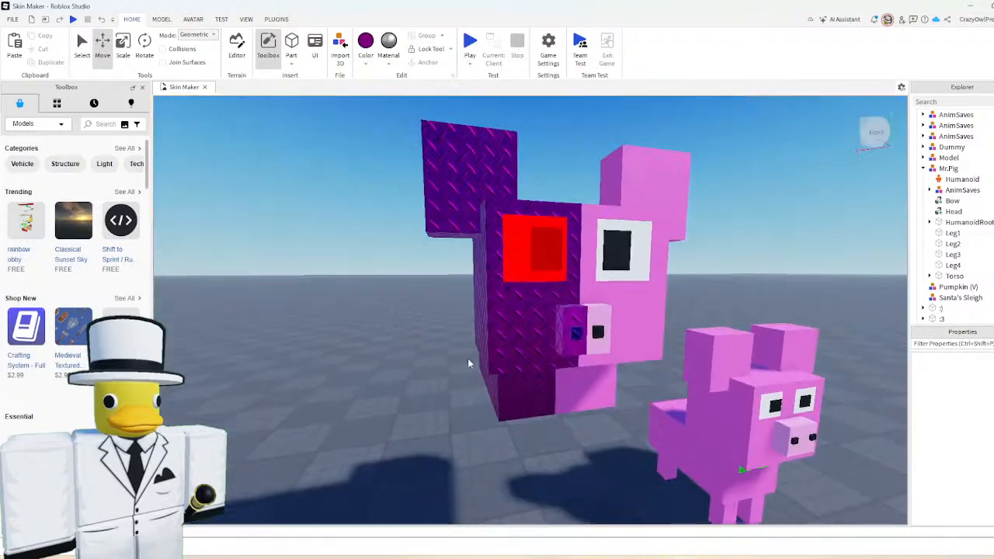
{"action": "scroll", "coordinate": [449, 371], "scroll_direction": "down", "scroll_amount": 4}
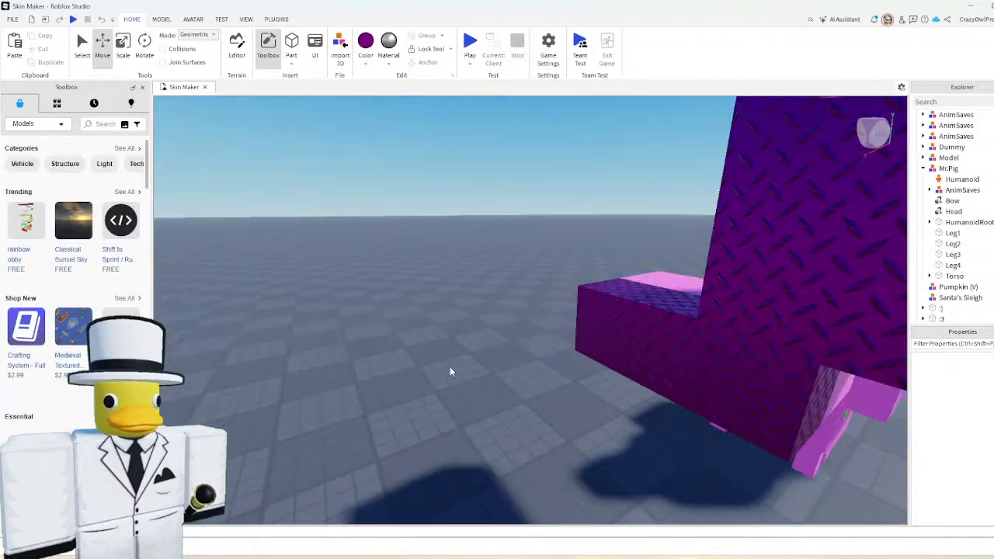
{"action": "right_click_drag", "start_coordinate": [449, 366], "coordinate": [445, 363]}
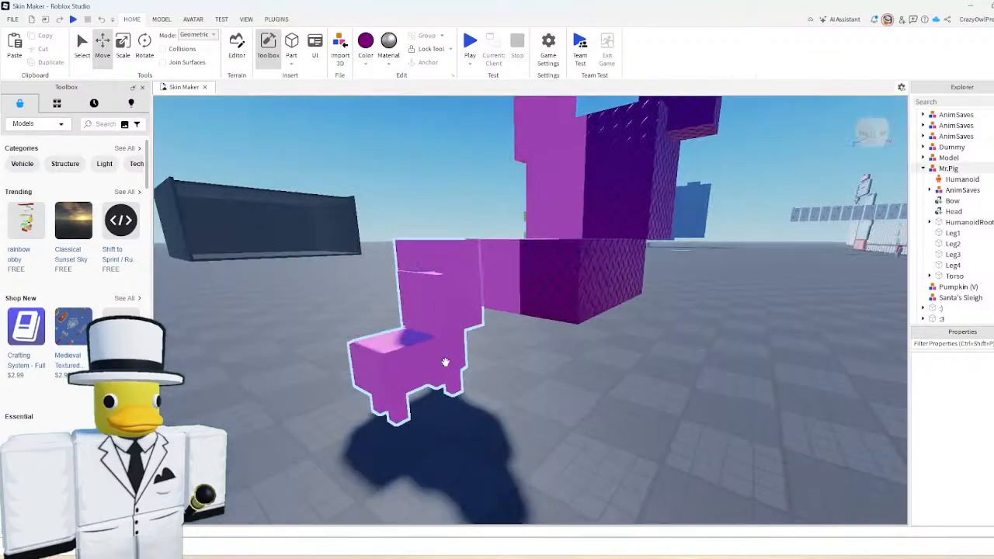
{"action": "key", "text": "d"}
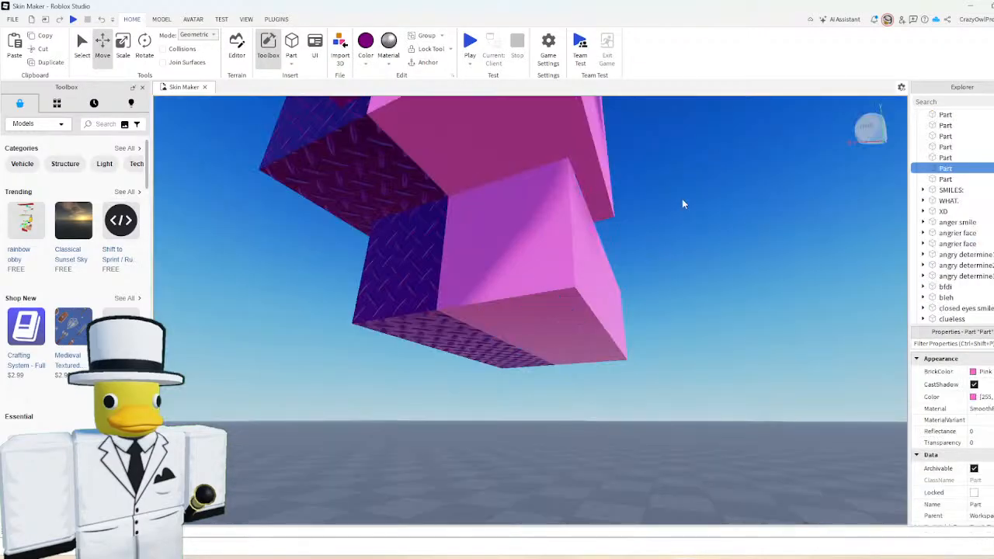
- Duplicate the pink body block, place the copy directly underneath it, and shorten the copy's depth from the back
{"action": "key", "text": "w"}
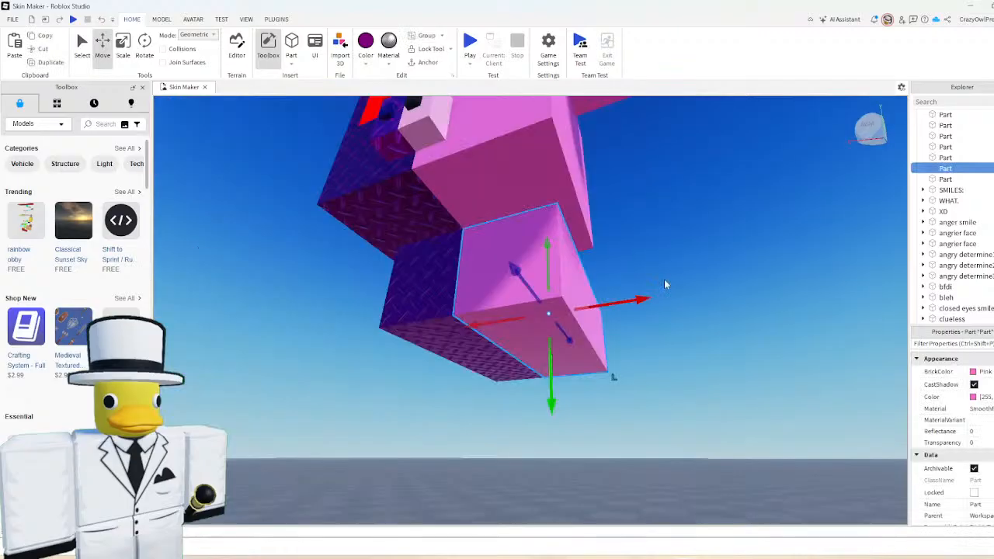
{"action": "key", "text": "ctrl+d"}
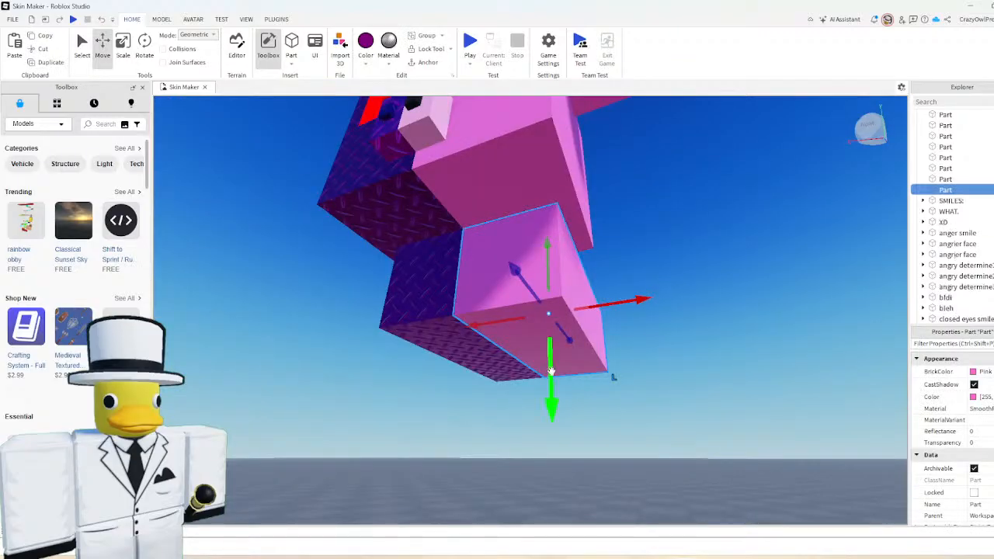
{"action": "key", "text": "ctrl+3"}
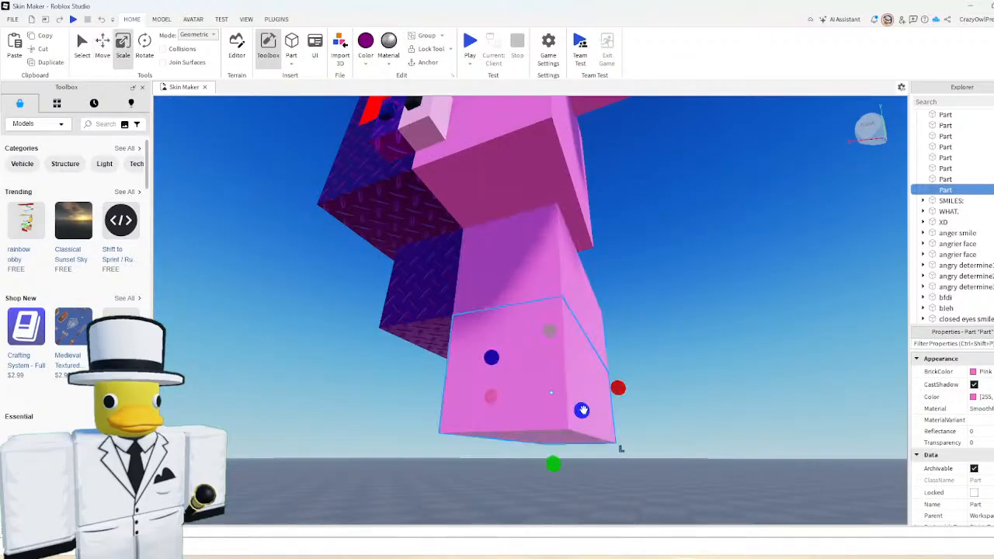
{"action": "left_click_drag", "start_coordinate": [581, 408], "coordinate": [547, 390]}
{"action": "left_click", "coordinate": [403, 275], "text": "ctrl"}
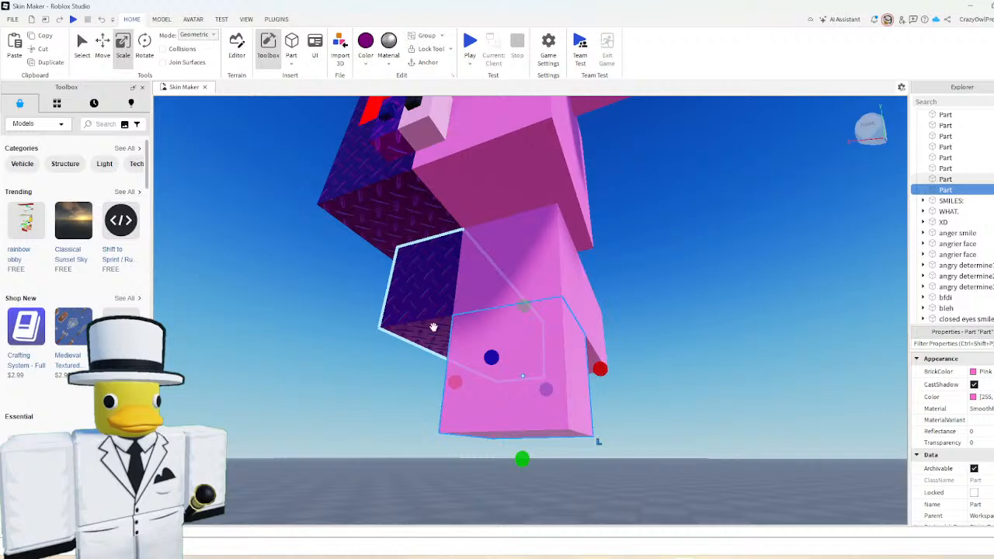
- Narrow the lower pink block's width and depth into a slim leg and position it beneath the front of the pink body half
{"action": "scroll", "coordinate": [436, 327], "scroll_direction": "up", "scroll_amount": 5}
{"action": "scroll", "coordinate": [436, 327], "scroll_direction": "down", "scroll_amount": 5}
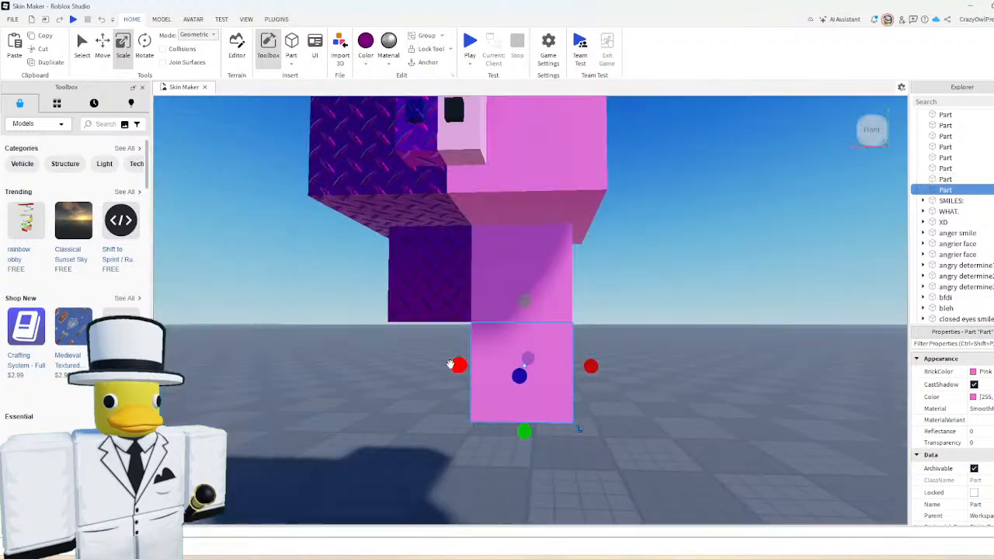
{"action": "left_click_drag", "start_coordinate": [436, 365], "coordinate": [444, 365]}
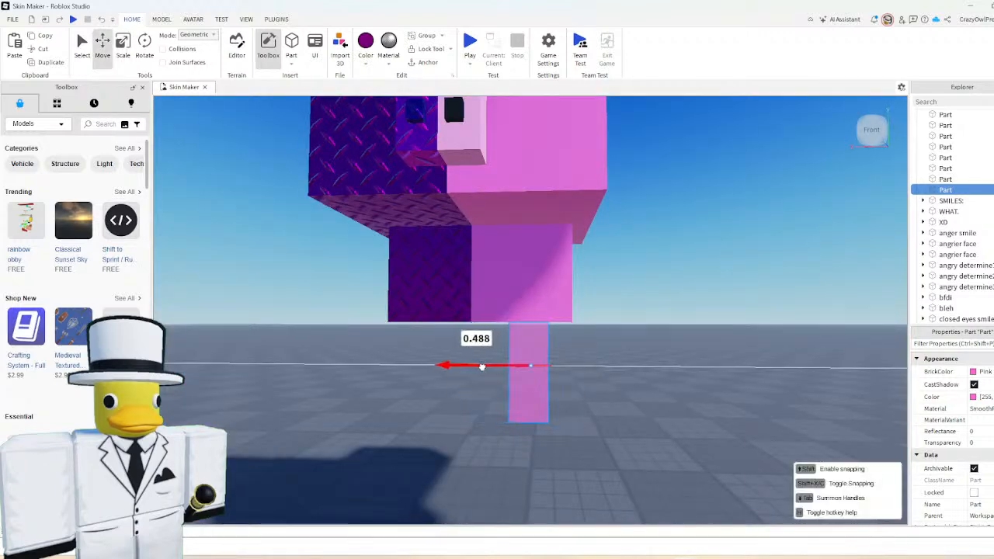
{"action": "scroll", "coordinate": [628, 322], "scroll_direction": "up", "scroll_amount": 2}
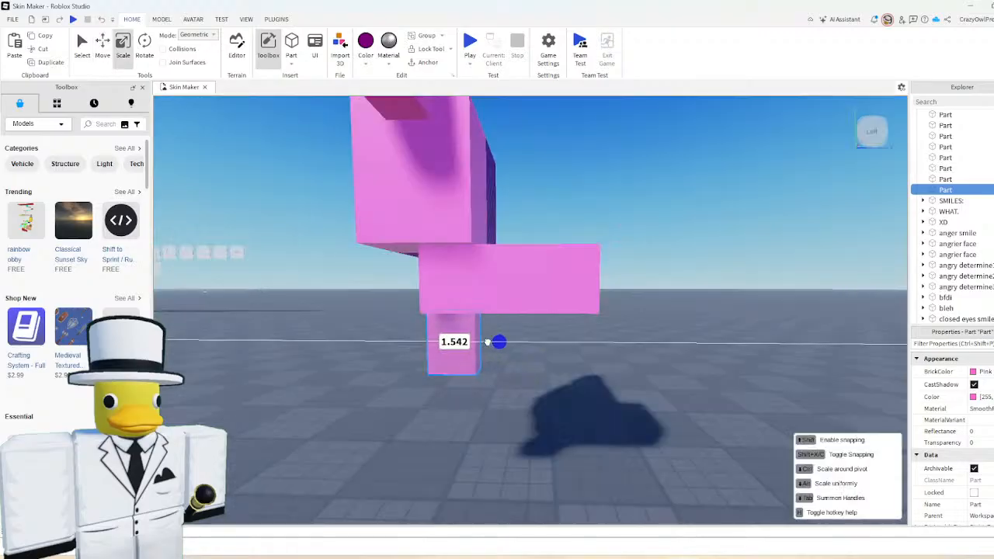
{"action": "mouse_move", "coordinate": [497, 341]}
{"action": "left_mouse_down"}
{"action": "mouse_move", "coordinate": [475, 341]}
{"action": "mouse_move", "coordinate": [507, 347]}
{"action": "left_mouse_up"}
{"action": "key", "text": "ctrl+2"}
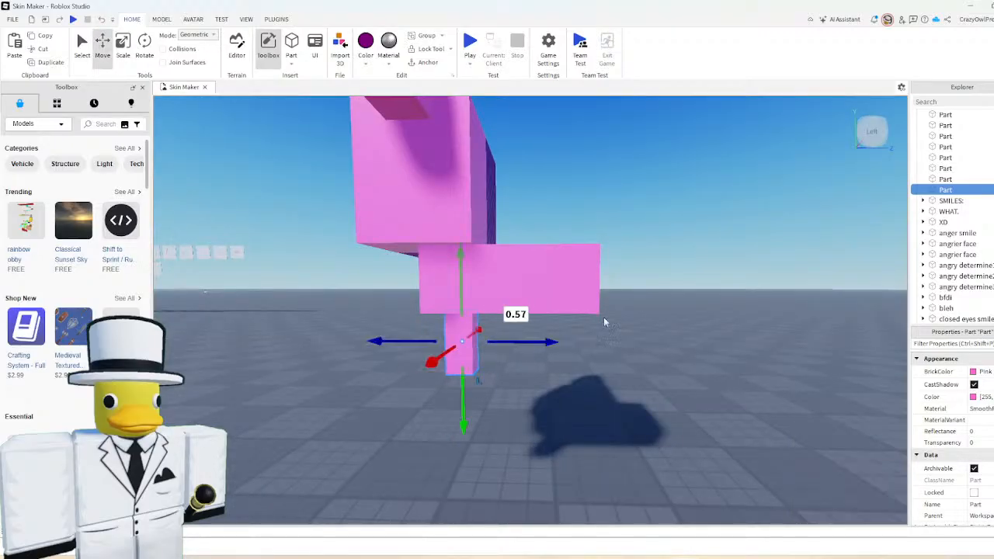
{"action": "left_click", "coordinate": [654, 297]}
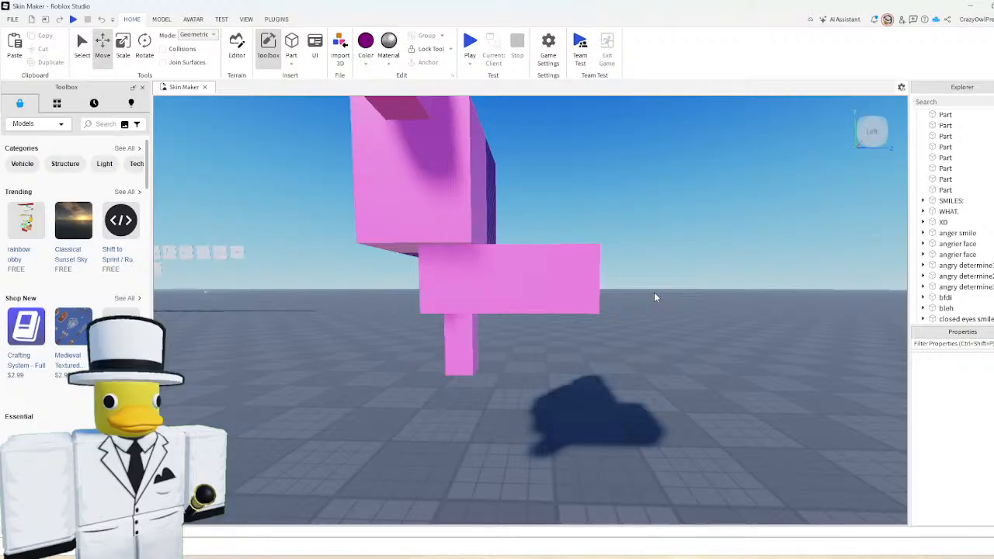
- Adjust the pink leg's position beneath the front of the pink body half
{"action": "key", "text": "a"}
{"action": "right_click_drag", "start_coordinate": [653, 292], "coordinate": [641, 298]}
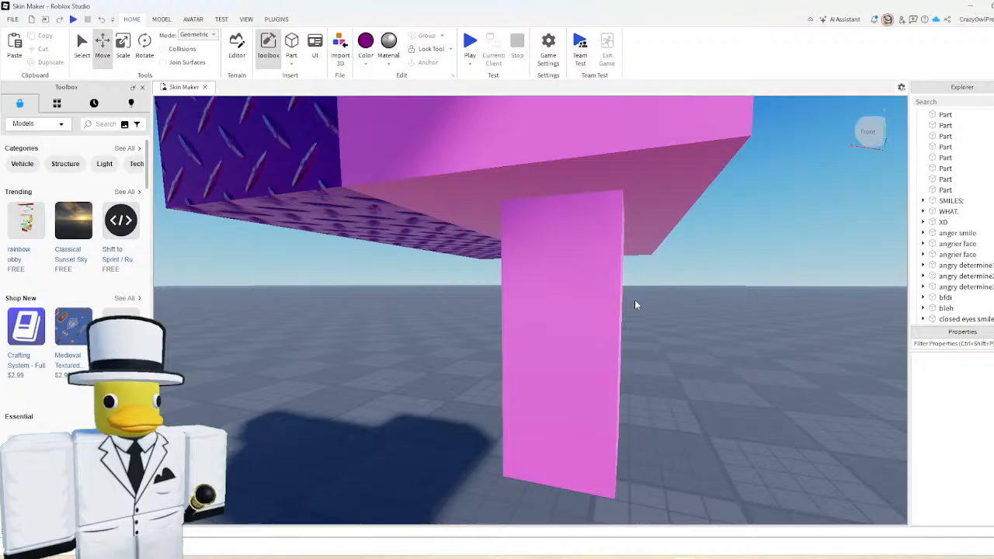
{"action": "left_click", "coordinate": [510, 322]}
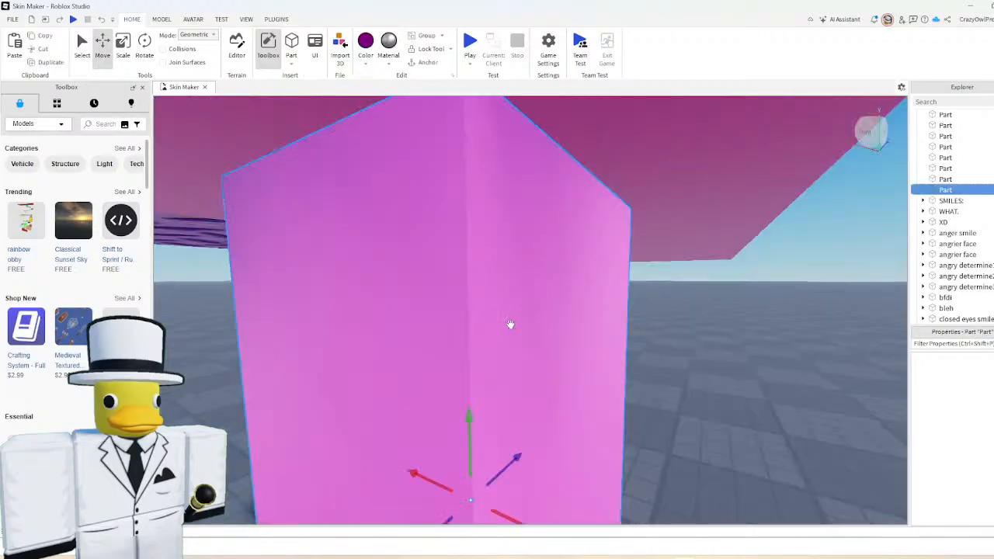
{"action": "scroll", "coordinate": [511, 329], "scroll_direction": "down", "scroll_amount": 5}
{"action": "left_click_drag", "start_coordinate": [465, 378], "coordinate": [477, 378]}
{"action": "left_click", "coordinate": [697, 309]}
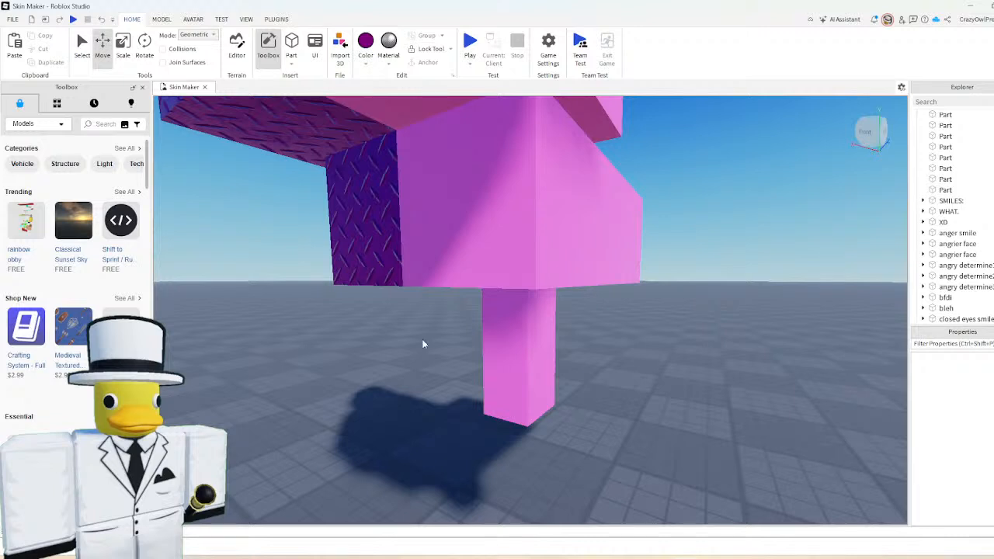
{"action": "scroll", "coordinate": [423, 344], "scroll_direction": "down", "scroll_amount": 3}
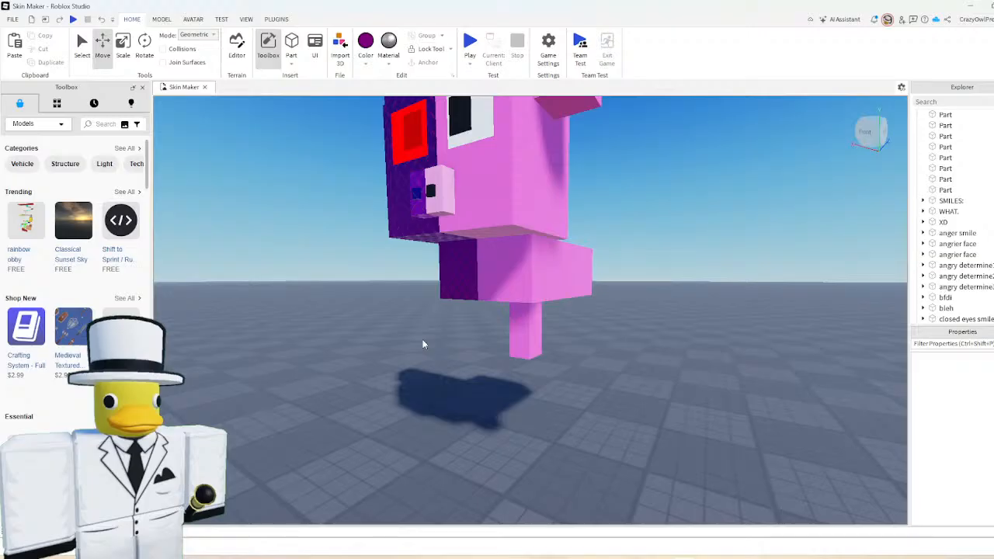
{"action": "scroll", "coordinate": [423, 344], "scroll_direction": "up", "scroll_amount": 5}
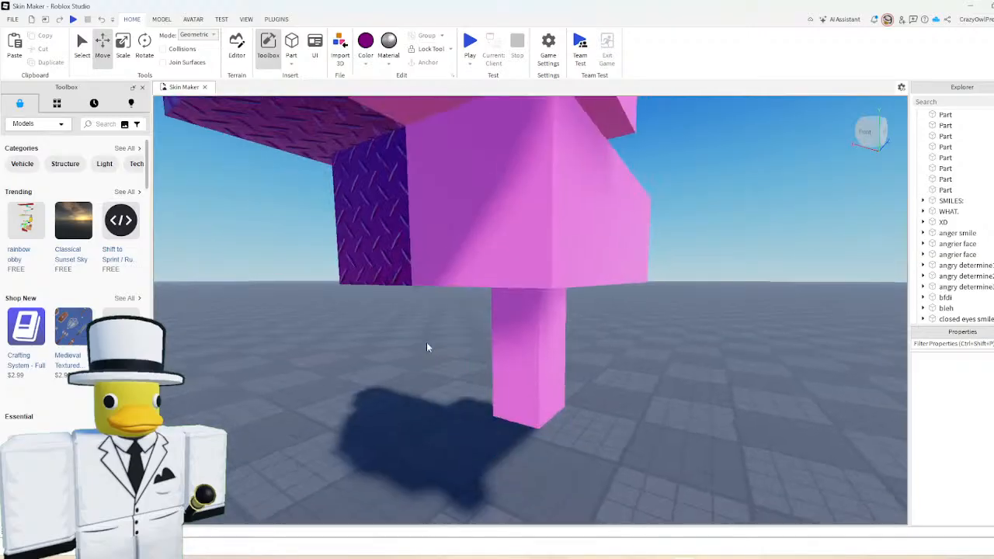
- Duplicate the front pink leg and move the copy back beneath the rear of the pink body half
{"action": "scroll", "coordinate": [426, 347], "scroll_direction": "down", "scroll_amount": 3}
{"action": "left_click", "coordinate": [527, 343]}
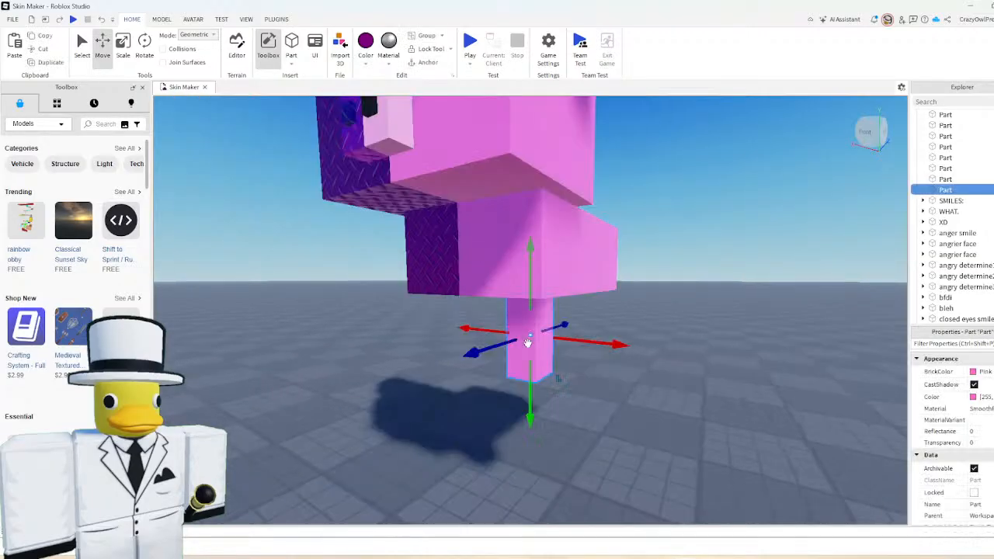
{"action": "scroll", "coordinate": [527, 342], "scroll_direction": "up", "scroll_amount": 3}
{"action": "right_click_drag", "start_coordinate": [527, 343], "coordinate": [548, 350]}
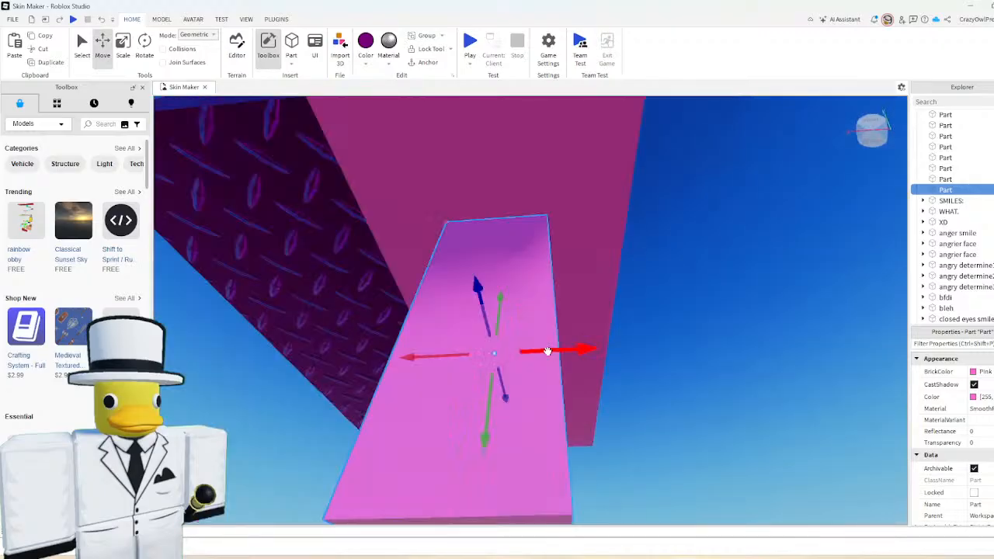
{"action": "left_click", "coordinate": [524, 242], "text": "ctrl"}
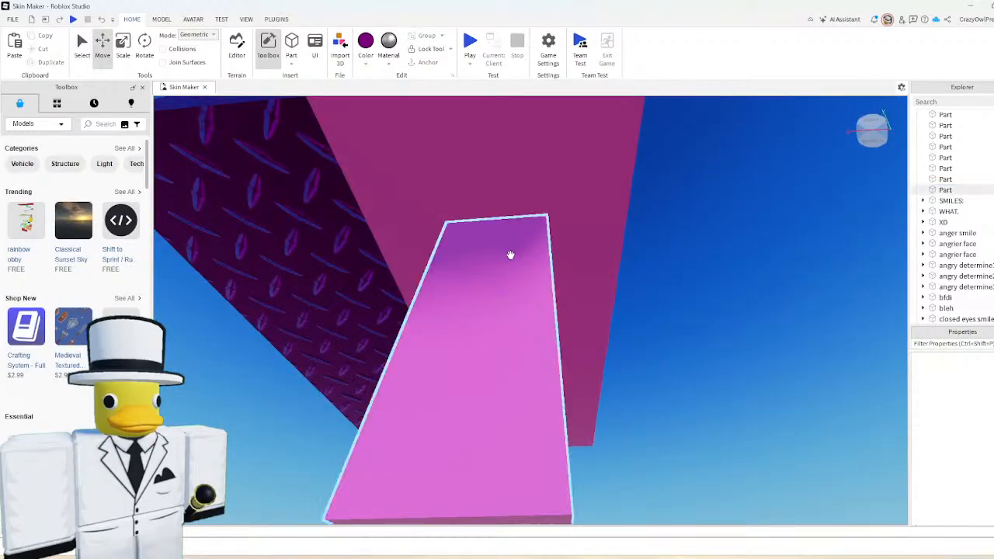
{"action": "scroll", "coordinate": [686, 203], "scroll_direction": "down", "scroll_amount": 5}
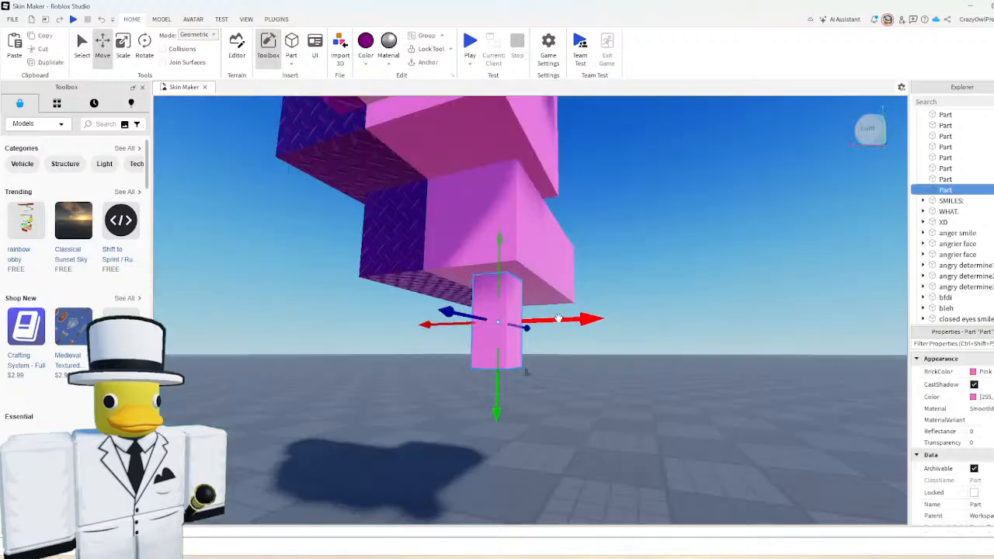
{"action": "right_click_drag", "start_coordinate": [606, 279], "coordinate": [606, 280]}
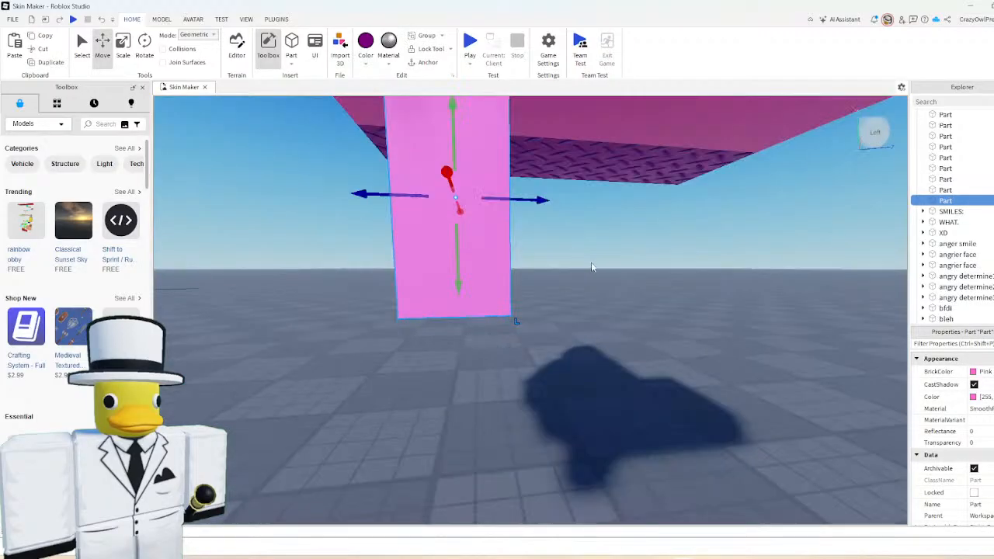
{"action": "scroll", "coordinate": [590, 263], "scroll_direction": "down", "scroll_amount": 1}
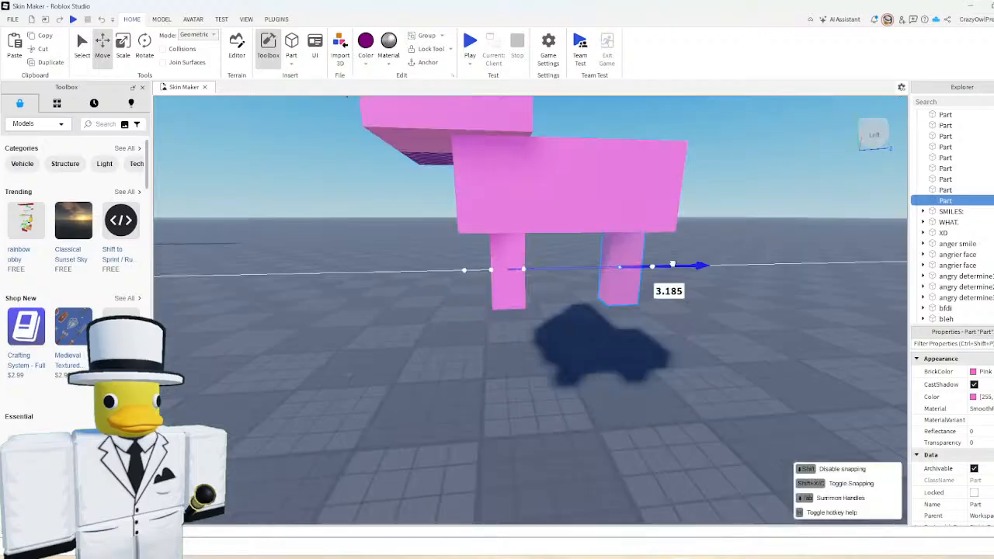
{"action": "left_click_drag", "start_coordinate": [666, 279], "coordinate": [731, 239]}
- Duplicate the rear pink leg and move the copy about 2 studs sideways beneath the purple body half
{"action": "left_click", "coordinate": [731, 238]}
{"action": "right_click_drag", "start_coordinate": [731, 239], "coordinate": [616, 326]}
{"action": "key", "text": "a"}
{"action": "left_click", "coordinate": [577, 332]}
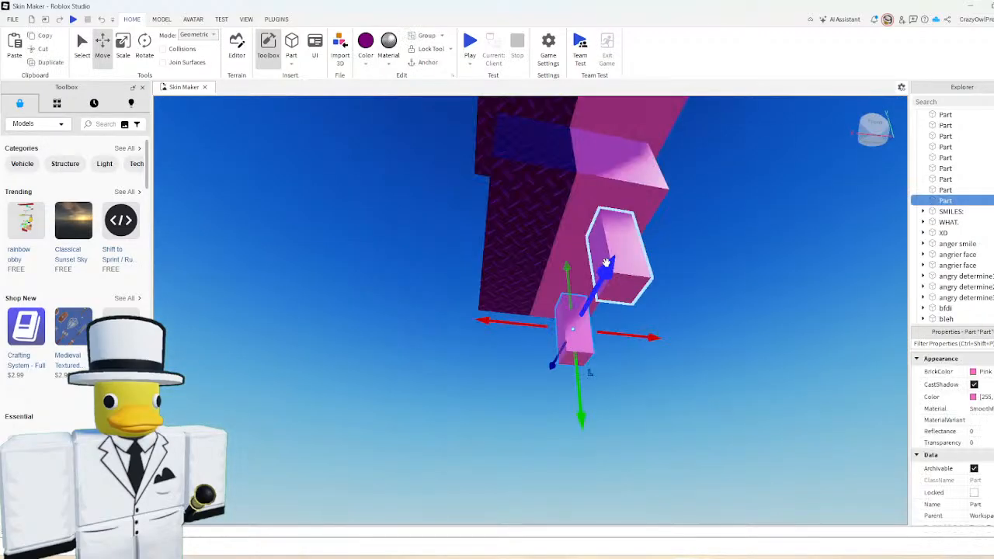
{"action": "key", "text": "ctrl+d"}
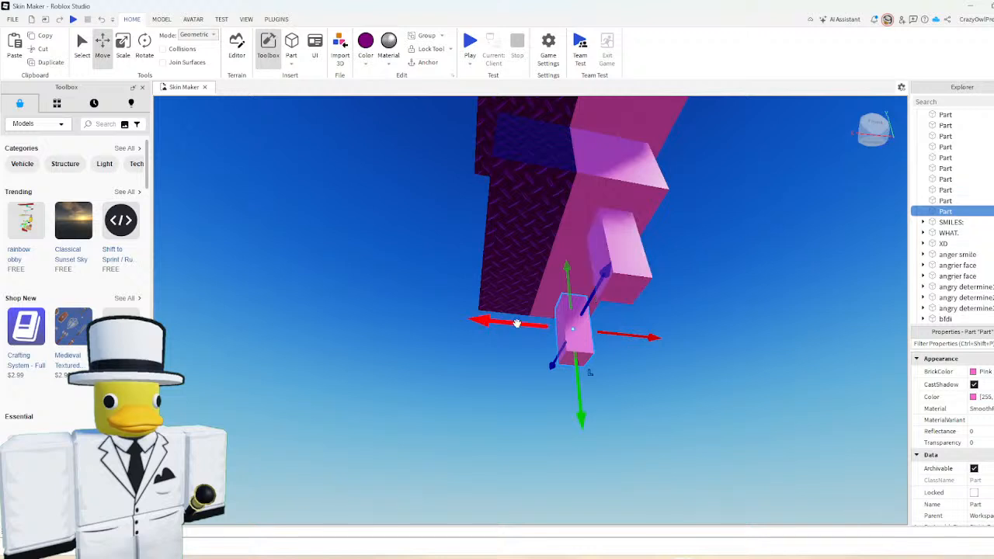
{"action": "left_click_drag", "start_coordinate": [516, 325], "coordinate": [447, 332]}
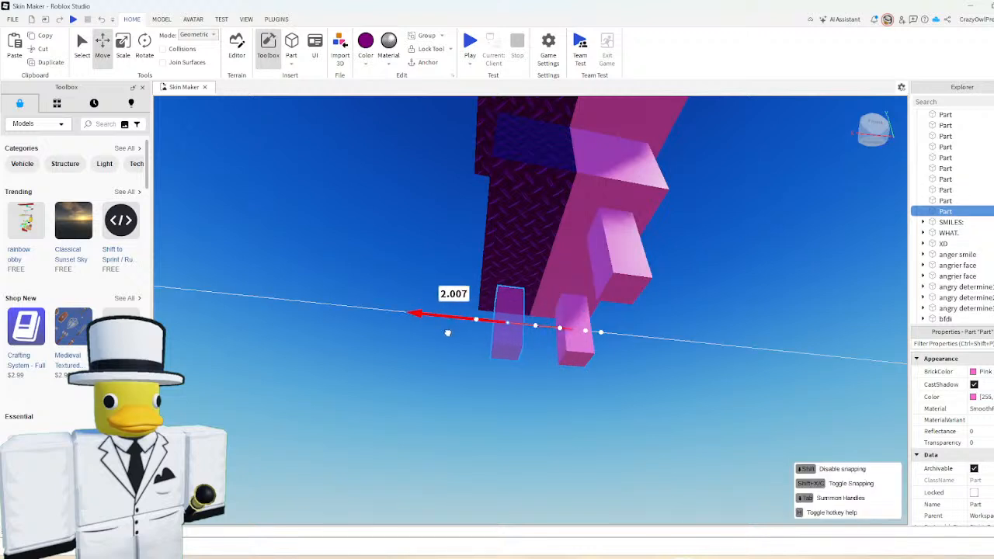
- Recolor the rear leg under the purple body half eggplant purple and give it the Diamond Plate material
{"action": "left_click", "coordinate": [365, 64]}
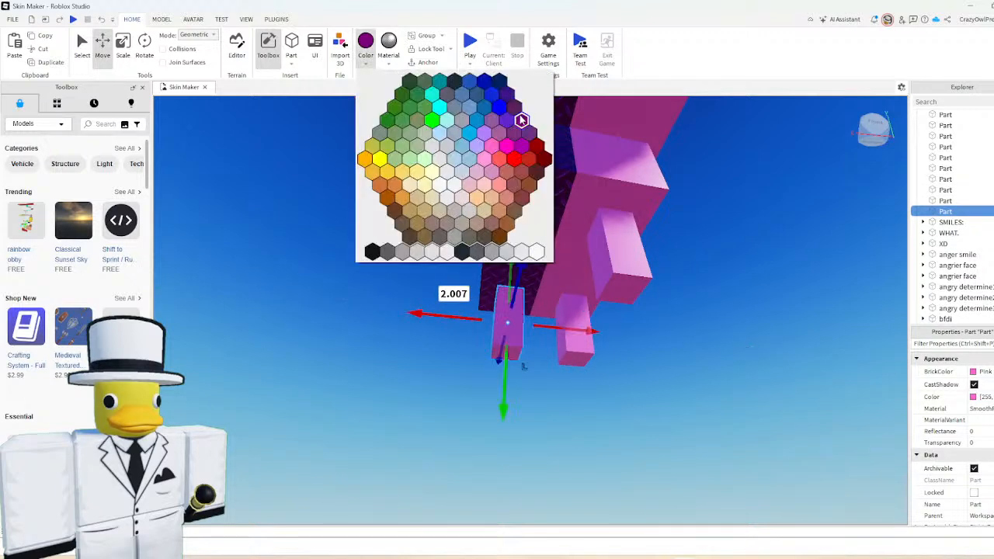
{"action": "left_click", "coordinate": [523, 122]}
{"action": "left_click", "coordinate": [388, 62]}
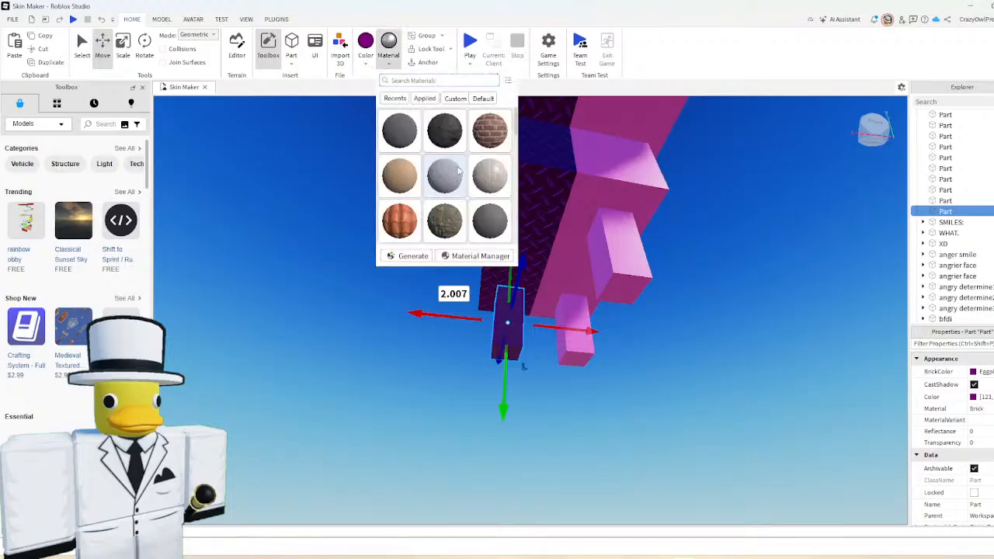
{"action": "scroll", "coordinate": [458, 171], "scroll_direction": "down", "scroll_amount": 2}
{"action": "left_click", "coordinate": [475, 175]}
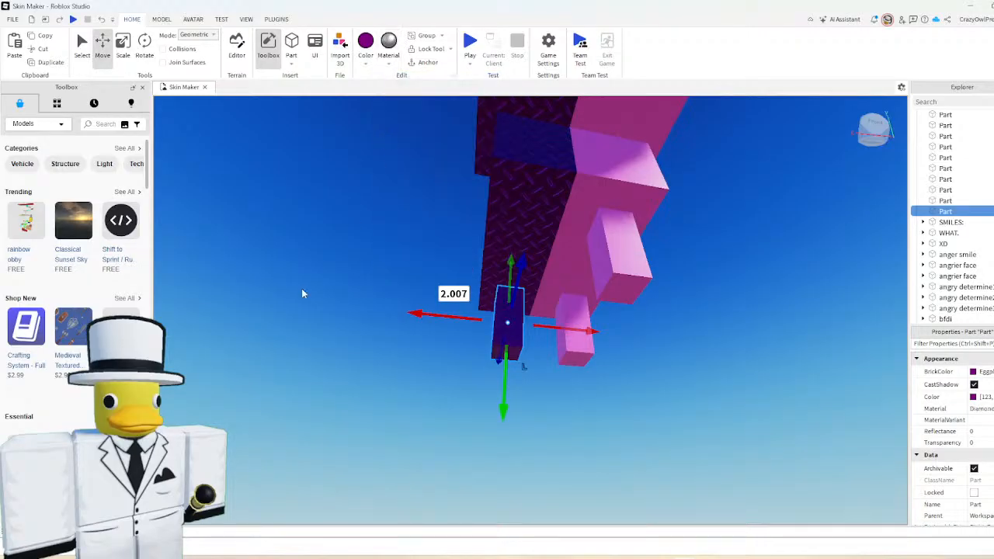
{"action": "left_click", "coordinate": [301, 288]}
- Examine the placement of the pink and purple legs beneath the two-tone body from the front
{"action": "key", "text": "w"}
{"action": "right_click_drag", "start_coordinate": [462, 204], "coordinate": [528, 305]}
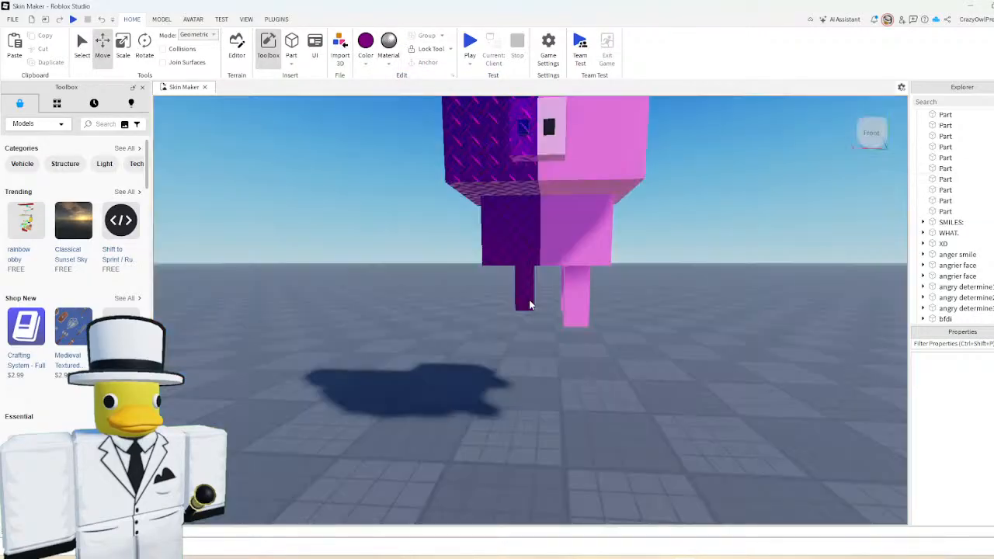
{"action": "scroll", "coordinate": [531, 303], "scroll_direction": "up", "scroll_amount": 2}
{"action": "left_click", "coordinate": [597, 326]}
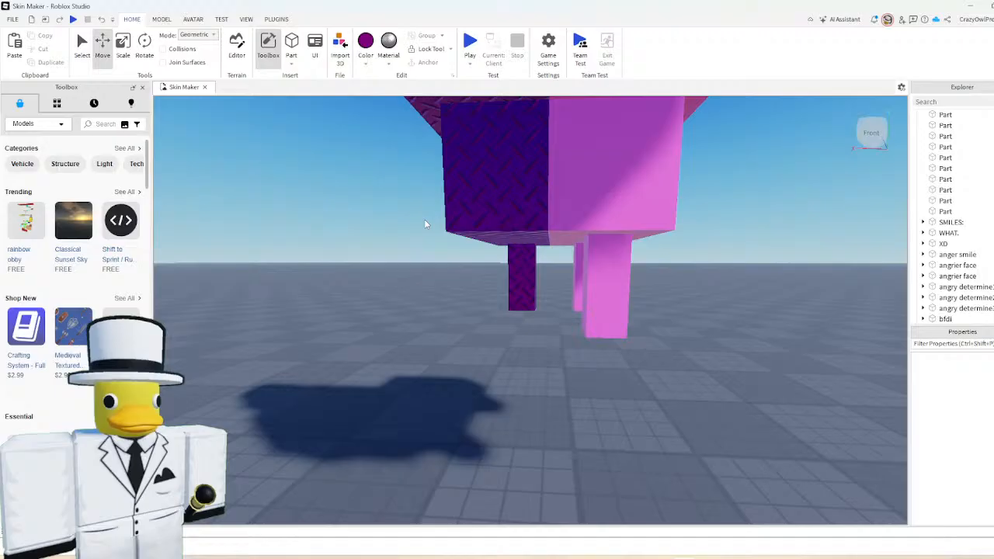
{"action": "key", "text": "w"}
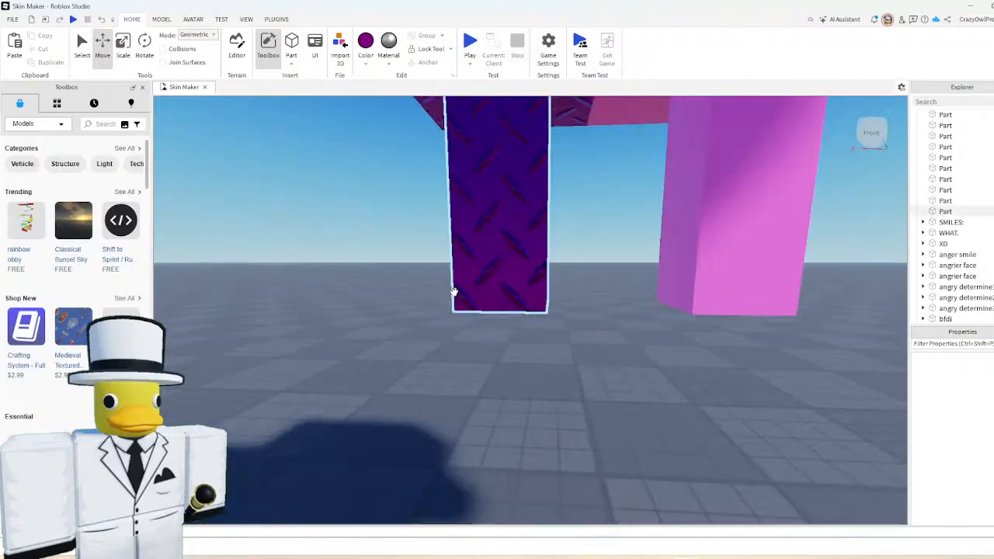
{"action": "key", "text": "s"}
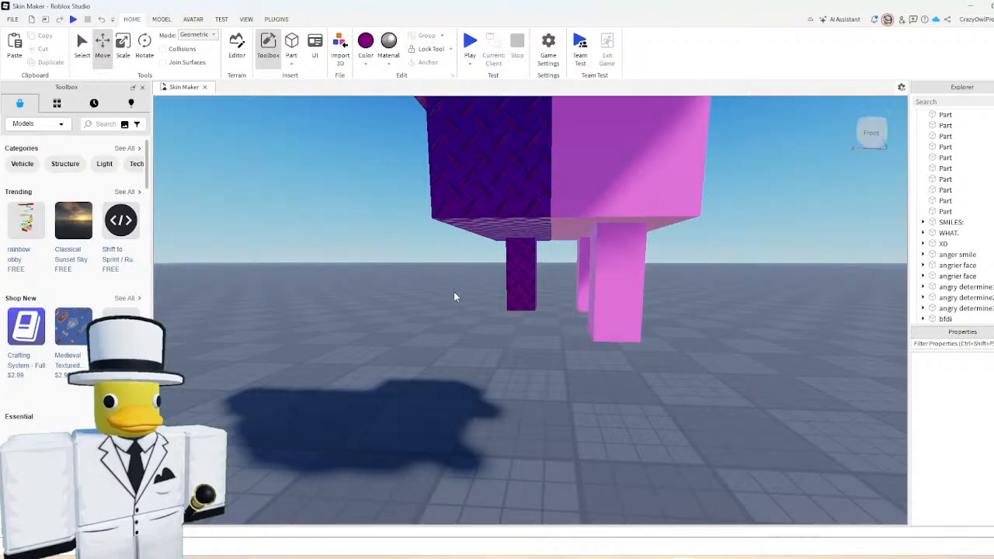
{"action": "left_click", "coordinate": [517, 284]}
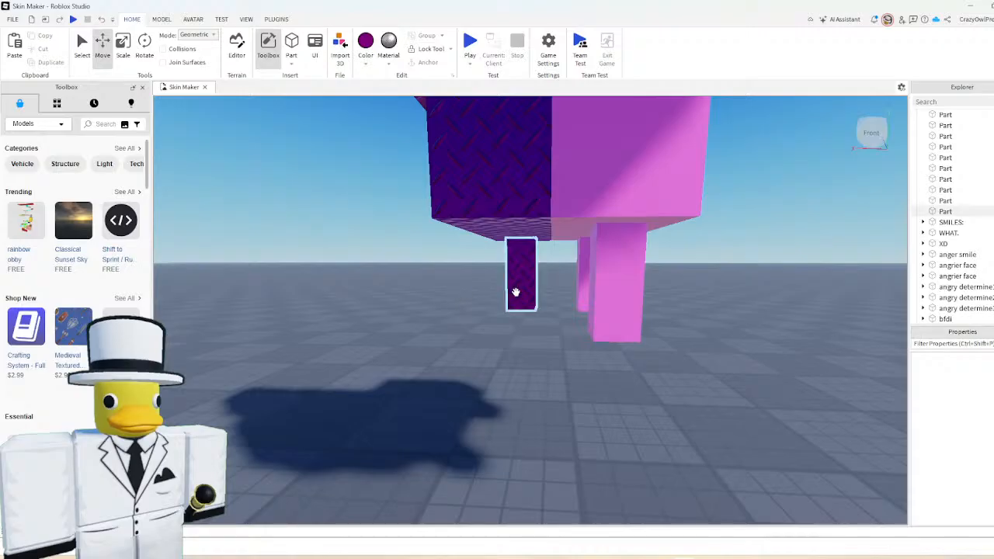
{"action": "left_click", "coordinate": [516, 292]}
{"action": "key", "text": "s"}
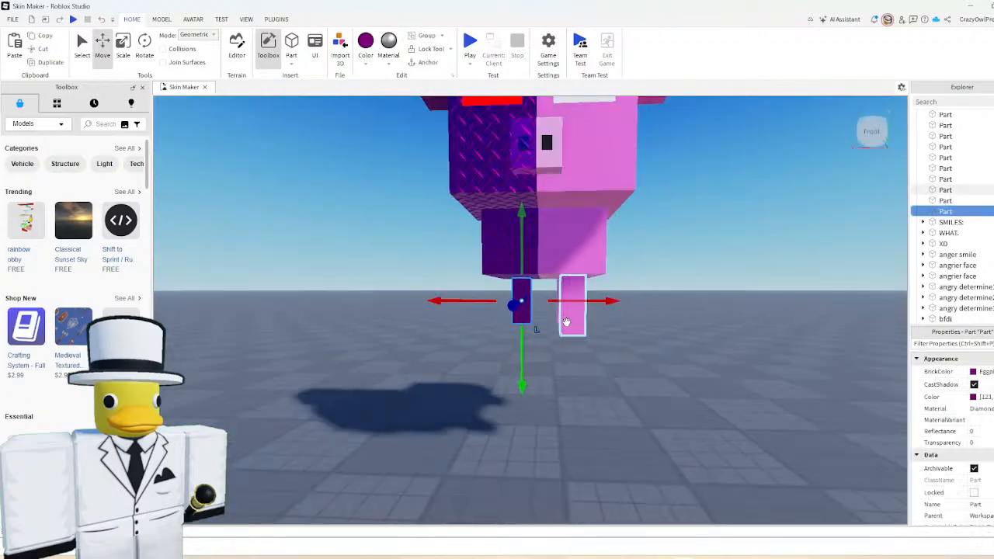
{"action": "scroll", "coordinate": [566, 322], "scroll_direction": "up", "scroll_amount": 2}
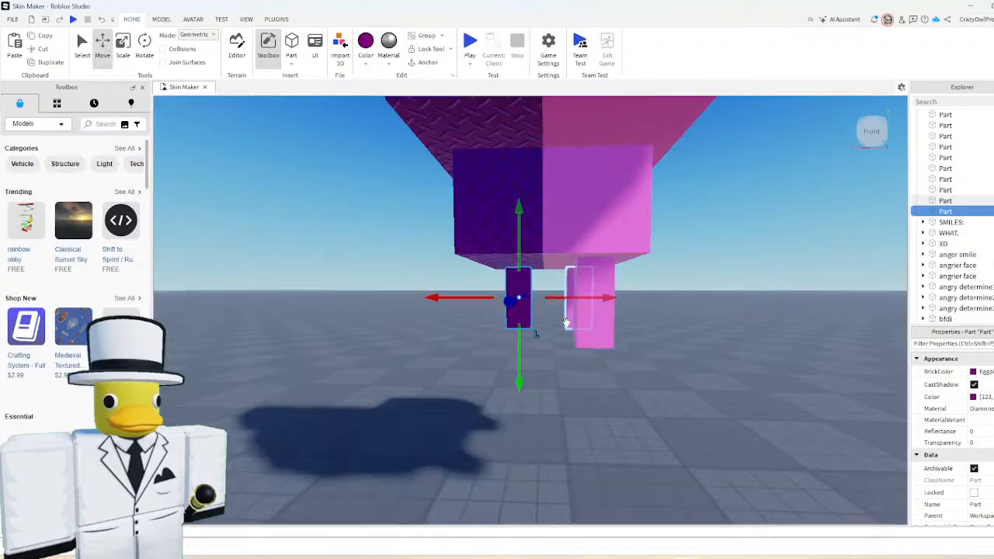
{"action": "right_click_drag", "start_coordinate": [568, 322], "coordinate": [564, 341]}
{"action": "left_click", "coordinate": [564, 341]}
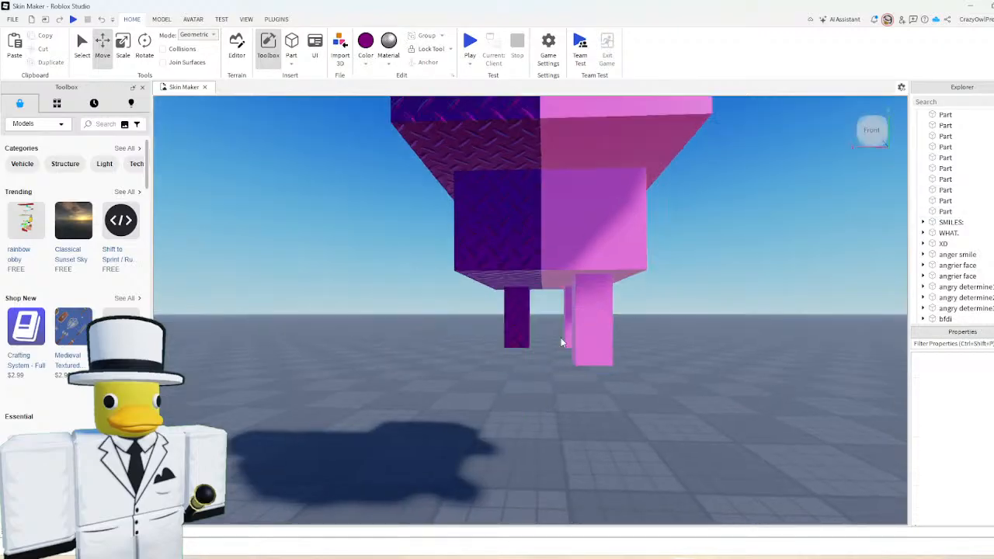
- Try placing a duplicate of the rear purple leg about 3.3 studs forward beneath the purple body half
{"action": "scroll", "coordinate": [563, 343], "scroll_direction": "up", "scroll_amount": 2}
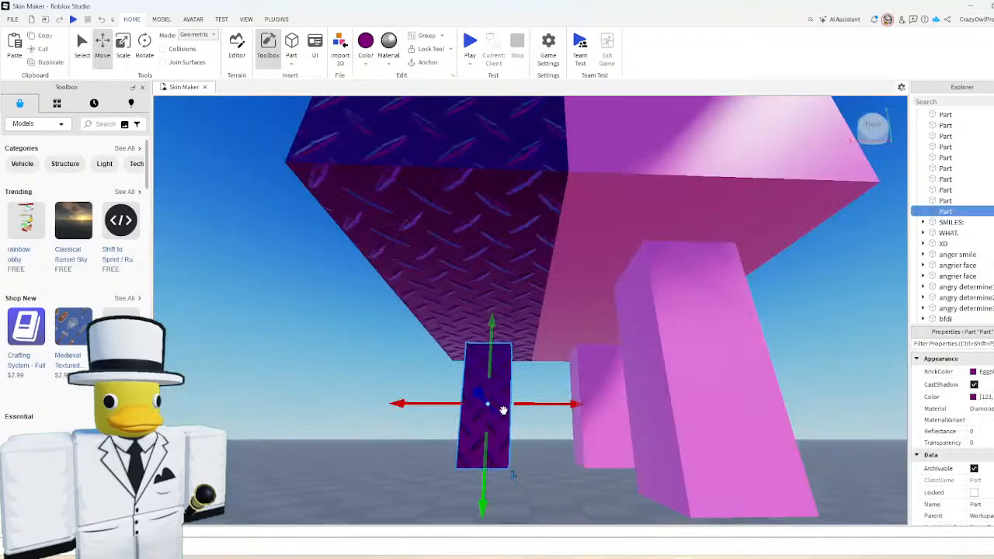
{"action": "key", "text": "ctrl+d"}
{"action": "left_click_drag", "start_coordinate": [502, 409], "coordinate": [463, 332]}
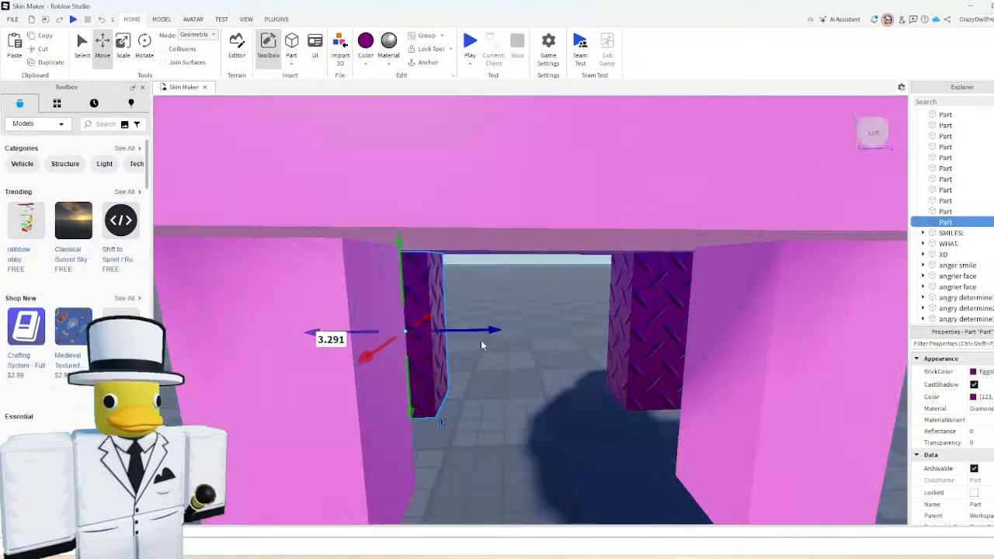
{"action": "key", "text": "Delete"}
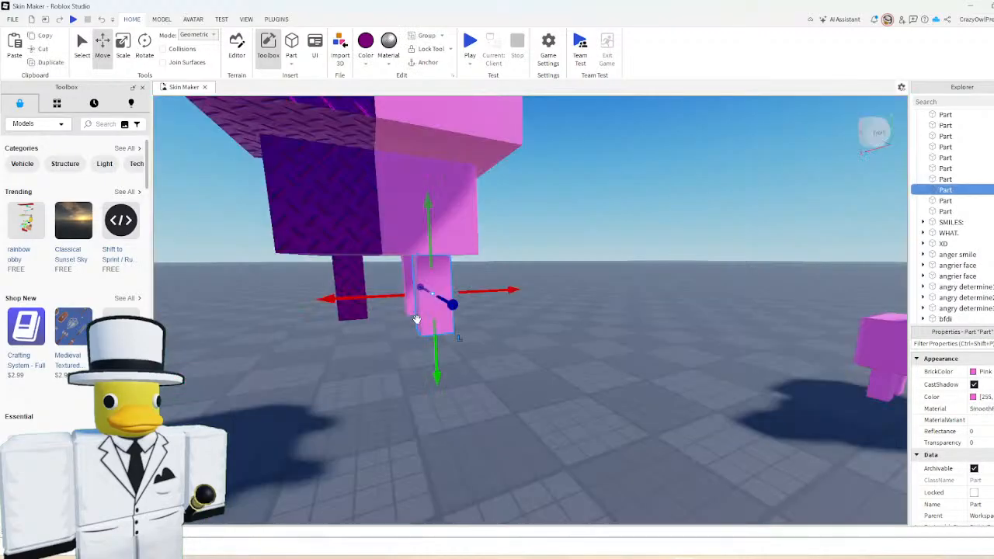
- Try placing a duplicate of the front pink leg about 2 studs sideways beneath the front of the purple body half
{"action": "key", "text": "ctrl+d"}
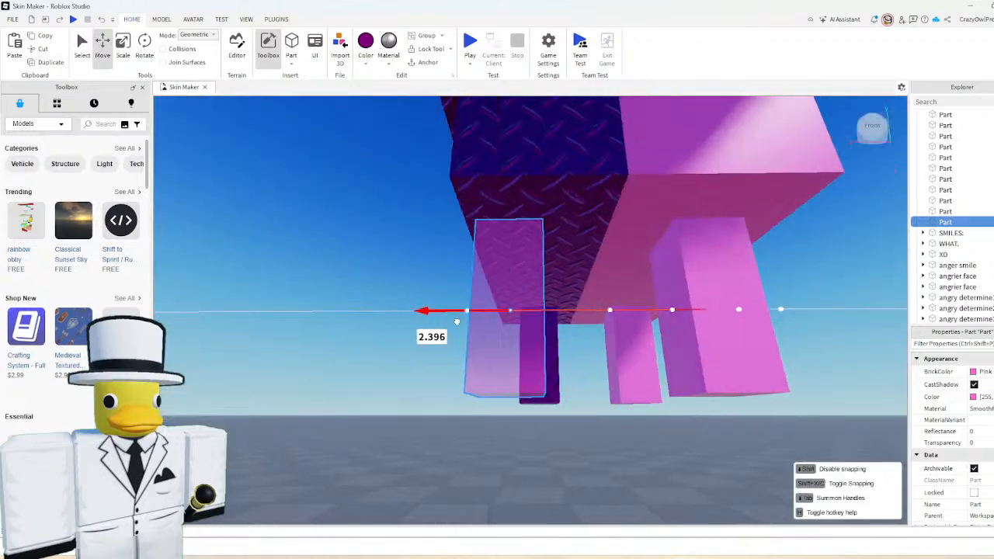
{"action": "left_click_drag", "start_coordinate": [448, 321], "coordinate": [386, 336]}
{"action": "scroll", "coordinate": [464, 317], "scroll_direction": "up", "scroll_amount": 3}
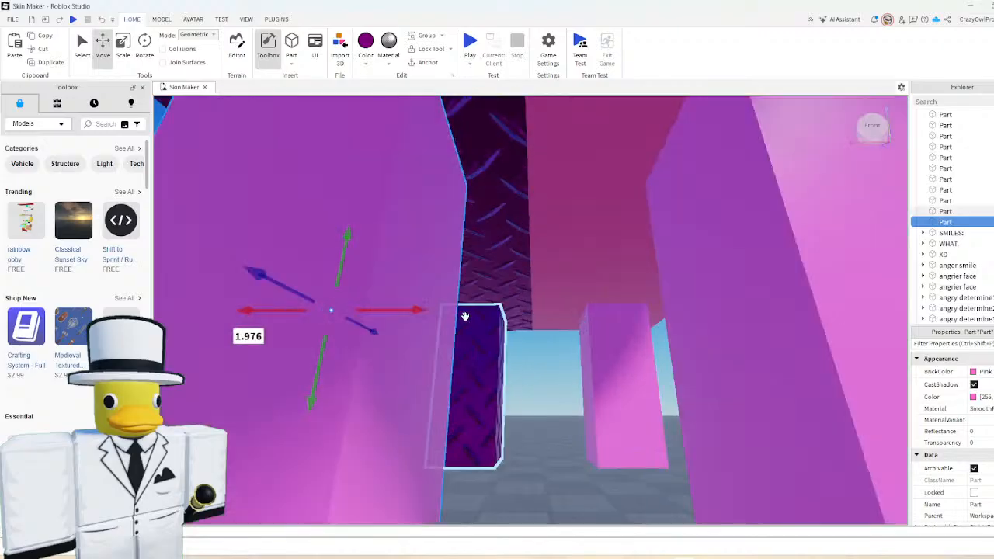
{"action": "scroll", "coordinate": [464, 316], "scroll_direction": "down", "scroll_amount": 3}
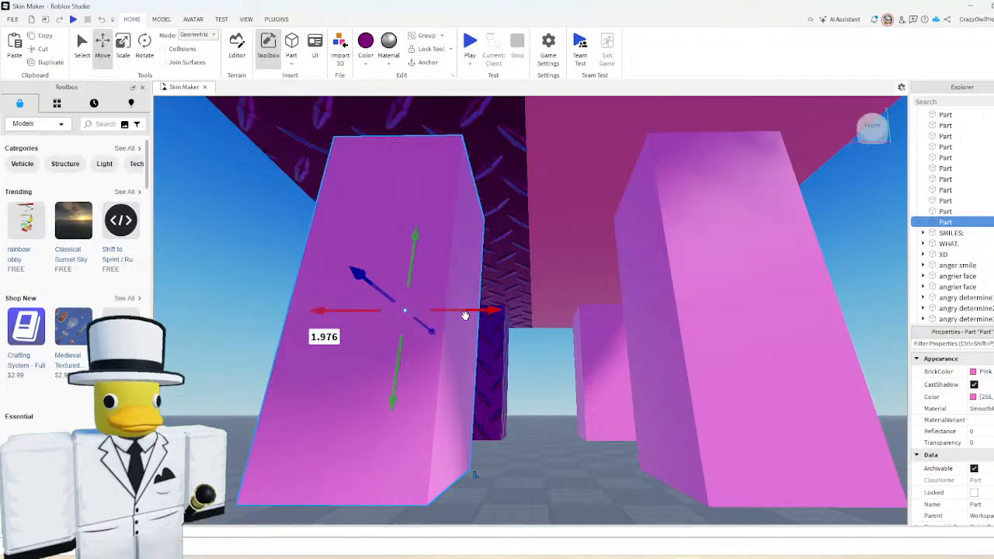
{"action": "scroll", "coordinate": [464, 317], "scroll_direction": "down", "scroll_amount": 5}
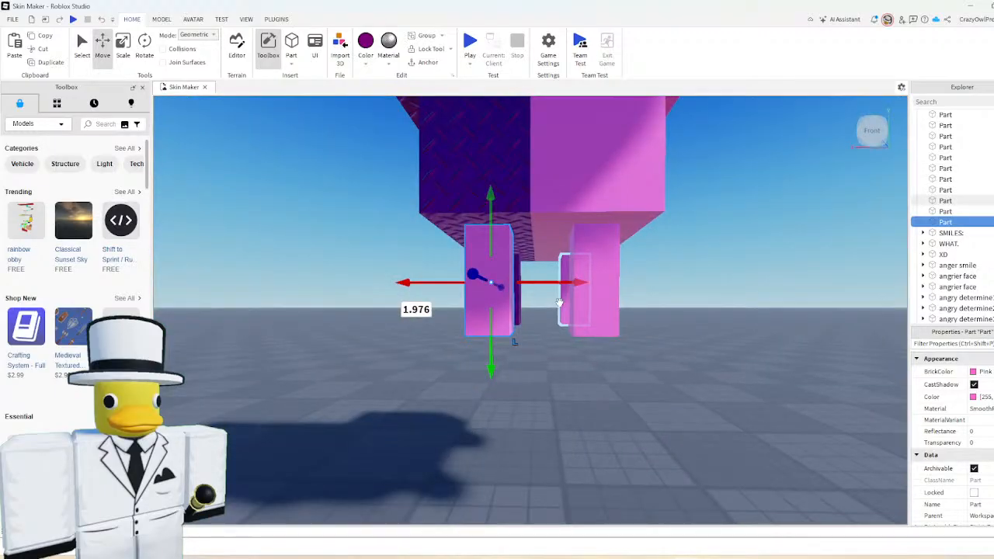
{"action": "scroll", "coordinate": [559, 303], "scroll_direction": "up", "scroll_amount": 2}
{"action": "right_click_drag", "start_coordinate": [559, 304], "coordinate": [598, 322]}
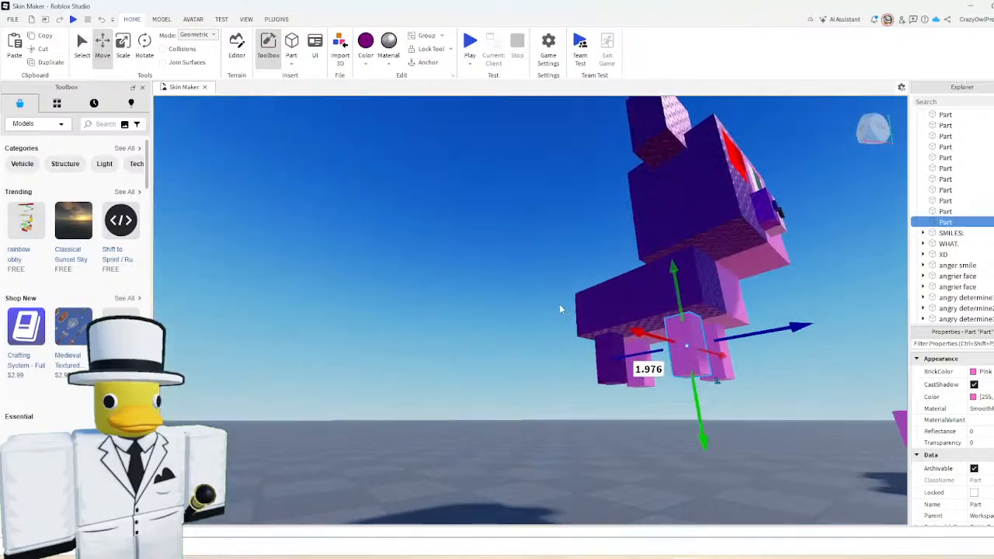
{"action": "key", "text": "d"}
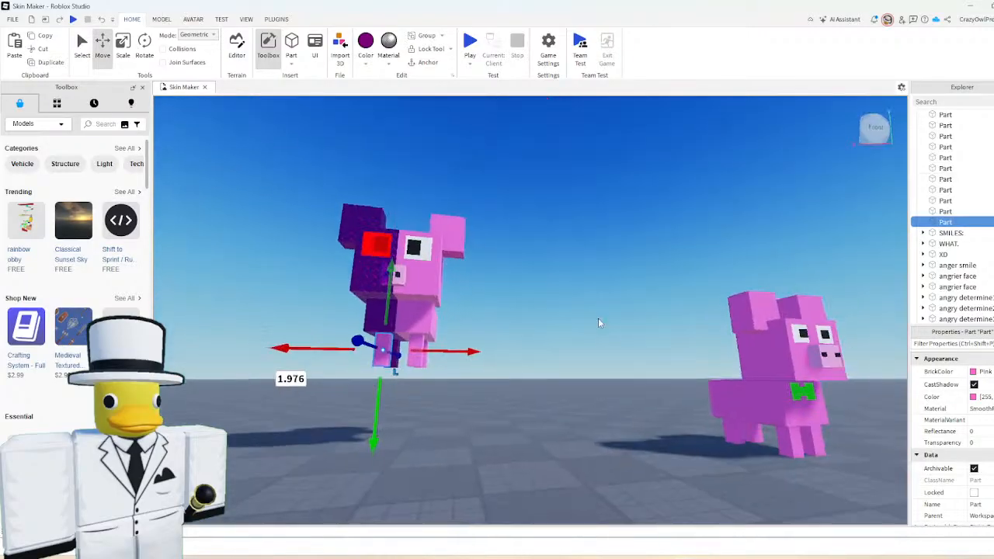
{"action": "key", "text": "a"}
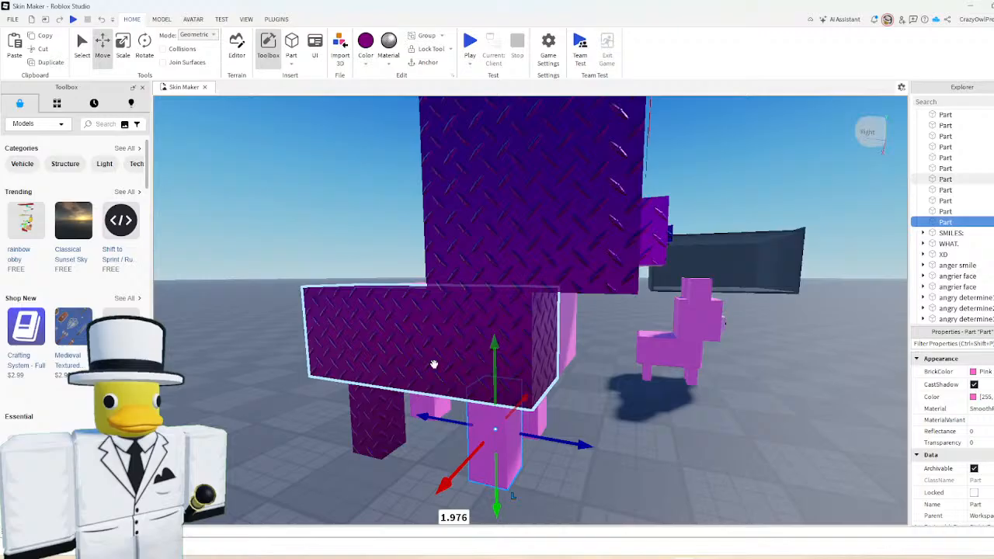
{"action": "key", "text": "w"}
{"action": "right_click_drag", "start_coordinate": [434, 364], "coordinate": [543, 317]}
{"action": "key", "text": "Delete"}
- Duplicate the purple diamond-plate body block, pull the copy out beside the body, and turn it at an angle to the body
{"action": "key", "text": "s"}
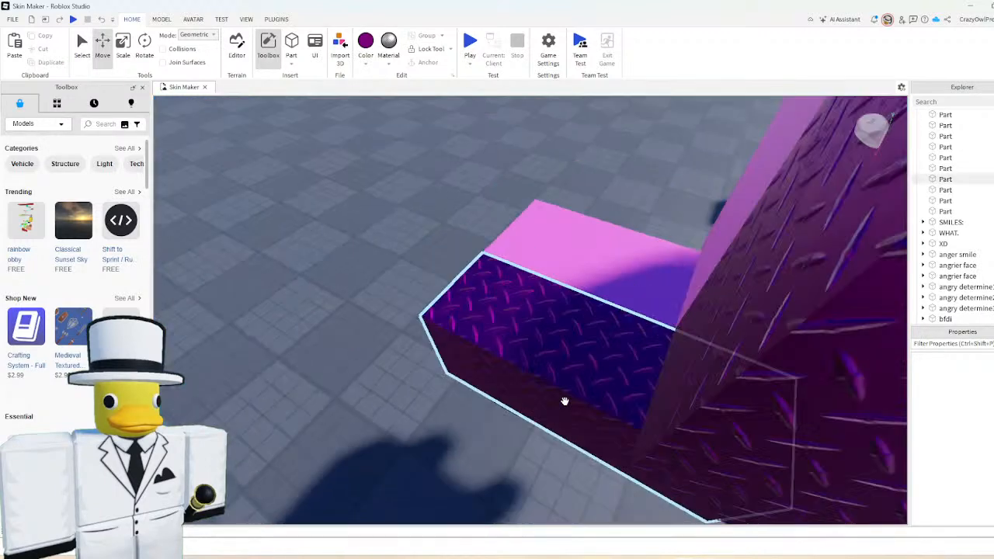
{"action": "left_click", "coordinate": [556, 339]}
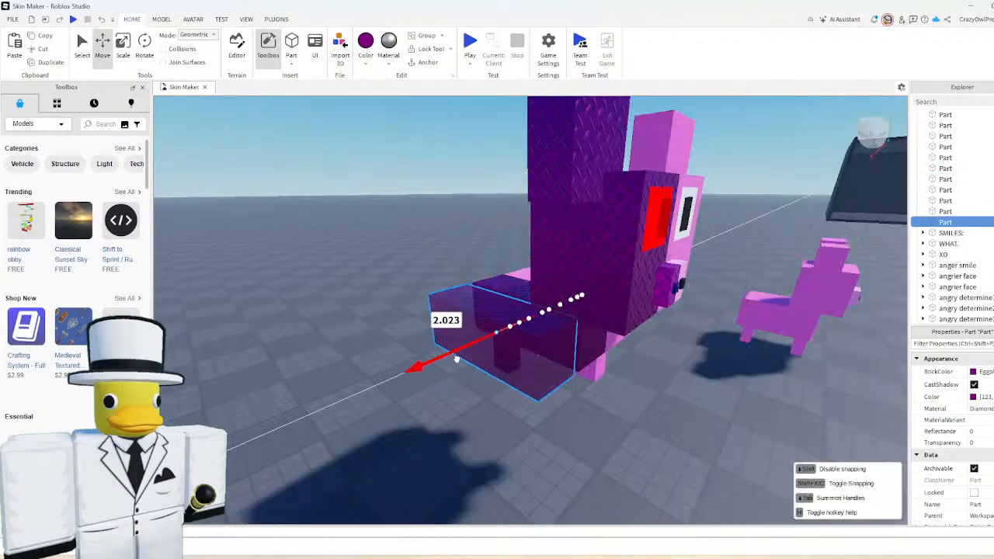
{"action": "left_click_drag", "start_coordinate": [452, 370], "coordinate": [424, 381]}
{"action": "key", "text": "ctrl+4"}
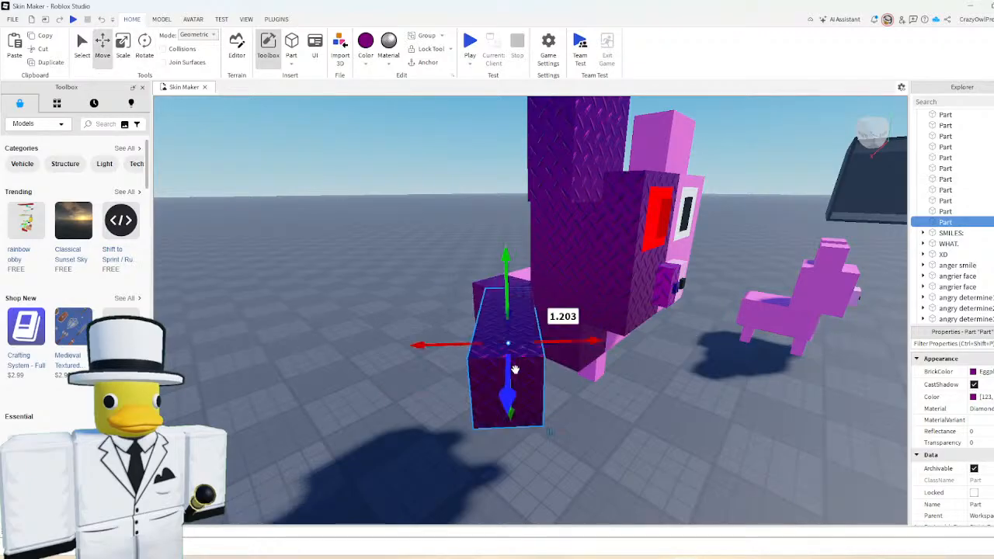
{"action": "scroll", "coordinate": [626, 379], "scroll_direction": "down", "scroll_amount": 2}
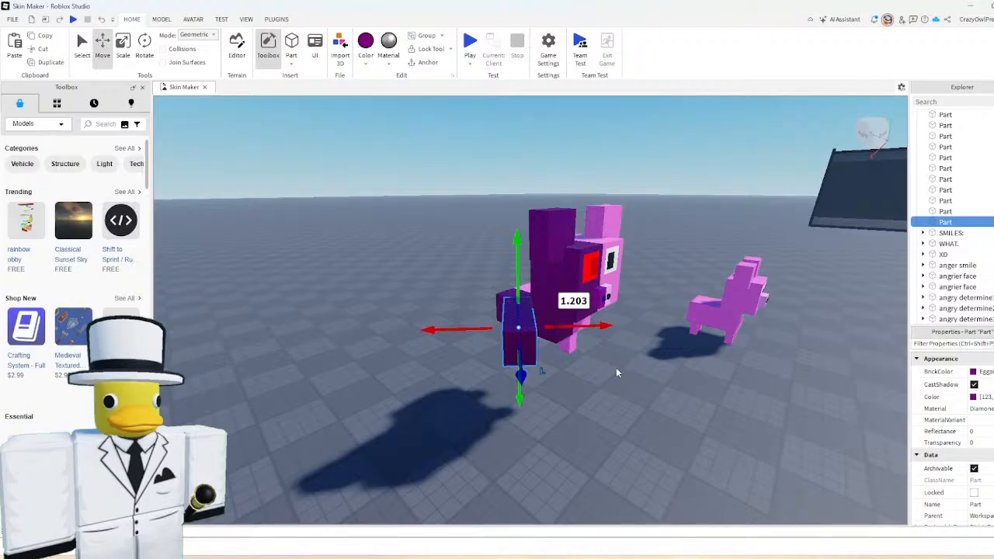
{"action": "key", "text": "w"}
{"action": "key", "text": "a"}
{"action": "key", "text": "s"}
{"action": "key", "text": "d"}
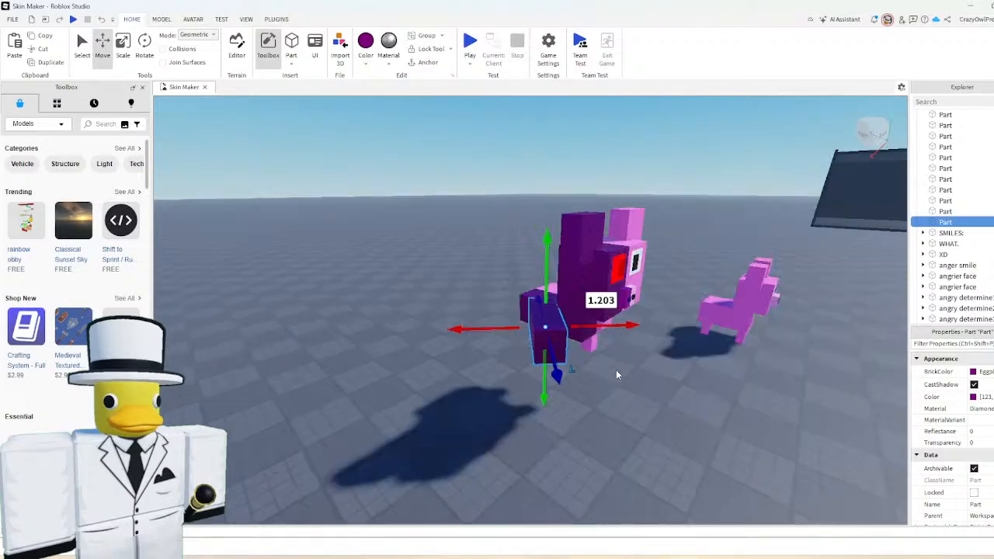
- Delete the angled duplicate of the purple body block and the remaining purple leg beneath the body
{"action": "key", "text": "Delete"}
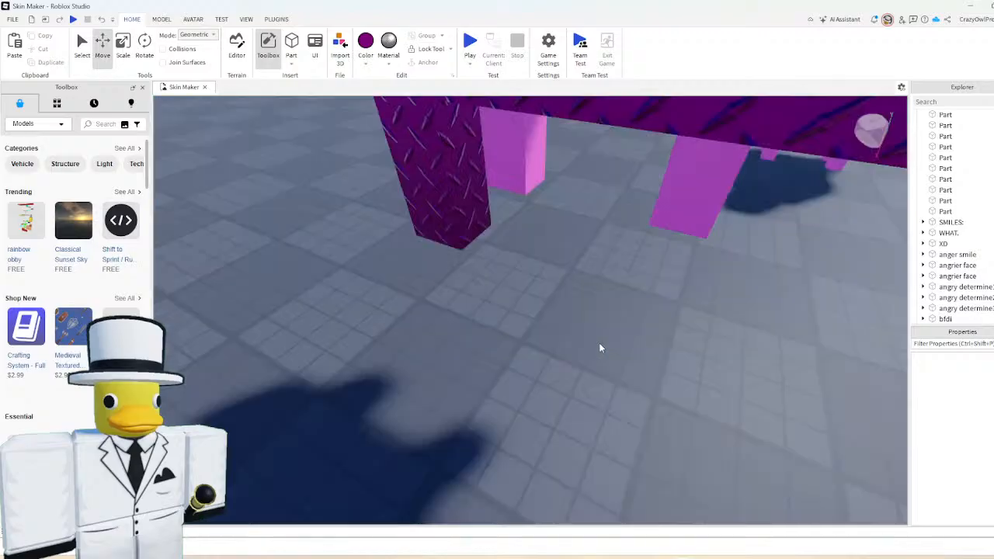
{"action": "left_click_drag", "start_coordinate": [536, 261], "coordinate": [739, 311]}
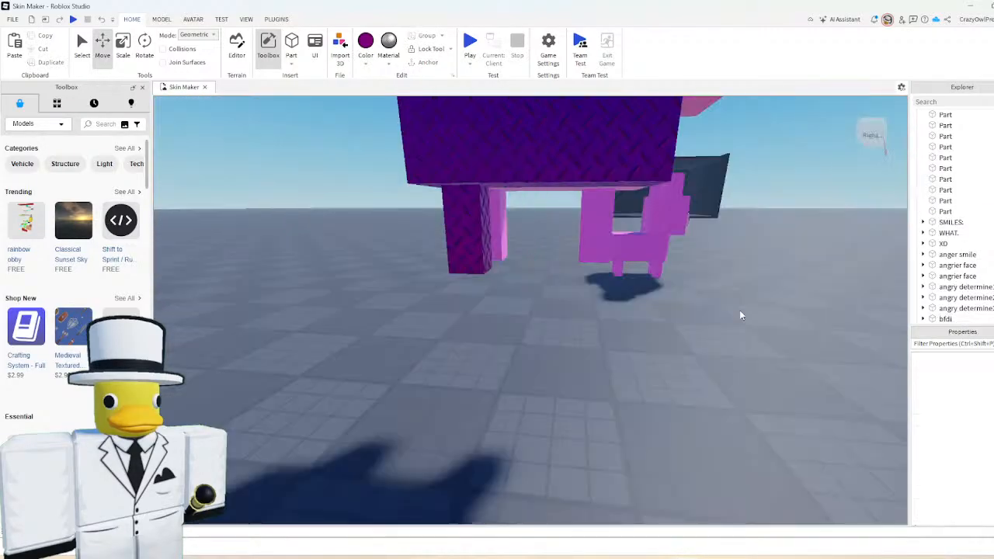
{"action": "left_click", "coordinate": [592, 225]}
{"action": "left_click", "coordinate": [466, 233]}
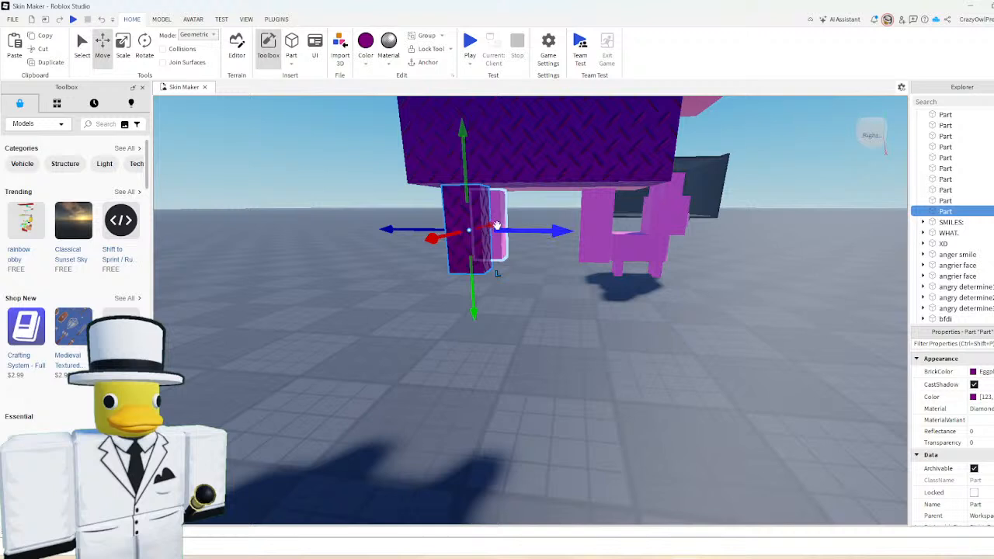
{"action": "key", "text": "Delete"}
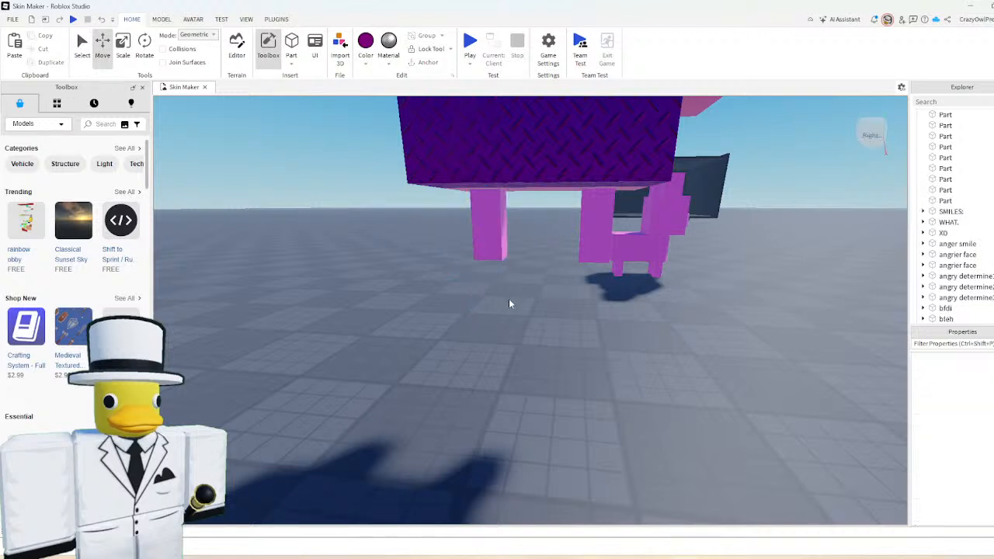
- Duplicate both pink legs together and shift the copies sideways beneath the purple body half, ending with a move of about 1.3 studs
{"action": "key", "text": "d"}
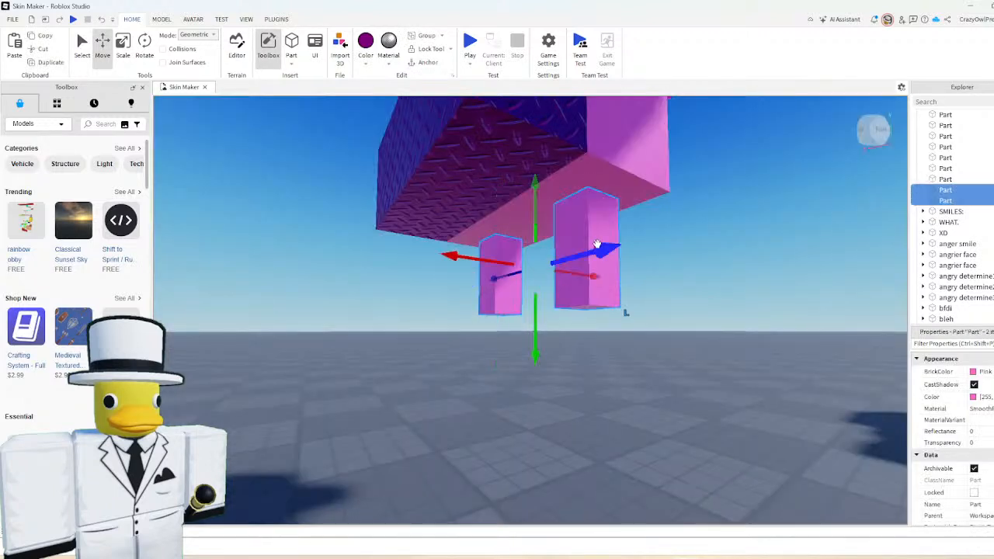
{"action": "key", "text": "ctrl+d"}
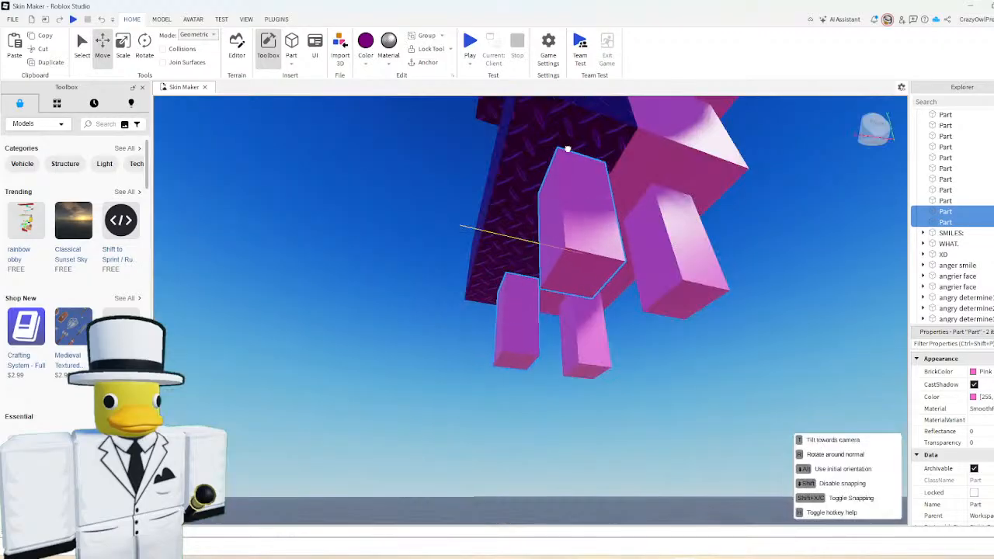
{"action": "left_click_drag", "start_coordinate": [566, 148], "coordinate": [613, 177]}
{"action": "left_click_drag", "start_coordinate": [527, 281], "coordinate": [451, 278]}
- Color the two duplicated legs eggplant purple and give them the diamond plate material
{"action": "left_click", "coordinate": [368, 57]}
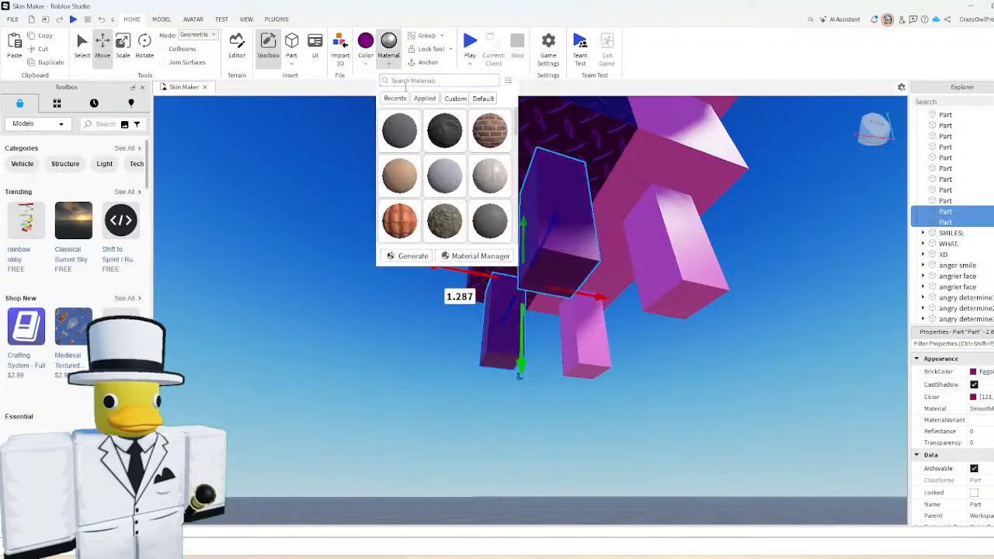
{"action": "left_click", "coordinate": [391, 134]}
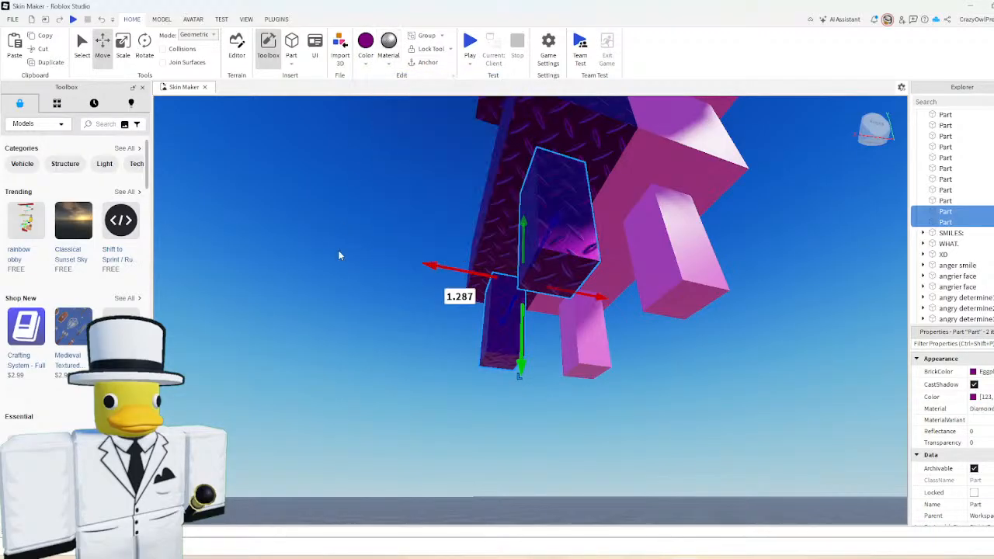
{"action": "left_click", "coordinate": [354, 255]}
- Examine the two-tone pig's four legs and overall shape from the front and side against the pink reference pig
{"action": "key", "text": "w"}
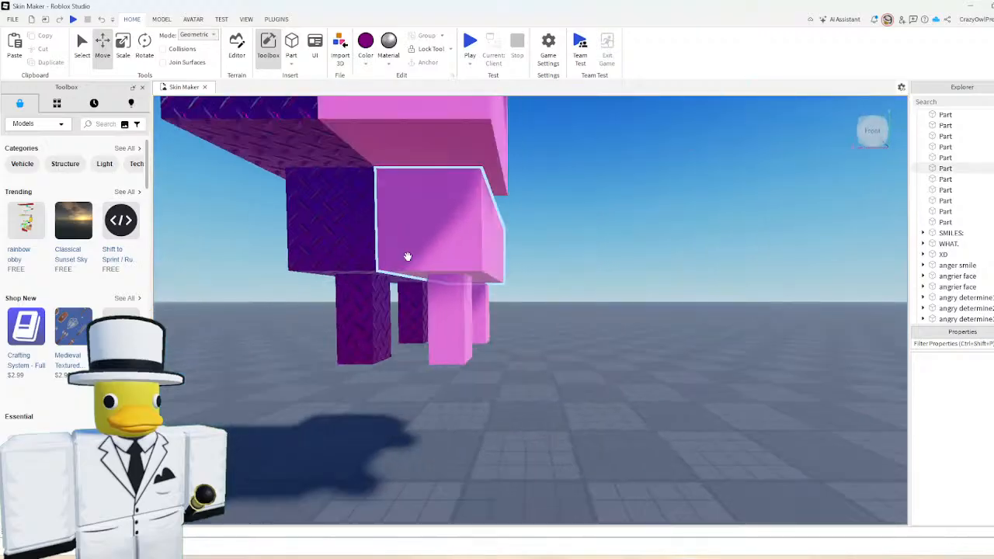
{"action": "right_click_drag", "start_coordinate": [406, 255], "coordinate": [659, 303]}
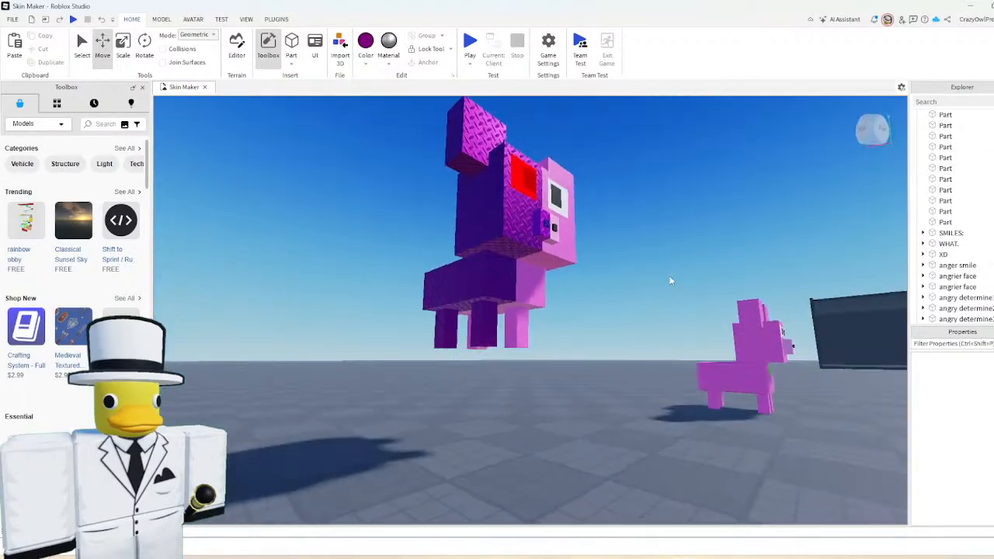
{"action": "key", "text": "w"}
{"action": "right_click_drag", "start_coordinate": [669, 278], "coordinate": [668, 276]}
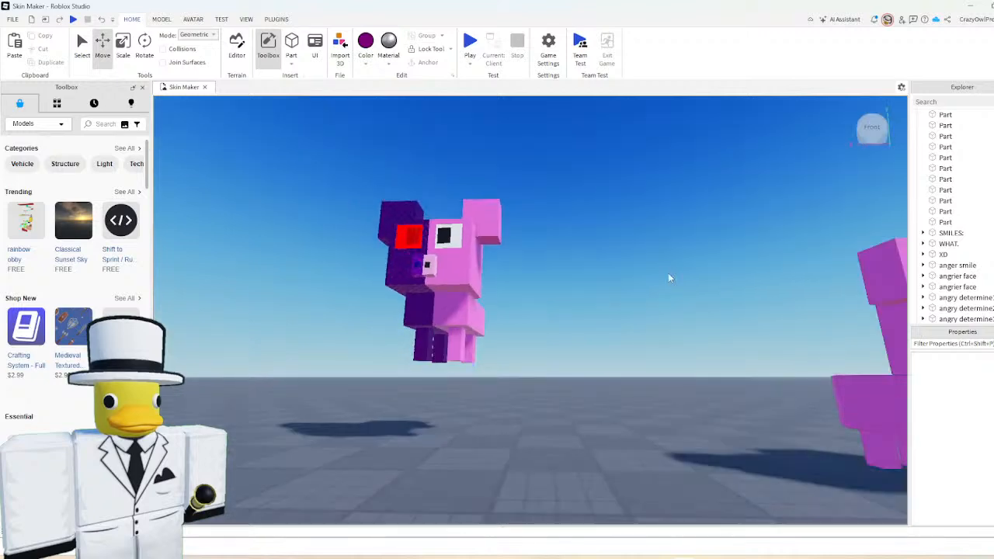
{"action": "key", "text": "s"}
{"action": "key", "text": "w"}
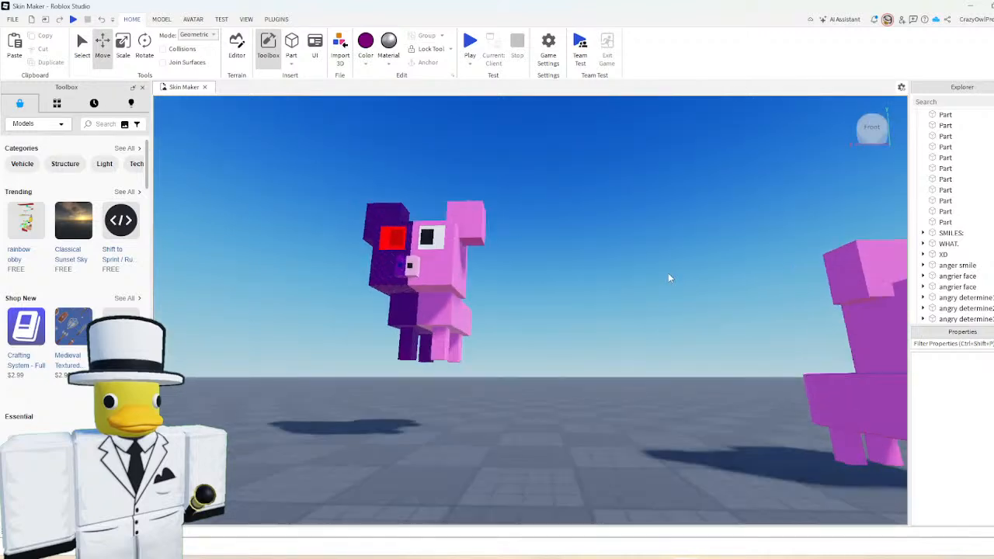
{"action": "key", "text": "a"}
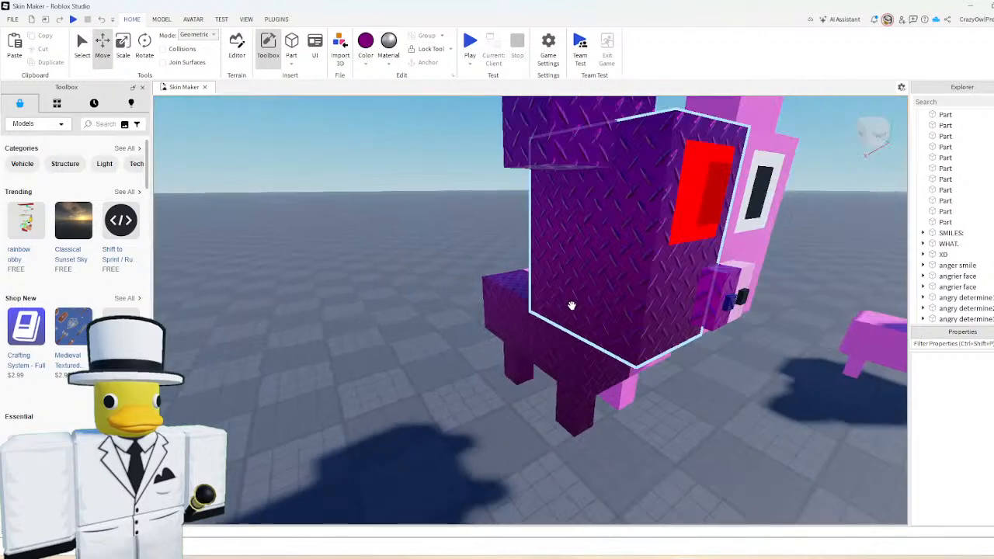
- Insert a new block part near the two-tone pig
{"action": "right_click_drag", "start_coordinate": [570, 305], "coordinate": [541, 300]}
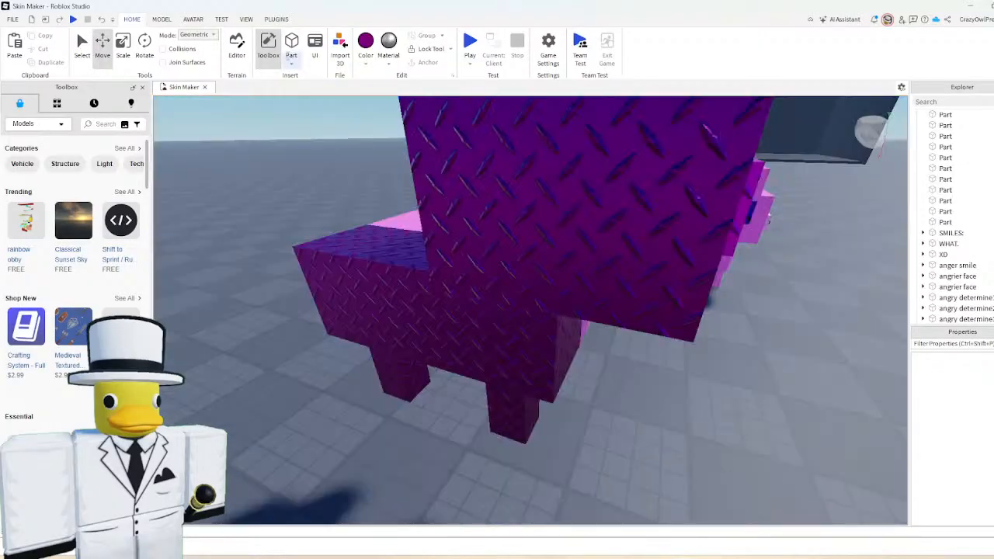
{"action": "left_click", "coordinate": [291, 63]}
{"action": "left_click", "coordinate": [310, 76]}
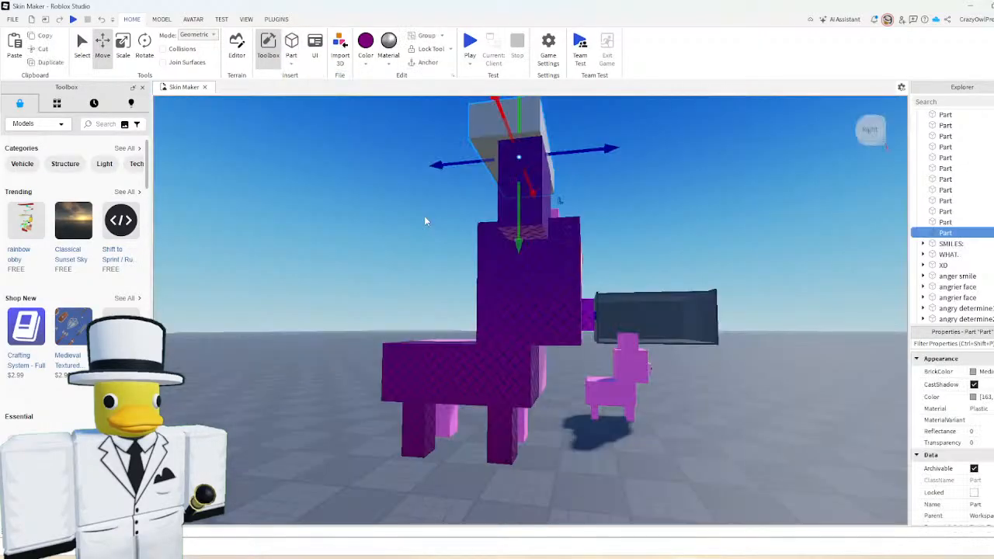
- Nudge the maroon Neon panel along its depth so it sits almost flush with the bright red eye surface
{"action": "left_click", "coordinate": [365, 63]}
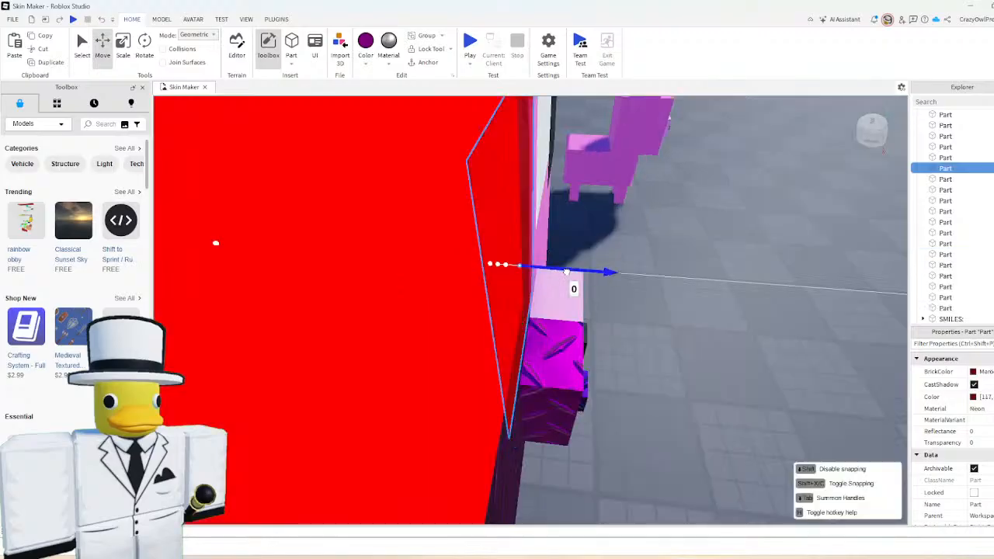
{"action": "left_click_drag", "start_coordinate": [554, 268], "coordinate": [612, 261]}
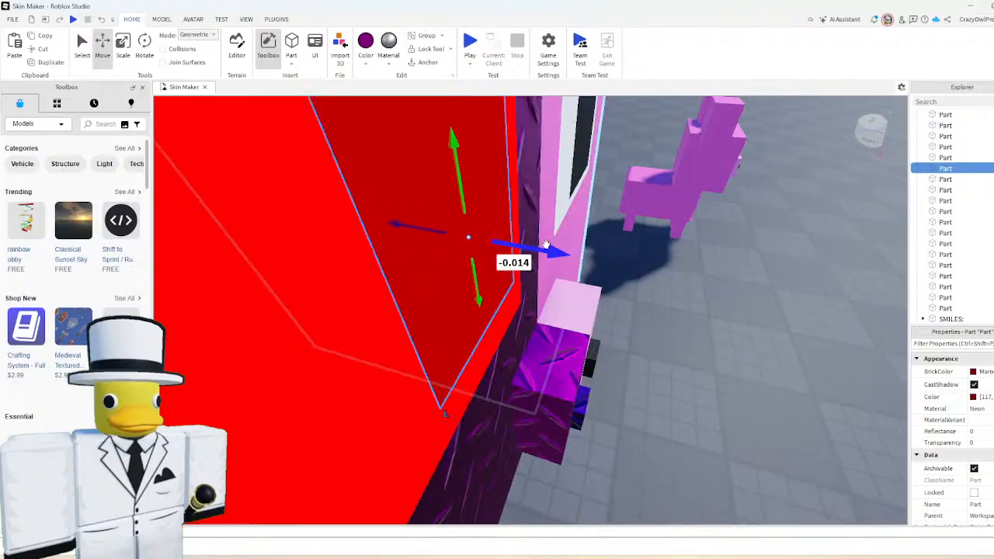
{"action": "left_click_drag", "start_coordinate": [546, 245], "coordinate": [552, 247]}
{"action": "right_click_drag", "start_coordinate": [662, 281], "coordinate": [663, 281]}
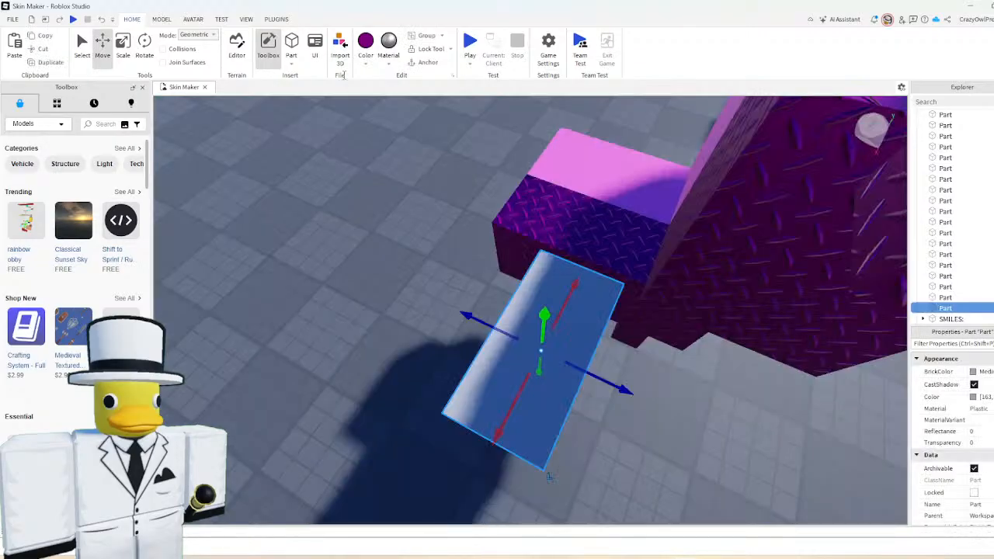
- Color the loose block beside the creature's body dark grey, give it a Diamond Plate material and scale it narrower
{"action": "left_click", "coordinate": [365, 62]}
{"action": "left_click", "coordinate": [387, 253]}
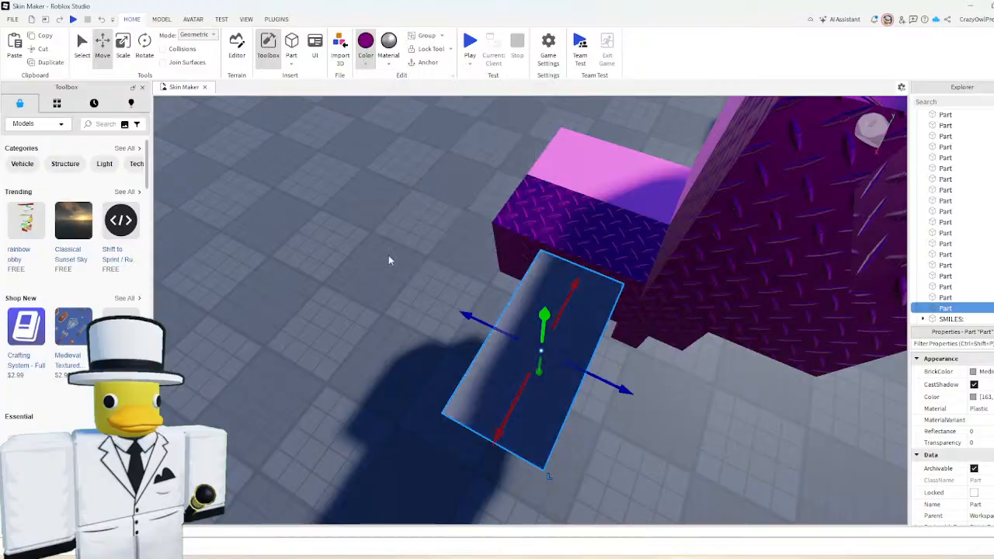
{"action": "left_click", "coordinate": [388, 58]}
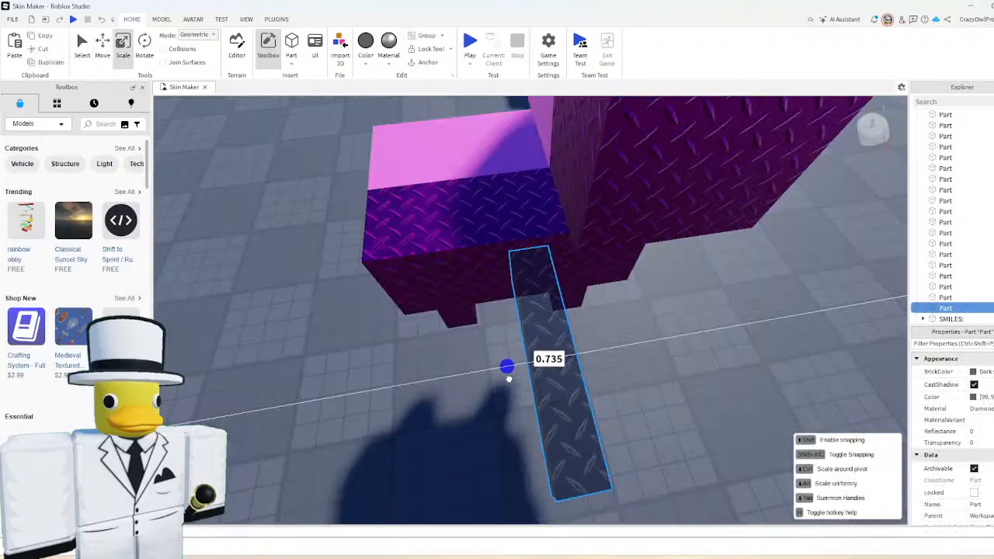
{"action": "left_click_drag", "start_coordinate": [563, 462], "coordinate": [503, 363]}
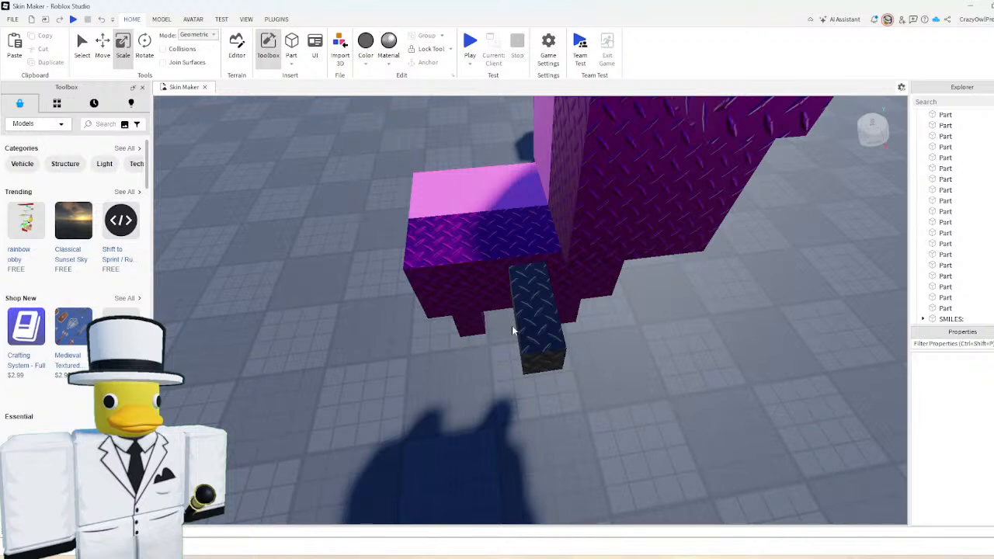
- Slim the dark grey bar slightly and adjust its position against the side of the body
{"action": "left_click", "coordinate": [530, 342]}
{"action": "key", "text": "ctrl+2"}
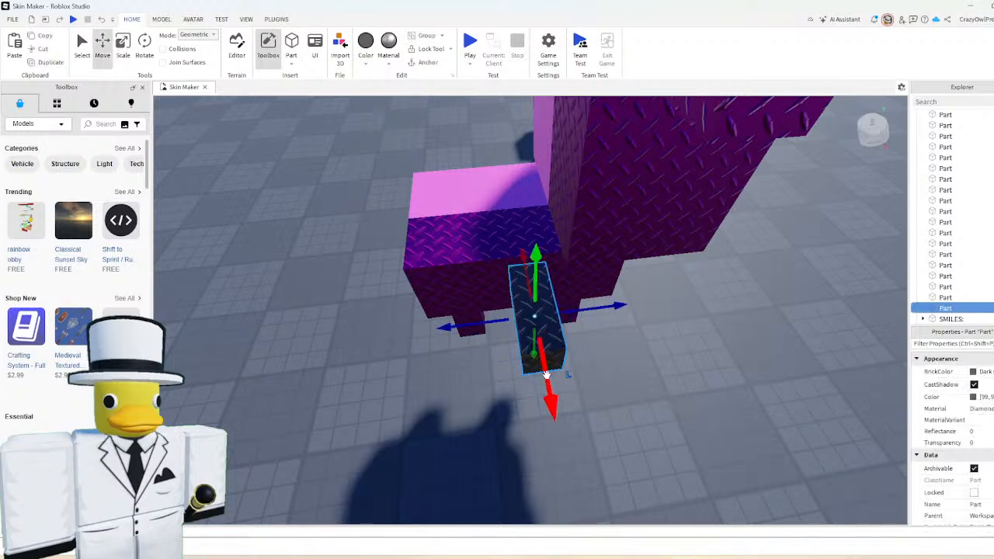
{"action": "key", "text": "ctrl+3"}
{"action": "left_click_drag", "start_coordinate": [506, 322], "coordinate": [505, 321]}
{"action": "key", "text": "ctrl+2"}
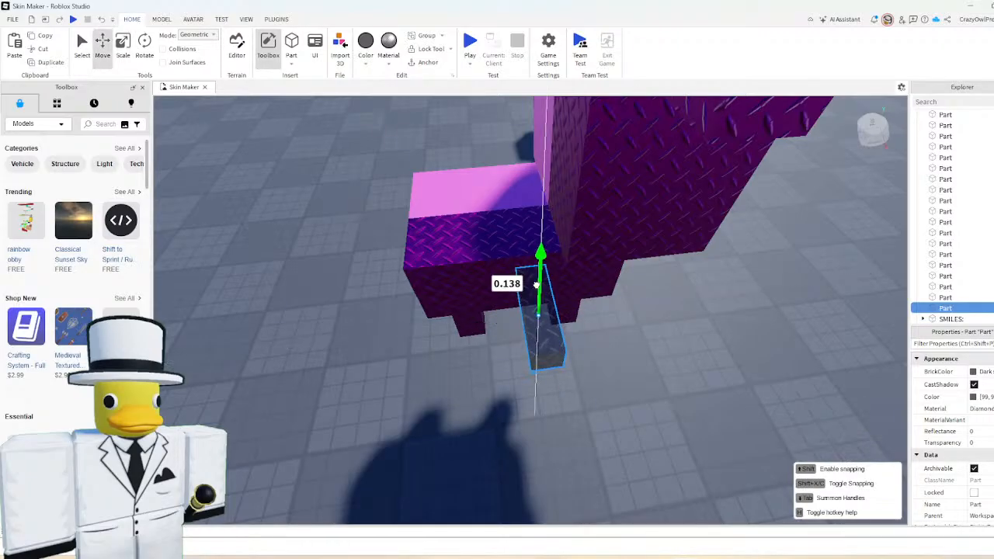
- Duplicate the bar outward by about 1.18 studs, then rotate and place the copy perpendicular to its outer end, forming an L-shaped arm
{"action": "left_click_drag", "start_coordinate": [561, 384], "coordinate": [574, 449]}
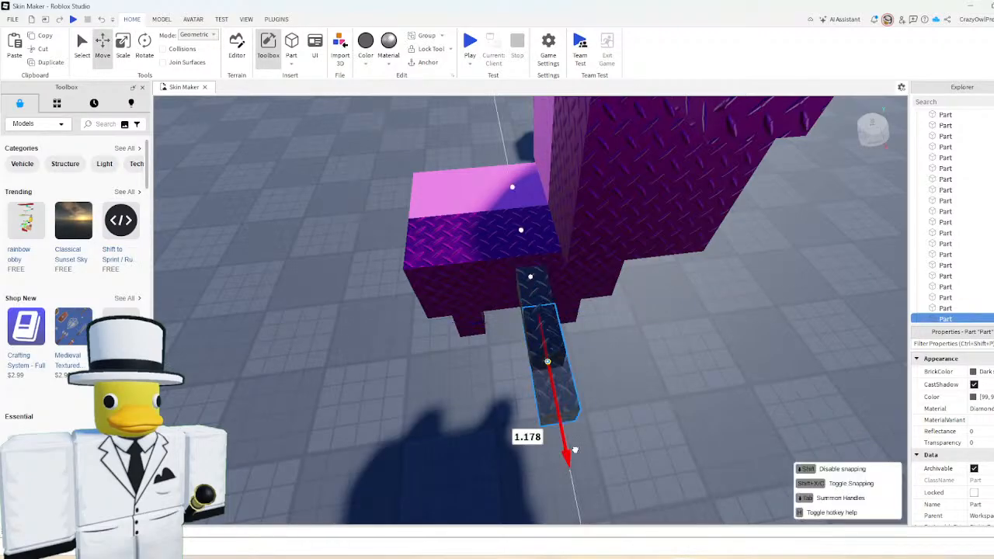
{"action": "scroll", "coordinate": [573, 449], "scroll_direction": "down", "scroll_amount": 2}
{"action": "key", "text": "ctrl+4"}
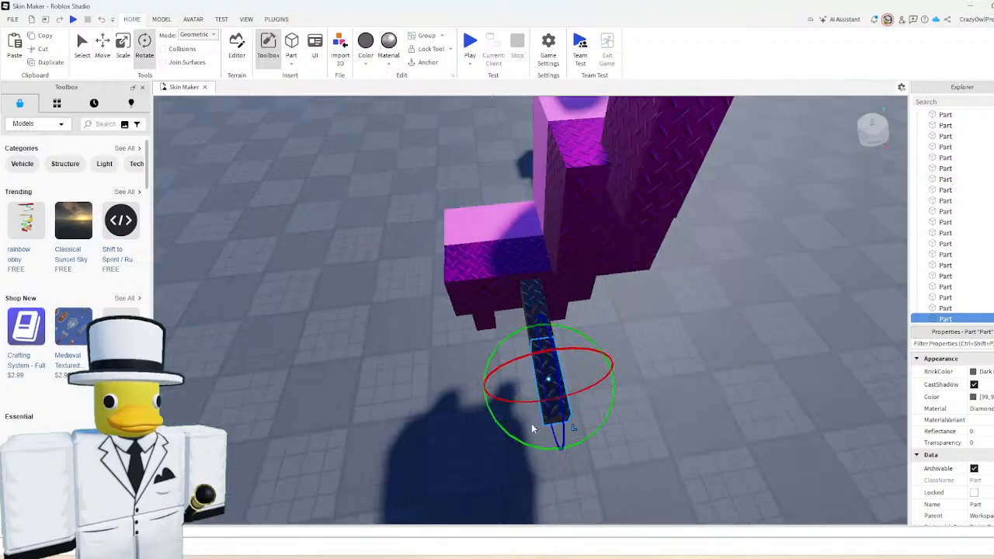
{"action": "left_click", "coordinate": [587, 429]}
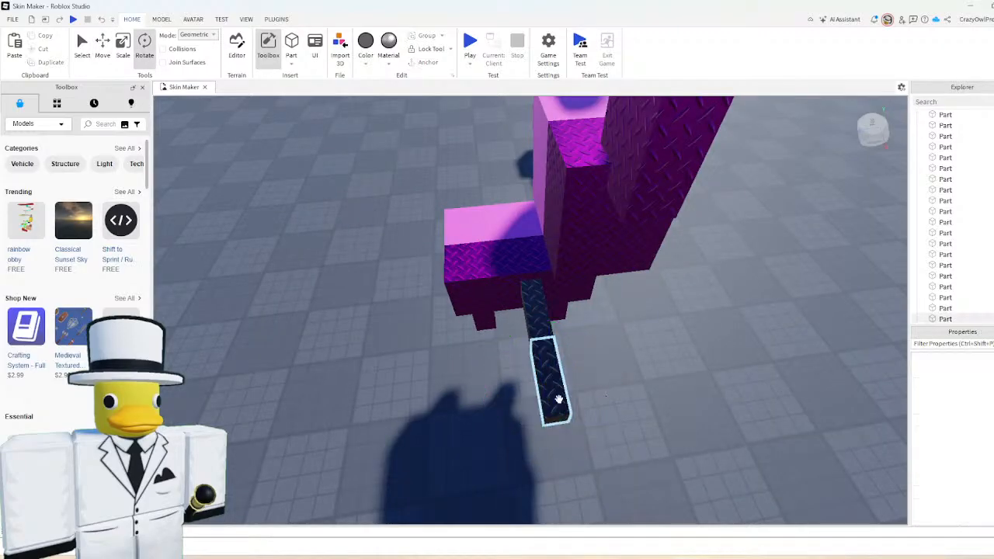
{"action": "left_click", "coordinate": [558, 399]}
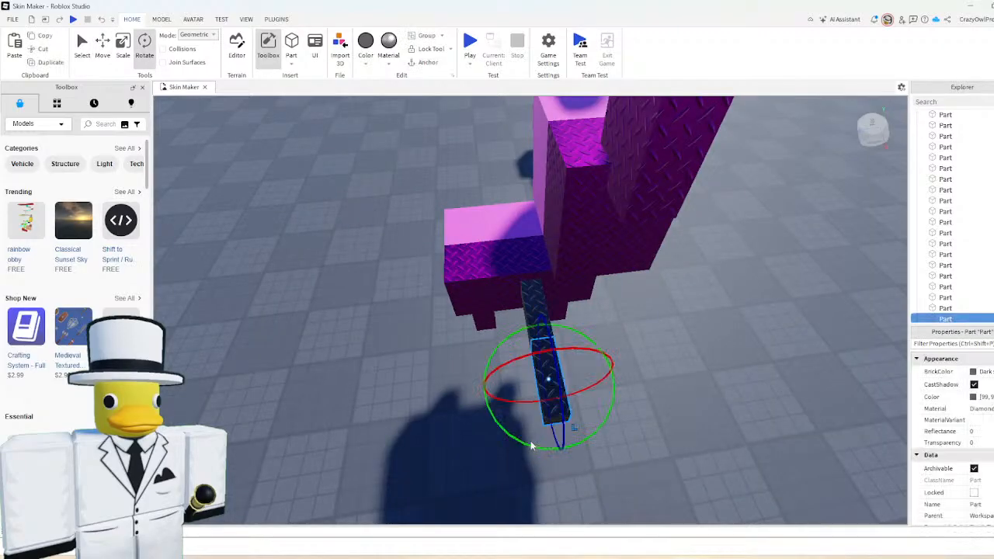
{"action": "key", "text": "ctrl+2"}
{"action": "left_click_drag", "start_coordinate": [533, 446], "coordinate": [575, 407]}
{"action": "left_click", "coordinate": [649, 415]}
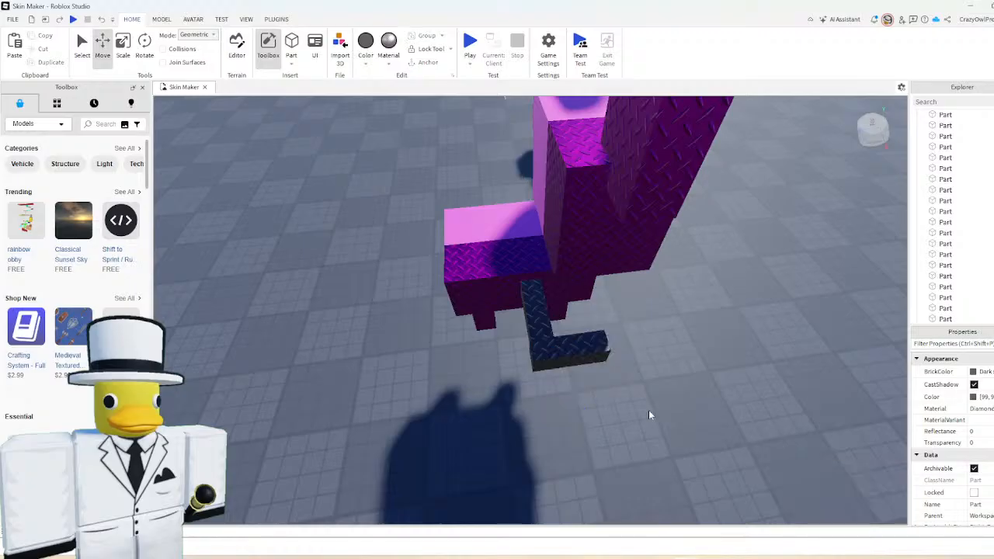
- Duplicate the arm's outer bar, slide the copy forward past its end and move it away onto open ground
{"action": "right_click_drag", "start_coordinate": [649, 415], "coordinate": [435, 286]}
{"action": "left_click", "coordinate": [437, 288]}
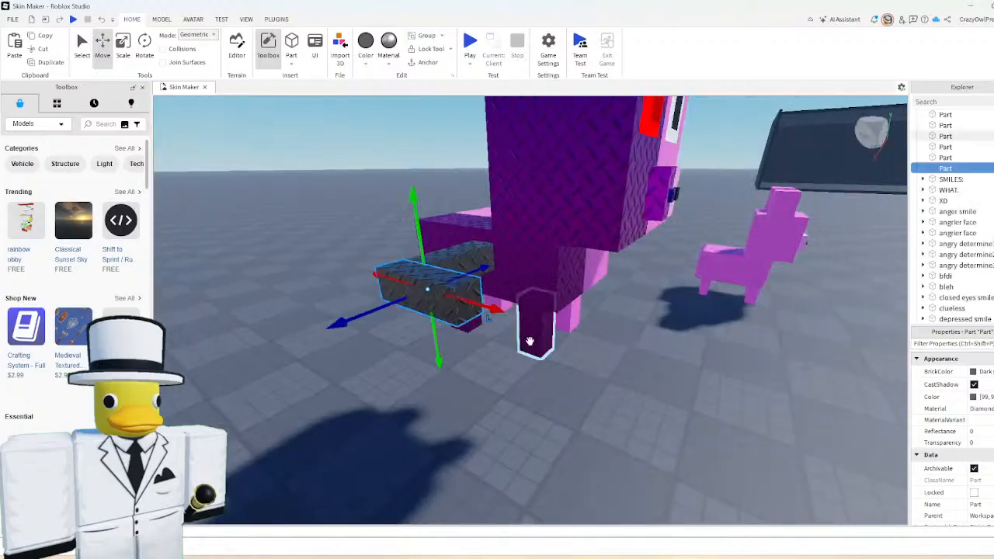
{"action": "left_click_drag", "start_coordinate": [483, 309], "coordinate": [612, 344]}
{"action": "key", "text": "ctrl+3"}
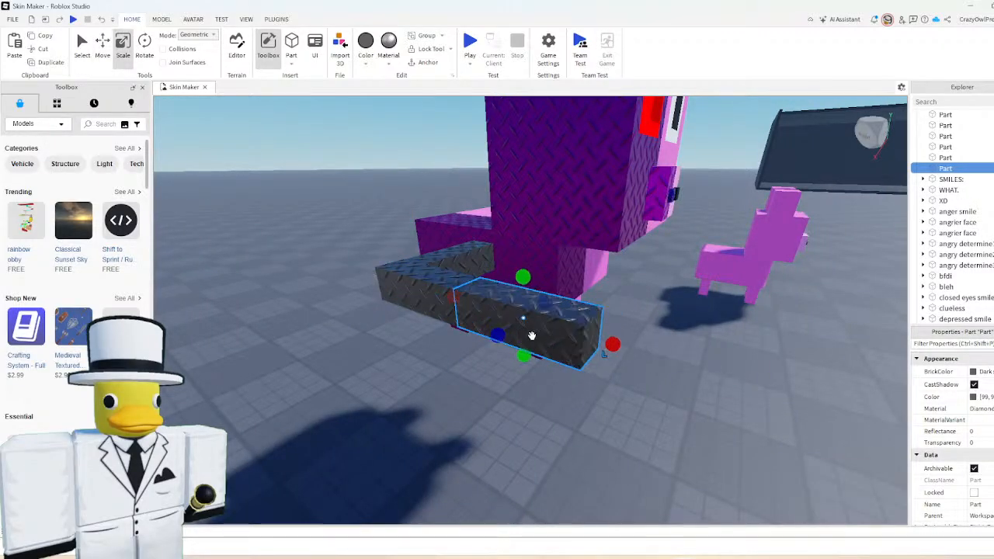
{"action": "left_click_drag", "start_coordinate": [533, 340], "coordinate": [479, 400]}
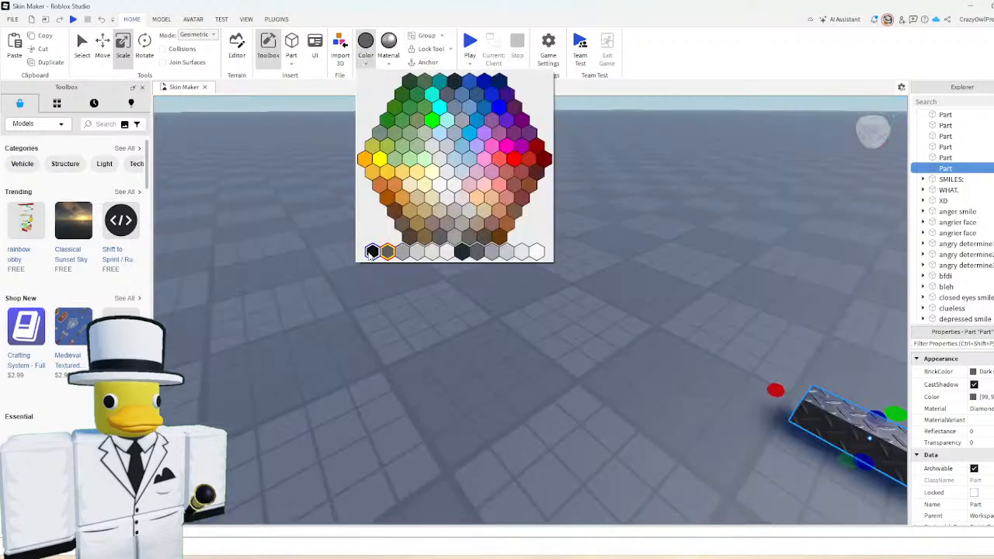
- Color the separated Diamond Plate bar black and scale it wider into a chunky block
{"action": "left_click", "coordinate": [374, 251]}
{"action": "scroll", "coordinate": [625, 288], "scroll_direction": "down", "scroll_amount": 5}
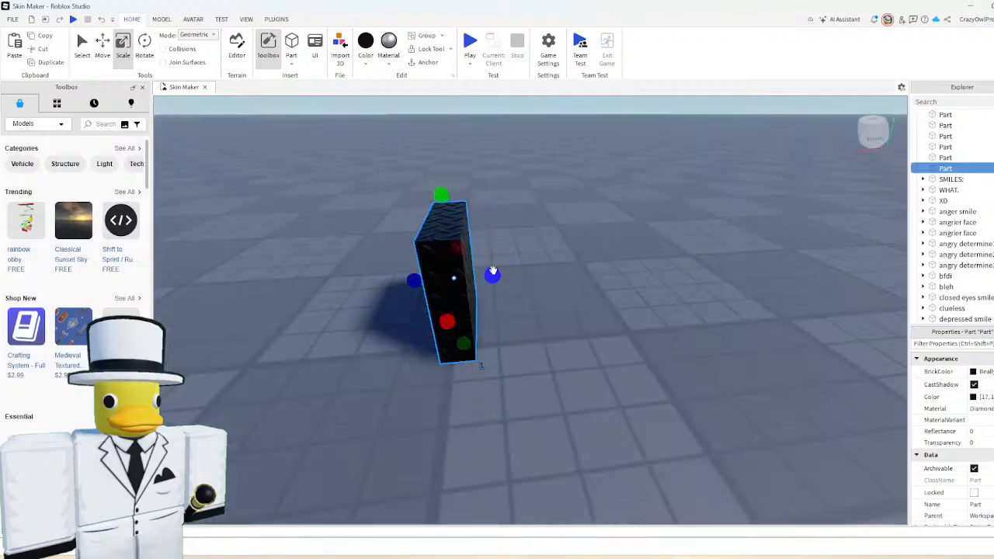
{"action": "left_click_drag", "start_coordinate": [492, 273], "coordinate": [612, 276]}
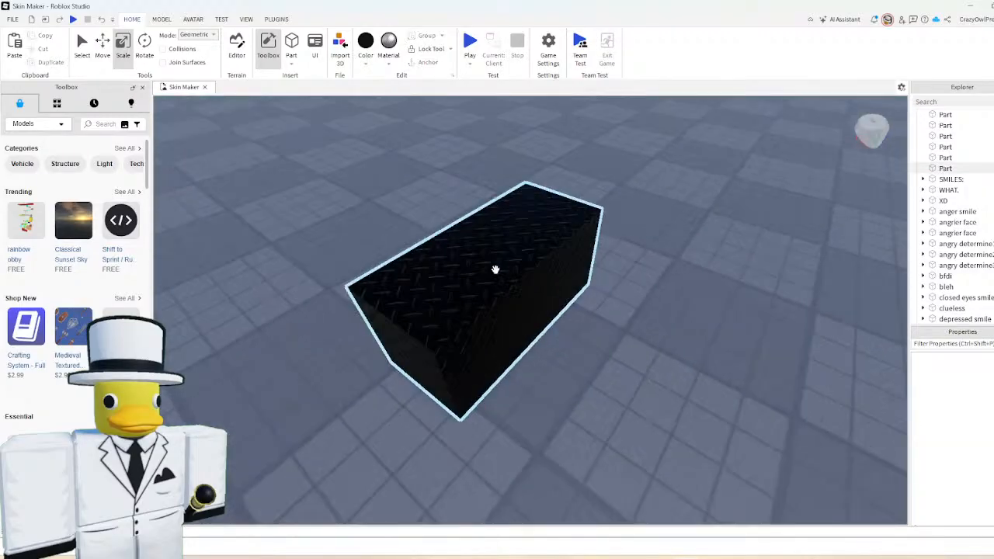
- Duplicate the black block and slide the copy along its length so it sticks out of one end
{"action": "left_click", "coordinate": [535, 317]}
{"action": "key", "text": "ctrl+2"}
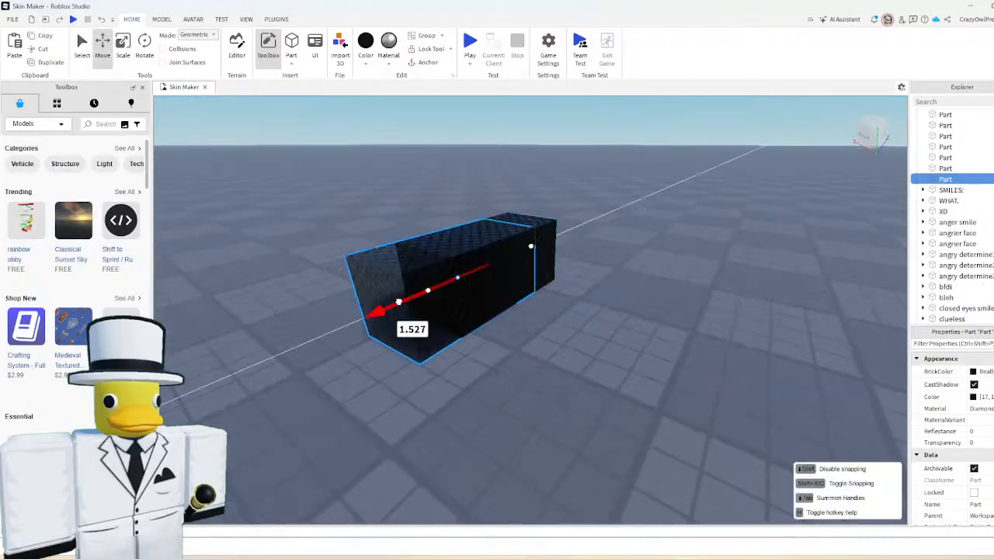
{"action": "left_click_drag", "start_coordinate": [466, 299], "coordinate": [451, 293]}
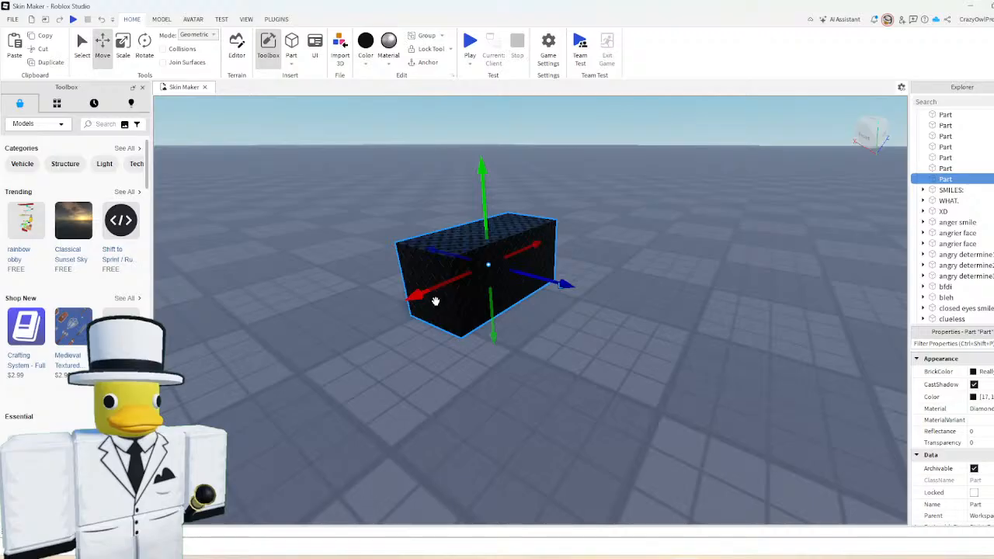
{"action": "left_click_drag", "start_coordinate": [435, 302], "coordinate": [403, 286]}
- Scale the copied block down in height and width so it is smaller than the original's cross-section
{"action": "key", "text": "ctrl+3"}
{"action": "left_click_drag", "start_coordinate": [433, 183], "coordinate": [441, 208]}
{"action": "left_click_drag", "start_coordinate": [497, 288], "coordinate": [489, 284]}
{"action": "left_click_drag", "start_coordinate": [451, 325], "coordinate": [450, 324]}
{"action": "right_click_drag", "start_coordinate": [449, 325], "coordinate": [525, 284]}
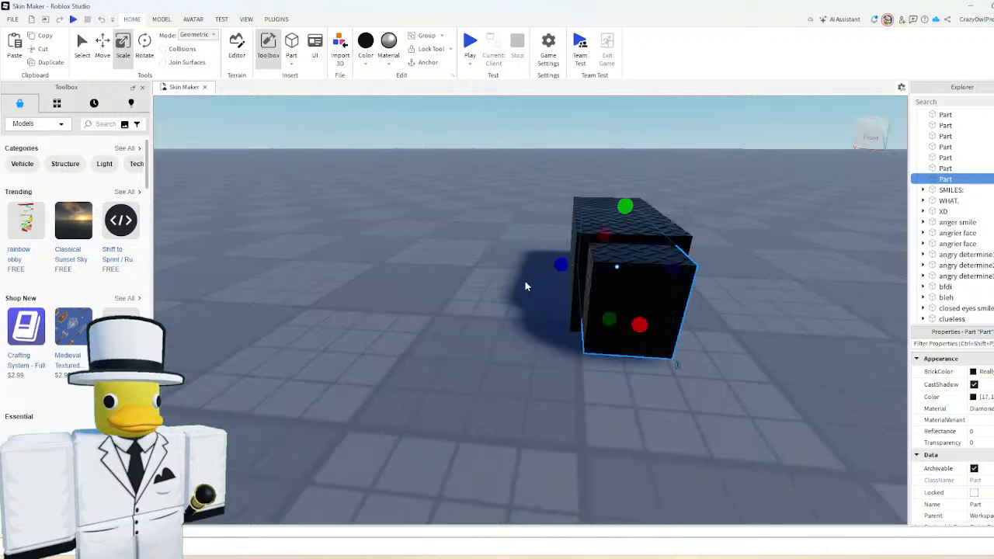
- Slide the smaller block lengthwise inside the larger one, leaving its front end slightly protruding
{"action": "left_click", "coordinate": [524, 286]}
{"action": "scroll", "coordinate": [470, 309], "scroll_direction": "up", "scroll_amount": 1}
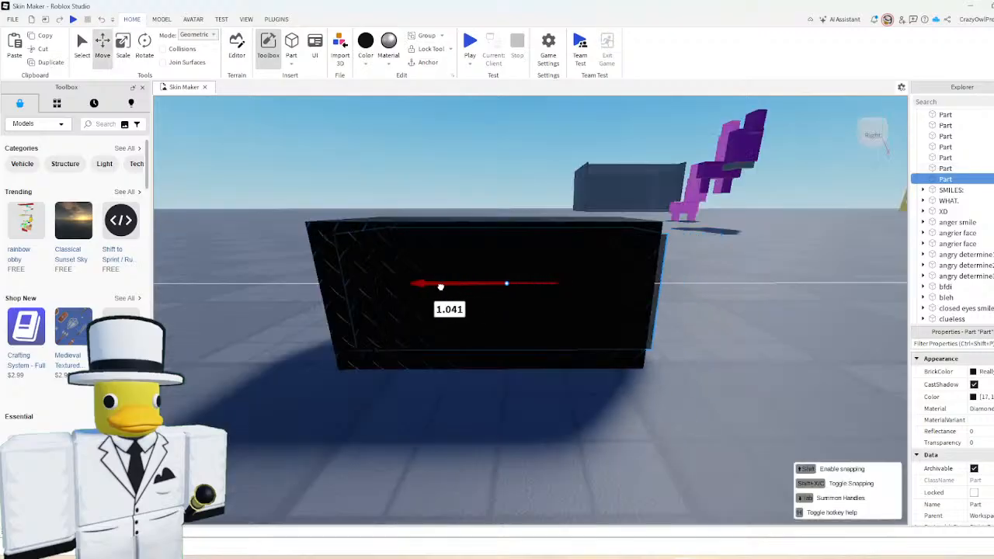
{"action": "left_click_drag", "start_coordinate": [443, 284], "coordinate": [490, 288]}
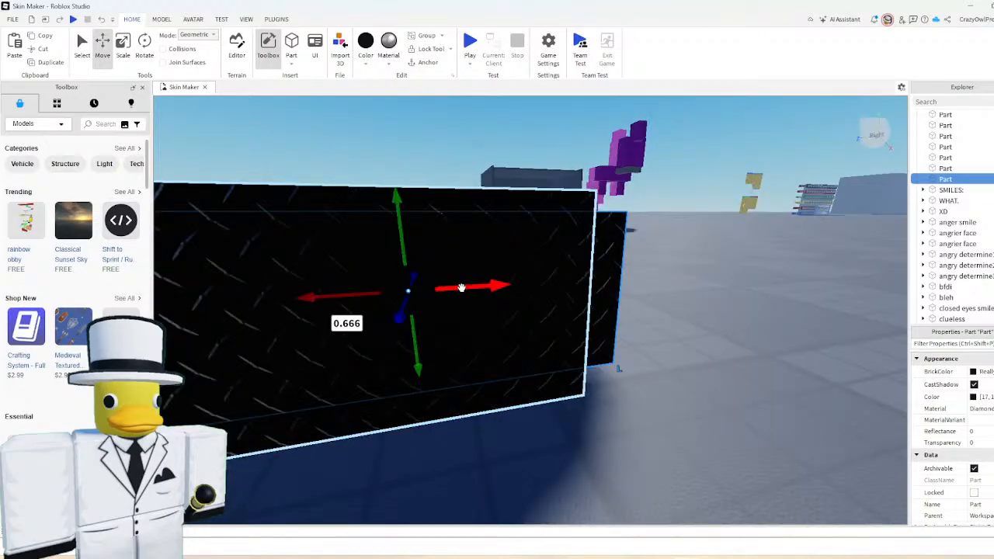
{"action": "left_click_drag", "start_coordinate": [461, 288], "coordinate": [420, 286]}
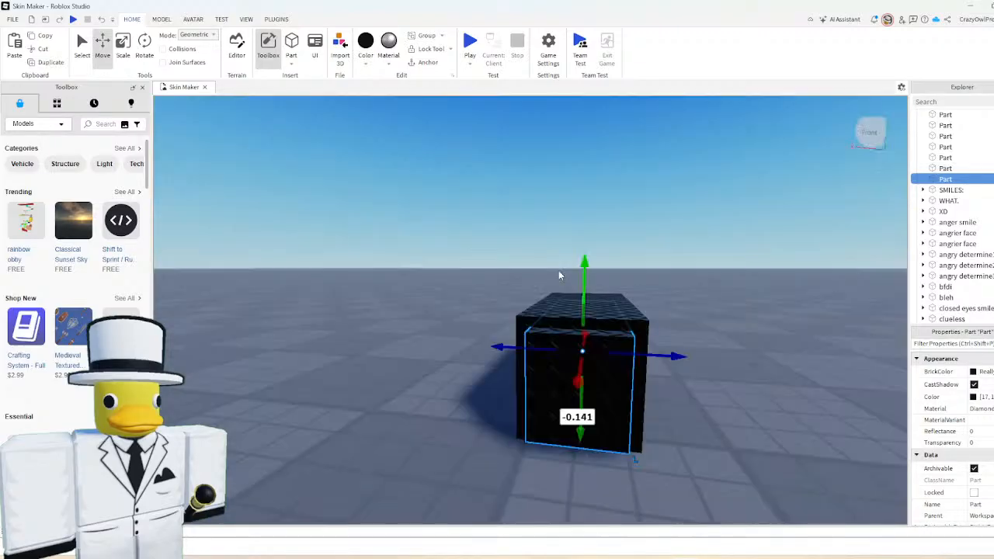
{"action": "key", "text": "d"}
{"action": "right_click_drag", "start_coordinate": [558, 271], "coordinate": [555, 275]}
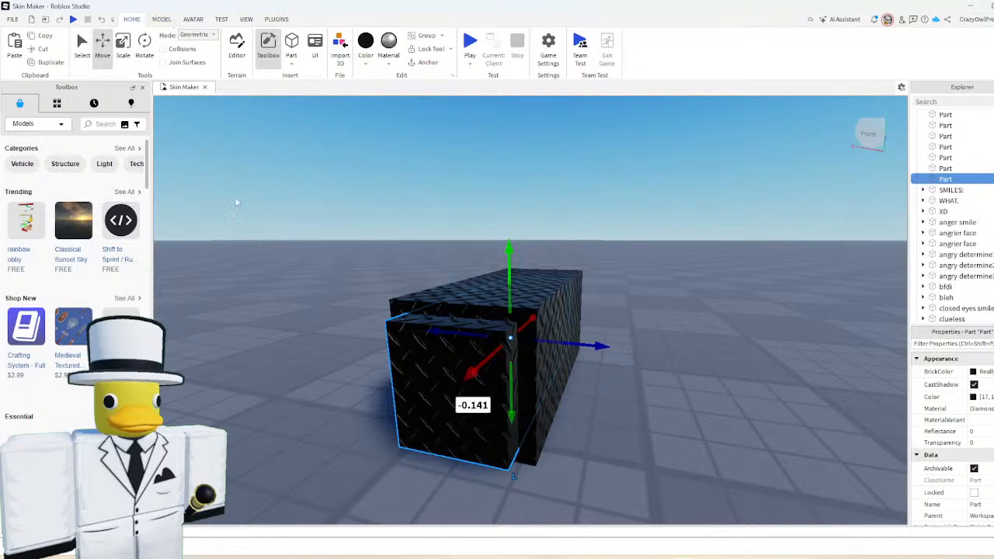
- Negate the smaller inner block so it can cut a hole
{"action": "left_click", "coordinate": [162, 19]}
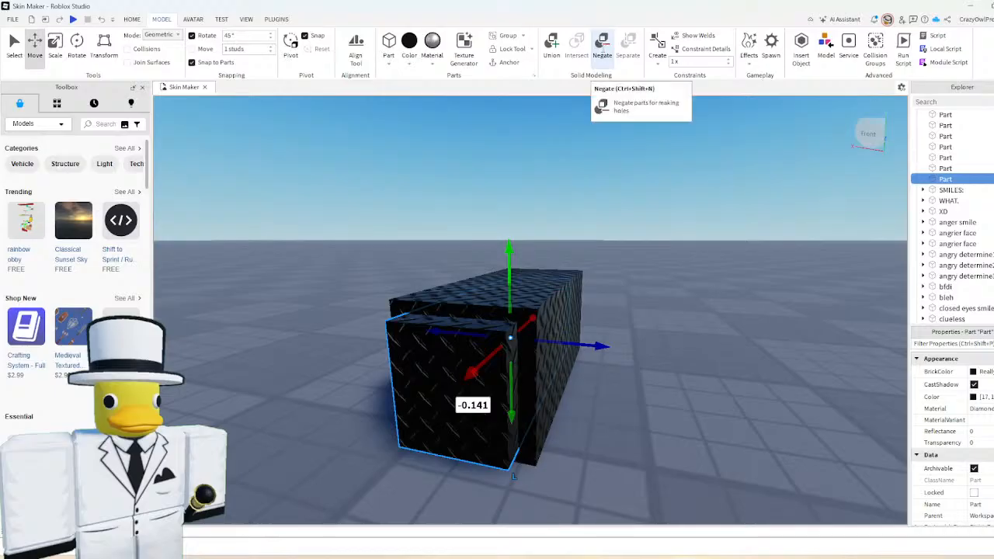
{"action": "left_click", "coordinate": [603, 49]}
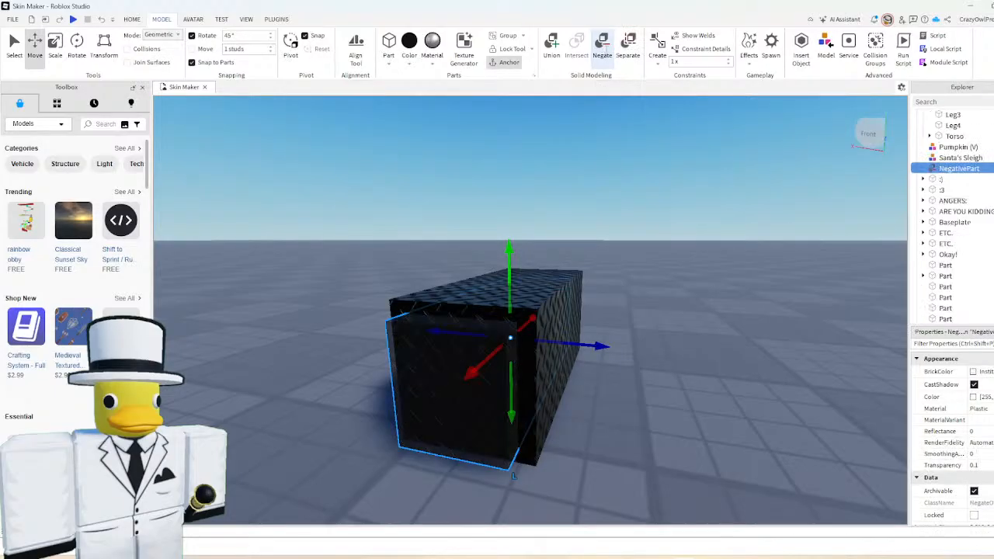
{"action": "right_click_drag", "start_coordinate": [490, 336], "coordinate": [490, 335]}
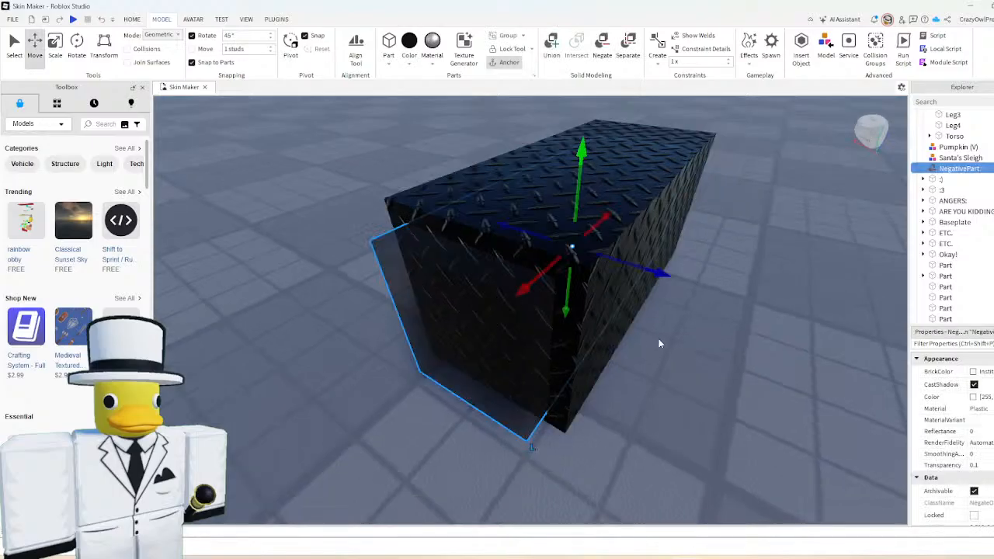
{"action": "left_click", "coordinate": [658, 339]}
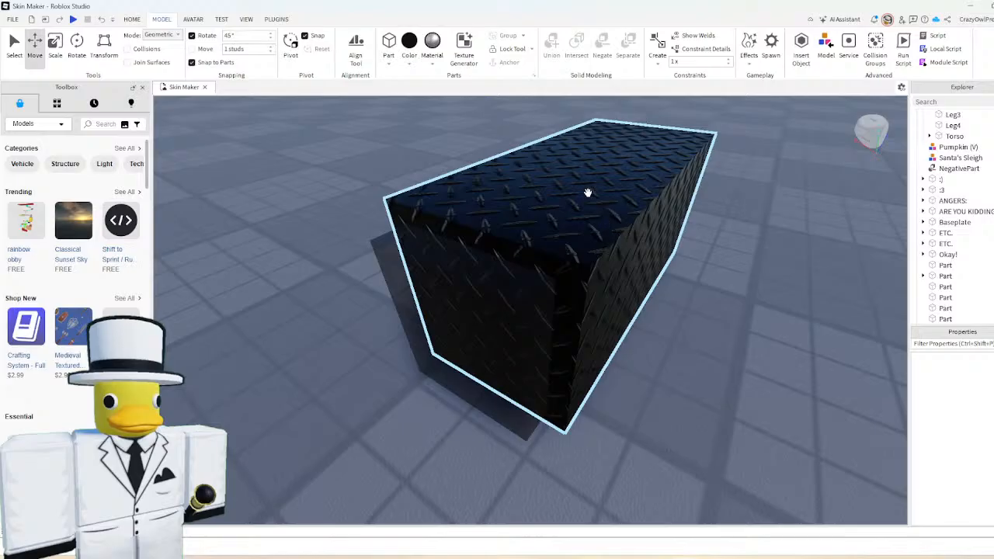
{"action": "left_click_drag", "start_coordinate": [587, 193], "coordinate": [753, 327]}
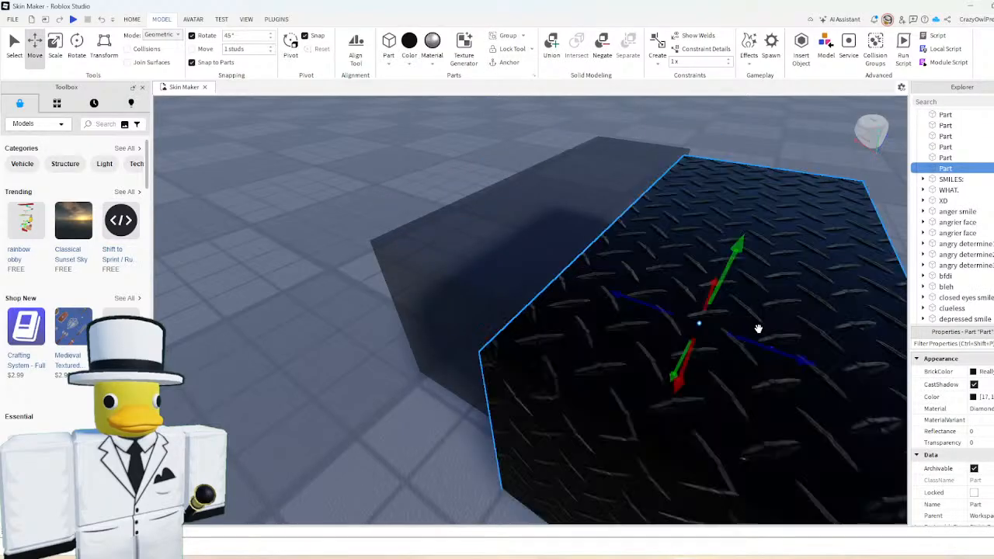
{"action": "key", "text": "ctrl+z"}
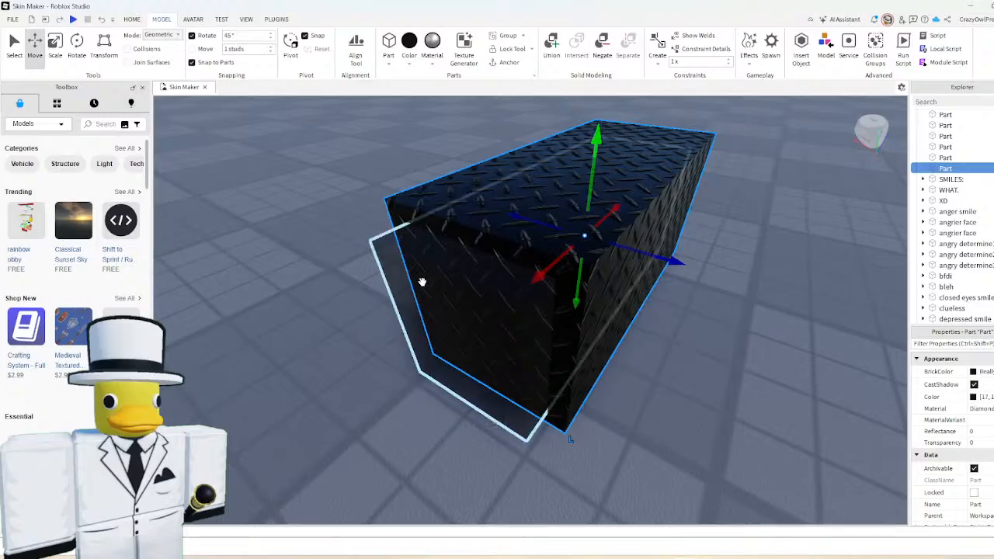
- Select the black block together with the negative part and union them into a hollow box, then check its interior
{"action": "scroll", "coordinate": [416, 286], "scroll_direction": "down", "scroll_amount": 4}
{"action": "mouse_move", "coordinate": [343, 184]}
{"action": "left_mouse_down"}
{"action": "mouse_move", "coordinate": [464, 269]}
{"action": "mouse_move", "coordinate": [483, 324]}
{"action": "left_mouse_up"}
{"action": "scroll", "coordinate": [475, 326], "scroll_direction": "up", "scroll_amount": 2}
{"action": "scroll", "coordinate": [475, 326], "scroll_direction": "up", "scroll_amount": 2}
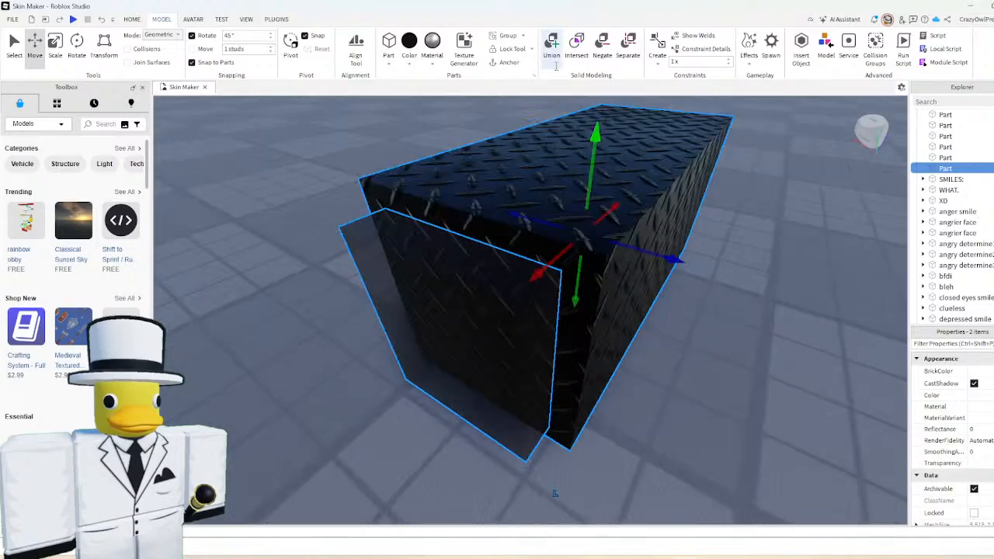
{"action": "left_click", "coordinate": [551, 48]}
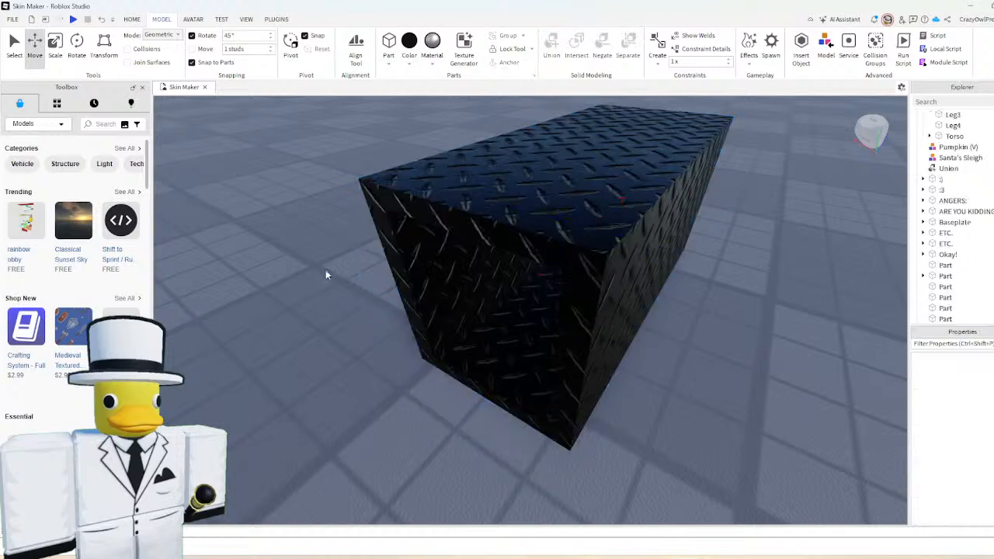
{"action": "scroll", "coordinate": [343, 304], "scroll_direction": "up", "scroll_amount": 5}
{"action": "scroll", "coordinate": [536, 264], "scroll_direction": "up", "scroll_amount": 5}
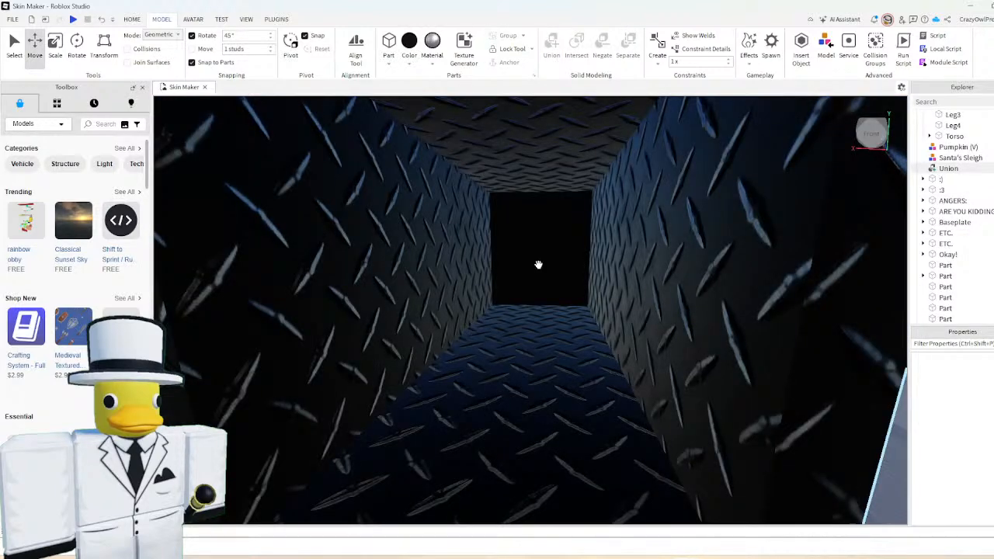
{"action": "scroll", "coordinate": [538, 265], "scroll_direction": "down", "scroll_amount": 5}
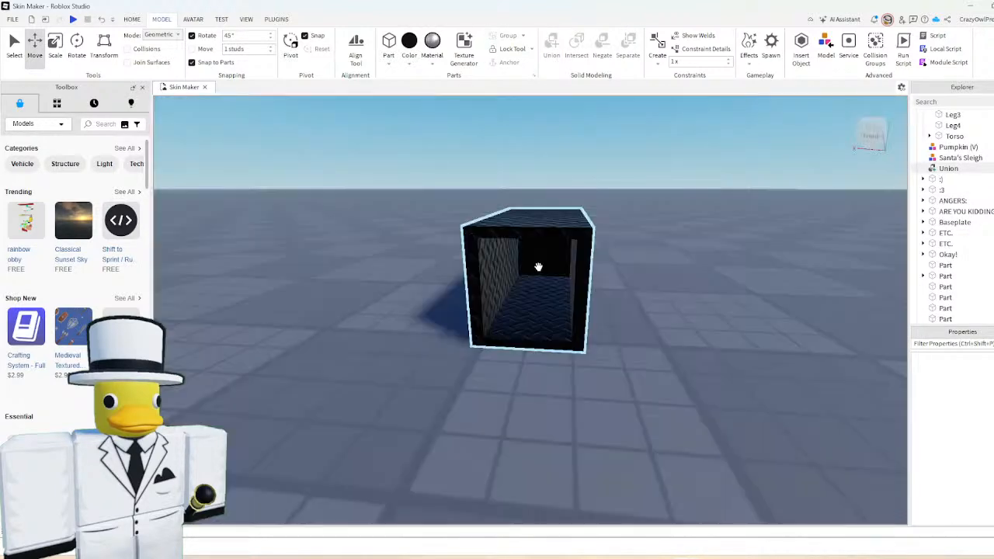
- Select the hollow black box, inspect its opening up close and slightly adjust its length with Scale
{"action": "left_click", "coordinate": [538, 266]}
{"action": "key", "text": "f"}
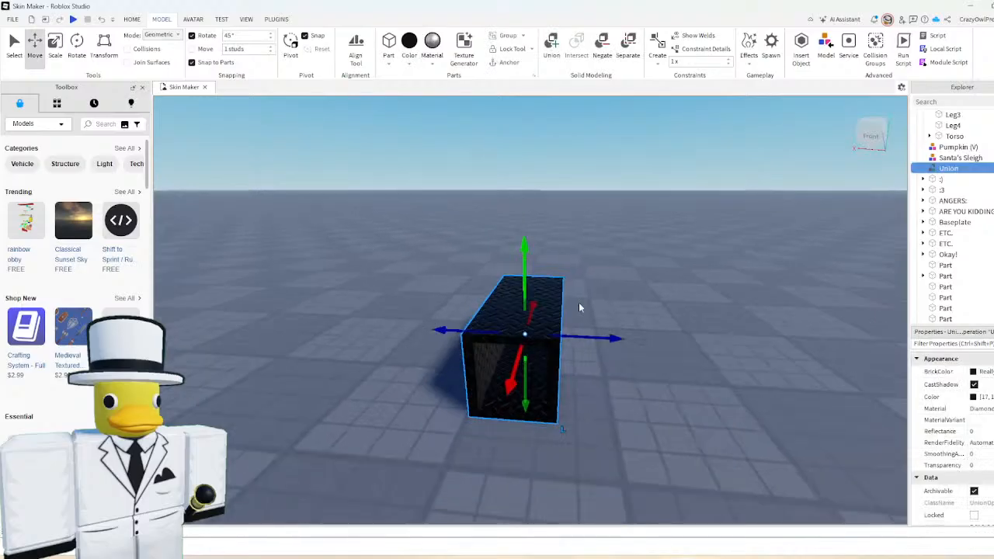
{"action": "scroll", "coordinate": [579, 307], "scroll_direction": "up", "scroll_amount": 1}
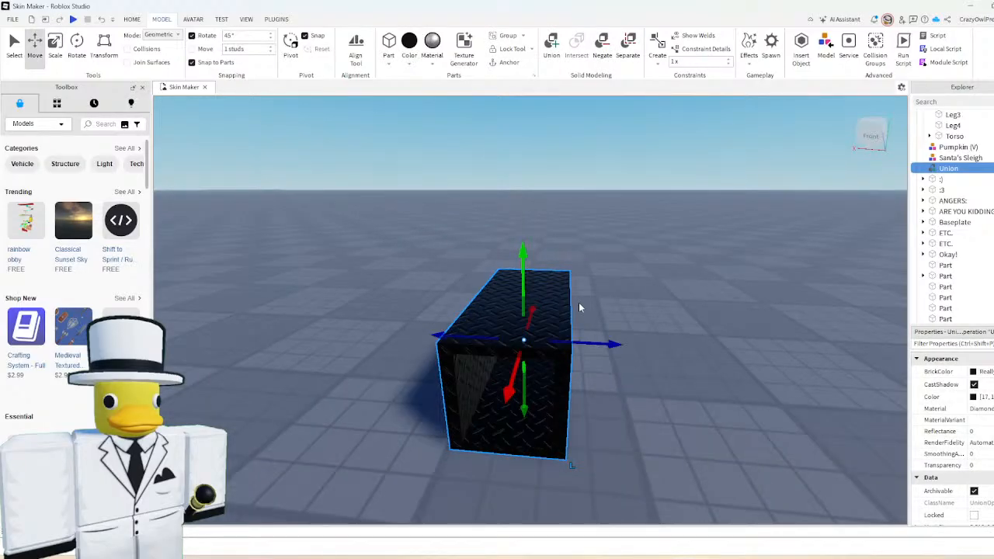
{"action": "left_click", "coordinate": [686, 264]}
{"action": "scroll", "coordinate": [686, 266], "scroll_direction": "up", "scroll_amount": 4}
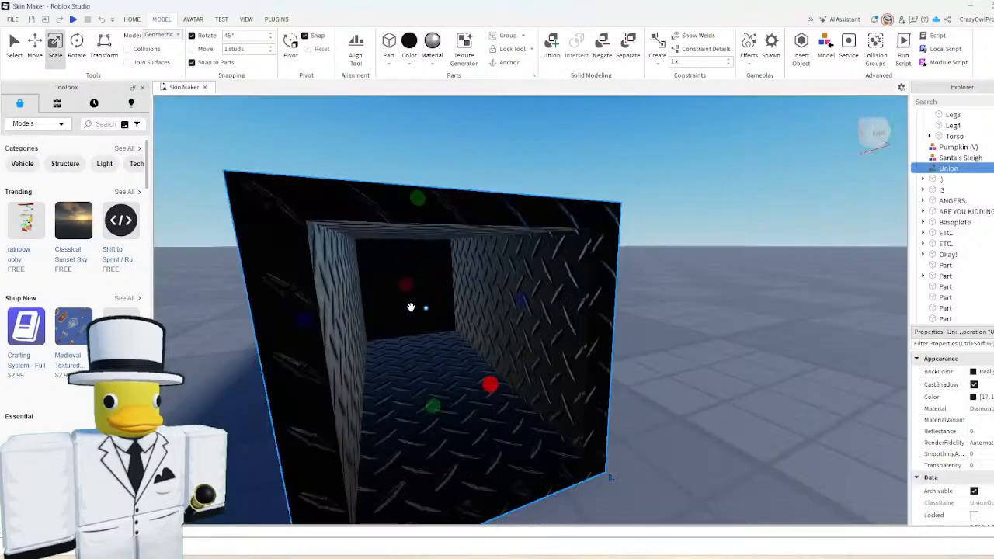
{"action": "left_click_drag", "start_coordinate": [403, 283], "coordinate": [403, 287]}
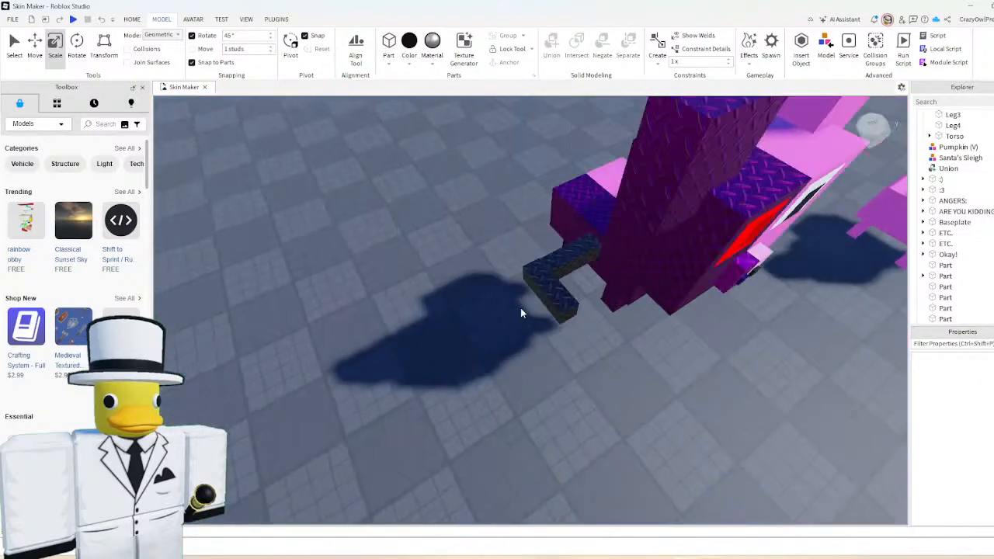
- Scale the inner segment of the animal's metal side arm slightly wider and lengthen the outer segment
{"action": "left_click", "coordinate": [552, 282]}
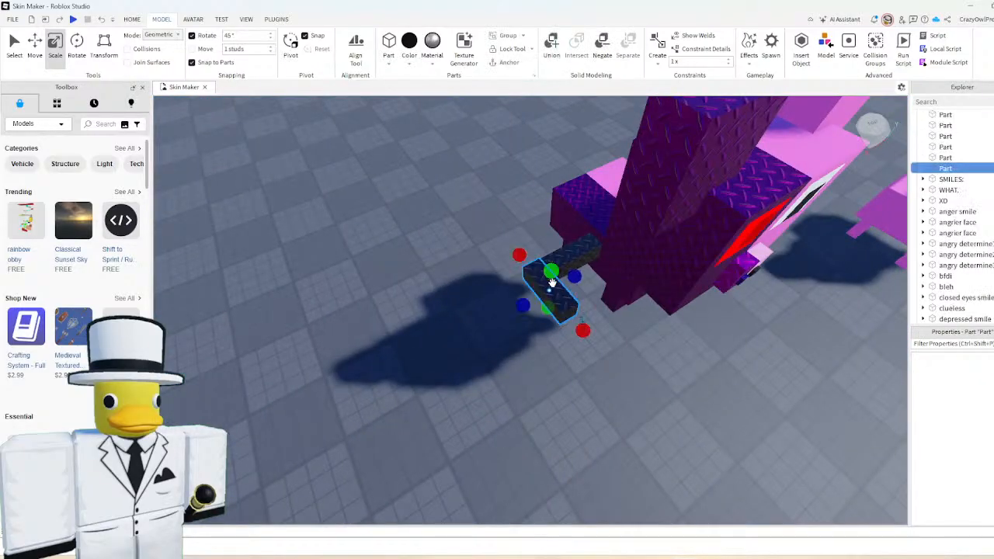
{"action": "left_click", "coordinate": [573, 260]}
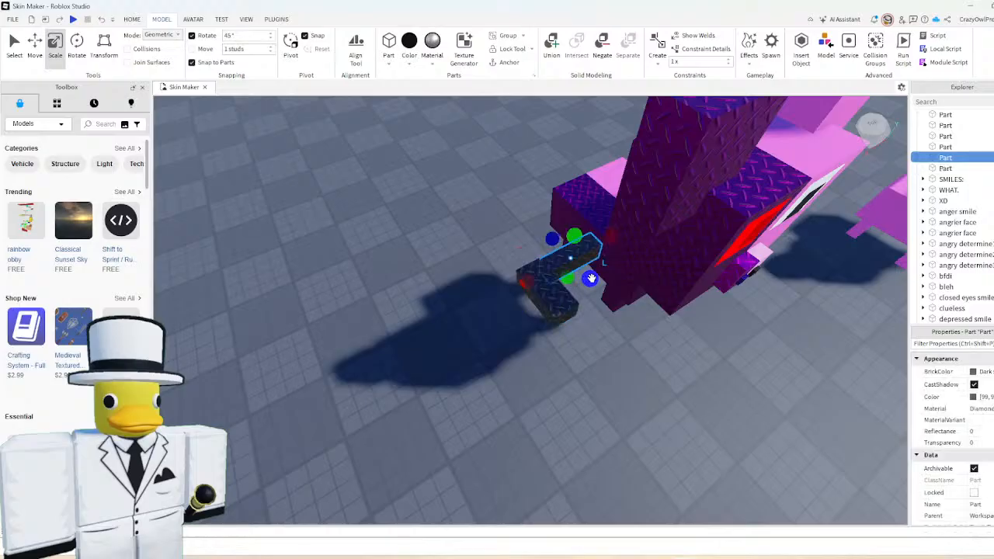
{"action": "left_click_drag", "start_coordinate": [589, 280], "coordinate": [595, 286]}
{"action": "left_click", "coordinate": [549, 308]}
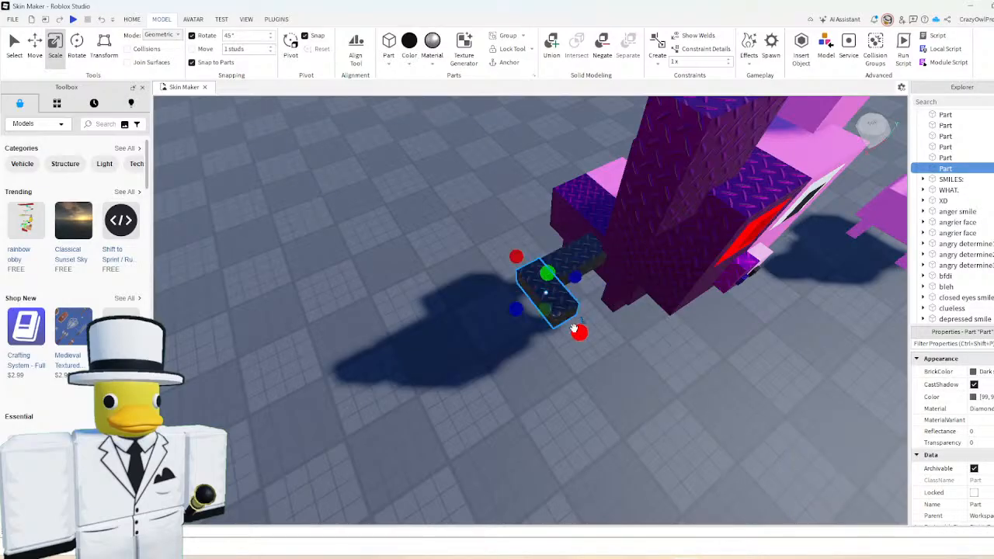
{"action": "left_click", "coordinate": [490, 315]}
{"action": "scroll", "coordinate": [491, 314], "scroll_direction": "up", "scroll_amount": 3}
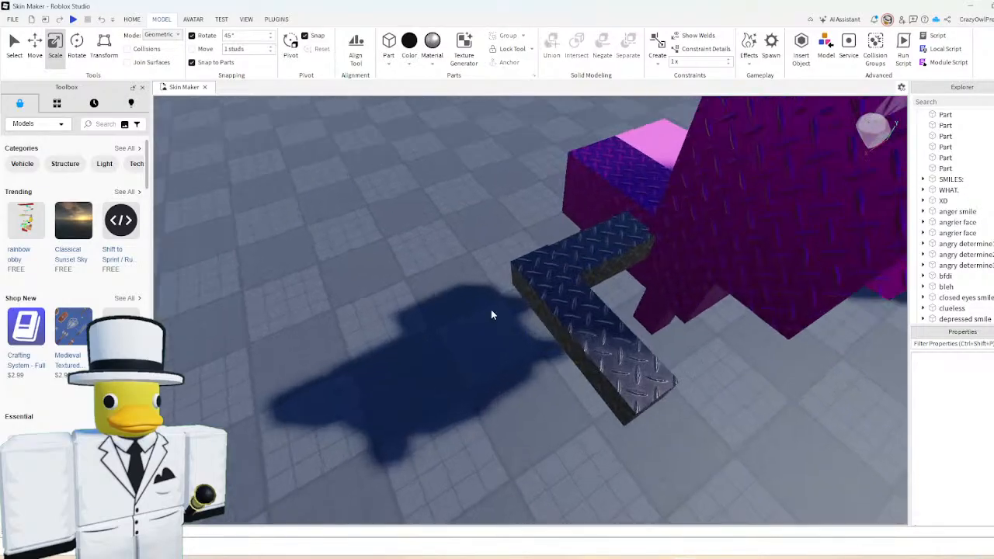
- Move the metal arm's outer segment farther out from the body and shift the hollow black box slightly on the ground
{"action": "left_click", "coordinate": [555, 326]}
{"action": "key", "text": "ctrl+2"}
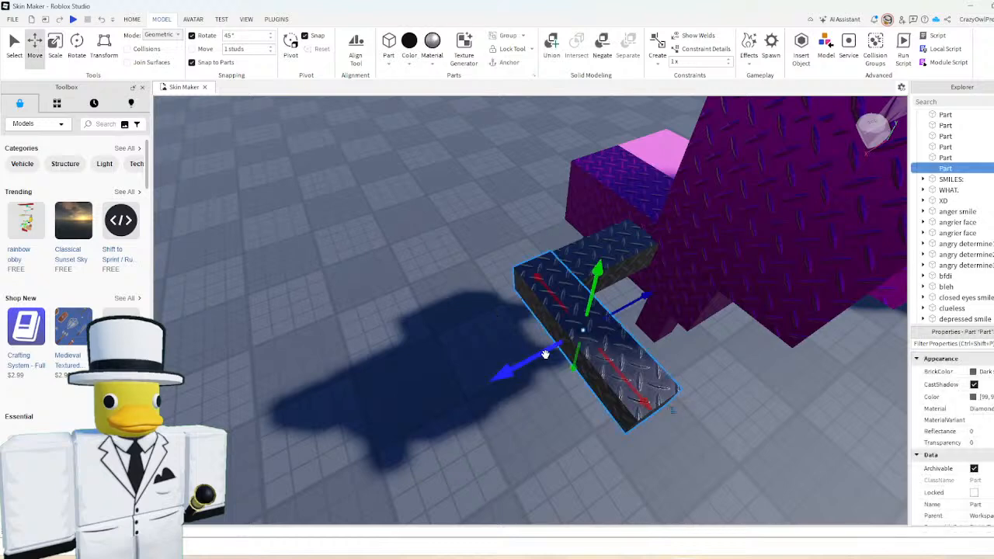
{"action": "left_click_drag", "start_coordinate": [542, 351], "coordinate": [509, 368]}
{"action": "left_click", "coordinate": [587, 297]}
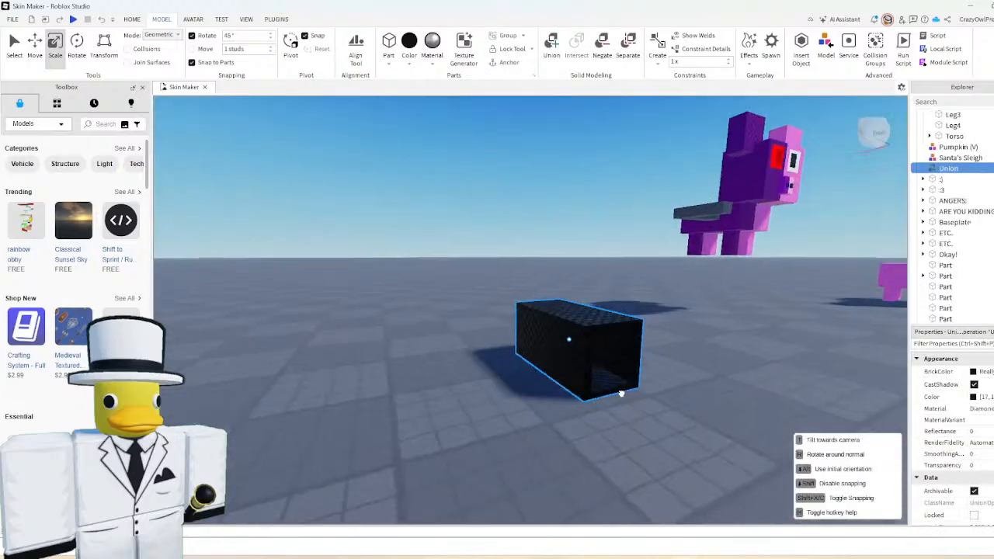
{"action": "left_click_drag", "start_coordinate": [613, 400], "coordinate": [623, 393]}
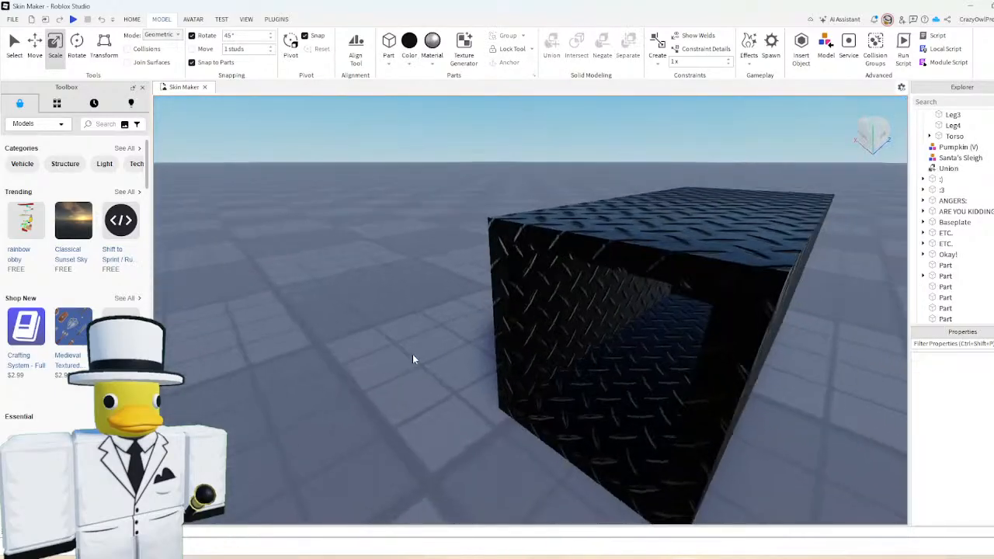
- Insert a sphere part above the hollow black box and colour it bright cyan
{"action": "left_click", "coordinate": [389, 66]}
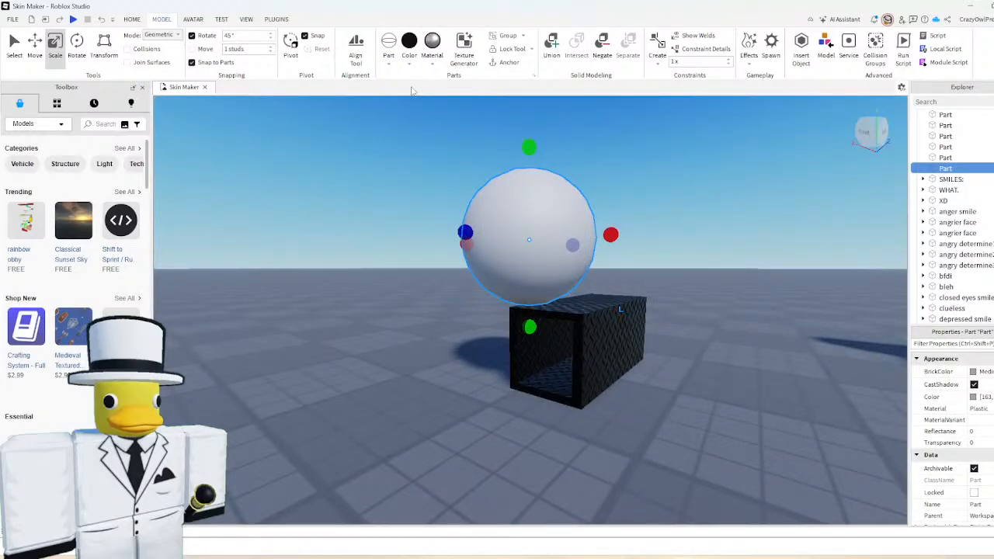
{"action": "left_click", "coordinate": [409, 48]}
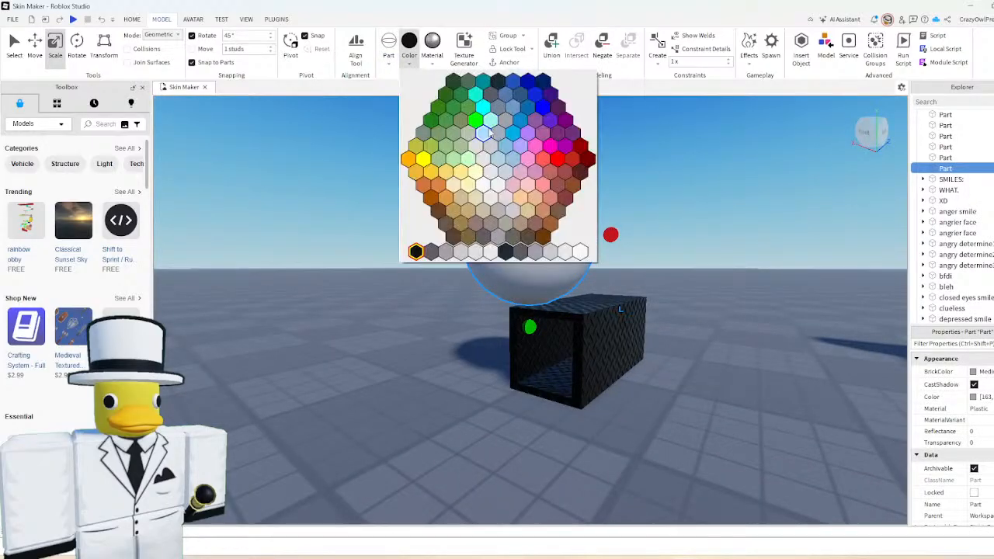
{"action": "left_click", "coordinate": [483, 107]}
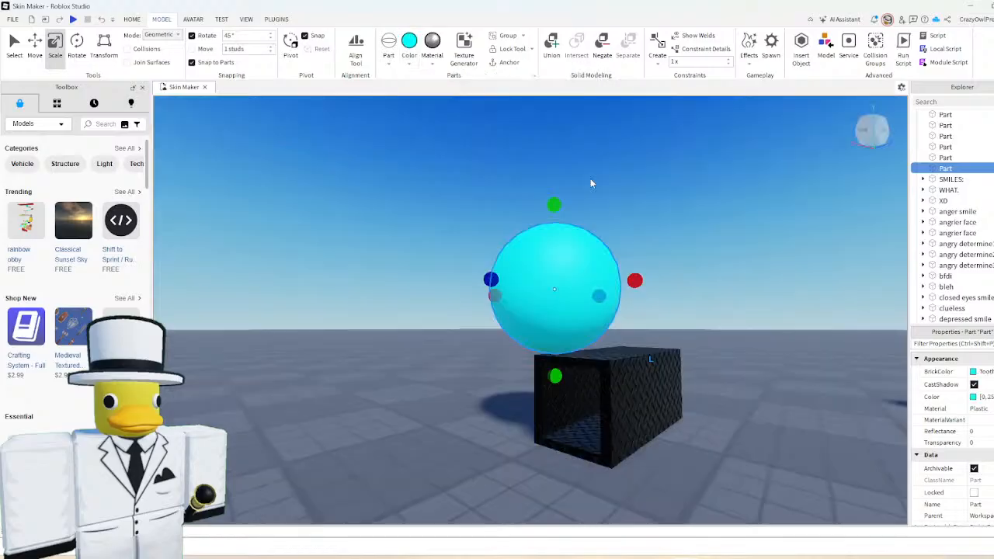
- Set the cyan sphere's material to Force Field
{"action": "right_click_drag", "start_coordinate": [590, 183], "coordinate": [528, 187]}
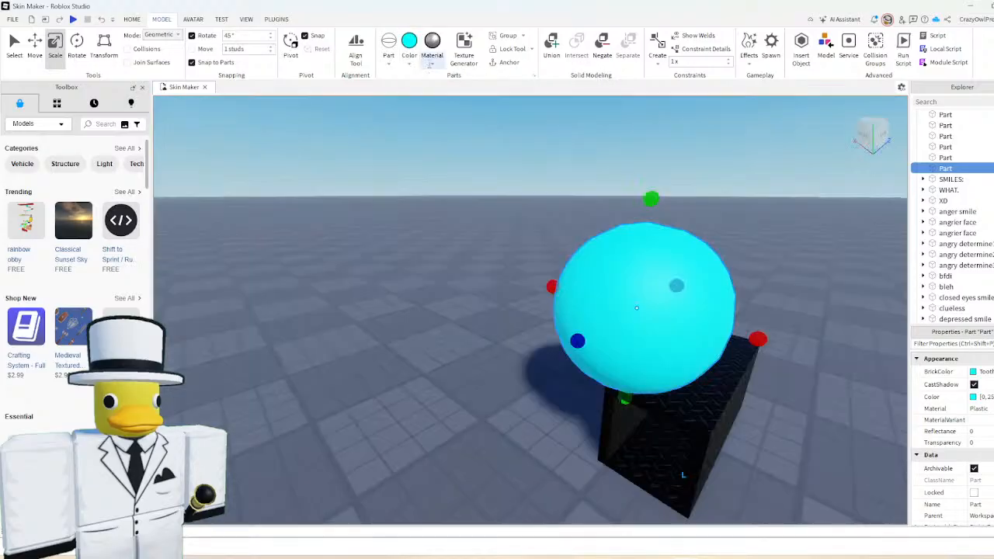
{"action": "left_click", "coordinate": [432, 45]}
{"action": "left_click", "coordinate": [488, 124]}
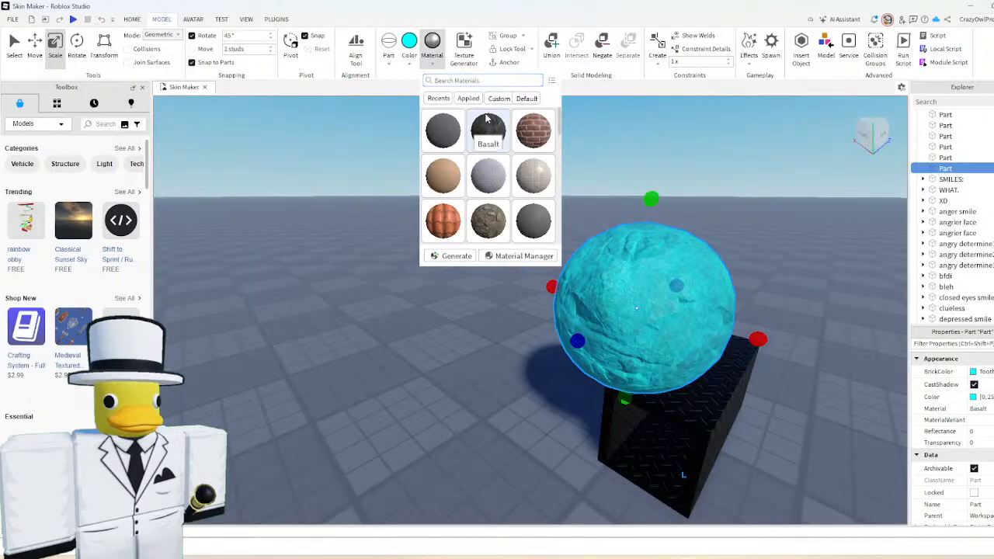
{"action": "scroll", "coordinate": [487, 118], "scroll_direction": "down", "scroll_amount": 2}
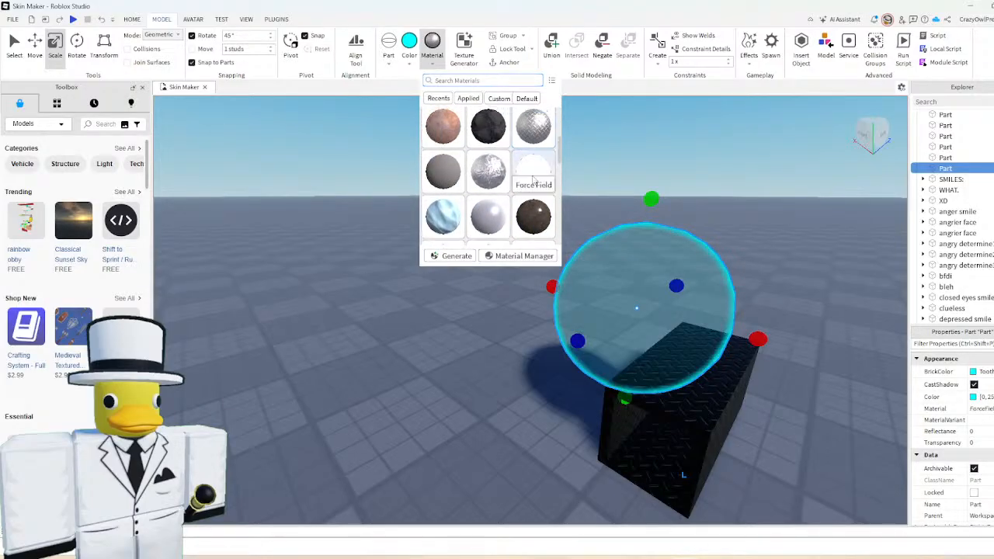
{"action": "left_click", "coordinate": [533, 180]}
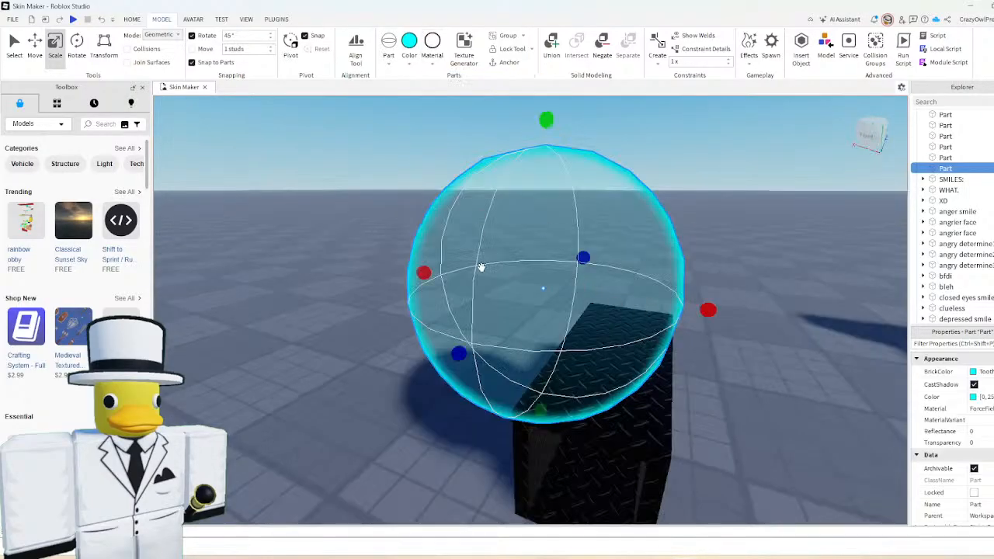
- Scale the force-field sphere down to fit the hollow box and place it inside the front opening
{"action": "left_click_drag", "start_coordinate": [547, 120], "coordinate": [562, 345]}
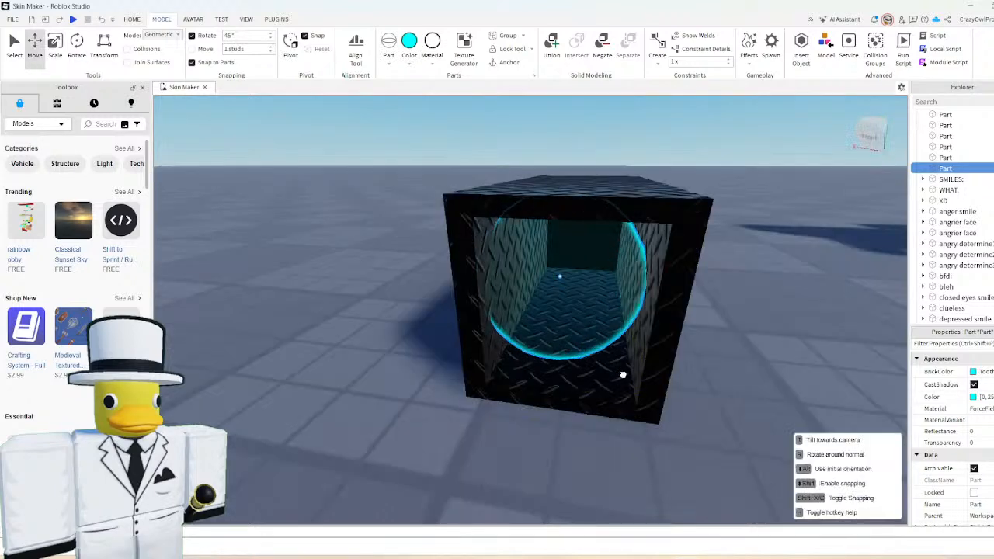
{"action": "scroll", "coordinate": [616, 366], "scroll_direction": "down", "scroll_amount": 5}
{"action": "key", "text": "ctrl+3"}
{"action": "scroll", "coordinate": [605, 412], "scroll_direction": "down", "scroll_amount": 1}
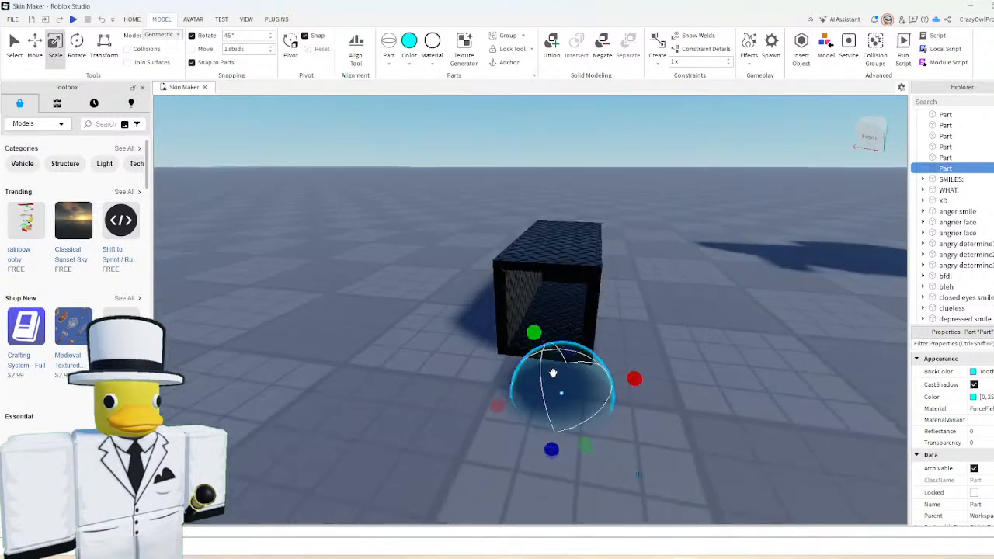
{"action": "left_click_drag", "start_coordinate": [553, 372], "coordinate": [579, 336]}
{"action": "left_click_drag", "start_coordinate": [533, 241], "coordinate": [542, 262]}
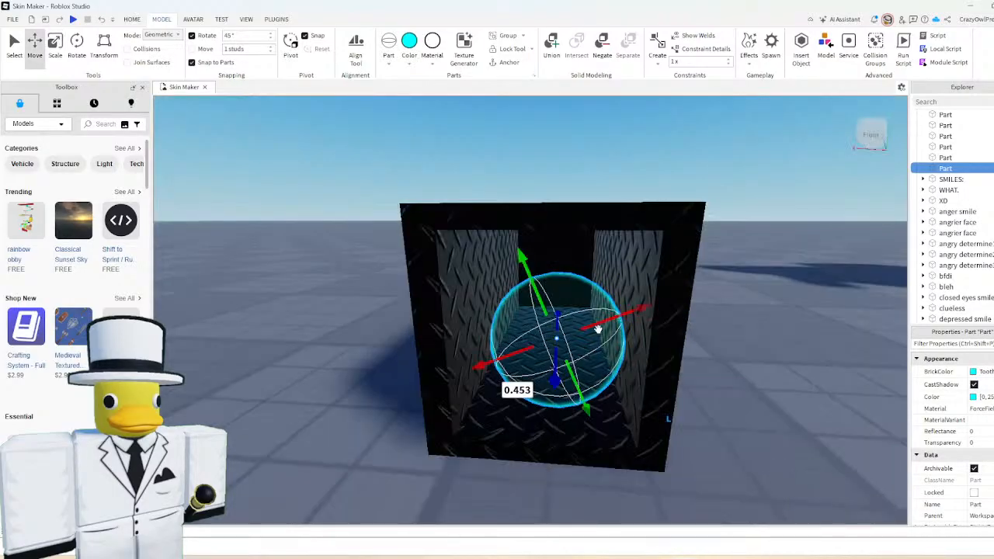
- Nudge the sphere sideways, upward and along its depth axis to centre it in the box's opening
{"action": "mouse_move", "coordinate": [601, 310]}
{"action": "left_mouse_down"}
{"action": "mouse_move", "coordinate": [599, 289]}
{"action": "mouse_move", "coordinate": [610, 320]}
{"action": "left_mouse_up"}
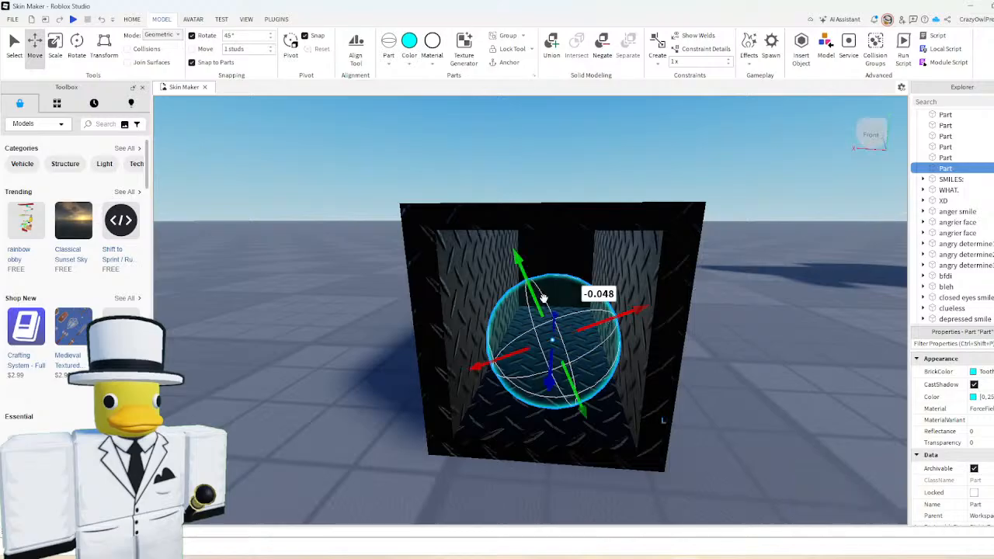
{"action": "left_click_drag", "start_coordinate": [541, 299], "coordinate": [536, 278]}
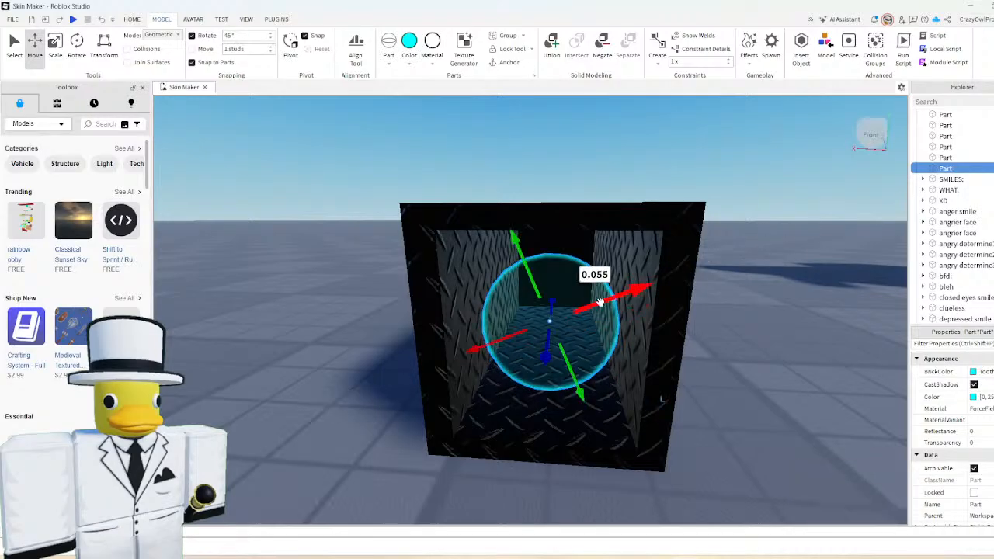
{"action": "left_click_drag", "start_coordinate": [547, 359], "coordinate": [545, 363]}
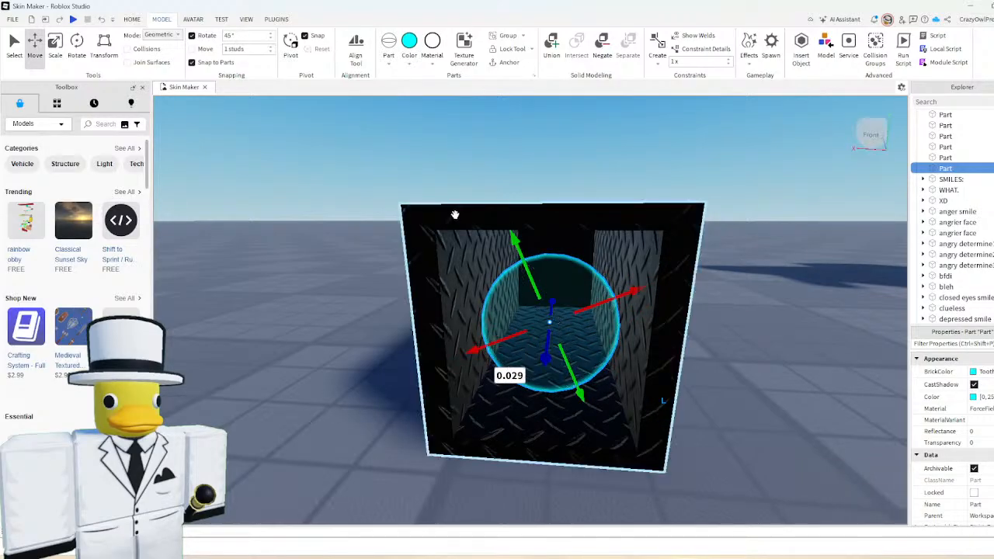
- Add a ParticleEmitter to the cyan sphere and look through its appearance properties
{"action": "key", "text": "ctrl+i"}
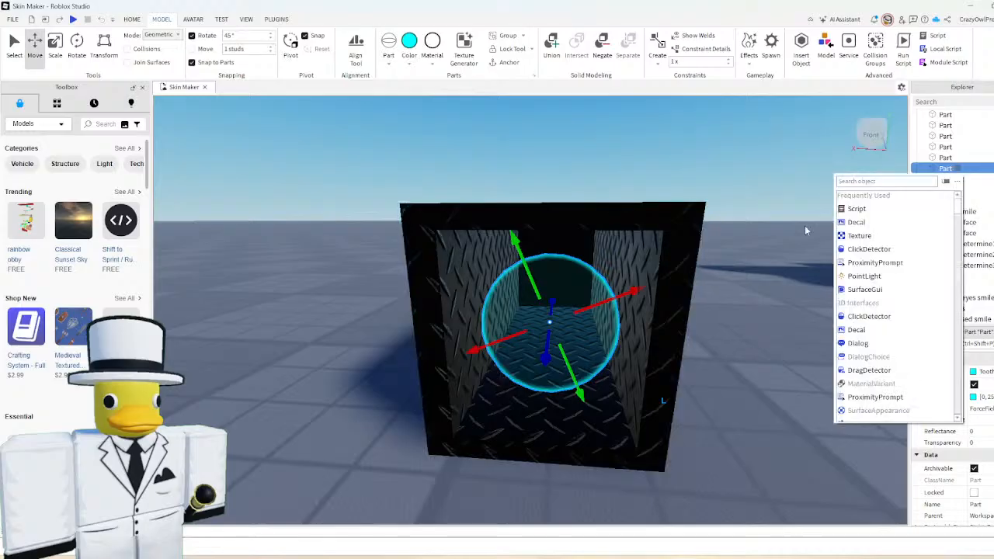
{"action": "type", "text": "part"}
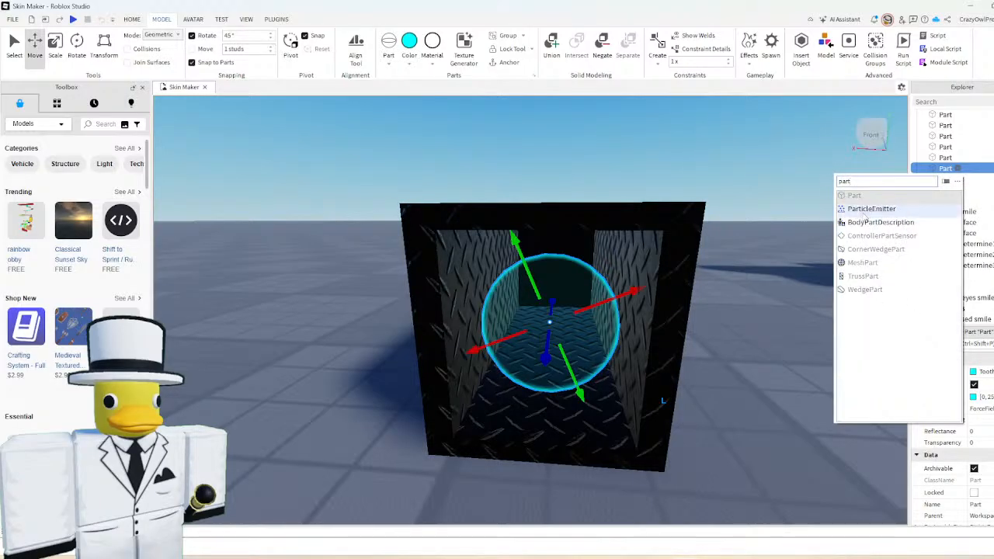
{"action": "left_click", "coordinate": [868, 209]}
{"action": "scroll", "coordinate": [809, 336], "scroll_direction": "down", "scroll_amount": 5}
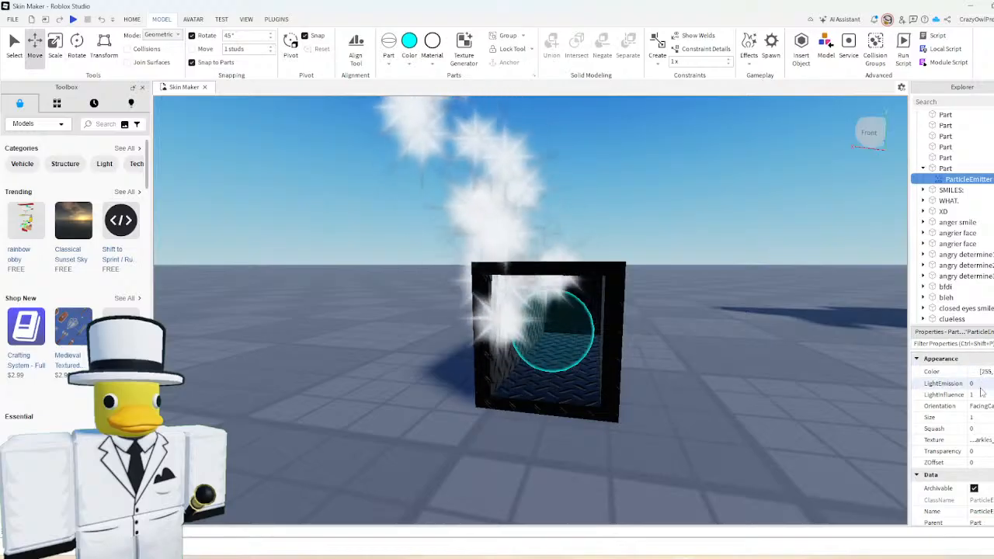
{"action": "scroll", "coordinate": [982, 390], "scroll_direction": "down", "scroll_amount": 1}
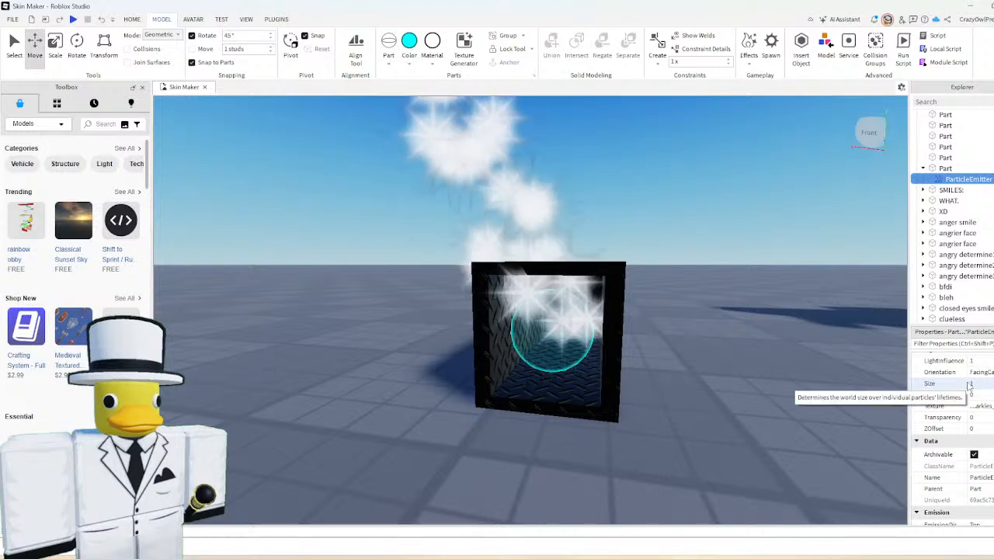
- Scale the cyan sphere down slightly and re-centre it within the box's opening
{"action": "left_click", "coordinate": [556, 341]}
{"action": "key", "text": "ctrl+3"}
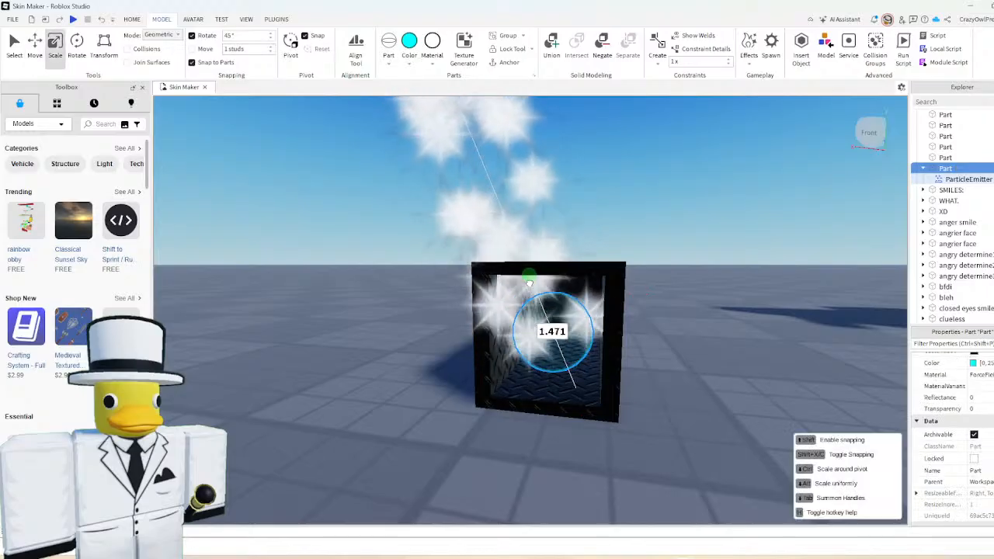
{"action": "key", "text": "ctrl+2"}
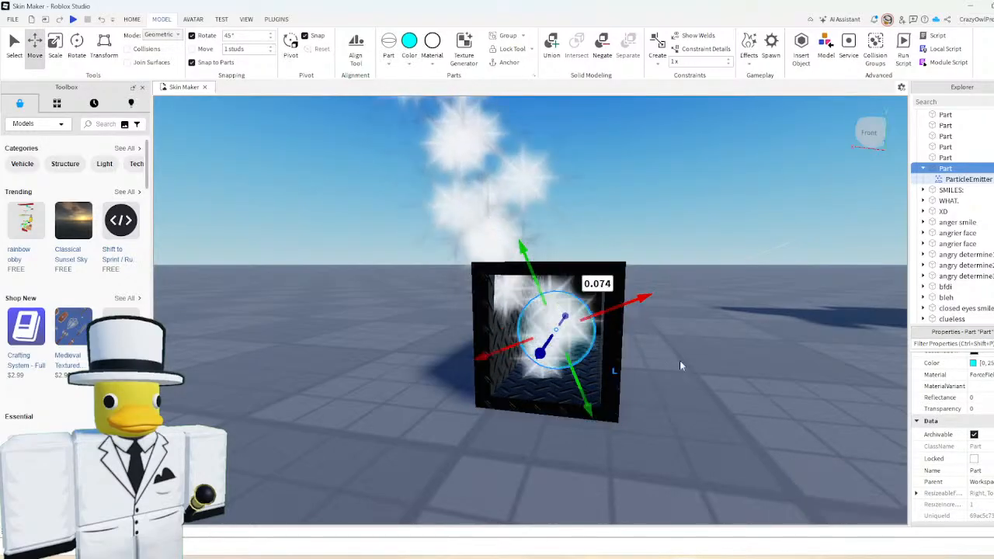
{"action": "key", "text": "f"}
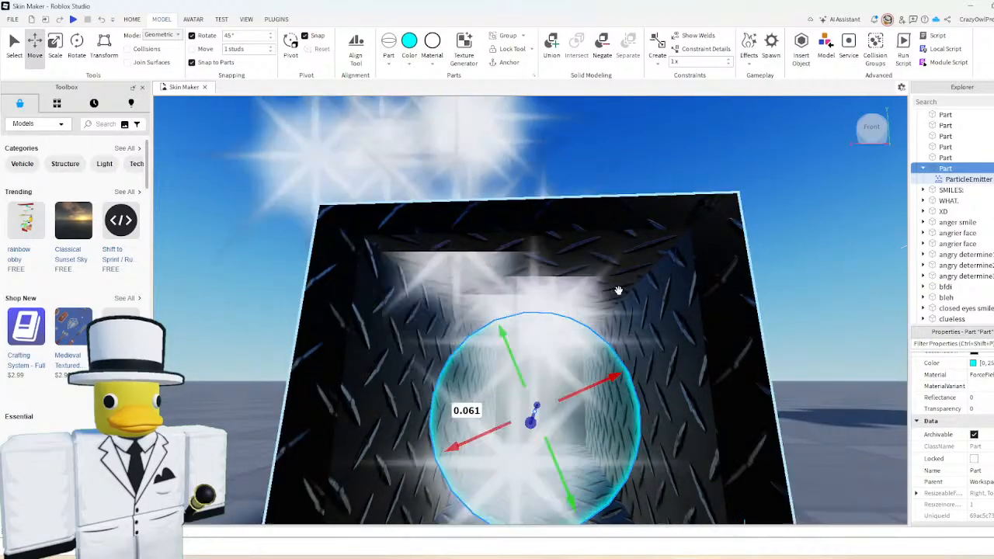
{"action": "scroll", "coordinate": [618, 290], "scroll_direction": "down", "scroll_amount": 5}
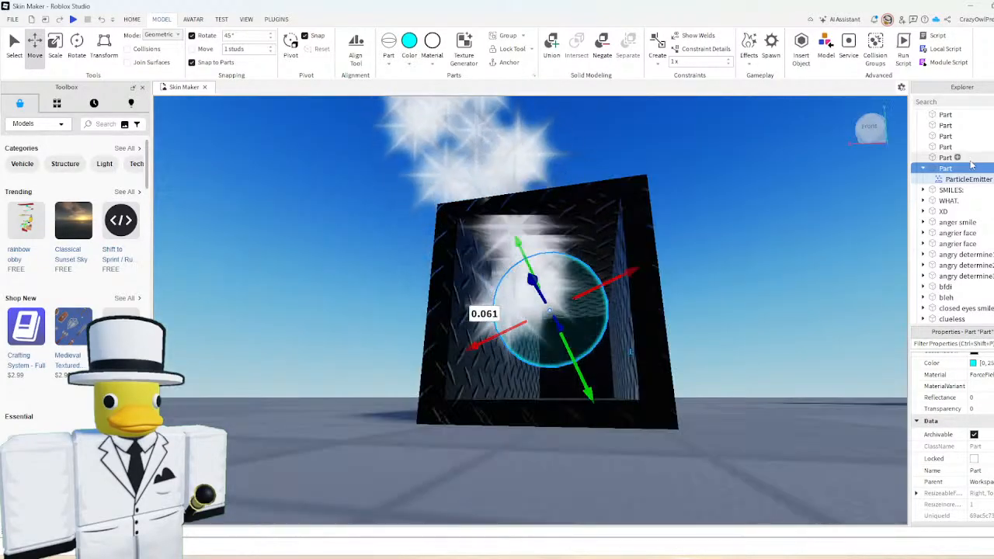
- Recolour the sphere's ParticleEmitter to light blue #43bdff
{"action": "left_click", "coordinate": [966, 179]}
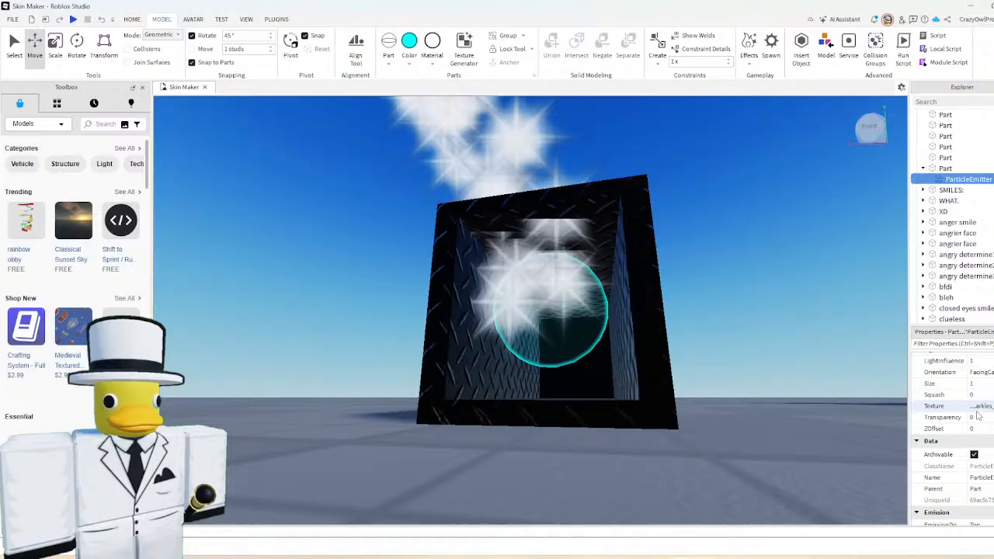
{"action": "scroll", "coordinate": [977, 418], "scroll_direction": "down", "scroll_amount": 1}
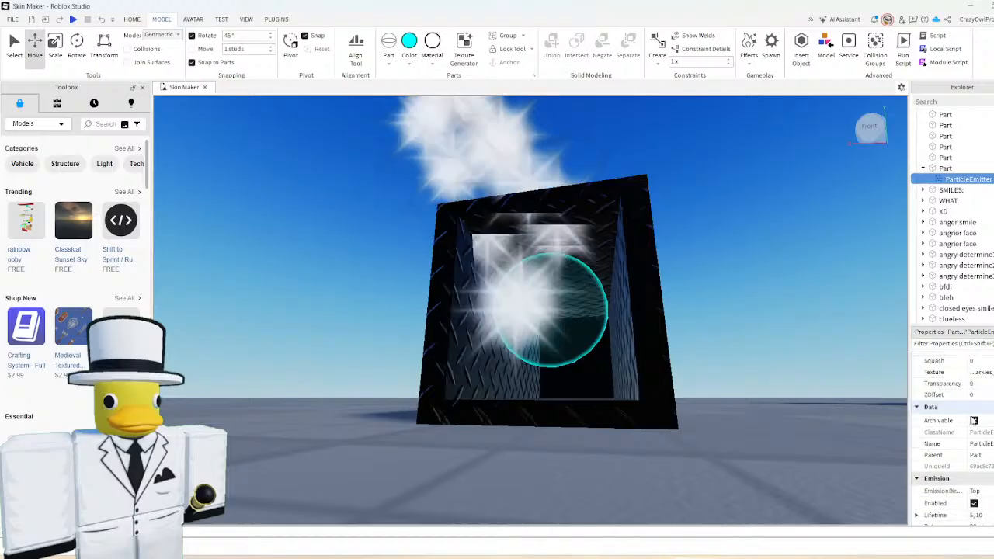
{"action": "scroll", "coordinate": [974, 420], "scroll_direction": "up", "scroll_amount": 2}
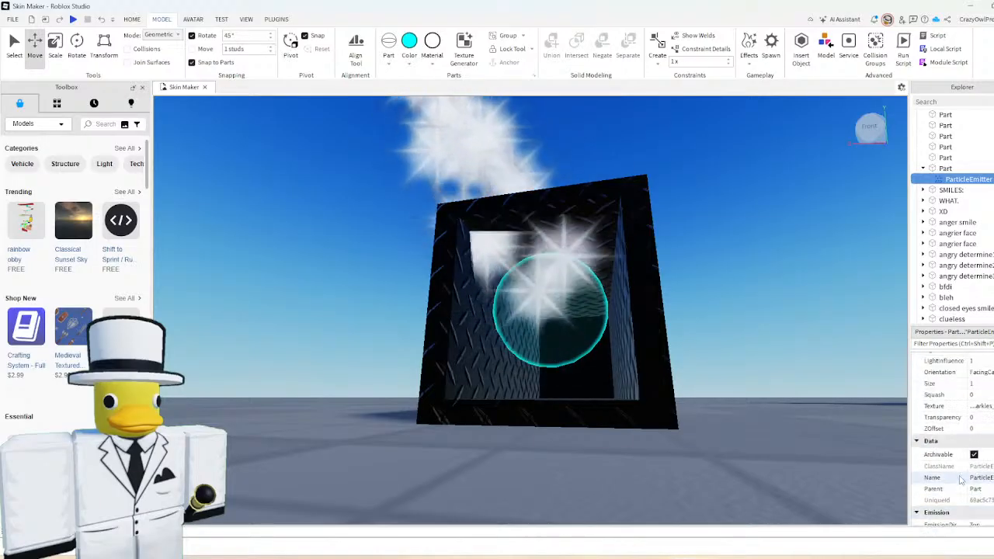
{"action": "left_click", "coordinate": [975, 372]}
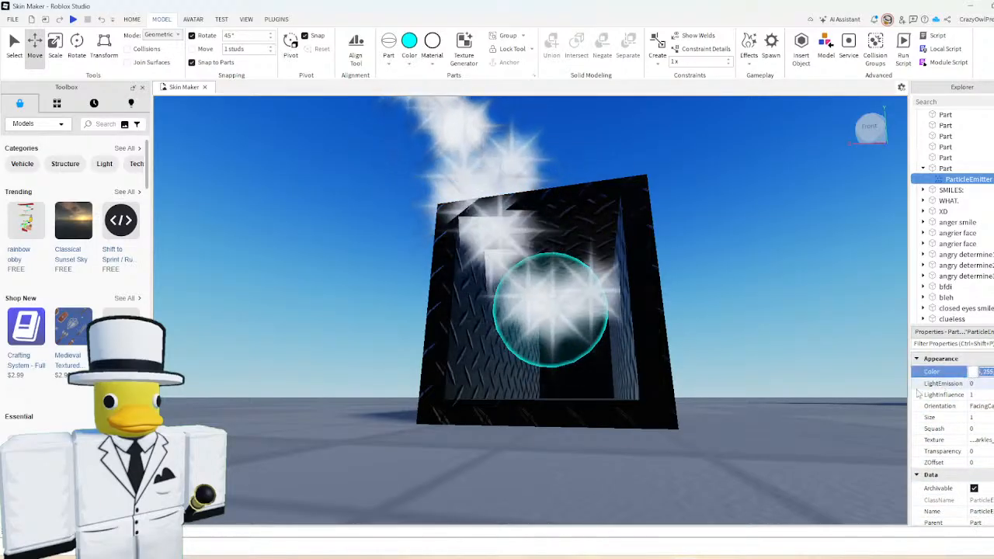
{"action": "left_click", "coordinate": [980, 372]}
{"action": "mouse_move", "coordinate": [570, 219]}
{"action": "left_mouse_down"}
{"action": "mouse_move", "coordinate": [535, 200]}
{"action": "mouse_move", "coordinate": [561, 215]}
{"action": "left_mouse_up"}
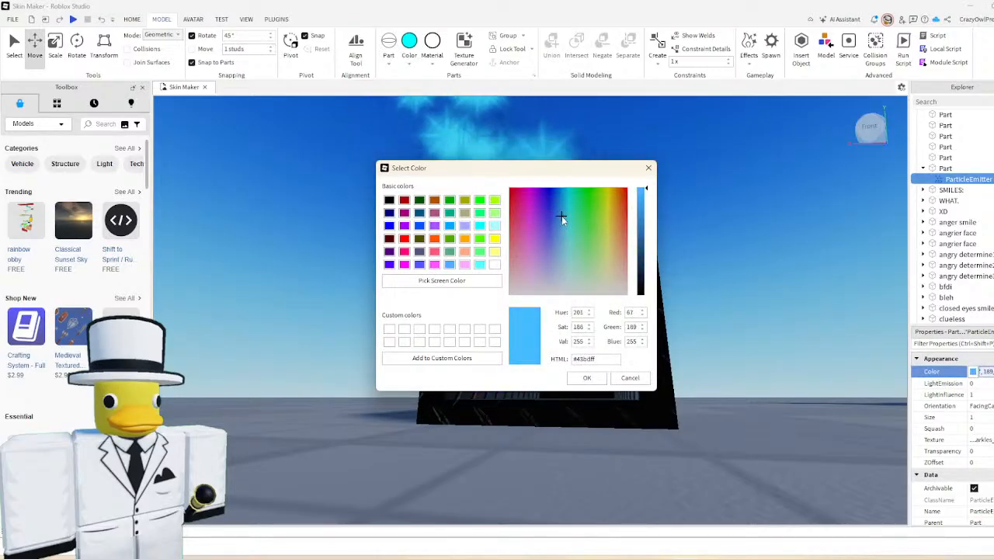
{"action": "left_click", "coordinate": [587, 378]}
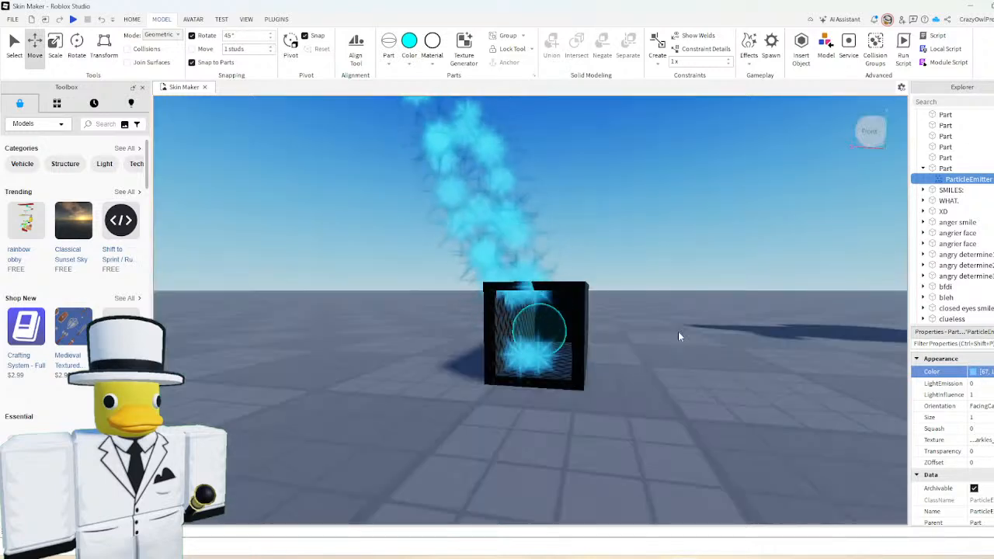
- Shorten the emitter's particle lifetime to 2 and further down to 0.5
{"action": "scroll", "coordinate": [752, 359], "scroll_direction": "up", "scroll_amount": 2}
{"action": "scroll", "coordinate": [753, 361], "scroll_direction": "up", "scroll_amount": 1}
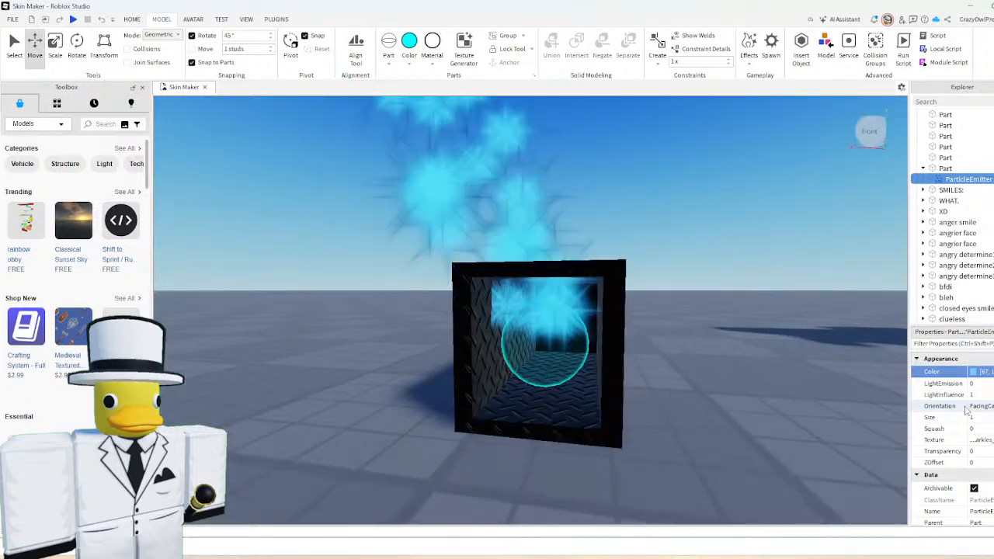
{"action": "scroll", "coordinate": [967, 412], "scroll_direction": "down", "scroll_amount": 4}
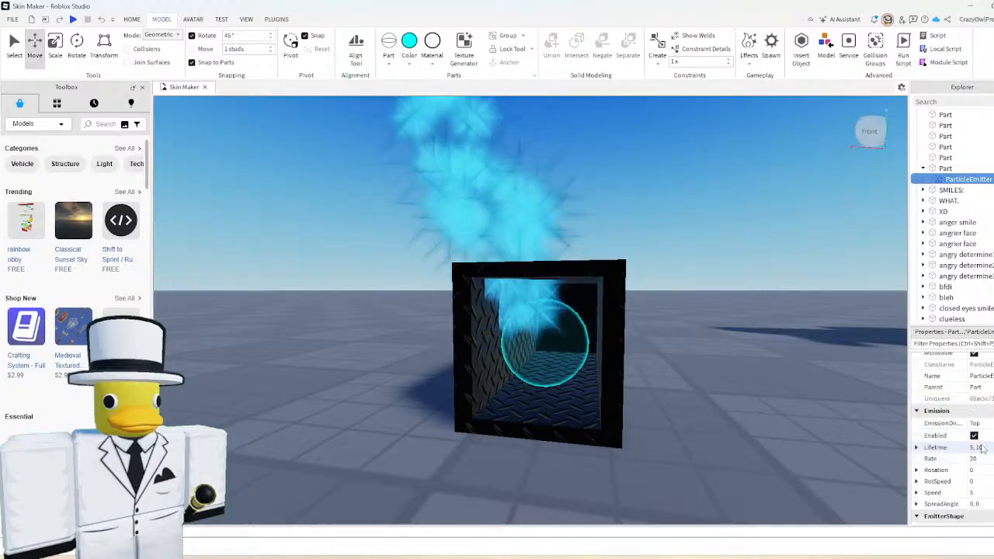
{"action": "left_click", "coordinate": [977, 447]}
{"action": "type", "text": "2"}
{"action": "key", "text": "Return"}
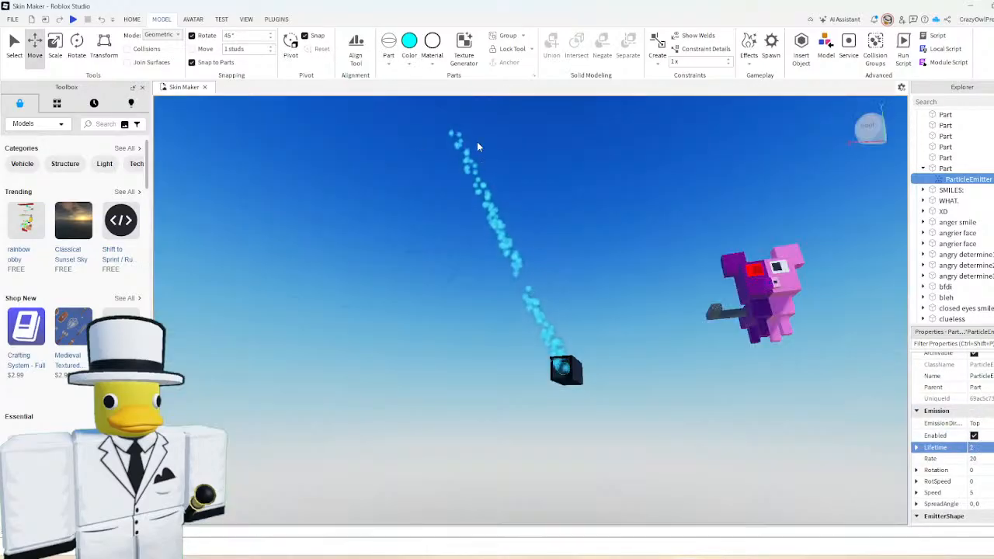
{"action": "key", "text": "f"}
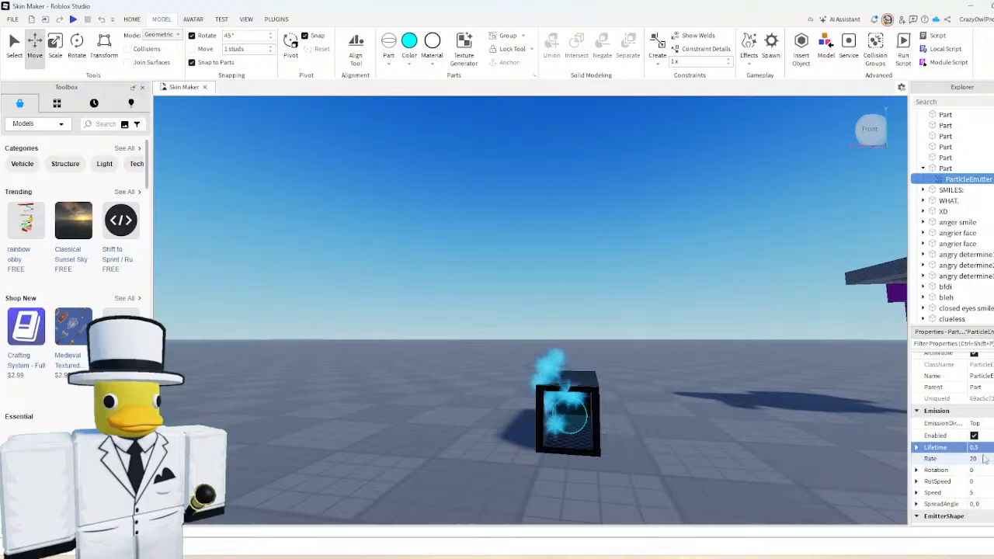
- Set the emitter's SpreadAngle to 25 and widen it to 75
{"action": "left_click", "coordinate": [981, 504]}
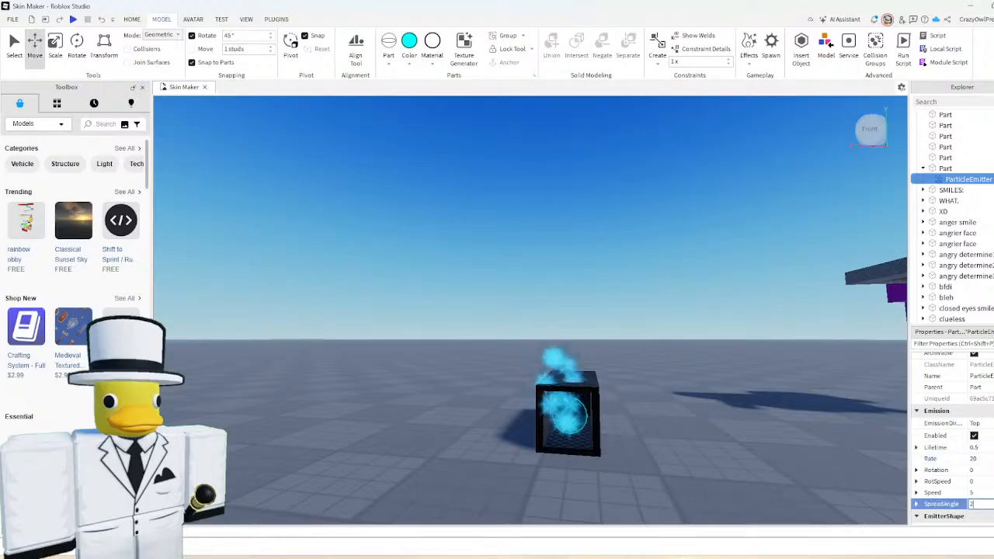
{"action": "type", "text": "25"}
{"action": "key", "text": "Return"}
{"action": "right_click_drag", "start_coordinate": [681, 289], "coordinate": [702, 338]}
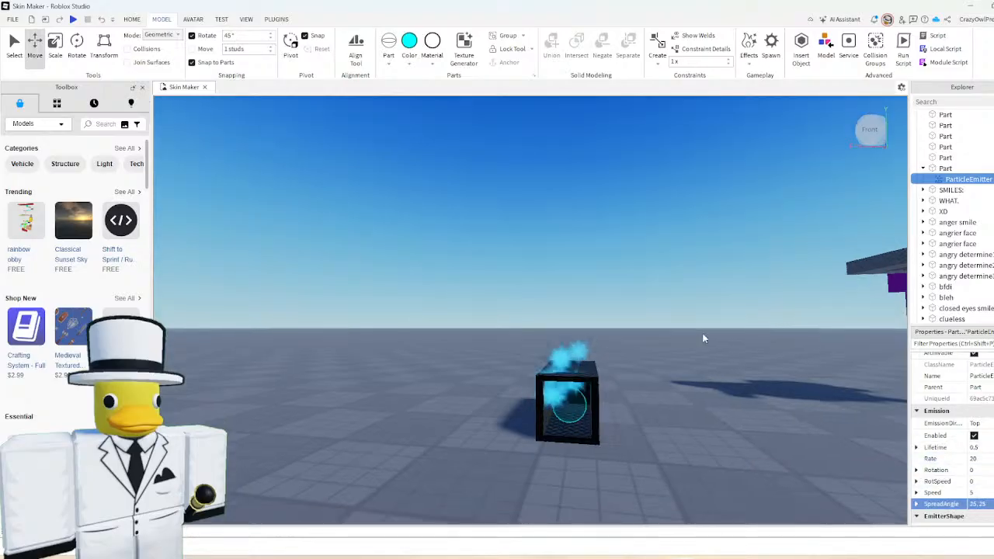
{"action": "scroll", "coordinate": [702, 338], "scroll_direction": "up", "scroll_amount": 2}
{"action": "scroll", "coordinate": [976, 473], "scroll_direction": "down", "scroll_amount": 2}
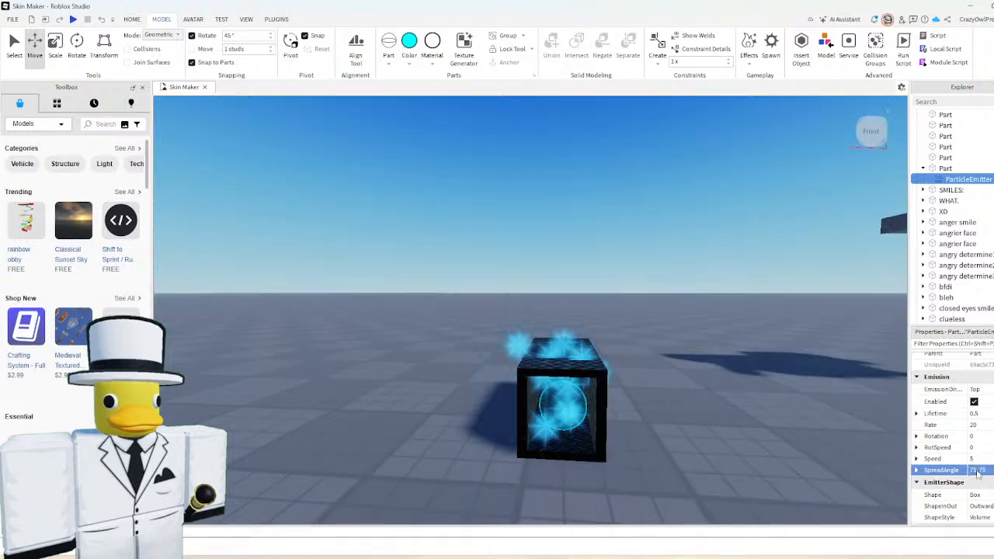
{"action": "type", "text": "75"}
{"action": "key", "text": "Return"}
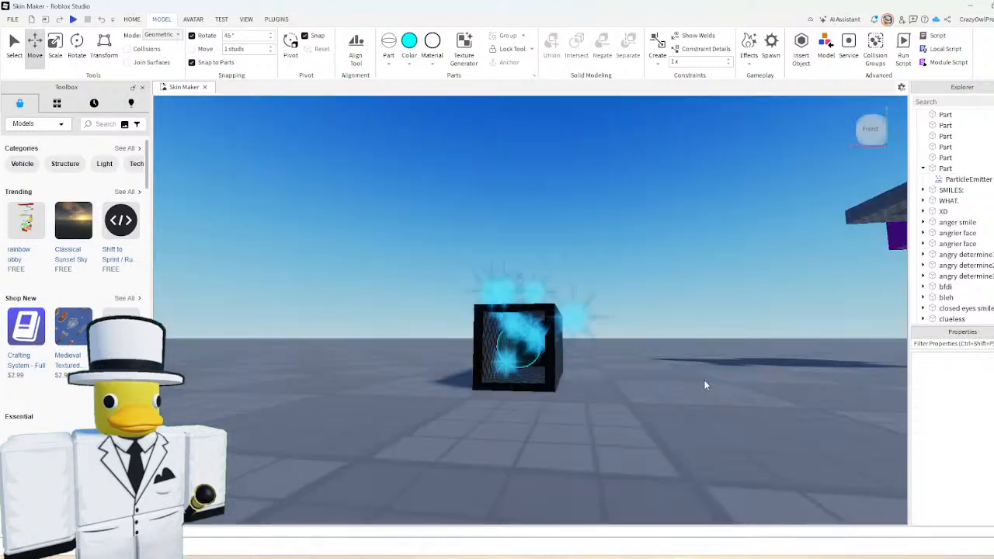
- Inspect the particle effect around the black barrel and the front of the animal model
{"action": "key", "text": "w"}
{"action": "right_click_drag", "start_coordinate": [705, 384], "coordinate": [703, 385]}
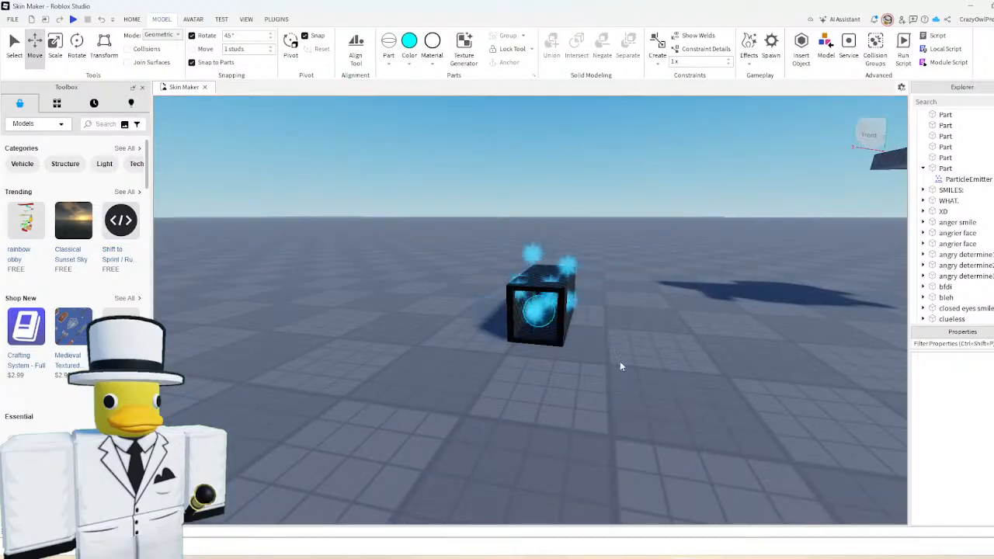
{"action": "key", "text": "w"}
{"action": "right_click_drag", "start_coordinate": [620, 361], "coordinate": [627, 375]}
{"action": "key", "text": "d"}
{"action": "key", "text": "a"}
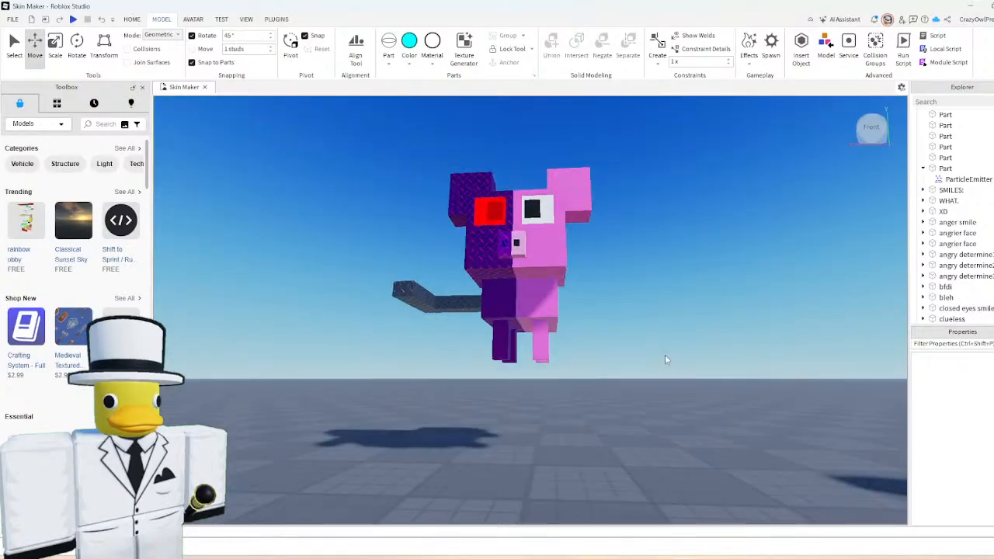
{"action": "scroll", "coordinate": [664, 357], "scroll_direction": "up", "scroll_amount": 5}
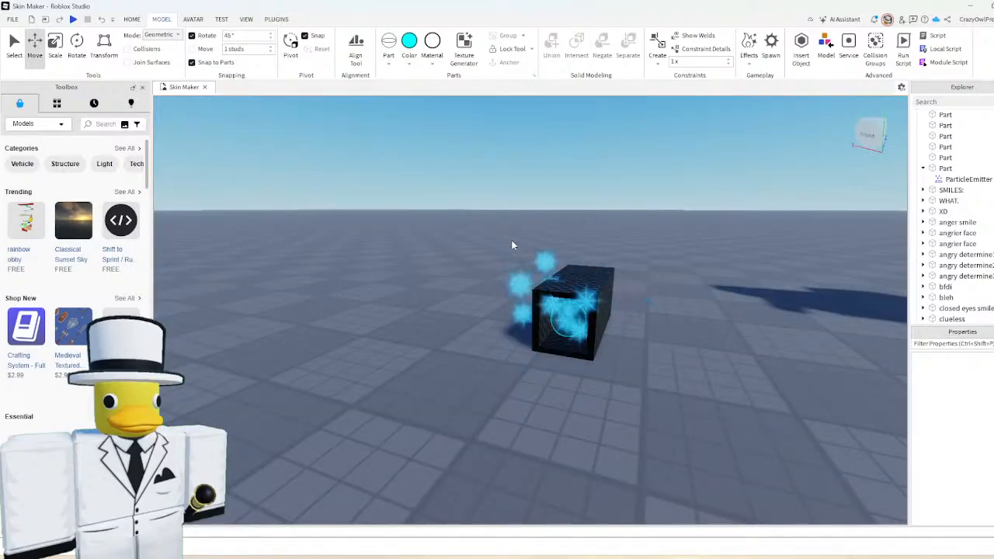
{"action": "left_click", "coordinate": [575, 314]}
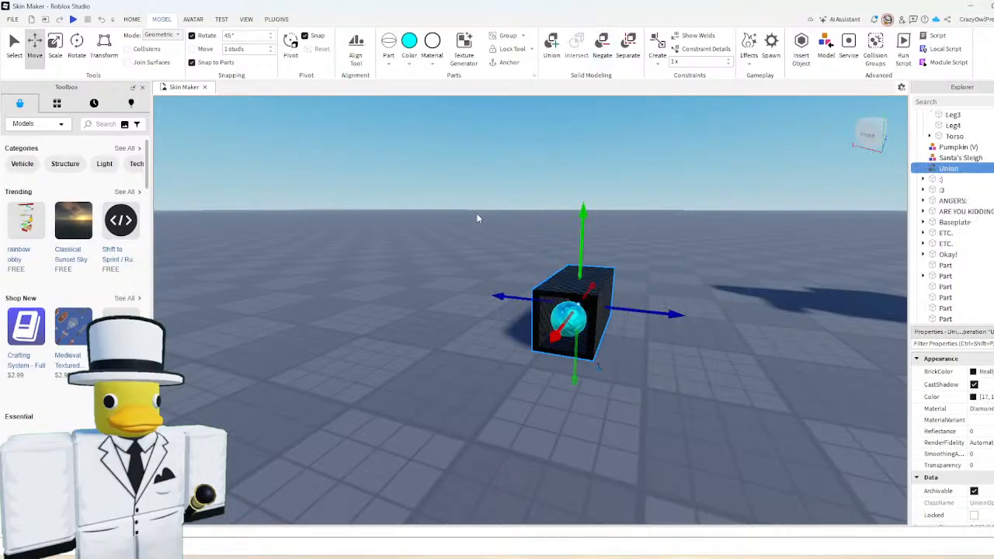
{"action": "key", "text": "Delete"}
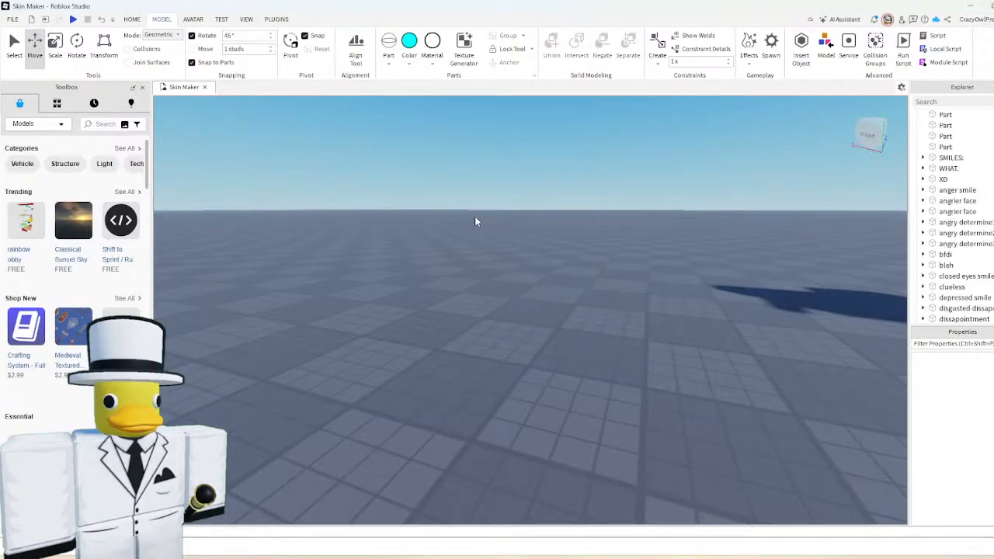
{"action": "key", "text": "ctrl+z"}
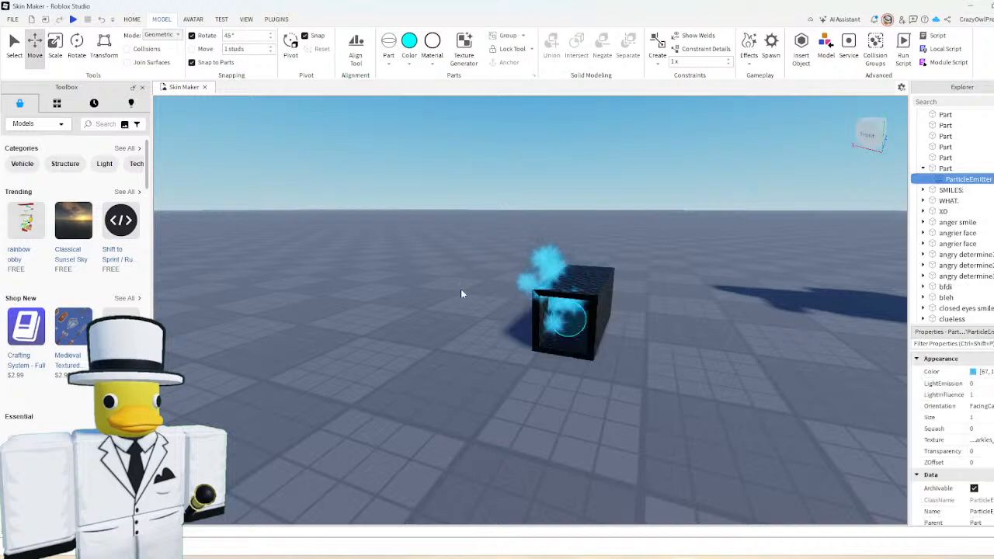
- Set the ParticleEmitter's SpreadAngle to 75
{"action": "scroll", "coordinate": [977, 452], "scroll_direction": "down", "scroll_amount": 3}
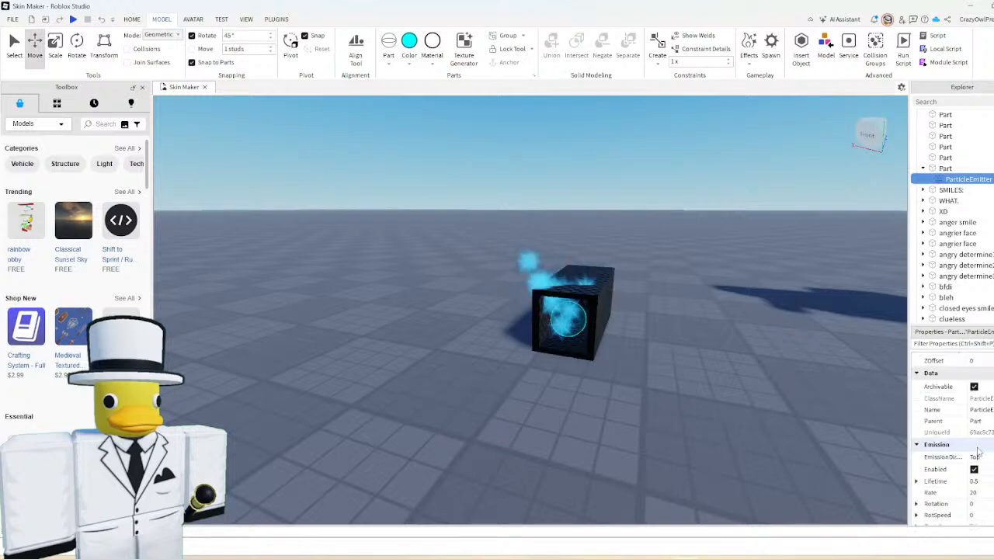
{"action": "scroll", "coordinate": [978, 452], "scroll_direction": "down", "scroll_amount": 3}
{"action": "left_click", "coordinate": [982, 402]}
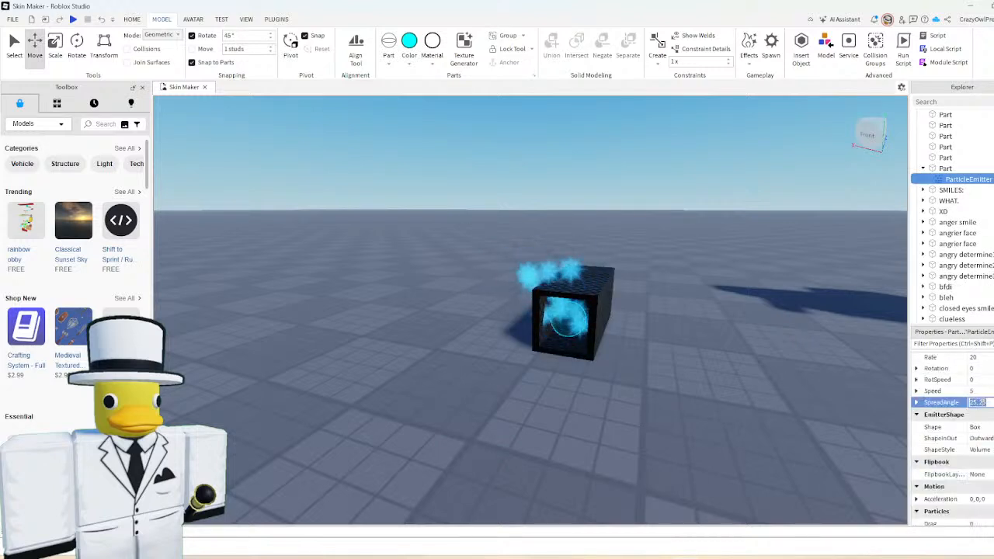
{"action": "type", "text": "75"}
{"action": "key", "text": "Return"}
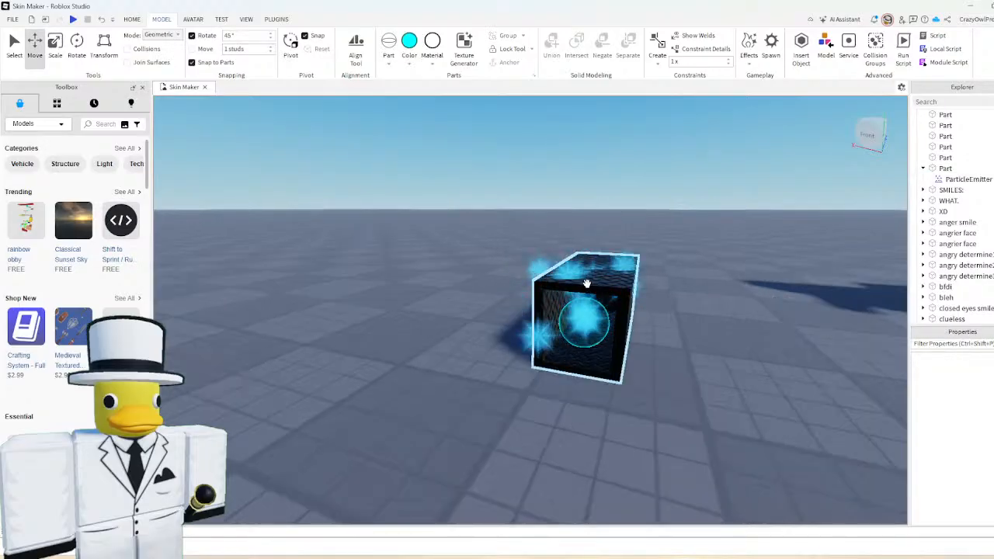
- Select the barrel together with its energy sphere and move both to the end of the animal's metal side arm
{"action": "left_click", "coordinate": [586, 326]}
{"action": "left_click", "coordinate": [592, 330], "text": "ctrl"}
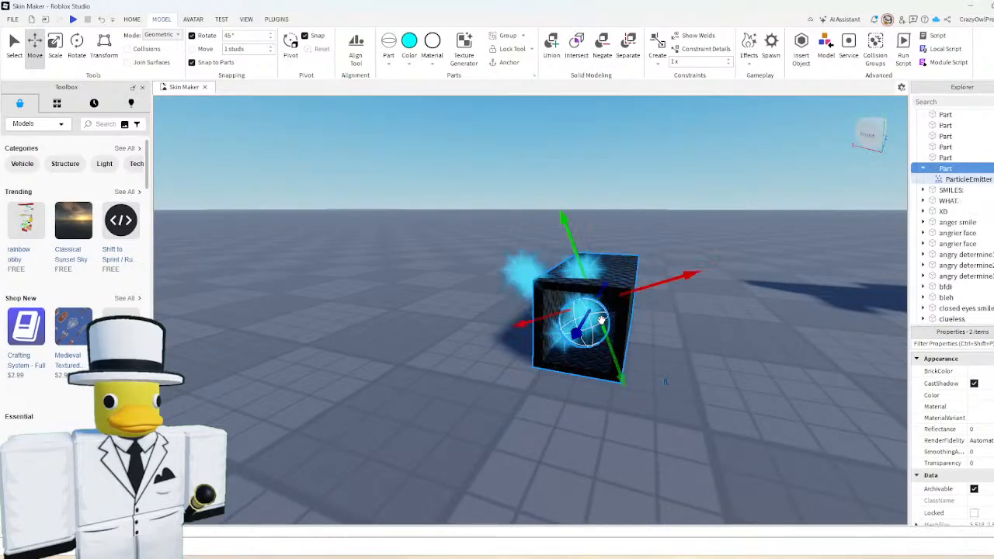
{"action": "left_click_drag", "start_coordinate": [601, 320], "coordinate": [584, 288]}
{"action": "left_click_drag", "start_coordinate": [596, 378], "coordinate": [600, 377]}
{"action": "left_click_drag", "start_coordinate": [577, 311], "coordinate": [574, 309]}
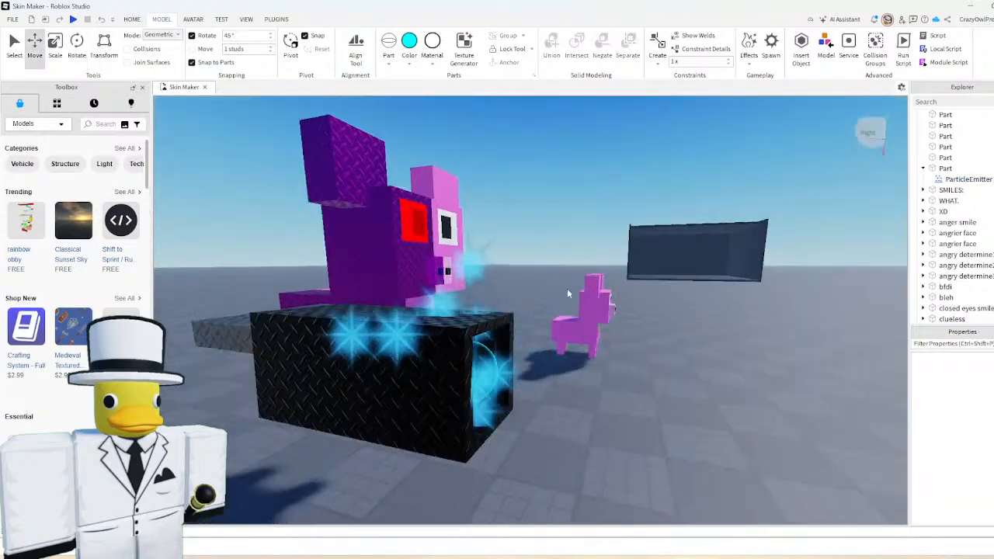
- Shorten the black barrel from its front end and move the cyan sphere back into its opening
{"action": "right_click_drag", "start_coordinate": [567, 288], "coordinate": [625, 299]}
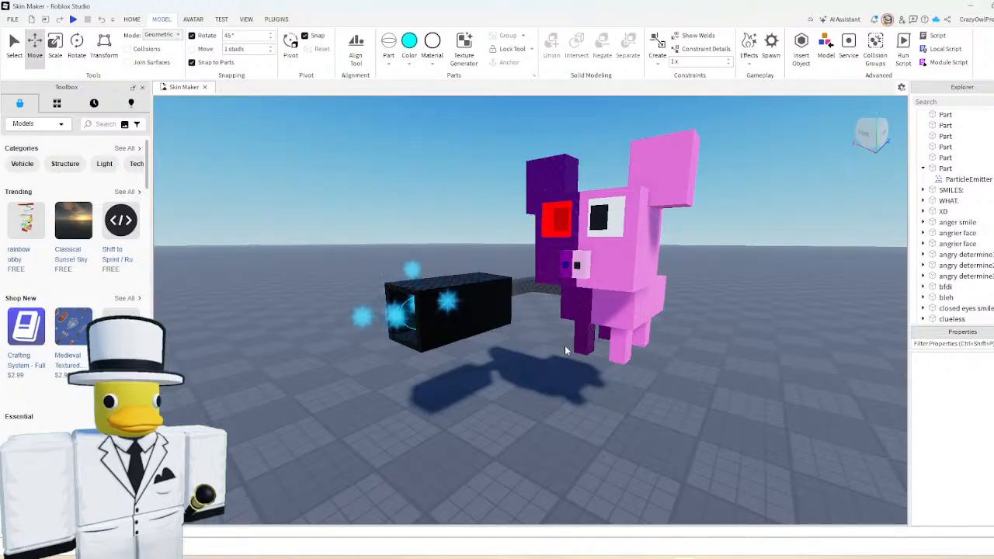
{"action": "left_click", "coordinate": [437, 297]}
{"action": "key", "text": "ctrl+4"}
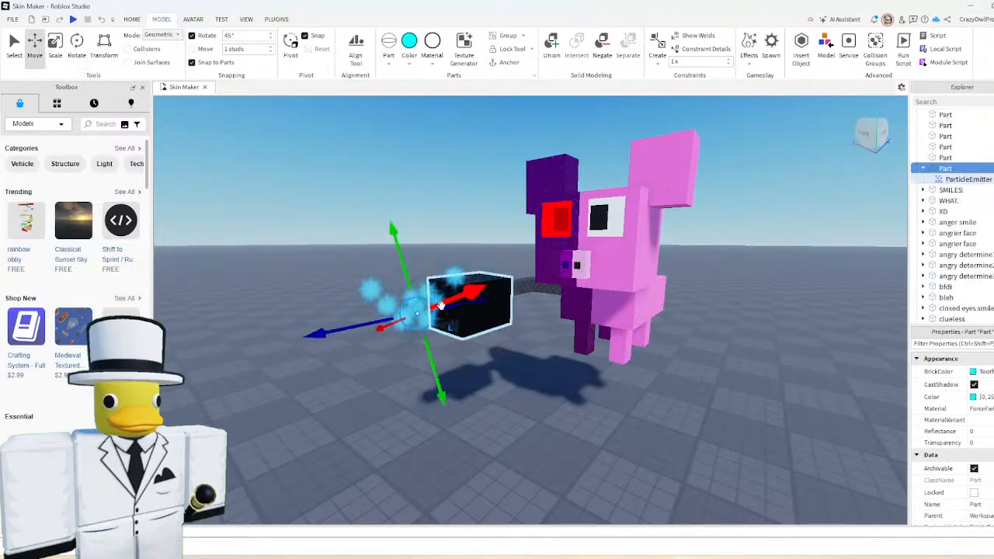
{"action": "left_click_drag", "start_coordinate": [368, 327], "coordinate": [408, 323]}
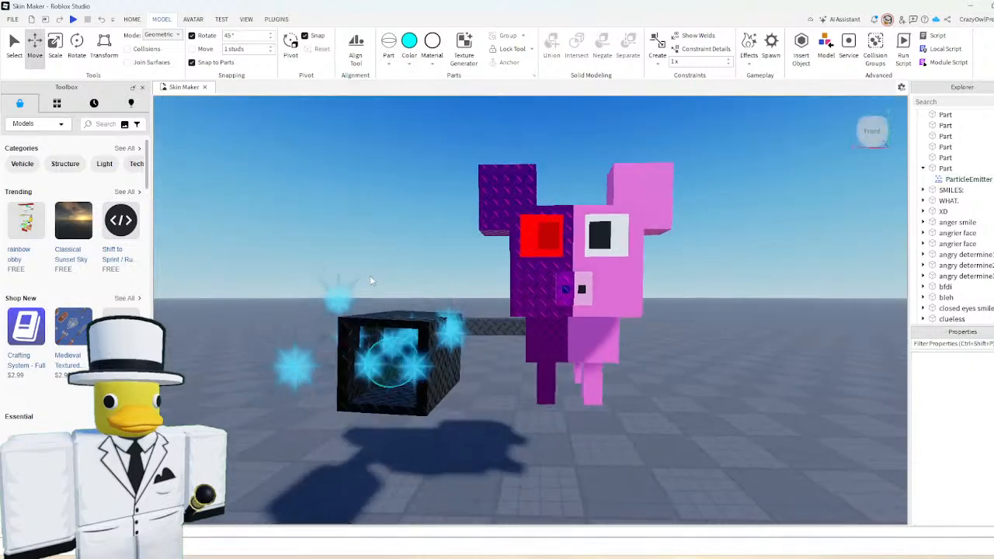
- Examine the assembled animal skin from several angles and distances, checking the barrel, arm, head and torso
{"action": "scroll", "coordinate": [478, 292], "scroll_direction": "down", "scroll_amount": 4}
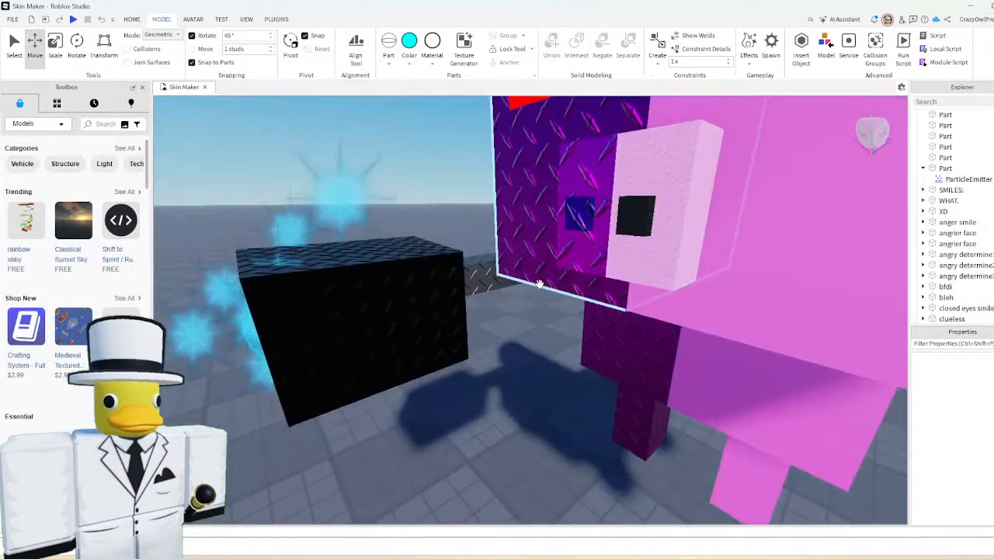
{"action": "scroll", "coordinate": [540, 284], "scroll_direction": "down", "scroll_amount": 3}
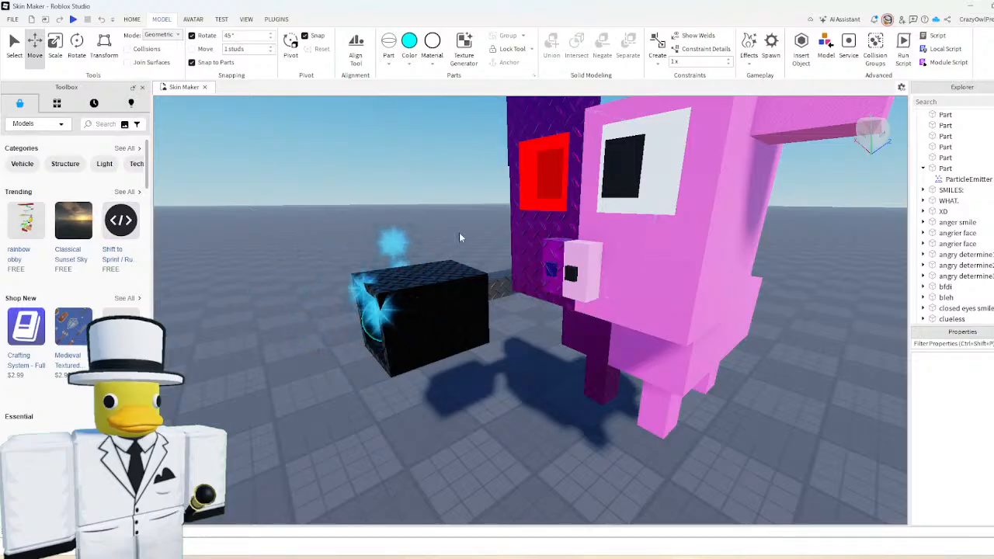
{"action": "scroll", "coordinate": [459, 235], "scroll_direction": "down", "scroll_amount": 5}
{"action": "scroll", "coordinate": [459, 237], "scroll_direction": "down", "scroll_amount": 3}
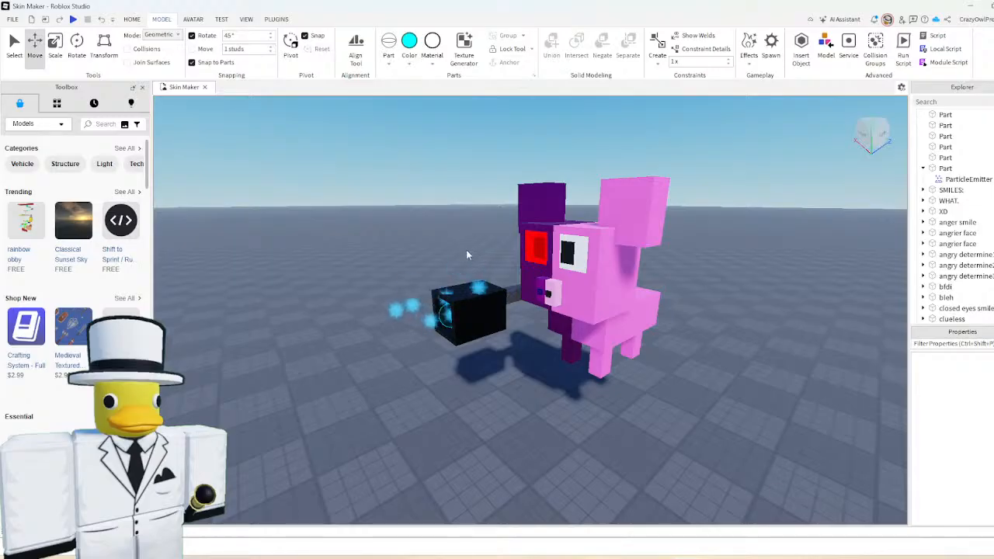
{"action": "right_click_drag", "start_coordinate": [460, 256], "coordinate": [460, 253]}
{"action": "scroll", "coordinate": [460, 256], "scroll_direction": "up", "scroll_amount": 3}
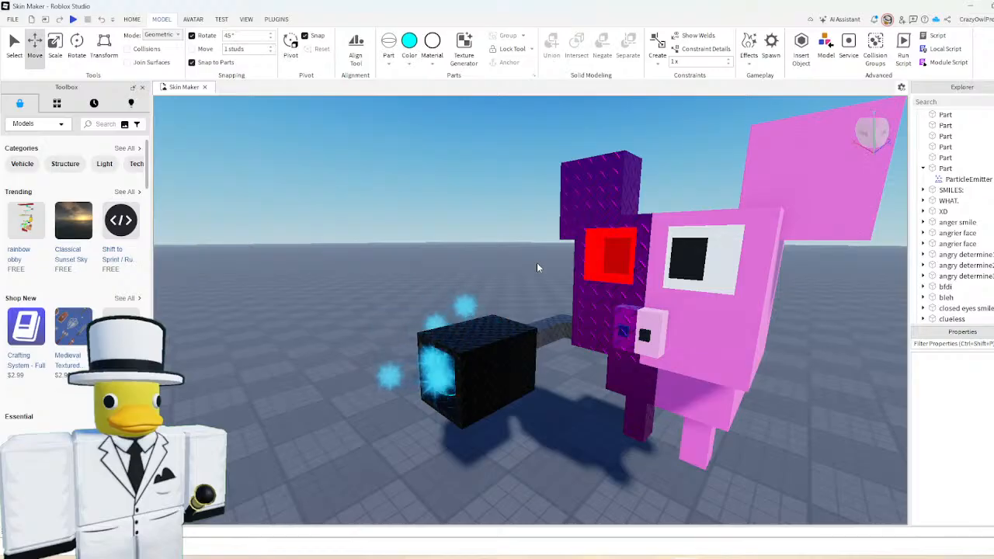
{"action": "scroll", "coordinate": [536, 262], "scroll_direction": "down", "scroll_amount": 6}
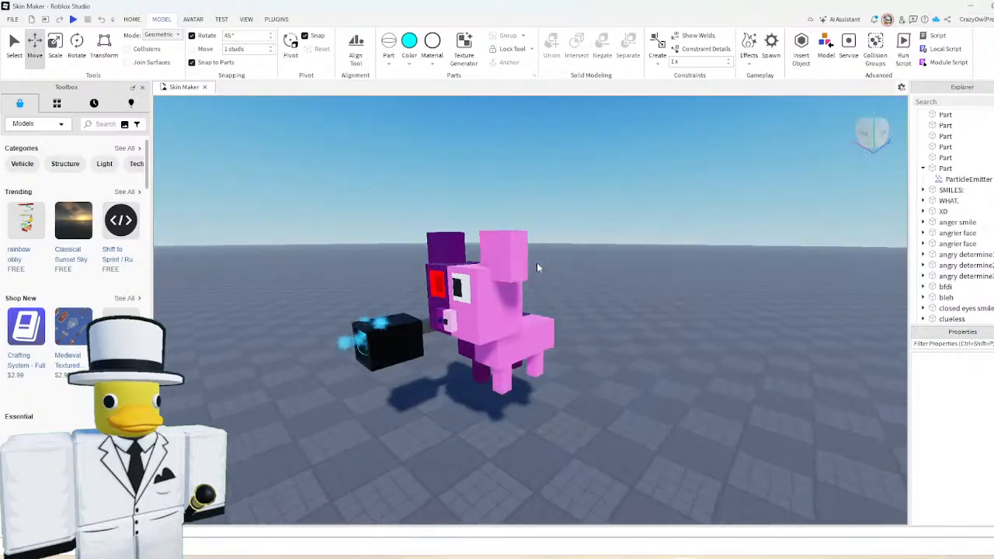
{"action": "key", "text": "a"}
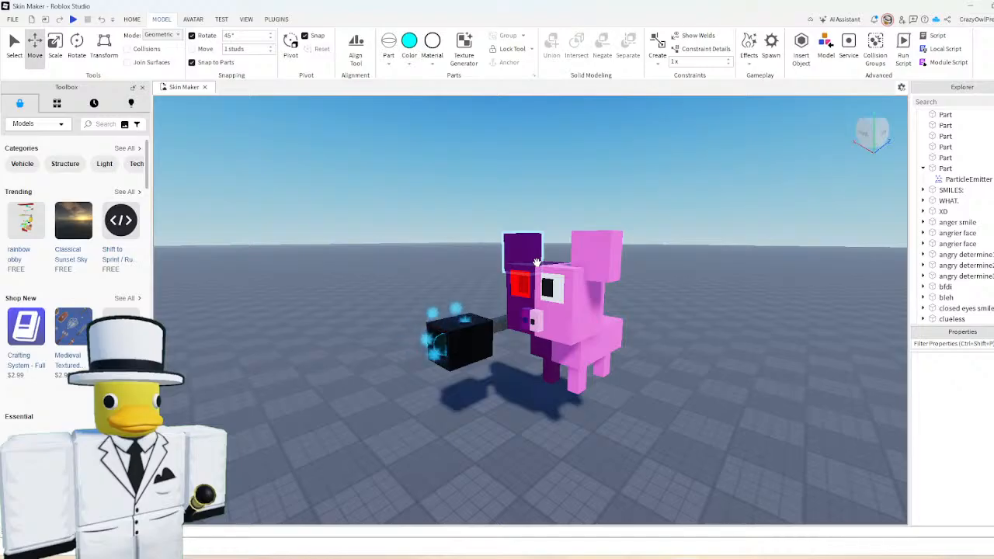
{"action": "right_click_drag", "start_coordinate": [568, 248], "coordinate": [577, 278]}
{"action": "scroll", "coordinate": [577, 278], "scroll_direction": "up", "scroll_amount": 2}
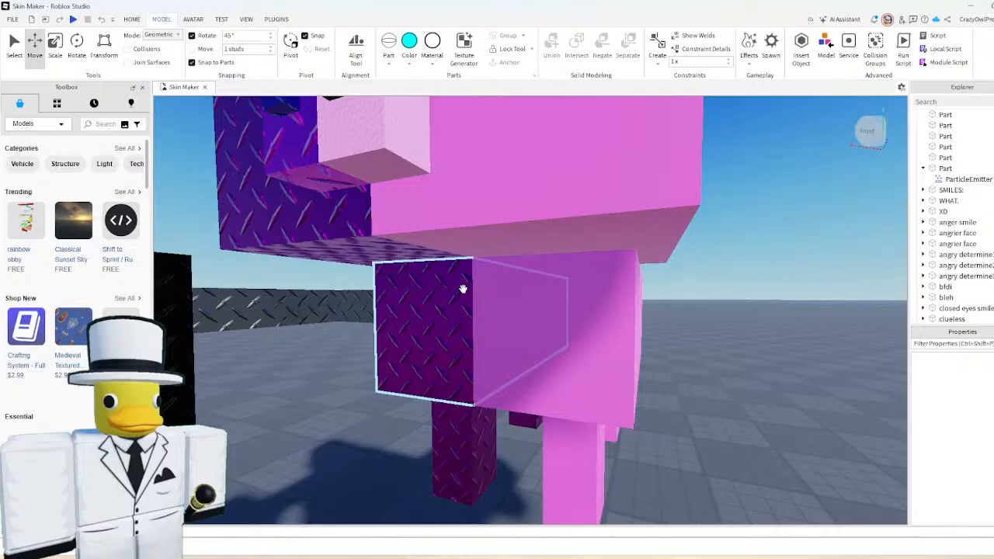
- Insert a new block part above the head and recolour it green to match the reference animal's bow tie
{"action": "left_click", "coordinate": [510, 290]}
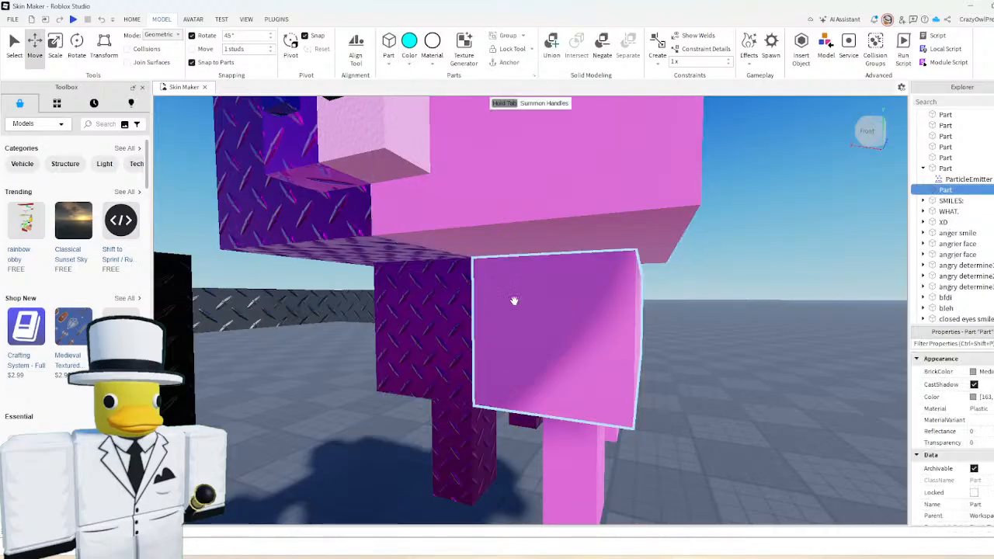
{"action": "right_click_drag", "start_coordinate": [511, 289], "coordinate": [511, 289]}
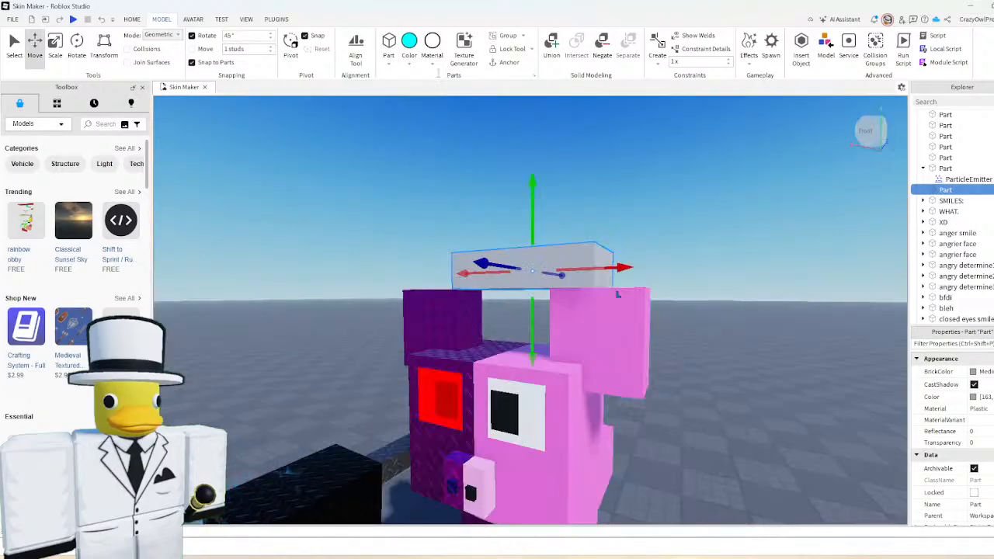
{"action": "left_click", "coordinate": [409, 62]}
{"action": "left_click", "coordinate": [414, 251]}
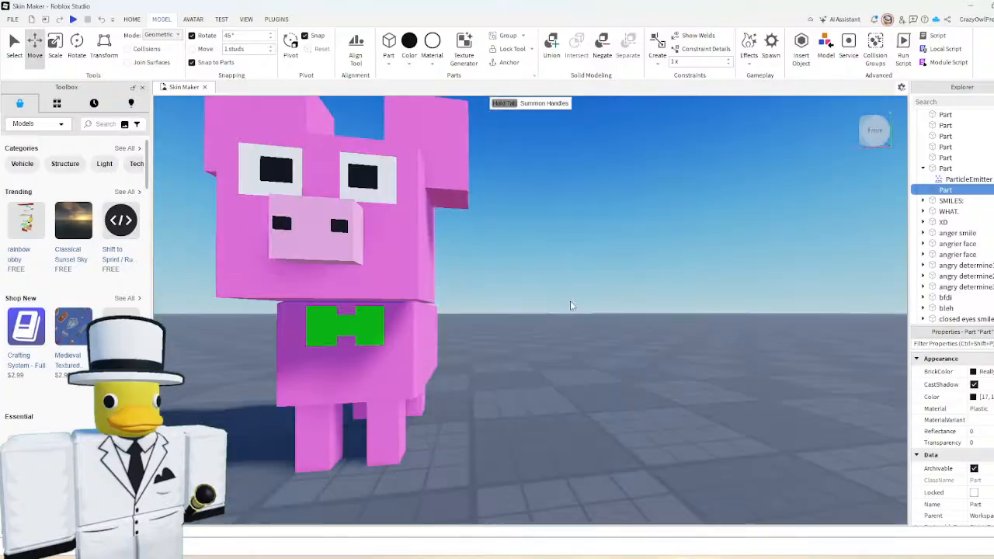
{"action": "right_click_drag", "start_coordinate": [567, 303], "coordinate": [564, 309]}
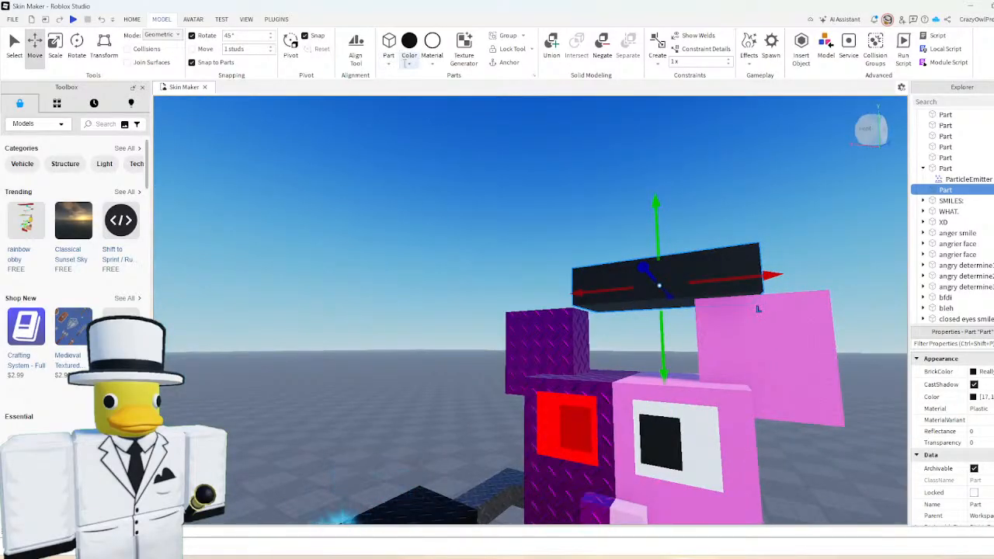
{"action": "left_click", "coordinate": [407, 63]}
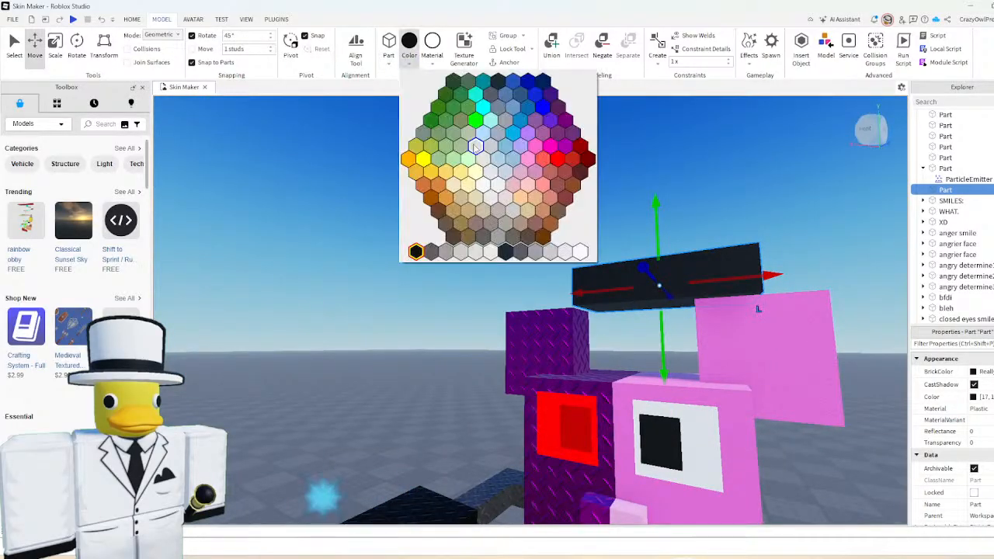
{"action": "left_click", "coordinate": [460, 118]}
- Scale the green block down and place it on the front of the torso, below the snout
{"action": "key", "text": "ctrl+3"}
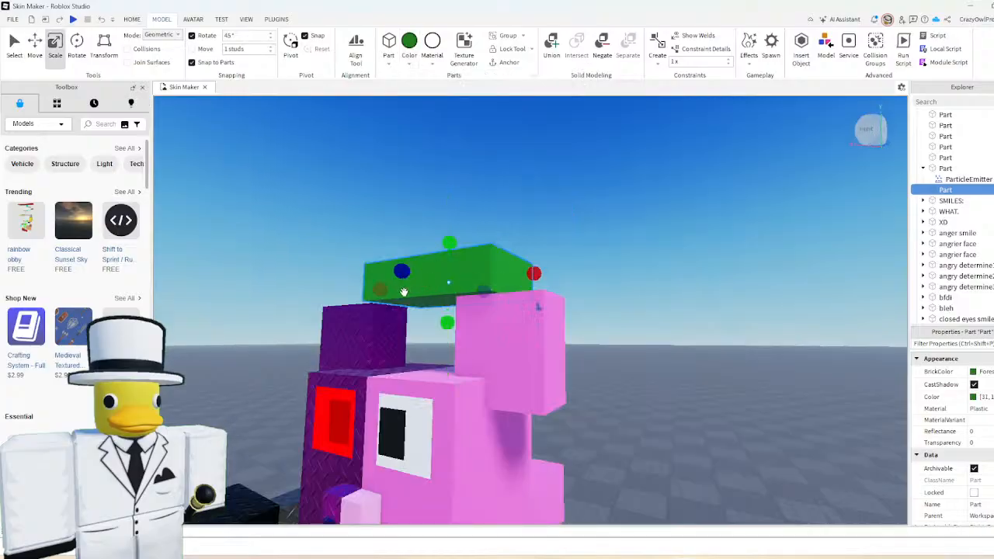
{"action": "left_click_drag", "start_coordinate": [552, 280], "coordinate": [505, 285]}
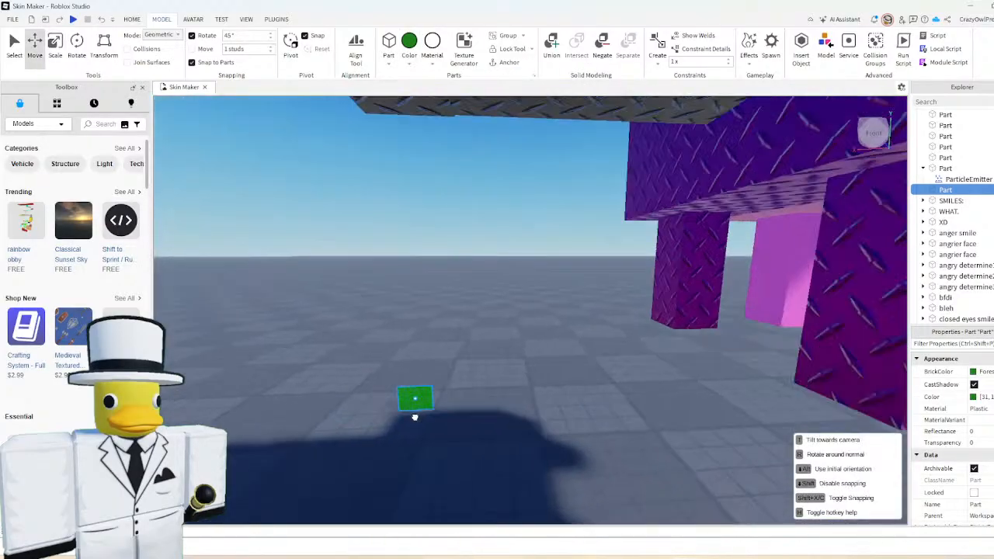
{"action": "left_click_drag", "start_coordinate": [414, 412], "coordinate": [415, 417]}
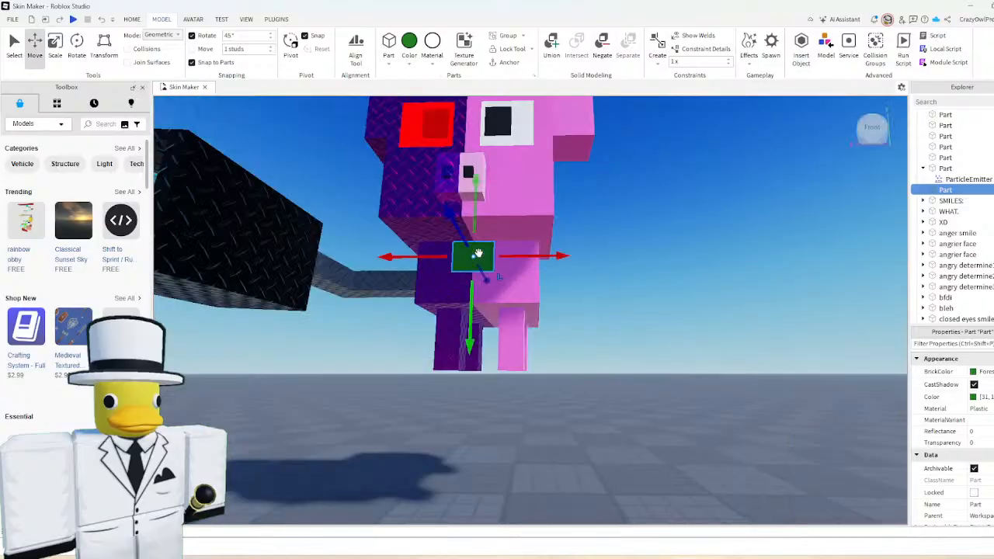
- Recolour the chest block dark green and narrow it evenly into a roughly square knot over the purple-pink seam
{"action": "left_click", "coordinate": [409, 61]}
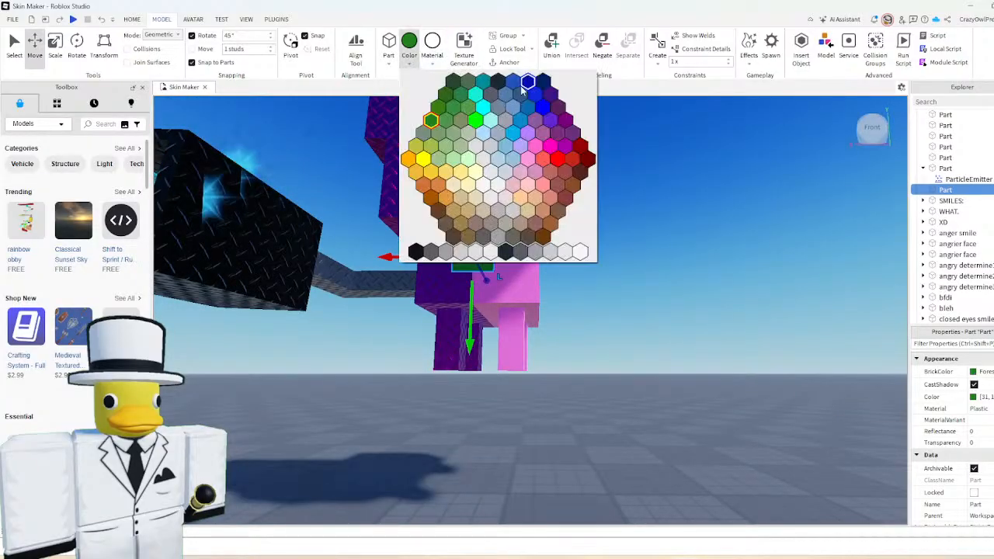
{"action": "left_click", "coordinate": [453, 82]}
{"action": "right_click_drag", "start_coordinate": [477, 218], "coordinate": [476, 217]}
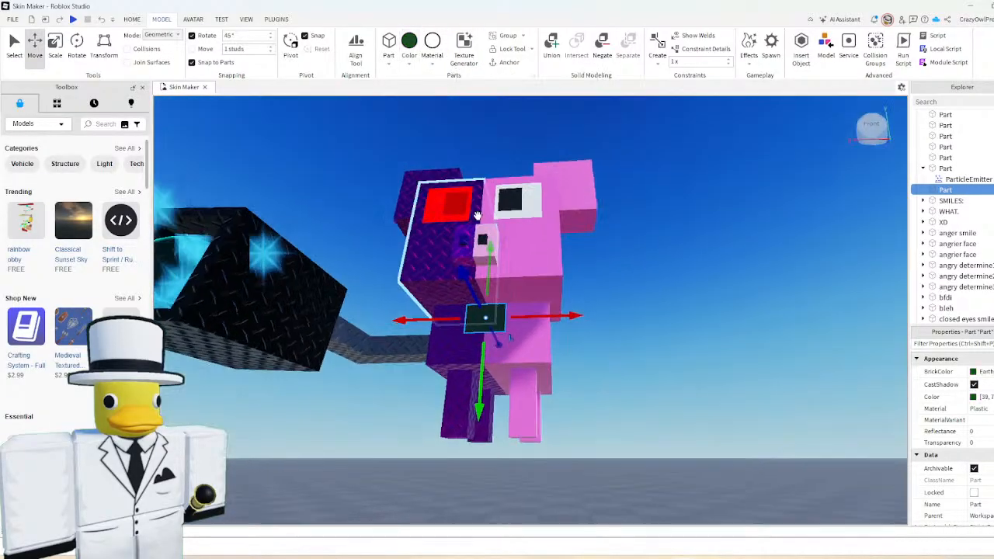
{"action": "scroll", "coordinate": [478, 216], "scroll_direction": "up", "scroll_amount": 3}
{"action": "scroll", "coordinate": [478, 216], "scroll_direction": "up", "scroll_amount": 2}
{"action": "key", "text": "ctrl+4"}
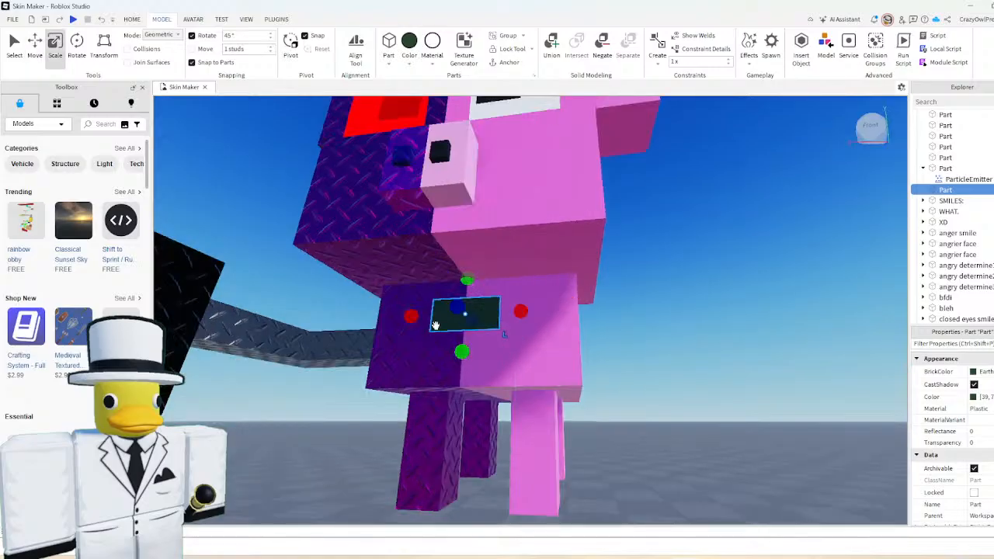
{"action": "mouse_move", "coordinate": [410, 315]}
{"action": "left_mouse_down"}
{"action": "mouse_move", "coordinate": [444, 319]}
{"action": "mouse_move", "coordinate": [425, 317]}
{"action": "left_mouse_up"}
{"action": "key", "text": "ctrl+2"}
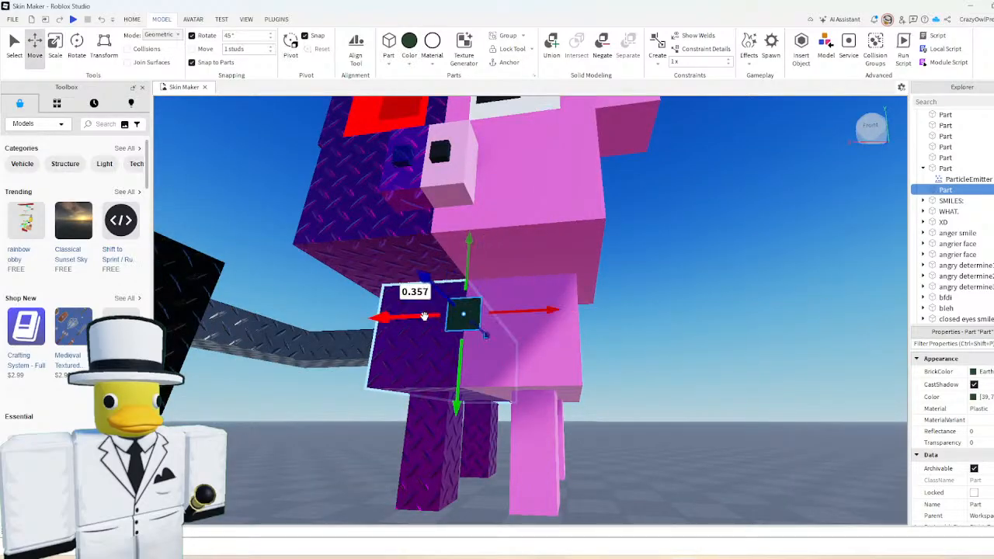
- Duplicate the dark green knot and move the copy 0.65 studs sideways onto the pink half of the torso
{"action": "key", "text": "ctrl+d"}
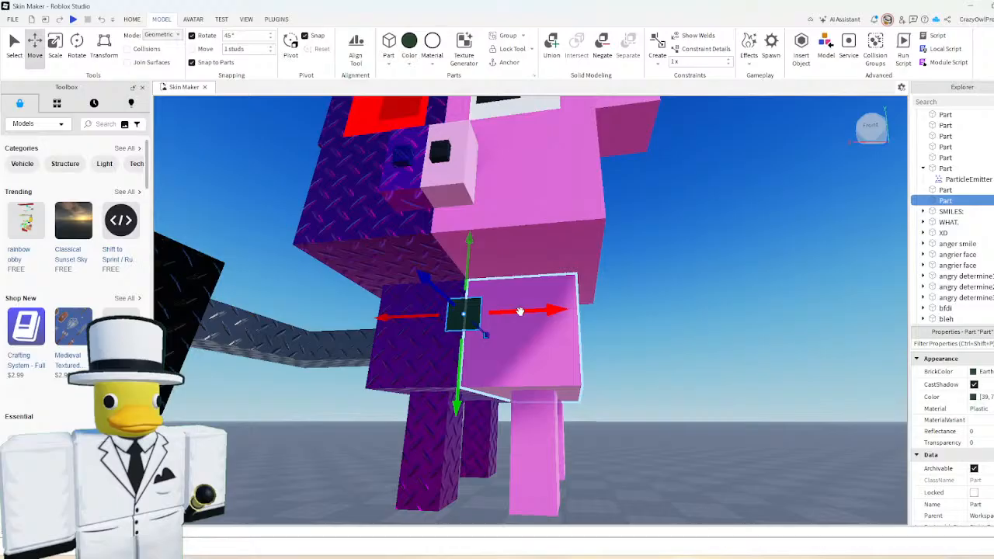
{"action": "right_click_drag", "start_coordinate": [592, 294], "coordinate": [593, 294]}
{"action": "key", "text": "f"}
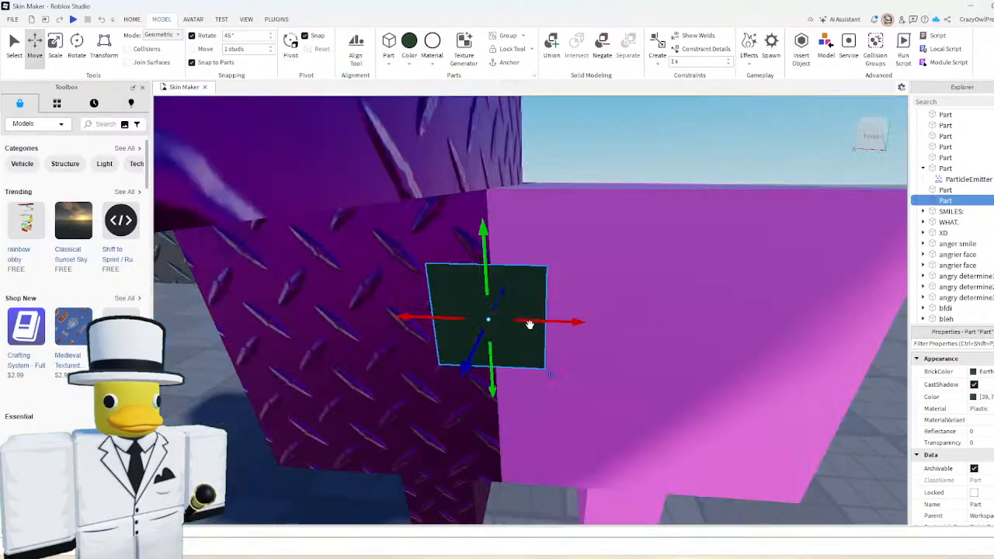
{"action": "left_click_drag", "start_coordinate": [529, 324], "coordinate": [649, 327]}
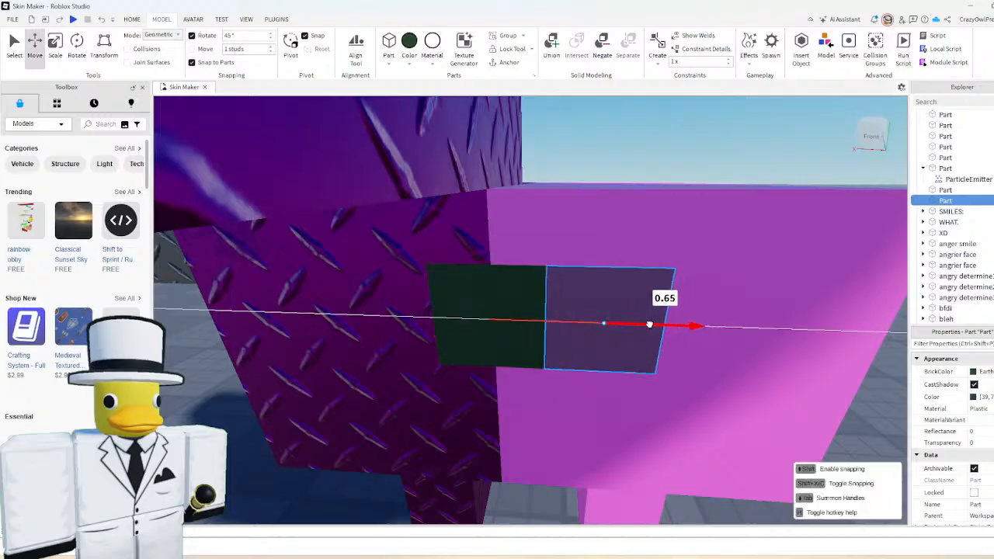
- Stretch the copy taller in both directions, and duplicate it to the knot's purple side to complete the bow tie
{"action": "key", "text": "ctrl+3"}
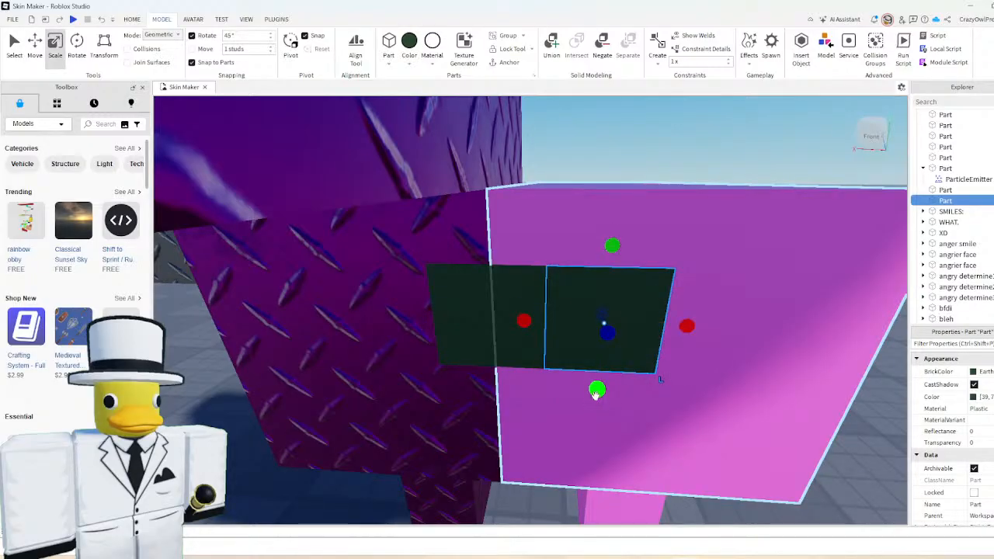
{"action": "left_click_drag", "start_coordinate": [596, 395], "coordinate": [594, 419], "text": "ctrl"}
{"action": "key", "text": "ctrl+2"}
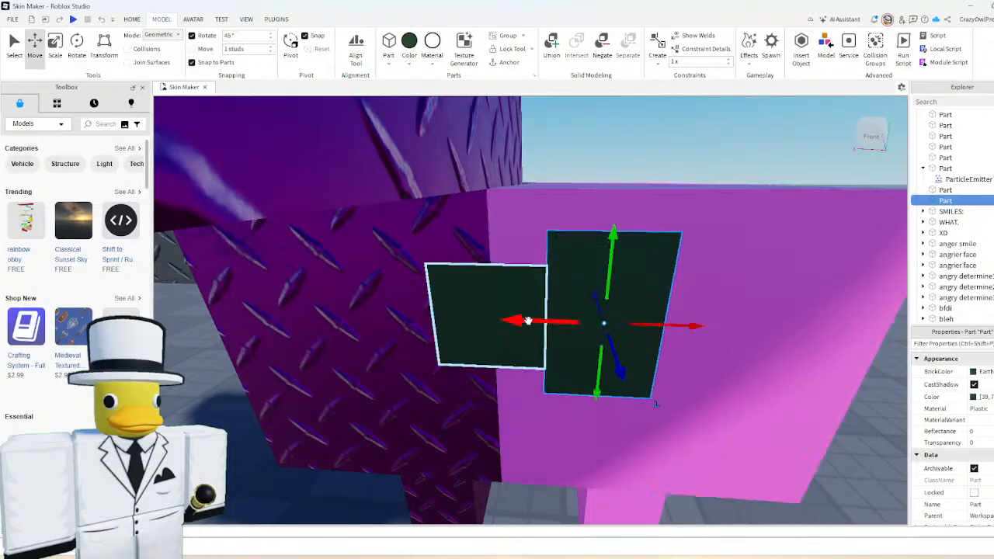
{"action": "key", "text": "ctrl+d"}
{"action": "left_click_drag", "start_coordinate": [541, 322], "coordinate": [339, 326]}
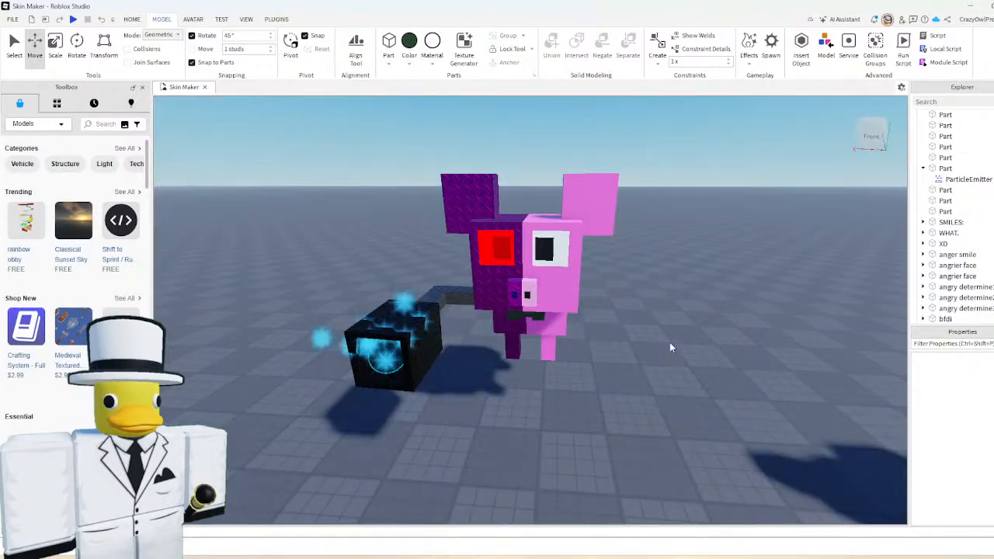
- Examine the skin from several distances and angles, checking how the bow tie looks with the head, torso and barrel
{"action": "key", "text": "a"}
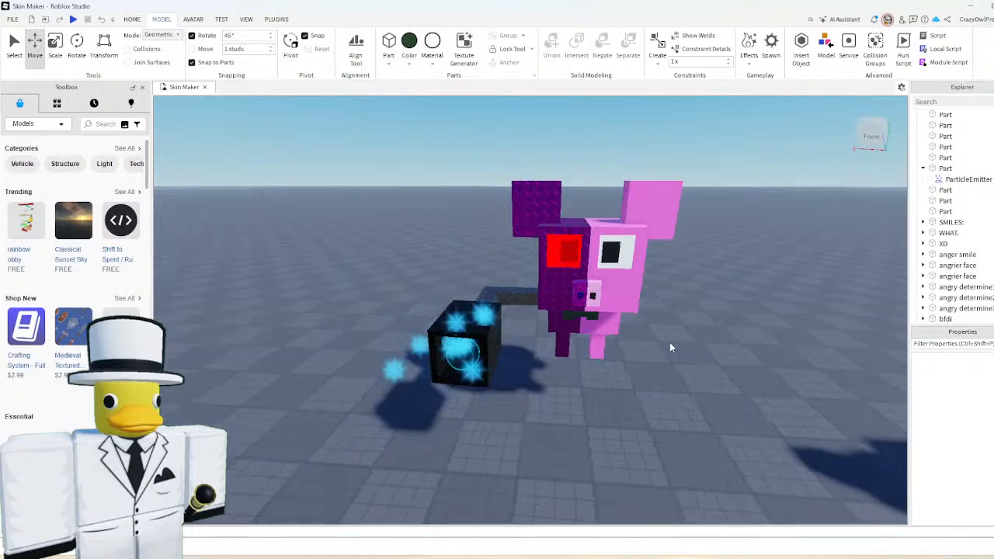
{"action": "key", "text": "d"}
{"action": "key", "text": "w"}
{"action": "key", "text": "w"}
{"action": "key", "text": "a"}
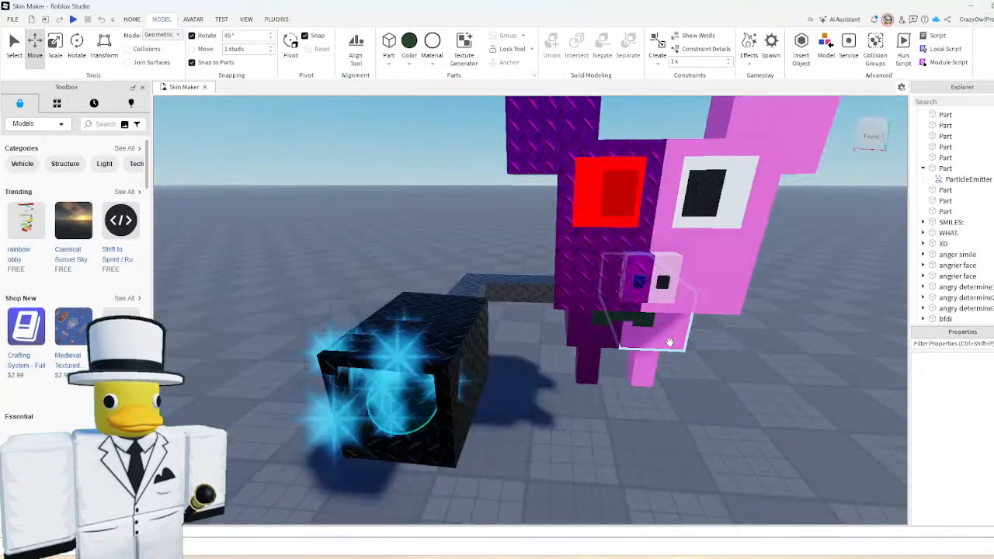
{"action": "key", "text": "s"}
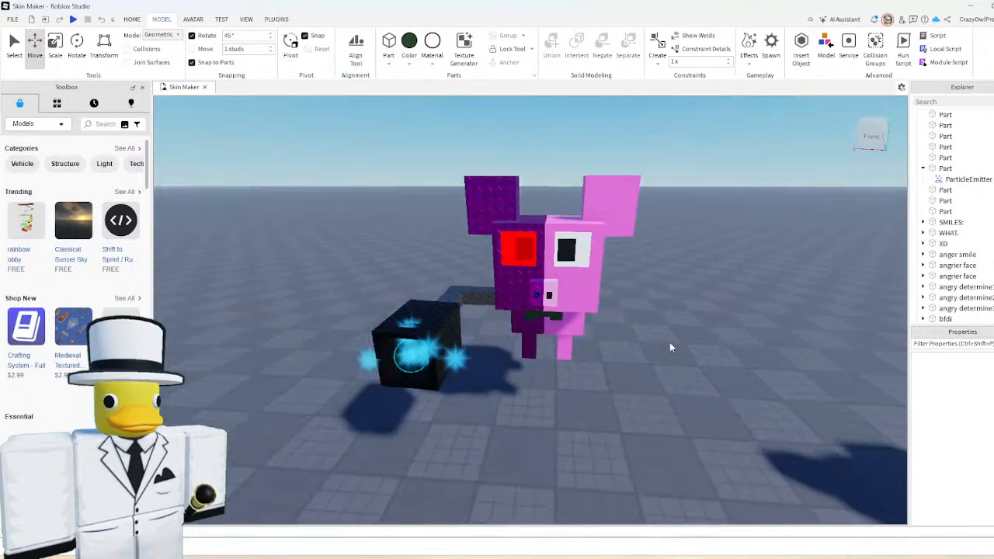
{"action": "key", "text": "w"}
{"action": "key", "text": "s"}
{"action": "key", "text": "s"}
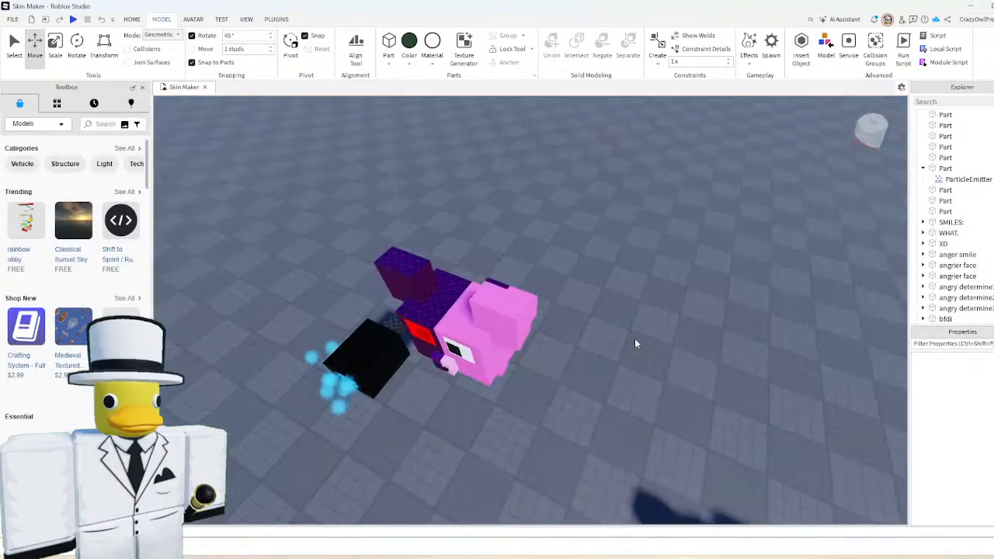
{"action": "scroll", "coordinate": [634, 344], "scroll_direction": "up", "scroll_amount": 5}
{"action": "right_click_drag", "start_coordinate": [634, 349], "coordinate": [634, 349]}
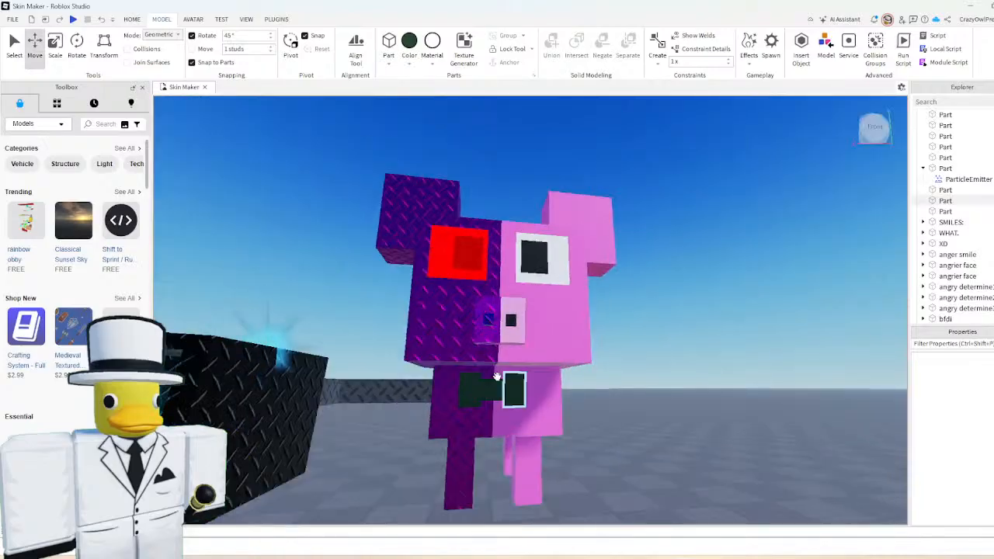
- Union the three bow tie pieces into one part and shift it 0.147 studs sideways toward the pink half
{"action": "left_click", "coordinate": [466, 389]}
{"action": "left_click", "coordinate": [490, 387], "text": "ctrl"}
{"action": "left_click", "coordinate": [520, 379], "text": "ctrl"}
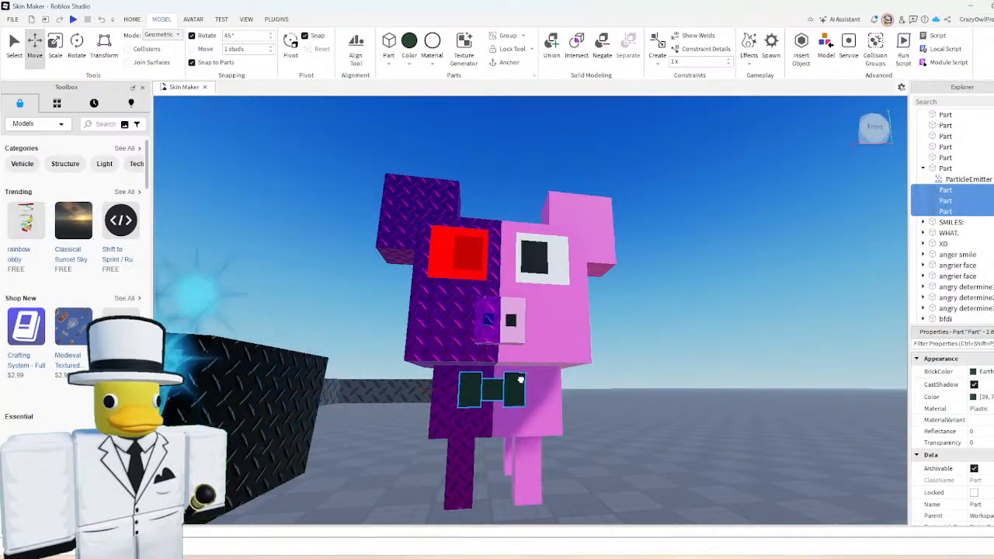
{"action": "left_click_drag", "start_coordinate": [576, 390], "coordinate": [583, 391]}
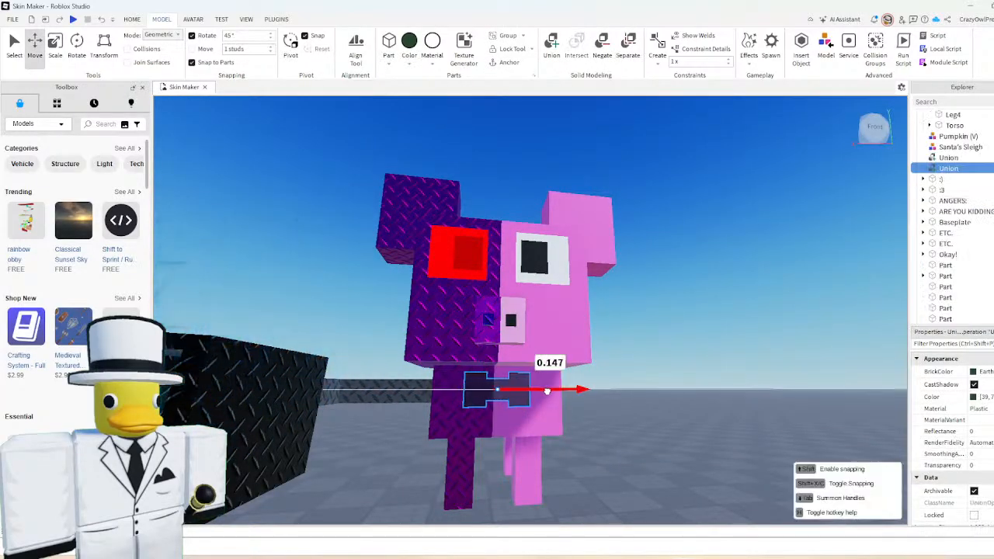
{"action": "left_click", "coordinate": [681, 324]}
{"action": "scroll", "coordinate": [681, 335], "scroll_direction": "up", "scroll_amount": 3}
{"action": "right_click_drag", "start_coordinate": [681, 324], "coordinate": [680, 333]}
{"action": "scroll", "coordinate": [680, 331], "scroll_direction": "down", "scroll_amount": 5}
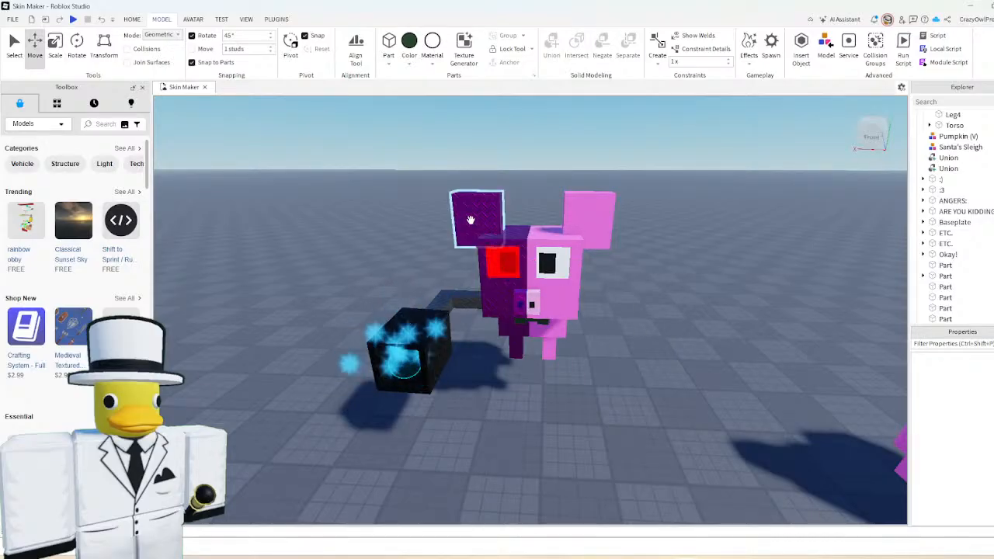
- Union the red neon eye on the purple half of the head with its darker red pupil
{"action": "left_click", "coordinate": [590, 217]}
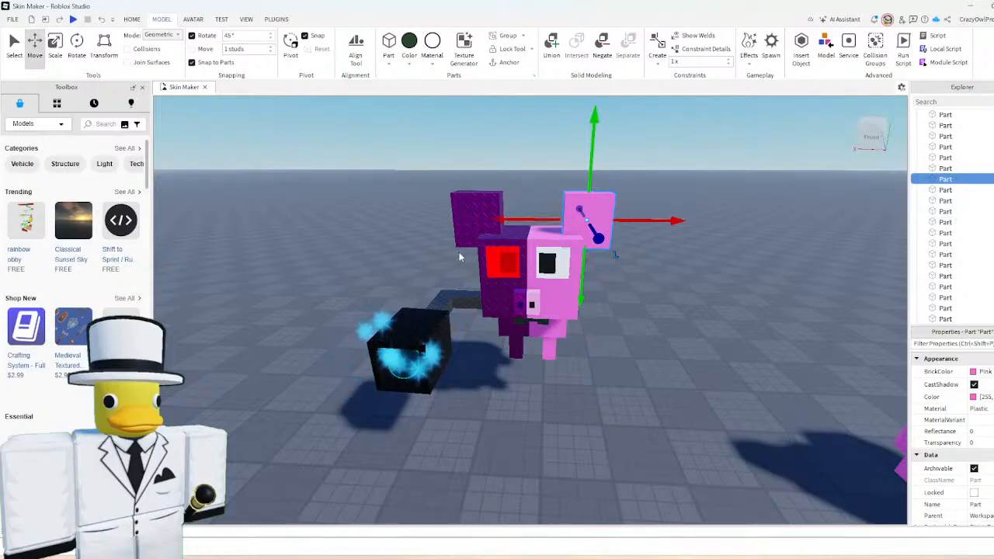
{"action": "left_click", "coordinate": [402, 253]}
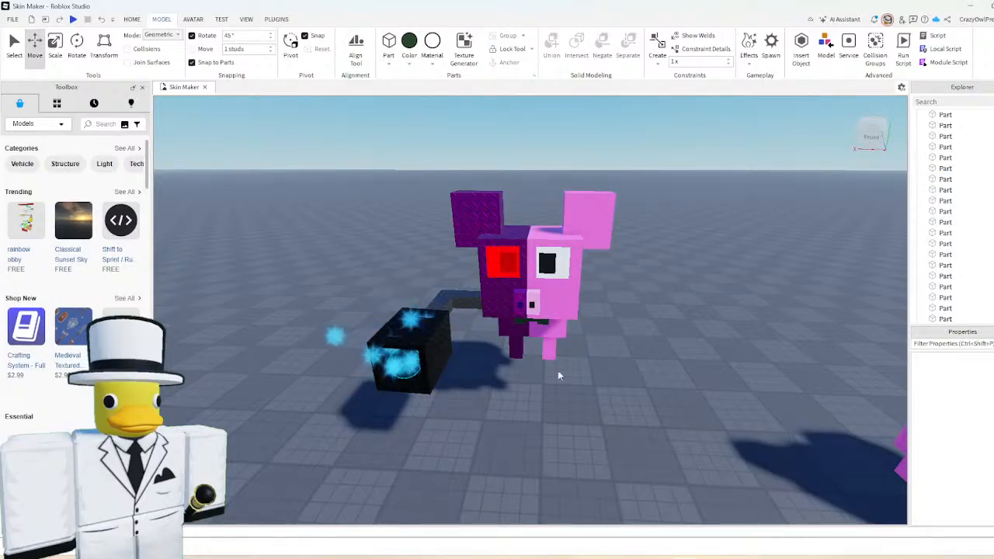
{"action": "right_click_drag", "start_coordinate": [556, 373], "coordinate": [553, 371]}
{"action": "scroll", "coordinate": [555, 365], "scroll_direction": "up", "scroll_amount": 5}
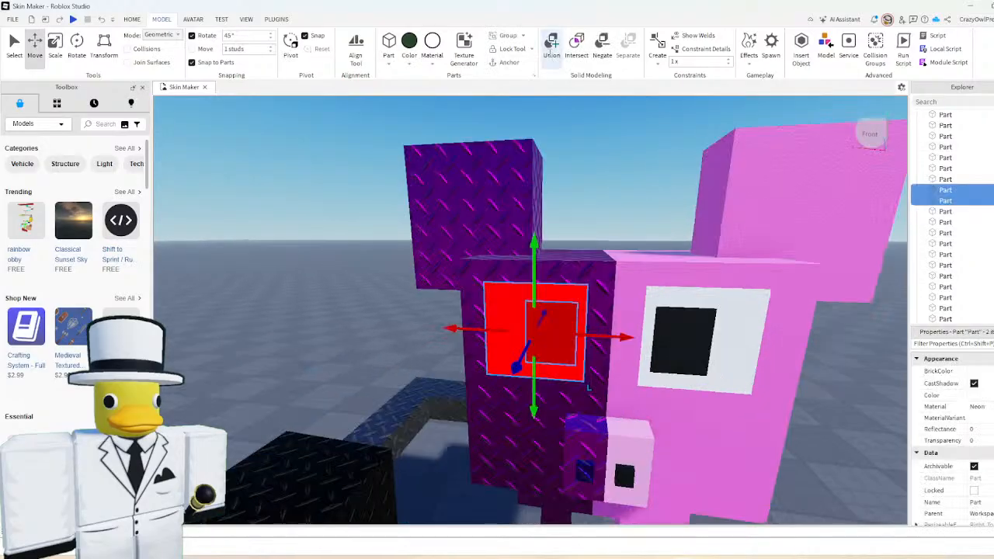
{"action": "left_click", "coordinate": [551, 48]}
{"action": "left_click", "coordinate": [639, 175]}
- Union the white eye on the pink half of the head with its black pupil
{"action": "left_click", "coordinate": [677, 365]}
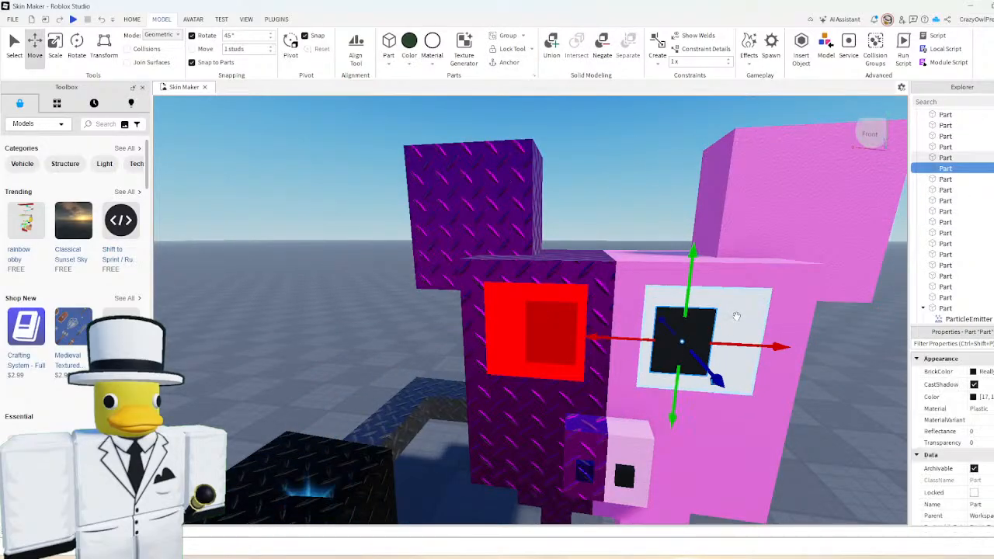
{"action": "left_click", "coordinate": [736, 316], "text": "ctrl"}
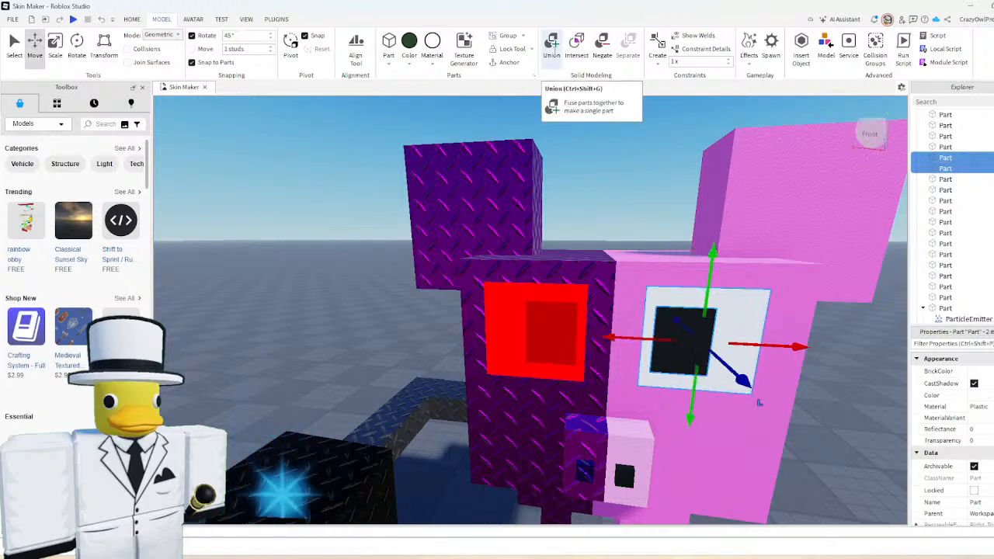
{"action": "left_click", "coordinate": [551, 42]}
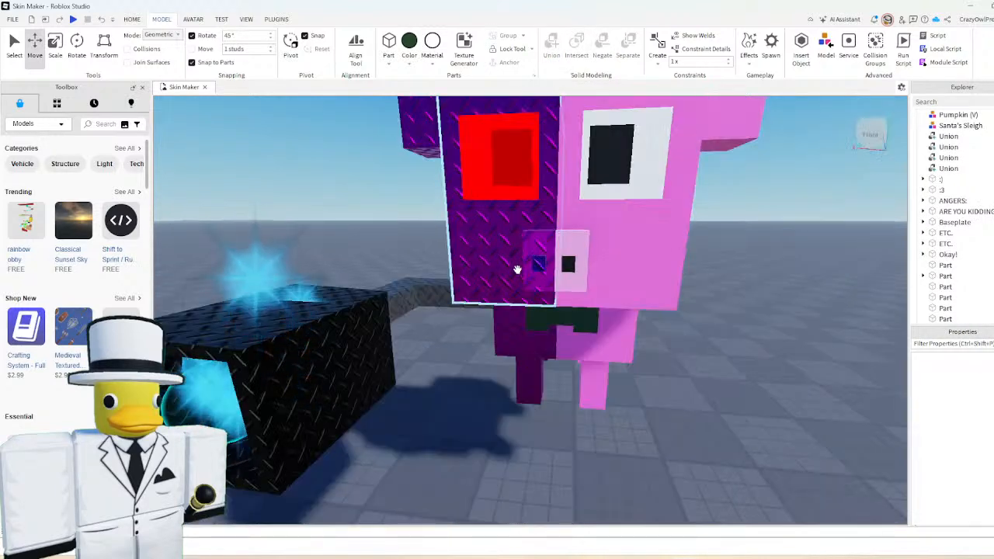
- Union the purple metal half of the snout with its nostril
{"action": "left_click", "coordinate": [534, 259]}
{"action": "left_click", "coordinate": [566, 263], "text": "ctrl"}
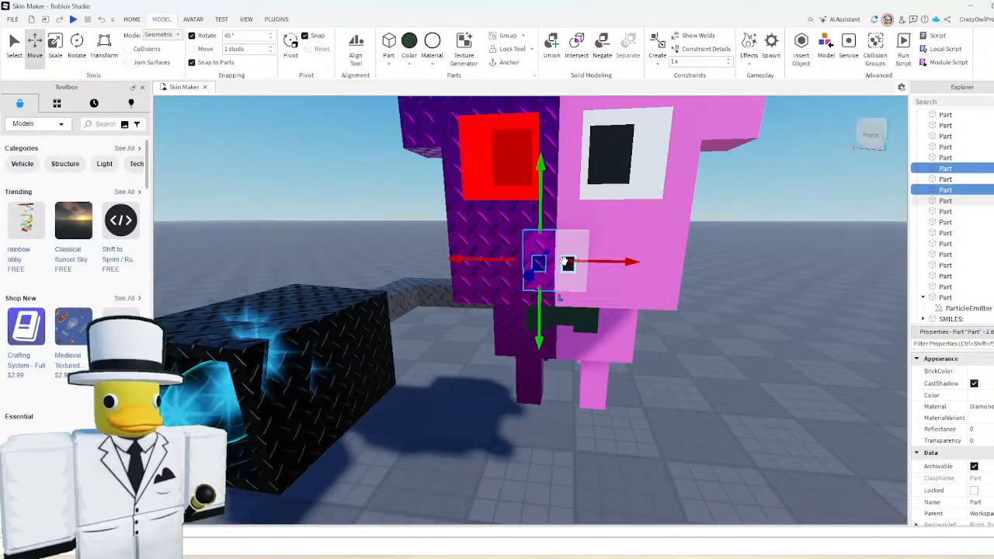
{"action": "left_click", "coordinate": [729, 244]}
{"action": "scroll", "coordinate": [729, 245], "scroll_direction": "down", "scroll_amount": 4}
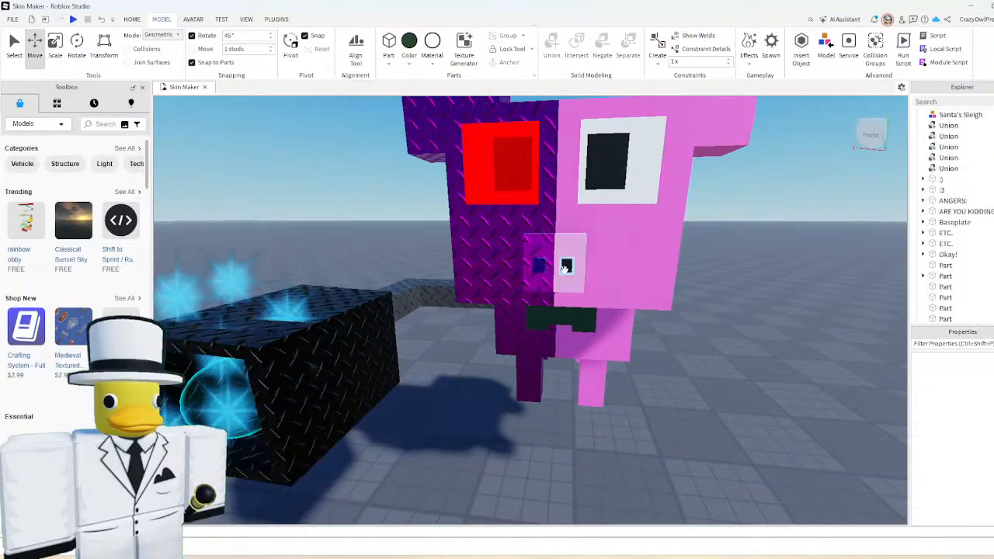
- Union the light pink half of the snout with its black nostril
{"action": "left_click", "coordinate": [566, 265]}
{"action": "left_click", "coordinate": [563, 251], "text": "shift"}
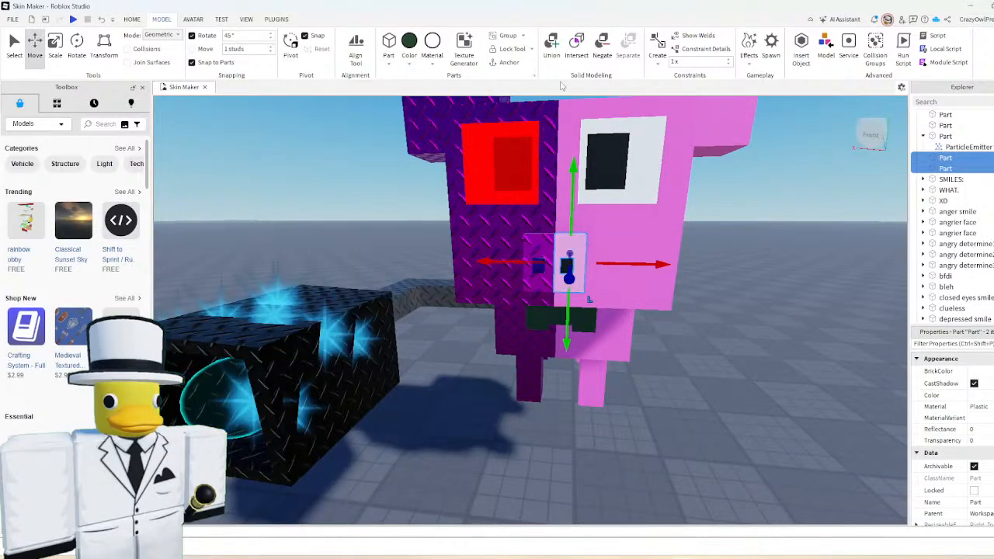
{"action": "left_click", "coordinate": [552, 47]}
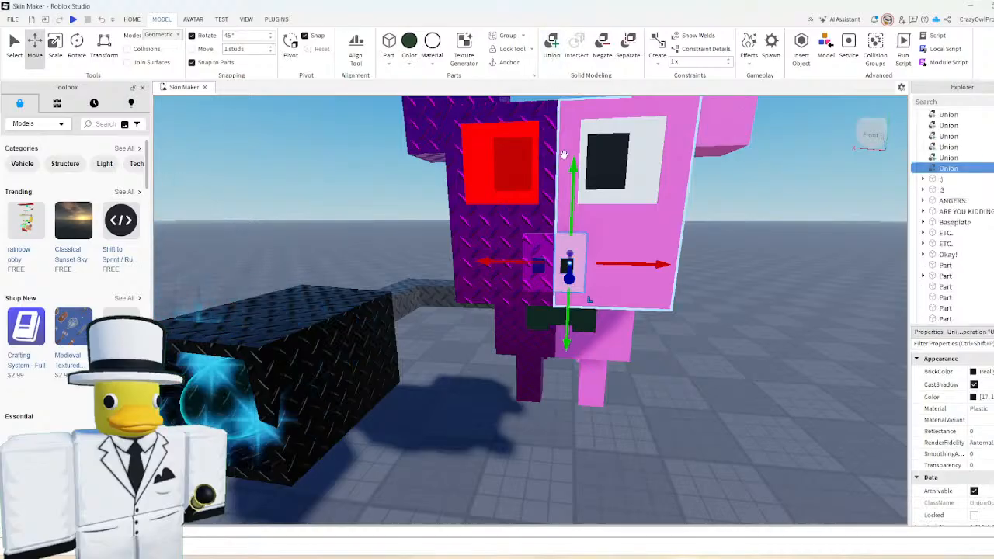
{"action": "left_click", "coordinate": [725, 296]}
{"action": "scroll", "coordinate": [725, 295], "scroll_direction": "down", "scroll_amount": 4}
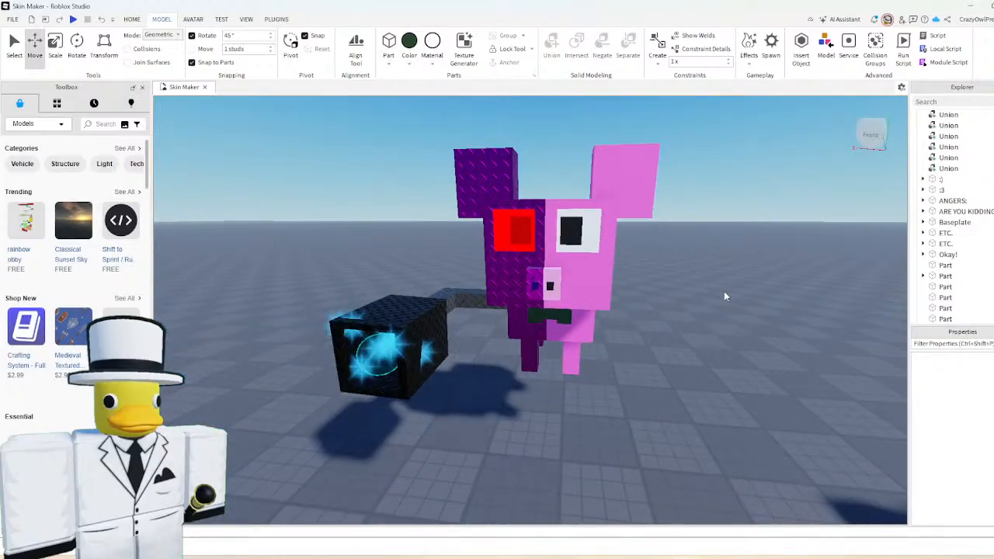
- Shorten the outer arm segment from its elbow end so it no longer overlaps the front of the inner segment
{"action": "scroll", "coordinate": [615, 284], "scroll_direction": "up", "scroll_amount": 3}
{"action": "mouse_move", "coordinate": [615, 296]}
{"action": "right_mouse_down"}
{"action": "mouse_move", "coordinate": [614, 284]}
{"action": "mouse_move", "coordinate": [648, 278]}
{"action": "mouse_move", "coordinate": [607, 305]}
{"action": "right_mouse_up"}
{"action": "scroll", "coordinate": [646, 277], "scroll_direction": "down", "scroll_amount": 3}
{"action": "scroll", "coordinate": [608, 305], "scroll_direction": "up", "scroll_amount": 2}
{"action": "scroll", "coordinate": [506, 336], "scroll_direction": "up", "scroll_amount": 5}
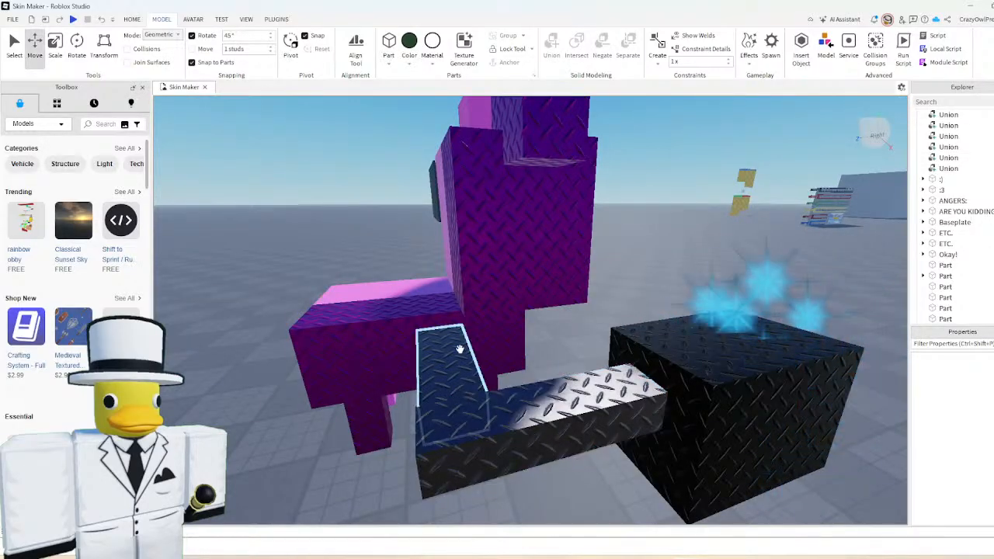
{"action": "left_click", "coordinate": [488, 417]}
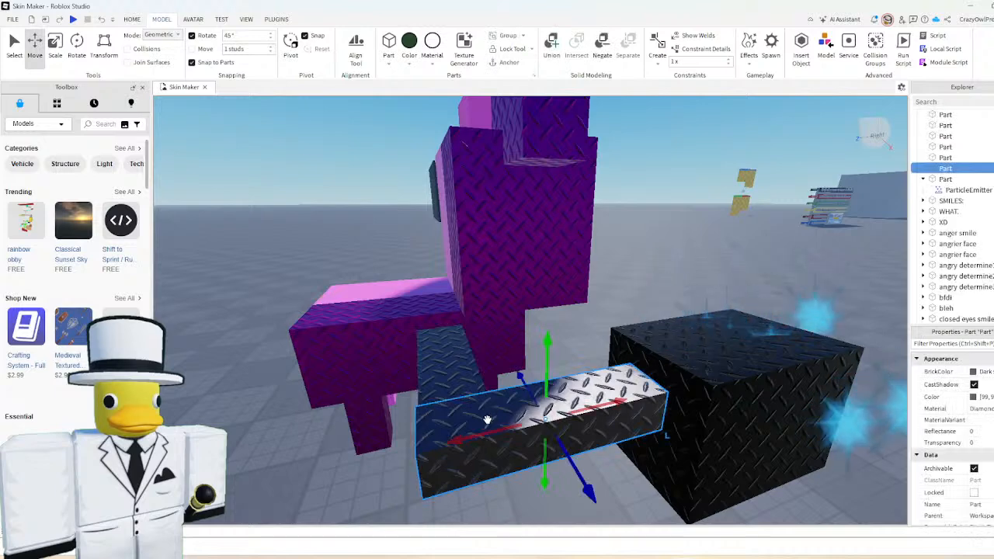
{"action": "key", "text": "ctrl+3"}
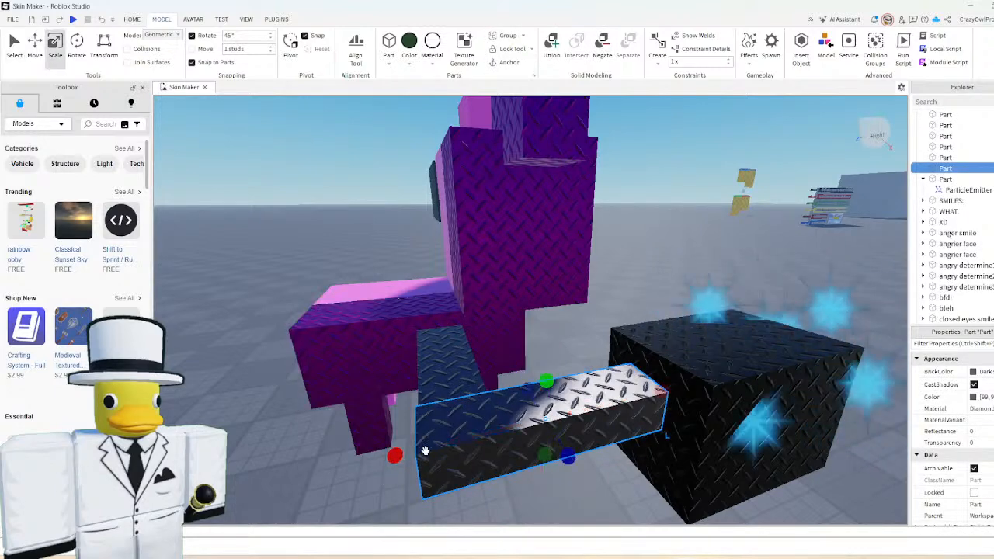
{"action": "left_click_drag", "start_coordinate": [394, 455], "coordinate": [475, 437]}
- Duplicate the arm segment next to the body and fit the copy into the open elbow corner
{"action": "left_click", "coordinate": [453, 398]}
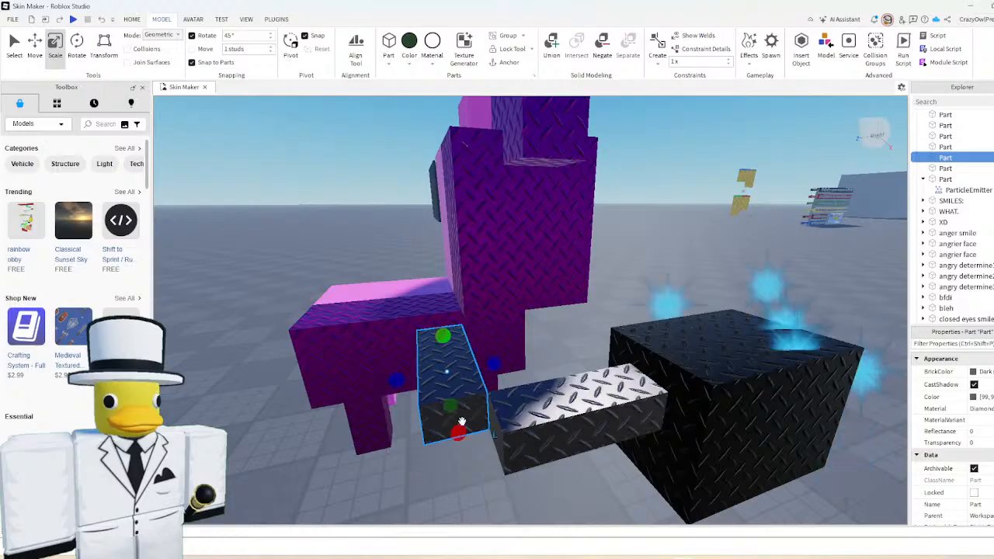
{"action": "key", "text": "ctrl+d"}
{"action": "left_click_drag", "start_coordinate": [441, 338], "coordinate": [467, 477]}
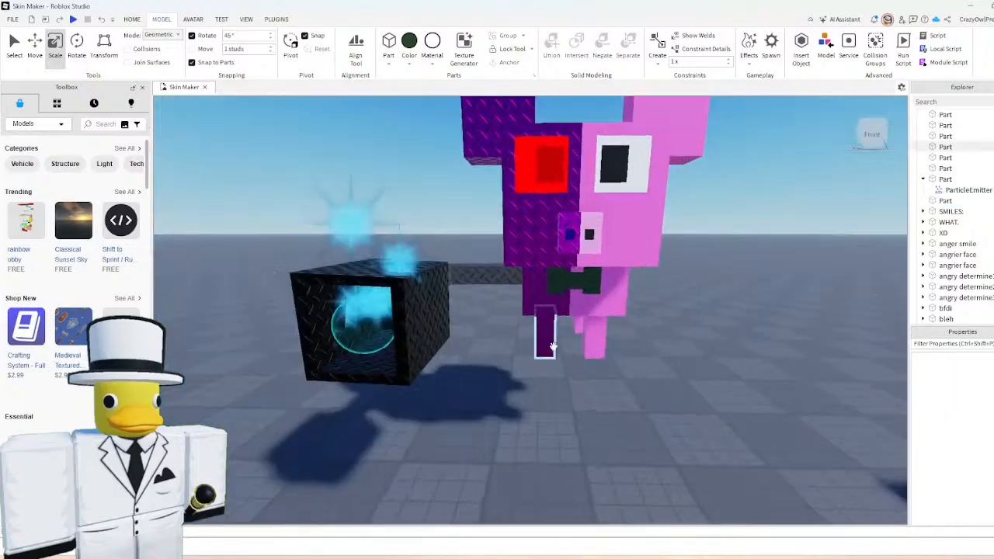
- Try to union the purple and pink halves of the head into one part
{"action": "right_click_drag", "start_coordinate": [556, 344], "coordinate": [556, 344]}
{"action": "scroll", "coordinate": [555, 344], "scroll_direction": "down", "scroll_amount": 3}
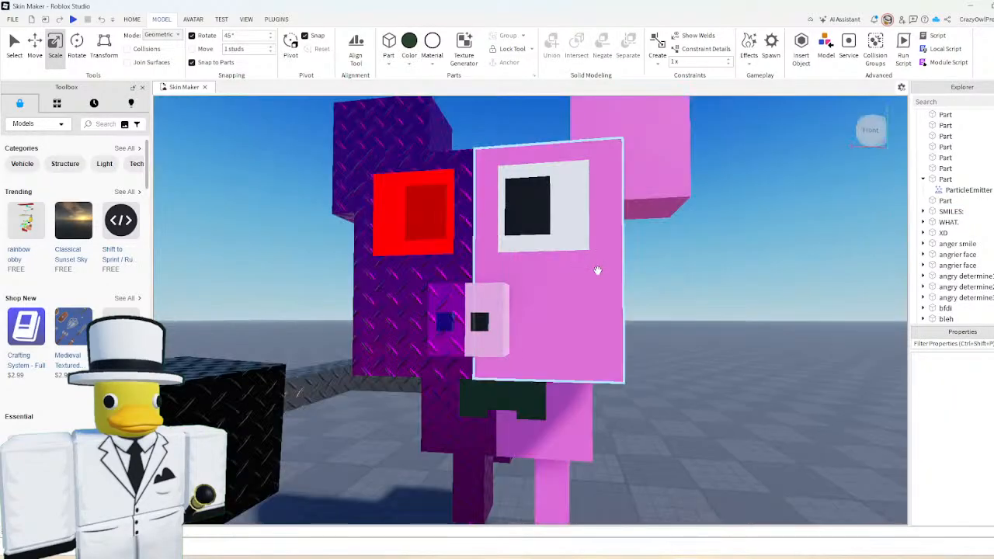
{"action": "right_click_drag", "start_coordinate": [647, 304], "coordinate": [646, 304]}
{"action": "scroll", "coordinate": [646, 305], "scroll_direction": "down", "scroll_amount": 5}
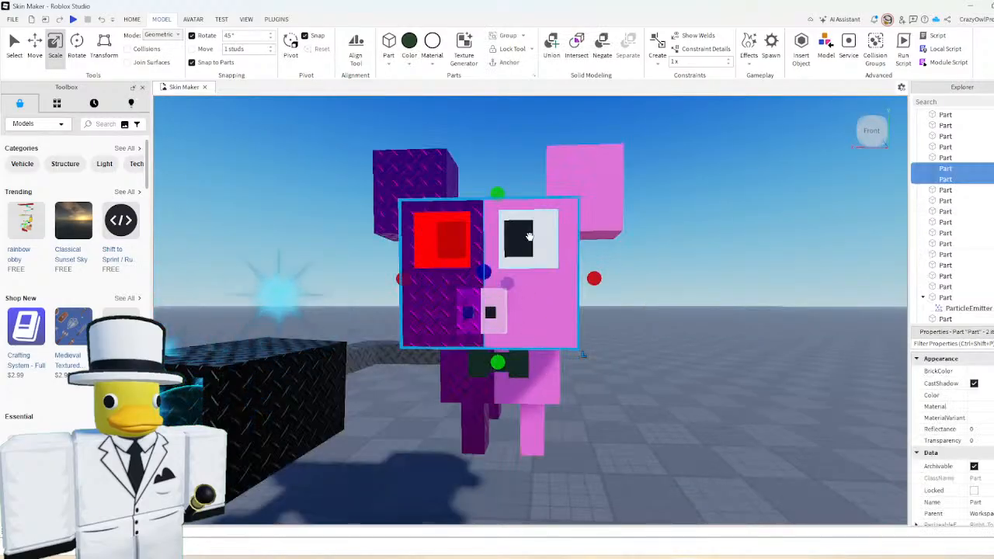
{"action": "left_click", "coordinate": [550, 62]}
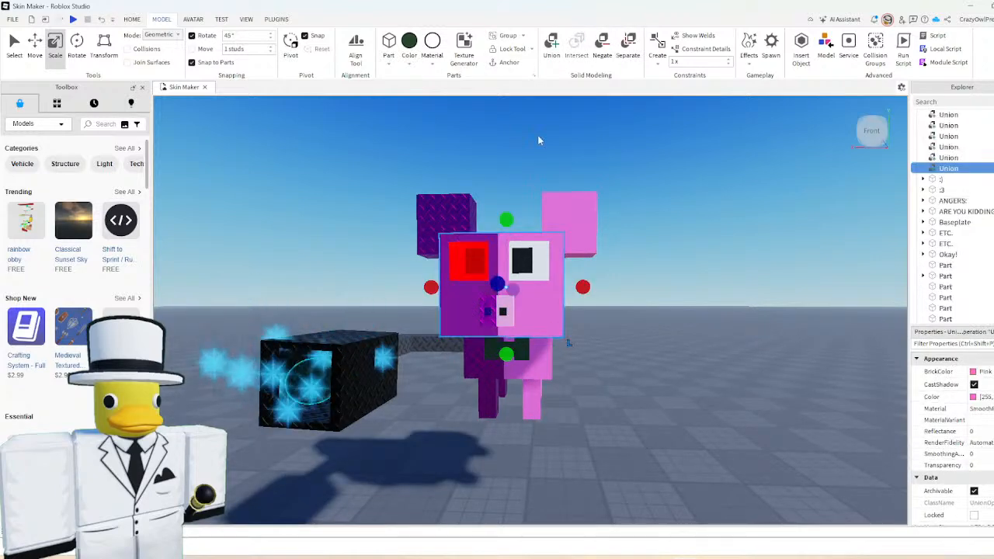
{"action": "key", "text": "ctrl+z"}
- Rename the pink half of the head as Head1
{"action": "key", "text": "d"}
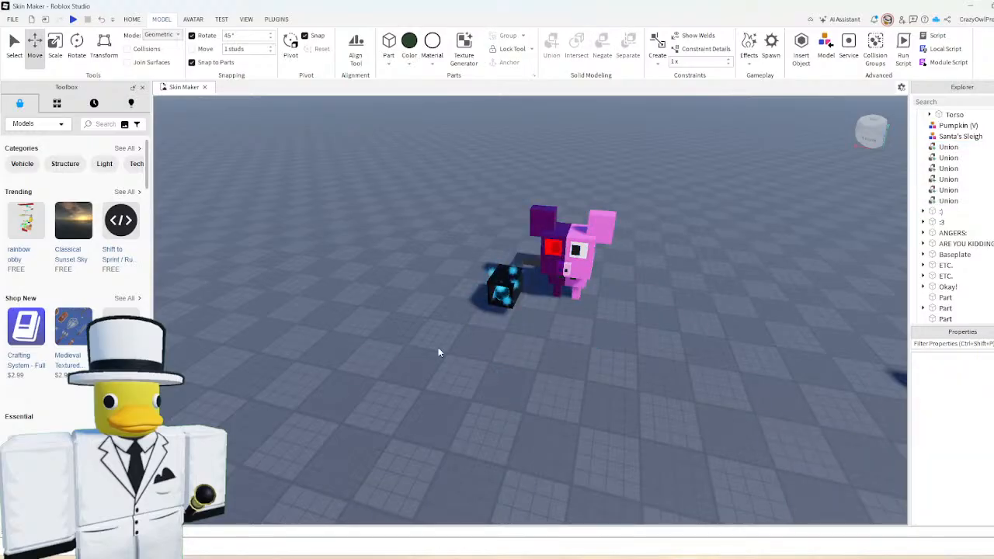
{"action": "right_click_drag", "start_coordinate": [581, 277], "coordinate": [581, 278]}
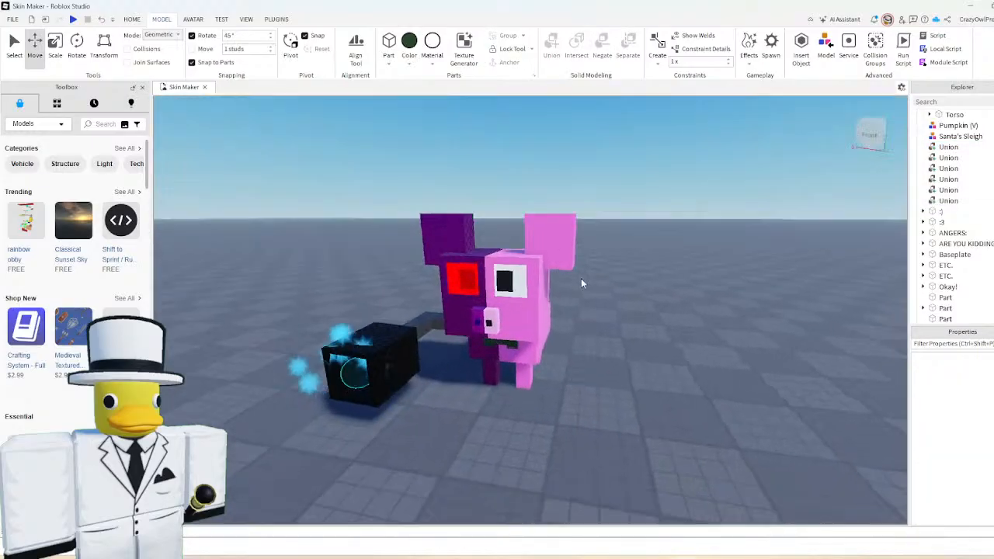
{"action": "key", "text": "w"}
{"action": "left_click", "coordinate": [553, 289]}
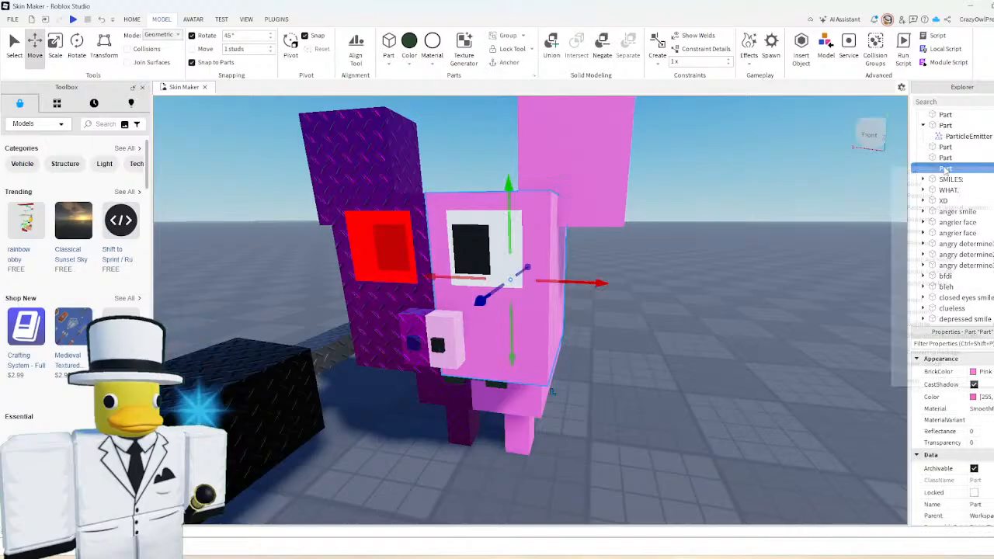
{"action": "right_click", "coordinate": [945, 167]}
{"action": "left_click", "coordinate": [918, 243]}
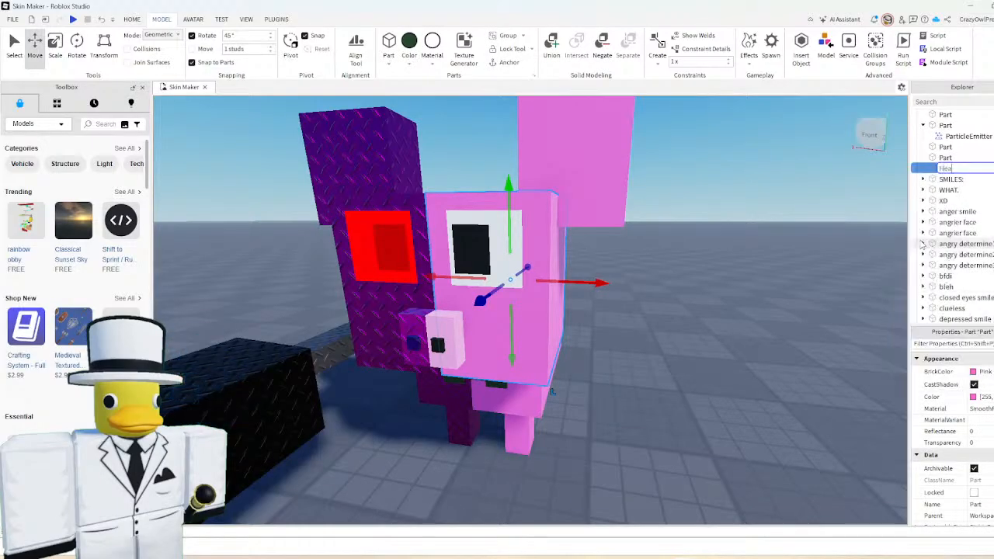
{"action": "type", "text": "Head1"}
- Rename the purple metal half of the head as Head2
{"action": "left_click", "coordinate": [945, 158]}
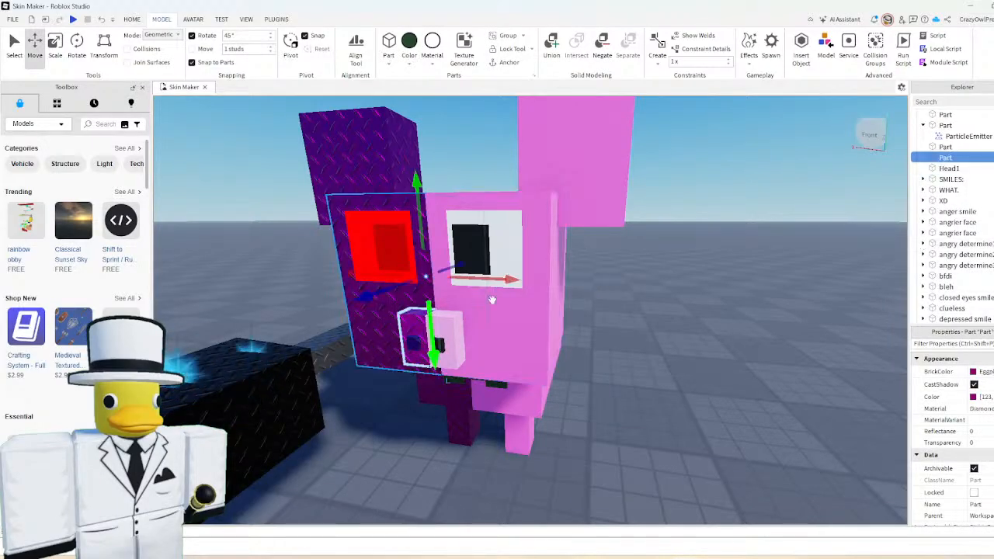
{"action": "right_click", "coordinate": [946, 158]}
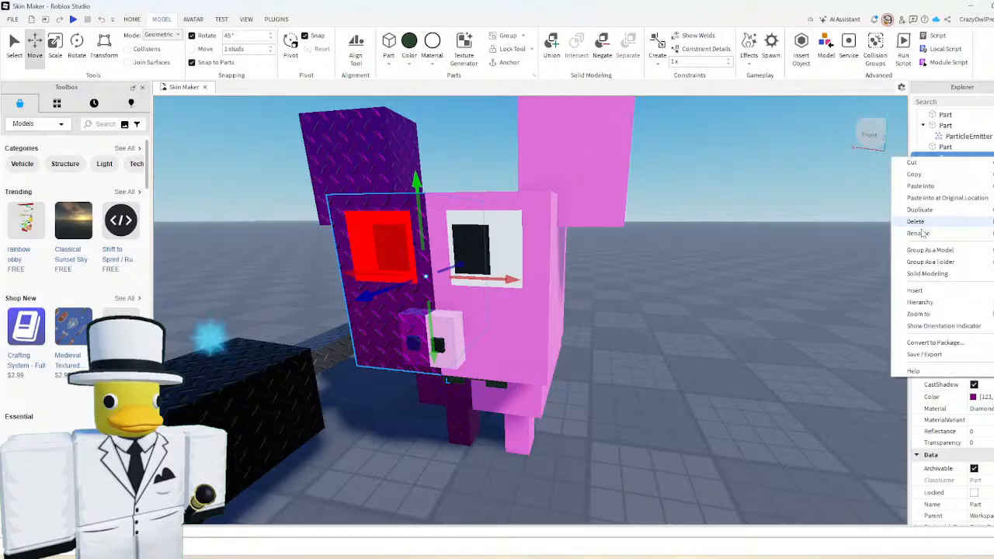
{"action": "left_click", "coordinate": [921, 233]}
{"action": "type", "text": "Head2"}
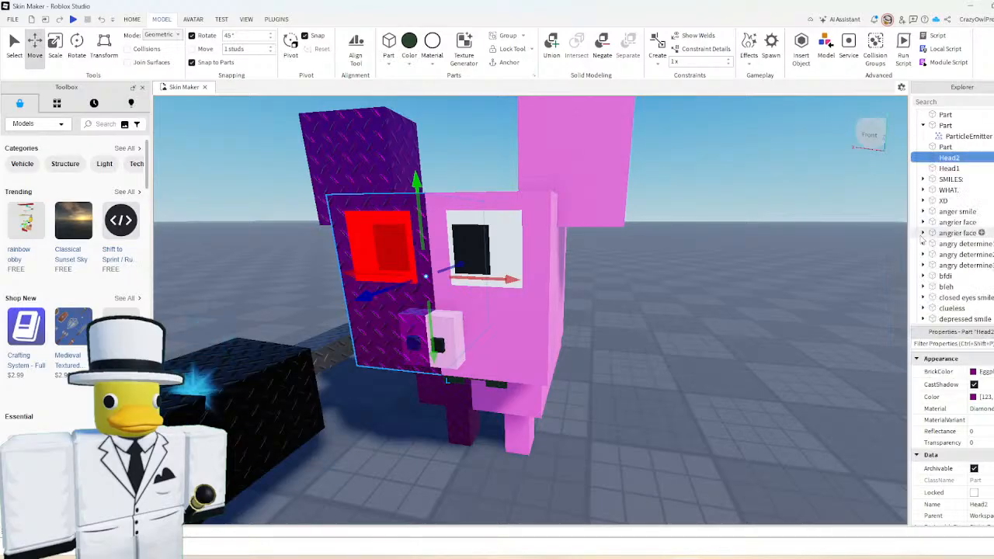
{"action": "left_click", "coordinate": [735, 268]}
{"action": "scroll", "coordinate": [498, 294], "scroll_direction": "down", "scroll_amount": 3}
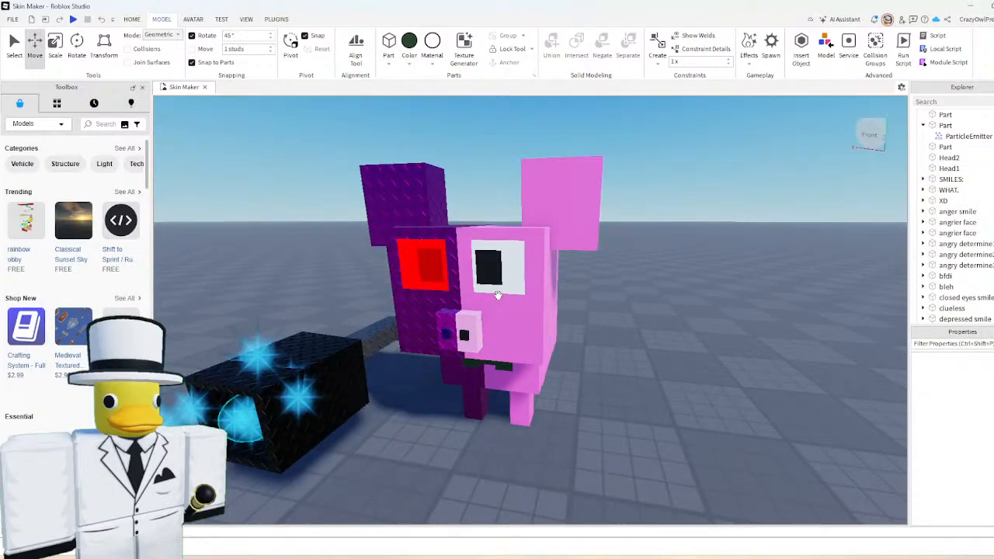
- Rename the purple metal ear as Ear2
{"action": "left_click", "coordinate": [454, 250]}
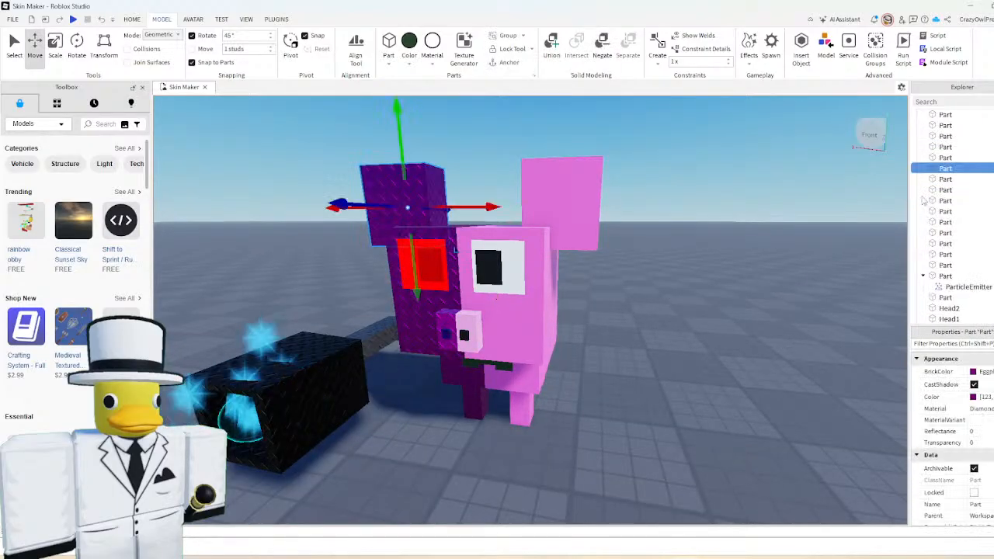
{"action": "key", "text": "F2"}
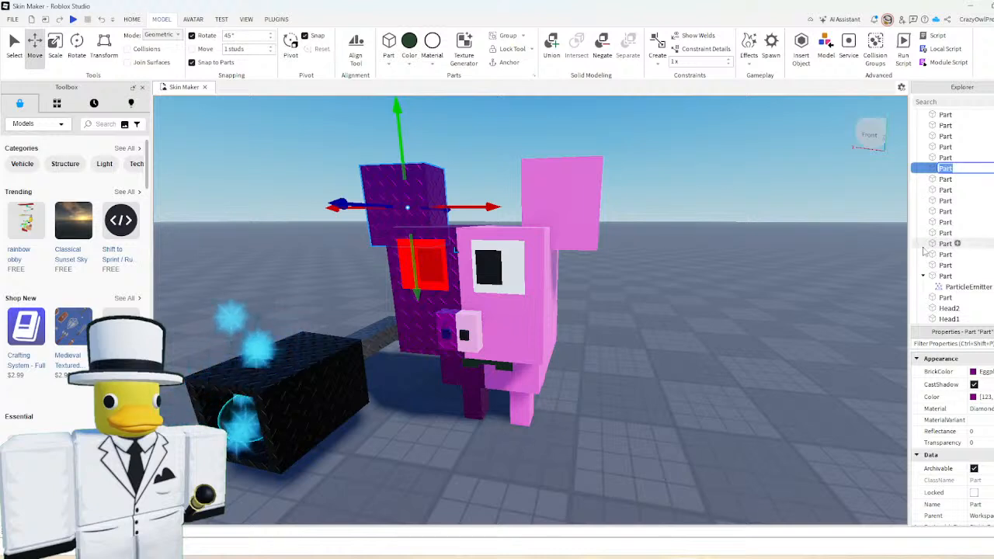
{"action": "type", "text": "Ear2"}
{"action": "key", "text": "Return"}
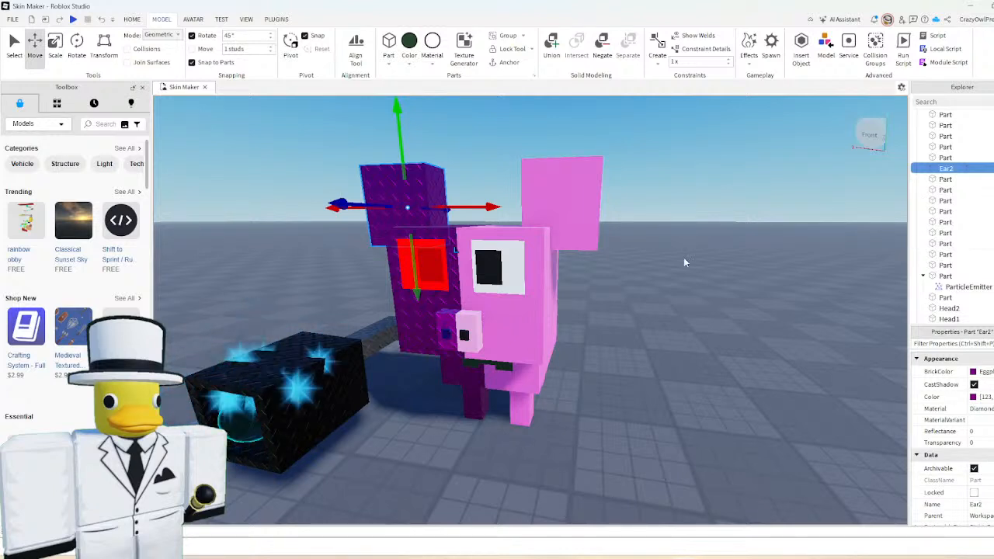
- Rename the pink ear as Ear1
{"action": "right_click", "coordinate": [945, 179]}
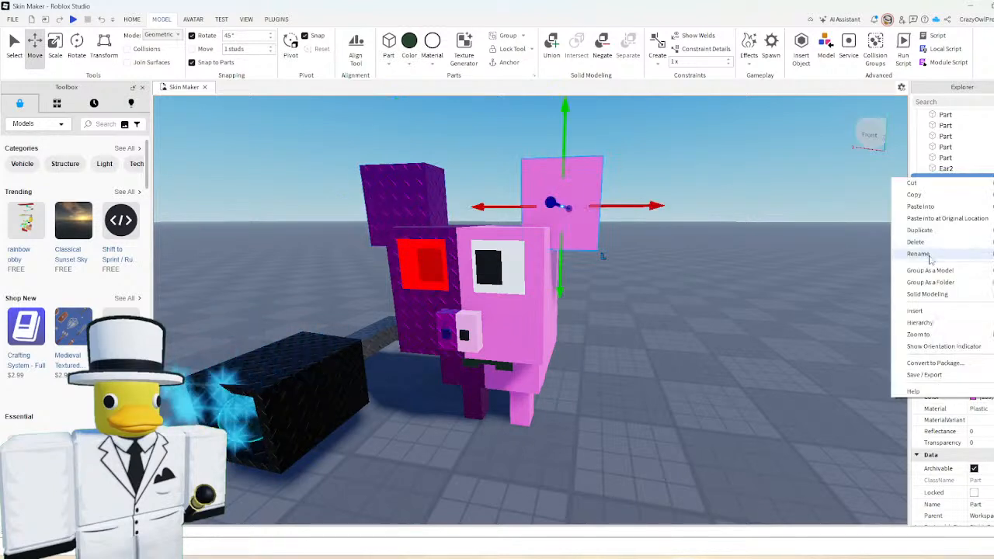
{"action": "left_click", "coordinate": [927, 256]}
{"action": "type", "text": "Ea"}
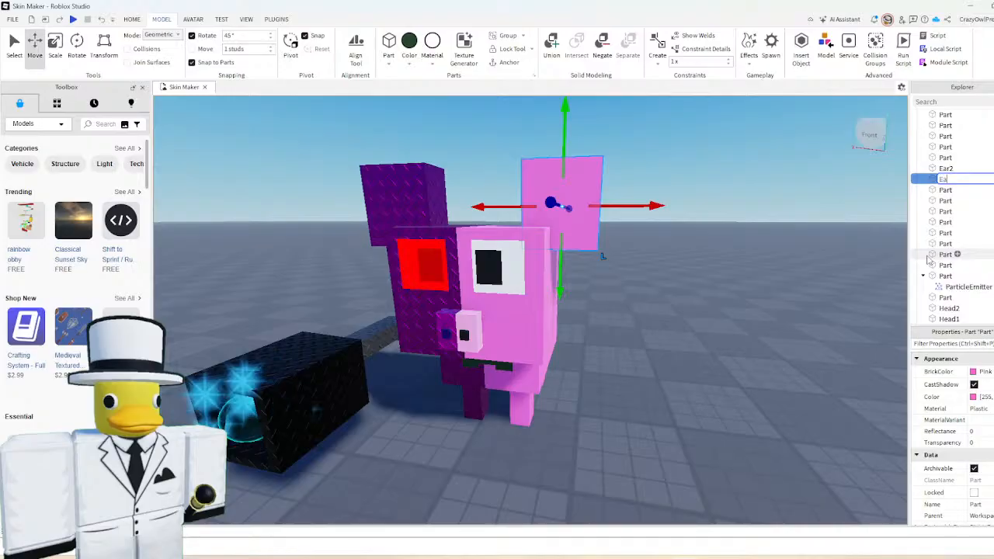
{"action": "type", "text": "r1"}
{"action": "key", "text": "Return"}
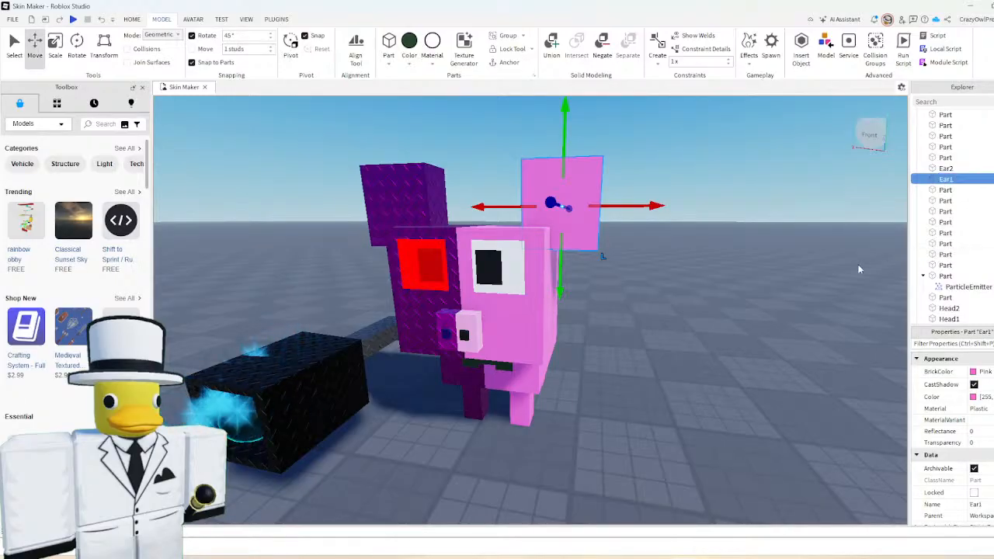
{"action": "left_click", "coordinate": [801, 269]}
{"action": "scroll", "coordinate": [801, 269], "scroll_direction": "down", "scroll_amount": 1}
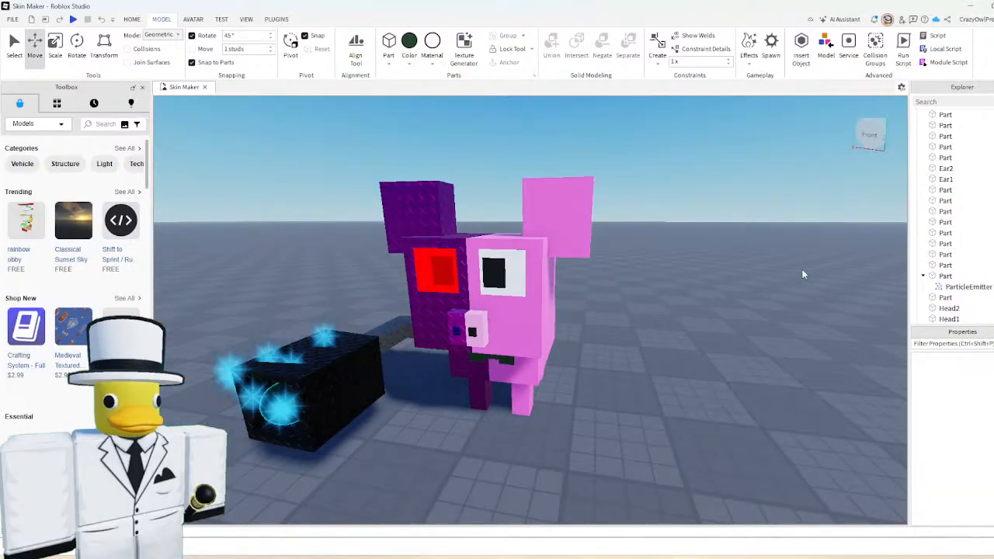
{"action": "scroll", "coordinate": [804, 274], "scroll_direction": "down", "scroll_amount": 2}
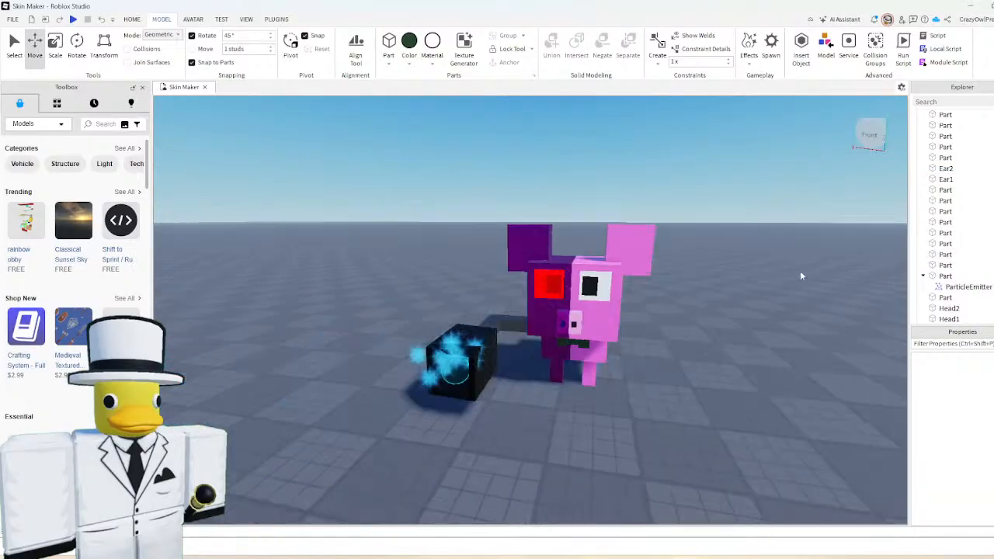
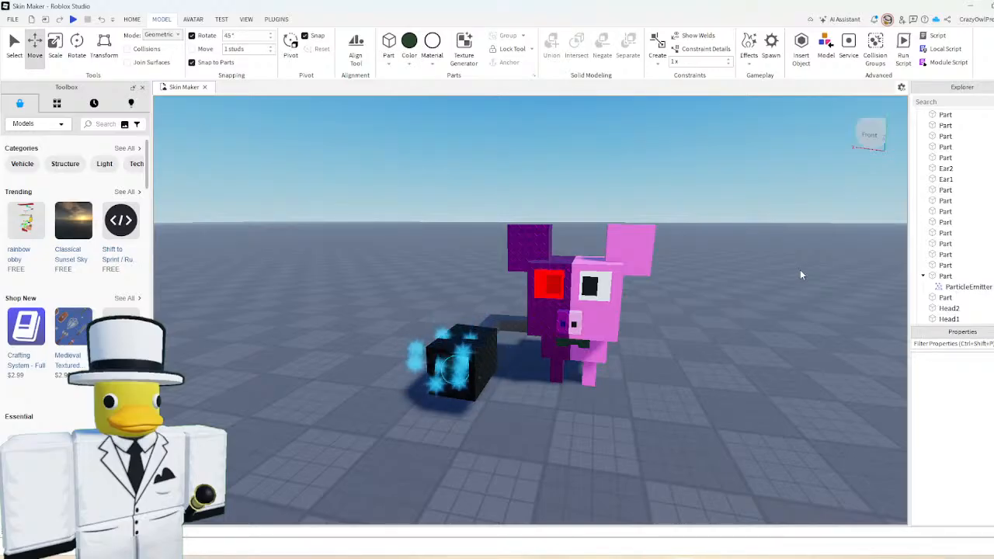
- Rename the union of the light pink snout half and its nostril as Snout1
{"action": "left_click", "coordinate": [615, 302]}
{"action": "key", "text": "f"}
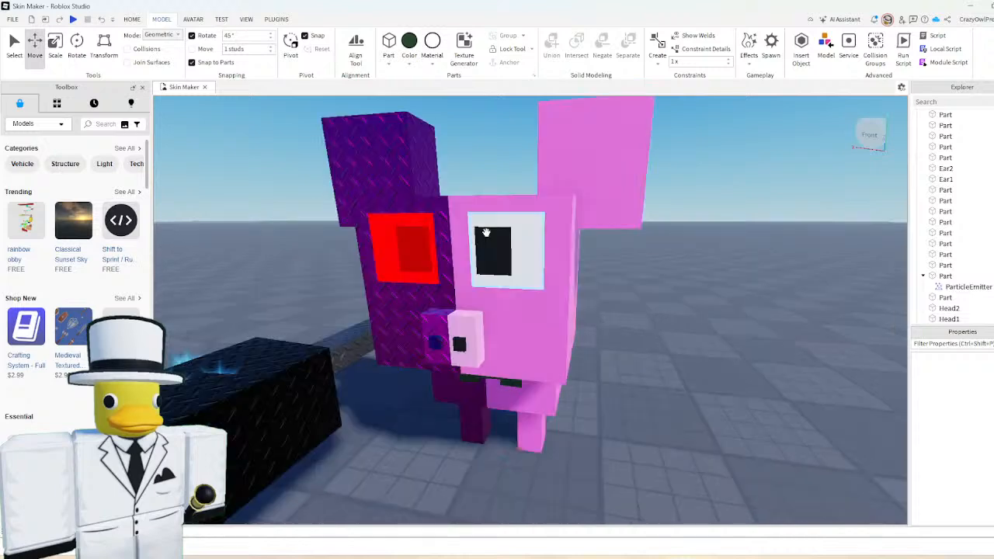
{"action": "scroll", "coordinate": [665, 296], "scroll_direction": "up", "scroll_amount": 5}
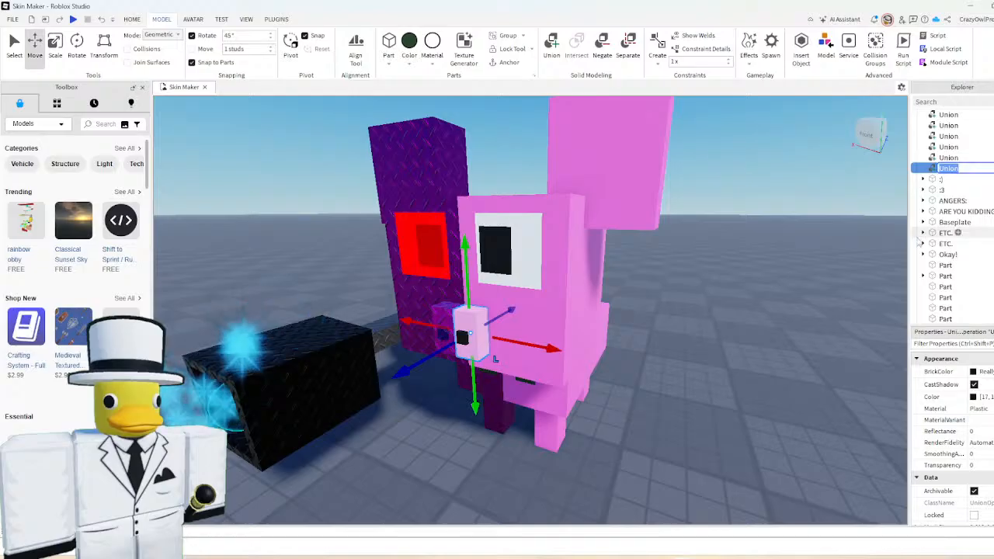
{"action": "key", "text": "F2"}
{"action": "type", "text": "Snout"}
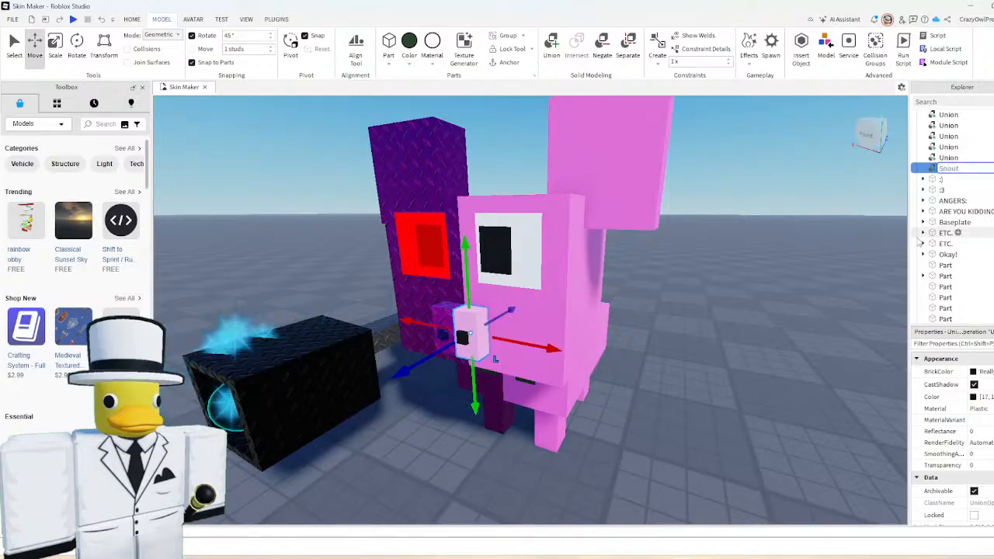
{"action": "type", "text": "1"}
{"action": "key", "text": "Return"}
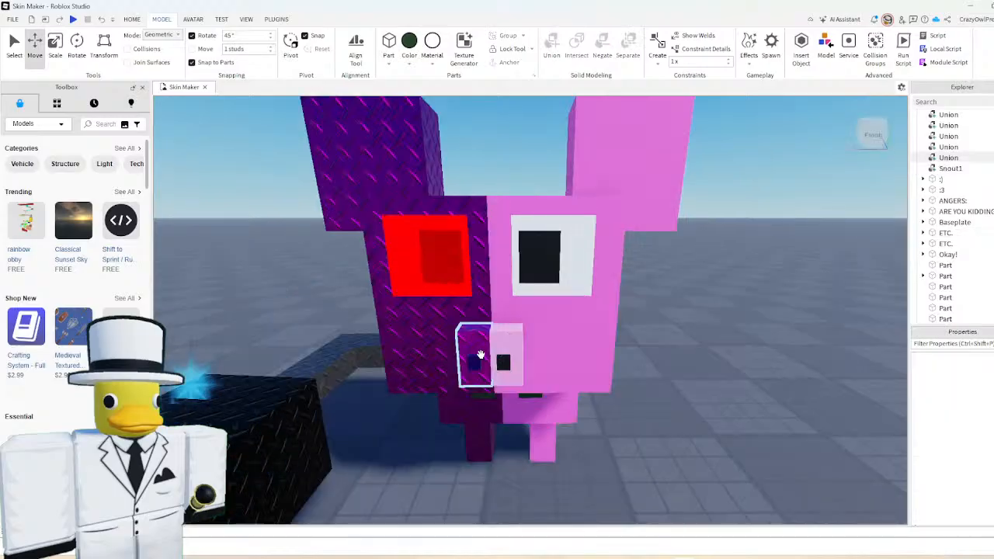
- Rename the union of the purple snout half and its nostril as Snout2
{"action": "left_click", "coordinate": [475, 355]}
{"action": "key", "text": "F2"}
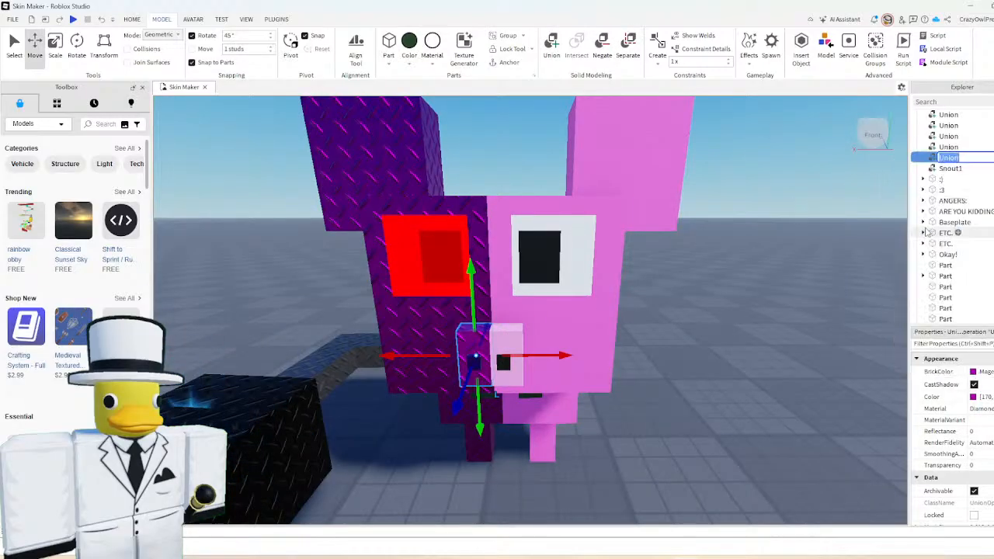
{"action": "type", "text": "Snou"}
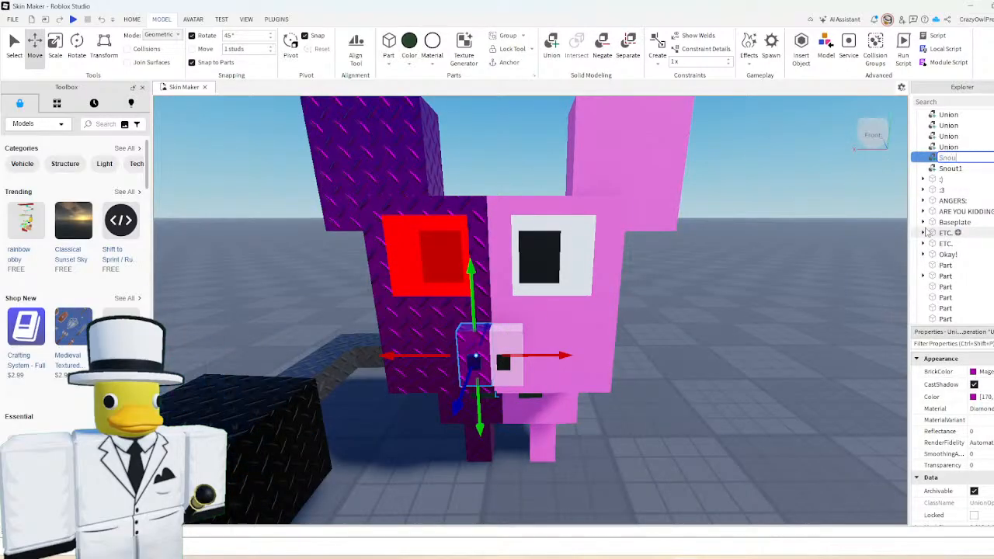
{"action": "type", "text": "t2"}
{"action": "key", "text": "Return"}
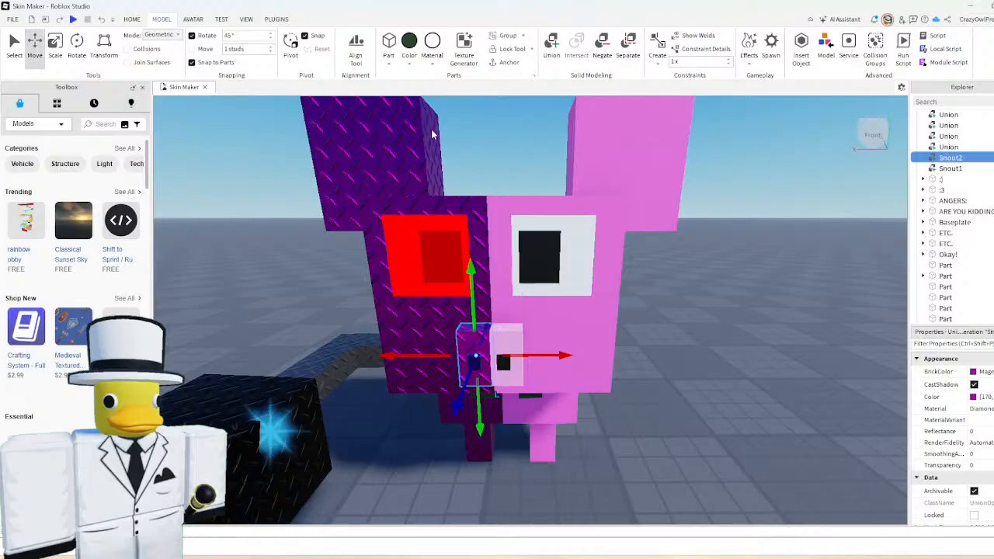
- Rename the union of the red eye as Eye2
{"action": "left_click", "coordinate": [426, 252]}
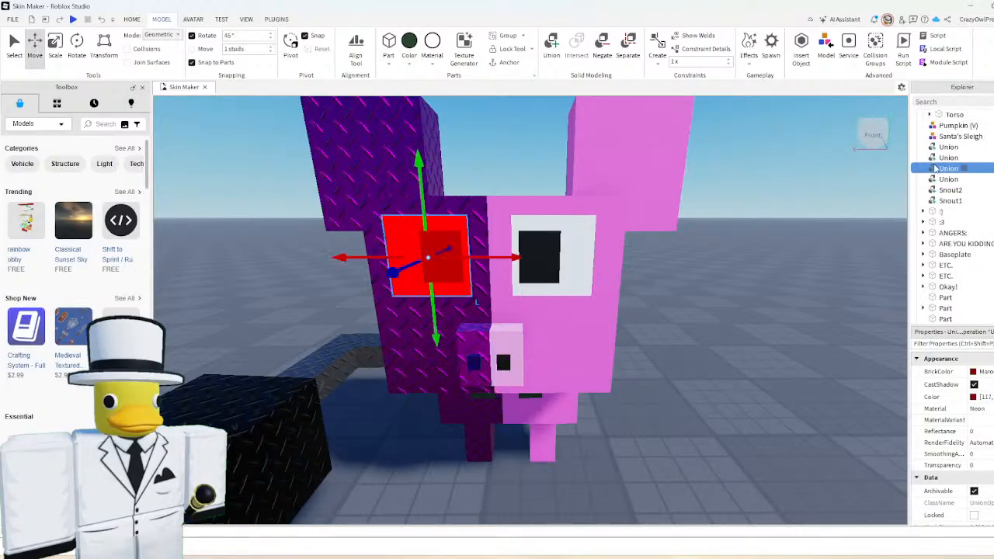
{"action": "right_click", "coordinate": [938, 169]}
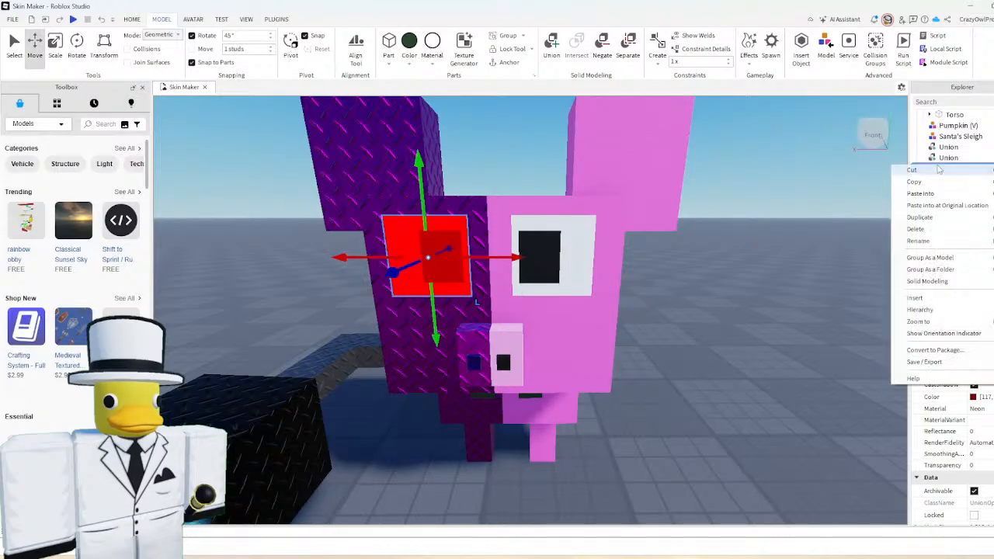
{"action": "left_click", "coordinate": [917, 241]}
{"action": "type", "text": "Eye2"}
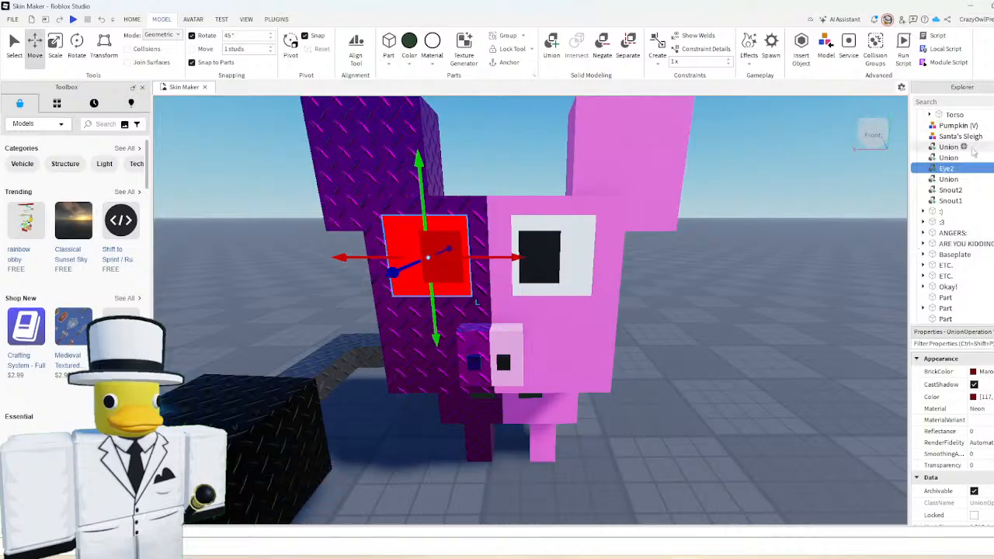
{"action": "key", "text": "Return"}
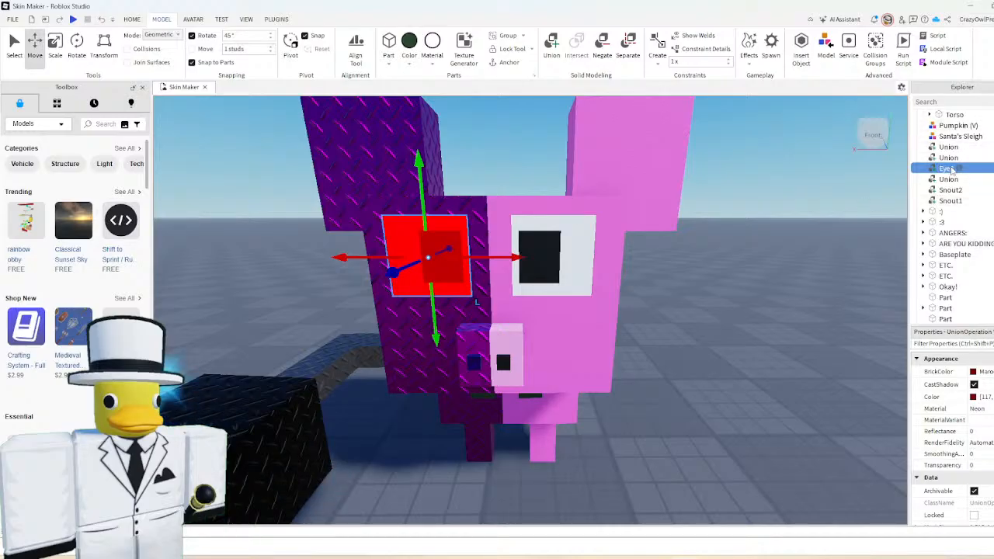
- Rename the union of the white eye with the black pupil as Eye1
{"action": "left_click", "coordinate": [948, 178]}
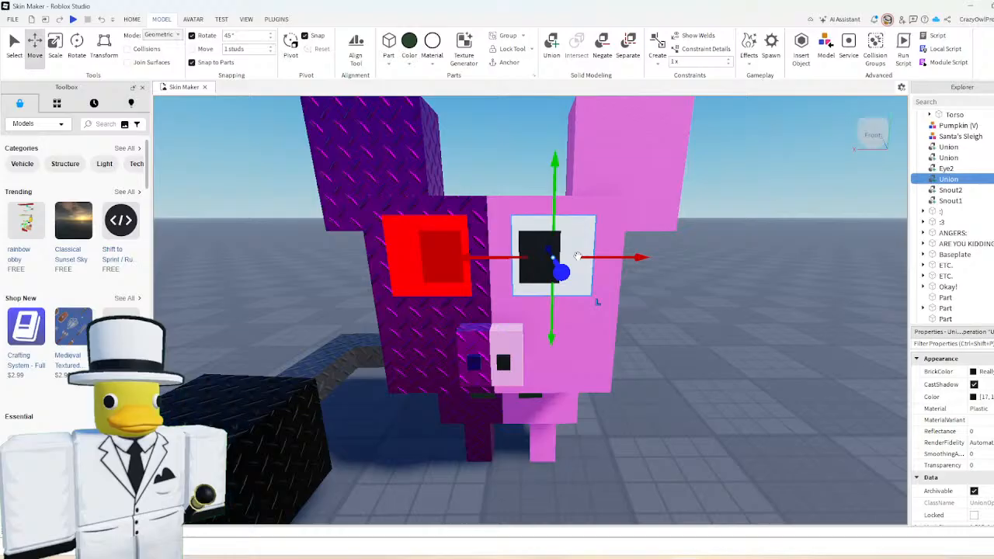
{"action": "right_click", "coordinate": [948, 179]}
{"action": "left_click", "coordinate": [940, 256]}
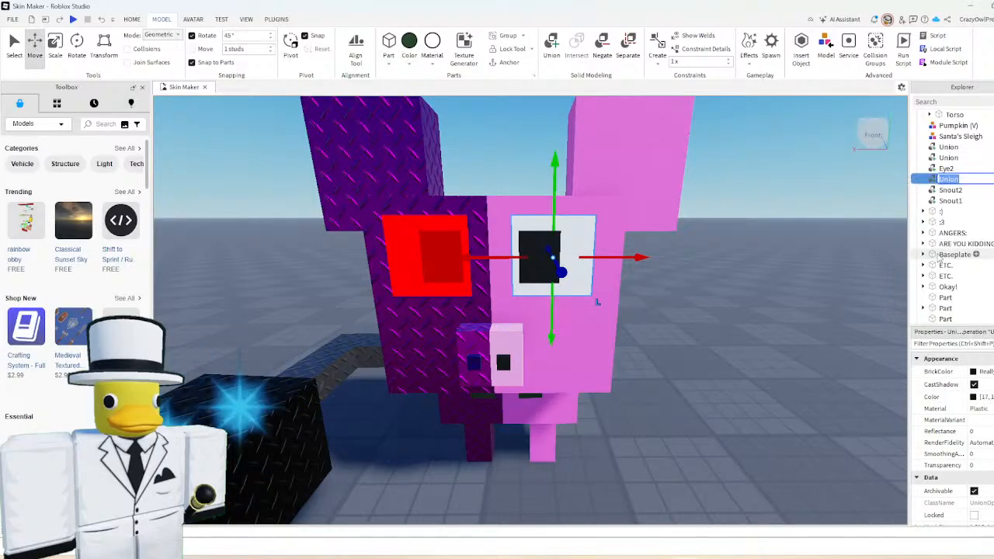
{"action": "type", "text": "Eye1"}
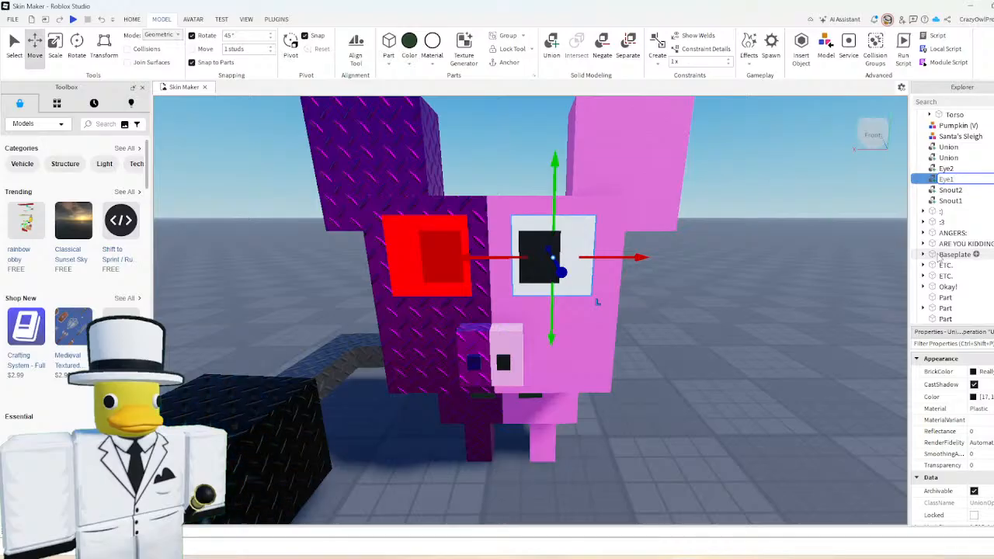
{"action": "key", "text": "Return"}
{"action": "left_click", "coordinate": [723, 232]}
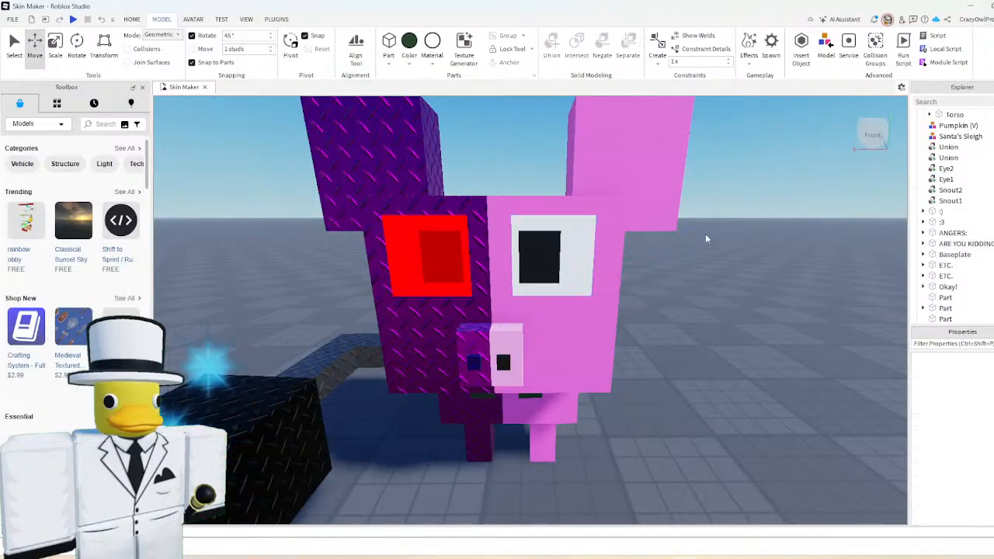
- Rename the pink half of the animal's torso as Torso1
{"action": "right_click_drag", "start_coordinate": [707, 239], "coordinate": [569, 392]}
{"action": "left_click", "coordinate": [568, 392]}
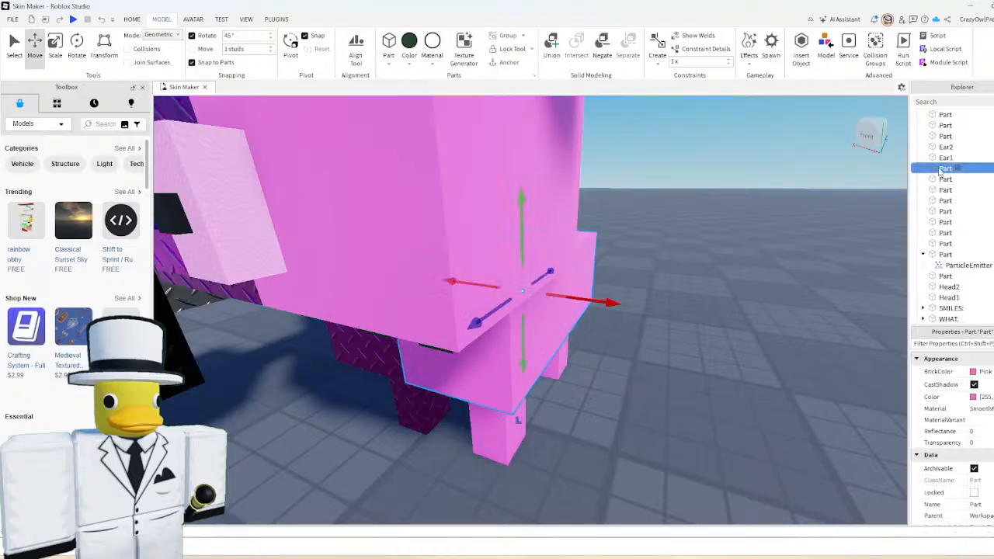
{"action": "right_click_drag", "start_coordinate": [724, 307], "coordinate": [916, 220]}
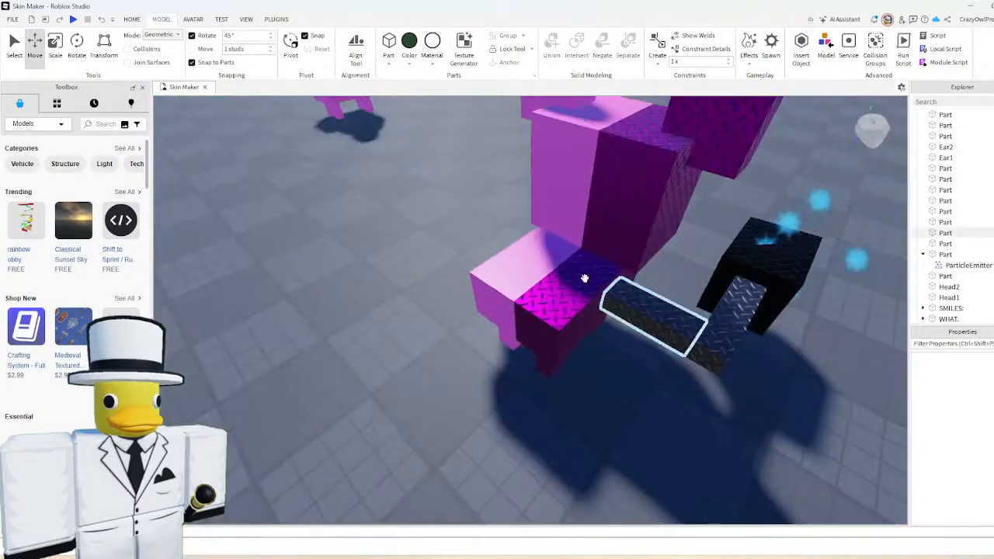
{"action": "double_click", "coordinate": [938, 171]}
{"action": "type", "text": "Torso1"}
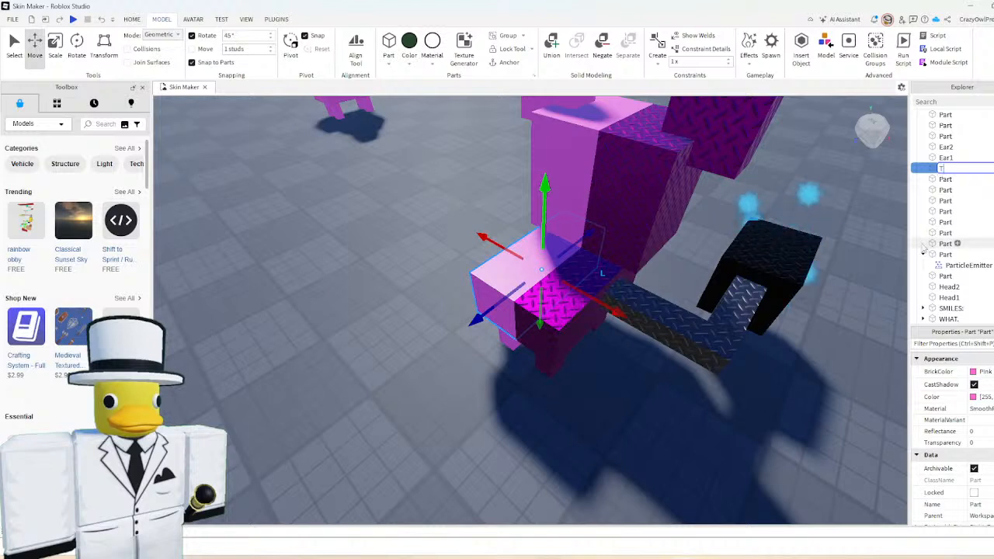
{"action": "key", "text": "Return"}
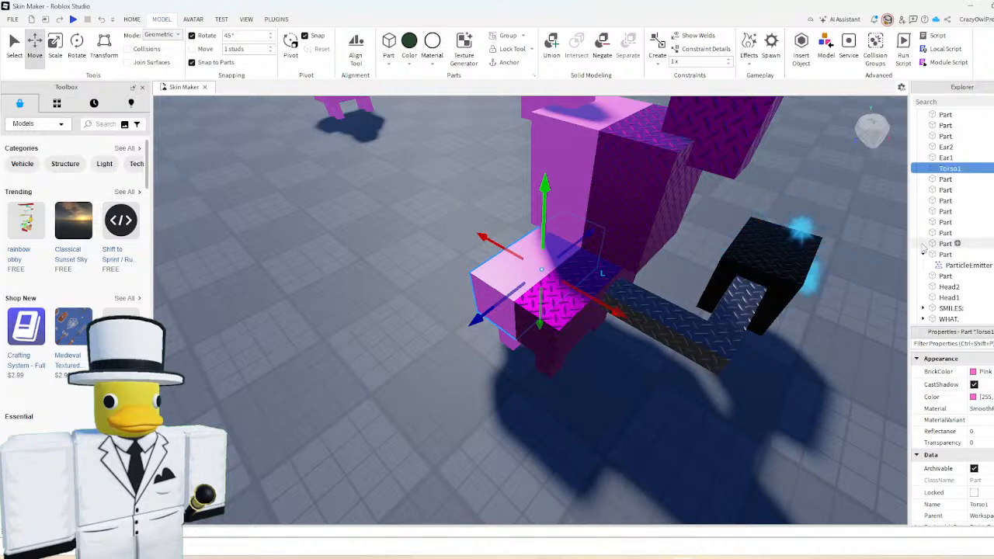
- Rename the purple metal half of the animal's torso as Torso
{"action": "right_click", "coordinate": [923, 248]}
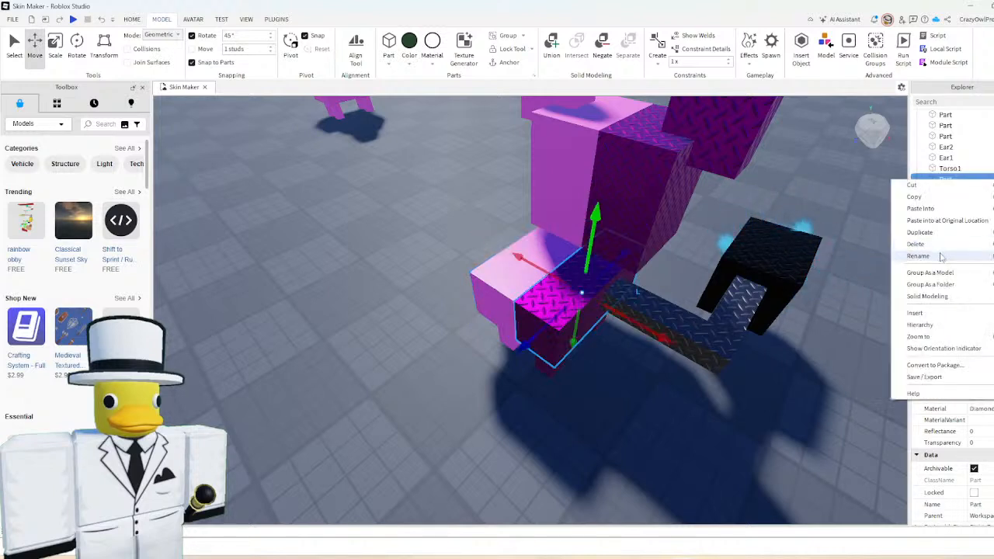
{"action": "left_click", "coordinate": [931, 256]}
{"action": "type", "text": "Toros"}
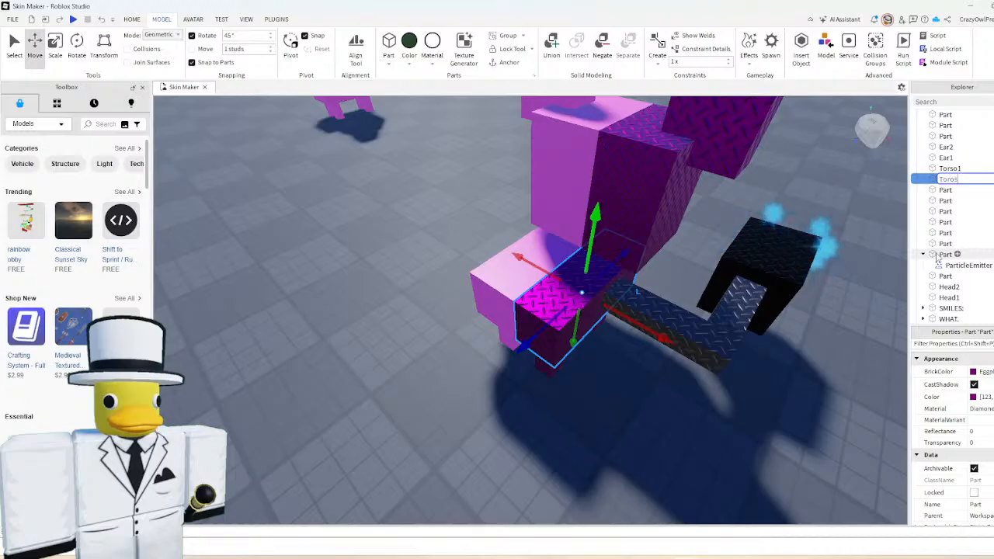
{"action": "key", "text": "BackSpace"}
{"action": "key", "text": "BackSpace"}
{"action": "type", "text": "so"}
{"action": "key", "text": "Return"}
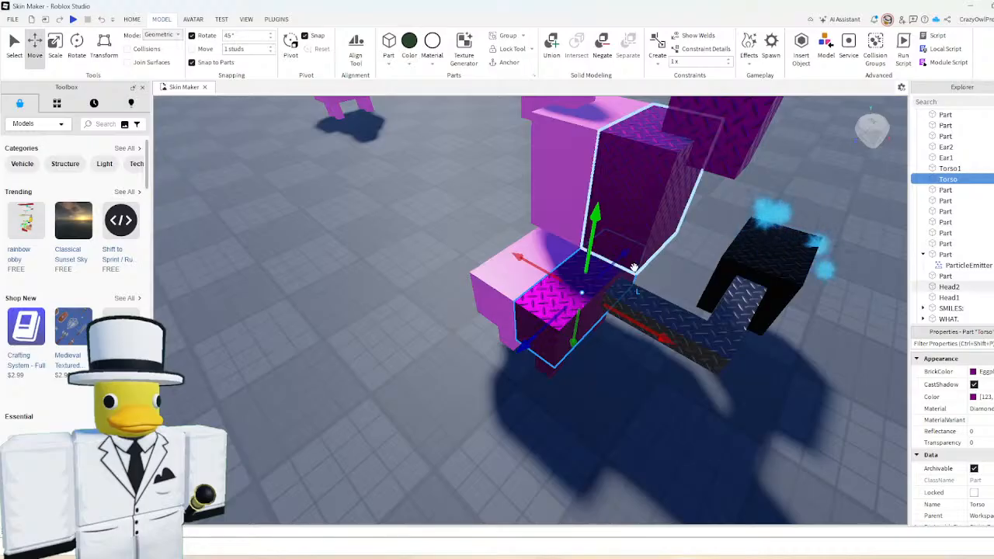
- Add the number 2 to the purple torso half's name so it reads Torso2
{"action": "left_click", "coordinate": [438, 390]}
{"action": "right_click_drag", "start_coordinate": [437, 391], "coordinate": [446, 348]}
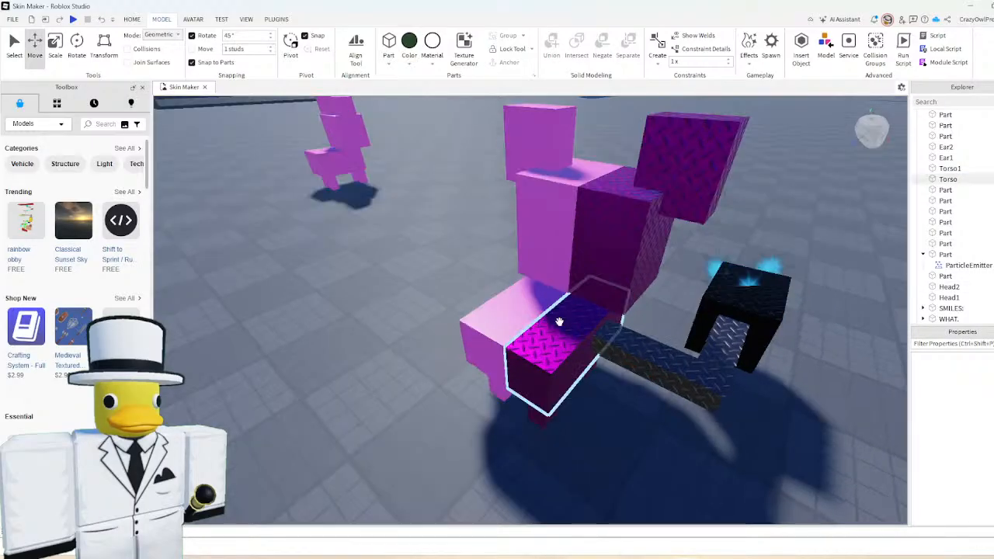
{"action": "right_click", "coordinate": [947, 179]}
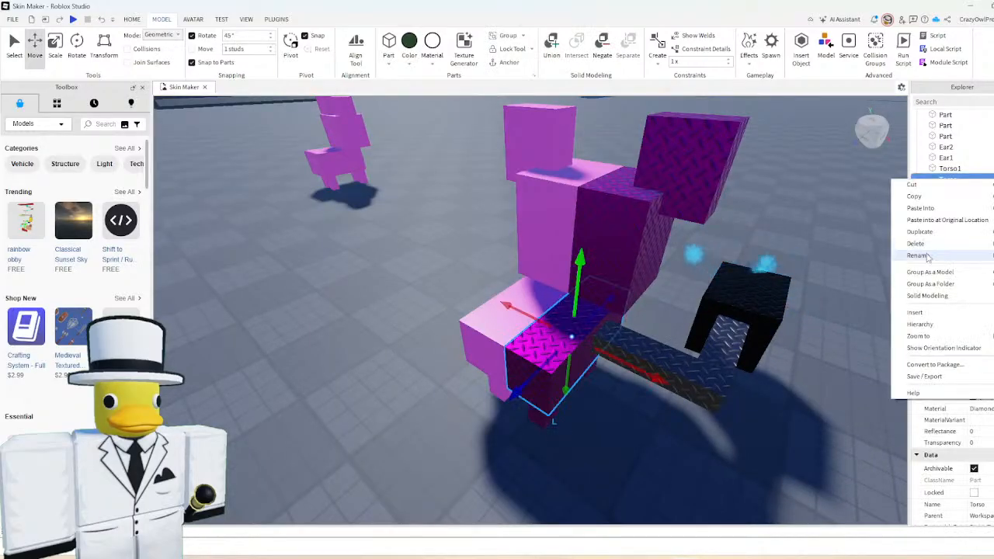
{"action": "left_click", "coordinate": [926, 256]}
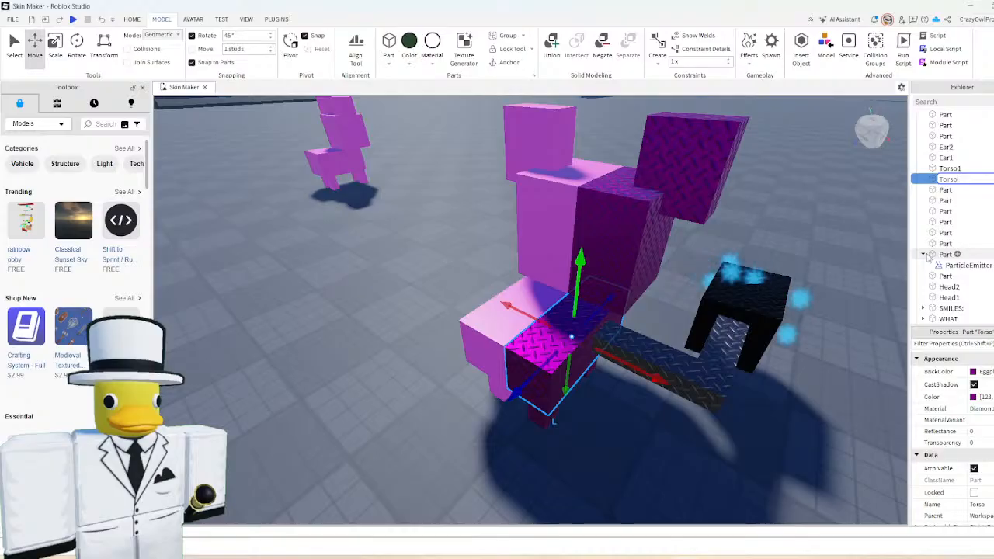
{"action": "type", "text": "2"}
{"action": "left_click", "coordinate": [349, 304]}
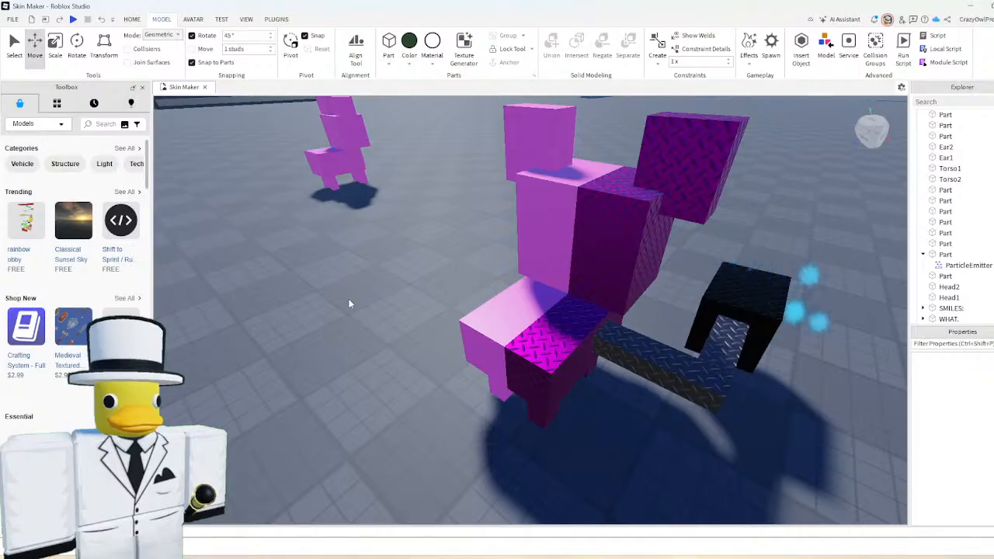
- Union a duplicate of both torso halves placed behind the animal, and set the union's transparency to 1
{"action": "left_click", "coordinate": [581, 323]}
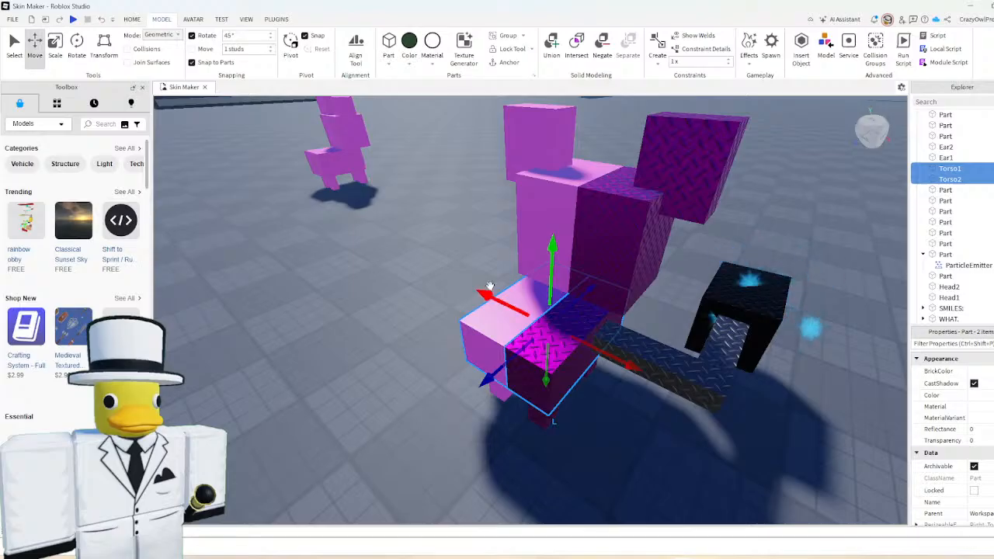
{"action": "left_click_drag", "start_coordinate": [489, 286], "coordinate": [472, 387]}
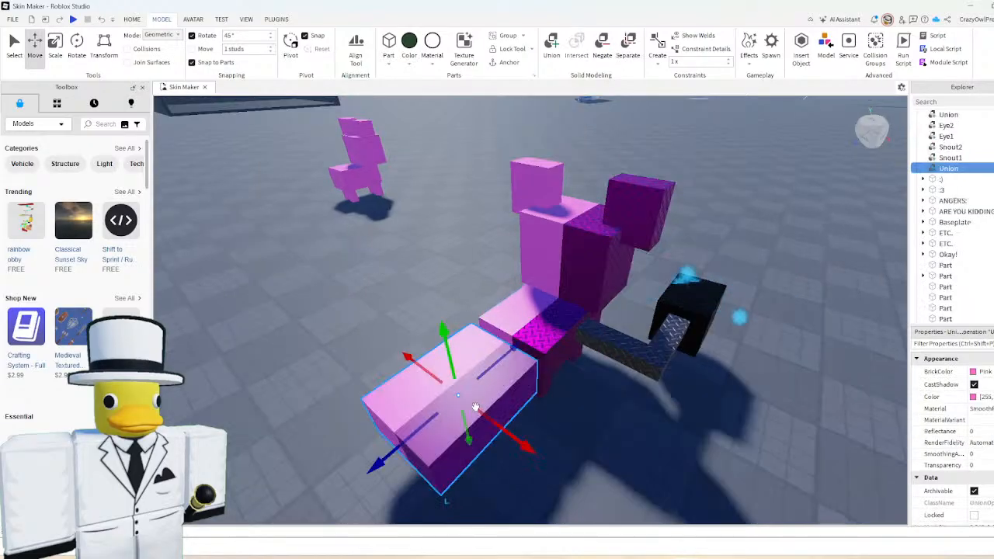
{"action": "left_click", "coordinate": [976, 466]}
{"action": "type", "text": "1"}
{"action": "key", "text": "Return"}
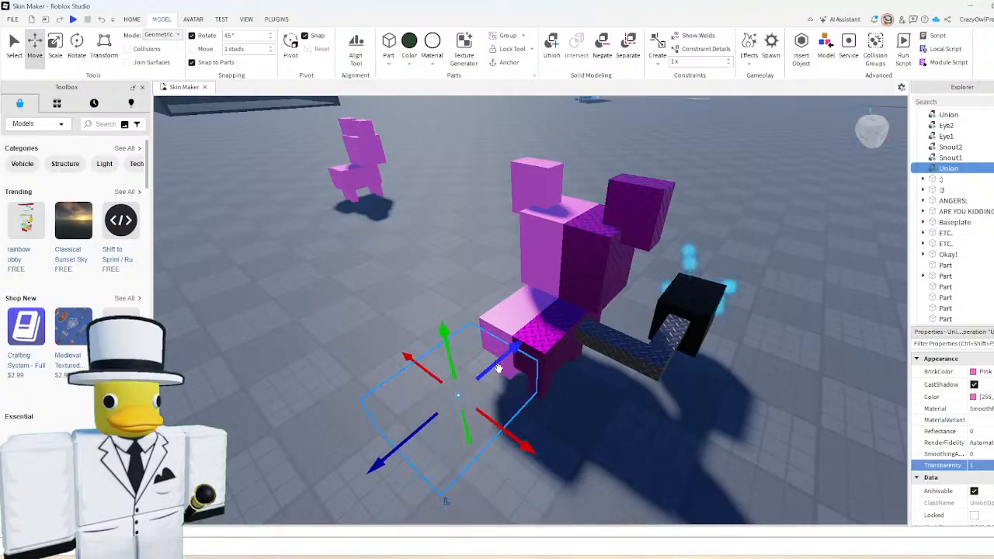
- Move the transparent union 5.77 studs back onto the torso halves and anchor it
{"action": "left_click_drag", "start_coordinate": [513, 351], "coordinate": [589, 320]}
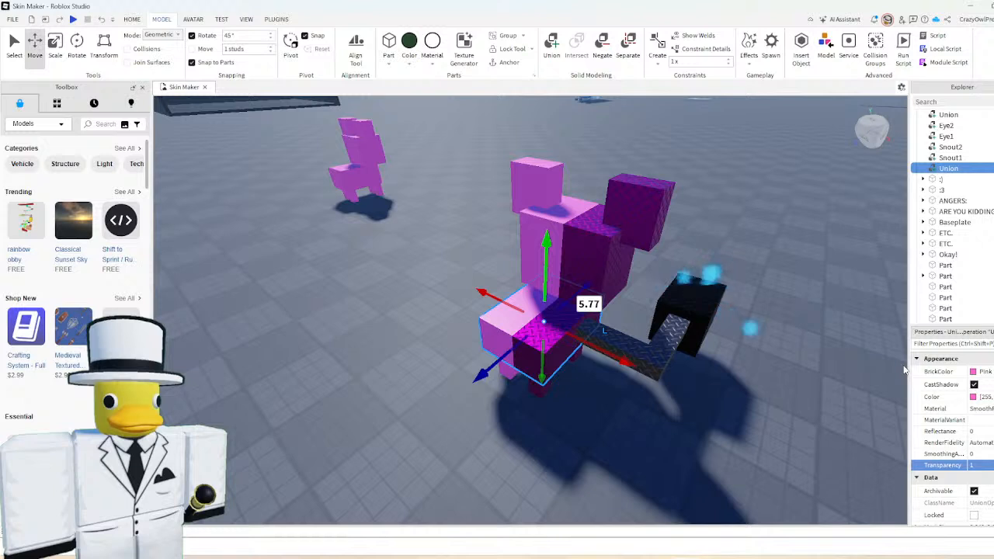
{"action": "right_click", "coordinate": [949, 168]}
{"action": "left_click", "coordinate": [826, 245]}
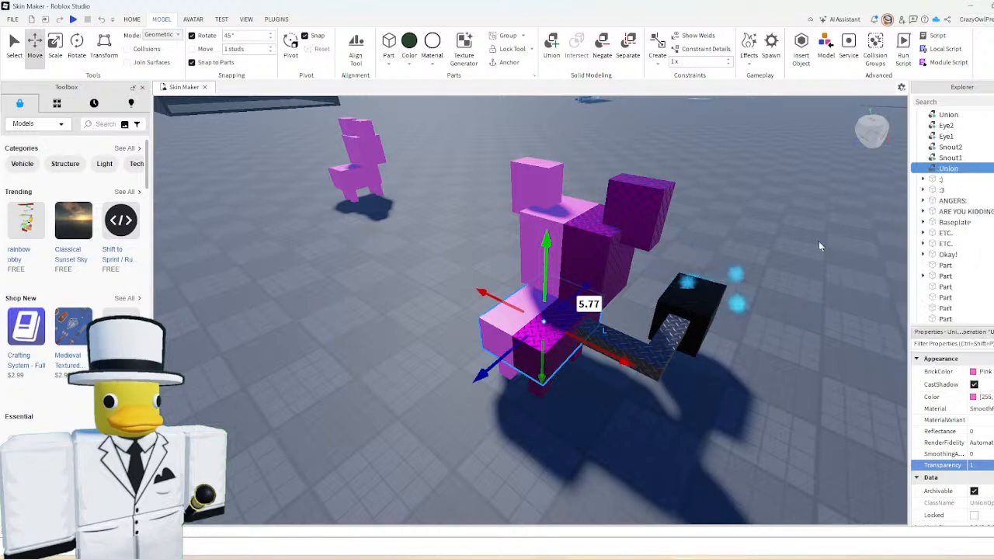
{"action": "left_click", "coordinate": [508, 62]}
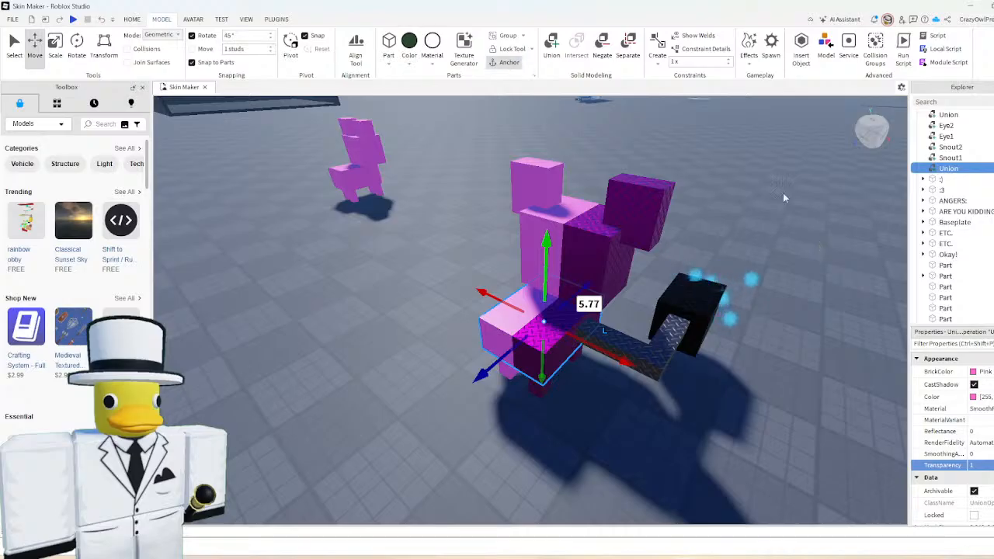
- Rename the transparent torso union as HumanoidRootPart
{"action": "right_click", "coordinate": [922, 169]}
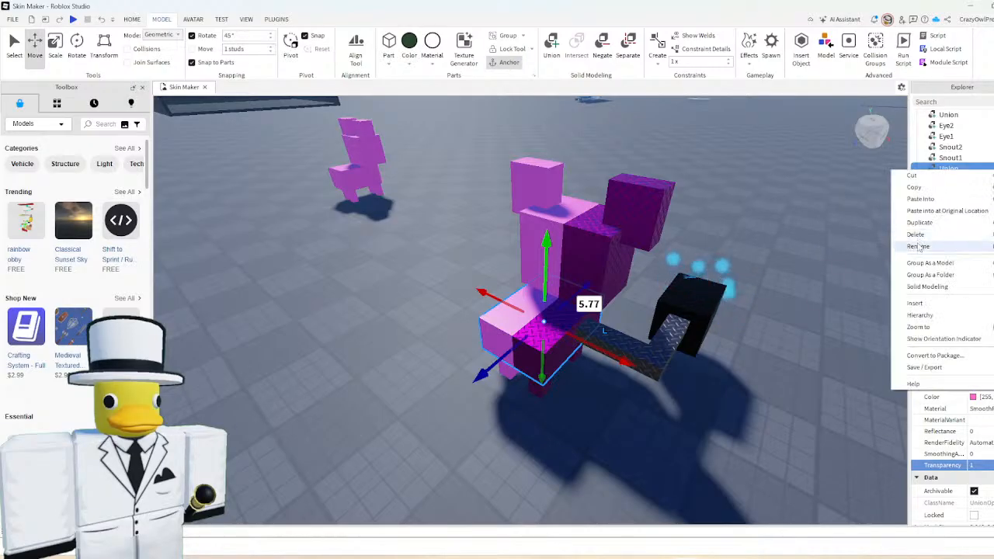
{"action": "left_click", "coordinate": [918, 246]}
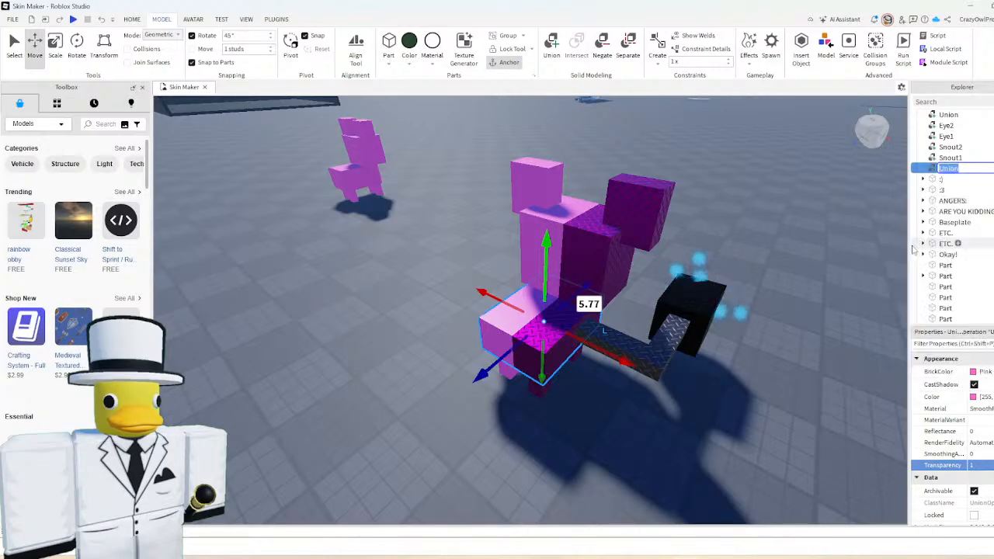
{"action": "type", "text": "H"}
{"action": "key", "text": "BackSpace"}
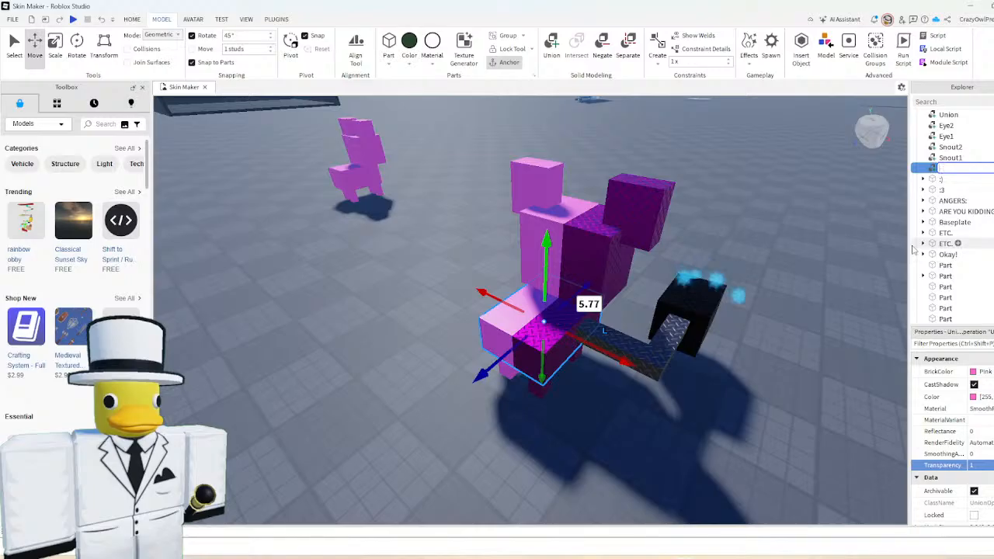
{"action": "type", "text": "Human"}
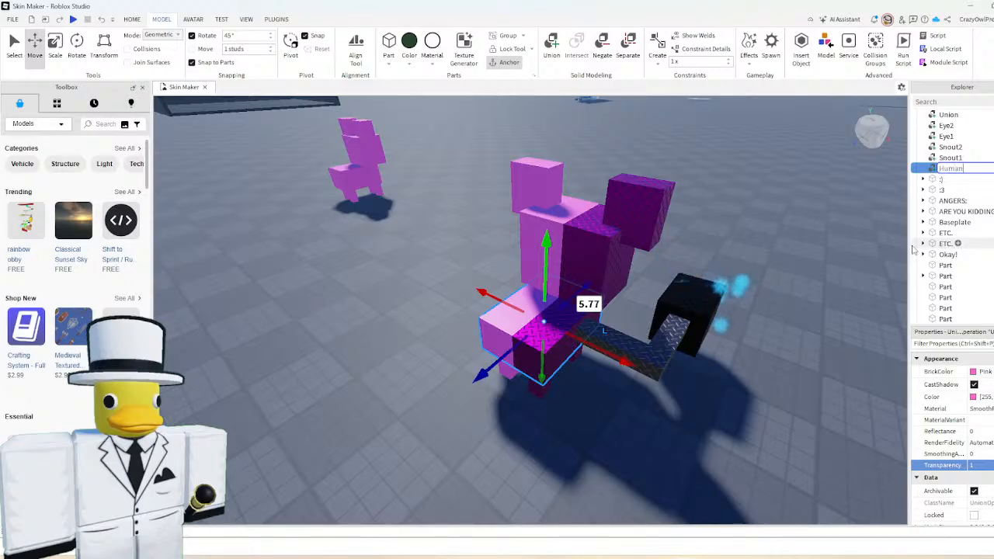
{"action": "type", "text": "oidR"}
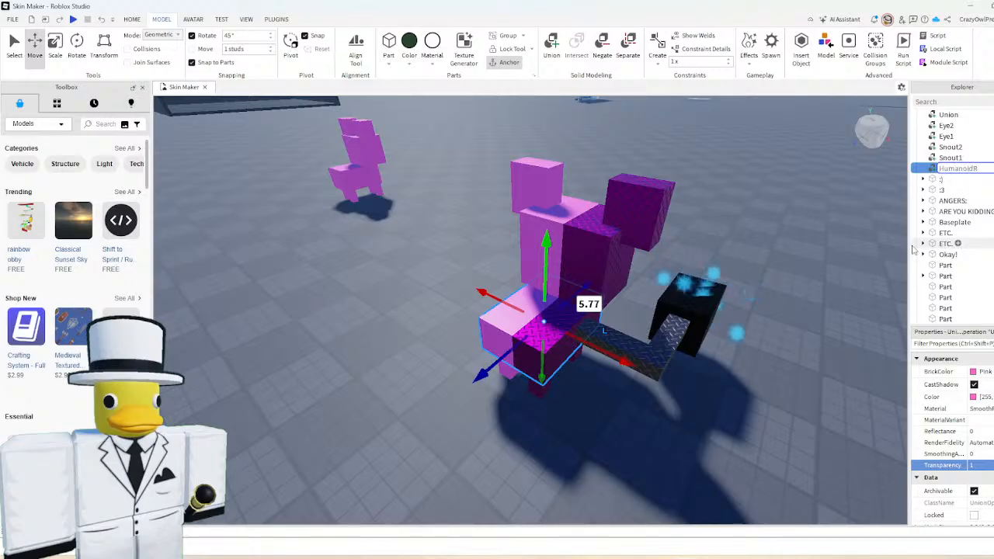
{"action": "type", "text": "ootPart"}
{"action": "key", "text": "Return"}
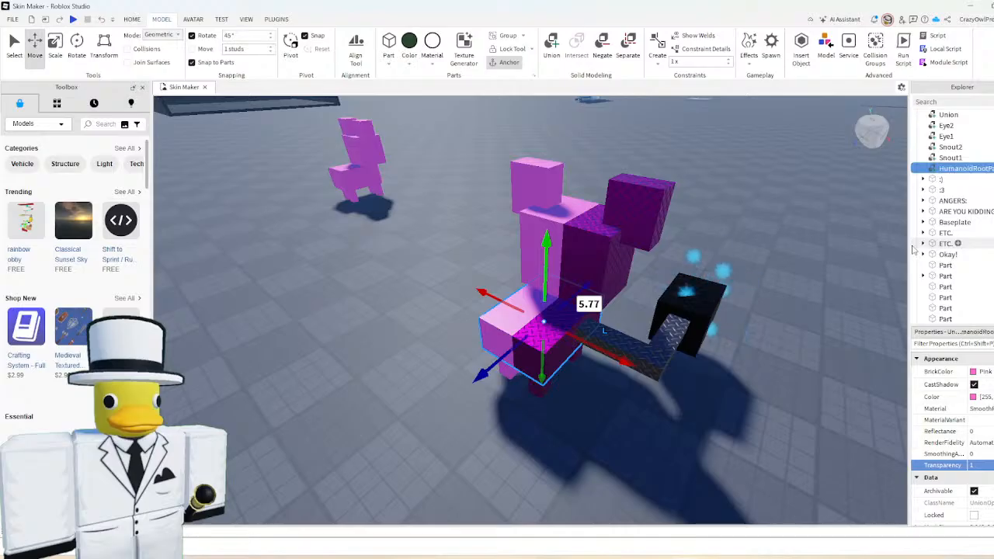
{"action": "left_click", "coordinate": [301, 288]}
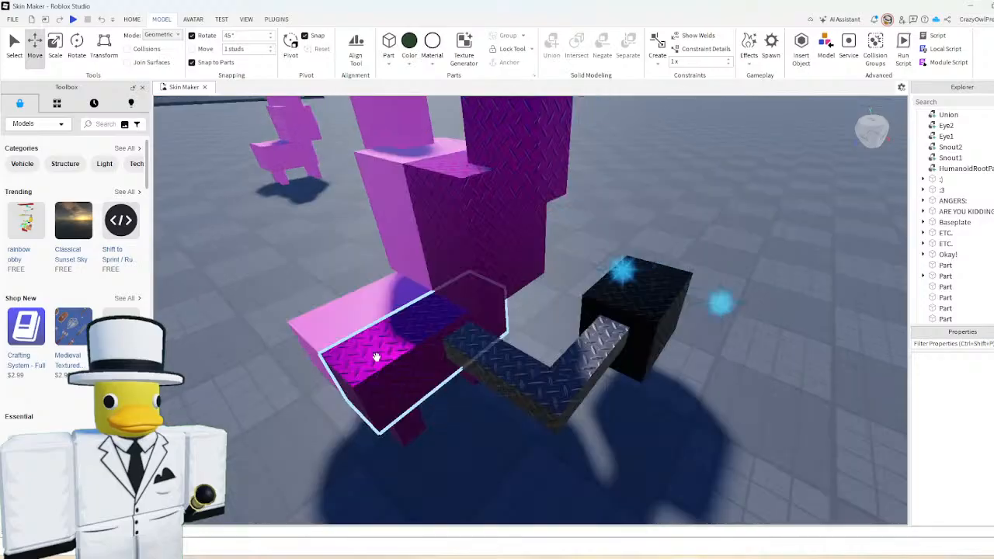
{"action": "left_click", "coordinate": [376, 357]}
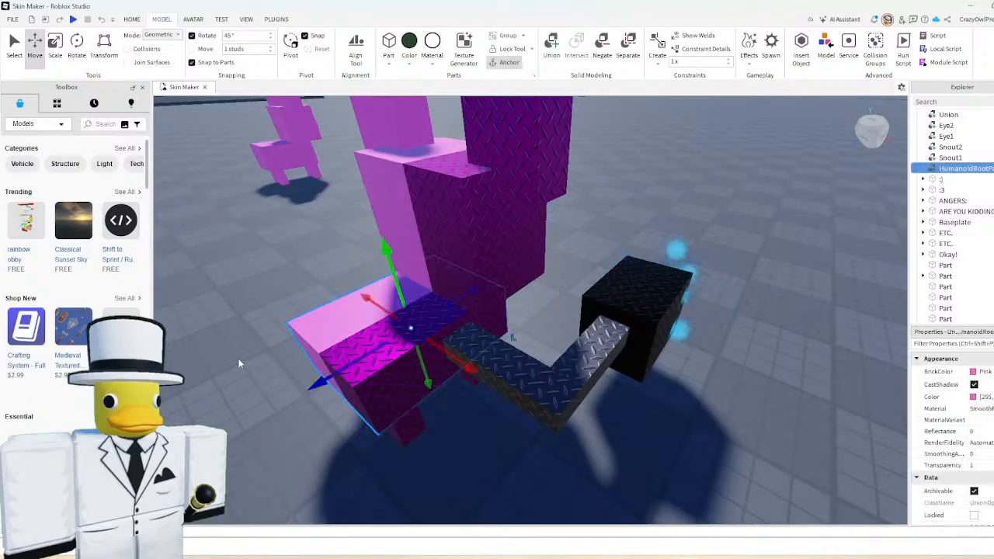
{"action": "left_click", "coordinate": [238, 360]}
{"action": "scroll", "coordinate": [312, 292], "scroll_direction": "down", "scroll_amount": 2}
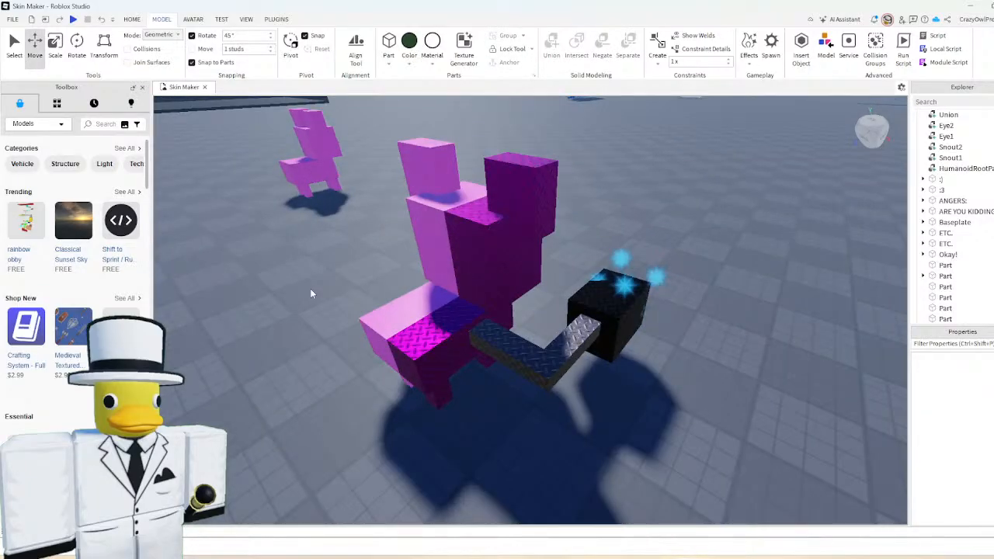
{"action": "scroll", "coordinate": [313, 293], "scroll_direction": "up", "scroll_amount": 1}
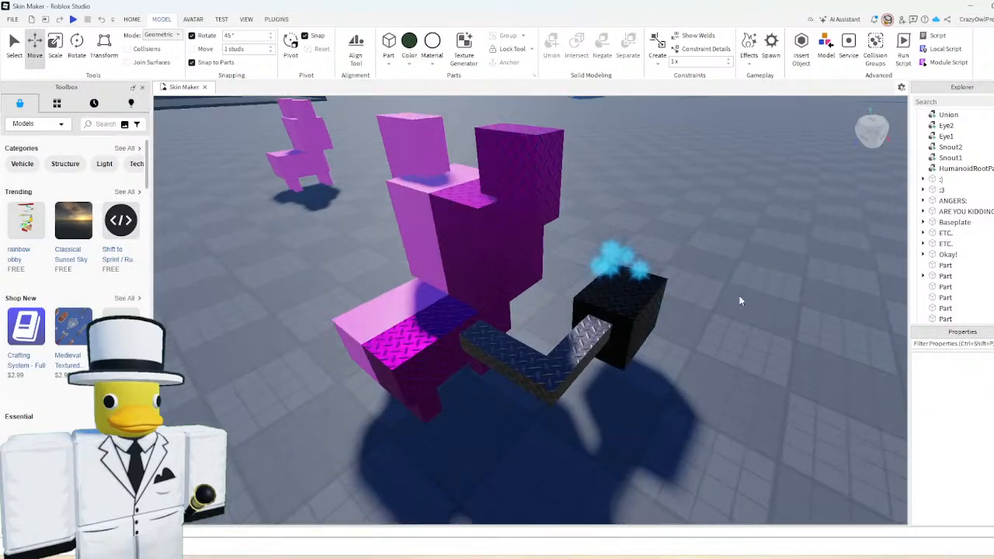
- Examine the animal from the front, from the face and bow tie down to the legs and barrel arm
{"action": "right_click_drag", "start_coordinate": [608, 300], "coordinate": [608, 299]}
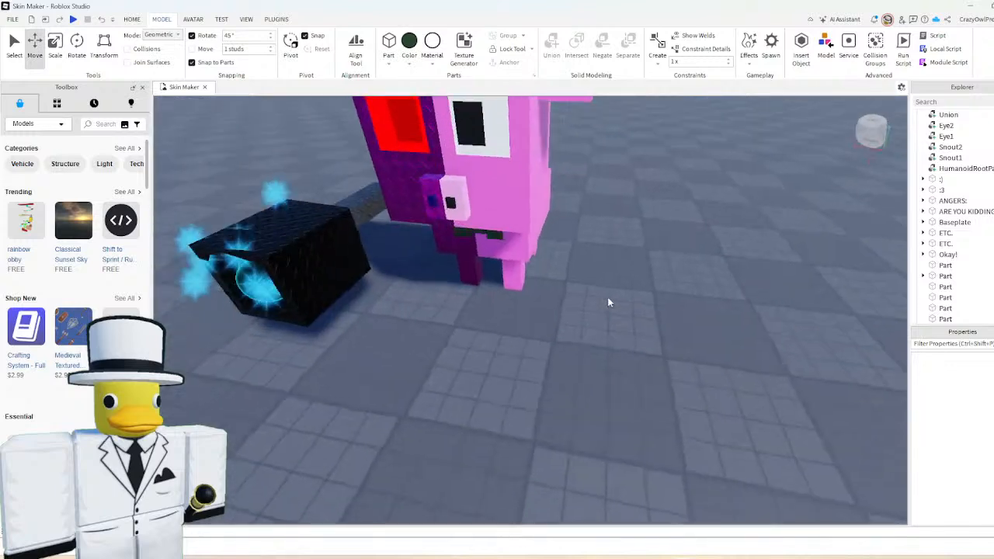
{"action": "key", "text": "w"}
{"action": "key", "text": "w"}
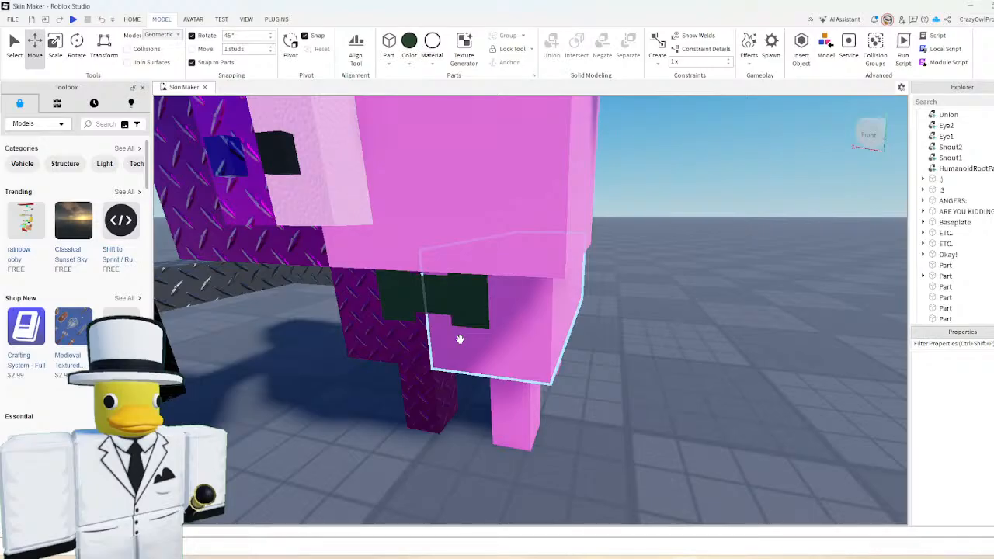
{"action": "scroll", "coordinate": [460, 339], "scroll_direction": "down", "scroll_amount": 5}
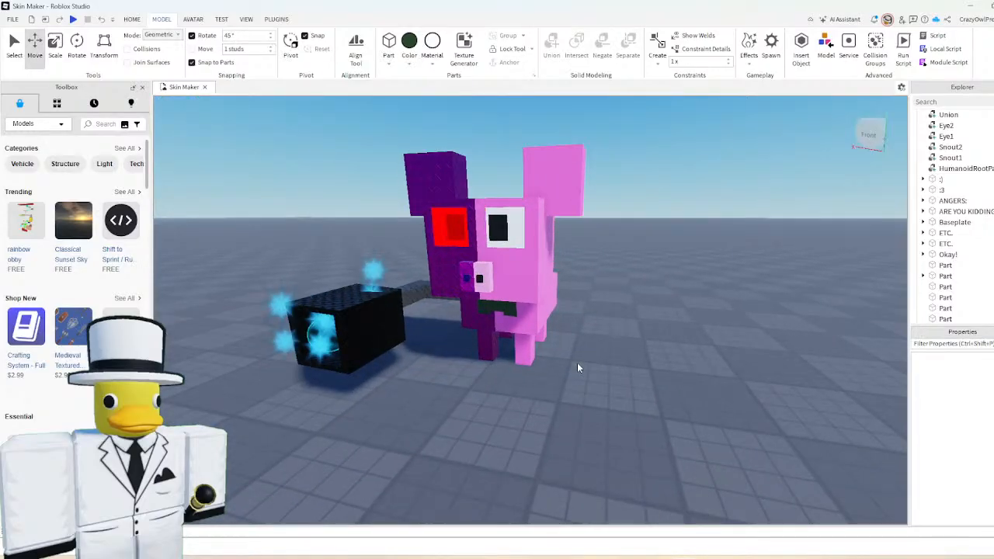
{"action": "key", "text": "w"}
{"action": "key", "text": "a"}
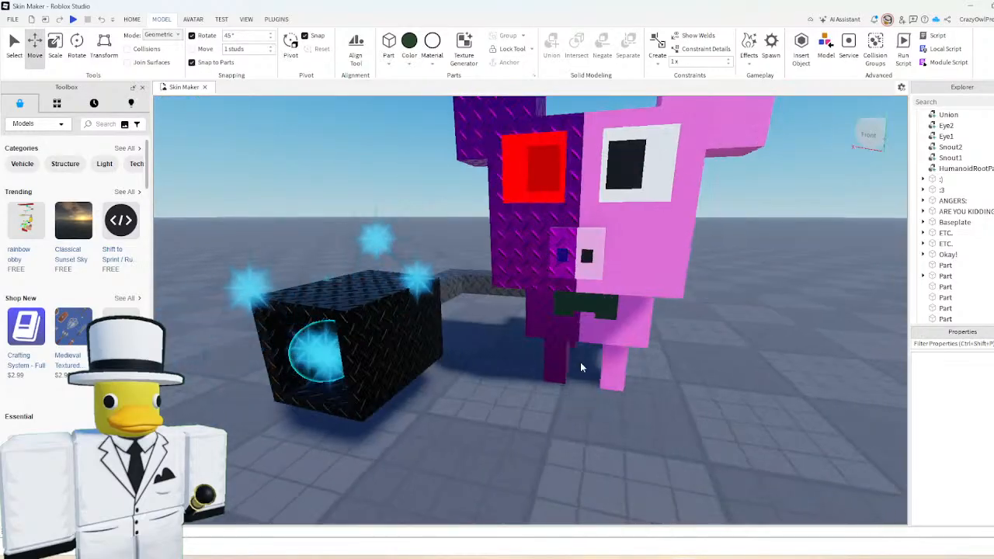
{"action": "key", "text": "s"}
{"action": "scroll", "coordinate": [580, 362], "scroll_direction": "down", "scroll_amount": 2}
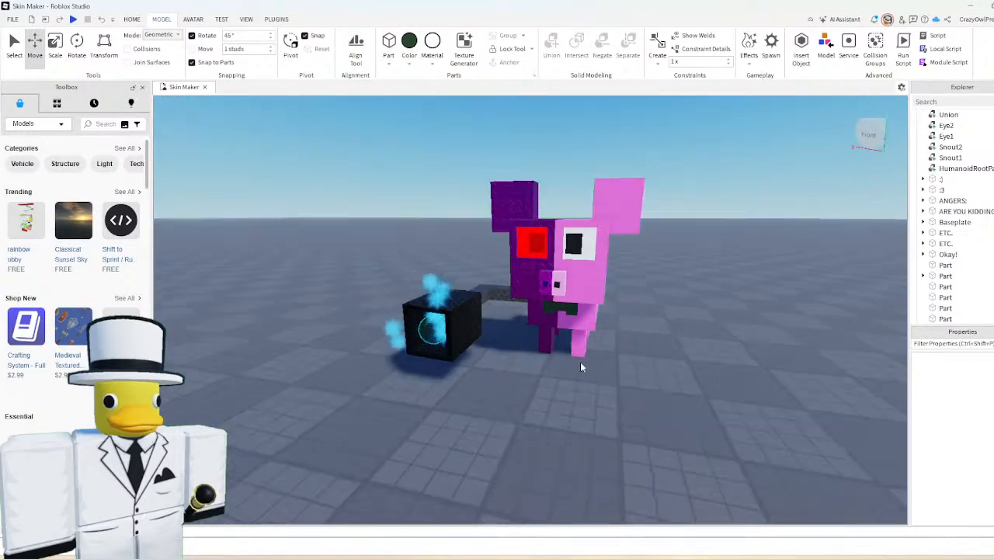
{"action": "scroll", "coordinate": [580, 365], "scroll_direction": "up", "scroll_amount": 5}
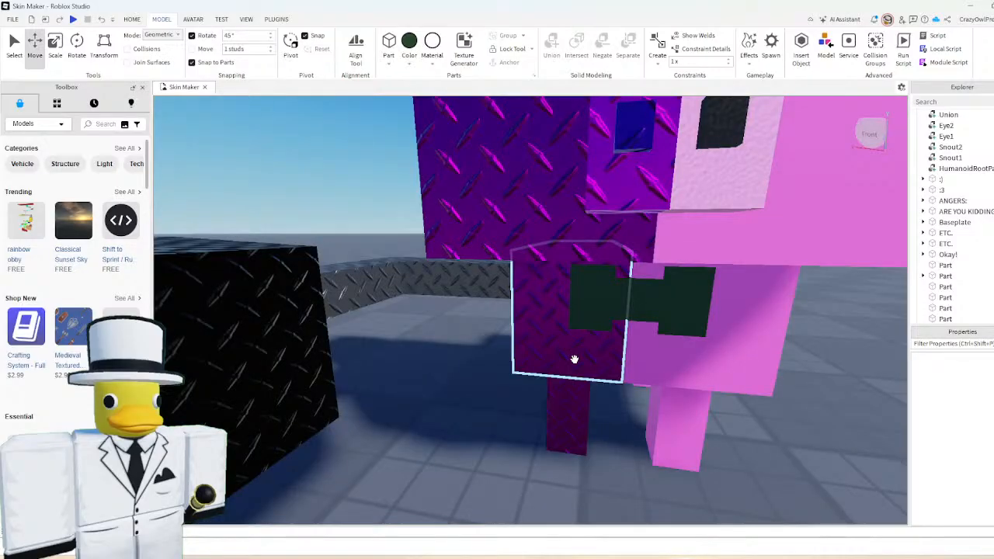
{"action": "scroll", "coordinate": [574, 359], "scroll_direction": "down", "scroll_amount": 5}
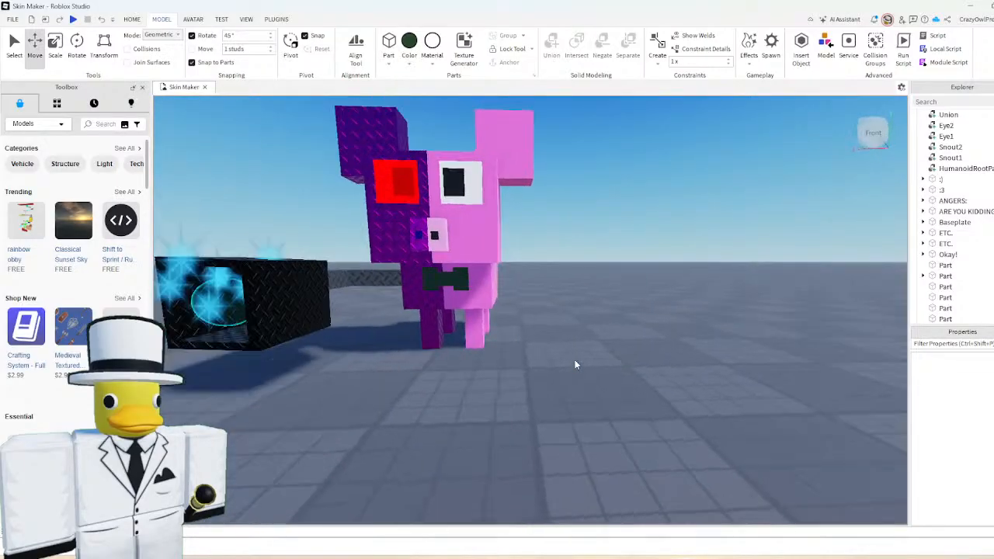
{"action": "scroll", "coordinate": [575, 365], "scroll_direction": "up", "scroll_amount": 2}
{"action": "right_click_drag", "start_coordinate": [575, 365], "coordinate": [551, 375]}
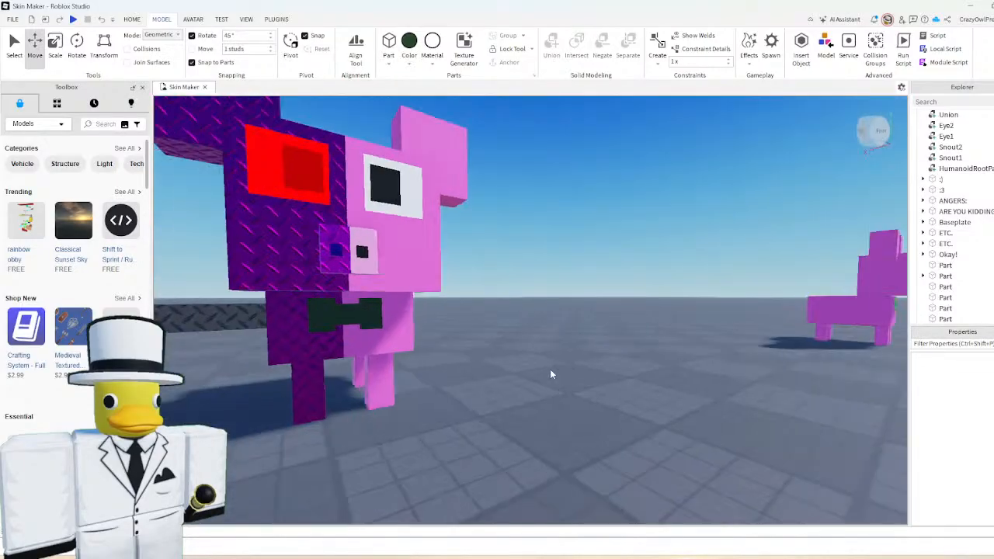
{"action": "scroll", "coordinate": [552, 374], "scroll_direction": "down", "scroll_amount": 1}
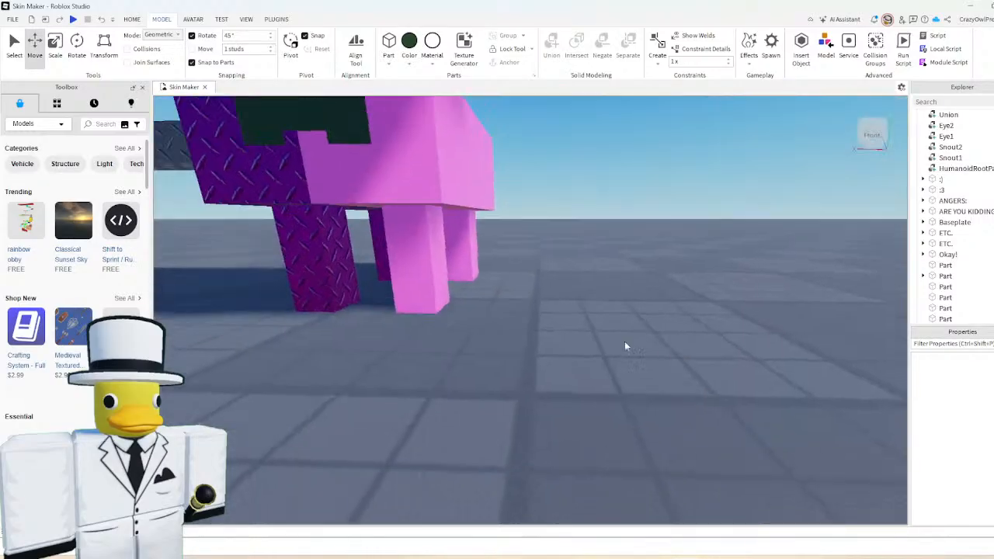
- Rename the animal's pink front leg as Leg1
{"action": "left_click", "coordinate": [392, 247]}
{"action": "left_click", "coordinate": [532, 277]}
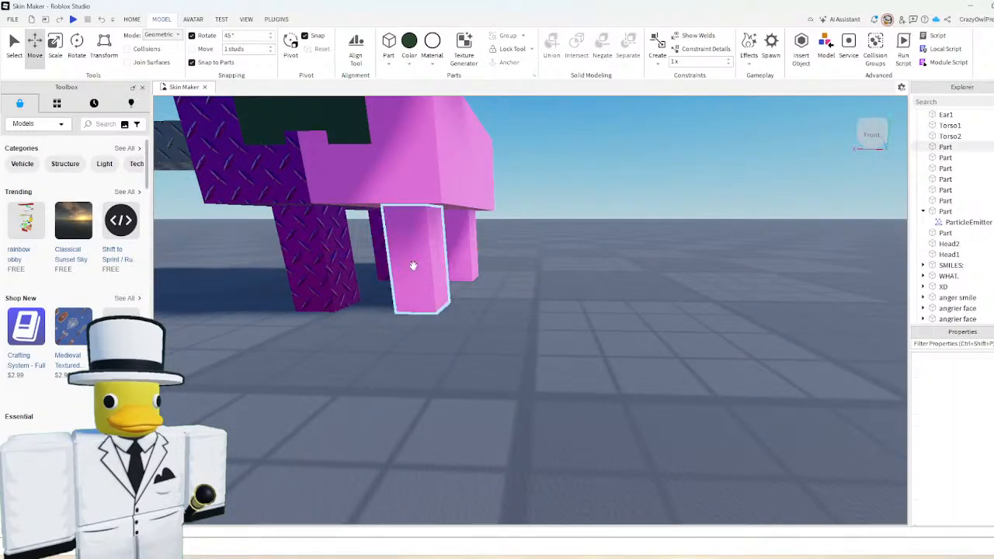
{"action": "left_click", "coordinate": [413, 266]}
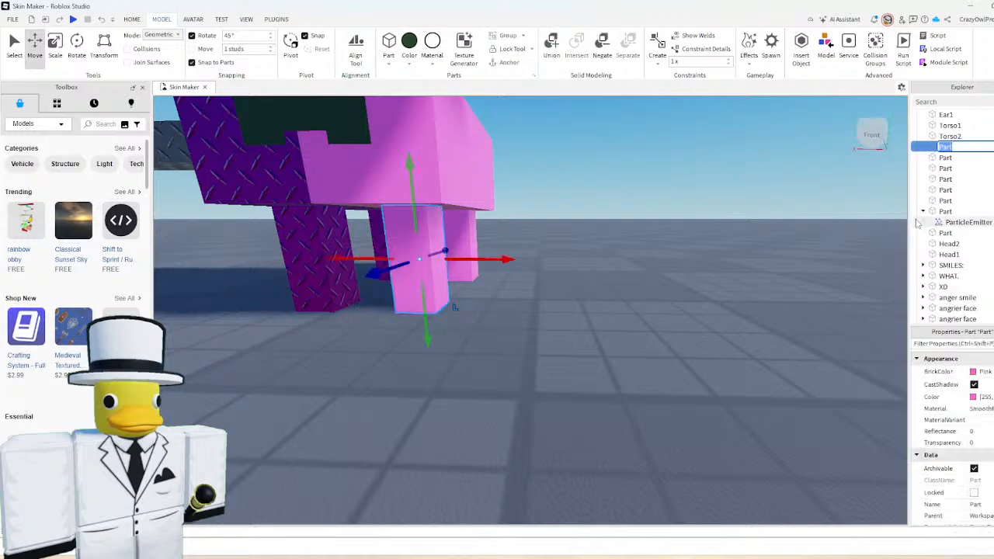
{"action": "key", "text": "F2"}
{"action": "type", "text": "Leg1"}
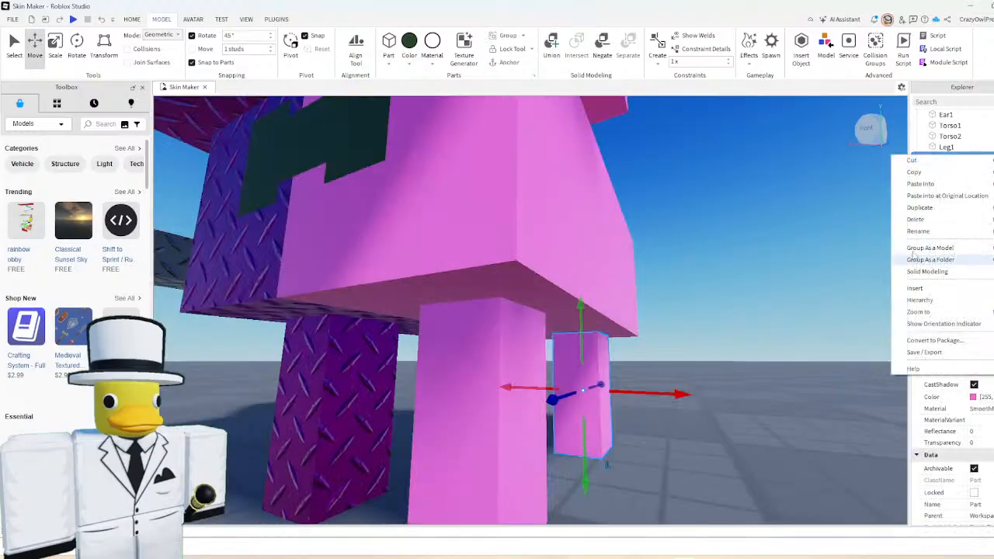
- Rename the pink rear leg as Leg2 and deselect it
{"action": "left_click", "coordinate": [921, 235]}
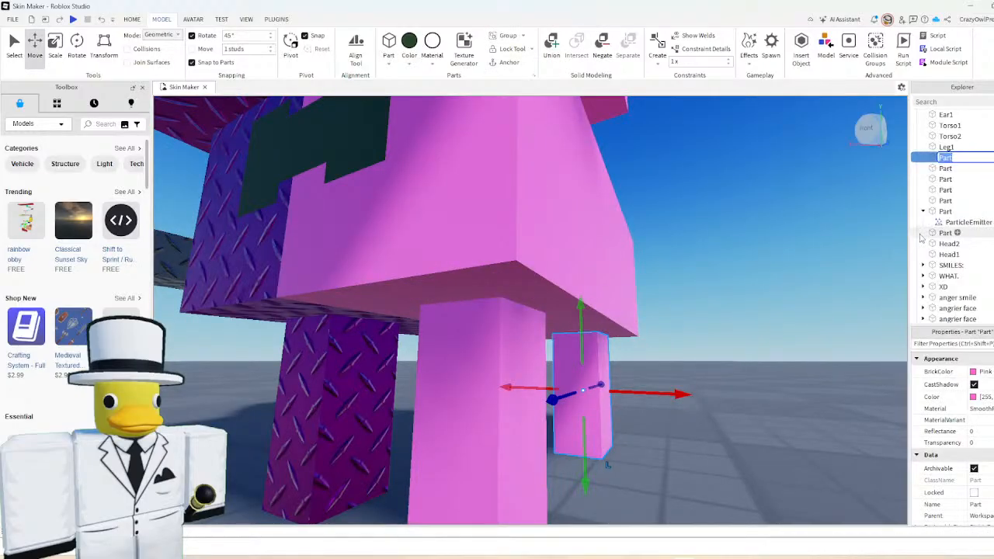
{"action": "type", "text": "Leg2"}
{"action": "key", "text": "Return"}
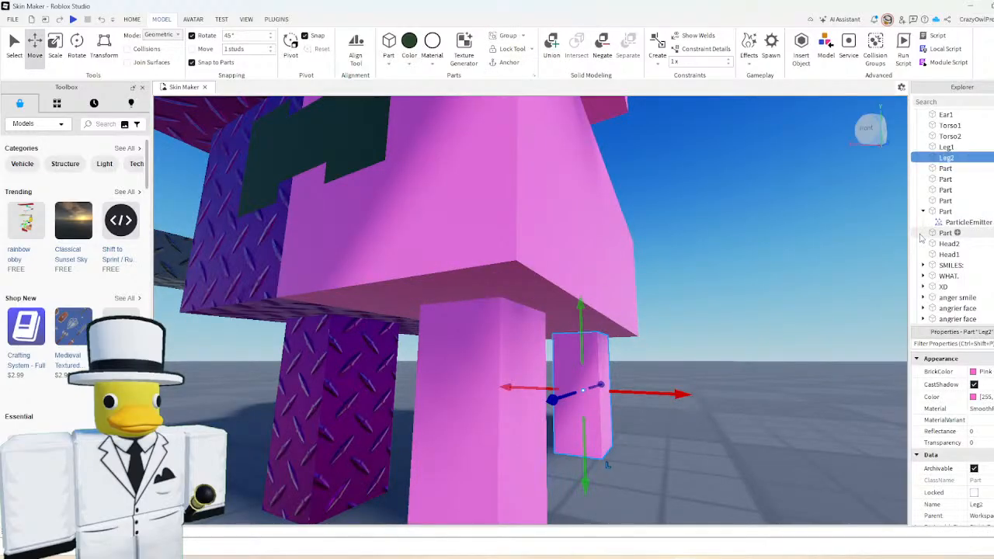
{"action": "left_click", "coordinate": [714, 333]}
- Rename the purple front leg as Leg3 and deselect it
{"action": "left_click", "coordinate": [589, 371]}
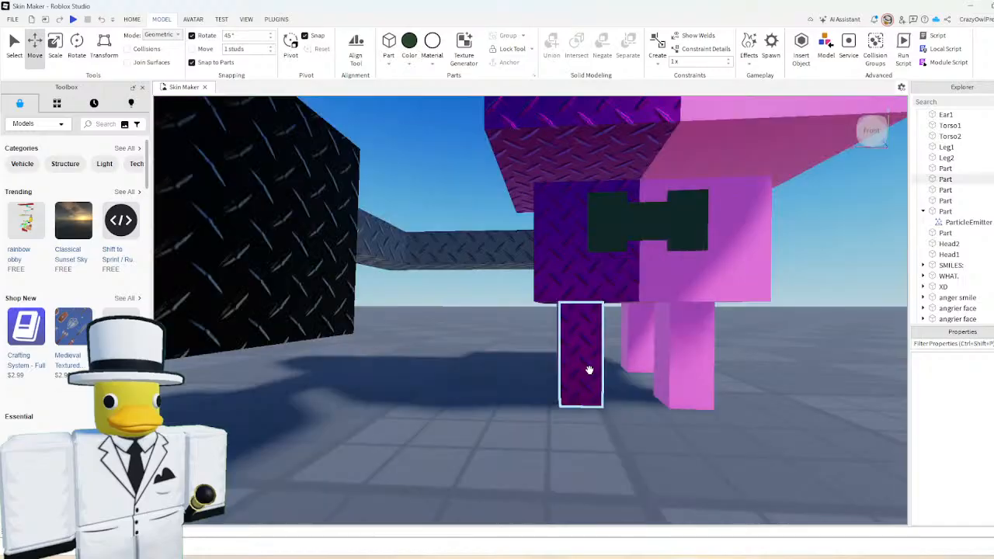
{"action": "right_click", "coordinate": [939, 179]}
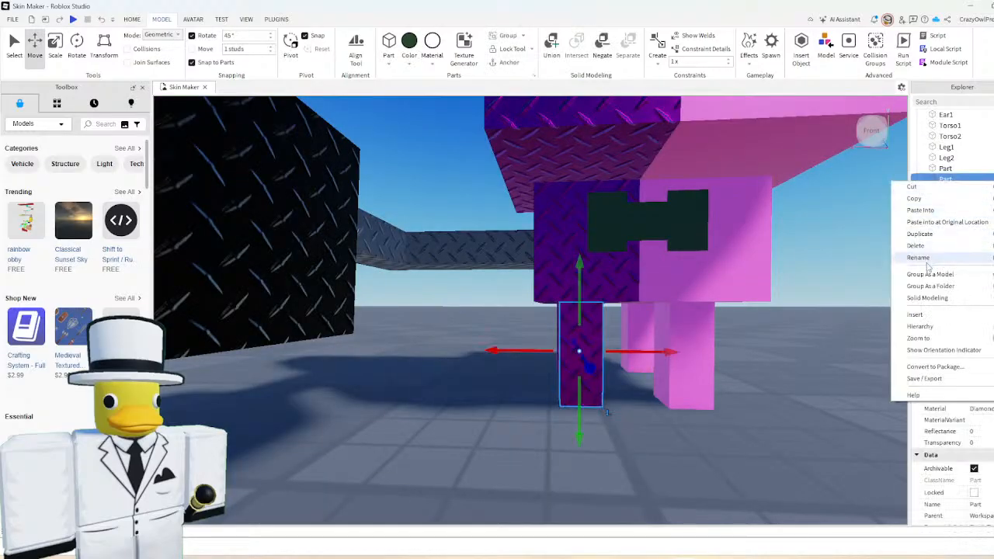
{"action": "left_click", "coordinate": [926, 261]}
{"action": "type", "text": "Leg"}
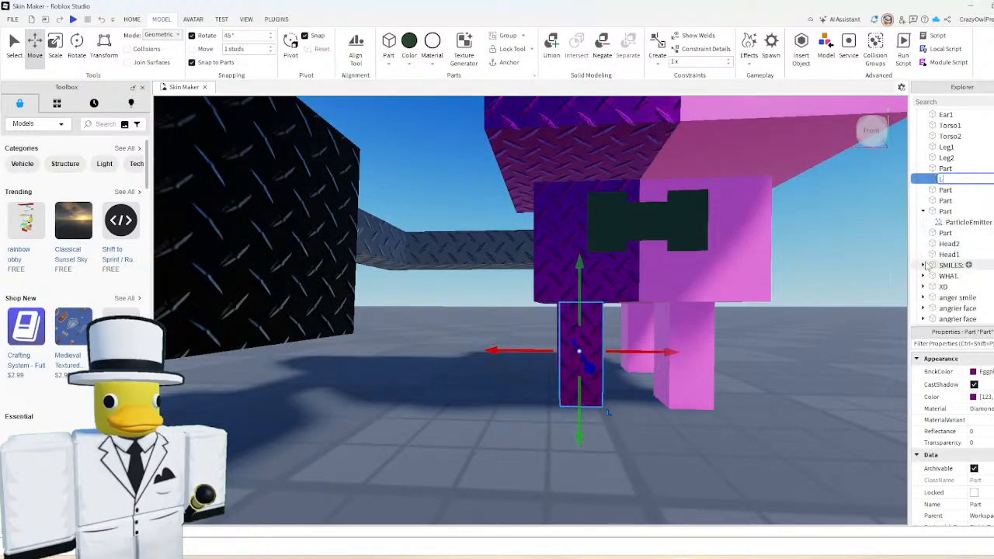
{"action": "type", "text": "3"}
{"action": "key", "text": "Return"}
{"action": "left_click", "coordinate": [475, 423]}
- Rename the purple rear leg behind Leg3 as Leg4
{"action": "key", "text": "w"}
{"action": "key", "text": "a"}
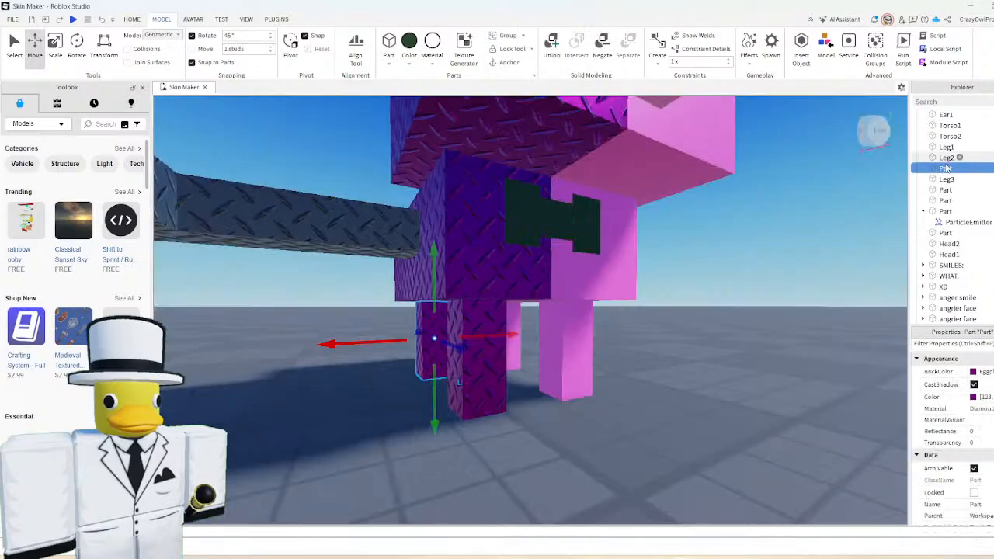
{"action": "right_click", "coordinate": [941, 168]}
{"action": "left_click", "coordinate": [921, 246]}
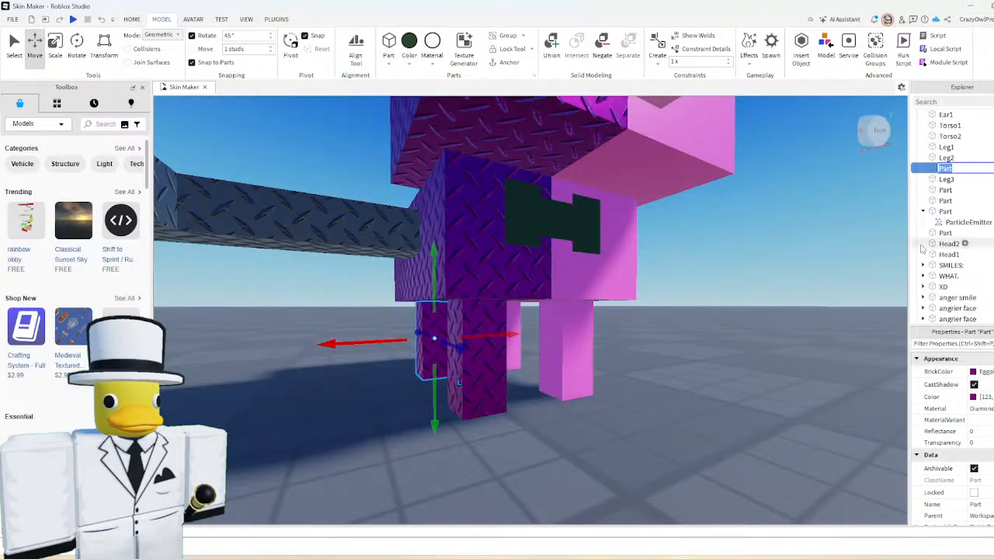
{"action": "type", "text": "Leg4"}
{"action": "key", "text": "Return"}
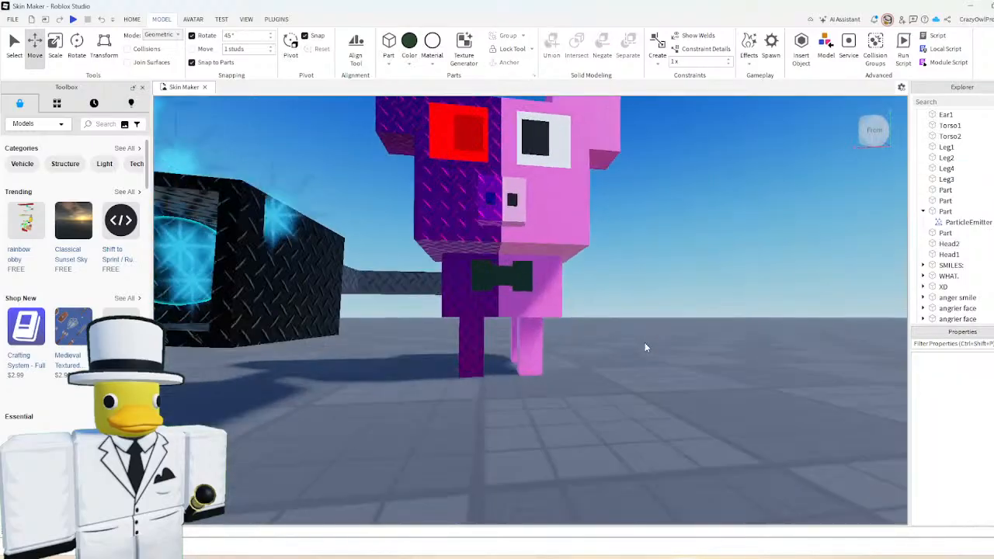
- Rename the dark green union on the front of the torso as Bowtie and deselect it
{"action": "scroll", "coordinate": [540, 301], "scroll_direction": "up", "scroll_amount": 4}
{"action": "left_click", "coordinate": [548, 268]}
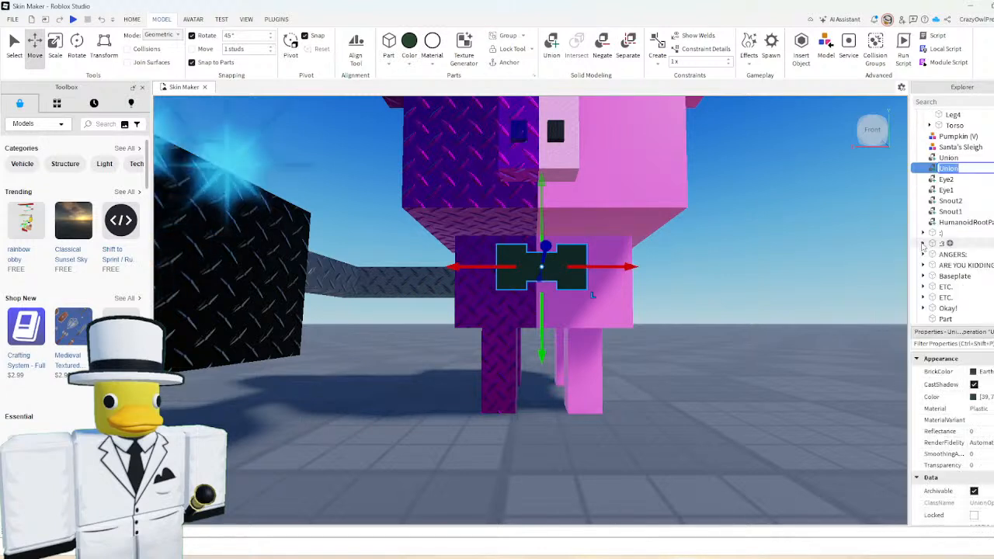
{"action": "key", "text": "F2"}
{"action": "type", "text": "Bowtie"}
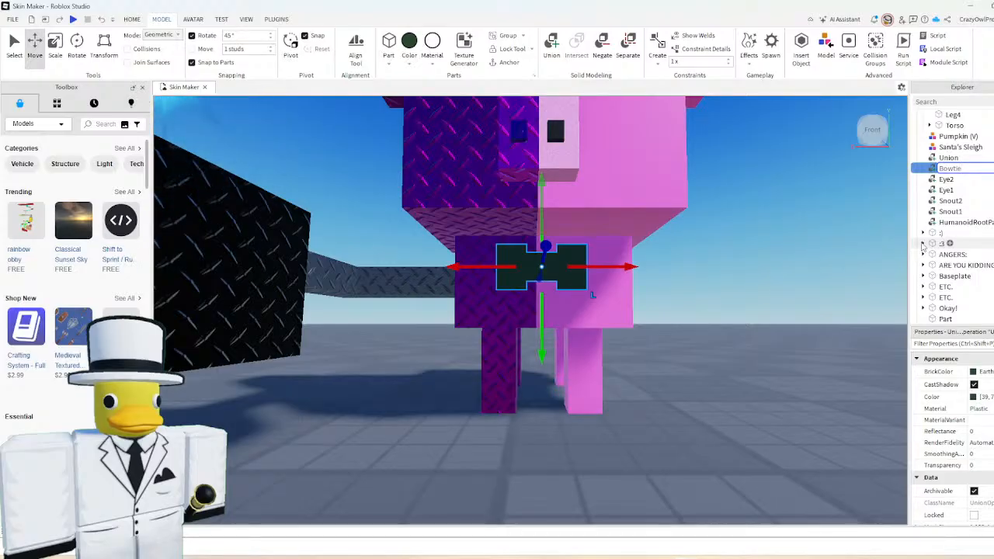
{"action": "key", "text": "Return"}
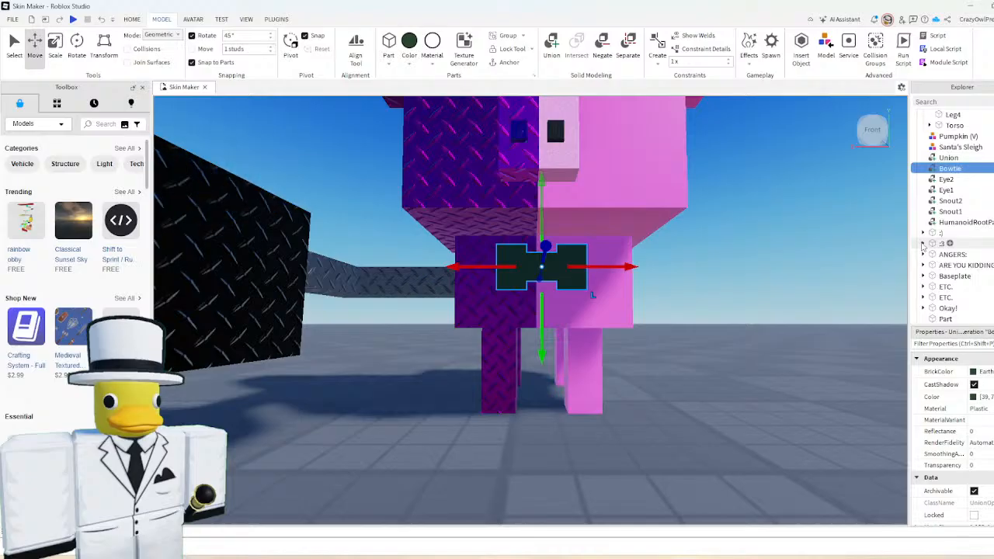
{"action": "left_click", "coordinate": [694, 376]}
- Rename the black diamond-plate barrel union at the end of the arm as Timmy
{"action": "scroll", "coordinate": [694, 377], "scroll_direction": "down", "scroll_amount": 3}
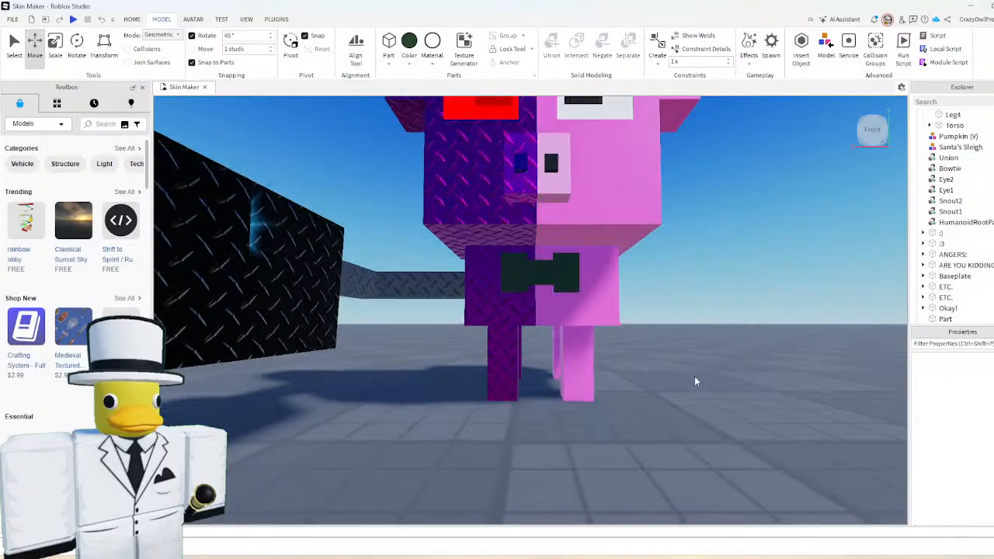
{"action": "left_click", "coordinate": [948, 158]}
{"action": "key", "text": "f"}
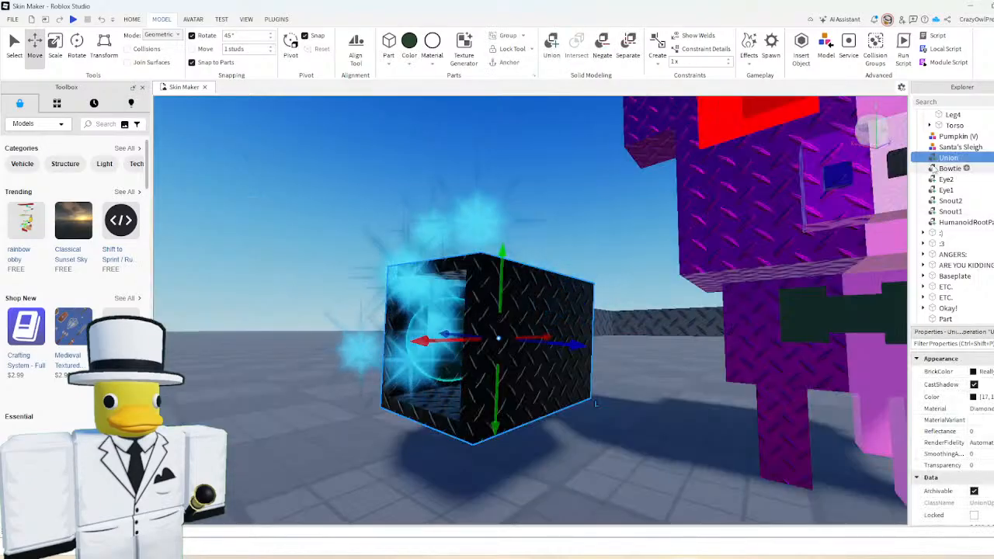
{"action": "right_click", "coordinate": [944, 158]}
{"action": "left_click", "coordinate": [929, 234]}
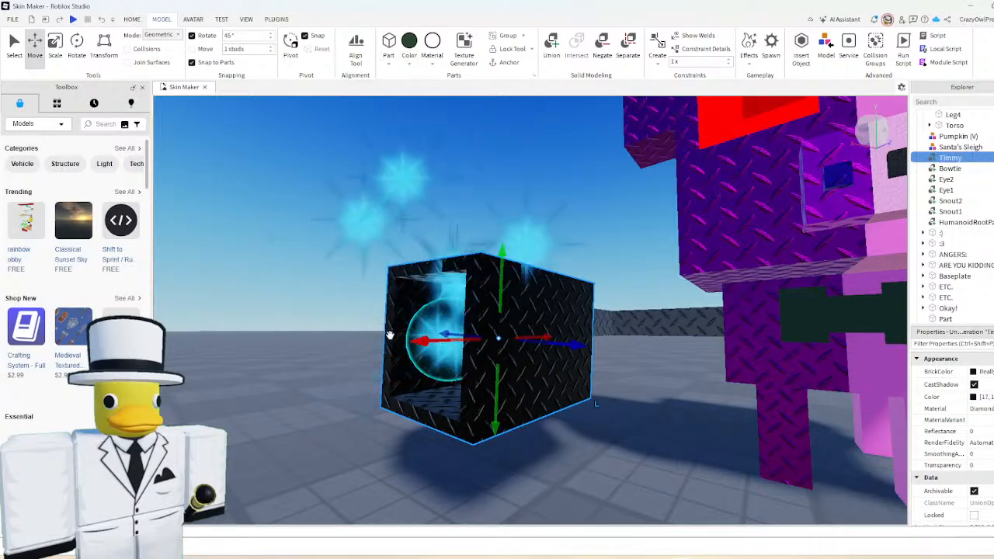
- Rename the cyan ForceField part inside the barrel, which holds the particle emitter, as PP
{"action": "left_click", "coordinate": [431, 333]}
{"action": "right_click", "coordinate": [942, 169]}
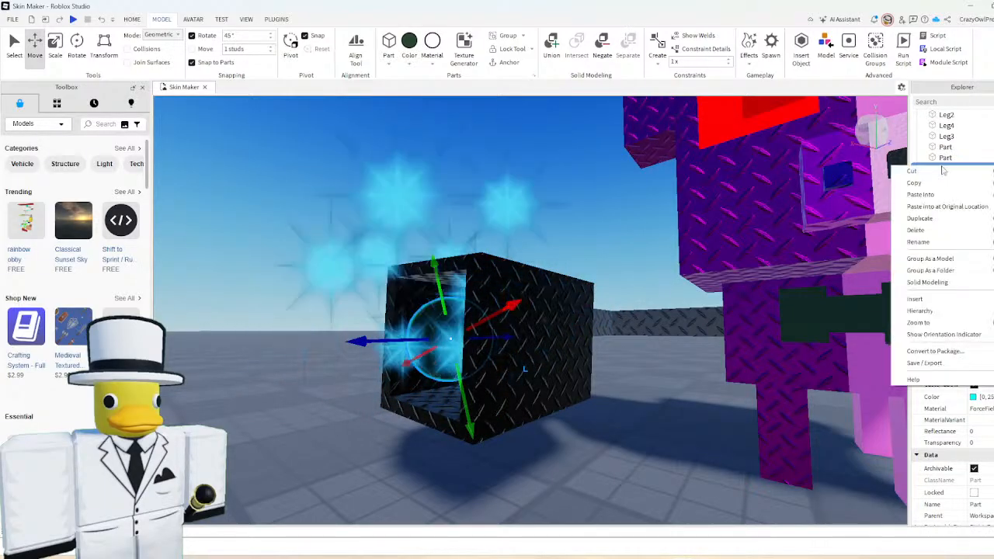
{"action": "left_click", "coordinate": [952, 243]}
{"action": "type", "text": "PP"}
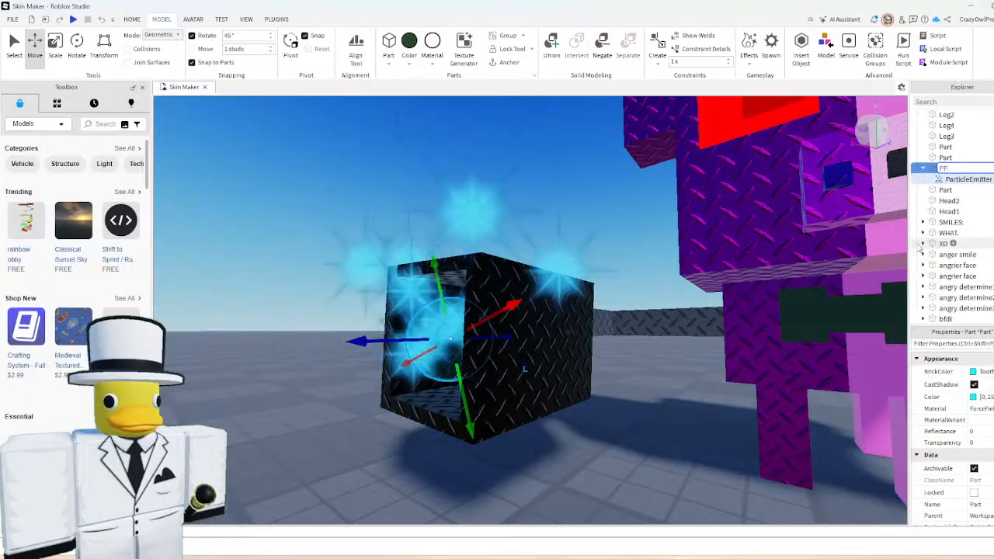
{"action": "key", "text": "Return"}
{"action": "left_click", "coordinate": [399, 144]}
{"action": "scroll", "coordinate": [610, 273], "scroll_direction": "down", "scroll_amount": 5}
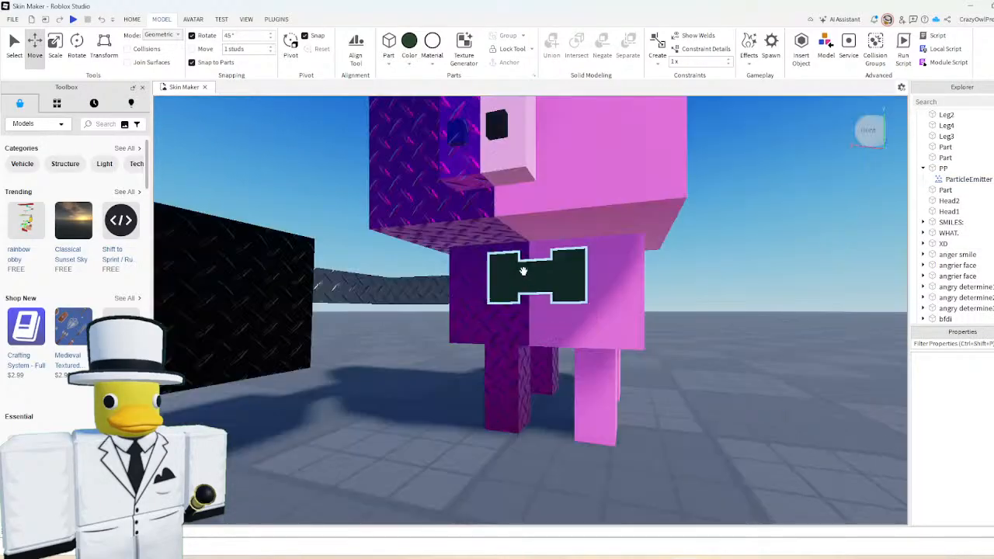
- Rename the grey diamond-plate arm segment attached to the purple torso half as Arm1
{"action": "left_click", "coordinate": [524, 271]}
{"action": "left_click", "coordinate": [747, 280]}
{"action": "left_click", "coordinate": [510, 397]}
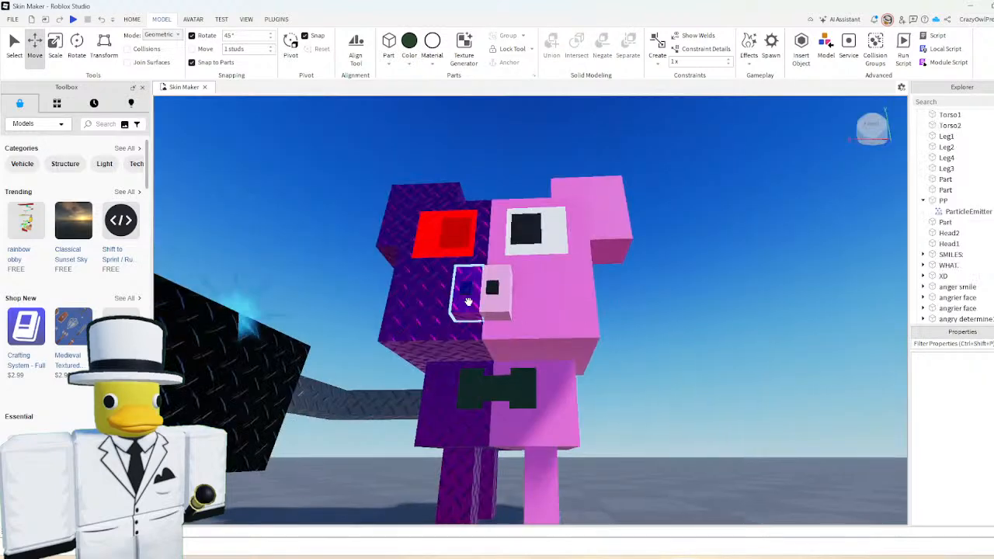
{"action": "left_click", "coordinate": [473, 294]}
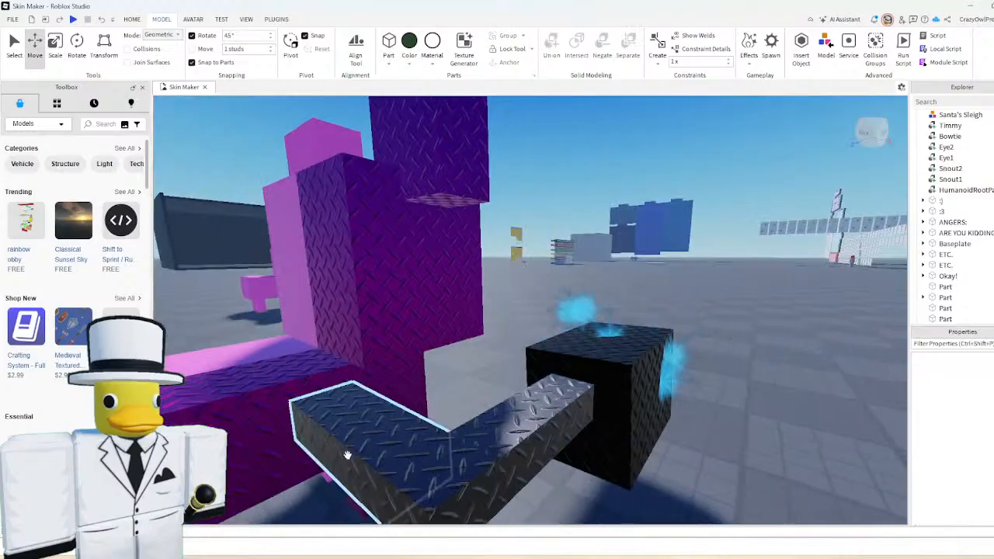
{"action": "left_click", "coordinate": [470, 371]}
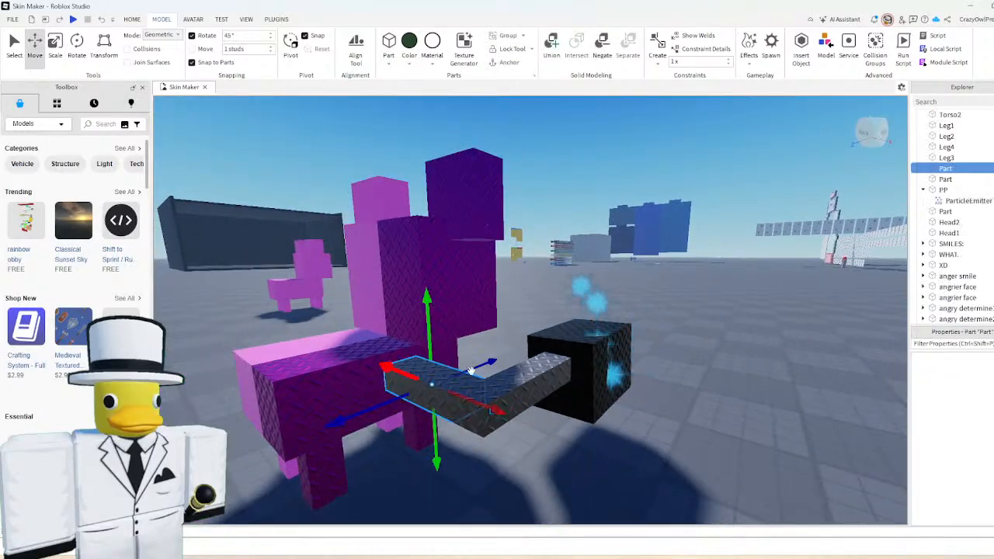
{"action": "double_click", "coordinate": [947, 168]}
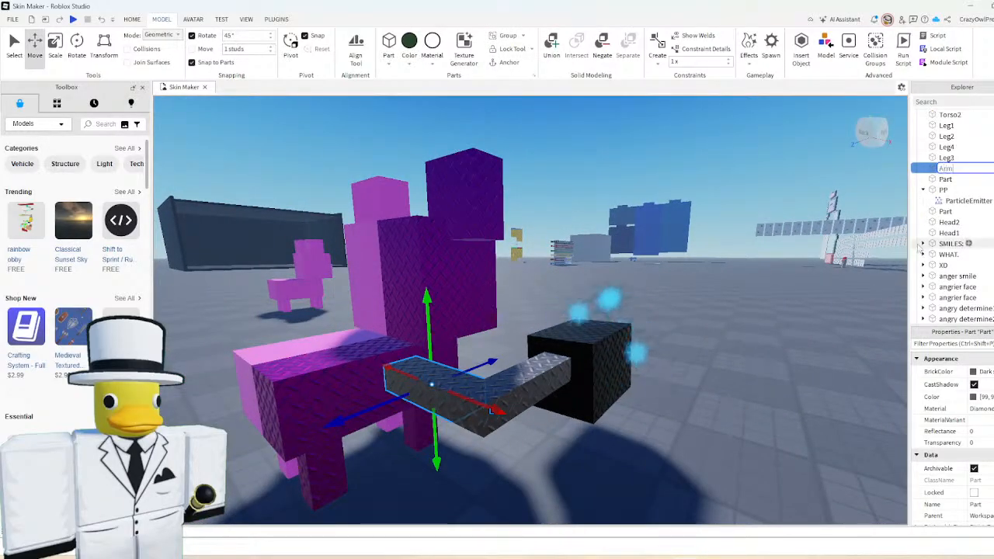
{"action": "type", "text": "Arm1"}
{"action": "key", "text": "Return"}
- Rename the grey diamond-plate arm segment attached to the black barrel as Arm2
{"action": "left_click", "coordinate": [942, 179]}
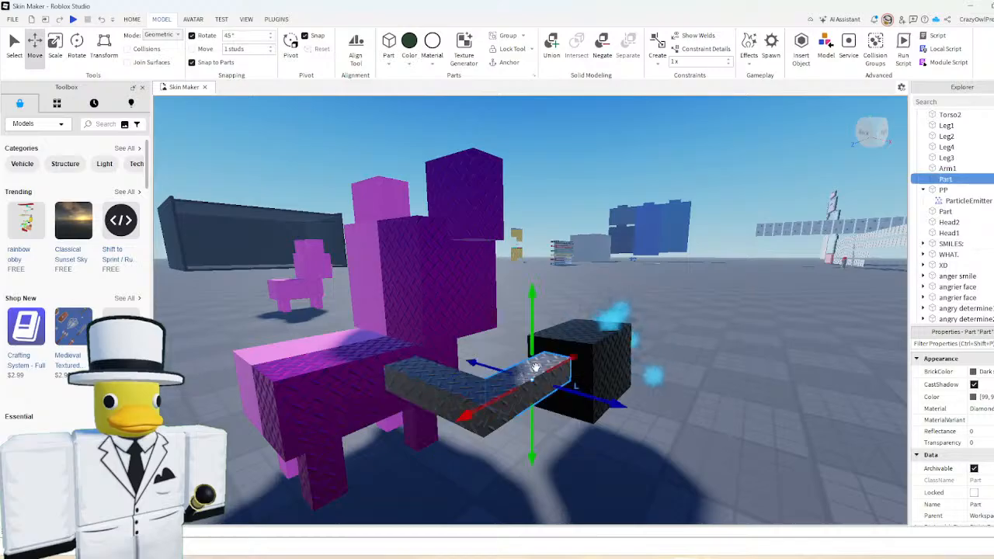
{"action": "double_click", "coordinate": [944, 179]}
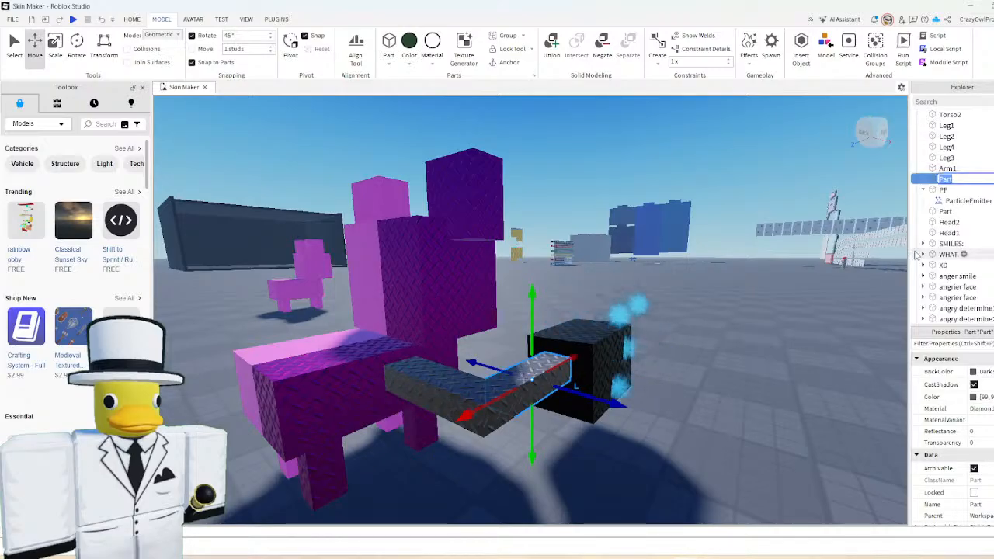
{"action": "type", "text": "Arm2"}
{"action": "key", "text": "Return"}
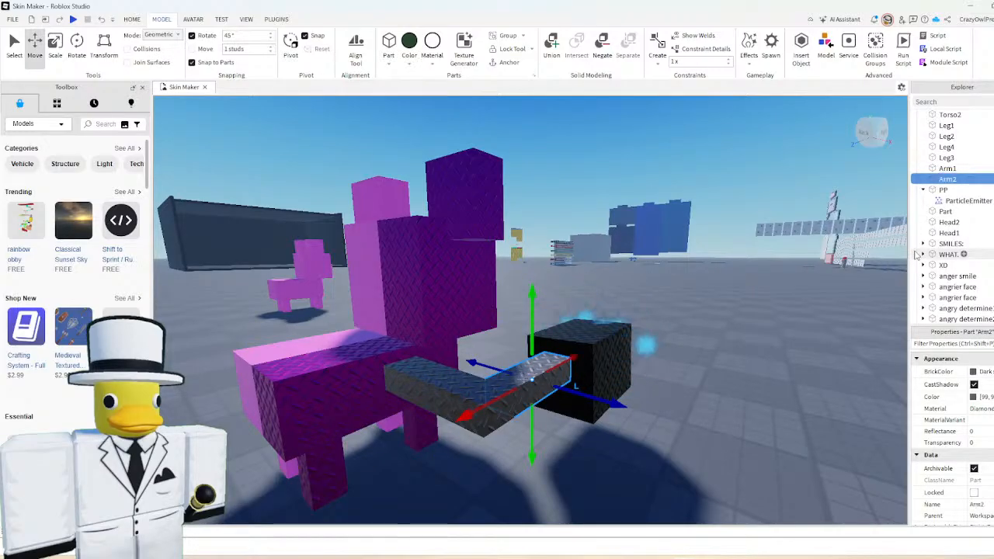
- Rename the grey corner part joining the two arm segments as Elbow
{"action": "right_click", "coordinate": [935, 212]}
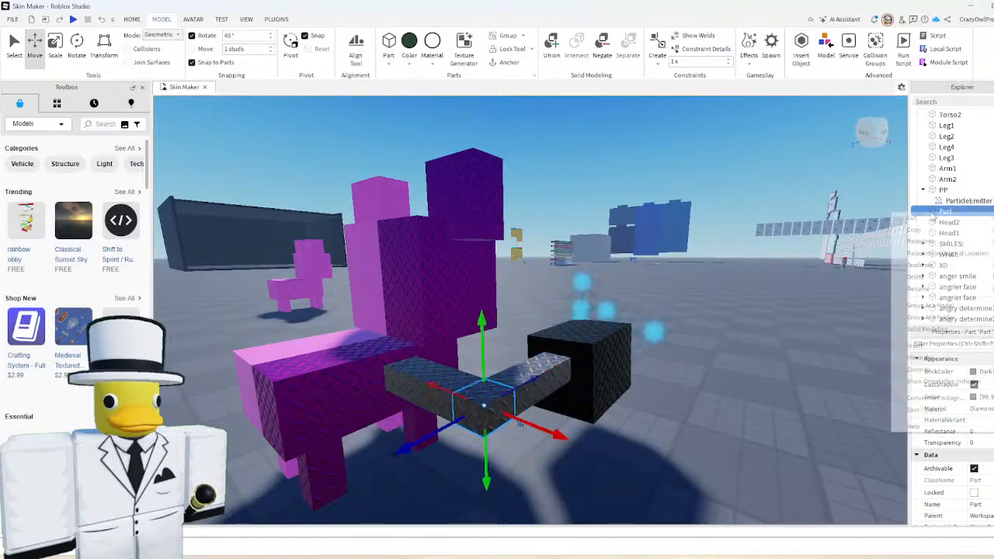
{"action": "left_click", "coordinate": [919, 289]}
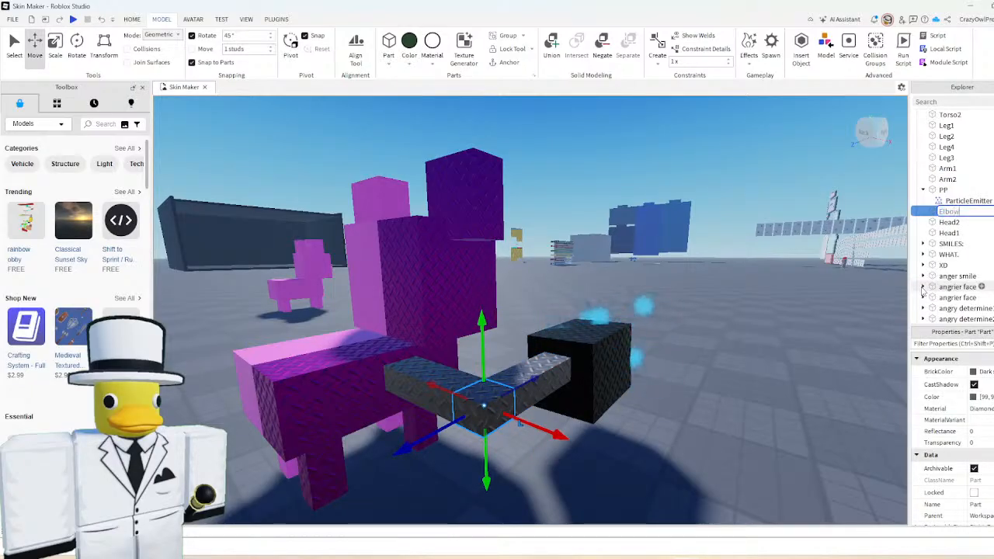
{"action": "type", "text": "Elbow"}
{"action": "key", "text": "Return"}
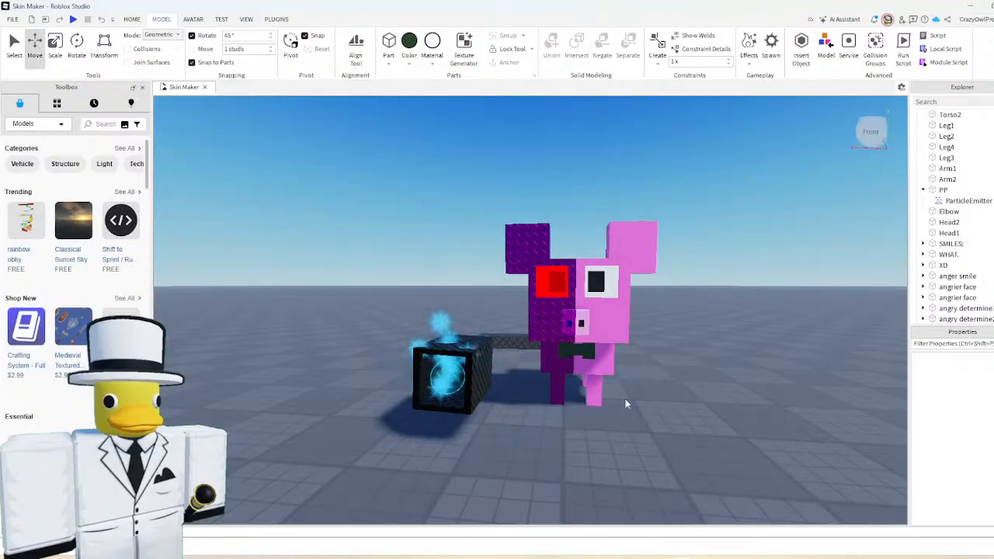
- Rename the dark green bowtie union beneath the pig's head as Pickle Chin and deselect it
{"action": "scroll", "coordinate": [625, 398], "scroll_direction": "up", "scroll_amount": 5}
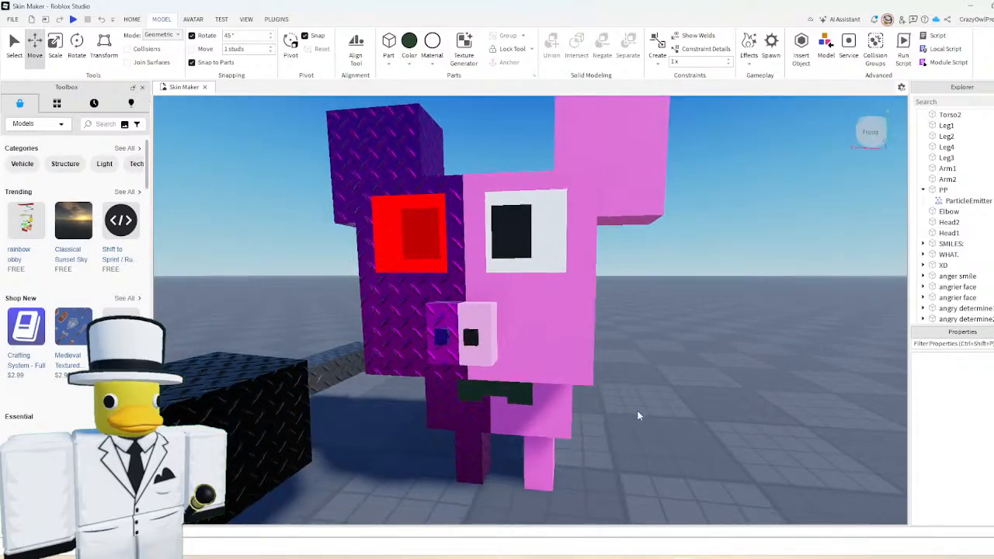
{"action": "right_click_drag", "start_coordinate": [638, 415], "coordinate": [541, 363]}
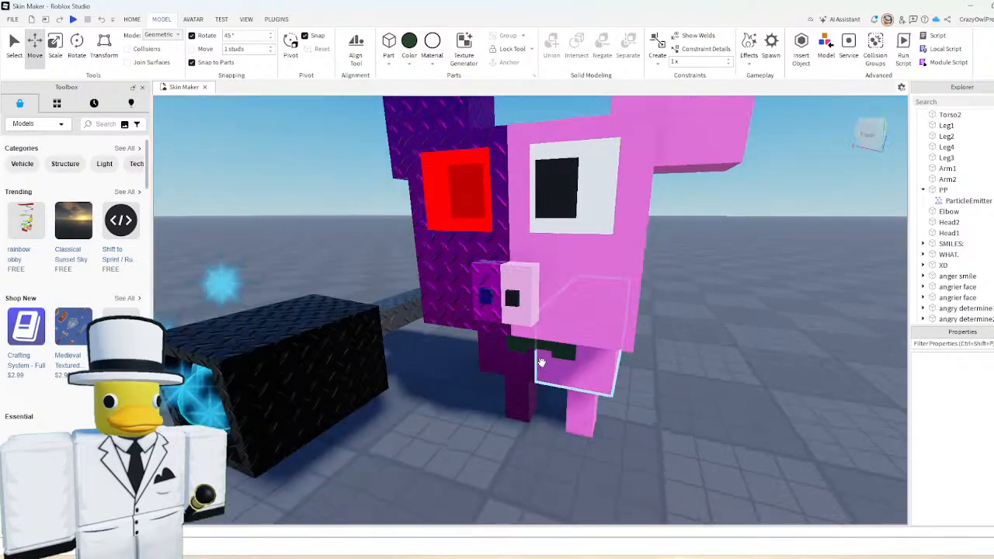
{"action": "left_click", "coordinate": [562, 351]}
{"action": "right_click", "coordinate": [947, 167]}
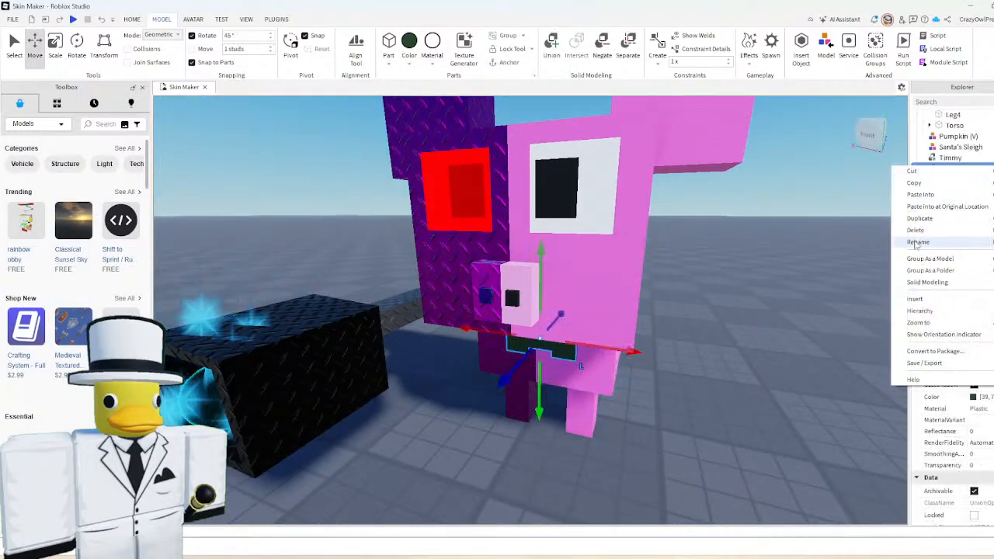
{"action": "left_click", "coordinate": [916, 243]}
{"action": "type", "text": "Pickl"}
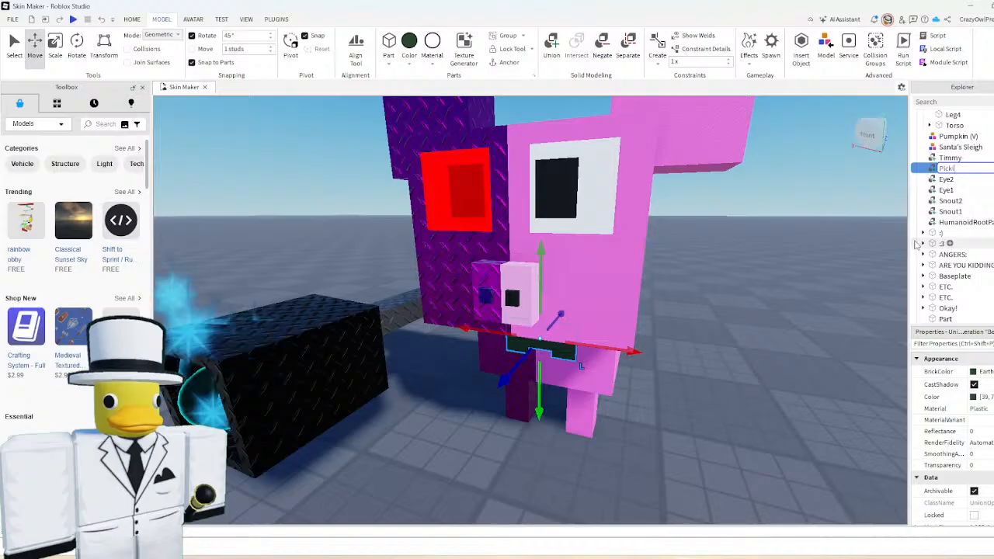
{"action": "type", "text": "e"}
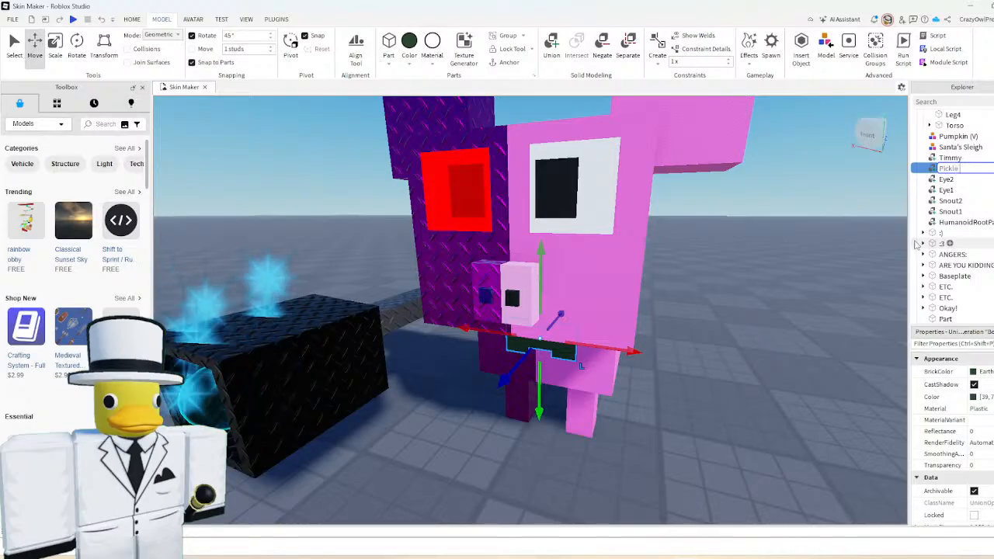
{"action": "type", "text": " Chin"}
{"action": "key", "text": "Return"}
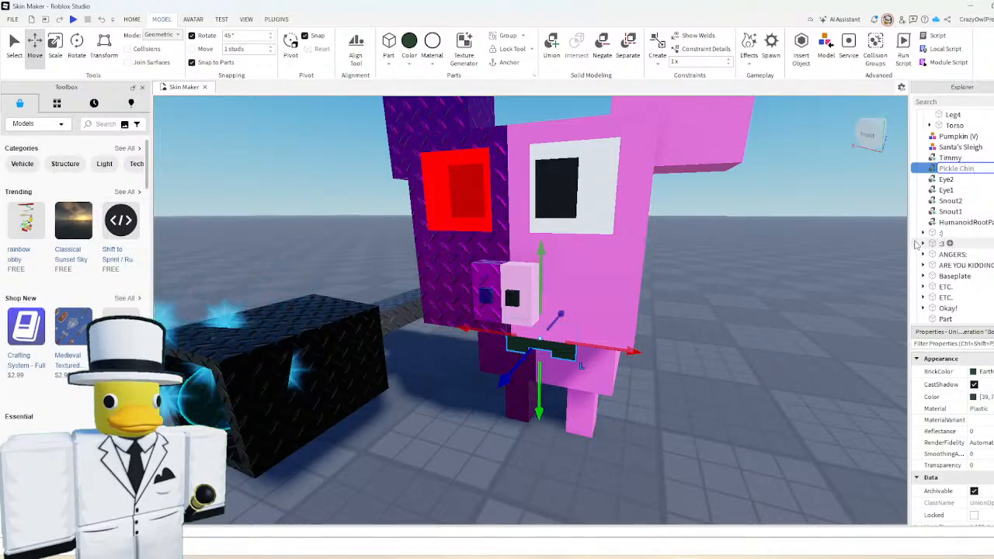
{"action": "left_click", "coordinate": [883, 245]}
- Group all parts of the purple-and-pink pig into one model and shift it slightly across the baseplate
{"action": "scroll", "coordinate": [883, 245], "scroll_direction": "down", "scroll_amount": 8}
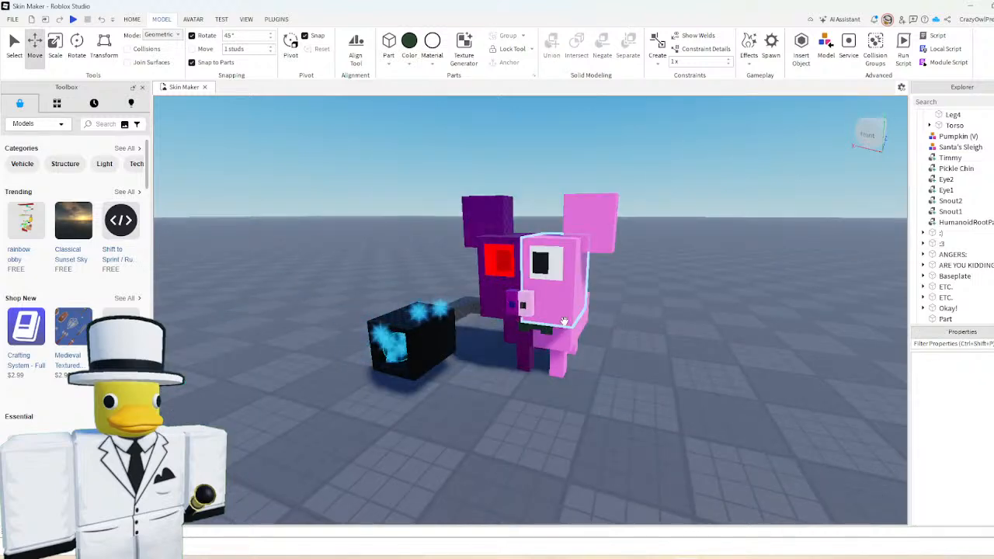
{"action": "scroll", "coordinate": [509, 327], "scroll_direction": "down", "scroll_amount": 3}
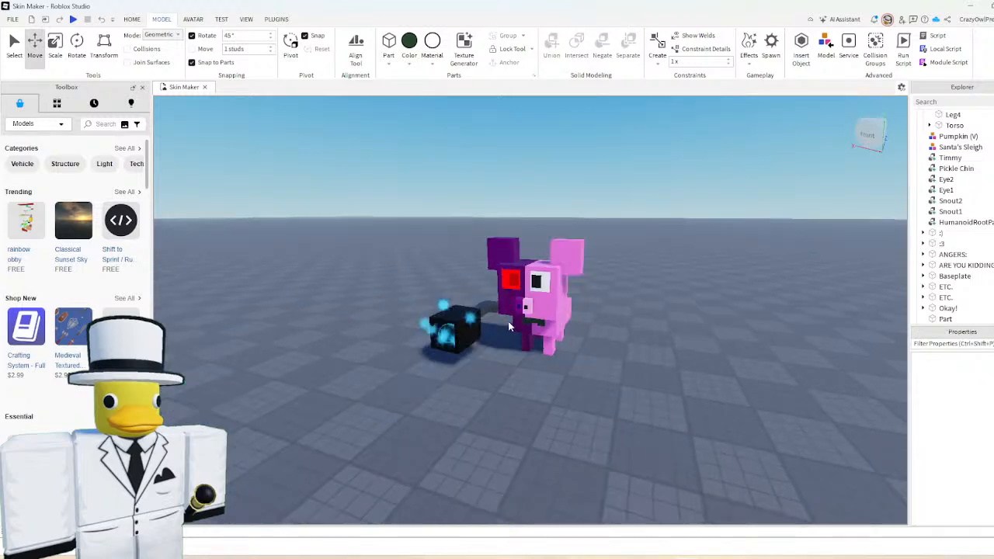
{"action": "left_click", "coordinate": [509, 327]}
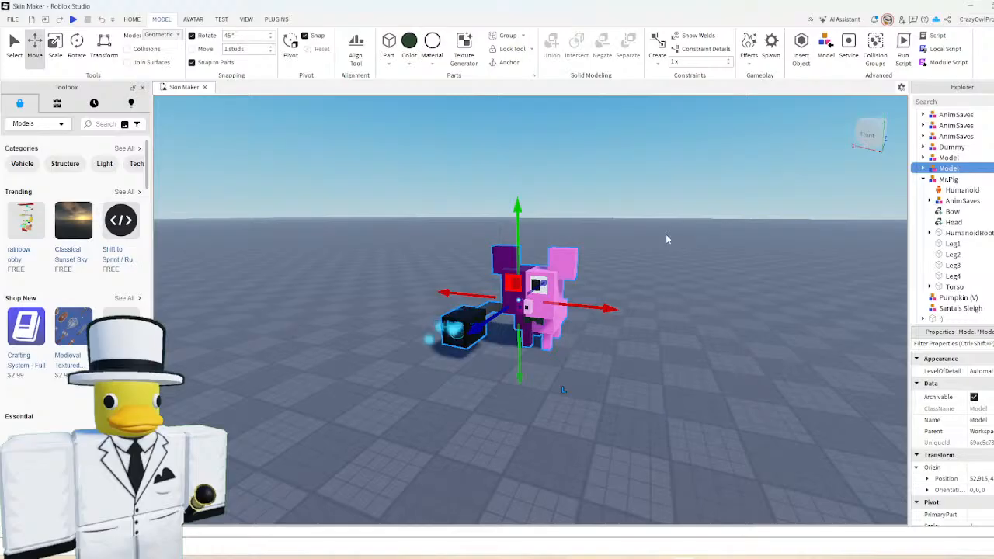
{"action": "left_click_drag", "start_coordinate": [528, 367], "coordinate": [557, 375]}
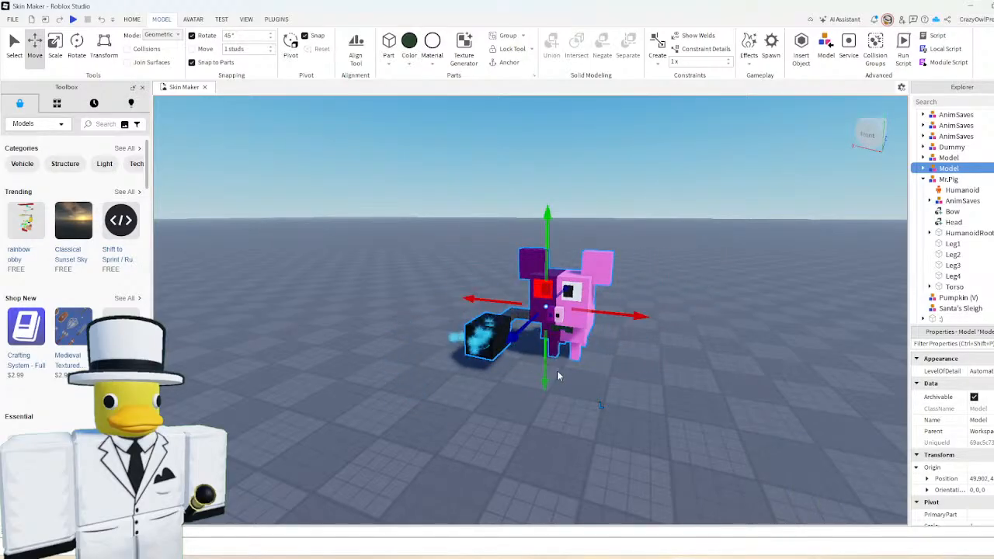
{"action": "right_click", "coordinate": [948, 168]}
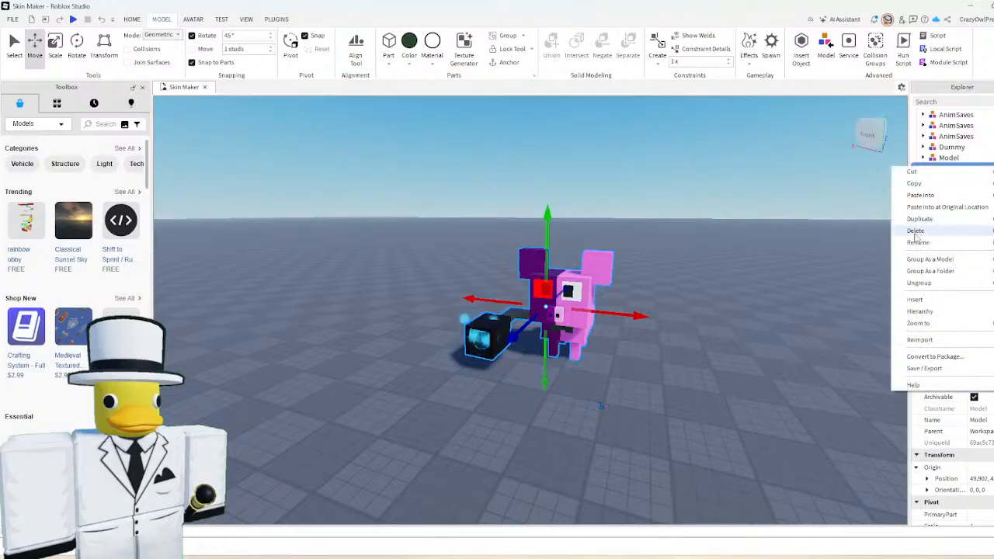
{"action": "left_click", "coordinate": [916, 245]}
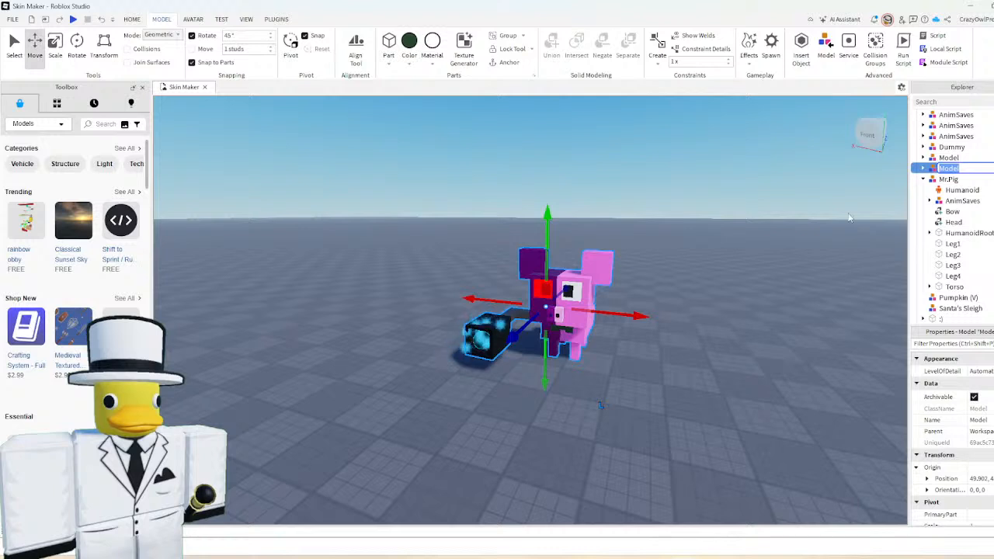
{"action": "key", "text": "Return"}
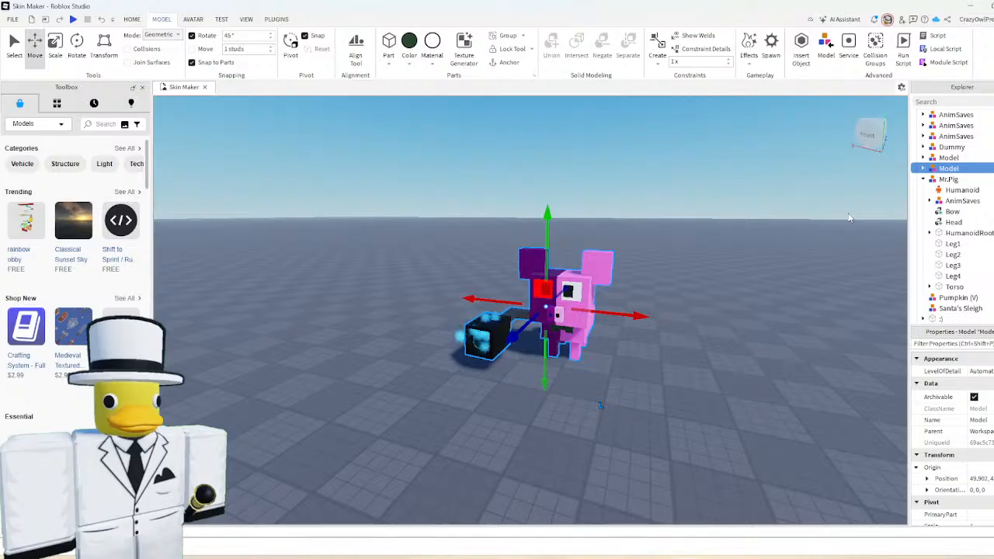
- Rename the grouped purple-and-pink pig model as Cybord Mr.Pig
{"action": "right_click", "coordinate": [947, 169]}
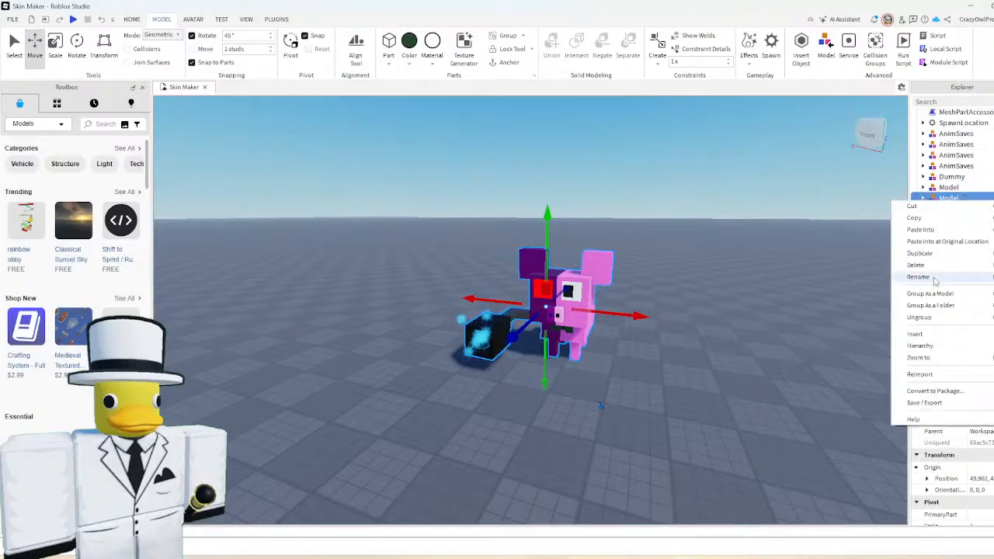
{"action": "left_click", "coordinate": [936, 283]}
{"action": "type", "text": "Cyborg Mr"}
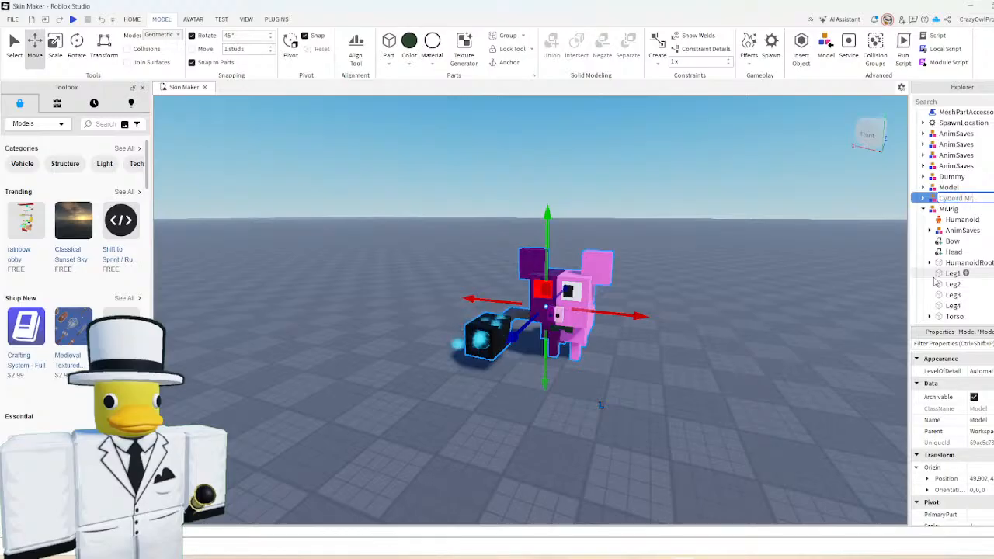
{"action": "type", "text": ".Pig"}
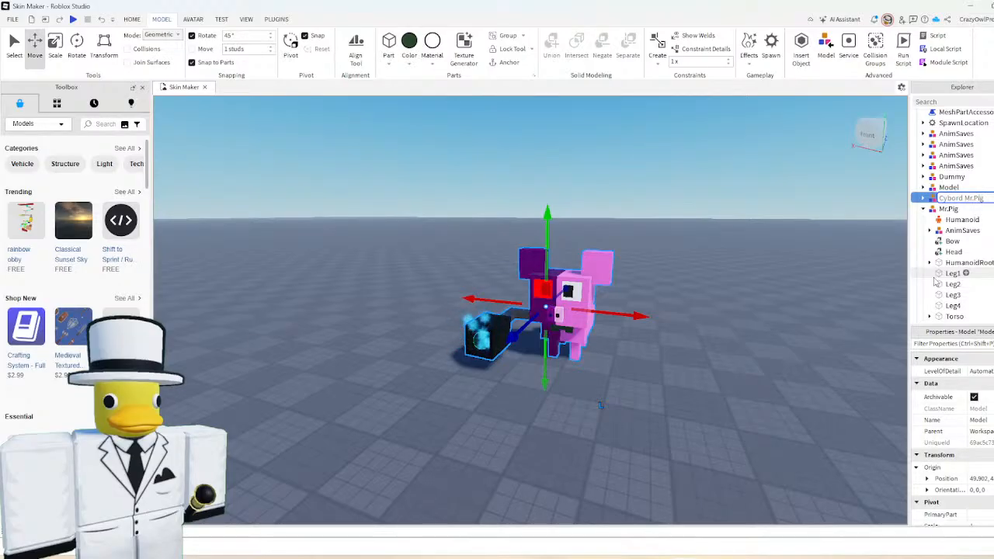
{"action": "key", "text": "Return"}
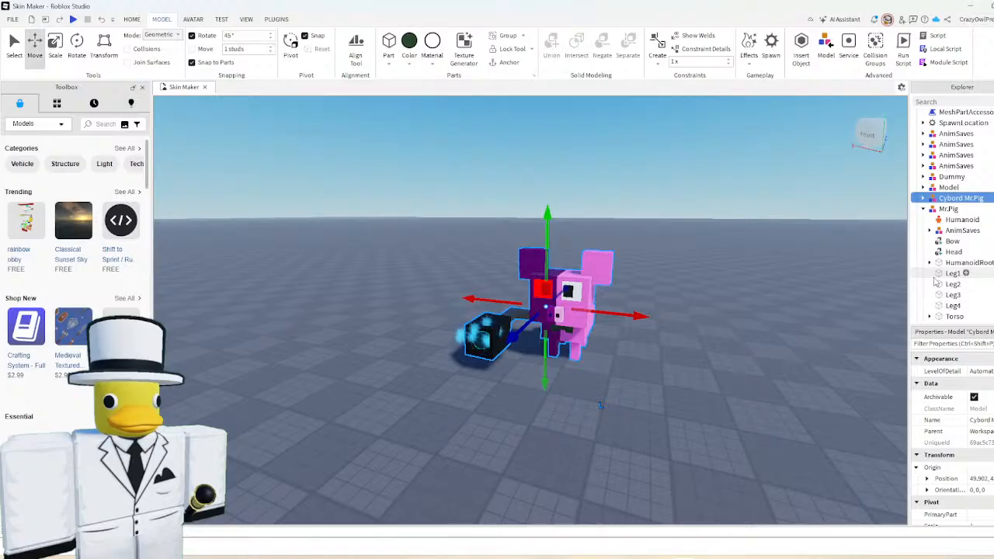
- Move the purple-and-pink pig model a short distance across the baseplate and deselect it
{"action": "left_click_drag", "start_coordinate": [578, 353], "coordinate": [557, 388]}
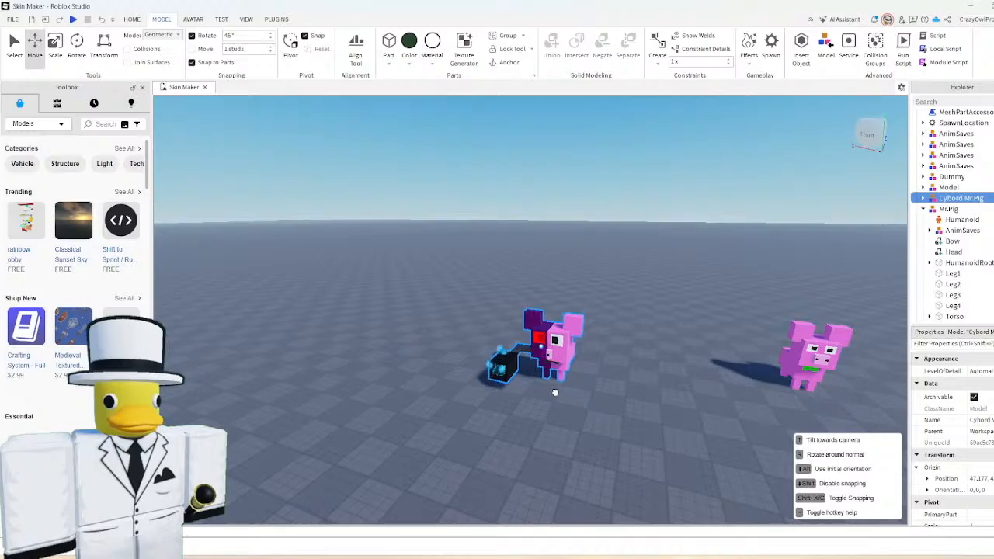
{"action": "left_click_drag", "start_coordinate": [555, 392], "coordinate": [548, 399]}
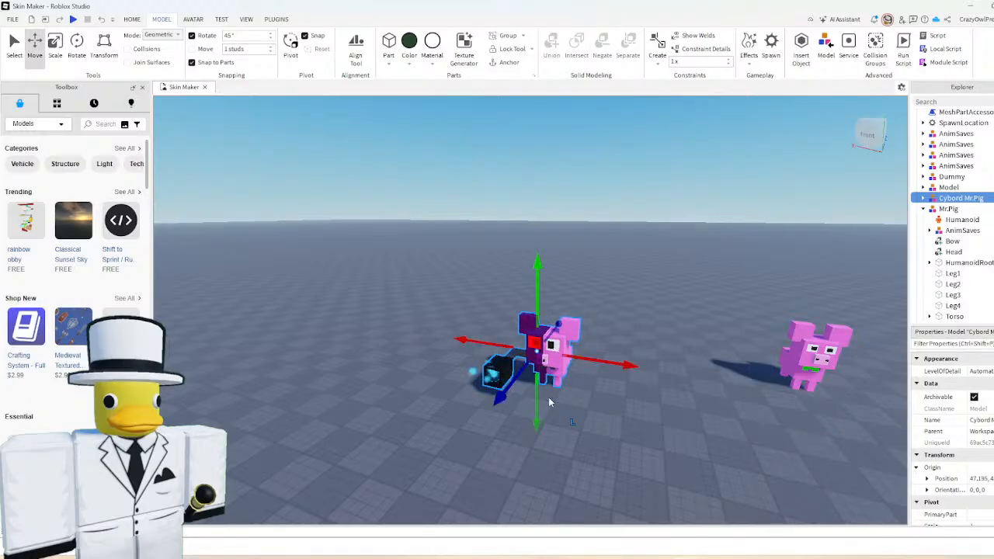
{"action": "left_click", "coordinate": [589, 303]}
- Correct the spelling of the purple-and-pink pig model's name to Cyborg Mr.Pig
{"action": "scroll", "coordinate": [588, 303], "scroll_direction": "up", "scroll_amount": 3}
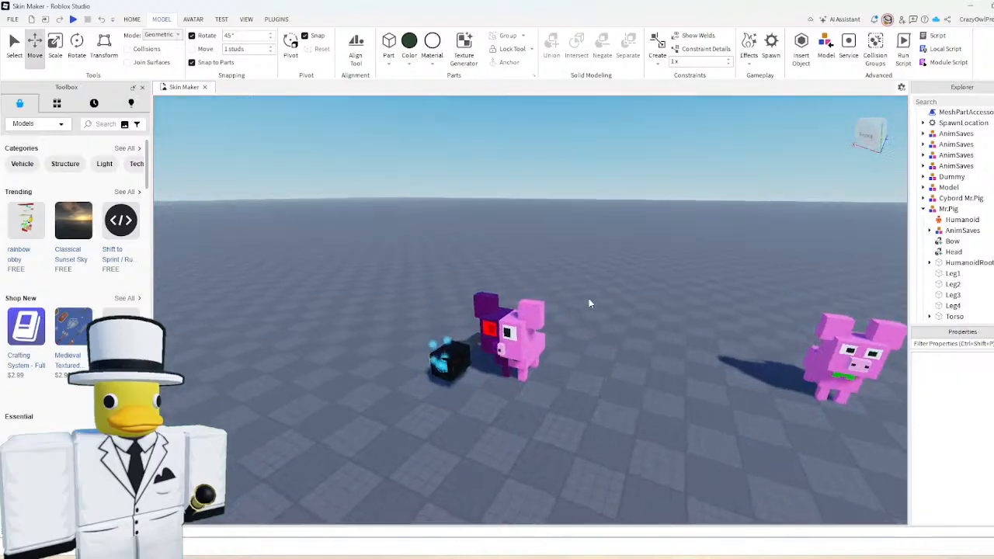
{"action": "left_click", "coordinate": [923, 276]}
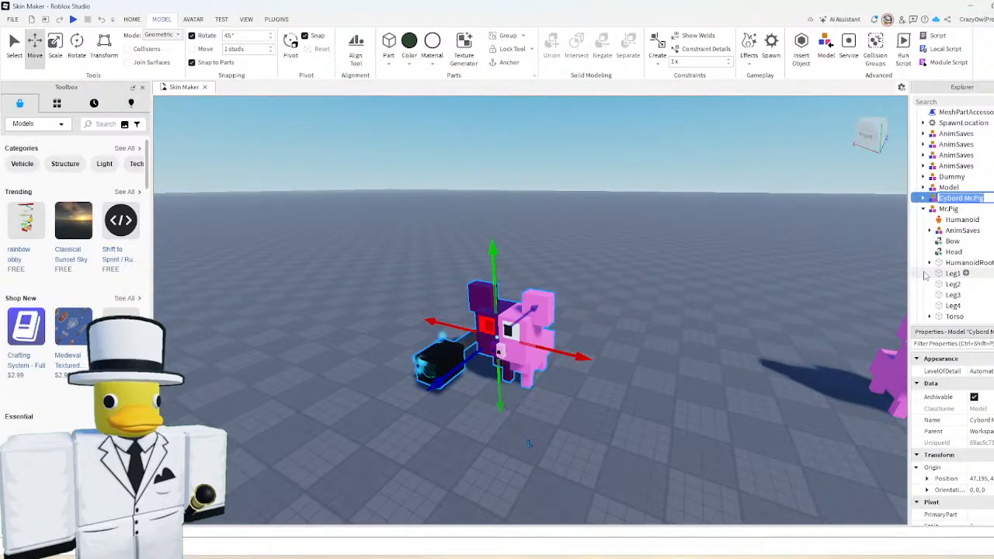
{"action": "key", "text": "BackSpace"}
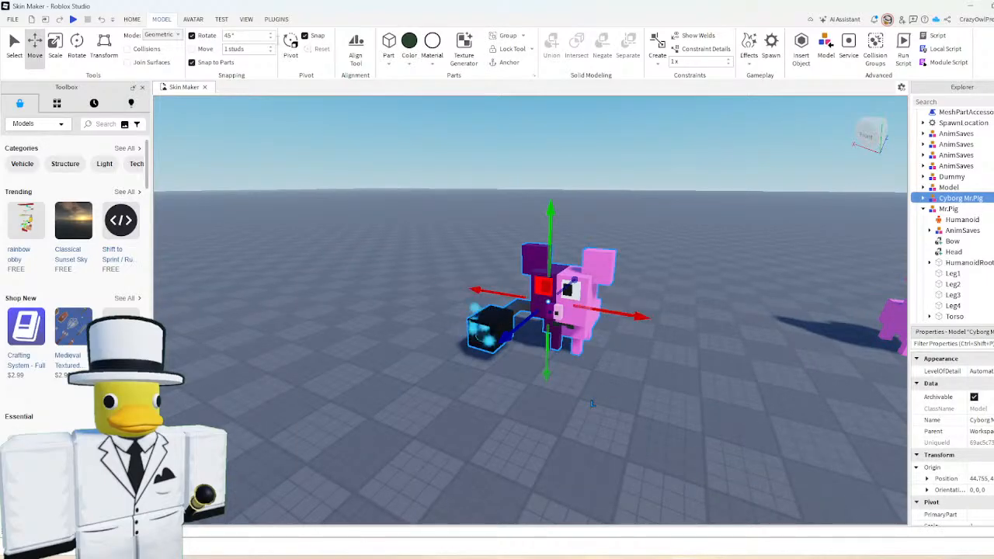
- Start rig editing with the RigEdit plugin for the Cyborg Mr.Pig model
{"action": "left_click", "coordinate": [275, 19]}
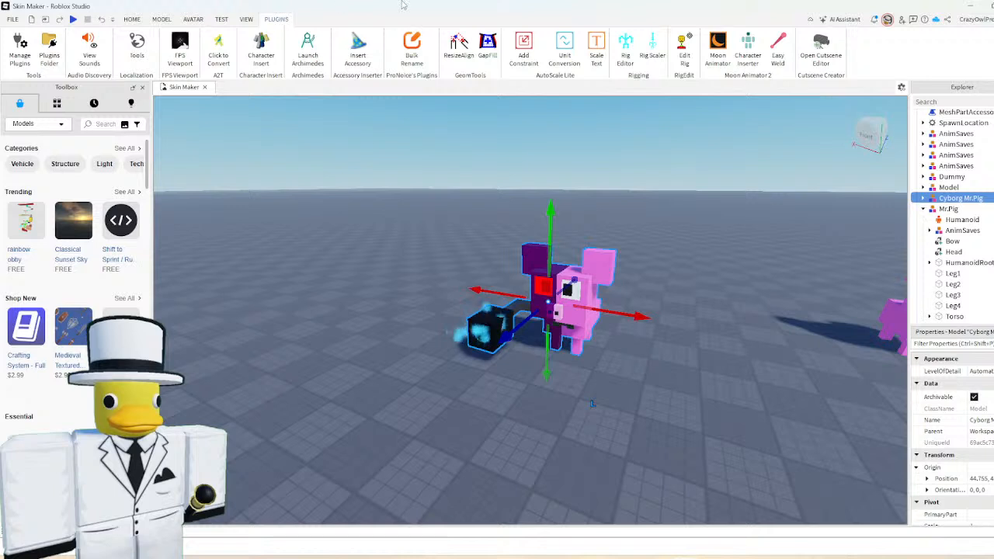
{"action": "left_click", "coordinate": [684, 50]}
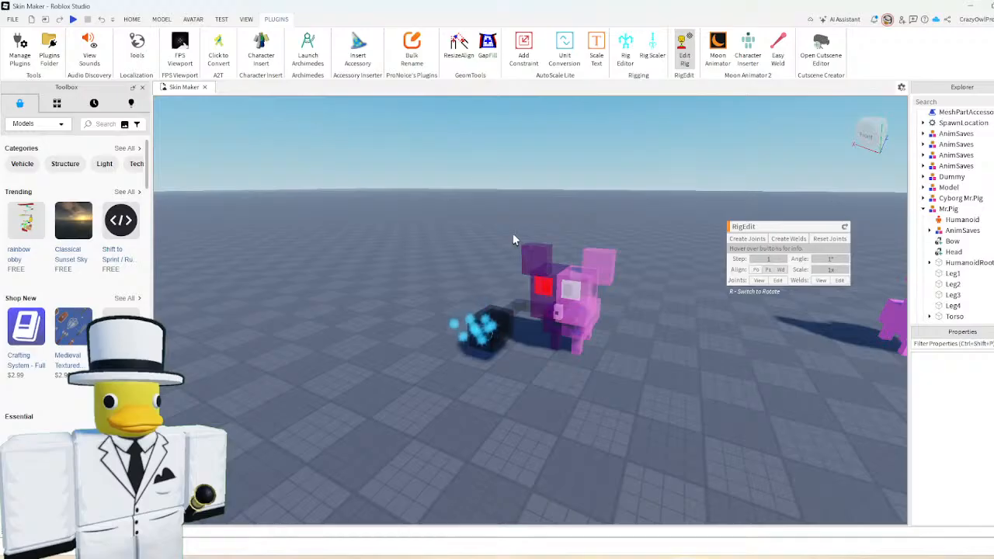
{"action": "scroll", "coordinate": [514, 233], "scroll_direction": "up", "scroll_amount": 1}
{"action": "scroll", "coordinate": [584, 326], "scroll_direction": "up", "scroll_amount": 3}
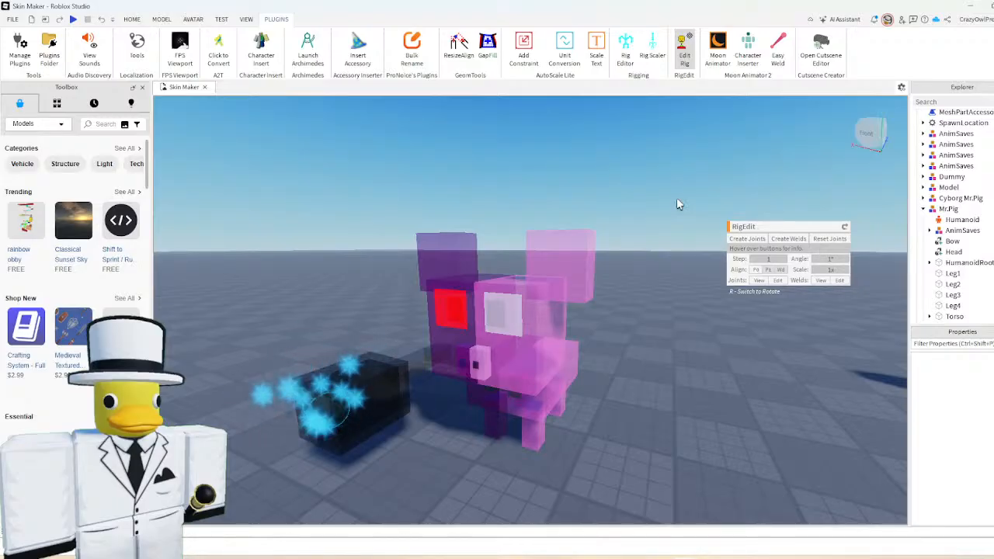
- Create joints from the Cyborg Mr.Pig HumanoidRootPart to Torso1 and Torso2
{"action": "key", "text": "e"}
{"action": "right_click_drag", "start_coordinate": [665, 281], "coordinate": [597, 287]}
{"action": "key", "text": "e"}
{"action": "key", "text": "w"}
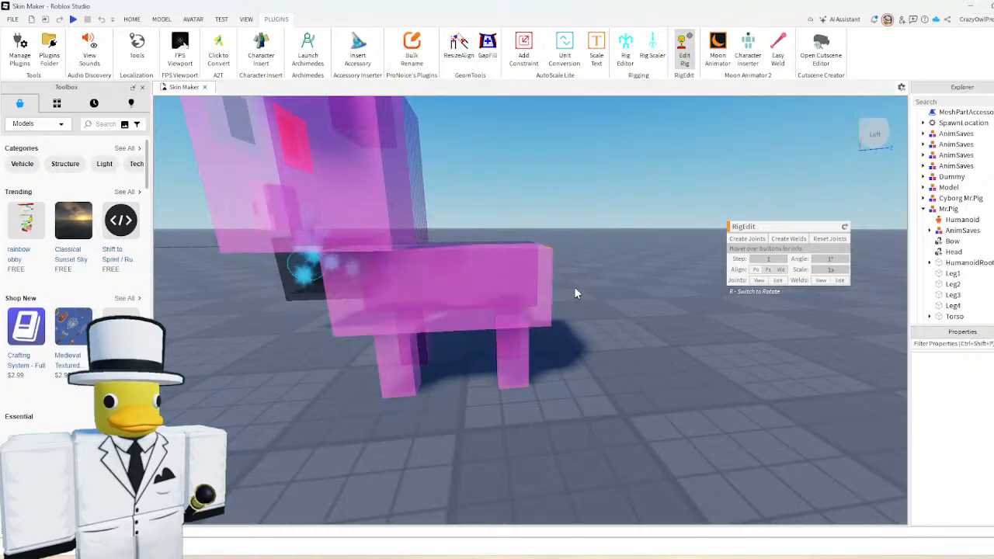
{"action": "left_click", "coordinate": [537, 278]}
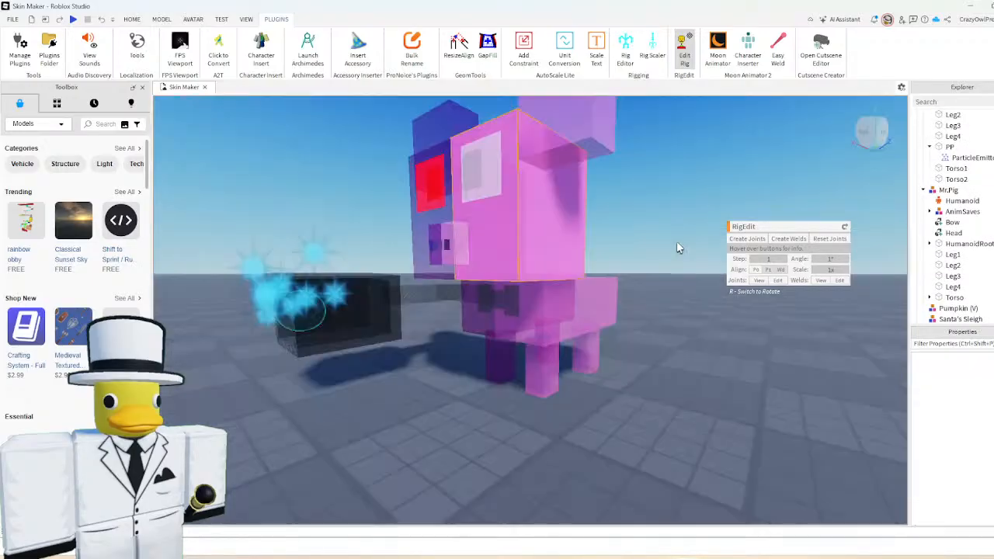
{"action": "scroll", "coordinate": [943, 222], "scroll_direction": "down", "scroll_amount": 2}
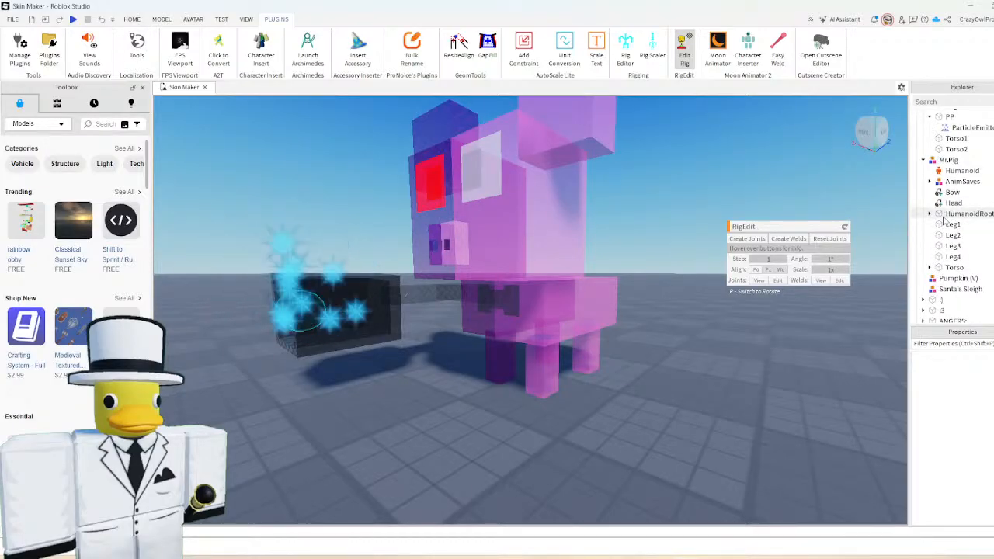
{"action": "scroll", "coordinate": [946, 233], "scroll_direction": "up", "scroll_amount": 5}
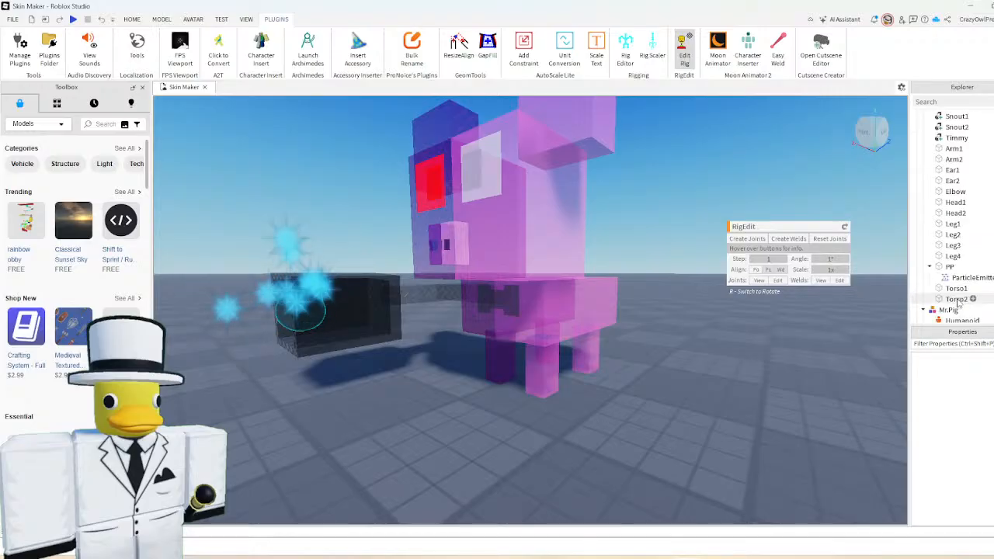
{"action": "scroll", "coordinate": [957, 299], "scroll_direction": "up", "scroll_amount": 1}
{"action": "left_click", "coordinate": [960, 125]}
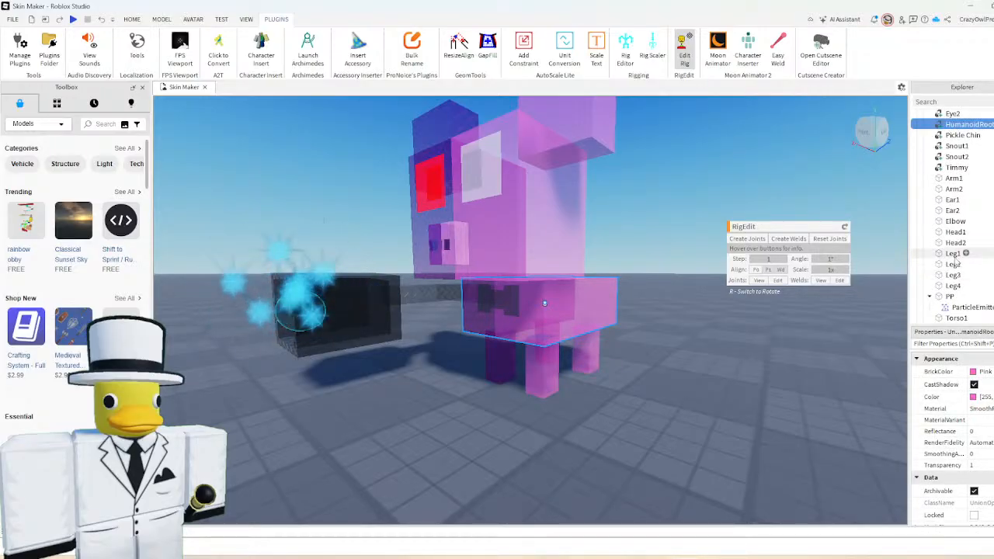
{"action": "left_click", "coordinate": [956, 316], "text": "shift"}
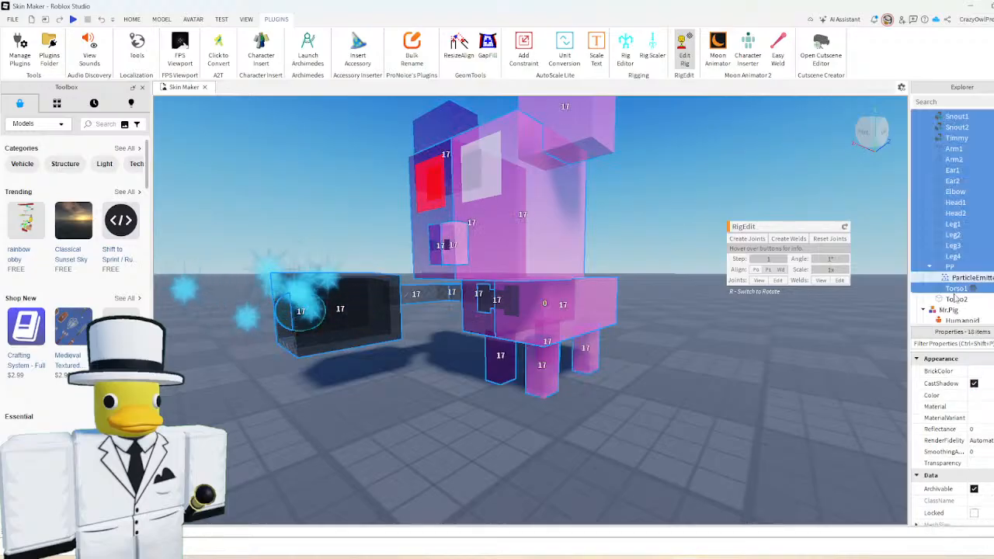
{"action": "left_click", "coordinate": [956, 299]}
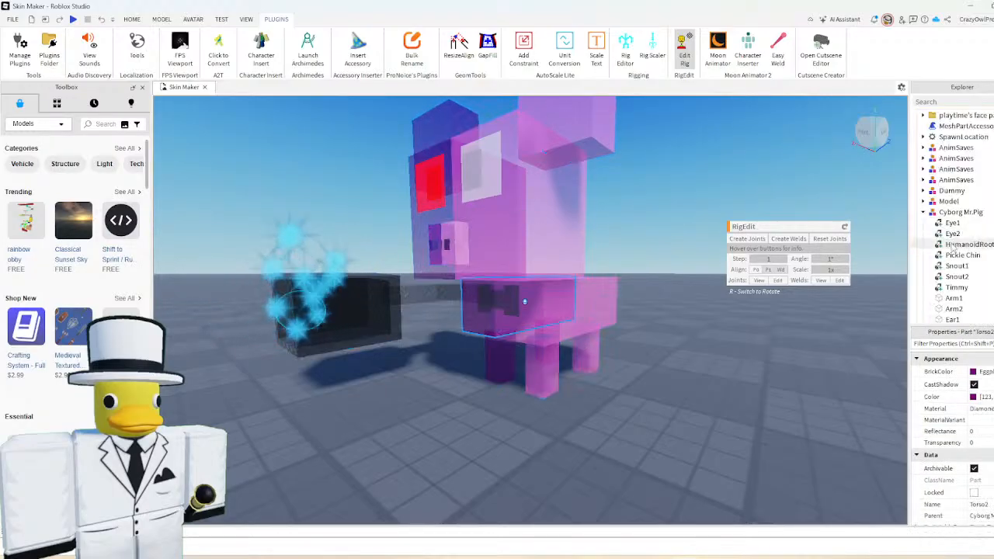
{"action": "scroll", "coordinate": [952, 256], "scroll_direction": "down", "scroll_amount": 5}
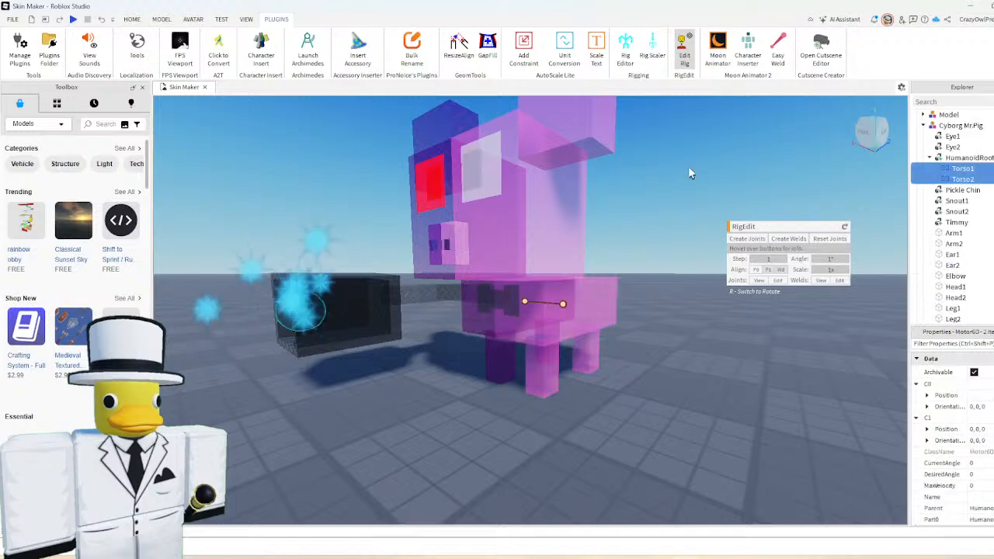
{"action": "left_click", "coordinate": [683, 188]}
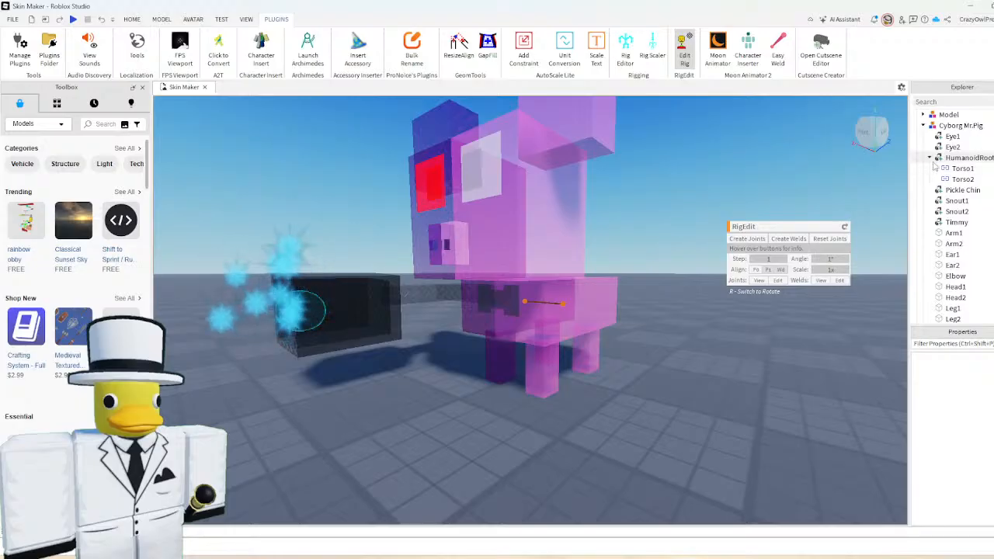
{"action": "scroll", "coordinate": [940, 186], "scroll_direction": "down", "scroll_amount": 2}
{"action": "scroll", "coordinate": [940, 187], "scroll_direction": "down", "scroll_amount": 1}
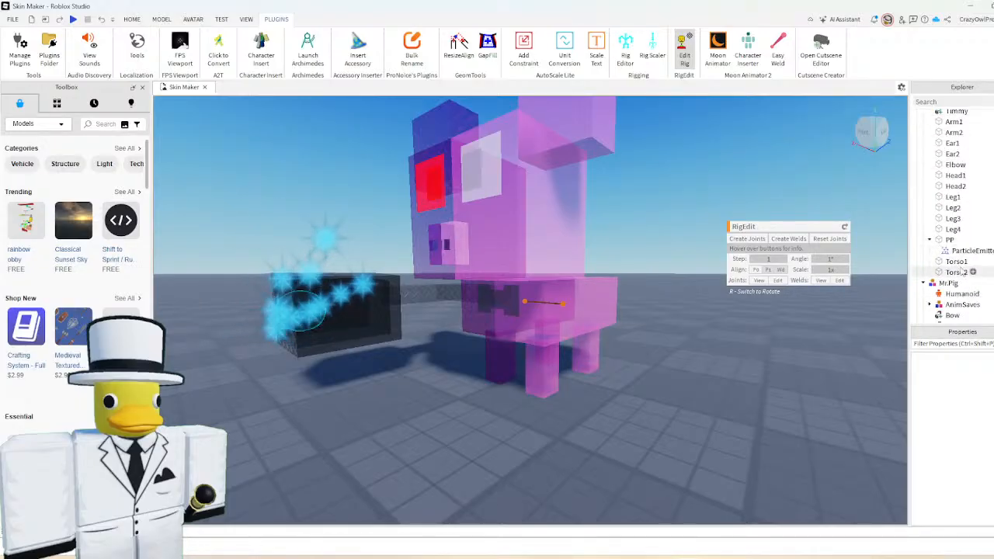
{"action": "left_click", "coordinate": [956, 272]}
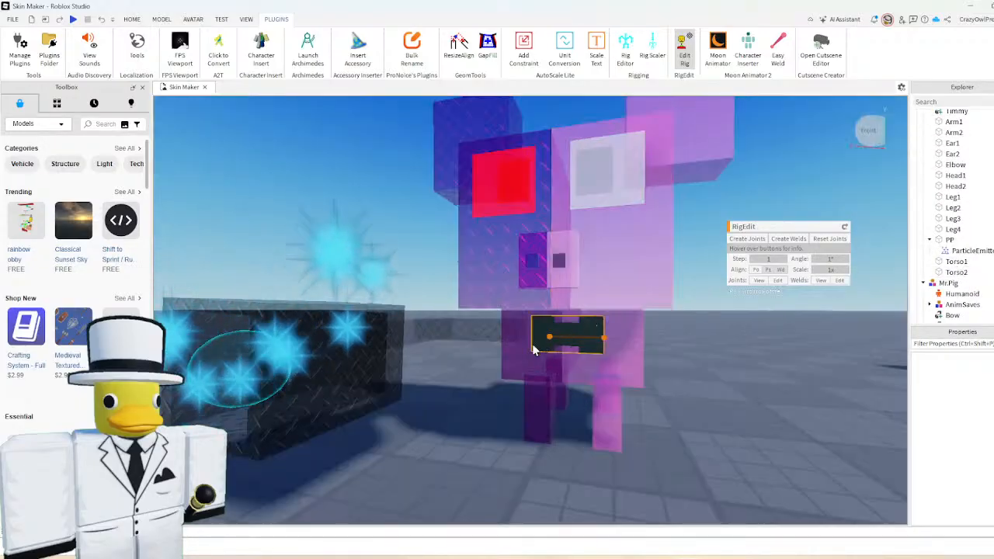
{"action": "scroll", "coordinate": [519, 353], "scroll_direction": "up", "scroll_amount": 5}
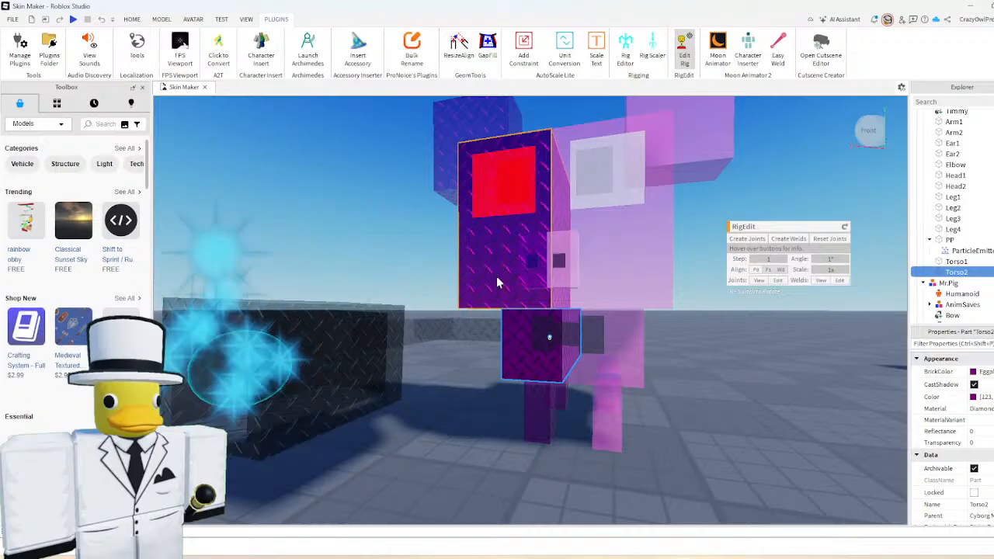
{"action": "scroll", "coordinate": [497, 277], "scroll_direction": "down", "scroll_amount": 4}
{"action": "left_click", "coordinate": [660, 321]}
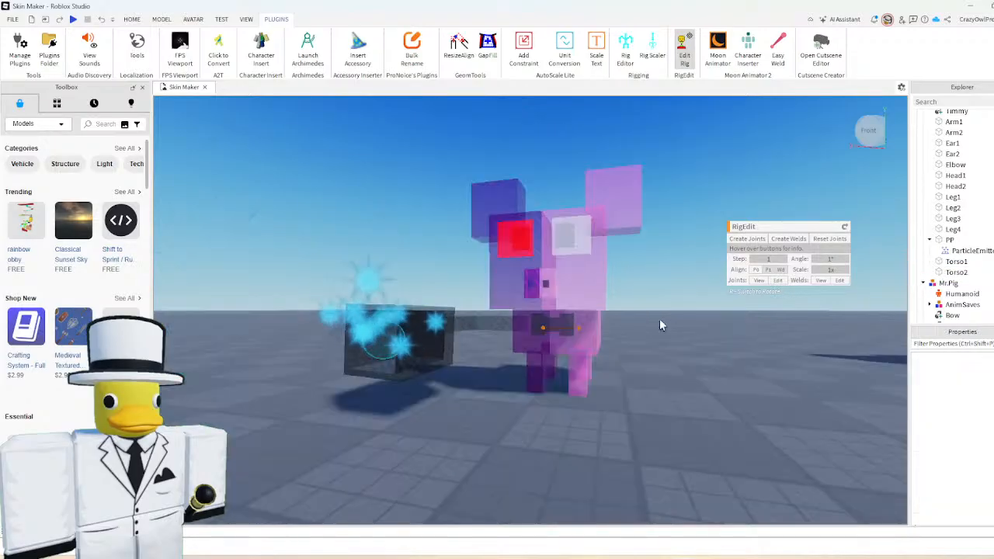
- Try to create joints from Torso1 to the two pink legs, Leg1 and Leg2
{"action": "right_click_drag", "start_coordinate": [660, 321], "coordinate": [660, 321]}
{"action": "scroll", "coordinate": [659, 321], "scroll_direction": "up", "scroll_amount": 3}
{"action": "scroll", "coordinate": [659, 326], "scroll_direction": "up", "scroll_amount": 3}
{"action": "left_click", "coordinate": [609, 303]}
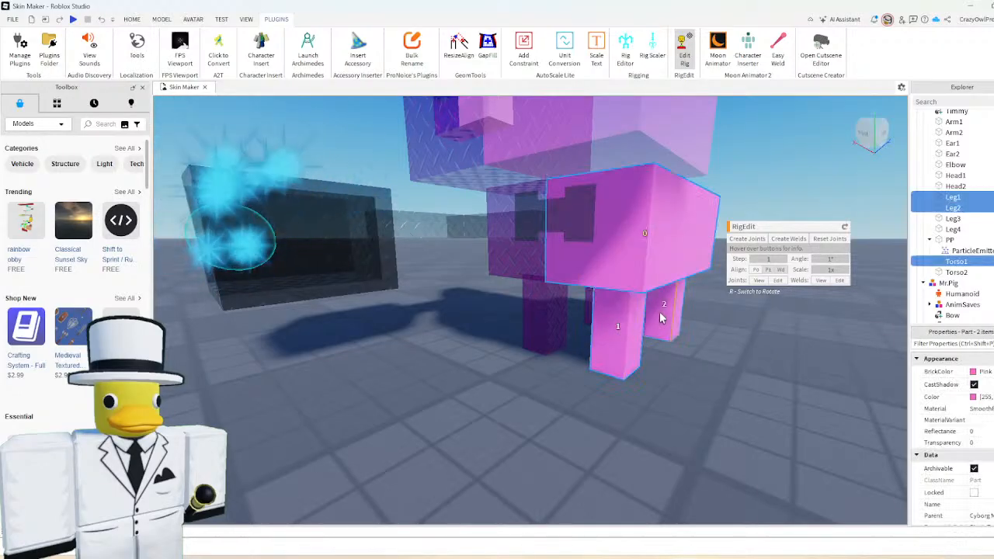
{"action": "left_click", "coordinate": [745, 238]}
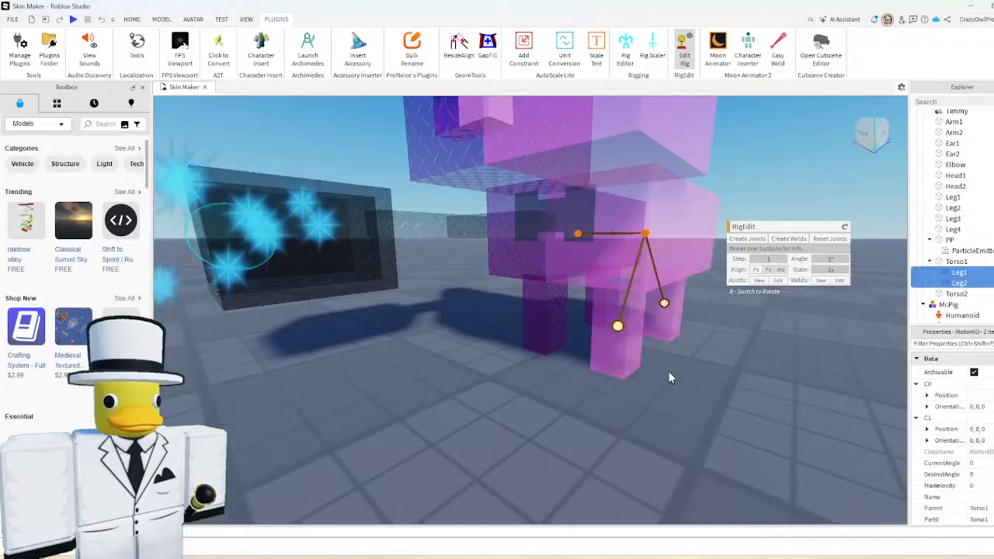
{"action": "left_click", "coordinate": [669, 374]}
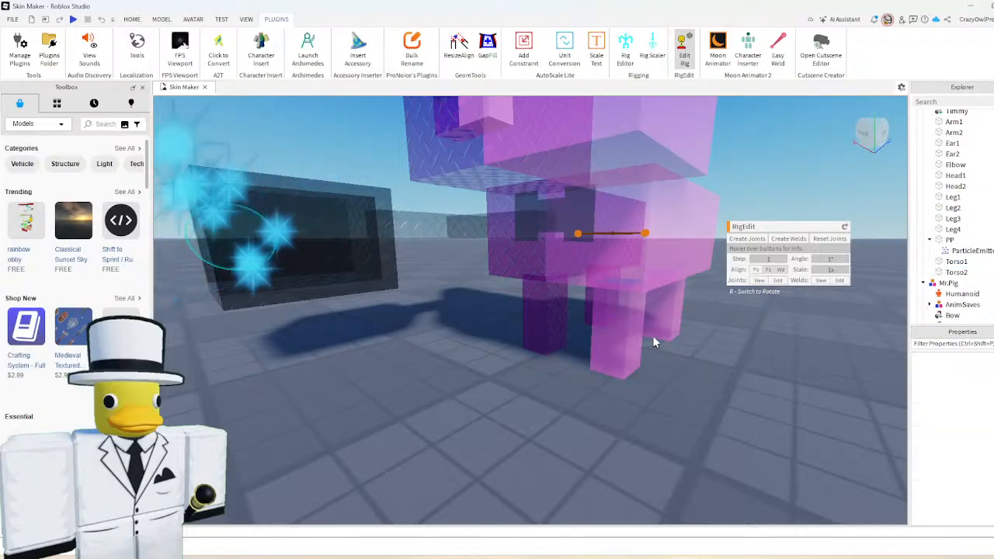
- Create joints from Torso1 to Leg1, Leg2, Head1 and Pickle Chin
{"action": "left_click", "coordinate": [653, 255]}
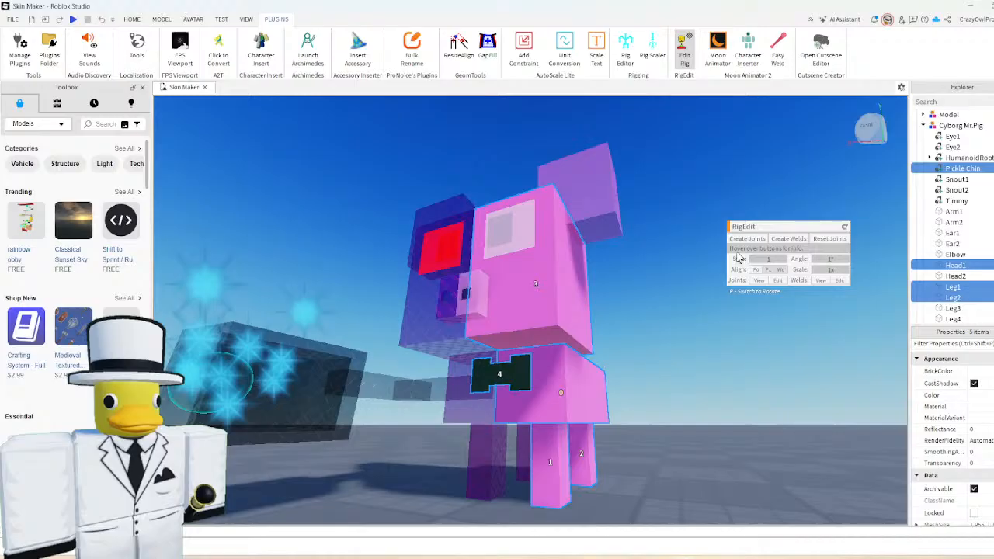
{"action": "left_click", "coordinate": [746, 239]}
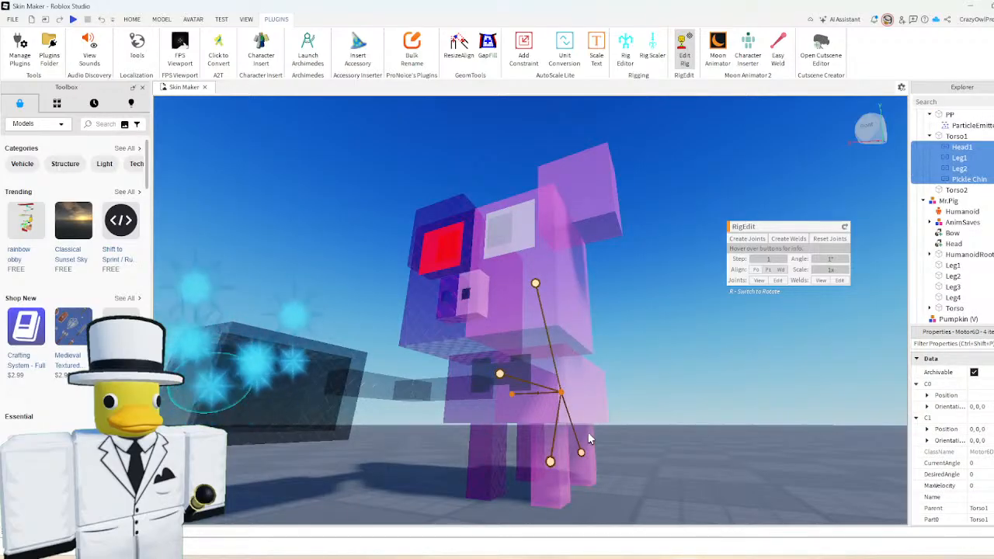
{"action": "left_click", "coordinate": [588, 439]}
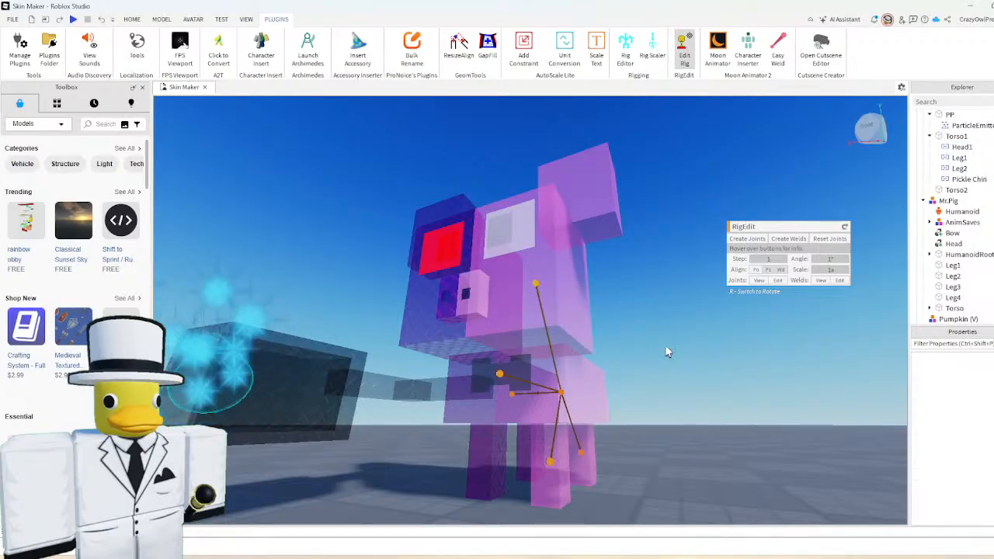
- Create joints from Head1 to Eye1, Snout1 and Ear1 on the pink half of the head
{"action": "right_click_drag", "start_coordinate": [666, 352], "coordinate": [666, 351]}
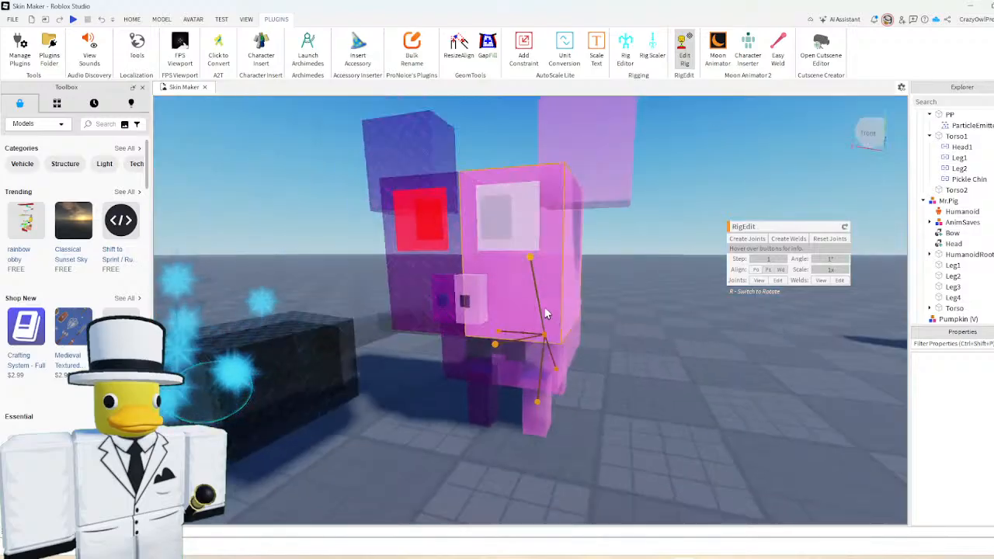
{"action": "left_click", "coordinate": [540, 306]}
{"action": "right_click_drag", "start_coordinate": [623, 321], "coordinate": [576, 311]}
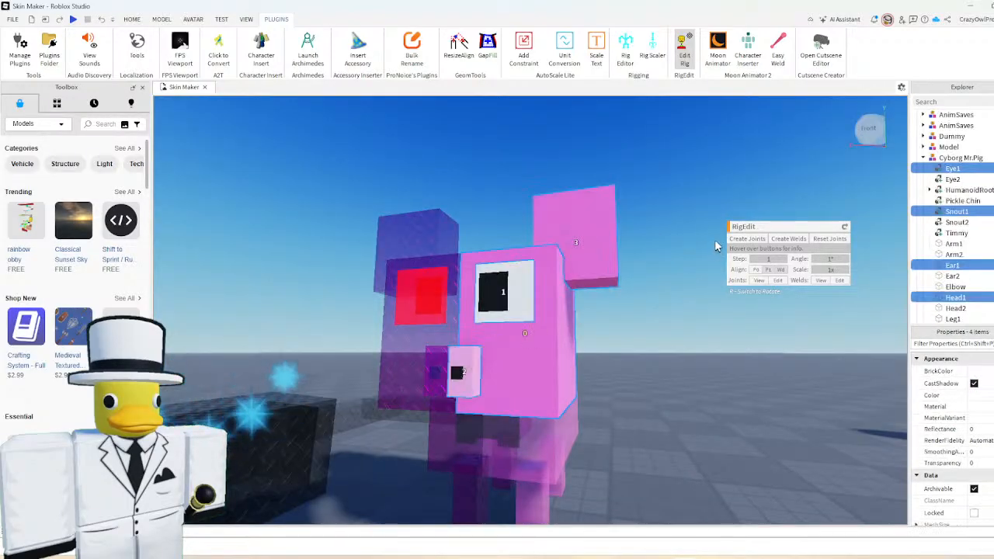
{"action": "left_click", "coordinate": [739, 239]}
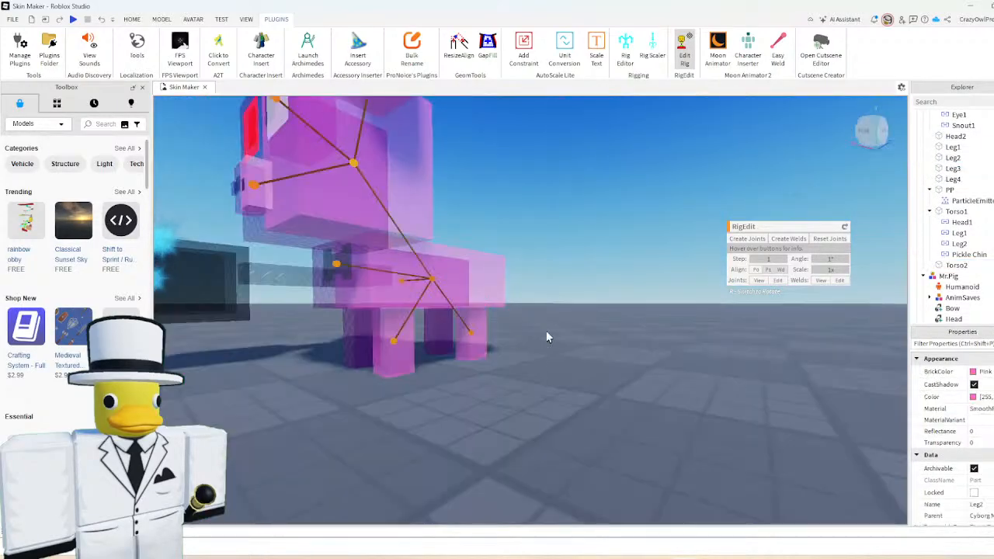
- Create joints from the purple Torso2 to Leg3, Leg4 and Head2, leaving Ear2 out of the selection
{"action": "left_click", "coordinate": [541, 342]}
{"action": "right_click_drag", "start_coordinate": [540, 340], "coordinate": [540, 341]}
{"action": "left_click", "coordinate": [509, 252], "text": "ctrl"}
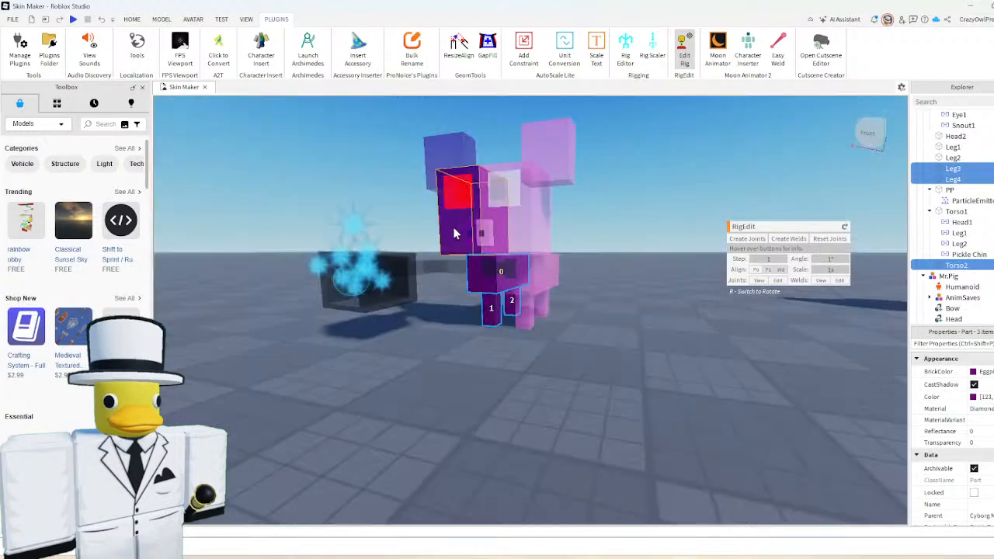
{"action": "left_click", "coordinate": [455, 233], "text": "ctrl"}
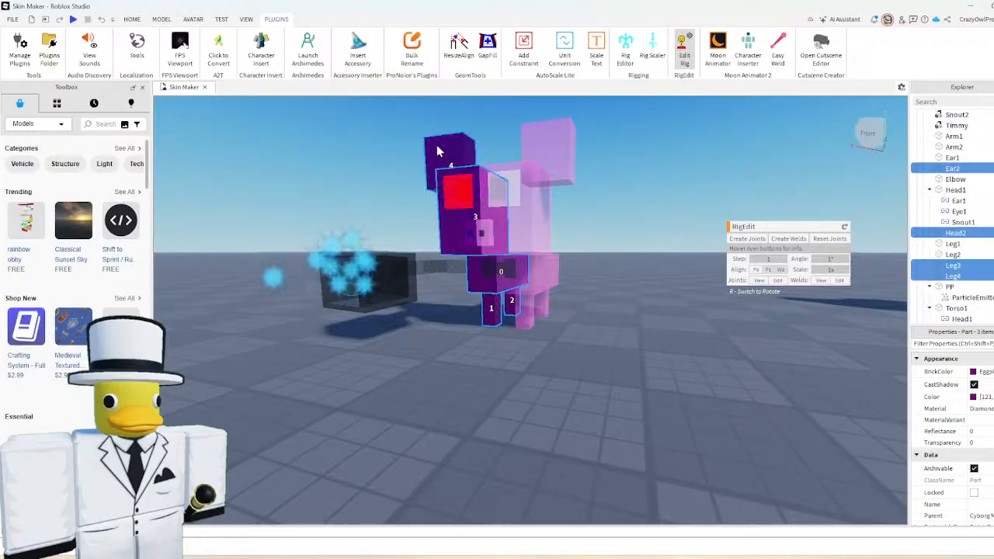
{"action": "left_click", "coordinate": [437, 150], "text": "ctrl"}
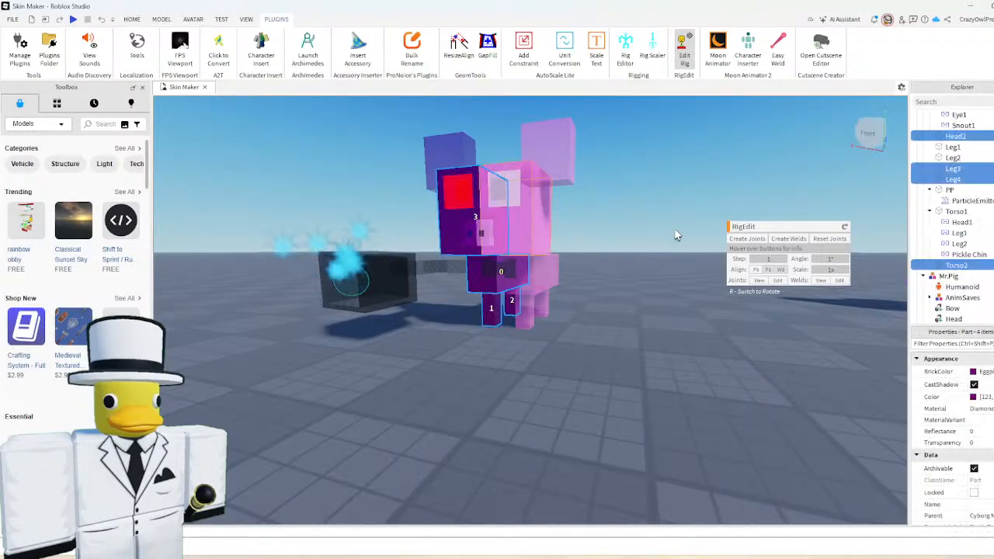
{"action": "left_click", "coordinate": [741, 238]}
- Create joints from Head2 to Snout2, Ear2 and Eye2 on the purple half of the head
{"action": "left_click", "coordinate": [495, 226]}
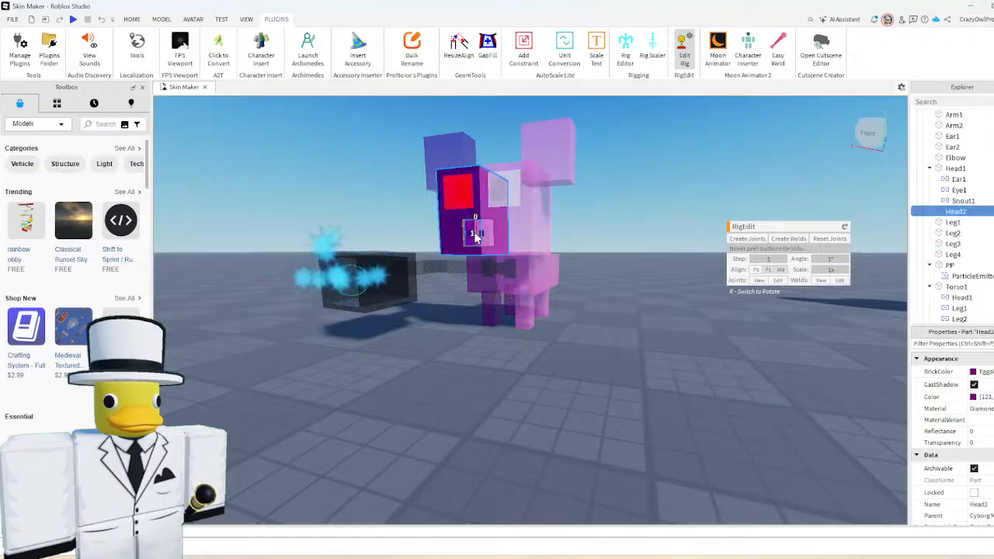
{"action": "left_click", "coordinate": [475, 236], "text": "ctrl"}
{"action": "left_click", "coordinate": [453, 158], "text": "ctrl"}
{"action": "right_click_drag", "start_coordinate": [590, 223], "coordinate": [590, 223]}
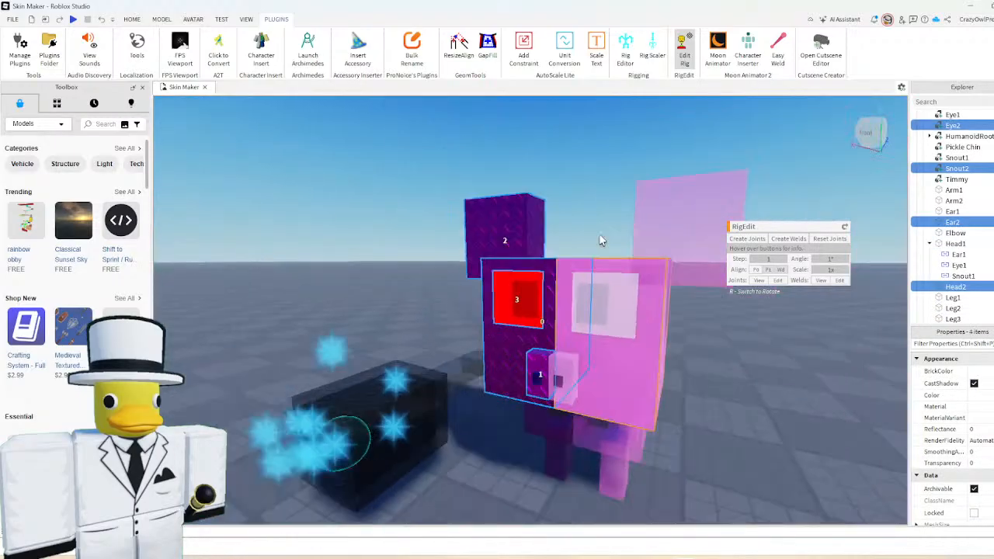
{"action": "scroll", "coordinate": [600, 235], "scroll_direction": "down", "scroll_amount": 2}
{"action": "key", "text": "Return"}
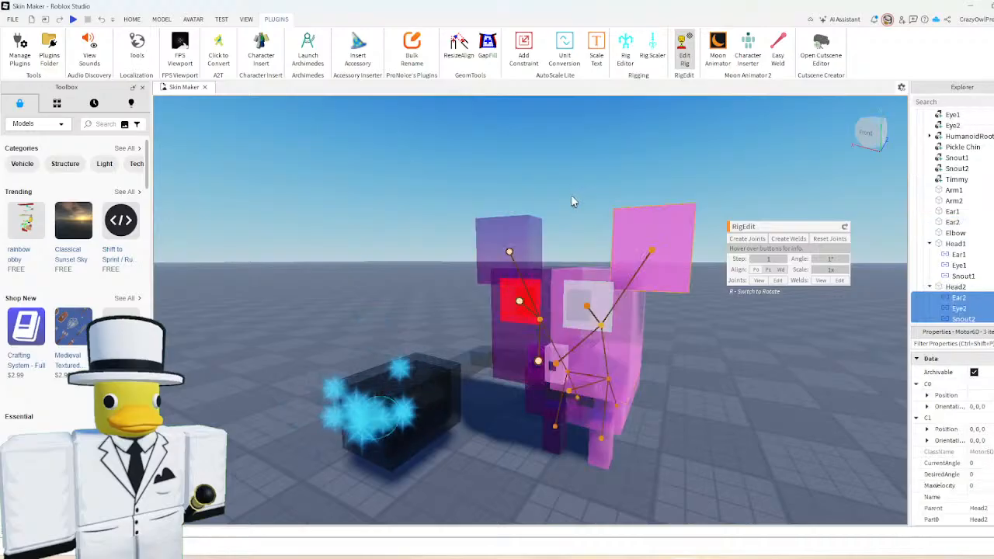
{"action": "left_click", "coordinate": [574, 203]}
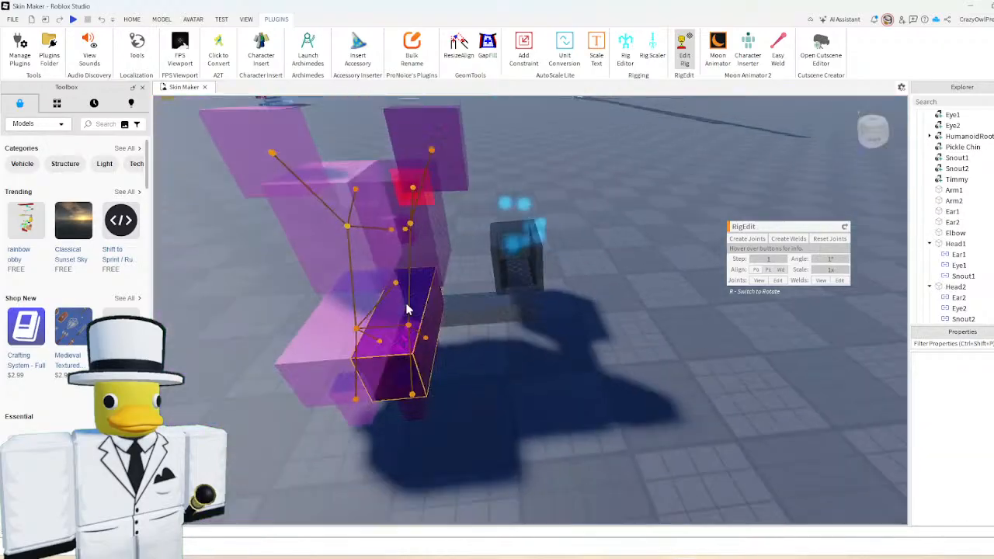
- Try to create a joint from Torso2 to the dark arm part Arm1
{"action": "right_click_drag", "start_coordinate": [408, 311], "coordinate": [532, 337]}
{"action": "scroll", "coordinate": [533, 343], "scroll_direction": "up", "scroll_amount": 3}
{"action": "key", "text": "d"}
{"action": "left_click", "coordinate": [505, 343]}
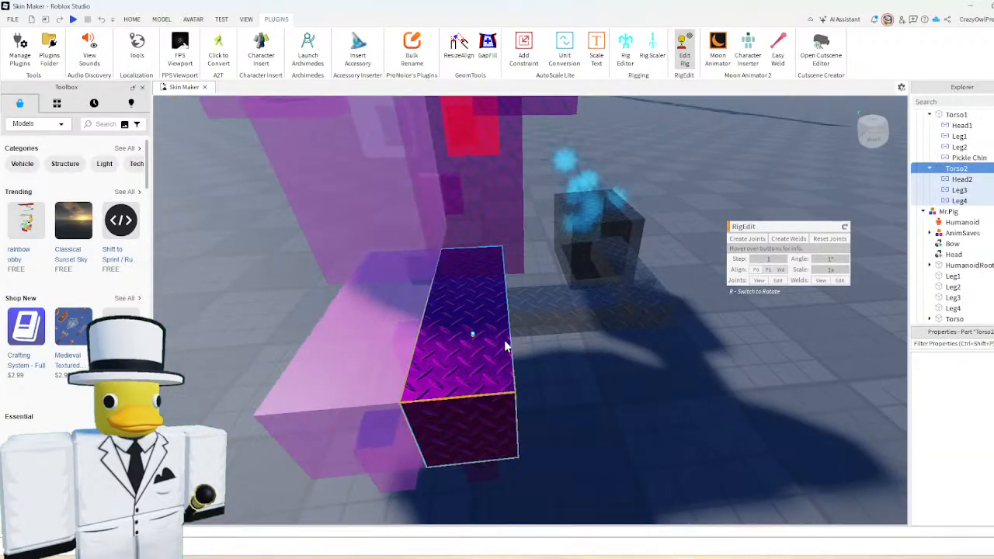
{"action": "left_click", "coordinate": [543, 314], "text": "ctrl"}
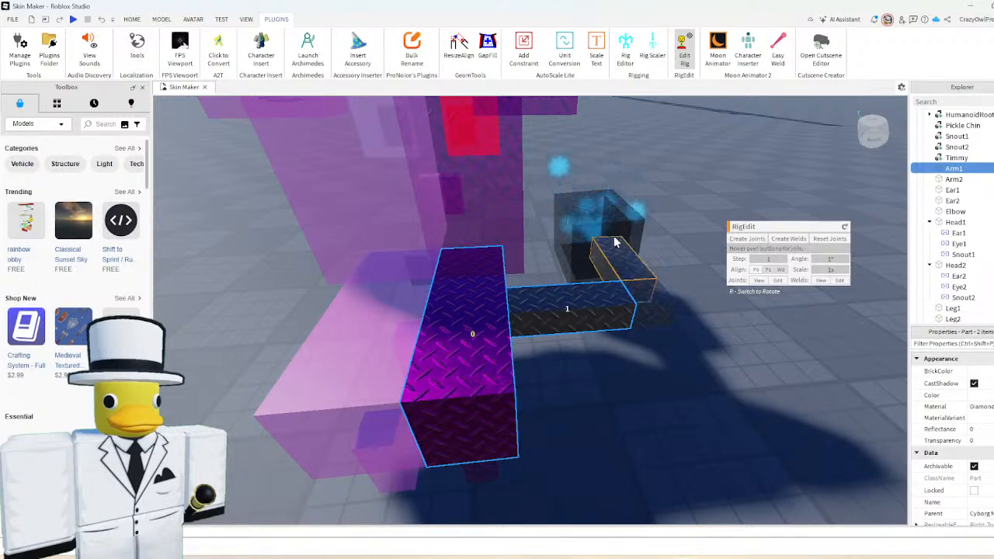
{"action": "left_click", "coordinate": [743, 239]}
{"action": "scroll", "coordinate": [652, 207], "scroll_direction": "down", "scroll_amount": 5}
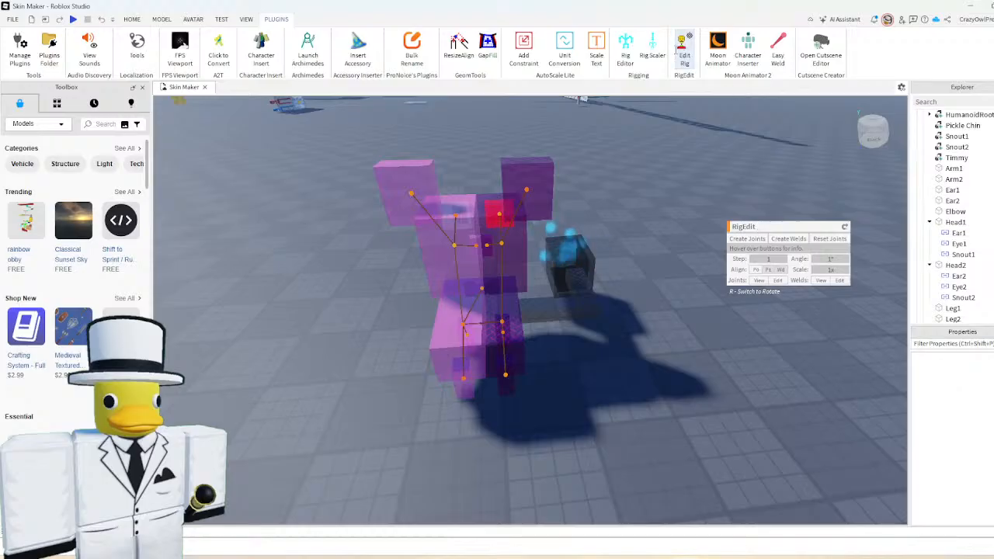
- Leave rig editing and insert a new pink block part beside the pig's lower torso
{"action": "left_click", "coordinate": [683, 52]}
{"action": "left_click", "coordinate": [486, 289]}
{"action": "scroll", "coordinate": [486, 289], "scroll_direction": "up", "scroll_amount": 6}
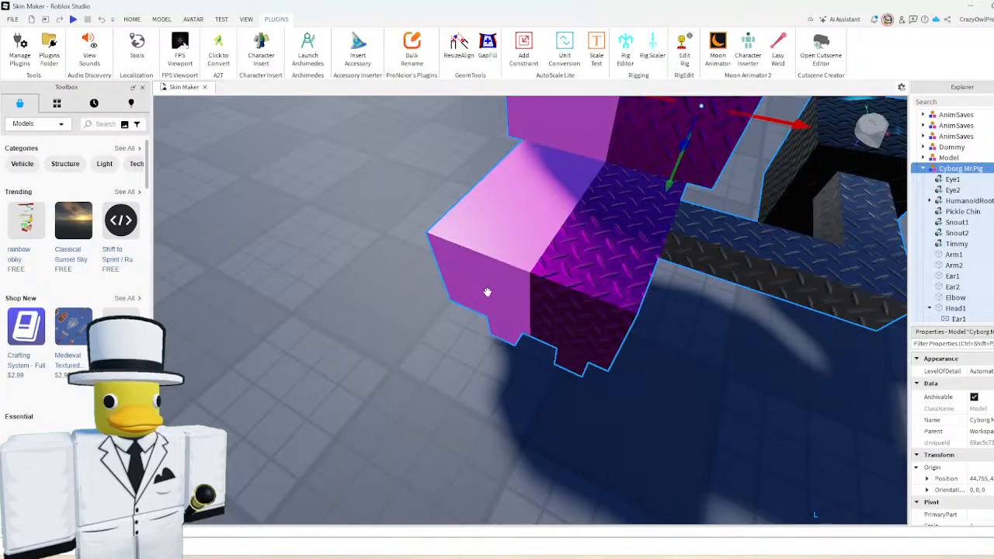
{"action": "left_click", "coordinate": [161, 19]}
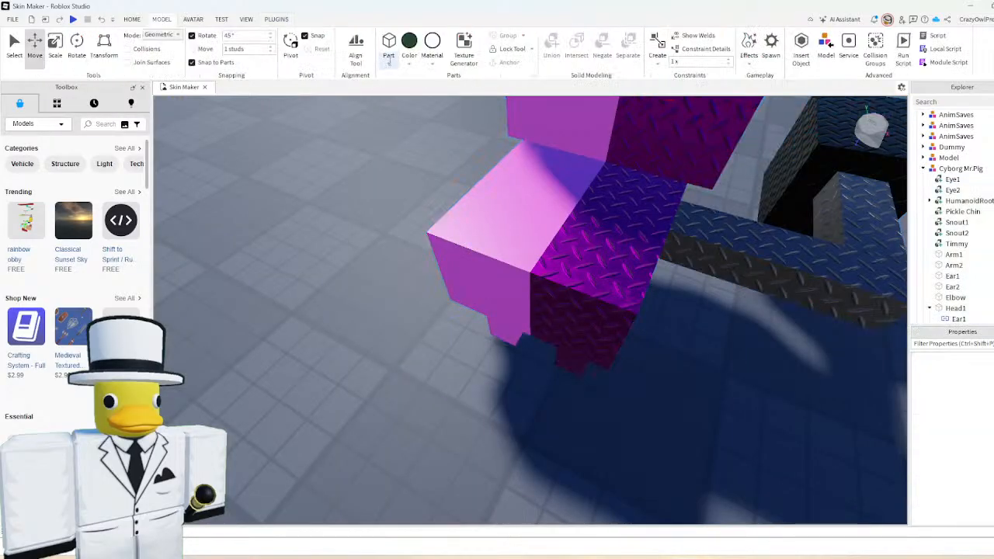
{"action": "left_click", "coordinate": [388, 62]}
{"action": "left_click", "coordinate": [405, 77]}
{"action": "left_click", "coordinate": [409, 64]}
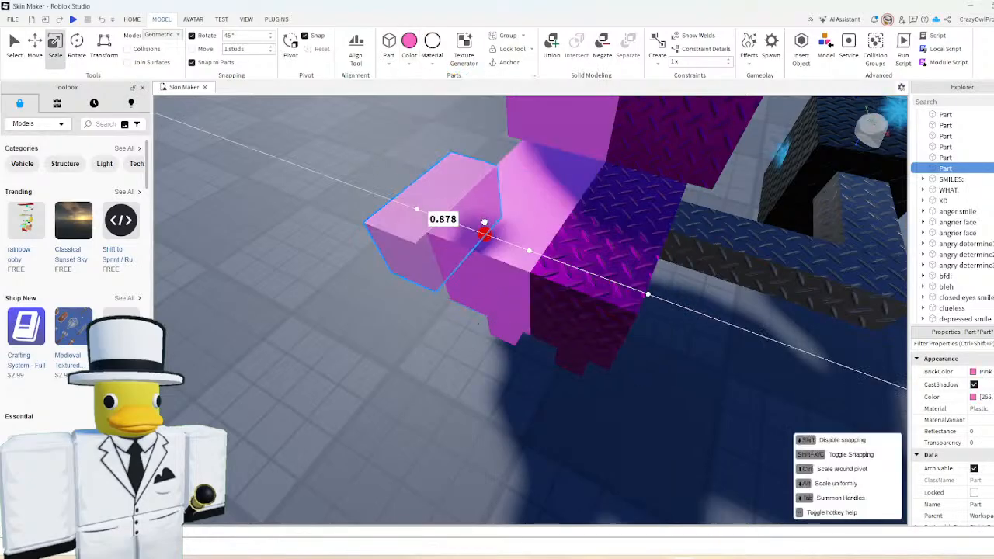
- Scale the pink block down to a small bar and place it on the torso's rear, near the seam between its halves
{"action": "left_click_drag", "start_coordinate": [419, 217], "coordinate": [454, 215]}
{"action": "left_click_drag", "start_coordinate": [463, 183], "coordinate": [450, 234]}
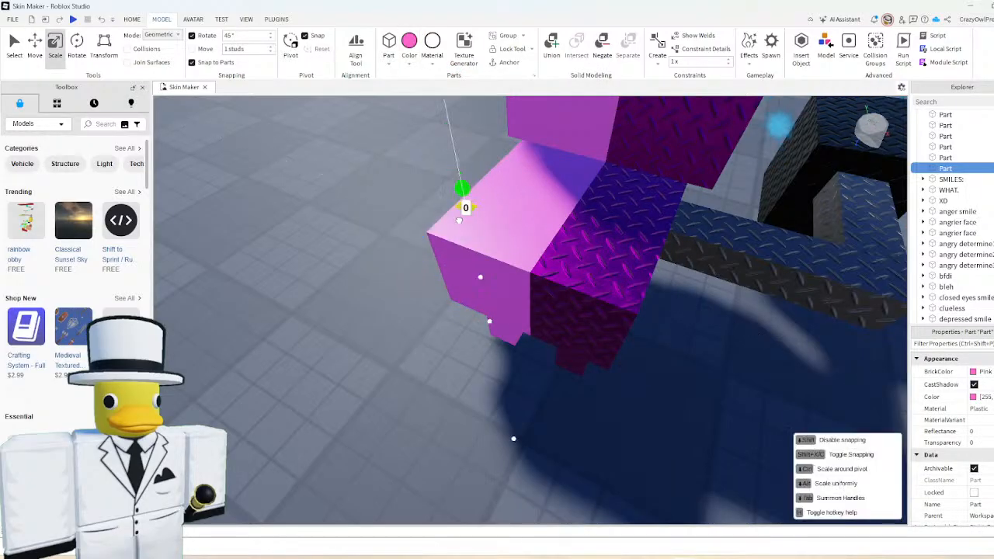
{"action": "left_click_drag", "start_coordinate": [450, 196], "coordinate": [509, 315]}
{"action": "key", "text": "ctrl+2"}
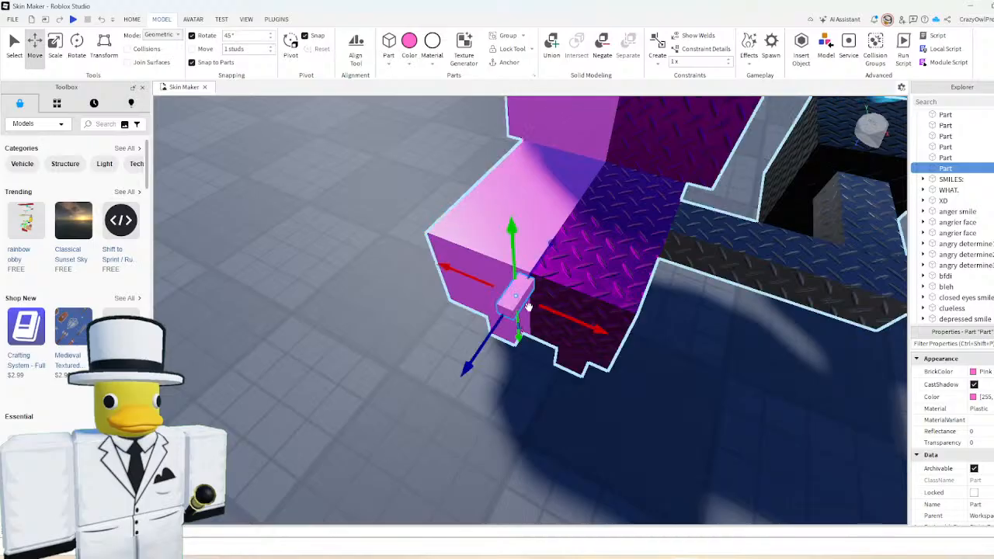
{"action": "key", "text": "ctrl+3"}
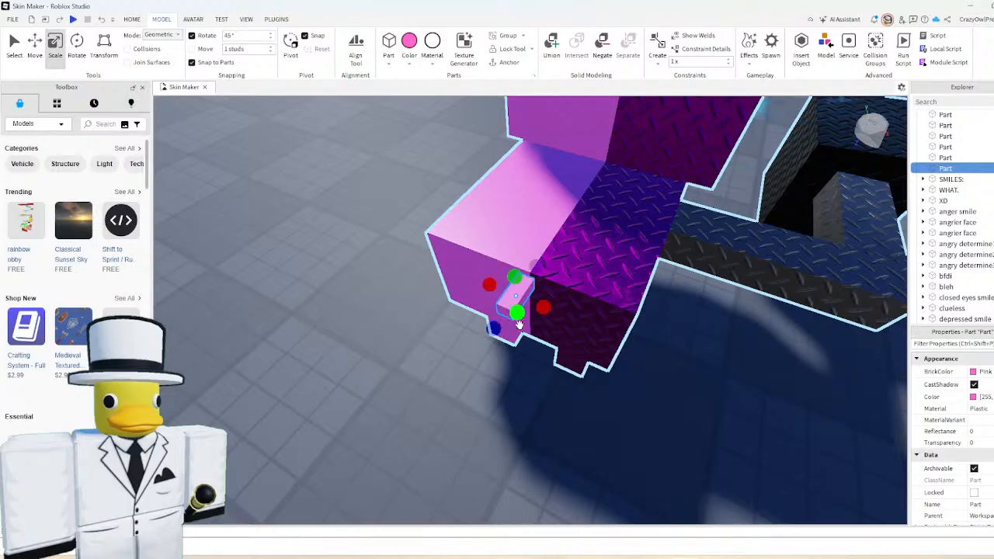
{"action": "key", "text": "ctrl+2"}
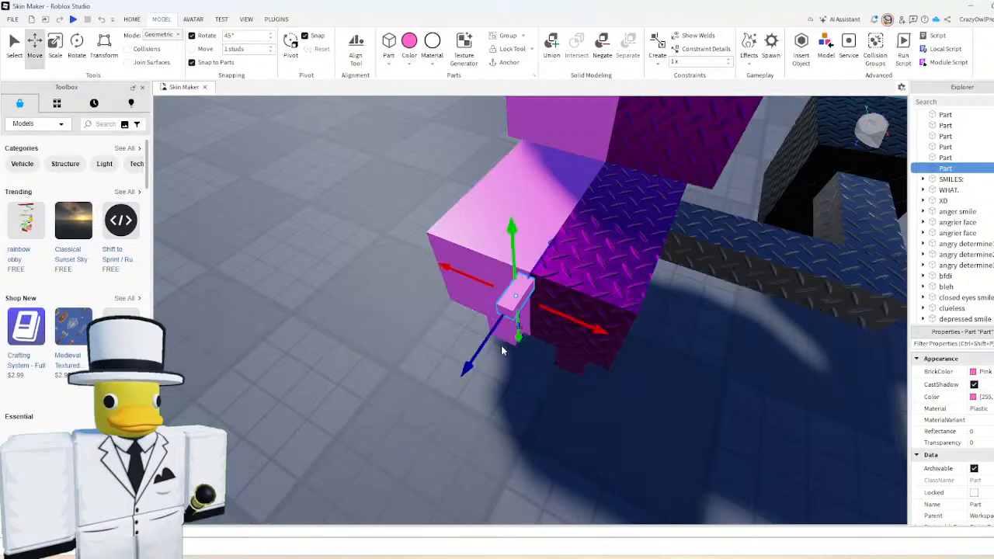
{"action": "key", "text": "a"}
{"action": "key", "text": "f"}
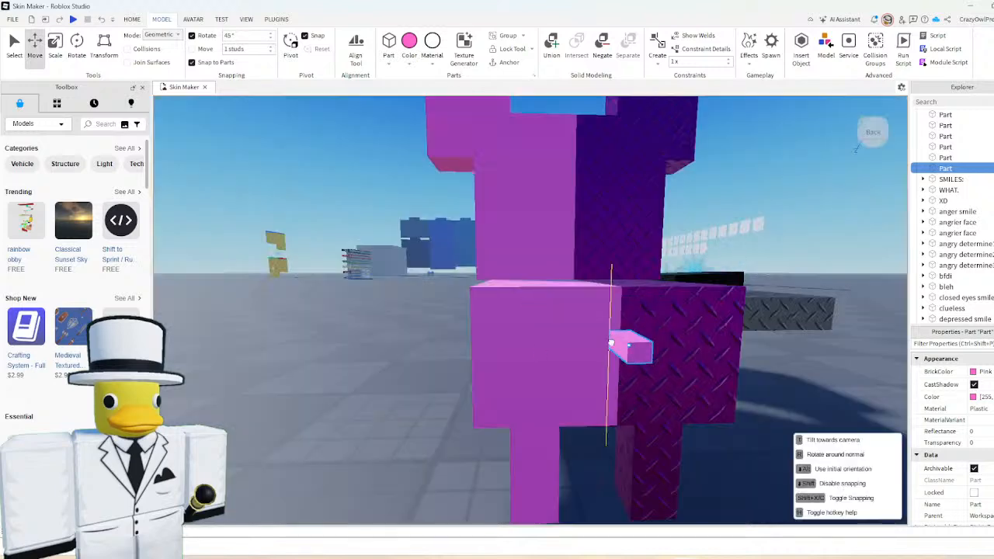
- Rotate the small pink bar so it stands upright against the rear face, tilted diagonally by 45°
{"action": "key", "text": "ctrl+4"}
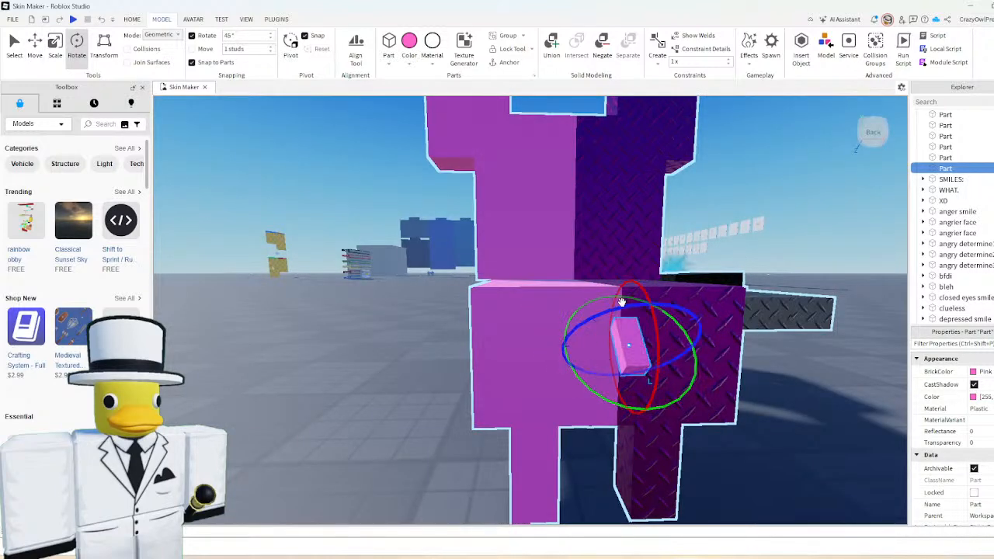
{"action": "mouse_move", "coordinate": [646, 293]}
{"action": "left_mouse_down"}
{"action": "mouse_move", "coordinate": [656, 292]}
{"action": "mouse_move", "coordinate": [664, 313]}
{"action": "mouse_move", "coordinate": [648, 294]}
{"action": "left_mouse_up"}
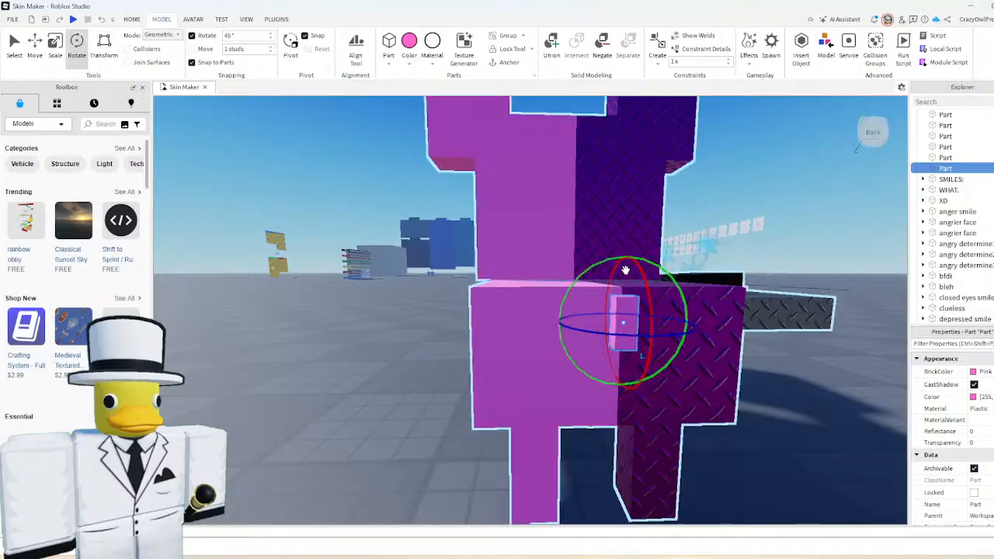
{"action": "left_click_drag", "start_coordinate": [625, 260], "coordinate": [663, 275]}
- Duplicate the diagonal pink bar, turn the copy 90° and move it so the two bars form an L
{"action": "key", "text": "ctrl+2"}
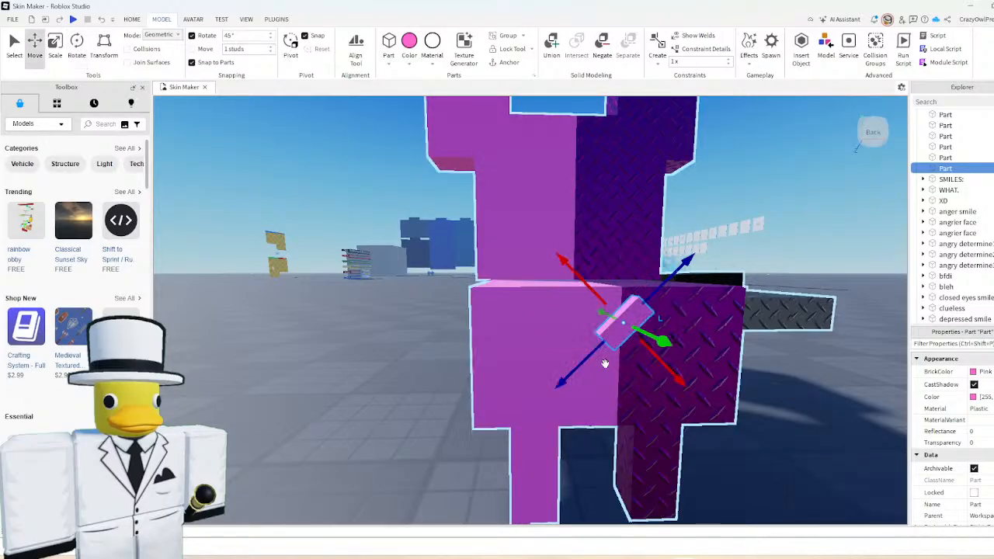
{"action": "key", "text": "ctrl+d"}
{"action": "left_click_drag", "start_coordinate": [595, 349], "coordinate": [587, 364]}
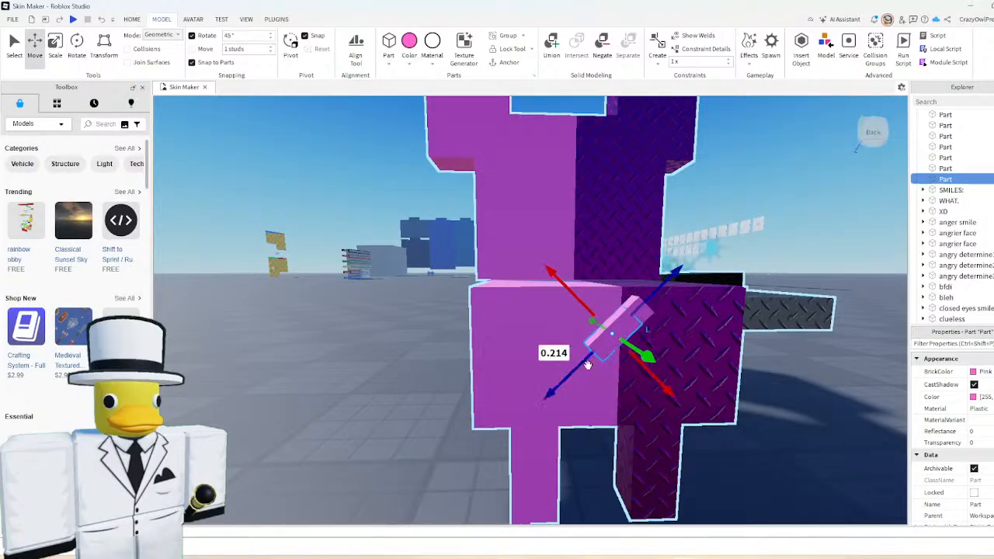
{"action": "key", "text": "ctrl+r"}
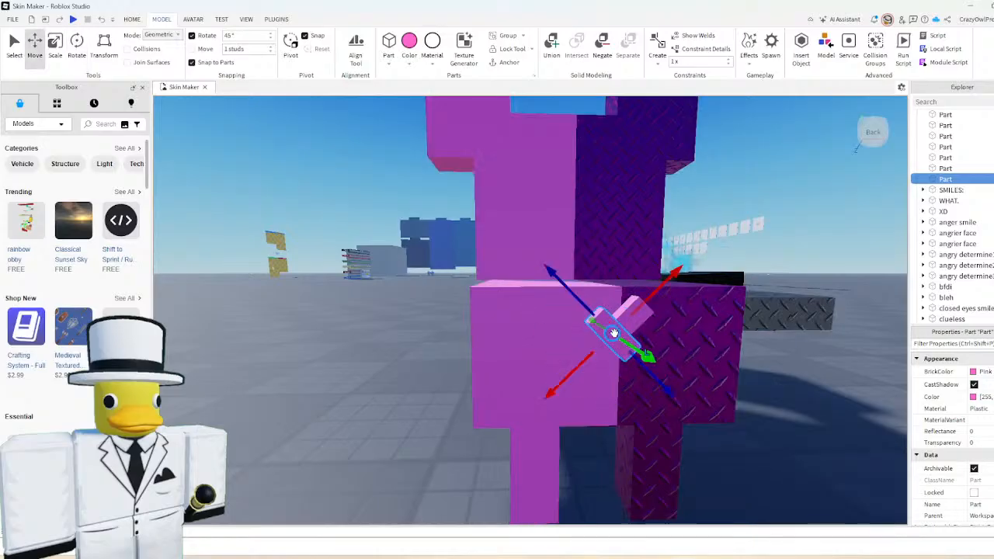
{"action": "left_click_drag", "start_coordinate": [659, 382], "coordinate": [674, 404]}
{"action": "key", "text": "ctrl+4"}
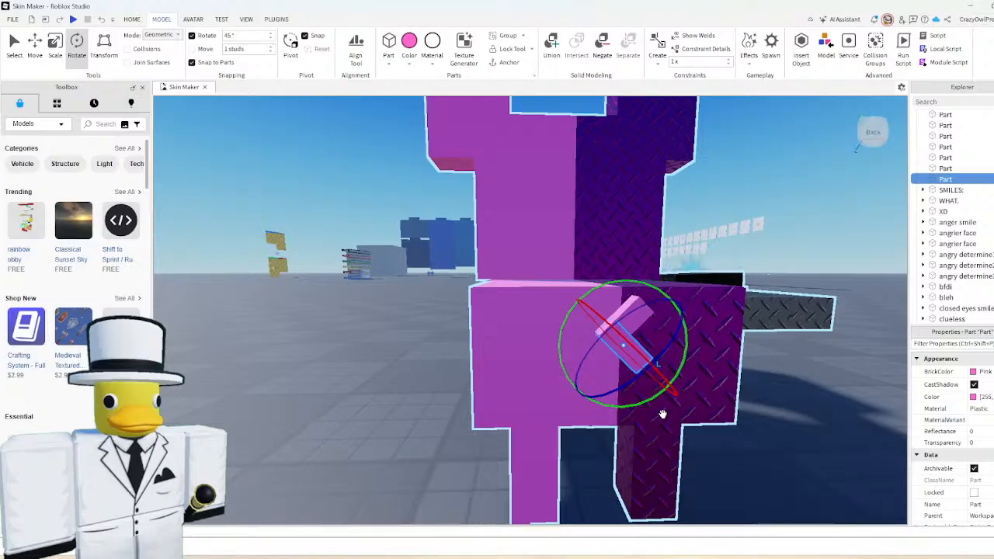
- Duplicate both pink bars, rotate the copies around to the open side and shorten them to form a curled pig tail
{"action": "key", "text": "w"}
{"action": "left_click", "coordinate": [633, 314]}
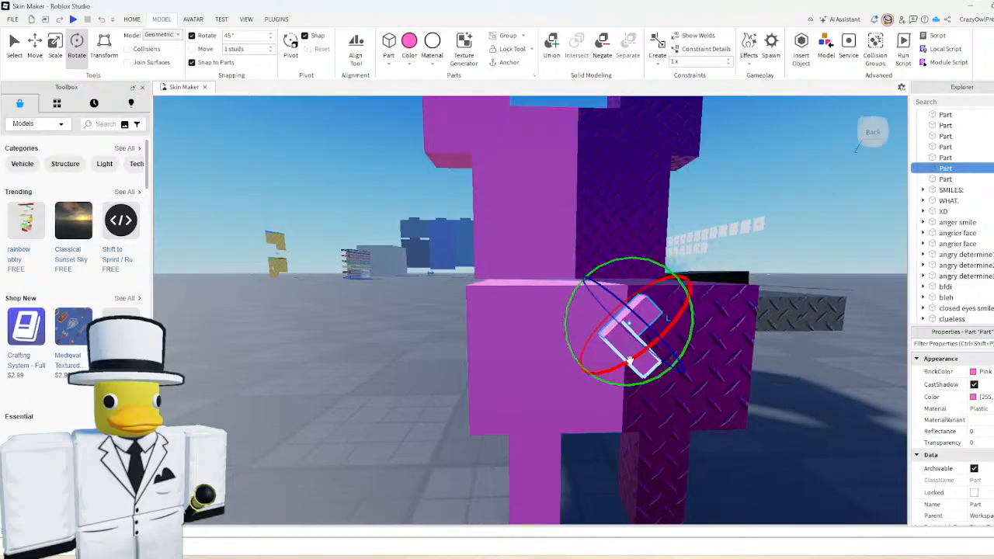
{"action": "left_click", "coordinate": [638, 362], "text": "ctrl"}
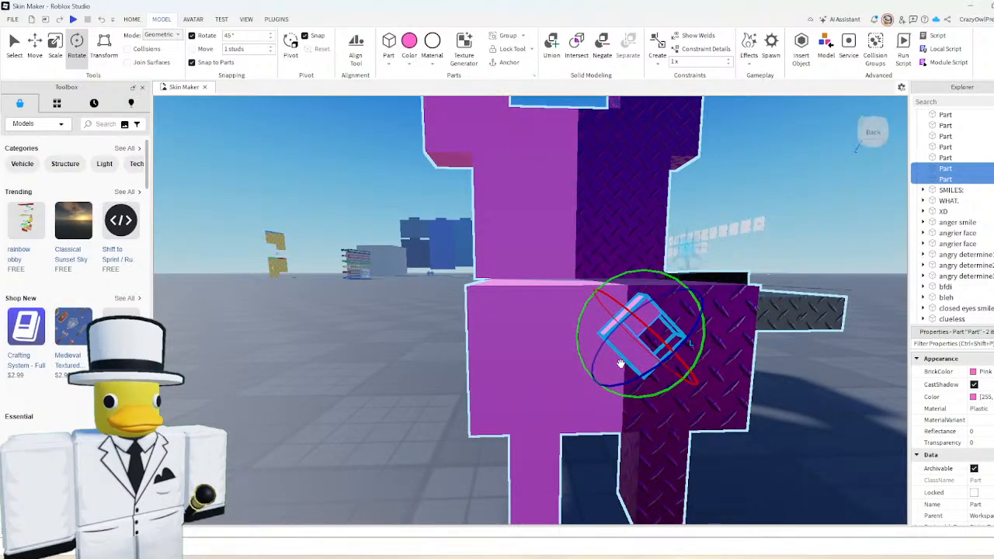
{"action": "key", "text": "ctrl+d"}
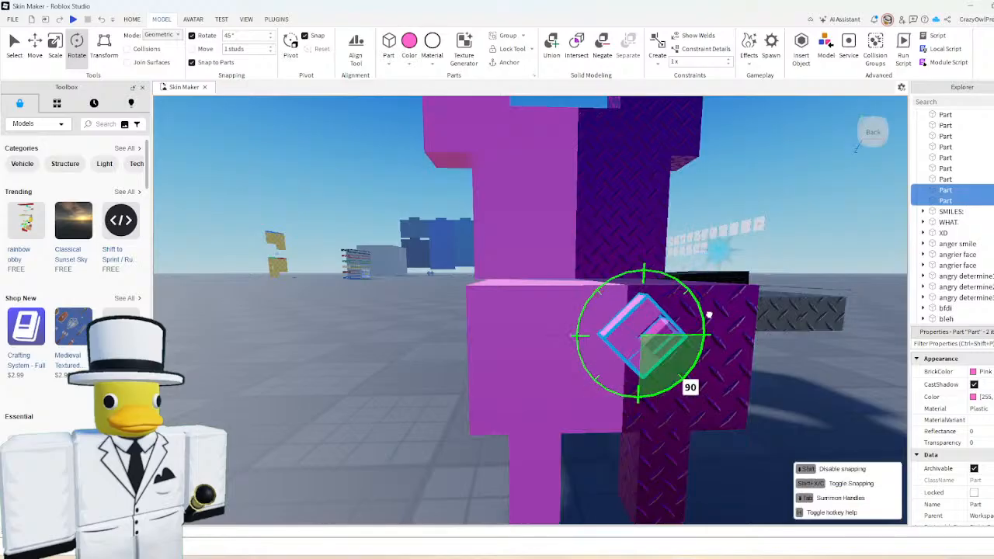
{"action": "key", "text": "ctrl+3"}
{"action": "left_click_drag", "start_coordinate": [609, 308], "coordinate": [621, 316]}
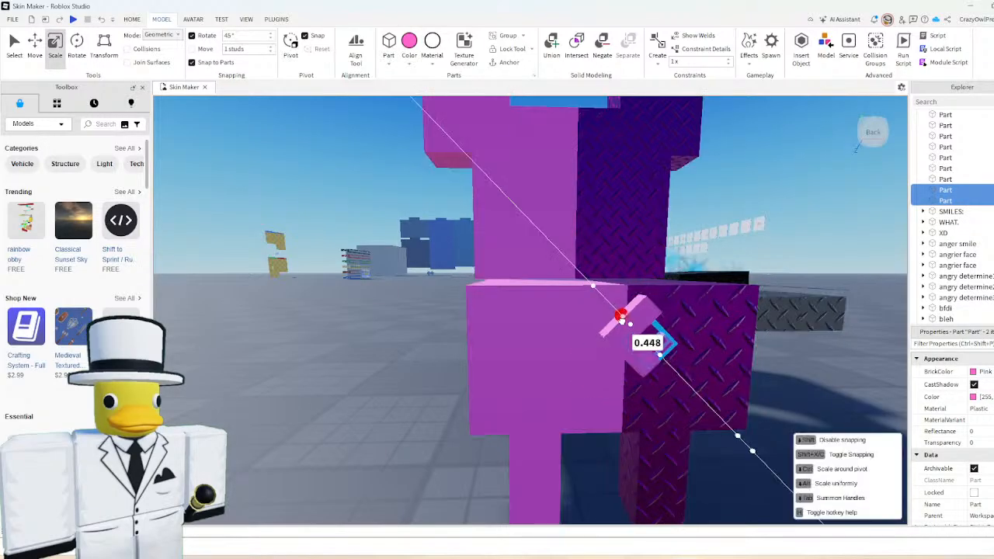
{"action": "left_click", "coordinate": [372, 368]}
{"action": "right_click_drag", "start_coordinate": [497, 356], "coordinate": [552, 358]}
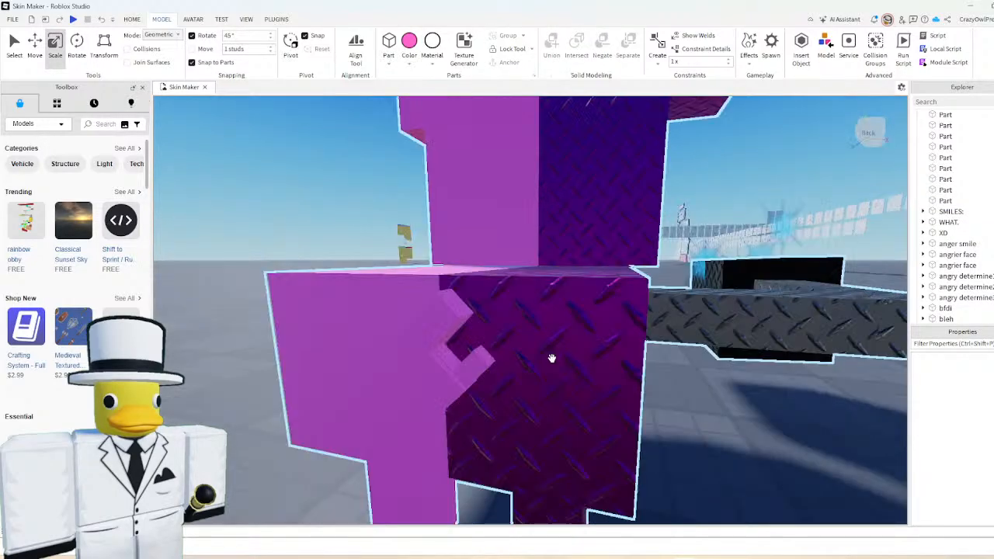
- Combine the pink tail bars into a single union
{"action": "key", "text": "ctrl+z"}
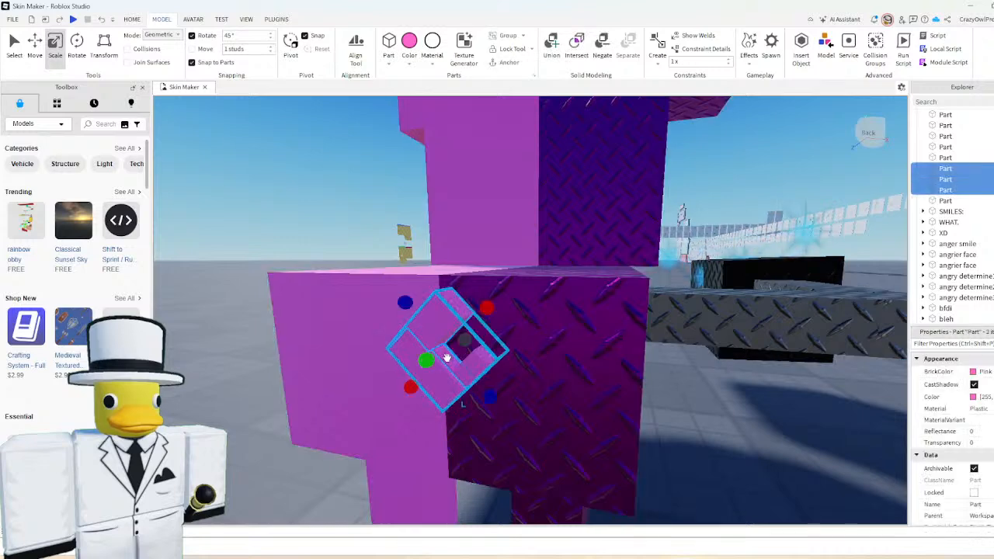
{"action": "key", "text": "ctrl+shift+g"}
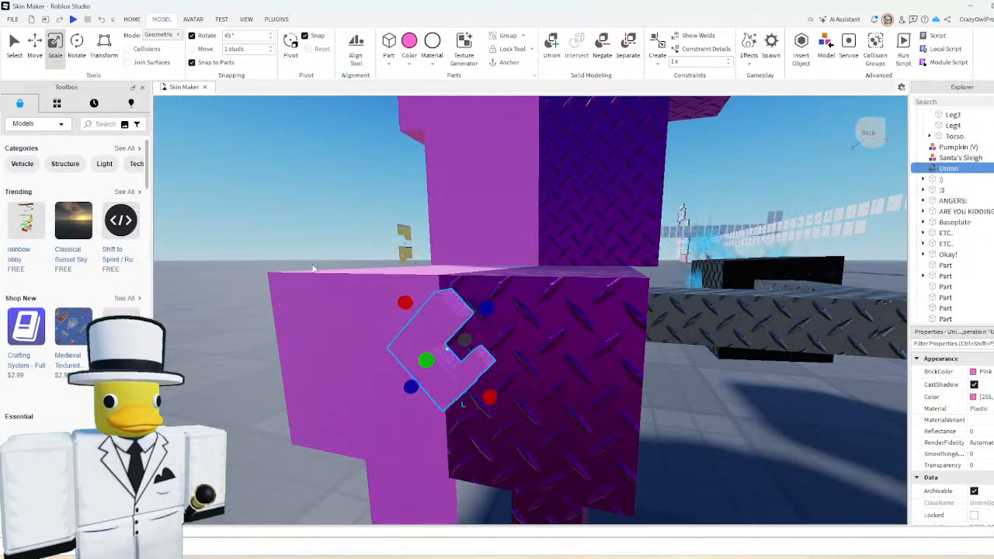
{"action": "scroll", "coordinate": [305, 269], "scroll_direction": "down", "scroll_amount": 3}
{"action": "scroll", "coordinate": [437, 321], "scroll_direction": "up", "scroll_amount": 4}
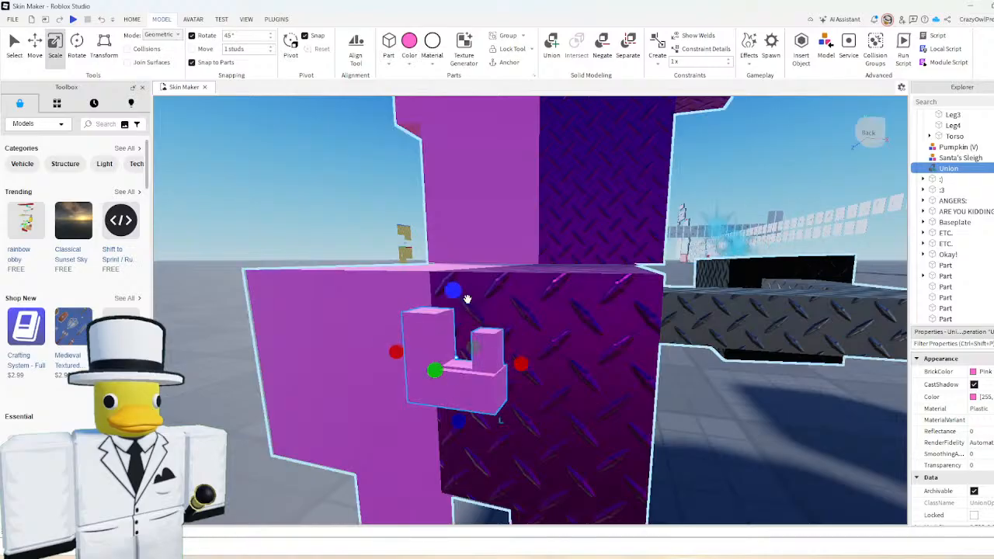
- Rotate the tail union to a diagonal tilt and shift it about 0.13 studs on the torso's rear
{"action": "key", "text": "ctrl+4"}
{"action": "left_click_drag", "start_coordinate": [462, 296], "coordinate": [501, 318]}
{"action": "key", "text": "ctrl+2"}
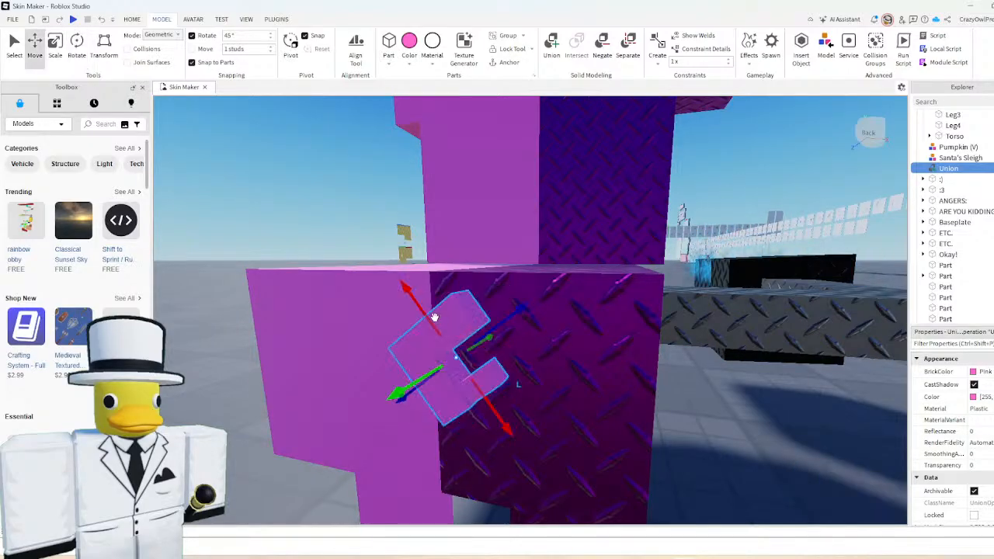
{"action": "left_click_drag", "start_coordinate": [434, 316], "coordinate": [513, 319]}
{"action": "scroll", "coordinate": [512, 318], "scroll_direction": "down", "scroll_amount": 5}
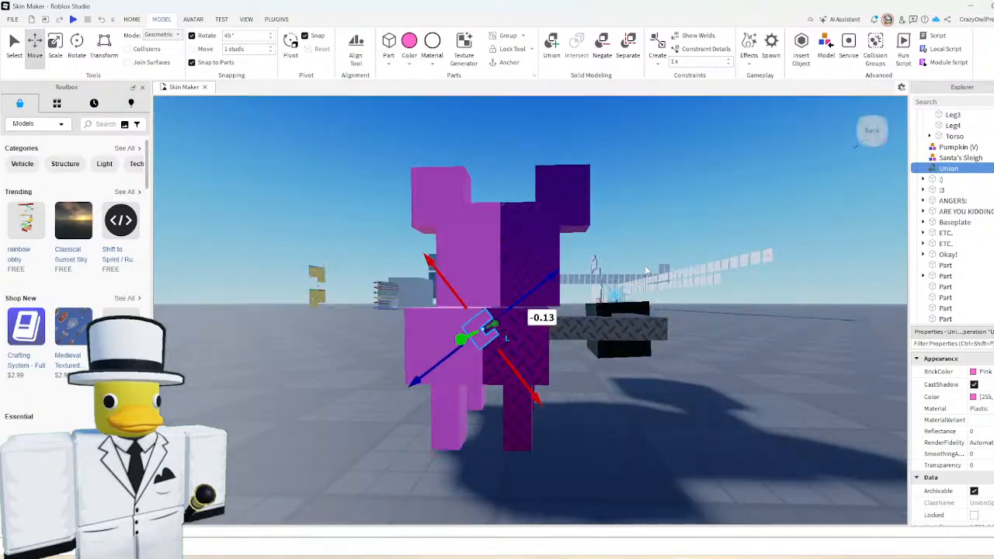
- Rename the union as Tail and move it into the Cyborg Mr.Pig model
{"action": "right_click", "coordinate": [946, 168]}
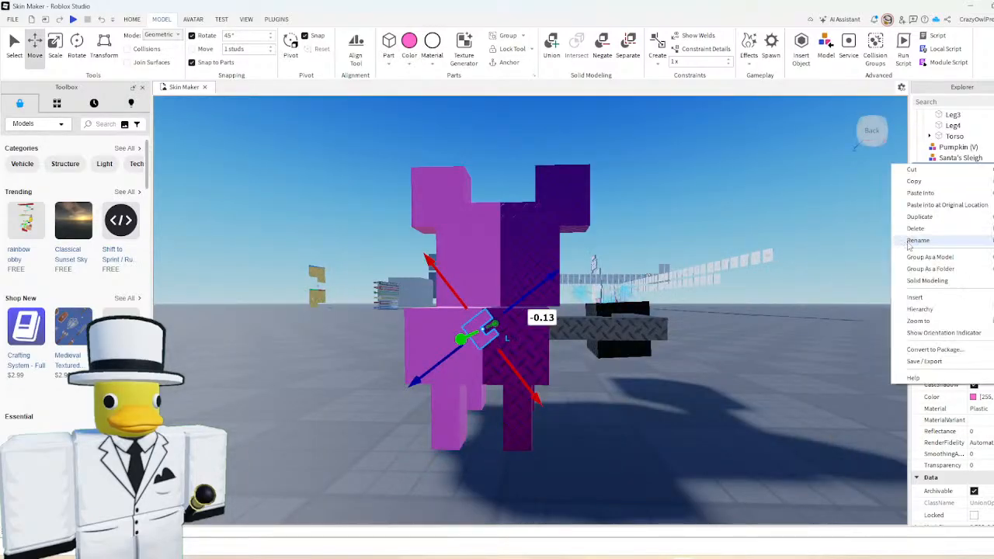
{"action": "left_click", "coordinate": [935, 240]}
{"action": "type", "text": "T"}
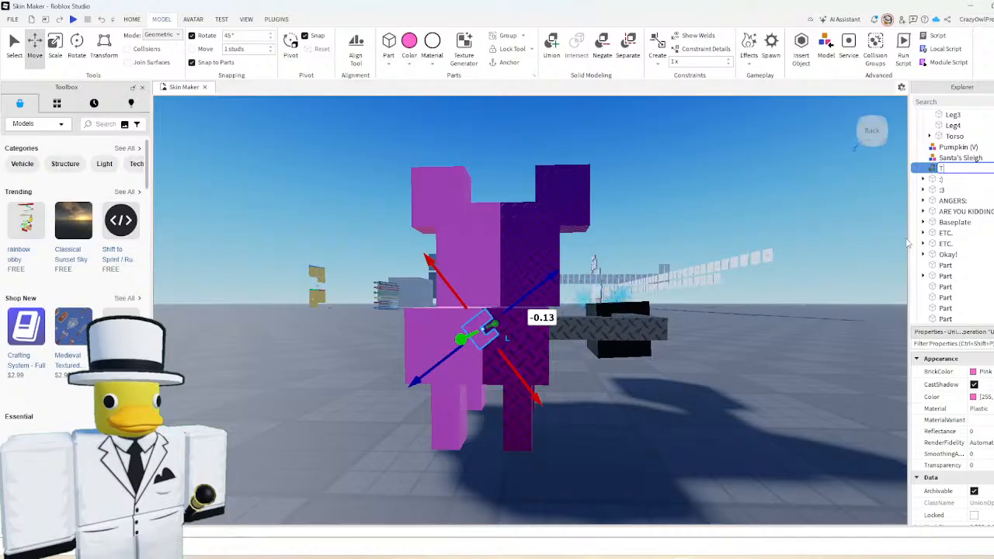
{"action": "type", "text": "ail"}
{"action": "key", "text": "Return"}
{"action": "left_click_drag", "start_coordinate": [942, 168], "coordinate": [939, 190]}
{"action": "scroll", "coordinate": [927, 246], "scroll_direction": "up", "scroll_amount": 4}
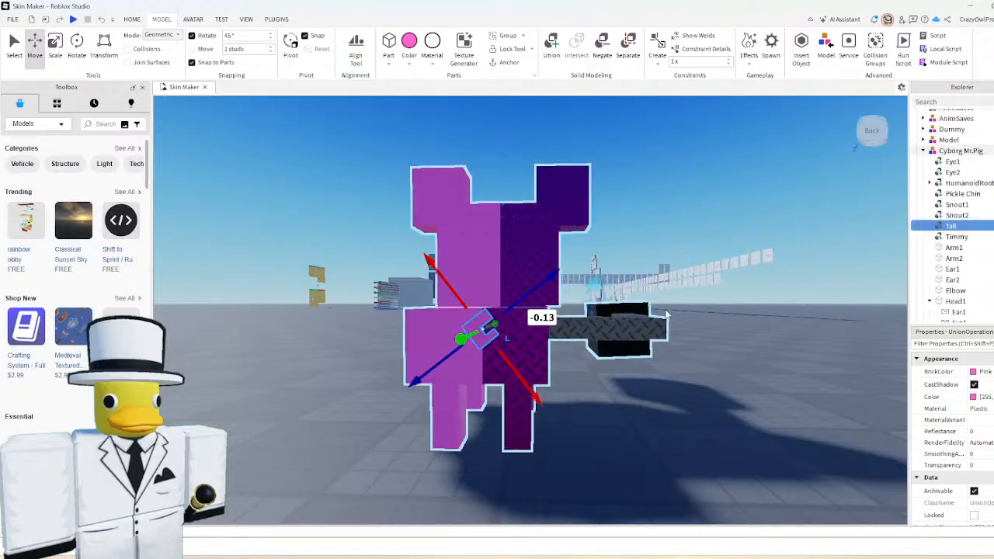
- Reopen the Cyborg Mr.Pig model in RigEdit and create a joint from Torso1 to Tail
{"action": "left_click", "coordinate": [388, 95]}
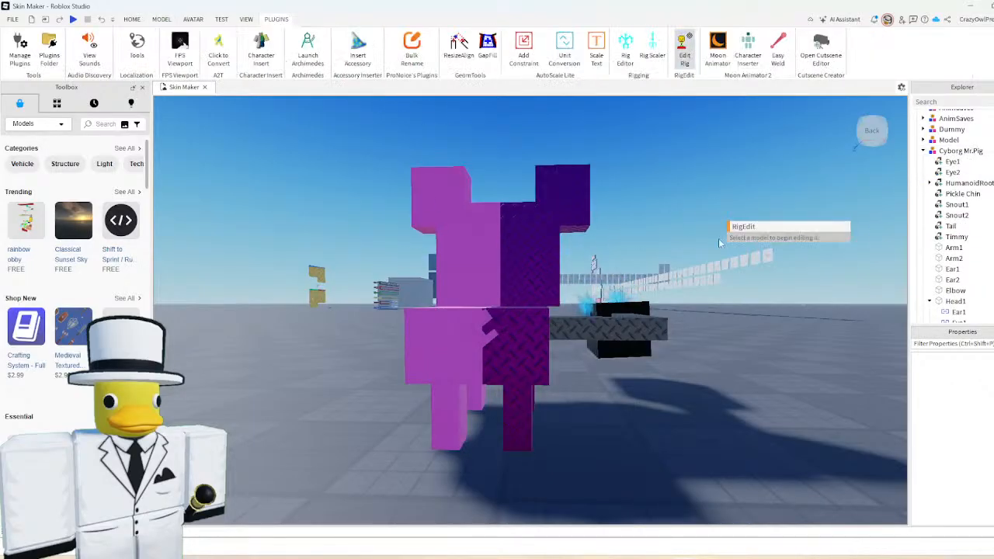
{"action": "left_click", "coordinate": [486, 251]}
{"action": "key", "text": "a"}
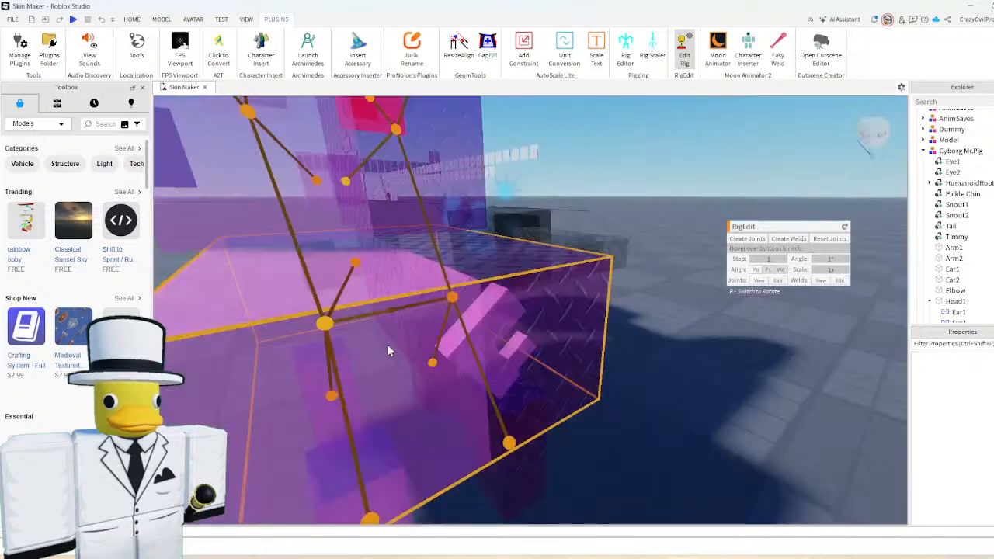
{"action": "scroll", "coordinate": [387, 344], "scroll_direction": "down", "scroll_amount": 3}
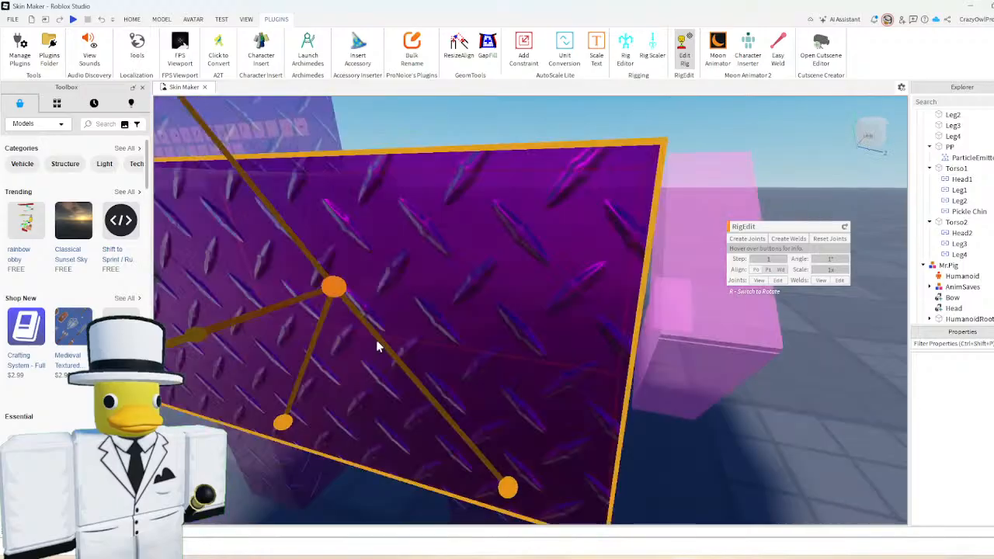
{"action": "right_click_drag", "start_coordinate": [375, 339], "coordinate": [301, 321]}
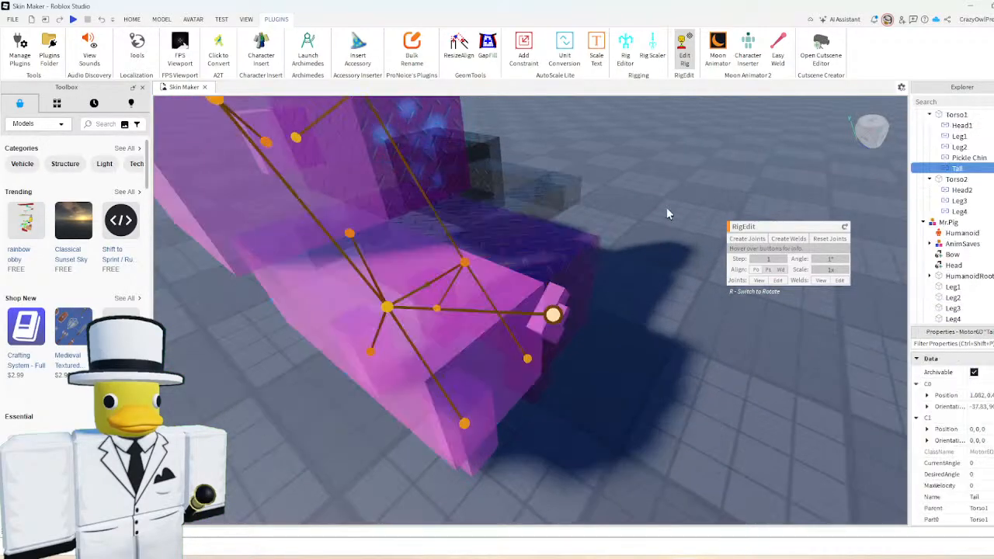
{"action": "left_click", "coordinate": [666, 207]}
{"action": "scroll", "coordinate": [663, 233], "scroll_direction": "down", "scroll_amount": 2}
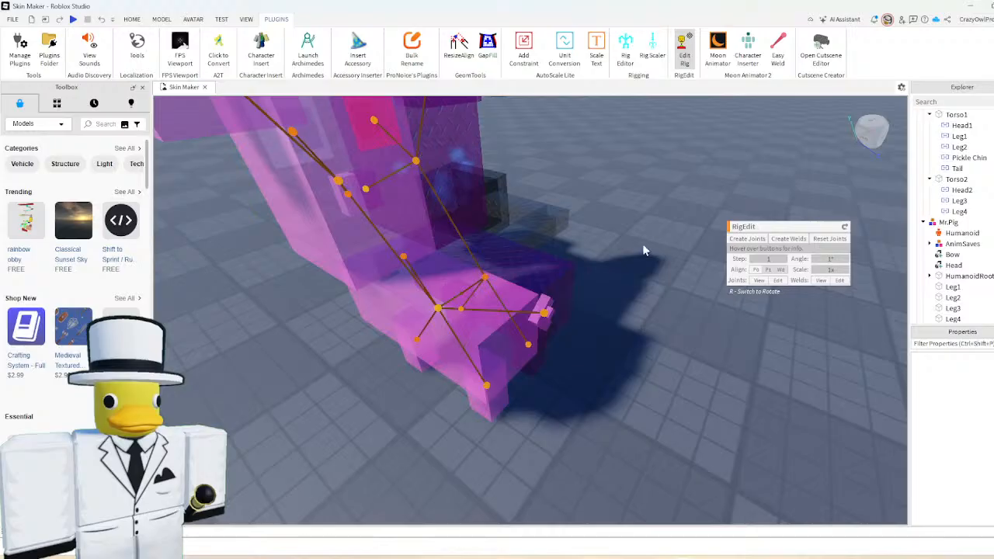
- Create joints from Torso2 to Arm1 and from Arm1 to Elbow
{"action": "right_click_drag", "start_coordinate": [642, 246], "coordinate": [621, 248]}
{"action": "scroll", "coordinate": [627, 253], "scroll_direction": "down", "scroll_amount": 3}
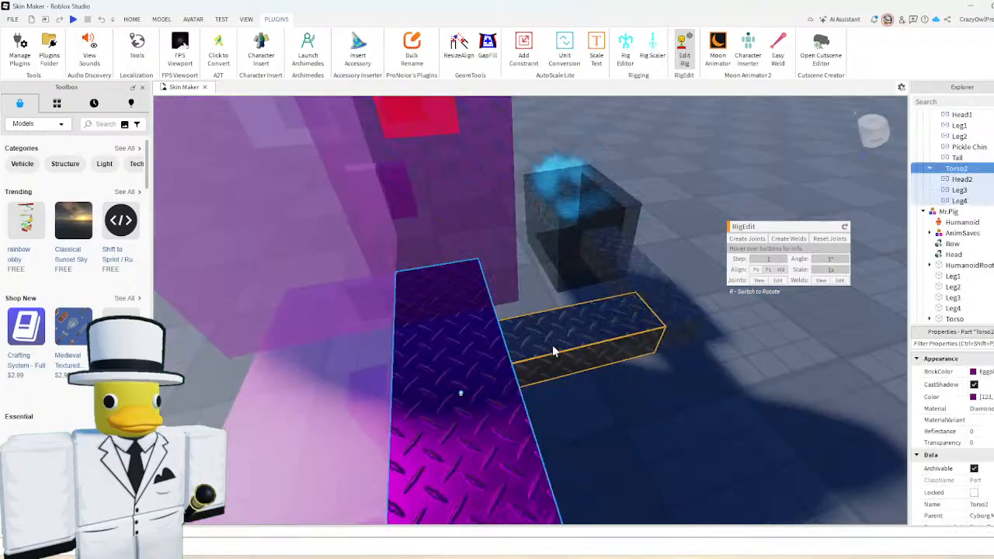
{"action": "left_click", "coordinate": [553, 352]}
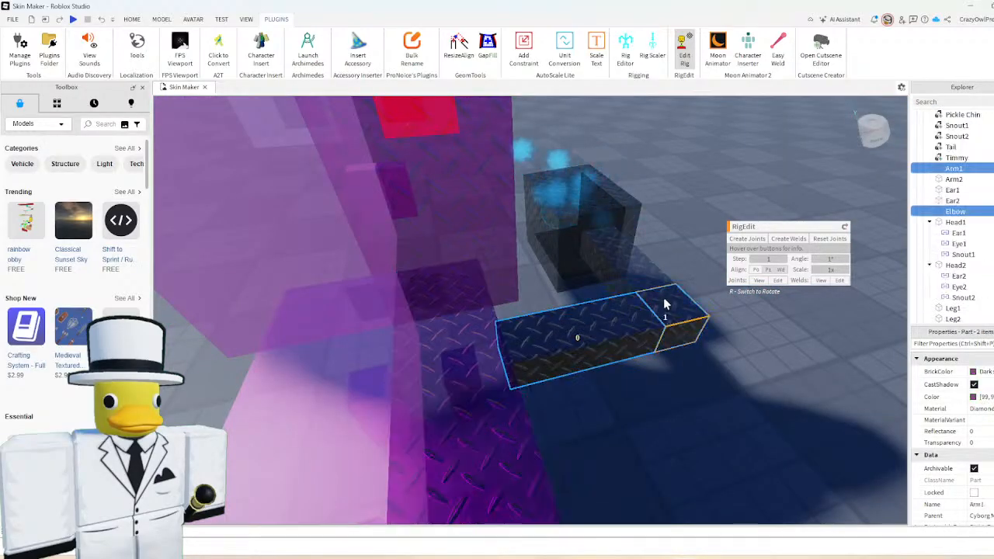
{"action": "left_click", "coordinate": [737, 240]}
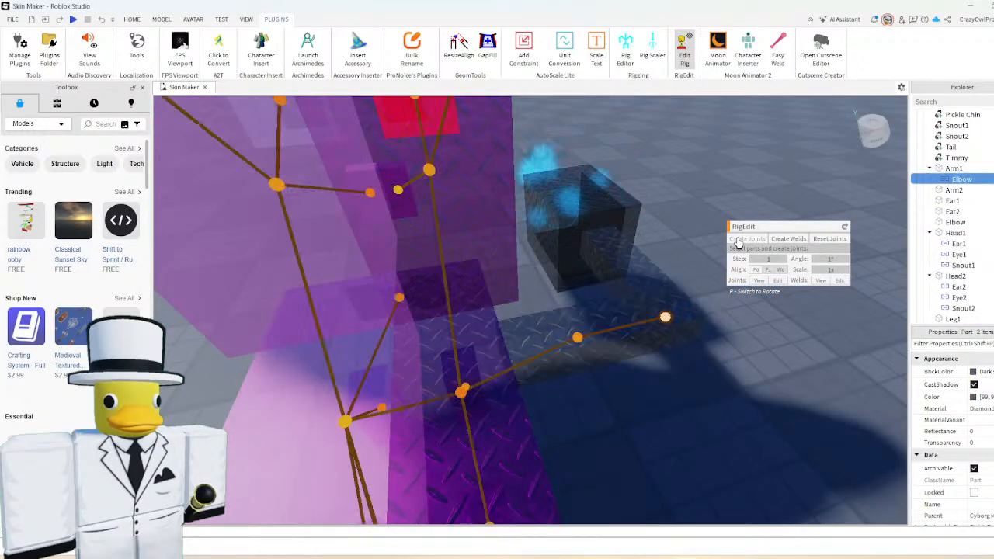
- Create joints from Elbow to Arm2, from Arm2 to Timmy and from Timmy to PP, and close RigEdit
{"action": "left_click", "coordinate": [660, 304]}
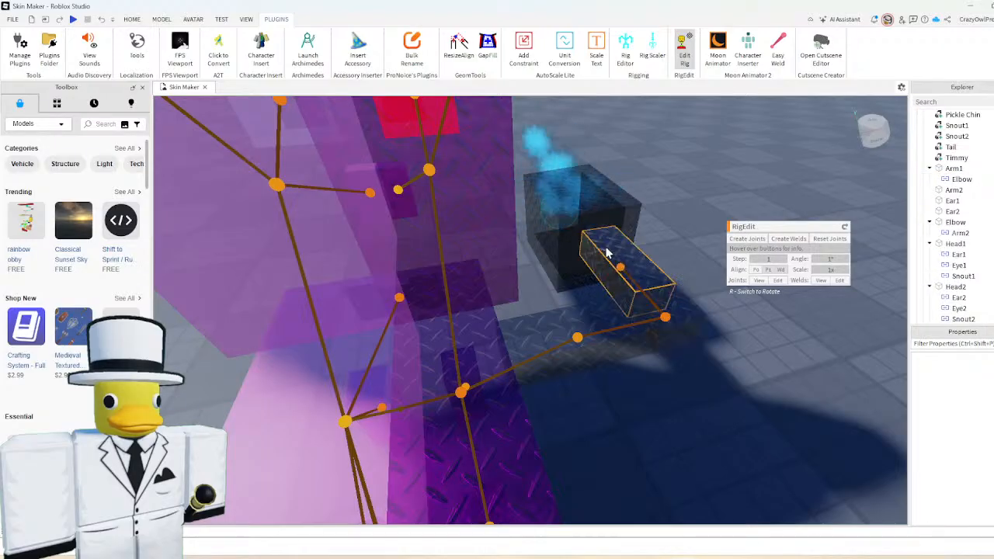
{"action": "left_click", "coordinate": [748, 244]}
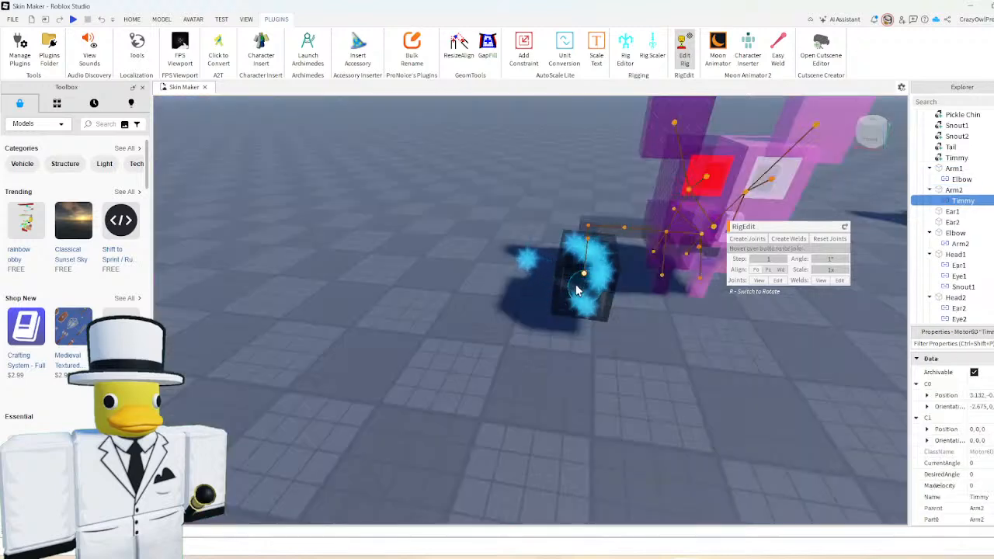
{"action": "left_click", "coordinate": [673, 329]}
{"action": "scroll", "coordinate": [636, 332], "scroll_direction": "up", "scroll_amount": 3}
{"action": "right_click_drag", "start_coordinate": [621, 333], "coordinate": [617, 334]}
{"action": "left_click", "coordinate": [548, 300]}
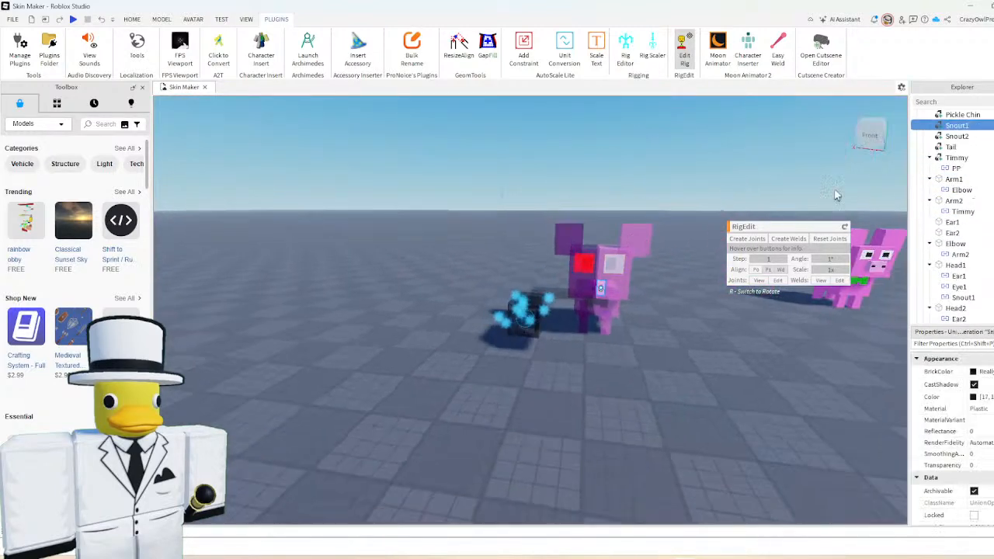
{"action": "left_click", "coordinate": [845, 228]}
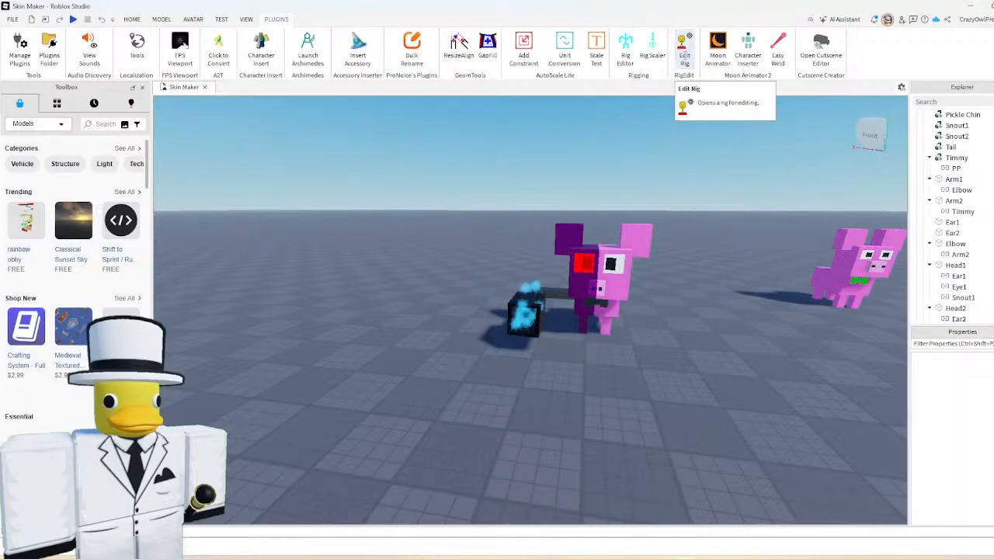
- Reopen the Cyborg Mr.Pig model in RigEdit, examine its joints from several angles, and close RigEdit
{"action": "left_click", "coordinate": [684, 56]}
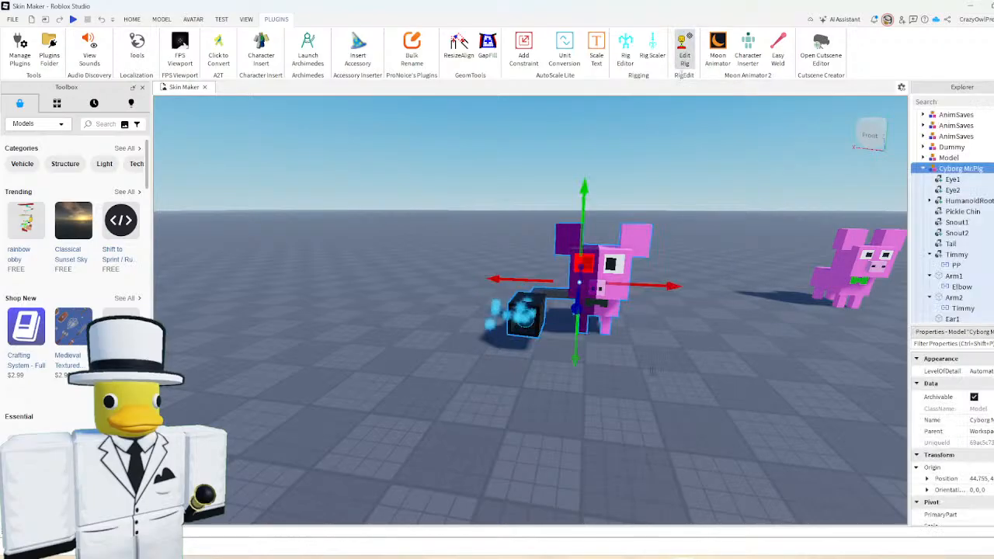
{"action": "scroll", "coordinate": [659, 388], "scroll_direction": "up", "scroll_amount": 3}
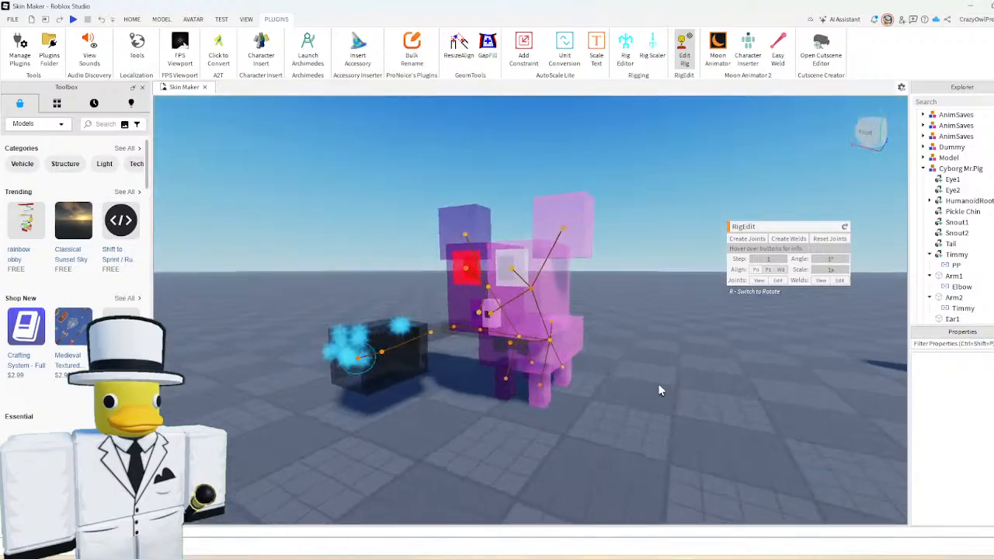
{"action": "scroll", "coordinate": [654, 388], "scroll_direction": "up", "scroll_amount": 2}
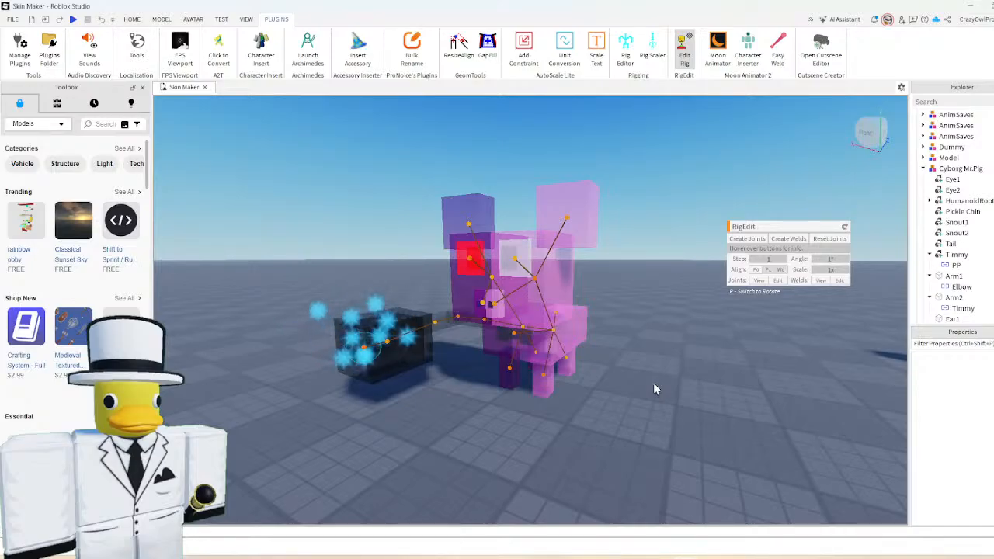
{"action": "scroll", "coordinate": [653, 382], "scroll_direction": "up", "scroll_amount": 5}
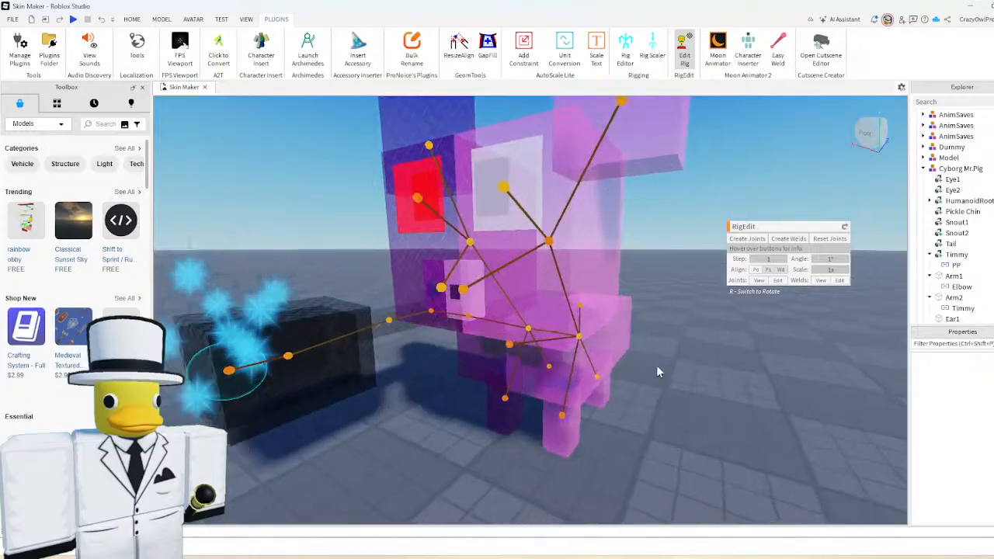
{"action": "right_click_drag", "start_coordinate": [646, 368], "coordinate": [655, 372]}
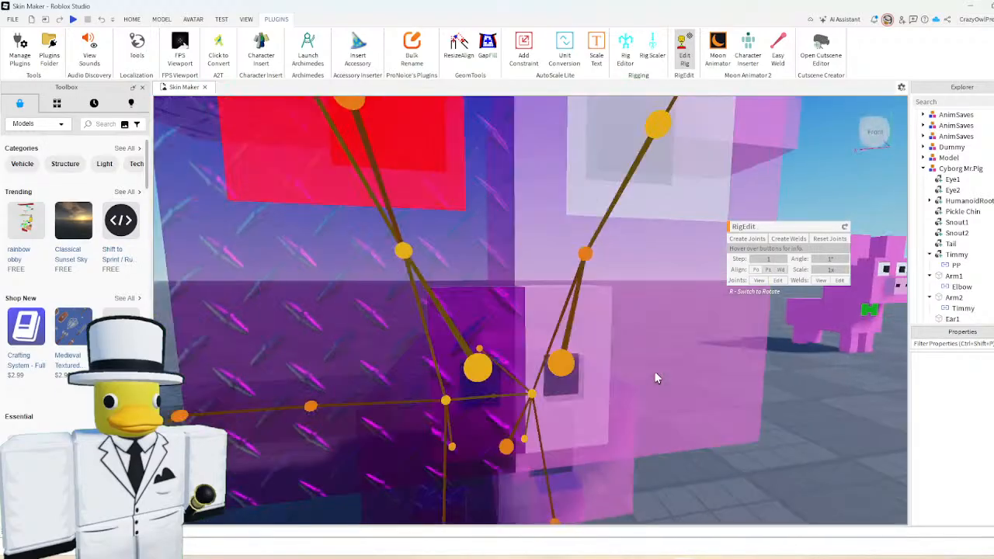
{"action": "scroll", "coordinate": [655, 372], "scroll_direction": "down", "scroll_amount": 5}
{"action": "key", "text": "a"}
{"action": "key", "text": "s"}
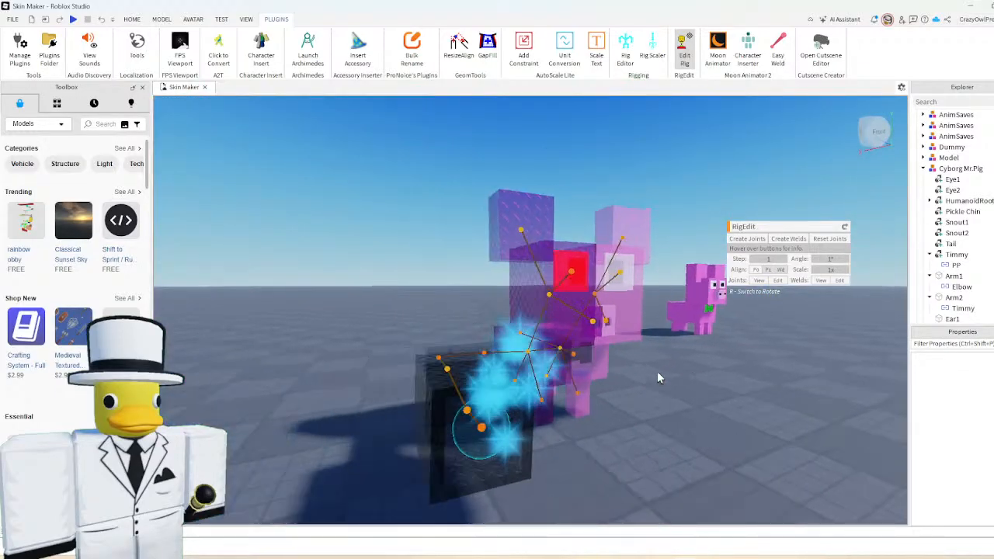
{"action": "scroll", "coordinate": [657, 373], "scroll_direction": "up", "scroll_amount": 2}
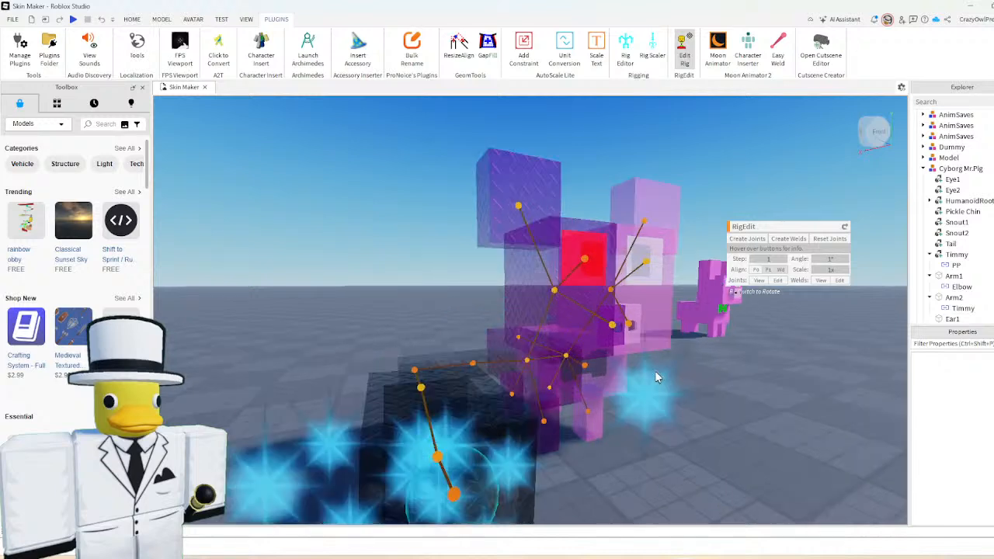
{"action": "scroll", "coordinate": [654, 370], "scroll_direction": "down", "scroll_amount": 5}
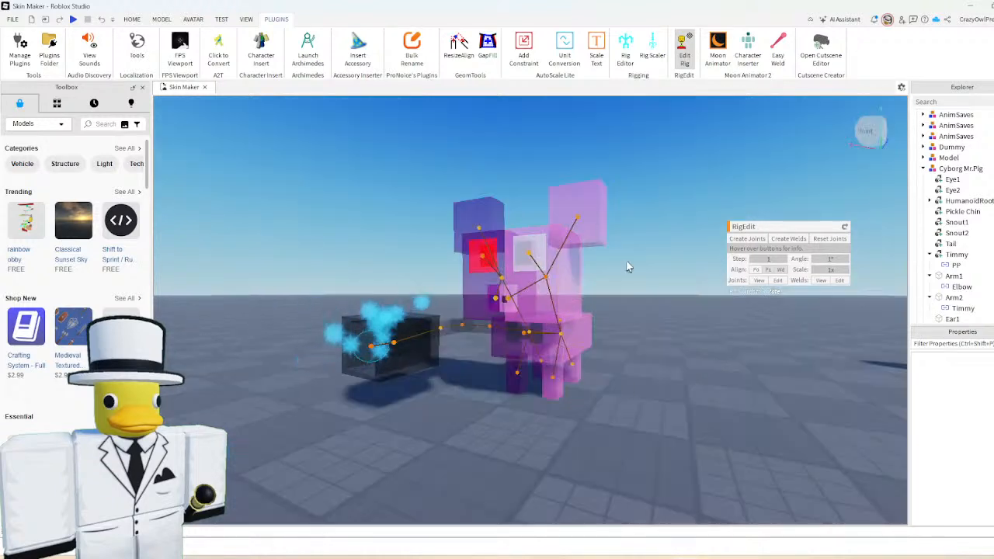
{"action": "left_click", "coordinate": [685, 52]}
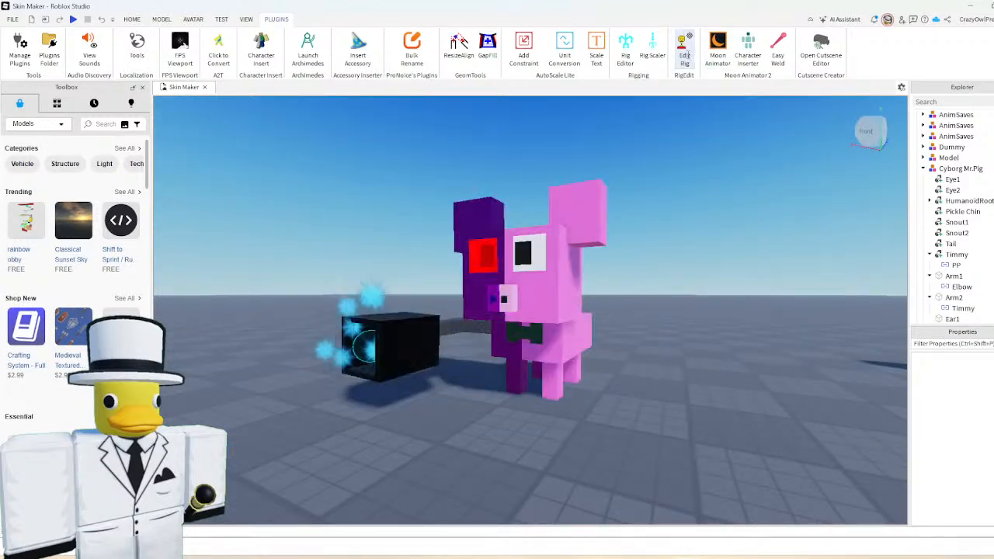
- Add a Humanoid to the Cyborg Mr.Pig model and insert an Animator into it
{"action": "left_click", "coordinate": [717, 50]}
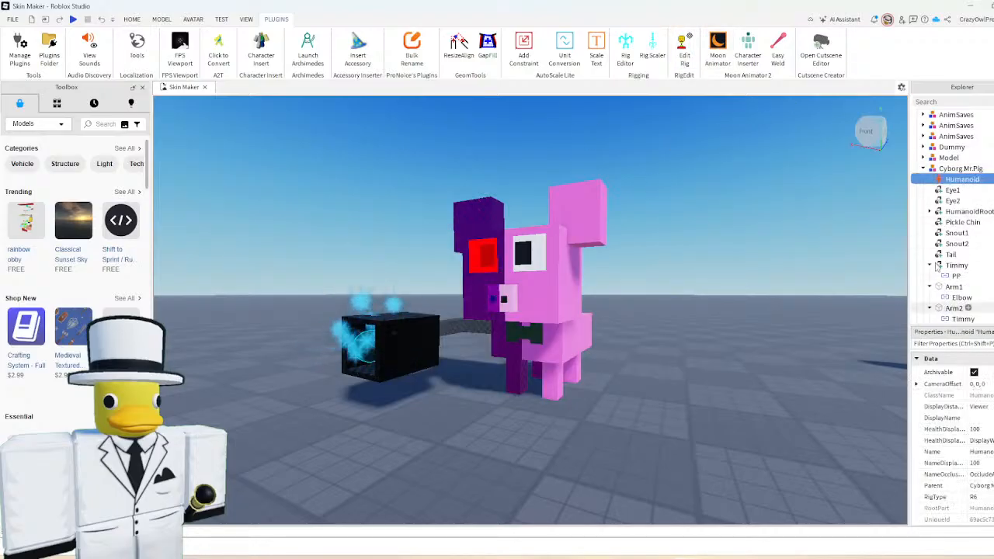
{"action": "left_click", "coordinate": [984, 179]}
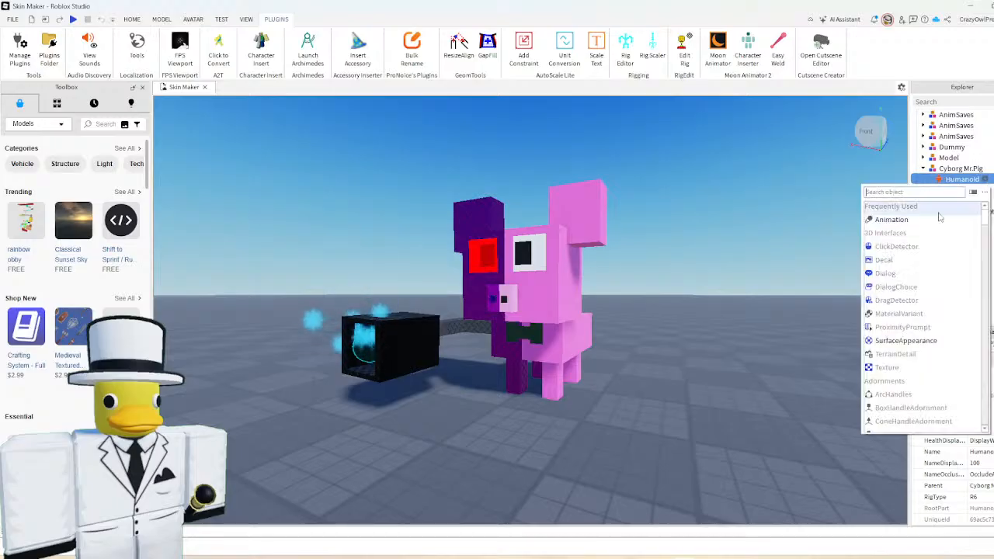
{"action": "type", "text": "a"}
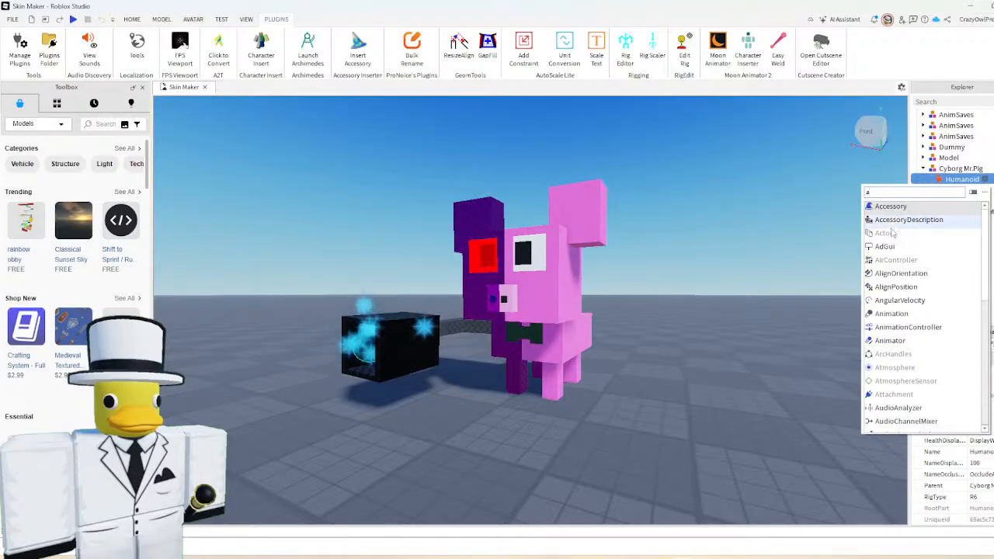
{"action": "left_click", "coordinate": [890, 340]}
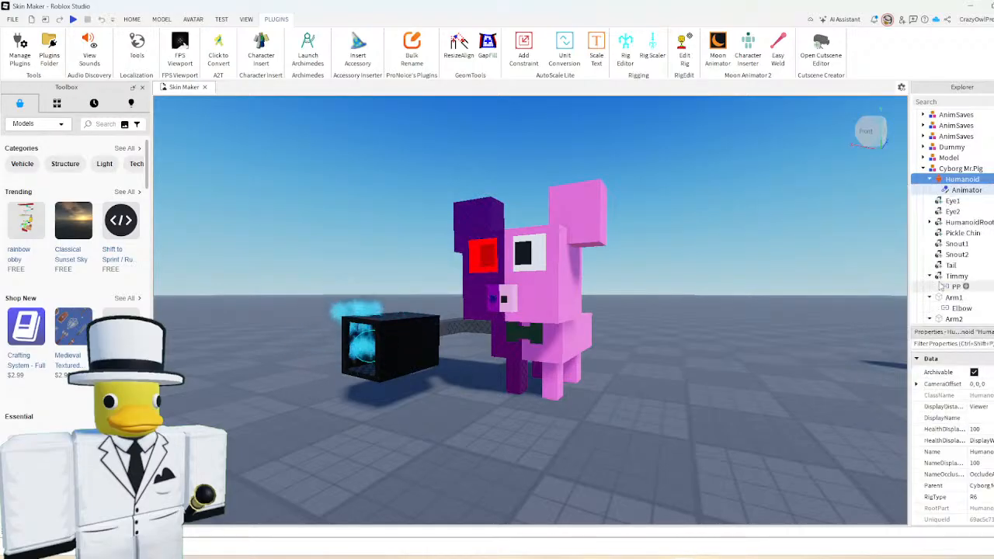
- Set the Cyborg Mr.Pig model's PrimaryPart to HumanoidRootPart
{"action": "left_click", "coordinate": [957, 168]}
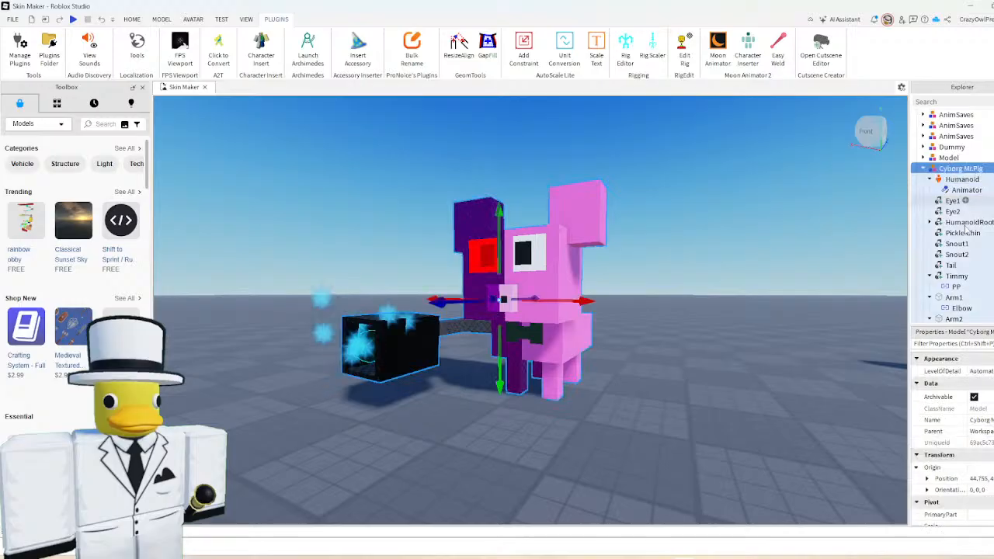
{"action": "scroll", "coordinate": [968, 434], "scroll_direction": "down", "scroll_amount": 3}
{"action": "left_click", "coordinate": [974, 414]}
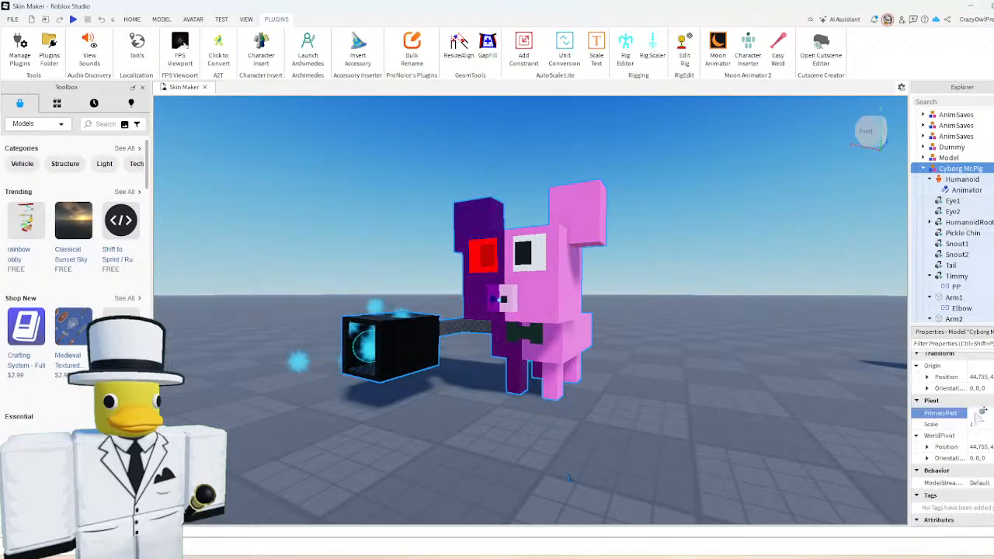
{"action": "left_click", "coordinate": [962, 222]}
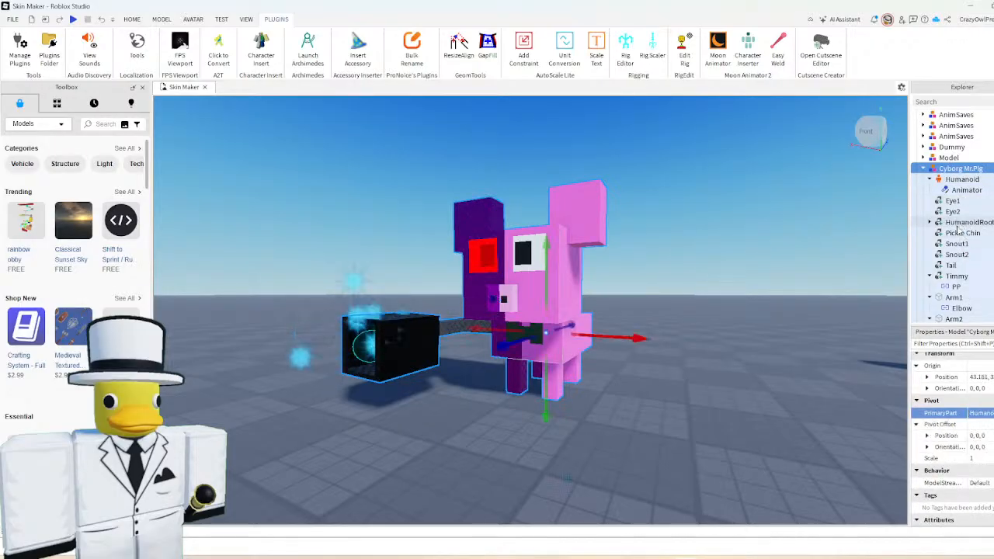
- Start a new rig animation for Cyborg Mr.Pig in Moon Animator and test rotating Head1
{"action": "left_click", "coordinate": [717, 48]}
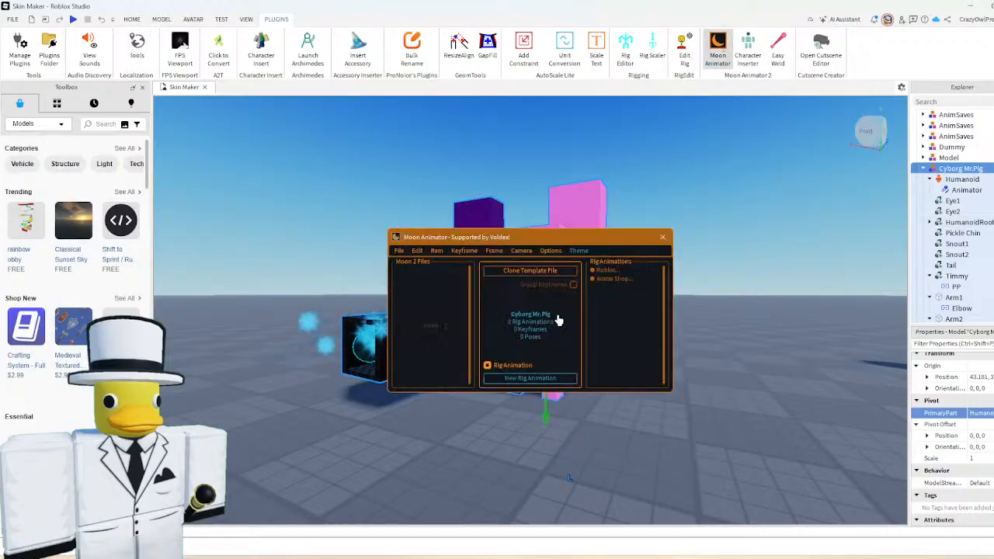
{"action": "left_click", "coordinate": [520, 381]}
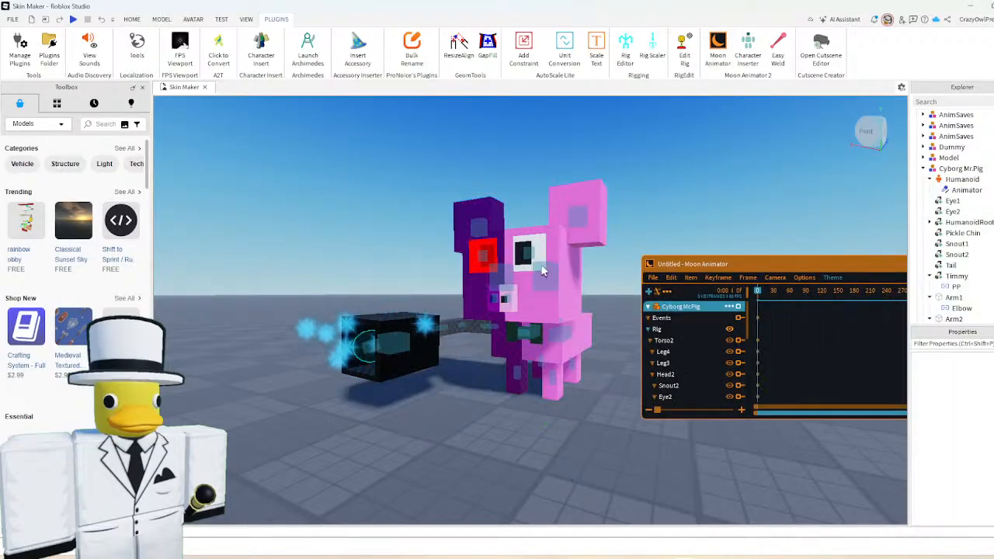
{"action": "left_click", "coordinate": [542, 270]}
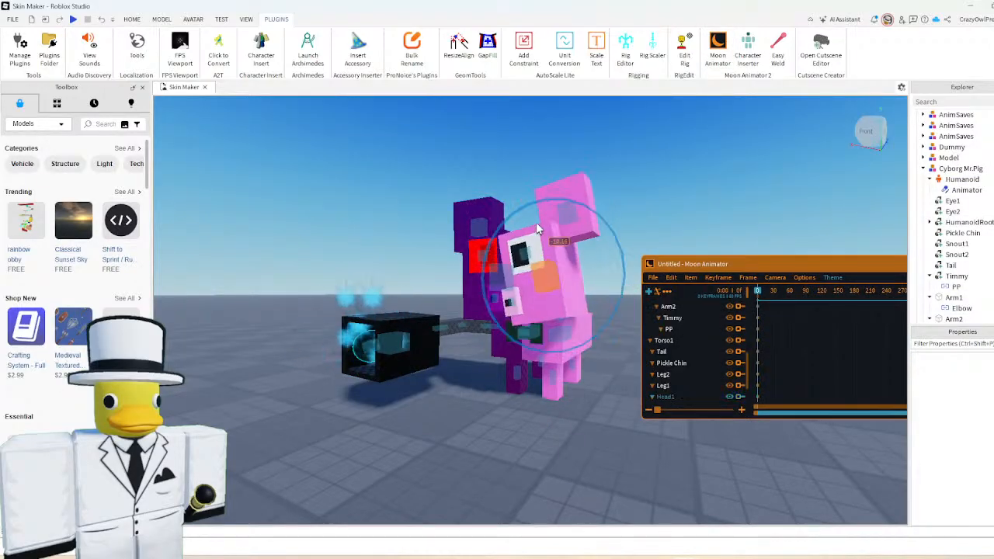
{"action": "key", "text": "r"}
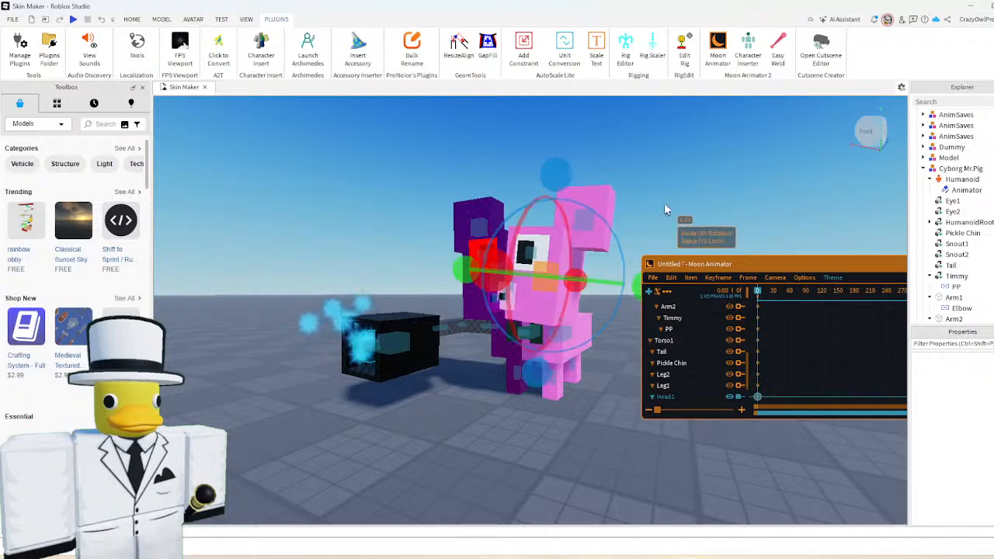
- Test rotating Ear1 about its joint, and close Moon Animator without saving the animation
{"action": "scroll", "coordinate": [664, 207], "scroll_direction": "up", "scroll_amount": 2}
{"action": "left_click", "coordinate": [598, 214]}
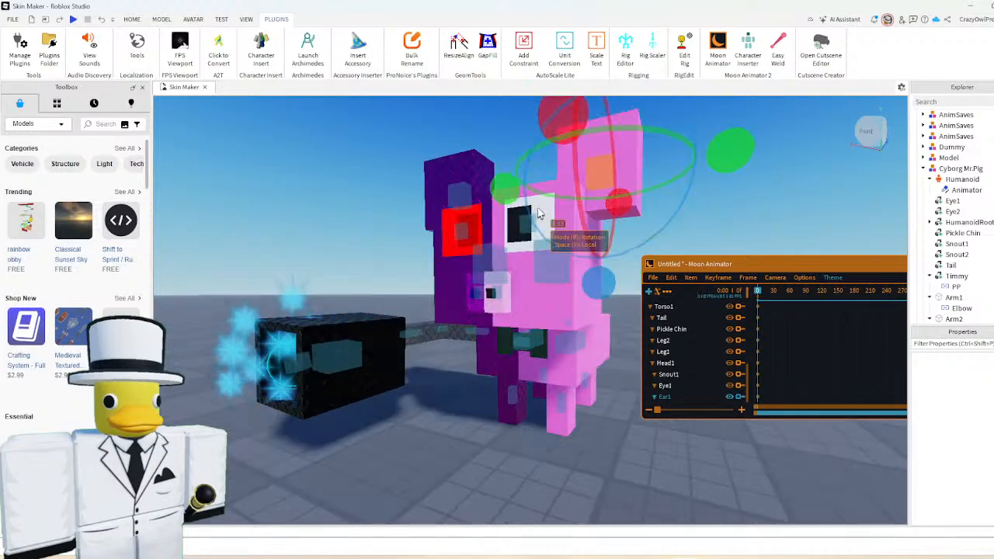
{"action": "scroll", "coordinate": [538, 213], "scroll_direction": "down", "scroll_amount": 2}
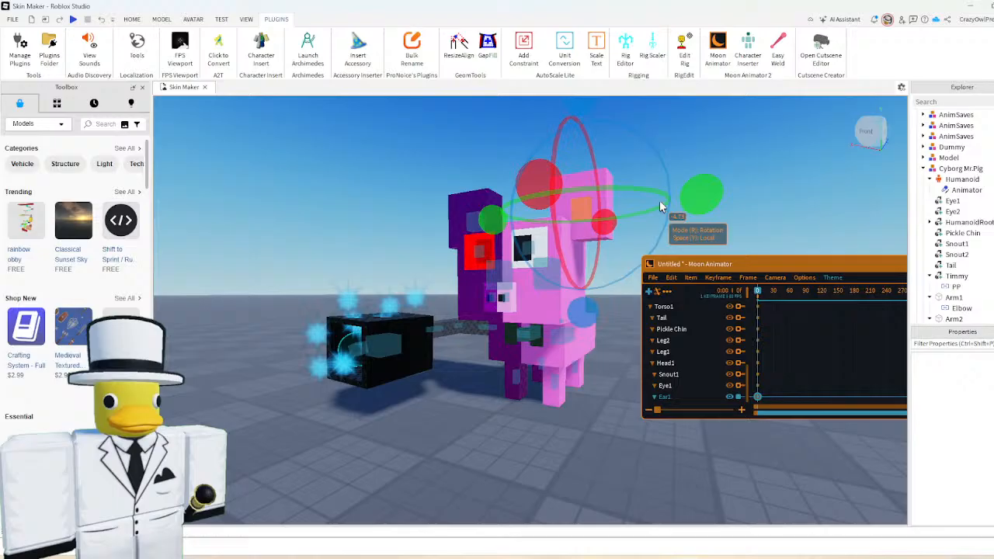
{"action": "left_click_drag", "start_coordinate": [659, 202], "coordinate": [584, 276]}
{"action": "scroll", "coordinate": [472, 328], "scroll_direction": "up", "scroll_amount": 5}
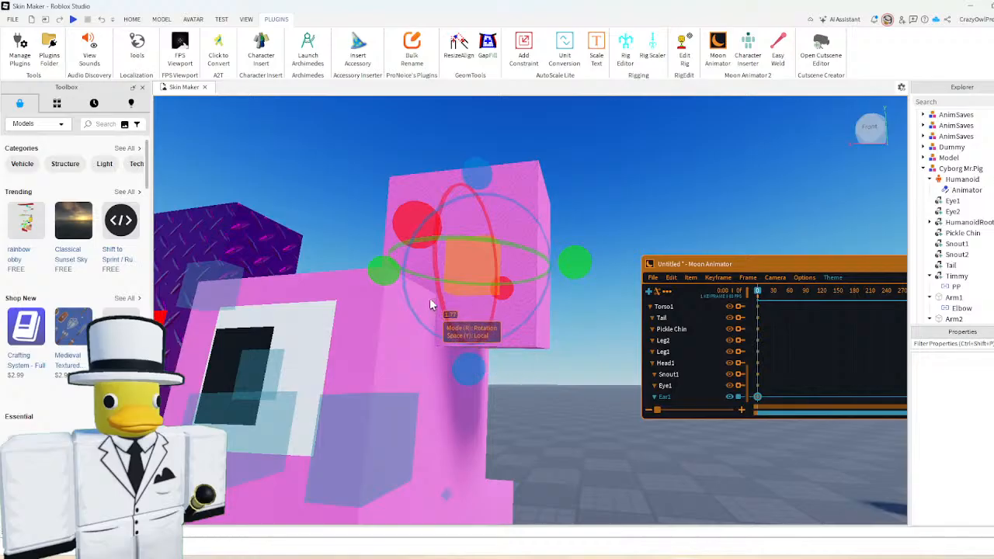
{"action": "left_click_drag", "start_coordinate": [463, 368], "coordinate": [402, 284]}
{"action": "left_click_drag", "start_coordinate": [691, 259], "coordinate": [577, 243]}
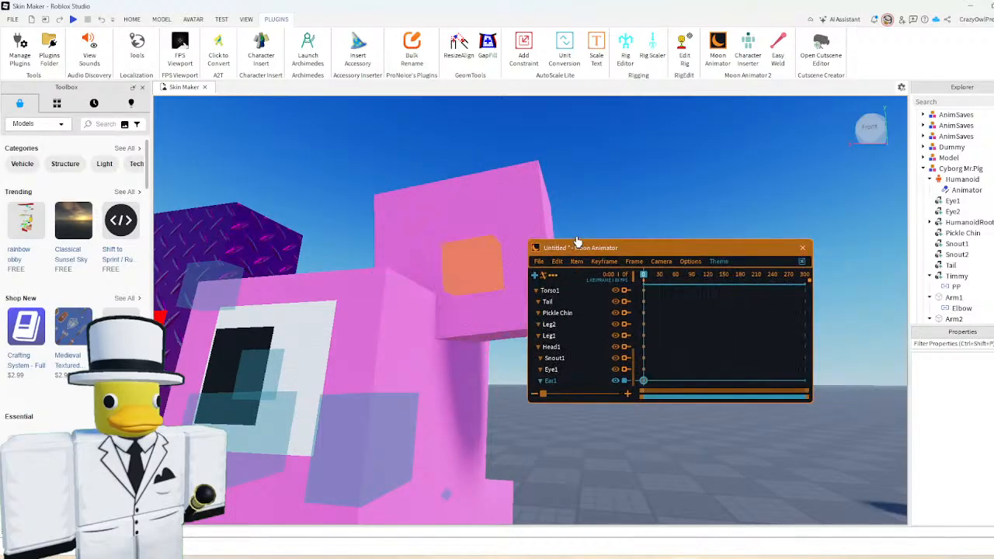
{"action": "left_click", "coordinate": [802, 248]}
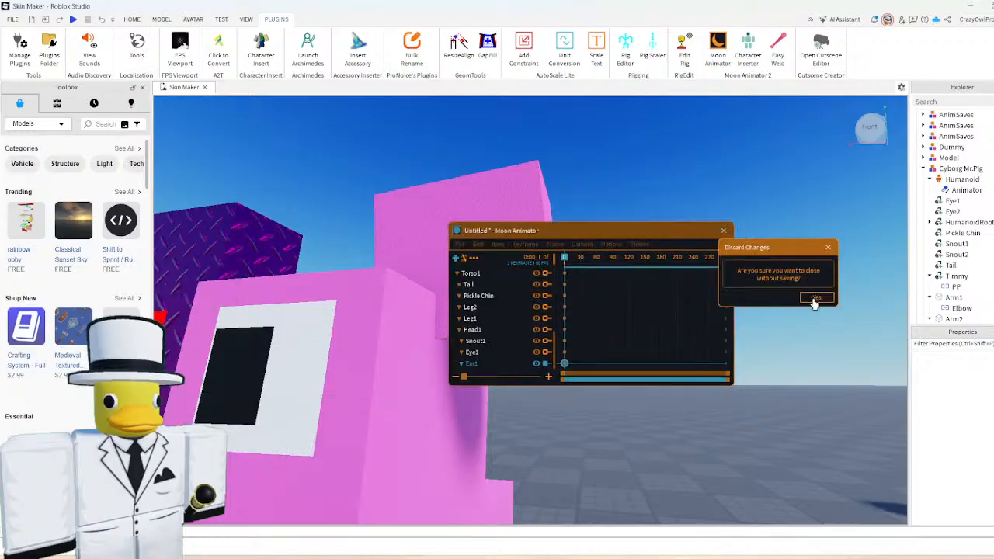
{"action": "left_click", "coordinate": [809, 301]}
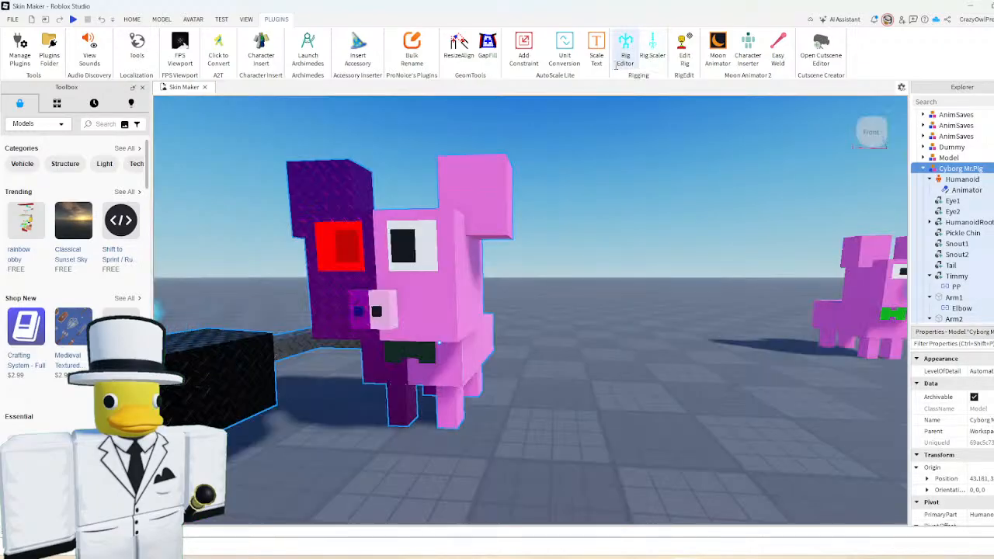
- Open Cyborg Mr.Pig in Rig Editor's joint editing mode and translate Ear1's joint down and inward to the ear's base, using a 0.1 increment
{"action": "left_click", "coordinate": [625, 48]}
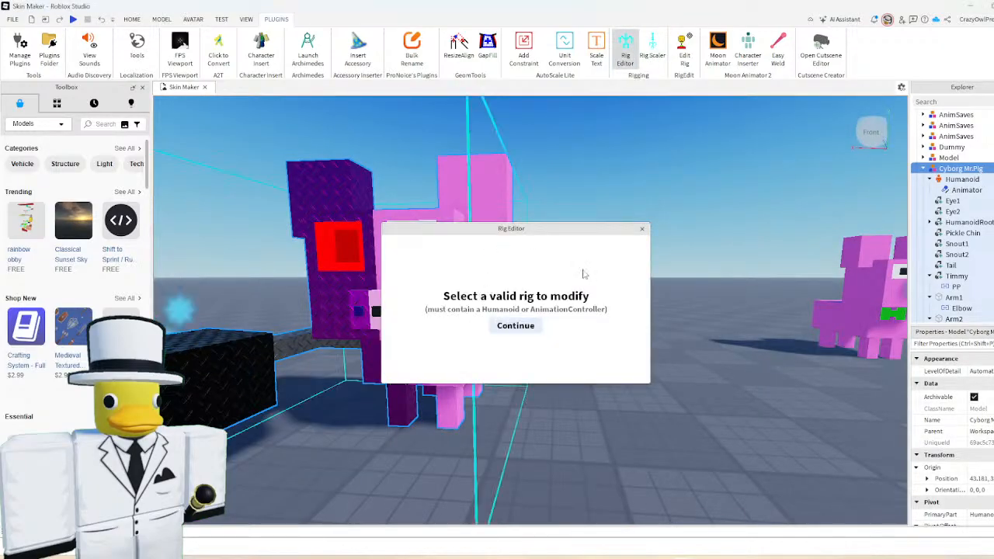
{"action": "left_click", "coordinate": [516, 326]}
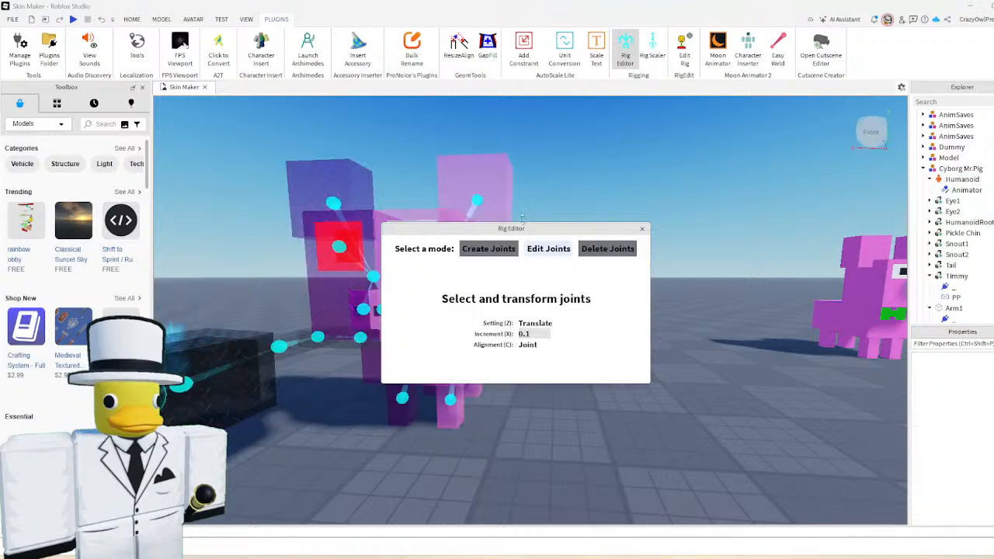
{"action": "left_click_drag", "start_coordinate": [551, 228], "coordinate": [729, 151]}
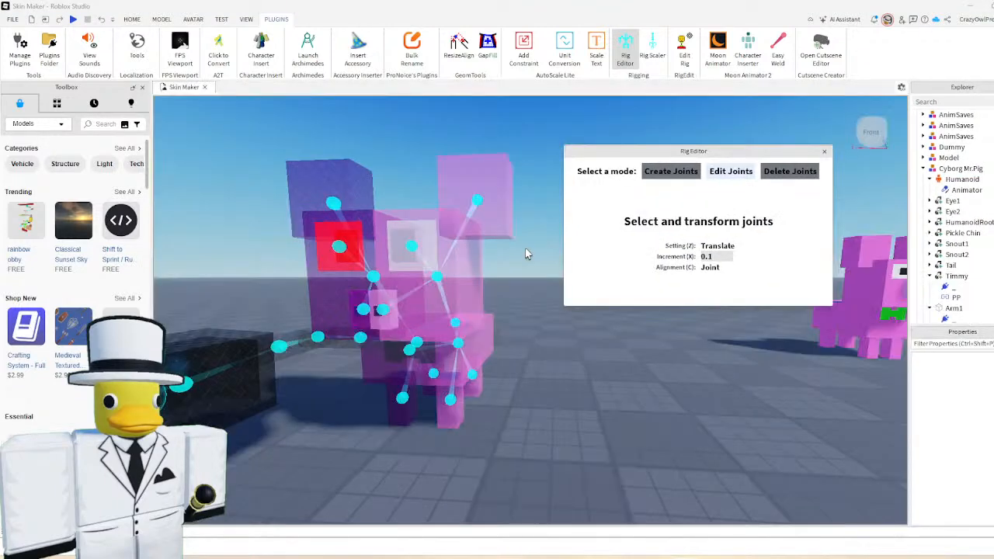
{"action": "left_click_drag", "start_coordinate": [480, 289], "coordinate": [481, 313]}
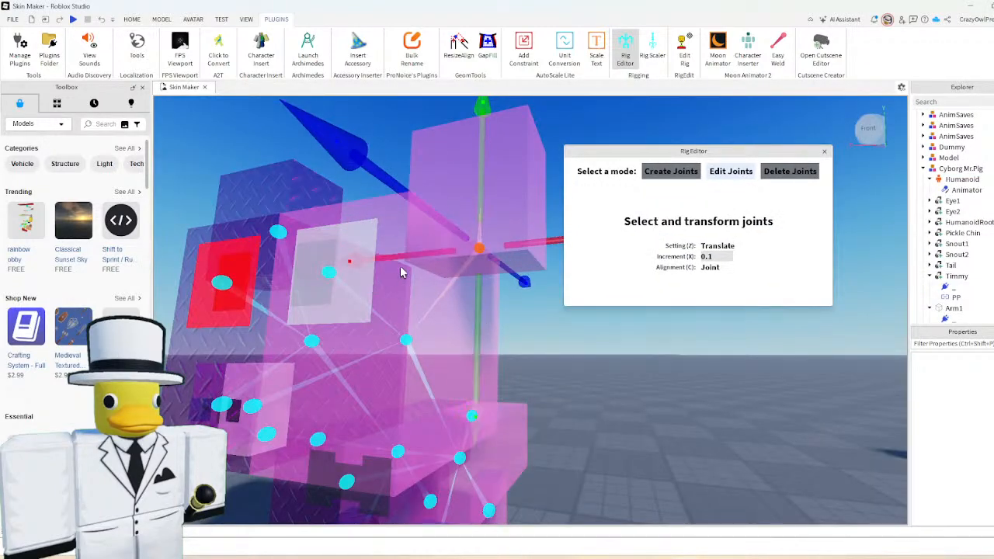
{"action": "left_click_drag", "start_coordinate": [401, 267], "coordinate": [395, 261]}
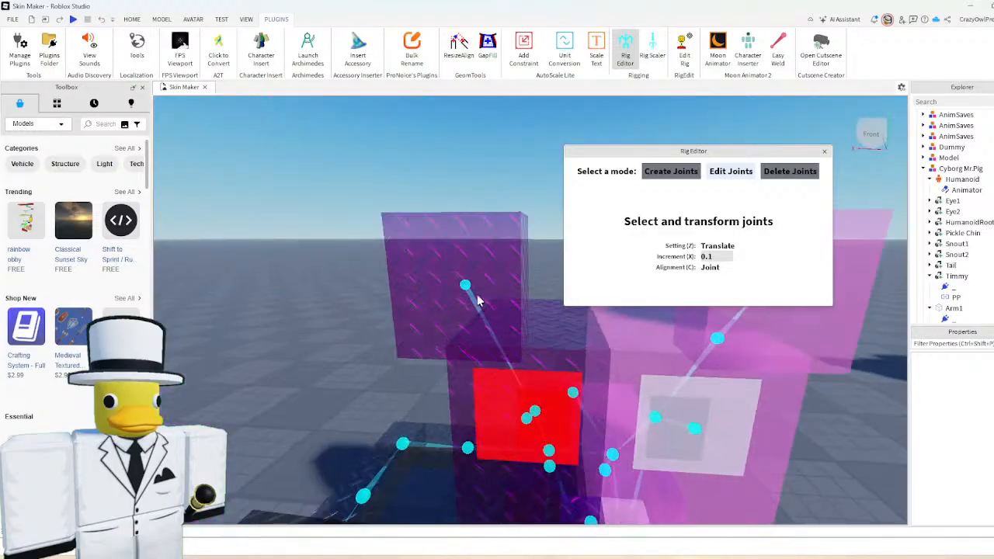
- Translate the dark purple ear's joint down and inward to the base of the ear
{"action": "left_click", "coordinate": [466, 285]}
{"action": "left_click_drag", "start_coordinate": [466, 335], "coordinate": [476, 378]}
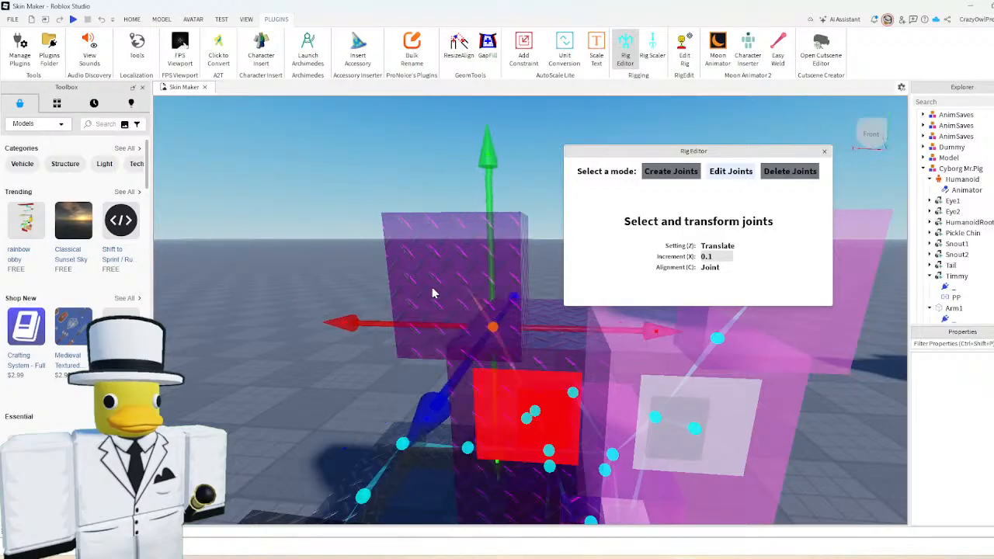
{"action": "left_click", "coordinate": [432, 288]}
- Translate the pink head half's joint straight down to the neck, where the head meets the body
{"action": "scroll", "coordinate": [432, 284], "scroll_direction": "down", "scroll_amount": 3}
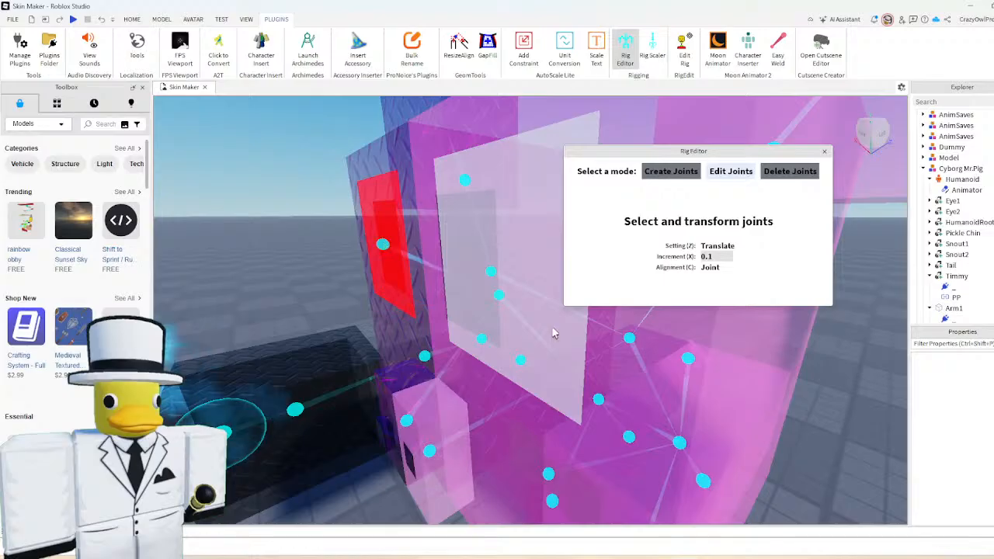
{"action": "right_click_drag", "start_coordinate": [554, 333], "coordinate": [464, 349]}
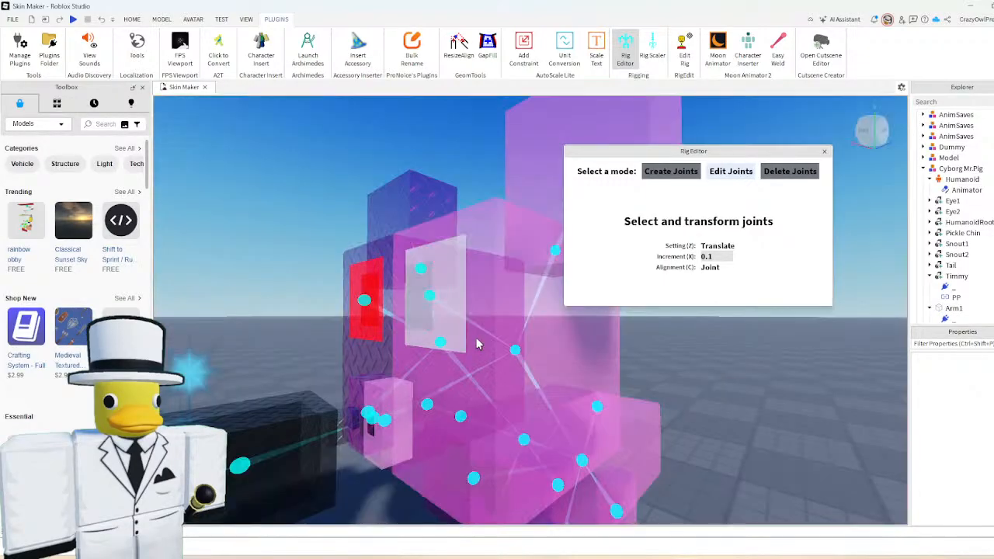
{"action": "right_click_drag", "start_coordinate": [475, 337], "coordinate": [413, 312]}
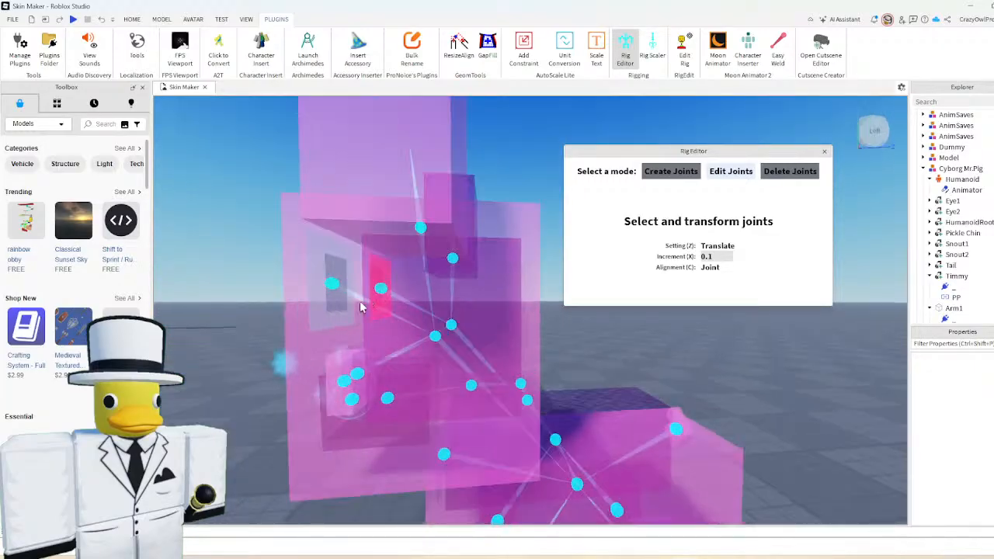
{"action": "right_click_drag", "start_coordinate": [362, 306], "coordinate": [412, 299]}
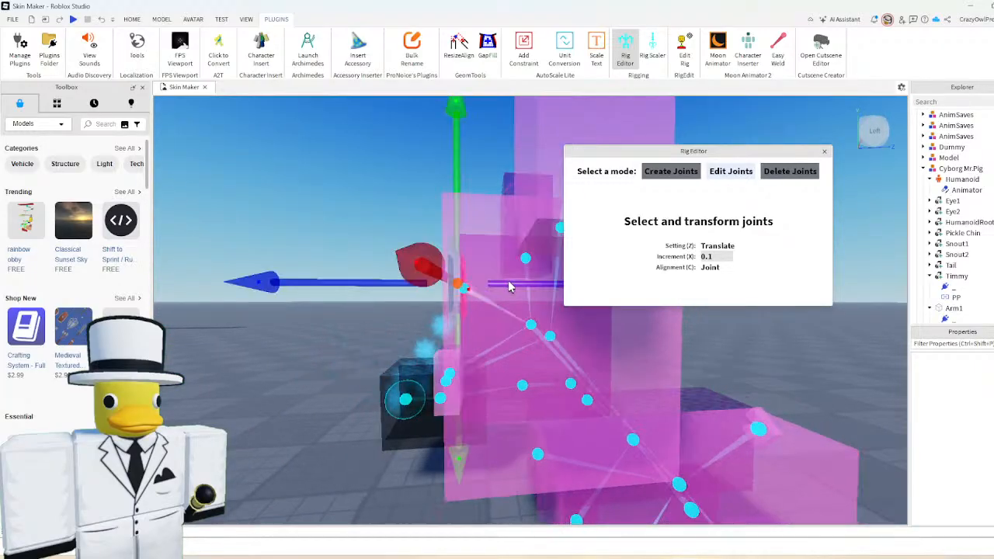
{"action": "left_click", "coordinate": [523, 329]}
{"action": "right_click_drag", "start_coordinate": [523, 329], "coordinate": [481, 288]}
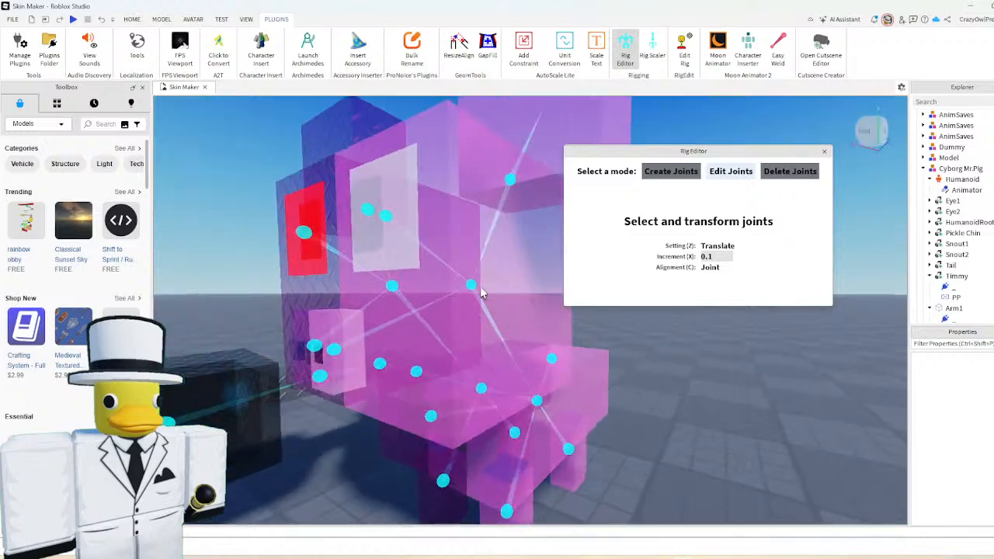
{"action": "left_click", "coordinate": [472, 284]}
{"action": "left_click_drag", "start_coordinate": [471, 345], "coordinate": [476, 467]}
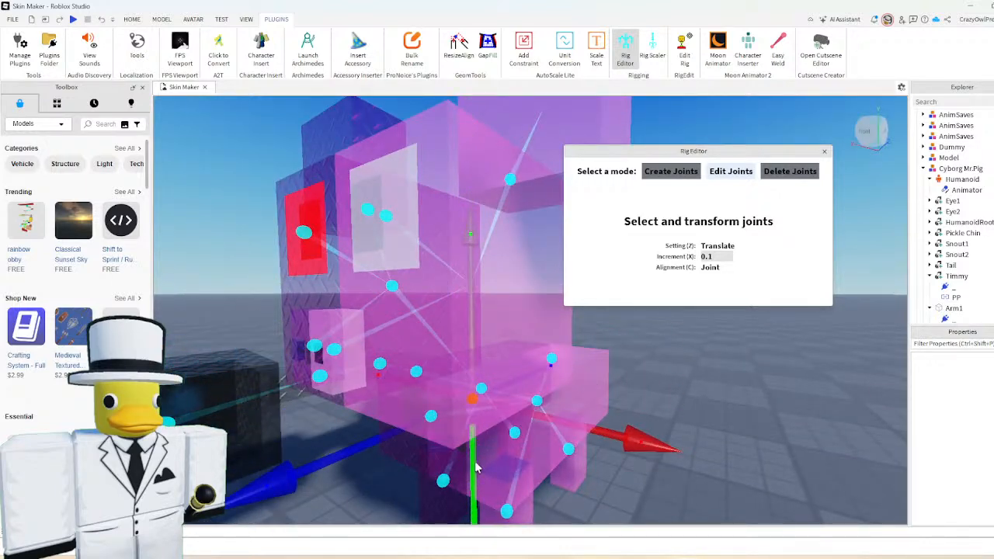
- Translate the cyborg arm's shoulder joint toward the body and the joint at the arm's outer corner slightly inward
{"action": "right_click_drag", "start_coordinate": [476, 467], "coordinate": [367, 349]}
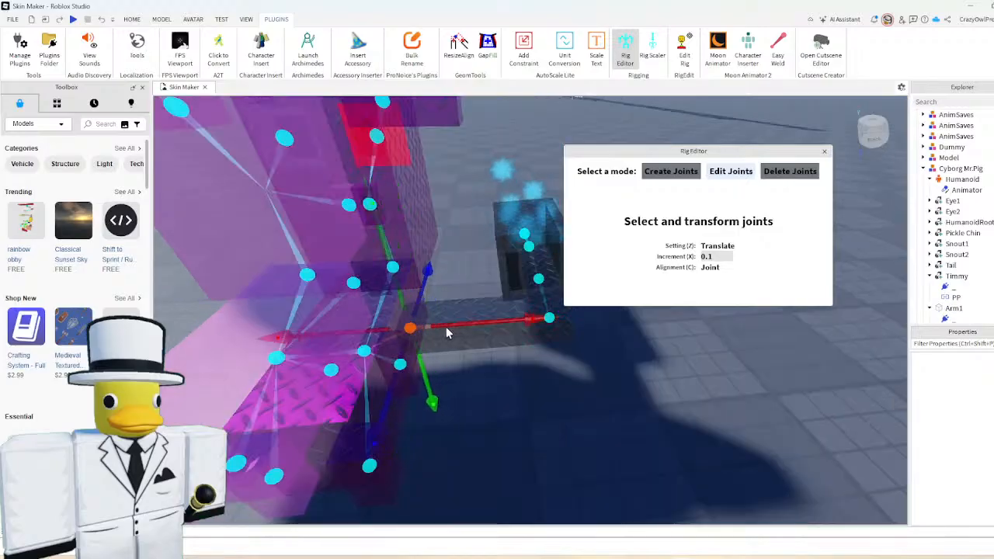
{"action": "left_click", "coordinate": [435, 329]}
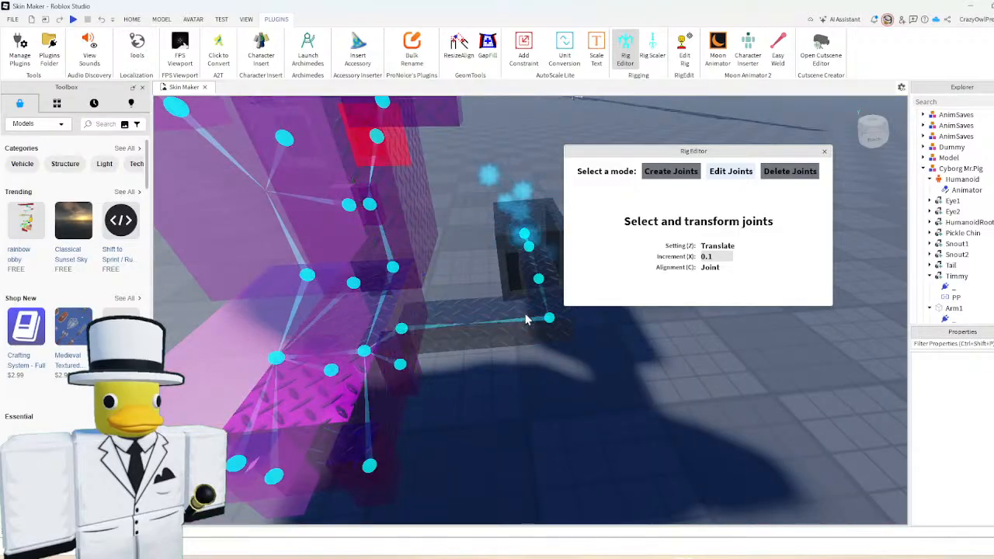
{"action": "left_click", "coordinate": [547, 318]}
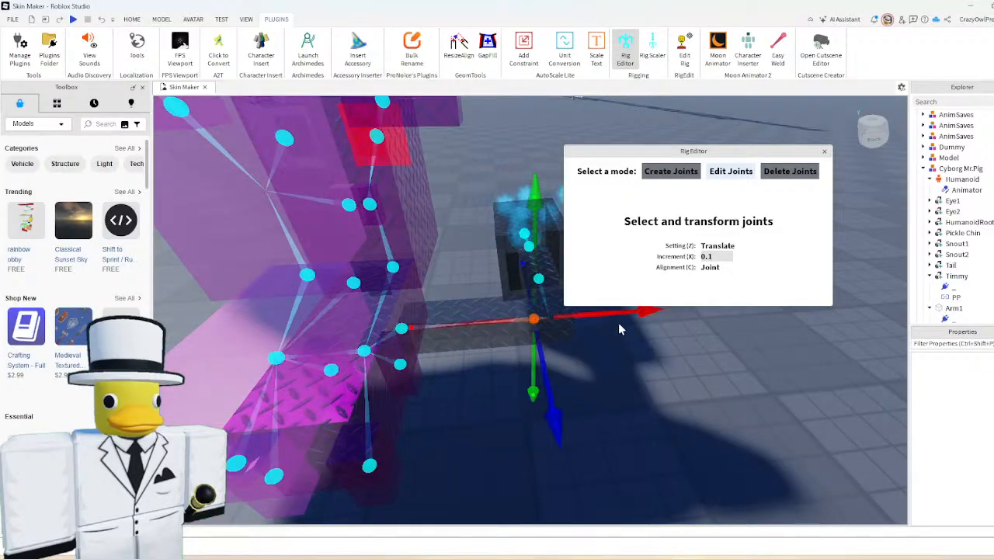
- Translate the metal forearm's joint back to its elbow end and the arm cannon's joint back to the cannon's rear edge
{"action": "right_click_drag", "start_coordinate": [619, 322], "coordinate": [619, 327]}
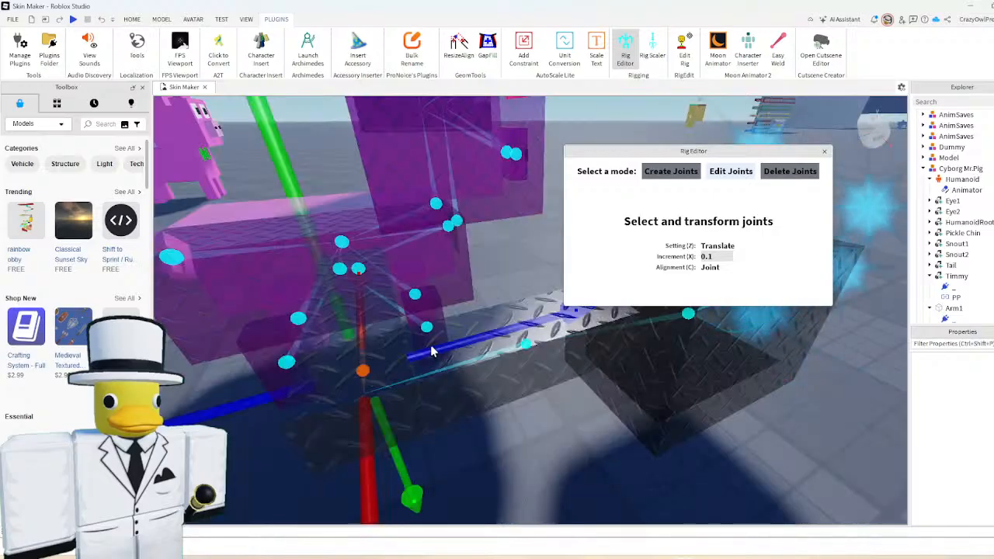
{"action": "left_click", "coordinate": [497, 354]}
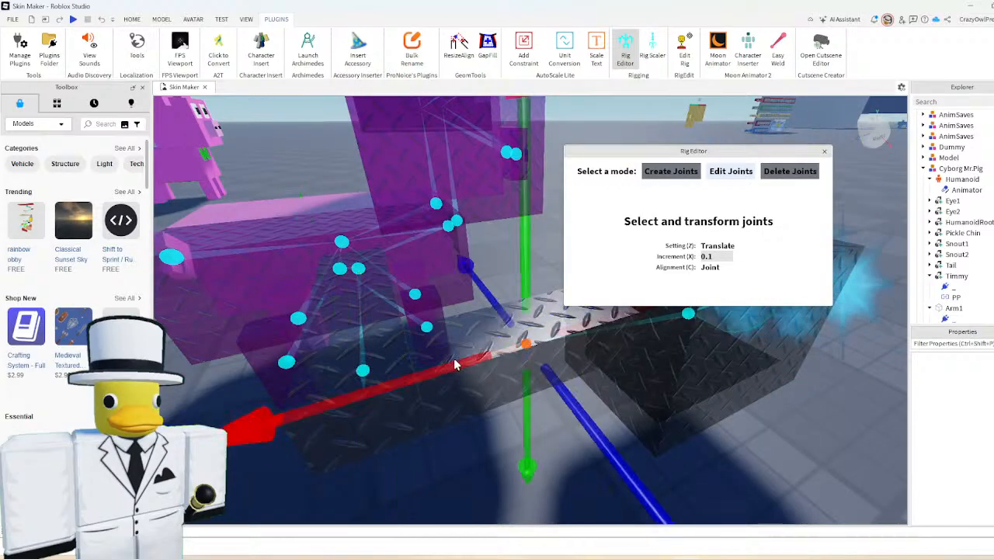
{"action": "left_click_drag", "start_coordinate": [415, 386], "coordinate": [303, 424]}
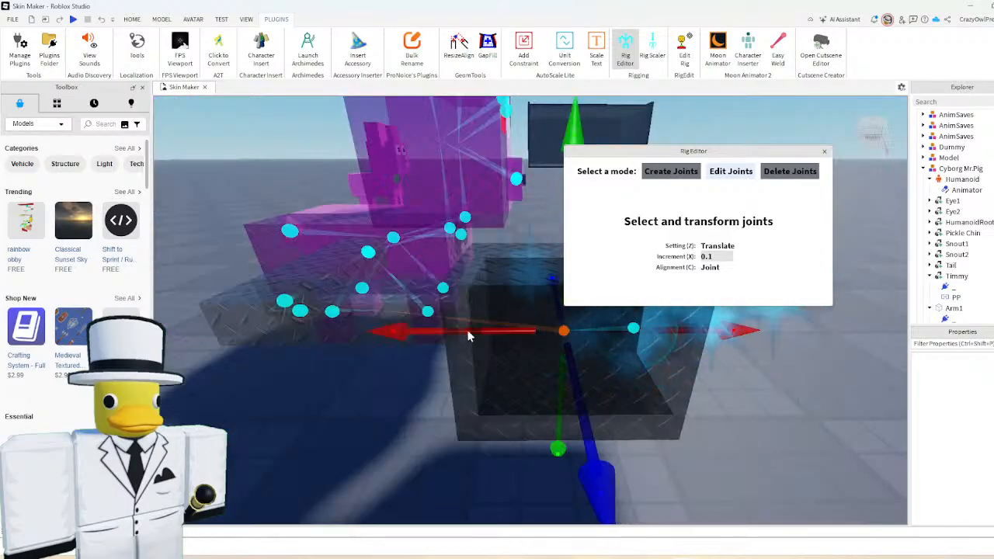
{"action": "left_click_drag", "start_coordinate": [468, 336], "coordinate": [360, 335]}
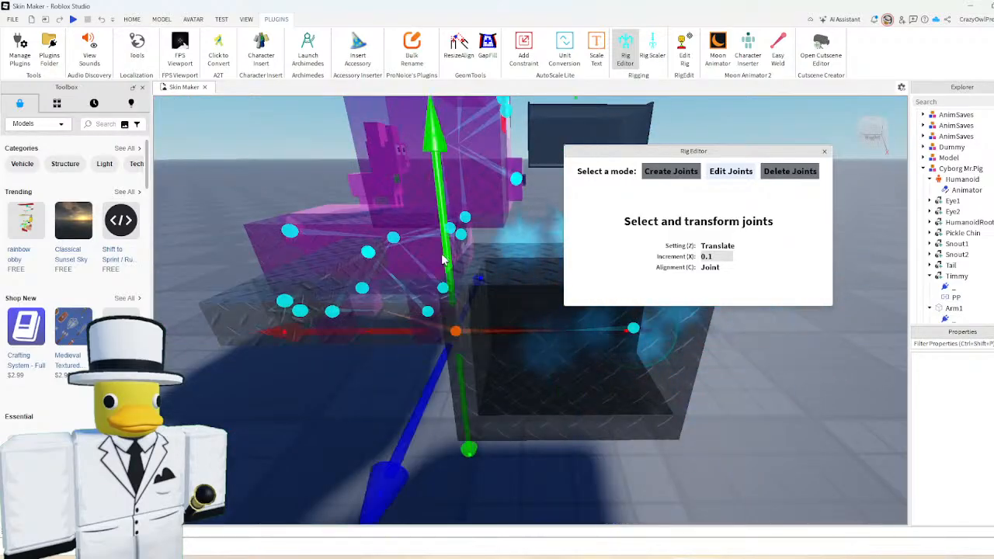
{"action": "left_click_drag", "start_coordinate": [441, 255], "coordinate": [501, 237]}
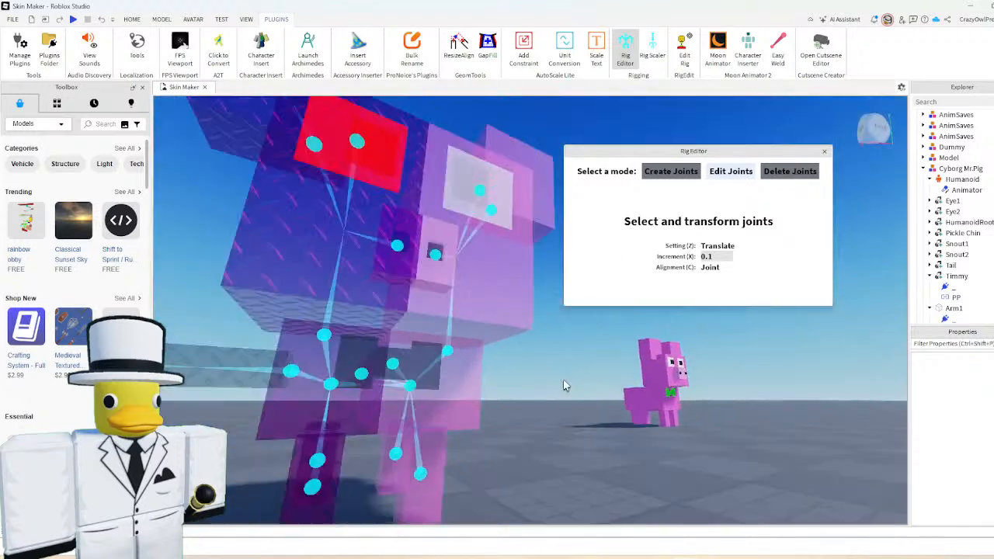
- Translate the joints of both rear legs straight up to the tops of the legs, at the underside of the body
{"action": "key", "text": "d"}
{"action": "right_click_drag", "start_coordinate": [474, 357], "coordinate": [475, 358]}
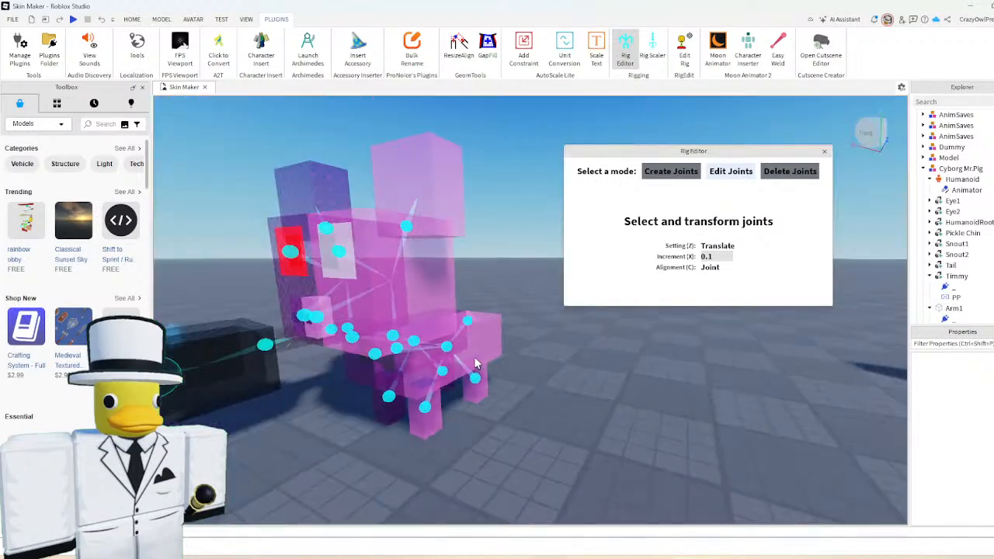
{"action": "key", "text": "w"}
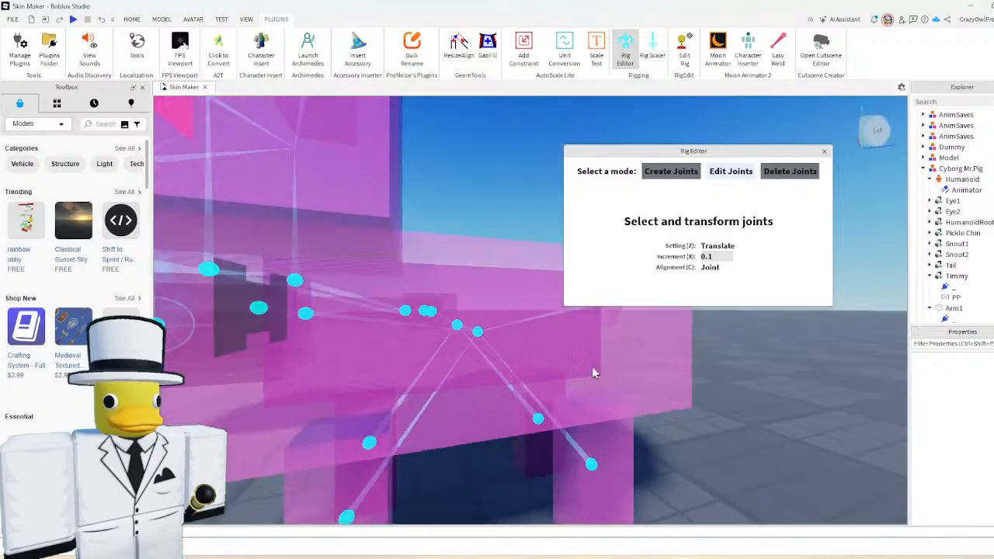
{"action": "mouse_move", "coordinate": [592, 365]}
{"action": "right_mouse_down"}
{"action": "mouse_move", "coordinate": [598, 356]}
{"action": "mouse_move", "coordinate": [587, 354]}
{"action": "right_mouse_up"}
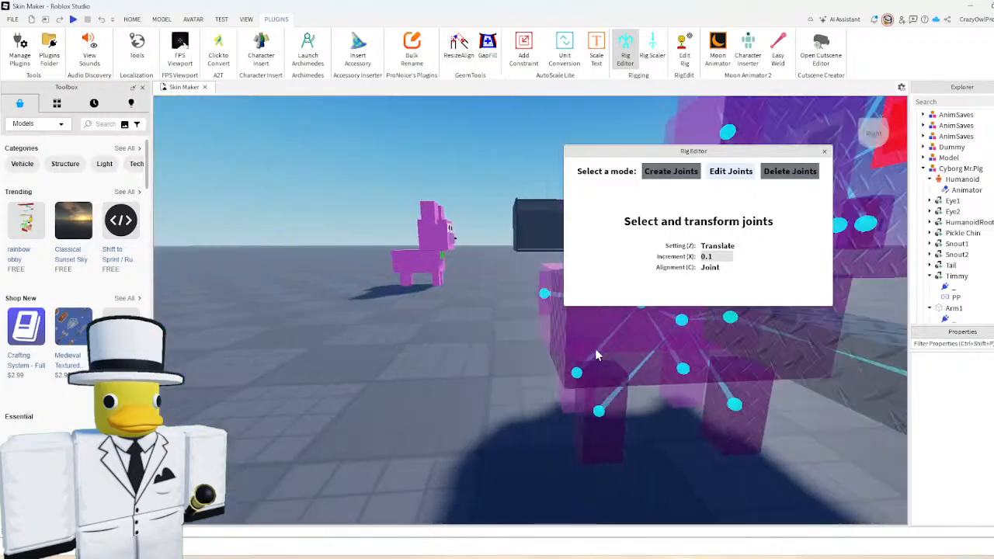
{"action": "key", "text": "d"}
{"action": "left_click", "coordinate": [366, 290]}
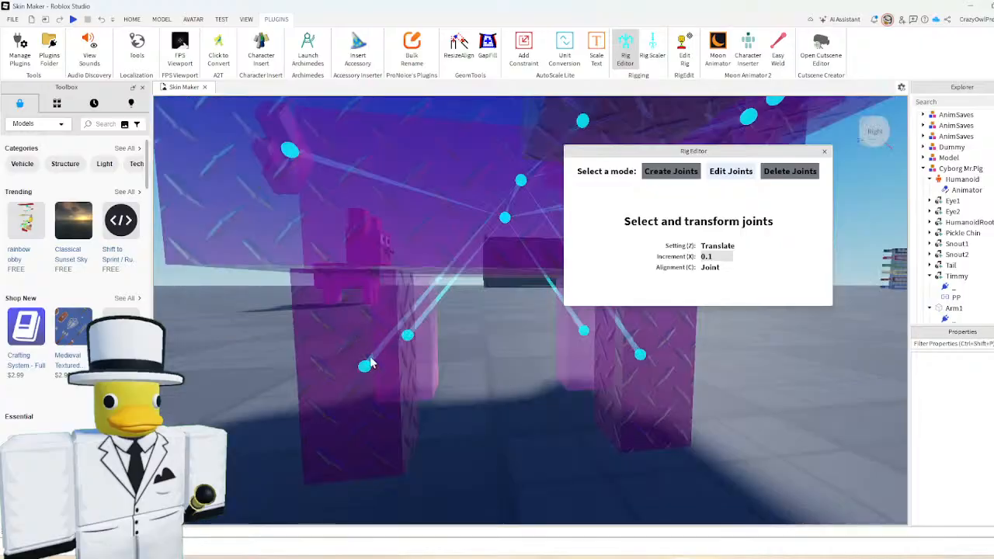
{"action": "left_click", "coordinate": [366, 365]}
{"action": "left_click_drag", "start_coordinate": [362, 365], "coordinate": [364, 326]}
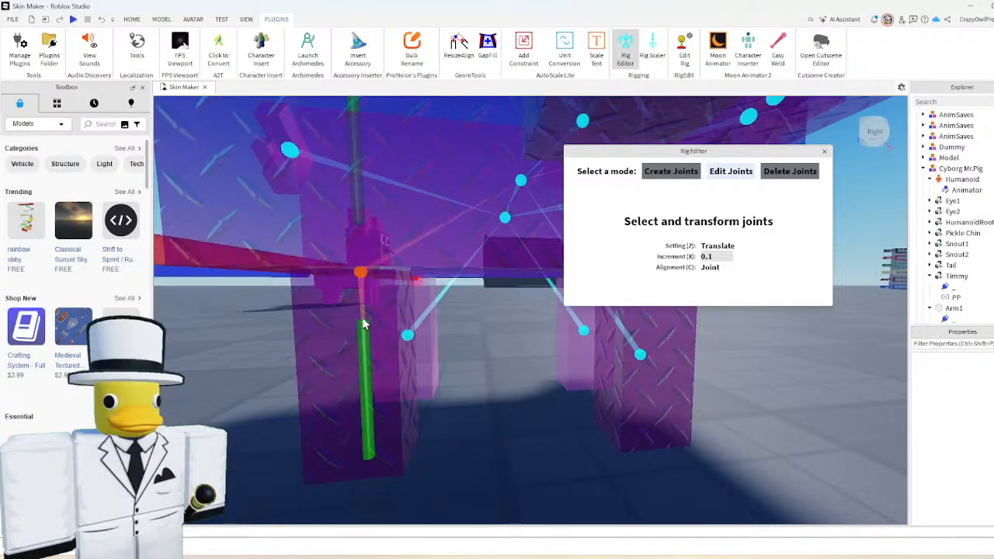
{"action": "left_click", "coordinate": [407, 334]}
{"action": "left_click_drag", "start_coordinate": [404, 379], "coordinate": [401, 326]}
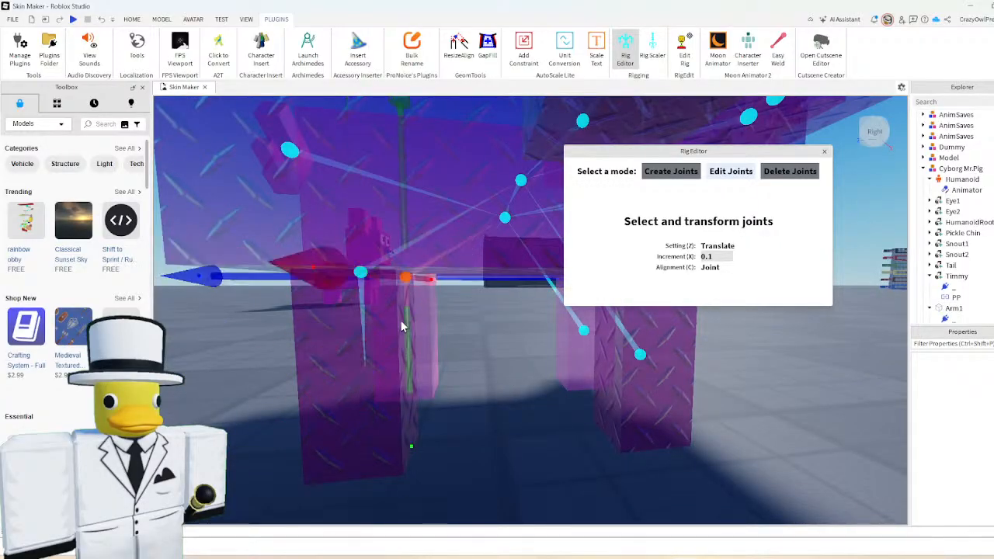
- Translate the joints of the front legs up to the tops of the legs
{"action": "left_click", "coordinate": [489, 365]}
{"action": "key", "text": "d"}
{"action": "key", "text": "d"}
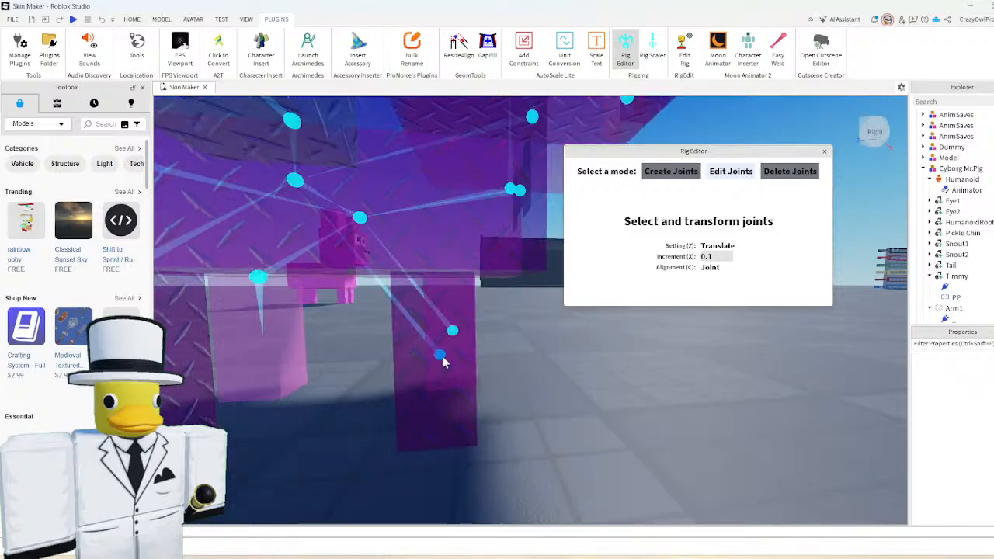
- Select the joint of the purple textured leg and move it up to the top of the leg
{"action": "scroll", "coordinate": [440, 355], "scroll_direction": "up", "scroll_amount": 3}
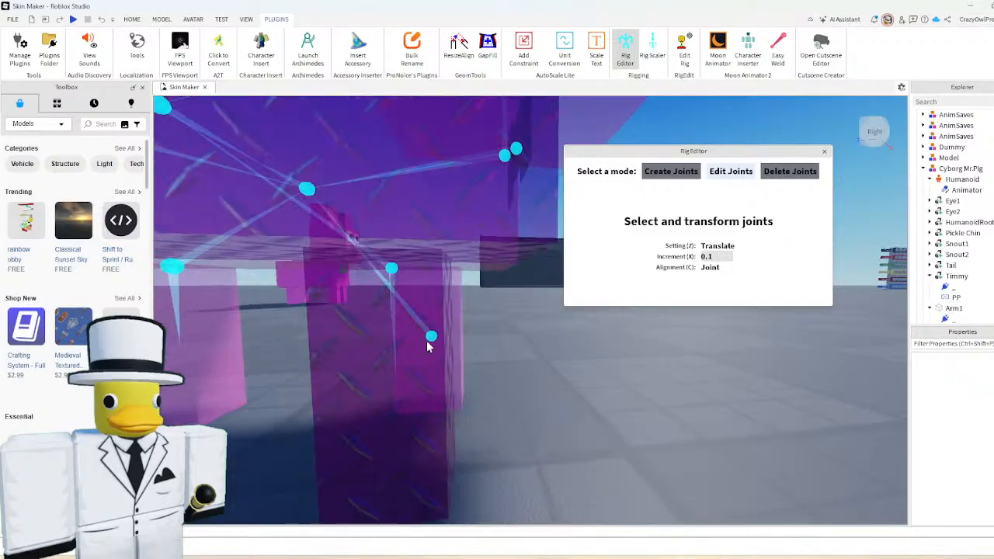
{"action": "left_click", "coordinate": [430, 337]}
{"action": "left_click_drag", "start_coordinate": [434, 388], "coordinate": [435, 321]}
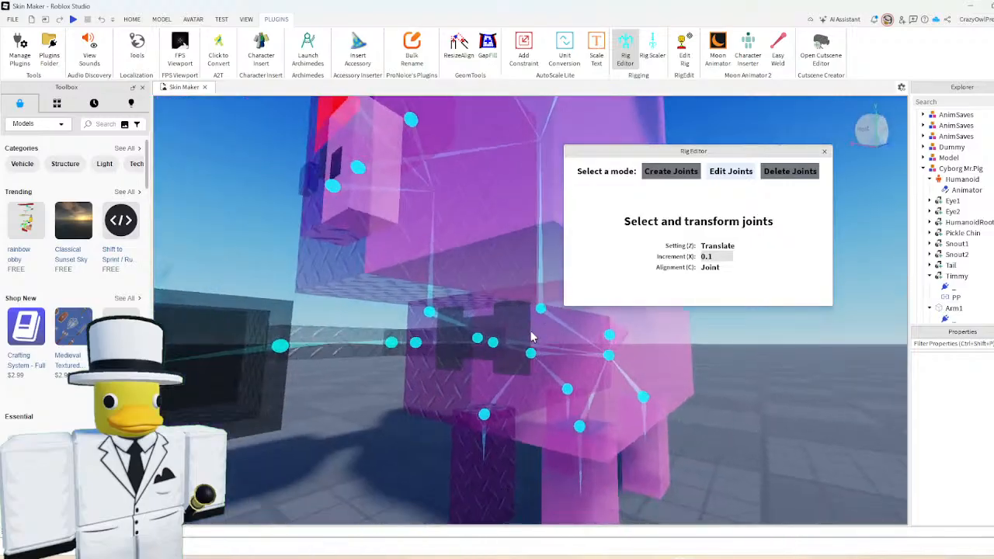
- Move the two snout joints of Cyborg Mr.Pig backward toward the head
{"action": "scroll", "coordinate": [520, 341], "scroll_direction": "up", "scroll_amount": 5}
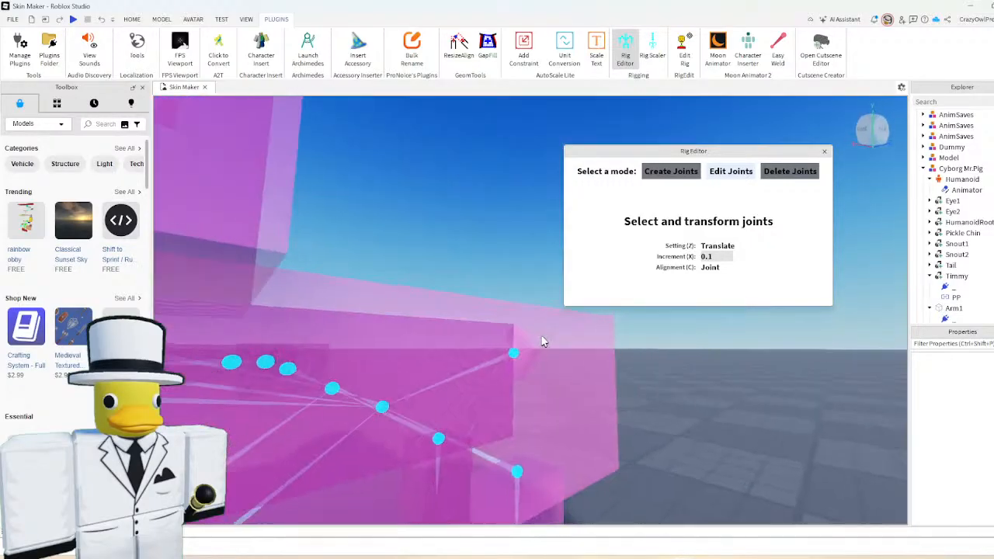
{"action": "scroll", "coordinate": [541, 342], "scroll_direction": "up", "scroll_amount": 6}
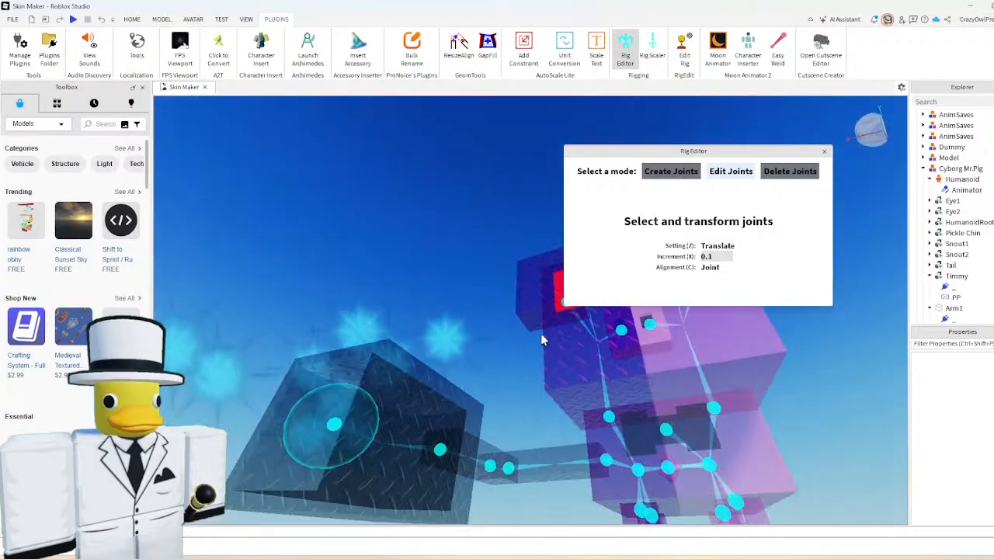
{"action": "scroll", "coordinate": [541, 340], "scroll_direction": "up", "scroll_amount": 3}
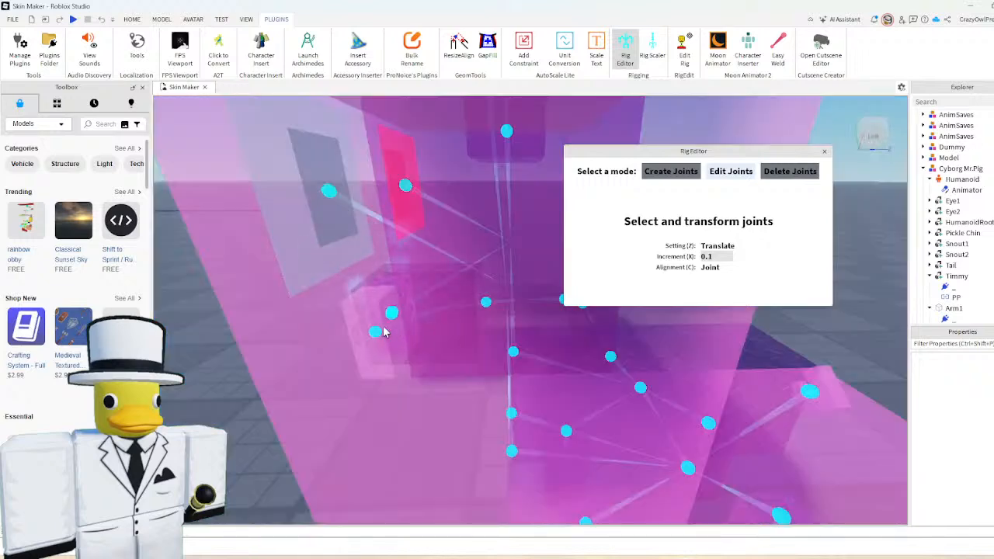
{"action": "left_click", "coordinate": [375, 334]}
{"action": "left_click_drag", "start_coordinate": [376, 335], "coordinate": [404, 325]}
{"action": "key", "text": "a"}
{"action": "left_click", "coordinate": [499, 274]}
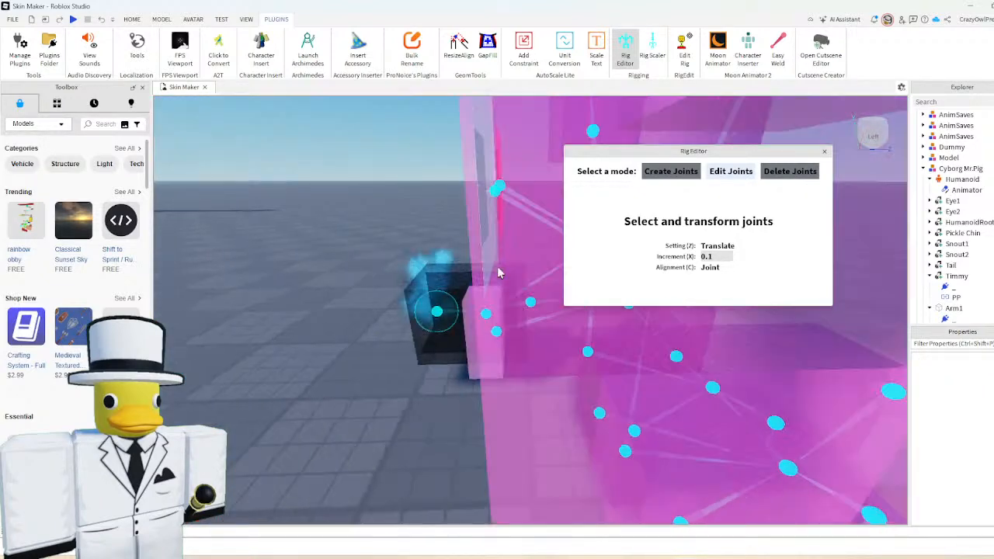
{"action": "left_click", "coordinate": [486, 313]}
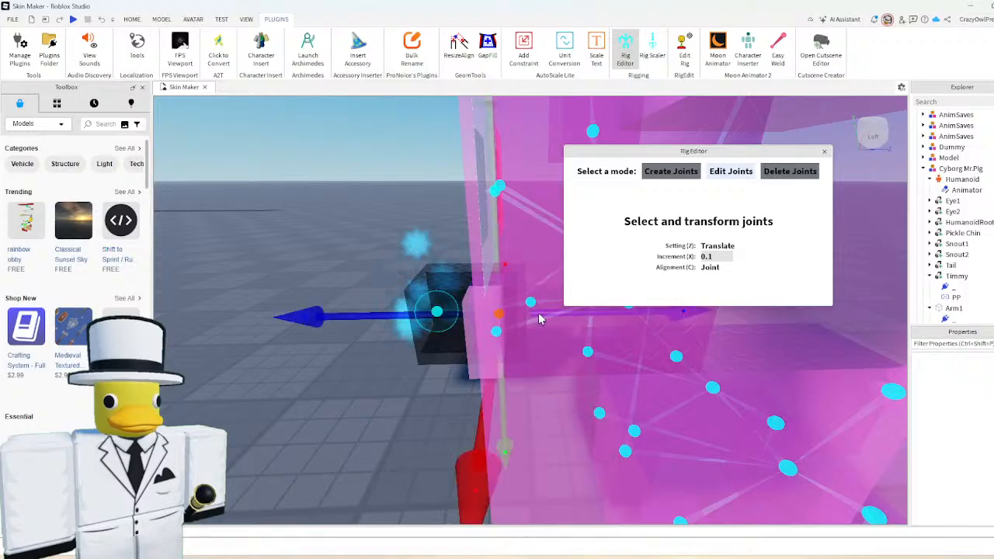
{"action": "left_click", "coordinate": [377, 222]}
{"action": "scroll", "coordinate": [383, 227], "scroll_direction": "down", "scroll_amount": 1}
{"action": "key", "text": "d"}
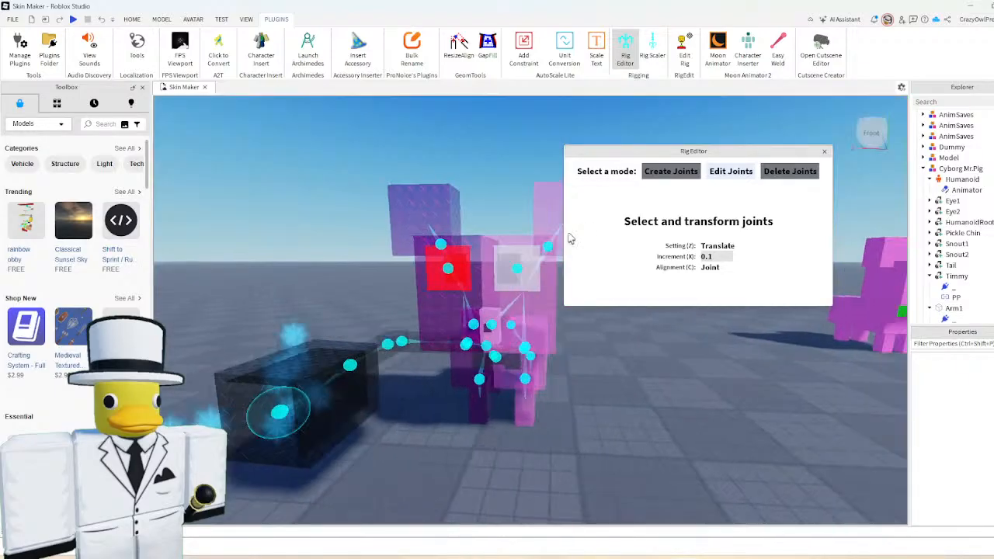
{"action": "scroll", "coordinate": [573, 239], "scroll_direction": "down", "scroll_amount": 2}
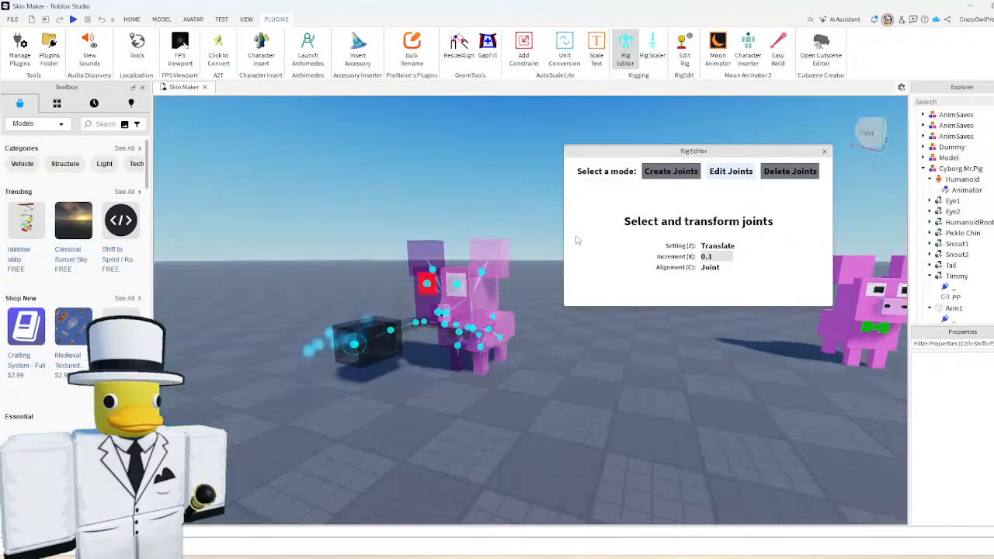
- Close the Rig Editor and create a new rig animation for Cyborg Mr.Pig in Moon Animator
{"action": "left_click", "coordinate": [824, 151]}
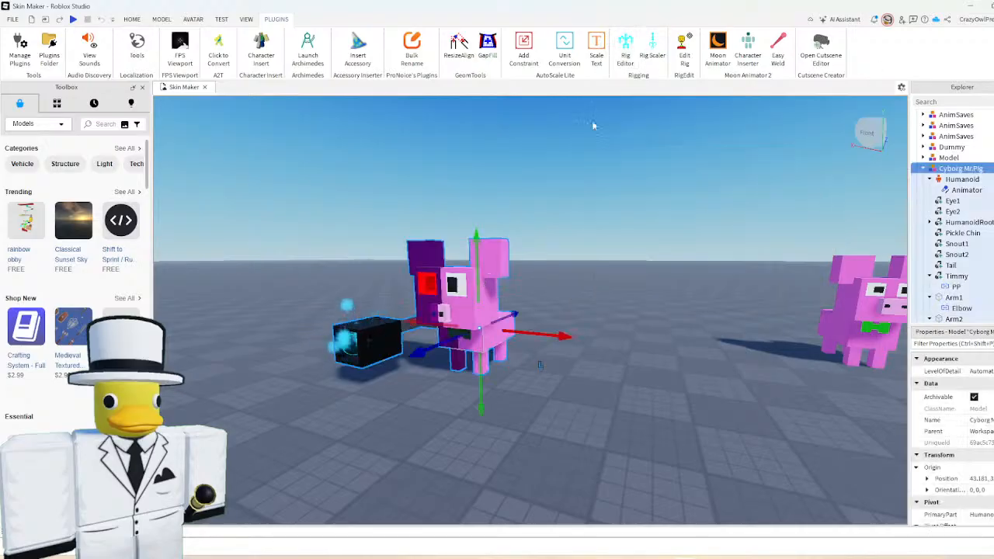
{"action": "left_click", "coordinate": [718, 51]}
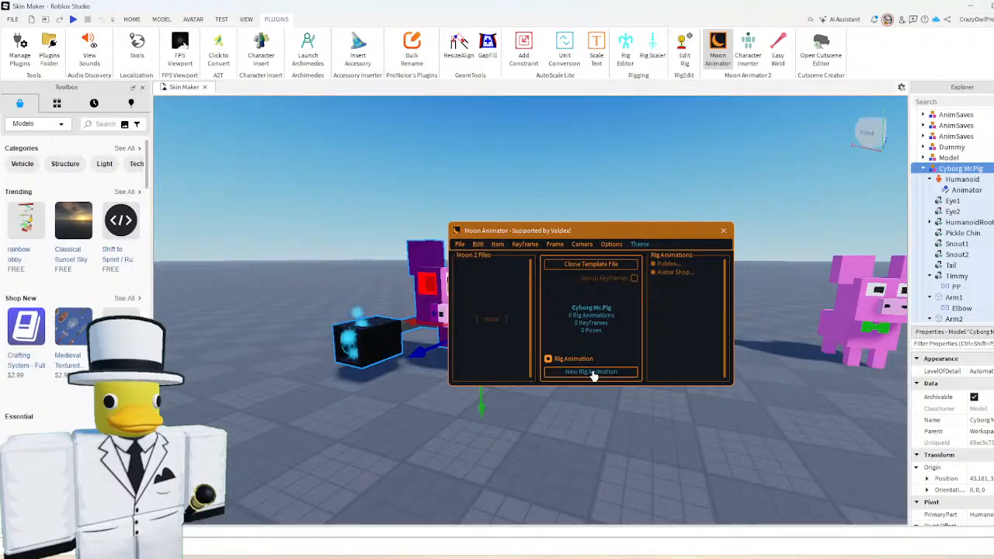
{"action": "left_click", "coordinate": [592, 372]}
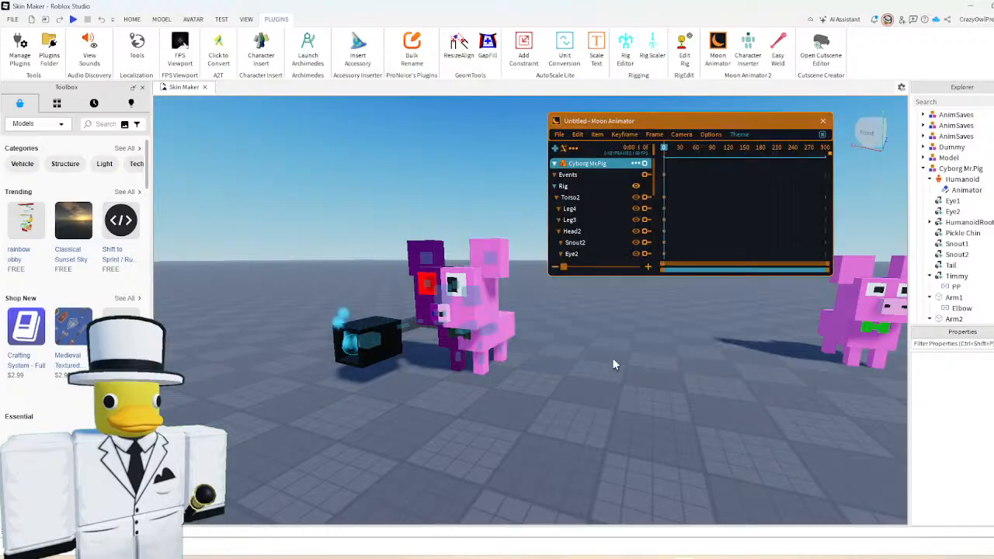
- Inspect Cyborg Mr.Pig's rigged parts from closer up and close Moon Animator
{"action": "scroll", "coordinate": [542, 295], "scroll_direction": "up", "scroll_amount": 5}
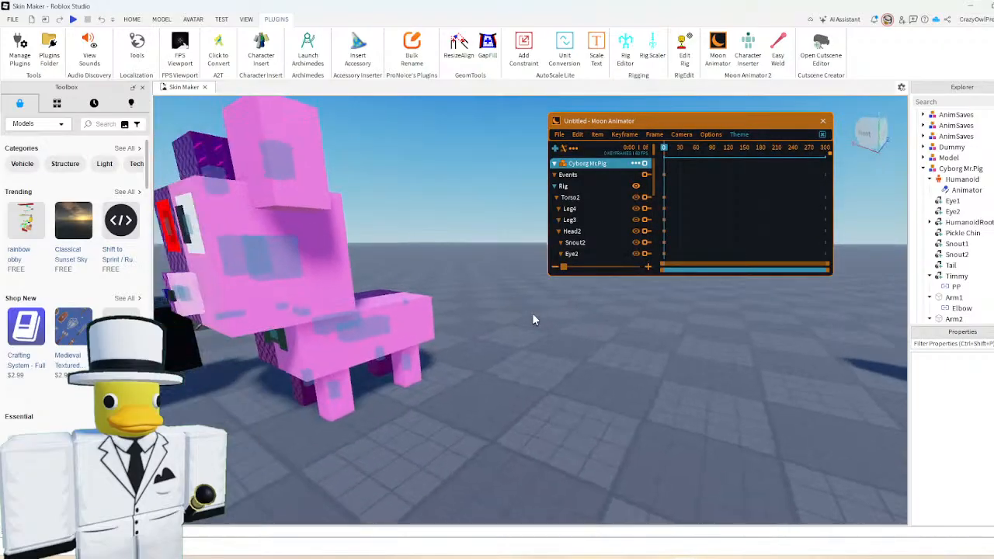
{"action": "scroll", "coordinate": [536, 322], "scroll_direction": "down", "scroll_amount": 5}
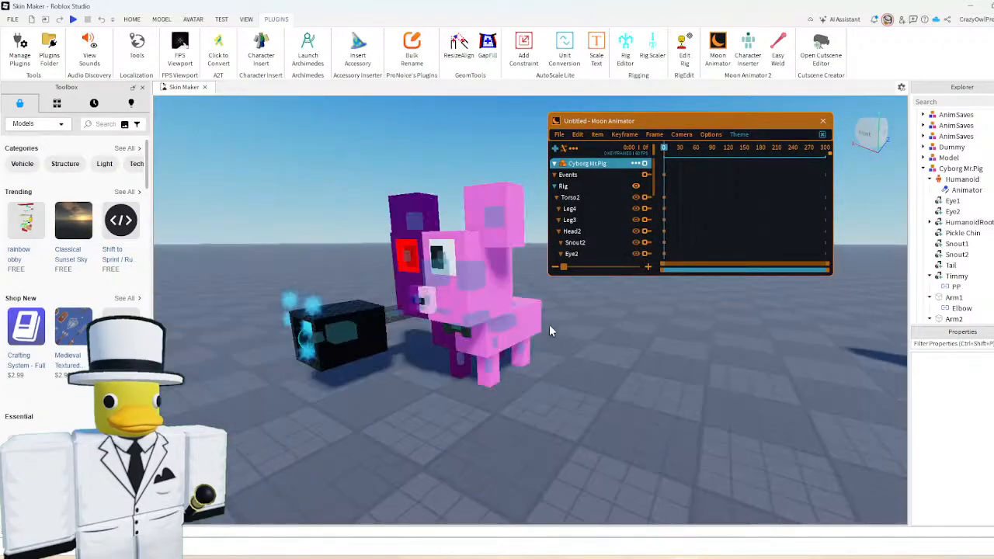
{"action": "scroll", "coordinate": [549, 330], "scroll_direction": "up", "scroll_amount": 3}
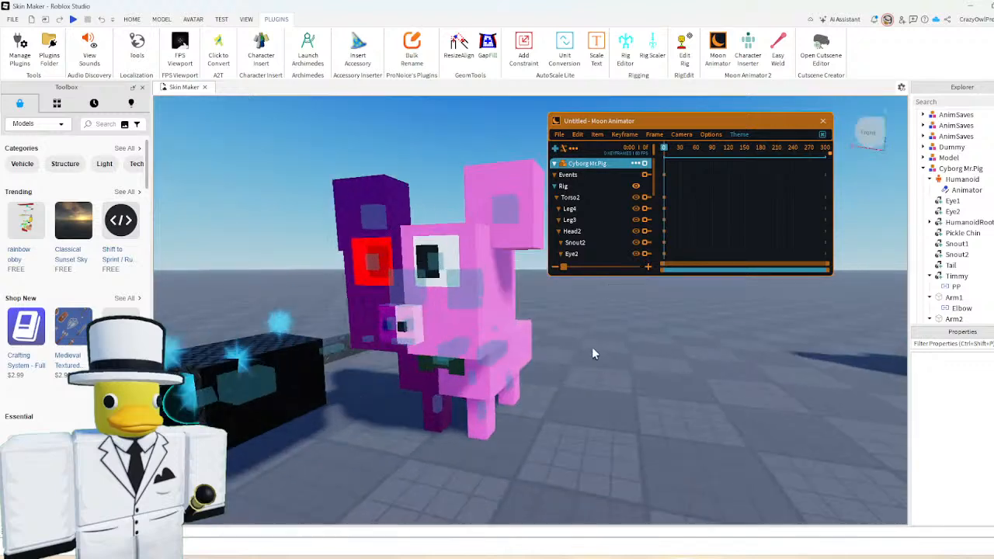
{"action": "left_click", "coordinate": [824, 124]}
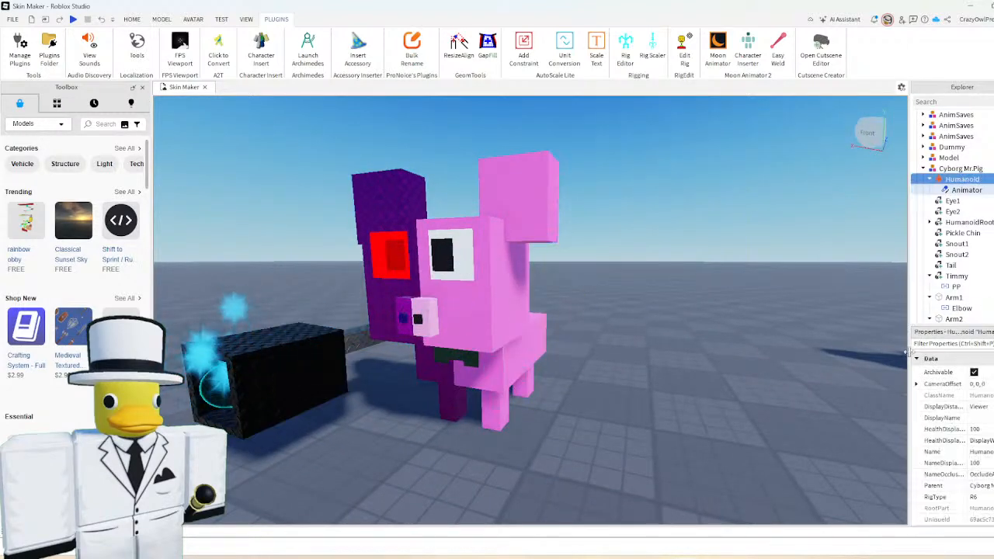
- Review the behavior and control properties of Cyborg Mr.Pig's Humanoid
{"action": "scroll", "coordinate": [951, 450], "scroll_direction": "down", "scroll_amount": 1}
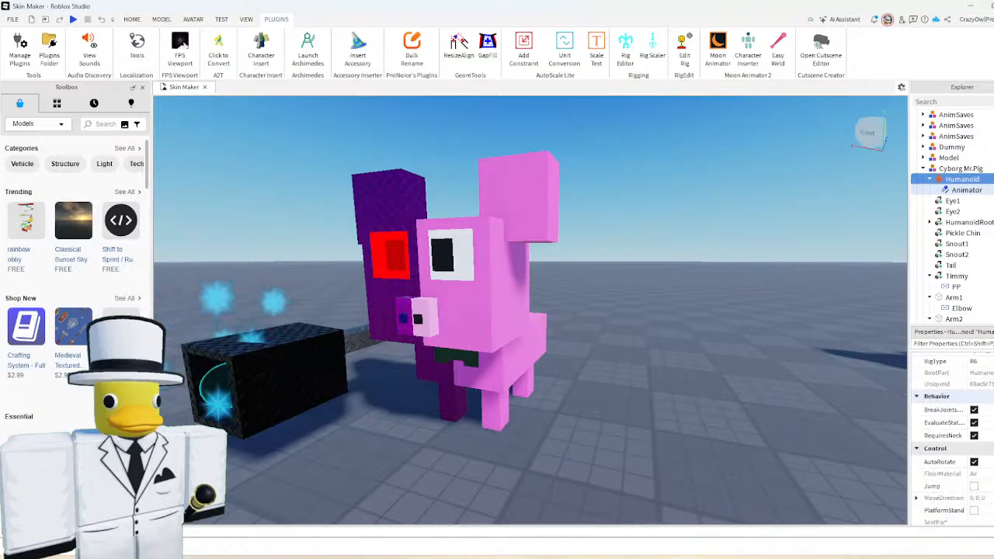
{"action": "scroll", "coordinate": [951, 434], "scroll_direction": "down", "scroll_amount": 2}
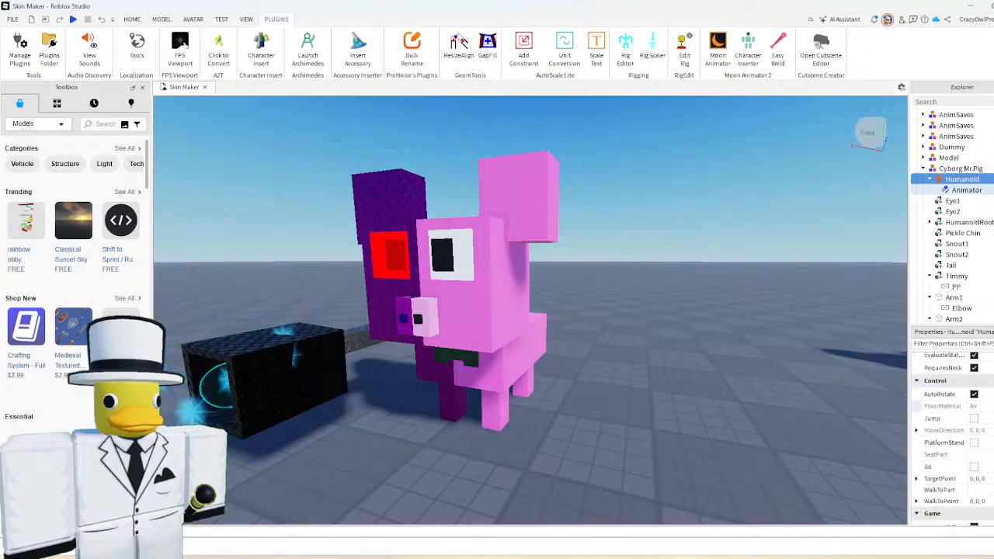
{"action": "scroll", "coordinate": [939, 482], "scroll_direction": "down", "scroll_amount": 2}
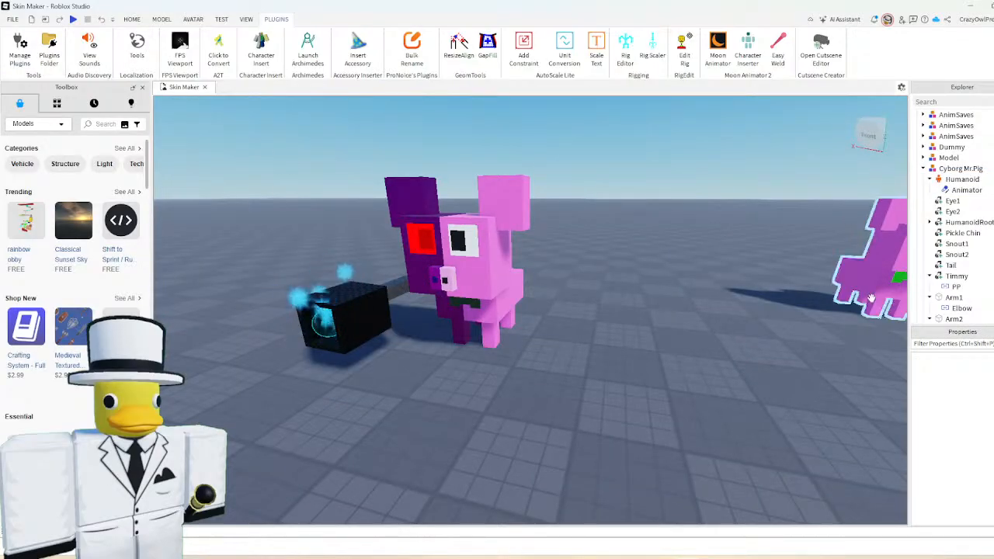
{"action": "left_click_drag", "start_coordinate": [870, 298], "coordinate": [531, 311]}
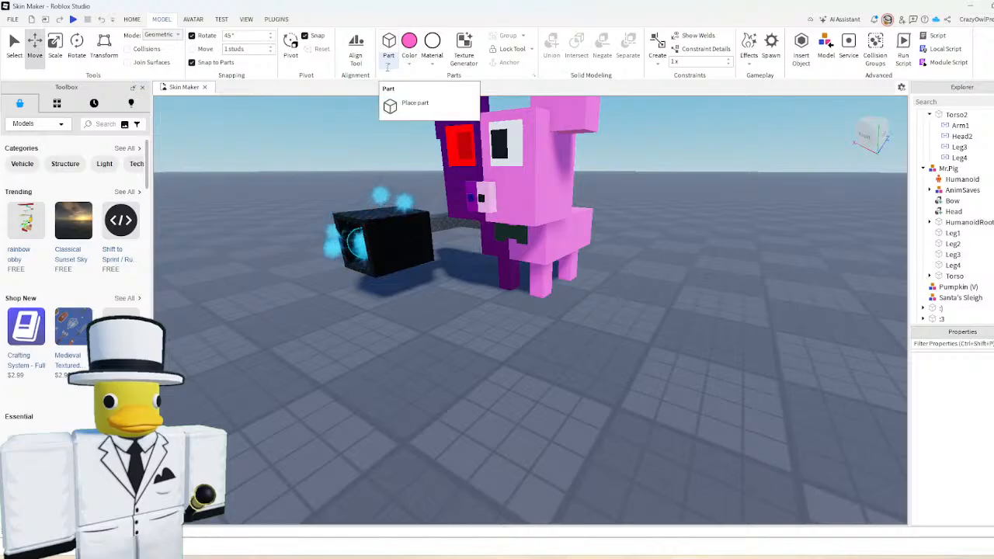
{"action": "left_click", "coordinate": [387, 65]}
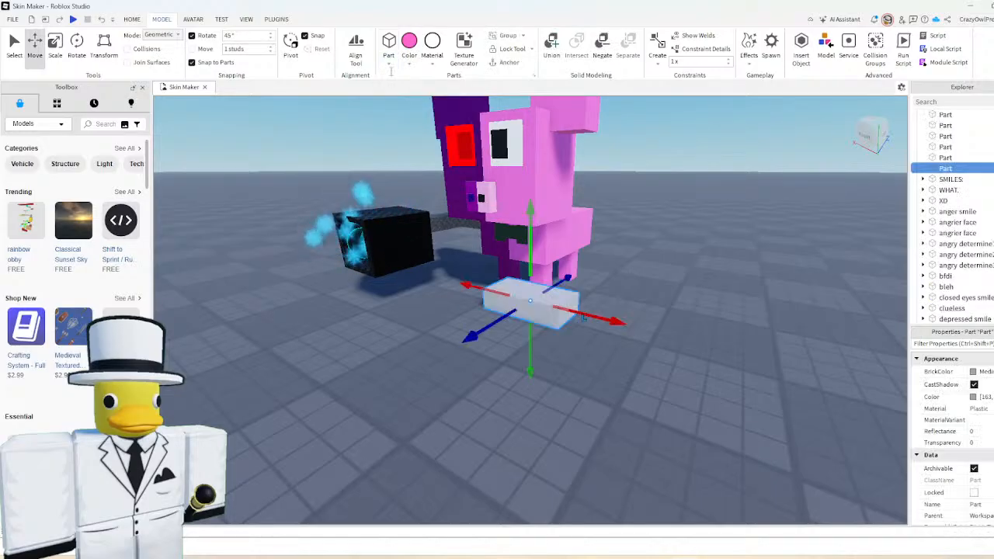
{"action": "key", "text": "ctrl+3"}
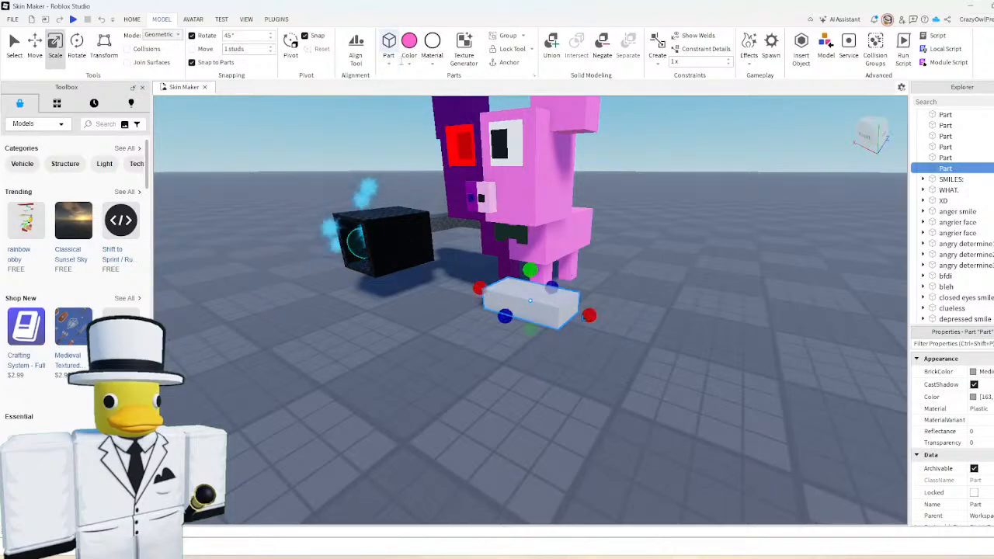
{"action": "left_click_drag", "start_coordinate": [479, 288], "coordinate": [551, 295]}
{"action": "scroll", "coordinate": [552, 295], "scroll_direction": "up", "scroll_amount": 5}
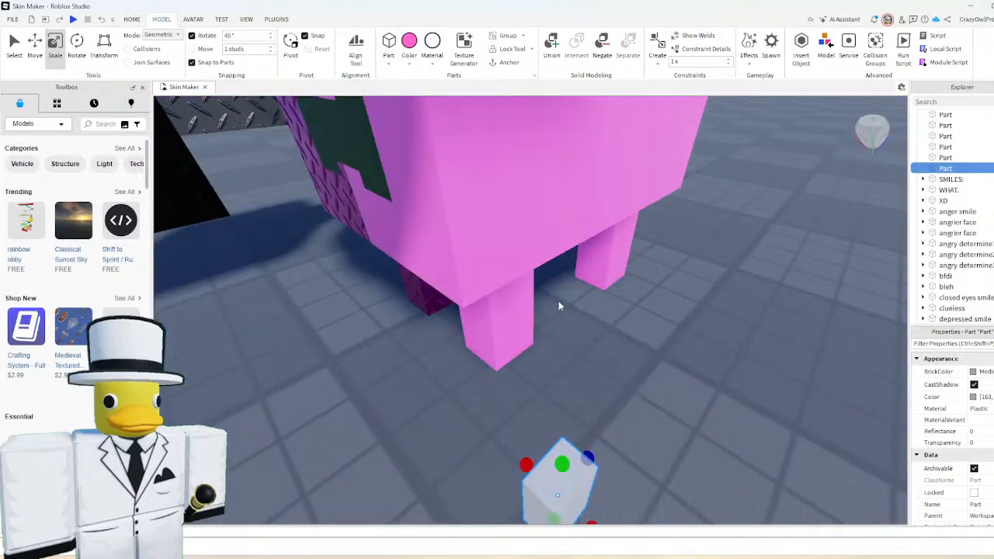
{"action": "left_click_drag", "start_coordinate": [558, 485], "coordinate": [520, 287]}
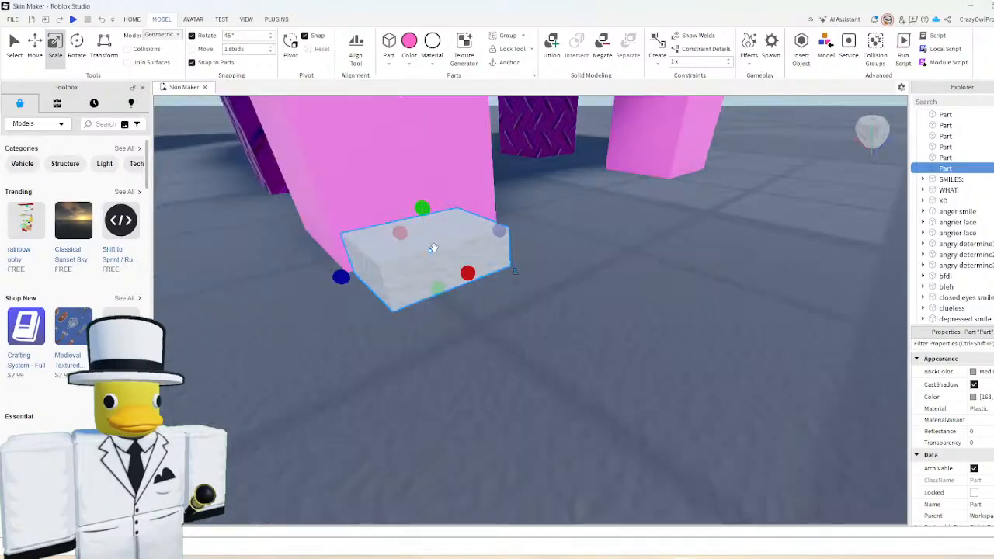
{"action": "left_click_drag", "start_coordinate": [422, 206], "coordinate": [425, 219]}
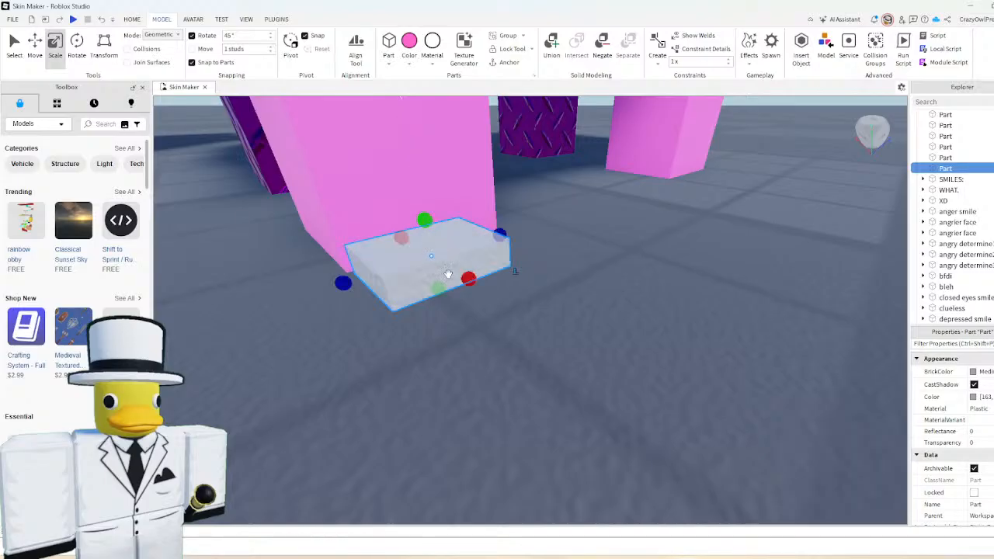
{"action": "left_click_drag", "start_coordinate": [475, 276], "coordinate": [500, 313]}
{"action": "key", "text": "Delete"}
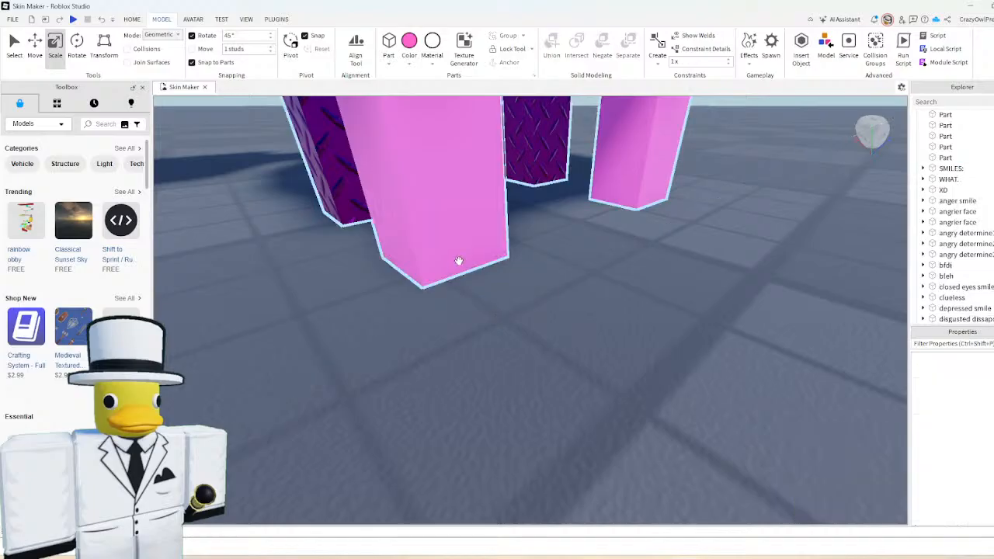
- Insert a new block part and place it on the open floor away from the pig
{"action": "left_click", "coordinate": [389, 64]}
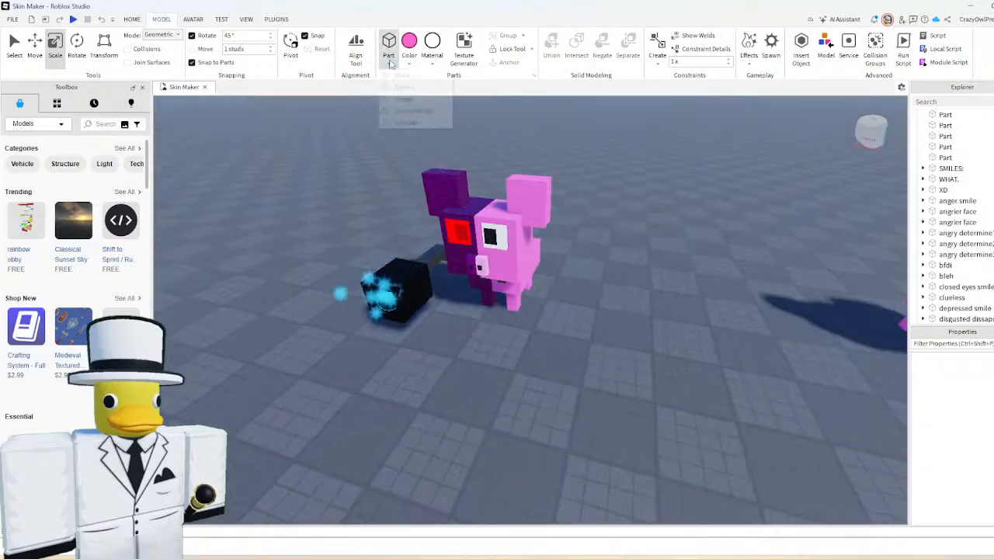
{"action": "left_click", "coordinate": [397, 75]}
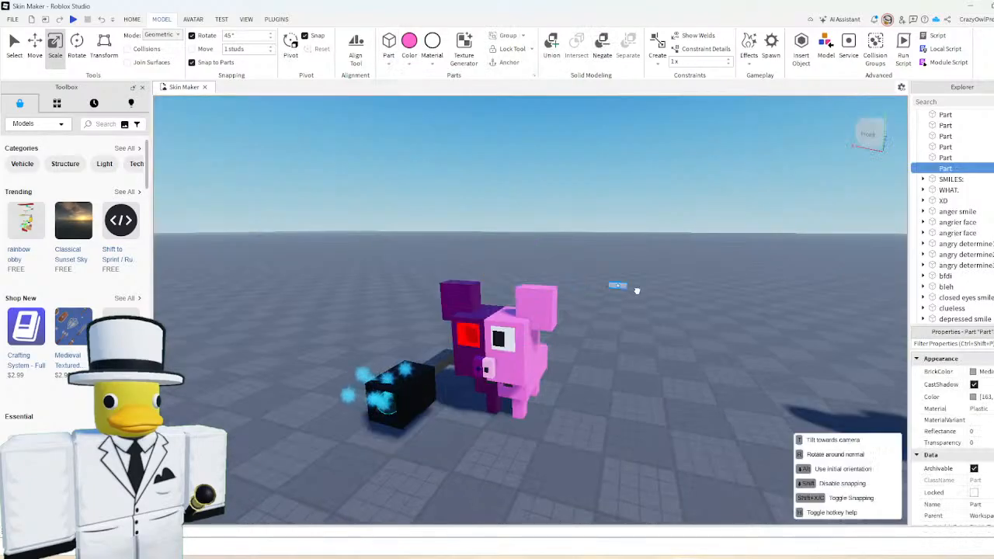
{"action": "left_click_drag", "start_coordinate": [680, 401], "coordinate": [666, 370]}
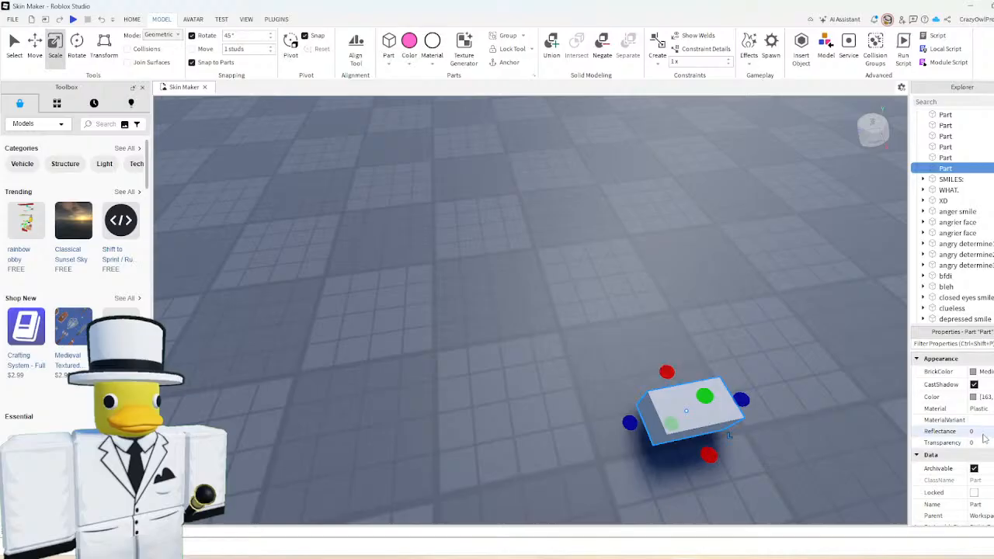
- Set the new part's size to 1, 1, 1
{"action": "scroll", "coordinate": [986, 419], "scroll_direction": "down", "scroll_amount": 3}
{"action": "scroll", "coordinate": [990, 419], "scroll_direction": "down", "scroll_amount": 1}
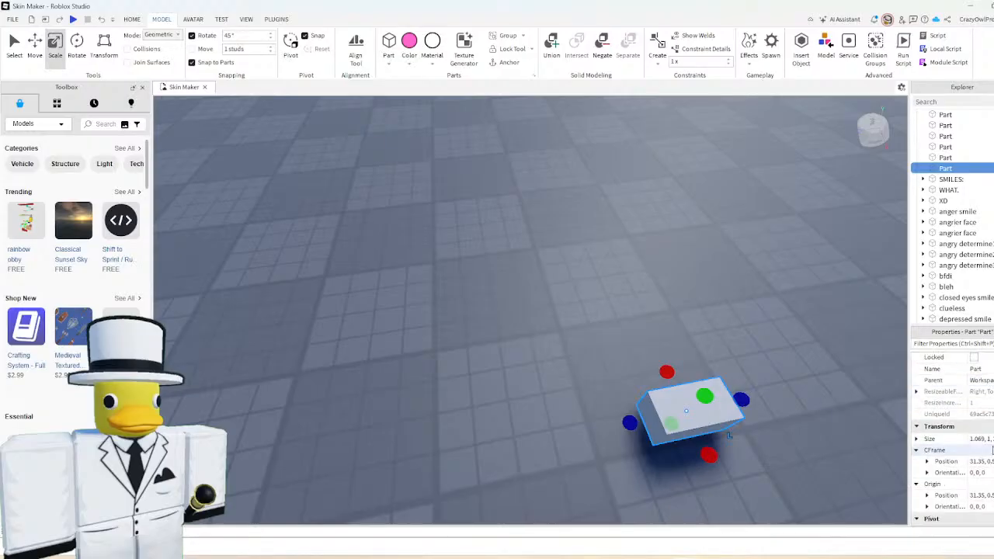
{"action": "left_click", "coordinate": [991, 440]}
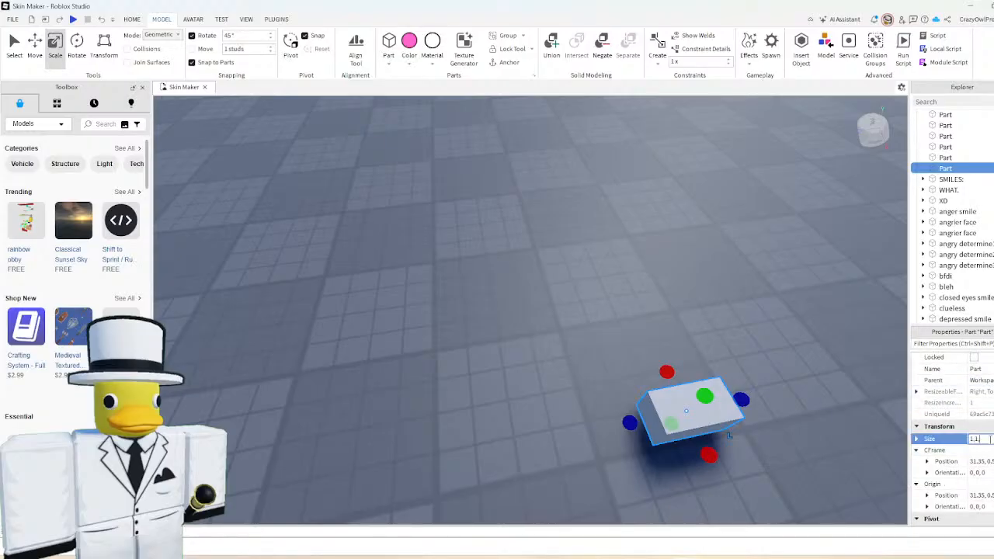
{"action": "key", "text": "ctrl+v"}
{"action": "key", "text": "Return"}
{"action": "left_click", "coordinate": [982, 439]}
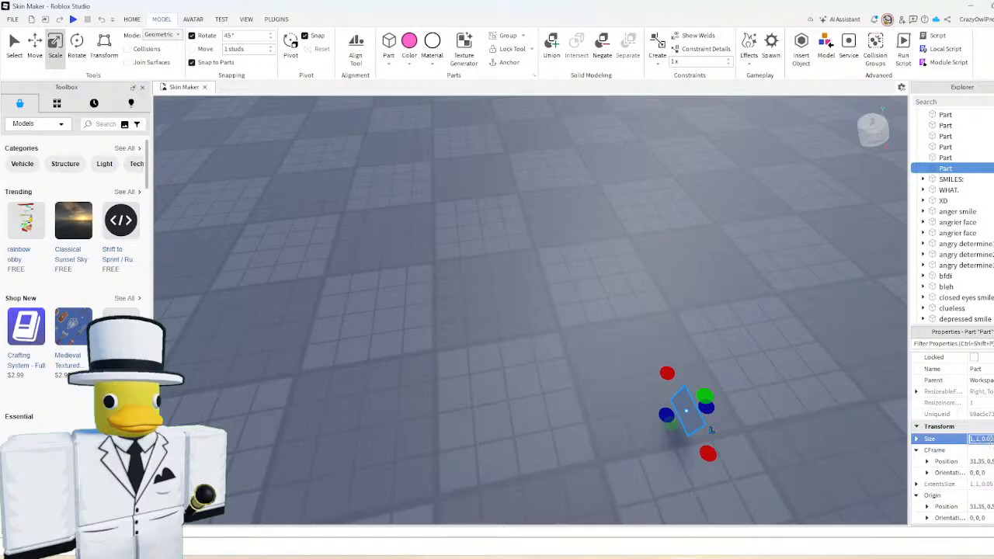
{"action": "type", "text": "1, 1, 1"}
{"action": "key", "text": "Return"}
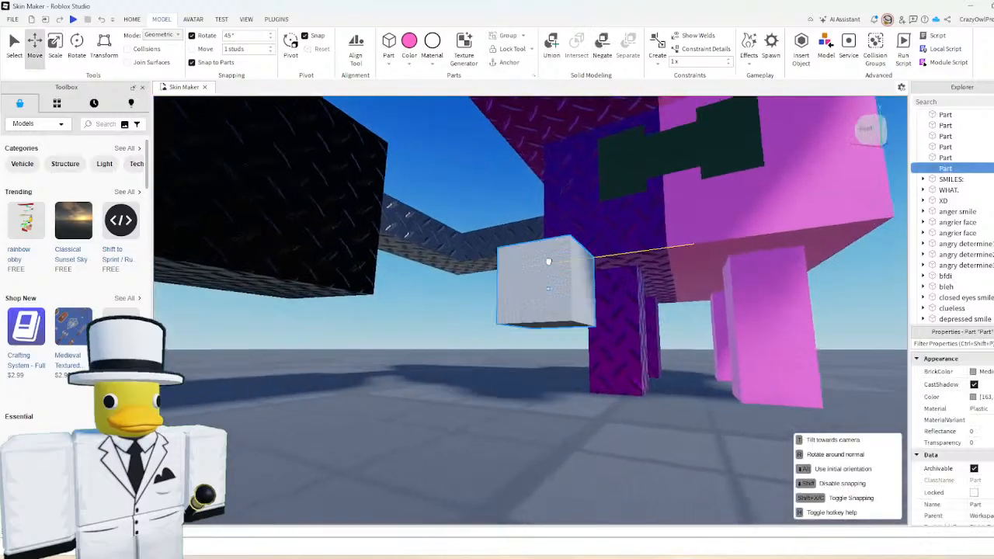
- Place the cube on the floor beside the pink front leg and stack a duplicate 1 stud above it
{"action": "left_click_drag", "start_coordinate": [533, 278], "coordinate": [508, 334]}
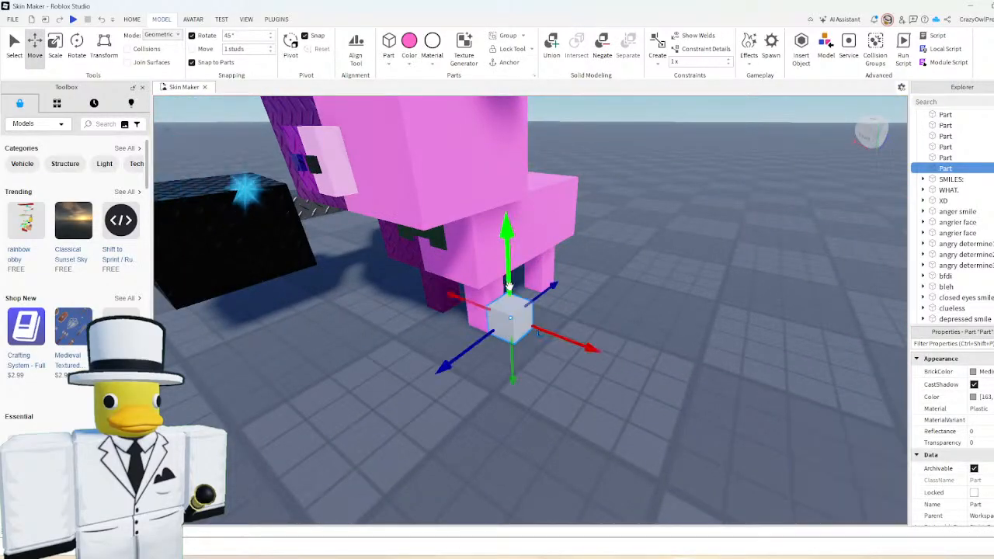
{"action": "left_click_drag", "start_coordinate": [508, 287], "coordinate": [510, 259]}
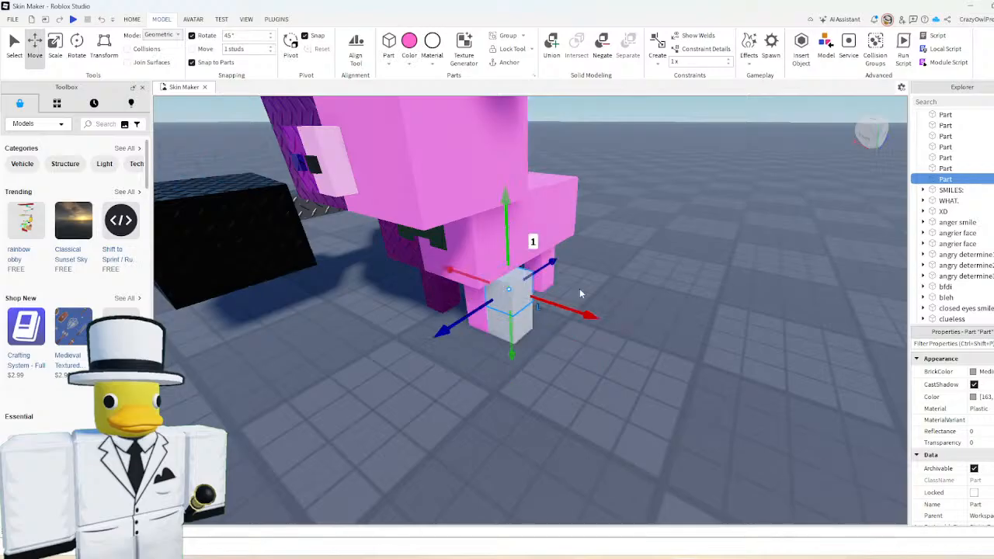
- Compare the two stacked cubes with the pink front leg's height up close and delete the cubes
{"action": "right_click_drag", "start_coordinate": [606, 305], "coordinate": [685, 333]}
{"action": "left_click", "coordinate": [685, 333]}
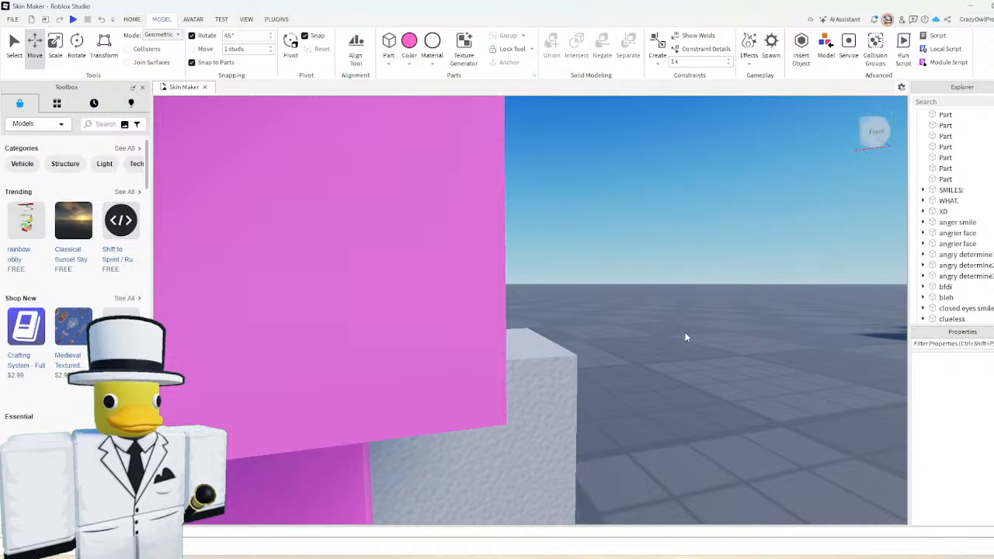
{"action": "right_click_drag", "start_coordinate": [685, 337], "coordinate": [645, 346]}
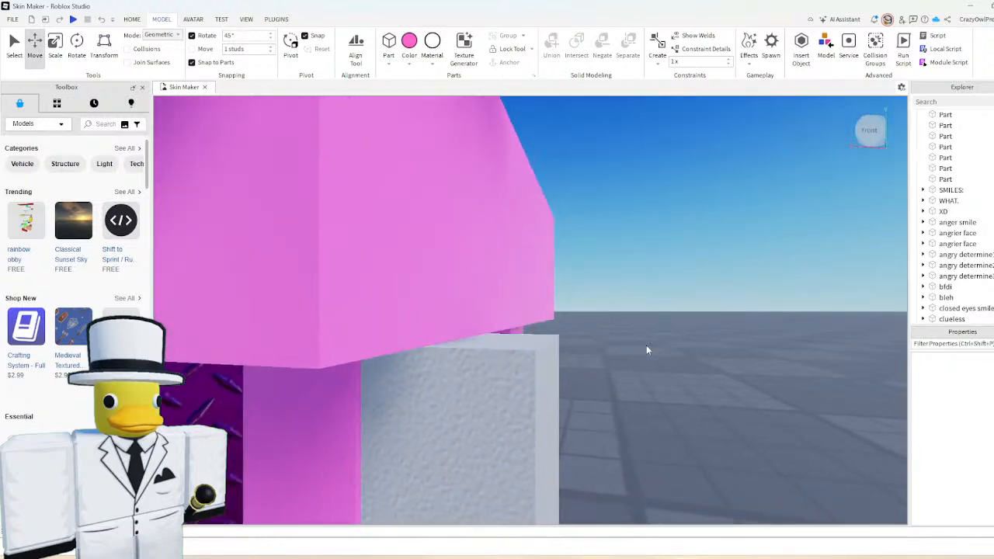
{"action": "left_click", "coordinate": [494, 373]}
{"action": "scroll", "coordinate": [494, 373], "scroll_direction": "down", "scroll_amount": 5}
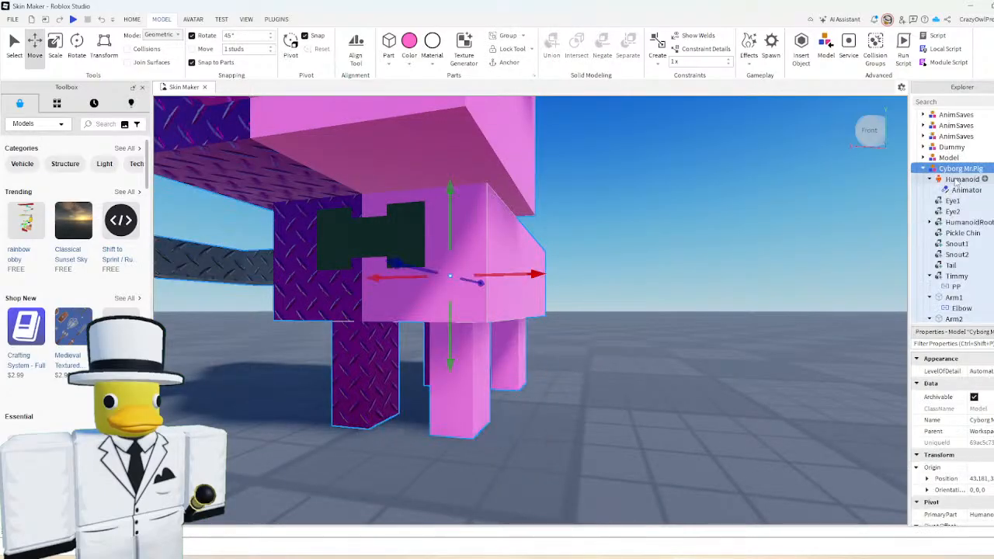
- Adjust the HipHeight of Cyborg Mr.Pig's Humanoid to suit the measured leg height
{"action": "left_click", "coordinate": [951, 180]}
{"action": "scroll", "coordinate": [977, 409], "scroll_direction": "down", "scroll_amount": 6}
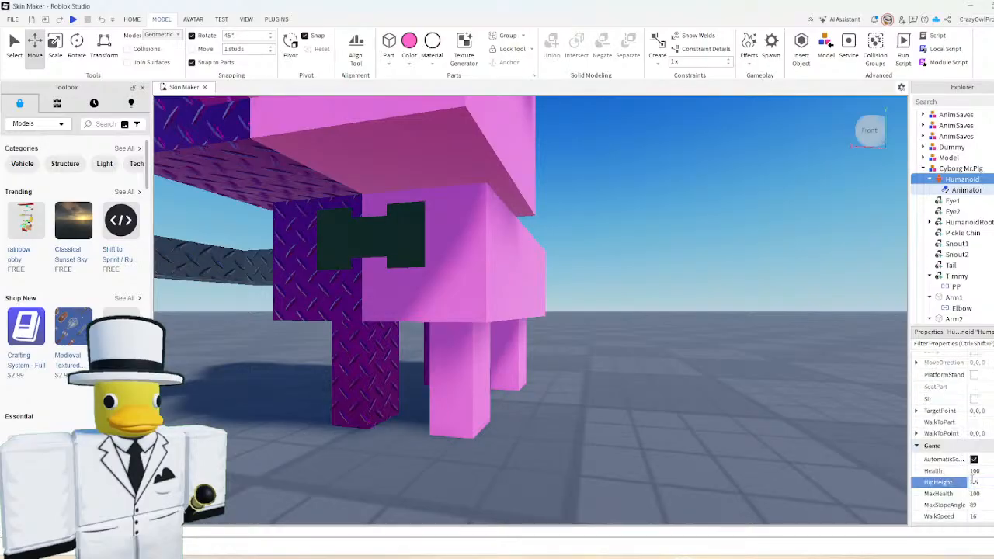
{"action": "left_click", "coordinate": [645, 242]}
- Open Moon Animator and create a new rig animation for Cyborg Mr.Pig
{"action": "scroll", "coordinate": [645, 242], "scroll_direction": "down", "scroll_amount": 2}
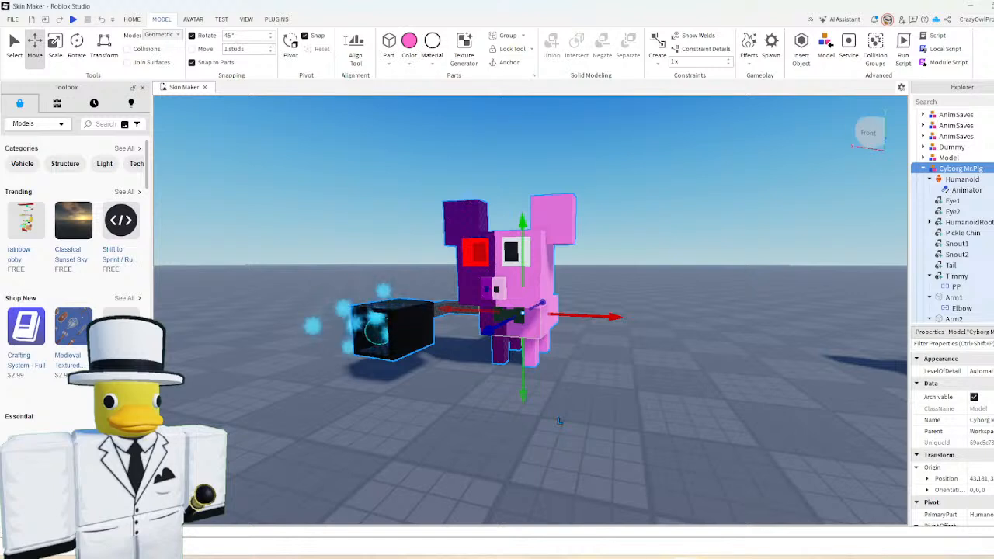
{"action": "left_click", "coordinate": [276, 19]}
{"action": "left_click", "coordinate": [717, 50]}
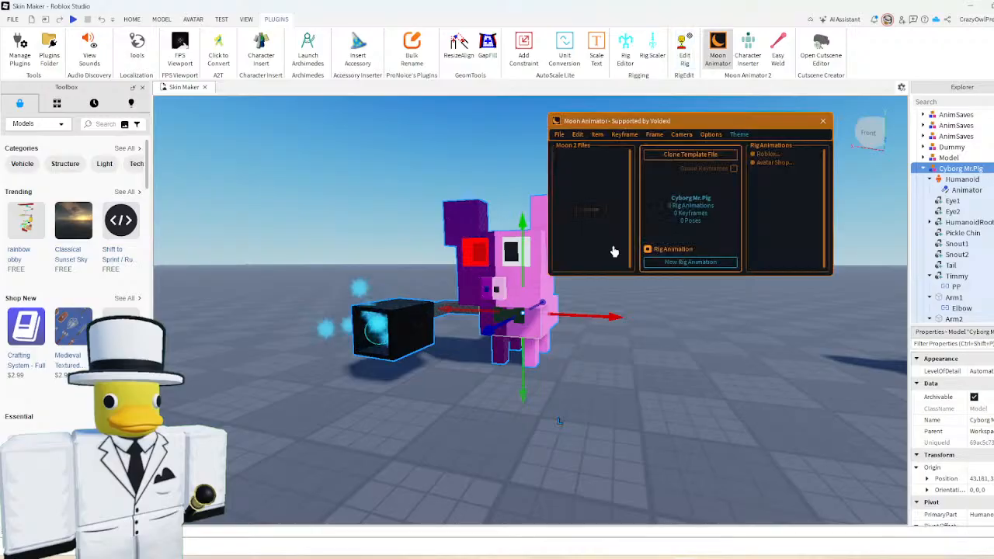
{"action": "left_click", "coordinate": [690, 262]}
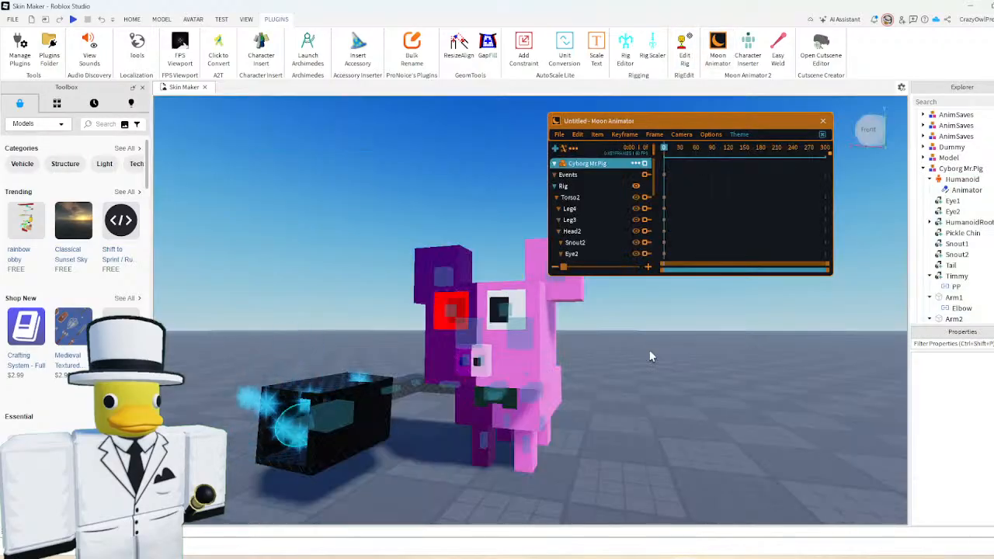
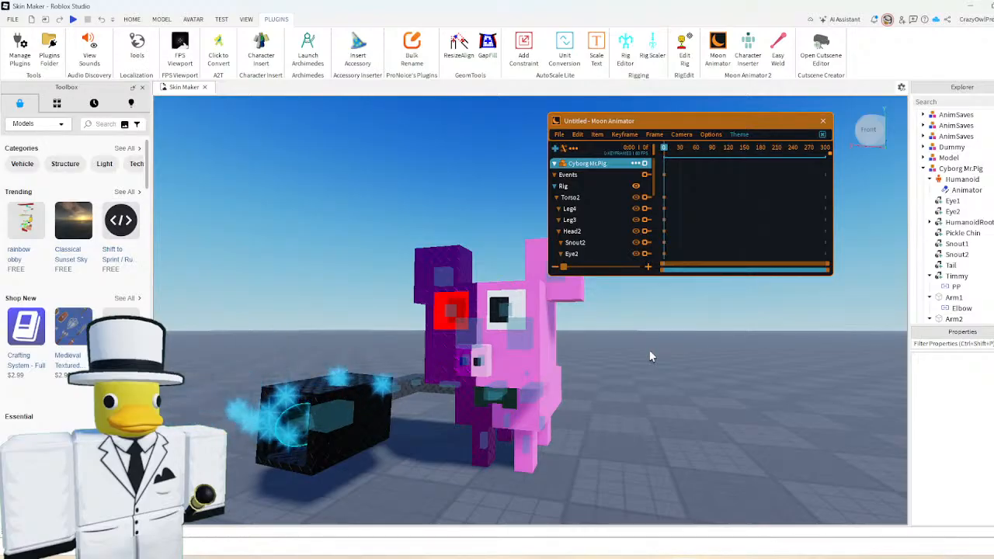
- Rotate the Arm1 and Arm2 joints at frame 0 to bend the cyborg cannon arm
{"action": "scroll", "coordinate": [587, 400], "scroll_direction": "up", "scroll_amount": 3}
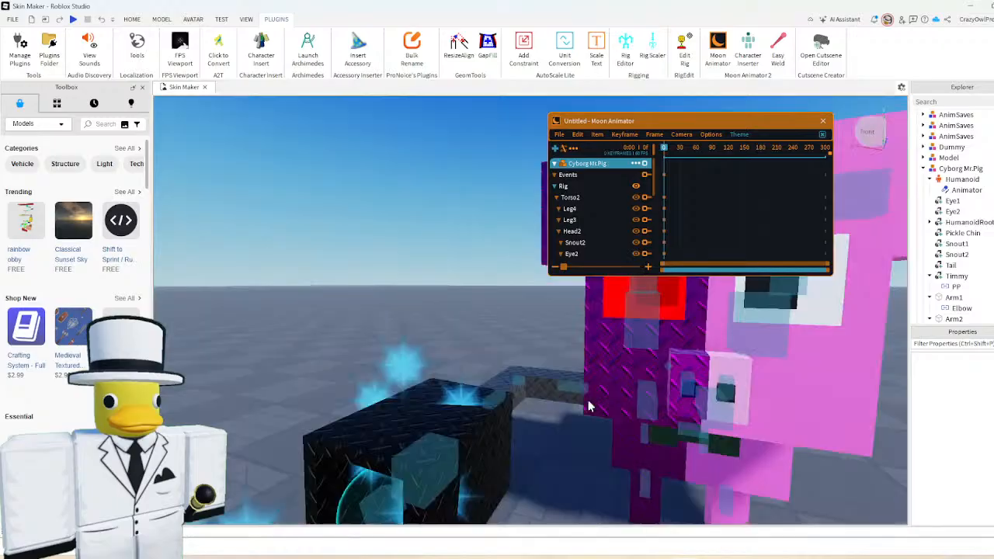
{"action": "scroll", "coordinate": [588, 405], "scroll_direction": "down", "scroll_amount": 5}
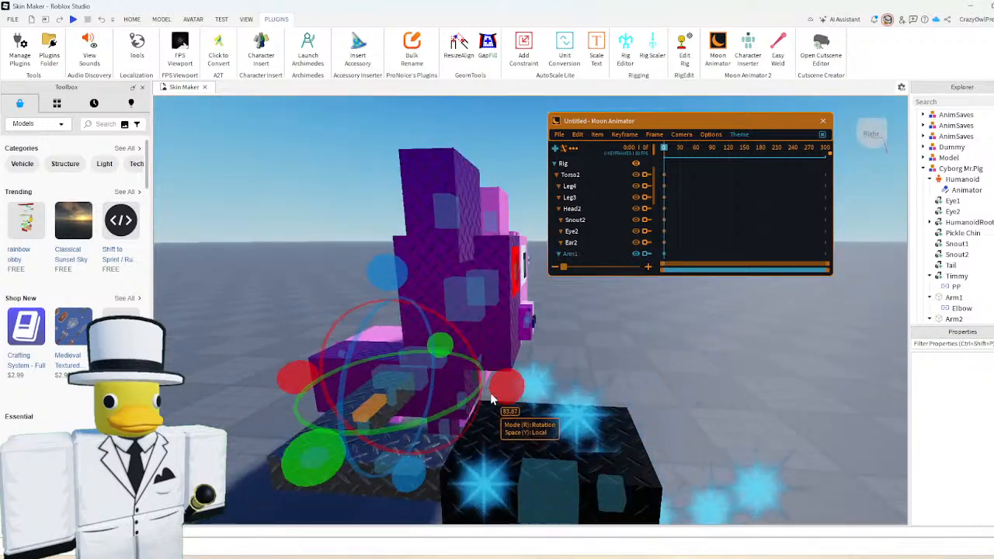
{"action": "left_click_drag", "start_coordinate": [489, 395], "coordinate": [428, 297]}
{"action": "left_click", "coordinate": [299, 362]}
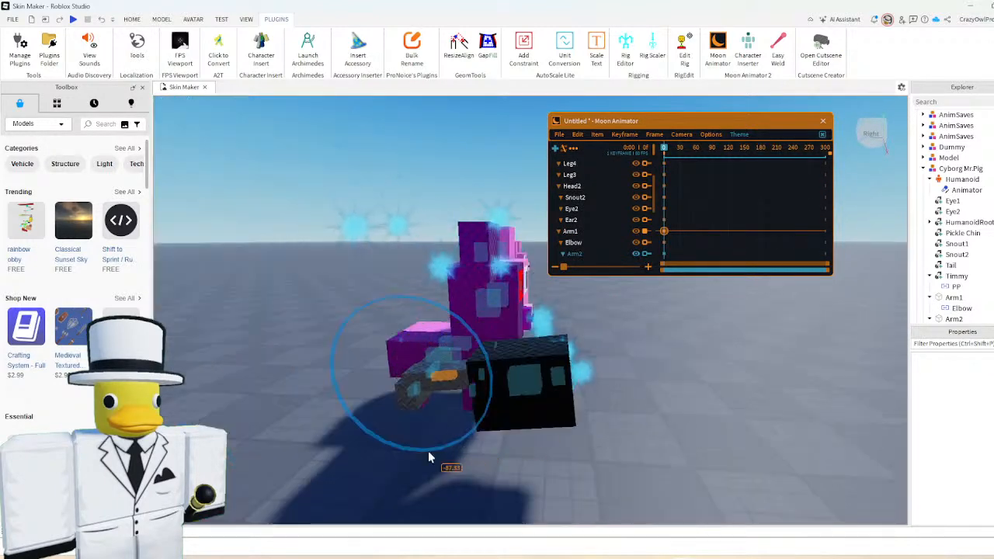
{"action": "mouse_move", "coordinate": [428, 450]}
{"action": "left_mouse_down"}
{"action": "mouse_move", "coordinate": [414, 457]}
{"action": "mouse_move", "coordinate": [423, 451]}
{"action": "left_mouse_up"}
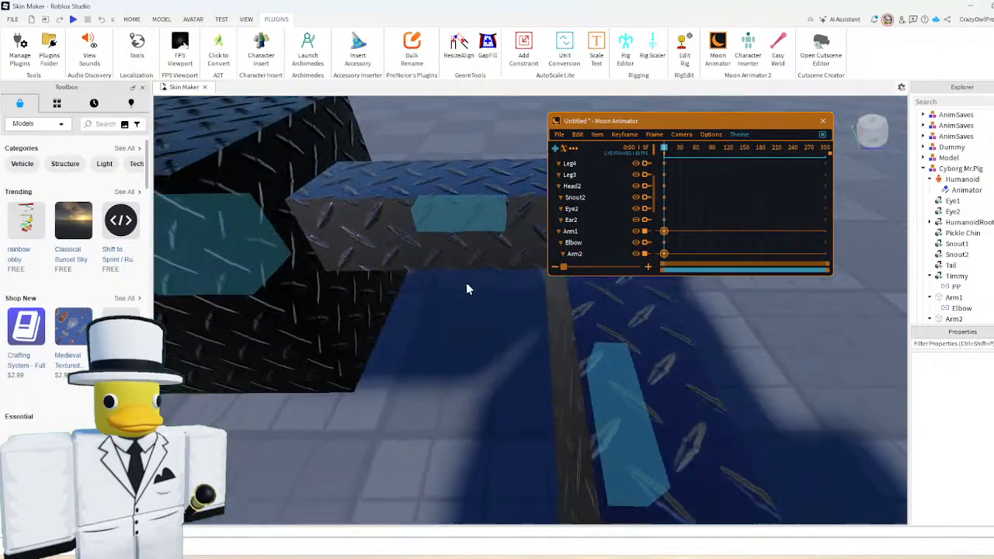
- Rotate the Timmy joint at frame 0 to angle the black cannon on the end of the arm
{"action": "scroll", "coordinate": [539, 347], "scroll_direction": "down", "scroll_amount": 5}
{"action": "right_click_drag", "start_coordinate": [539, 347], "coordinate": [539, 347]}
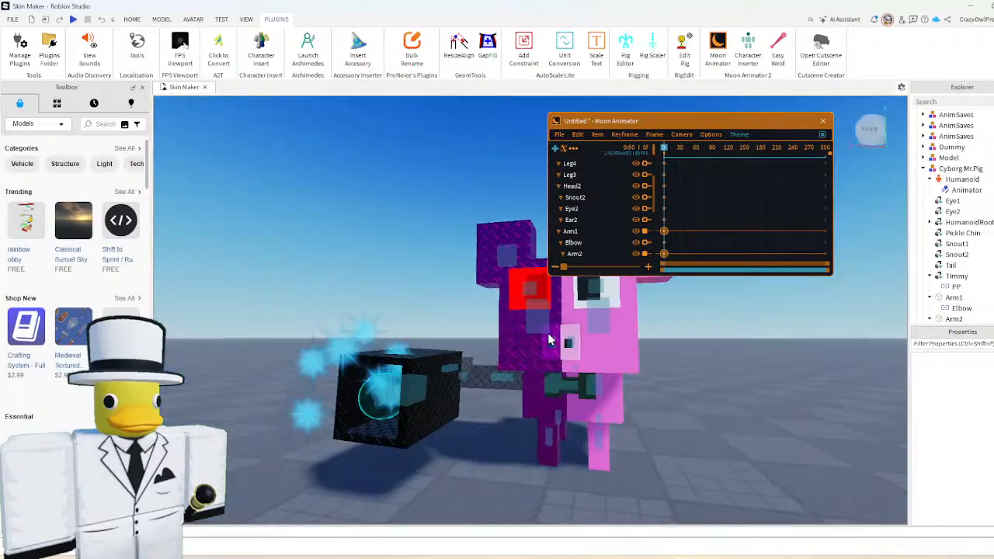
{"action": "left_click", "coordinate": [412, 384]}
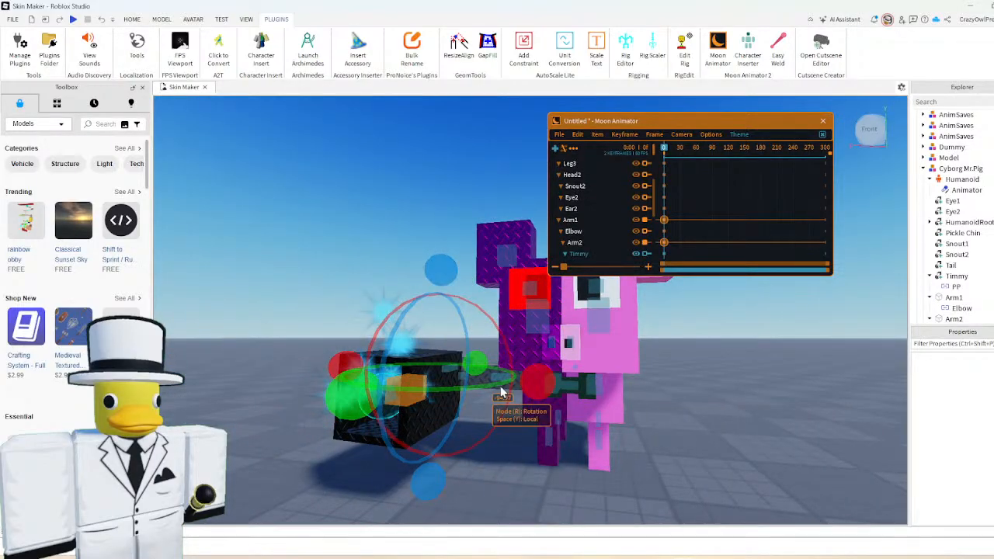
{"action": "left_click_drag", "start_coordinate": [500, 392], "coordinate": [561, 380]}
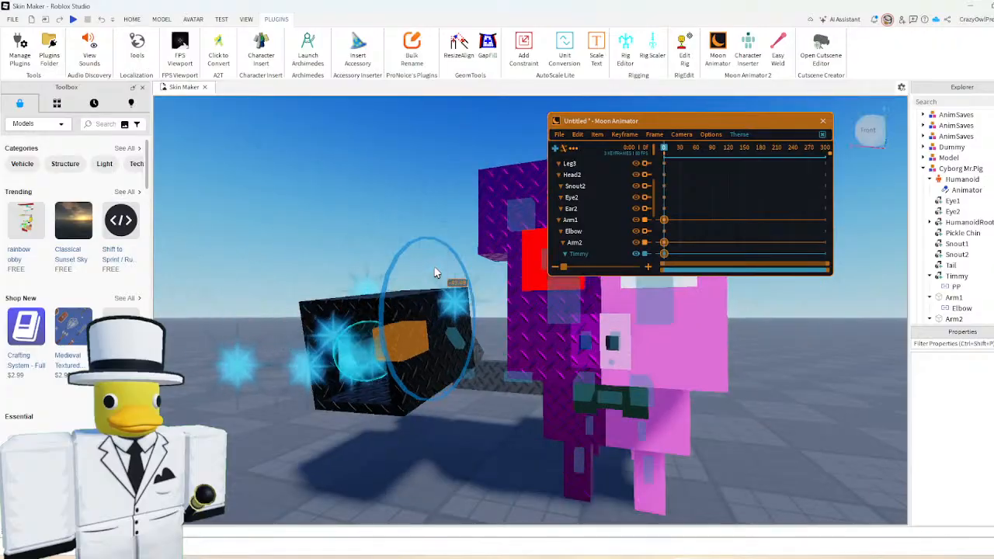
{"action": "left_click_drag", "start_coordinate": [432, 271], "coordinate": [438, 272]}
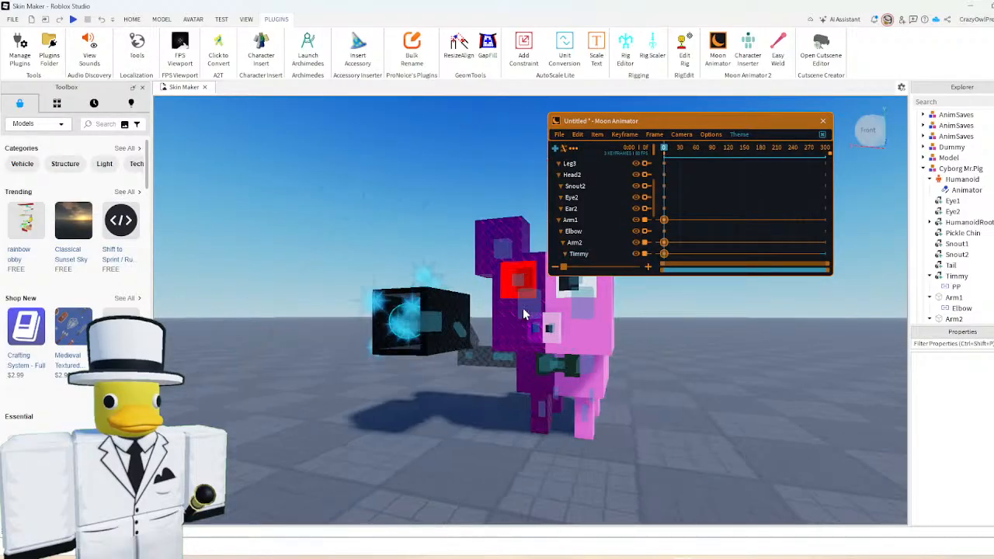
- Add keyframes at frame 0 for all of Cyborg Mr.Pig's rig parts and move the playhead to frame 27
{"action": "scroll", "coordinate": [522, 308], "scroll_direction": "up", "scroll_amount": 3}
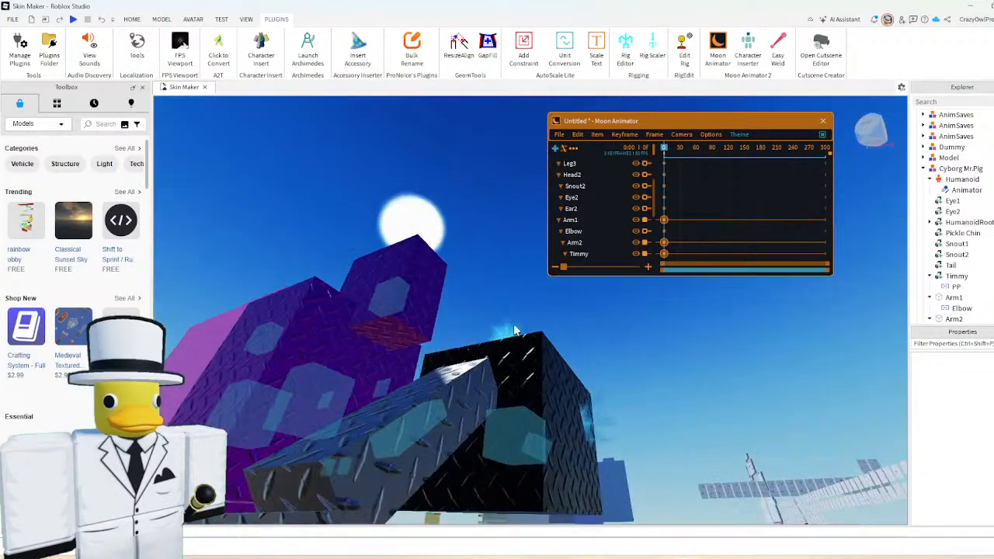
{"action": "right_click_drag", "start_coordinate": [513, 324], "coordinate": [511, 328]}
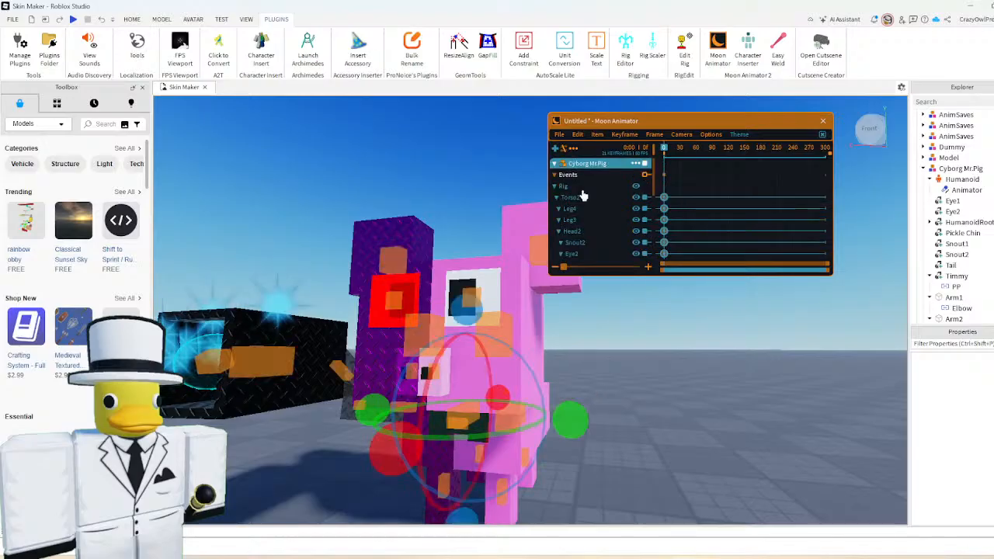
{"action": "left_click", "coordinate": [679, 168]}
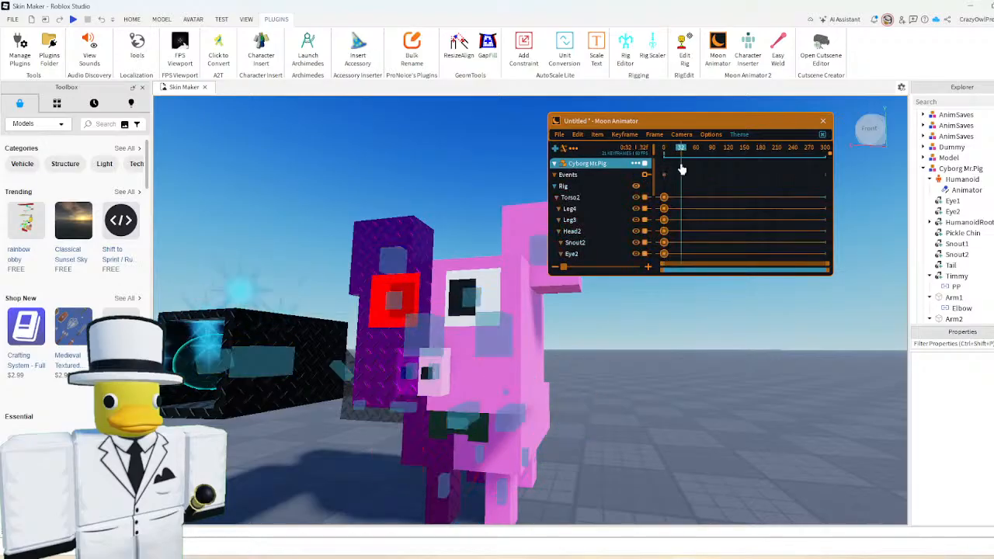
{"action": "left_click", "coordinate": [677, 166]}
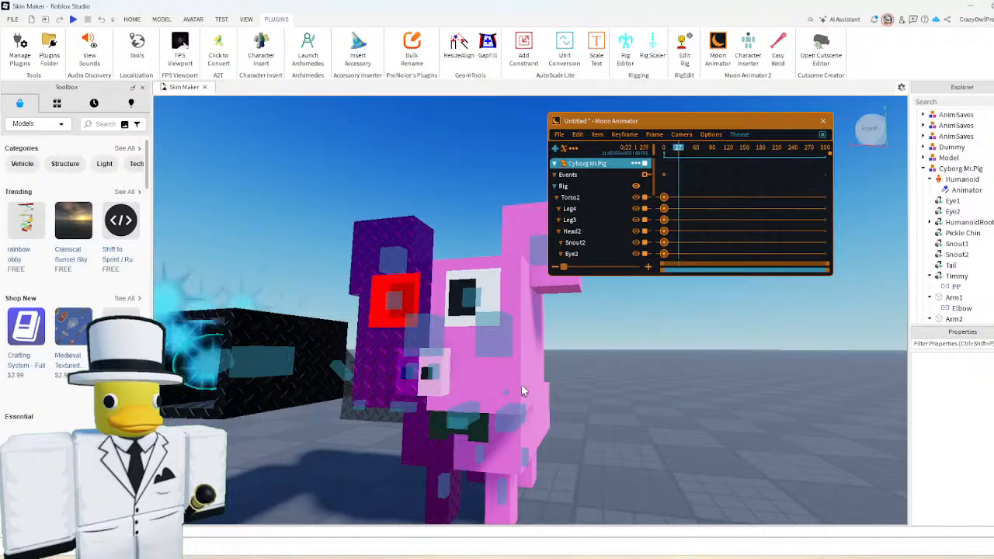
- Try rotating the pink head's Head1 joint at frame 27 and undo the rotation
{"action": "scroll", "coordinate": [612, 403], "scroll_direction": "up", "scroll_amount": 2}
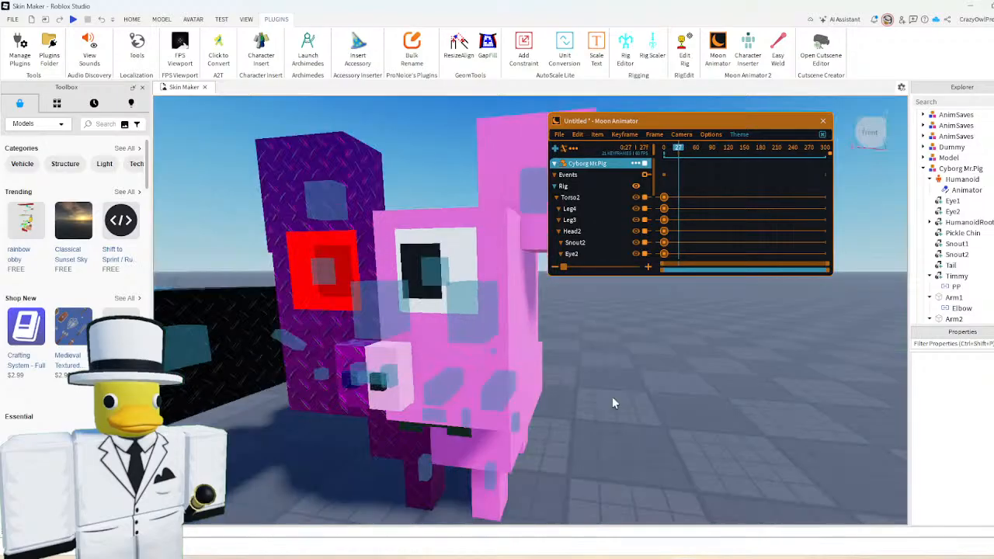
{"action": "right_click_drag", "start_coordinate": [611, 402], "coordinate": [438, 292]}
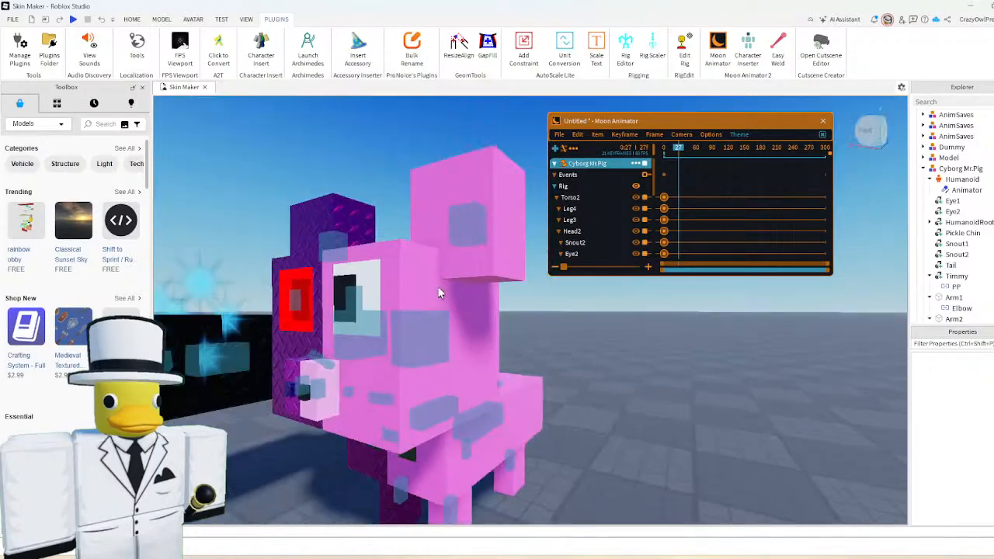
{"action": "left_click_drag", "start_coordinate": [431, 378], "coordinate": [557, 344]}
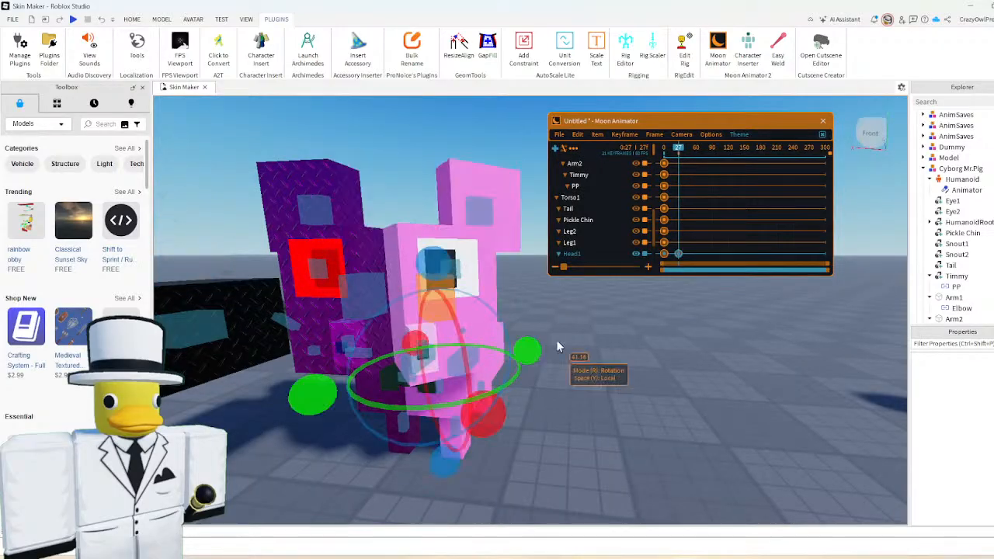
{"action": "left_click", "coordinate": [533, 346]}
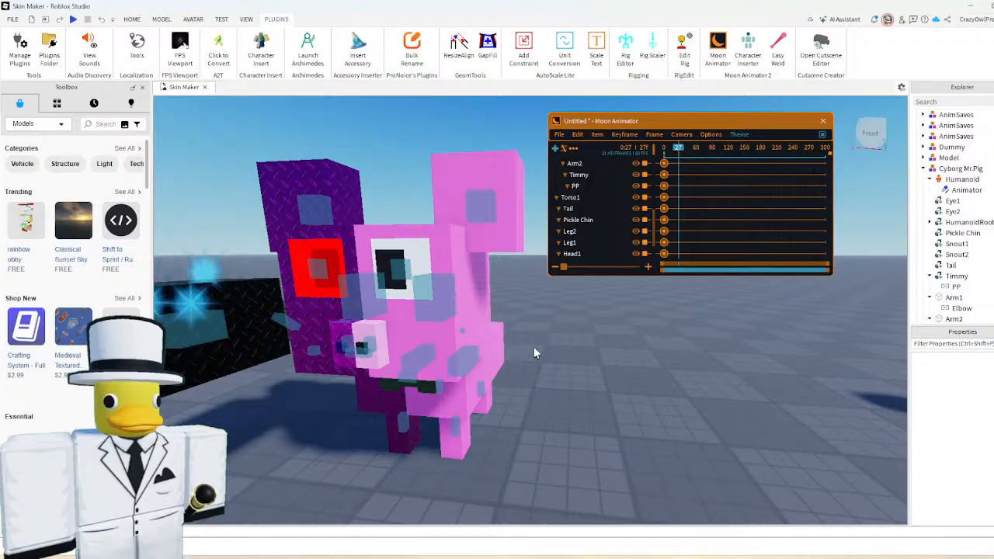
- Try rotating the pink body's Torso1 joint at frame 27 and undo the rotation
{"action": "scroll", "coordinate": [533, 351], "scroll_direction": "up", "scroll_amount": 3}
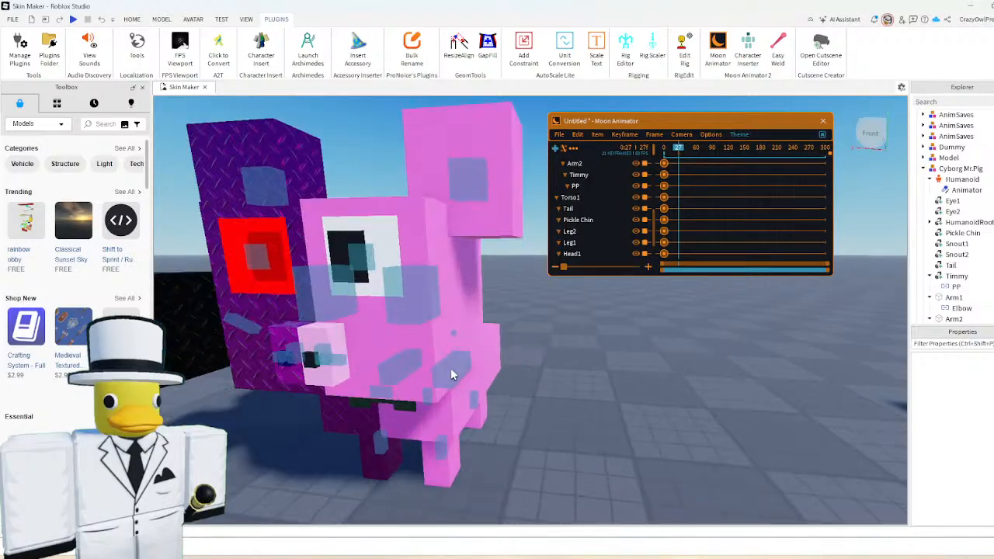
{"action": "left_click", "coordinate": [450, 370]}
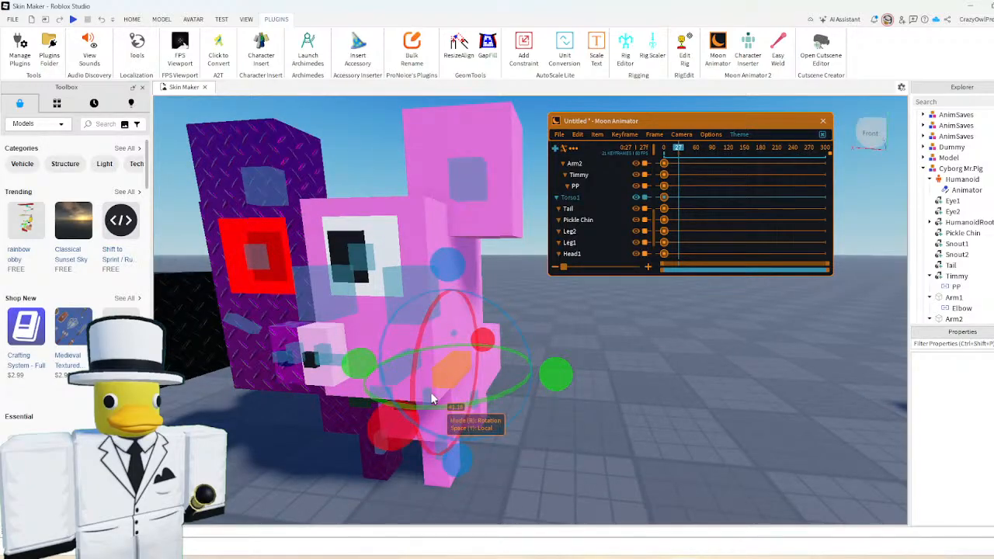
{"action": "left_click_drag", "start_coordinate": [433, 398], "coordinate": [454, 453]}
{"action": "left_click_drag", "start_coordinate": [453, 447], "coordinate": [549, 407]}
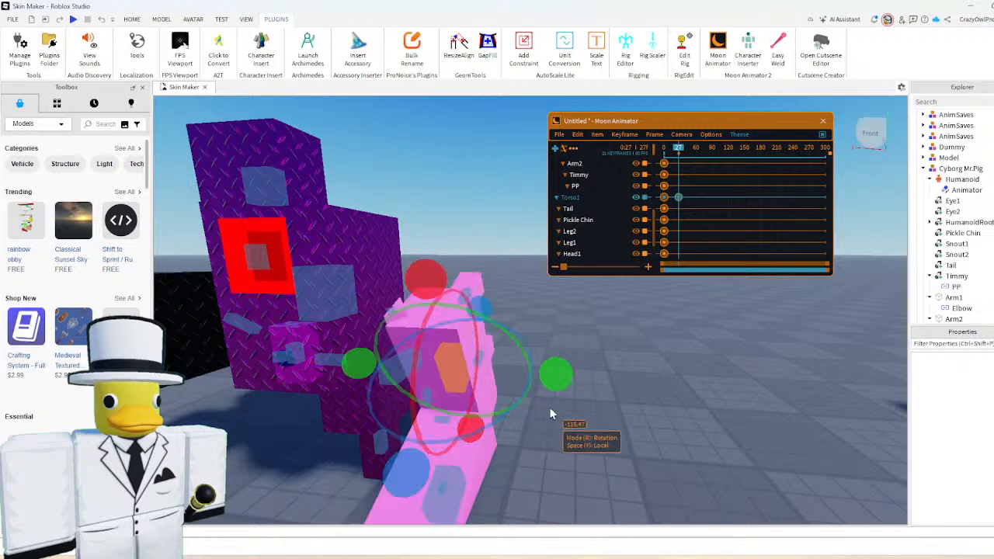
{"action": "key", "text": "ctrl+z"}
- Try selecting both torso joints, Torso2 and Torso1, and rotating the two body halves together
{"action": "scroll", "coordinate": [546, 408], "scroll_direction": "down", "scroll_amount": 5}
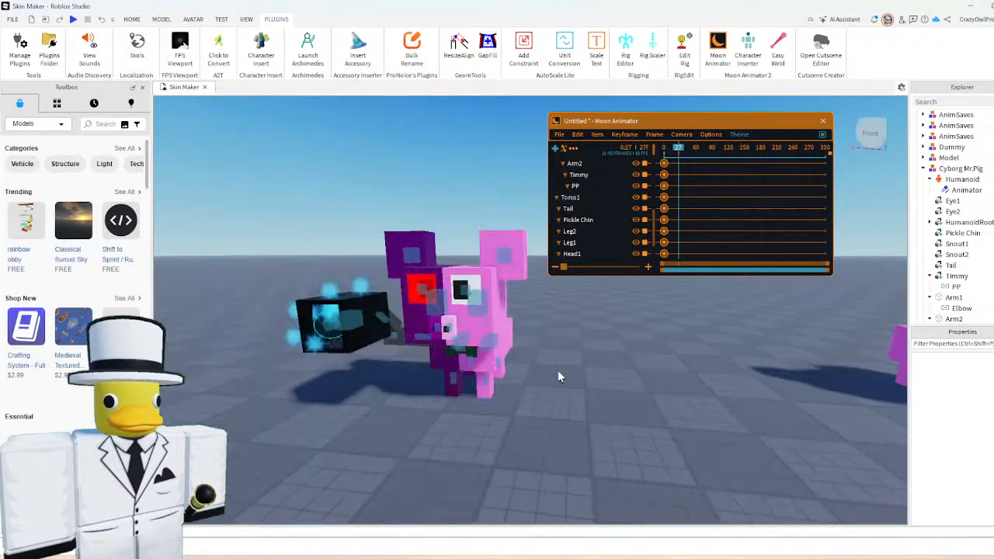
{"action": "right_click_drag", "start_coordinate": [557, 371], "coordinate": [517, 348]}
{"action": "scroll", "coordinate": [516, 348], "scroll_direction": "up", "scroll_amount": 4}
{"action": "left_click", "coordinate": [516, 347]}
{"action": "scroll", "coordinate": [516, 346], "scroll_direction": "up", "scroll_amount": 2}
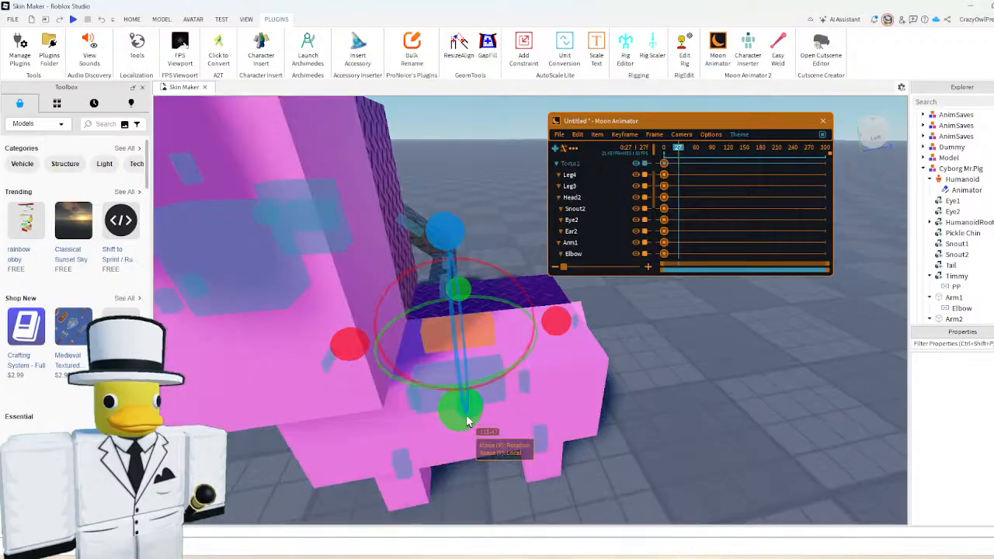
{"action": "left_click", "coordinate": [505, 410], "text": "ctrl"}
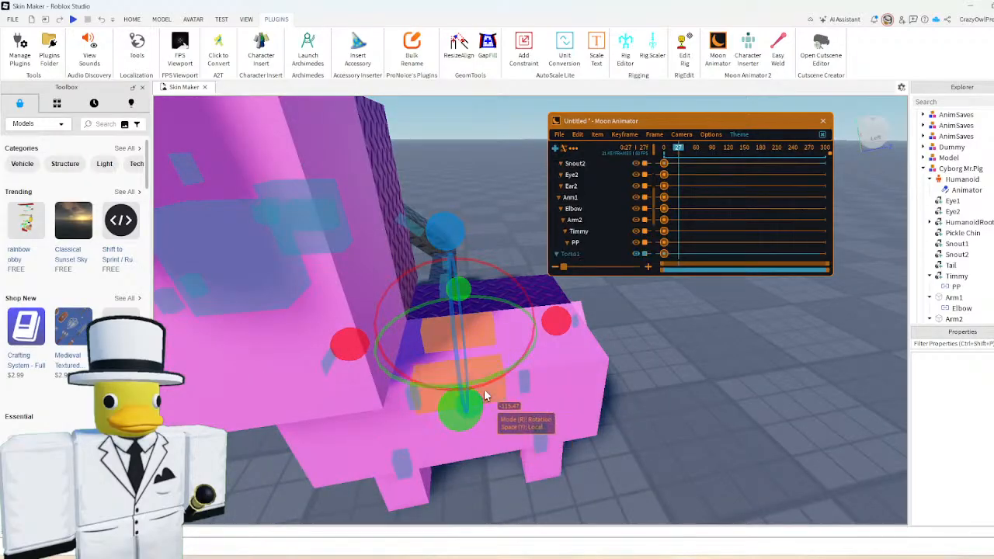
{"action": "left_click_drag", "start_coordinate": [465, 413], "coordinate": [483, 386]}
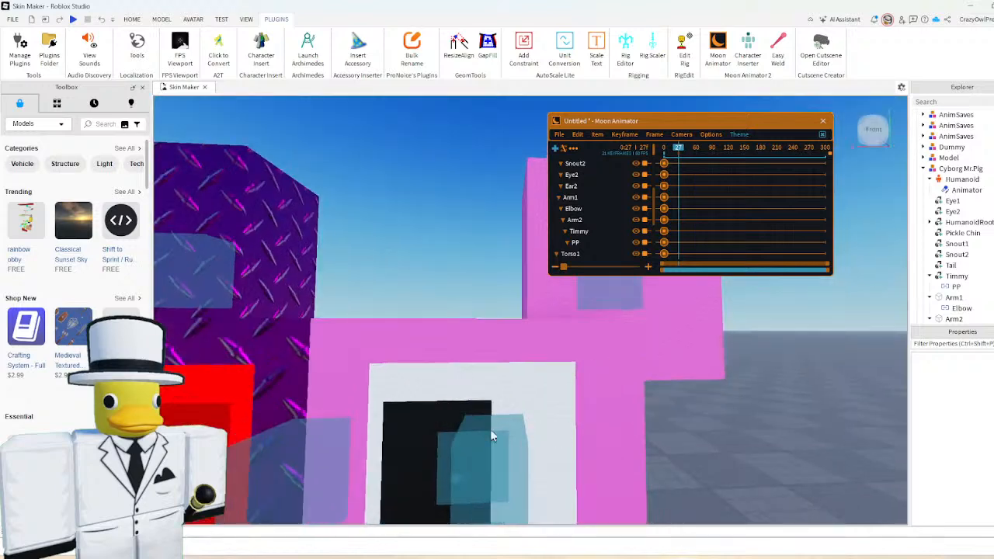
- Check the white eye's Eye1 joint and rotate the Head1 joint by about 77 degrees at frame 27
{"action": "left_click", "coordinate": [445, 456]}
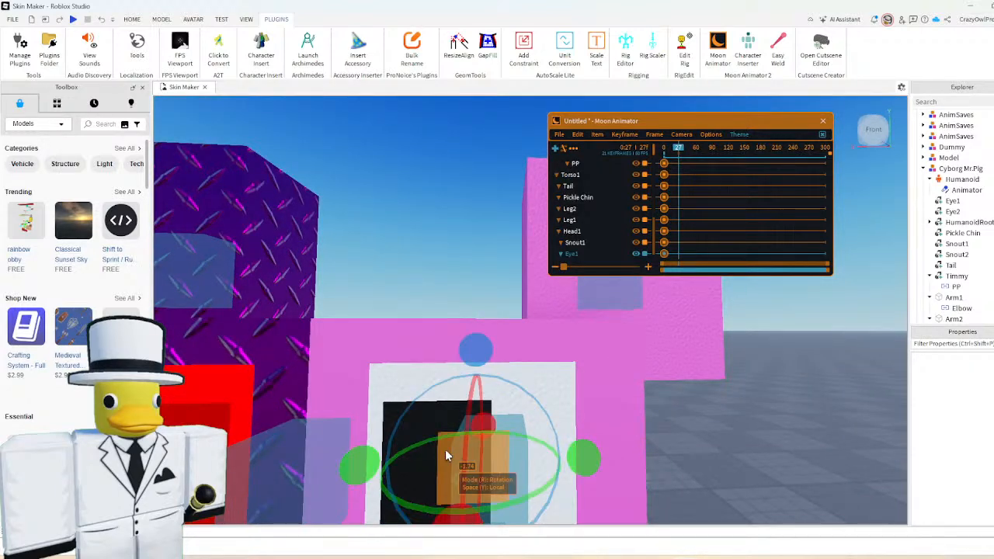
{"action": "scroll", "coordinate": [545, 351], "scroll_direction": "down", "scroll_amount": 2}
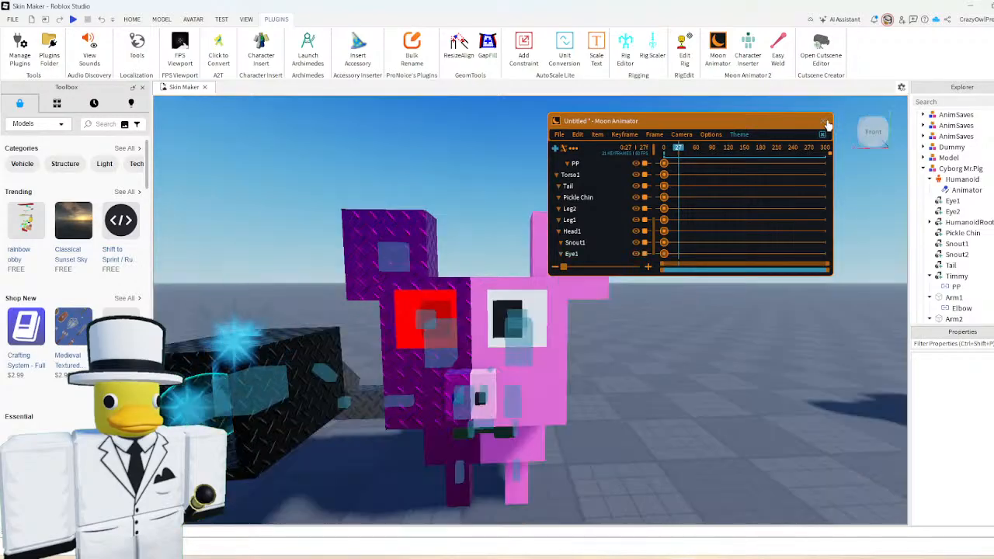
{"action": "right_click_drag", "start_coordinate": [621, 375], "coordinate": [622, 375]}
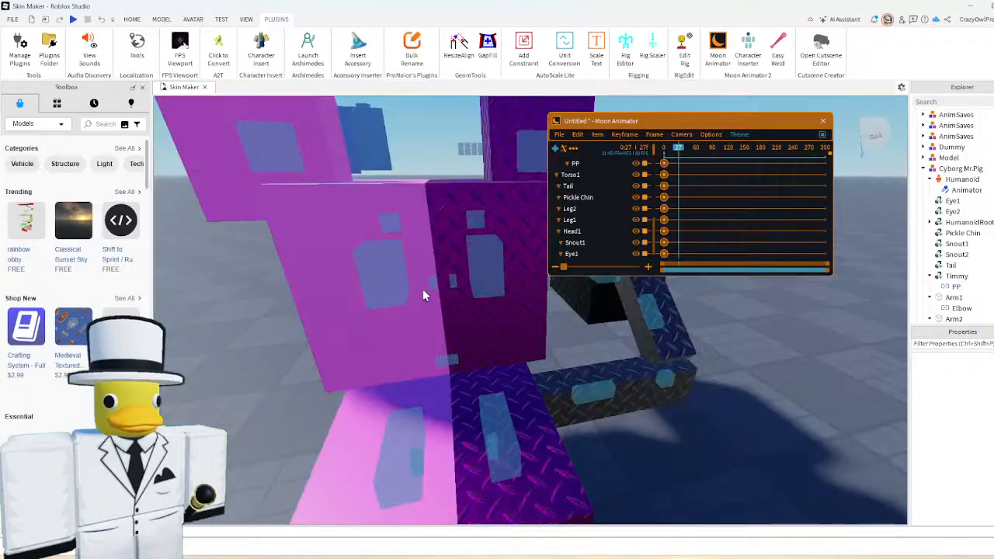
{"action": "left_click", "coordinate": [359, 279]}
{"action": "left_click_drag", "start_coordinate": [372, 457], "coordinate": [351, 356]}
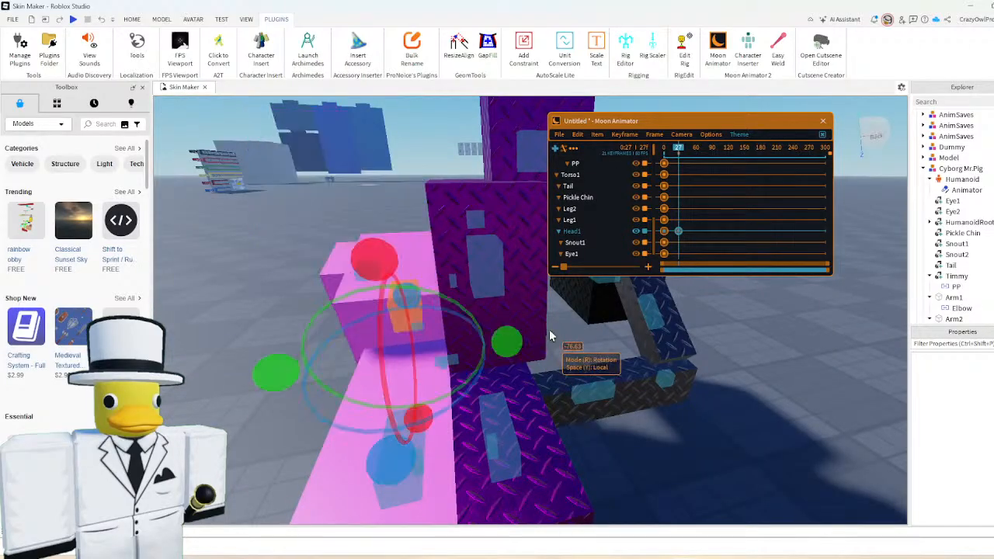
- Undo the Head1 rotation and close the Moon Animator animation, discarding its unsaved changes
{"action": "key", "text": "ctrl+z"}
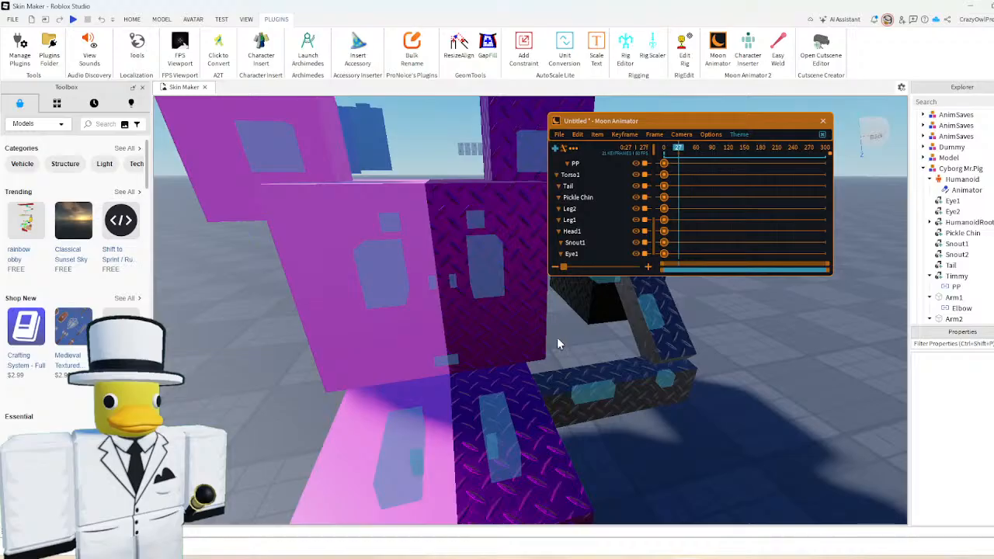
{"action": "scroll", "coordinate": [556, 337], "scroll_direction": "down", "scroll_amount": 3}
{"action": "scroll", "coordinate": [556, 337], "scroll_direction": "down", "scroll_amount": 2}
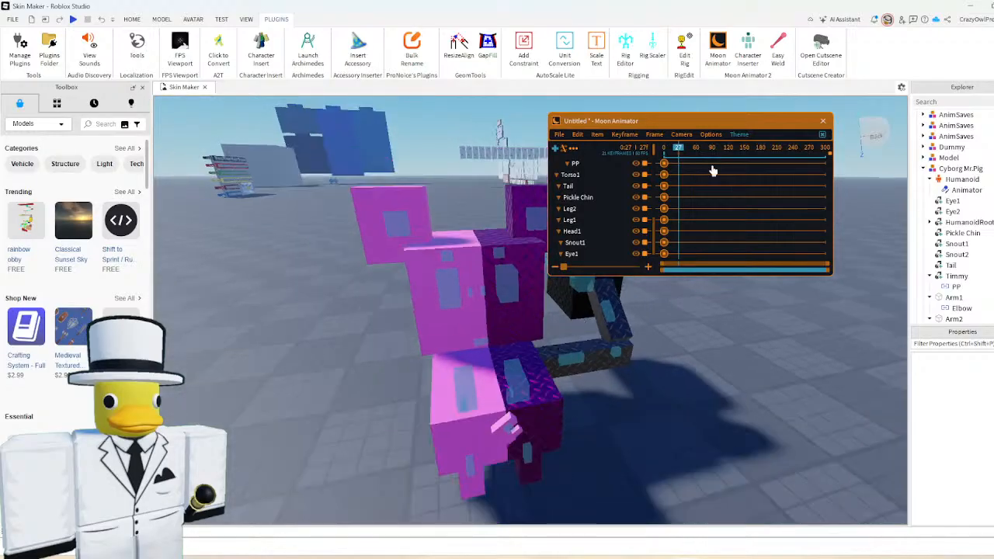
{"action": "scroll", "coordinate": [437, 238], "scroll_direction": "up", "scroll_amount": 3}
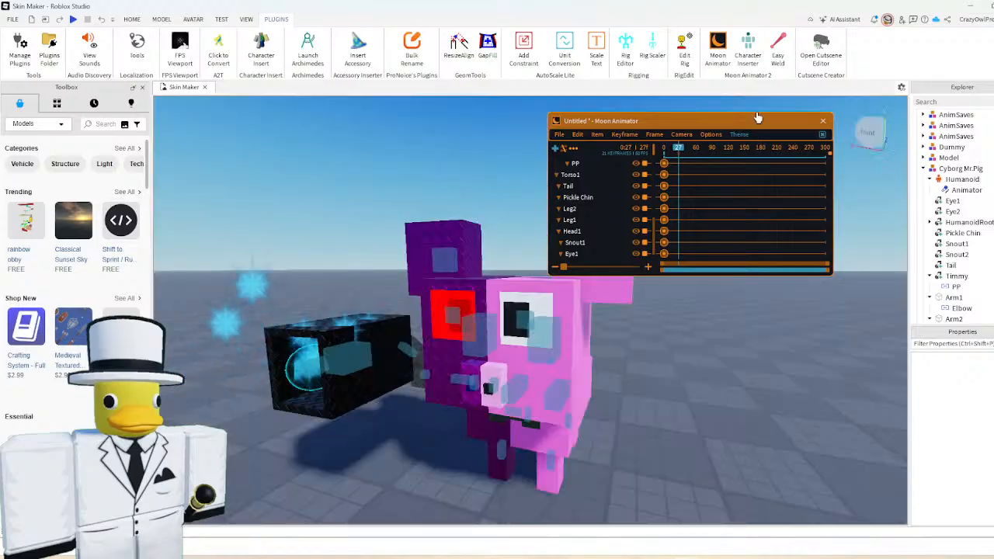
{"action": "left_click", "coordinate": [717, 53]}
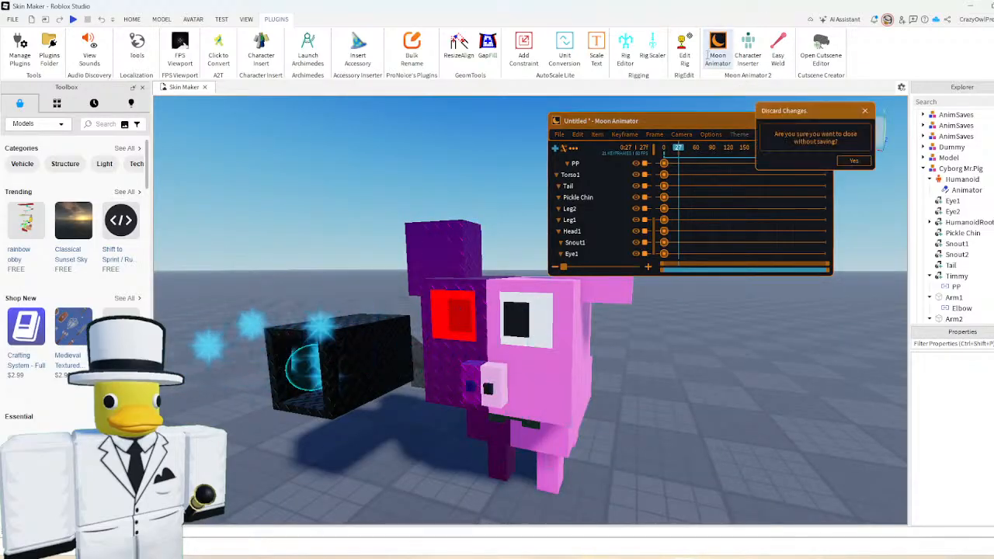
{"action": "left_click", "coordinate": [851, 162]}
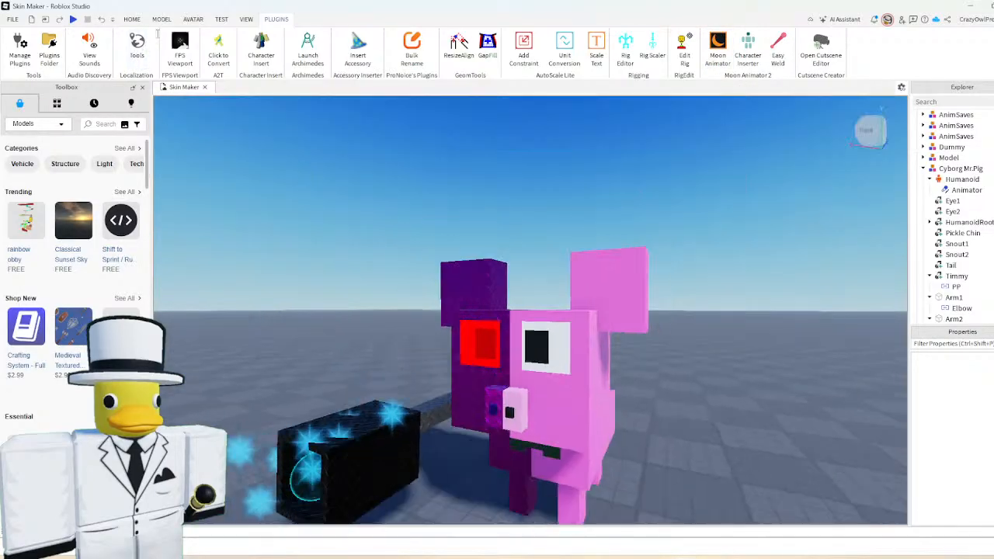
- Insert a block part and place it against the upper front of Cyborg Mr.Pig's head
{"action": "left_click", "coordinate": [605, 354]}
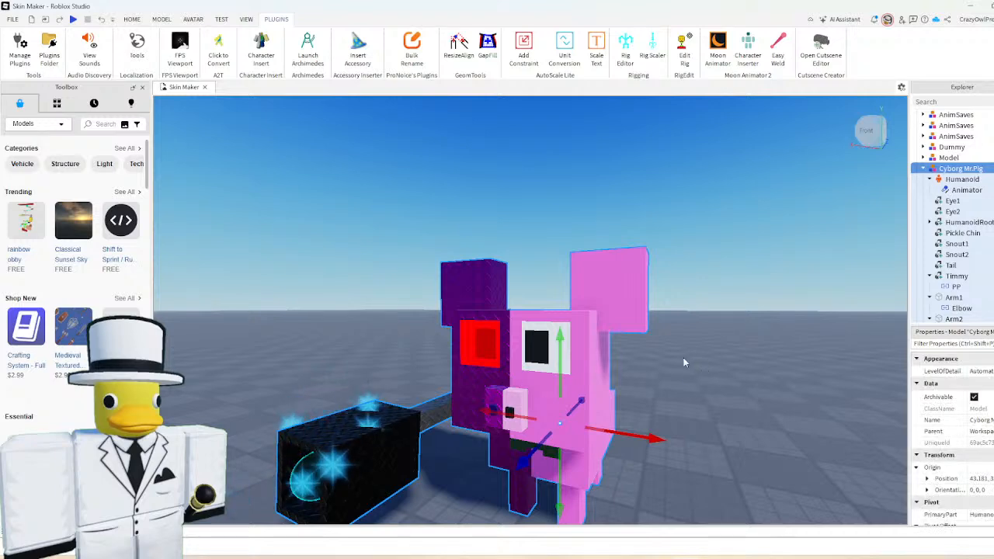
{"action": "left_click", "coordinate": [162, 19]}
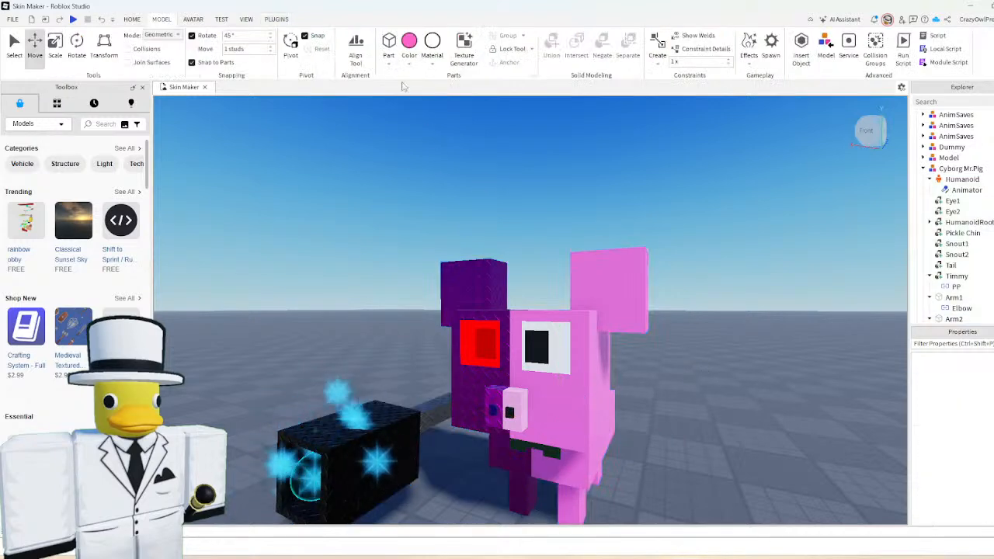
{"action": "left_click", "coordinate": [388, 56]}
{"action": "left_click", "coordinate": [407, 72]}
{"action": "right_click_drag", "start_coordinate": [552, 250], "coordinate": [554, 253]}
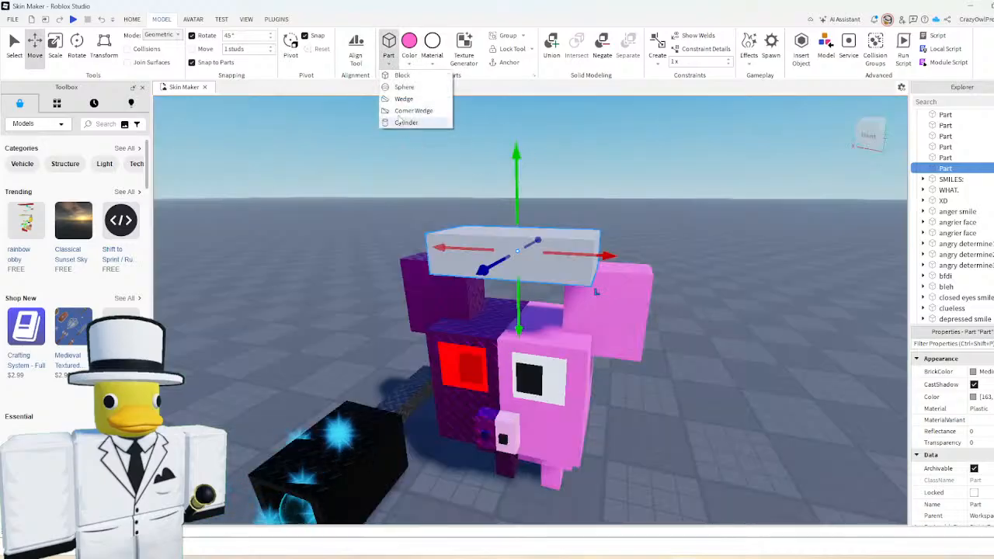
{"action": "left_click_drag", "start_coordinate": [533, 256], "coordinate": [521, 348]}
{"action": "scroll", "coordinate": [522, 301], "scroll_direction": "down", "scroll_amount": 1}
- Scale the block in depth, height and width so that it encloses both halves of the head
{"action": "key", "text": "ctrl+3"}
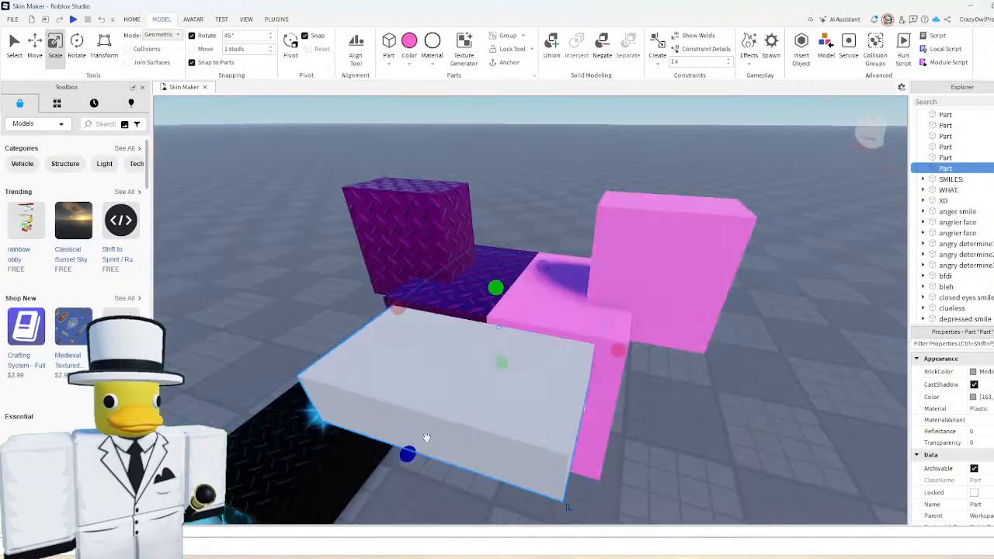
{"action": "left_click_drag", "start_coordinate": [410, 452], "coordinate": [645, 336]}
{"action": "right_click_drag", "start_coordinate": [645, 335], "coordinate": [645, 333]}
{"action": "key", "text": "s"}
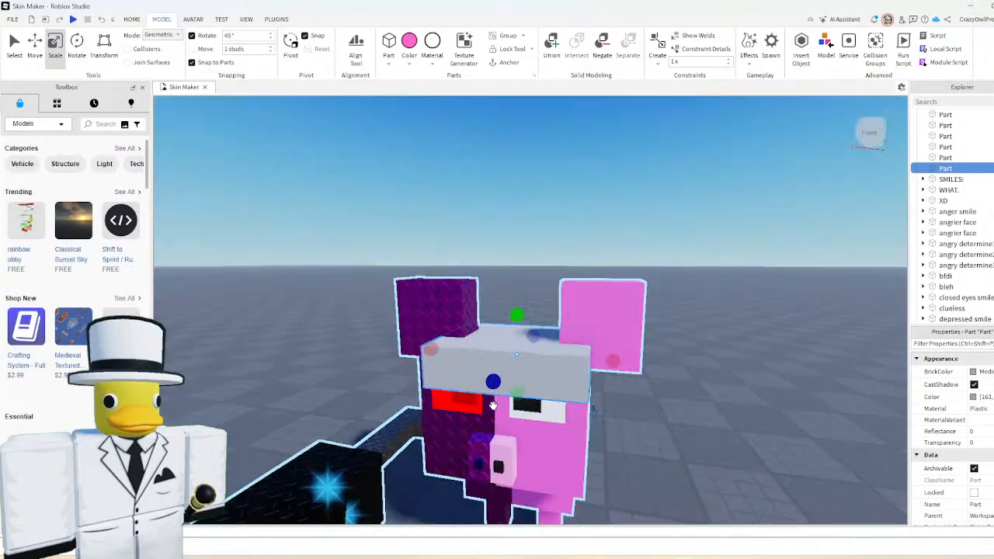
{"action": "left_click_drag", "start_coordinate": [517, 394], "coordinate": [519, 468]}
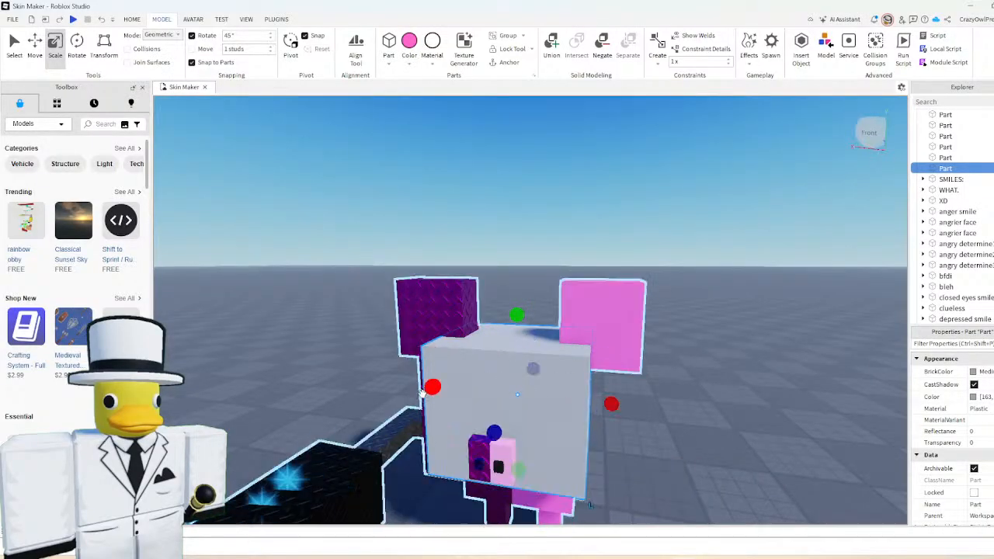
{"action": "left_click_drag", "start_coordinate": [431, 387], "coordinate": [414, 390]}
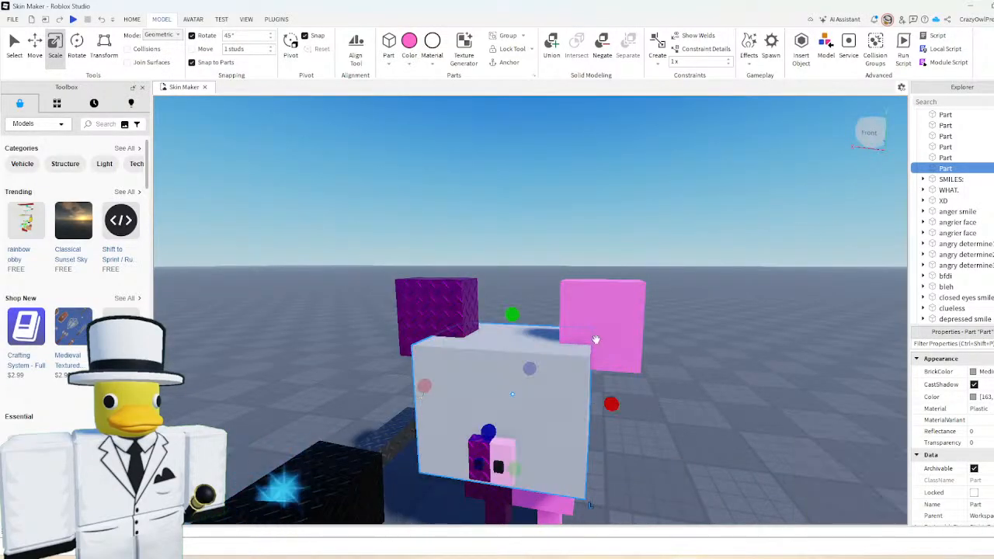
- Rename the block around the head as RigPart1
{"action": "right_click", "coordinate": [947, 167]}
{"action": "left_click", "coordinate": [930, 244]}
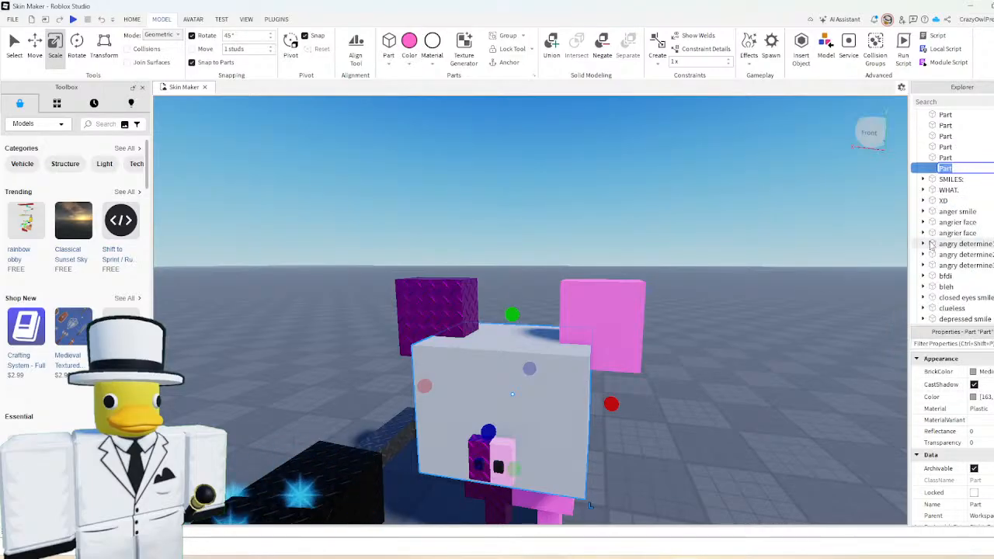
{"action": "type", "text": "RigPart1"}
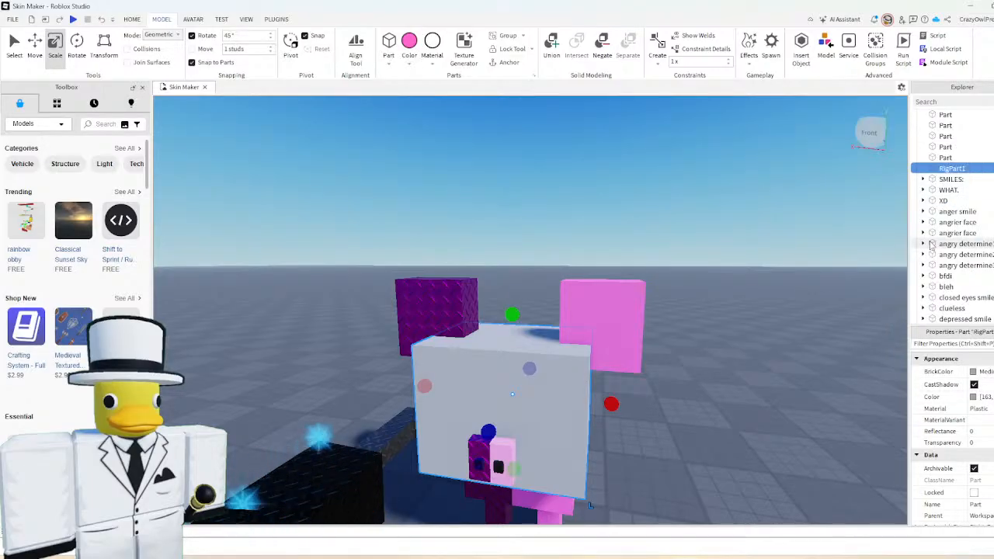
{"action": "key", "text": "Return"}
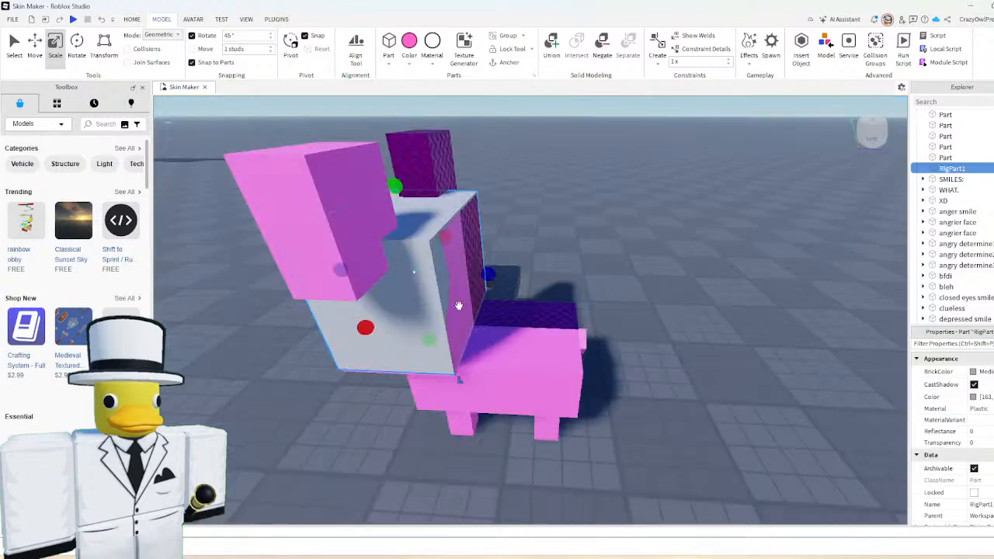
- Extend RigPart1 to the back of the head, then duplicate it and place the copy beside the pink body half
{"action": "left_click_drag", "start_coordinate": [490, 277], "coordinate": [559, 405]}
{"action": "key", "text": "ctrl+2"}
{"action": "key", "text": "ctrl+d"}
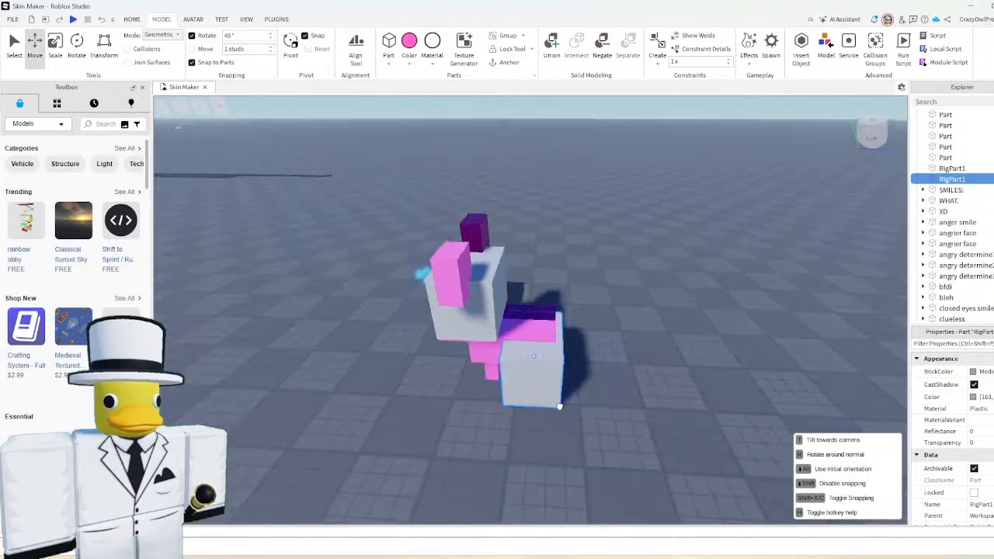
{"action": "key", "text": "ctrl+3"}
{"action": "right_click_drag", "start_coordinate": [580, 337], "coordinate": [579, 338]}
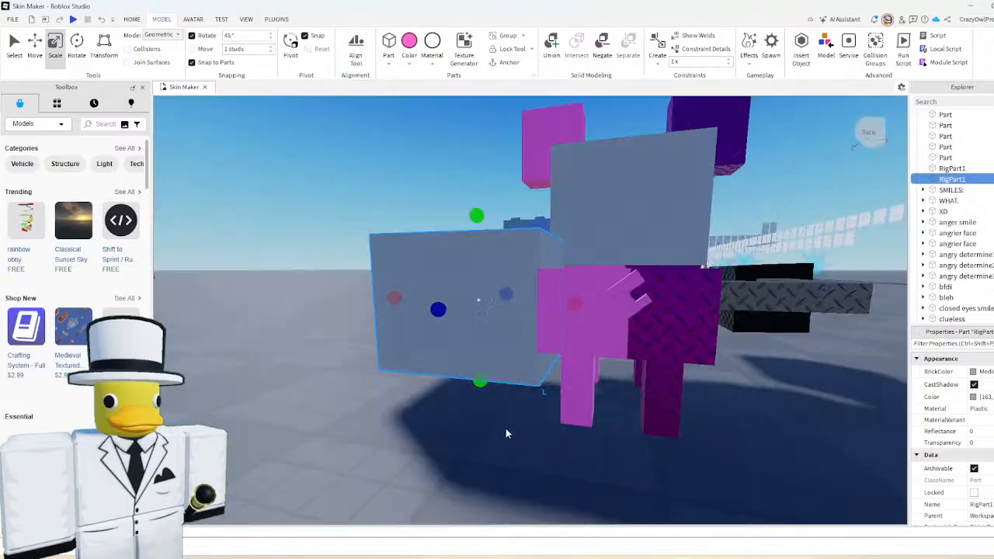
- Scale the duplicated block in height and width so that it encloses both halves of the body
{"action": "left_click_drag", "start_coordinate": [479, 381], "coordinate": [480, 352]}
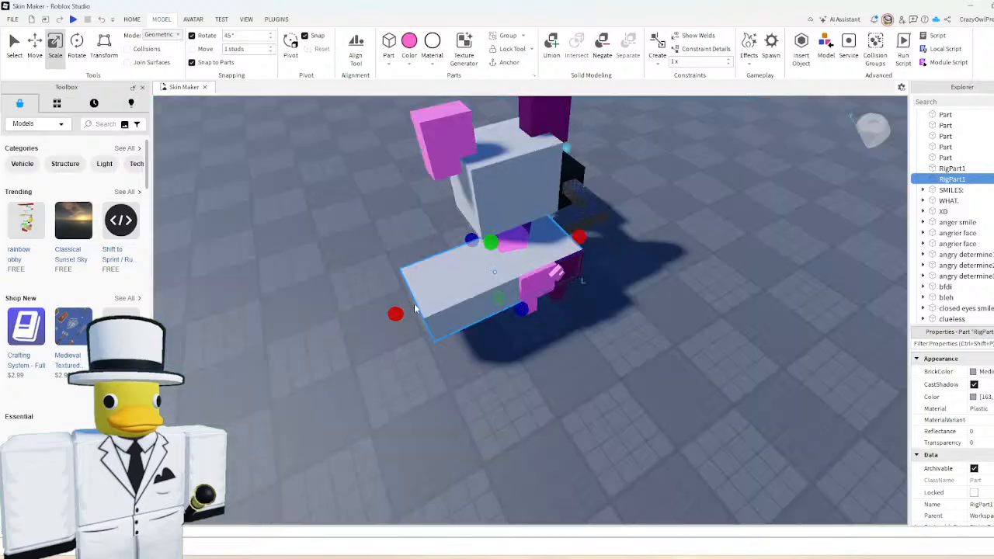
{"action": "left_click_drag", "start_coordinate": [397, 313], "coordinate": [567, 283]}
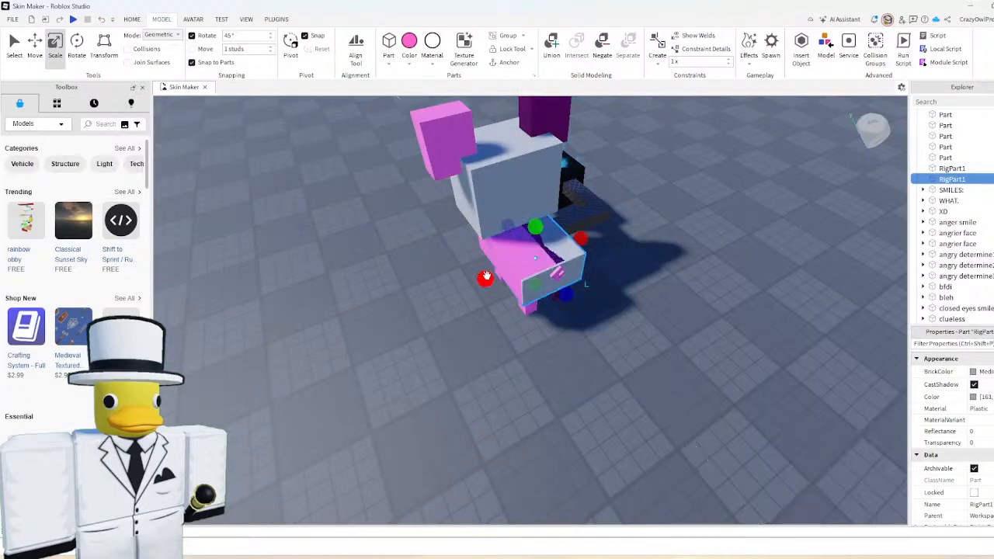
{"action": "left_click_drag", "start_coordinate": [485, 278], "coordinate": [476, 273]}
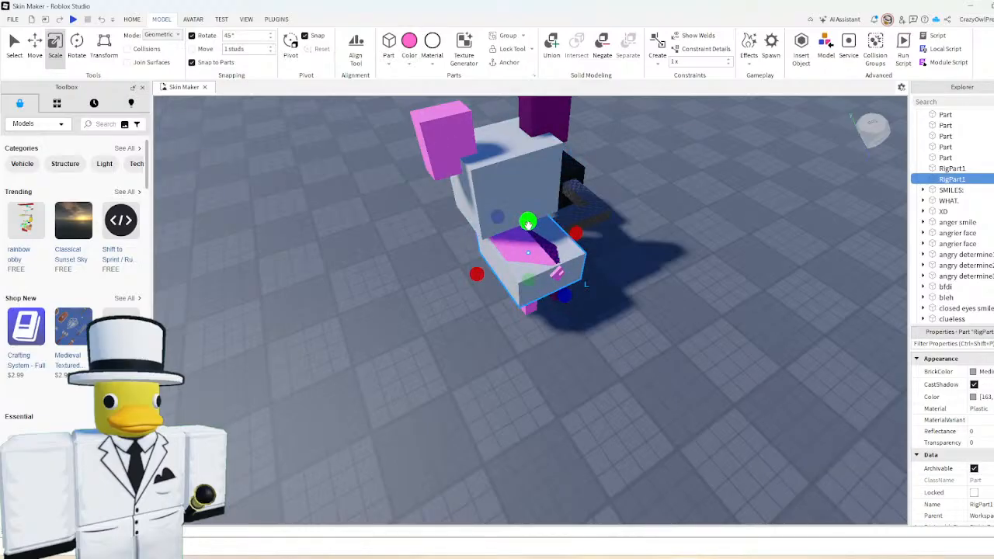
{"action": "right_click_drag", "start_coordinate": [528, 225], "coordinate": [534, 293]}
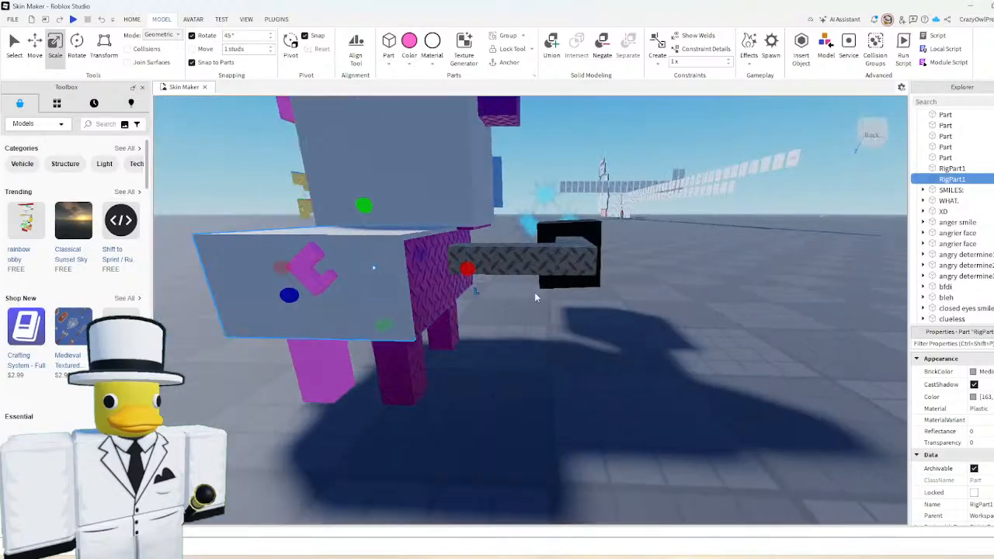
{"action": "left_click_drag", "start_coordinate": [465, 269], "coordinate": [472, 269]}
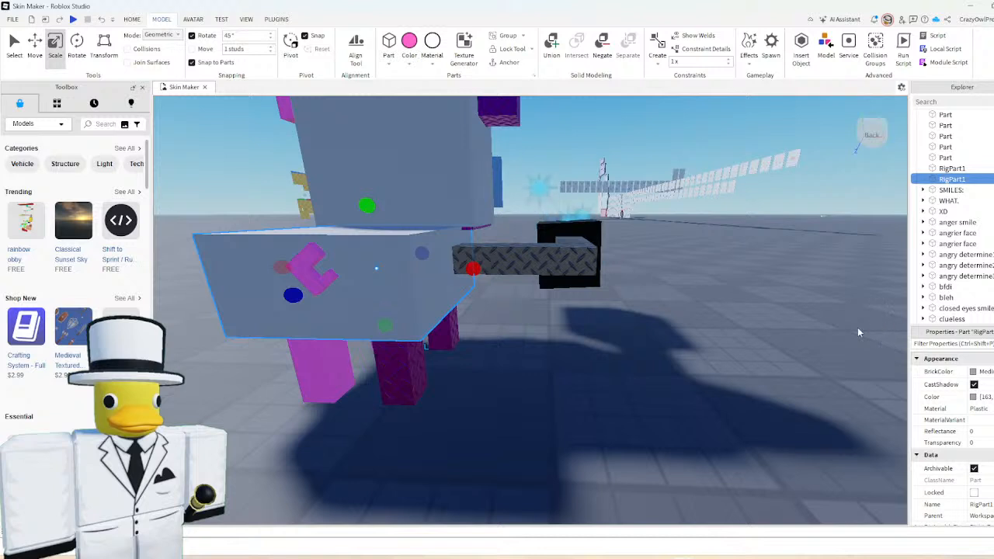
- Rename the block around the body as RigPart2
{"action": "scroll", "coordinate": [857, 332], "scroll_direction": "down", "scroll_amount": 2}
{"action": "key", "text": "F2"}
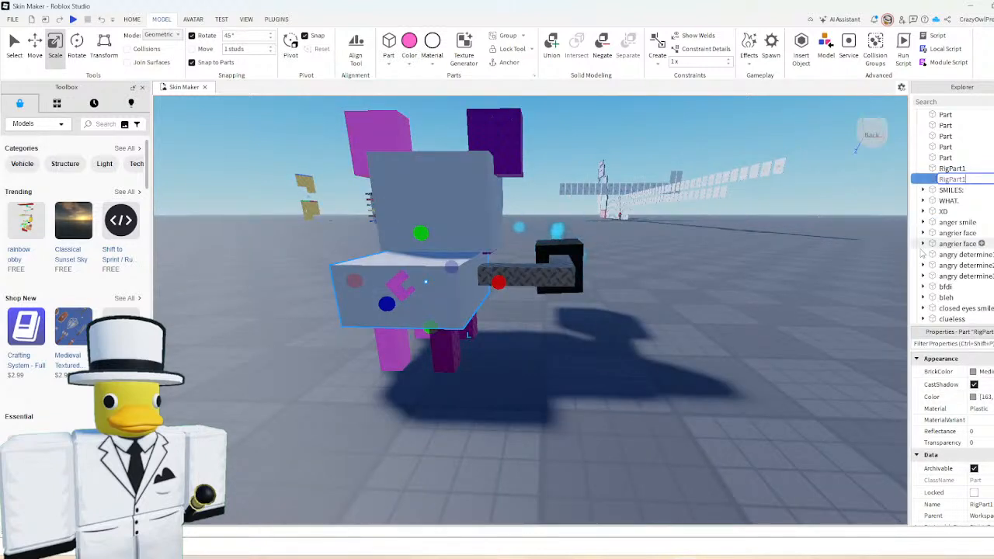
{"action": "key", "text": "BackSpace"}
{"action": "type", "text": "2"}
{"action": "key", "text": "Return"}
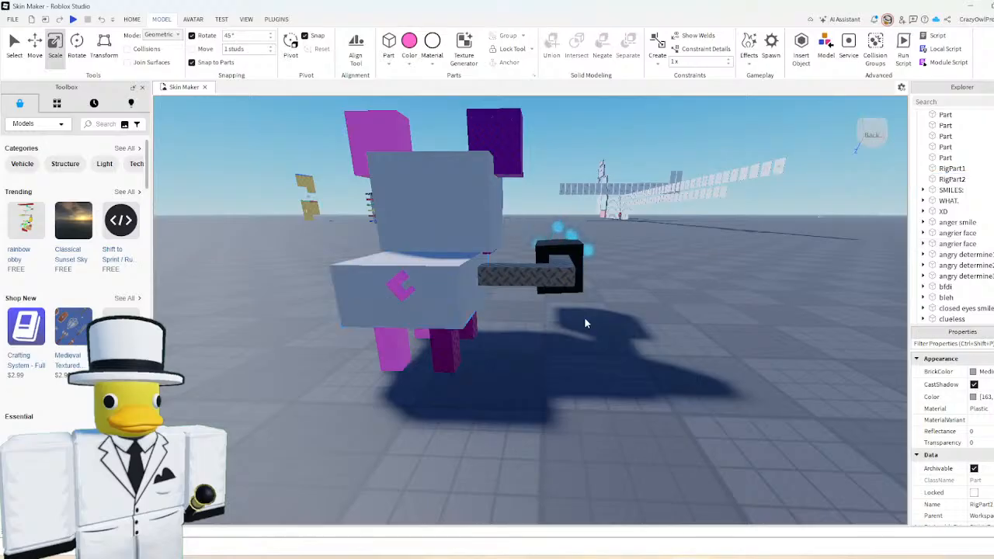
{"action": "left_click", "coordinate": [585, 318]}
- Select RigPart1 and RigPart2 together and move them into the Cyborg Mr.Pig model
{"action": "scroll", "coordinate": [632, 242], "scroll_direction": "up", "scroll_amount": 2}
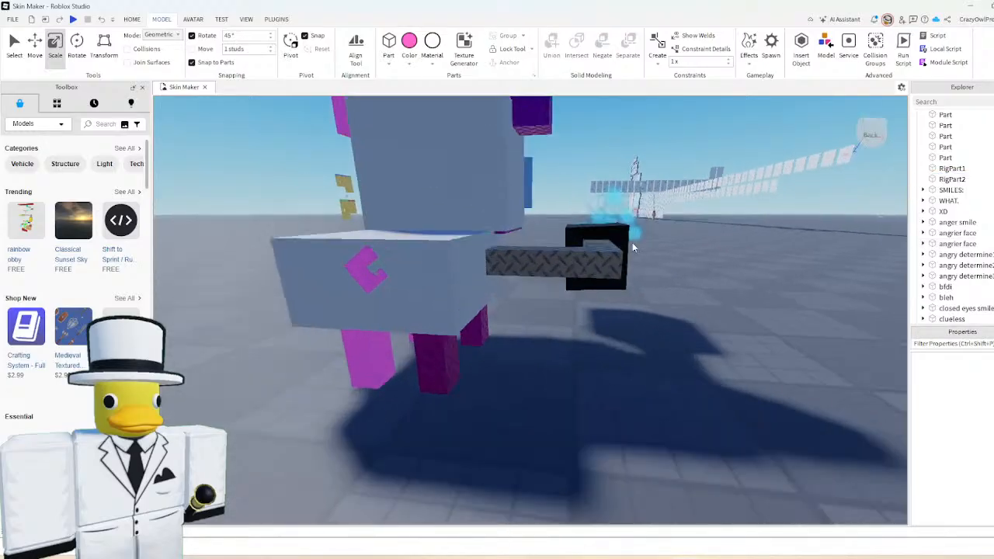
{"action": "scroll", "coordinate": [632, 242], "scroll_direction": "up", "scroll_amount": 4}
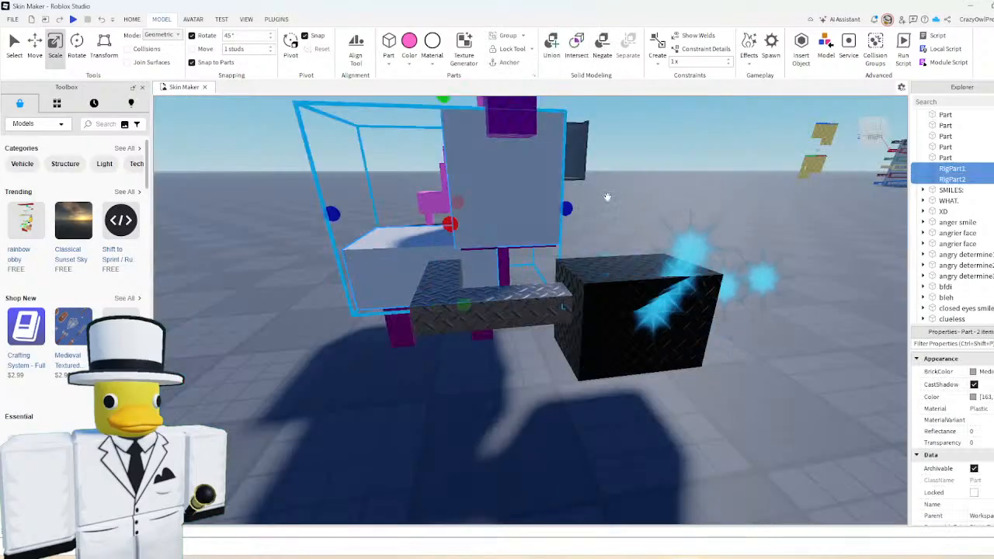
{"action": "left_click_drag", "start_coordinate": [952, 169], "coordinate": [940, 239]}
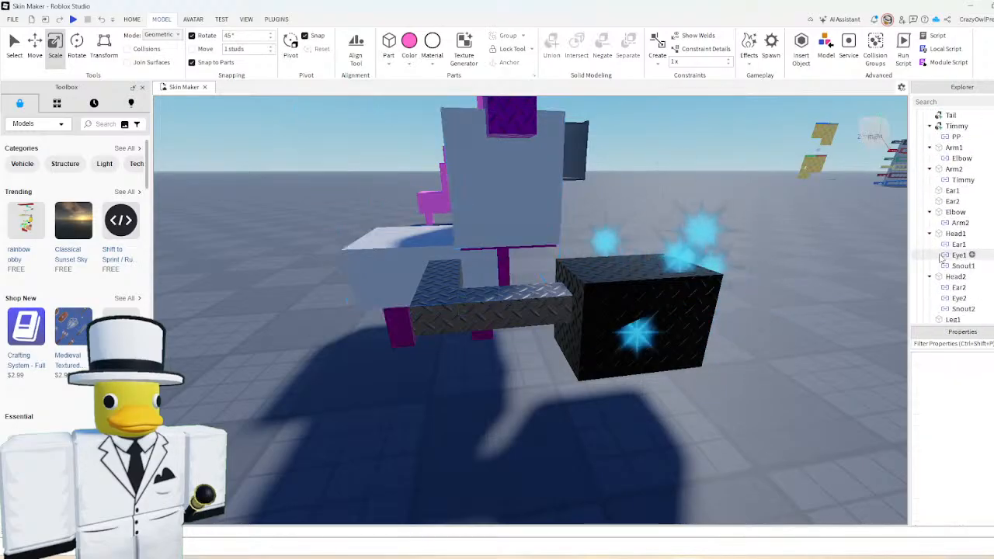
- Start RigEdit to display the joints of the Cyborg Mr.Pig rig around the head and body
{"action": "left_click", "coordinate": [275, 18]}
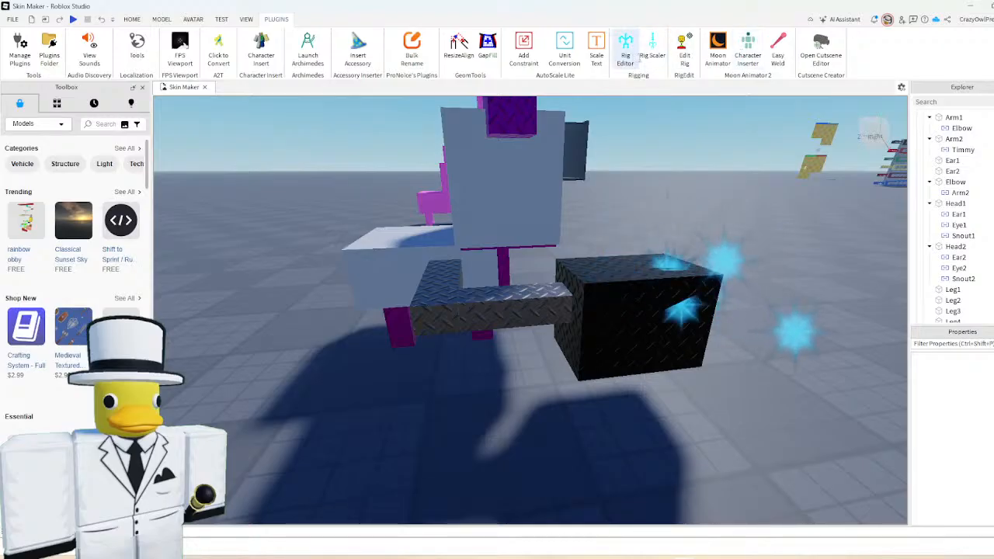
{"action": "left_click", "coordinate": [684, 50]}
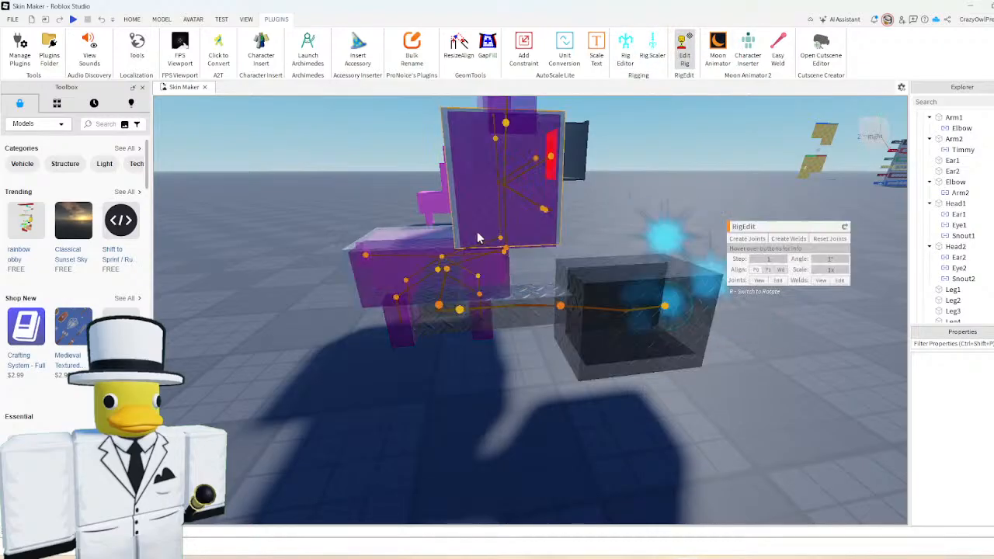
{"action": "key", "text": "a"}
{"action": "right_click_drag", "start_coordinate": [477, 237], "coordinate": [690, 301]}
{"action": "key", "text": "w"}
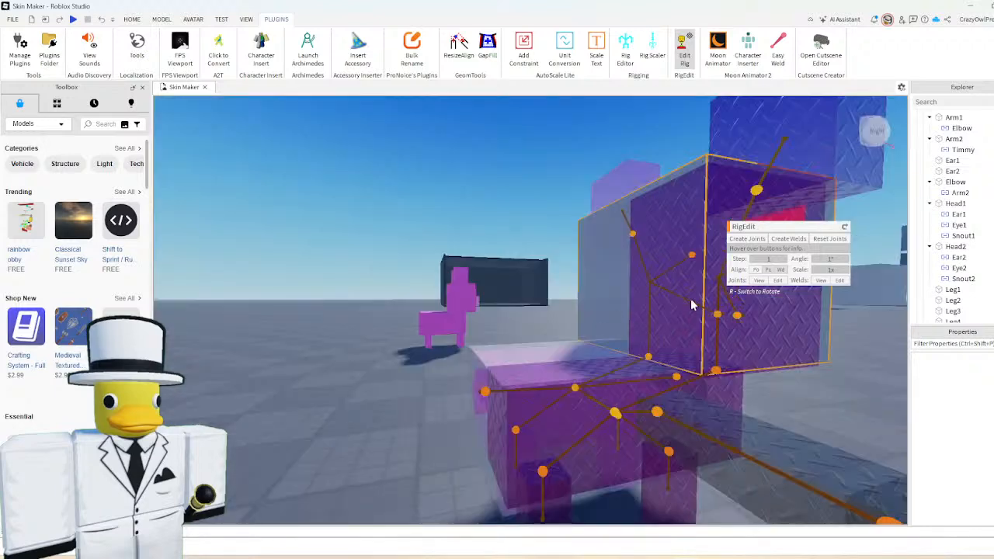
- Try selecting RigPart1 together with the Head1 and Head2 parts for joint creation
{"action": "left_click", "coordinate": [649, 297]}
{"action": "key", "text": "w"}
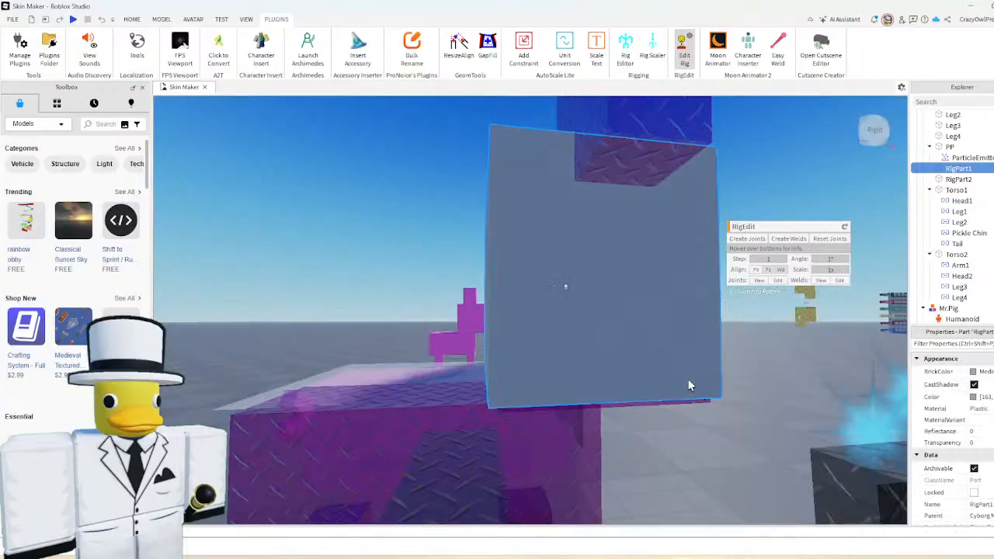
{"action": "scroll", "coordinate": [972, 224], "scroll_direction": "down", "scroll_amount": 1}
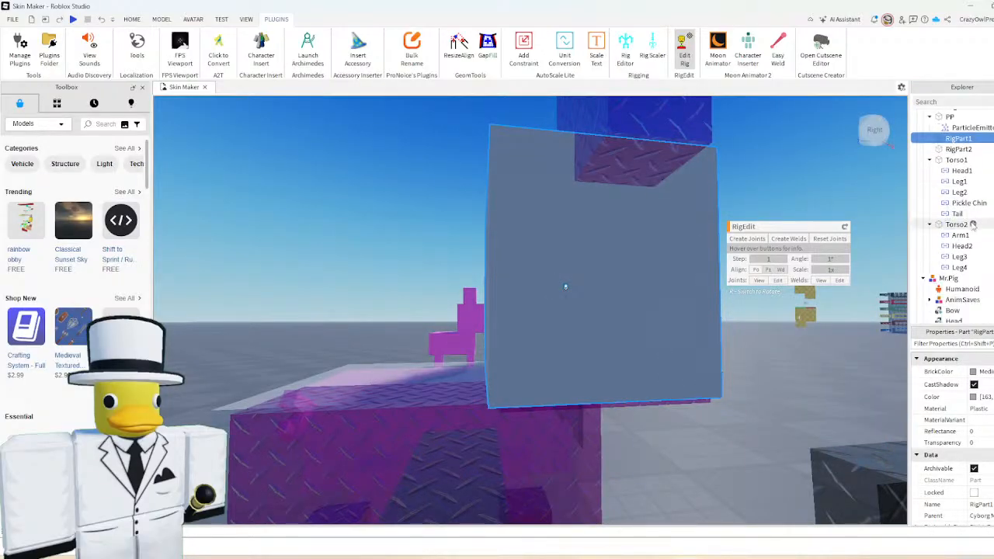
{"action": "scroll", "coordinate": [969, 225], "scroll_direction": "up", "scroll_amount": 7}
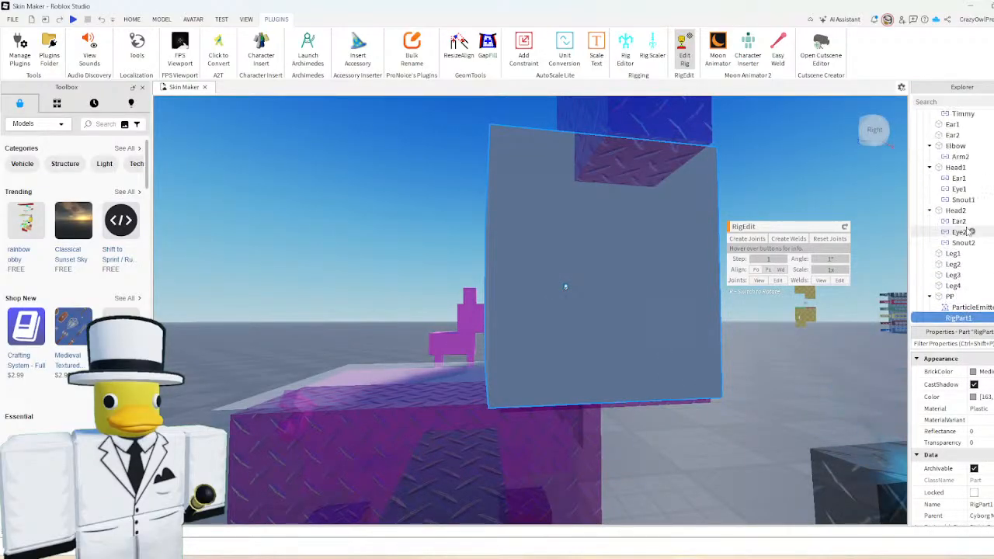
{"action": "left_click", "coordinate": [947, 270], "text": "ctrl"}
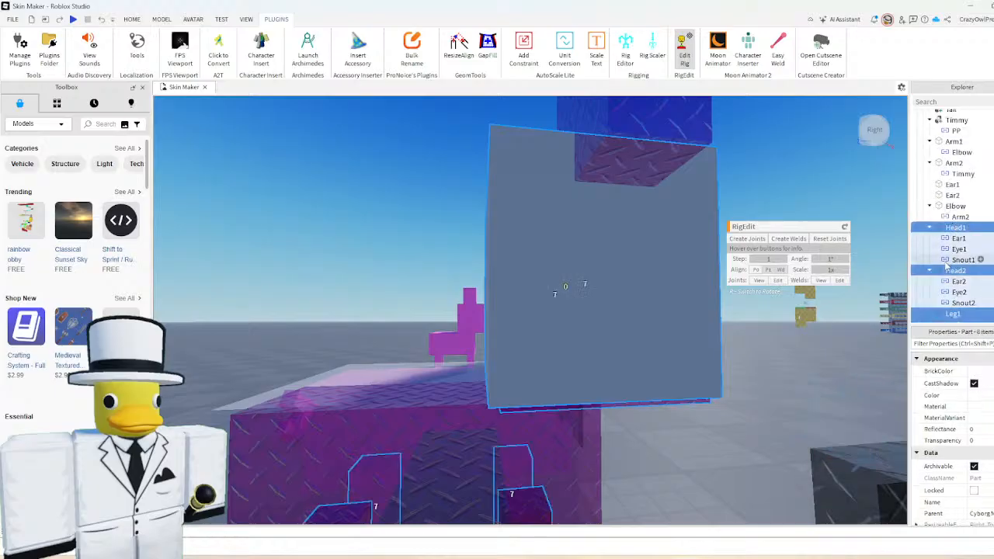
{"action": "left_click", "coordinate": [897, 236]}
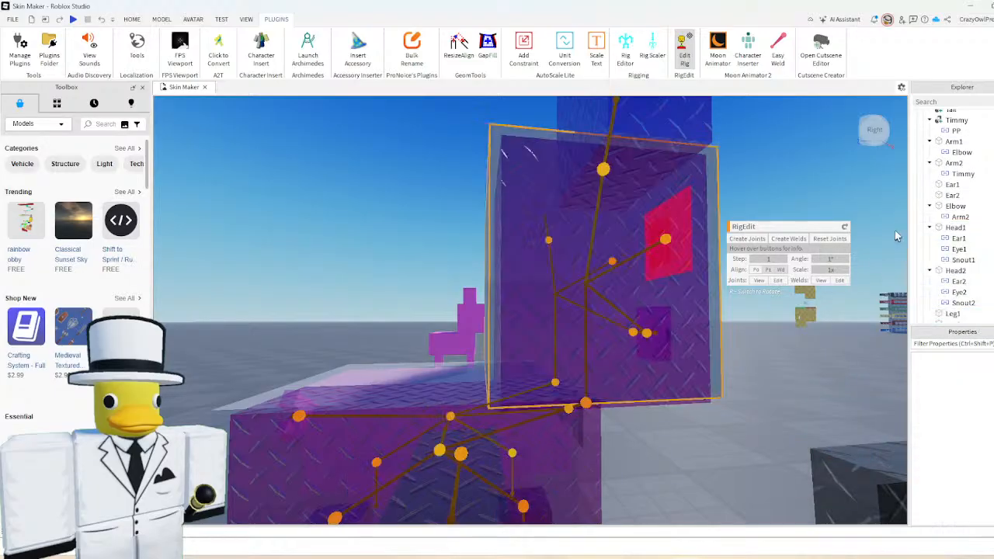
- Create joints linking RigPart1 to the Head1 and Head2 parts of Cyborg Mr.Pig with RigEdit
{"action": "left_click", "coordinate": [896, 236]}
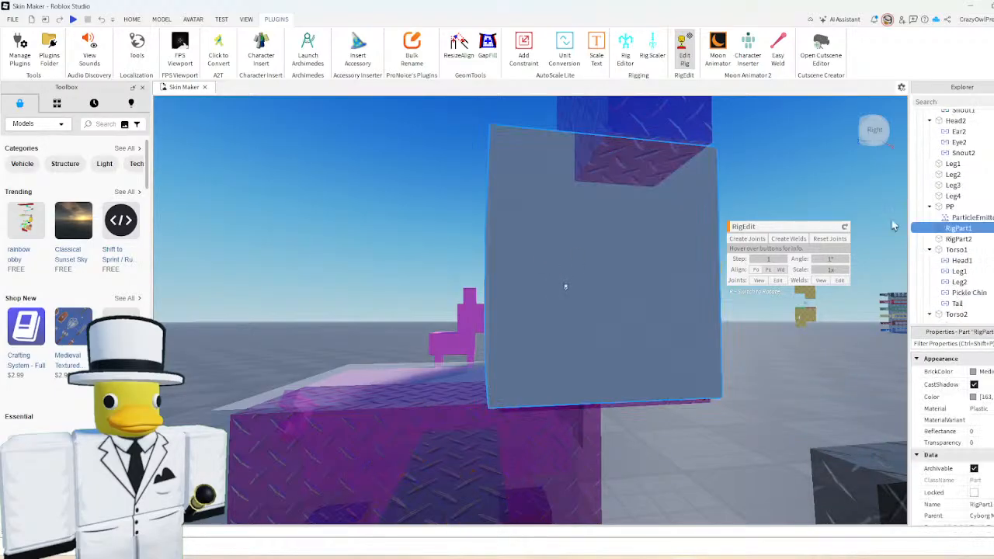
{"action": "scroll", "coordinate": [973, 231], "scroll_direction": "up", "scroll_amount": 3}
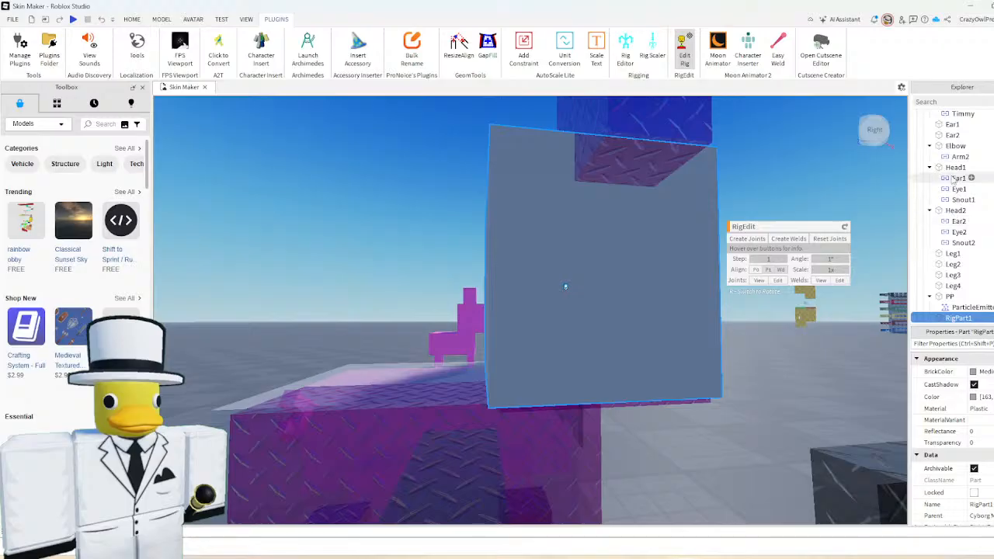
{"action": "left_click", "coordinate": [955, 168], "text": "ctrl"}
{"action": "left_click", "coordinate": [954, 210], "text": "ctrl"}
{"action": "left_click", "coordinate": [746, 238]}
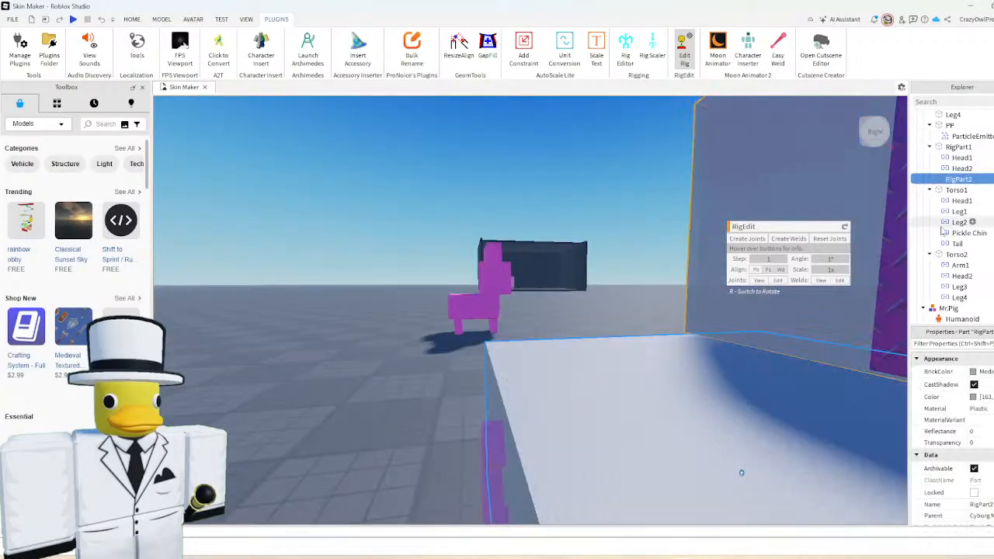
- Create joints linking RigPart2 to the Torso1 and Torso2 parts of Cyborg Mr.Pig
{"action": "scroll", "coordinate": [942, 230], "scroll_direction": "up", "scroll_amount": 3}
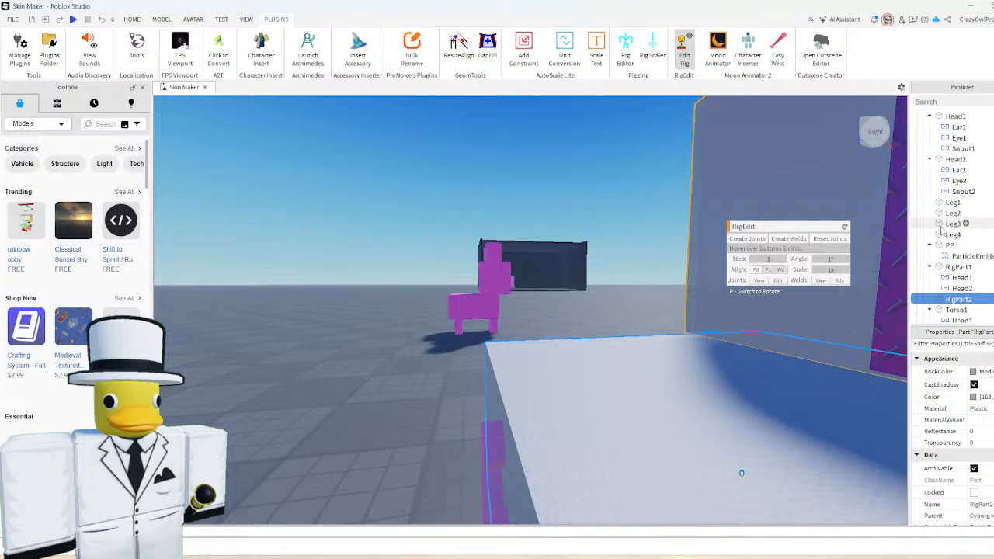
{"action": "scroll", "coordinate": [941, 230], "scroll_direction": "down", "scroll_amount": 4}
{"action": "left_click", "coordinate": [958, 190], "text": "ctrl"}
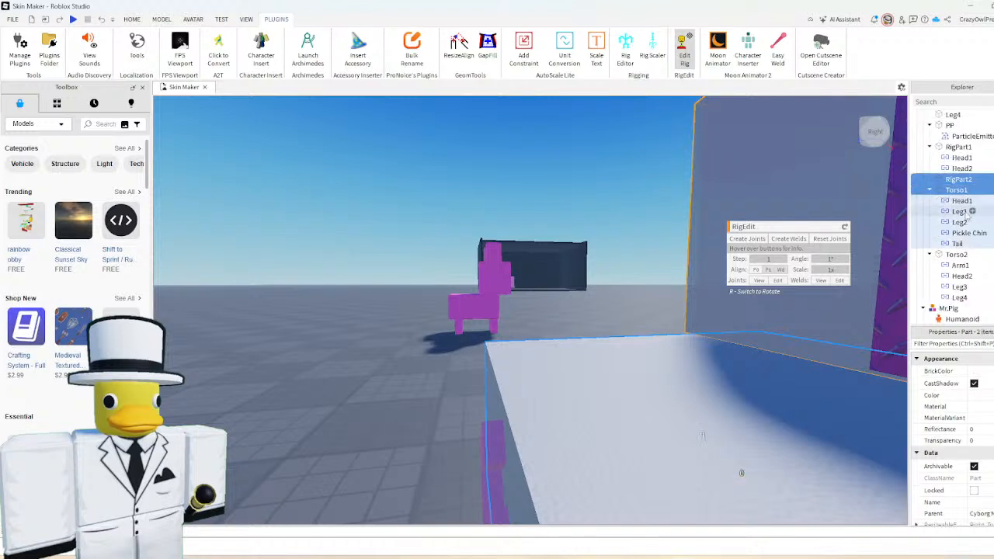
{"action": "scroll", "coordinate": [967, 214], "scroll_direction": "up", "scroll_amount": 3}
{"action": "scroll", "coordinate": [966, 215], "scroll_direction": "up", "scroll_amount": 3}
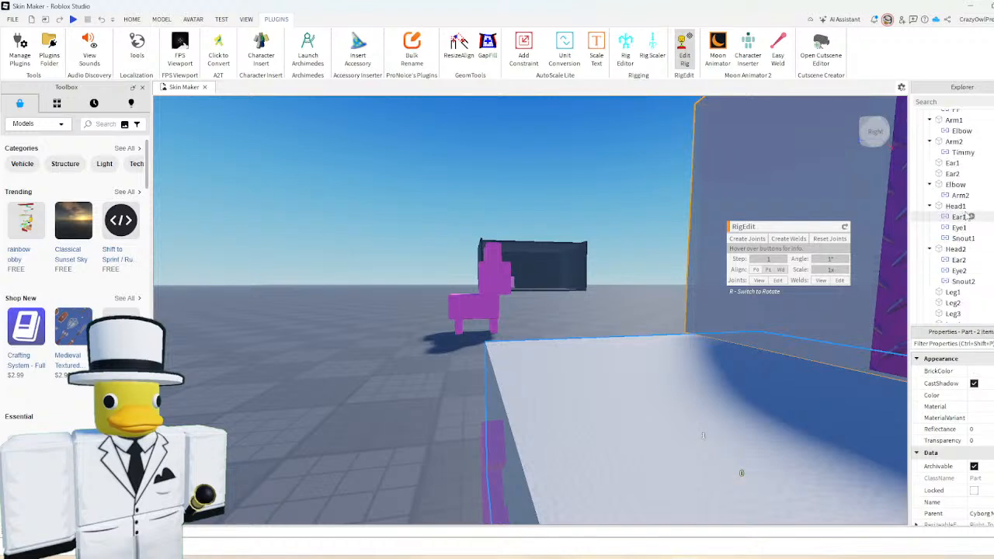
{"action": "scroll", "coordinate": [969, 217], "scroll_direction": "up", "scroll_amount": 2}
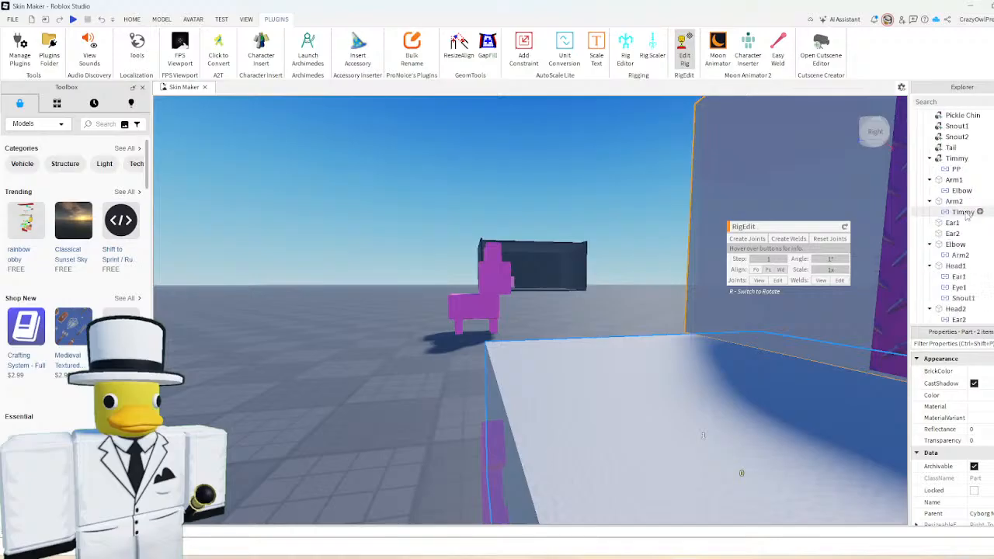
{"action": "scroll", "coordinate": [958, 226], "scroll_direction": "up", "scroll_amount": 1}
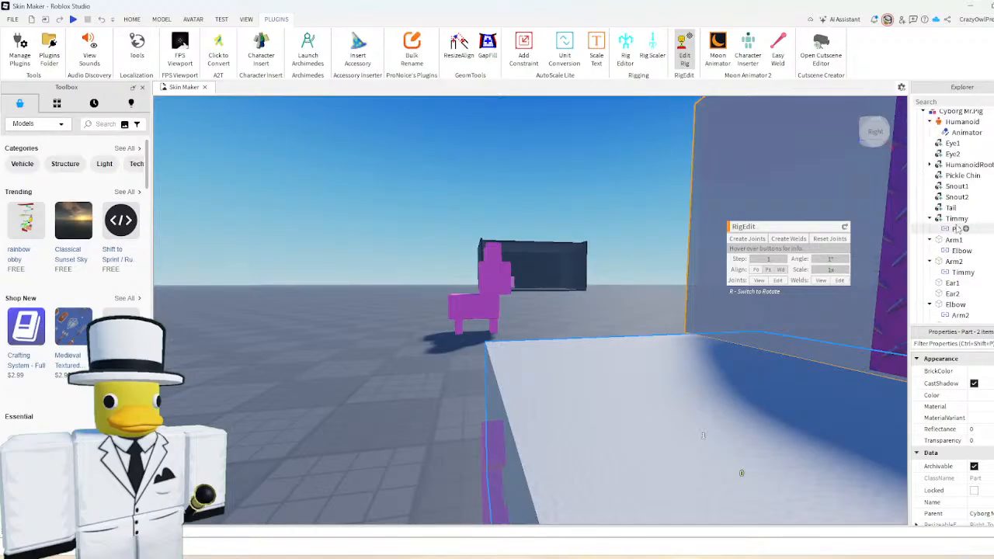
{"action": "scroll", "coordinate": [958, 228], "scroll_direction": "down", "scroll_amount": 3}
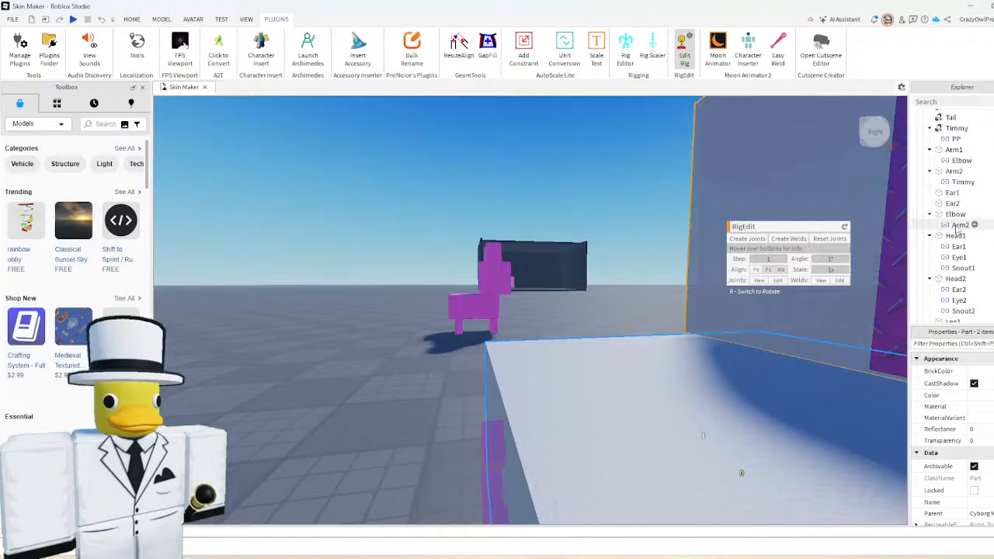
{"action": "scroll", "coordinate": [957, 228], "scroll_direction": "down", "scroll_amount": 5}
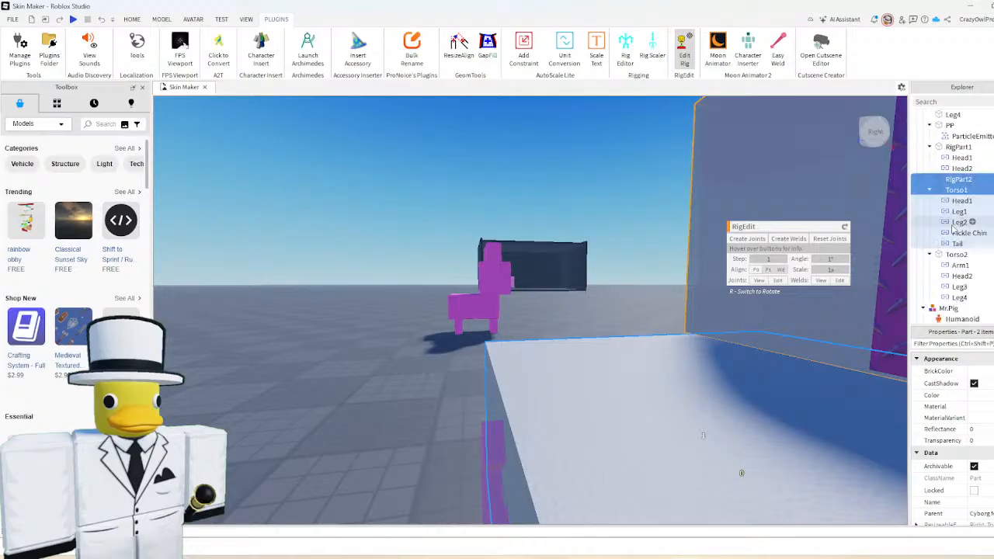
{"action": "left_click", "coordinate": [957, 254], "text": "ctrl"}
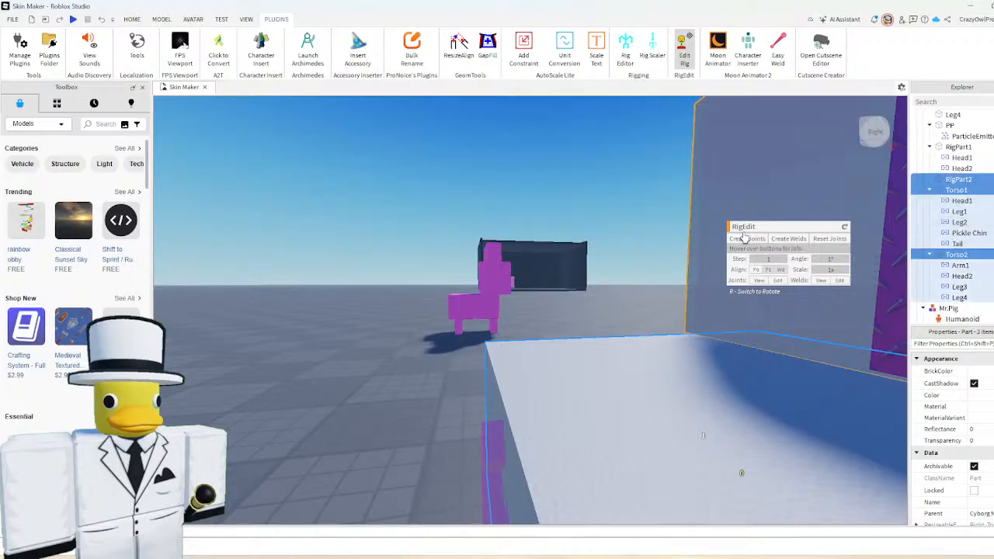
{"action": "left_click", "coordinate": [744, 238]}
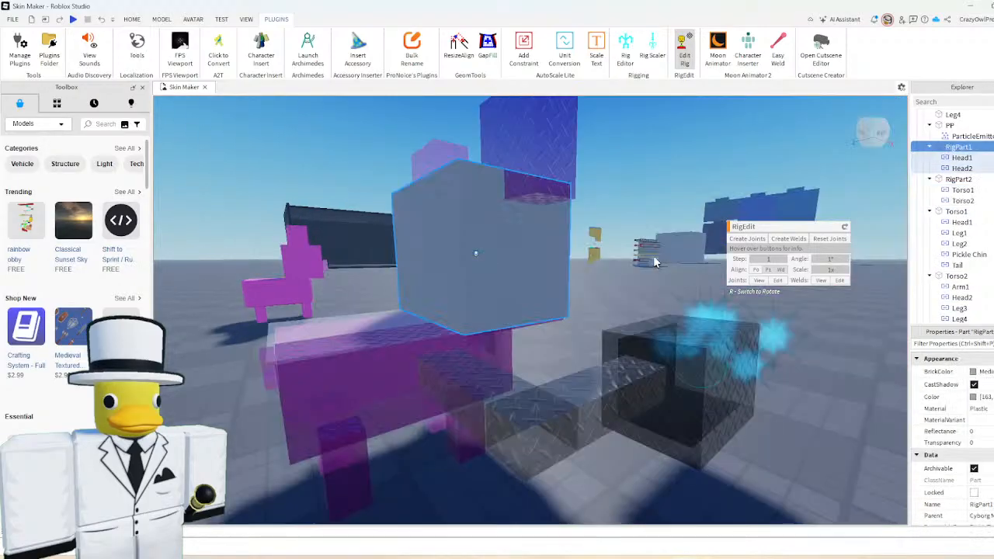
- Close RigEdit and create a new rig animation for Cyborg Mr.Pig in Moon Animator
{"action": "left_click", "coordinate": [631, 276]}
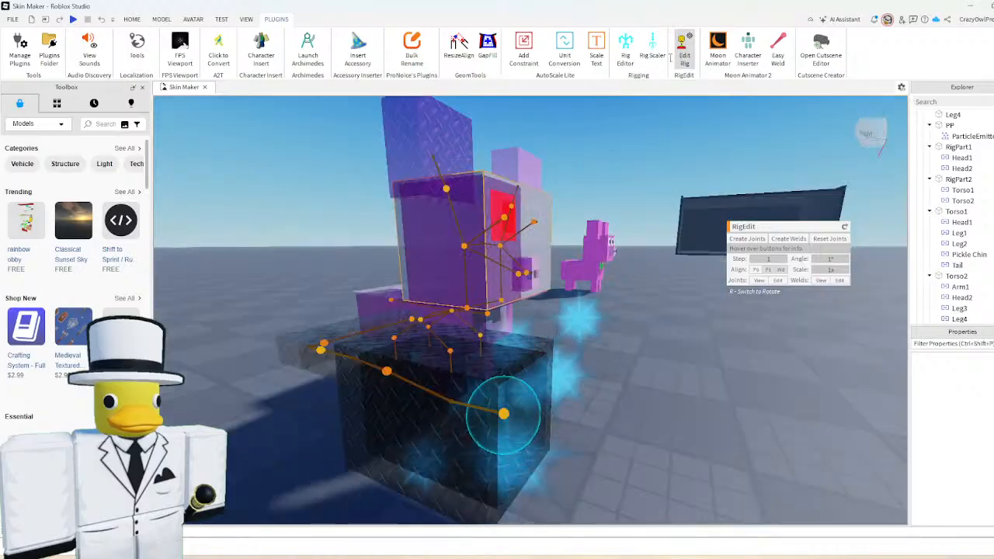
{"action": "left_click", "coordinate": [684, 51]}
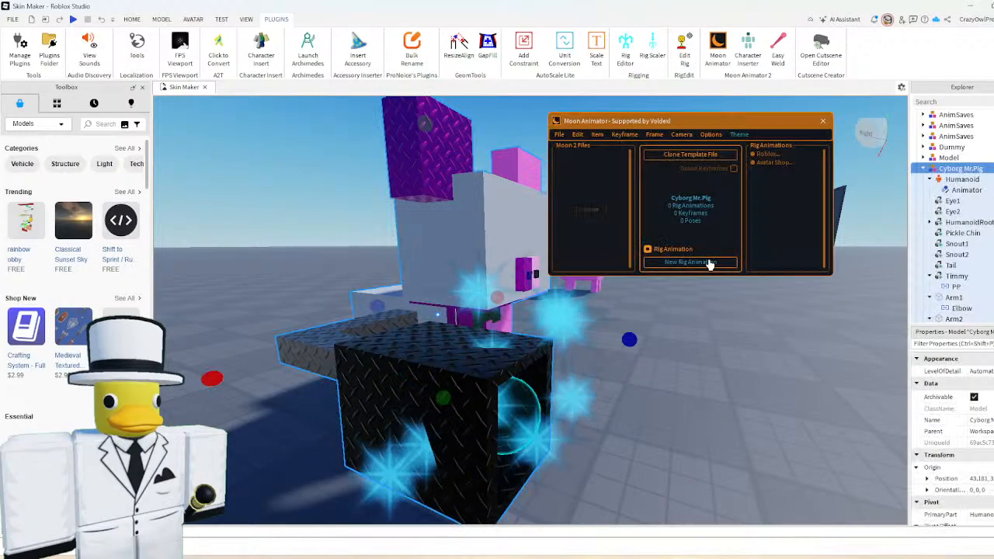
{"action": "left_click", "coordinate": [708, 262]}
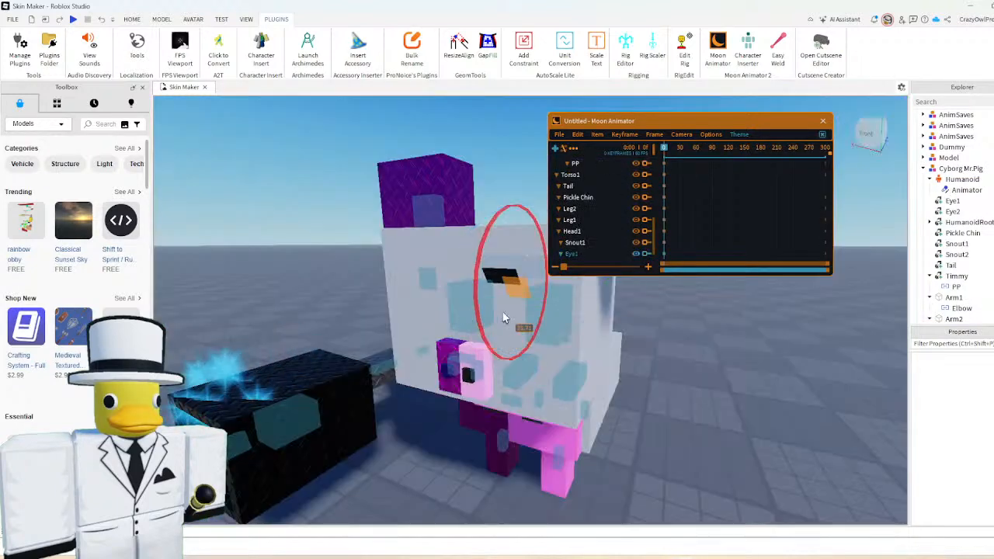
- Try rotating Torso1 in the rig animation to test the body joints, and undo the rotation
{"action": "left_click", "coordinate": [501, 315]}
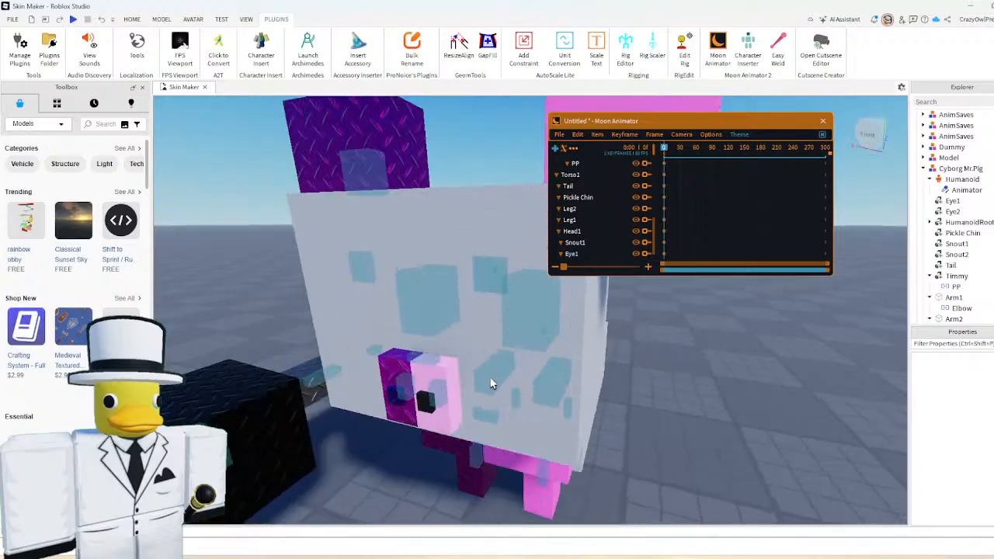
{"action": "scroll", "coordinate": [623, 342], "scroll_direction": "up", "scroll_amount": 5}
{"action": "right_click_drag", "start_coordinate": [635, 344], "coordinate": [634, 344]}
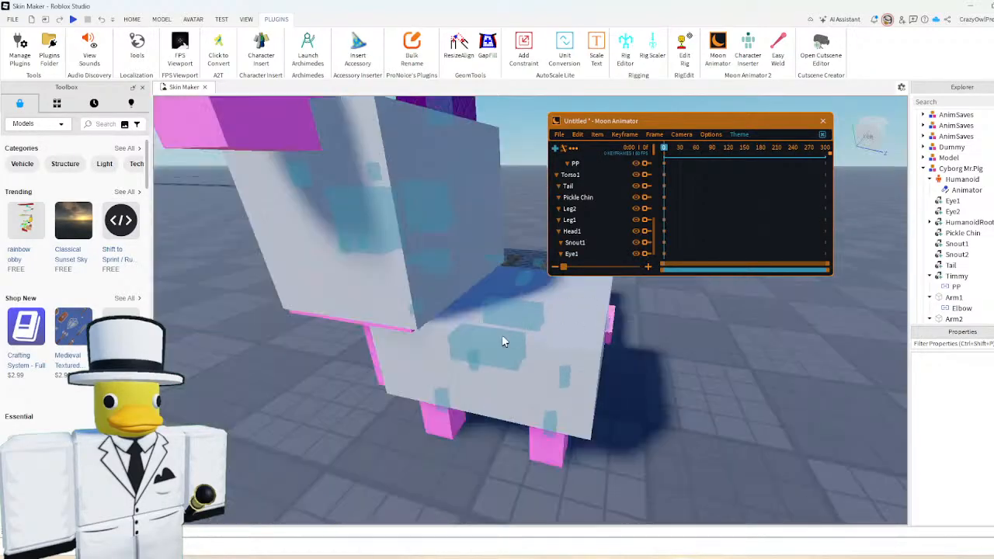
{"action": "left_click", "coordinate": [504, 341]}
{"action": "left_click_drag", "start_coordinate": [423, 433], "coordinate": [360, 410]}
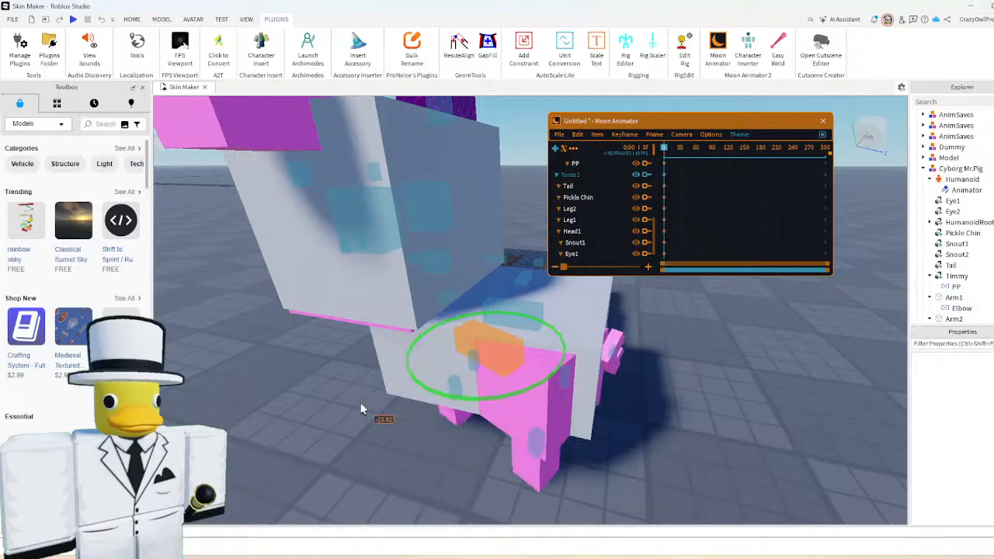
{"action": "key", "text": "ctrl+z"}
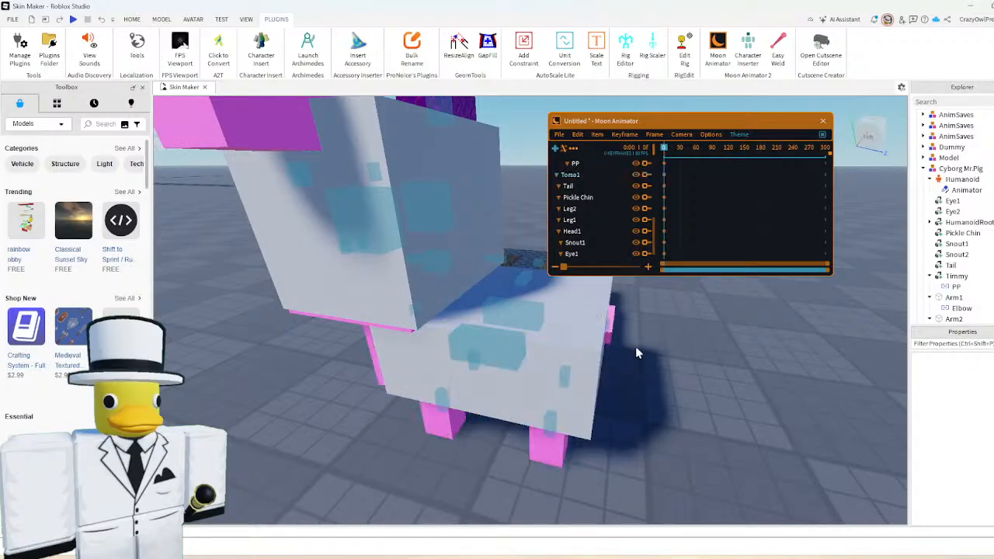
- Look through the Cyborg Mr.Pig animation tracks for RigPart1 and RigPart2
{"action": "scroll", "coordinate": [933, 196], "scroll_direction": "down", "scroll_amount": 3}
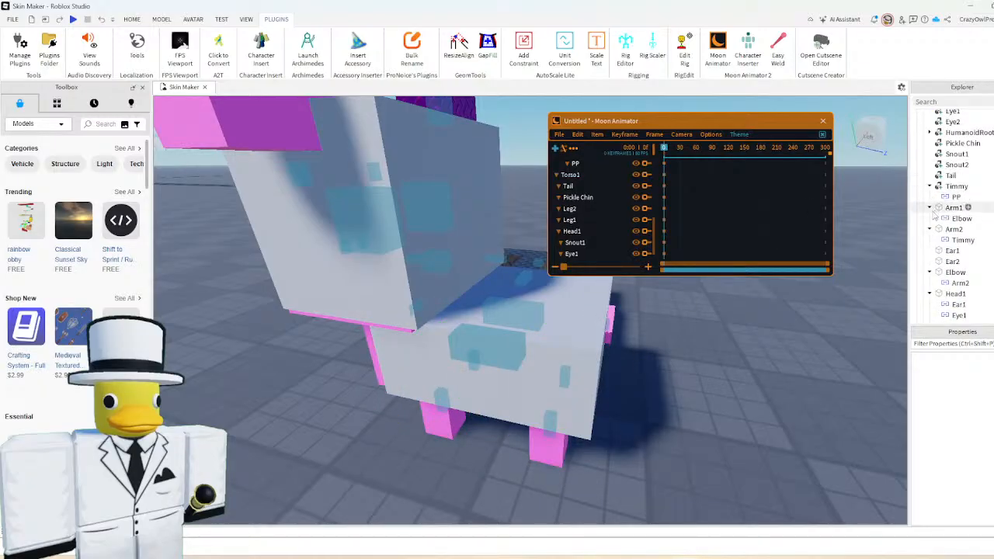
{"action": "scroll", "coordinate": [594, 226], "scroll_direction": "up", "scroll_amount": 5}
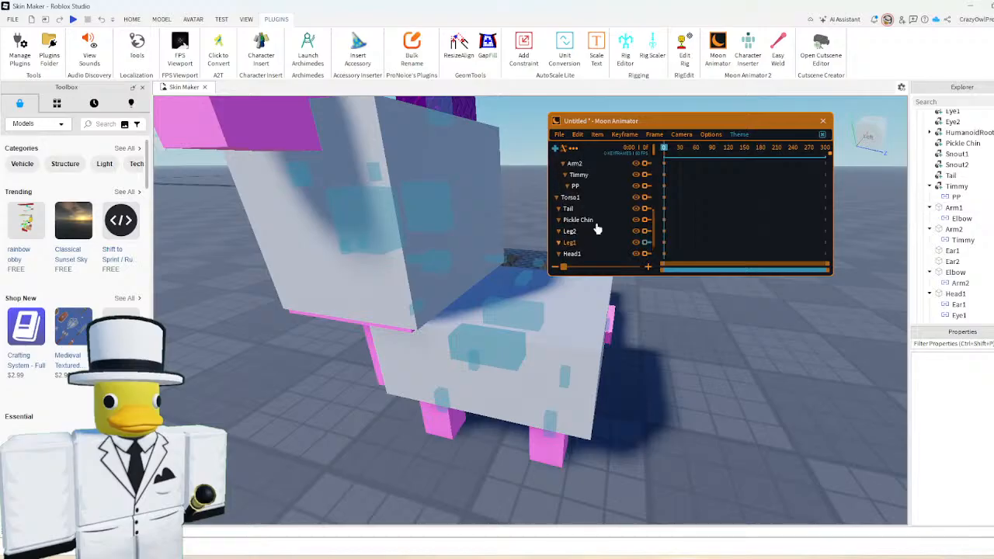
{"action": "scroll", "coordinate": [597, 228], "scroll_direction": "up", "scroll_amount": 2}
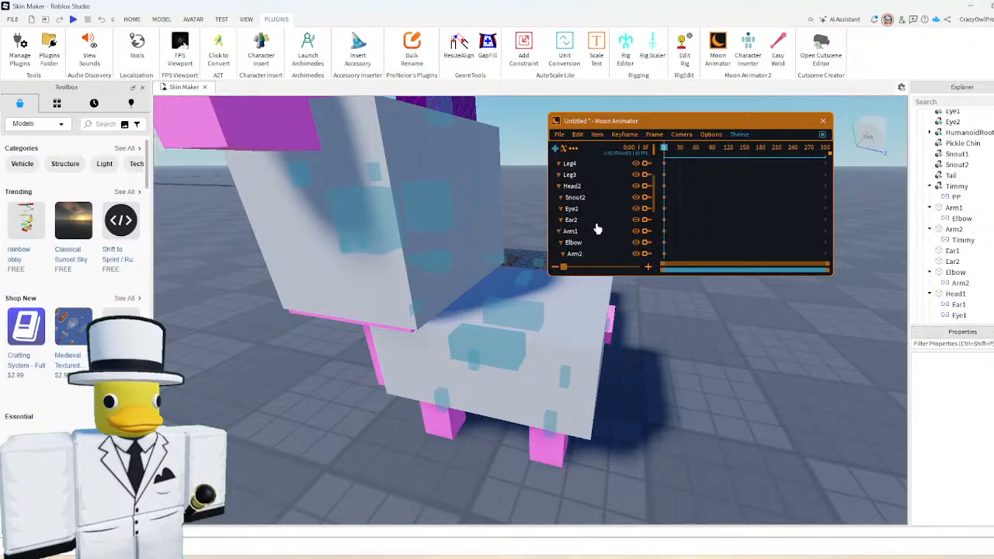
{"action": "scroll", "coordinate": [597, 228], "scroll_direction": "up", "scroll_amount": 6}
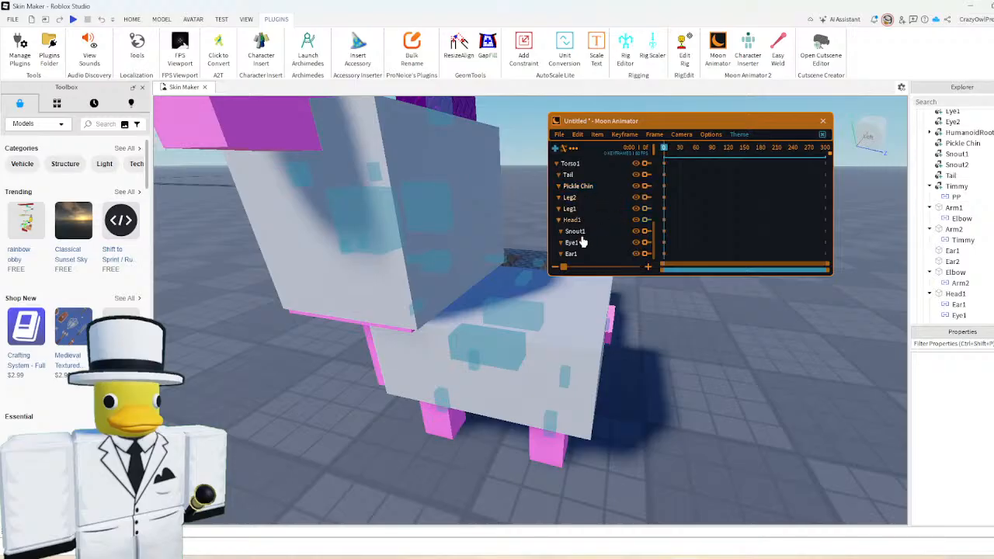
{"action": "scroll", "coordinate": [592, 221], "scroll_direction": "up", "scroll_amount": 2}
{"action": "scroll", "coordinate": [593, 220], "scroll_direction": "up", "scroll_amount": 3}
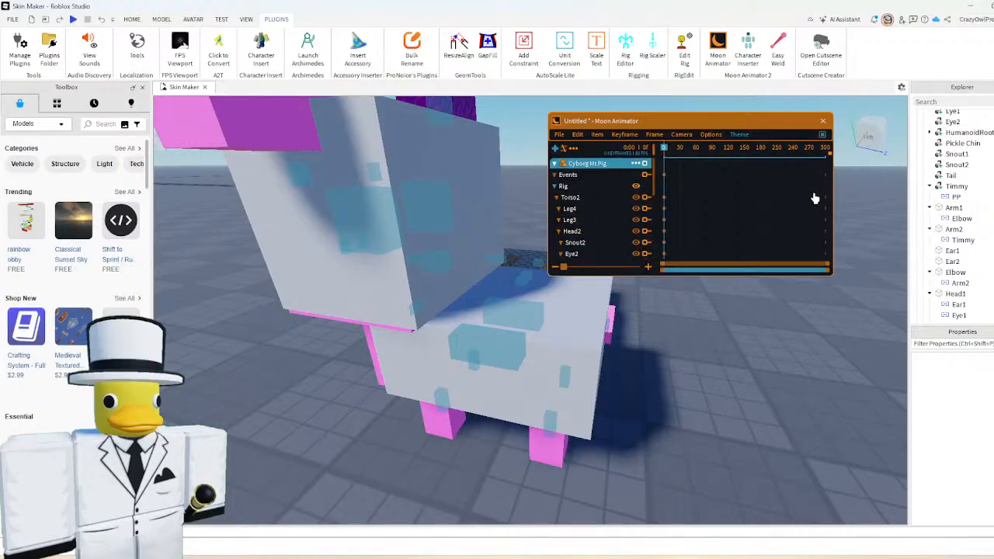
- Examine the joints under RigPart1 and RigPart2 in the model hierarchy, select both blocks and compare them with the animation tracks
{"action": "scroll", "coordinate": [943, 205], "scroll_direction": "down", "scroll_amount": 1}
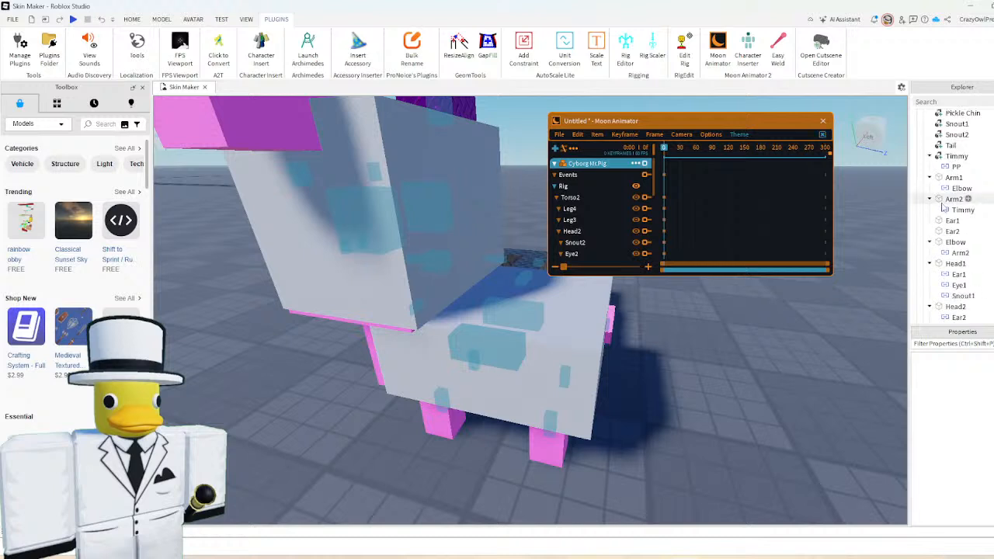
{"action": "scroll", "coordinate": [943, 206], "scroll_direction": "down", "scroll_amount": 4}
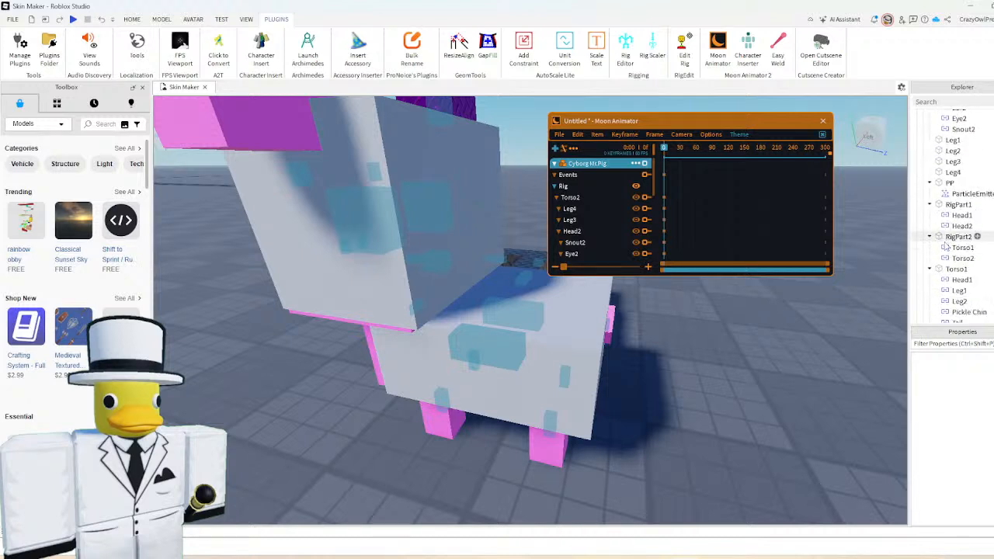
{"action": "scroll", "coordinate": [946, 246], "scroll_direction": "down", "scroll_amount": 2}
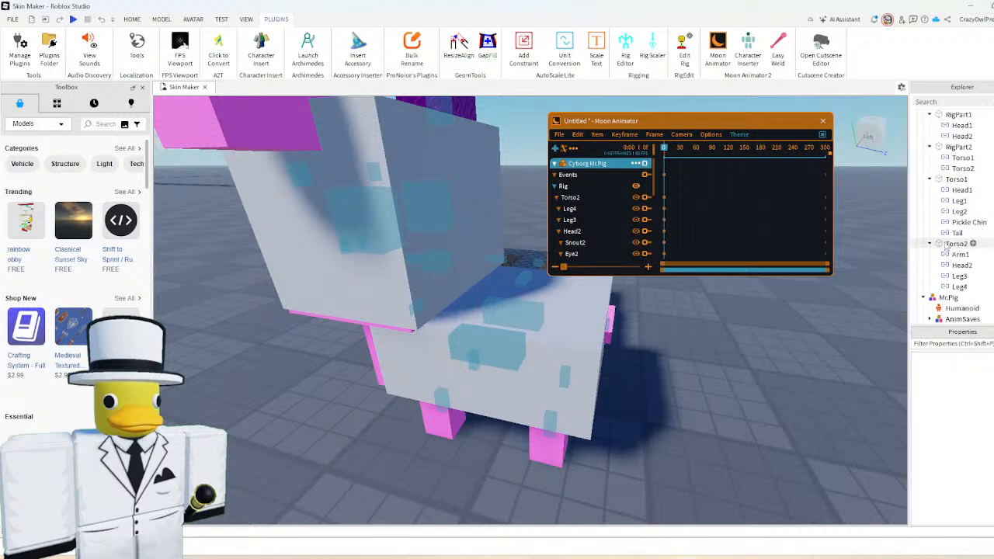
{"action": "scroll", "coordinate": [945, 247], "scroll_direction": "up", "scroll_amount": 5}
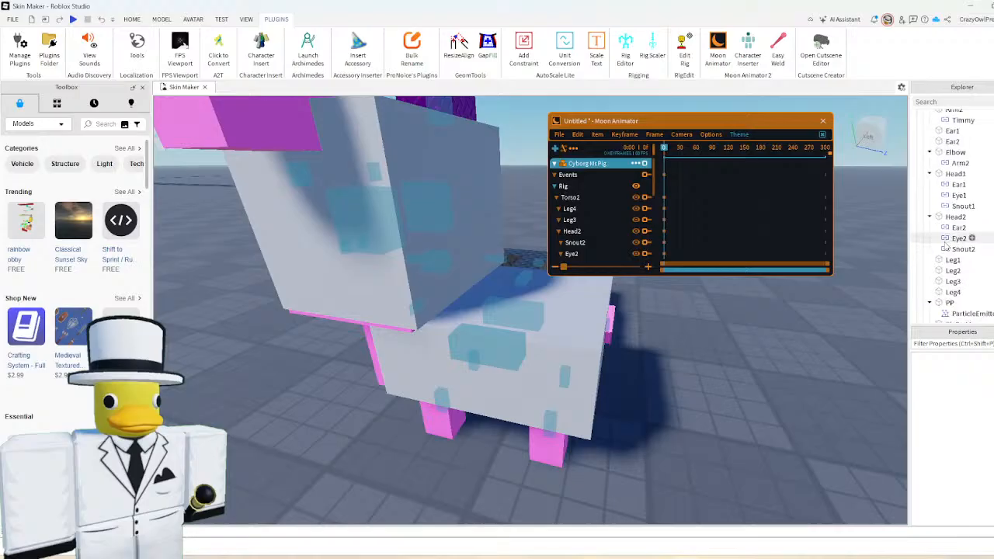
{"action": "scroll", "coordinate": [947, 233], "scroll_direction": "up", "scroll_amount": 1}
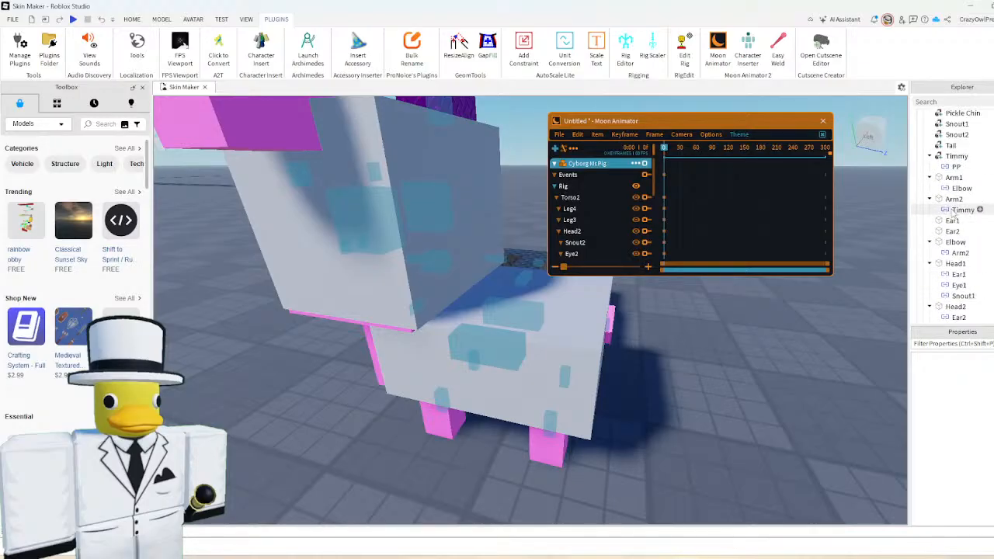
{"action": "scroll", "coordinate": [948, 221], "scroll_direction": "down", "scroll_amount": 1}
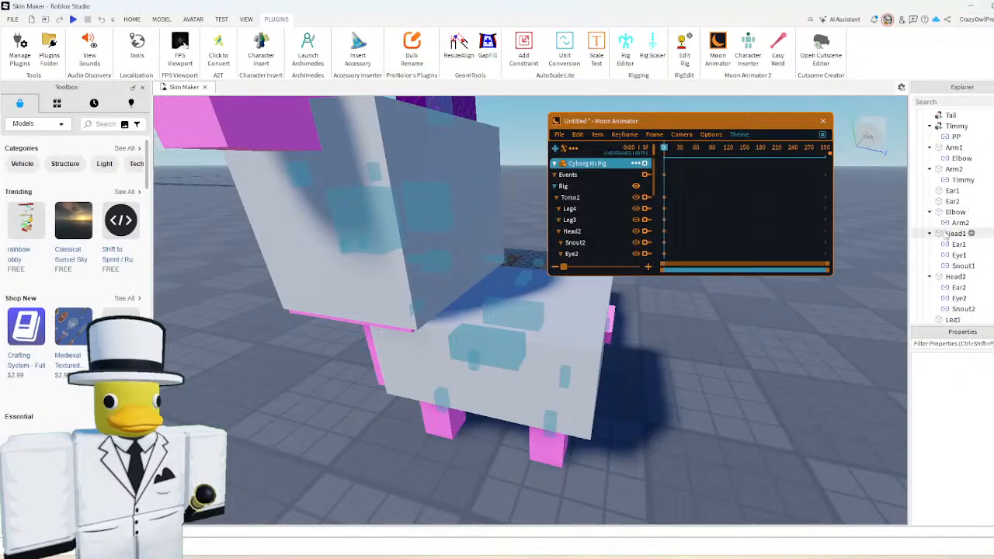
{"action": "scroll", "coordinate": [942, 240], "scroll_direction": "down", "scroll_amount": 3}
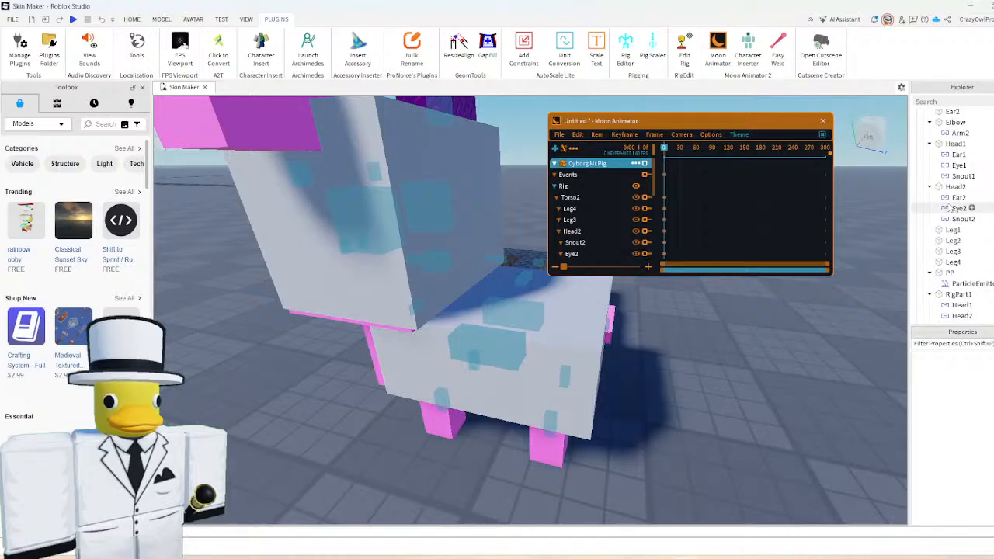
{"action": "scroll", "coordinate": [951, 206], "scroll_direction": "down", "scroll_amount": 3}
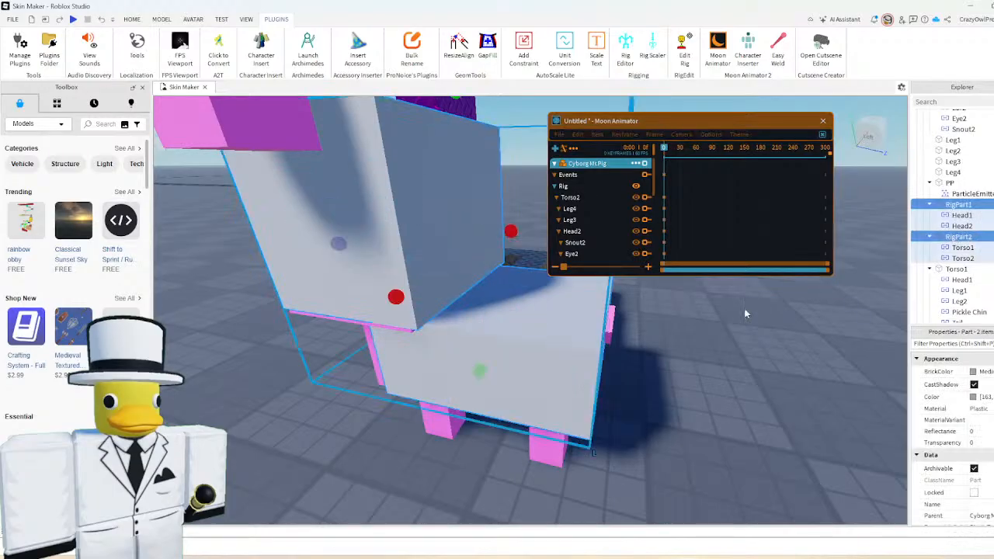
{"action": "scroll", "coordinate": [722, 349], "scroll_direction": "down", "scroll_amount": 3}
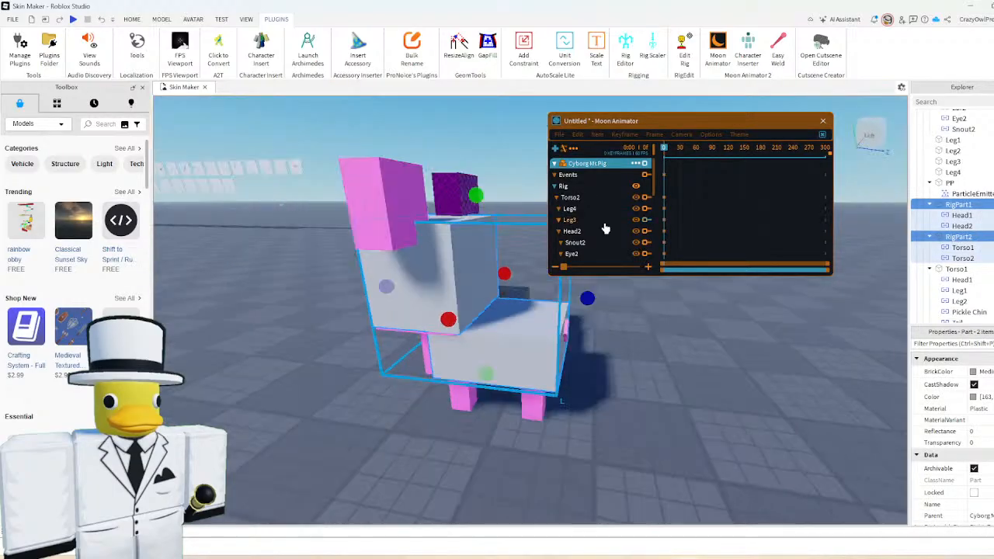
{"action": "scroll", "coordinate": [605, 228], "scroll_direction": "down", "scroll_amount": 1}
{"action": "scroll", "coordinate": [605, 229], "scroll_direction": "down", "scroll_amount": 1}
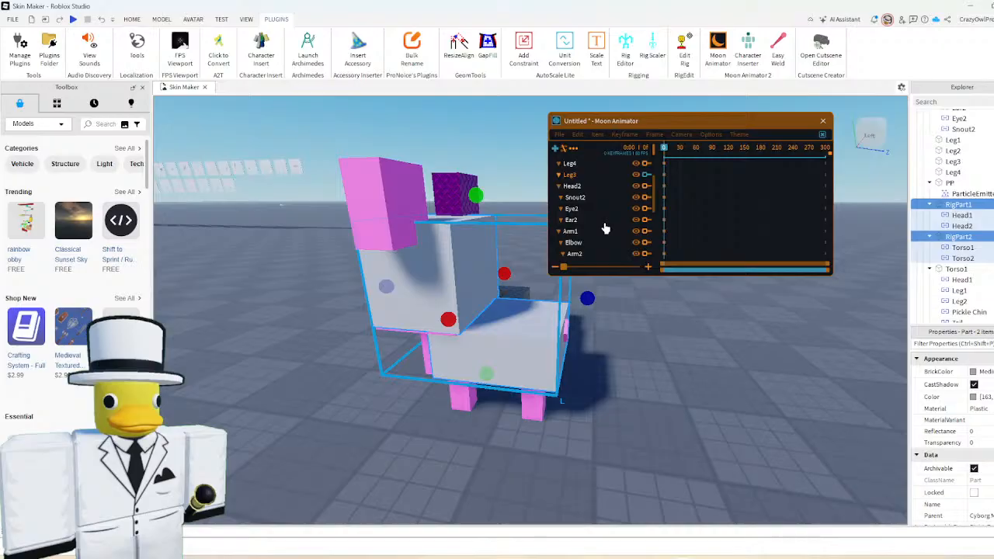
{"action": "scroll", "coordinate": [606, 228], "scroll_direction": "down", "scroll_amount": 5}
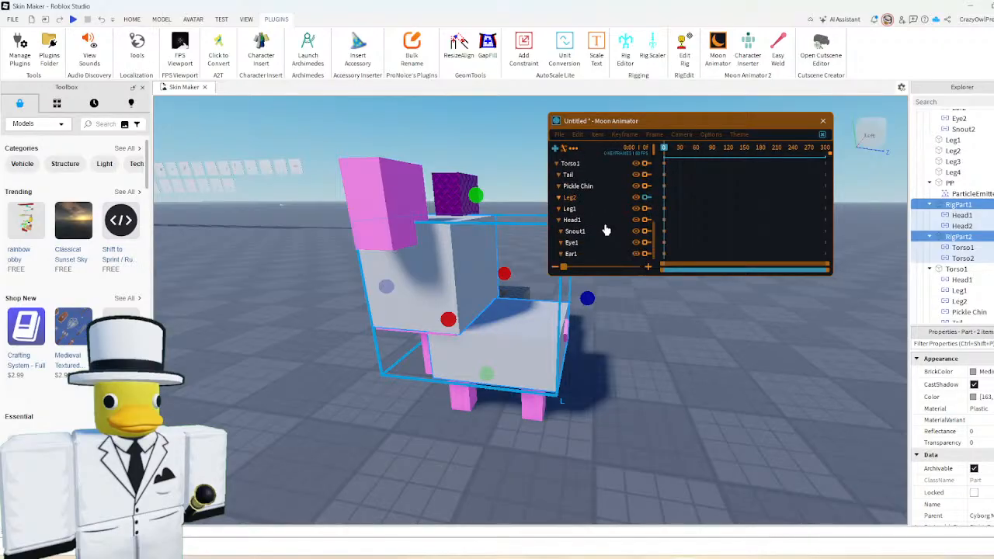
- Check the top of the Cyborg Mr.Pig animation tracks and close Moon Animator, discarding the unsaved animation
{"action": "scroll", "coordinate": [605, 230], "scroll_direction": "up", "scroll_amount": 6}
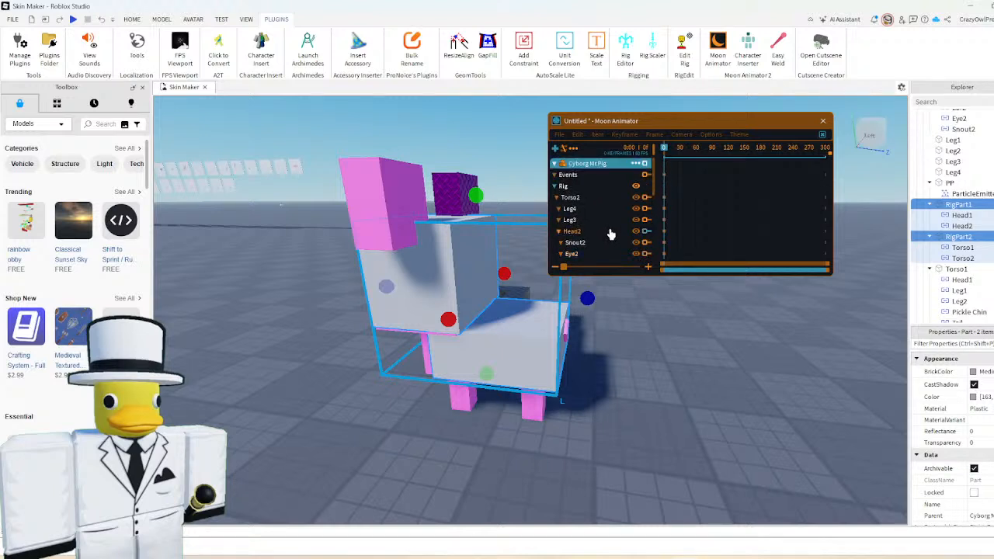
{"action": "left_click", "coordinate": [821, 122]}
{"action": "left_click", "coordinate": [884, 187]}
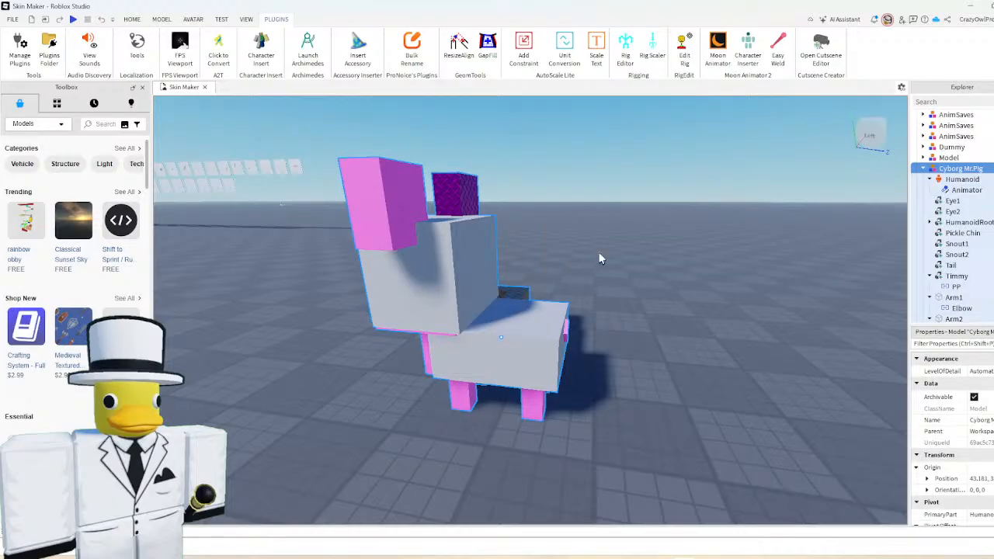
- Delete the Head1 and Head2 joints under RigPart1 and the Torso1 and Torso2 joints under RigPart2
{"action": "scroll", "coordinate": [935, 246], "scroll_direction": "down", "scroll_amount": 5}
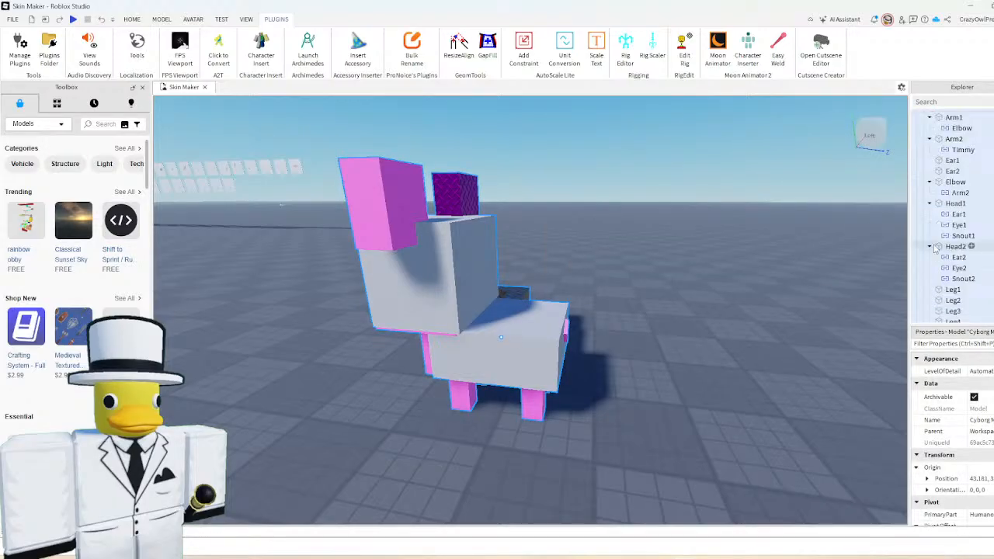
{"action": "scroll", "coordinate": [934, 247], "scroll_direction": "down", "scroll_amount": 3}
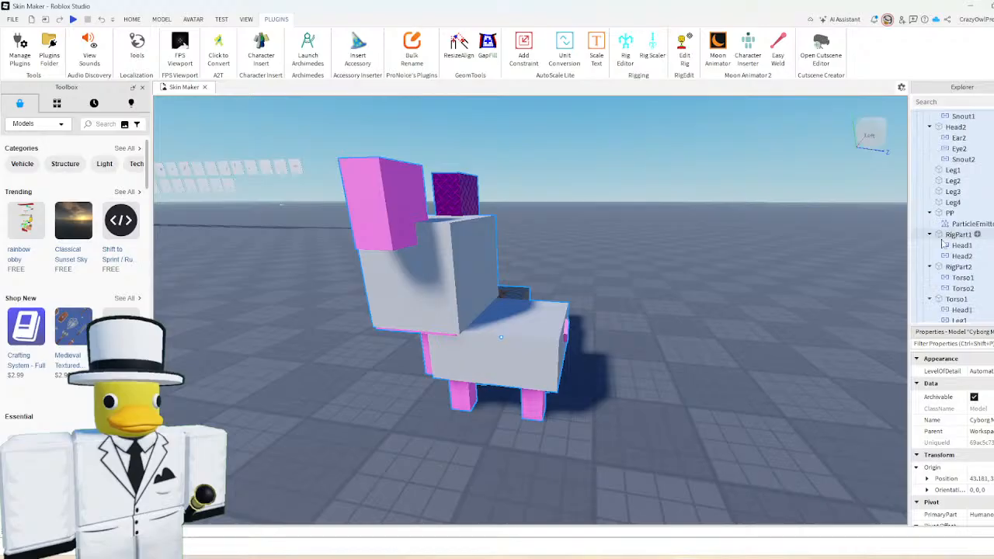
{"action": "left_click", "coordinate": [942, 245]}
{"action": "left_click", "coordinate": [954, 256], "text": "shift"}
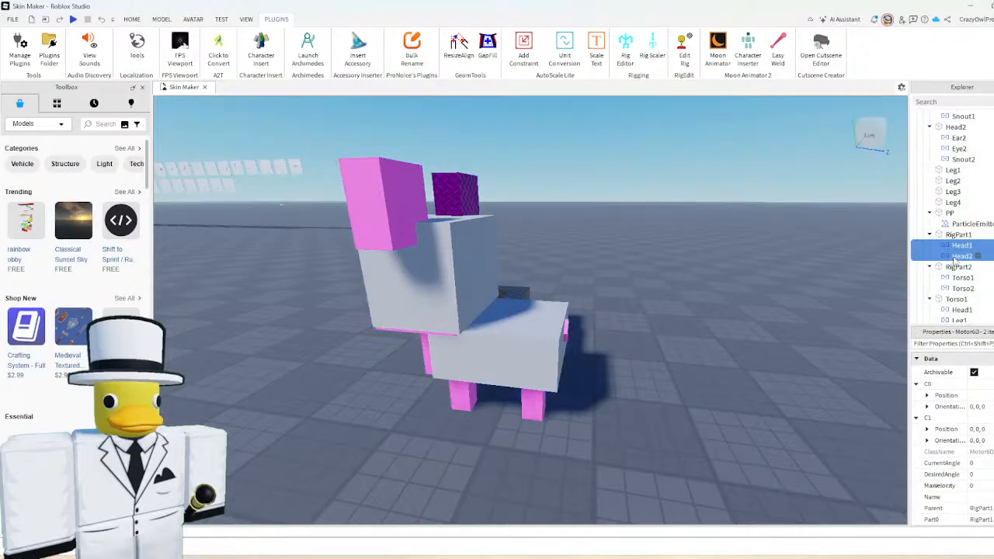
{"action": "key", "text": "Delete"}
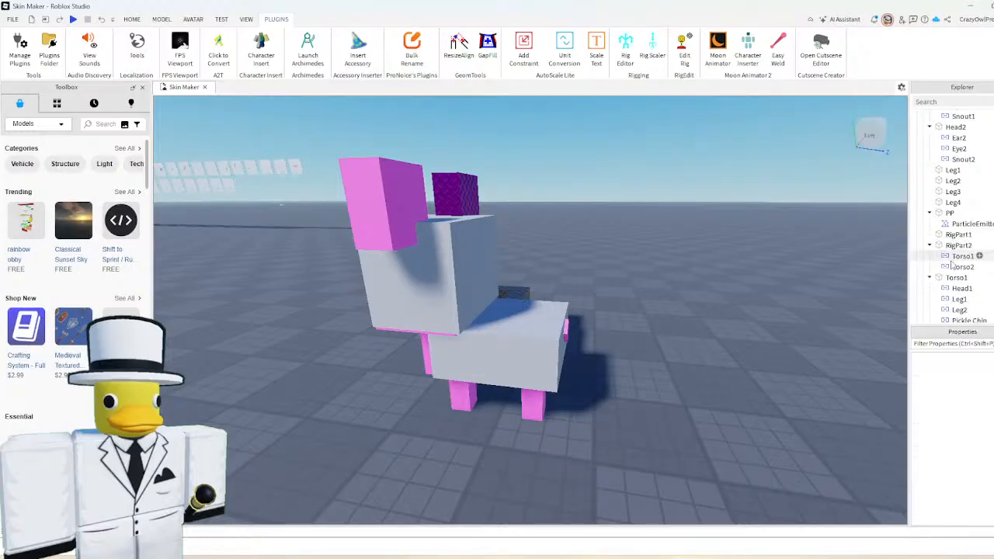
{"action": "left_click", "coordinate": [951, 260]}
{"action": "left_click", "coordinate": [952, 267], "text": "shift"}
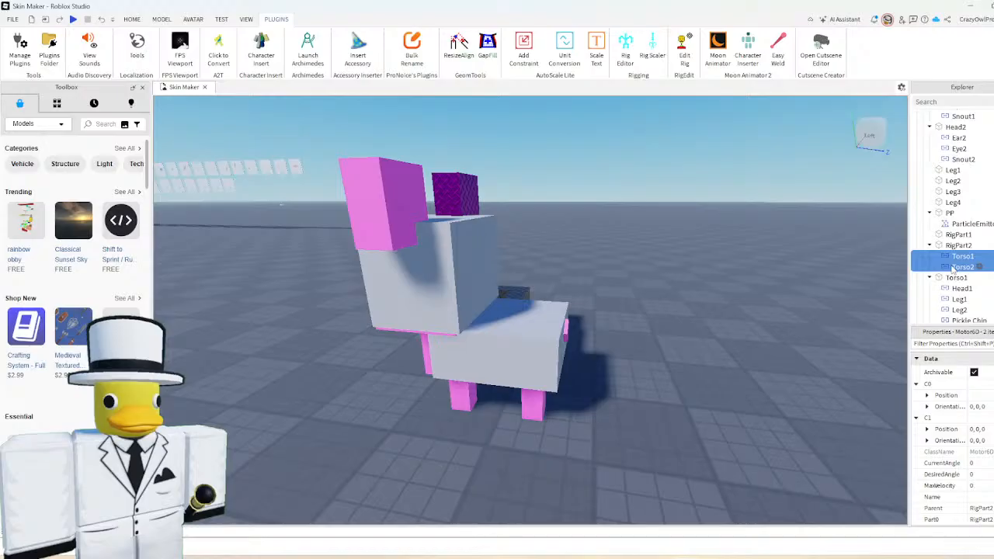
{"action": "key", "text": "Delete"}
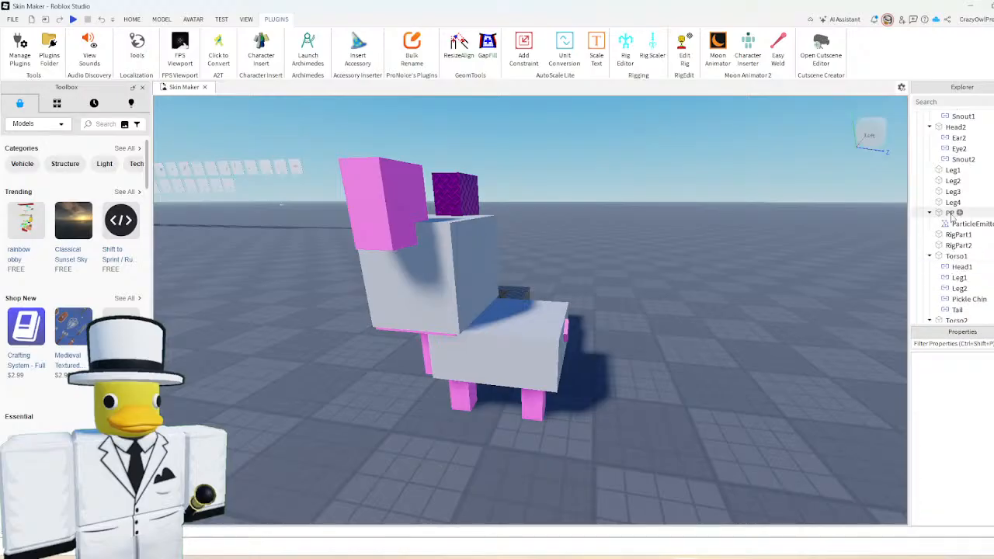
- Delete the RigPart1 and RigPart2 blocks from the Cyborg Mr.Pig model
{"action": "left_click", "coordinate": [955, 256]}
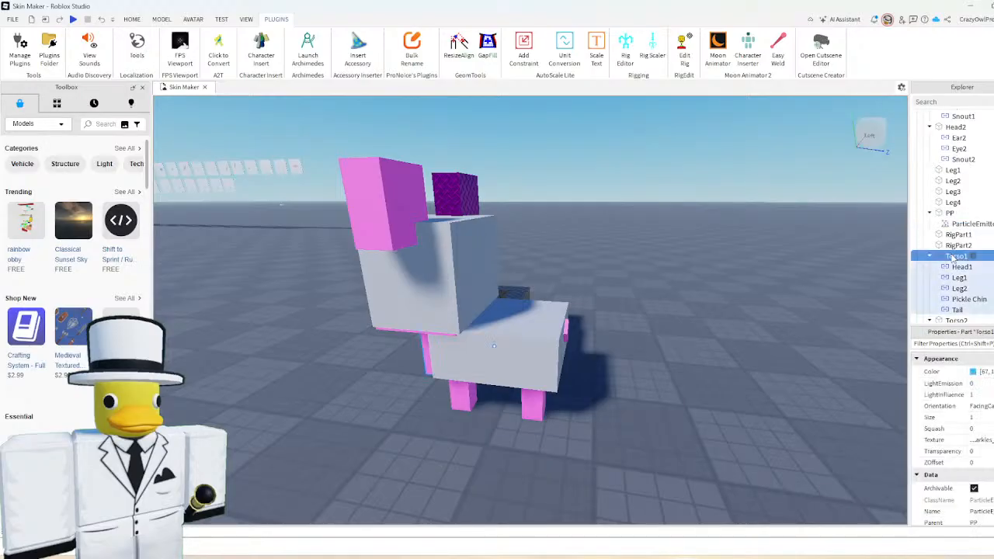
{"action": "left_click", "coordinate": [953, 246]}
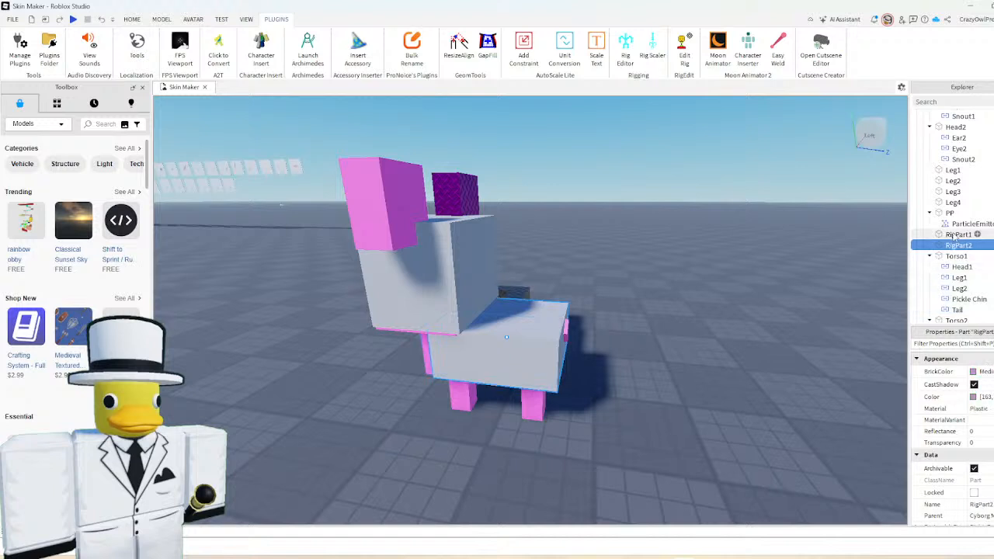
{"action": "left_click", "coordinate": [954, 234]}
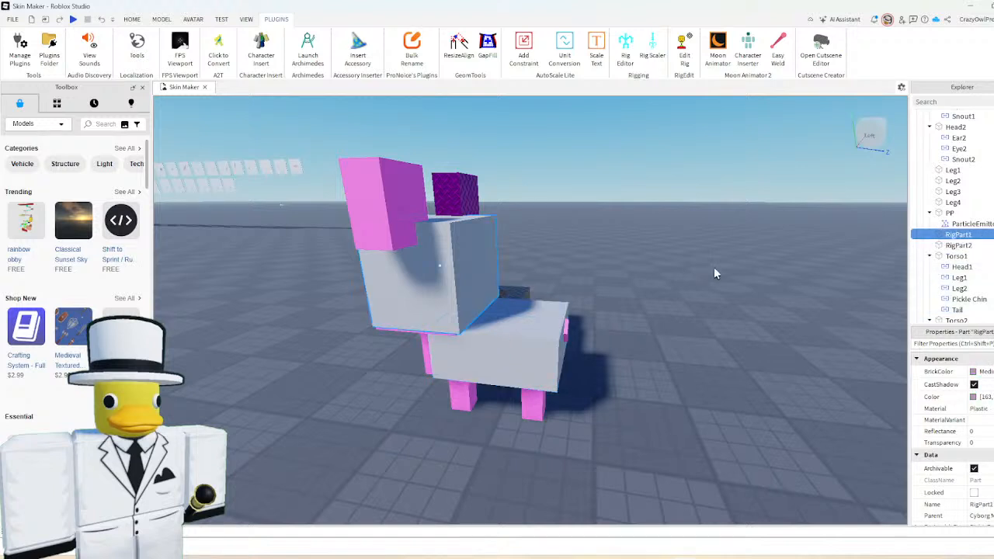
{"action": "key", "text": "Delete"}
{"action": "right_click_drag", "start_coordinate": [513, 256], "coordinate": [721, 308]}
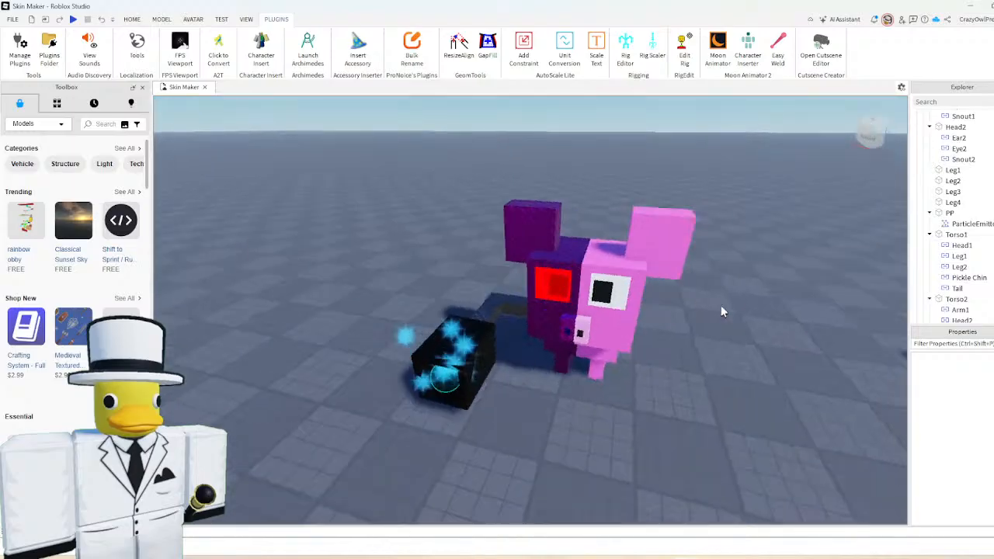
- Look through Cyborg Mr.Pig's parts and their joints in the model hierarchy
{"action": "scroll", "coordinate": [583, 263], "scroll_direction": "up", "scroll_amount": 5}
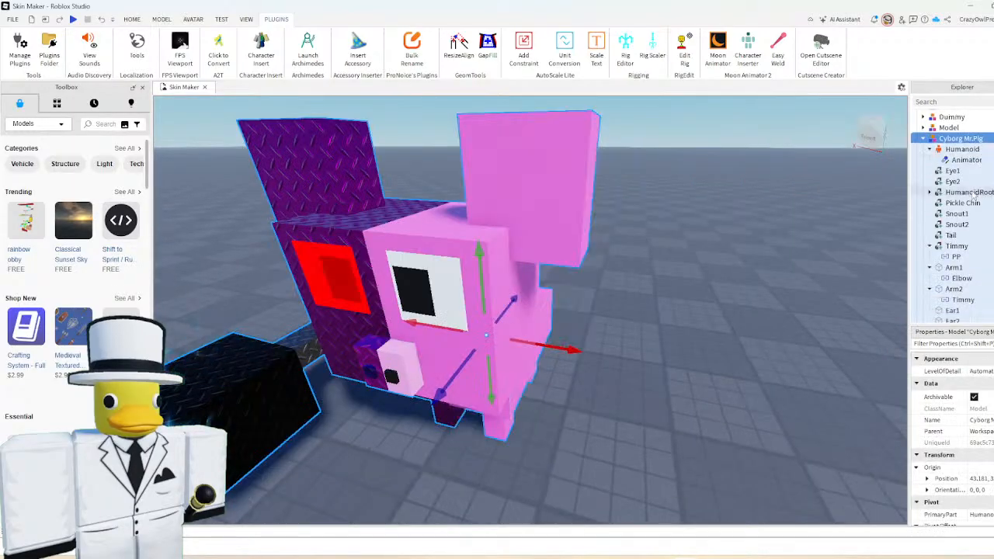
{"action": "scroll", "coordinate": [965, 197], "scroll_direction": "down", "scroll_amount": 2}
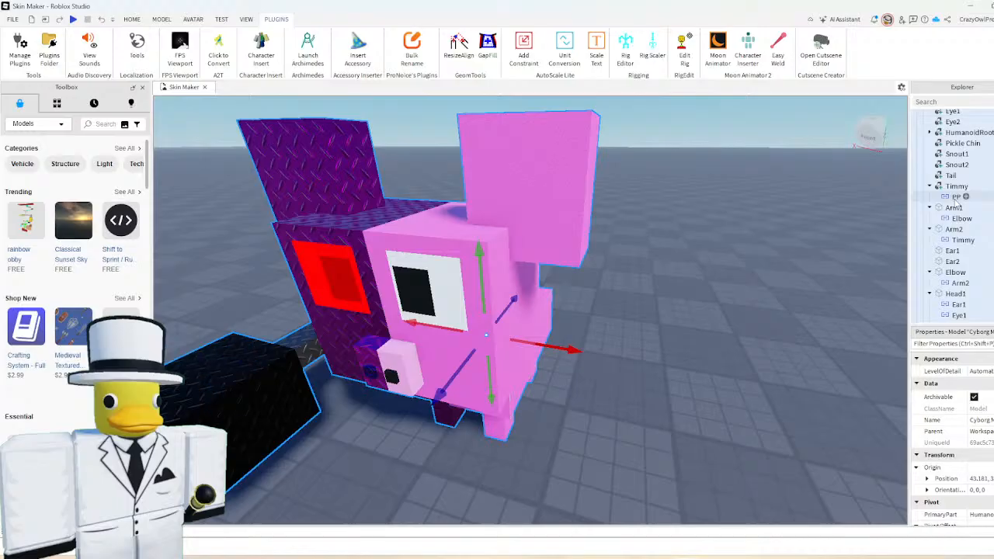
{"action": "scroll", "coordinate": [956, 197], "scroll_direction": "up", "scroll_amount": 1}
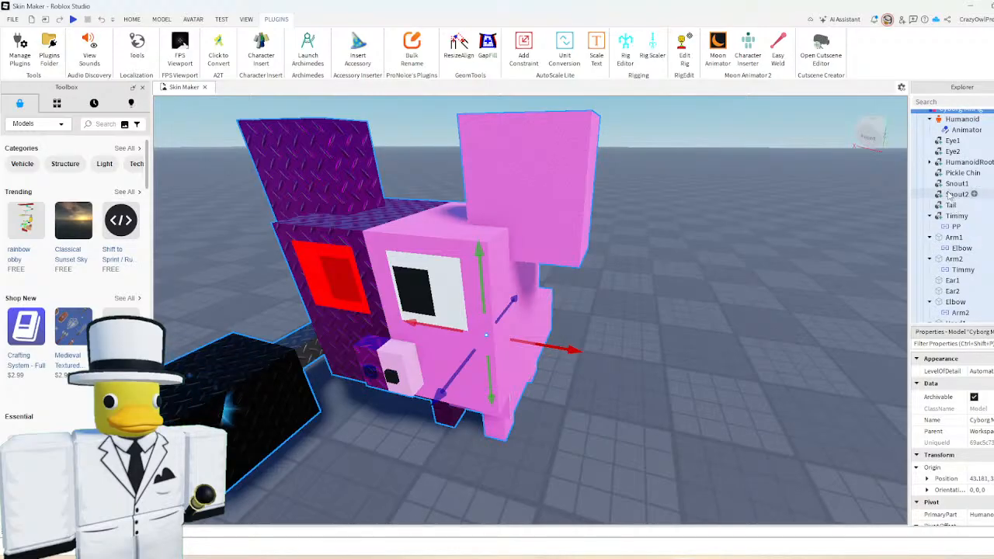
{"action": "scroll", "coordinate": [951, 200], "scroll_direction": "down", "scroll_amount": 2}
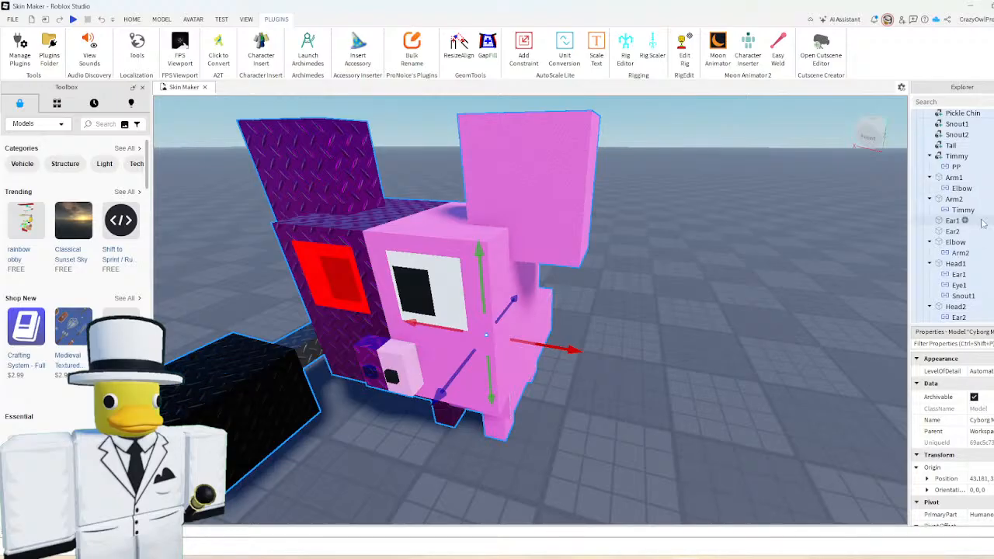
{"action": "scroll", "coordinate": [977, 247], "scroll_direction": "up", "scroll_amount": 2}
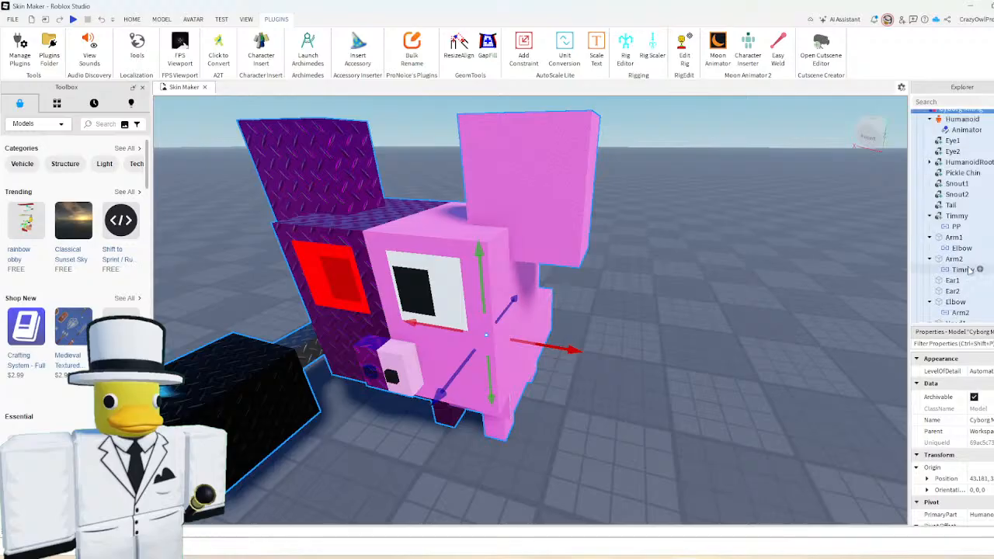
{"action": "scroll", "coordinate": [969, 270], "scroll_direction": "up", "scroll_amount": 1}
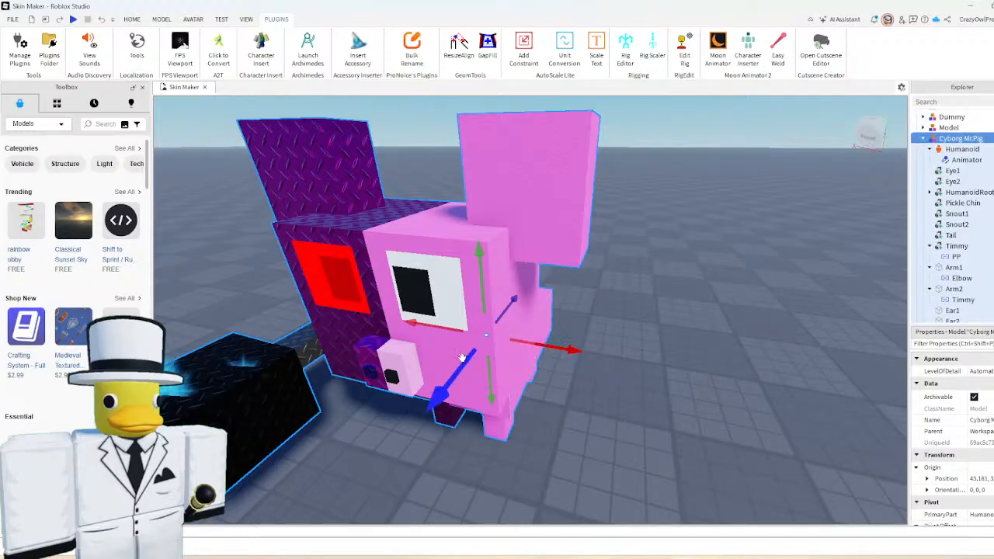
- Add a WeldConstraint under Head1 and another under Head2
{"action": "scroll", "coordinate": [934, 225], "scroll_direction": "down", "scroll_amount": 4}
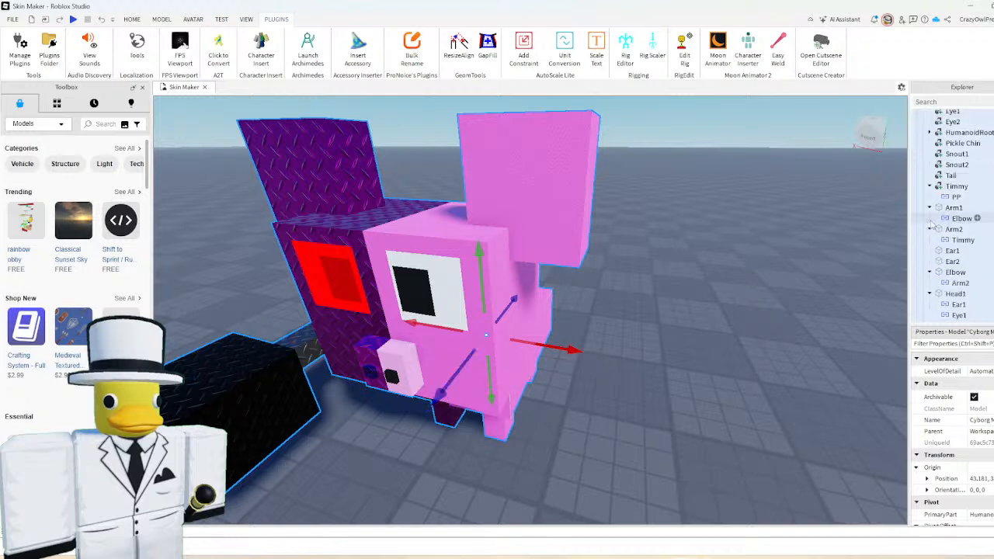
{"action": "left_click", "coordinate": [954, 233]}
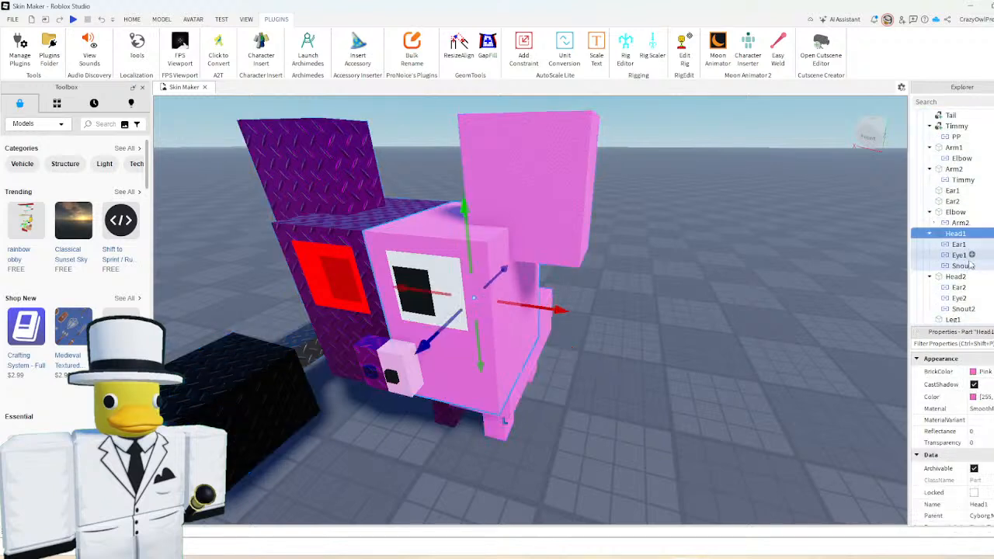
{"action": "left_click", "coordinate": [971, 255]}
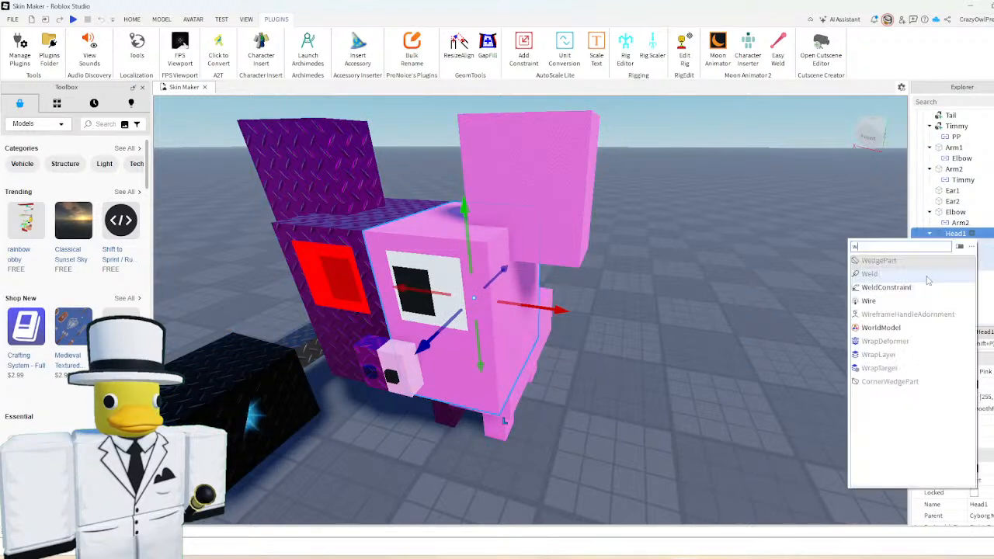
{"action": "type", "text": "weld"}
{"action": "left_click", "coordinate": [972, 287]}
{"action": "left_click", "coordinate": [970, 287]}
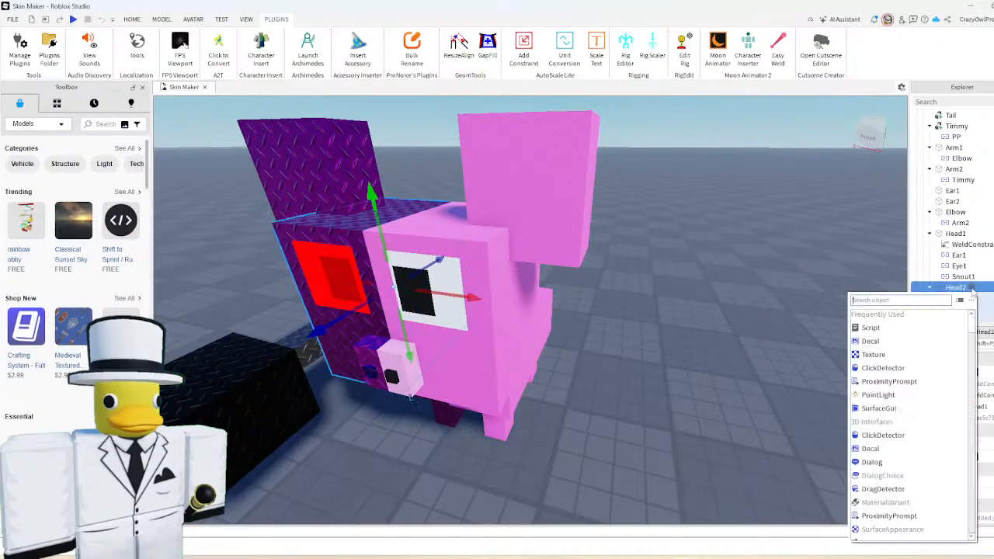
{"action": "type", "text": "weld"}
{"action": "key", "text": "Return"}
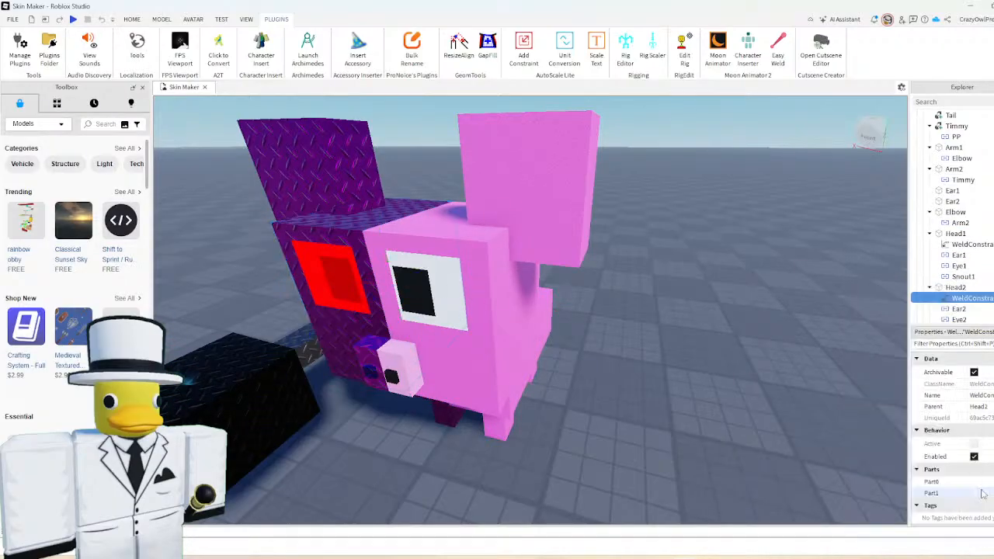
- Set the Part0 of Head2's WeldConstraint to Head1 and its Part1 to Head2, and delete the WeldConstraint under Head1
{"action": "left_click", "coordinate": [984, 482]}
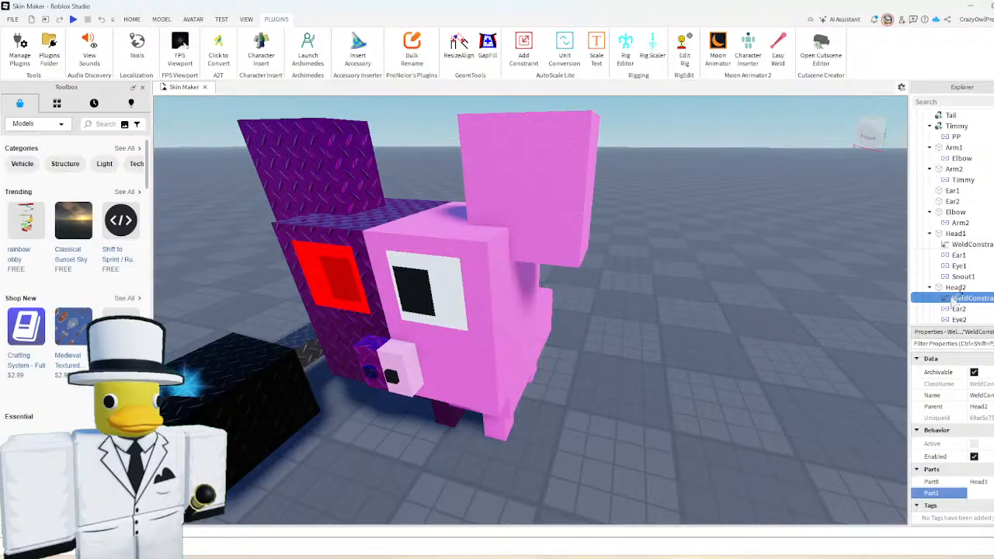
{"action": "left_click", "coordinate": [959, 245]}
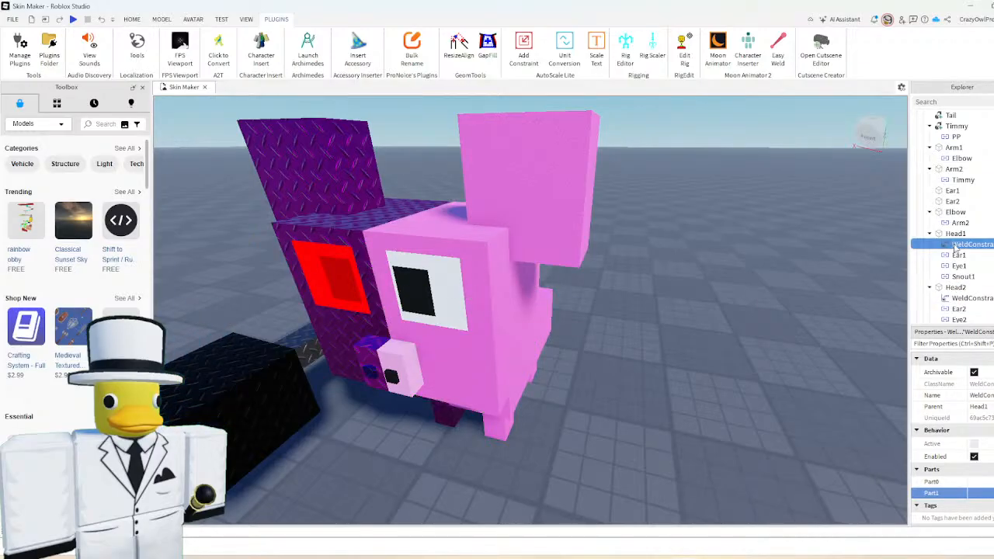
{"action": "key", "text": "Delete"}
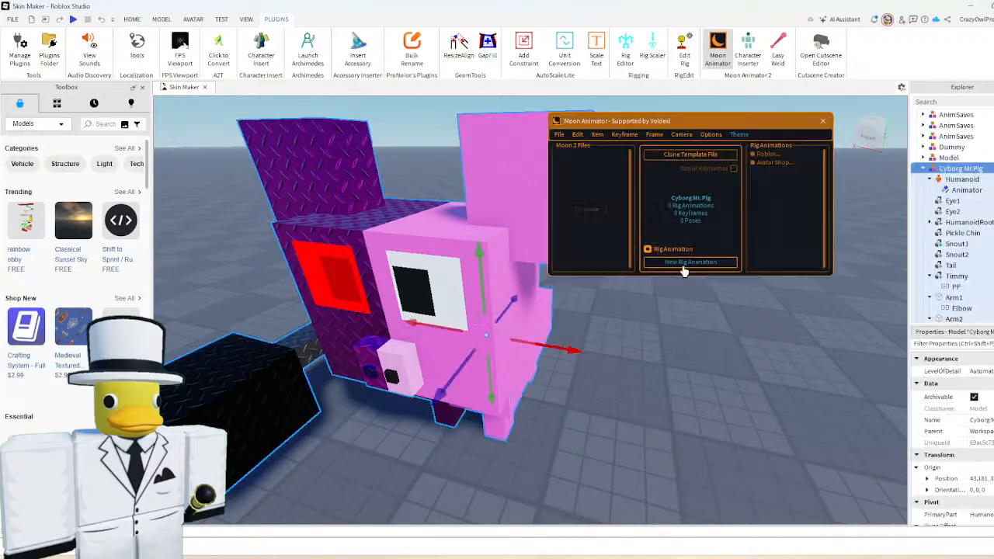
- Try rotating Head1 in a new rig animation to test the head weld, and close the animation without saving
{"action": "left_click", "coordinate": [621, 269]}
{"action": "left_click", "coordinate": [515, 322]}
{"action": "left_click_drag", "start_coordinate": [586, 410], "coordinate": [520, 417]}
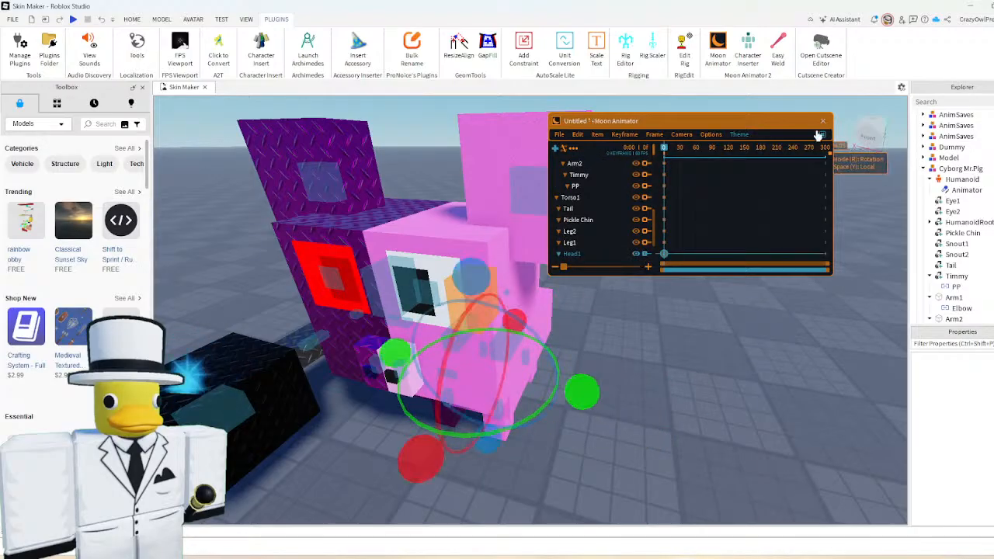
{"action": "left_click", "coordinate": [822, 120]}
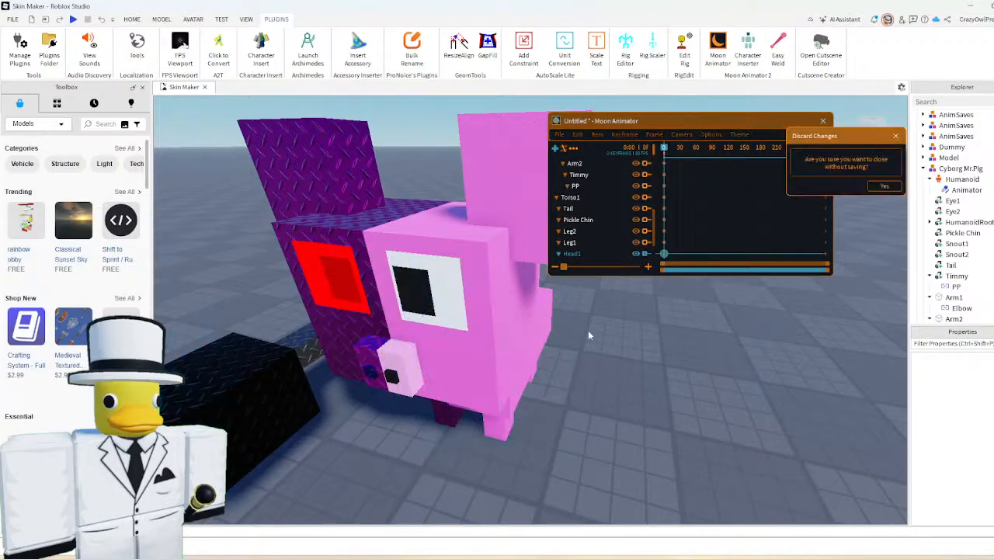
{"action": "left_click", "coordinate": [882, 187]}
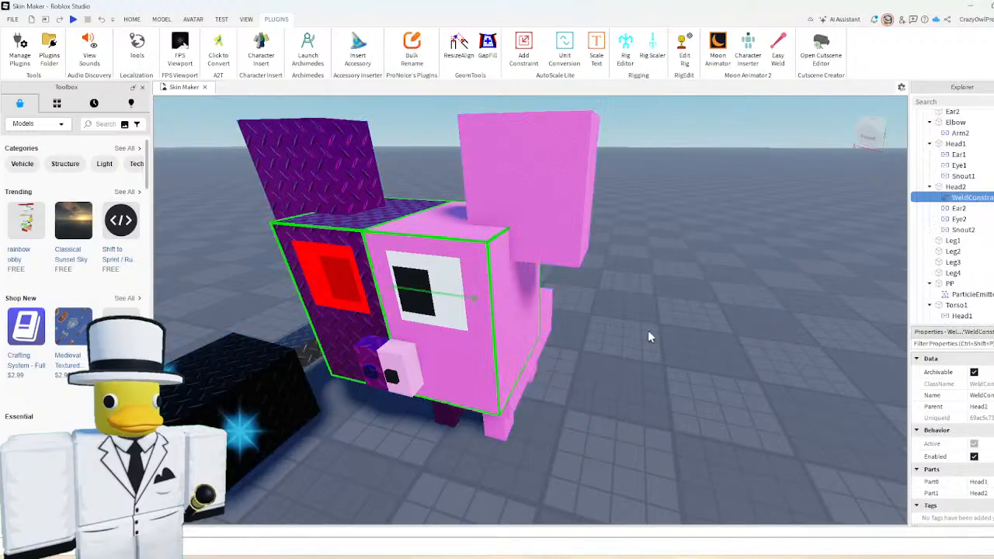
- Check the weld between the two heads and create a new rig animation for Cyborg Mr.Pig
{"action": "left_click", "coordinate": [647, 332]}
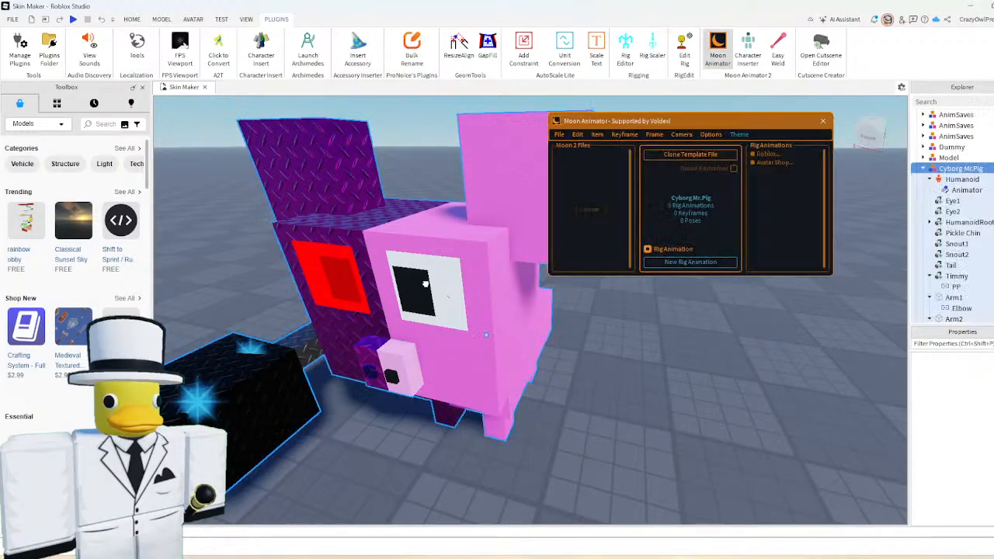
{"action": "left_click", "coordinate": [710, 262]}
{"action": "scroll", "coordinate": [601, 336], "scroll_direction": "down", "scroll_amount": 3}
{"action": "right_click_drag", "start_coordinate": [602, 336], "coordinate": [572, 333]}
{"action": "scroll", "coordinate": [573, 333], "scroll_direction": "down", "scroll_amount": 4}
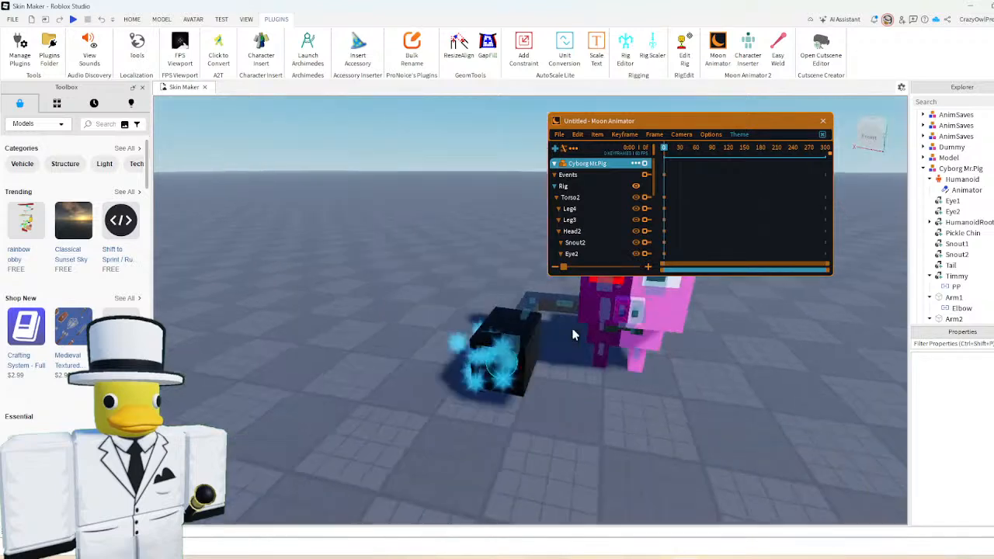
{"action": "scroll", "coordinate": [520, 315], "scroll_direction": "up", "scroll_amount": 4}
{"action": "scroll", "coordinate": [495, 293], "scroll_direction": "down", "scroll_amount": 2}
{"action": "scroll", "coordinate": [495, 292], "scroll_direction": "up", "scroll_amount": 3}
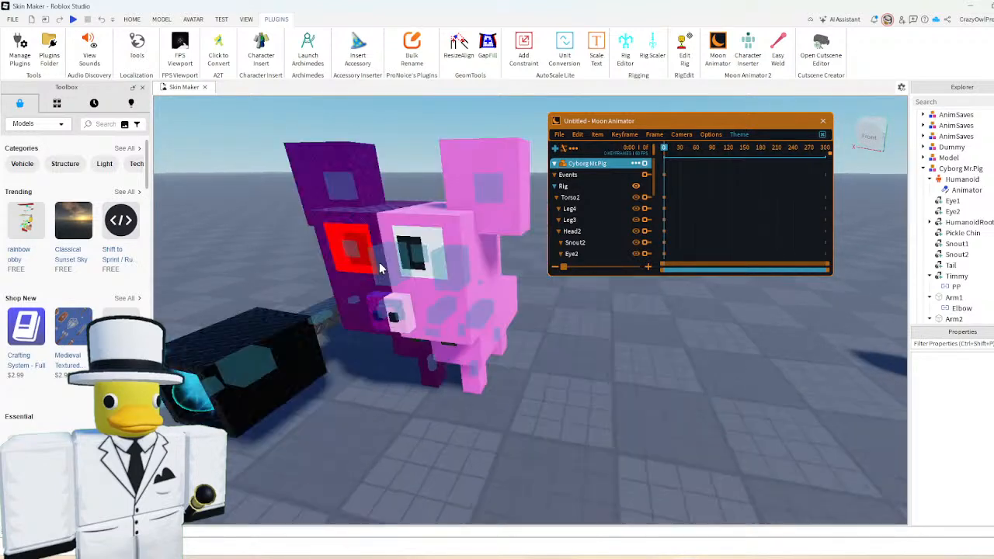
- Try rotating Head1 around its vertical axis at frame 0 to test whether both heads turn together
{"action": "left_click", "coordinate": [463, 261]}
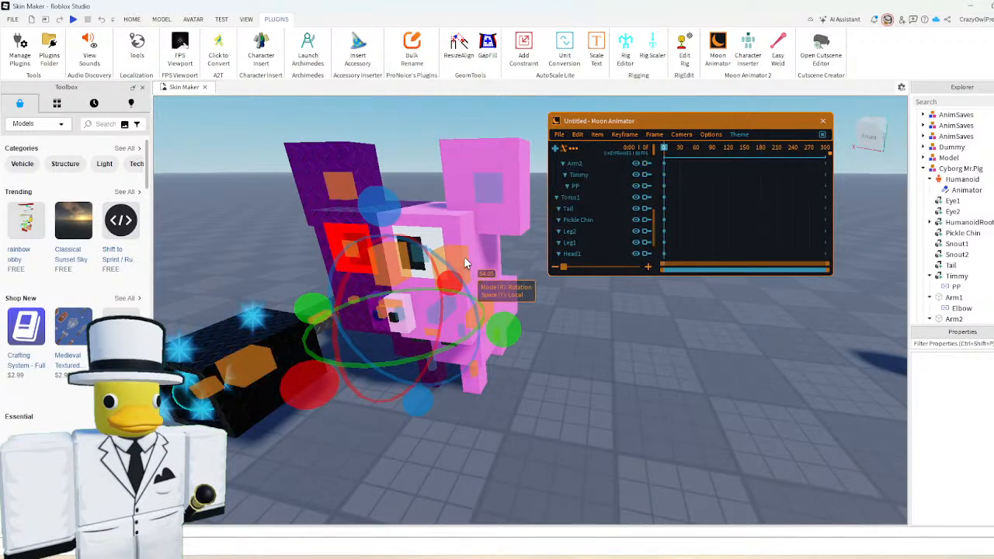
{"action": "left_click", "coordinate": [464, 263]}
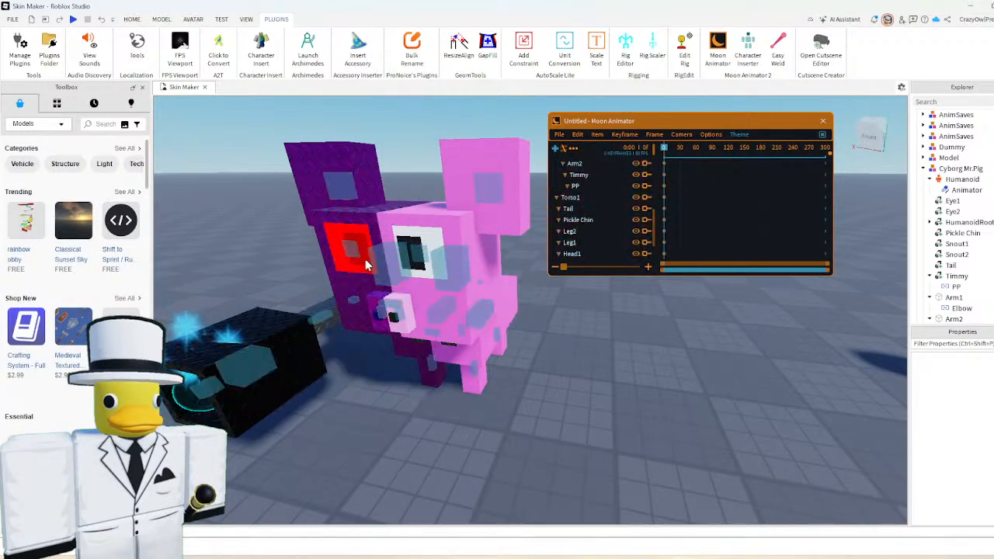
{"action": "left_click", "coordinate": [393, 265]}
{"action": "left_click", "coordinate": [463, 261], "text": "ctrl"}
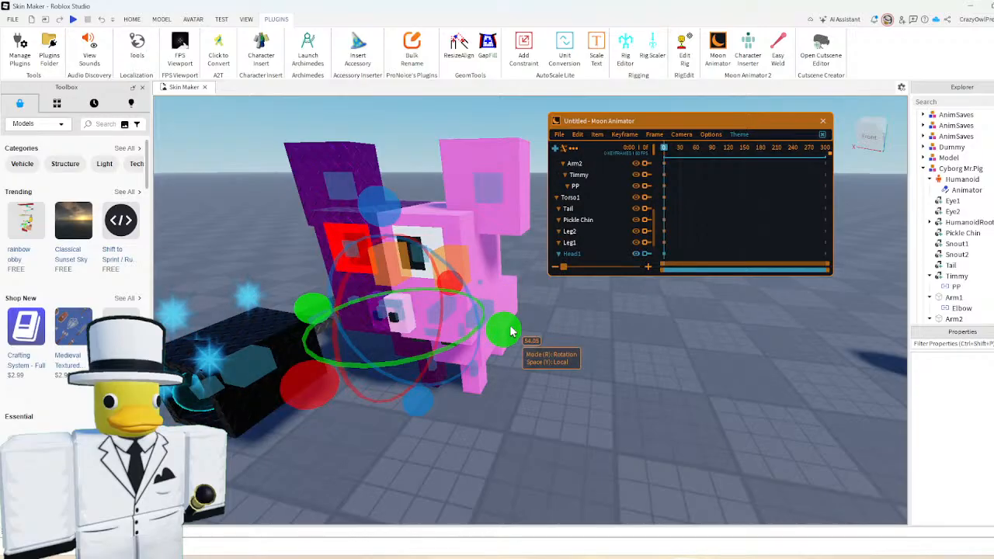
{"action": "left_click_drag", "start_coordinate": [510, 331], "coordinate": [469, 336]}
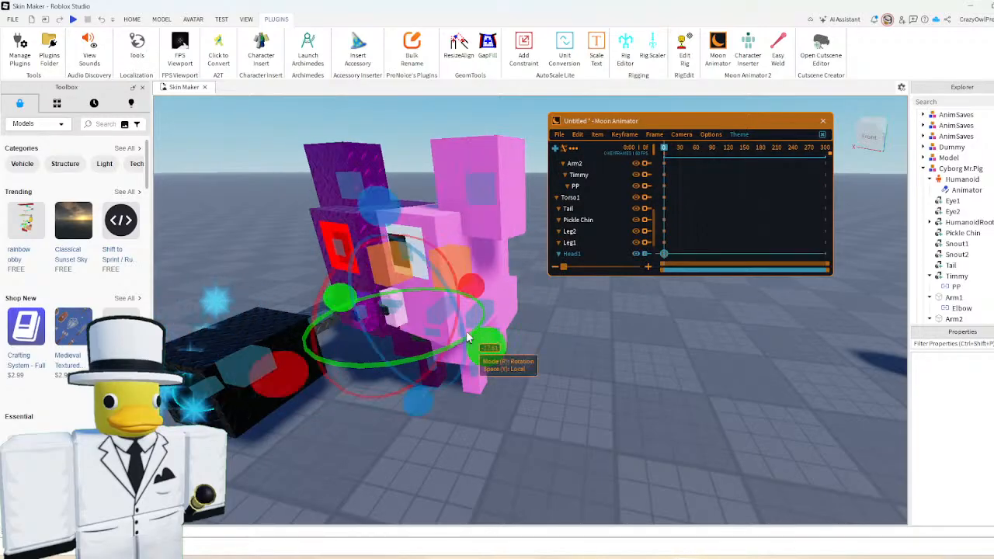
- Try adjusting Head1's pose further at frame 0 and check both halves from the front
{"action": "left_click", "coordinate": [567, 328]}
{"action": "scroll", "coordinate": [566, 328], "scroll_direction": "up", "scroll_amount": 3}
{"action": "left_click", "coordinate": [363, 236]}
{"action": "scroll", "coordinate": [363, 237], "scroll_direction": "down", "scroll_amount": 3}
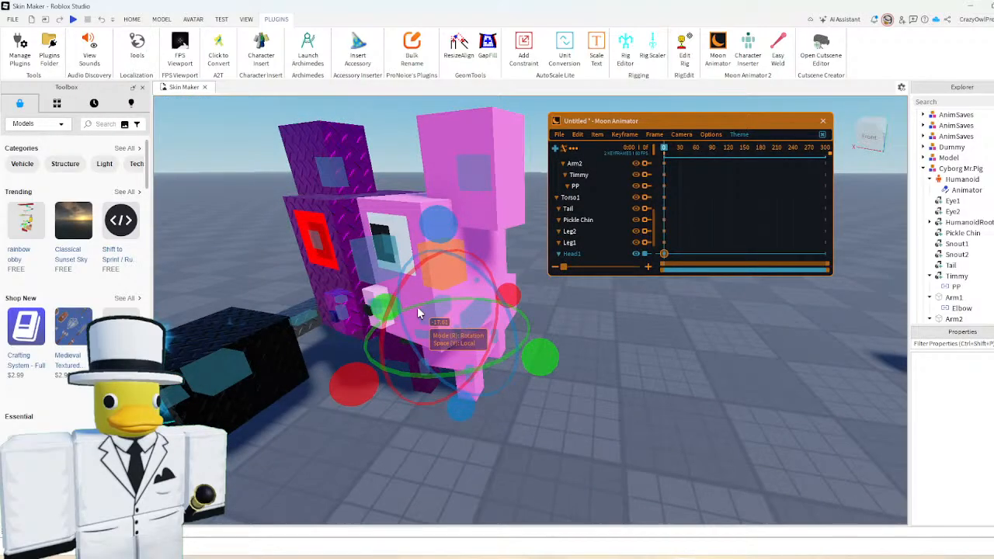
{"action": "key", "text": "r"}
{"action": "left_click", "coordinate": [610, 360]}
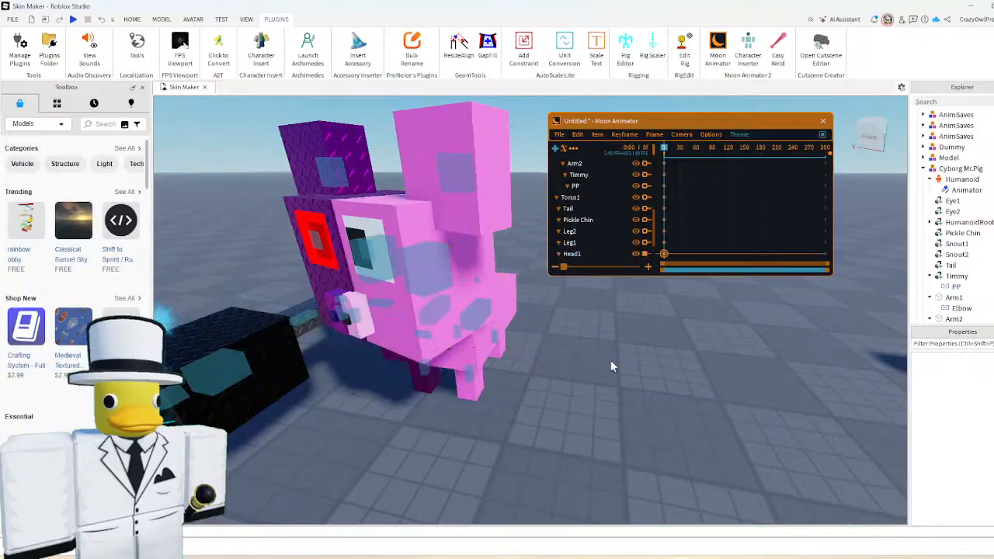
{"action": "right_click_drag", "start_coordinate": [610, 359], "coordinate": [561, 347]}
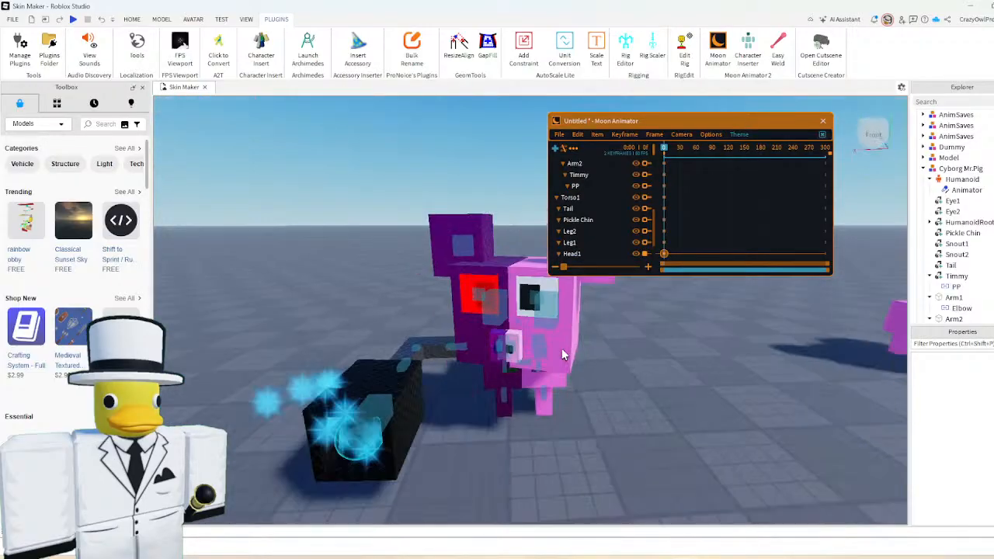
{"action": "scroll", "coordinate": [561, 347], "scroll_direction": "down", "scroll_amount": 5}
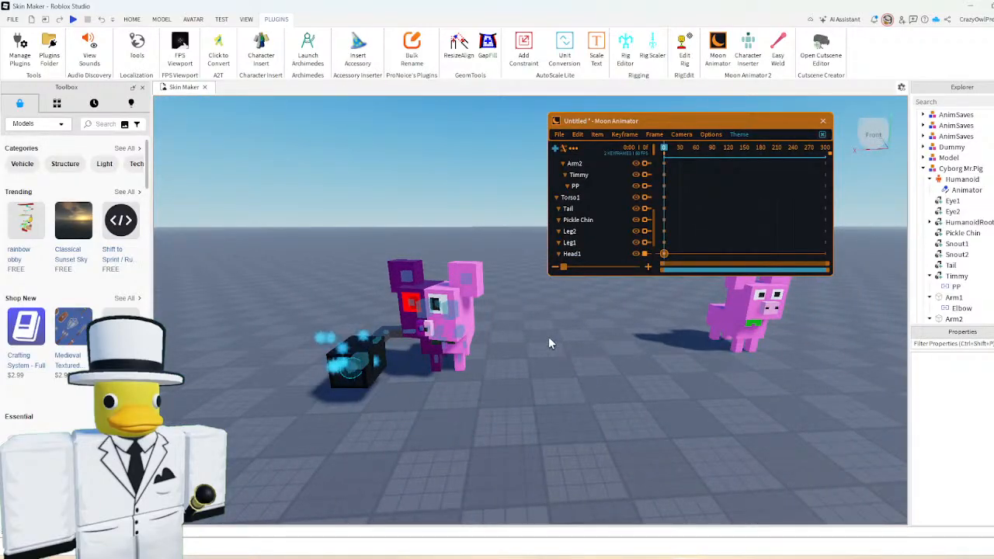
{"action": "scroll", "coordinate": [548, 336], "scroll_direction": "up", "scroll_amount": 8}
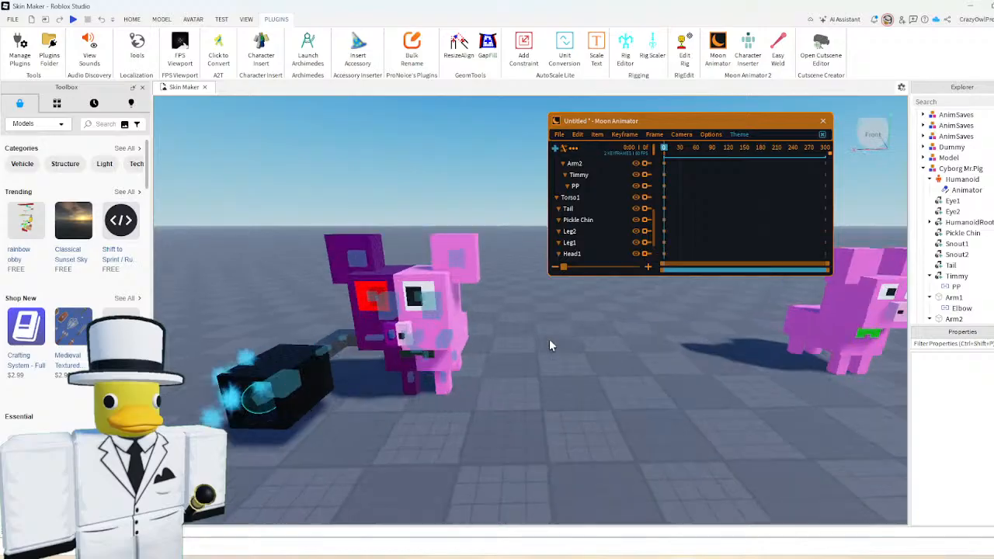
- Name the animation Idle in its settings and confirm
{"action": "left_click", "coordinate": [574, 150]}
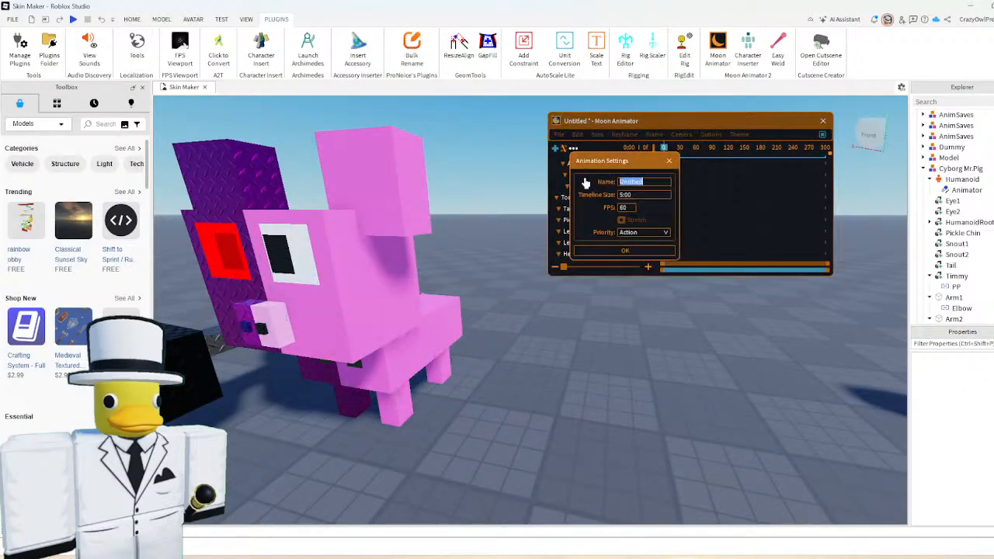
{"action": "type", "text": "Idle"}
{"action": "left_click", "coordinate": [625, 250]}
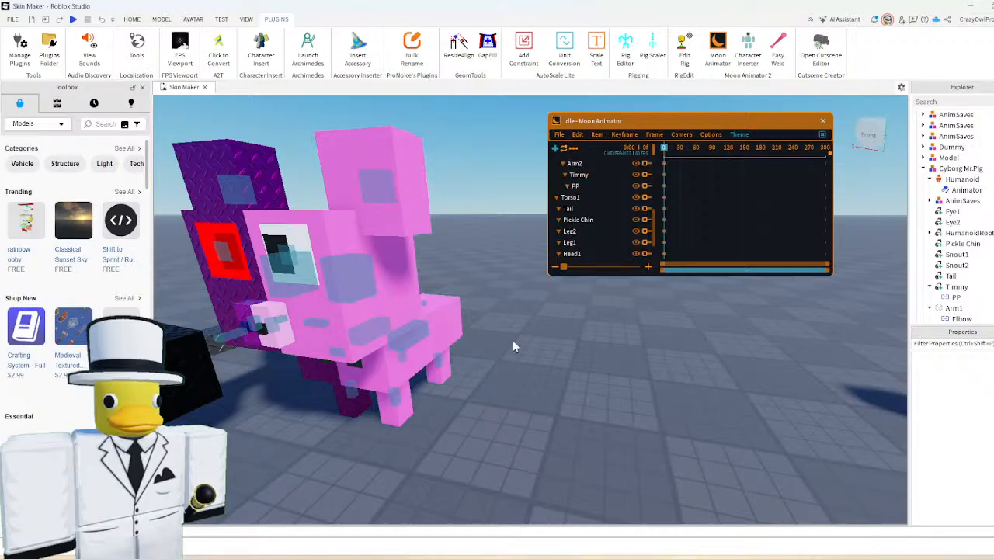
- Add starting keyframes for all of Cyborg Mr.Pig's rig parts at frame 0 and move the playhead to frame 33
{"action": "right_click_drag", "start_coordinate": [495, 341], "coordinate": [534, 345]}
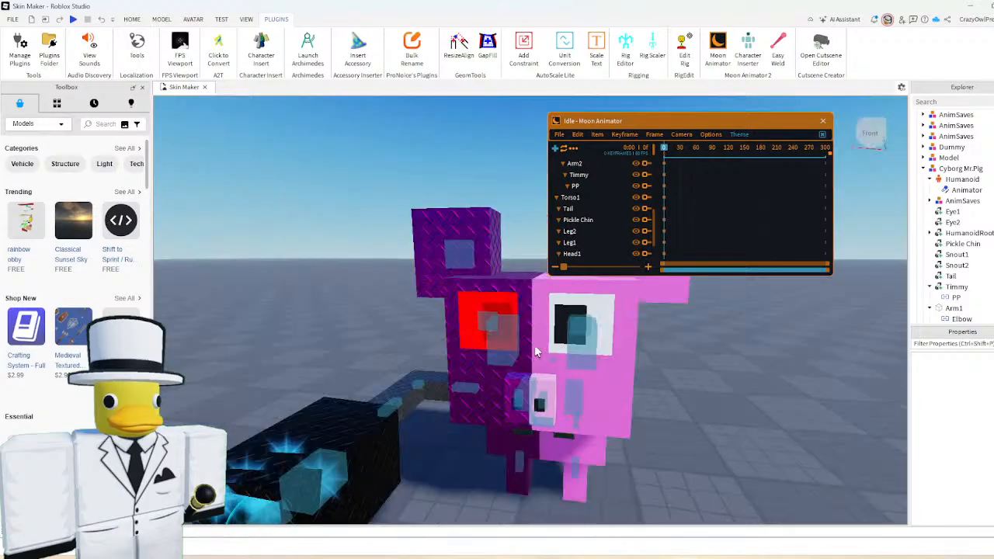
{"action": "key", "text": "d"}
{"action": "scroll", "coordinate": [597, 312], "scroll_direction": "down", "scroll_amount": 2}
{"action": "scroll", "coordinate": [596, 318], "scroll_direction": "up", "scroll_amount": 1}
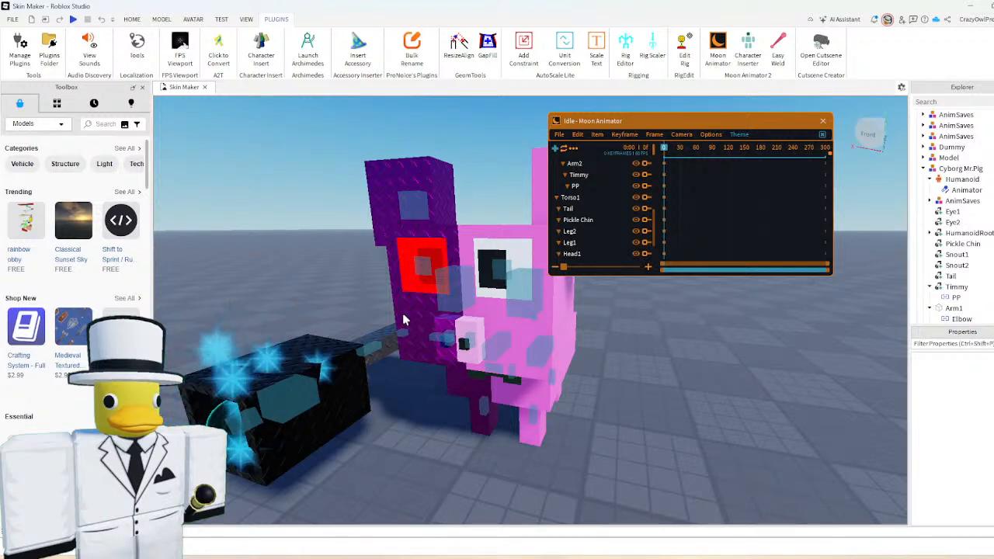
{"action": "left_click", "coordinate": [403, 319]}
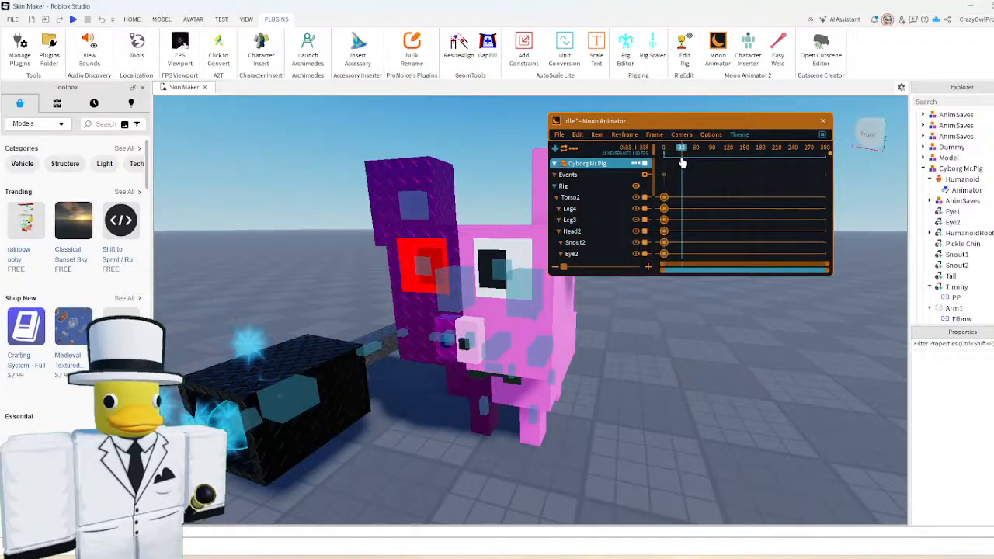
- Rotate Head1 and Head2 sideways around their vertical axes at frame 33
{"action": "left_click", "coordinate": [454, 303]}
{"action": "left_click", "coordinate": [460, 392]}
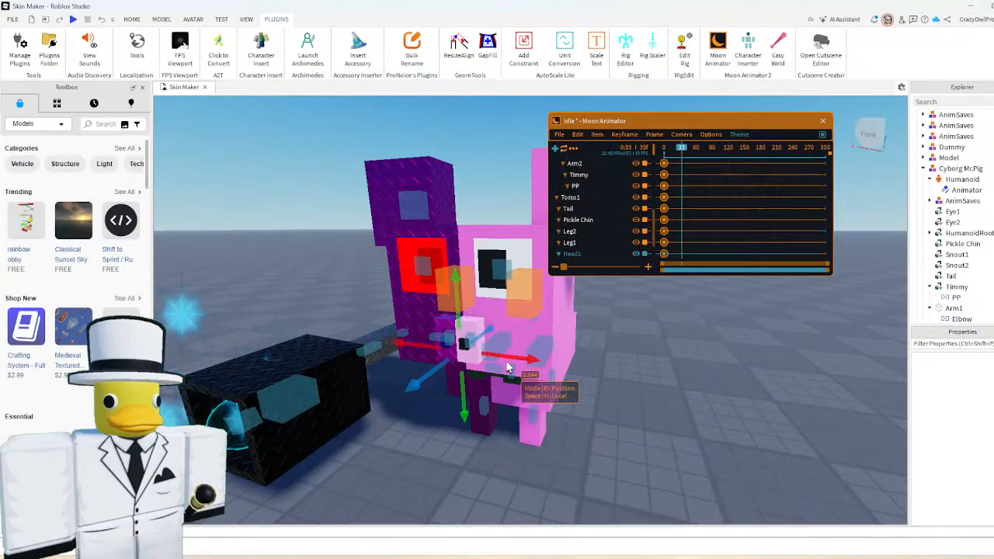
{"action": "key", "text": "r"}
{"action": "left_click_drag", "start_coordinate": [461, 392], "coordinate": [572, 371]}
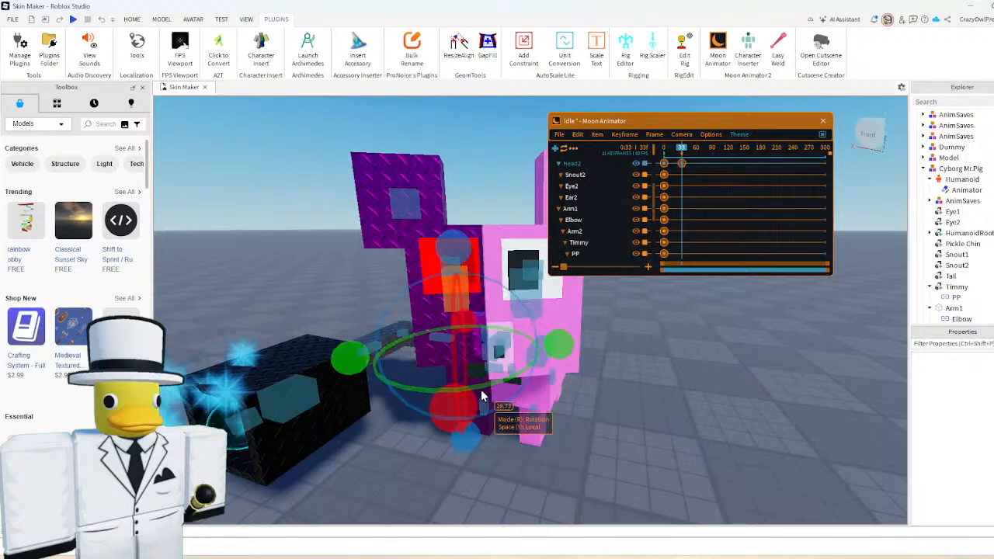
{"action": "key", "text": "r"}
- Shift Head2 along its blue position axis at frame 33 to line it up with Head1, and check the turn from the front
{"action": "right_click_drag", "start_coordinate": [479, 394], "coordinate": [477, 393]}
{"action": "scroll", "coordinate": [476, 393], "scroll_direction": "down", "scroll_amount": 1}
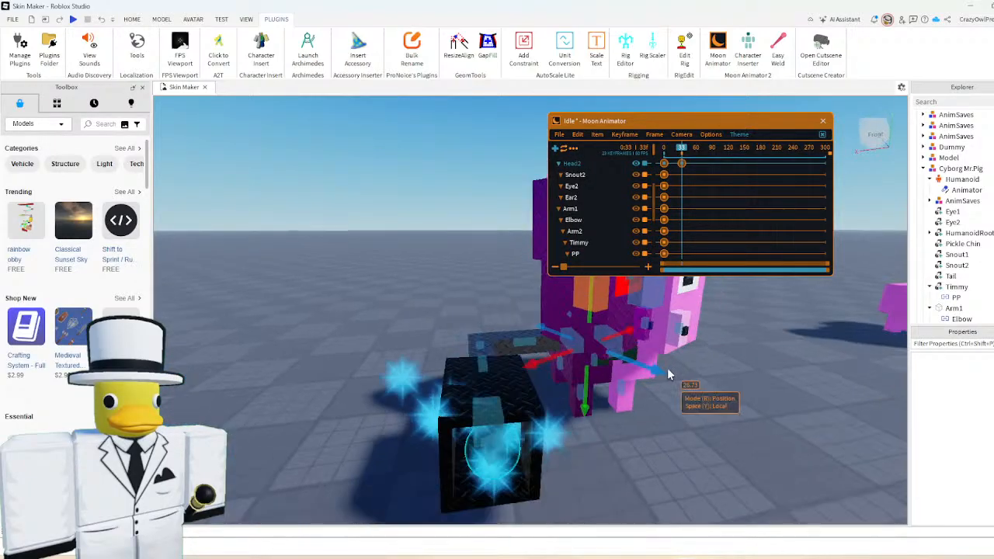
{"action": "left_click_drag", "start_coordinate": [666, 371], "coordinate": [687, 389]}
{"action": "left_click", "coordinate": [731, 366]}
{"action": "key", "text": "d"}
{"action": "right_click_drag", "start_coordinate": [730, 366], "coordinate": [730, 366]}
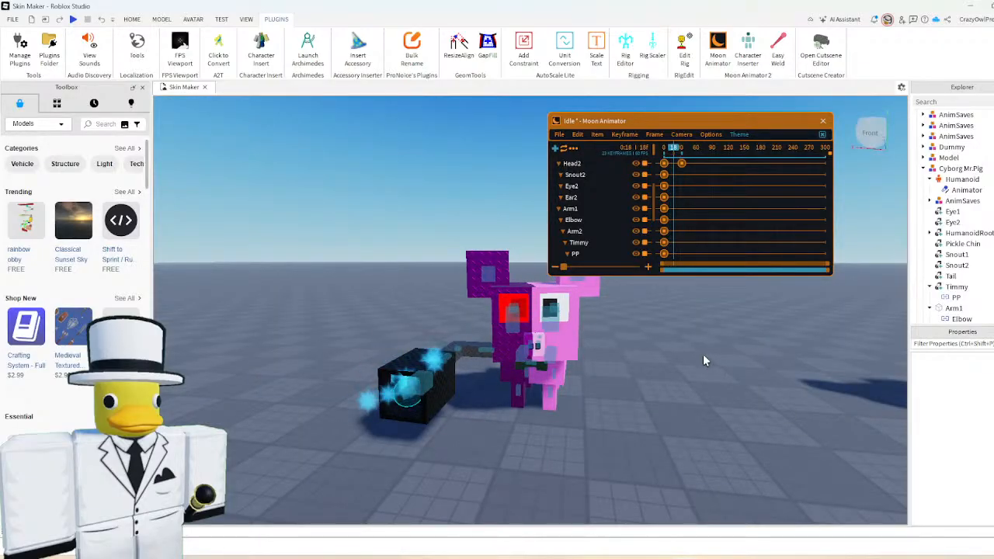
- Return to frame 33, nudge Head2 slightly along its red position axis, and go back to the animation's start
{"action": "left_click", "coordinate": [681, 172]}
{"action": "left_click_drag", "start_coordinate": [682, 183], "coordinate": [681, 188]}
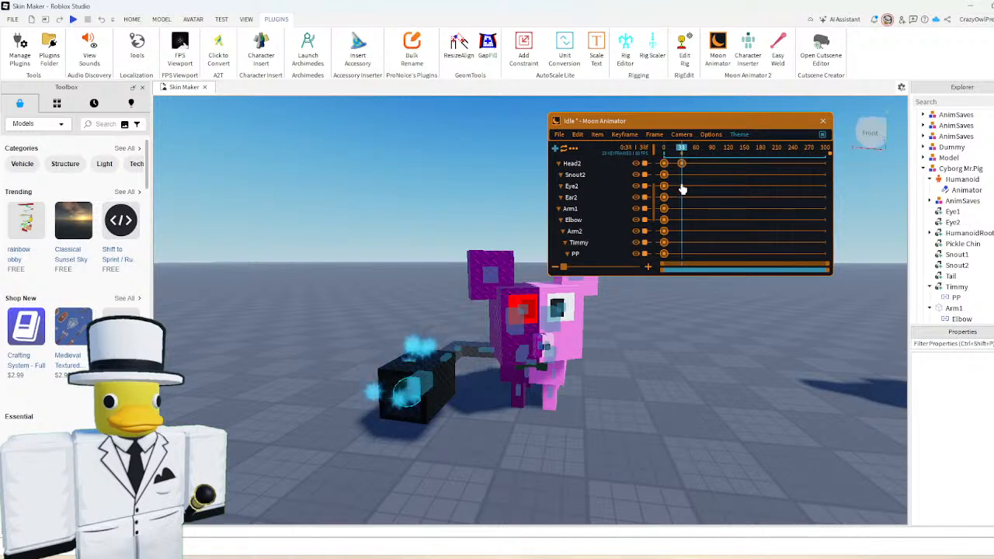
{"action": "left_click", "coordinate": [514, 321]}
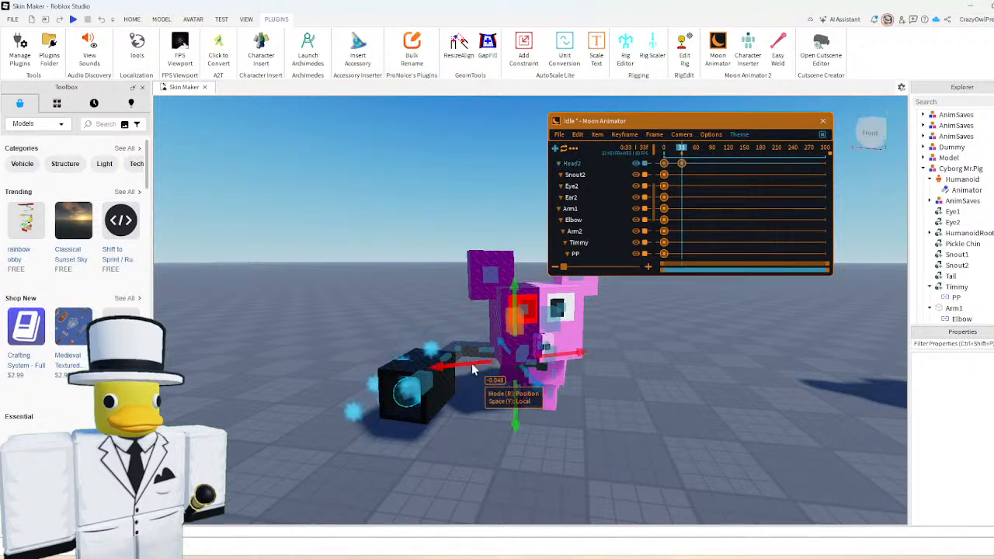
{"action": "left_click_drag", "start_coordinate": [473, 362], "coordinate": [471, 361]}
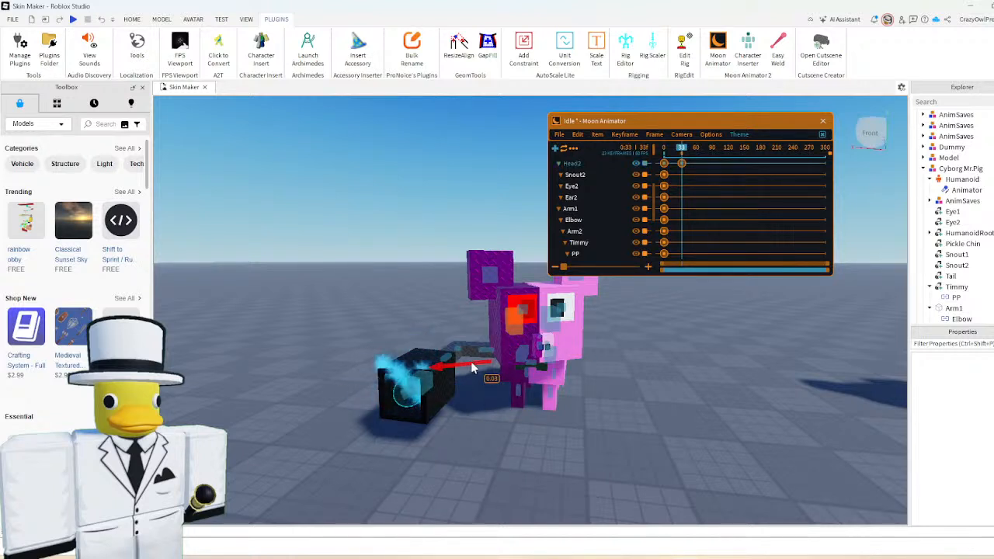
{"action": "left_click", "coordinate": [364, 263]}
{"action": "key", "text": "Home"}
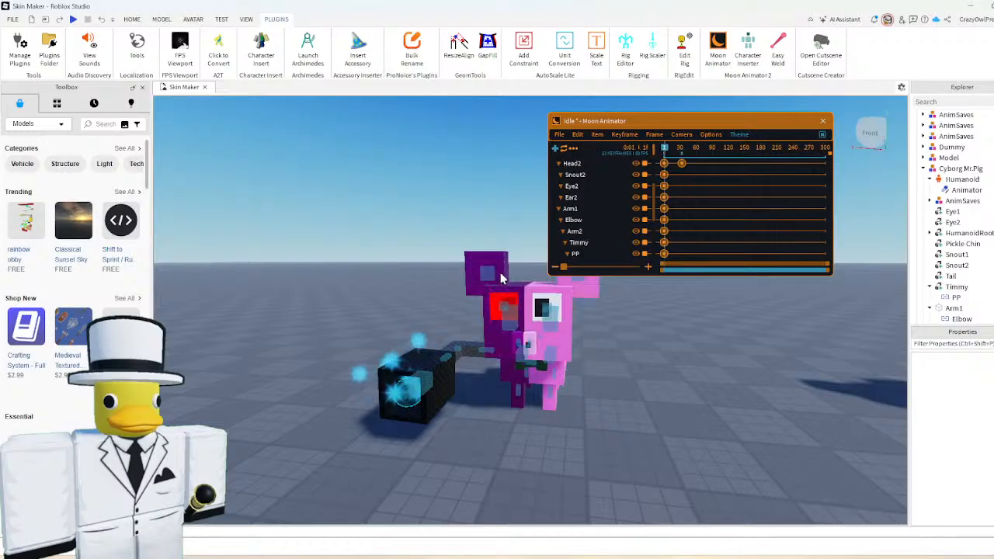
- Scrub through the head turn, fine-tune Head2's position at frame 33, and inspect the seam between the heads up close
{"action": "left_click", "coordinate": [668, 175]}
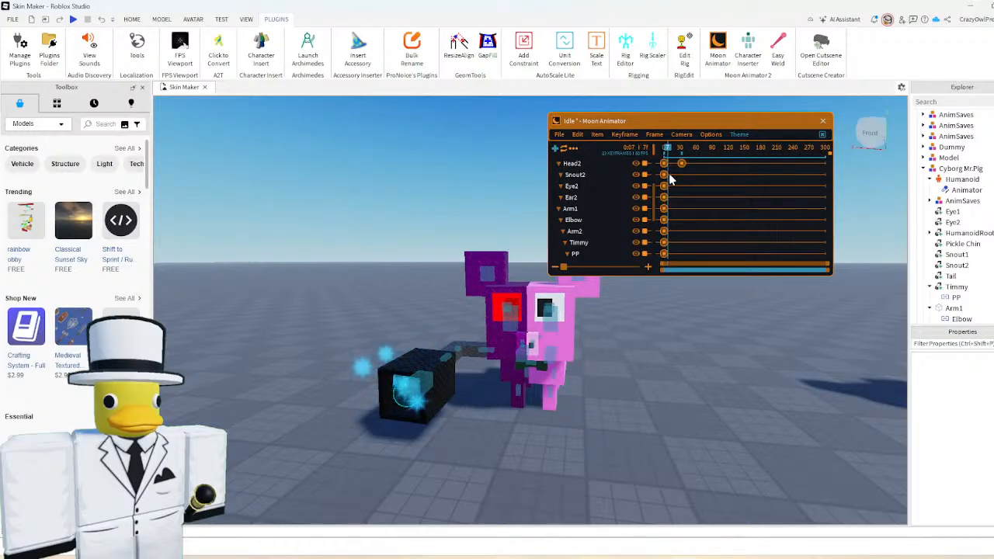
{"action": "left_click", "coordinate": [678, 158]}
{"action": "left_click_drag", "start_coordinate": [678, 158], "coordinate": [681, 171]}
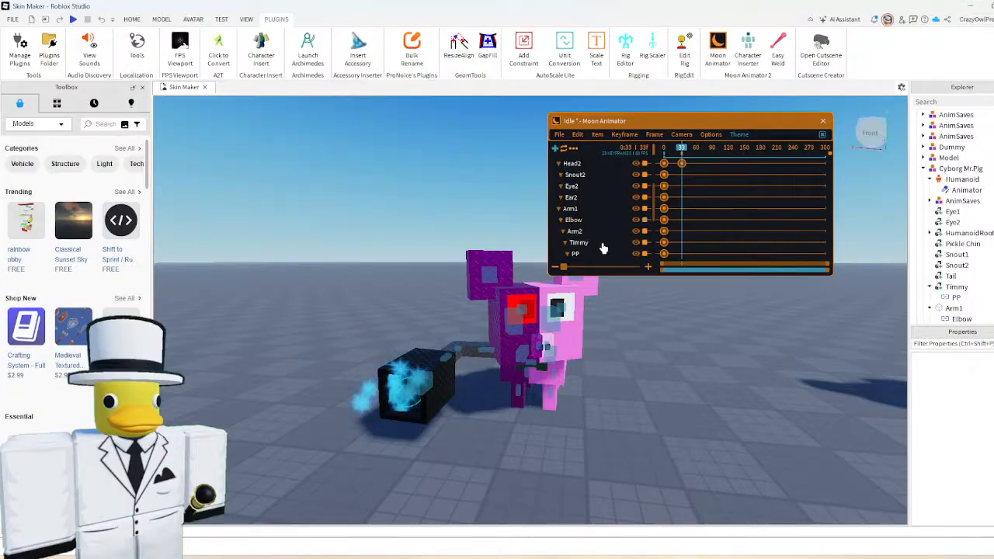
{"action": "left_click", "coordinate": [513, 330]}
{"action": "left_click_drag", "start_coordinate": [513, 330], "coordinate": [458, 366]}
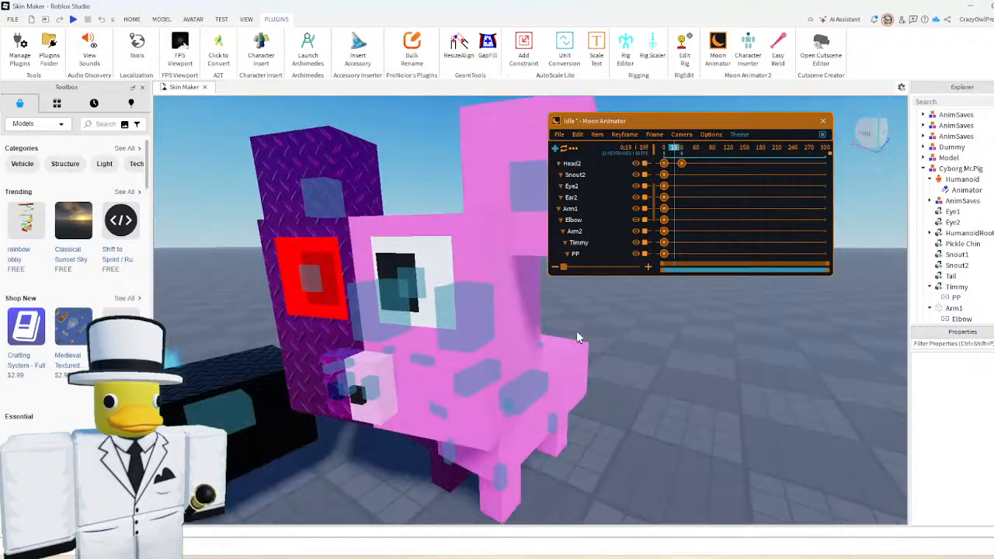
{"action": "scroll", "coordinate": [577, 333], "scroll_direction": "down", "scroll_amount": 4}
{"action": "right_click_drag", "start_coordinate": [576, 330], "coordinate": [566, 326]}
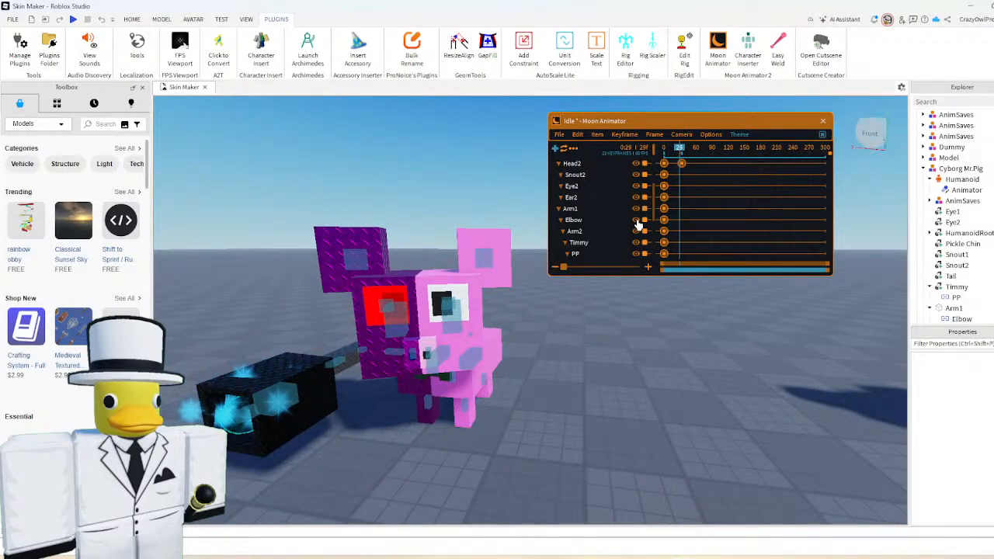
- Copy the frame 0 keyframes of all rig parts to frame 78 and play the animation
{"action": "scroll", "coordinate": [638, 218], "scroll_direction": "up", "scroll_amount": 3}
{"action": "scroll", "coordinate": [644, 203], "scroll_direction": "down", "scroll_amount": 3}
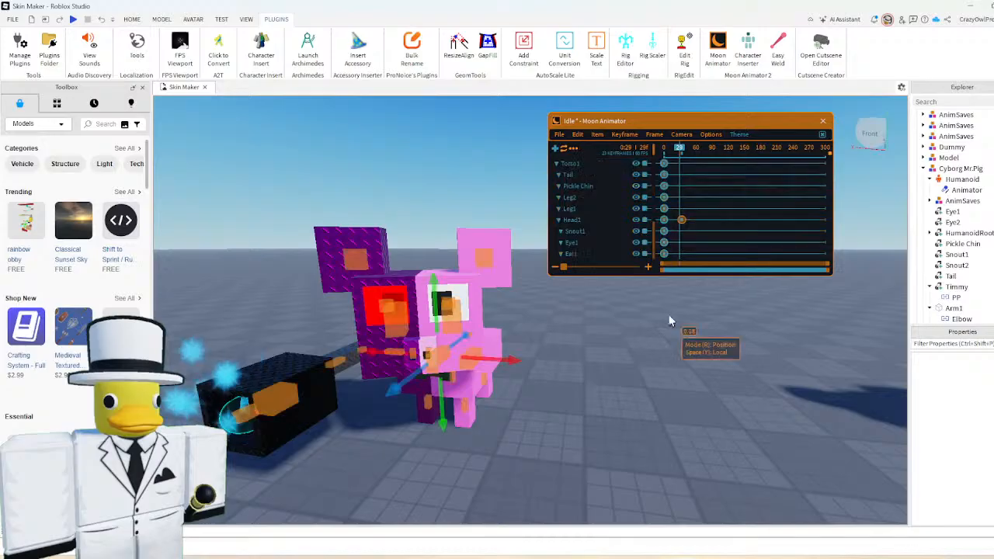
{"action": "left_click", "coordinate": [705, 162]}
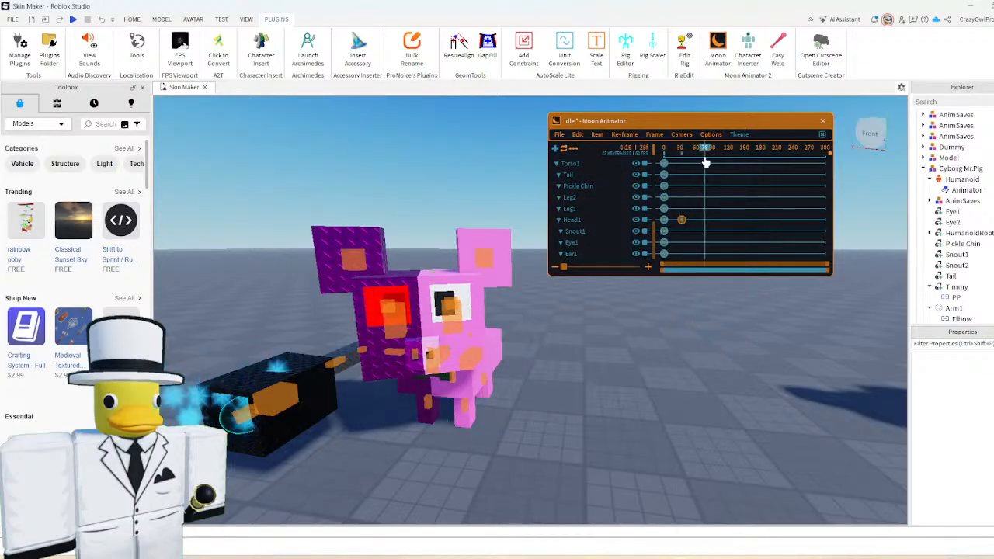
{"action": "left_click", "coordinate": [706, 162]}
{"action": "key", "text": "ctrl+v"}
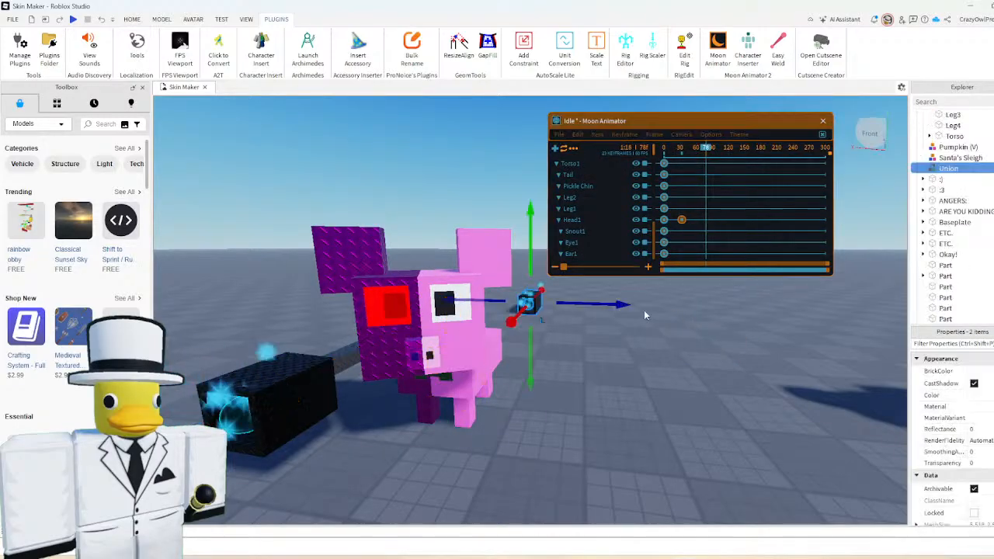
{"action": "key", "text": "ctrl+z"}
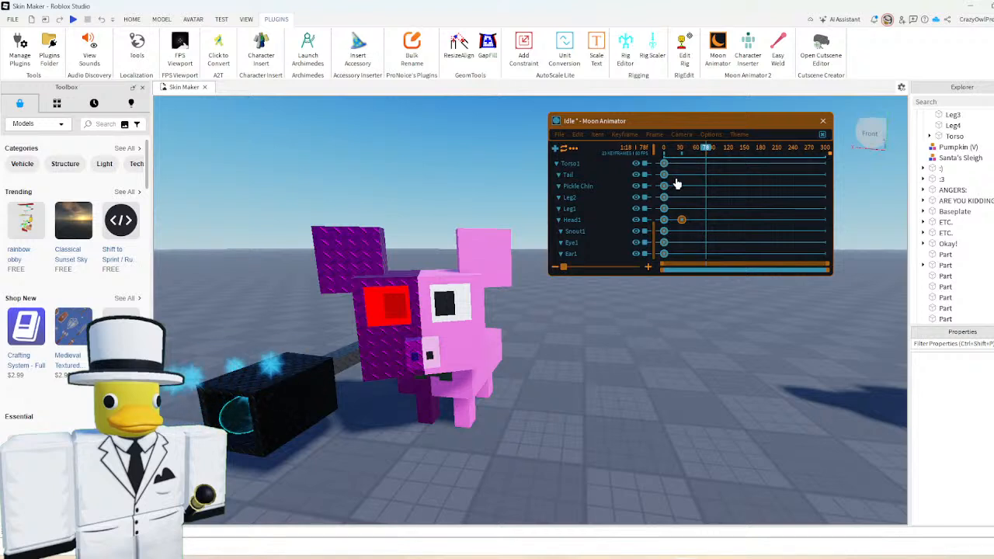
{"action": "left_click", "coordinate": [676, 180]}
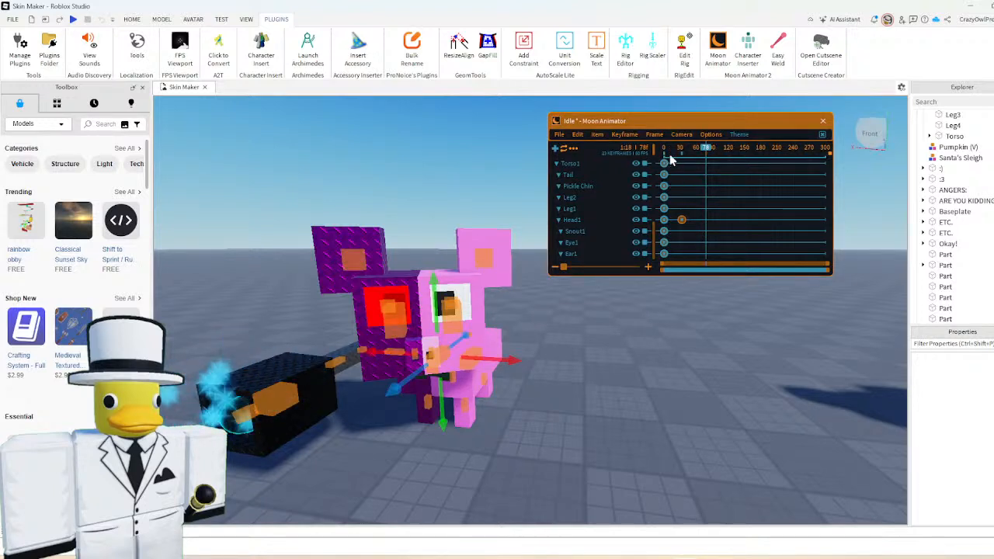
{"action": "key", "text": "ctrl+v"}
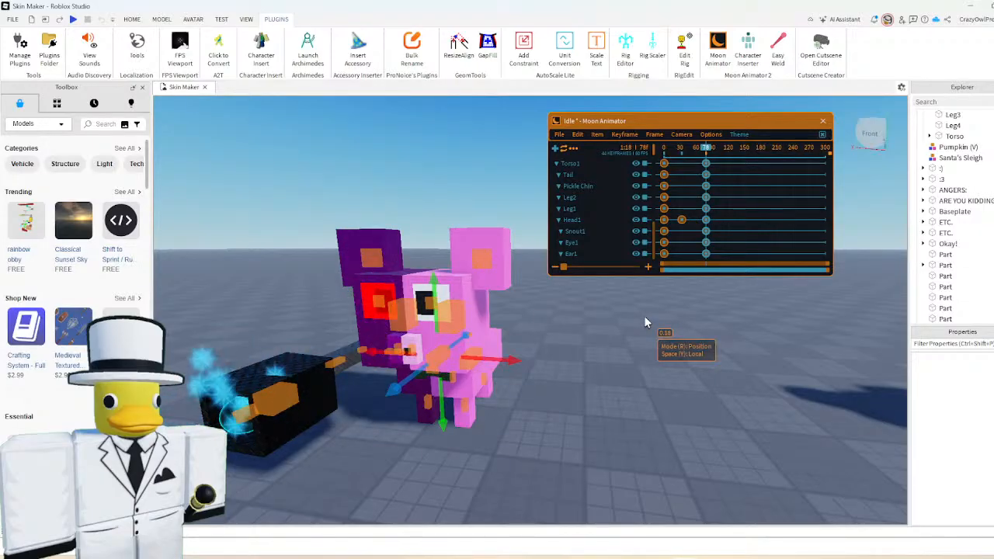
{"action": "key", "text": "space"}
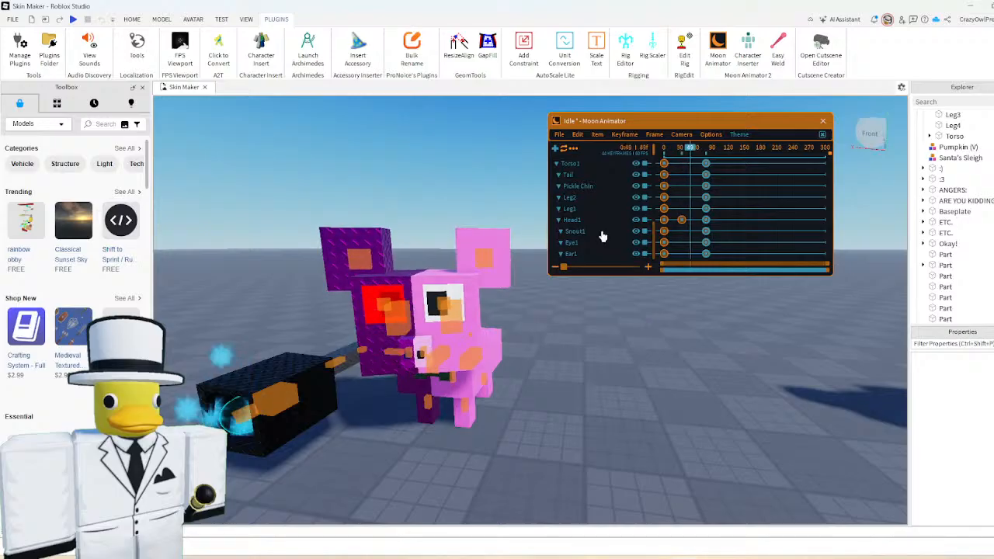
- Turn Head1 and Head2 together about their green rotation axis at frame 135, opposite to the turn at frame 33
{"action": "left_click", "coordinate": [707, 157]}
{"action": "left_click_drag", "start_coordinate": [700, 152], "coordinate": [733, 178]}
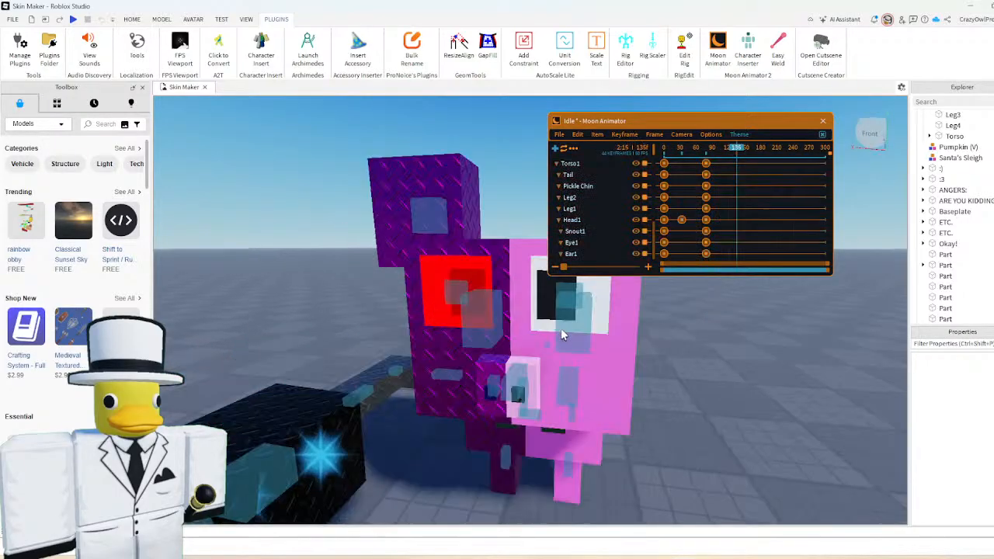
{"action": "left_click", "coordinate": [563, 331]}
{"action": "key", "text": "r"}
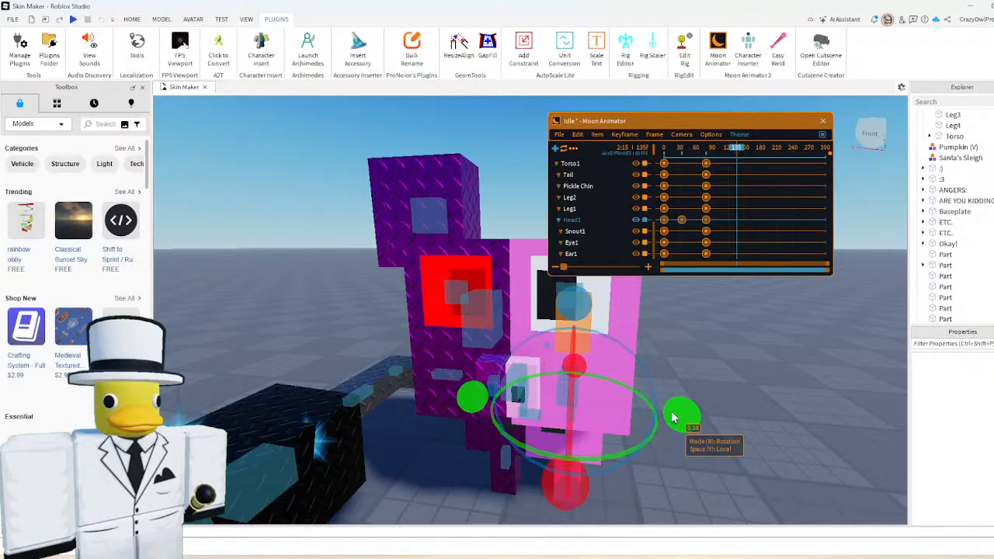
{"action": "left_click_drag", "start_coordinate": [685, 412], "coordinate": [703, 363]}
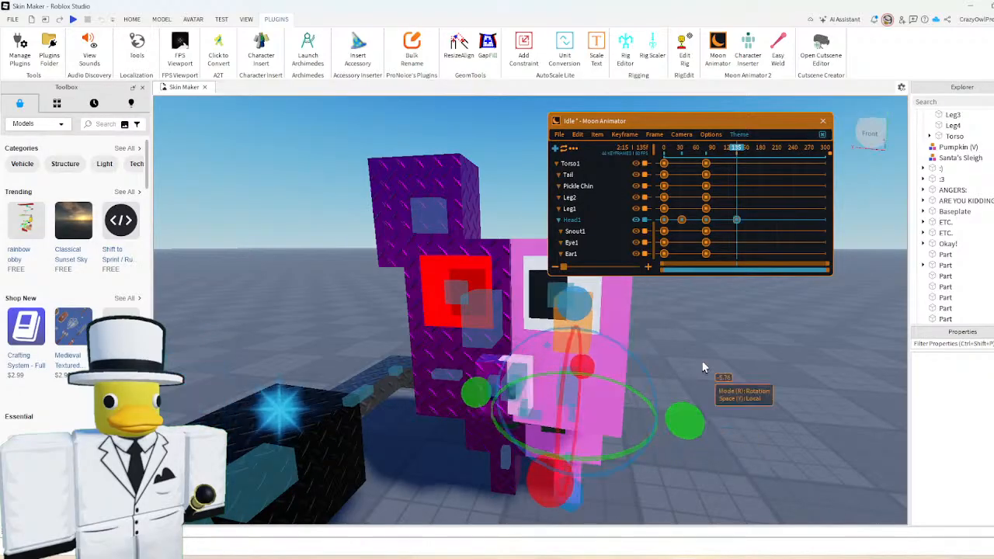
{"action": "key", "text": "ctrl+z"}
{"action": "left_click", "coordinate": [577, 325]}
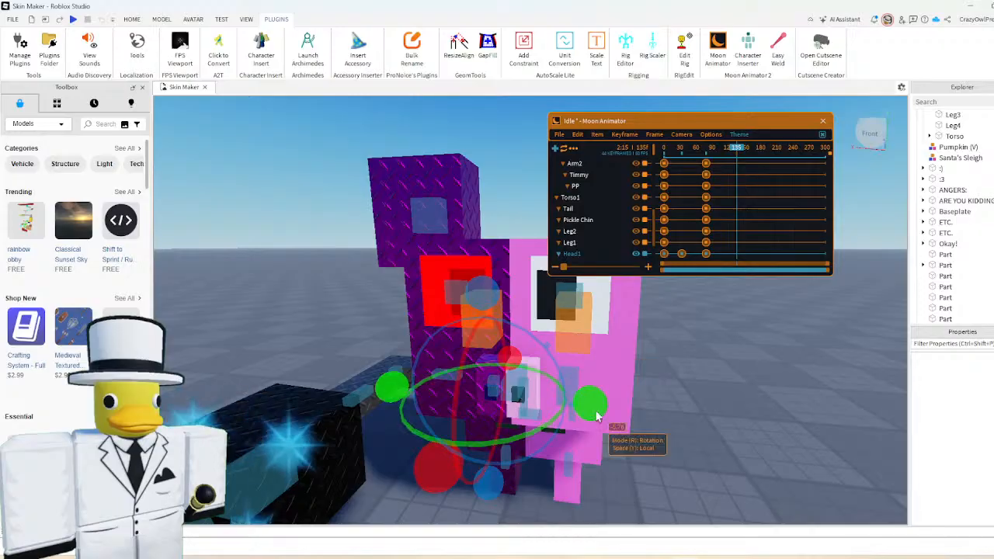
{"action": "left_click_drag", "start_coordinate": [588, 403], "coordinate": [531, 448]}
- Shift Head1 slightly along its red and blue position axes at frame 135 to line it up with Head2
{"action": "key", "text": "r"}
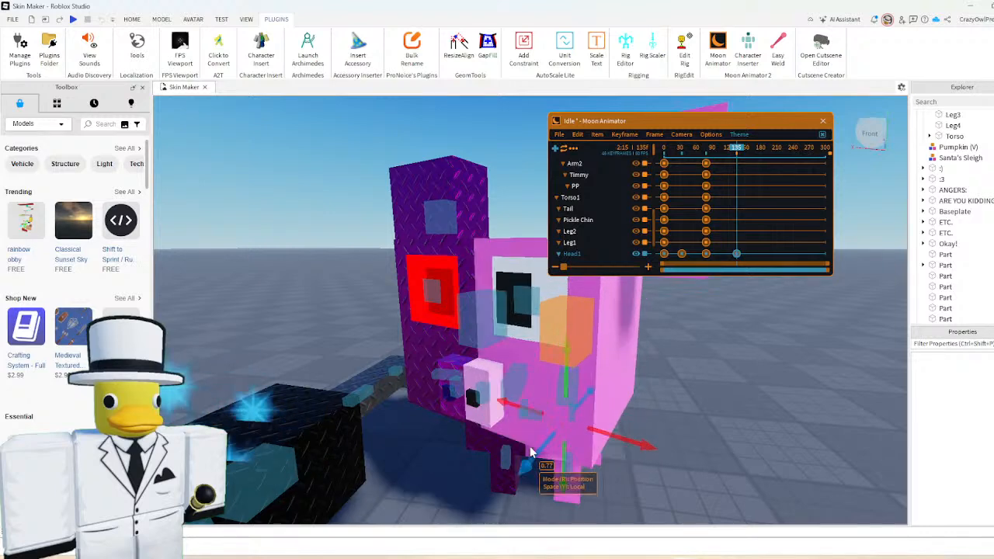
{"action": "left_click", "coordinate": [663, 388]}
{"action": "scroll", "coordinate": [663, 389], "scroll_direction": "up", "scroll_amount": 3}
{"action": "scroll", "coordinate": [662, 383], "scroll_direction": "up", "scroll_amount": 4}
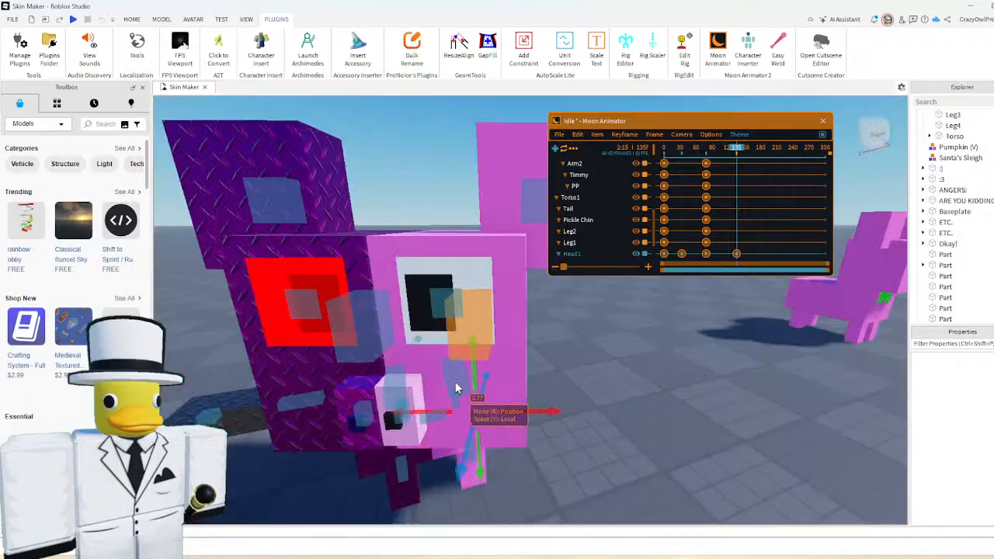
{"action": "left_click", "coordinate": [453, 384]}
{"action": "left_click", "coordinate": [471, 335]}
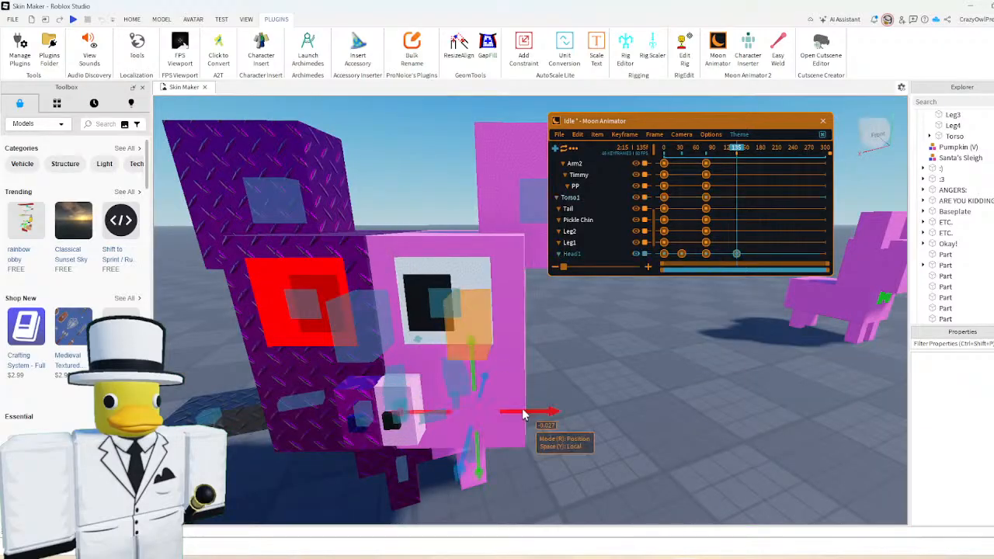
{"action": "left_click_drag", "start_coordinate": [462, 447], "coordinate": [463, 447]}
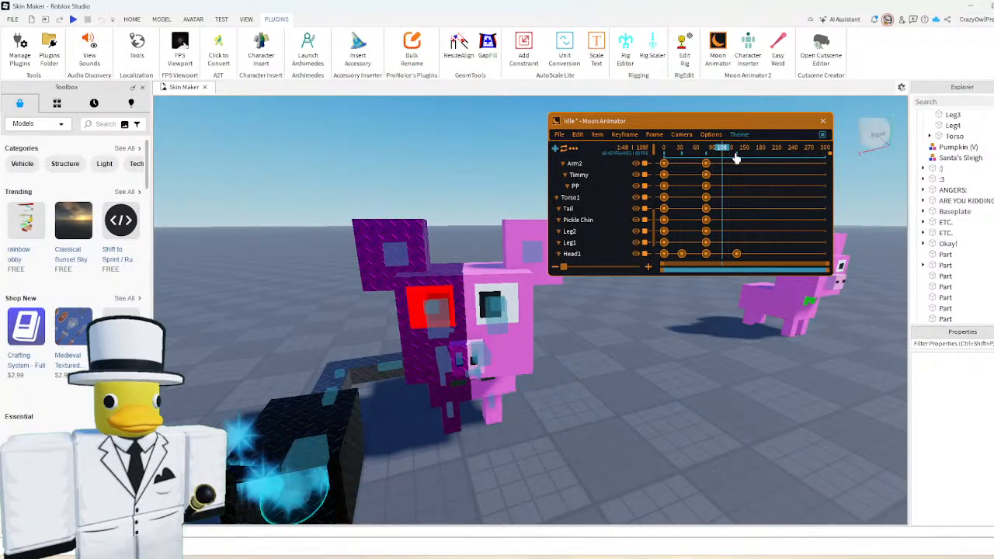
- Paste the starting-pose keyframes of all rig parts at frame 182 and play the animation to check both head turns
{"action": "left_click_drag", "start_coordinate": [736, 157], "coordinate": [759, 174]}
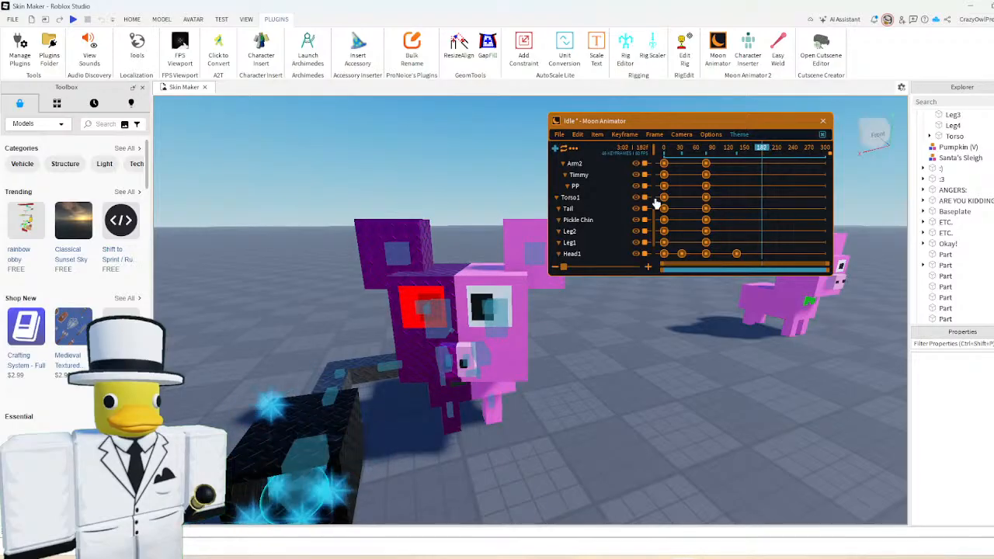
{"action": "key", "text": "ctrl+v"}
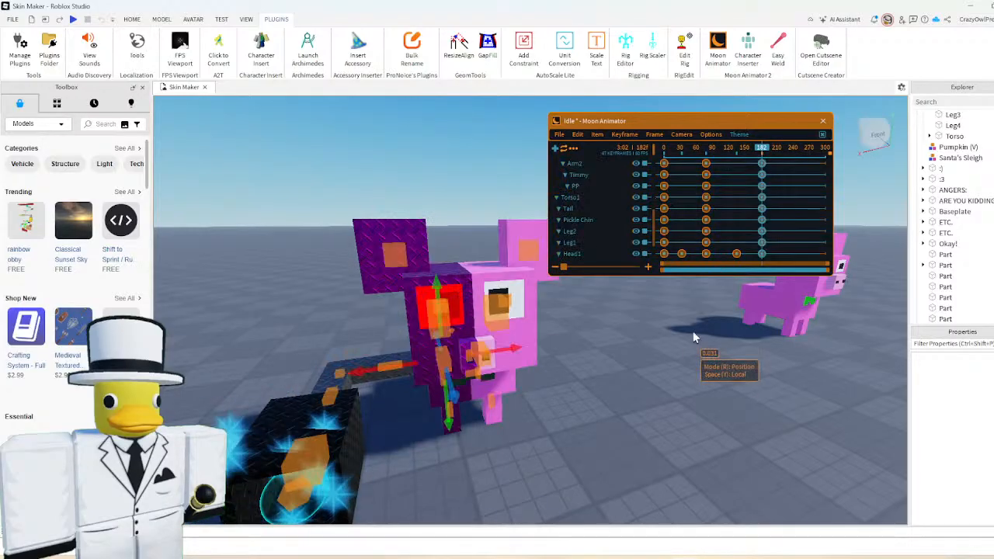
{"action": "left_click", "coordinate": [671, 250]}
{"action": "key", "text": "space"}
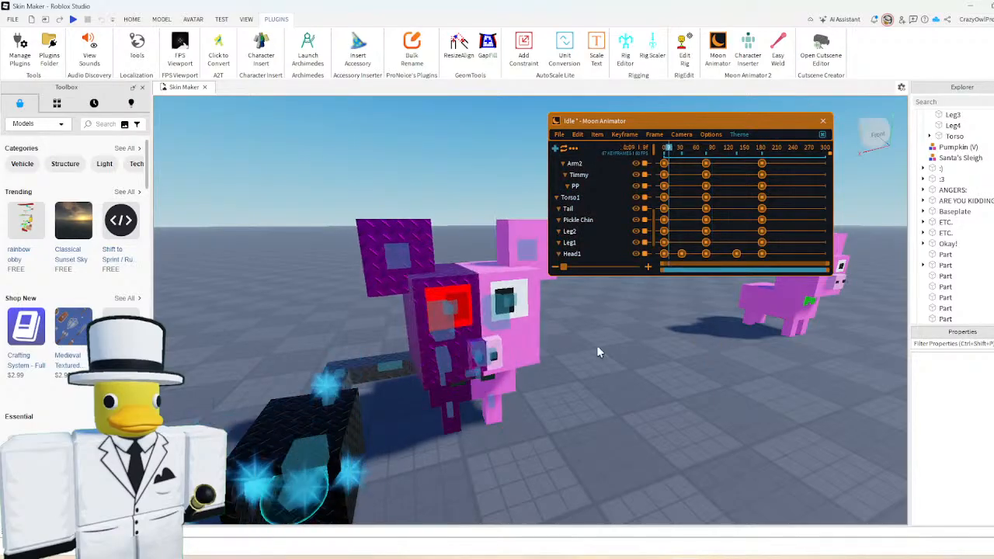
{"action": "right_click_drag", "start_coordinate": [597, 347], "coordinate": [602, 347]}
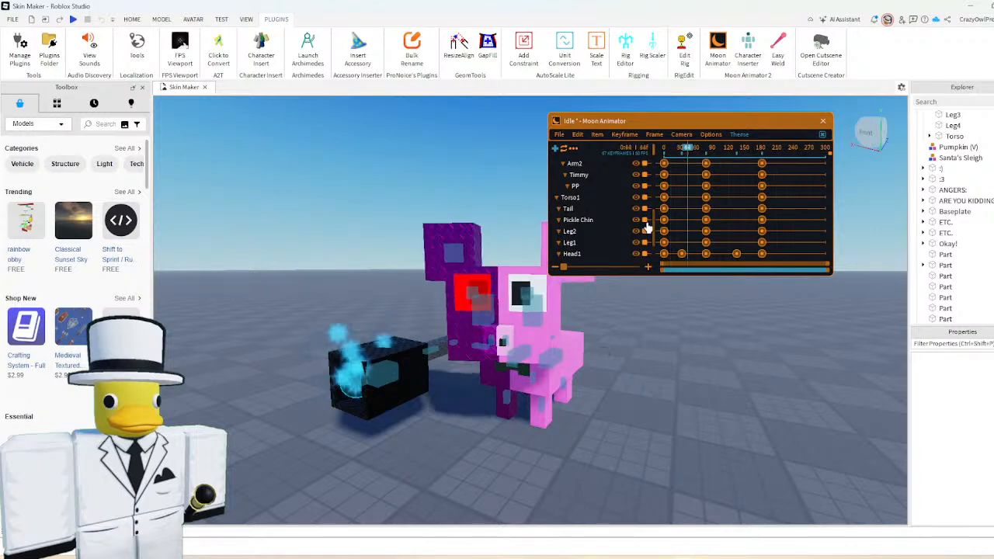
{"action": "key", "text": "space"}
{"action": "key", "text": "w"}
{"action": "right_click_drag", "start_coordinate": [553, 342], "coordinate": [510, 323]}
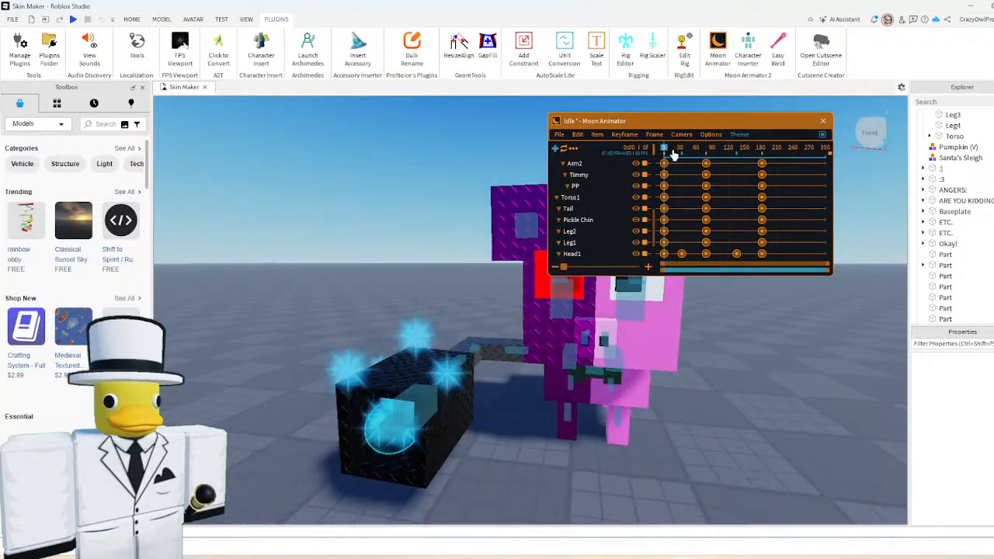
- Rotate the Elbow about its red axis and adjust Arm2's rotation at frame 43, and play the animation
{"action": "left_click", "coordinate": [676, 152]}
{"action": "left_click_drag", "start_coordinate": [674, 151], "coordinate": [687, 152]}
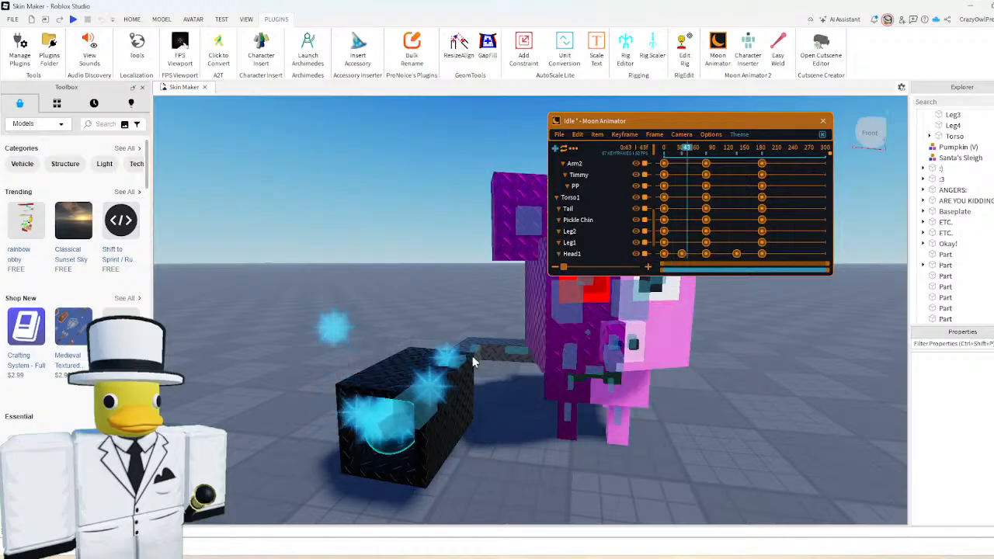
{"action": "left_click", "coordinate": [472, 354]}
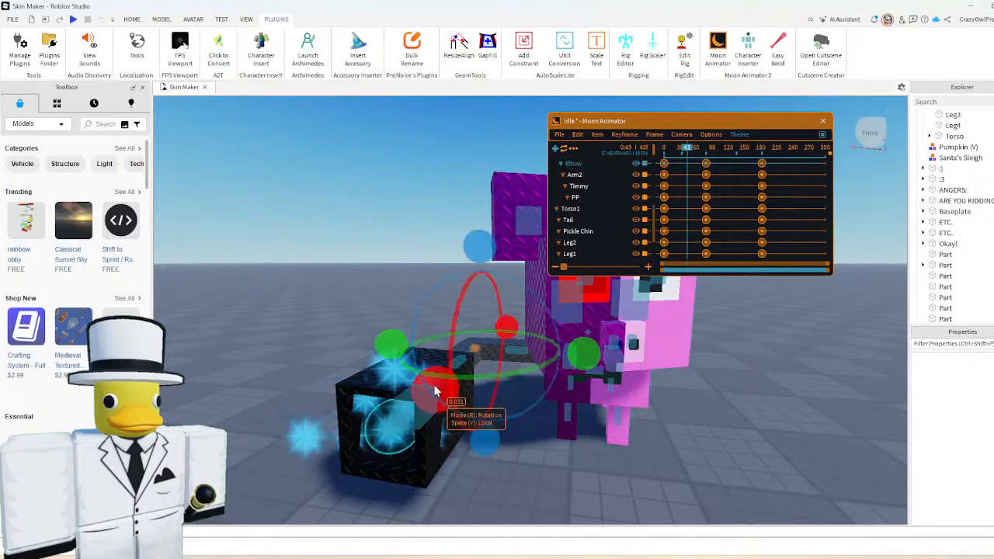
{"action": "left_click_drag", "start_coordinate": [433, 394], "coordinate": [446, 305]}
{"action": "left_click", "coordinate": [465, 310]}
{"action": "left_click_drag", "start_coordinate": [441, 376], "coordinate": [455, 403]}
{"action": "key", "text": "space"}
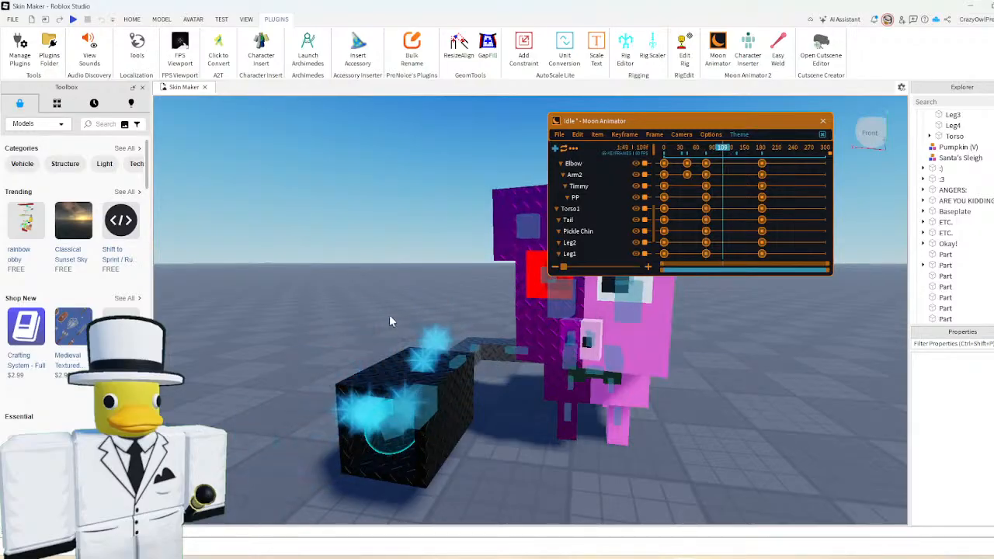
- Try to raise the arm cannon by rotating Arm2 about its blue axis at frame 120 and scrub through the motion
{"action": "left_click", "coordinate": [414, 397]}
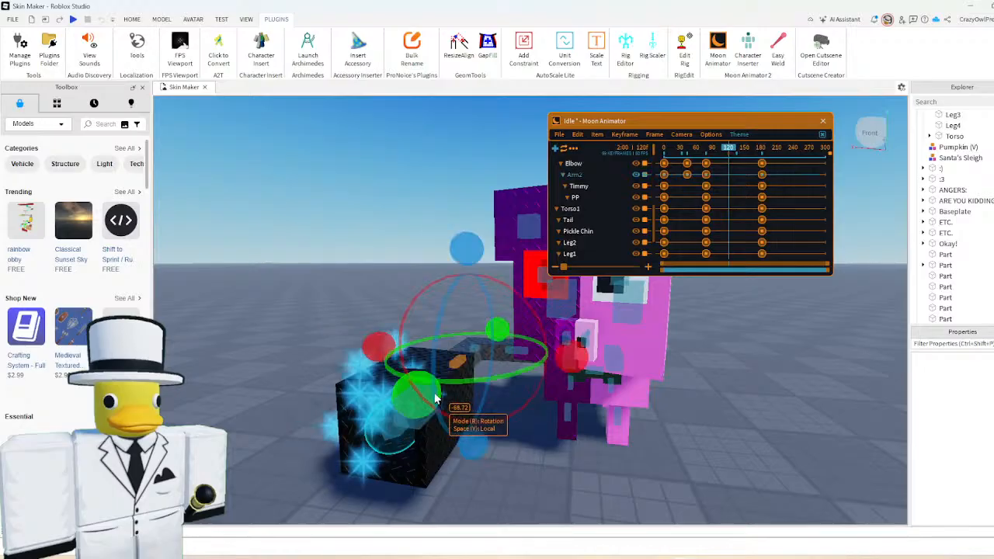
{"action": "left_click_drag", "start_coordinate": [466, 230], "coordinate": [324, 342]}
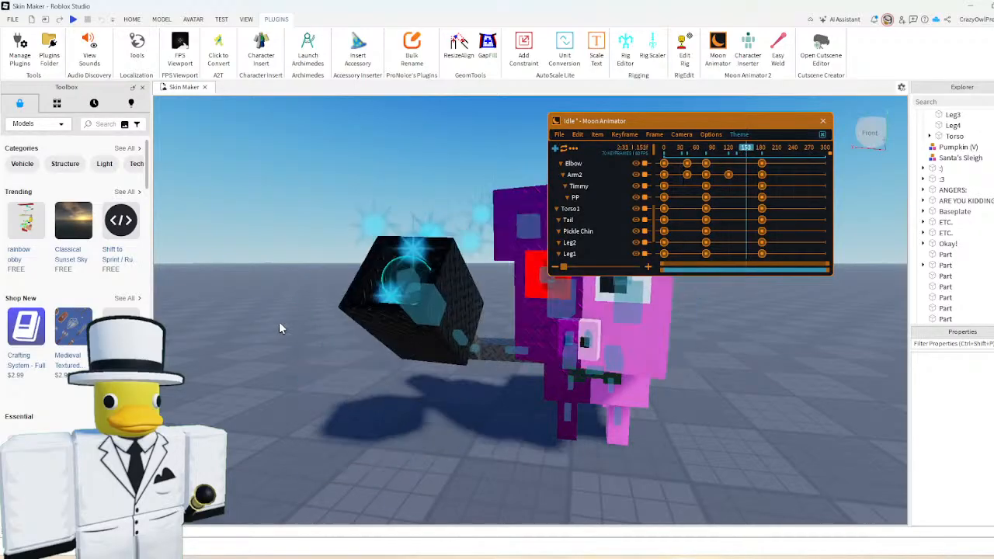
{"action": "left_click_drag", "start_coordinate": [746, 148], "coordinate": [726, 165]}
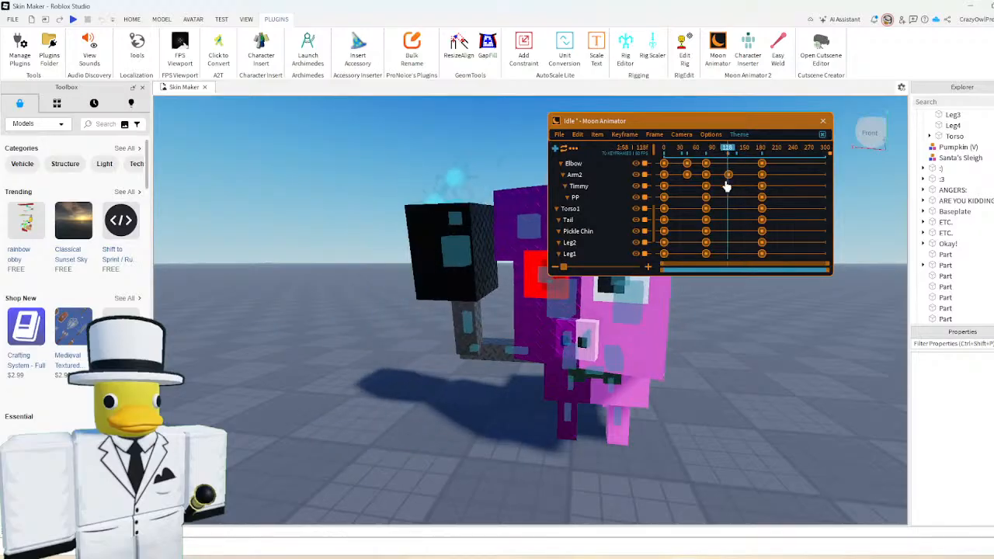
{"action": "left_click", "coordinate": [466, 343]}
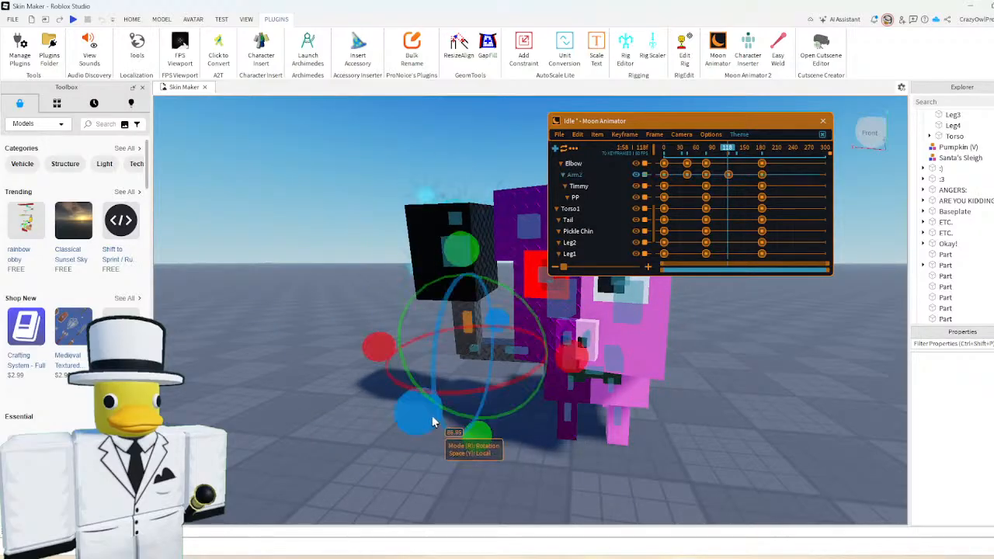
{"action": "left_click_drag", "start_coordinate": [455, 246], "coordinate": [427, 308]}
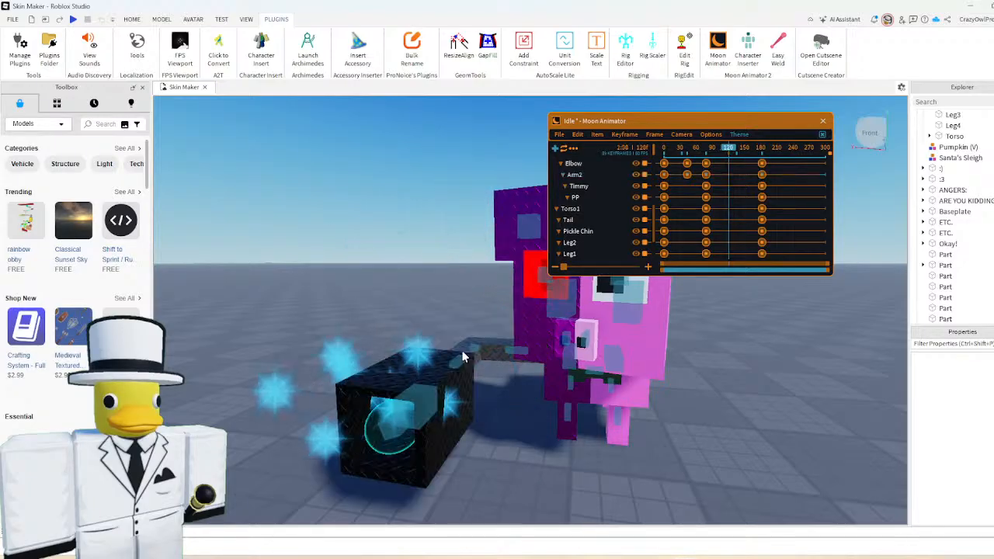
- Rotate Arm2 about its green axis at frame 120 to swing the arm cannon
{"action": "left_click", "coordinate": [474, 354]}
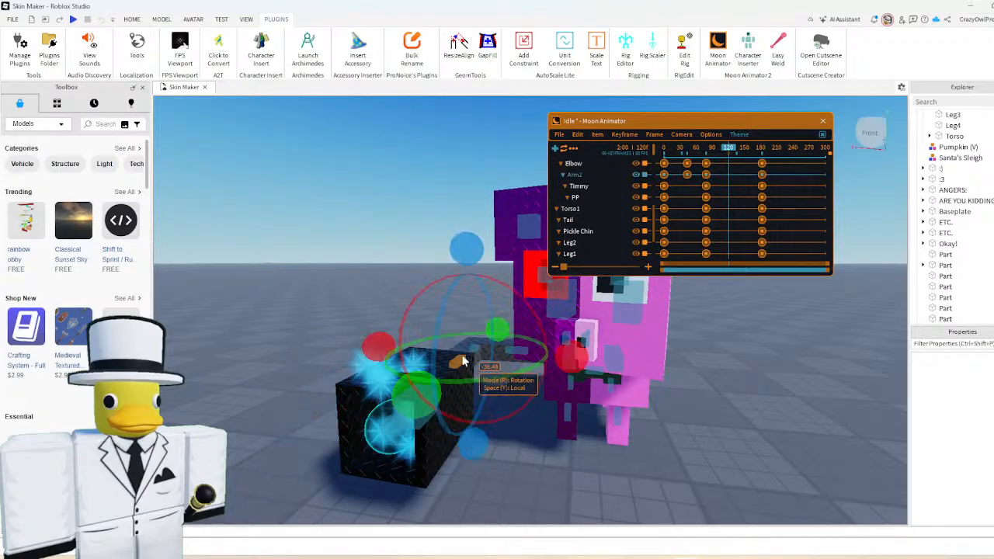
{"action": "left_click_drag", "start_coordinate": [413, 399], "coordinate": [396, 403]}
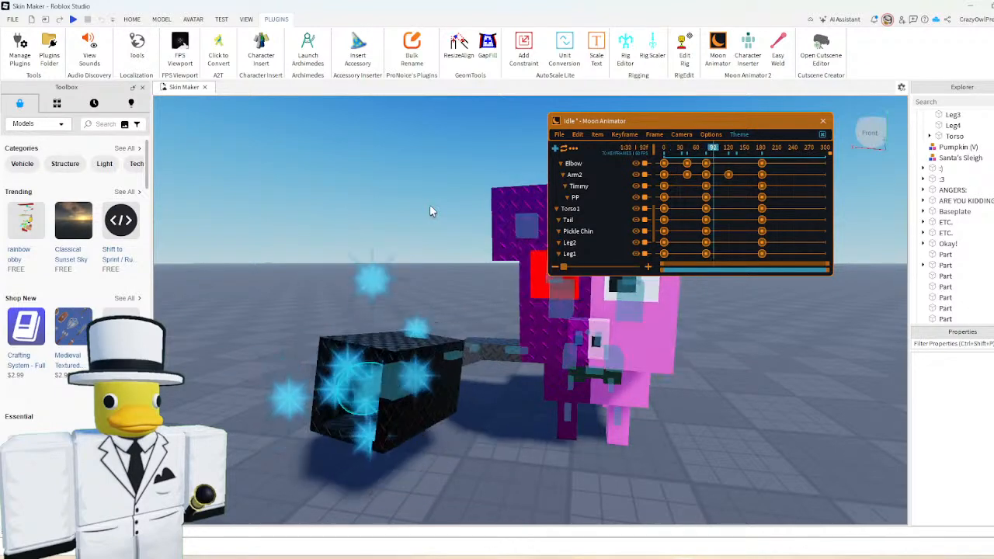
- Export the Idle animation to the rig's AnimSaves and close the file, saving the changes to Idle
{"action": "left_click", "coordinate": [558, 134]}
{"action": "left_click", "coordinate": [569, 196]}
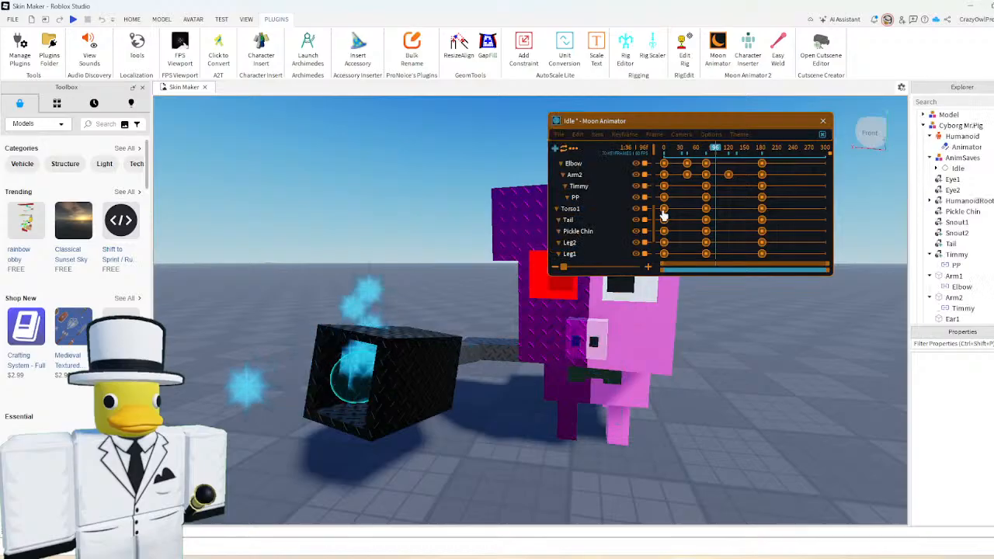
{"action": "left_click", "coordinate": [823, 121]}
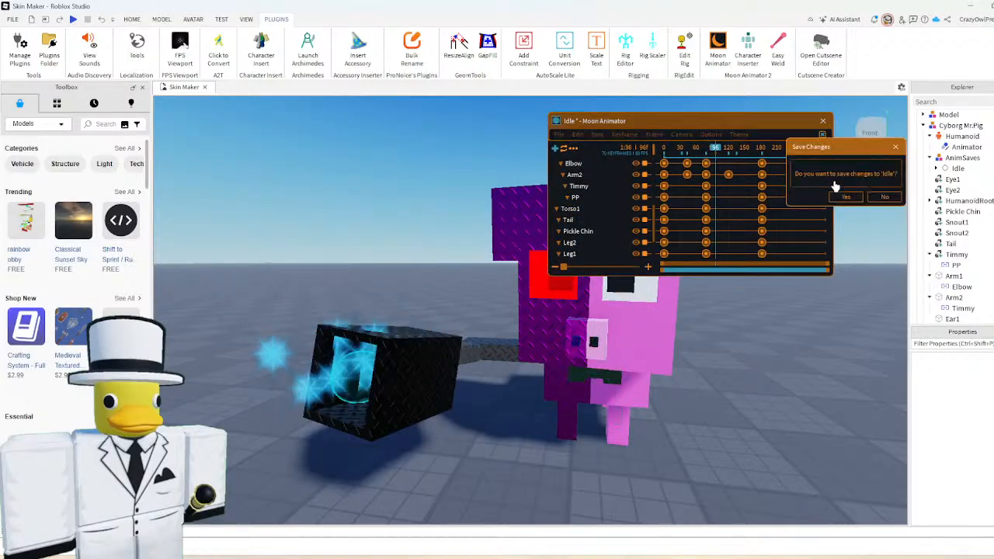
{"action": "left_click", "coordinate": [846, 196]}
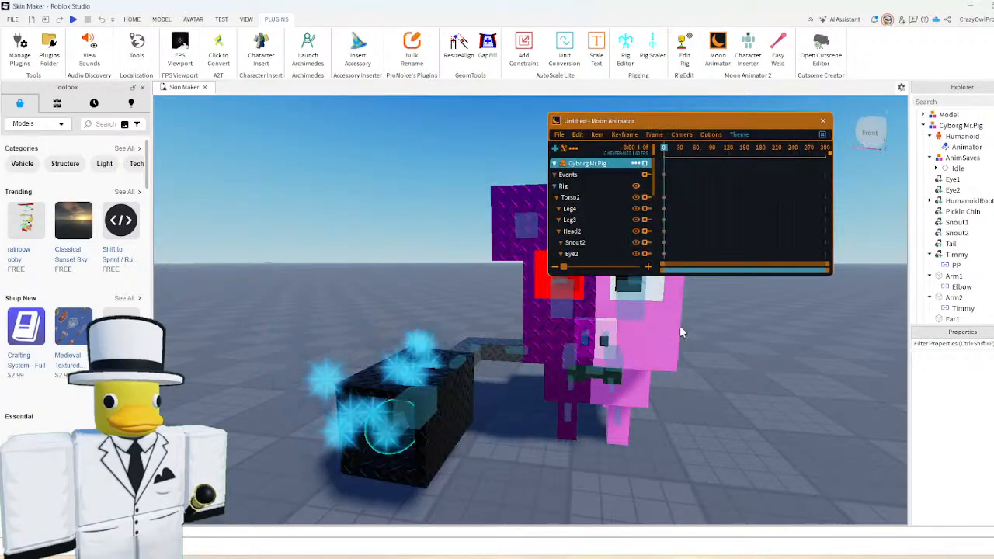
- Add keyframes for all Cyborg Mr.Pig rig parts at frame 0 of the new untitled animation
{"action": "scroll", "coordinate": [684, 325], "scroll_direction": "up", "scroll_amount": 5}
{"action": "scroll", "coordinate": [684, 327], "scroll_direction": "down", "scroll_amount": 4}
{"action": "right_click_drag", "start_coordinate": [683, 328], "coordinate": [628, 323]}
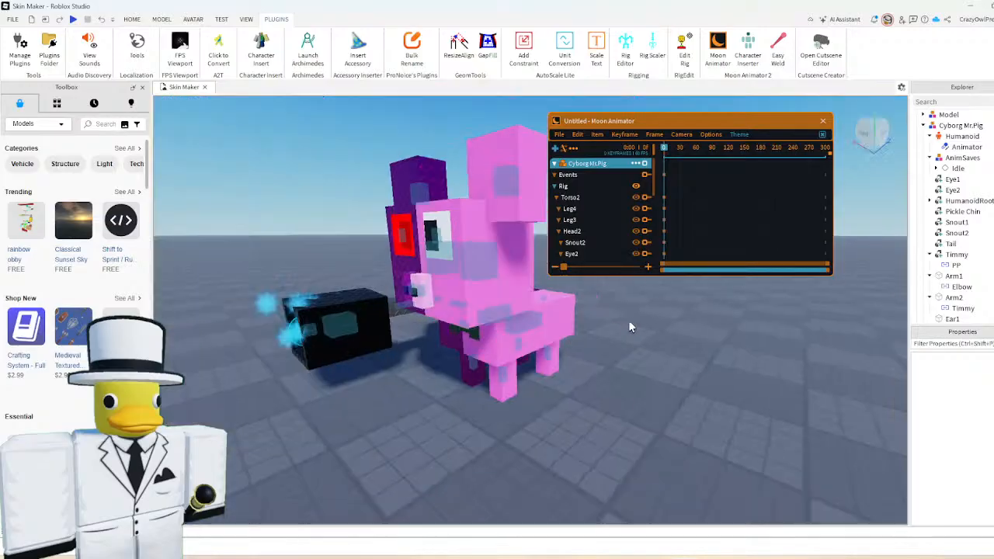
{"action": "scroll", "coordinate": [423, 358], "scroll_direction": "up", "scroll_amount": 3}
{"action": "scroll", "coordinate": [507, 264], "scroll_direction": "down", "scroll_amount": 4}
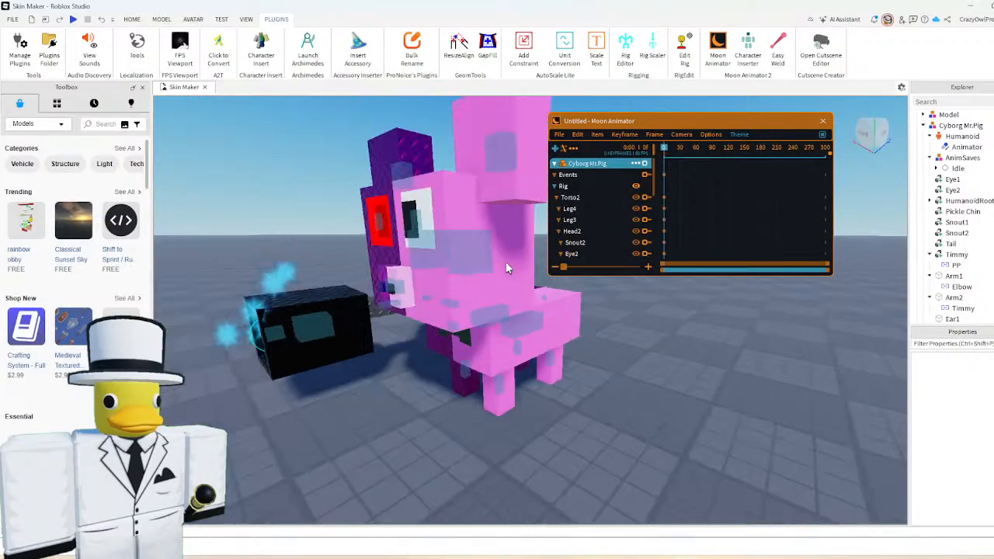
{"action": "scroll", "coordinate": [503, 267], "scroll_direction": "up", "scroll_amount": 5}
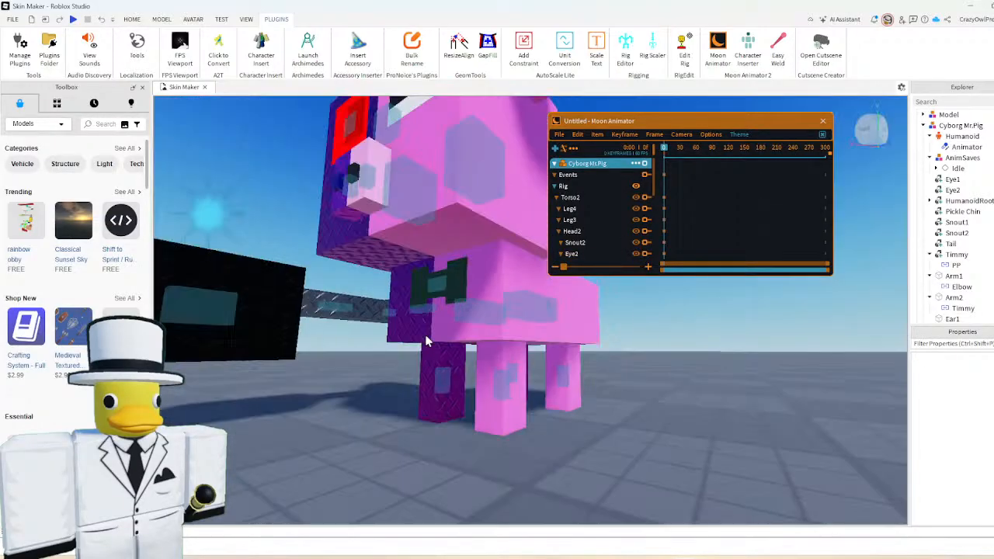
{"action": "left_click", "coordinate": [499, 372]}
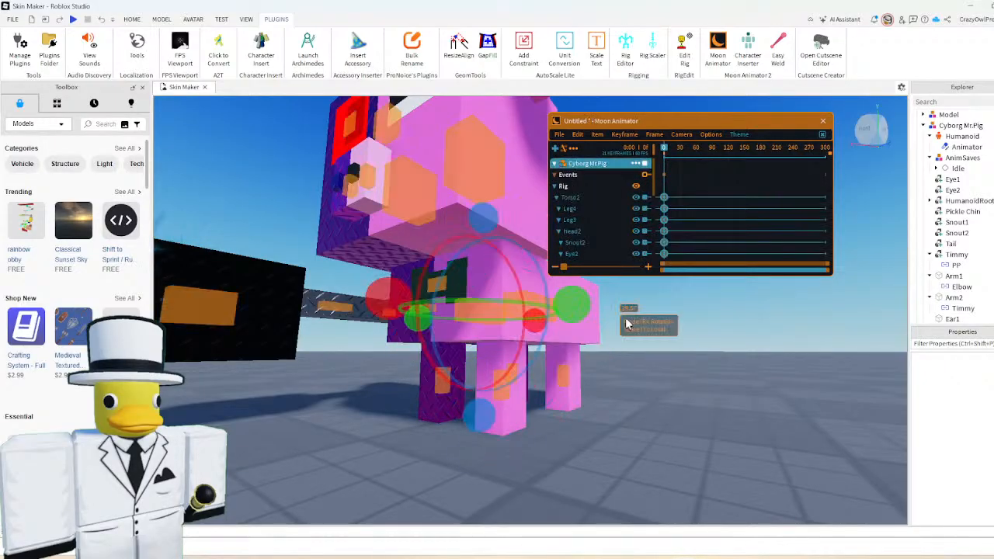
{"action": "left_click", "coordinate": [660, 353]}
{"action": "left_click", "coordinate": [500, 396]}
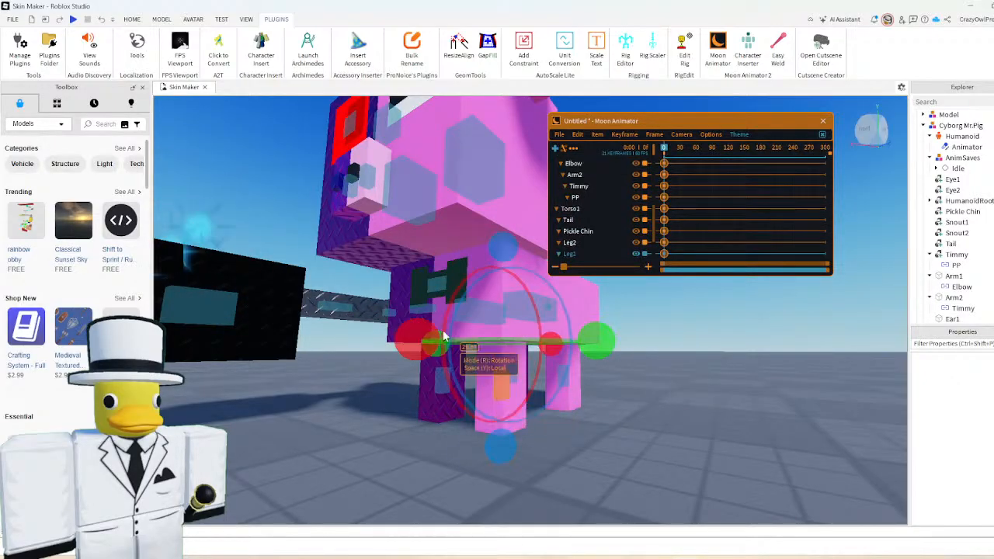
{"action": "left_click_drag", "start_coordinate": [424, 337], "coordinate": [425, 280]}
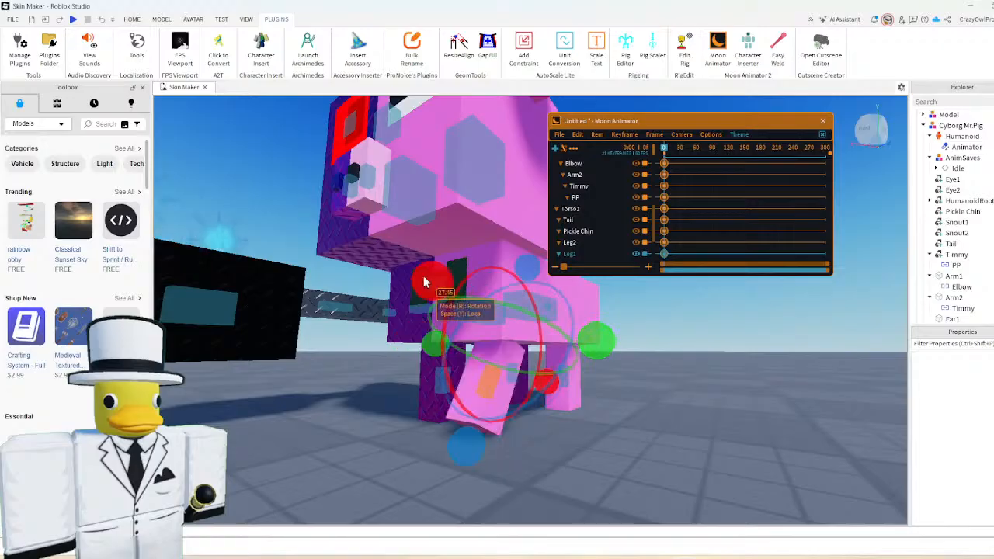
{"action": "key", "text": "ctrl+z"}
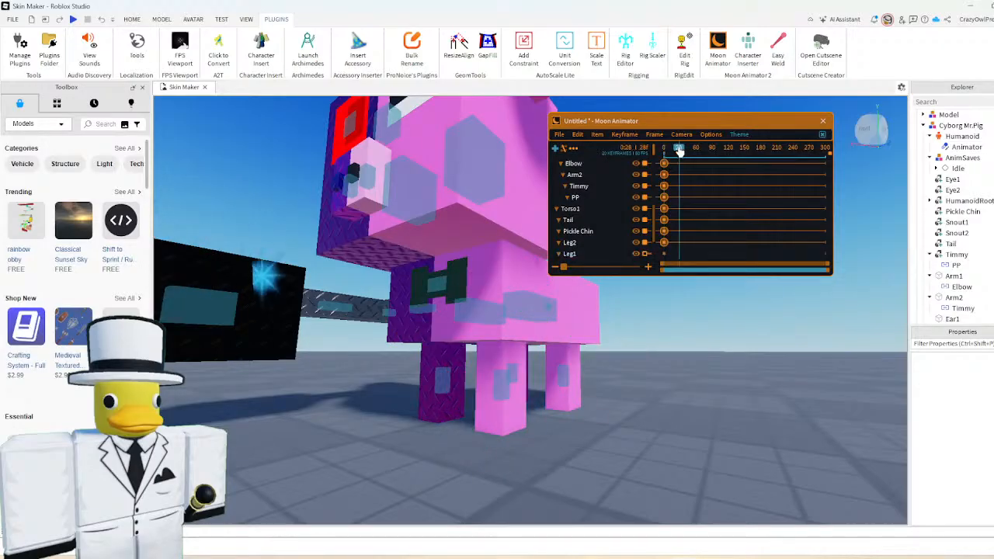
- Rotate Leg1 of Cyborg Mr.Pig forward at frame 43
{"action": "left_click", "coordinate": [686, 159]}
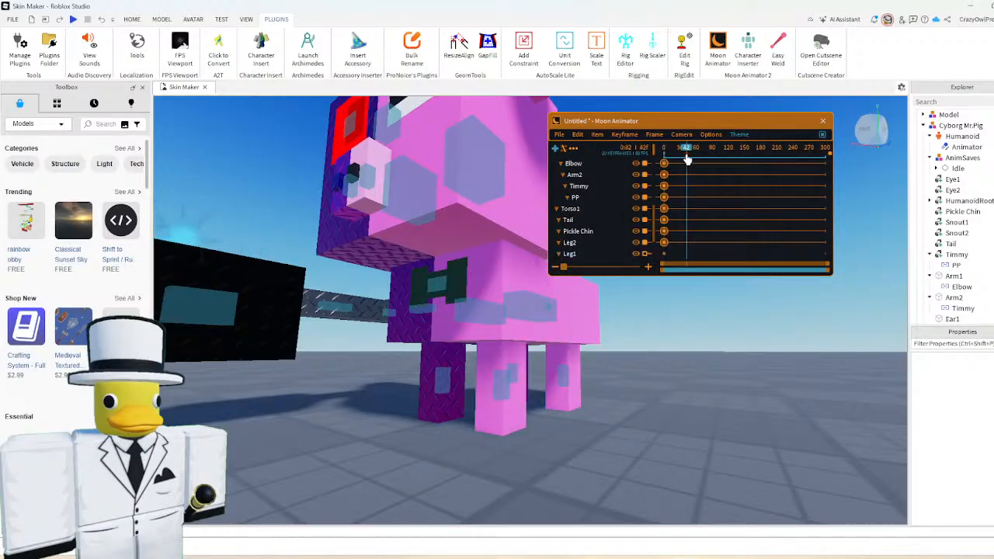
{"action": "left_click", "coordinate": [507, 394]}
{"action": "left_click_drag", "start_coordinate": [665, 149], "coordinate": [687, 169]}
{"action": "left_click", "coordinate": [499, 392]}
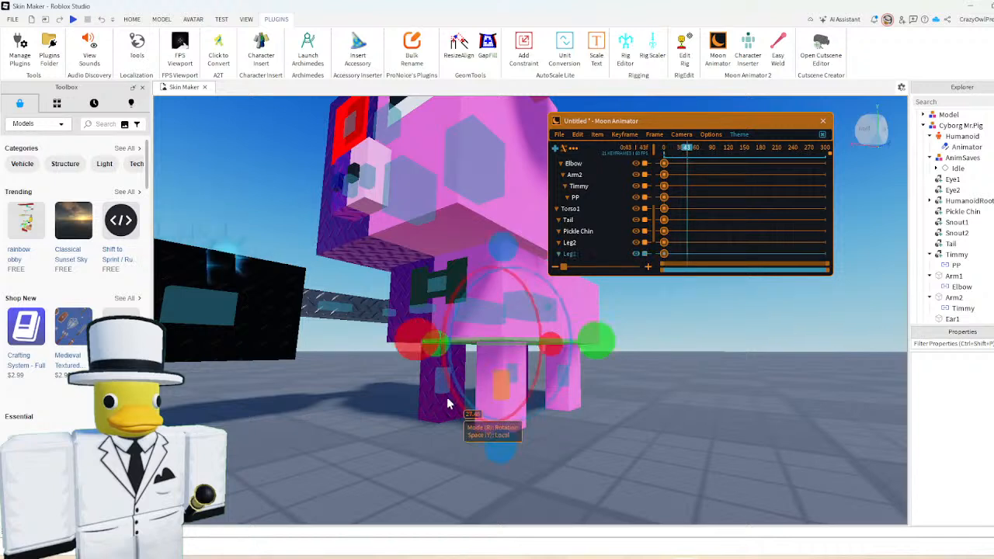
{"action": "left_click_drag", "start_coordinate": [434, 344], "coordinate": [425, 295]}
{"action": "left_click_drag", "start_coordinate": [596, 346], "coordinate": [604, 363]}
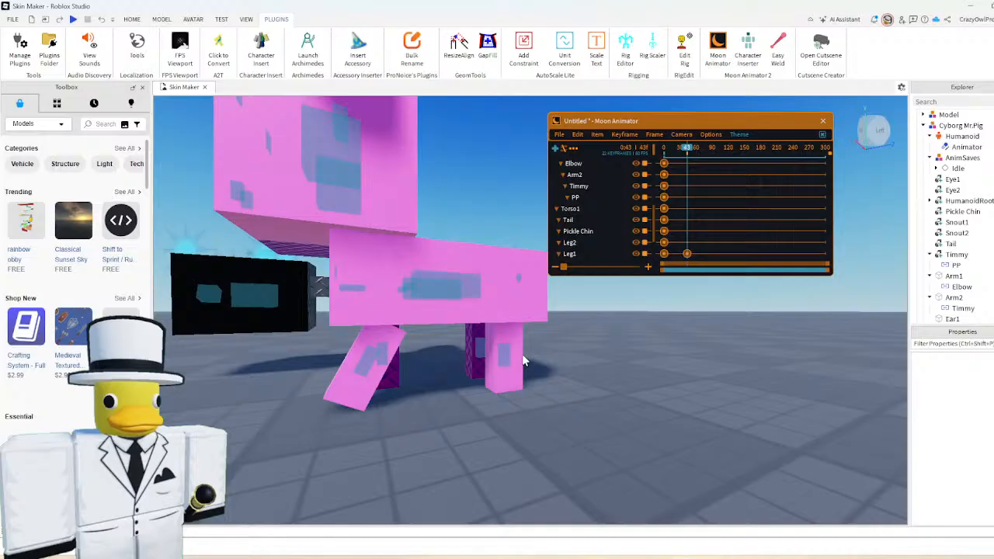
- Rotate the pink rear Leg2 and the purple front Leg3 backward at frame 43
{"action": "left_click", "coordinate": [506, 358]}
{"action": "left_click_drag", "start_coordinate": [413, 330], "coordinate": [425, 370]}
{"action": "left_click", "coordinate": [455, 403]}
{"action": "key", "text": "w"}
{"action": "right_click_drag", "start_coordinate": [455, 404], "coordinate": [445, 402]}
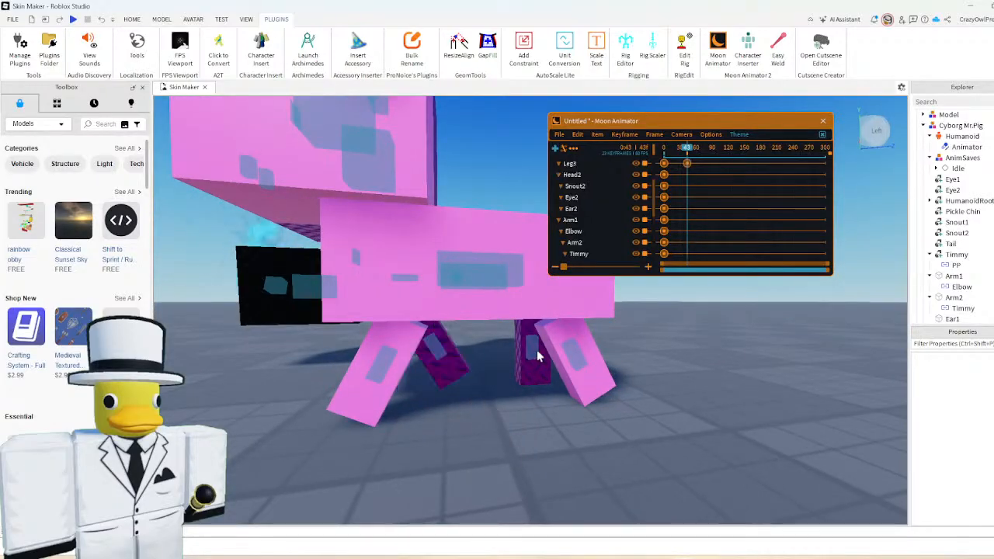
- Rotate the purple rear Leg4 forward at frame 43, opposite to Leg3
{"action": "left_click", "coordinate": [532, 349]}
{"action": "left_click_drag", "start_coordinate": [621, 373], "coordinate": [660, 365]}
{"action": "left_click", "coordinate": [669, 355]}
{"action": "right_click_drag", "start_coordinate": [673, 369], "coordinate": [661, 372]}
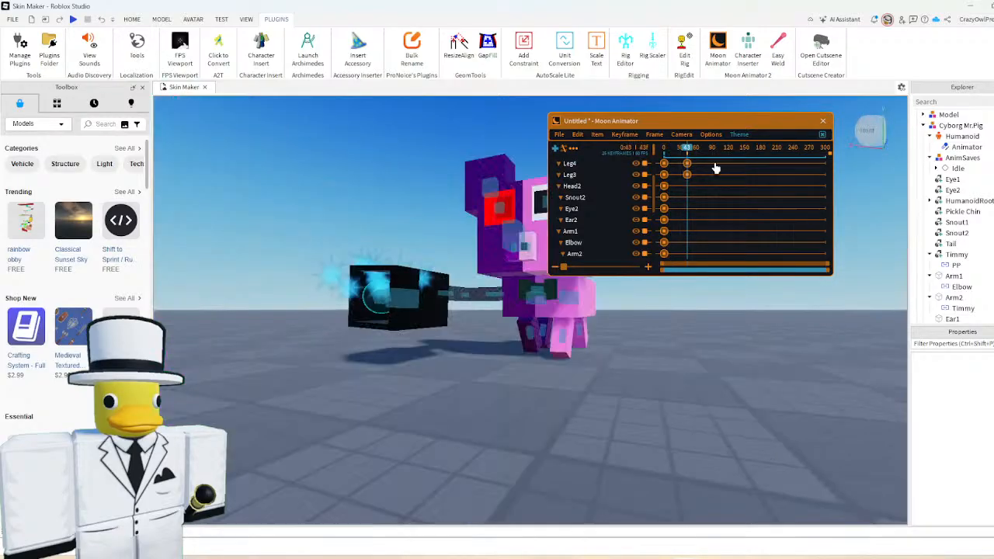
- Try to paste the frame 0 keyframes of all rig parts at frame 96 and undo the paste
{"action": "scroll", "coordinate": [633, 192], "scroll_direction": "up", "scroll_amount": 2}
{"action": "scroll", "coordinate": [660, 197], "scroll_direction": "down", "scroll_amount": 3}
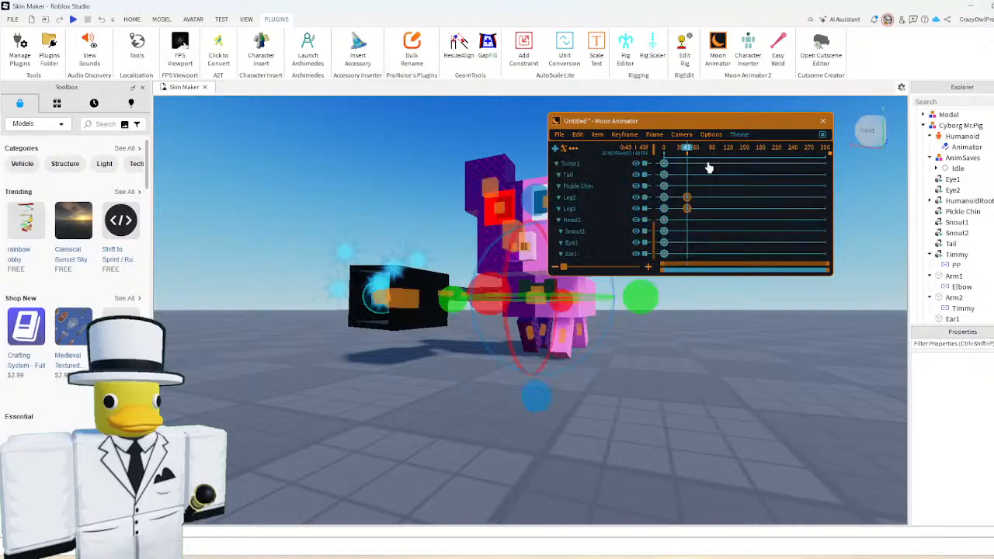
{"action": "left_click_drag", "start_coordinate": [701, 149], "coordinate": [713, 178]}
{"action": "left_click", "coordinate": [635, 373]}
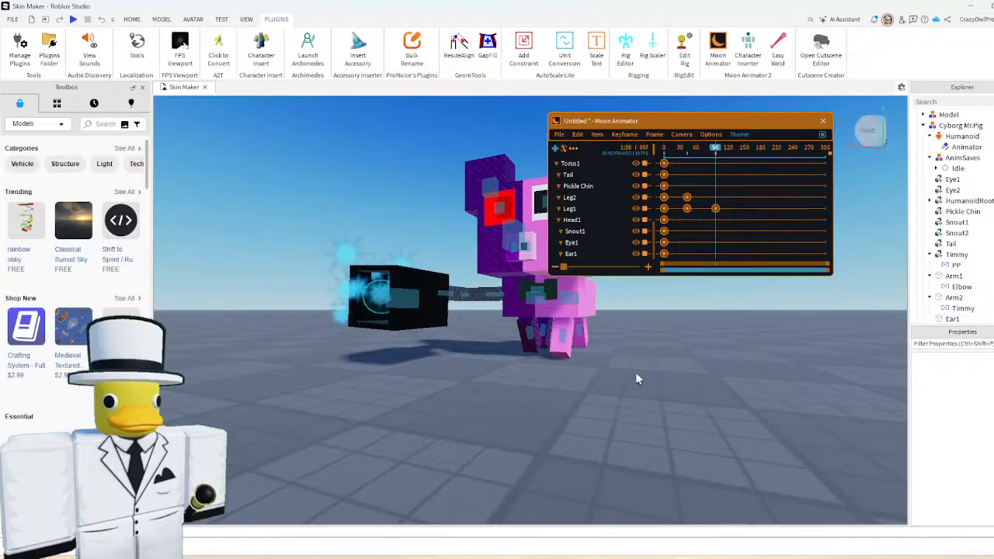
{"action": "key", "text": "ctrl+z"}
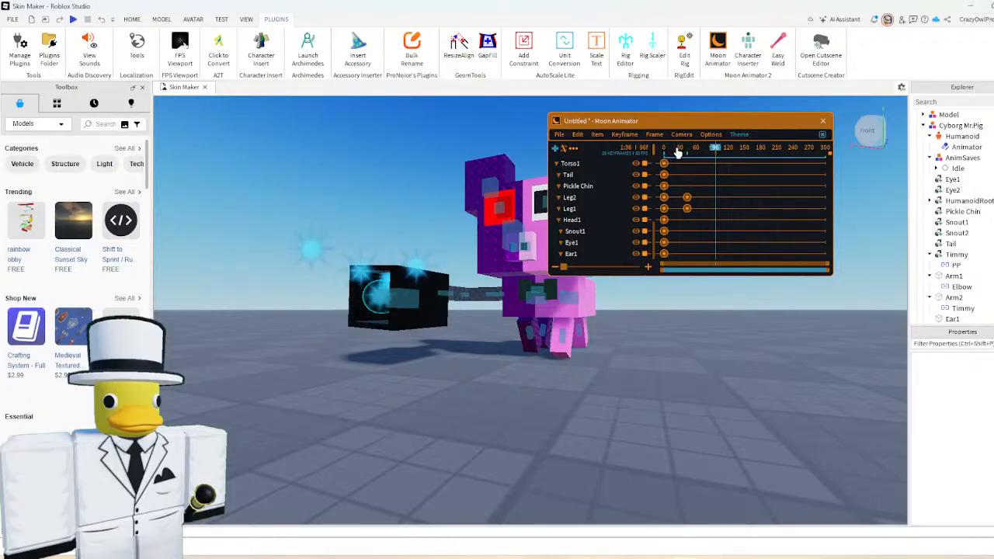
- Try to copy all rig part keyframes from frame 0 to frame 92 and undo the result
{"action": "left_click", "coordinate": [665, 149]}
{"action": "scroll", "coordinate": [596, 205], "scroll_direction": "up", "scroll_amount": 5}
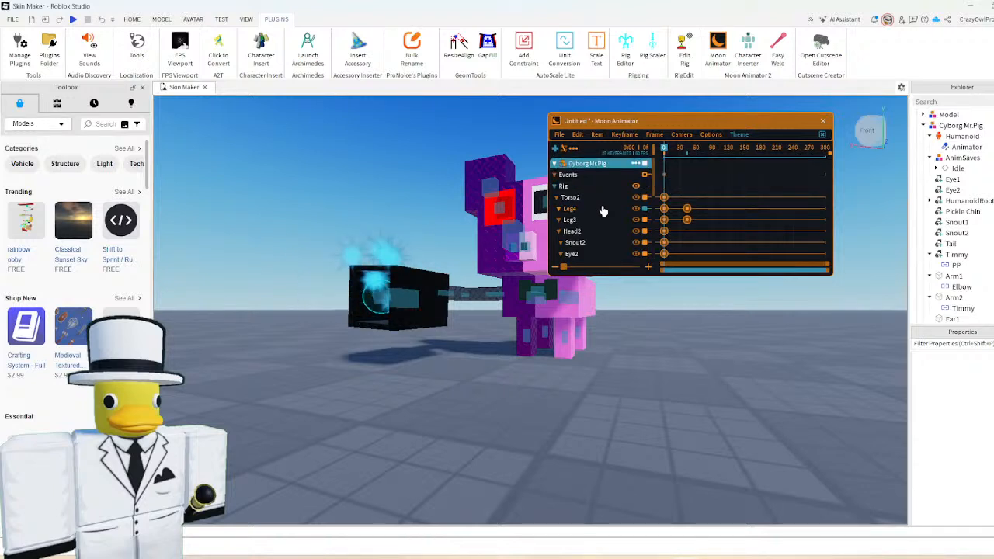
{"action": "left_click_drag", "start_coordinate": [675, 192], "coordinate": [667, 313]}
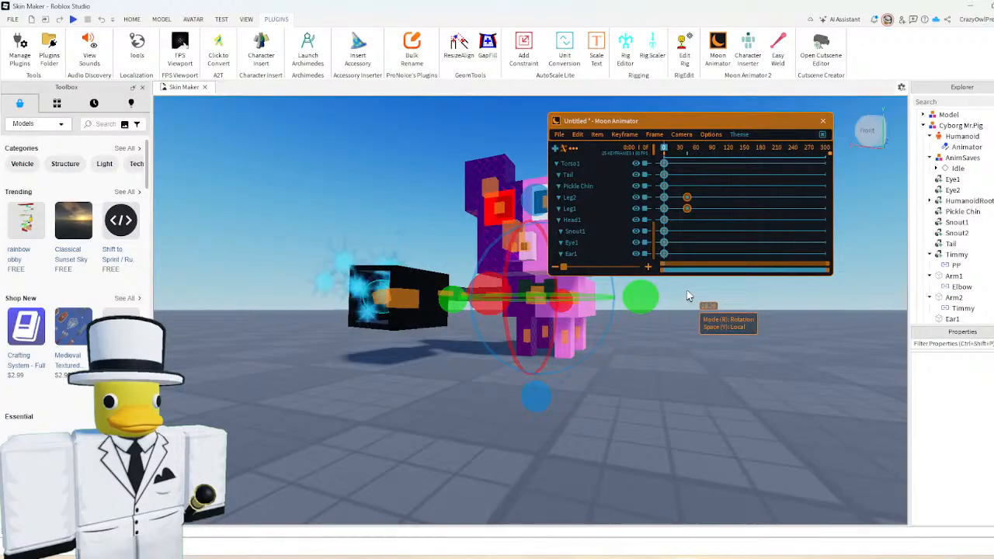
{"action": "left_click", "coordinate": [699, 150]}
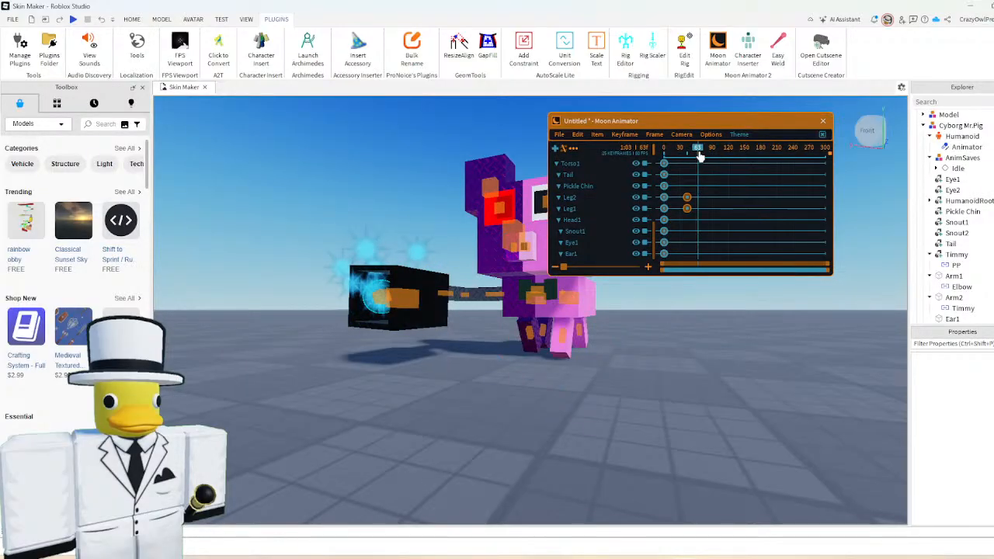
{"action": "left_click_drag", "start_coordinate": [700, 155], "coordinate": [714, 164]}
{"action": "left_click", "coordinate": [714, 208]}
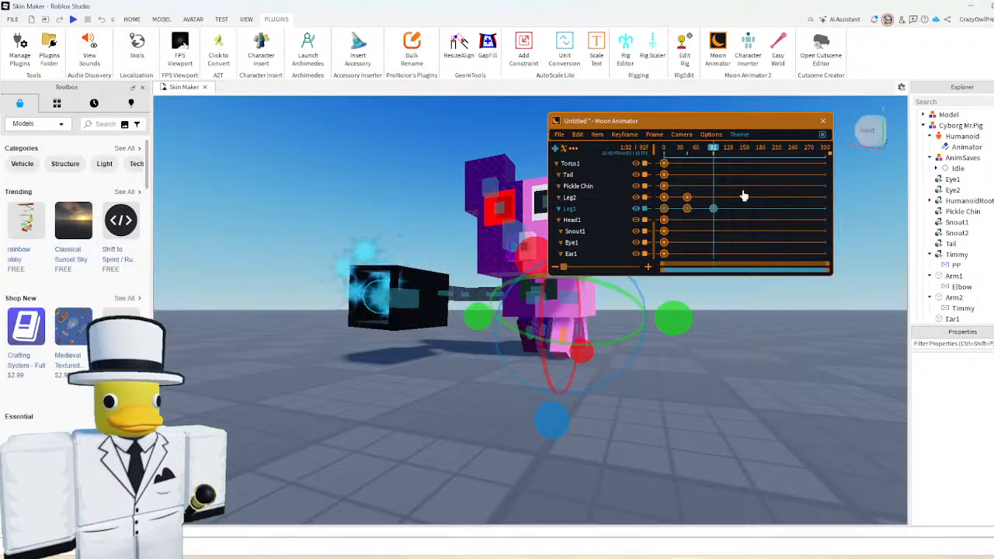
{"action": "left_click", "coordinate": [707, 340]}
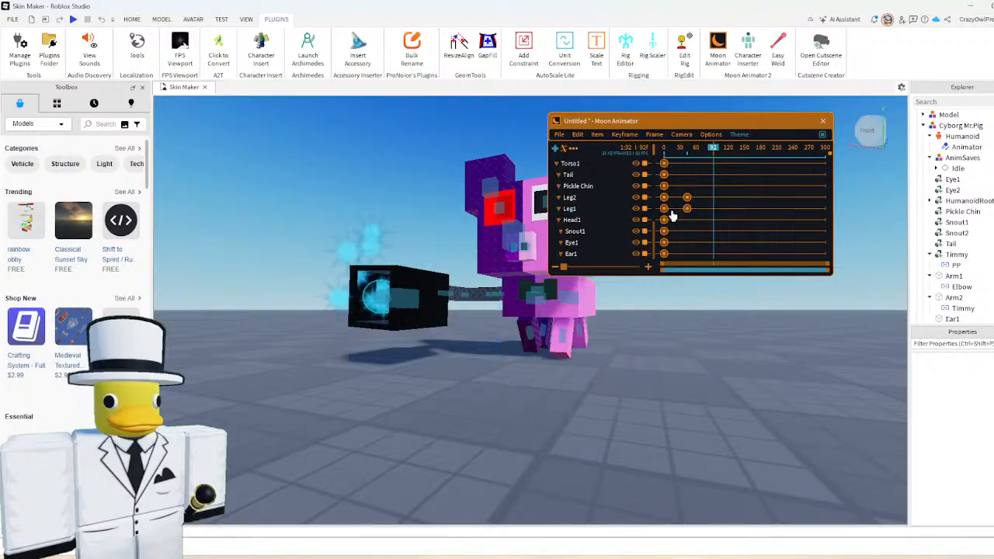
- Copy the frame 0 keyframes of all rig parts and paste them at frame 100
{"action": "left_click", "coordinate": [664, 150]}
{"action": "scroll", "coordinate": [629, 191], "scroll_direction": "up", "scroll_amount": 5}
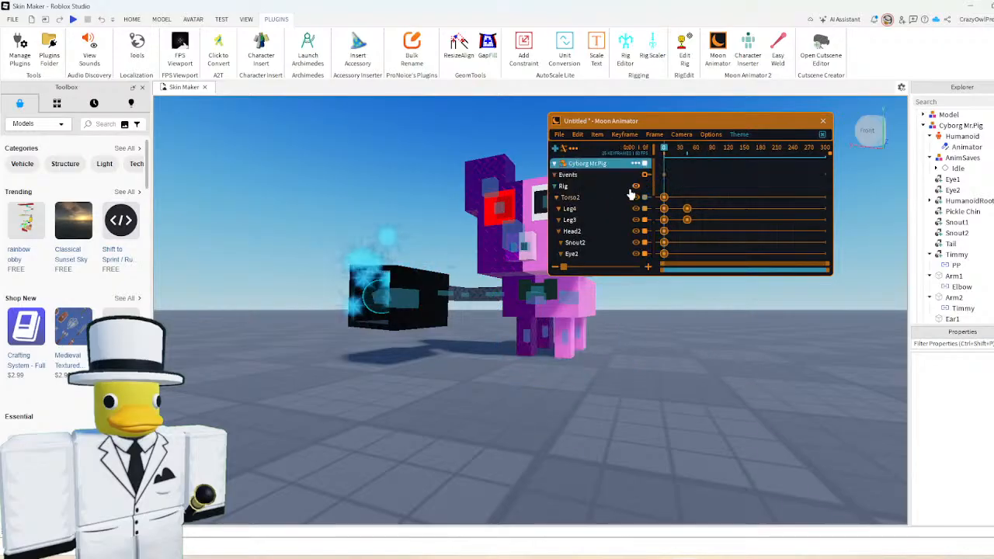
{"action": "left_click_drag", "start_coordinate": [663, 187], "coordinate": [668, 312]}
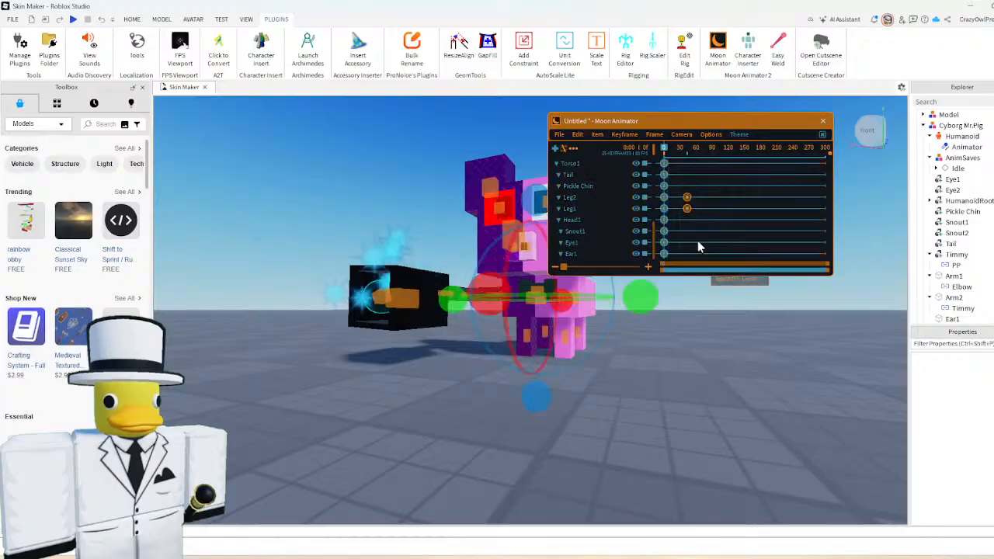
{"action": "left_click", "coordinate": [711, 149]}
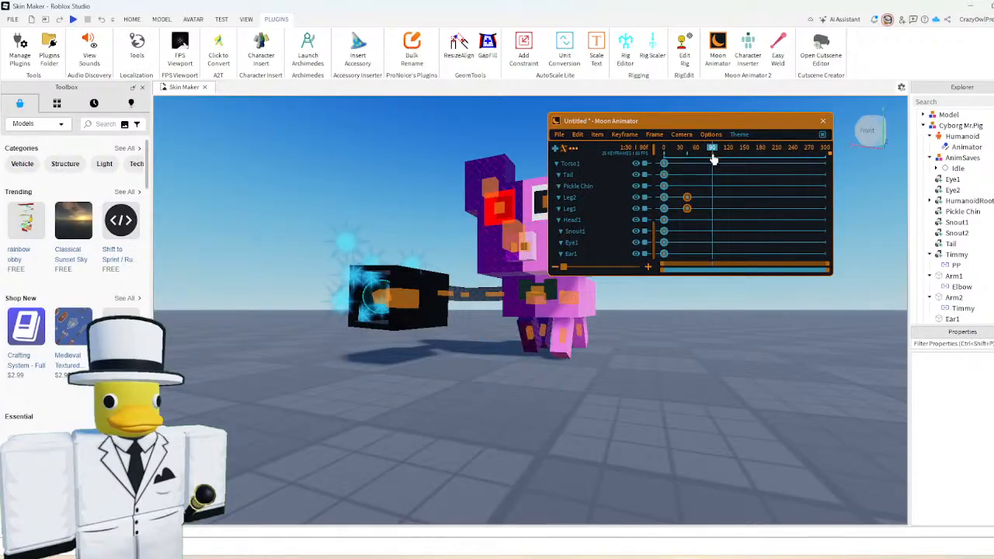
{"action": "left_click_drag", "start_coordinate": [713, 159], "coordinate": [719, 163]}
{"action": "key", "text": "ctrl+v"}
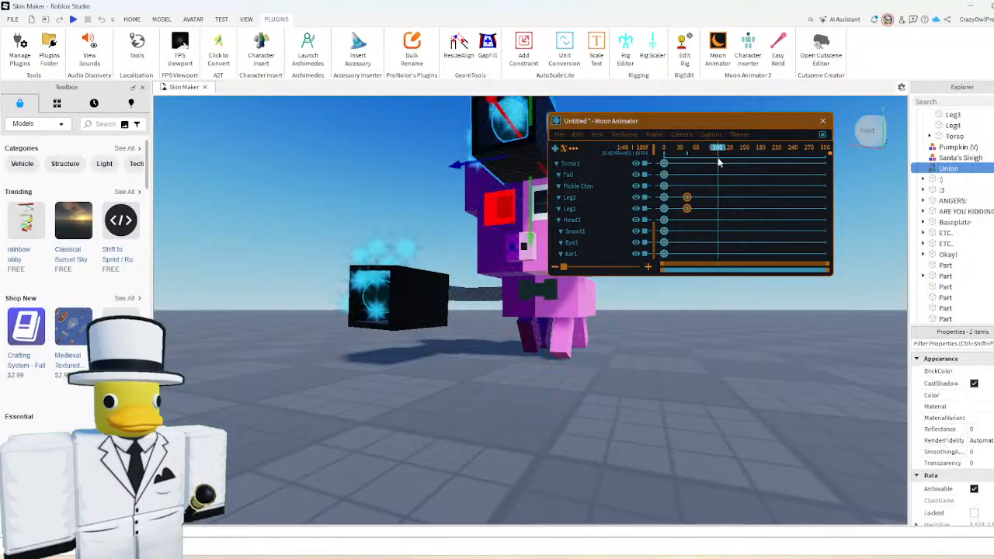
{"action": "key", "text": "ctrl+z"}
{"action": "left_click", "coordinate": [652, 121]}
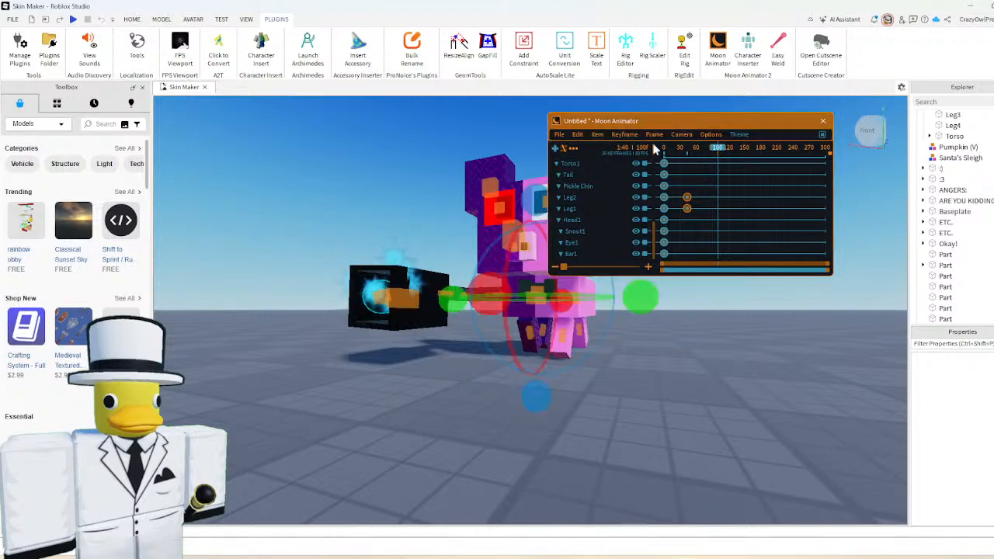
{"action": "key", "text": "ctrl+v"}
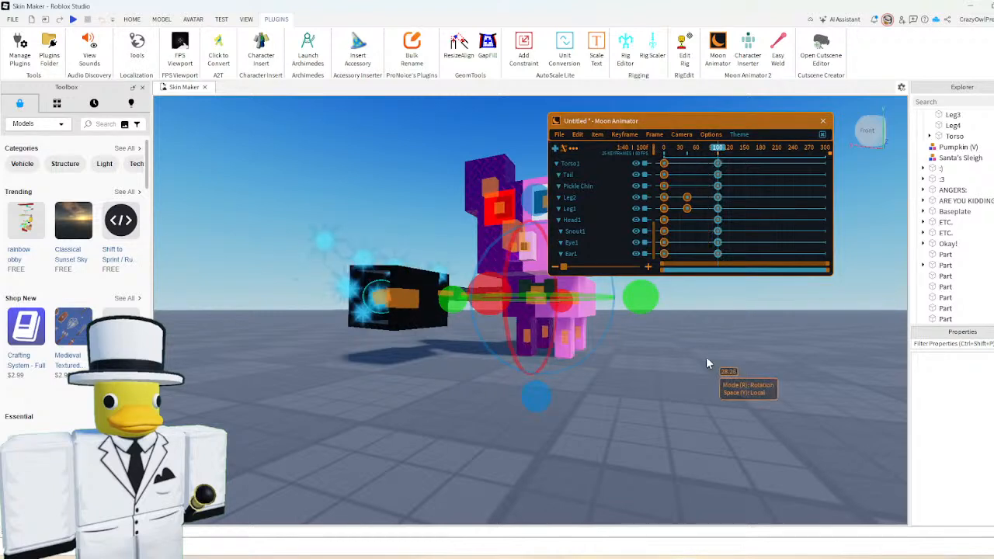
{"action": "left_click", "coordinate": [706, 357]}
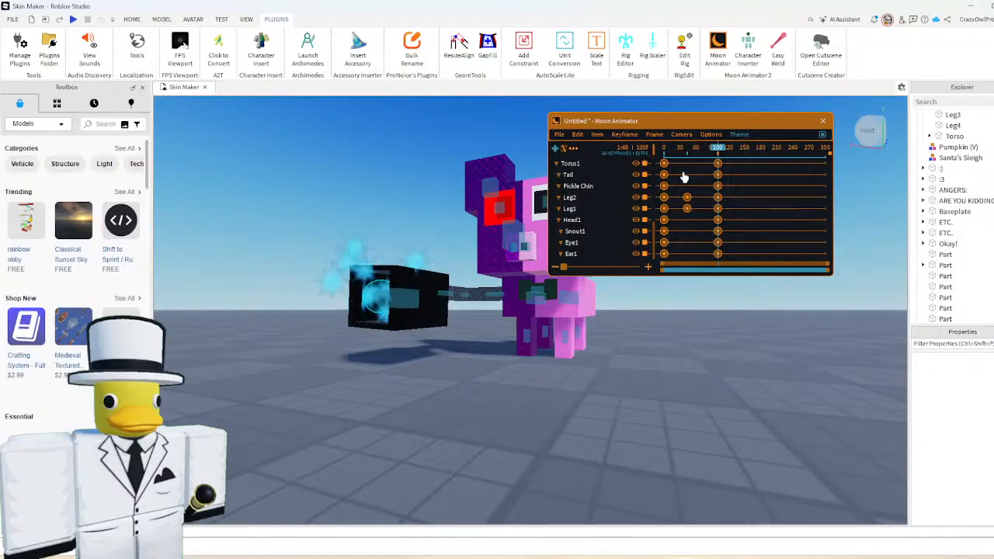
- Play back the leg motion between frames 0 and 100
{"action": "key", "text": "space"}
{"action": "scroll", "coordinate": [633, 210], "scroll_direction": "up", "scroll_amount": 5}
{"action": "scroll", "coordinate": [625, 210], "scroll_direction": "down", "scroll_amount": 3}
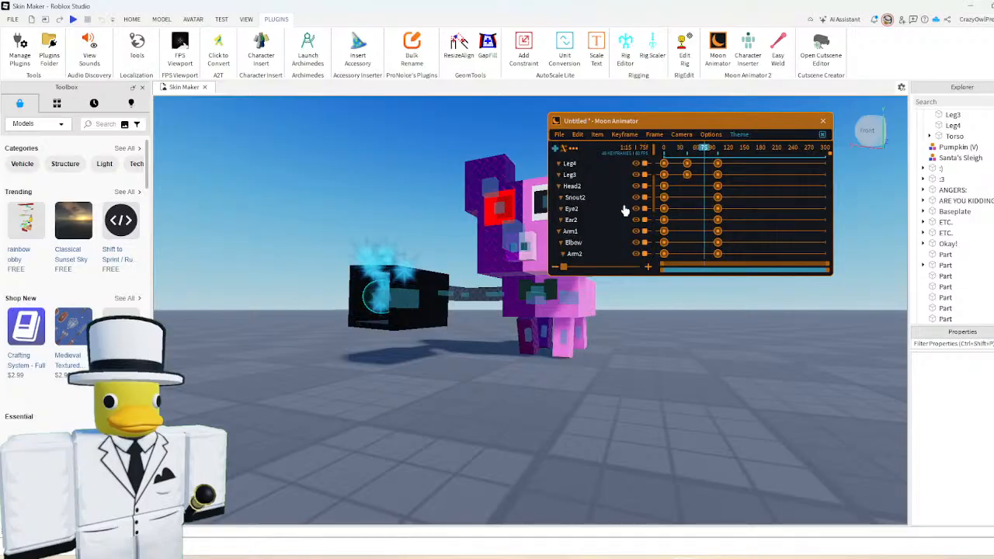
- Try to copy the leg keyframes from frame 43 to frame 168 and delete the pasted keyframes
{"action": "scroll", "coordinate": [624, 209], "scroll_direction": "up", "scroll_amount": 5}
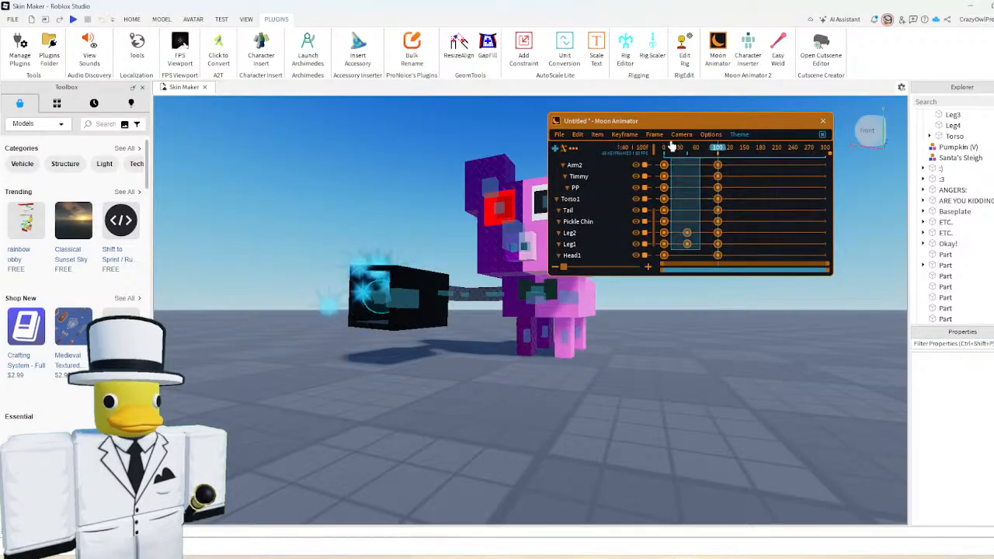
{"action": "scroll", "coordinate": [683, 194], "scroll_direction": "up", "scroll_amount": 3}
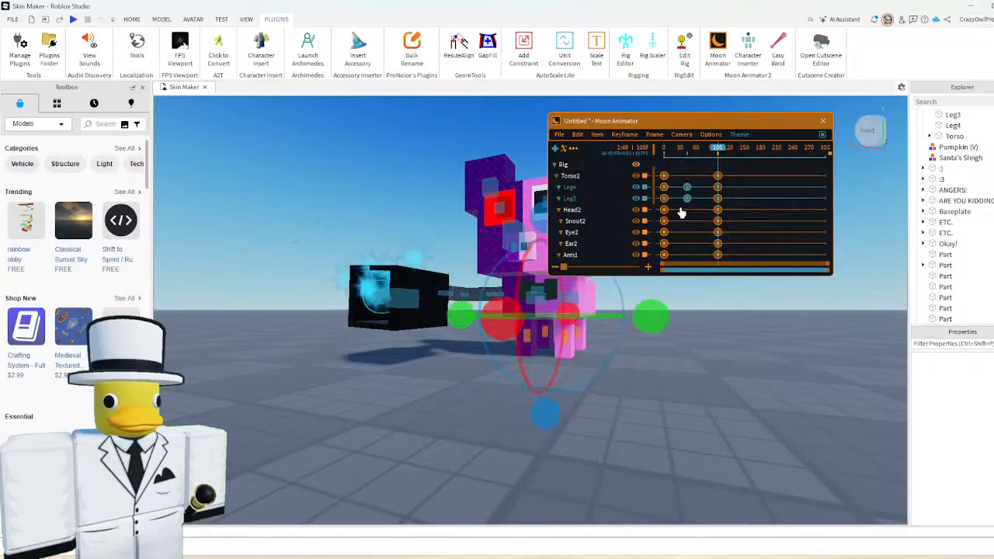
{"action": "key", "text": "space"}
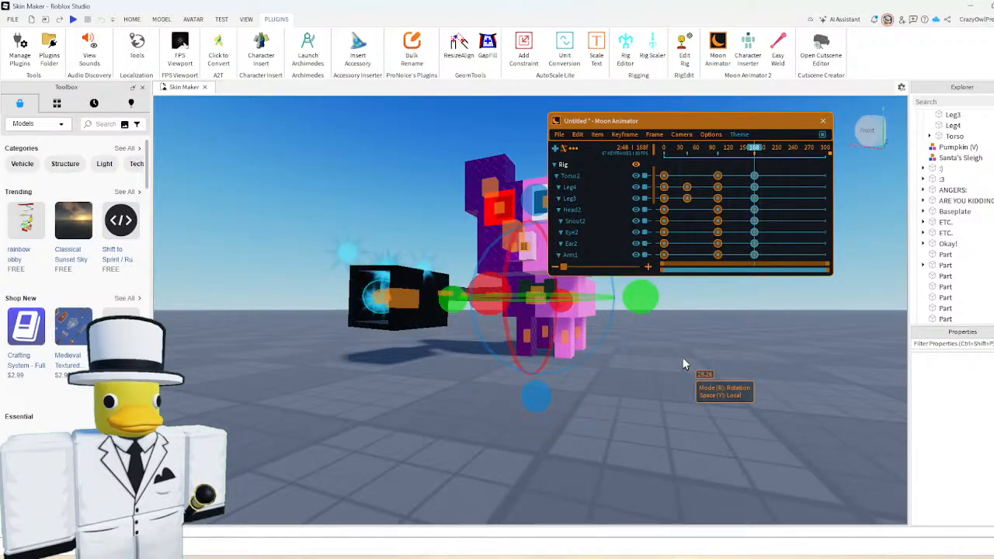
{"action": "key", "text": "Delete"}
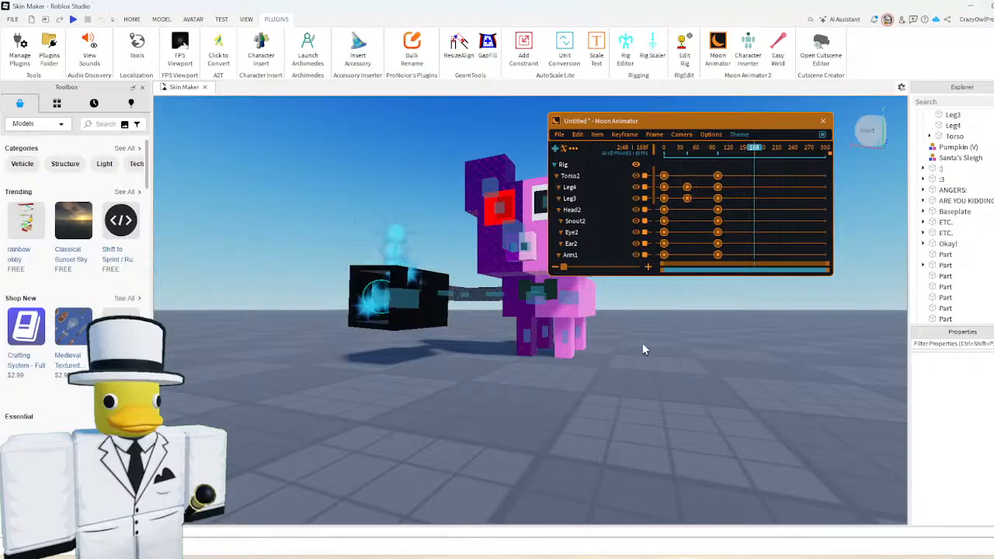
- Rotate Leg1 backward and Leg2 forward at frame 168, reversing their frame 43 poses
{"action": "key", "text": "w"}
{"action": "key", "text": "d"}
{"action": "right_click_drag", "start_coordinate": [630, 346], "coordinate": [627, 347]}
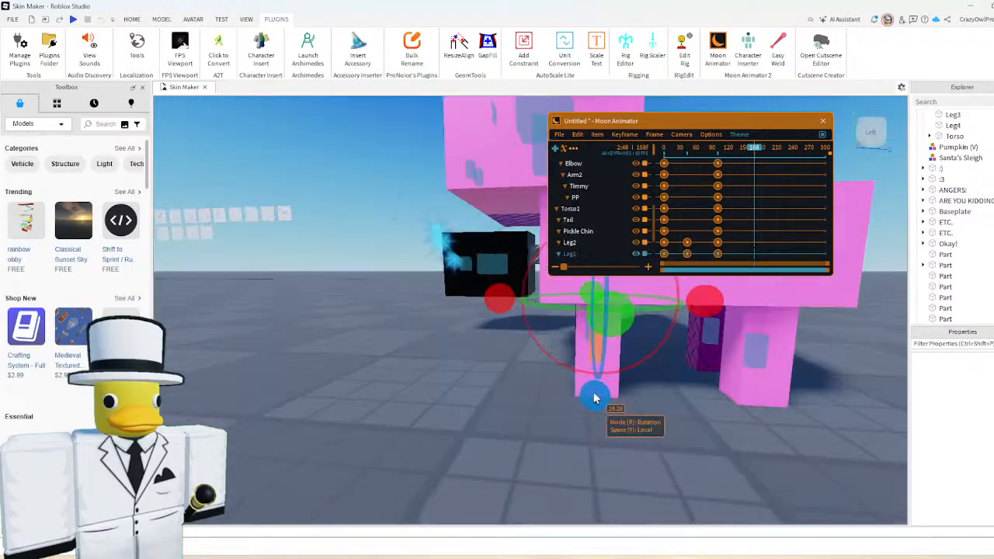
{"action": "left_click", "coordinate": [683, 287]}
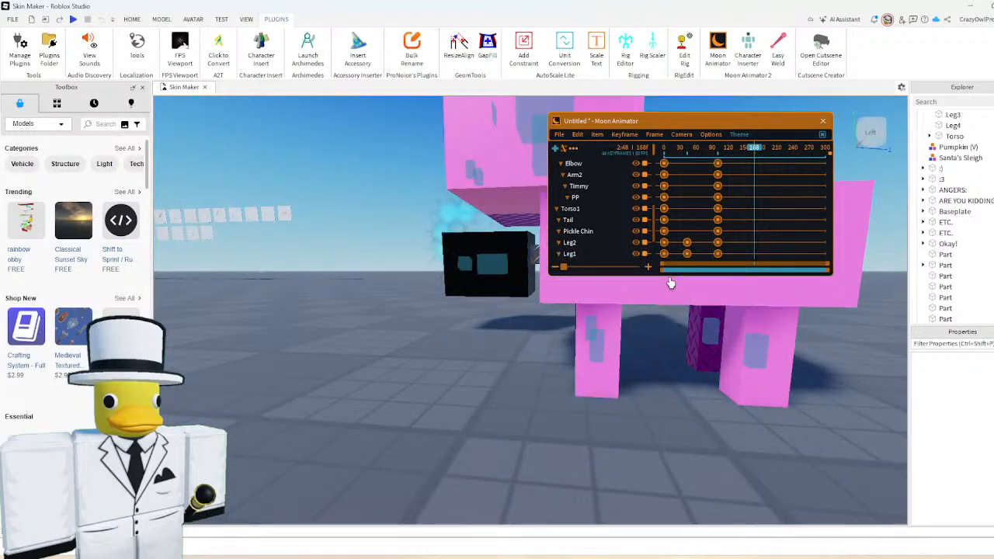
{"action": "left_click", "coordinate": [693, 334]}
{"action": "left_click_drag", "start_coordinate": [694, 335], "coordinate": [695, 342]}
{"action": "left_click", "coordinate": [749, 350]}
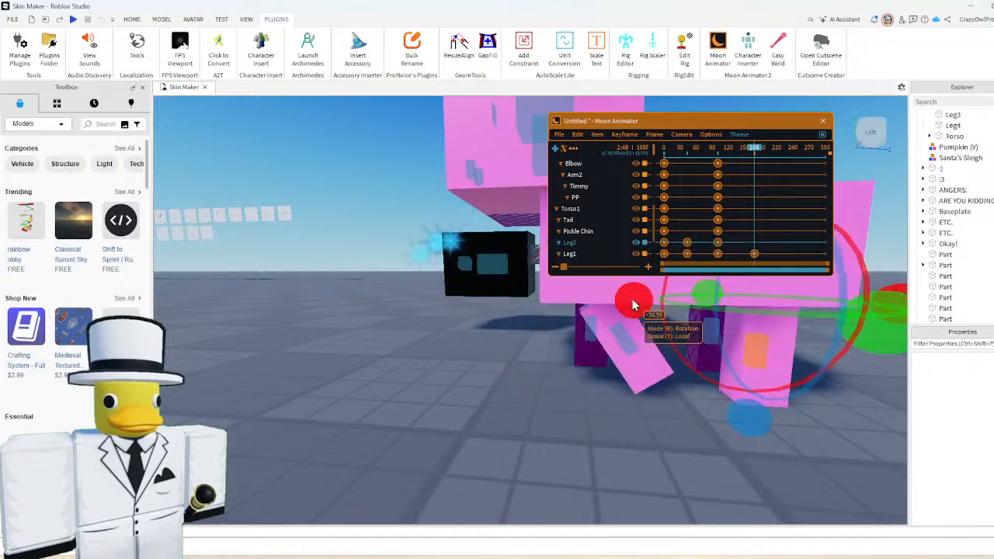
{"action": "left_click_drag", "start_coordinate": [631, 301], "coordinate": [588, 217]}
- Rotate the purple Leg4 backward and Leg3 forward at frame 168
{"action": "left_click", "coordinate": [452, 404]}
{"action": "right_click_drag", "start_coordinate": [452, 404], "coordinate": [453, 403]}
{"action": "key", "text": "w"}
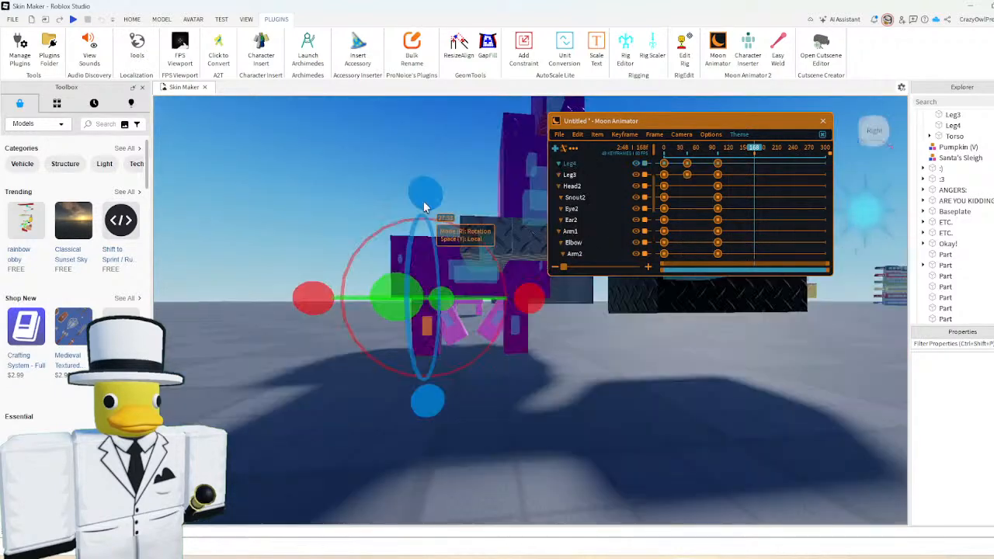
{"action": "left_click_drag", "start_coordinate": [461, 349], "coordinate": [512, 332]}
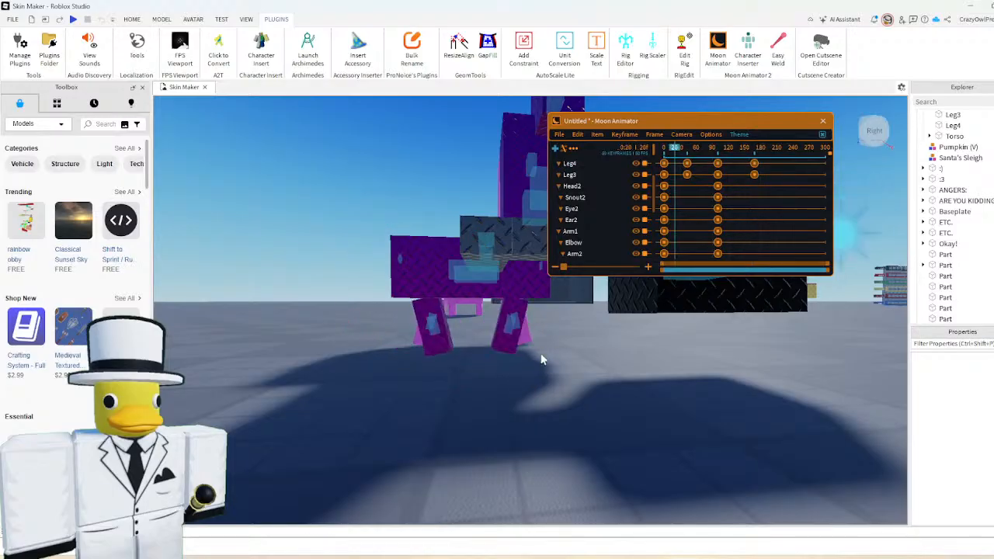
- Play back the leg motion, and paste the frame 0 keyframes of all rig parts just before frame 240
{"action": "key", "text": "space"}
{"action": "key", "text": "space"}
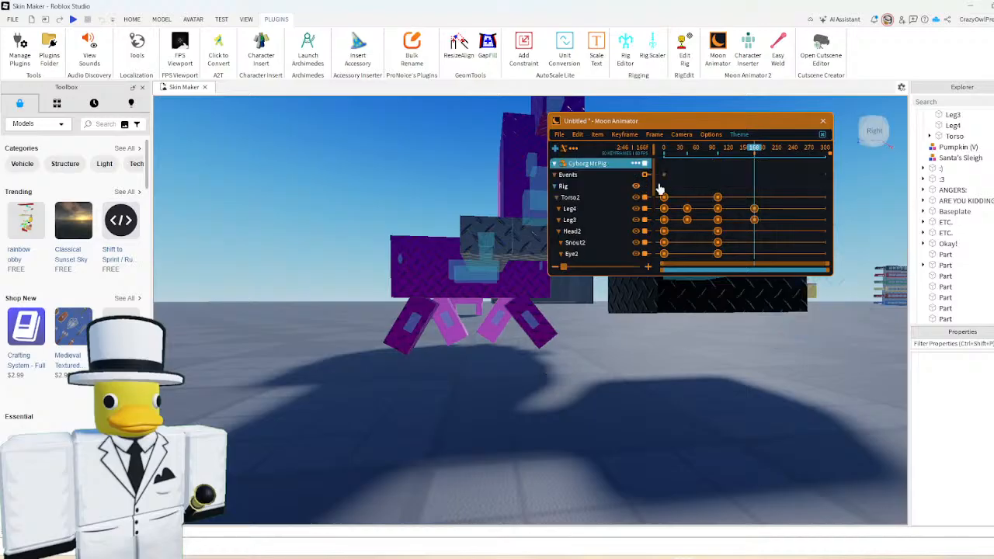
{"action": "left_click_drag", "start_coordinate": [658, 185], "coordinate": [677, 334]}
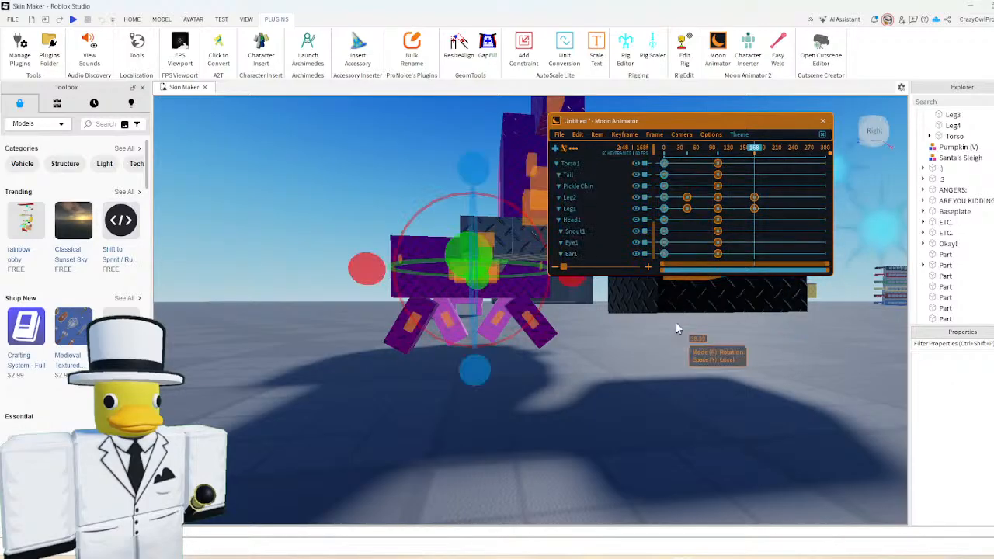
{"action": "left_click", "coordinate": [789, 159]}
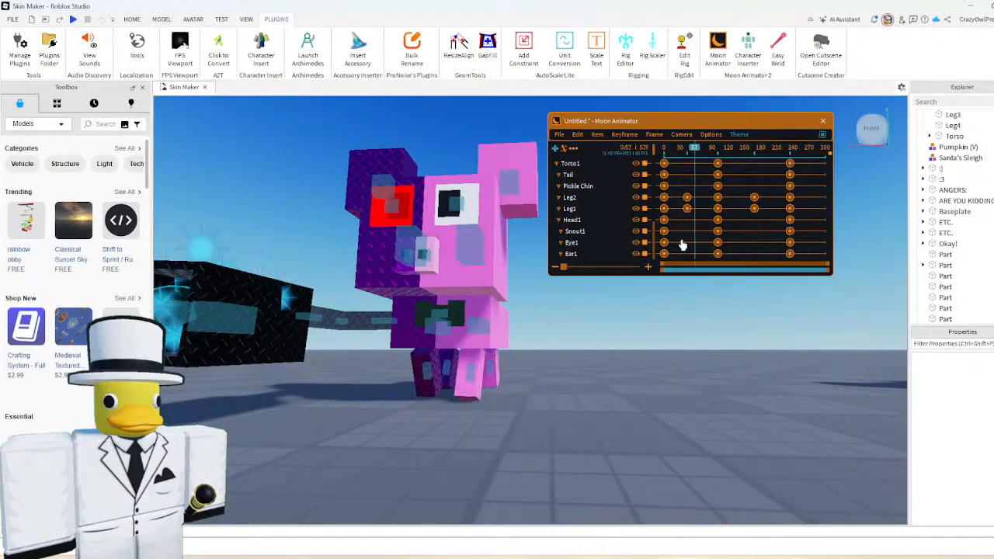
- Rotate Arm2 upward at frame 44 so the cannon is raised, and play back the arm motion
{"action": "left_click_drag", "start_coordinate": [695, 152], "coordinate": [664, 153]}
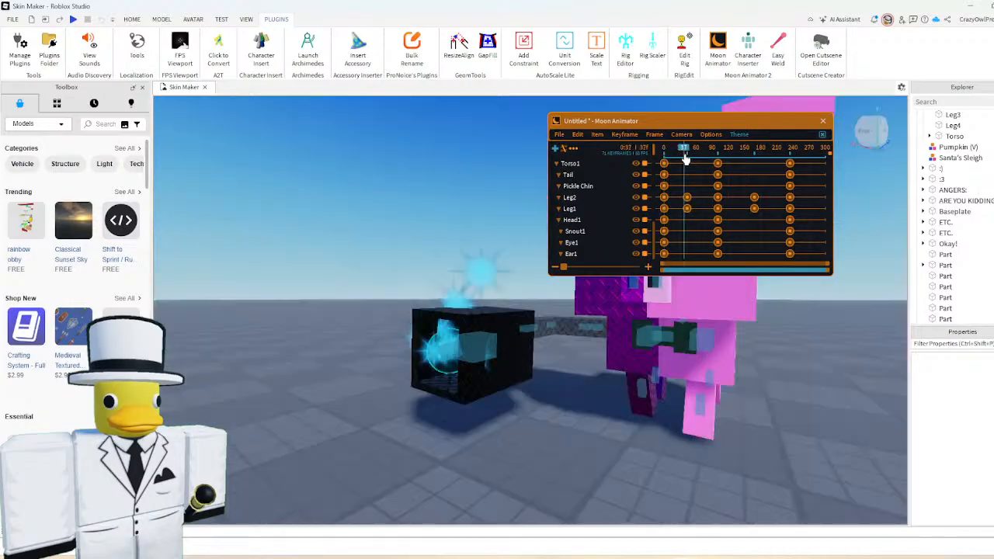
{"action": "left_click", "coordinate": [533, 330]}
{"action": "left_click", "coordinate": [481, 354]}
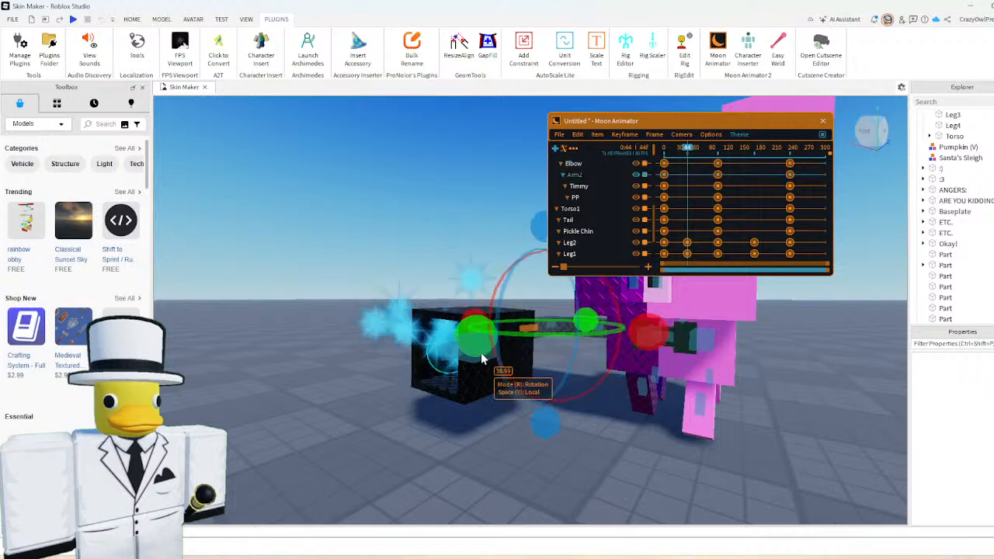
{"action": "left_click_drag", "start_coordinate": [534, 230], "coordinate": [666, 276]}
{"action": "left_click", "coordinate": [361, 356]}
{"action": "left_click", "coordinate": [689, 151]}
{"action": "key", "text": "space"}
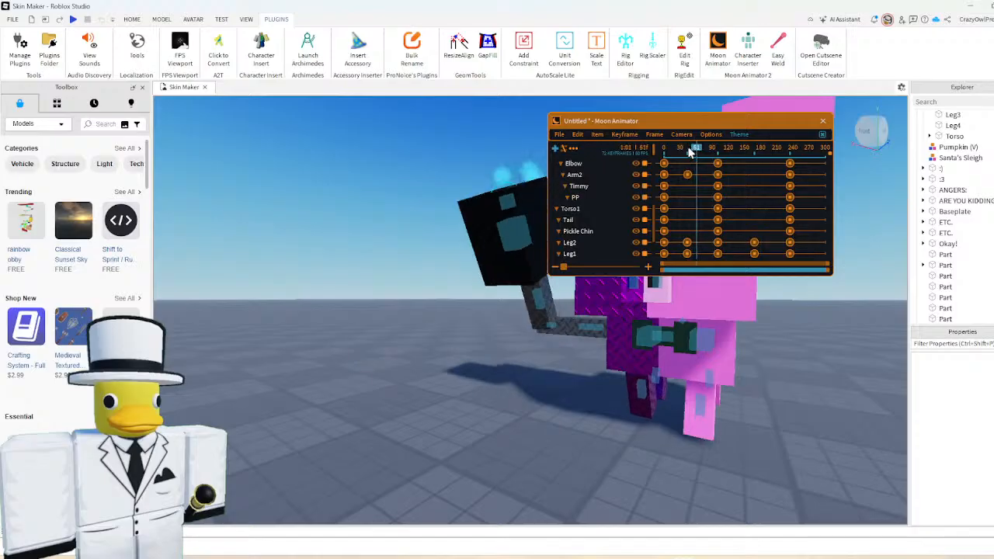
- Examine the Arm1, Elbow and Arm2 keyframes around frames 44 and 100 in the timeline
{"action": "left_click_drag", "start_coordinate": [687, 152], "coordinate": [719, 172]}
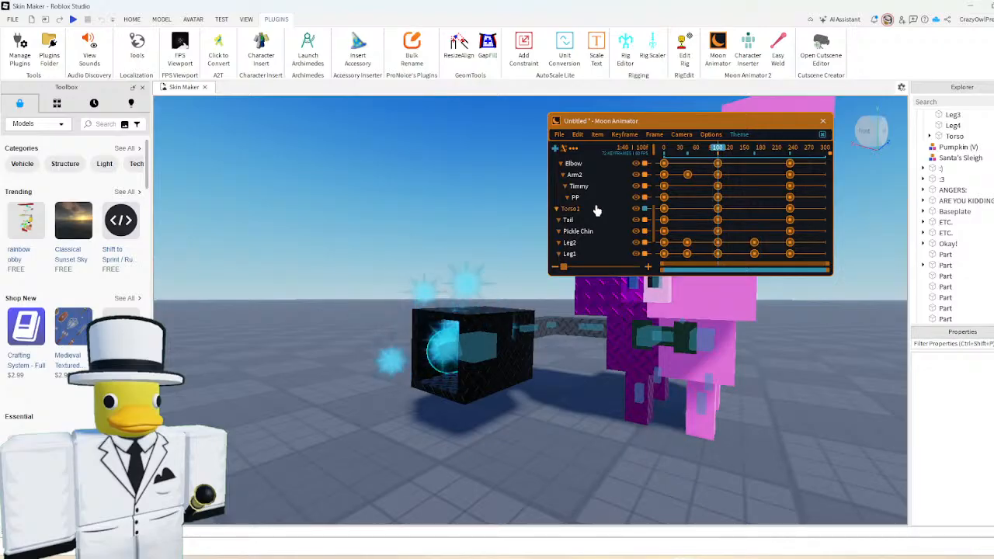
{"action": "scroll", "coordinate": [596, 210], "scroll_direction": "up", "scroll_amount": 3}
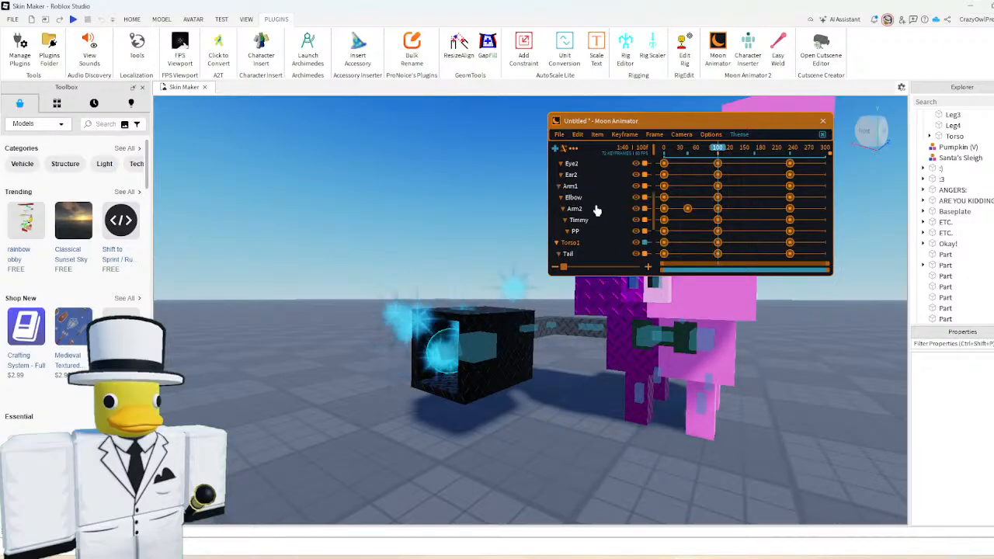
{"action": "scroll", "coordinate": [584, 199], "scroll_direction": "up", "scroll_amount": 1}
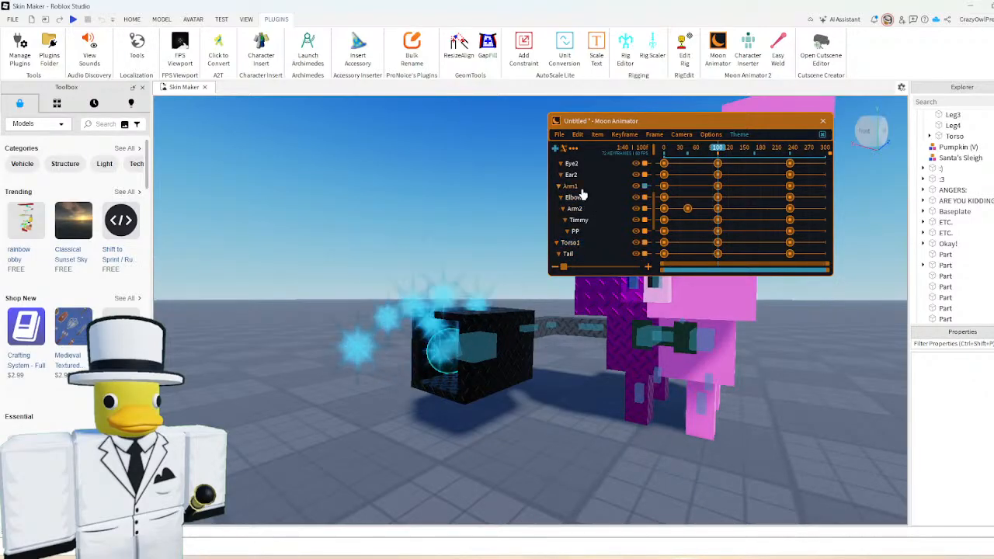
{"action": "scroll", "coordinate": [586, 203], "scroll_direction": "down", "scroll_amount": 8}
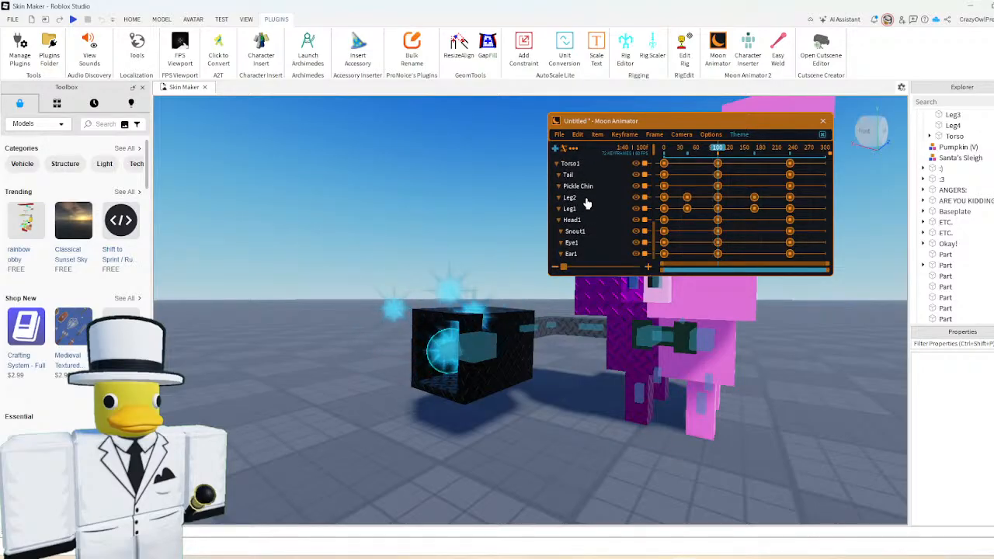
{"action": "scroll", "coordinate": [588, 206], "scroll_direction": "up", "scroll_amount": 2}
{"action": "scroll", "coordinate": [571, 202], "scroll_direction": "up", "scroll_amount": 2}
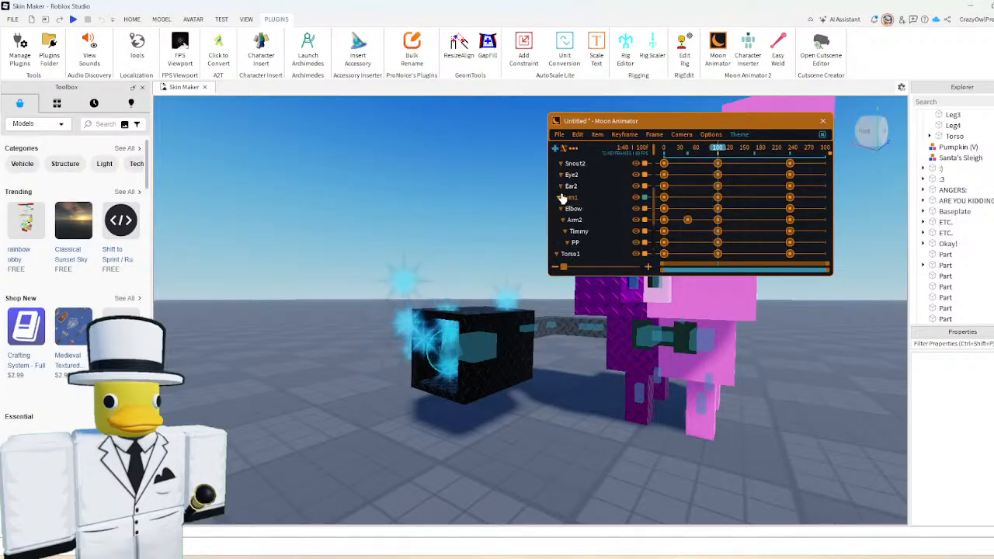
{"action": "left_click", "coordinate": [560, 198]}
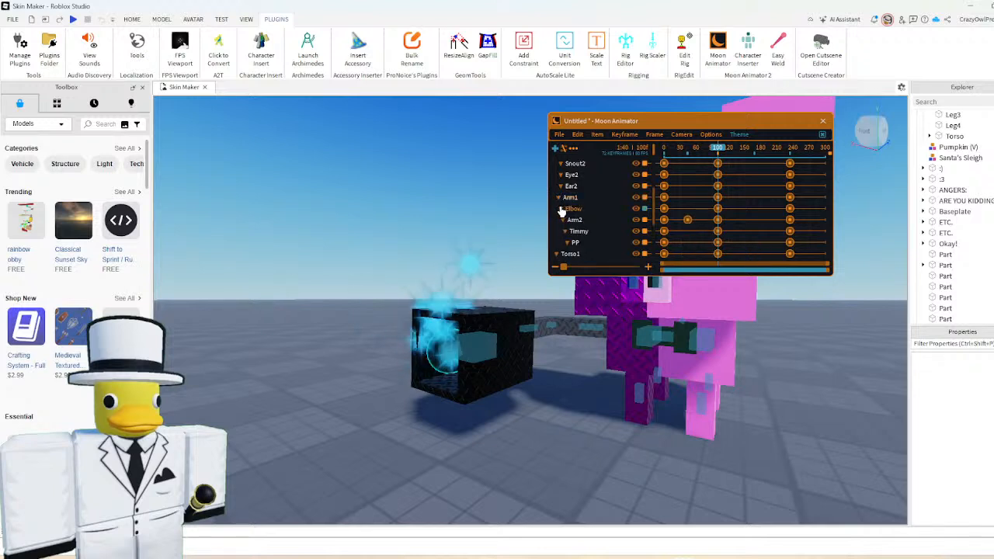
{"action": "left_click", "coordinate": [687, 220]}
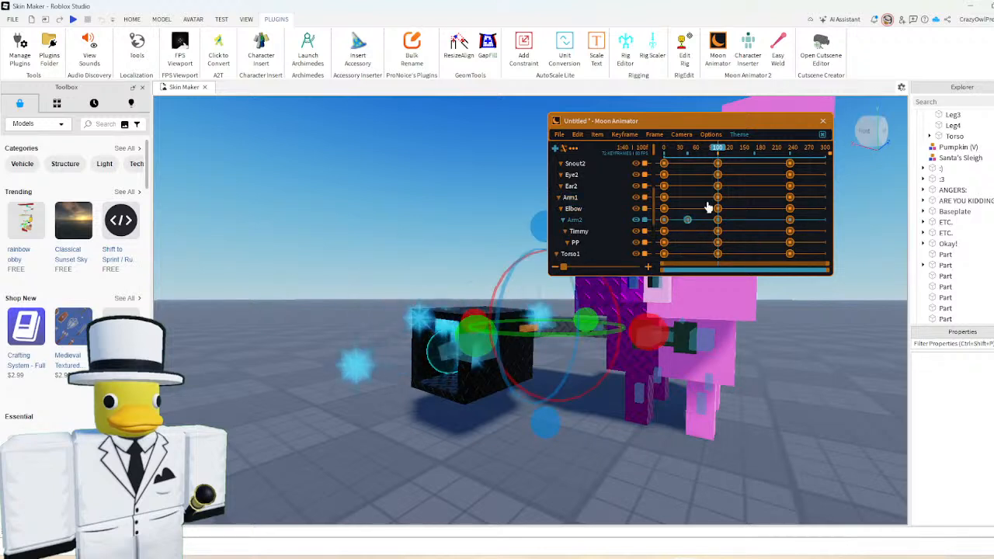
{"action": "left_click_drag", "start_coordinate": [743, 157], "coordinate": [718, 179]}
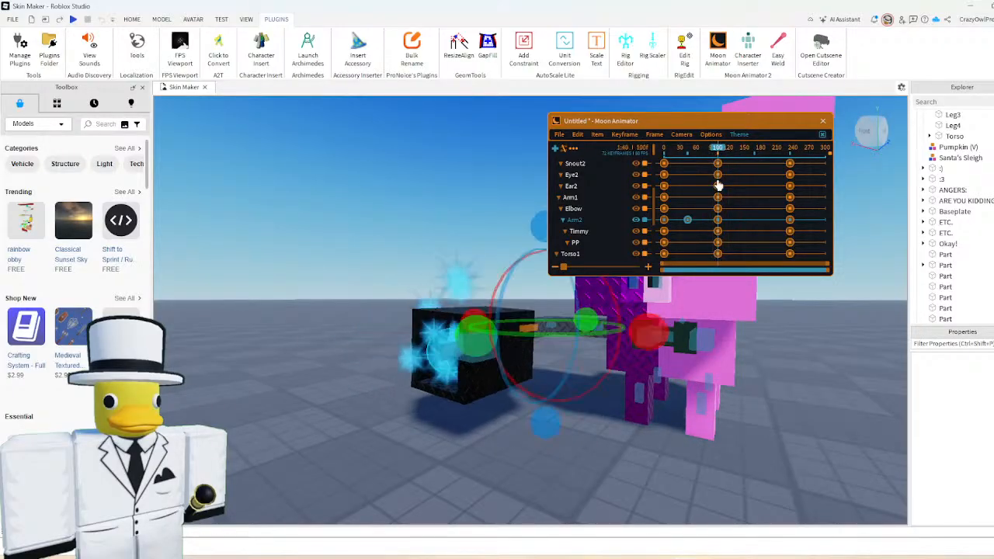
{"action": "double_click", "coordinate": [718, 178]}
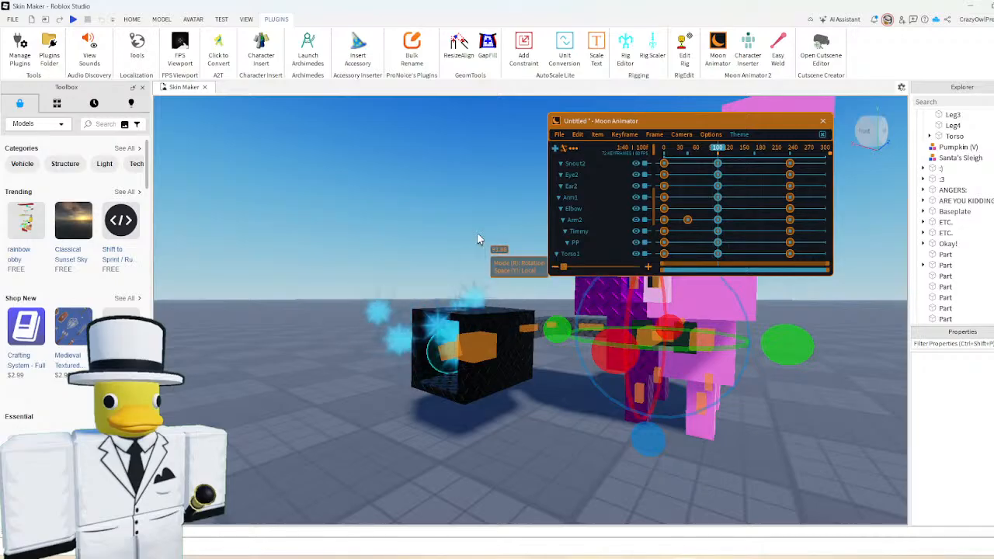
{"action": "key", "text": "r"}
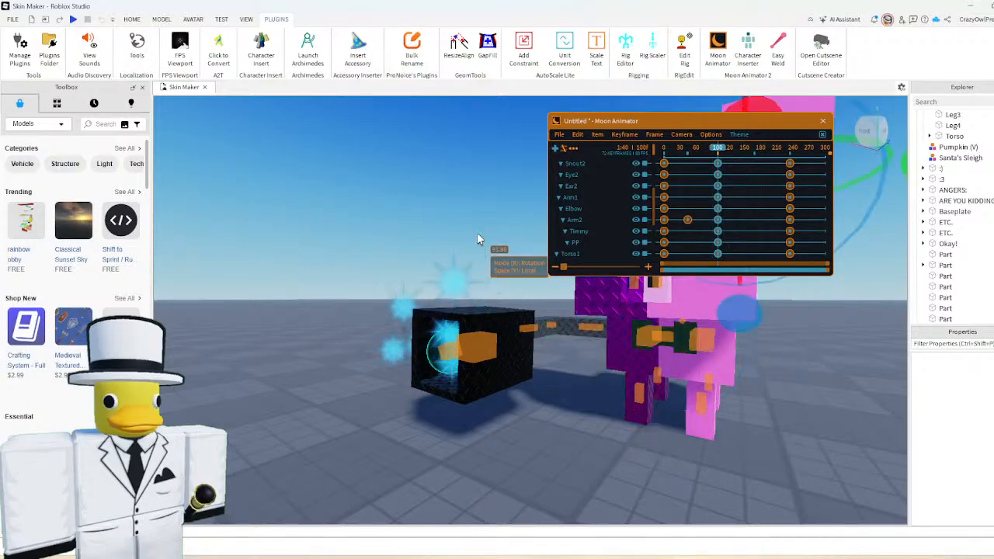
{"action": "left_click", "coordinate": [482, 228]}
{"action": "right_click_drag", "start_coordinate": [481, 228], "coordinate": [483, 231]}
{"action": "key", "text": "w"}
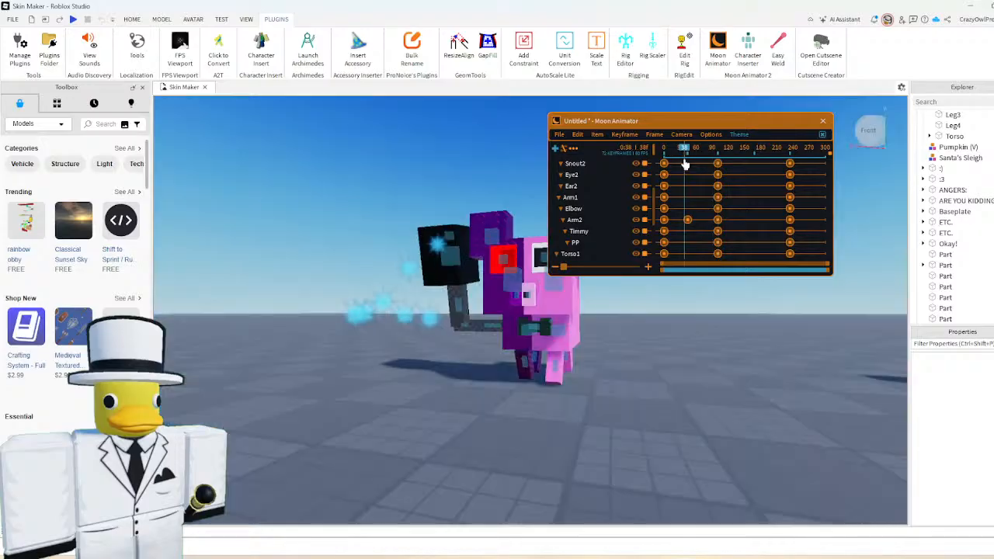
- Rotate Arm2 upward at frame 100 to raise the cannon beside the head
{"action": "left_click_drag", "start_coordinate": [684, 162], "coordinate": [718, 172]}
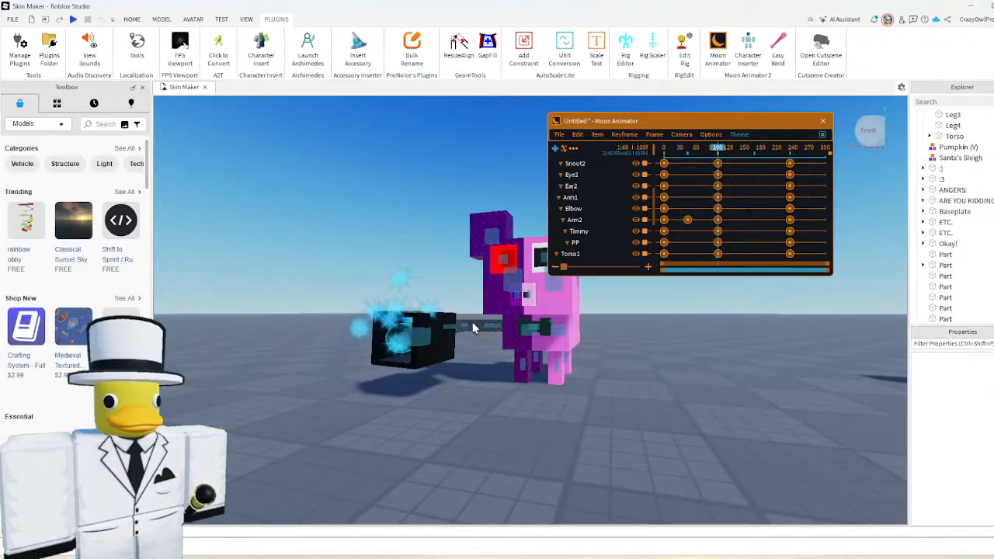
{"action": "right_click_drag", "start_coordinate": [499, 322], "coordinate": [499, 321]}
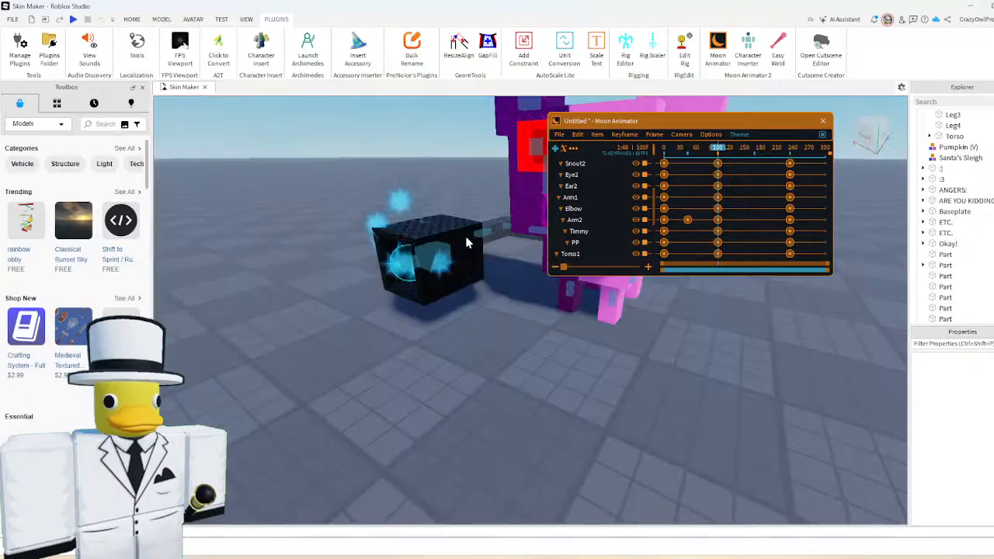
{"action": "left_click", "coordinate": [483, 234]}
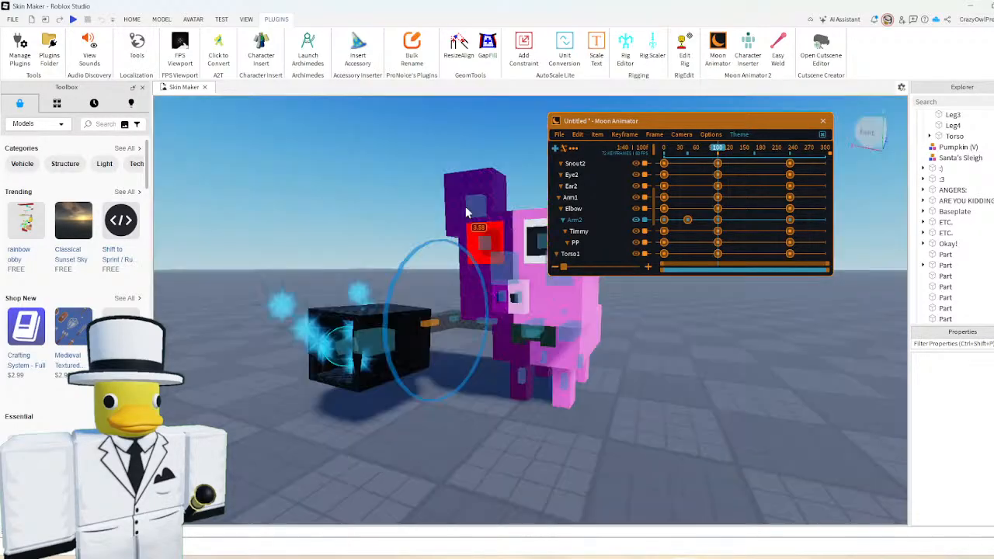
{"action": "left_click_drag", "start_coordinate": [466, 212], "coordinate": [719, 331]}
{"action": "left_click", "coordinate": [710, 330]}
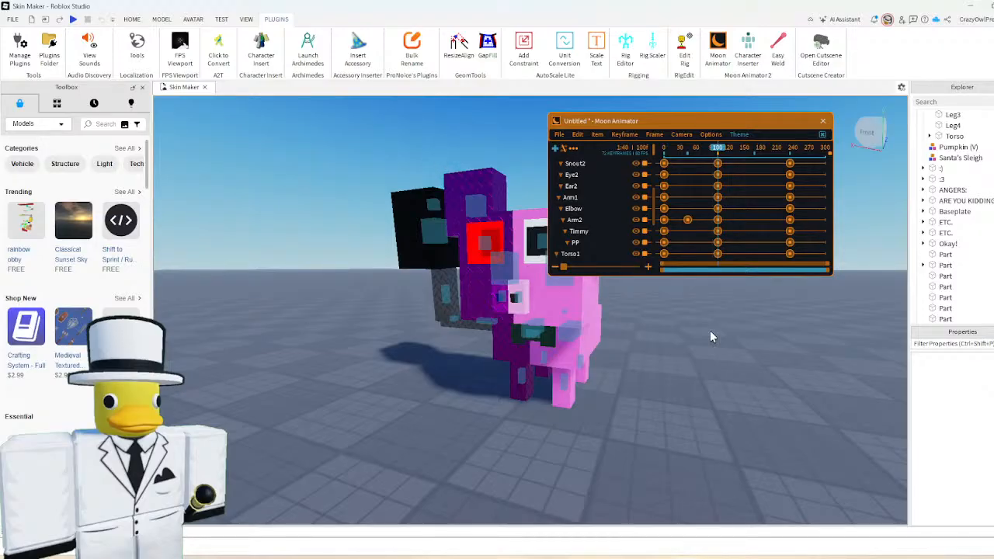
- Play back the animation from frame 0 and turn on looping
{"action": "scroll", "coordinate": [709, 332], "scroll_direction": "up", "scroll_amount": 3}
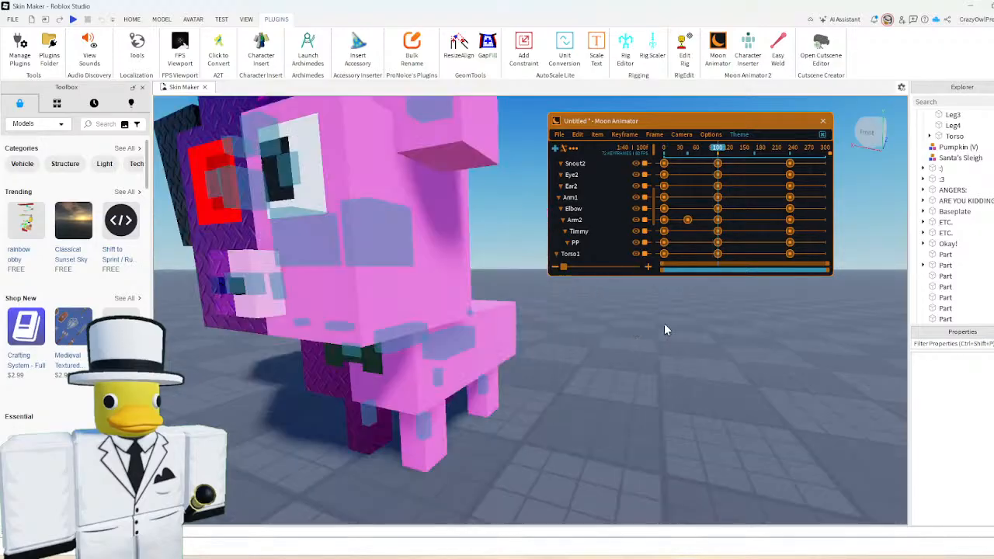
{"action": "scroll", "coordinate": [665, 325], "scroll_direction": "down", "scroll_amount": 1}
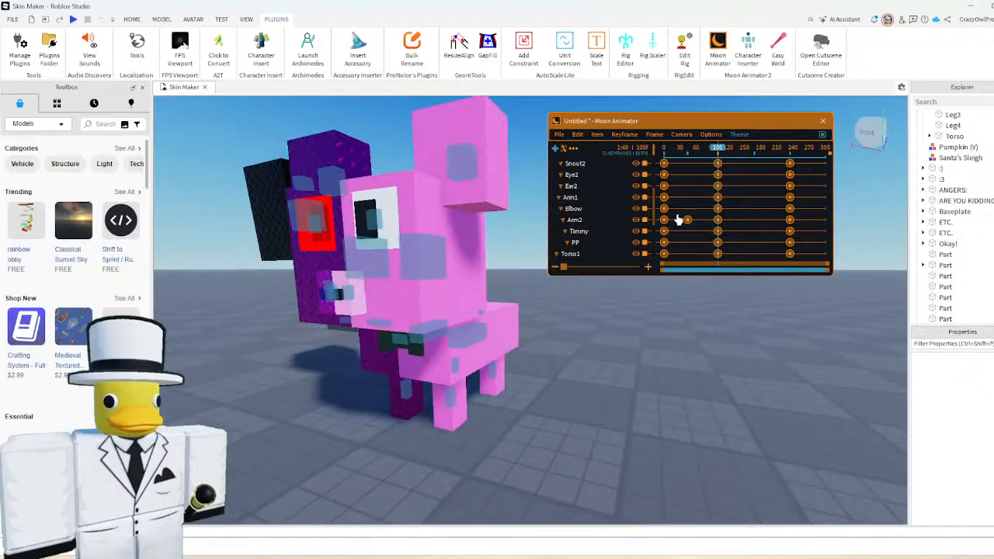
{"action": "left_click", "coordinate": [665, 153]}
{"action": "key", "text": "space"}
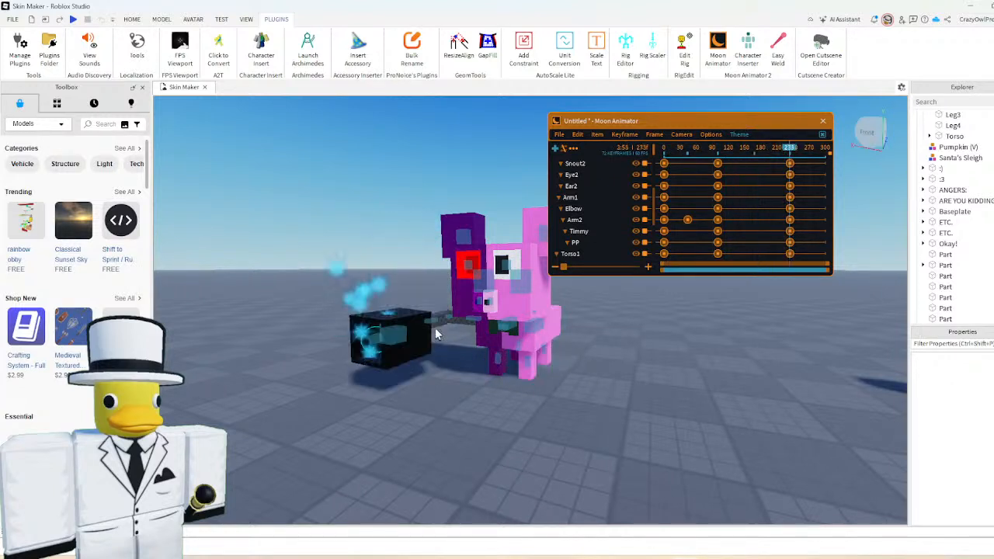
{"action": "left_click", "coordinate": [564, 148]}
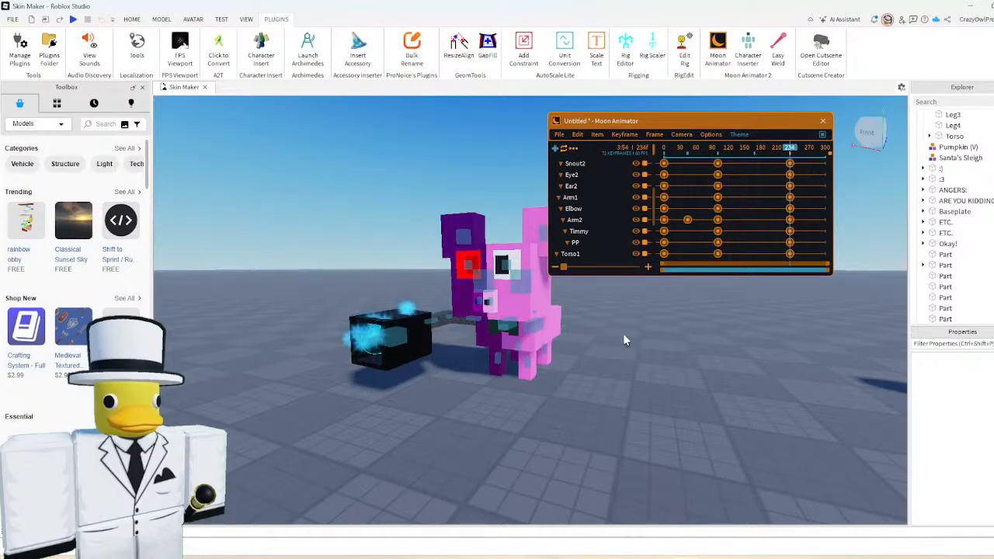
{"action": "key", "text": "space"}
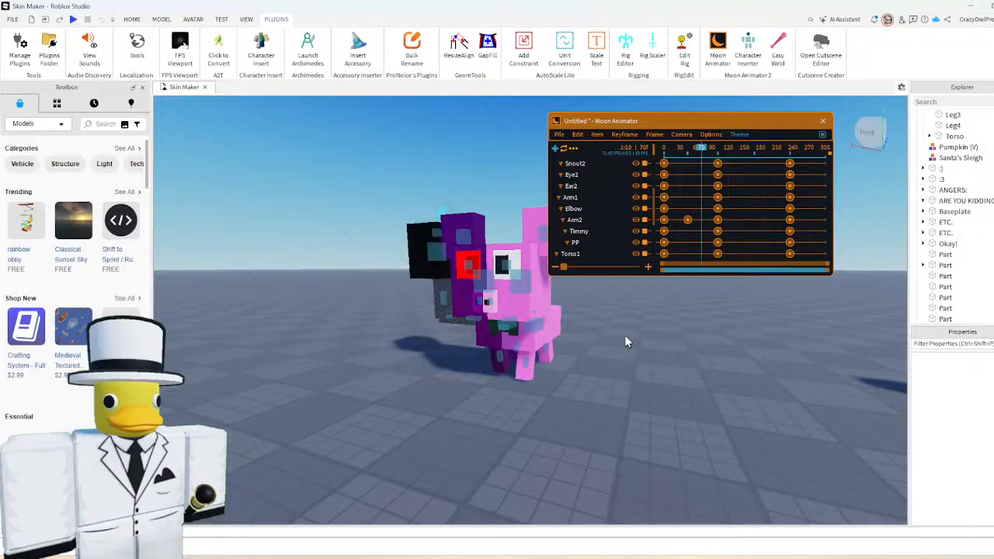
- Name the animation Walk and export the rig's animation, closing Moon Animator when done
{"action": "left_click", "coordinate": [573, 148]}
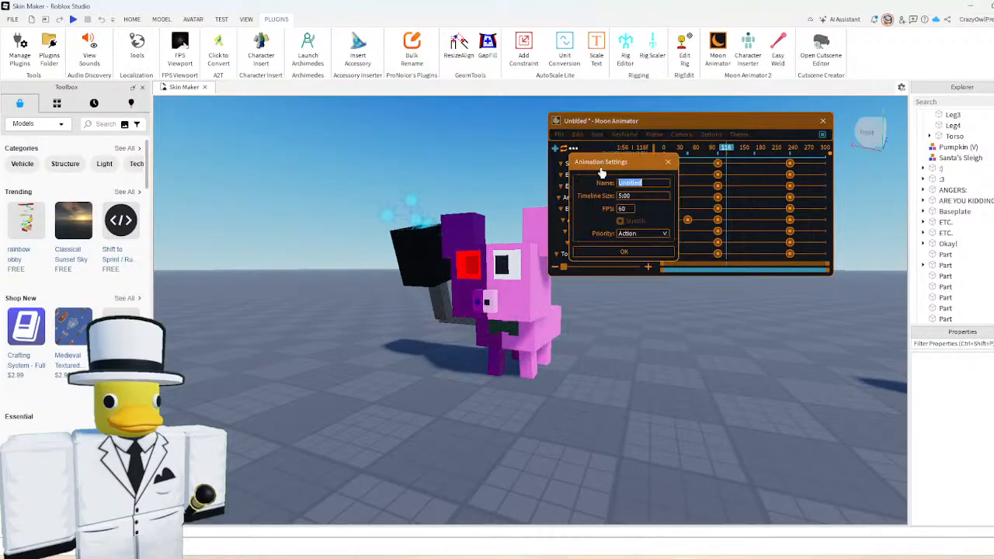
{"action": "type", "text": "Walk"}
{"action": "key", "text": "Return"}
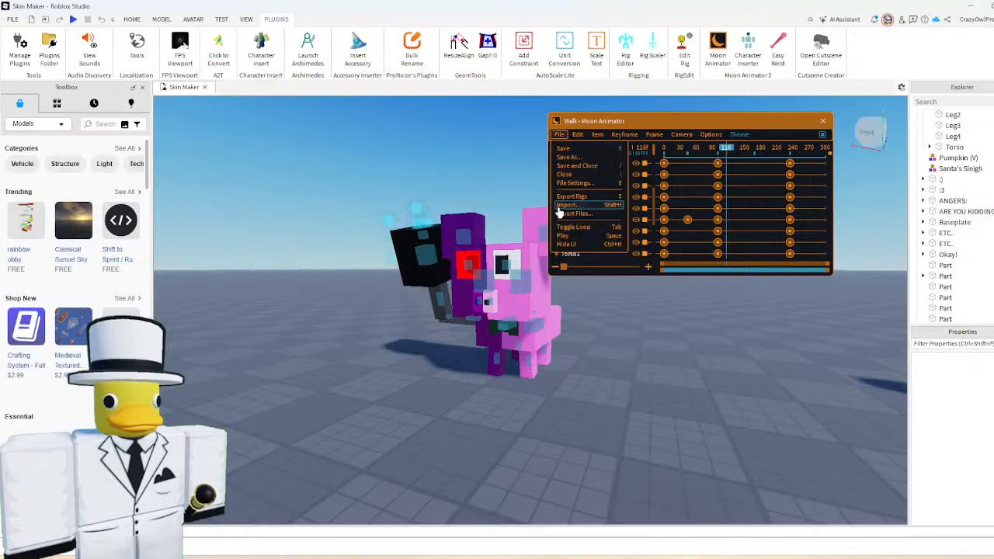
{"action": "left_click", "coordinate": [823, 121]}
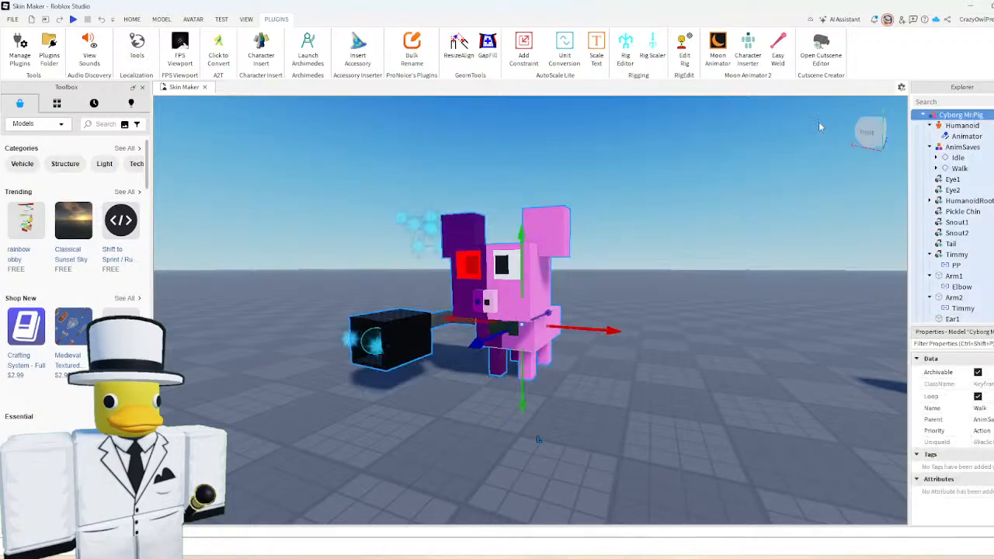
- Save the Cyborg Mr.Pig model to Roblox as a Development Item titled Cyborg Mr.Pig
{"action": "left_click", "coordinate": [596, 278]}
{"action": "scroll", "coordinate": [595, 279], "scroll_direction": "down", "scroll_amount": 1}
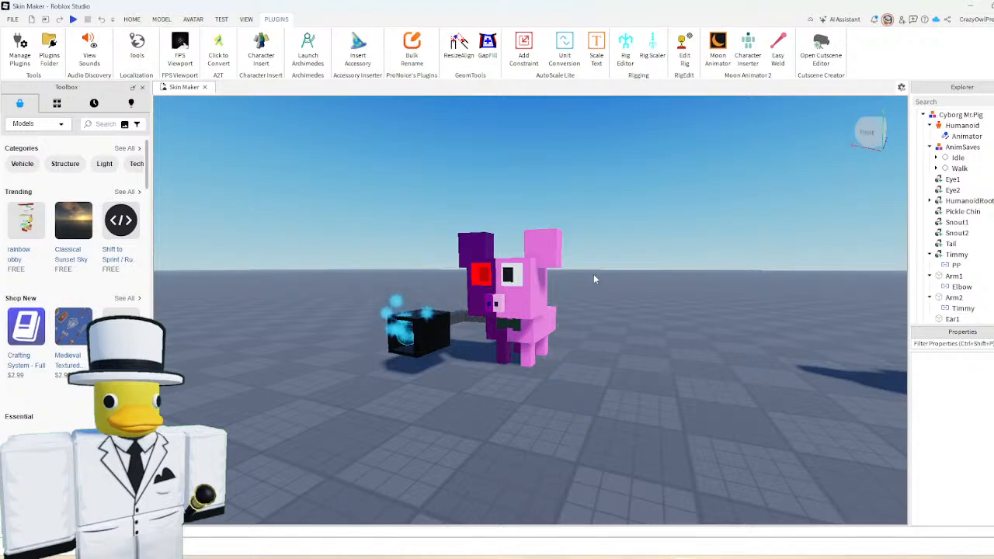
{"action": "left_click", "coordinate": [960, 114]}
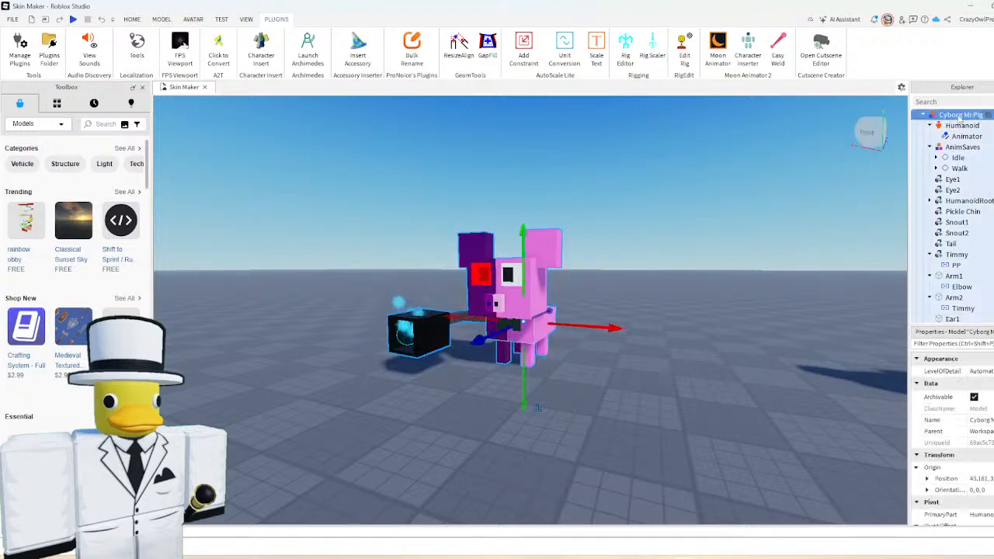
{"action": "right_click", "coordinate": [960, 114]}
{"action": "mouse_move", "coordinate": [923, 317]}
{"action": "left_click", "coordinate": [860, 317]}
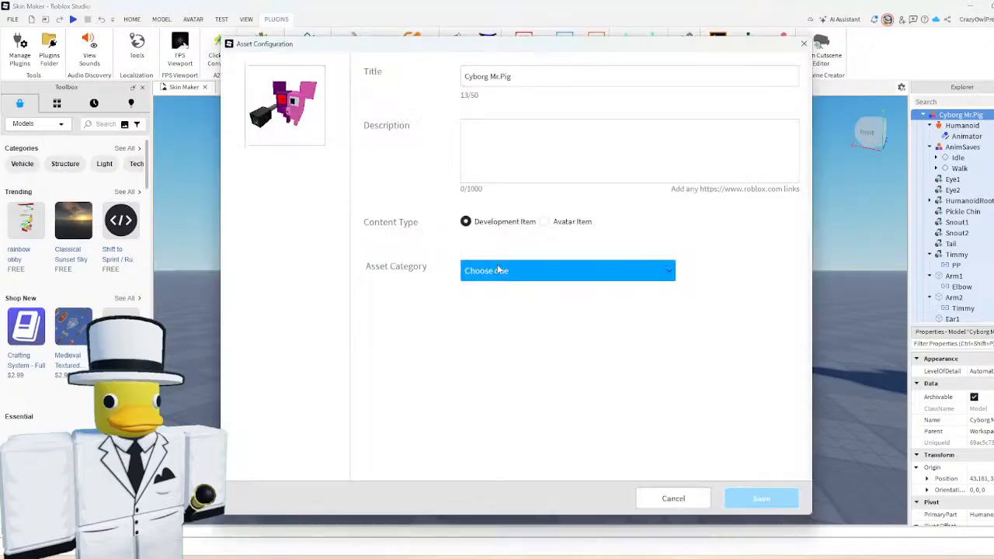
{"action": "left_click", "coordinate": [497, 270]}
{"action": "left_click", "coordinate": [480, 287]}
{"action": "left_click", "coordinate": [760, 499]}
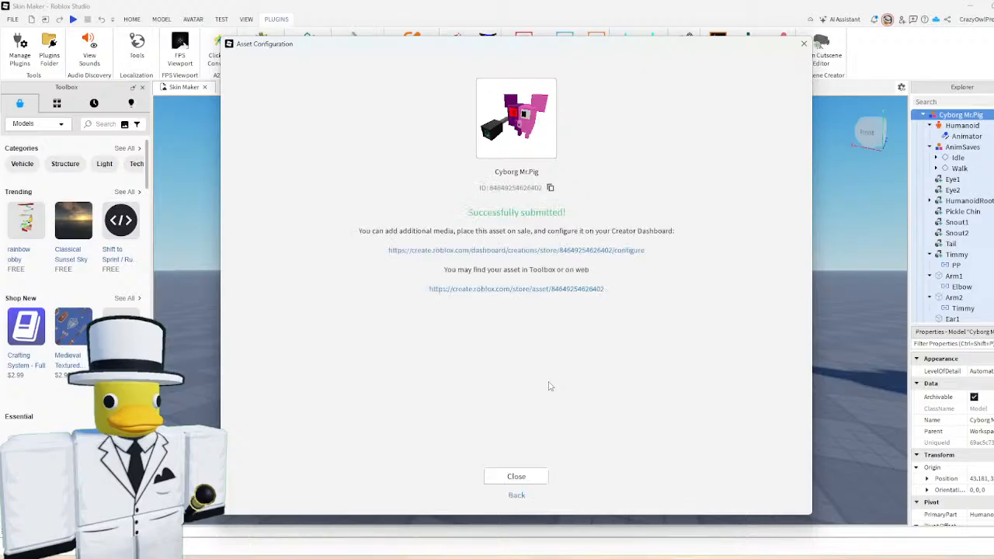
{"action": "left_click", "coordinate": [516, 476]}
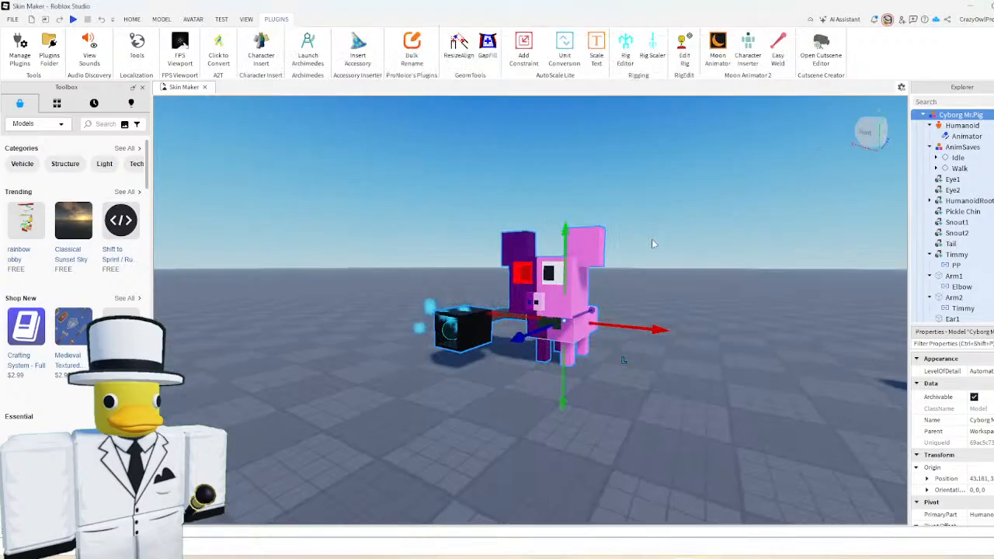
- Move the Cyborg Mr.Pig model to a different spot on the baseplate
{"action": "right_click_drag", "start_coordinate": [651, 238], "coordinate": [654, 257]}
{"action": "scroll", "coordinate": [654, 257], "scroll_direction": "up", "scroll_amount": 4}
{"action": "scroll", "coordinate": [653, 257], "scroll_direction": "down", "scroll_amount": 4}
{"action": "left_click_drag", "start_coordinate": [522, 299], "coordinate": [506, 337]}
{"action": "right_click_drag", "start_coordinate": [505, 336], "coordinate": [506, 336]}
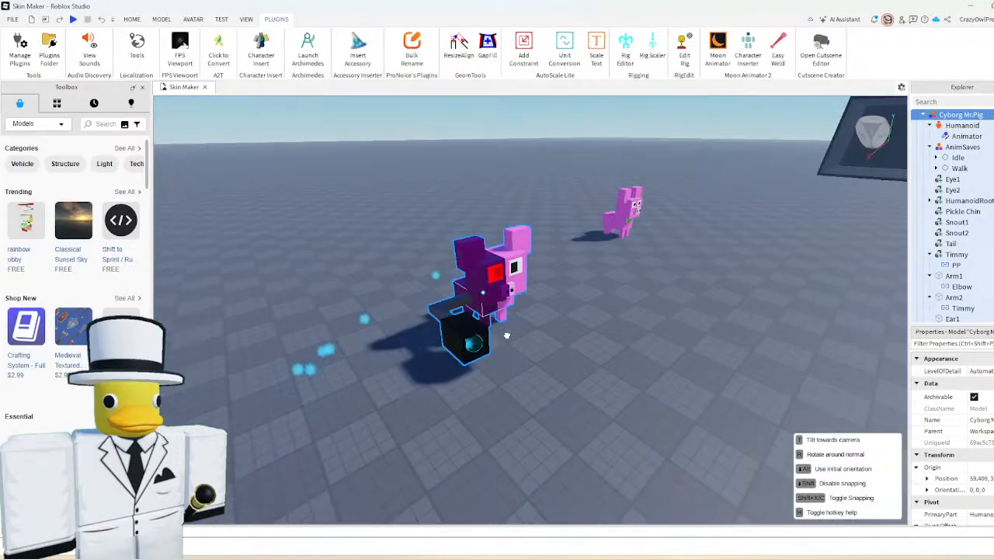
{"action": "left_click_drag", "start_coordinate": [506, 336], "coordinate": [507, 335]}
{"action": "right_click_drag", "start_coordinate": [506, 336], "coordinate": [542, 254]}
- Delete the original Mr.Pig model from the workspace
{"action": "left_click_drag", "start_coordinate": [542, 254], "coordinate": [654, 340]}
{"action": "right_click_drag", "start_coordinate": [654, 340], "coordinate": [662, 324]}
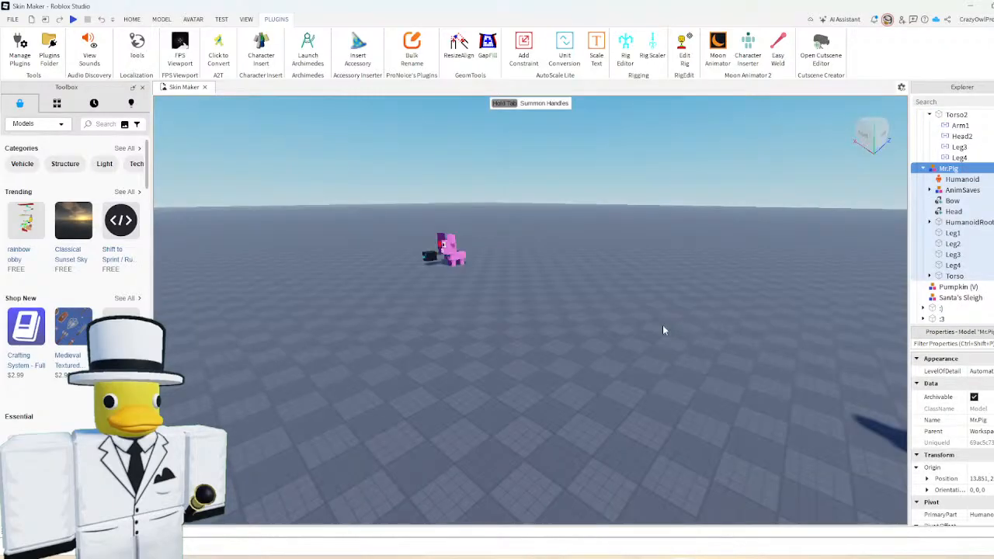
{"action": "scroll", "coordinate": [662, 325], "scroll_direction": "down", "scroll_amount": 2}
{"action": "scroll", "coordinate": [332, 202], "scroll_direction": "down", "scroll_amount": 2}
{"action": "left_click_drag", "start_coordinate": [444, 265], "coordinate": [428, 273]}
{"action": "left_click", "coordinate": [562, 271]}
{"action": "left_click", "coordinate": [676, 364]}
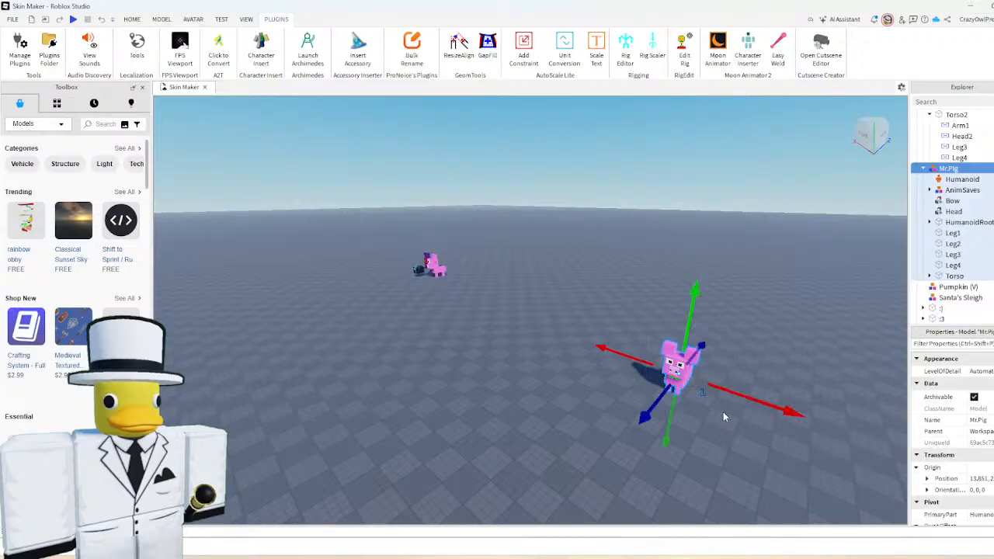
{"action": "key", "text": "Delete"}
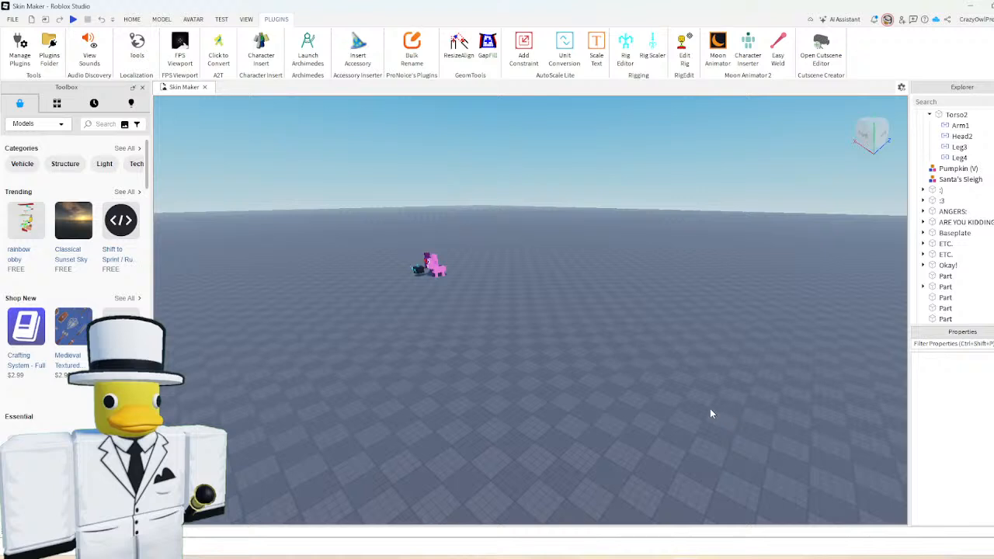
- Insert the Disco Bot from My Models into an open area of the baseplate
{"action": "scroll", "coordinate": [574, 342], "scroll_direction": "up", "scroll_amount": 8}
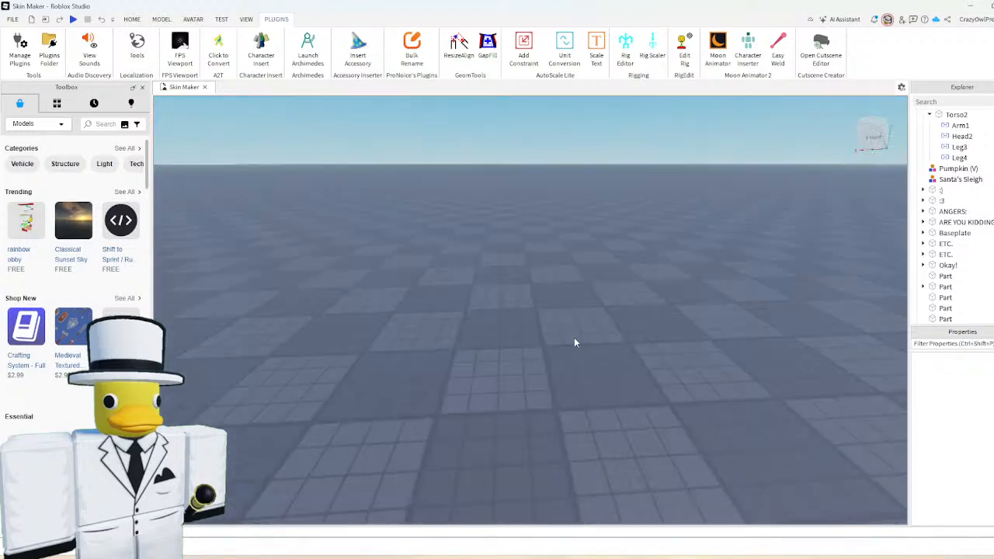
{"action": "scroll", "coordinate": [574, 343], "scroll_direction": "down", "scroll_amount": 3}
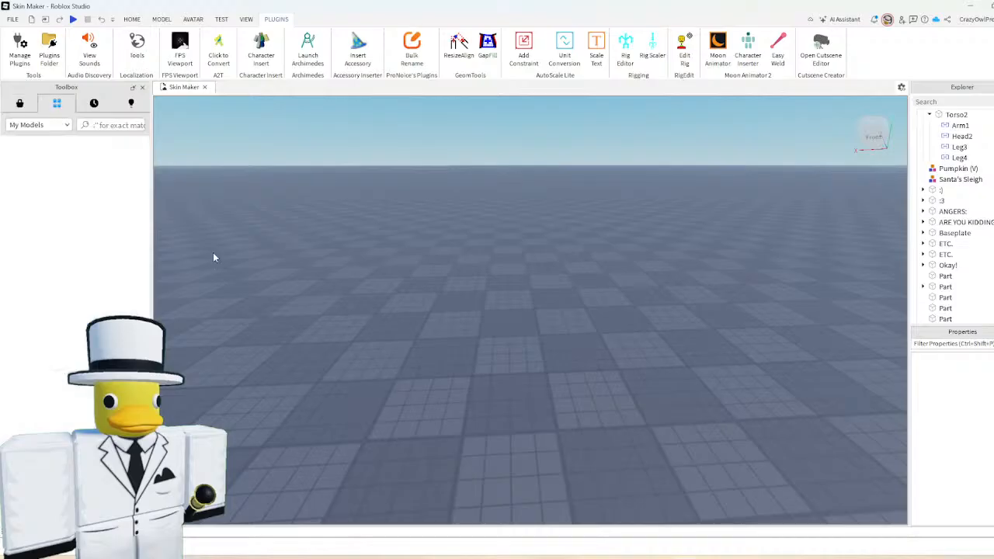
{"action": "left_click", "coordinate": [57, 103]}
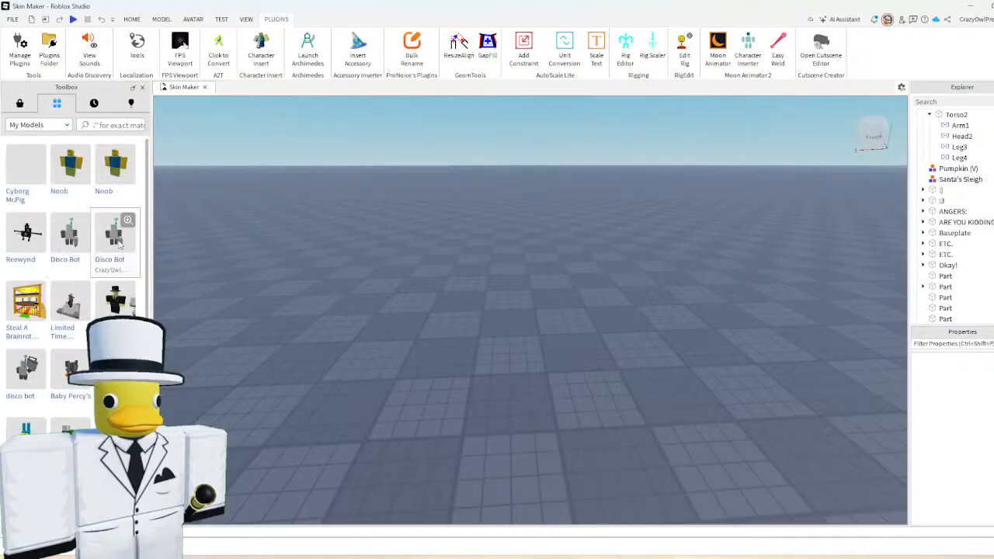
{"action": "left_click", "coordinate": [116, 237]}
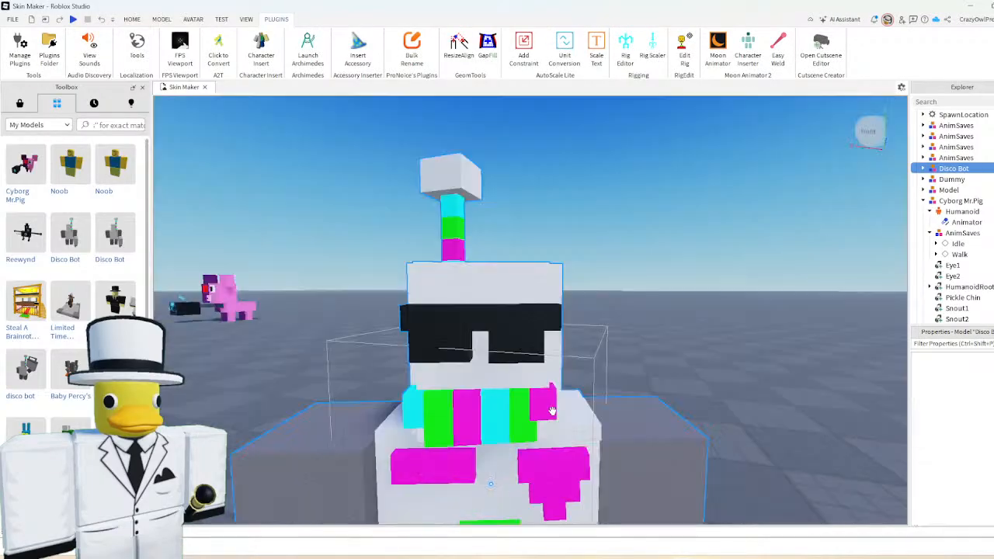
- Move the Cyborg Mr.Pig model farther away from the Disco Bot
{"action": "scroll", "coordinate": [543, 400], "scroll_direction": "down", "scroll_amount": 5}
{"action": "left_click_drag", "start_coordinate": [484, 371], "coordinate": [609, 371]}
{"action": "left_click", "coordinate": [518, 305]}
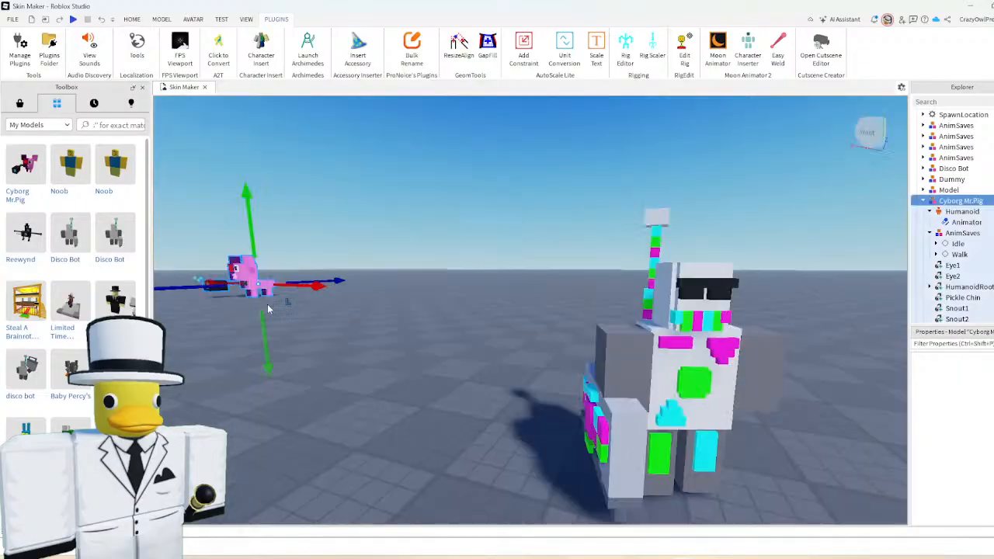
{"action": "left_click_drag", "start_coordinate": [257, 292], "coordinate": [204, 306]}
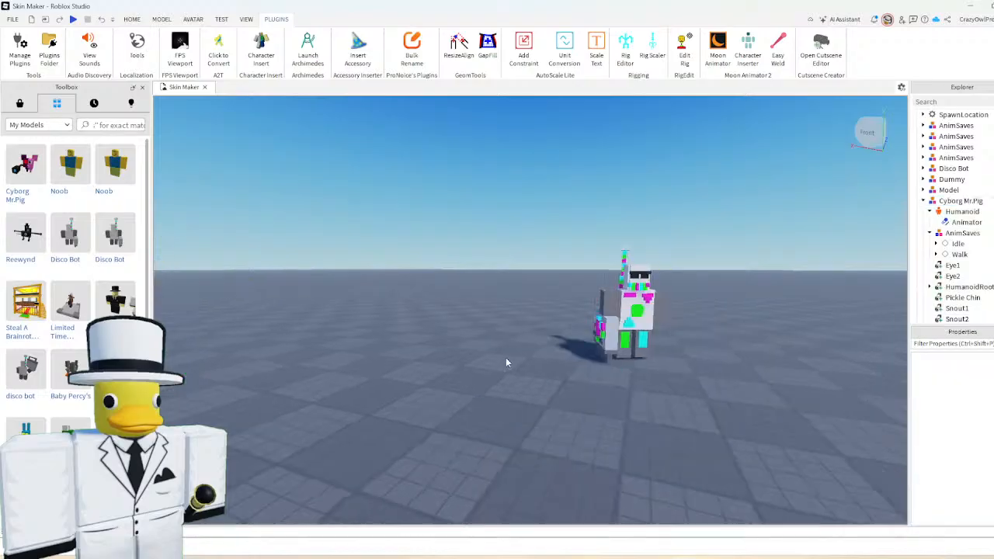
- Reposition the Disco Bot on the baseplate and delete it from the workspace
{"action": "key", "text": "w"}
{"action": "right_click_drag", "start_coordinate": [505, 362], "coordinate": [529, 326]}
{"action": "key", "text": "w"}
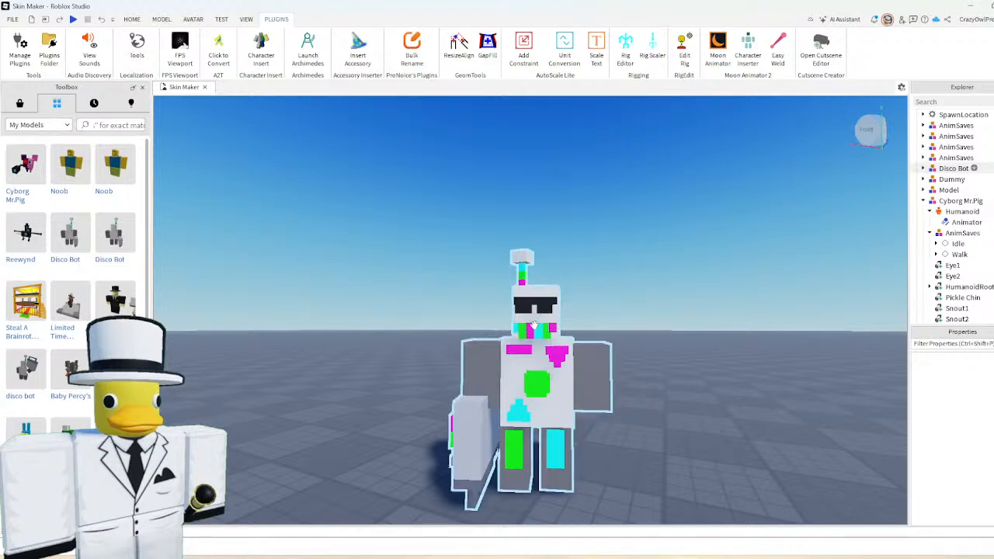
{"action": "left_click_drag", "start_coordinate": [533, 324], "coordinate": [496, 412]}
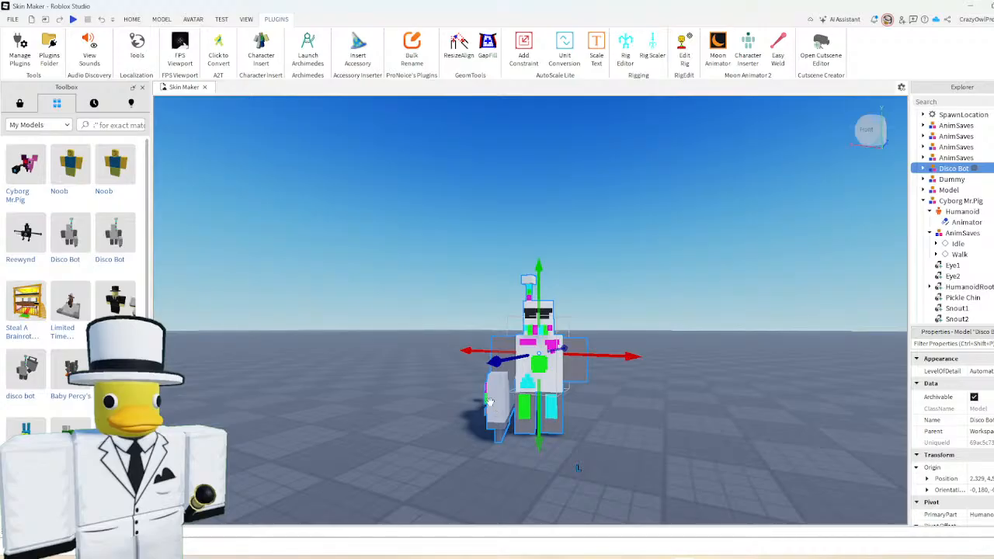
{"action": "key", "text": "Delete"}
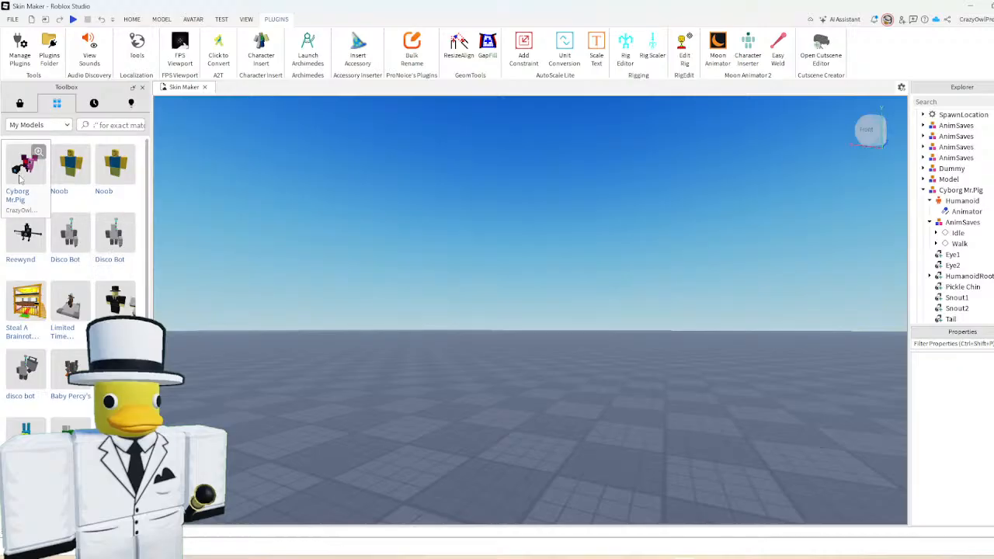
- Insert the Reewynd model from My Models and inspect it from the front
{"action": "left_click", "coordinate": [22, 250]}
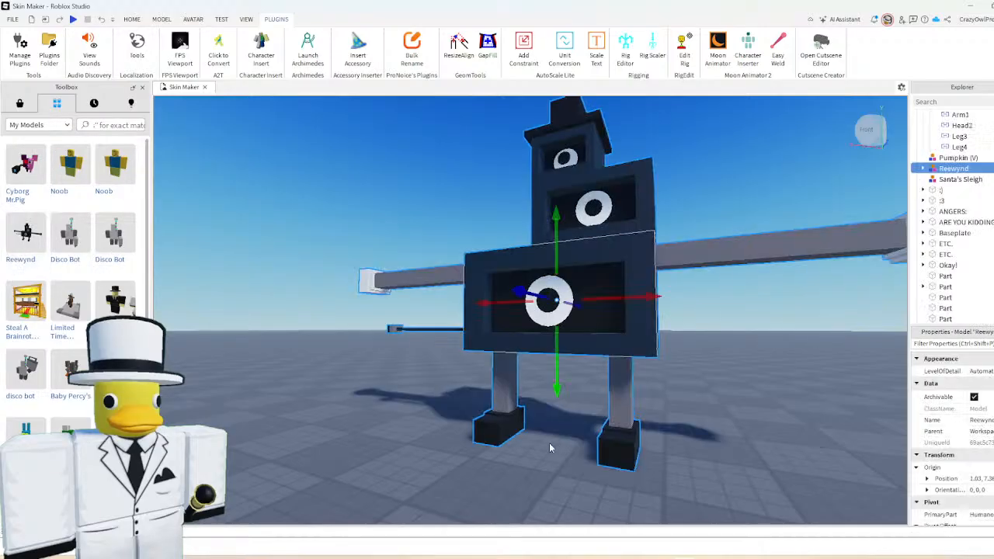
{"action": "left_click", "coordinate": [398, 421]}
{"action": "right_click_drag", "start_coordinate": [465, 395], "coordinate": [466, 400]}
{"action": "scroll", "coordinate": [465, 400], "scroll_direction": "down", "scroll_amount": 2}
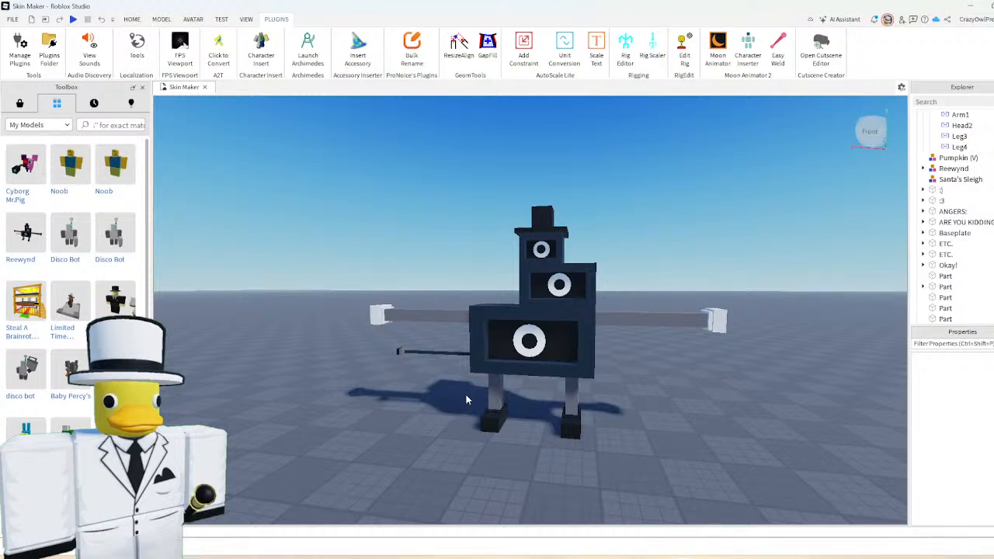
{"action": "left_click", "coordinate": [535, 296]}
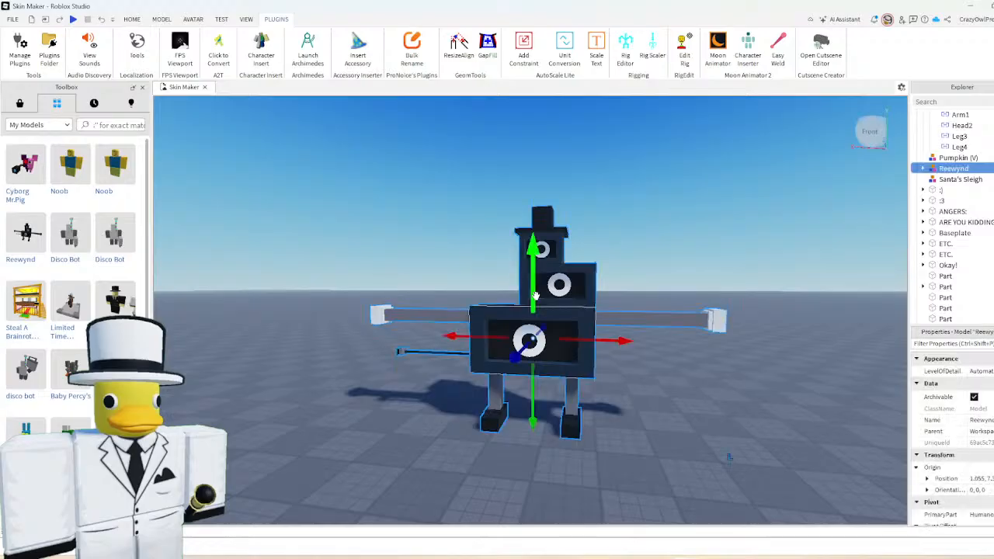
{"action": "scroll", "coordinate": [388, 234], "scroll_direction": "down", "scroll_amount": 2}
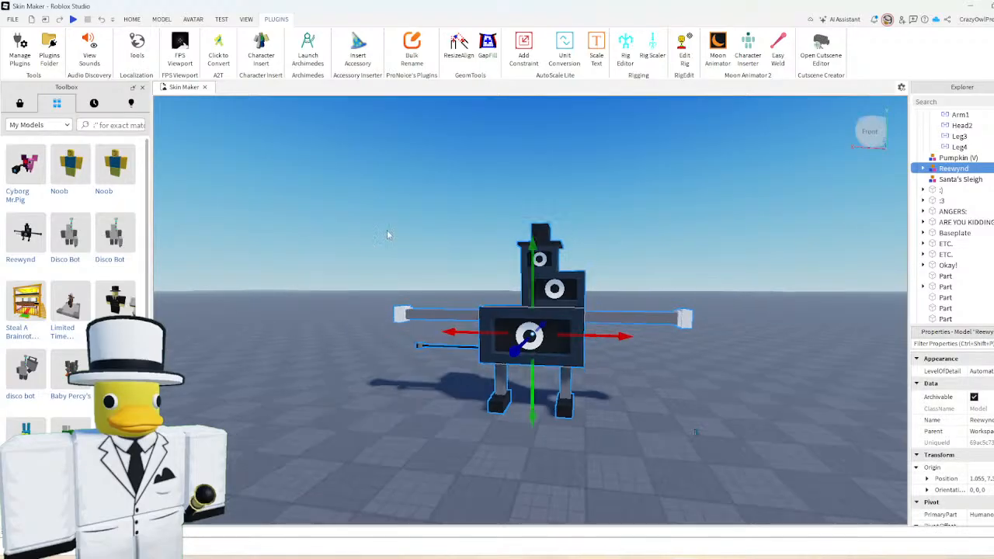
{"action": "left_click", "coordinate": [389, 237]}
{"action": "scroll", "coordinate": [407, 251], "scroll_direction": "up", "scroll_amount": 1}
{"action": "scroll", "coordinate": [409, 255], "scroll_direction": "up", "scroll_amount": 2}
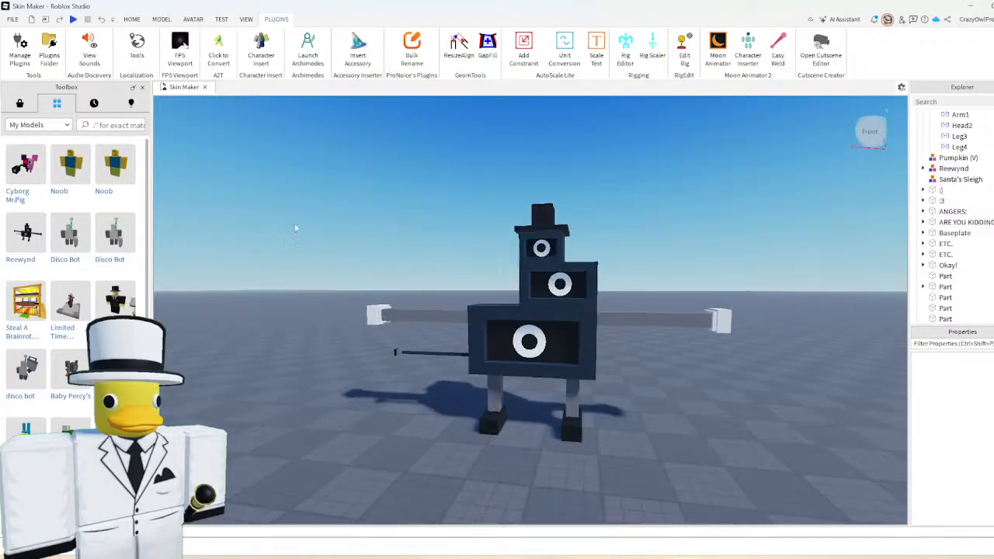
- Delete the Reewynd model from the workspace
{"action": "left_click", "coordinate": [539, 283]}
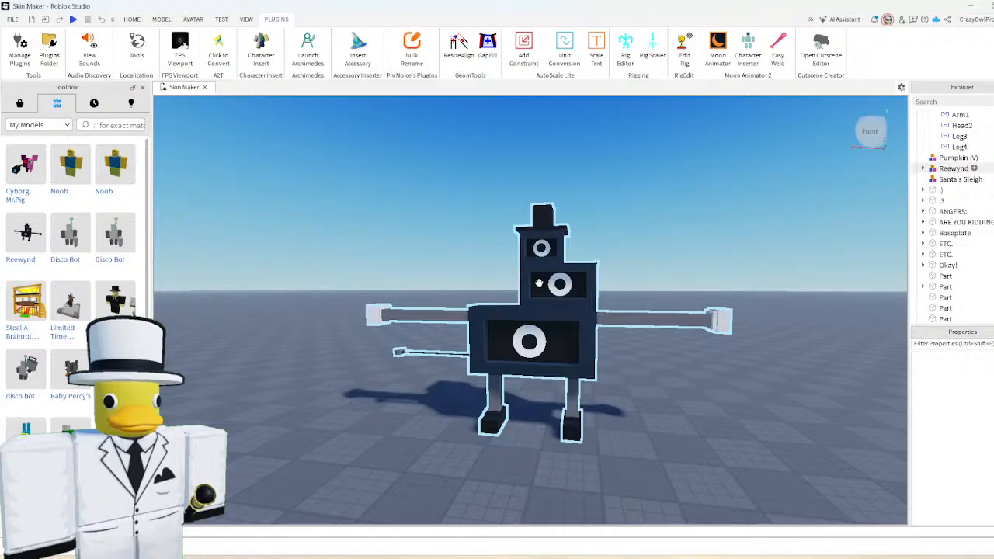
{"action": "left_click", "coordinate": [539, 283]}
{"action": "key", "text": "Delete"}
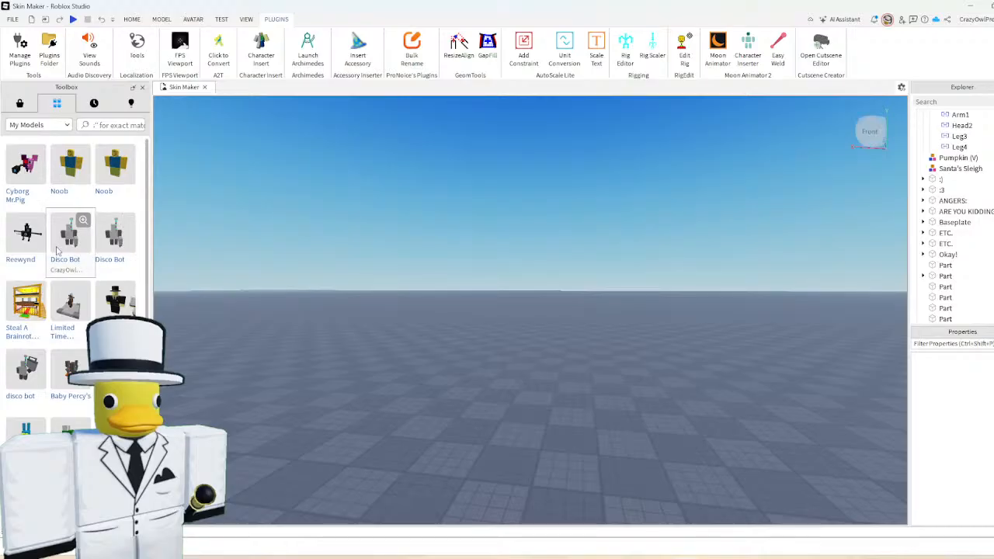
- Return the toolbox to the marketplace models and view Cyborg Mr.Pig up close
{"action": "left_click", "coordinate": [20, 102]}
{"action": "right_click_drag", "start_coordinate": [383, 304], "coordinate": [378, 325]}
{"action": "scroll", "coordinate": [364, 334], "scroll_direction": "down", "scroll_amount": 5}
{"action": "scroll", "coordinate": [378, 325], "scroll_direction": "up", "scroll_amount": 5}
{"action": "key", "text": "w"}
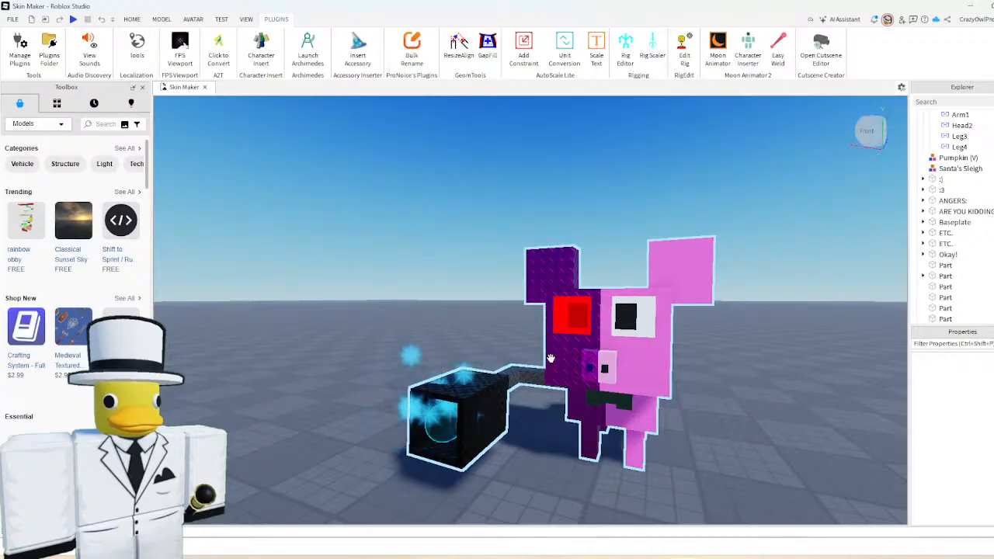
- Insert a new block part on an empty area of the baseplate
{"action": "right_click_drag", "start_coordinate": [557, 281], "coordinate": [542, 257]}
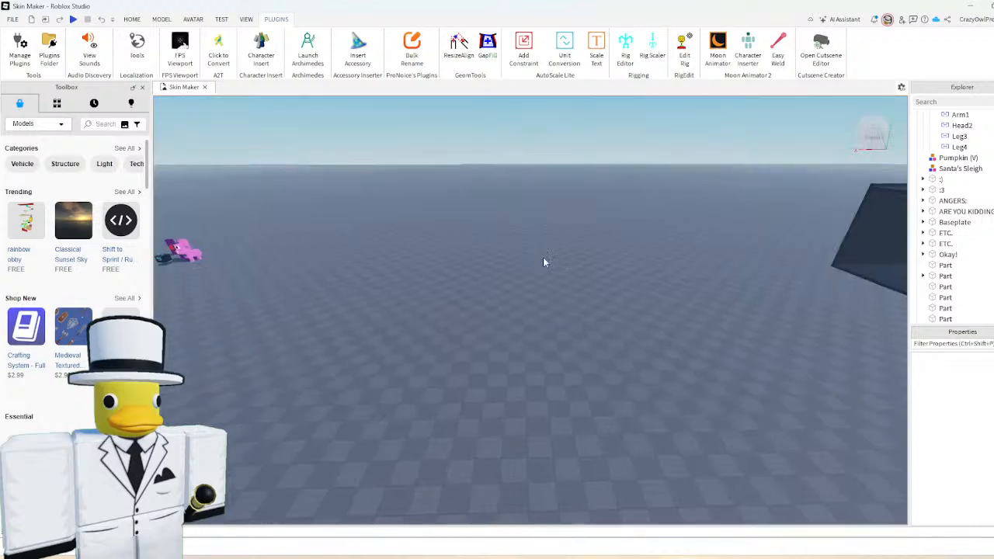
{"action": "key", "text": "w"}
{"action": "left_click", "coordinate": [162, 19]}
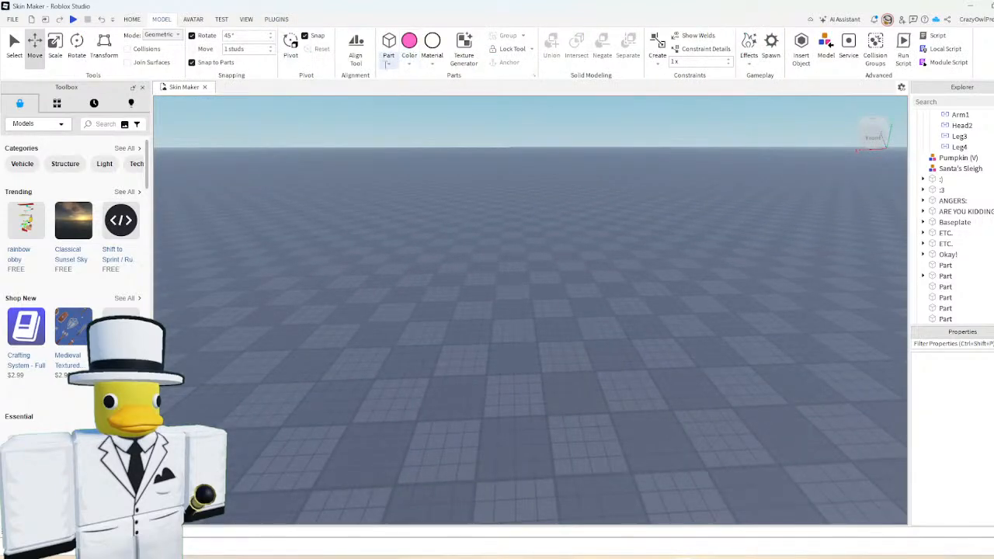
{"action": "left_click", "coordinate": [388, 48]}
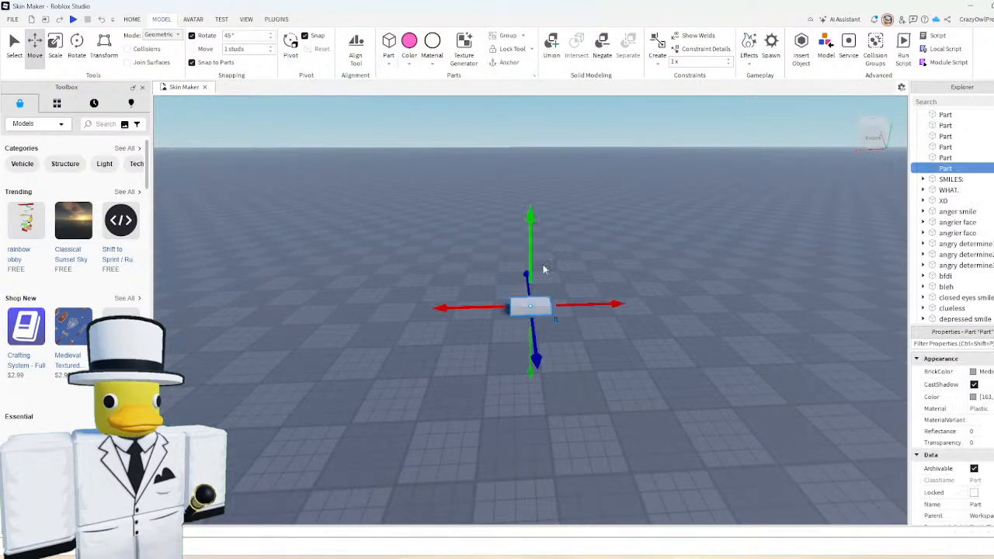
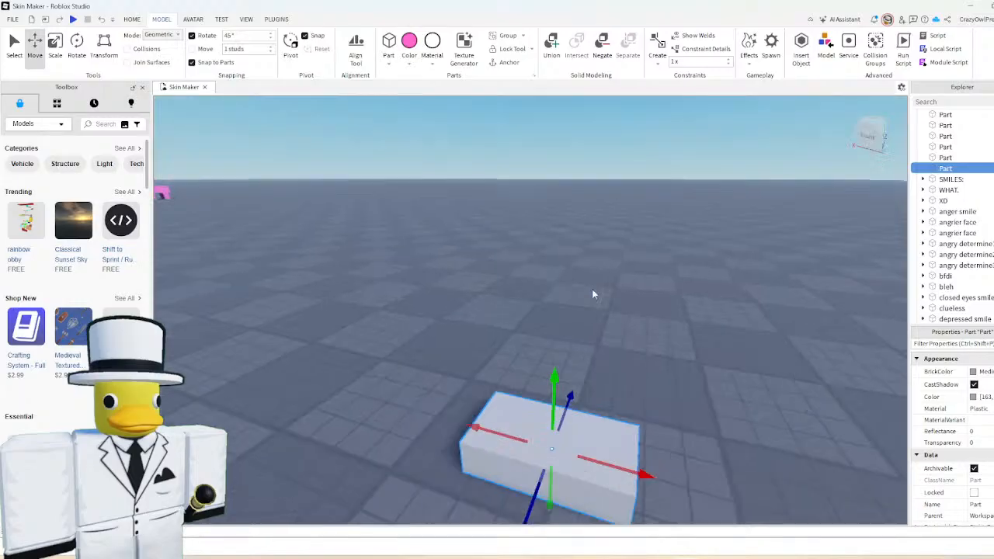
- Scale the new block down along its long side and color it Really red
{"action": "key", "text": "ctrl+3"}
{"action": "right_click_drag", "start_coordinate": [592, 289], "coordinate": [521, 364]}
{"action": "scroll", "coordinate": [472, 362], "scroll_direction": "down", "scroll_amount": 1}
{"action": "left_click_drag", "start_coordinate": [477, 358], "coordinate": [533, 373]}
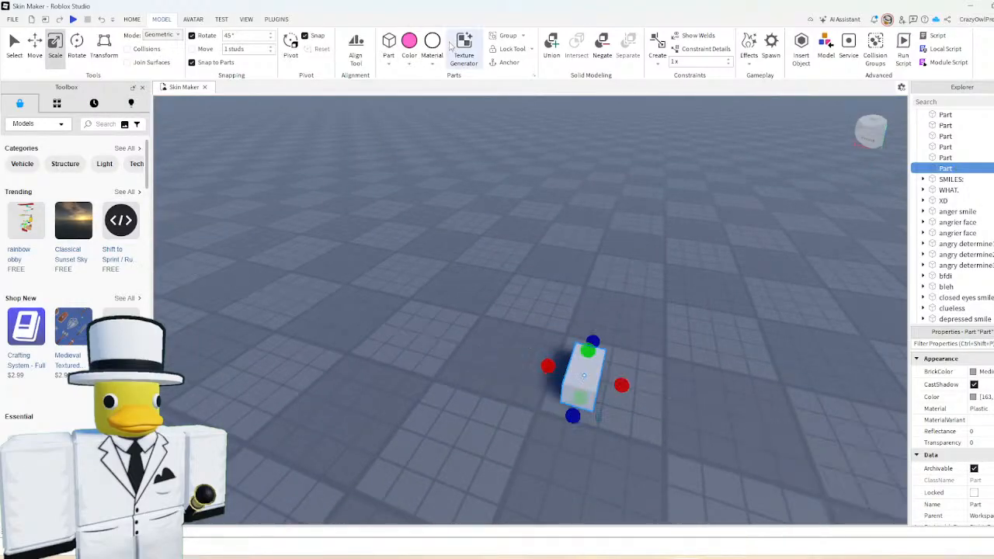
{"action": "left_click", "coordinate": [409, 60]}
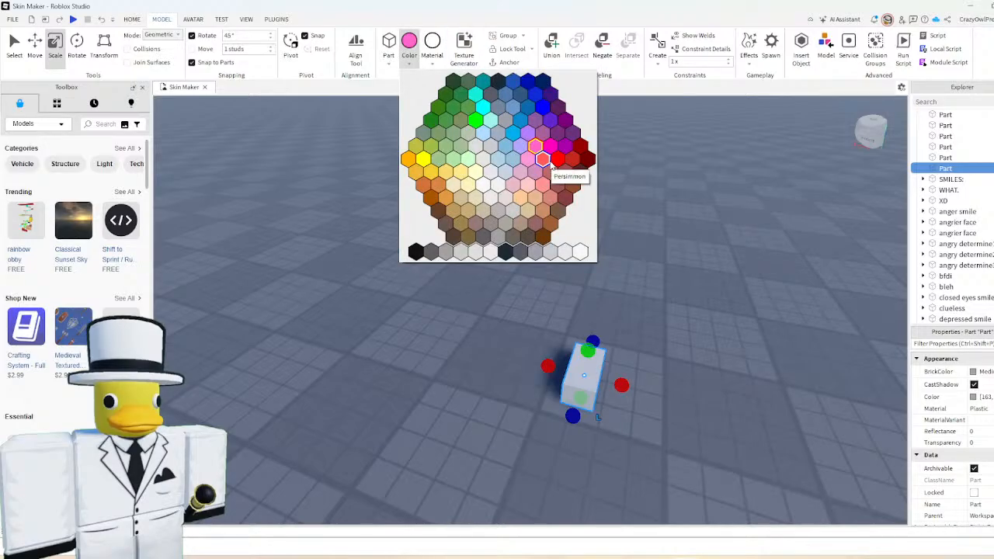
{"action": "left_click", "coordinate": [557, 160]}
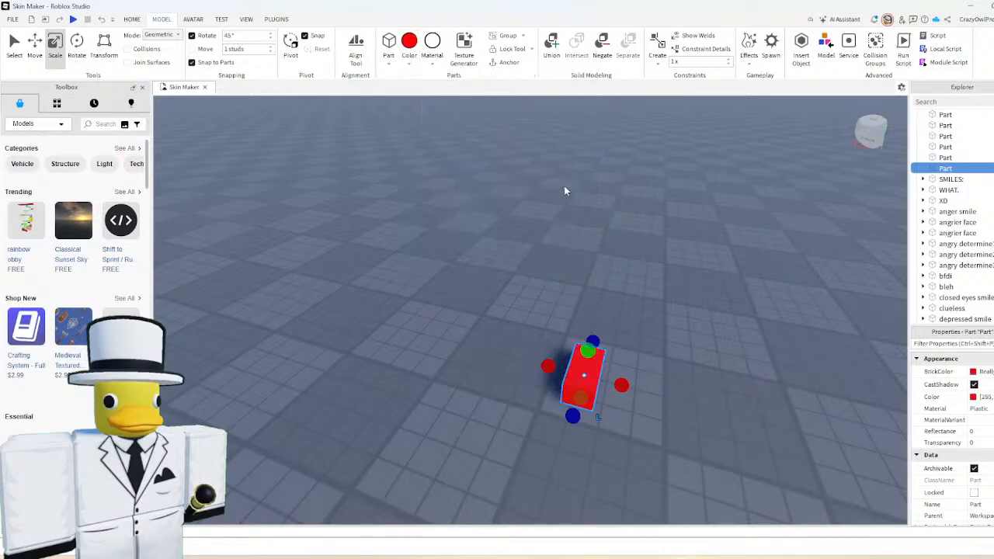
- Try out other materials on the red part, including Metal and Leather, and set it back to Plastic
{"action": "left_click", "coordinate": [432, 53]}
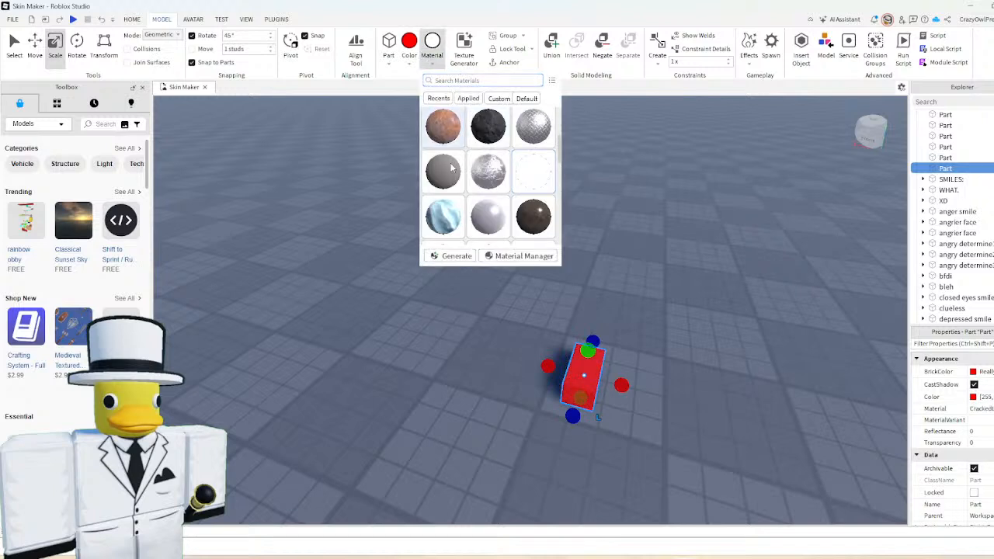
{"action": "scroll", "coordinate": [501, 167], "scroll_direction": "down", "scroll_amount": 3}
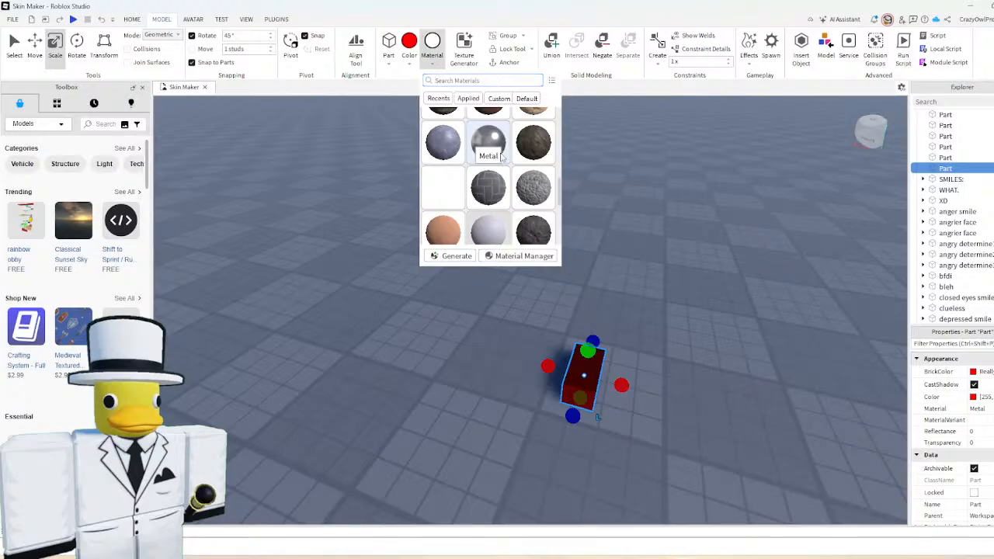
{"action": "scroll", "coordinate": [503, 170], "scroll_direction": "down", "scroll_amount": 2}
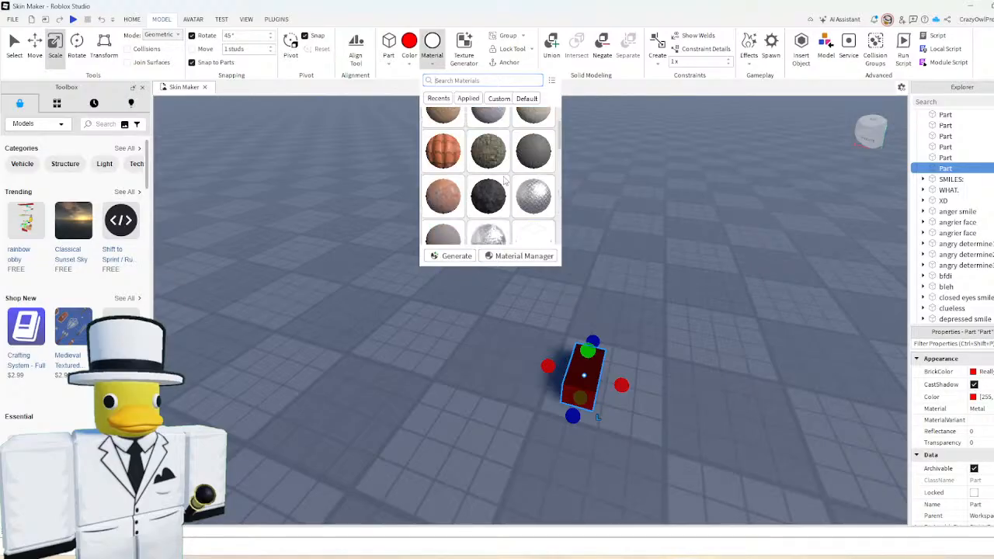
{"action": "scroll", "coordinate": [505, 180], "scroll_direction": "down", "scroll_amount": 4}
{"action": "left_click", "coordinate": [497, 177]}
{"action": "scroll", "coordinate": [483, 171], "scroll_direction": "down", "scroll_amount": 5}
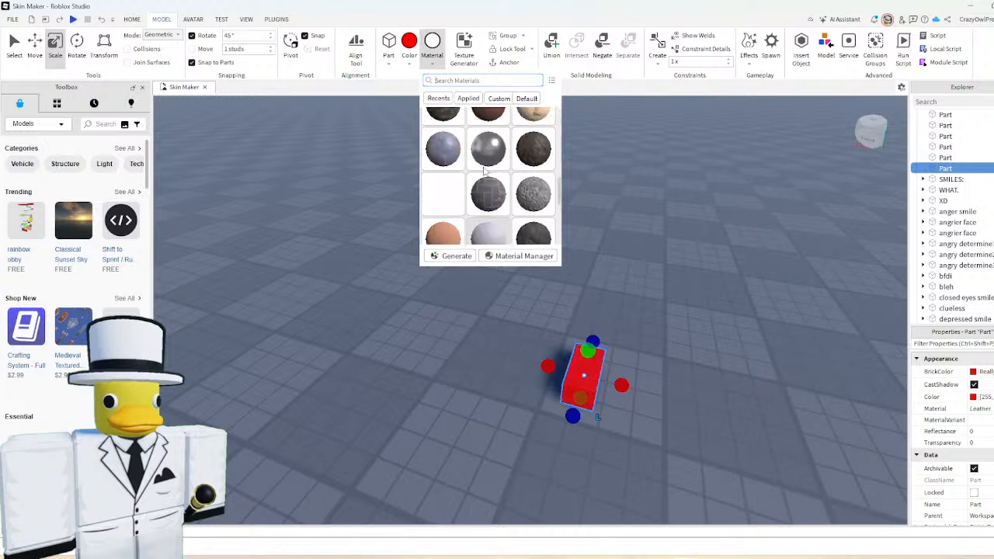
{"action": "left_click", "coordinate": [487, 155]}
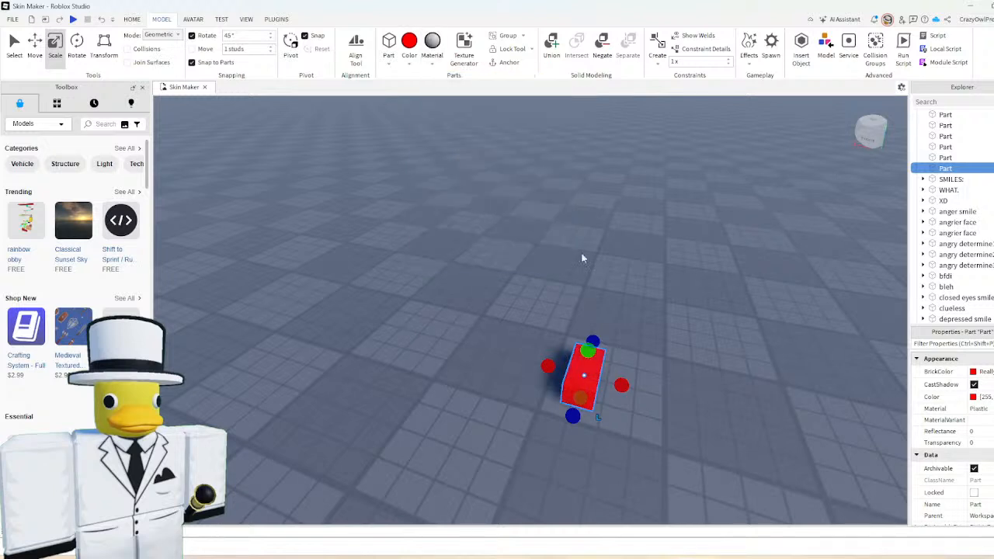
- Stretch the red block upward into a tall pillar with Scale
{"action": "scroll", "coordinate": [585, 294], "scroll_direction": "up", "scroll_amount": 2}
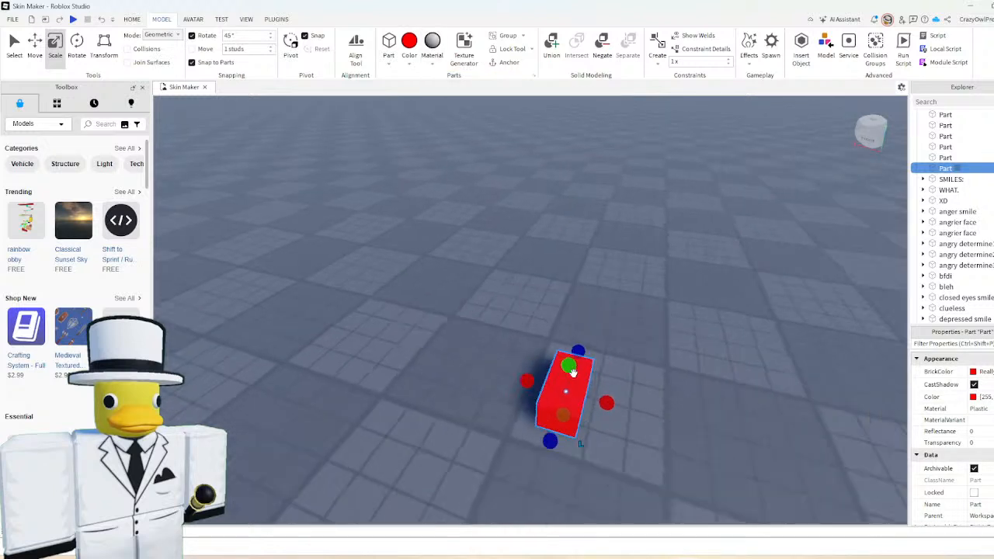
{"action": "left_click_drag", "start_coordinate": [568, 357], "coordinate": [573, 342]}
{"action": "key", "text": "d"}
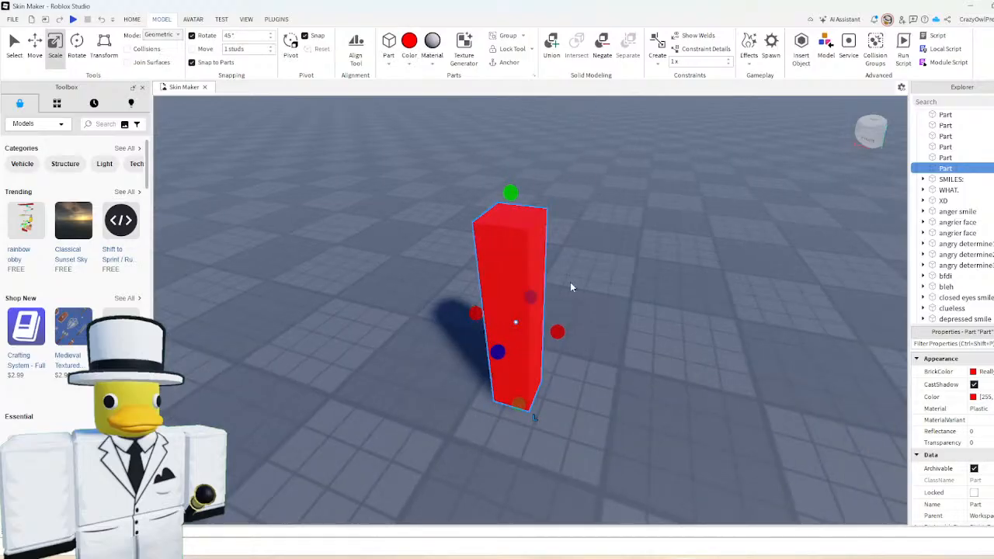
- Widen the red pillar with Scale and adjust its height and thickness
{"action": "right_click_drag", "start_coordinate": [570, 284], "coordinate": [558, 279]}
{"action": "scroll", "coordinate": [558, 278], "scroll_direction": "down", "scroll_amount": 2}
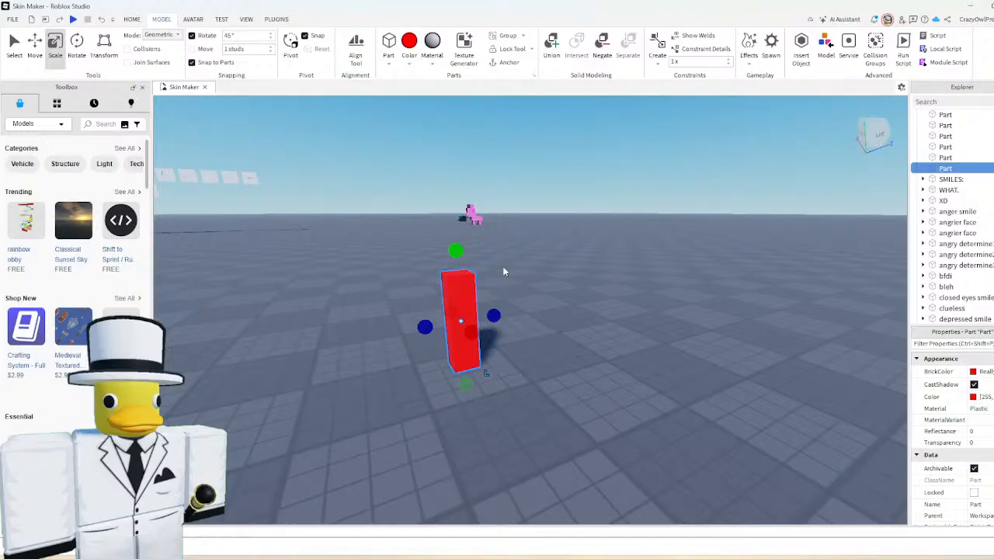
{"action": "left_click_drag", "start_coordinate": [425, 327], "coordinate": [404, 331]}
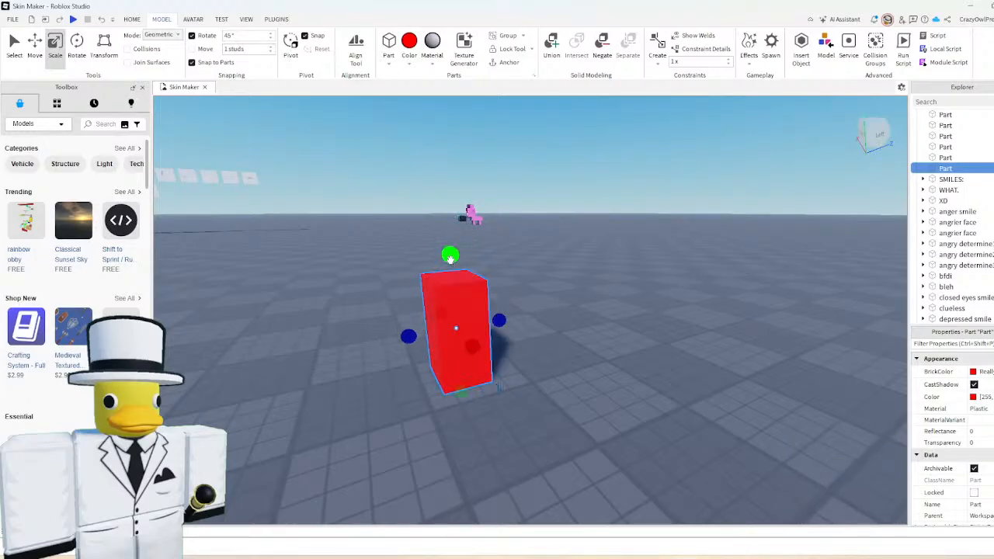
{"action": "left_click_drag", "start_coordinate": [448, 253], "coordinate": [449, 220]}
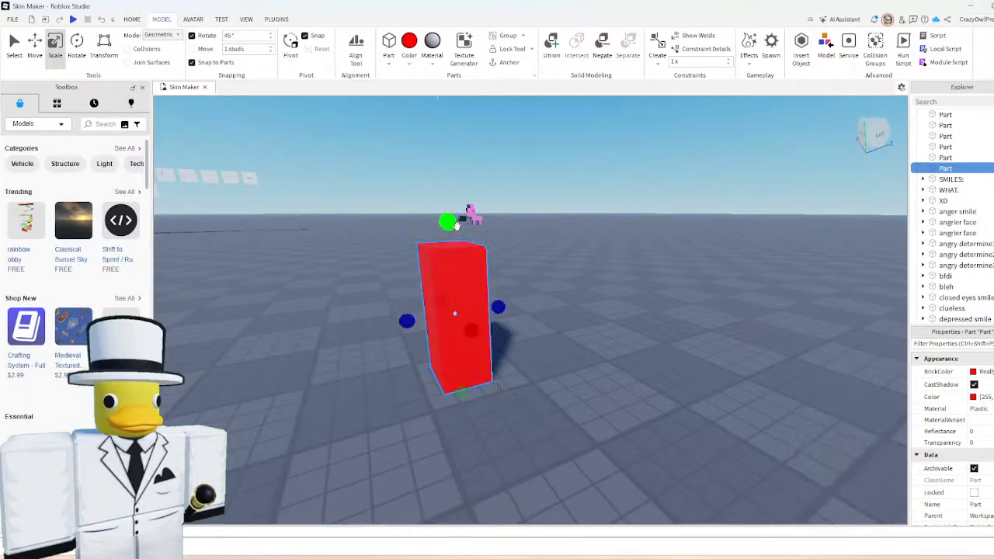
{"action": "left_click_drag", "start_coordinate": [471, 330], "coordinate": [487, 330]}
{"action": "left_click_drag", "start_coordinate": [466, 230], "coordinate": [464, 291]}
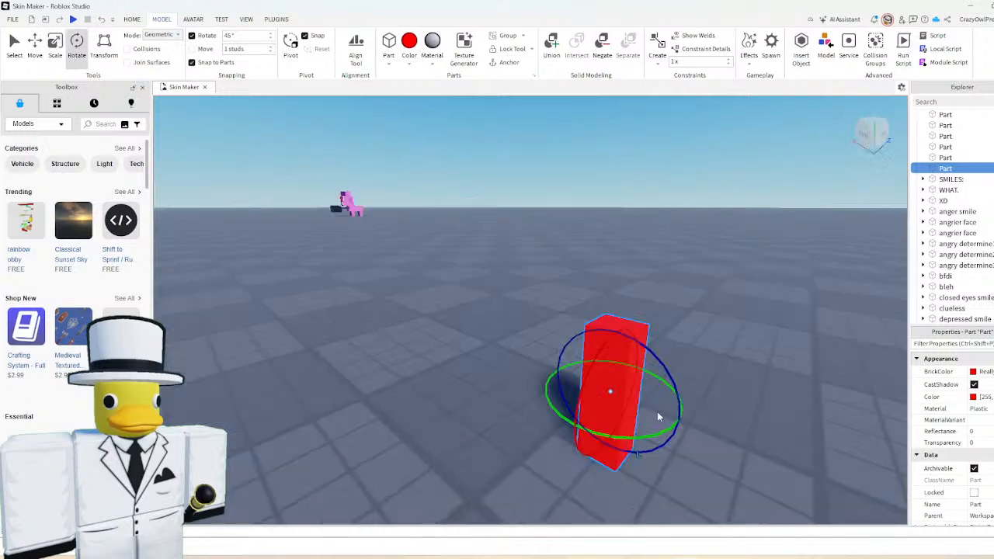
{"action": "key", "text": "ctrl+1"}
{"action": "key", "text": "ctrl+4"}
{"action": "left_click_drag", "start_coordinate": [678, 390], "coordinate": [638, 363]}
{"action": "key", "text": "ctrl+z"}
{"action": "key", "text": "ctrl+2"}
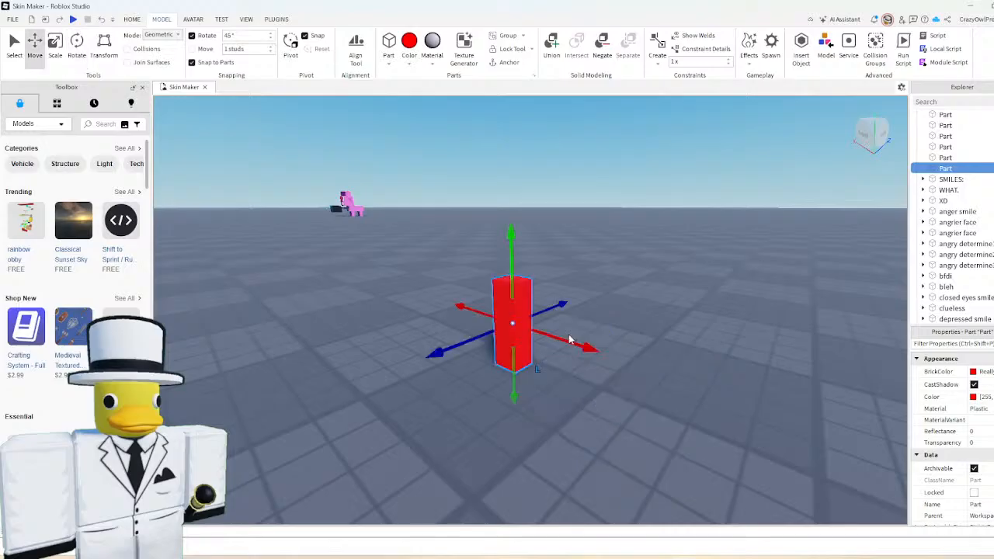
- Tilt the red pillar diagonally to one side with Rotate
{"action": "key", "text": "ctrl+3"}
{"action": "key", "text": "ctrl+4"}
{"action": "left_click_drag", "start_coordinate": [565, 317], "coordinate": [544, 295]}
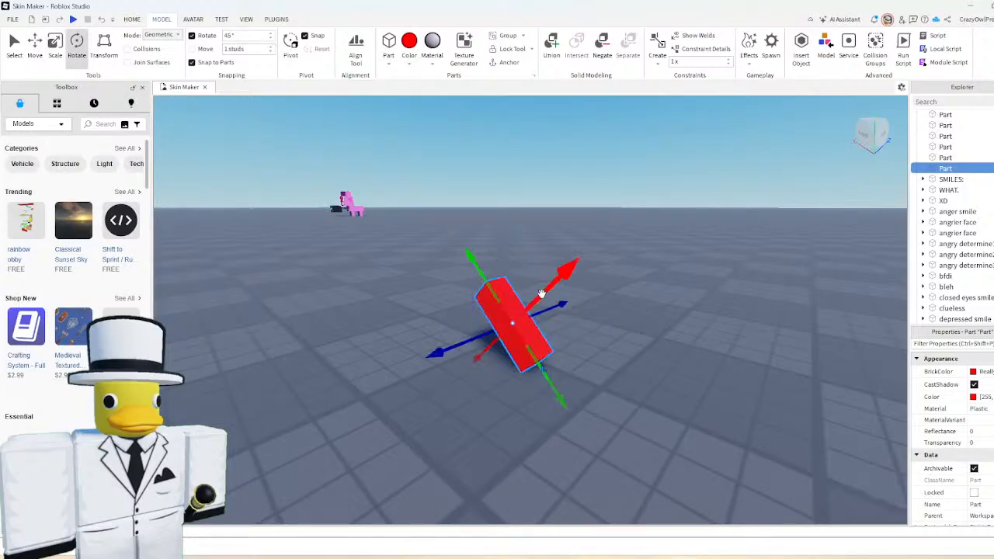
- Duplicate the tilted red block and move the copy 2.468 studs up along its long axis
{"action": "key", "text": "ctrl+2"}
{"action": "key", "text": "ctrl+d"}
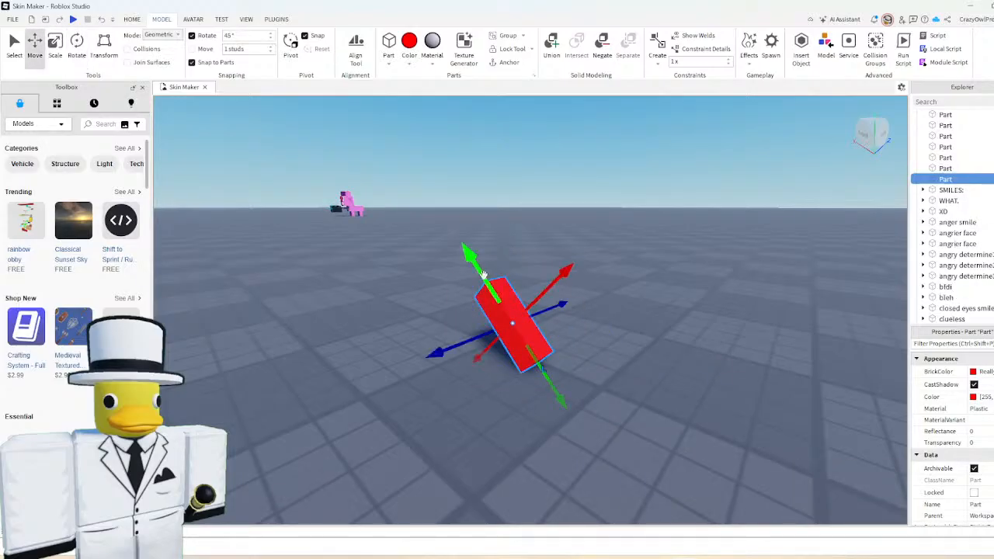
{"action": "left_click_drag", "start_coordinate": [470, 257], "coordinate": [437, 202]}
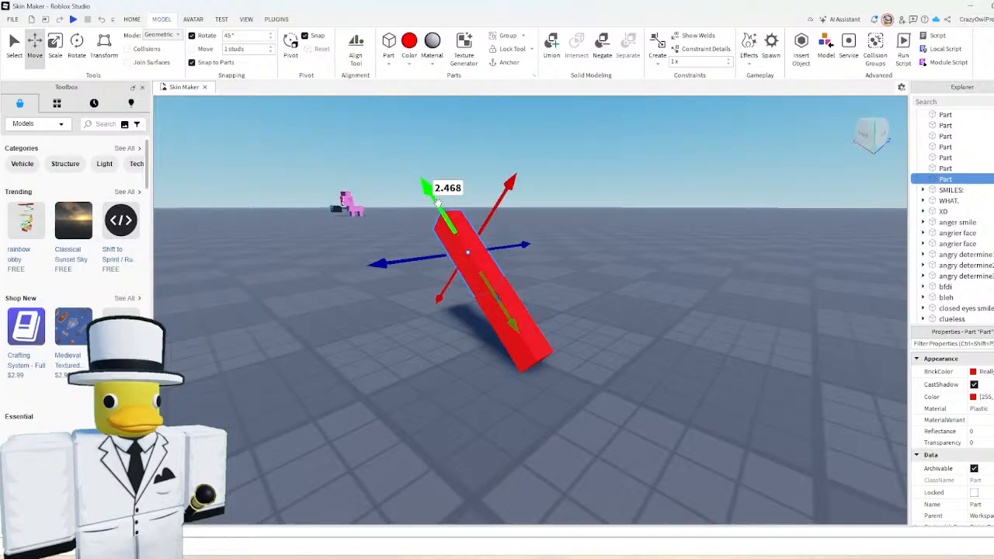
- Scale the duplicated block wider and thicker than the block below it, keeping its length
{"action": "key", "text": "ctrl+3"}
{"action": "left_click_drag", "start_coordinate": [435, 258], "coordinate": [422, 261]}
{"action": "left_click_drag", "start_coordinate": [492, 251], "coordinate": [504, 250]}
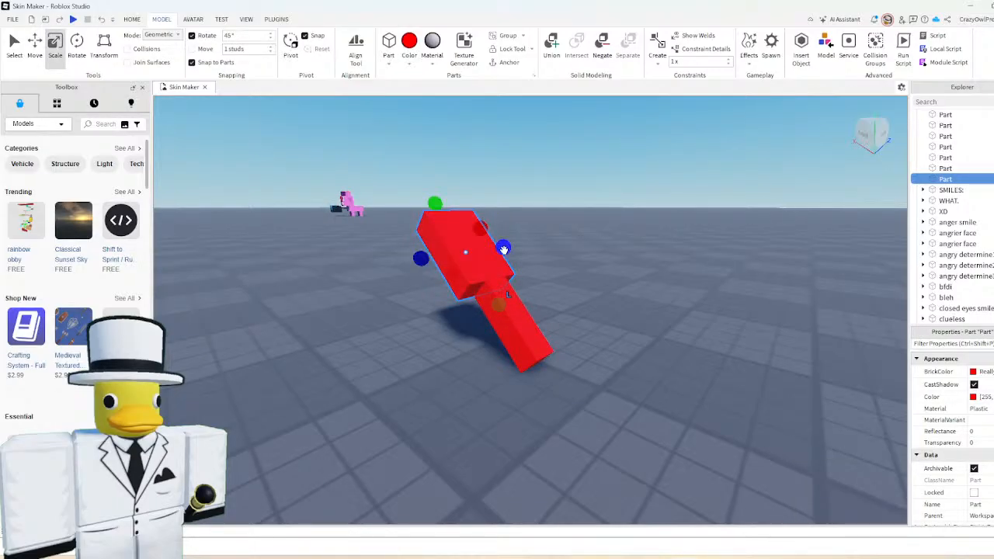
{"action": "mouse_move", "coordinate": [421, 258]}
{"action": "left_mouse_down", "text": "ctrl"}
{"action": "mouse_move", "coordinate": [433, 257]}
{"action": "mouse_move", "coordinate": [421, 258]}
{"action": "left_mouse_up", "text": "ctrl"}
{"action": "left_click_drag", "start_coordinate": [484, 227], "coordinate": [494, 218], "text": "ctrl"}
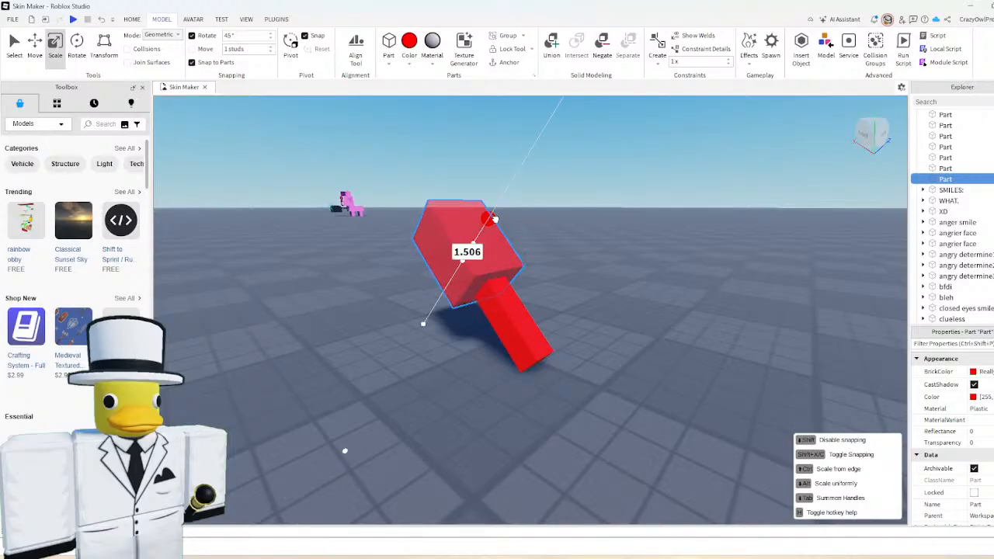
{"action": "left_click", "coordinate": [630, 302]}
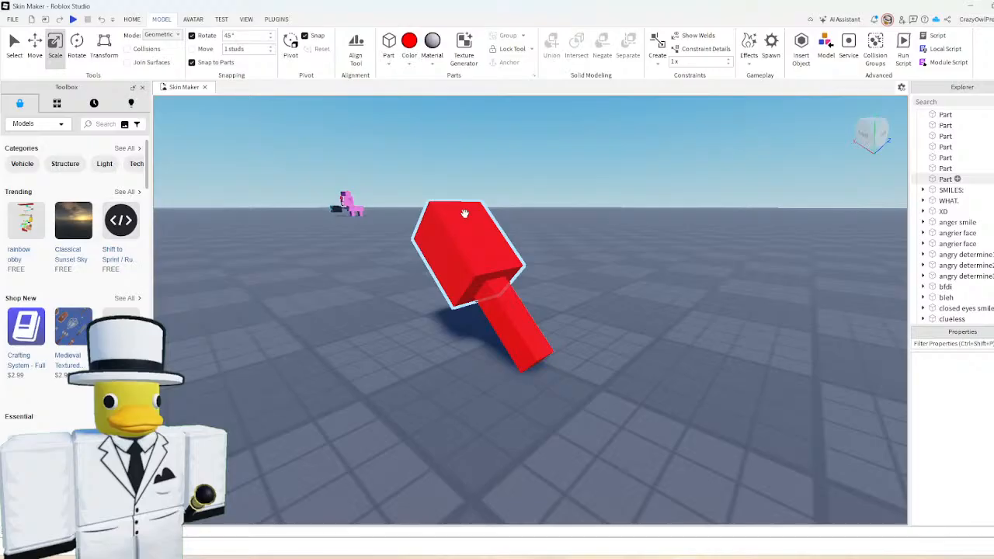
{"action": "key", "text": "alt+Tab"}
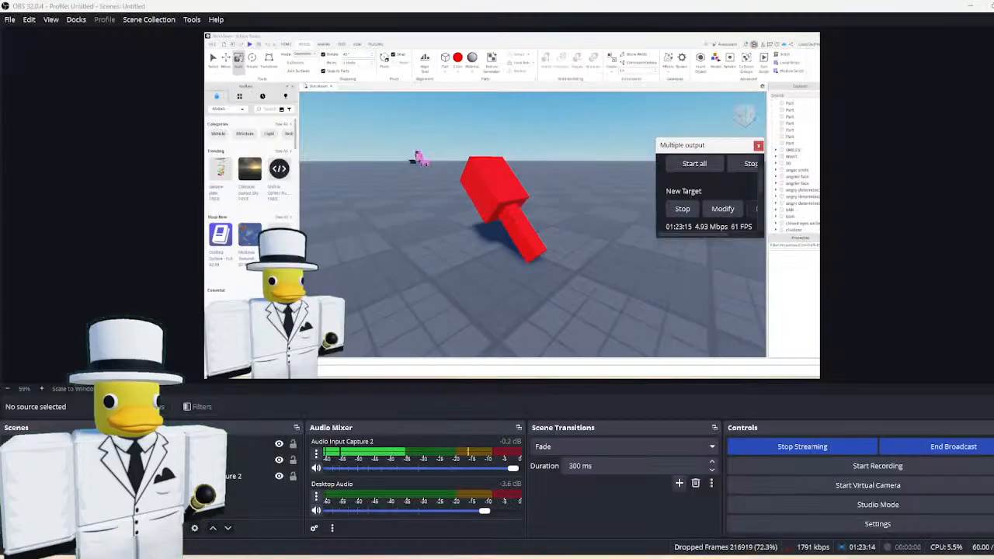
{"action": "key", "text": "alt+Tab"}
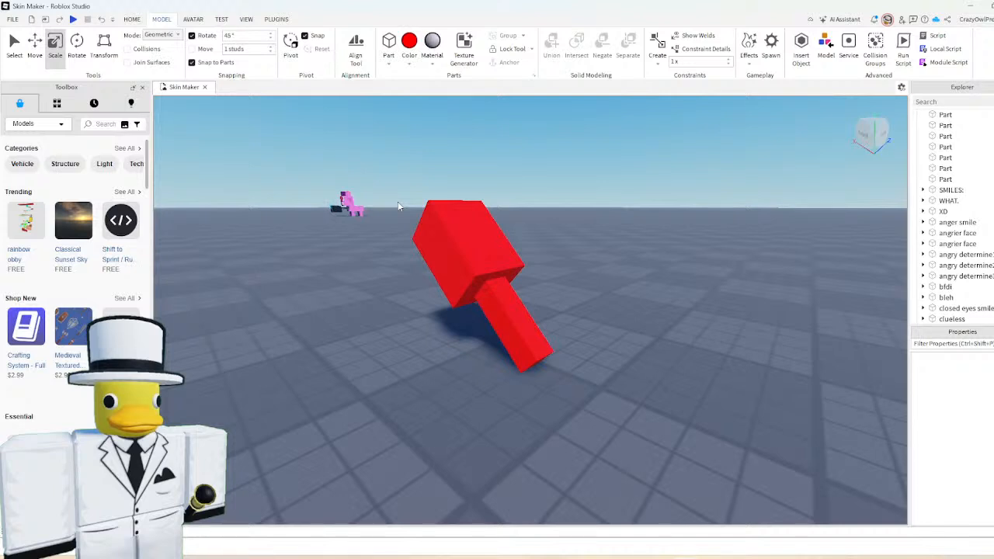
- Duplicate the thicker upper block and move the copy 2.468 studs further along the tilted axis
{"action": "left_click", "coordinate": [450, 268]}
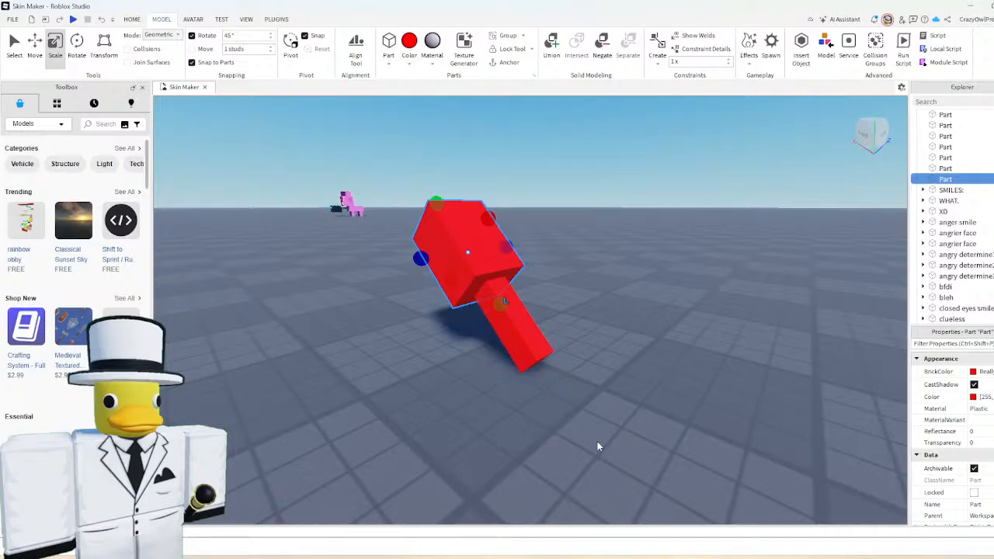
{"action": "key", "text": "ctrl+d"}
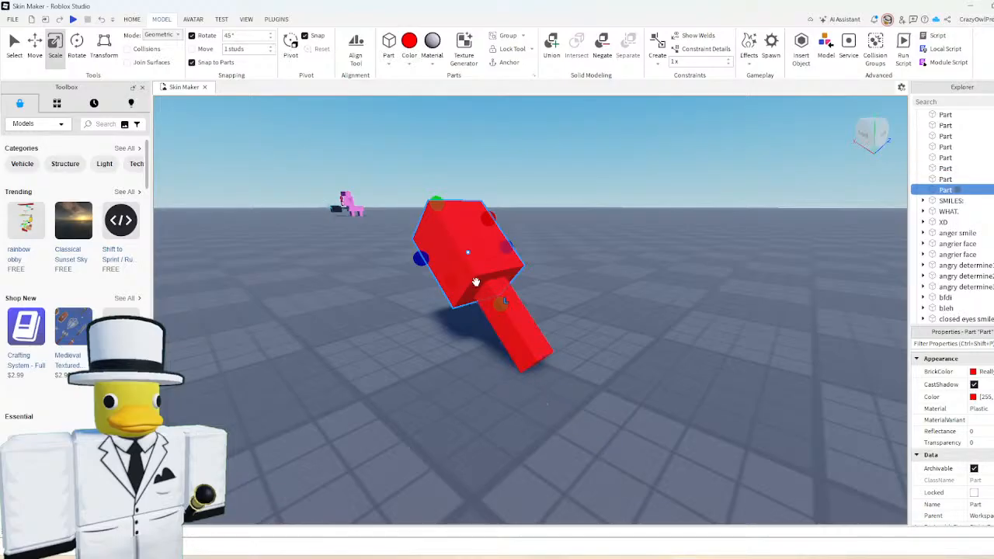
{"action": "scroll", "coordinate": [477, 271], "scroll_direction": "up", "scroll_amount": 4}
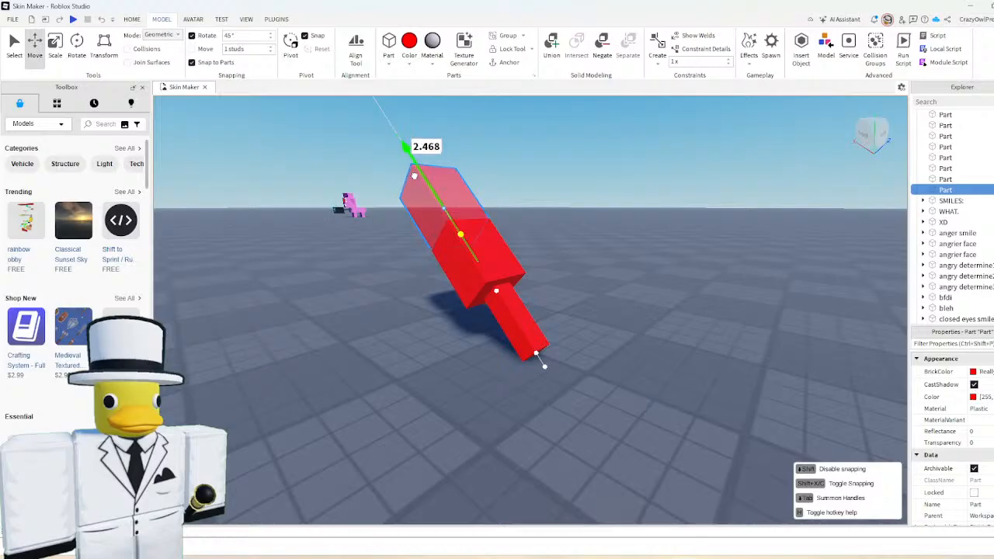
{"action": "left_click_drag", "start_coordinate": [415, 175], "coordinate": [420, 191]}
- Widen the third red block with Scale so it overhangs the second one
{"action": "key", "text": "ctrl+3"}
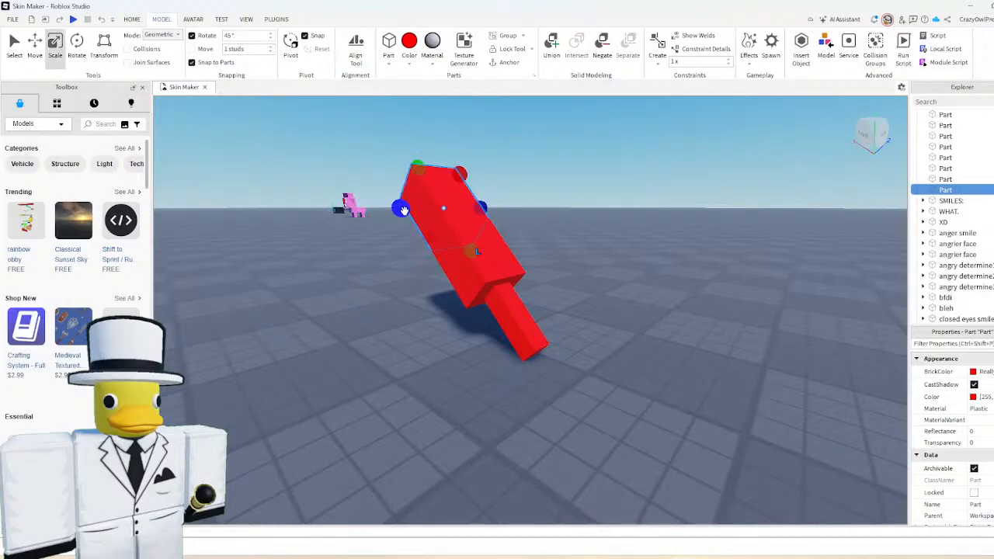
{"action": "left_click_drag", "start_coordinate": [404, 210], "coordinate": [388, 210]}
{"action": "left_click", "coordinate": [580, 302]}
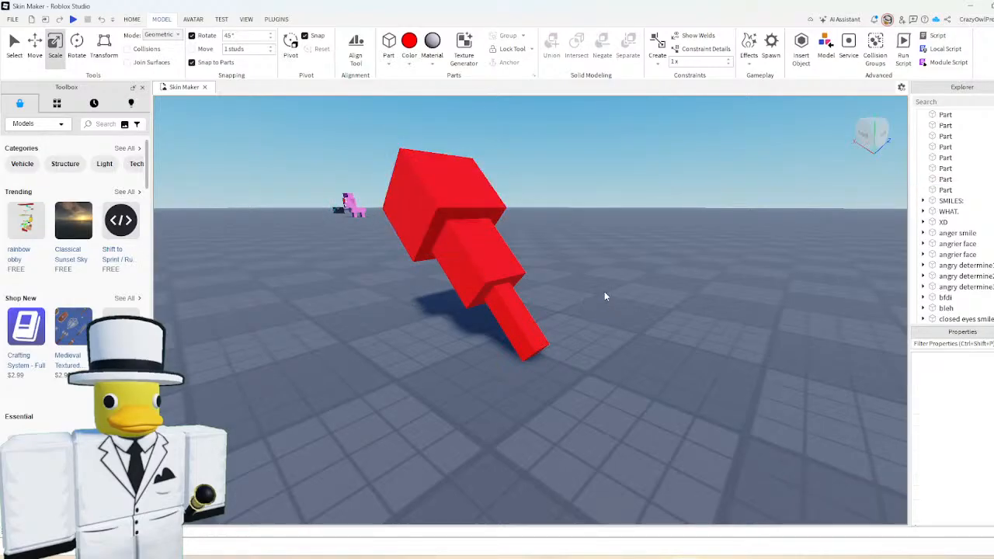
- Lengthen the third red block at its upper end with Scale
{"action": "right_click_drag", "start_coordinate": [604, 295], "coordinate": [475, 326]}
{"action": "left_click", "coordinate": [475, 314]}
{"action": "key", "text": "ctrl+2"}
{"action": "key", "text": "ctrl+3"}
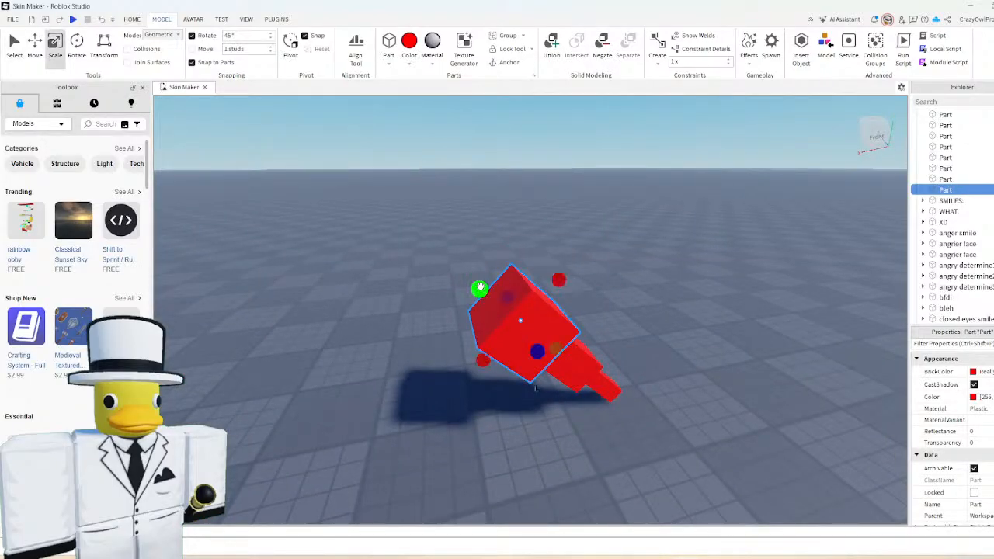
{"action": "left_click_drag", "start_coordinate": [476, 288], "coordinate": [445, 262]}
{"action": "left_click", "coordinate": [658, 286]}
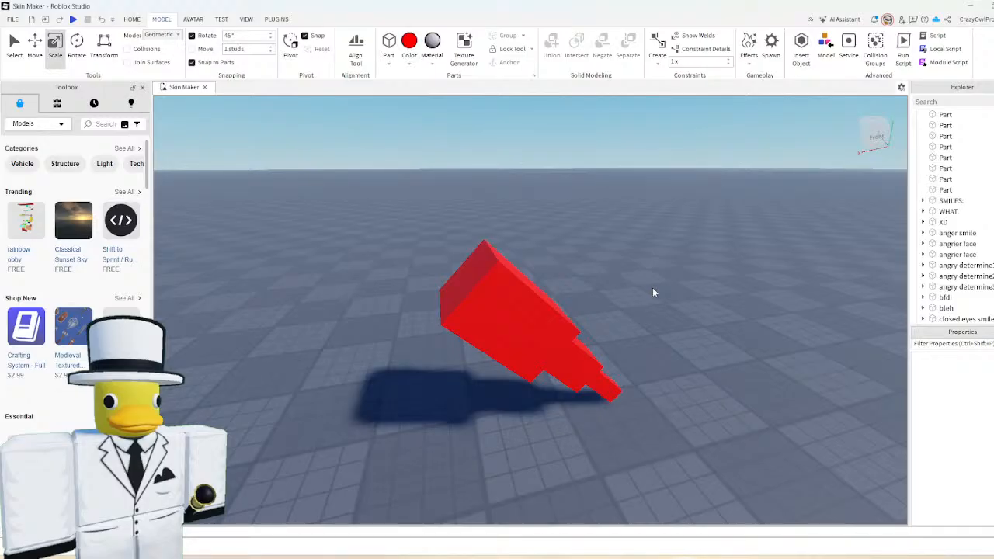
- Duplicate the third red block and move the copy up beyond its upper end
{"action": "scroll", "coordinate": [652, 288], "scroll_direction": "up", "scroll_amount": 3}
{"action": "right_click_drag", "start_coordinate": [652, 288], "coordinate": [583, 292]}
{"action": "scroll", "coordinate": [499, 310], "scroll_direction": "down", "scroll_amount": 4}
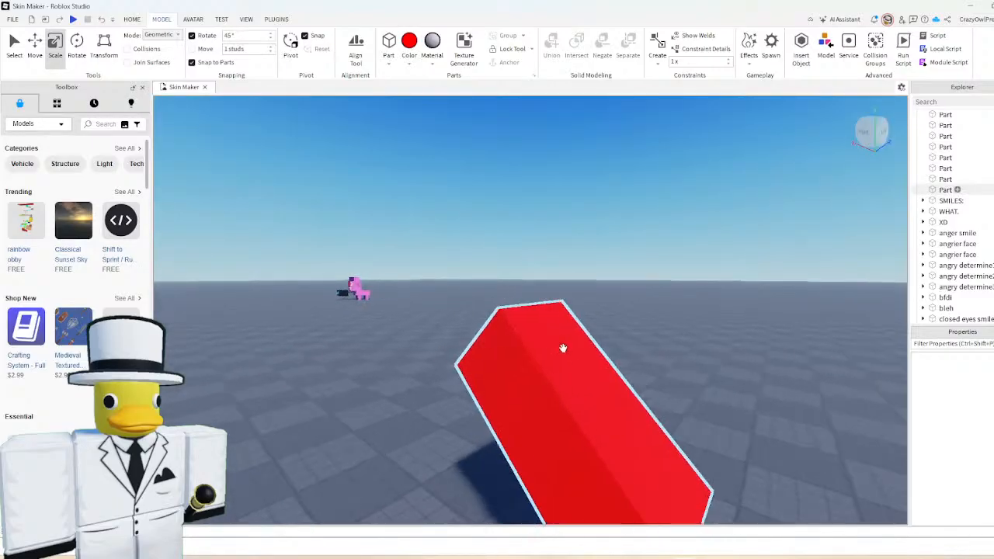
{"action": "left_click", "coordinate": [557, 348]}
{"action": "key", "text": "ctrl+2"}
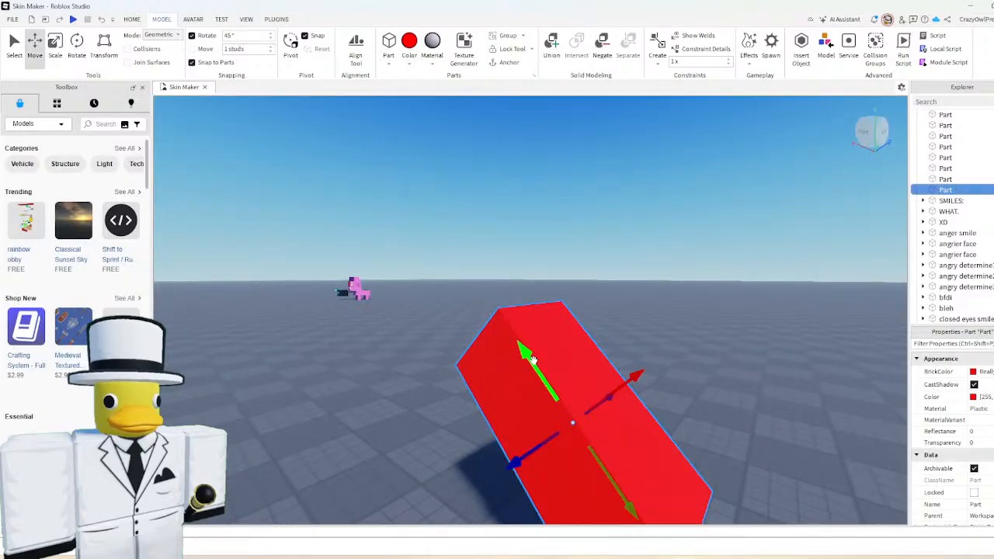
{"action": "left_click_drag", "start_coordinate": [531, 359], "coordinate": [481, 268]}
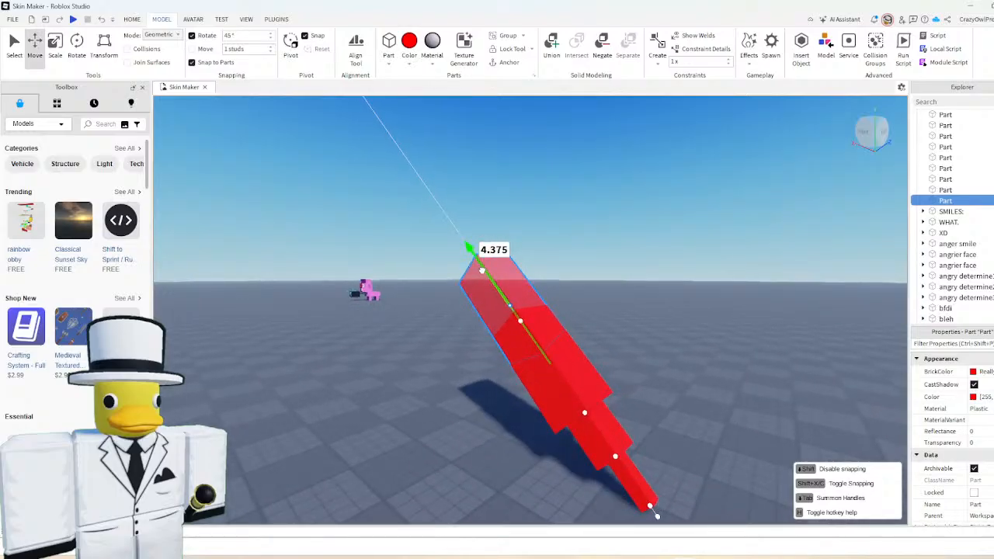
- Rotate the third red block slightly more upright, without angle snapping
{"action": "left_click", "coordinate": [552, 339]}
{"action": "key", "text": "ctrl+4"}
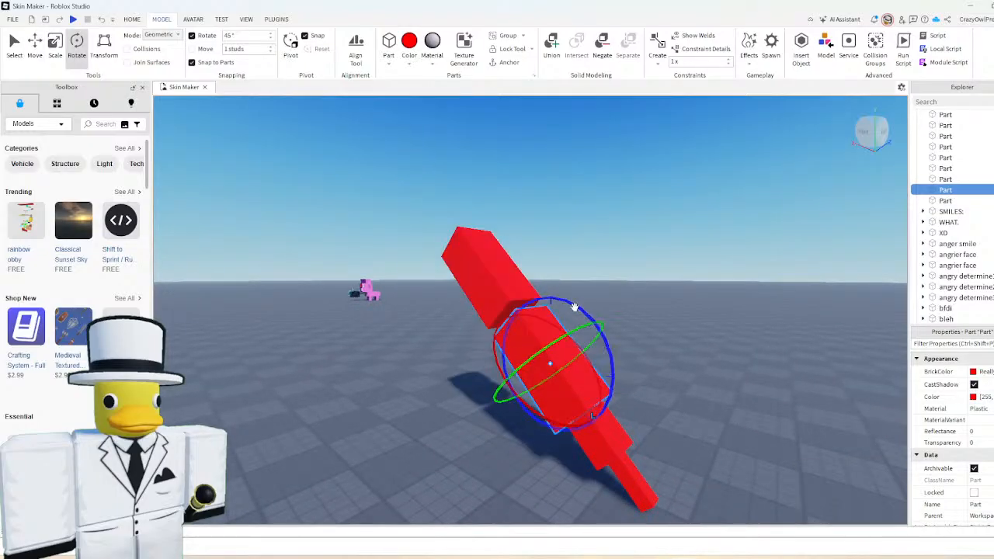
{"action": "mouse_move", "coordinate": [572, 308]}
{"action": "left_mouse_down"}
{"action": "mouse_move", "coordinate": [619, 324]}
{"action": "mouse_move", "coordinate": [584, 307]}
{"action": "left_mouse_up"}
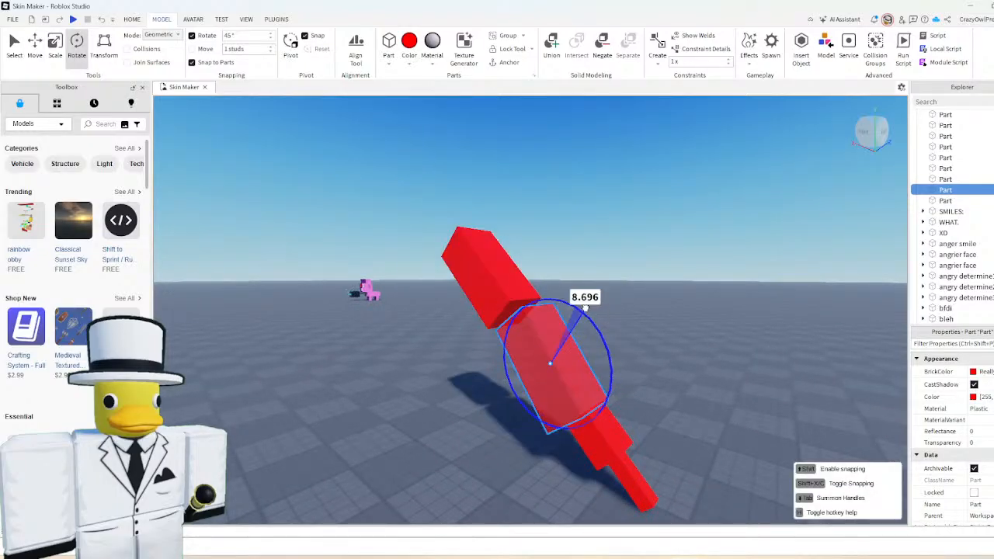
- Delete the misaligned top block and place a new duplicate of the rotated third block above it
{"action": "left_click", "coordinate": [484, 256]}
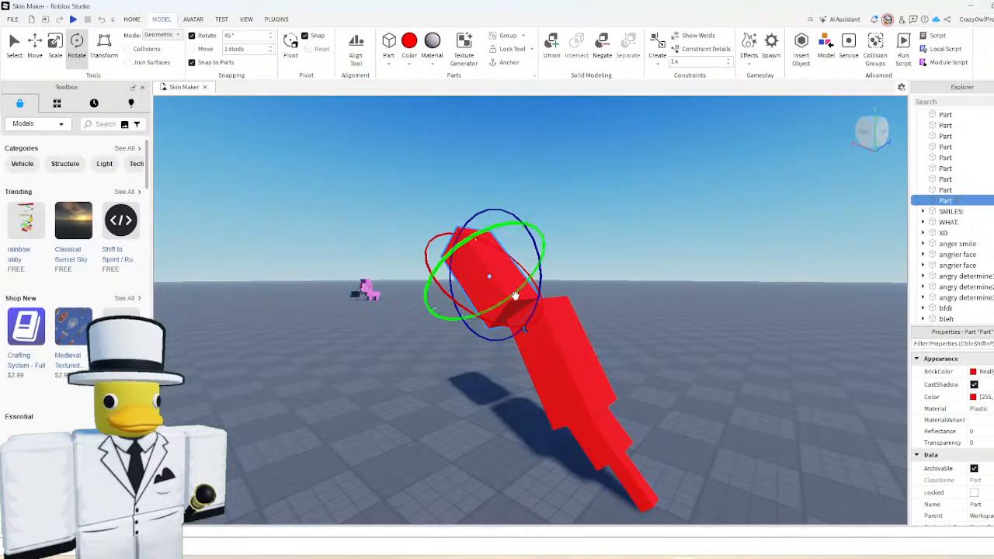
{"action": "key", "text": "Delete"}
{"action": "left_click", "coordinate": [551, 349]}
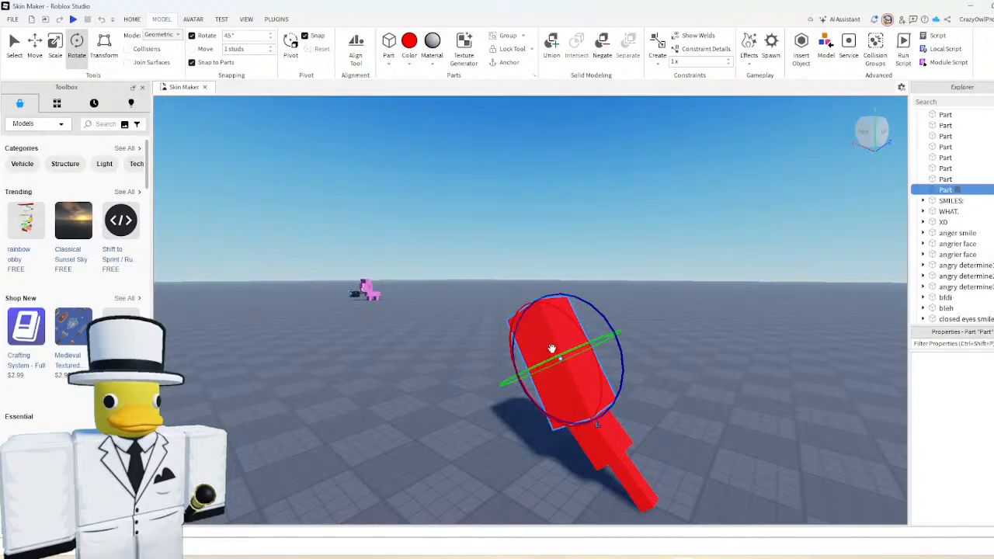
{"action": "key", "text": "ctrl+d"}
{"action": "key", "text": "ctrl+2"}
{"action": "left_click_drag", "start_coordinate": [539, 306], "coordinate": [503, 219]}
{"action": "key", "text": "ctrl+3"}
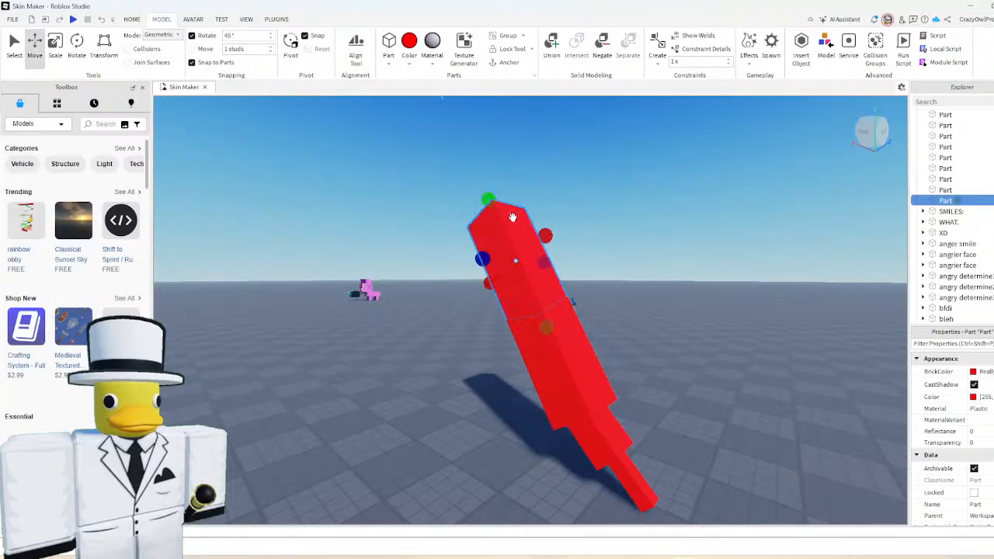
- Rotate the top red block to stand nearly upright on the tilted blocks
{"action": "key", "text": "ctrl+4"}
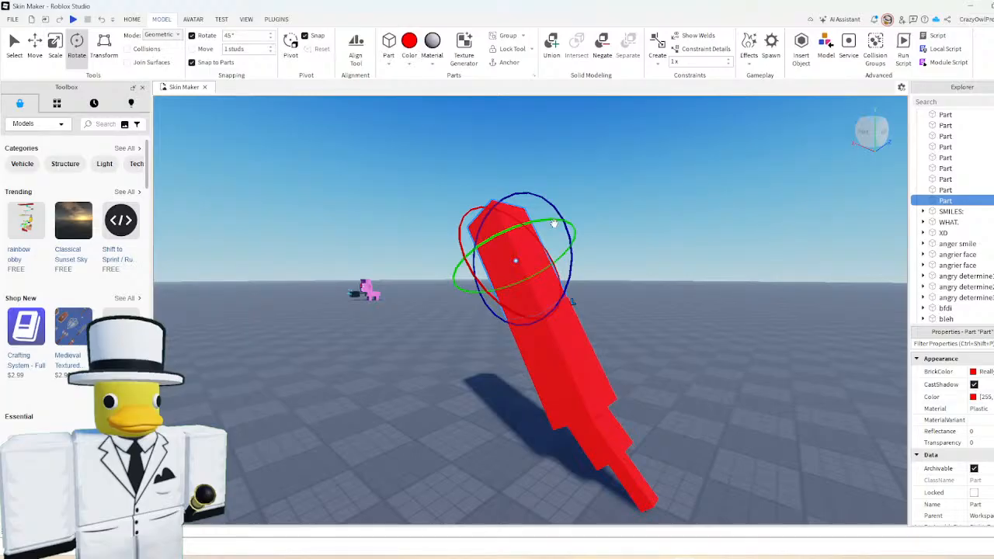
{"action": "left_click_drag", "start_coordinate": [552, 223], "coordinate": [614, 260]}
{"action": "key", "text": "ctrl+2"}
{"action": "left_click", "coordinate": [713, 262]}
- Scale the top red block wider and deeper than the tilted block beneath it
{"action": "right_click_drag", "start_coordinate": [713, 261], "coordinate": [681, 257]}
{"action": "key", "text": "w"}
{"action": "key", "text": "d"}
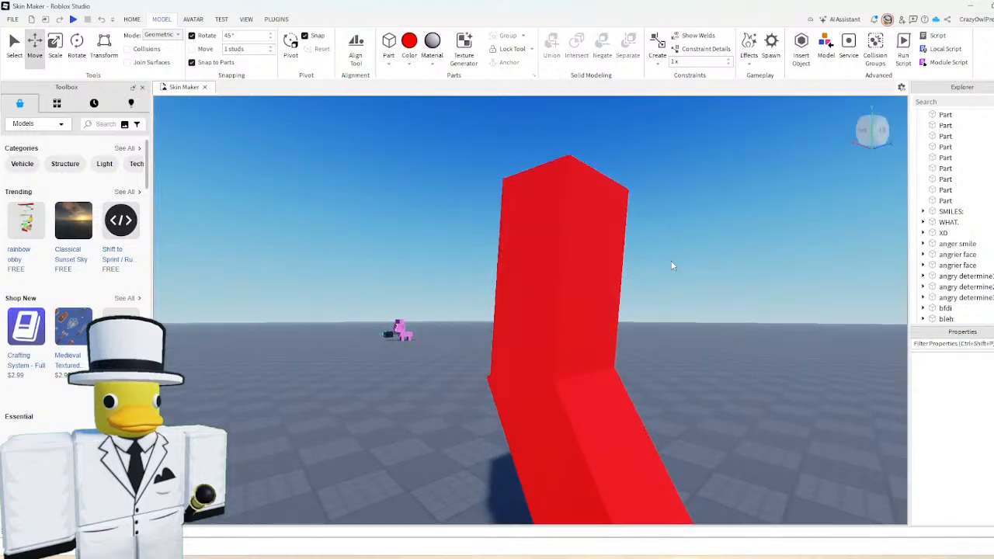
{"action": "left_click", "coordinate": [543, 277]}
{"action": "key", "text": "ctrl+3"}
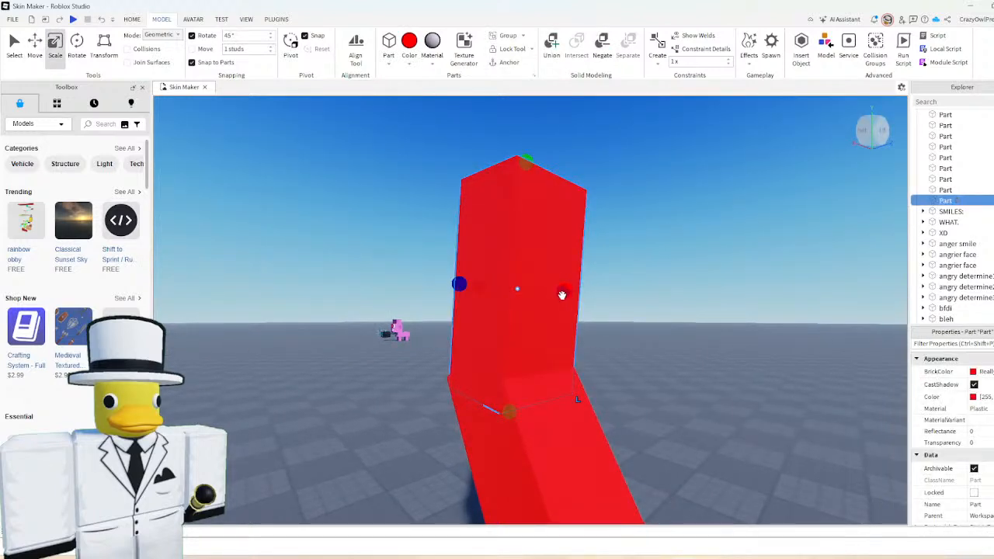
{"action": "left_click_drag", "start_coordinate": [563, 295], "coordinate": [563, 294]}
{"action": "left_click_drag", "start_coordinate": [766, 290], "coordinate": [768, 290], "text": "ctrl"}
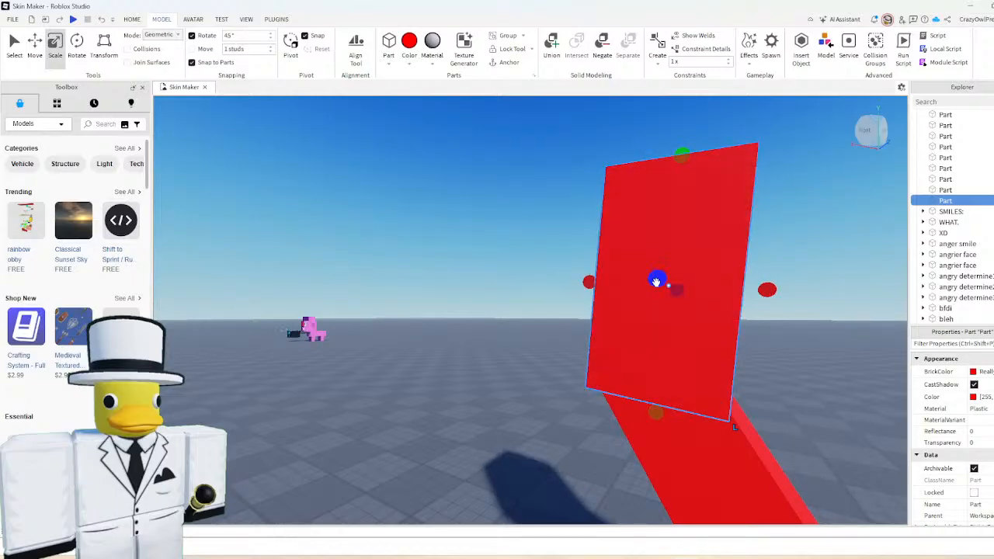
{"action": "left_click_drag", "start_coordinate": [656, 281], "coordinate": [647, 290]}
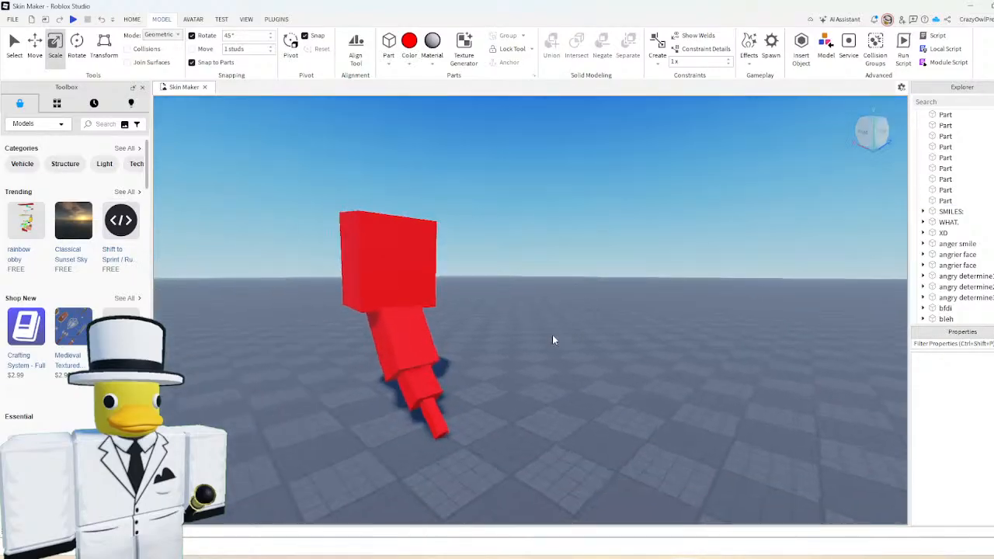
- Reduce the top block's width with Scale so it only slightly overhangs the block below
{"action": "right_click_drag", "start_coordinate": [552, 335], "coordinate": [488, 303]}
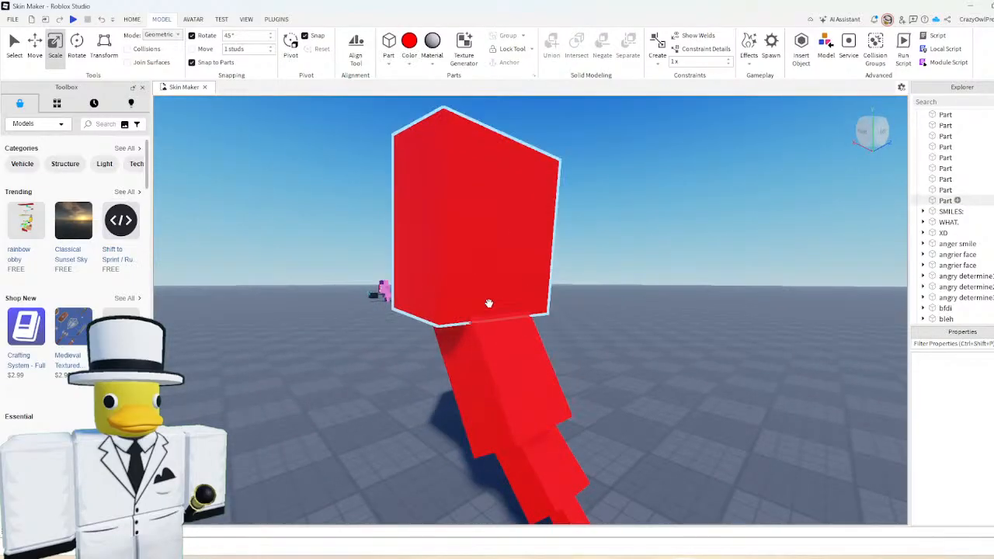
{"action": "left_click", "coordinate": [489, 302]}
{"action": "left_click_drag", "start_coordinate": [523, 235], "coordinate": [490, 252]}
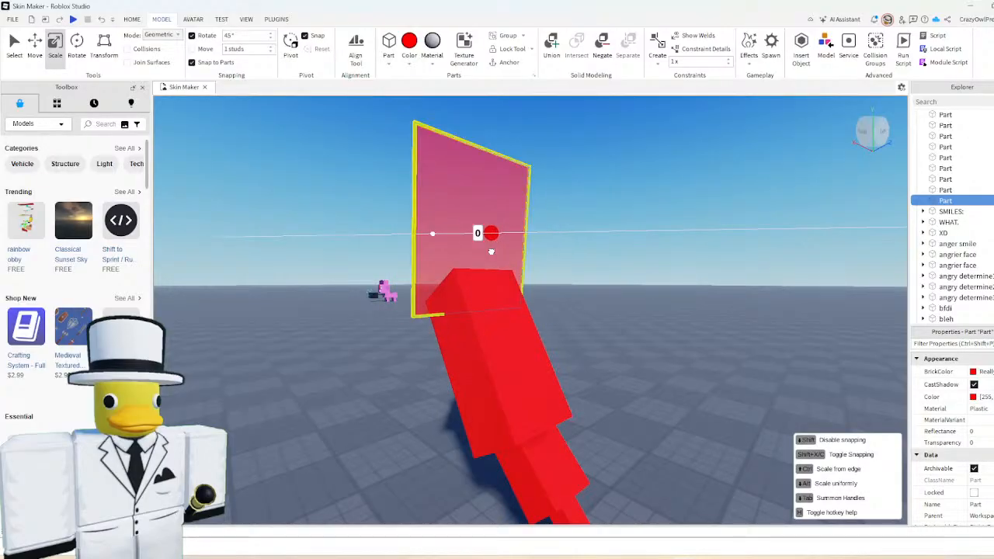
{"action": "left_click_drag", "start_coordinate": [490, 250], "coordinate": [535, 236]}
{"action": "left_click_drag", "start_coordinate": [450, 231], "coordinate": [409, 224]}
{"action": "left_click", "coordinate": [700, 316]}
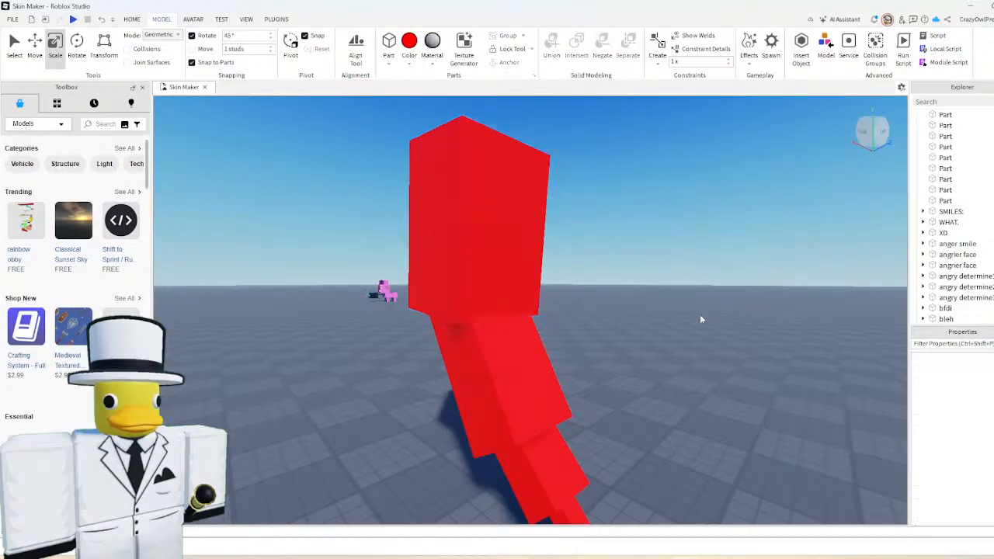
- Adjust the tilt of the top red block from the back side with Rotate
{"action": "right_click_drag", "start_coordinate": [690, 319], "coordinate": [683, 326]}
{"action": "scroll", "coordinate": [690, 321], "scroll_direction": "down", "scroll_amount": 3}
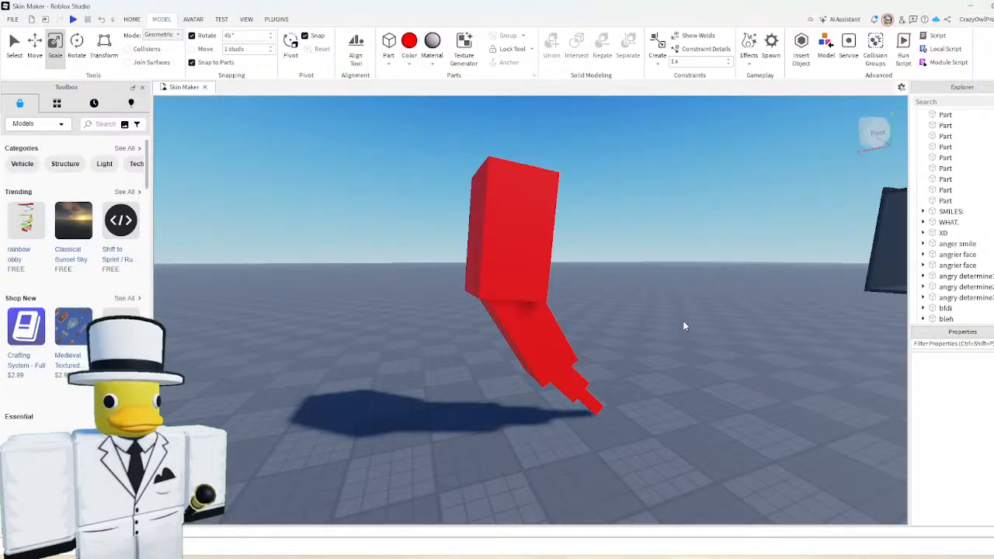
{"action": "right_click_drag", "start_coordinate": [684, 326], "coordinate": [640, 328]}
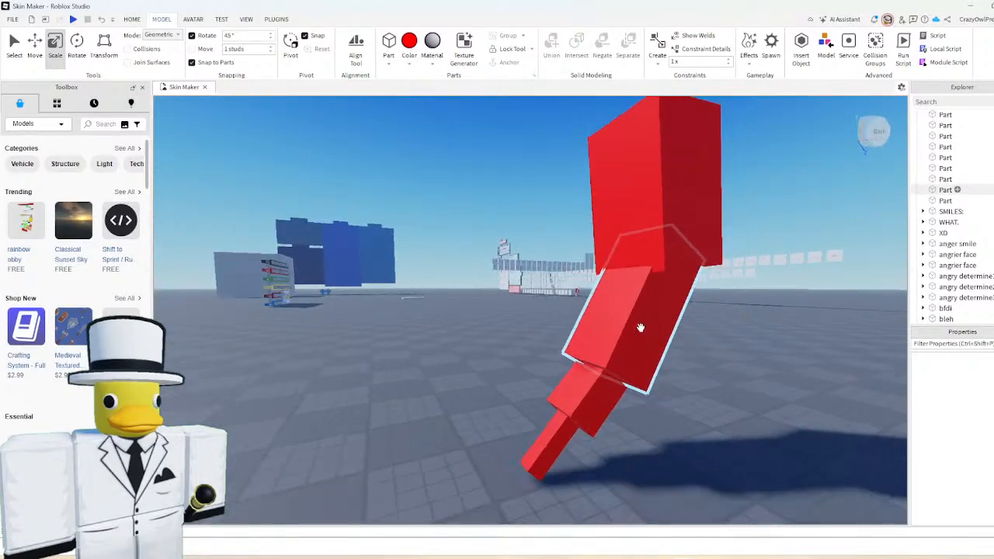
{"action": "key", "text": "s"}
{"action": "key", "text": "d"}
{"action": "left_click", "coordinate": [605, 256]}
{"action": "key", "text": "ctrl+4"}
{"action": "left_click_drag", "start_coordinate": [534, 235], "coordinate": [521, 234]}
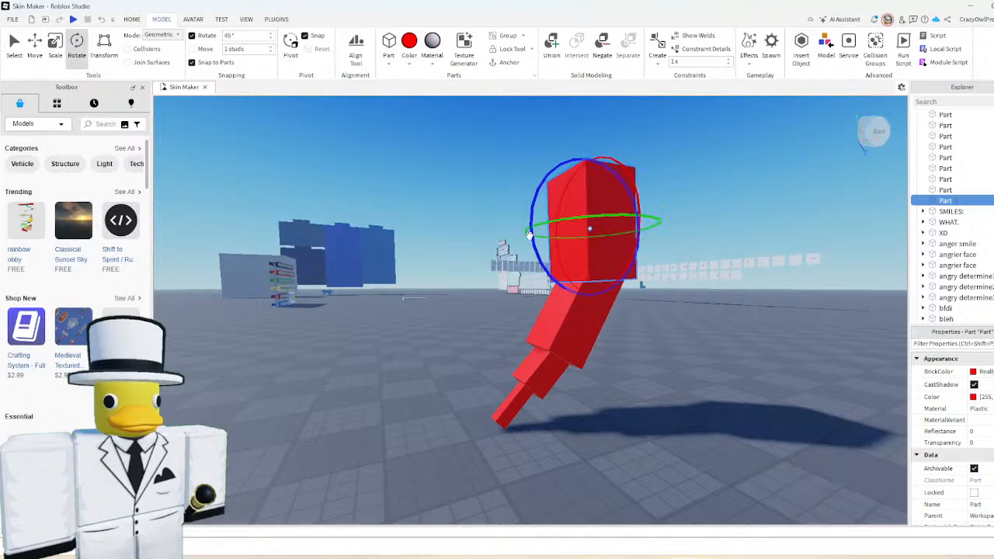
- Duplicate the top red block upward and scale the copy into a thin slab that overhangs the block on all sides
{"action": "left_click", "coordinate": [448, 319]}
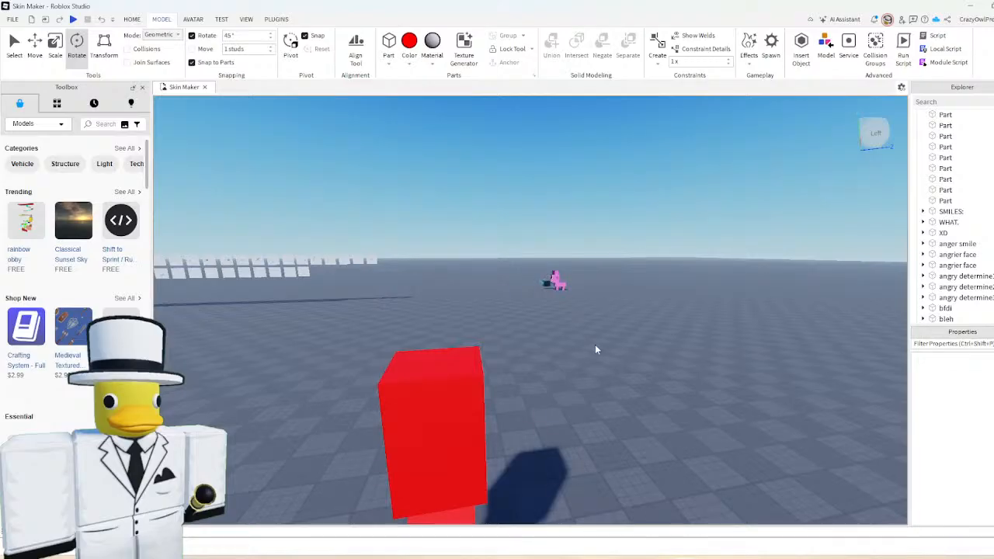
{"action": "left_click", "coordinate": [396, 452]}
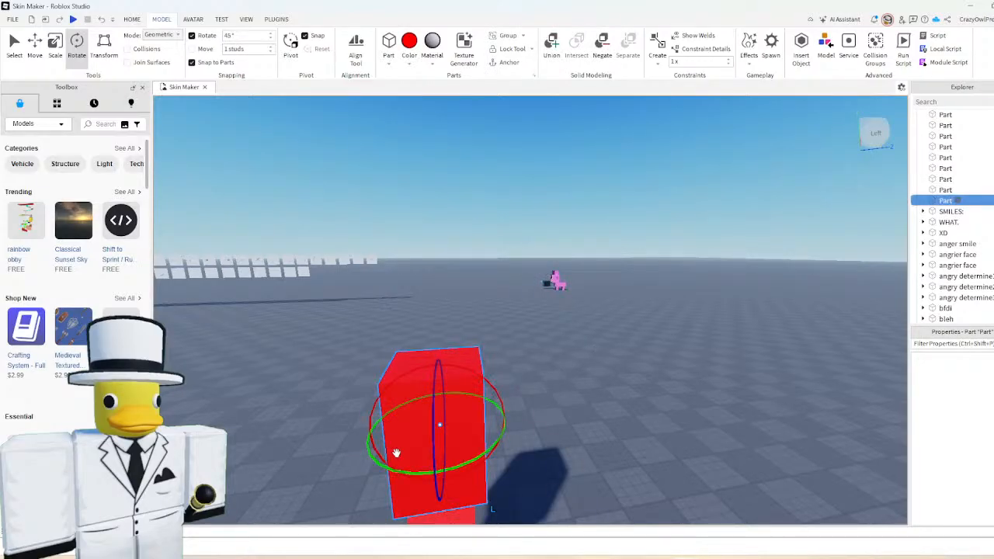
{"action": "key", "text": "ctrl+2"}
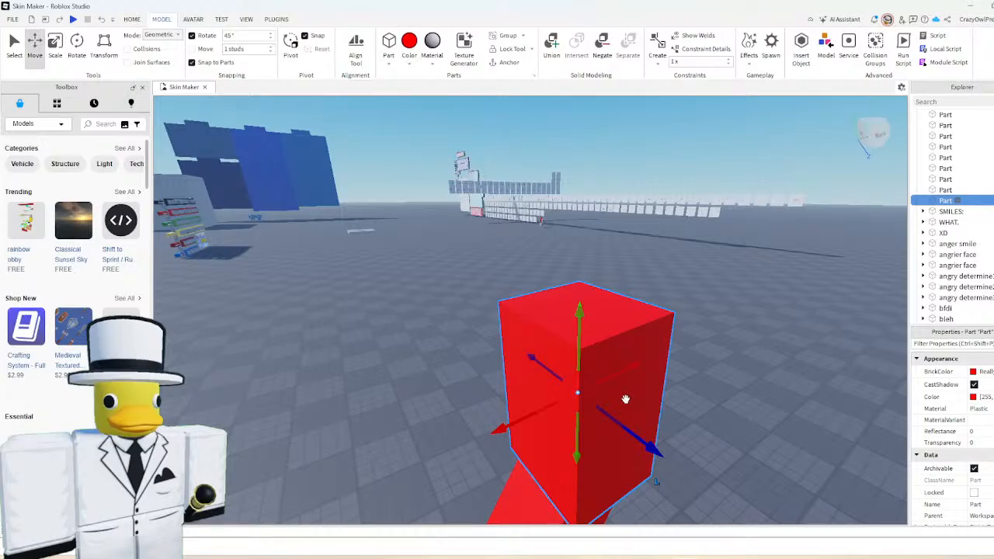
{"action": "left_click", "coordinate": [430, 357]}
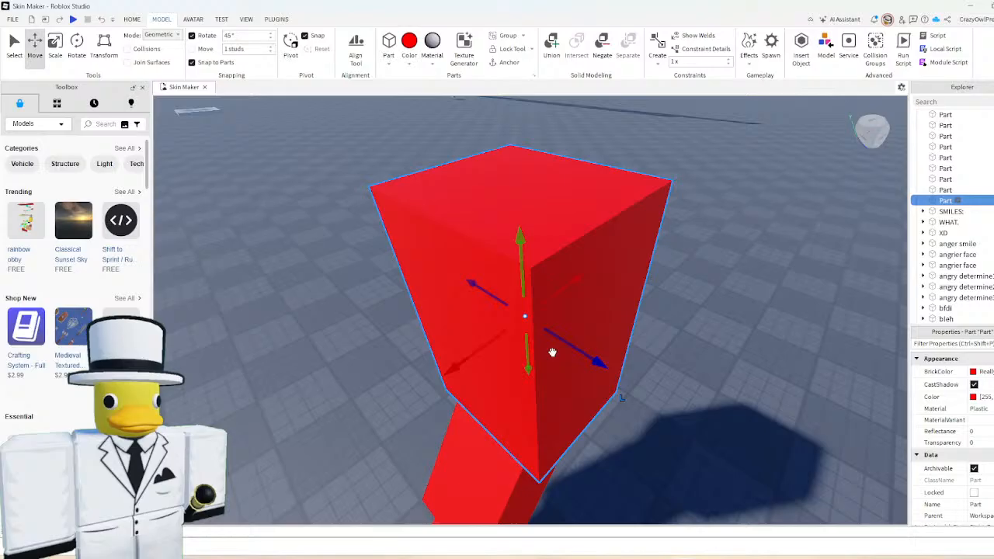
{"action": "key", "text": "ctrl+d"}
{"action": "left_click_drag", "start_coordinate": [520, 262], "coordinate": [515, 222]}
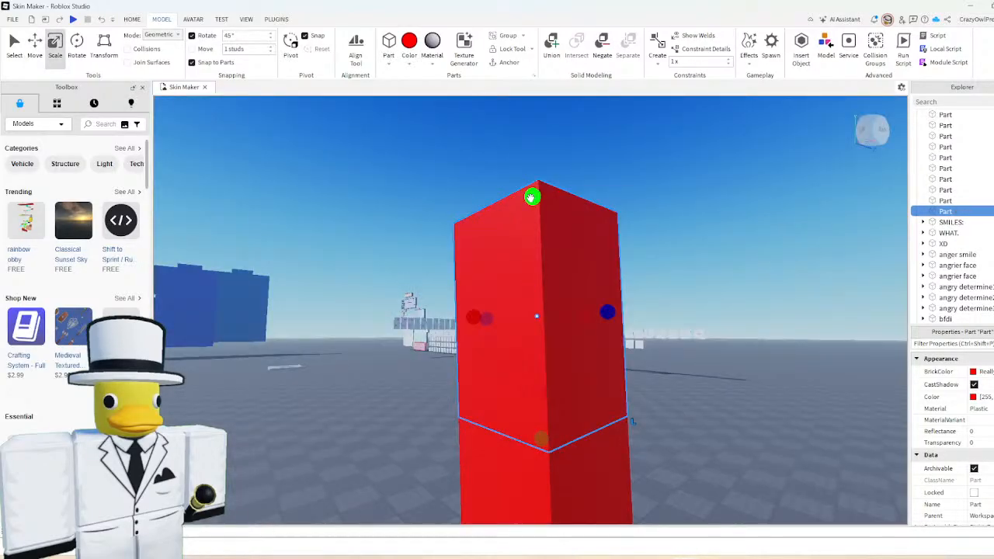
{"action": "left_click_drag", "start_coordinate": [530, 244], "coordinate": [539, 376]}
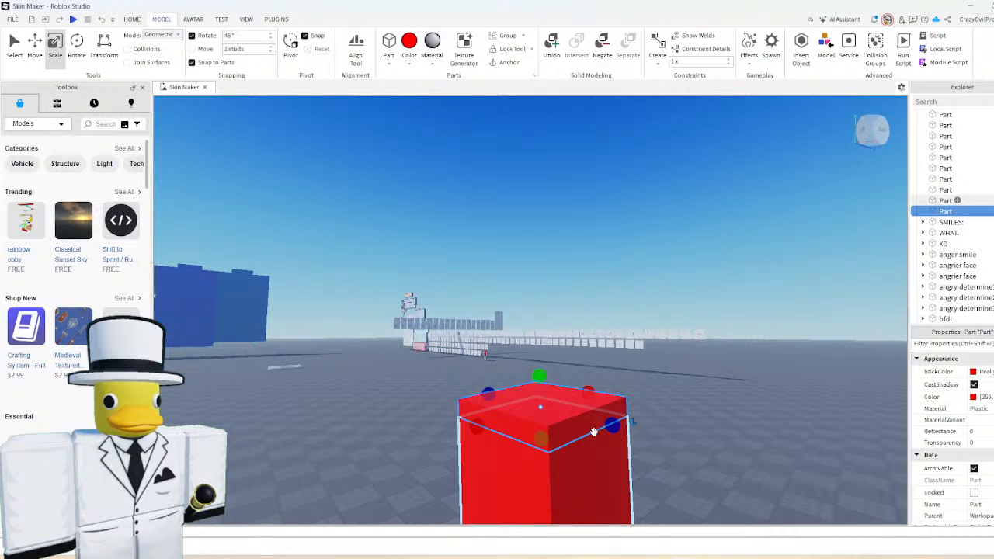
- Recolor the overhanging slab lime green and set its material to Fabric
{"action": "left_click", "coordinate": [409, 64]}
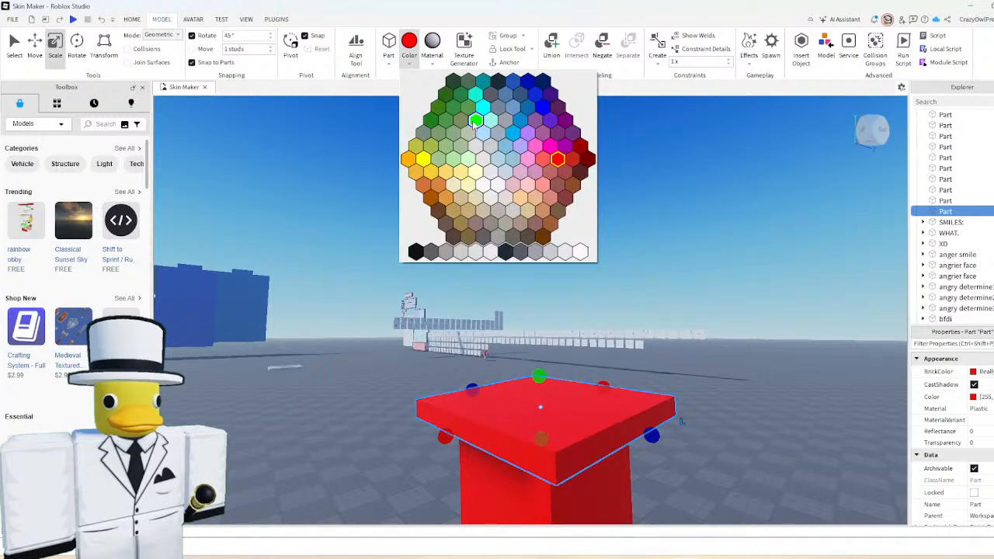
{"action": "left_click", "coordinate": [475, 120]}
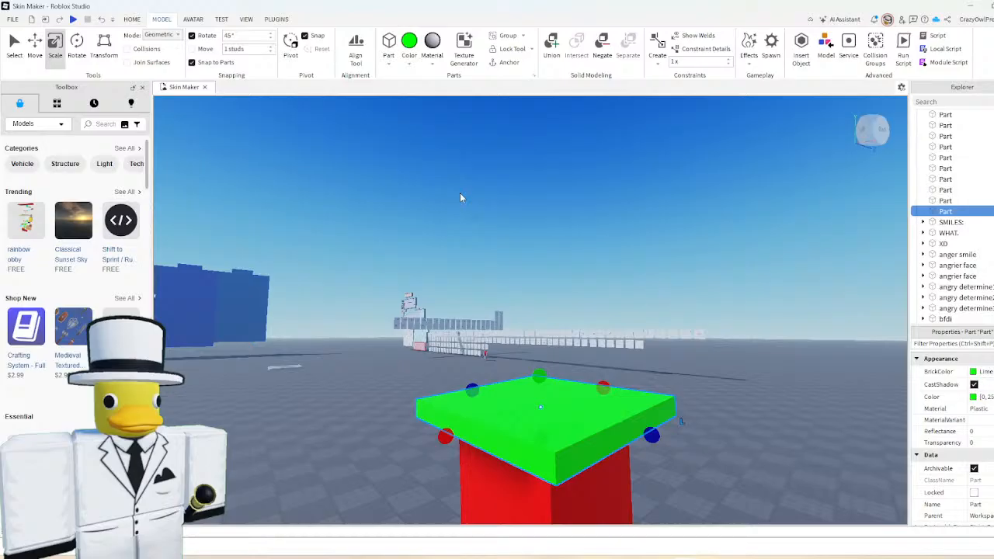
{"action": "left_click", "coordinate": [431, 47]}
{"action": "scroll", "coordinate": [510, 209], "scroll_direction": "down", "scroll_amount": 3}
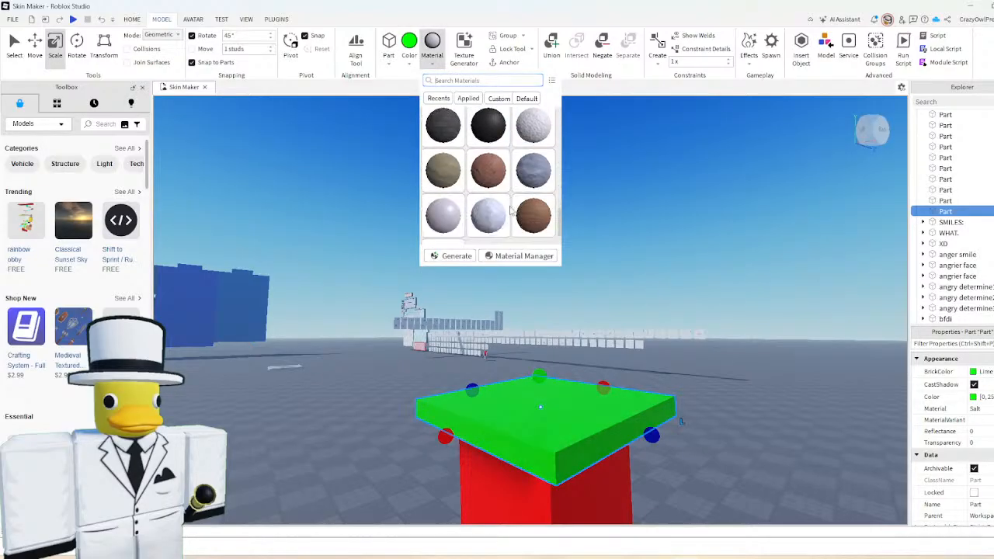
{"action": "scroll", "coordinate": [489, 204], "scroll_direction": "down", "scroll_amount": 2}
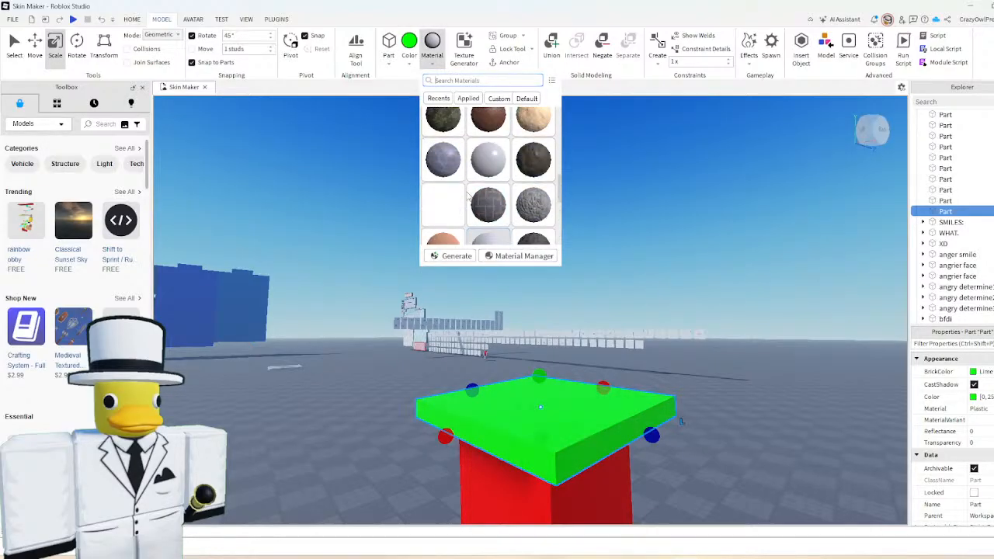
{"action": "type", "text": "fab"}
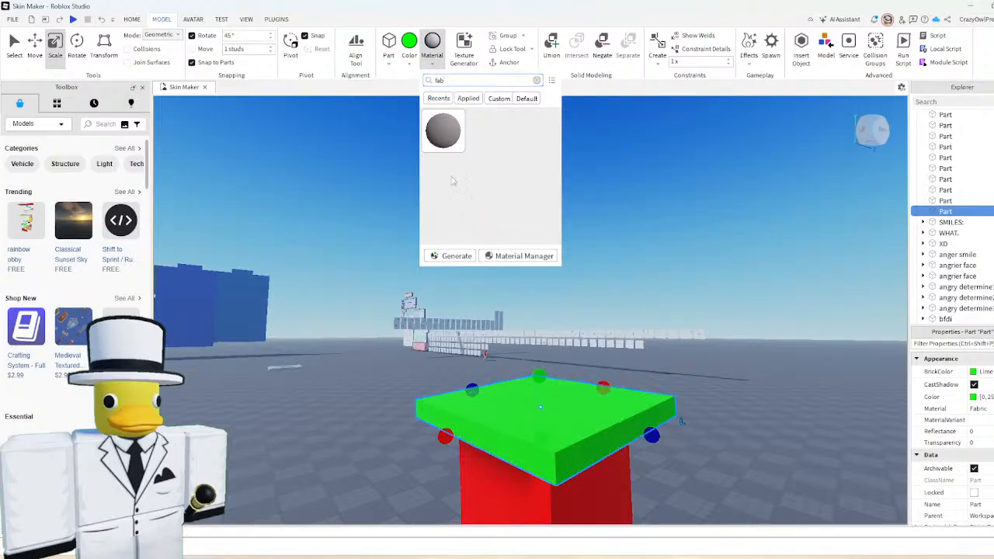
{"action": "left_click", "coordinate": [442, 130]}
{"action": "scroll", "coordinate": [570, 313], "scroll_direction": "up", "scroll_amount": 6}
{"action": "scroll", "coordinate": [569, 313], "scroll_direction": "down", "scroll_amount": 2}
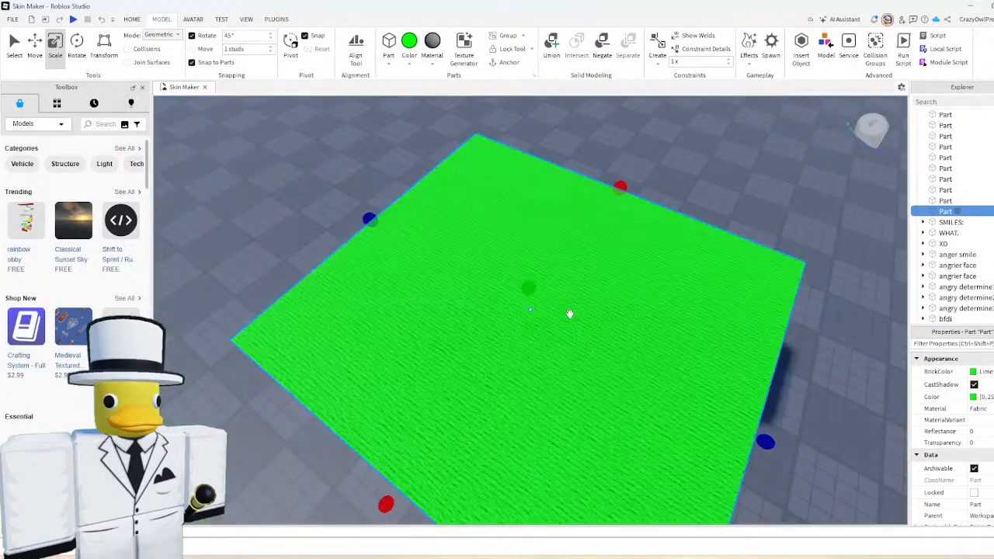
- Duplicate the green slab and scale the copy into a narrower, taller block on top of it, forming the hat's crown
{"action": "scroll", "coordinate": [570, 312], "scroll_direction": "down", "scroll_amount": 5}
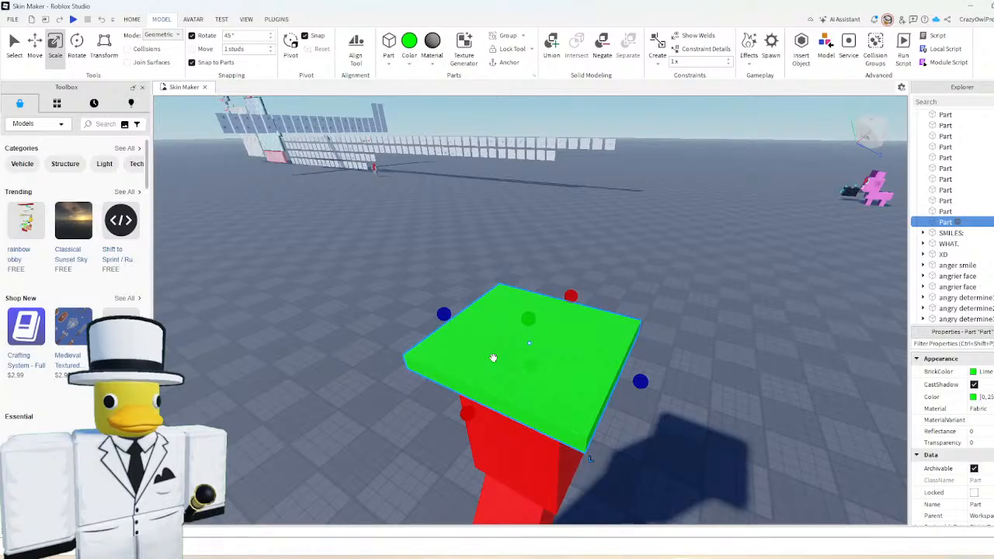
{"action": "left_click_drag", "start_coordinate": [468, 411], "coordinate": [475, 404]}
{"action": "left_click_drag", "start_coordinate": [530, 320], "coordinate": [527, 252]}
{"action": "left_click_drag", "start_coordinate": [520, 400], "coordinate": [530, 347]}
{"action": "left_click", "coordinate": [521, 318]}
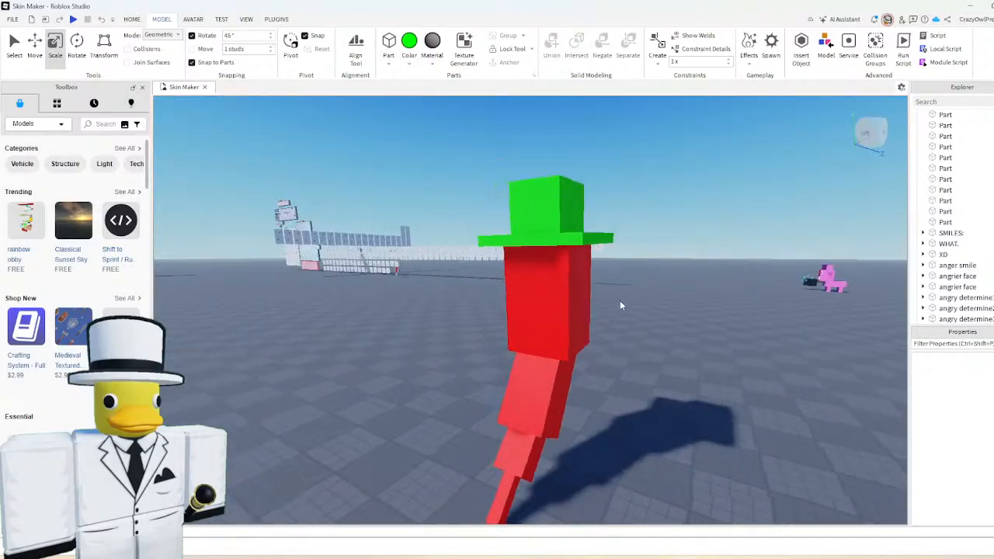
{"action": "right_click_drag", "start_coordinate": [619, 301], "coordinate": [625, 310]}
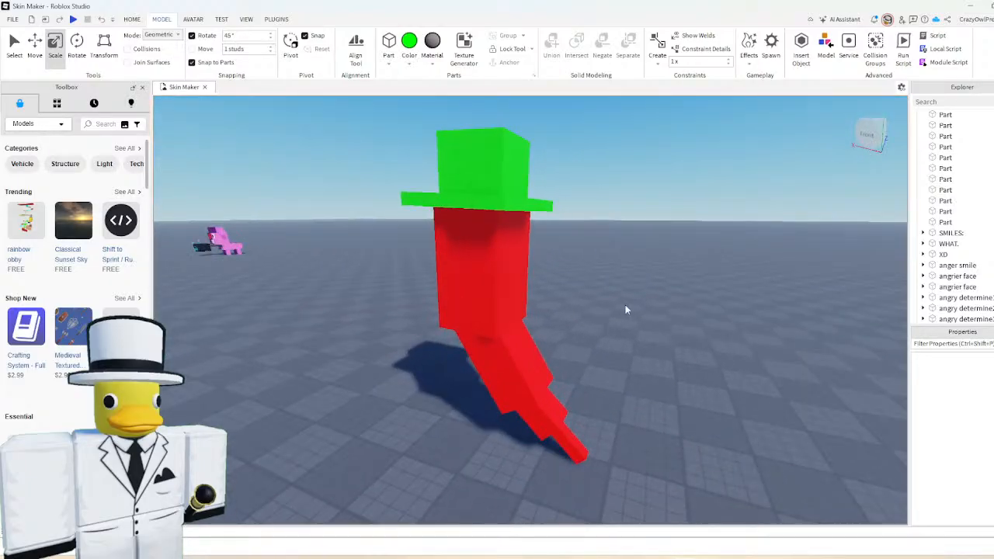
{"action": "key", "text": "a"}
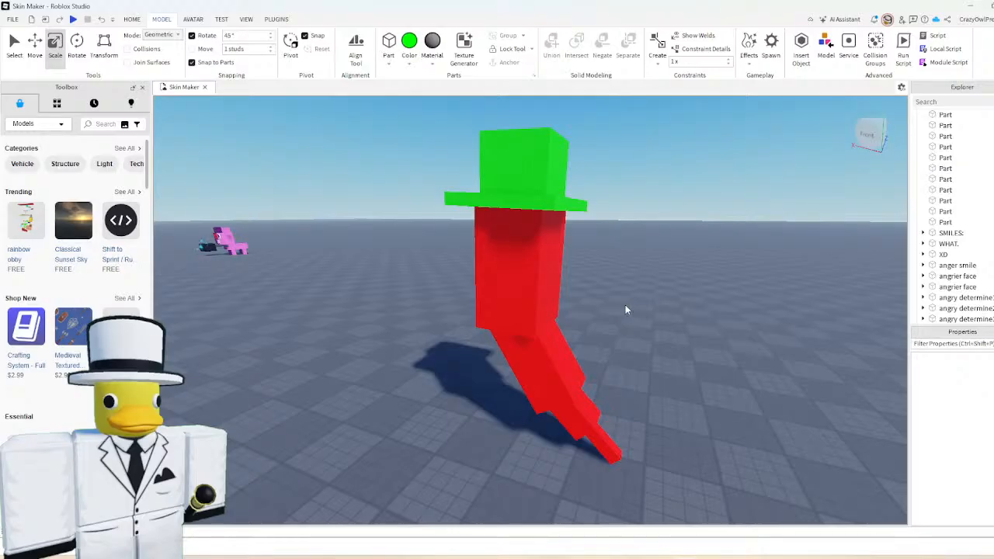
{"action": "right_click_drag", "start_coordinate": [625, 308], "coordinate": [625, 309]}
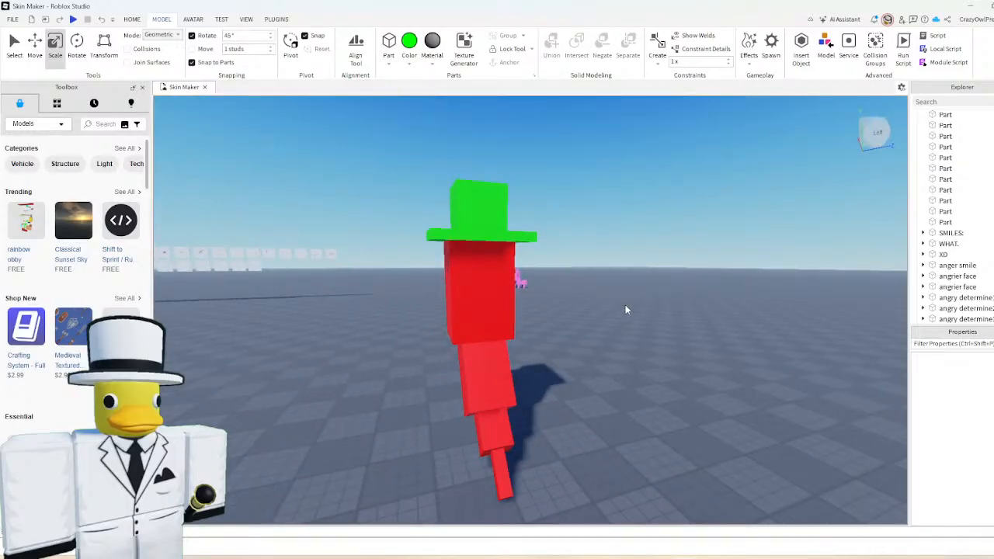
- Duplicate the red head block and shrink the copy into a small block on the upper part of the face
{"action": "key", "text": "w"}
{"action": "key", "text": "a"}
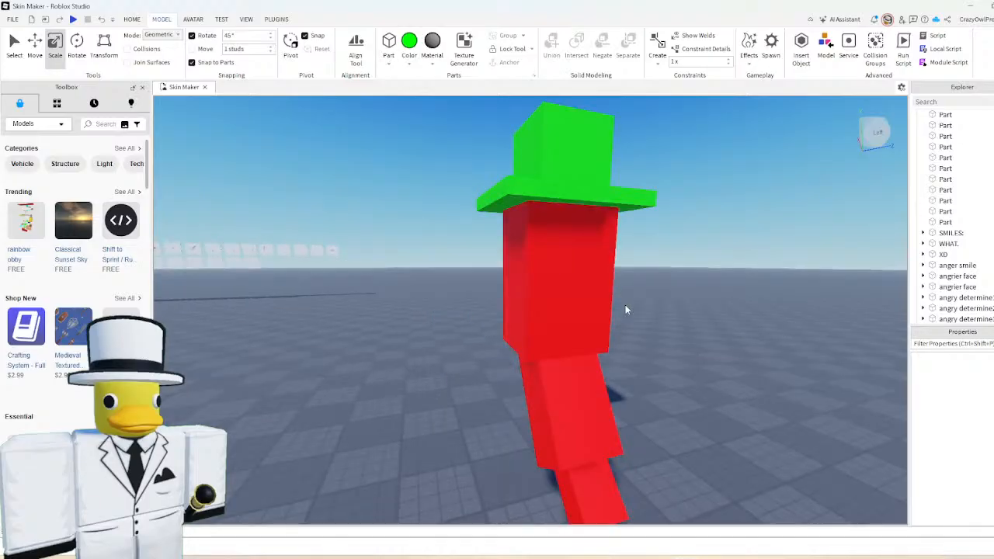
{"action": "right_click_drag", "start_coordinate": [625, 308], "coordinate": [625, 308]}
{"action": "key", "text": "d"}
{"action": "left_click", "coordinate": [539, 312]}
{"action": "key", "text": "ctrl+d"}
{"action": "key", "text": "ctrl+2"}
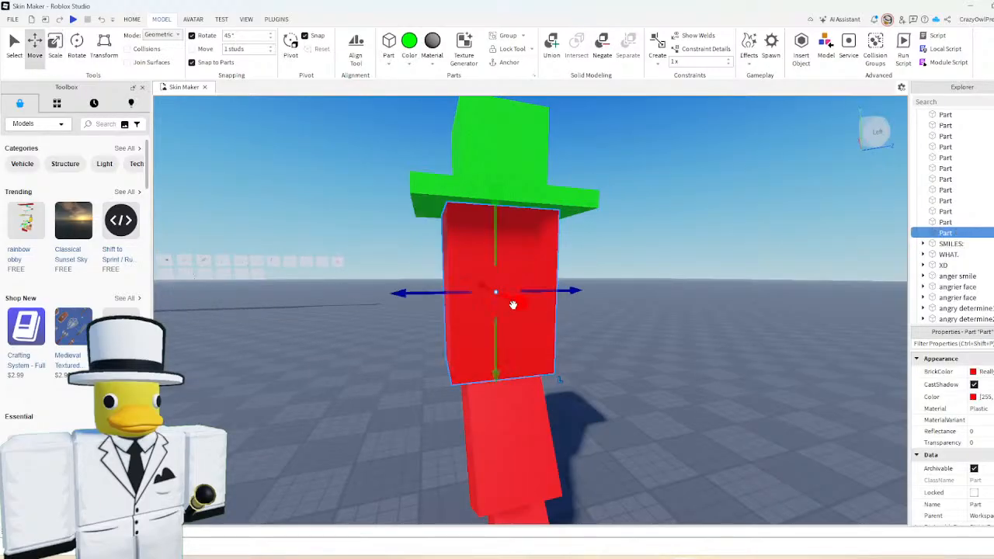
{"action": "left_click_drag", "start_coordinate": [513, 304], "coordinate": [517, 305]}
{"action": "key", "text": "ctrl+3"}
{"action": "left_click_drag", "start_coordinate": [516, 398], "coordinate": [517, 300]}
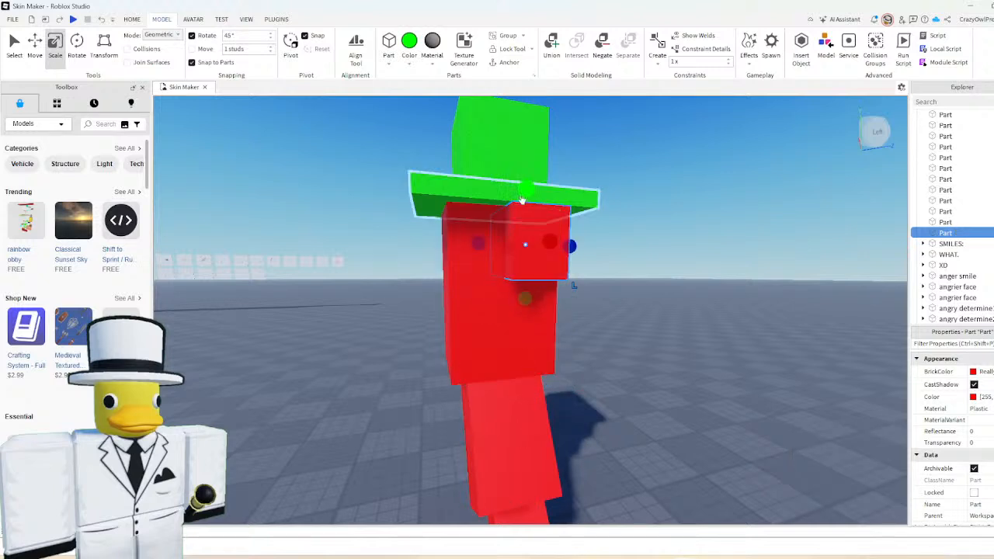
- Resize the small red block to about 2.2 studs high and thin it to about 0.16 studs deep against the face
{"action": "left_click_drag", "start_coordinate": [521, 199], "coordinate": [522, 200]}
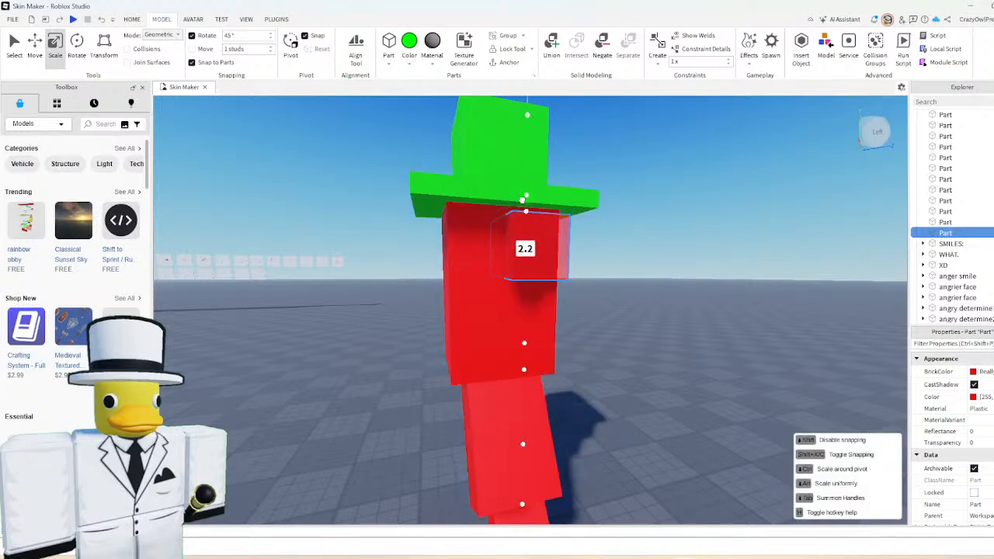
{"action": "left_click_drag", "start_coordinate": [549, 239], "coordinate": [590, 246]}
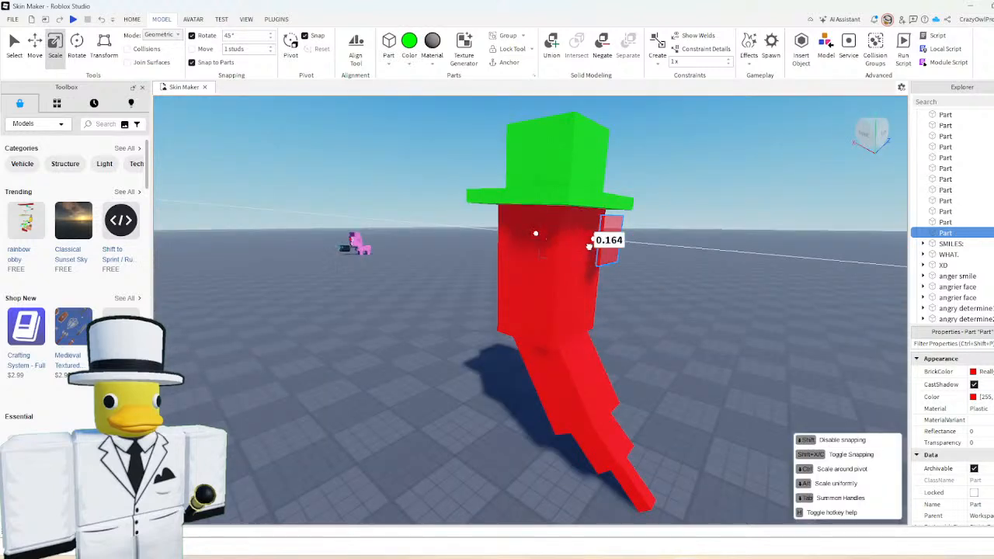
{"action": "left_click_drag", "start_coordinate": [587, 244], "coordinate": [583, 244]}
- Position the thin plate on the left half of the face as a white eye and narrow its width
{"action": "key", "text": "ctrl+1"}
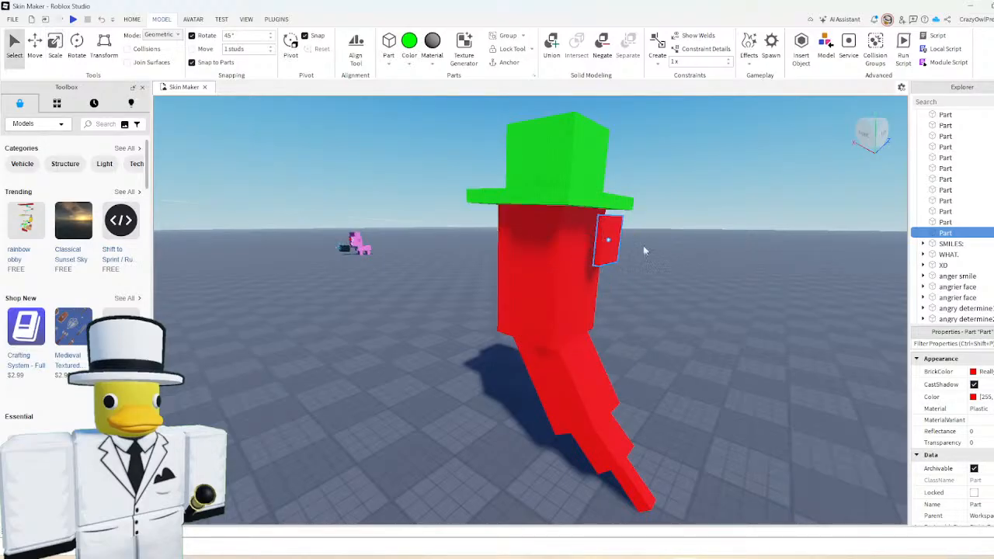
{"action": "right_click_drag", "start_coordinate": [667, 256], "coordinate": [667, 260]}
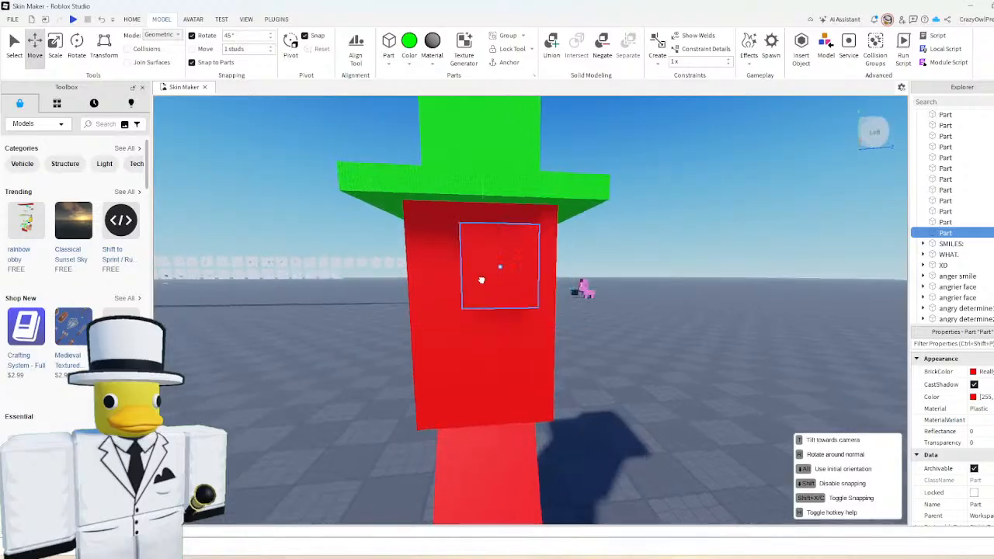
{"action": "left_click_drag", "start_coordinate": [481, 280], "coordinate": [444, 286]}
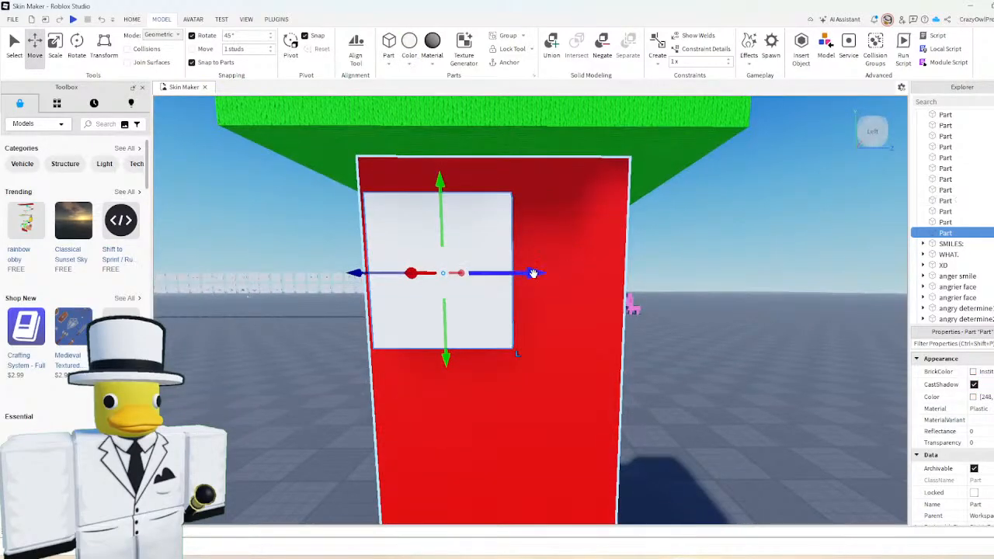
{"action": "key", "text": "ctrl+3"}
{"action": "left_click_drag", "start_coordinate": [355, 274], "coordinate": [406, 272]}
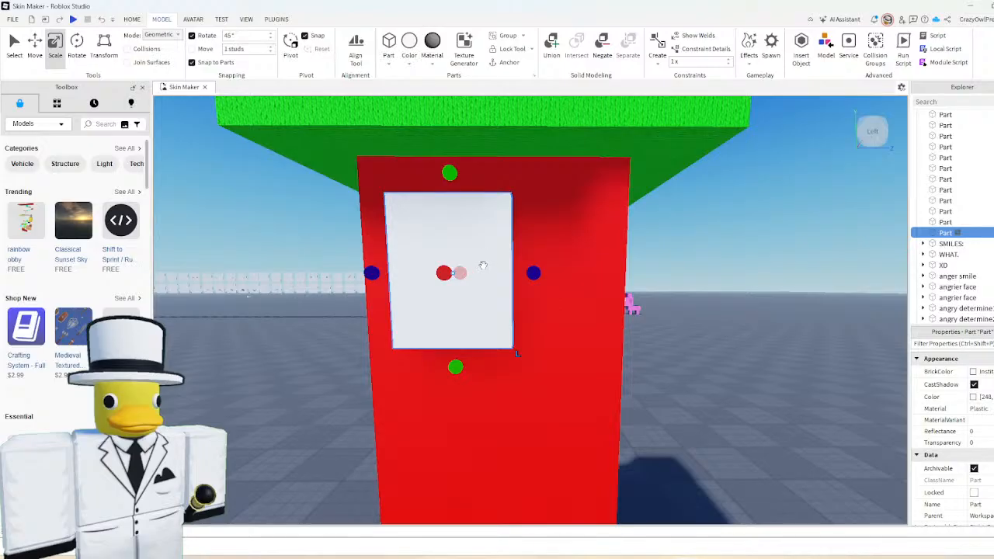
- Duplicate the white eye plate and make the copy a smaller black pupil protruding slightly from the eye's inner half
{"action": "key", "text": "ctrl+2"}
{"action": "key", "text": "ctrl+d"}
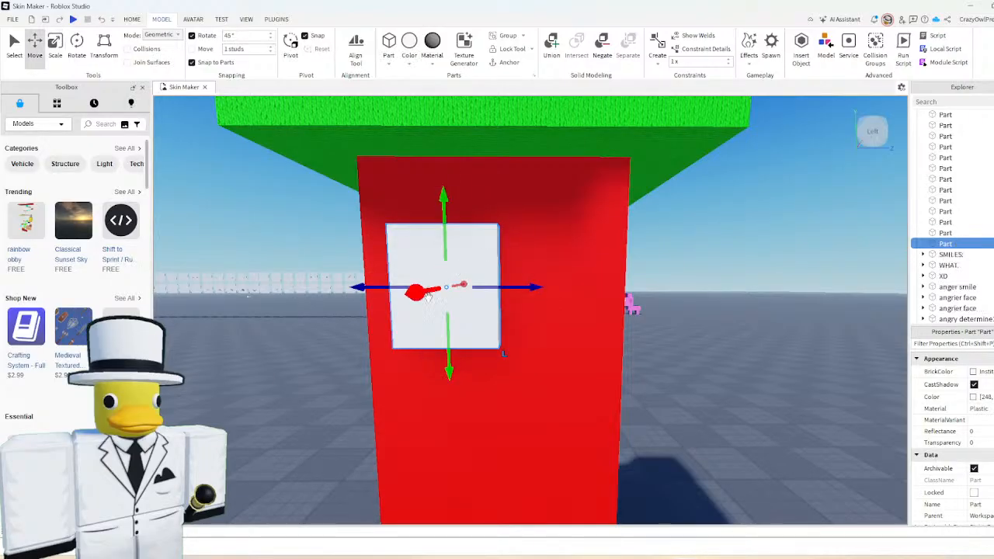
{"action": "left_click_drag", "start_coordinate": [417, 291], "coordinate": [420, 291]}
{"action": "key", "text": "ctrl+3"}
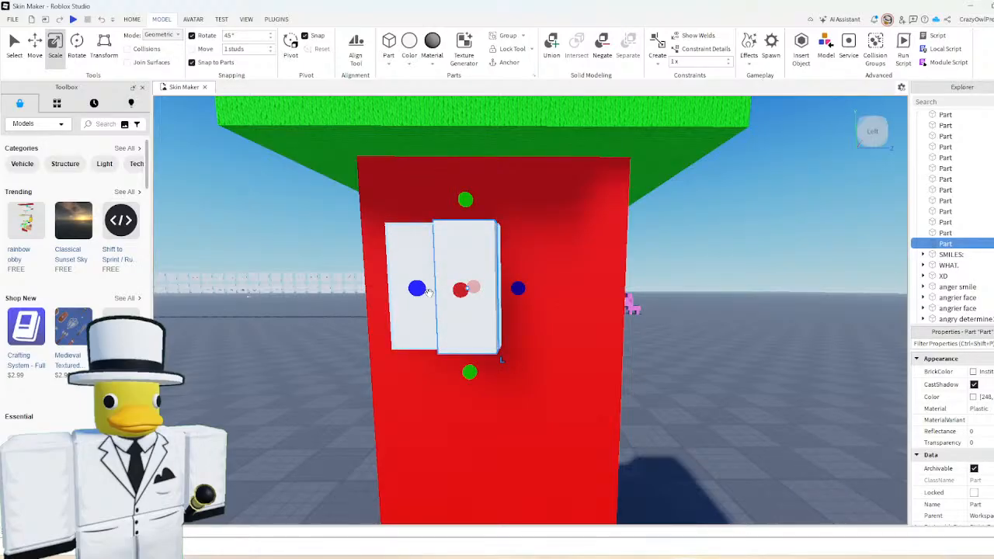
{"action": "left_click_drag", "start_coordinate": [518, 289], "coordinate": [498, 289]}
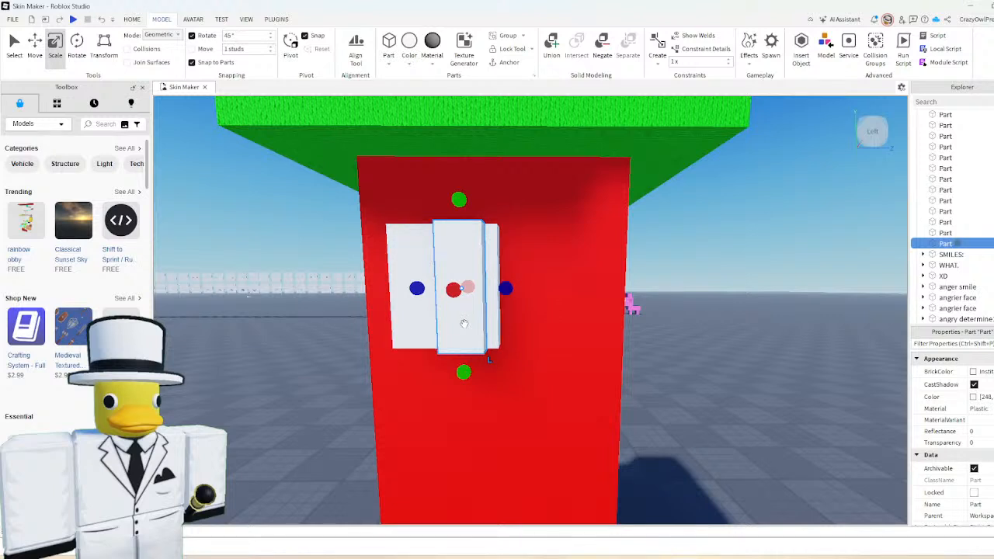
{"action": "key", "text": "ctrl+z"}
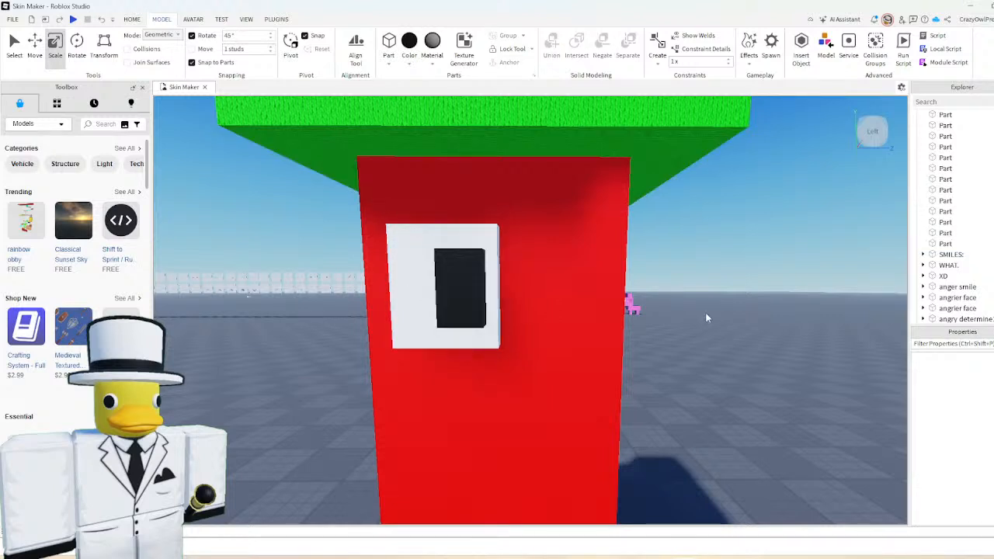
{"action": "scroll", "coordinate": [705, 312], "scroll_direction": "down", "scroll_amount": 3}
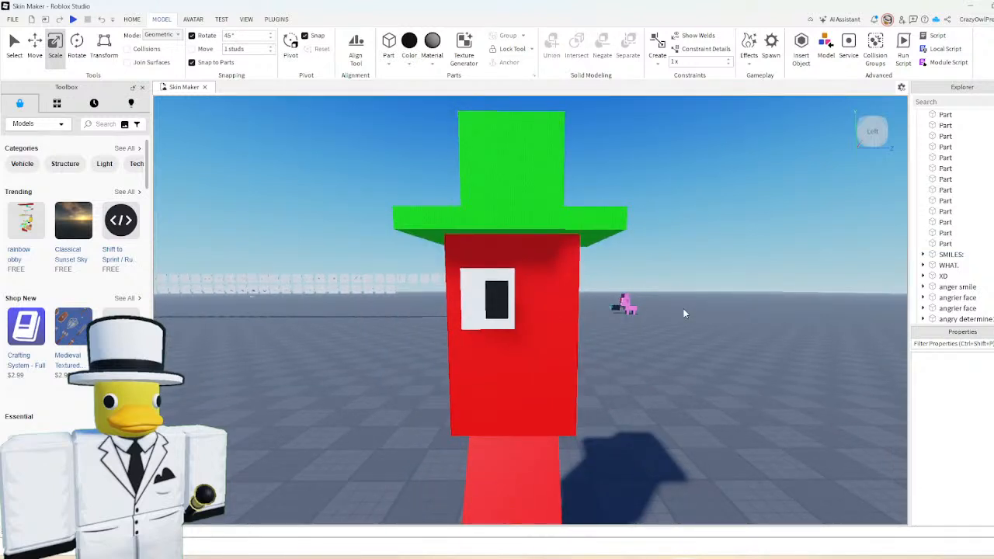
- Duplicate the eye with its pupil, move the copy about 1.75 studs across the face, and set its pupil toward the inner side
{"action": "left_click", "coordinate": [503, 291]}
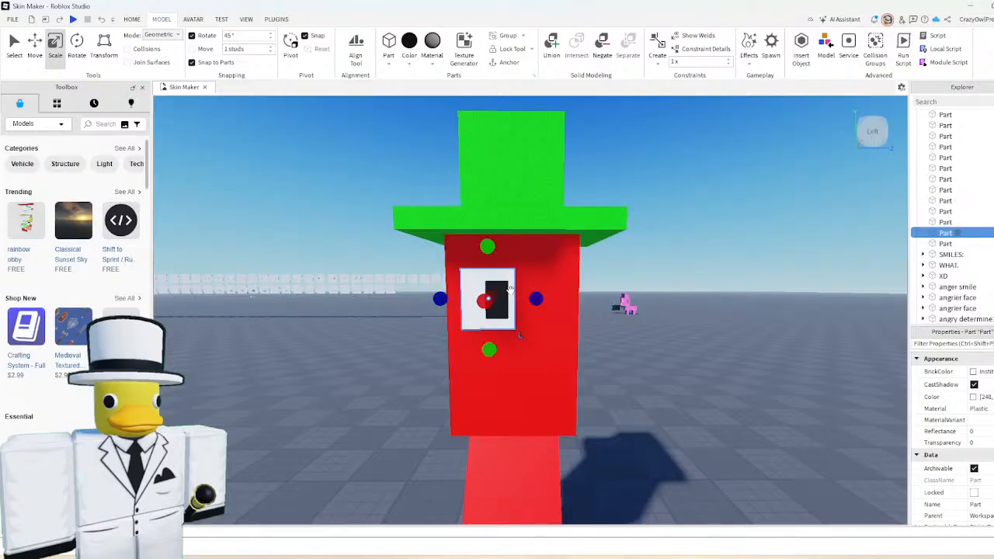
{"action": "left_click", "coordinate": [505, 291], "text": "ctrl"}
{"action": "key", "text": "ctrl+2"}
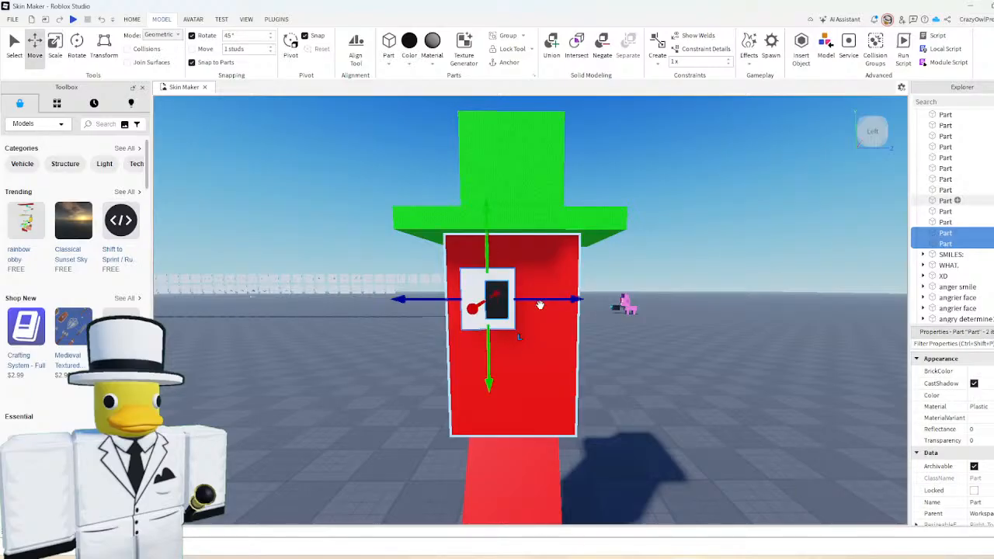
{"action": "key", "text": "ctrl+d"}
{"action": "left_click_drag", "start_coordinate": [539, 305], "coordinate": [596, 295]}
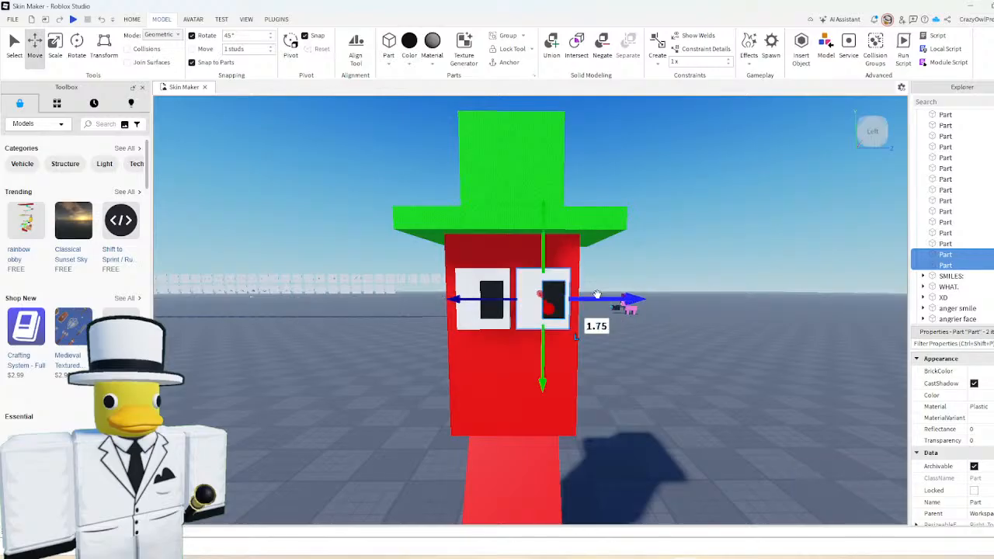
{"action": "key", "text": "ctrl+3"}
{"action": "left_click", "coordinate": [675, 215]}
{"action": "scroll", "coordinate": [668, 240], "scroll_direction": "down", "scroll_amount": 3}
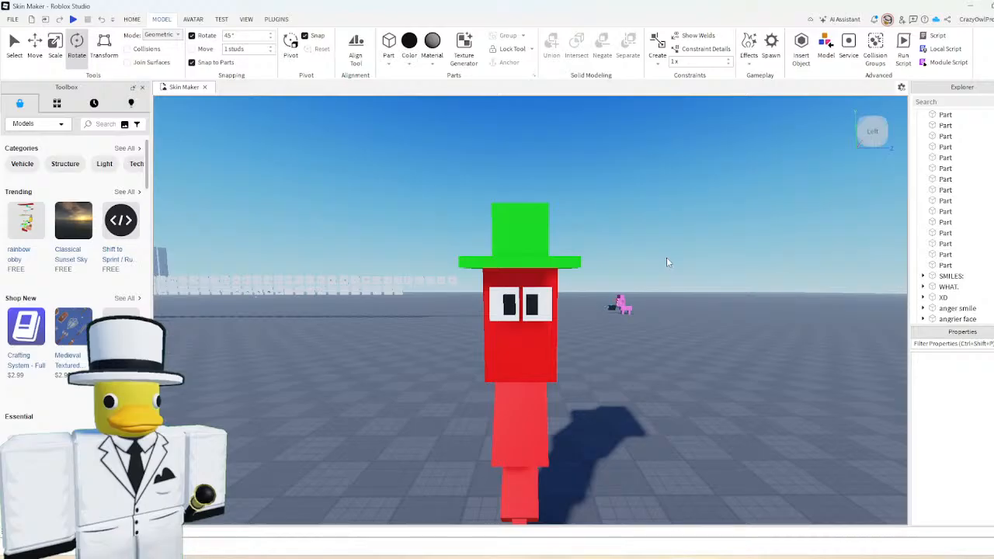
- Try moving both black pupils to the outer sides of the white eyes
{"action": "scroll", "coordinate": [531, 311], "scroll_direction": "down", "scroll_amount": 5}
{"action": "left_click", "coordinate": [464, 305]}
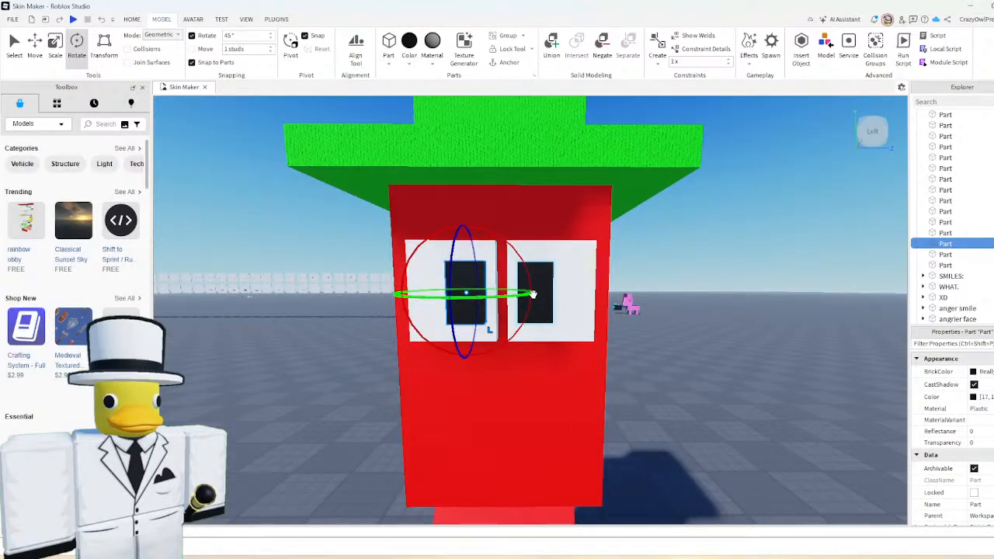
{"action": "left_click_drag", "start_coordinate": [495, 293], "coordinate": [531, 293]}
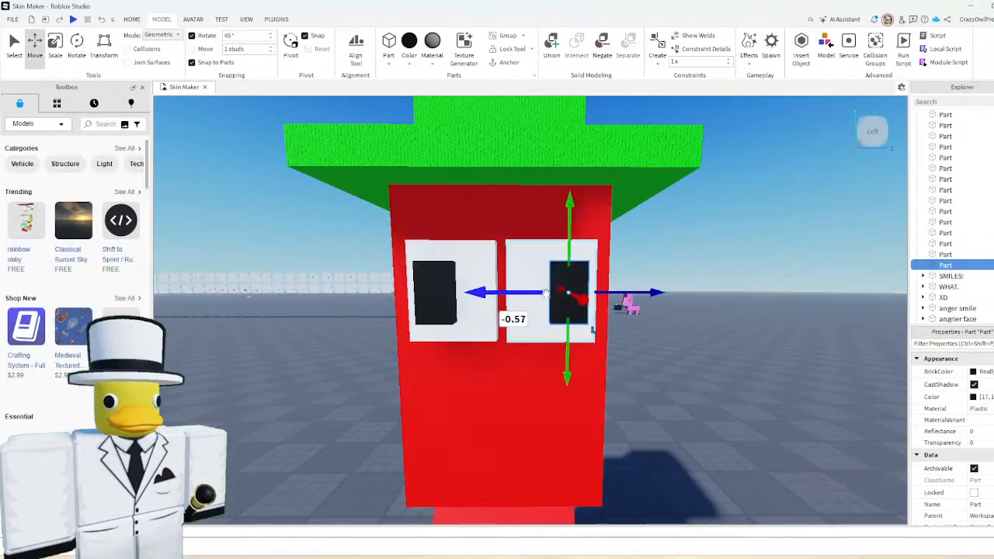
{"action": "left_click", "coordinate": [681, 246]}
{"action": "scroll", "coordinate": [681, 246], "scroll_direction": "down", "scroll_amount": 2}
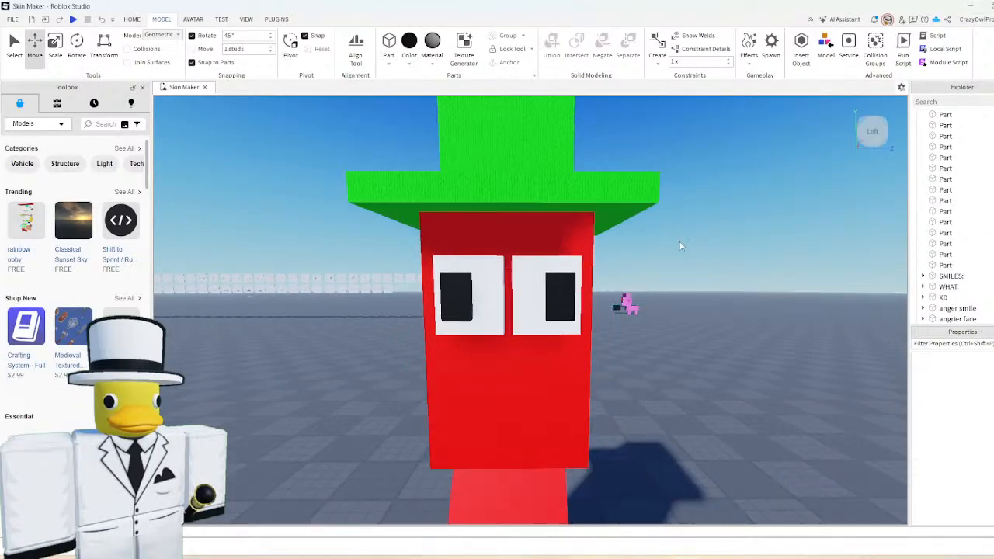
{"action": "scroll", "coordinate": [682, 248], "scroll_direction": "down", "scroll_amount": 2}
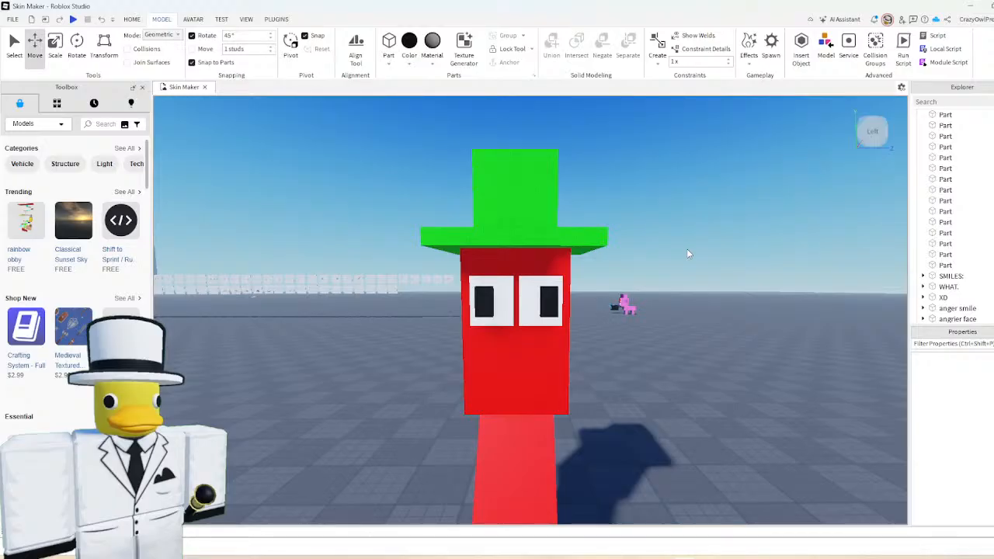
- Recolor both pupils Maroon
{"action": "left_click", "coordinate": [499, 299]}
{"action": "left_click", "coordinate": [530, 295], "text": "ctrl"}
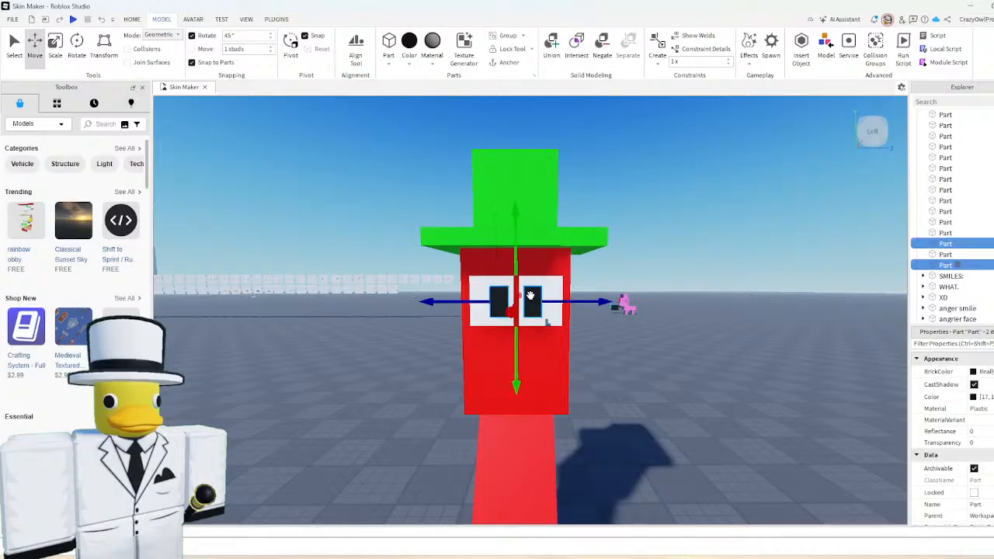
{"action": "left_click", "coordinate": [410, 64]}
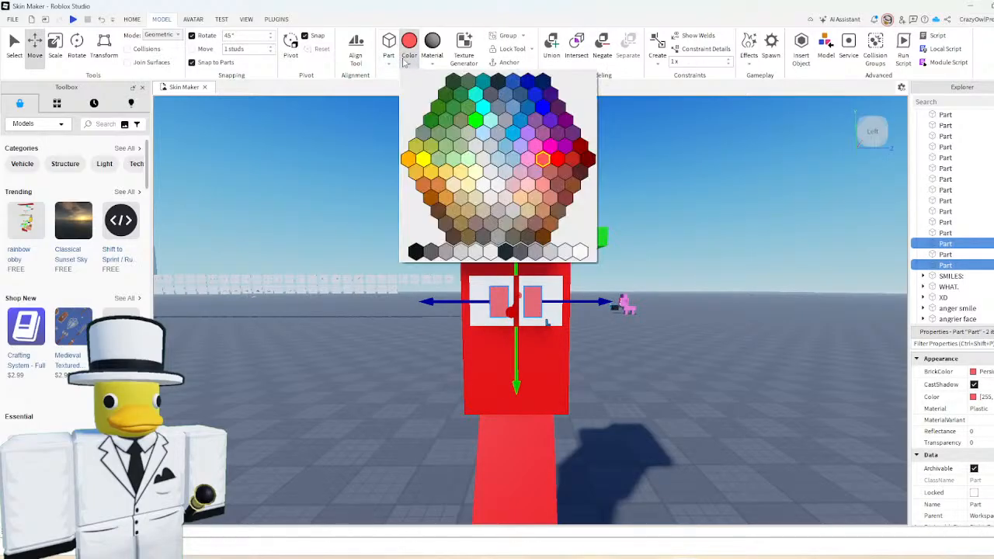
{"action": "left_click", "coordinate": [582, 154]}
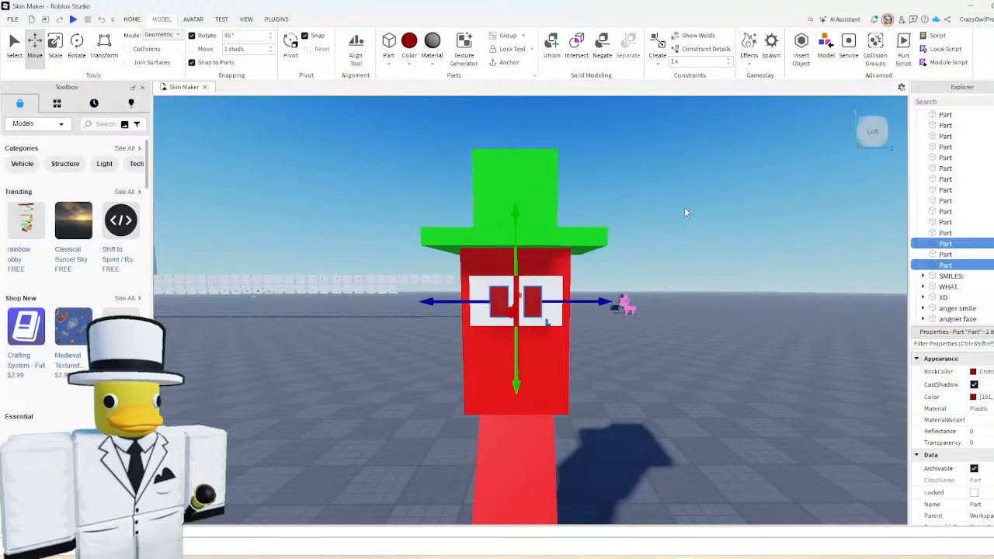
{"action": "scroll", "coordinate": [684, 210], "scroll_direction": "up", "scroll_amount": 3}
{"action": "left_click", "coordinate": [409, 62]}
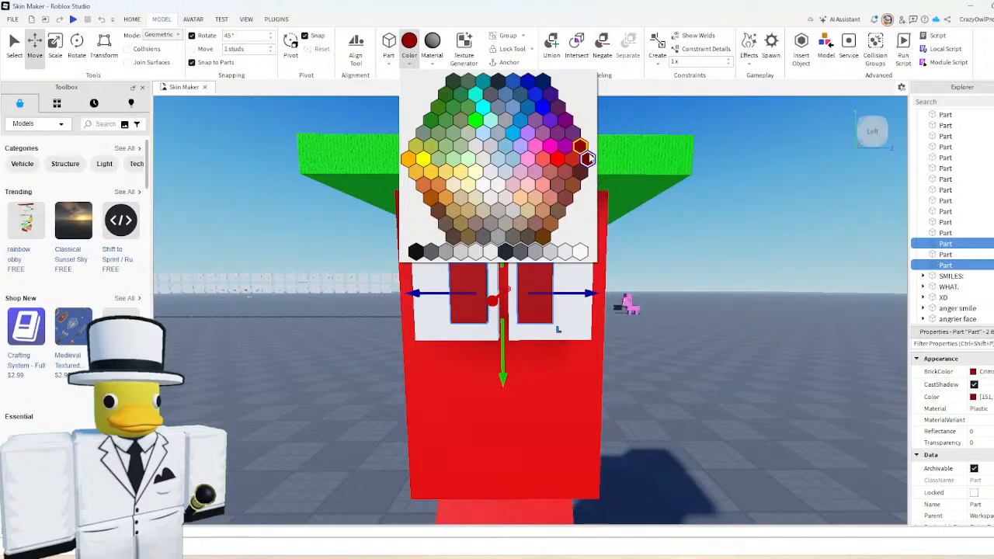
{"action": "left_click", "coordinate": [587, 158]}
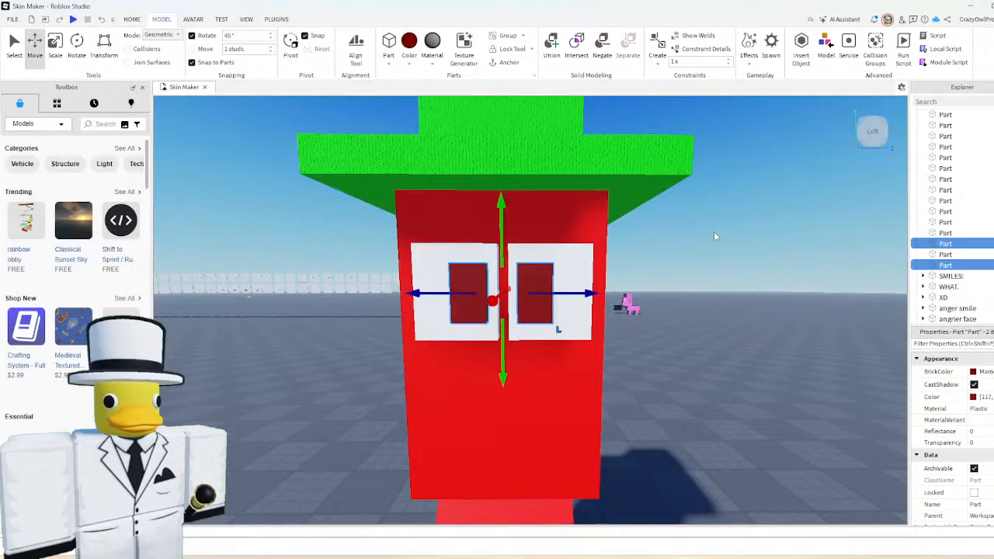
{"action": "left_click", "coordinate": [716, 260]}
{"action": "scroll", "coordinate": [716, 260], "scroll_direction": "down", "scroll_amount": 5}
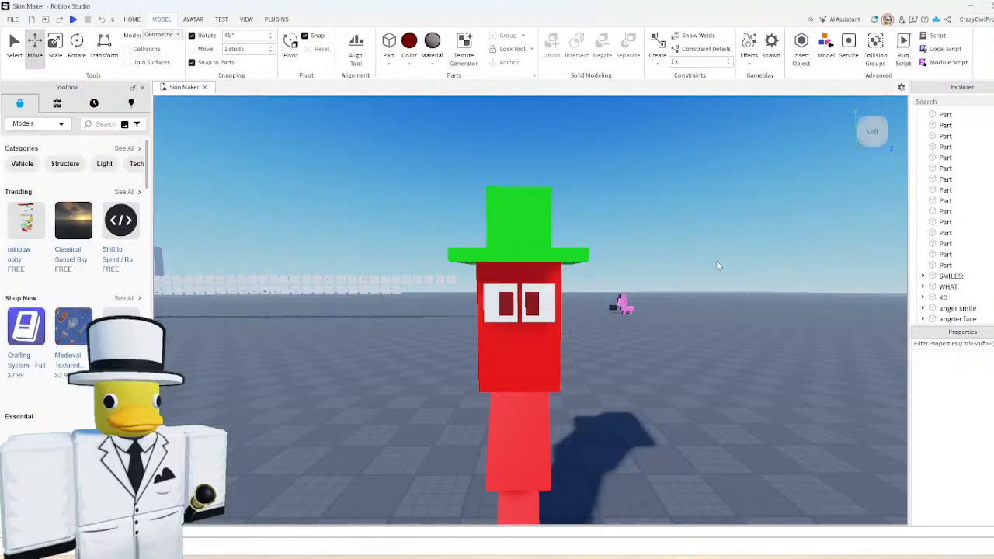
- Move both maroon pupils toward the outer sides of the eyes, shifting the right one about 0.48 studs
{"action": "scroll", "coordinate": [516, 307], "scroll_direction": "up", "scroll_amount": 5}
{"action": "left_click", "coordinate": [479, 307]}
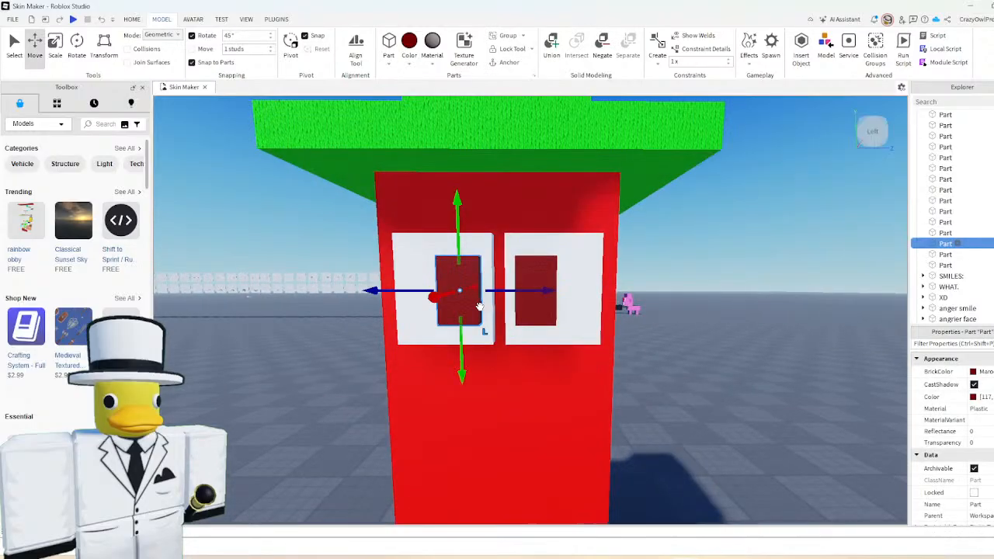
{"action": "mouse_move", "coordinate": [522, 291]}
{"action": "left_mouse_down"}
{"action": "mouse_move", "coordinate": [481, 293]}
{"action": "mouse_move", "coordinate": [512, 293]}
{"action": "left_mouse_up"}
{"action": "left_click", "coordinate": [536, 296]}
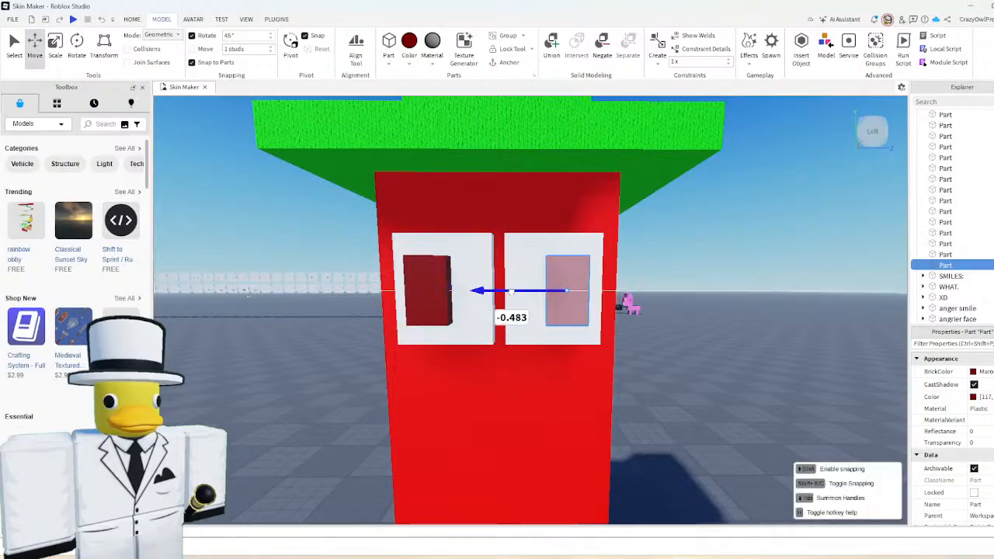
{"action": "left_click", "coordinate": [667, 267]}
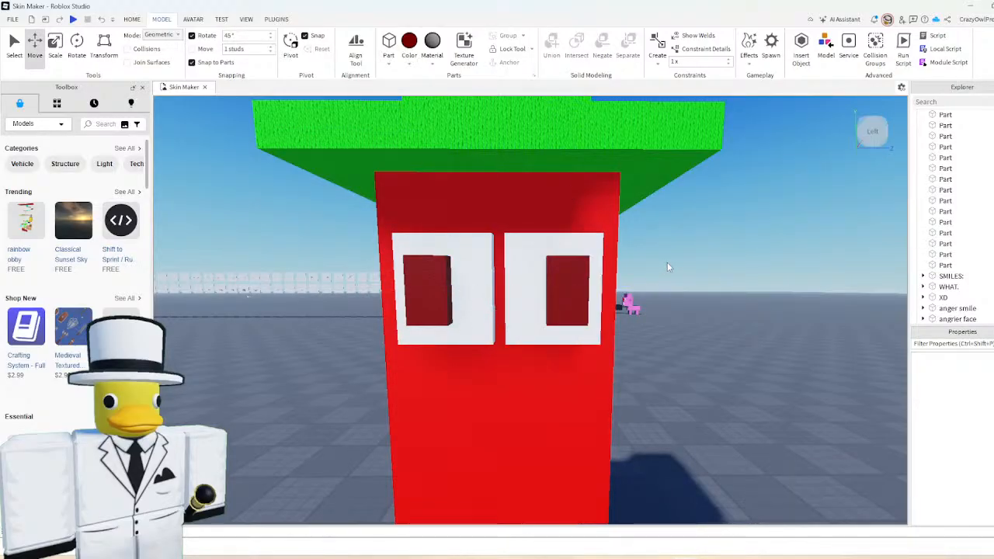
{"action": "scroll", "coordinate": [681, 244], "scroll_direction": "down", "scroll_amount": 4}
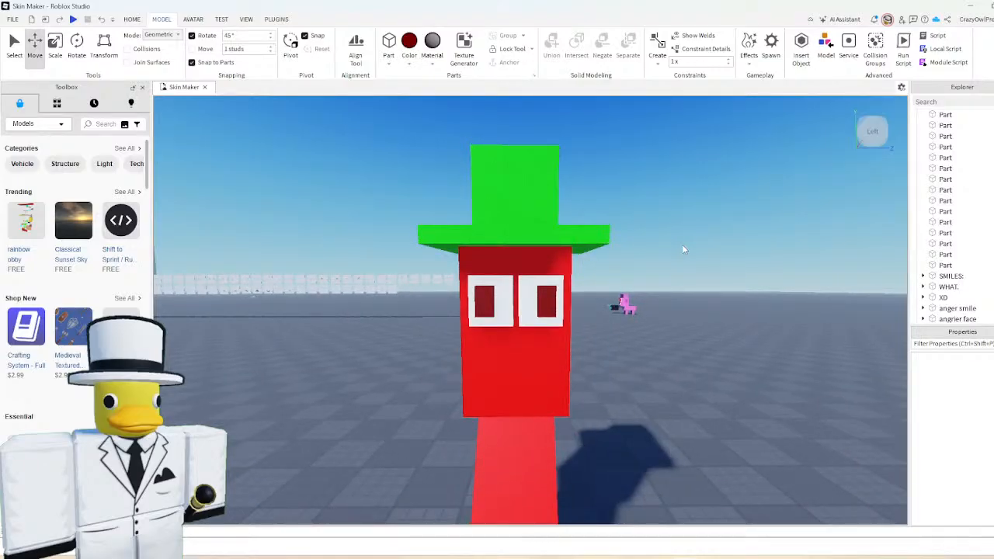
- Add a new block part centered on the face below the eyes and reduce its depth to form a flat mouth plate
{"action": "scroll", "coordinate": [682, 247], "scroll_direction": "up", "scroll_amount": 3}
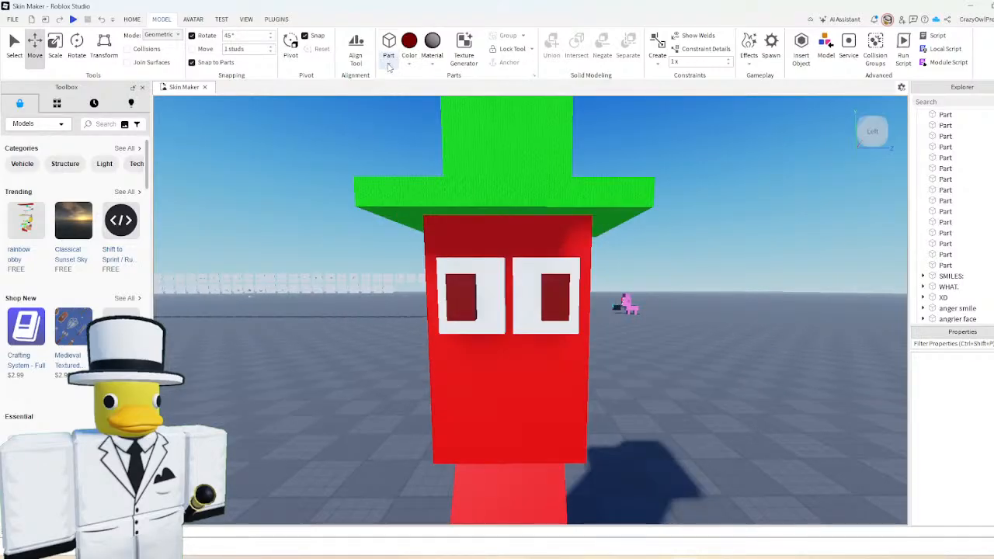
{"action": "left_click", "coordinate": [389, 52]}
{"action": "left_click_drag", "start_coordinate": [539, 228], "coordinate": [549, 310]}
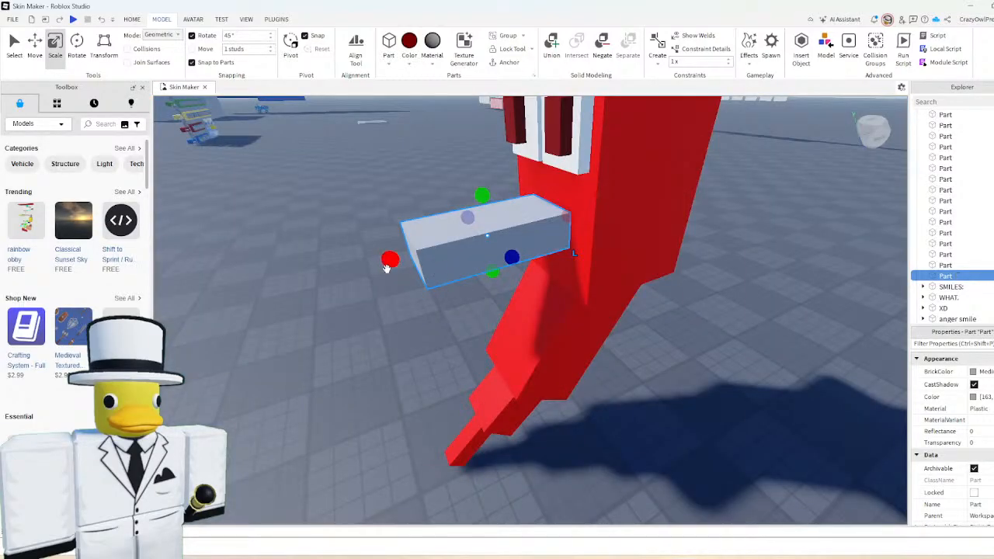
{"action": "left_click_drag", "start_coordinate": [387, 267], "coordinate": [551, 222]}
{"action": "right_click_drag", "start_coordinate": [512, 318], "coordinate": [509, 317]}
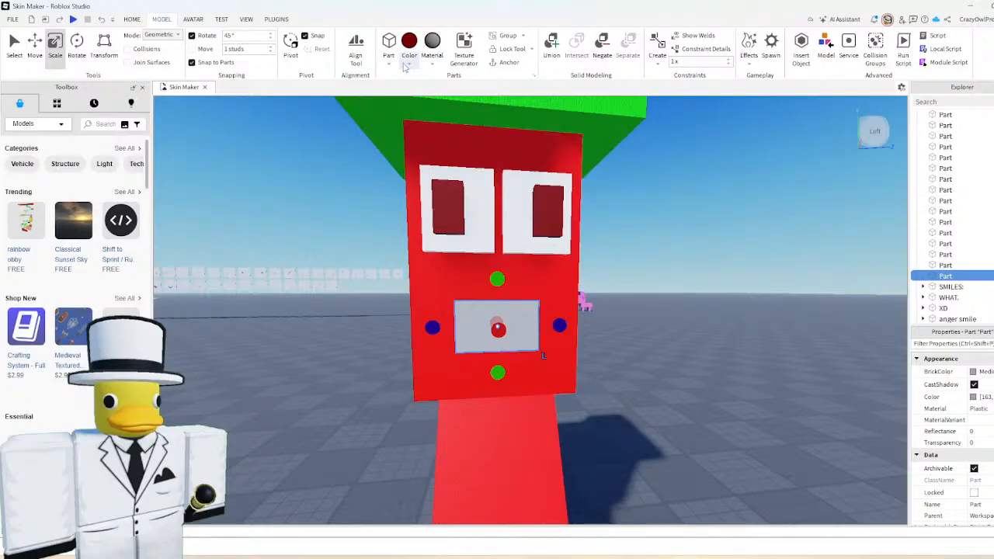
- Color the mouth plate black, widen it across the lower face and lower it about 0.46 studs
{"action": "left_click_drag", "start_coordinate": [433, 327], "coordinate": [406, 330]}
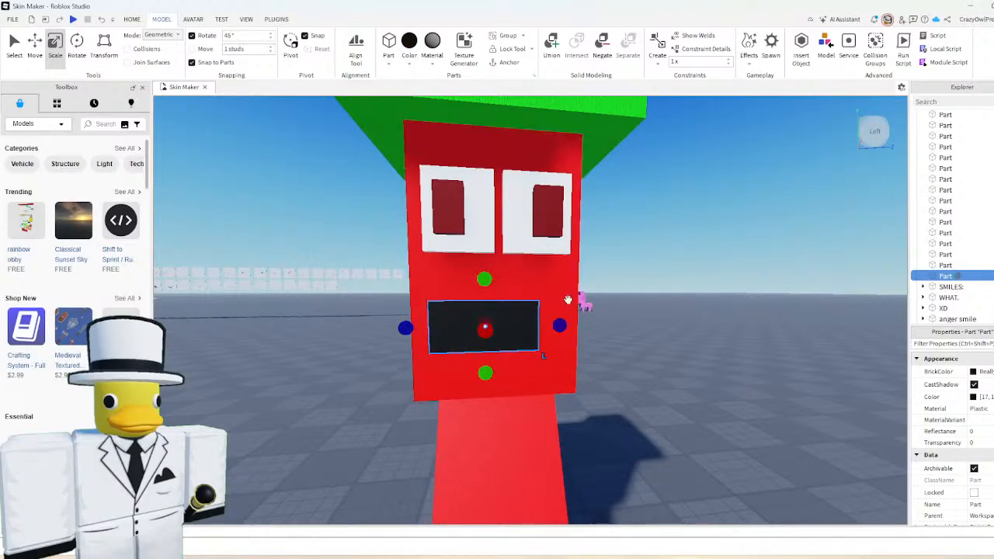
{"action": "key", "text": "ctrl+2"}
{"action": "left_click_drag", "start_coordinate": [495, 371], "coordinate": [497, 388]}
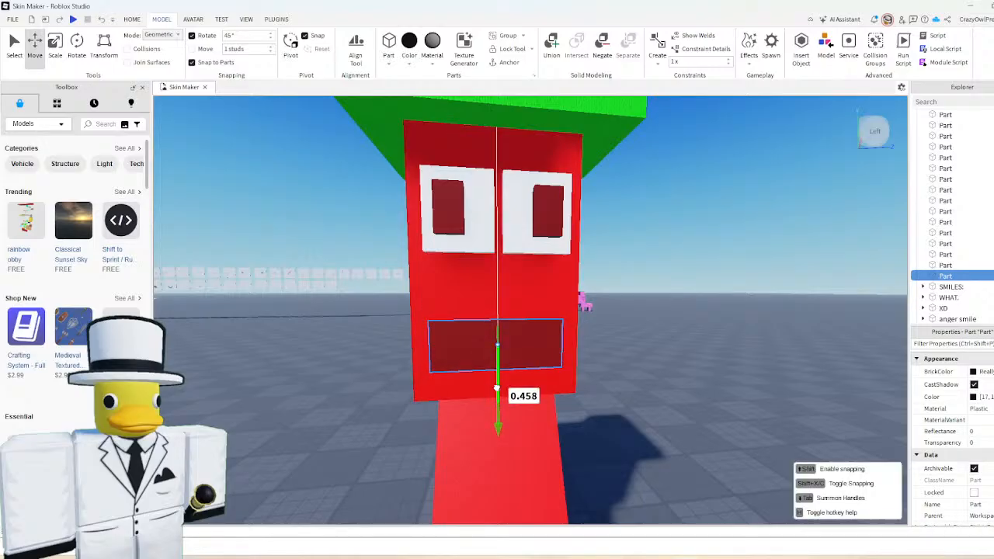
- Duplicate the black mouth plate upward and shrink the copy into a small block rising from the mouth's upper-left corner
{"action": "key", "text": "ctrl+d"}
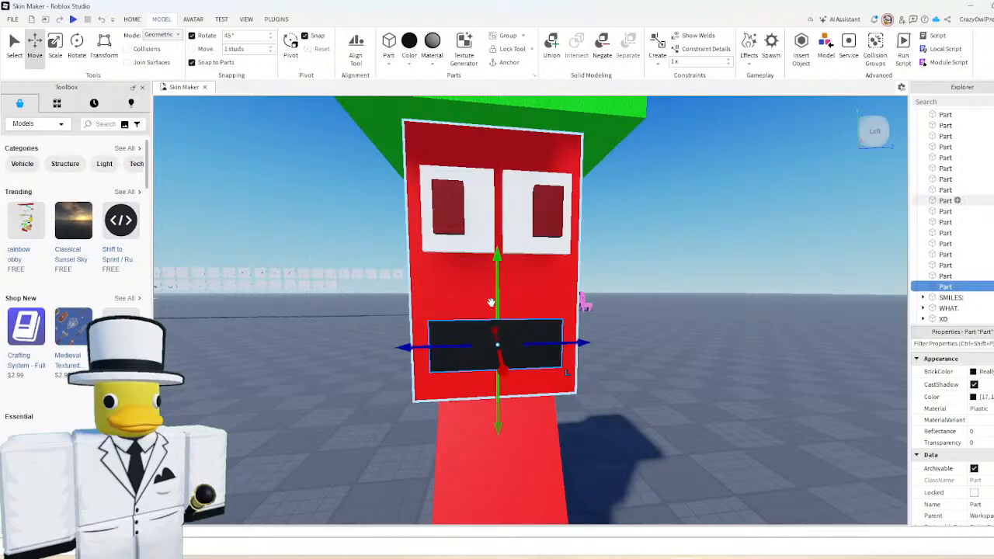
{"action": "left_click_drag", "start_coordinate": [491, 302], "coordinate": [504, 262]}
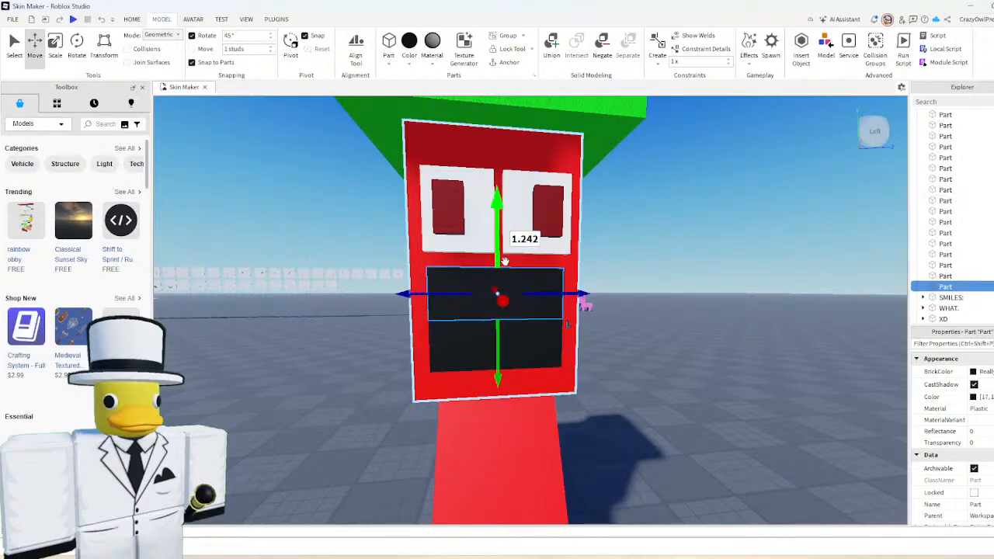
{"action": "left_click_drag", "start_coordinate": [445, 246], "coordinate": [448, 279]}
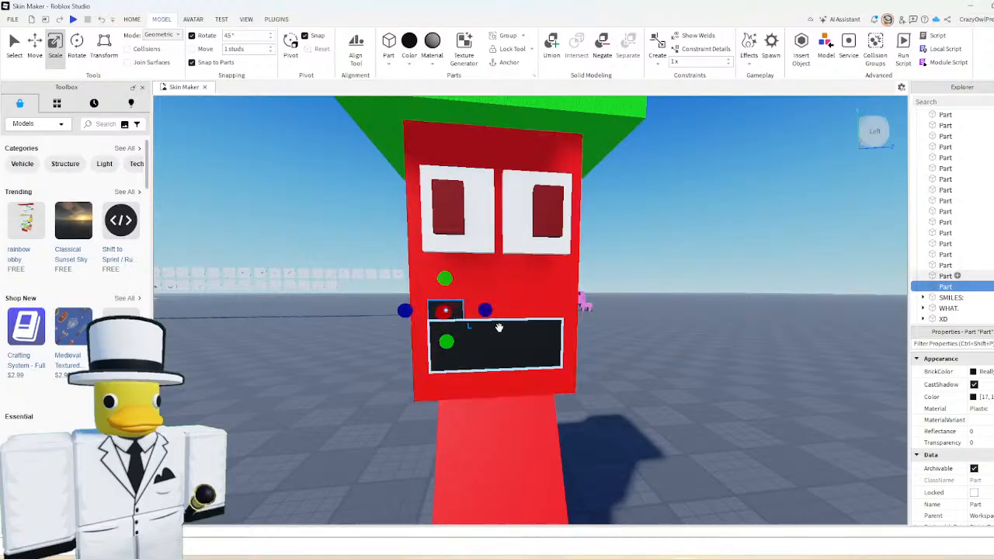
{"action": "left_click_drag", "start_coordinate": [484, 310], "coordinate": [594, 309]}
- Duplicate the small corner block and move the copy about 2.65 studs across to the mouth's upper-right corner
{"action": "key", "text": "ctrl+2"}
{"action": "key", "text": "ctrl+d"}
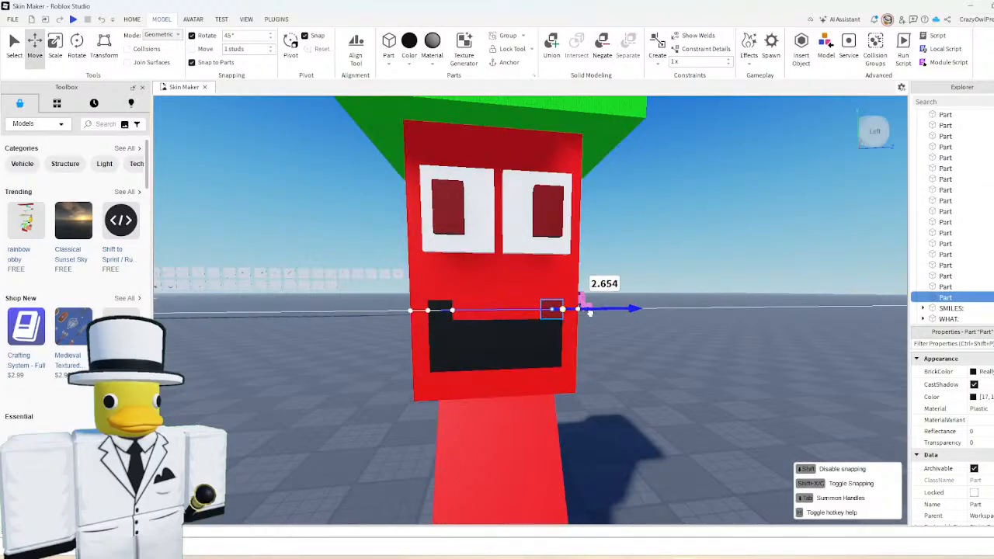
{"action": "left_click", "coordinate": [660, 310]}
- Duplicate the large mouth plate, offset the copy about 0.025 studs forward and shrink it to a small square in the mouth's upper-left corner
{"action": "key", "text": "q"}
{"action": "key", "text": "q"}
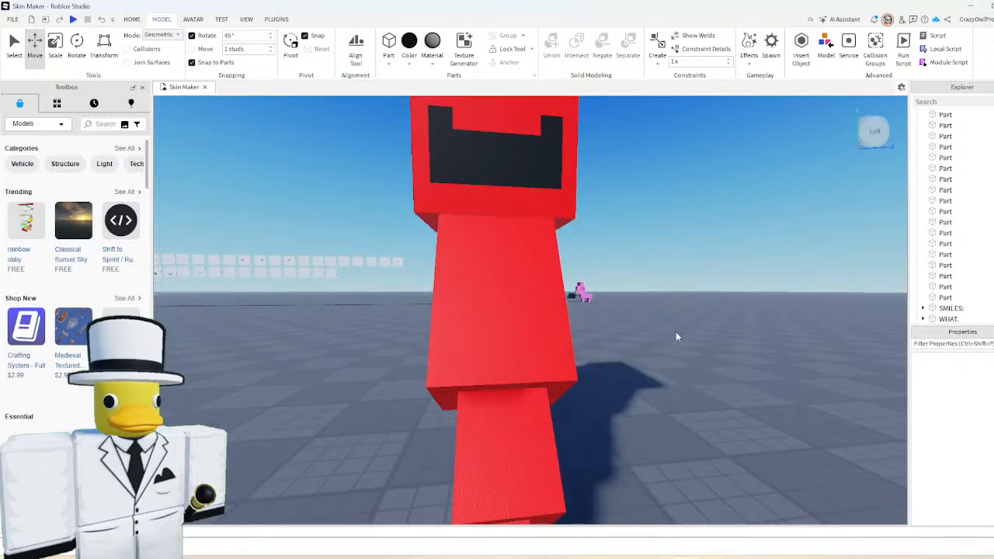
{"action": "key", "text": "e"}
{"action": "key", "text": "w"}
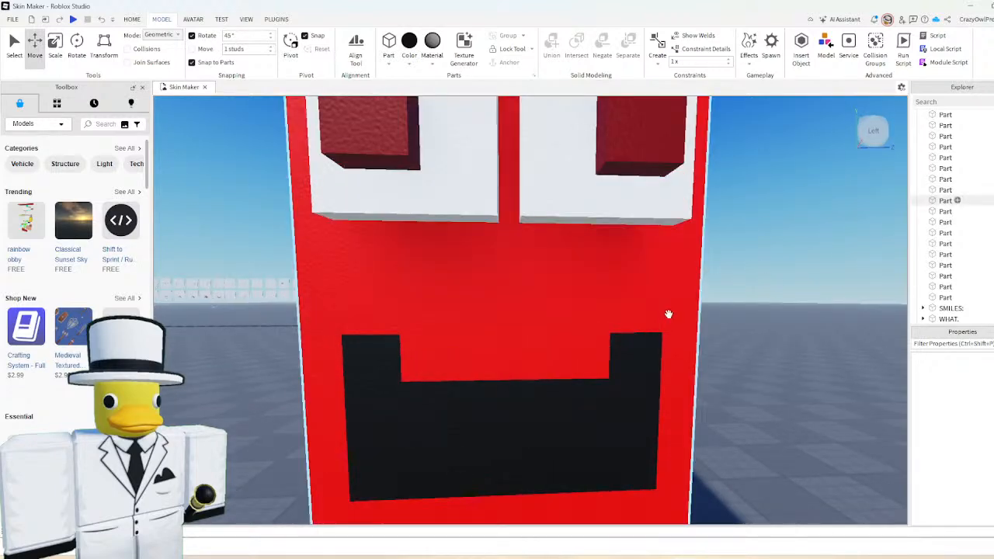
{"action": "key", "text": "s"}
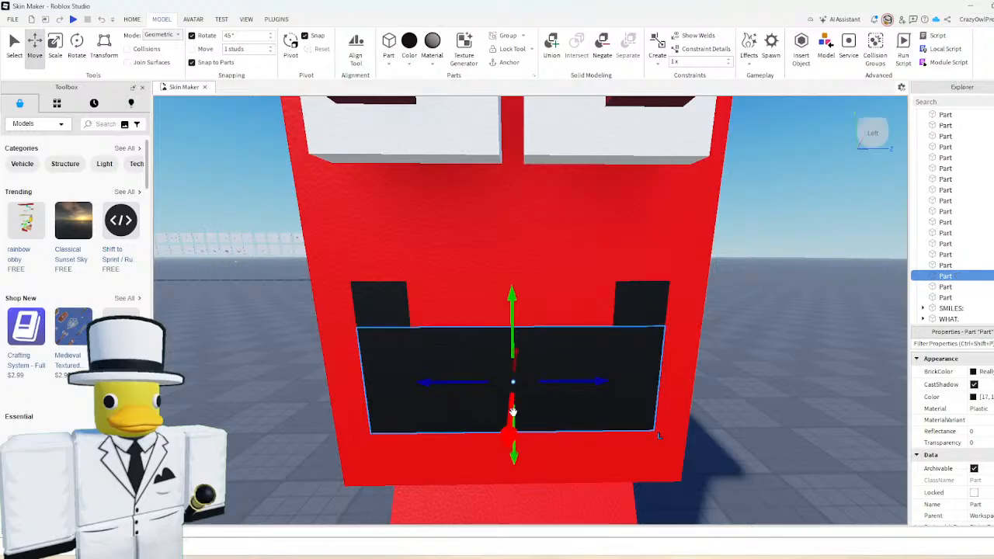
{"action": "key", "text": "ctrl+3"}
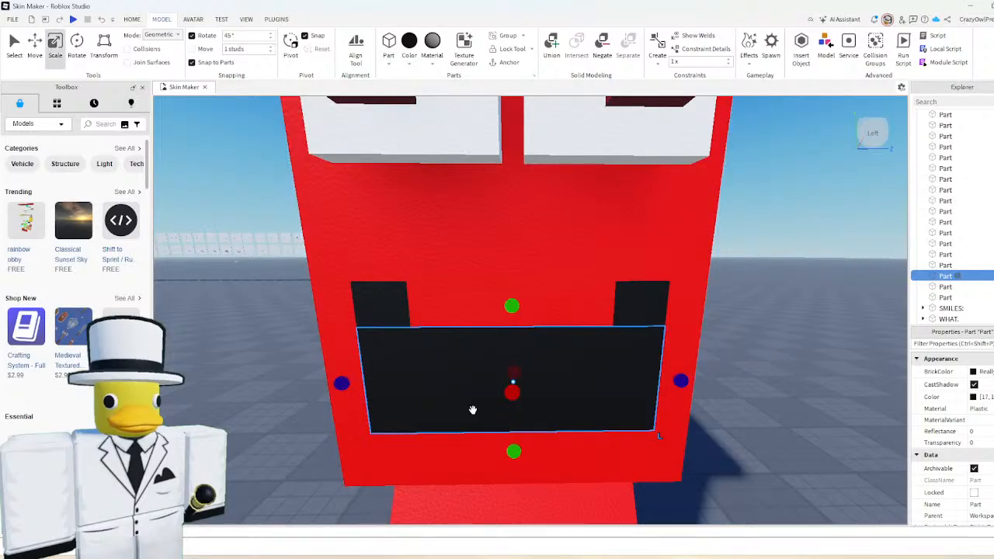
{"action": "left_click_drag", "start_coordinate": [512, 428], "coordinate": [512, 430]}
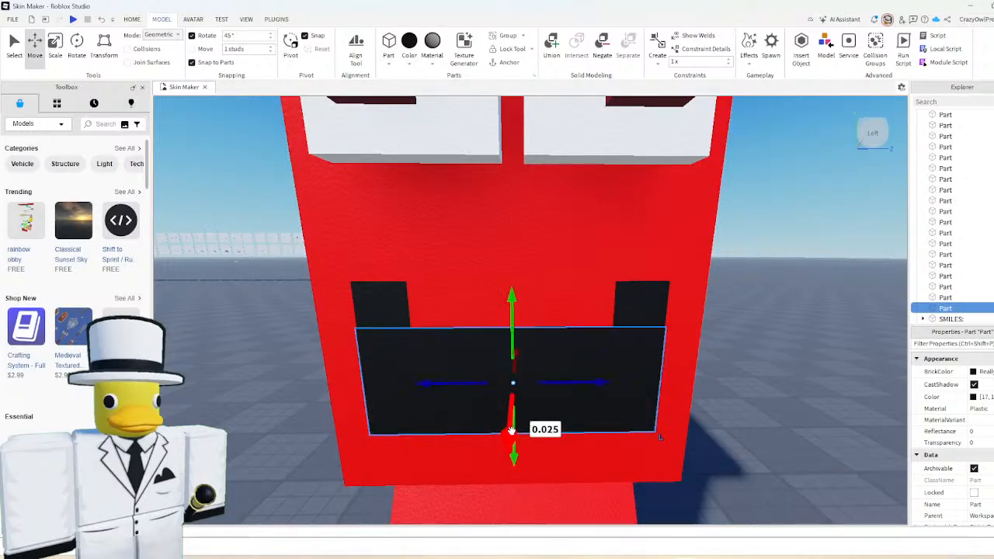
{"action": "key", "text": "ctrl+3"}
{"action": "left_click_drag", "start_coordinate": [601, 382], "coordinate": [534, 409]}
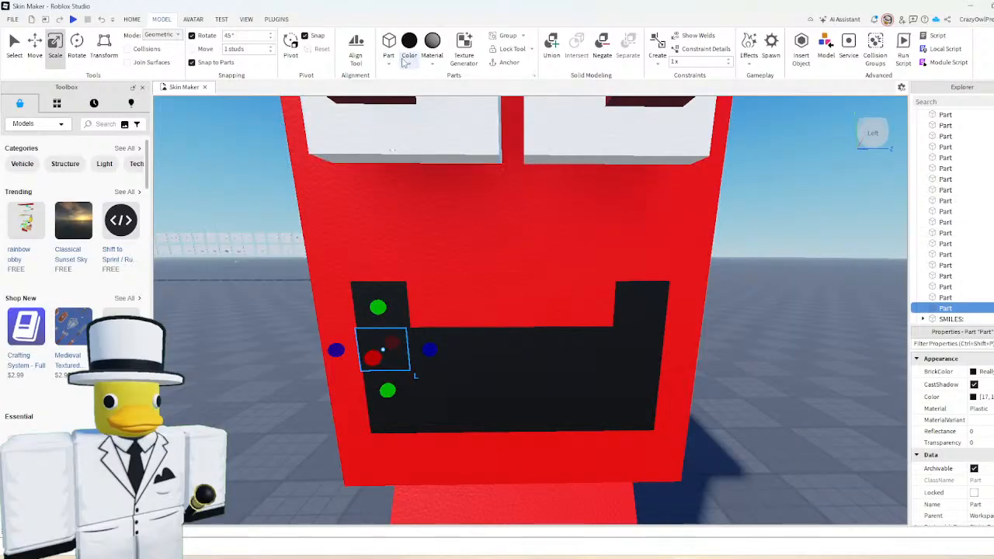
- Color the small square white and place two such teeth along the mouth's upper edge, just inside the corner blocks
{"action": "left_click", "coordinate": [409, 62]}
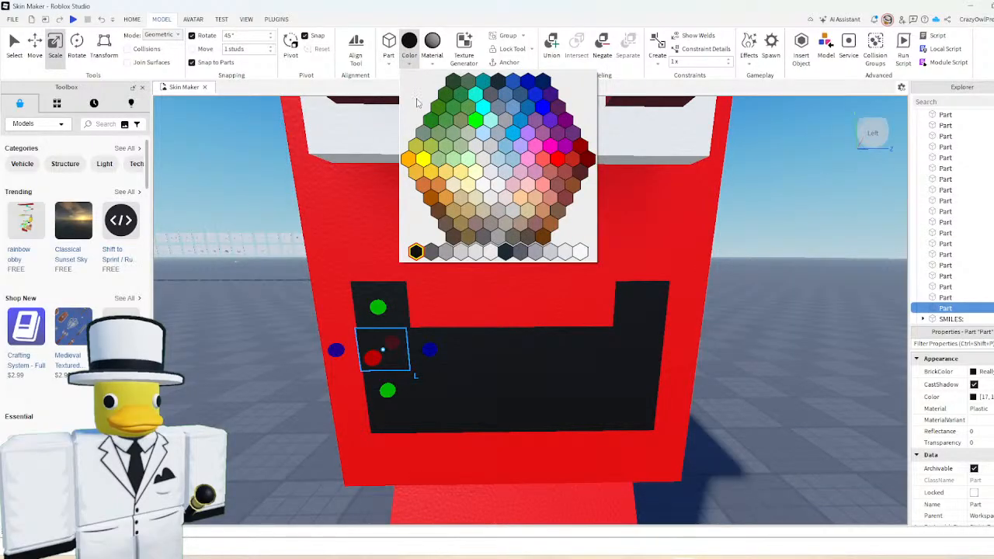
{"action": "left_click", "coordinate": [489, 174]}
{"action": "key", "text": "ctrl+2"}
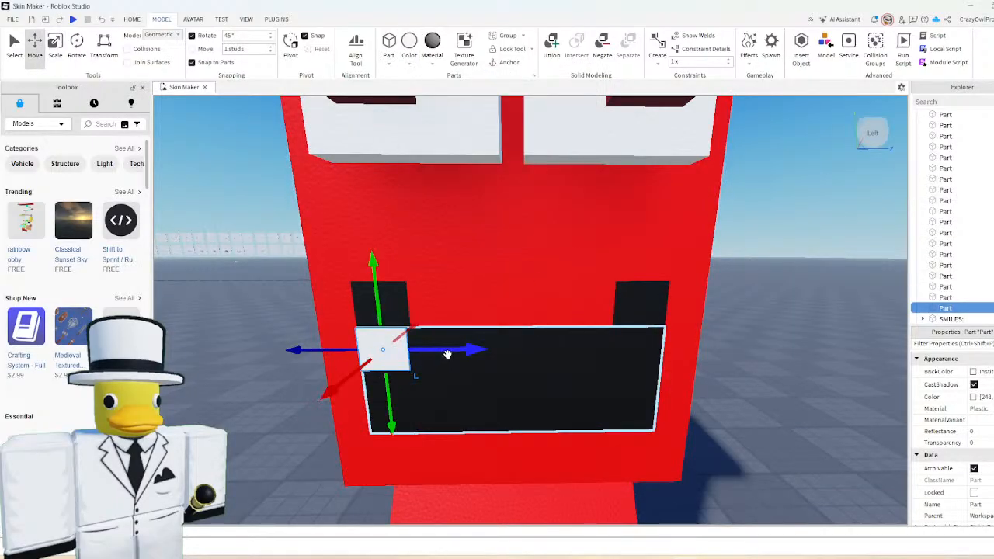
{"action": "left_click_drag", "start_coordinate": [447, 351], "coordinate": [613, 350]}
{"action": "left_click", "coordinate": [777, 267]}
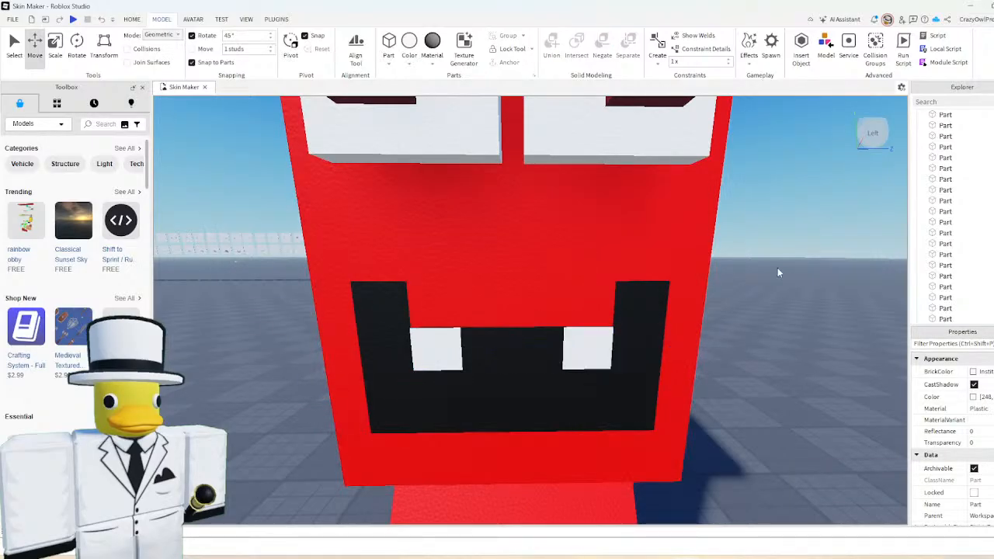
- Duplicate the right tooth and move the copy about 0.77 studs down to the mouth's lower edge
{"action": "scroll", "coordinate": [779, 273], "scroll_direction": "down", "scroll_amount": 5}
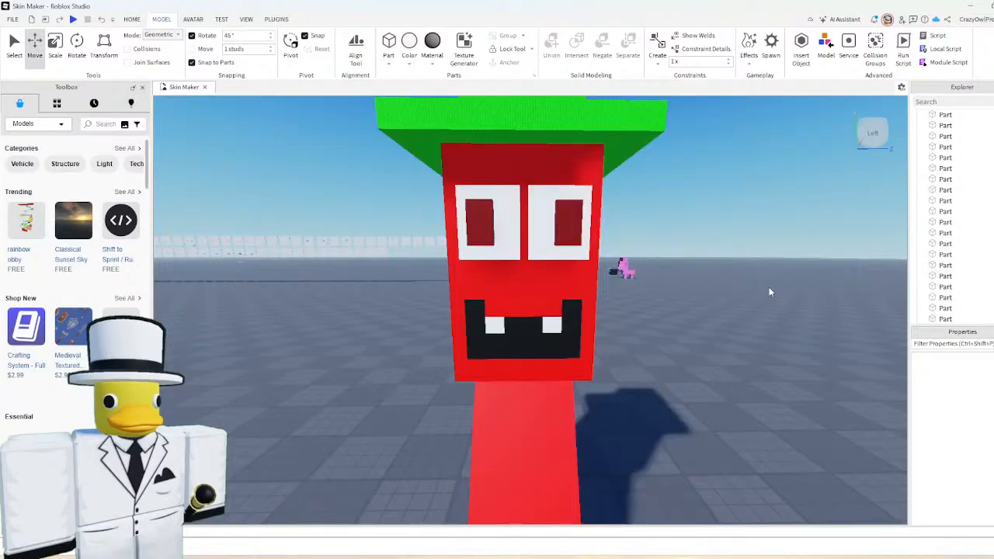
{"action": "scroll", "coordinate": [767, 295], "scroll_direction": "up", "scroll_amount": 3}
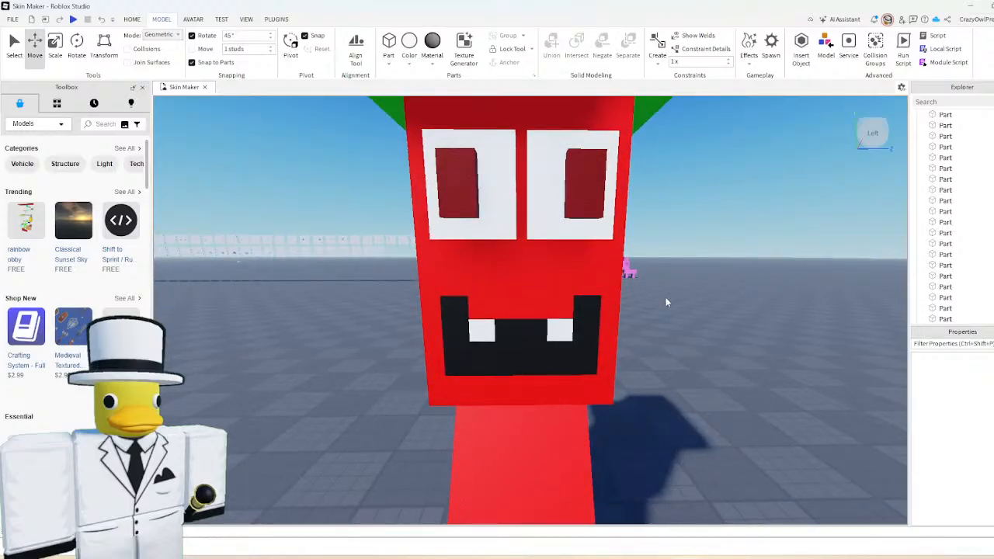
{"action": "scroll", "coordinate": [666, 303], "scroll_direction": "down", "scroll_amount": 5}
{"action": "scroll", "coordinate": [666, 302], "scroll_direction": "up", "scroll_amount": 2}
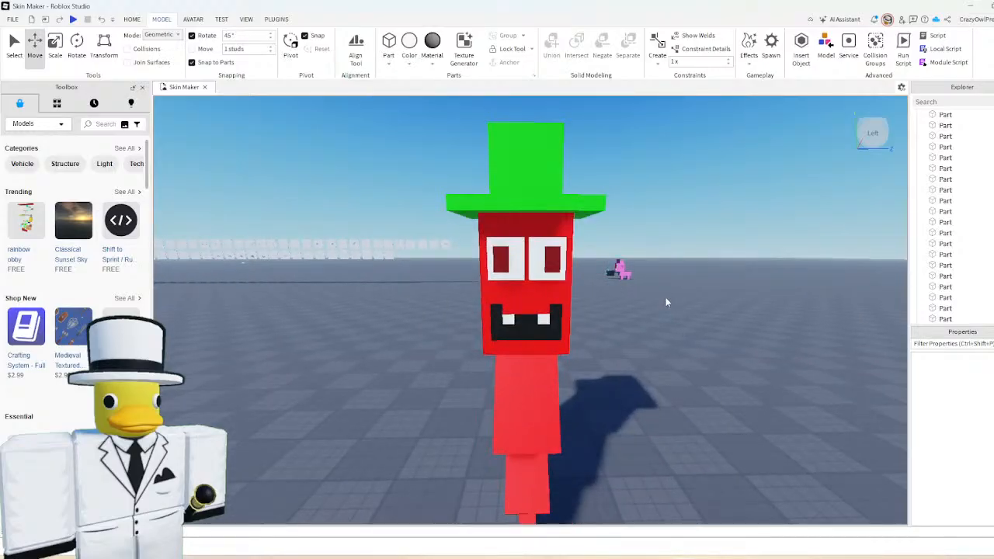
{"action": "scroll", "coordinate": [666, 303], "scroll_direction": "up", "scroll_amount": 3}
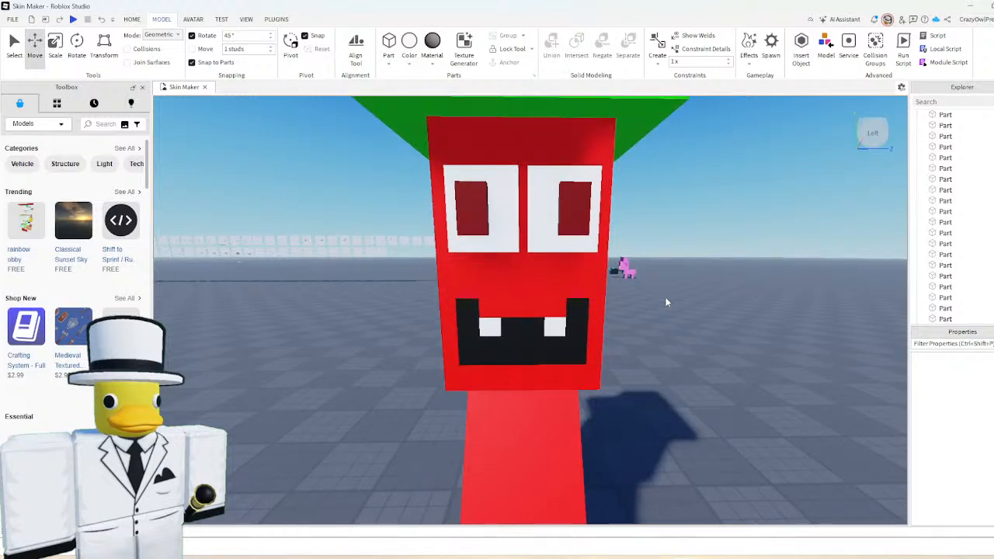
{"action": "scroll", "coordinate": [666, 303], "scroll_direction": "up", "scroll_amount": 2}
{"action": "left_click", "coordinate": [566, 334]}
{"action": "key", "text": "ctrl+d"}
{"action": "left_click_drag", "start_coordinate": [566, 400], "coordinate": [567, 440]}
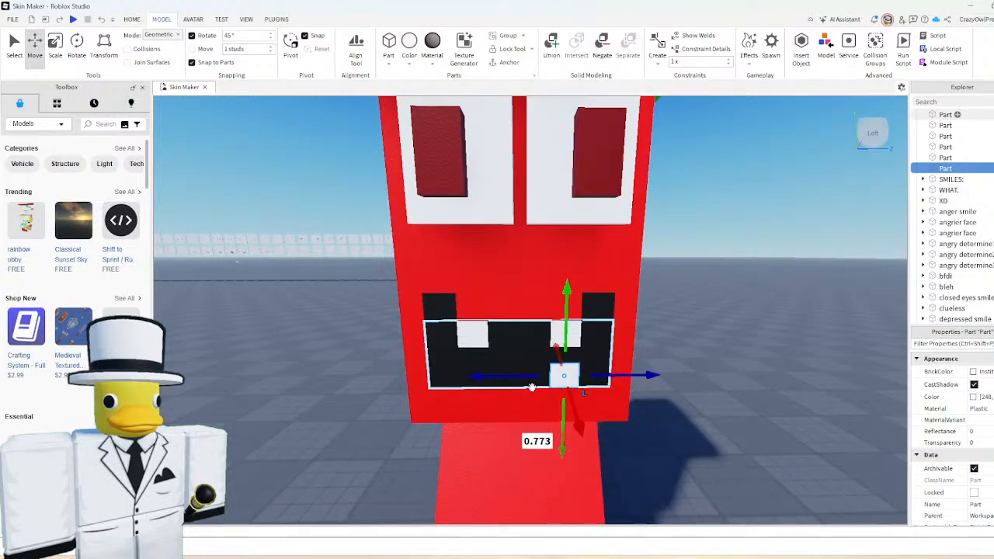
- Widen the copied tooth across the mouth, flatten it into a thin strip along the lower edge and color it pink as a tongue
{"action": "key", "text": "ctrl+3"}
{"action": "left_click_drag", "start_coordinate": [530, 377], "coordinate": [443, 379]}
{"action": "left_click_drag", "start_coordinate": [523, 344], "coordinate": [522, 360]}
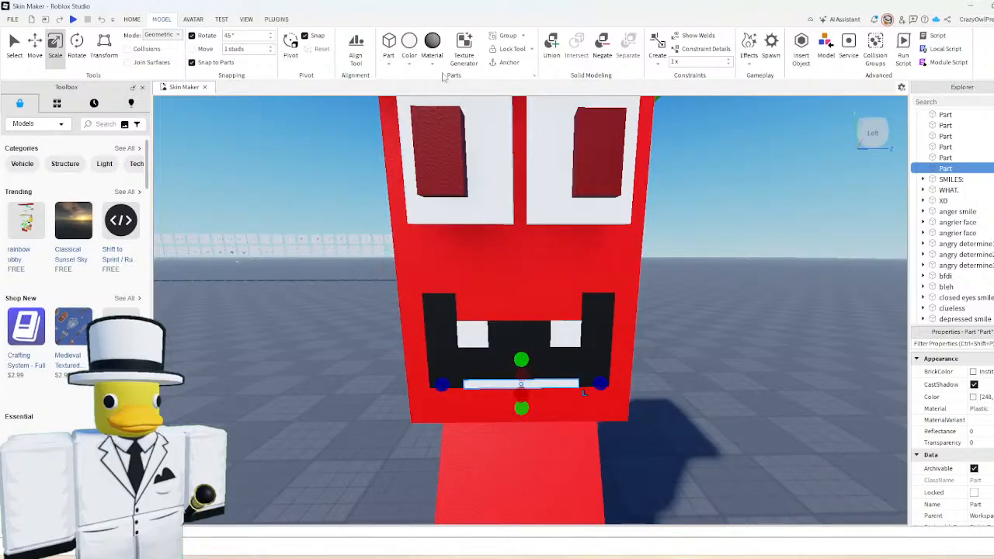
{"action": "scroll", "coordinate": [707, 282], "scroll_direction": "down", "scroll_amount": 5}
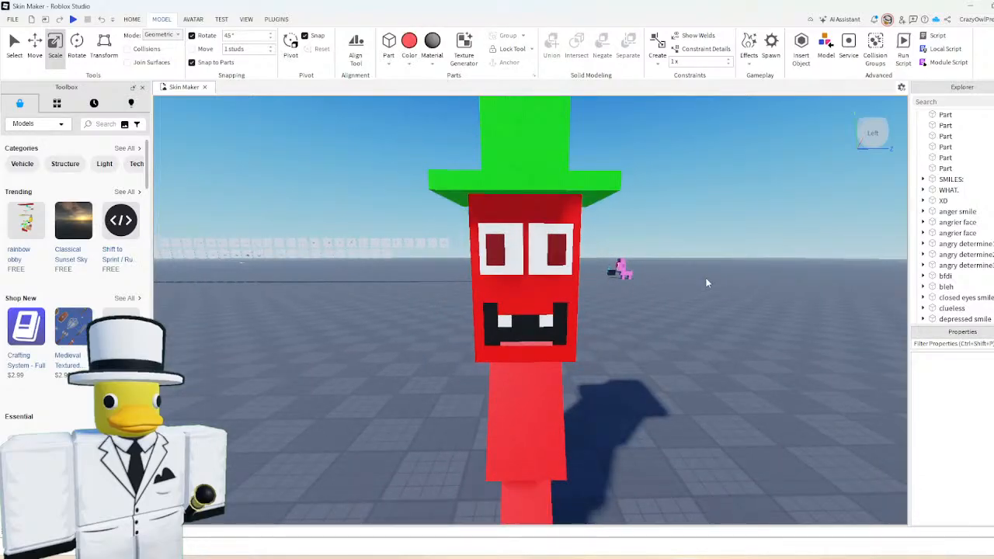
{"action": "scroll", "coordinate": [707, 283], "scroll_direction": "down", "scroll_amount": 2}
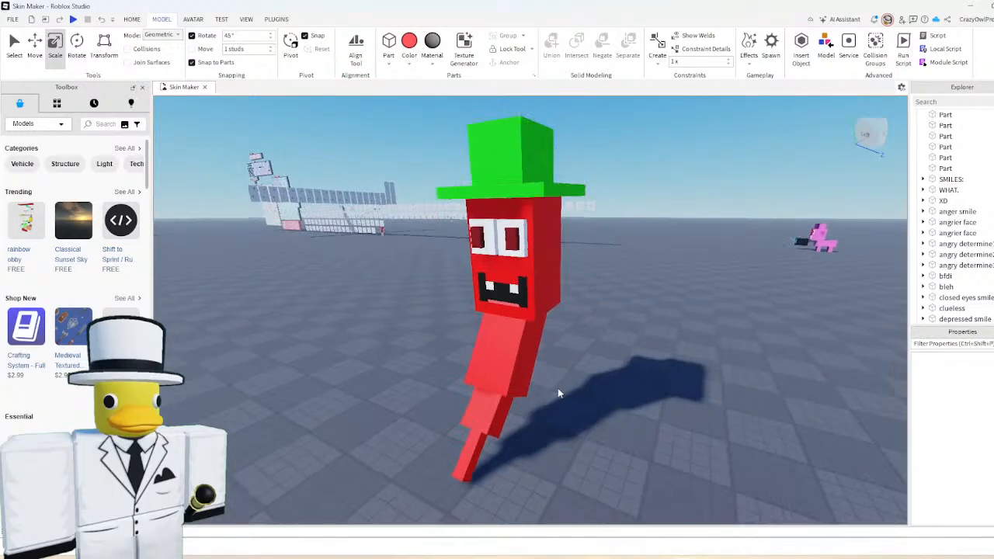
- Try recoloring the head block Persimmon
{"action": "scroll", "coordinate": [557, 392], "scroll_direction": "up", "scroll_amount": 5}
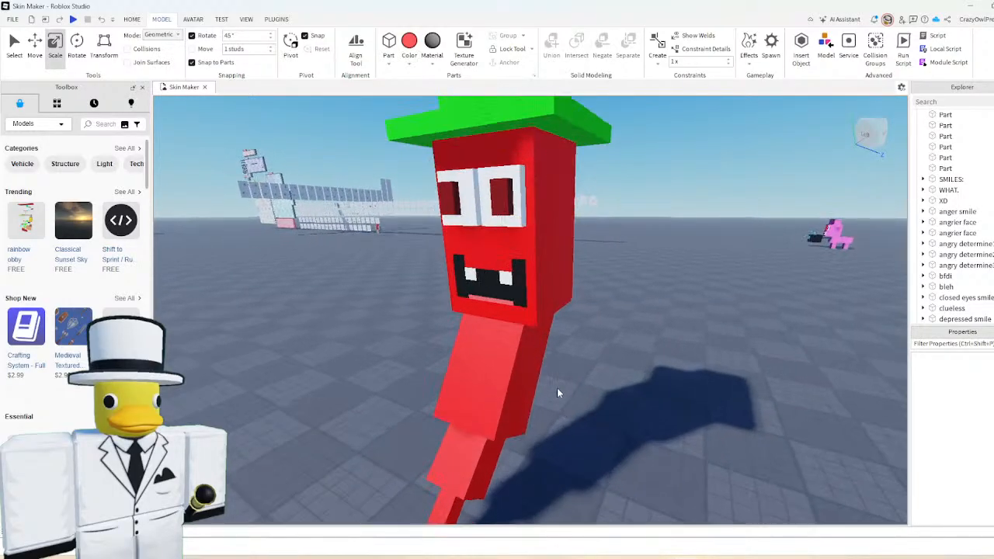
{"action": "left_click", "coordinate": [514, 368]}
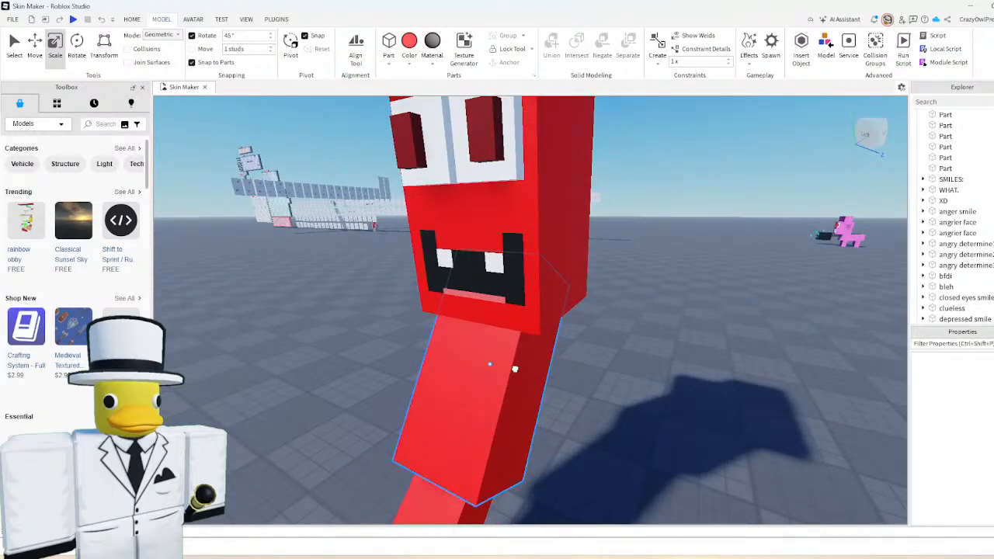
{"action": "left_click", "coordinate": [501, 400]}
{"action": "left_click", "coordinate": [554, 237]}
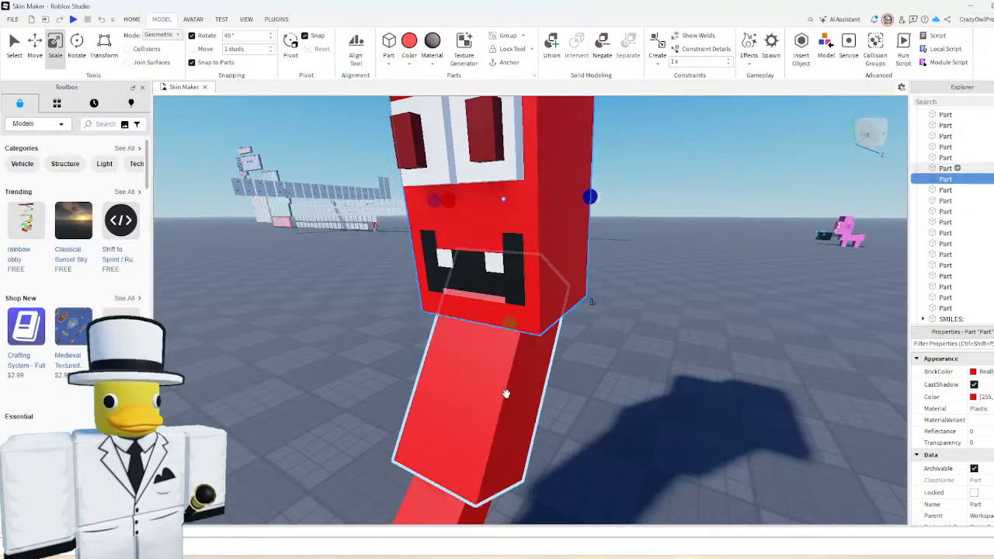
{"action": "left_click", "coordinate": [409, 64]}
{"action": "left_click", "coordinate": [543, 161]}
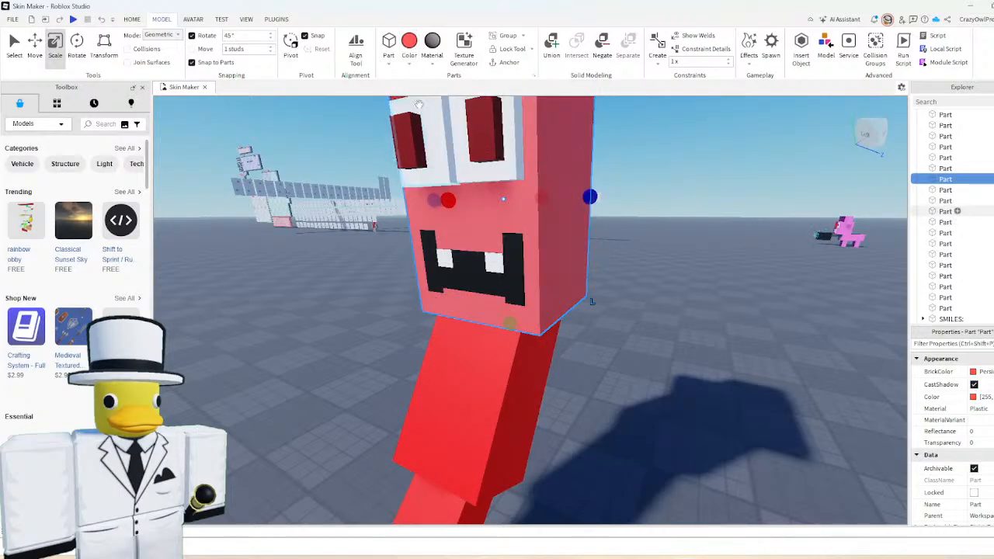
{"action": "left_click", "coordinate": [411, 65]}
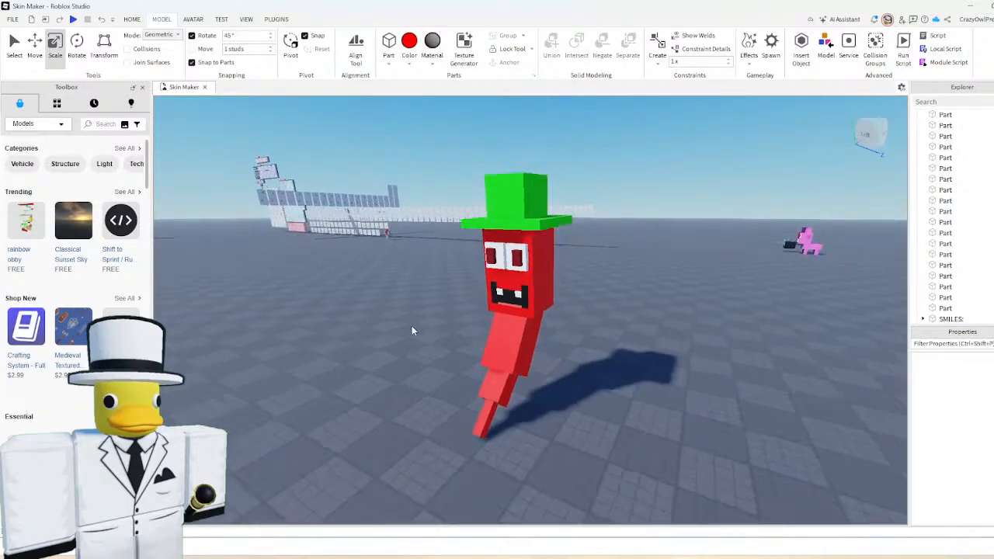
{"action": "left_click_drag", "start_coordinate": [416, 337], "coordinate": [568, 421]}
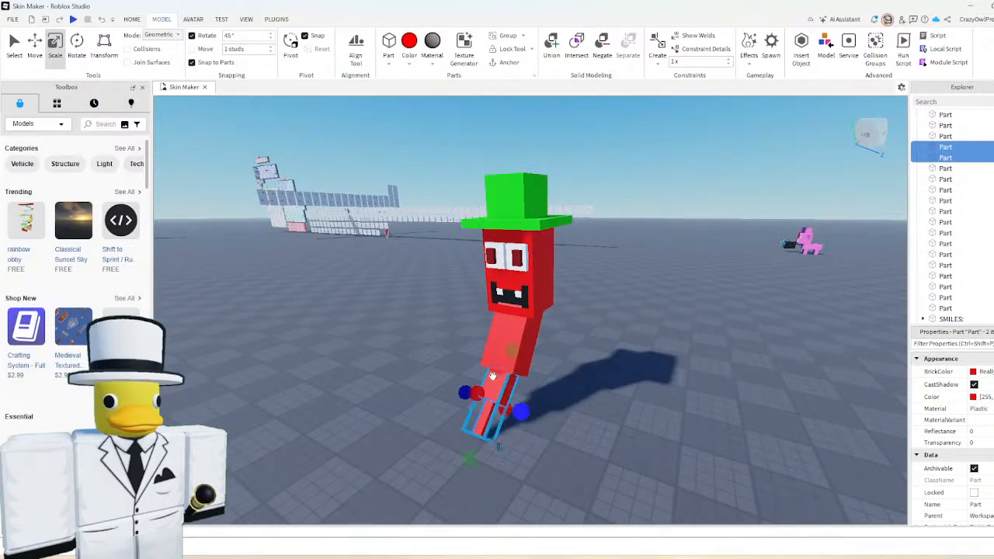
{"action": "left_click", "coordinate": [449, 318]}
{"action": "left_click_drag", "start_coordinate": [448, 318], "coordinate": [565, 419]}
{"action": "left_click", "coordinate": [651, 285]}
- Duplicate the left white eye block and move the copy up toward the hat brim
{"action": "scroll", "coordinate": [651, 285], "scroll_direction": "up", "scroll_amount": 3}
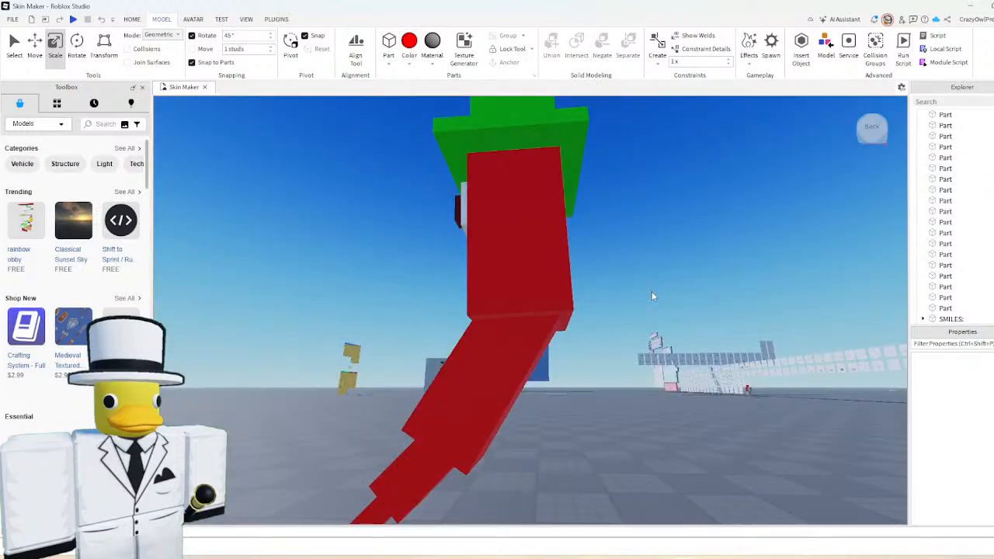
{"action": "right_click_drag", "start_coordinate": [652, 296], "coordinate": [656, 299]}
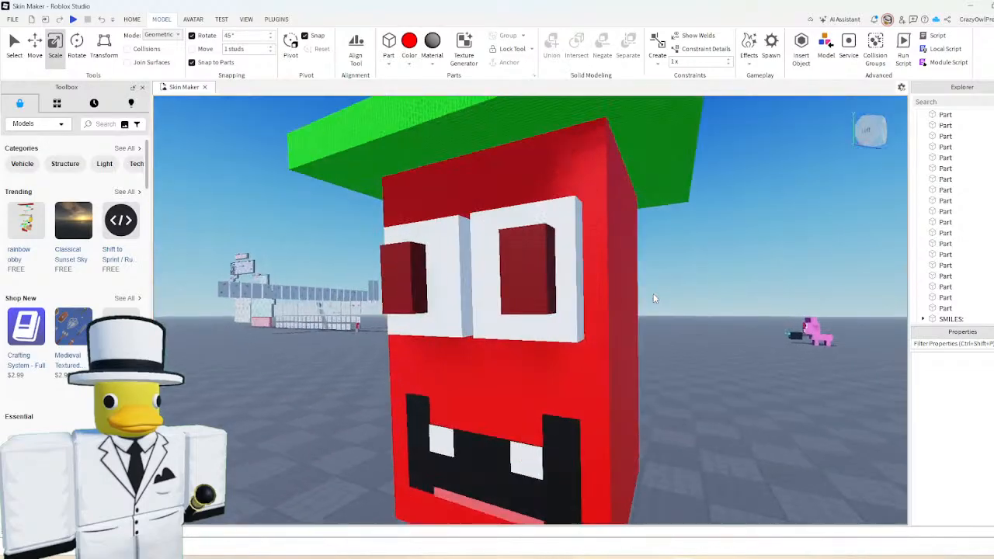
{"action": "right_click_drag", "start_coordinate": [653, 293], "coordinate": [652, 292]}
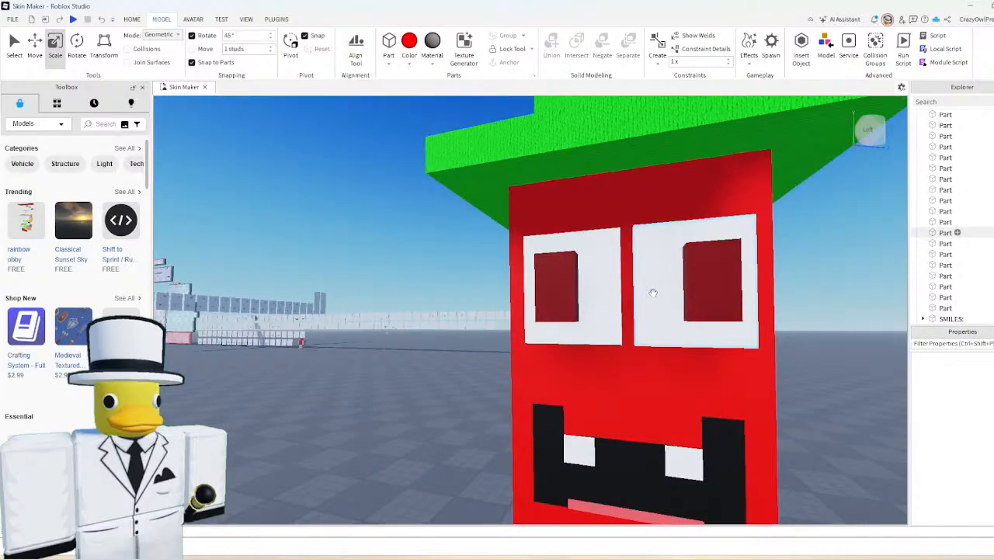
{"action": "left_click", "coordinate": [581, 337]}
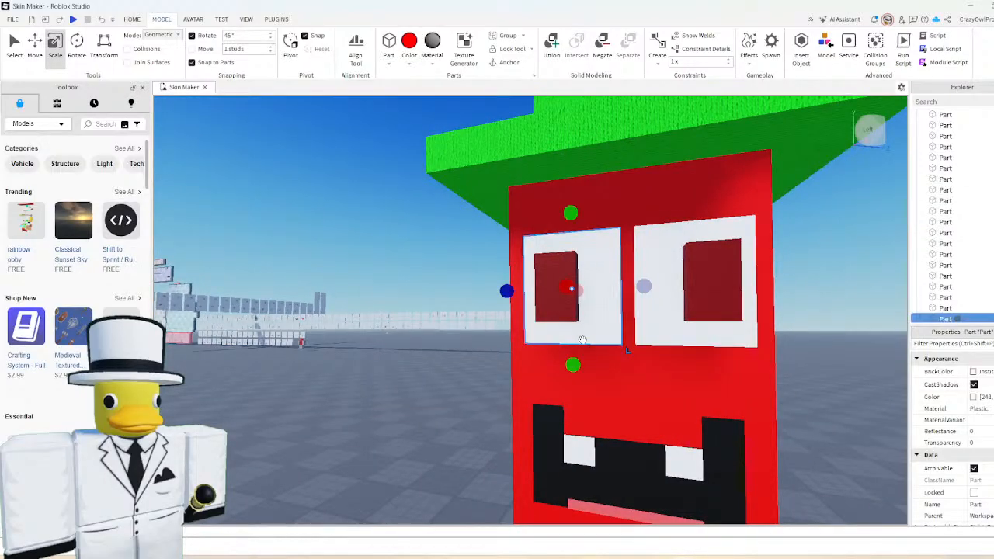
{"action": "key", "text": "ctrl+2"}
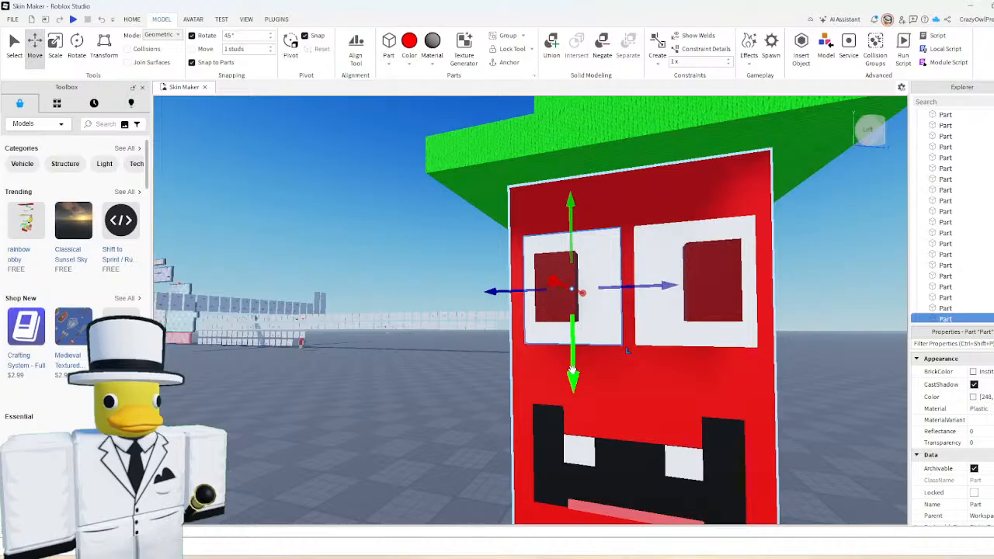
{"action": "left_click_drag", "start_coordinate": [572, 371], "coordinate": [571, 248]}
- Flatten the copied eye block into a thin eyebrow strip between the left eye and the hat brim
{"action": "scroll", "coordinate": [567, 225], "scroll_direction": "down", "scroll_amount": 2}
{"action": "key", "text": "ctrl+3"}
{"action": "left_click_drag", "start_coordinate": [562, 172], "coordinate": [563, 229]}
{"action": "scroll", "coordinate": [605, 258], "scroll_direction": "up", "scroll_amount": 1}
{"action": "right_click_drag", "start_coordinate": [605, 257], "coordinate": [606, 258]}
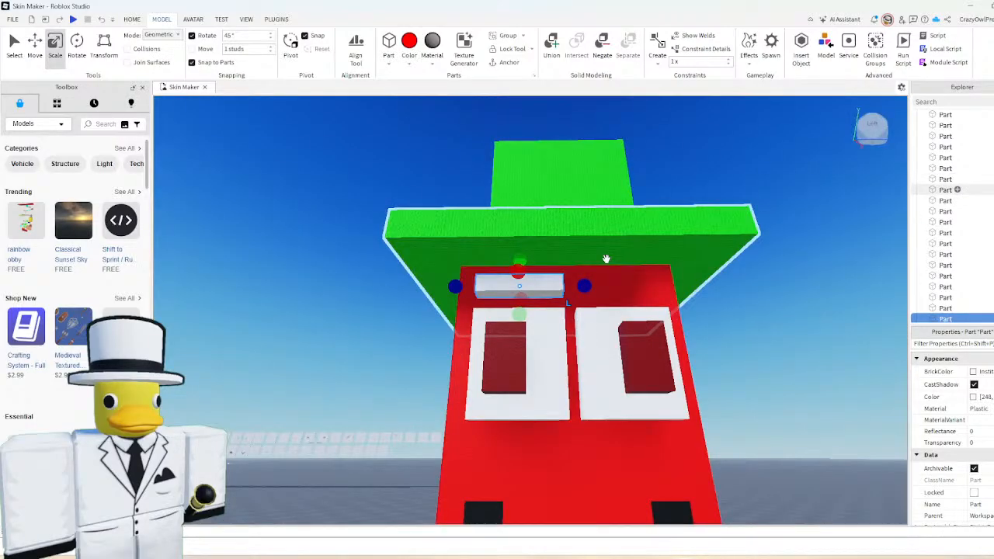
- Tilt the white eyebrow strip so its inner end rises, and shorten it above the left eye
{"action": "key", "text": "ctrl+4"}
{"action": "left_click_drag", "start_coordinate": [548, 233], "coordinate": [531, 230]}
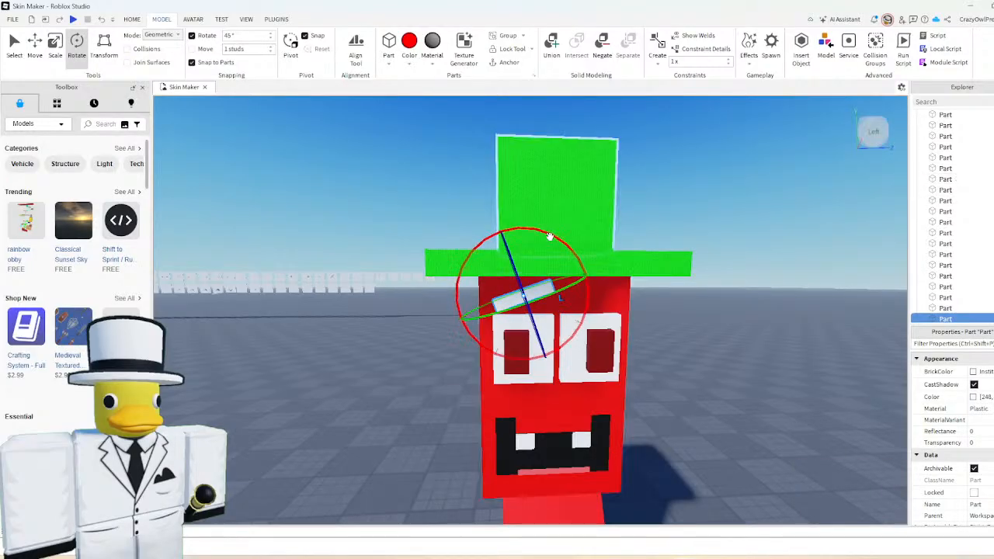
{"action": "left_click", "coordinate": [572, 243], "text": "shift"}
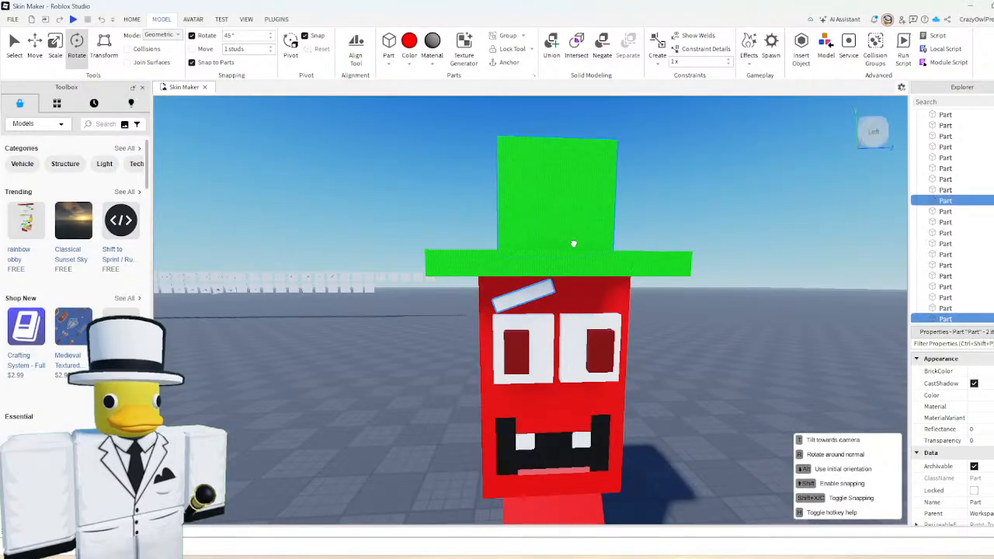
{"action": "left_click", "coordinate": [574, 244], "text": "shift"}
{"action": "key", "text": "ctrl+3"}
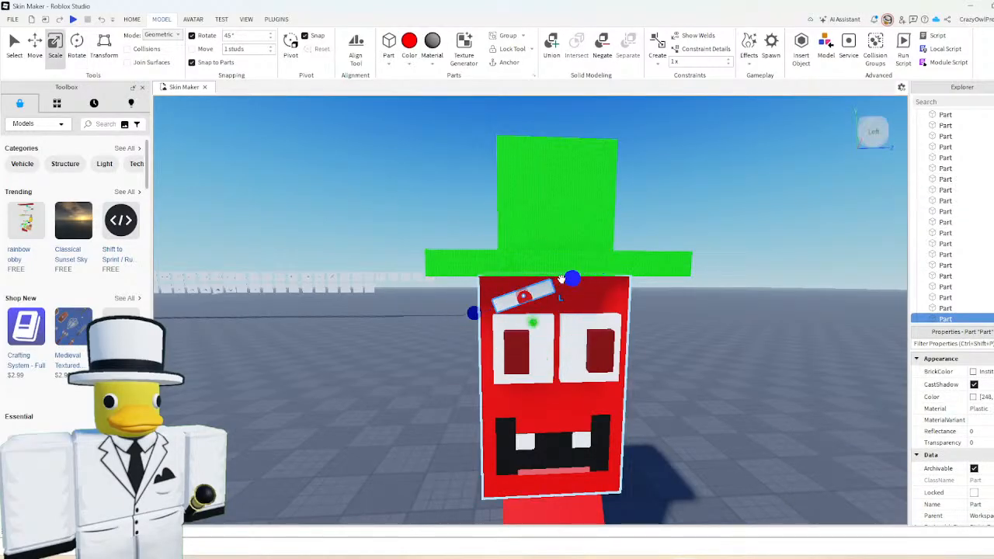
{"action": "left_click_drag", "start_coordinate": [571, 280], "coordinate": [557, 287]}
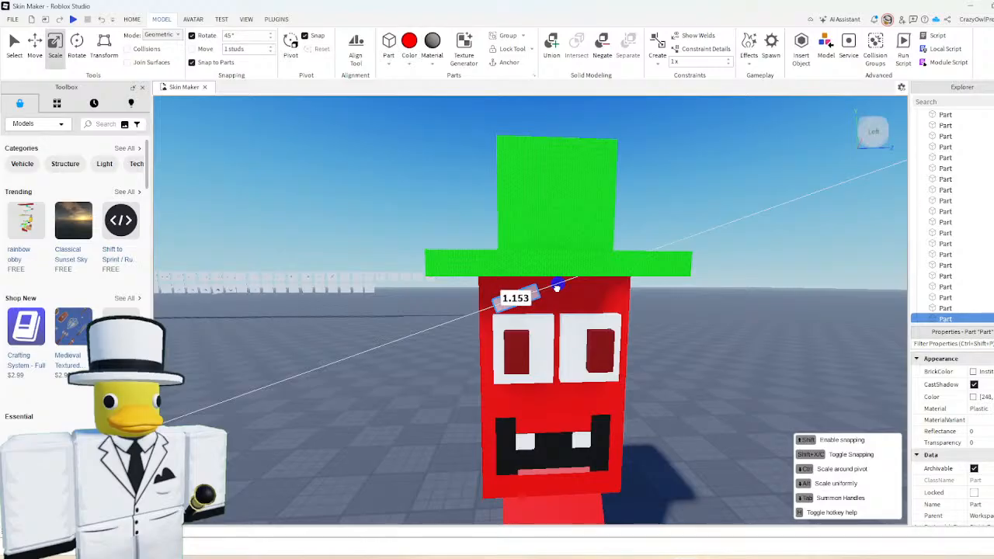
- Color the tilted eyebrow strip reddish brown
{"action": "left_click", "coordinate": [409, 65]}
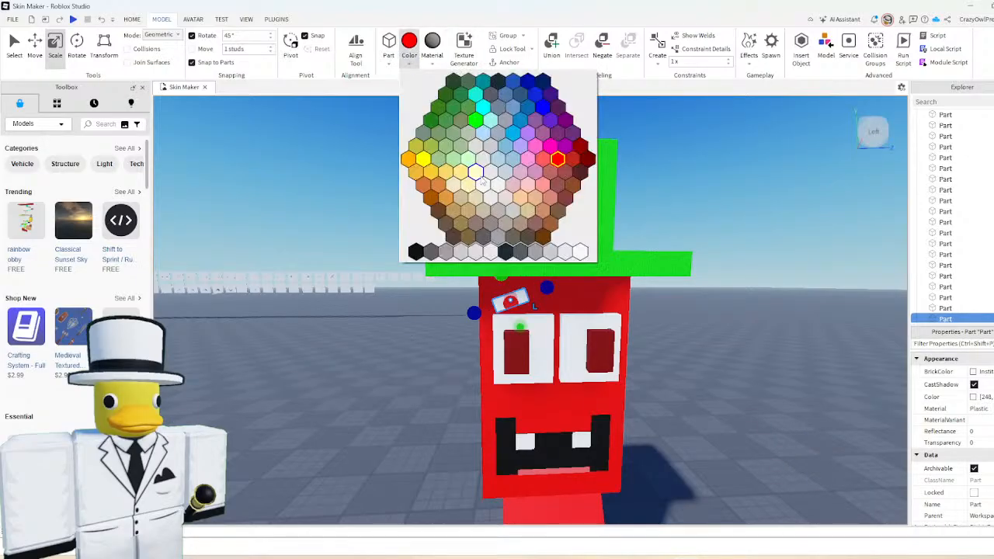
{"action": "left_click", "coordinate": [438, 211]}
{"action": "key", "text": "q"}
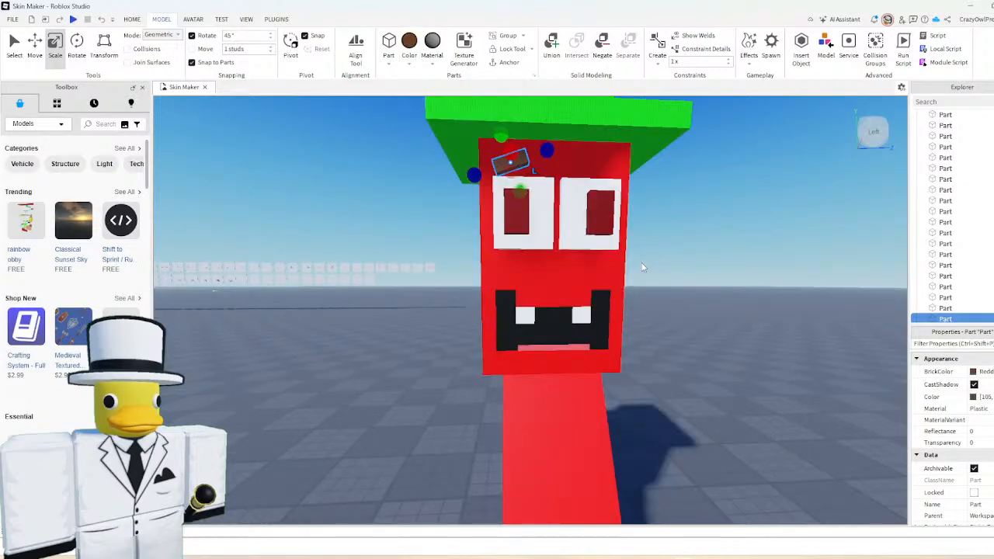
{"action": "right_click_drag", "start_coordinate": [642, 267], "coordinate": [630, 282]}
- Duplicate the brown strip, slant the copy the opposite way and move it beside the original to form an arch
{"action": "key", "text": "e"}
{"action": "key", "text": "ctrl+d"}
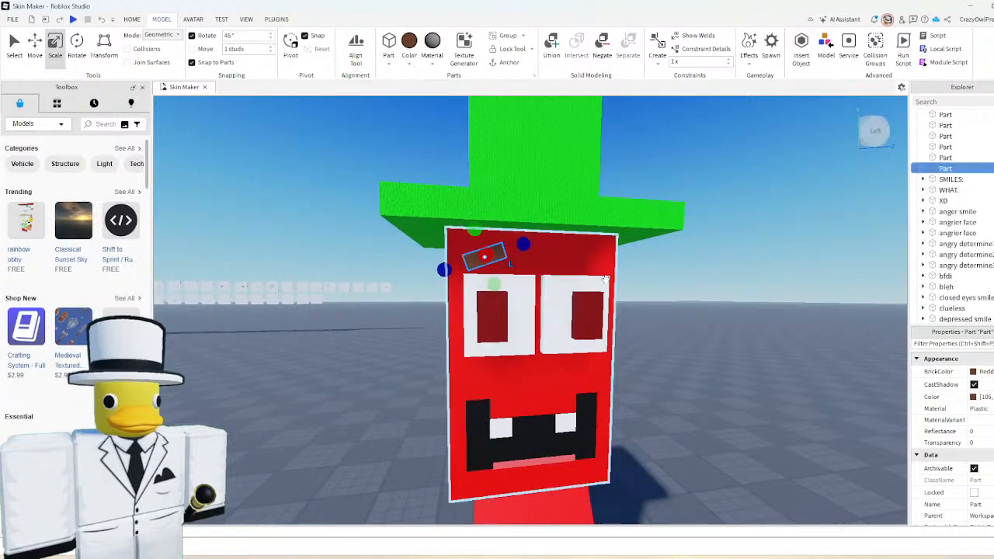
{"action": "key", "text": "ctrl+2"}
{"action": "key", "text": "ctrl+1"}
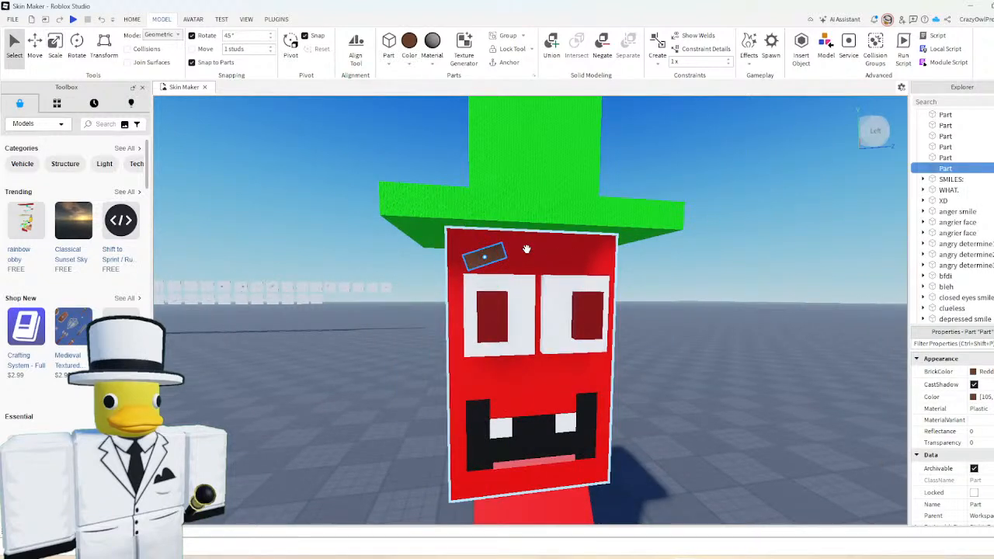
{"action": "key", "text": "ctrl+2"}
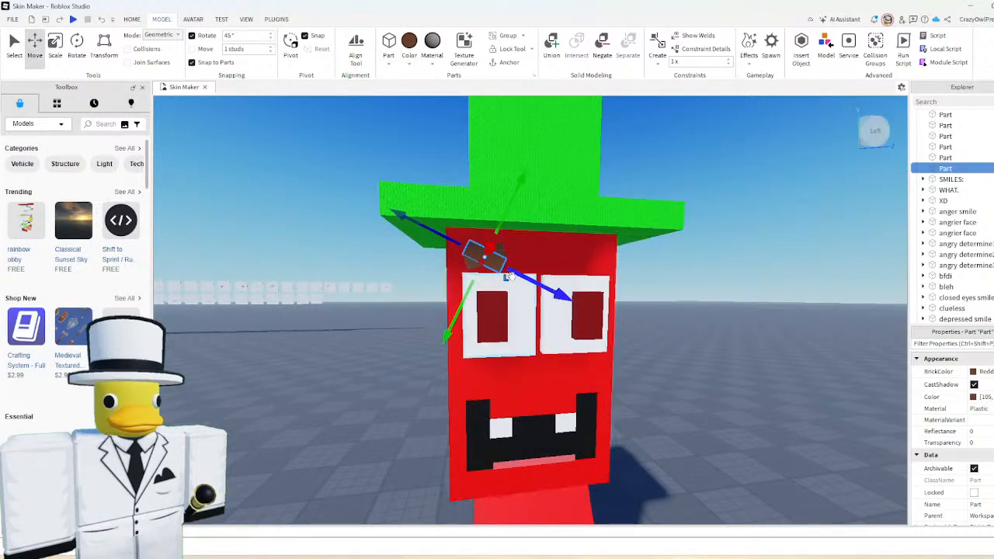
{"action": "left_click_drag", "start_coordinate": [511, 277], "coordinate": [548, 277]}
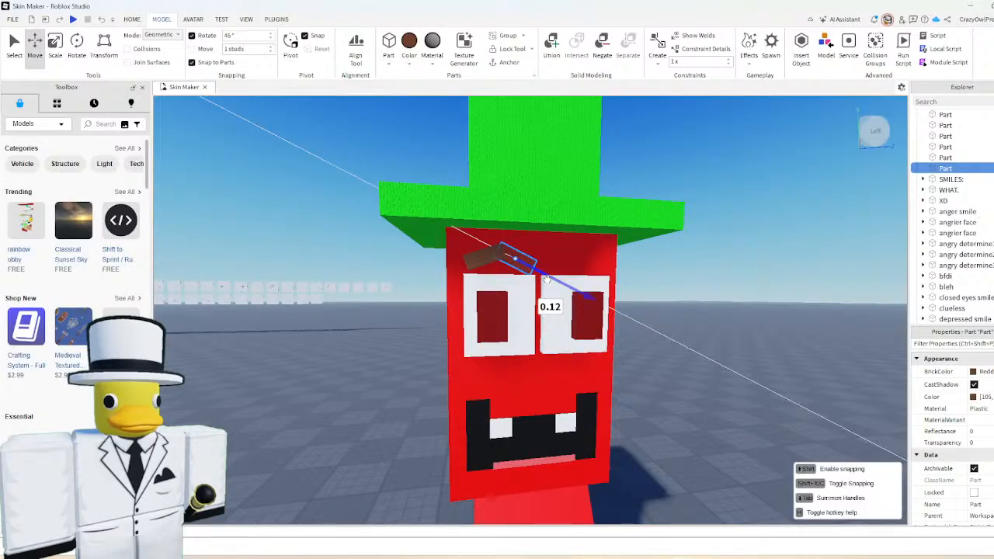
- Rotate the two brown strips slightly together and union them into a single arched eyebrow
{"action": "left_click", "coordinate": [457, 284], "text": "ctrl"}
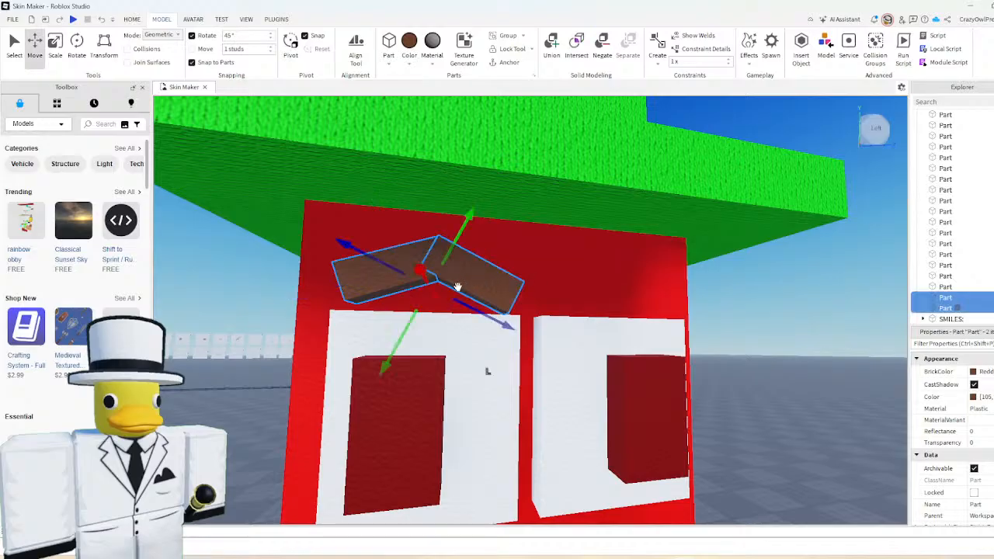
{"action": "key", "text": "ctrl+4"}
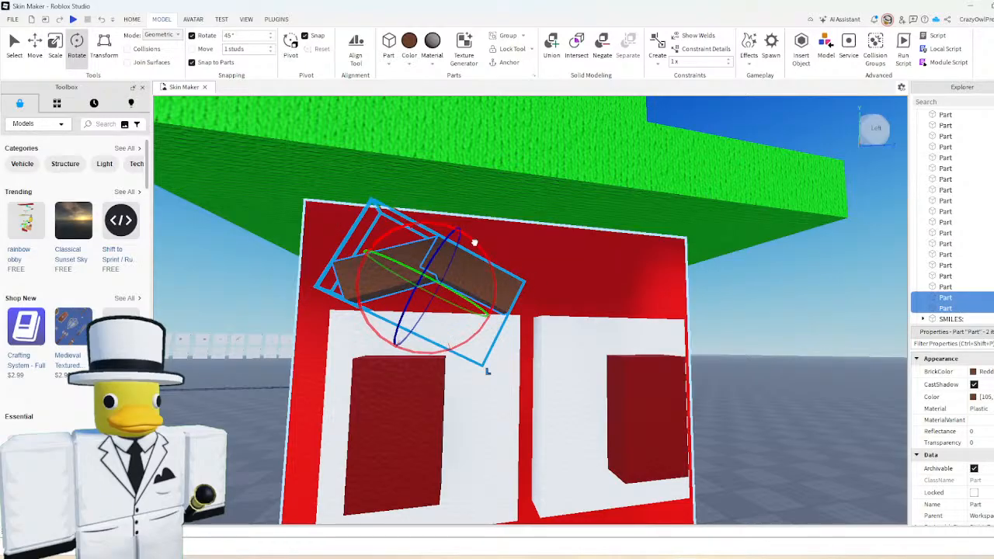
{"action": "left_click_drag", "start_coordinate": [473, 242], "coordinate": [465, 246]}
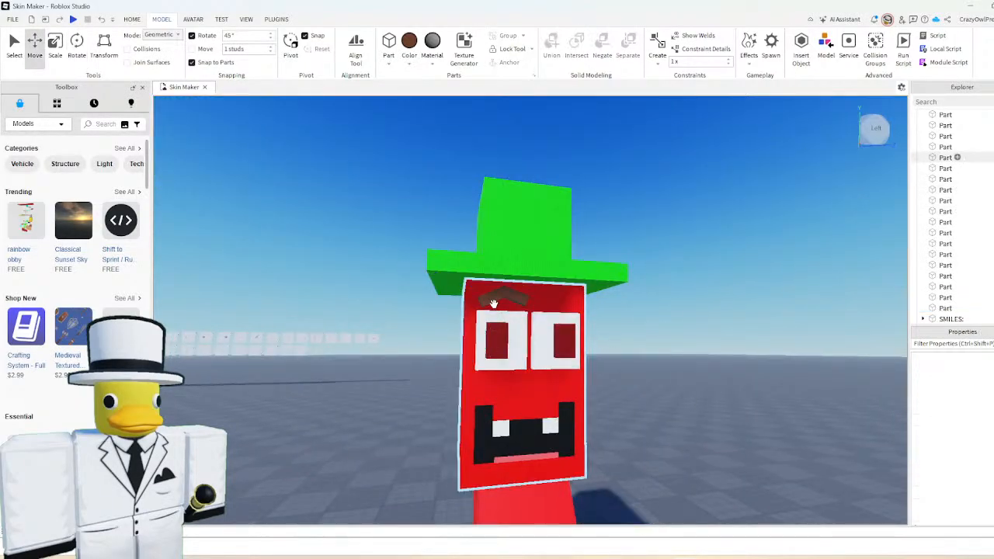
{"action": "left_click", "coordinate": [514, 299]}
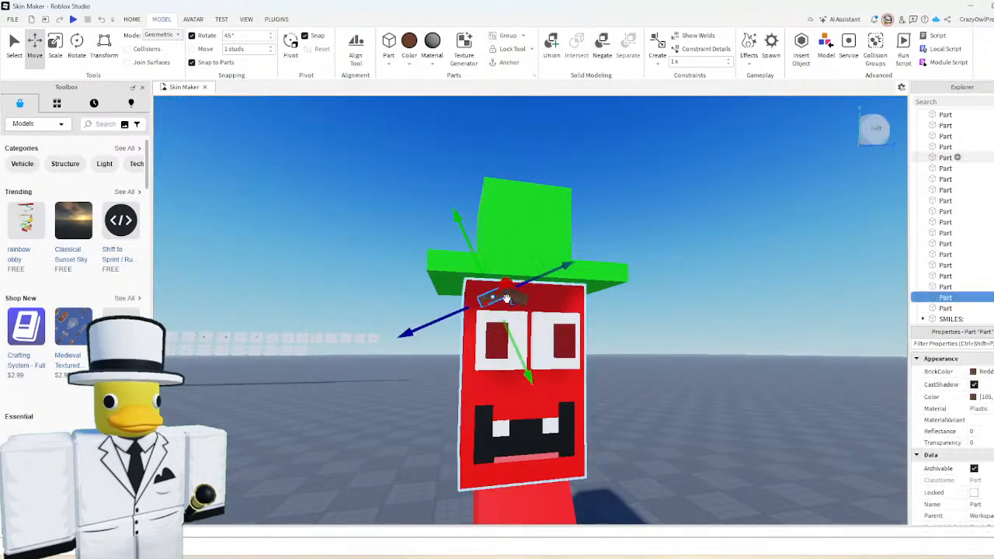
{"action": "left_click_drag", "start_coordinate": [517, 299], "coordinate": [535, 233]}
{"action": "left_click", "coordinate": [551, 46]}
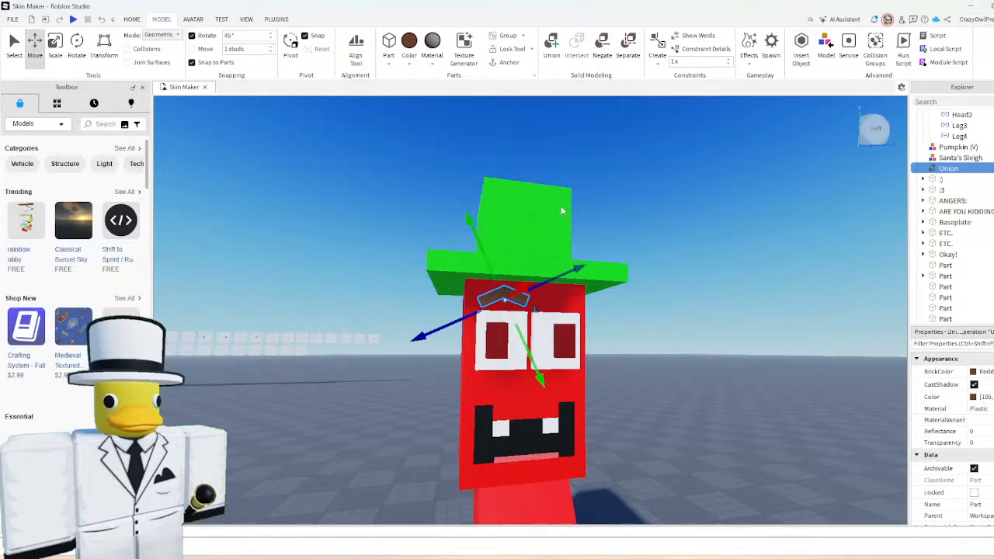
- Duplicate the arched eyebrow, place the copy above the right eye and adjust its tilt and position
{"action": "left_click", "coordinate": [537, 311]}
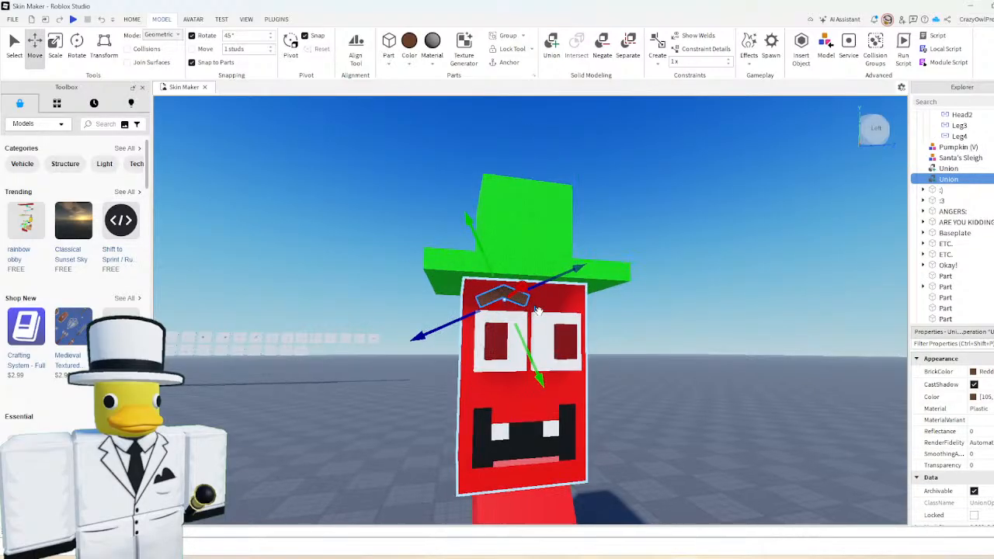
{"action": "scroll", "coordinate": [537, 311], "scroll_direction": "up", "scroll_amount": 5}
{"action": "left_click_drag", "start_coordinate": [538, 311], "coordinate": [621, 310]}
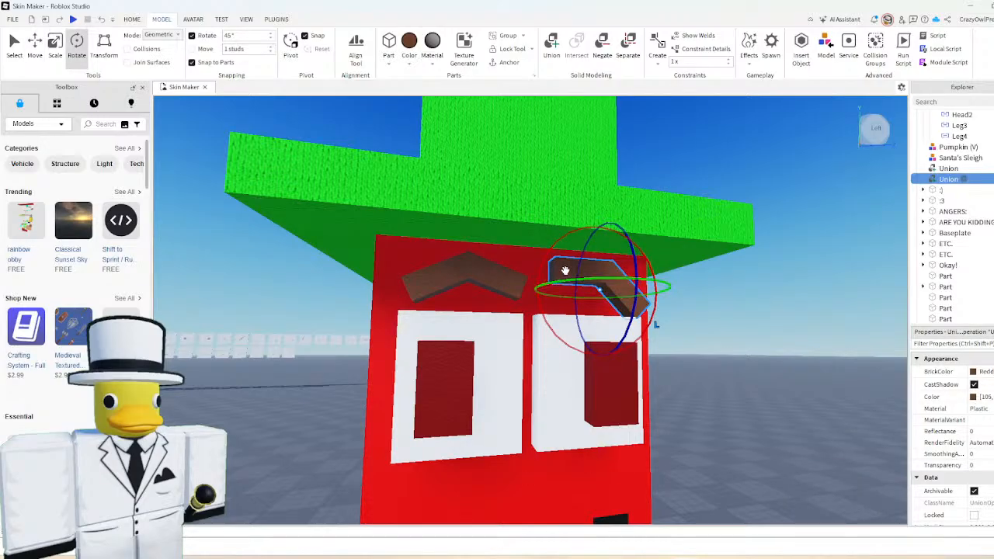
{"action": "left_click_drag", "start_coordinate": [565, 270], "coordinate": [540, 286]}
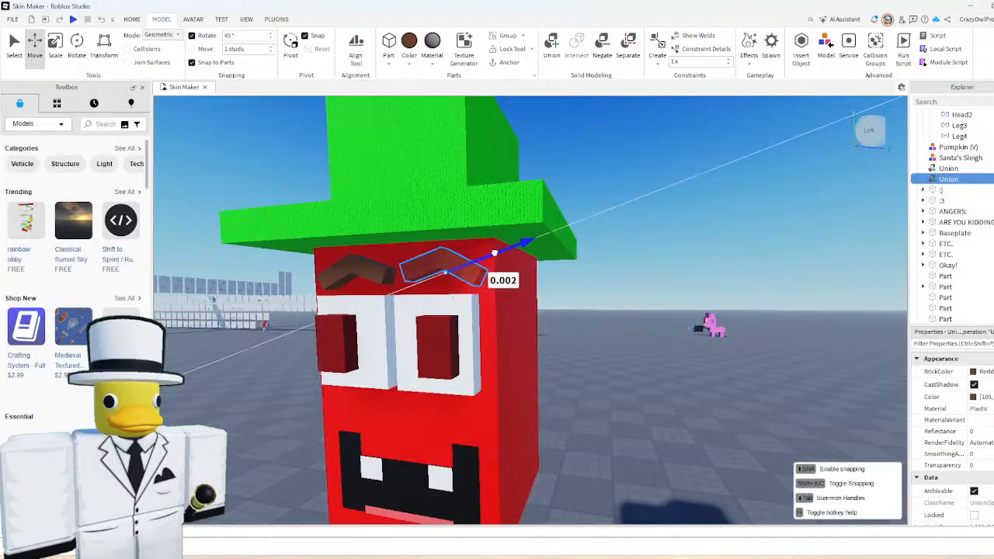
{"action": "left_click_drag", "start_coordinate": [494, 259], "coordinate": [494, 256]}
{"action": "left_click_drag", "start_coordinate": [460, 323], "coordinate": [461, 325]}
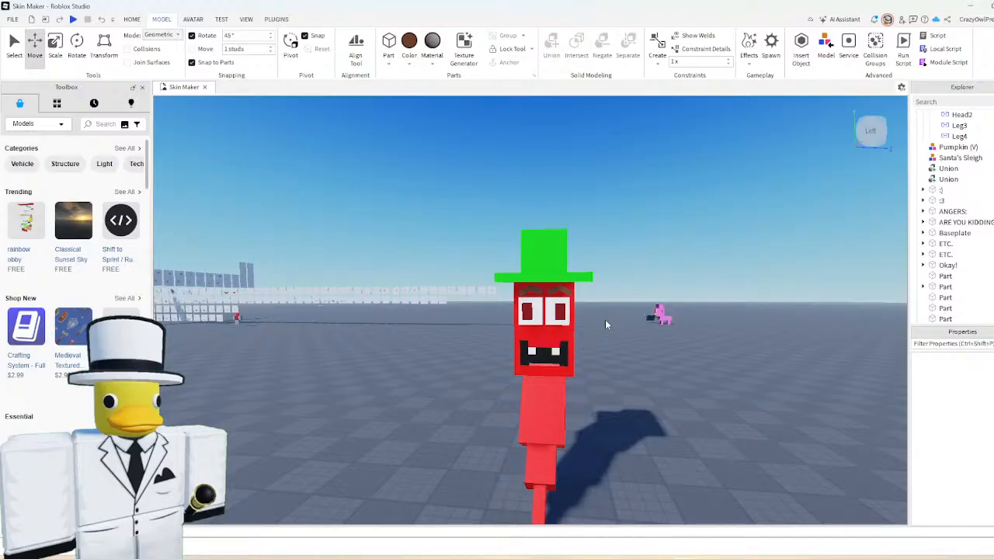
- Examine the pepper character from near and far, and look at the Cyborg Mr.Pig model for comparison
{"action": "scroll", "coordinate": [606, 318], "scroll_direction": "up", "scroll_amount": 1}
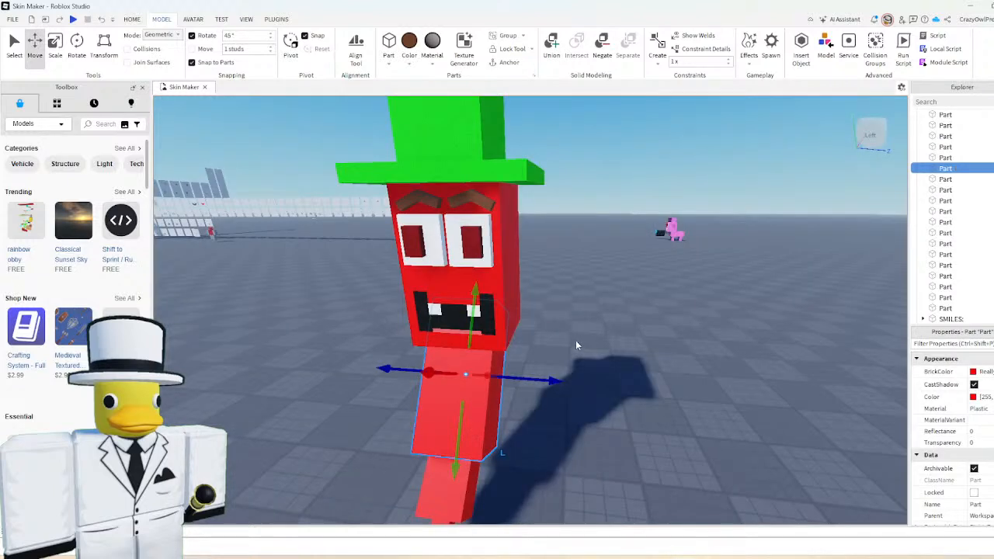
{"action": "left_click", "coordinate": [575, 345]}
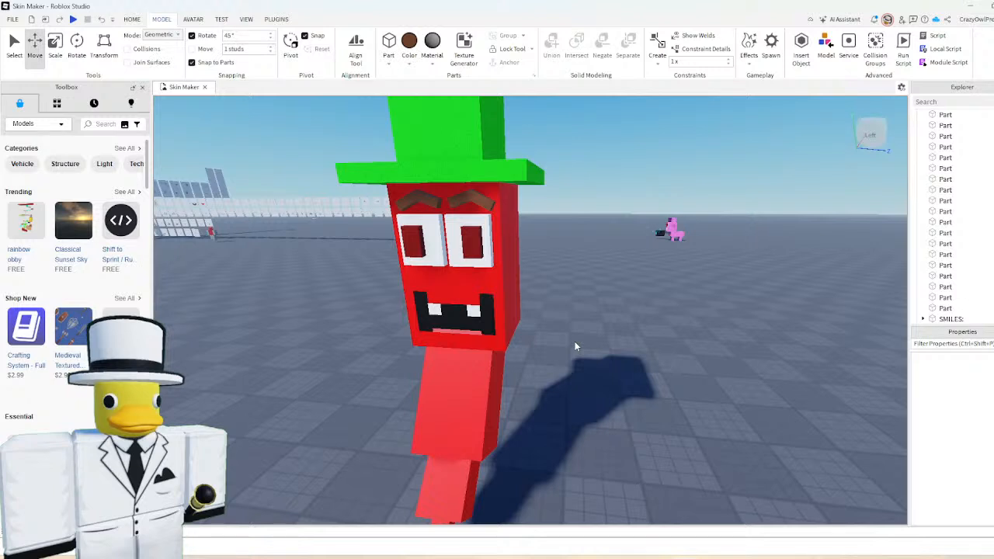
{"action": "scroll", "coordinate": [602, 304], "scroll_direction": "down", "scroll_amount": 3}
{"action": "scroll", "coordinate": [399, 209], "scroll_direction": "down", "scroll_amount": 1}
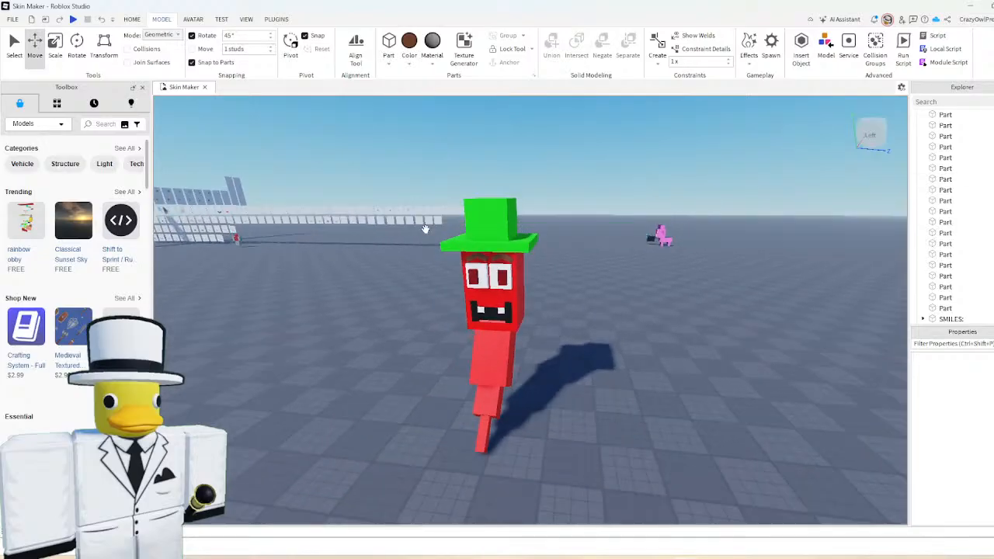
{"action": "scroll", "coordinate": [715, 310], "scroll_direction": "down", "scroll_amount": 1}
{"action": "left_click_drag", "start_coordinate": [426, 229], "coordinate": [706, 396]}
{"action": "key", "text": "ctrl+z"}
{"action": "left_click", "coordinate": [706, 395]}
{"action": "scroll", "coordinate": [705, 391], "scroll_direction": "up", "scroll_amount": 2}
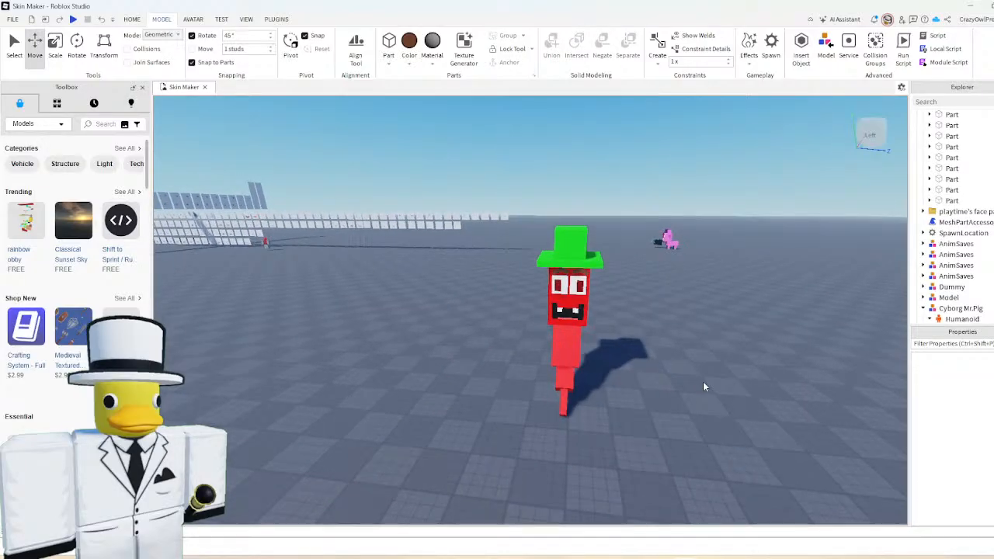
{"action": "scroll", "coordinate": [646, 311], "scroll_direction": "up", "scroll_amount": 5}
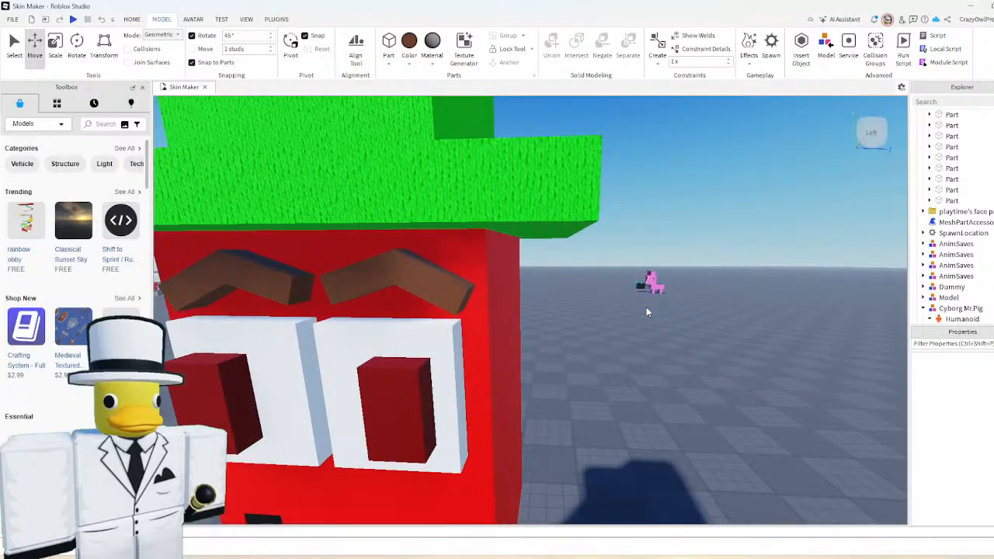
{"action": "left_click", "coordinate": [646, 310]}
{"action": "key", "text": "f"}
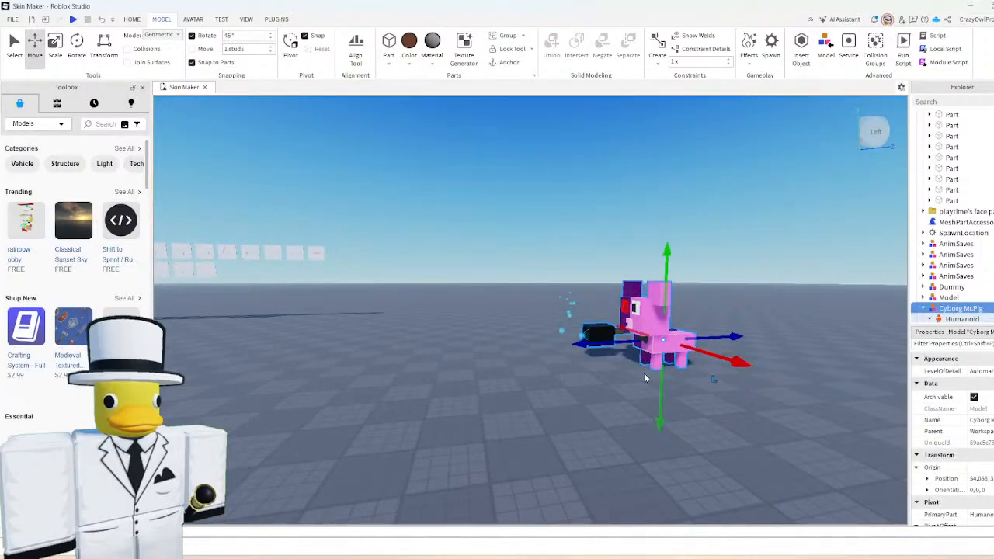
{"action": "left_click", "coordinate": [592, 357]}
{"action": "scroll", "coordinate": [592, 355], "scroll_direction": "down", "scroll_amount": 6}
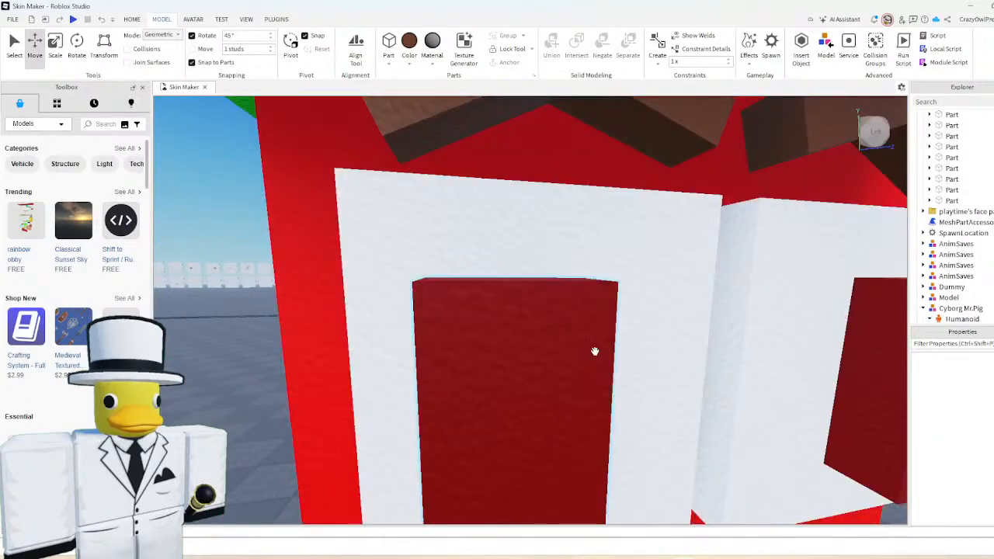
{"action": "scroll", "coordinate": [518, 368], "scroll_direction": "down", "scroll_amount": 6}
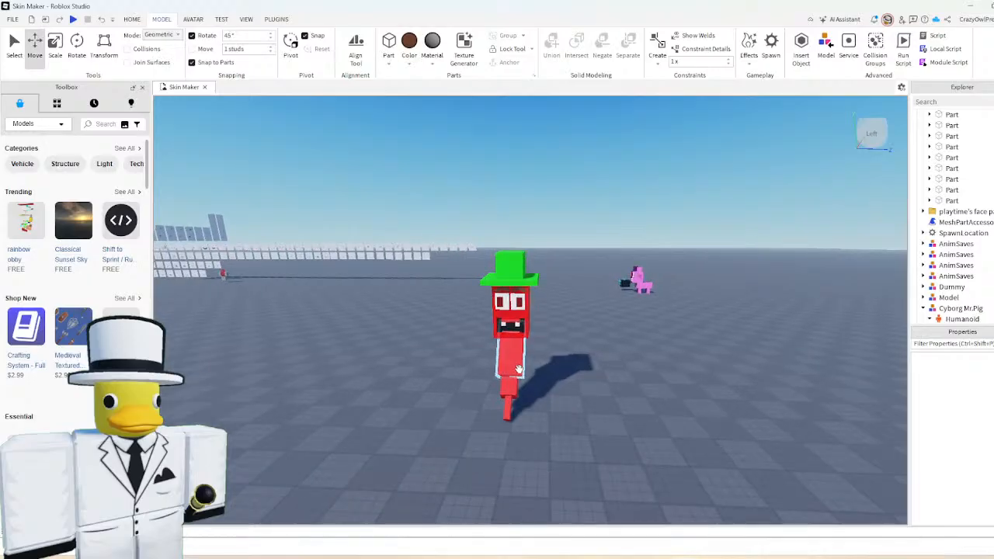
- Select all parts of the pepper character and try rotating the whole figure
{"action": "left_click_drag", "start_coordinate": [412, 217], "coordinate": [656, 448]}
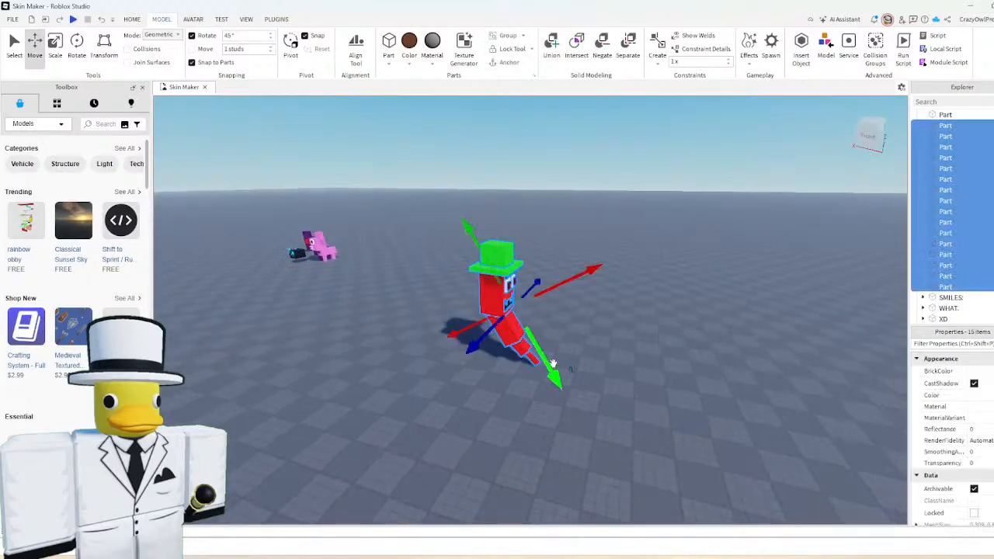
{"action": "key", "text": "ctrl+4"}
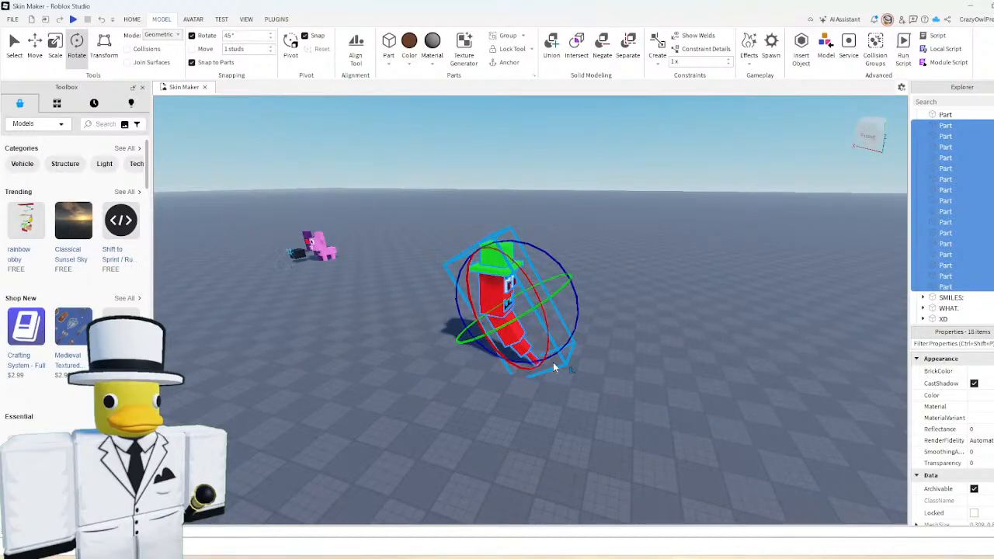
{"action": "left_click_drag", "start_coordinate": [554, 367], "coordinate": [505, 334]}
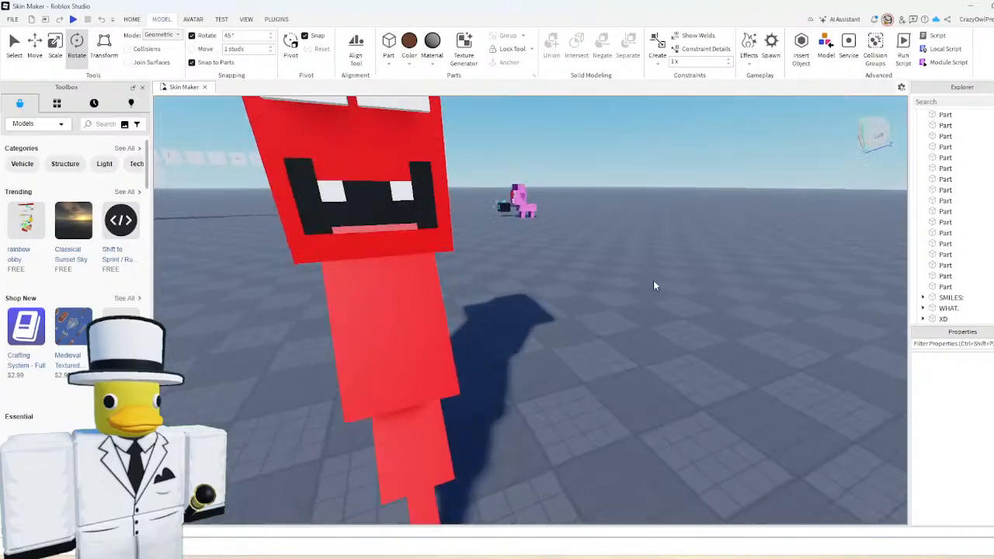
- Examine the pepper's face and the stacked red body segments beneath the head from the front and the side
{"action": "right_click_drag", "start_coordinate": [652, 280], "coordinate": [652, 286]}
{"action": "left_click", "coordinate": [572, 319]}
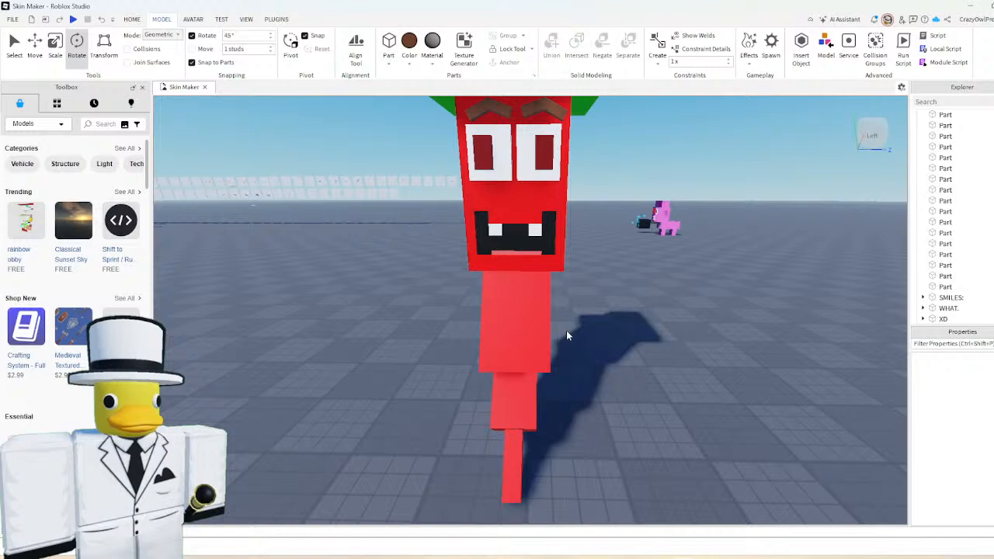
{"action": "left_click", "coordinate": [502, 317]}
{"action": "key", "text": "ctrl+1"}
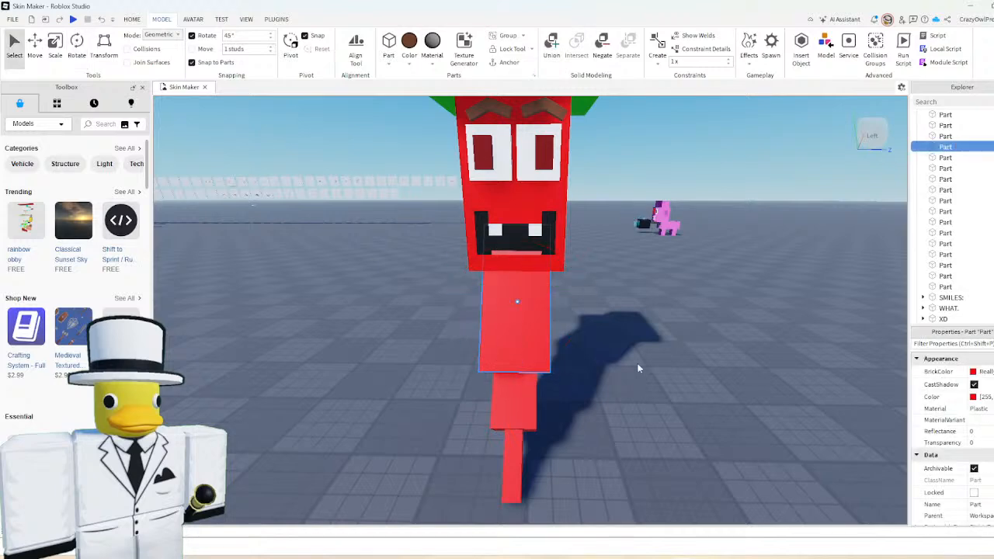
{"action": "right_click_drag", "start_coordinate": [639, 368], "coordinate": [639, 364]}
{"action": "key", "text": "w"}
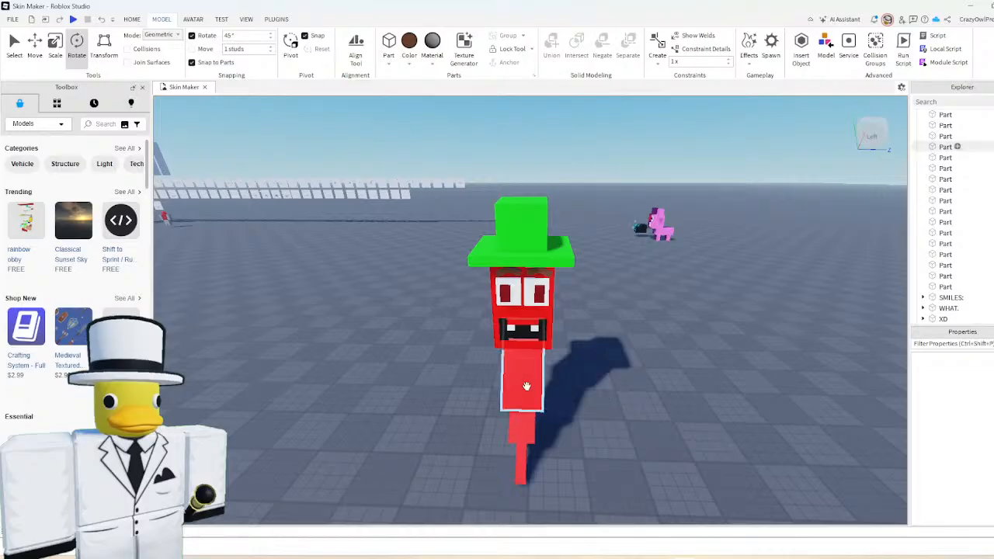
{"action": "left_click", "coordinate": [526, 386]}
{"action": "key", "text": "w"}
{"action": "scroll", "coordinate": [627, 388], "scroll_direction": "up", "scroll_amount": 1}
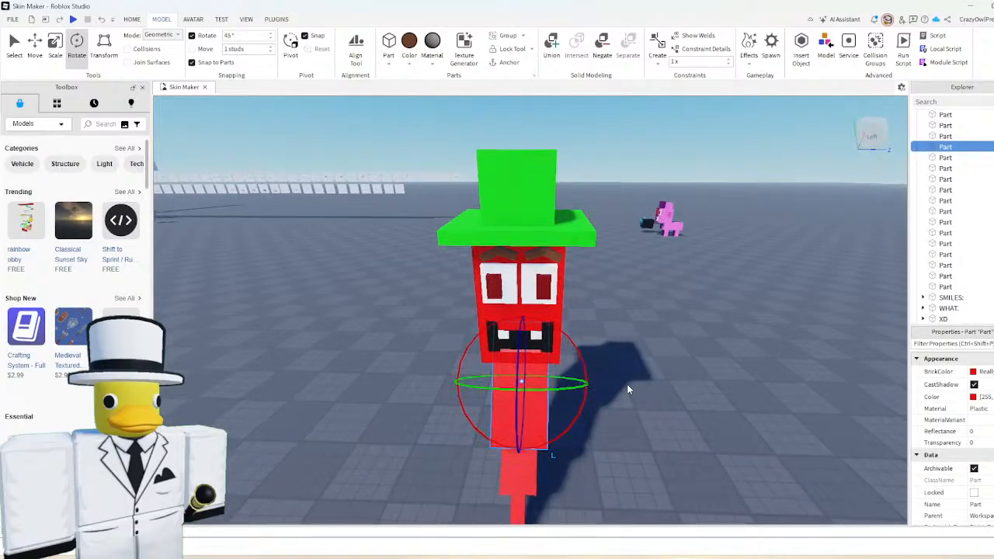
{"action": "right_click_drag", "start_coordinate": [644, 398], "coordinate": [644, 398]}
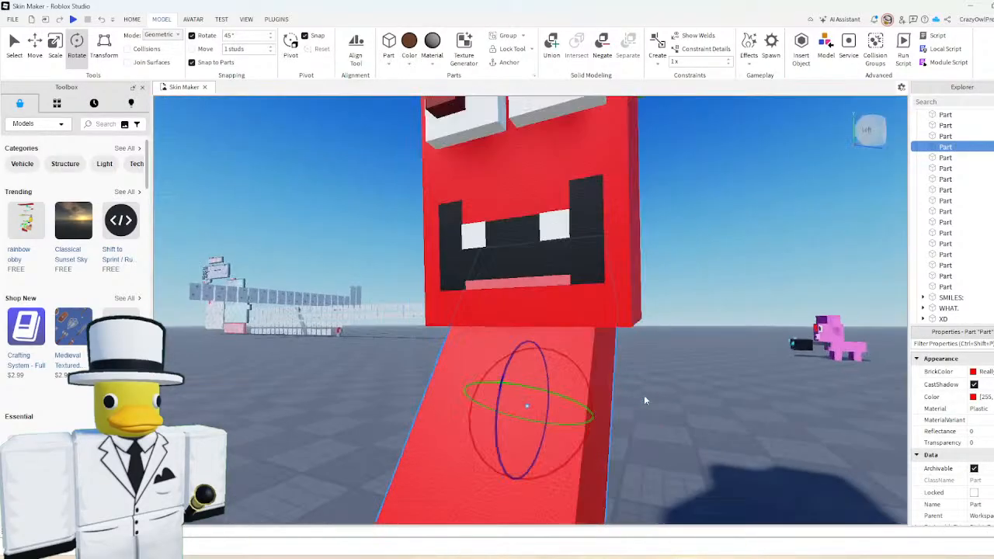
{"action": "scroll", "coordinate": [644, 398], "scroll_direction": "down", "scroll_amount": 3}
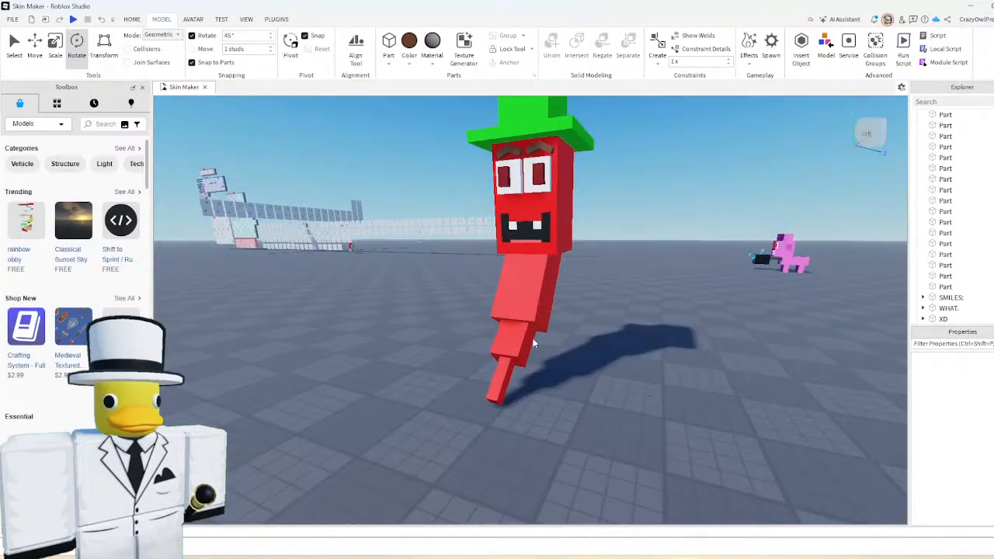
- Union the tapering red segments below the pepper's head into one solid body
{"action": "left_click", "coordinate": [531, 318]}
{"action": "left_click", "coordinate": [509, 359], "text": "shift"}
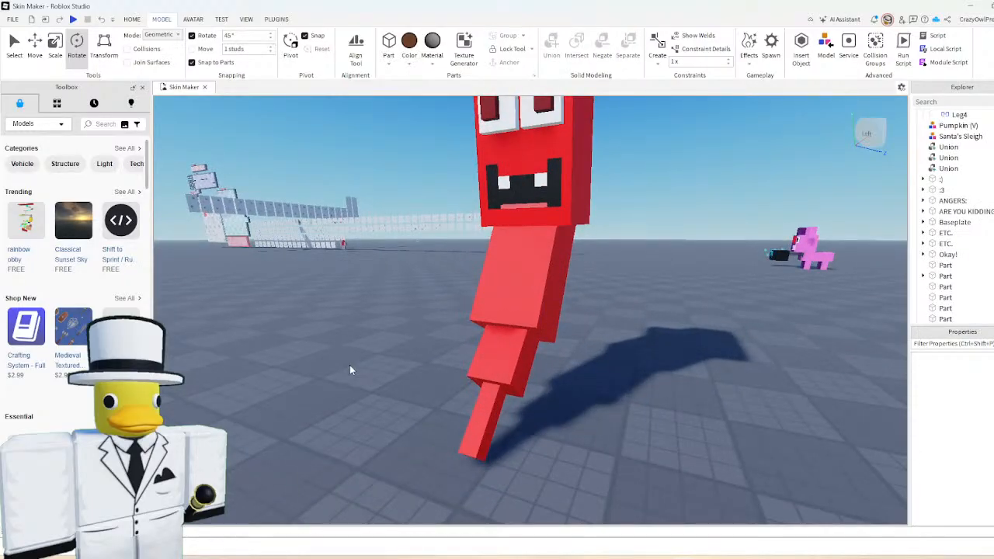
{"action": "scroll", "coordinate": [350, 365], "scroll_direction": "down", "scroll_amount": 3}
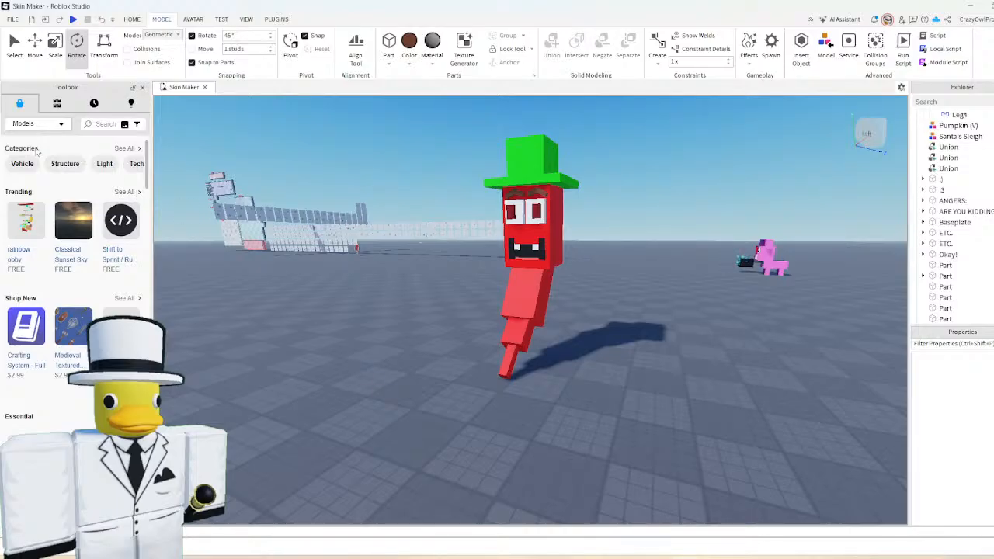
- Insert the Anatra model from My Models and move it far behind the pepper character
{"action": "left_click", "coordinate": [58, 104]}
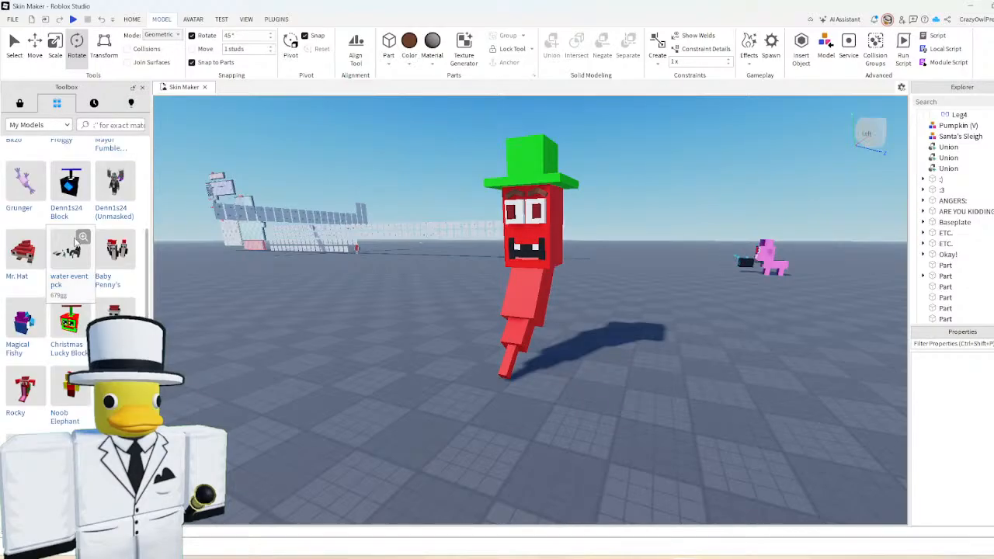
{"action": "scroll", "coordinate": [75, 243], "scroll_direction": "down", "scroll_amount": 3}
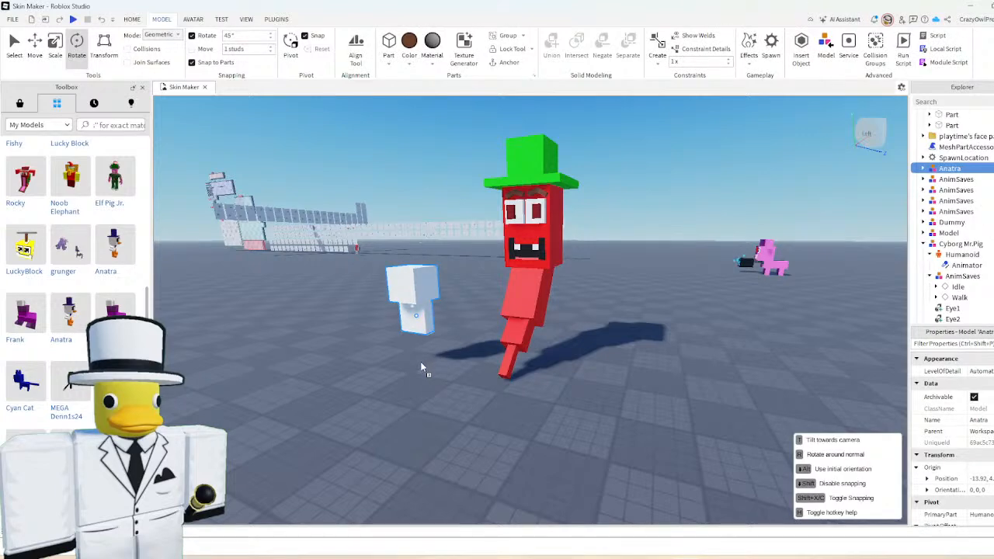
{"action": "left_click_drag", "start_coordinate": [420, 363], "coordinate": [421, 363]}
{"action": "key", "text": "a"}
{"action": "right_click_drag", "start_coordinate": [387, 313], "coordinate": [387, 310]}
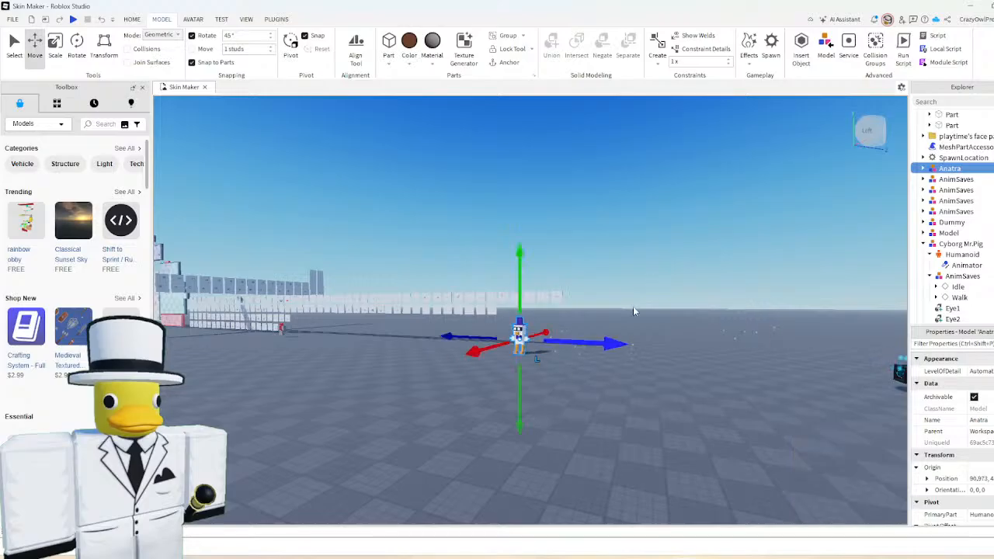
{"action": "left_click", "coordinate": [635, 309]}
{"action": "key", "text": "s"}
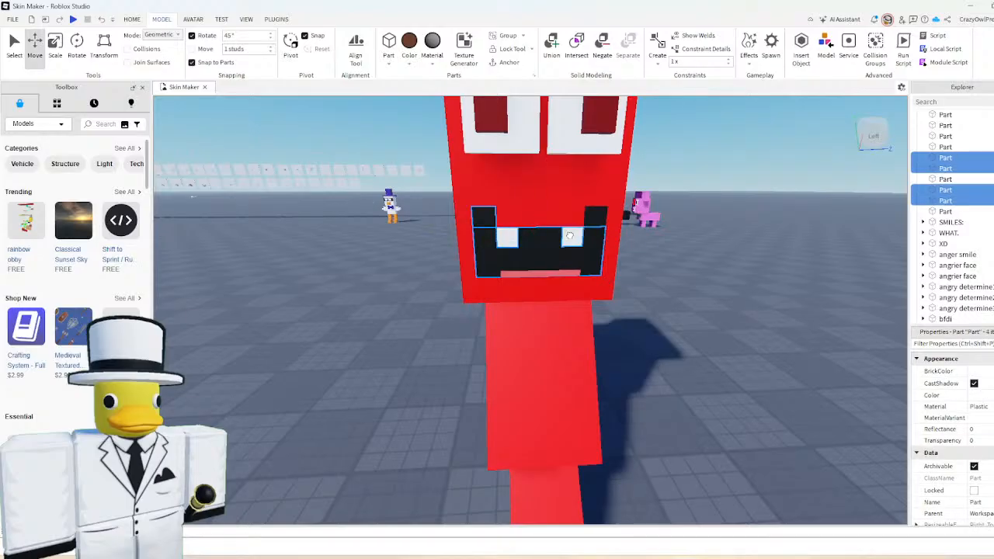
- Select the mouth's black pieces, both white teeth and the pink tongue, and union them into one mouth
{"action": "left_click", "coordinate": [579, 273], "text": "ctrl"}
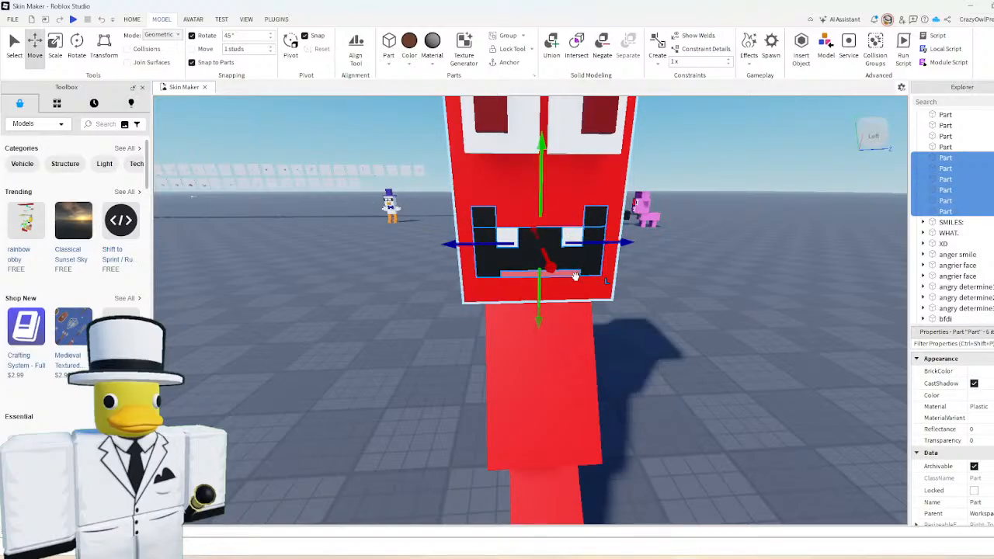
{"action": "left_click", "coordinate": [736, 295]}
{"action": "right_click_drag", "start_coordinate": [736, 294], "coordinate": [736, 297]}
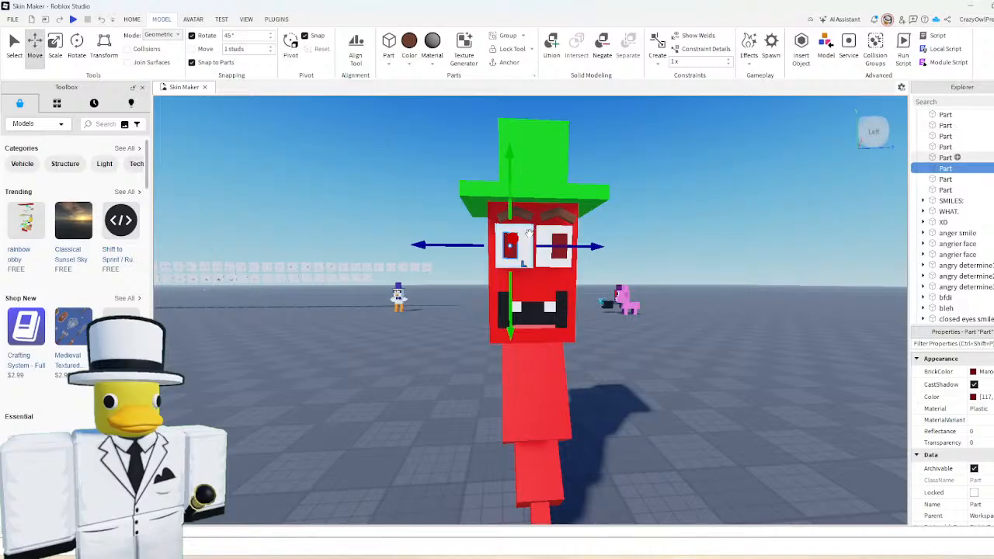
- Union each white eye with its dark red pupil, one union per eye
{"action": "left_click", "coordinate": [525, 254], "text": "ctrl"}
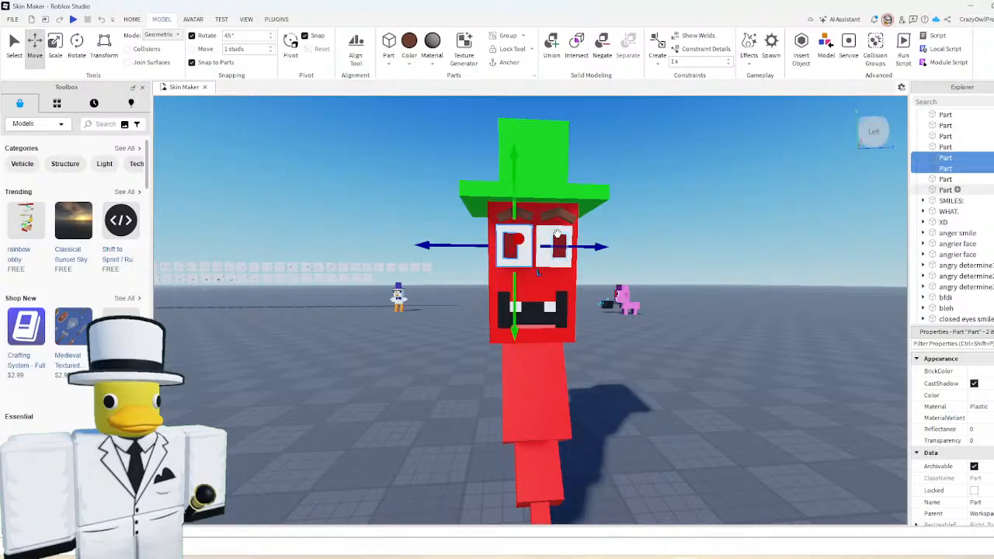
{"action": "key", "text": "ctrl+shift+g"}
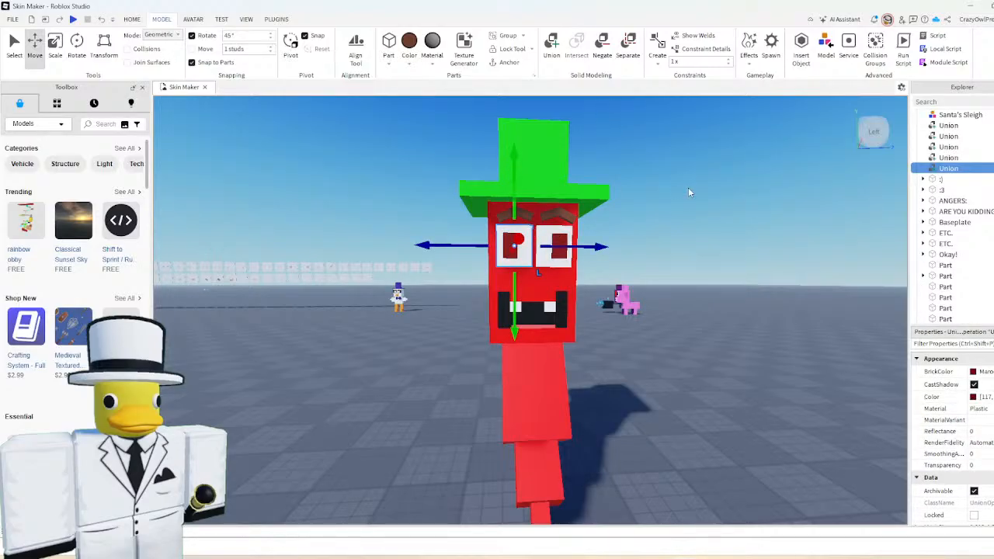
{"action": "left_click", "coordinate": [559, 247]}
{"action": "left_click", "coordinate": [544, 250], "text": "ctrl"}
{"action": "left_click", "coordinate": [551, 46]}
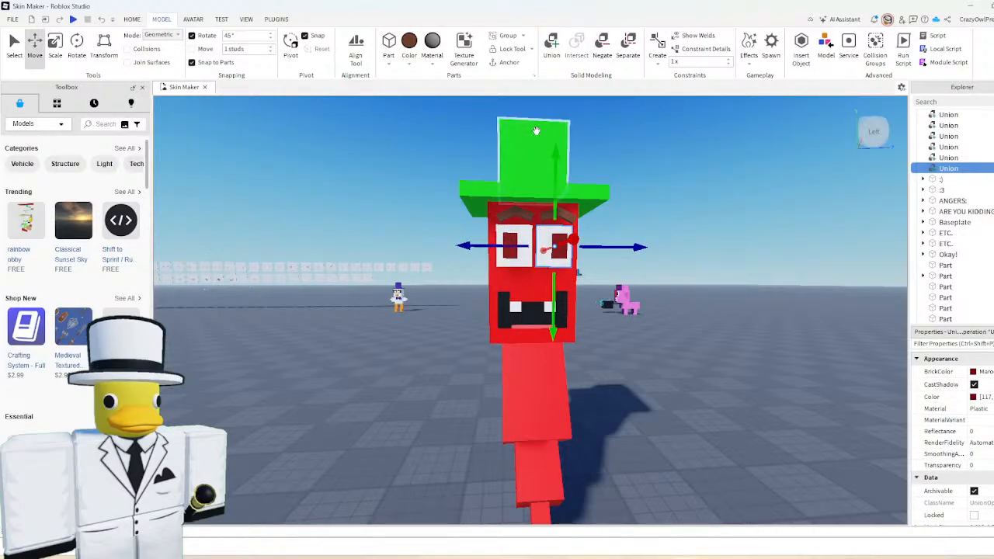
{"action": "left_click", "coordinate": [485, 140]}
- Union the green hat's crown and brim into a single hat
{"action": "scroll", "coordinate": [510, 190], "scroll_direction": "up", "scroll_amount": 3}
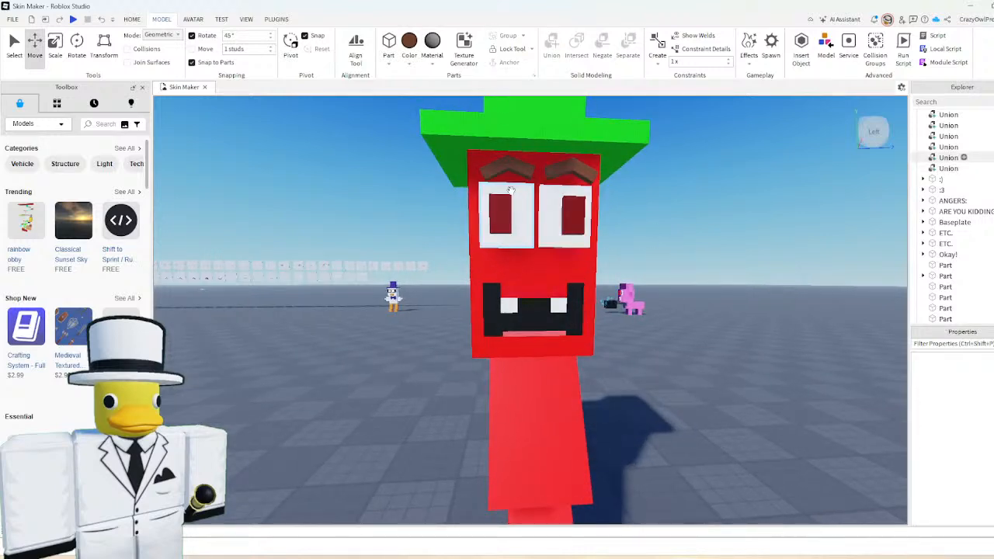
{"action": "right_click_drag", "start_coordinate": [511, 190], "coordinate": [508, 105]}
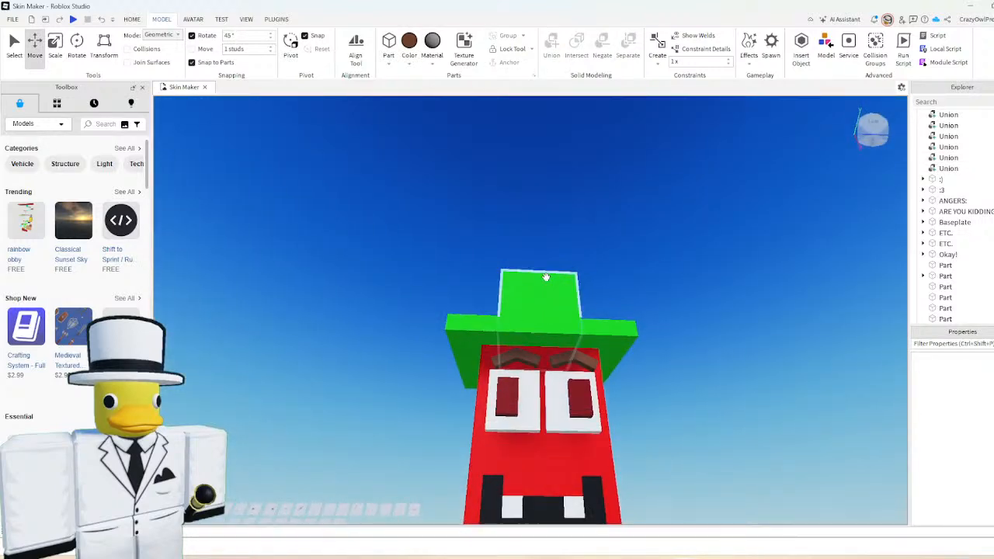
{"action": "left_click", "coordinate": [545, 277]}
{"action": "key", "text": "f"}
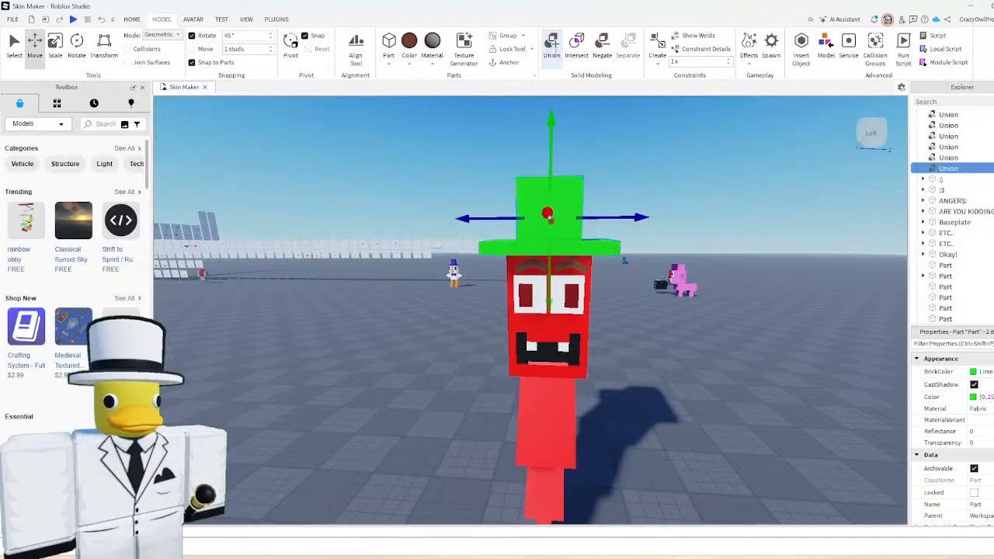
{"action": "left_click", "coordinate": [533, 152]}
{"action": "scroll", "coordinate": [526, 224], "scroll_direction": "up", "scroll_amount": 2}
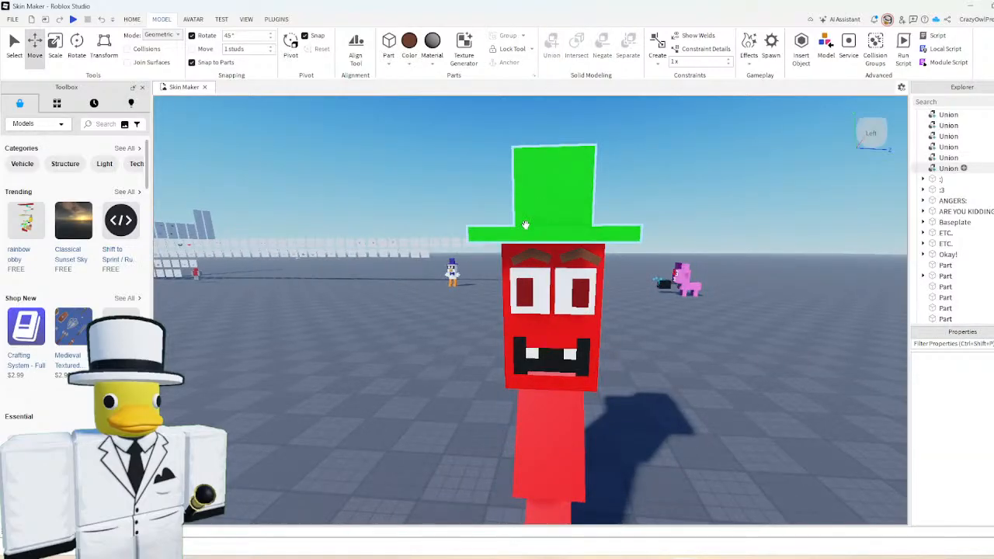
- Rename the red body union below the pepper's head as Body
{"action": "right_click_drag", "start_coordinate": [525, 224], "coordinate": [615, 281]}
{"action": "key", "text": "a"}
{"action": "key", "text": "w"}
{"action": "key", "text": "d"}
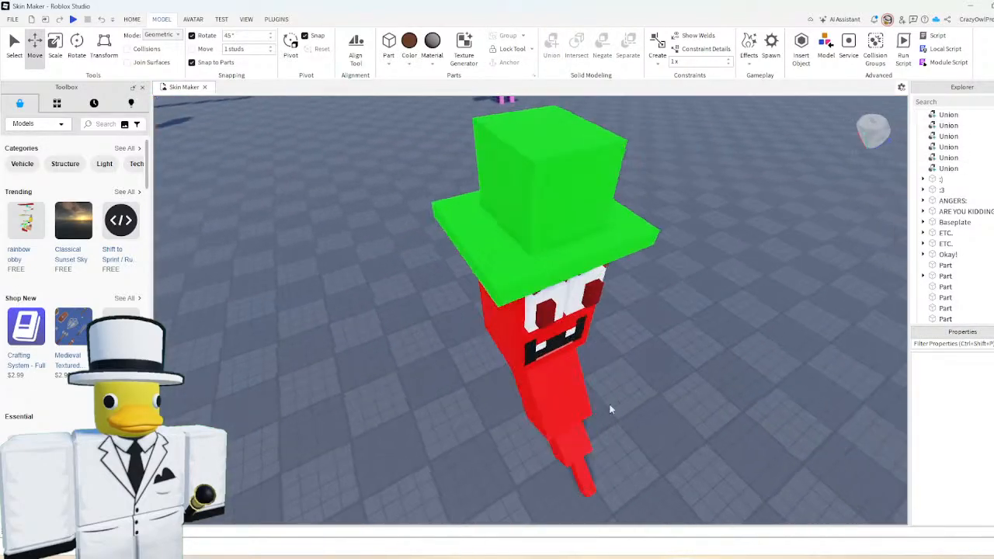
{"action": "right_click_drag", "start_coordinate": [609, 408], "coordinate": [599, 405]}
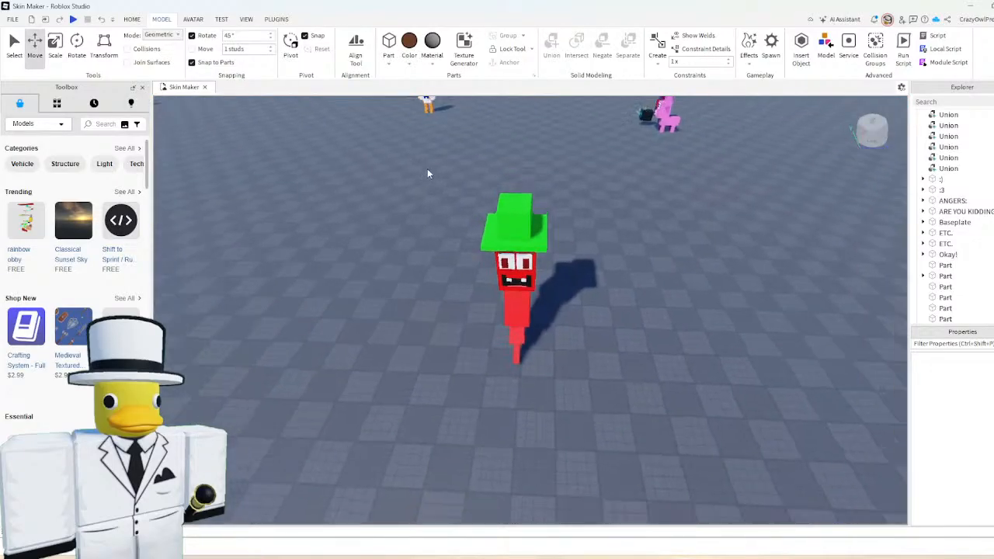
{"action": "scroll", "coordinate": [521, 299], "scroll_direction": "up", "scroll_amount": 5}
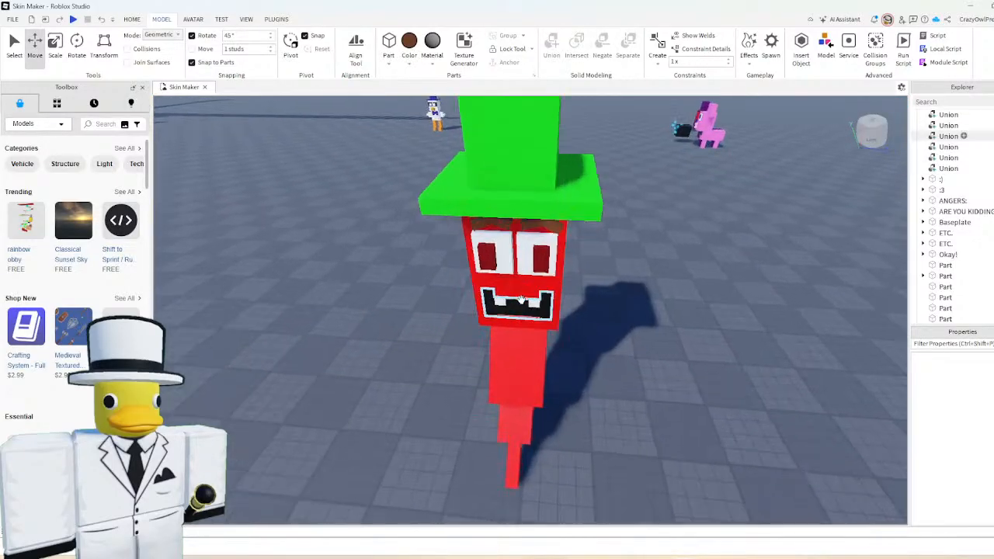
{"action": "left_click", "coordinate": [506, 471]}
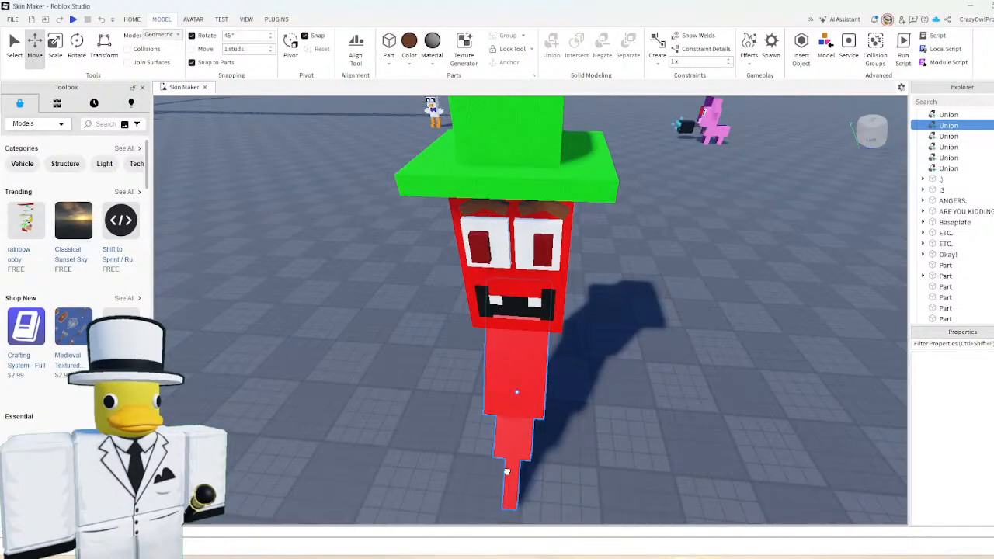
{"action": "key", "text": "F2"}
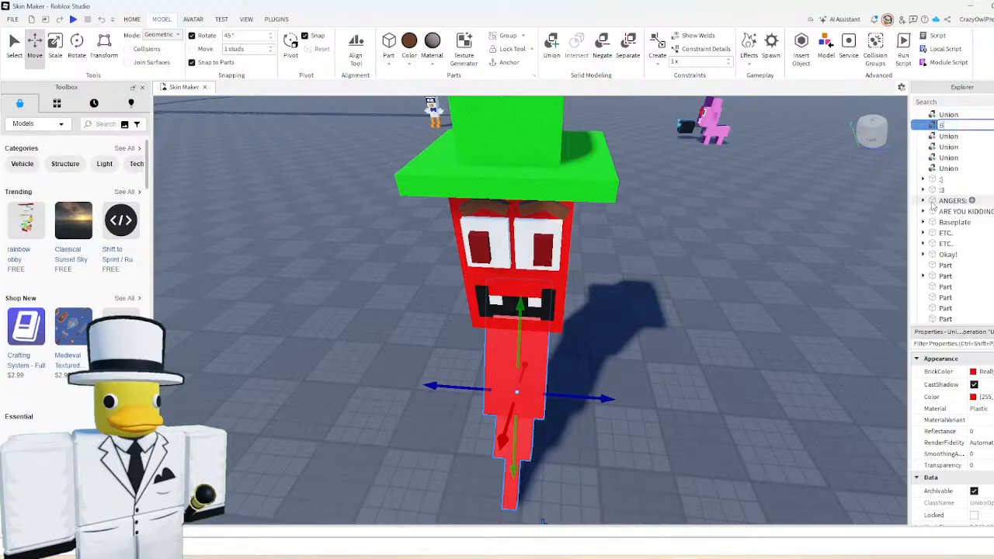
{"action": "type", "text": "Body"}
{"action": "left_click", "coordinate": [791, 275]}
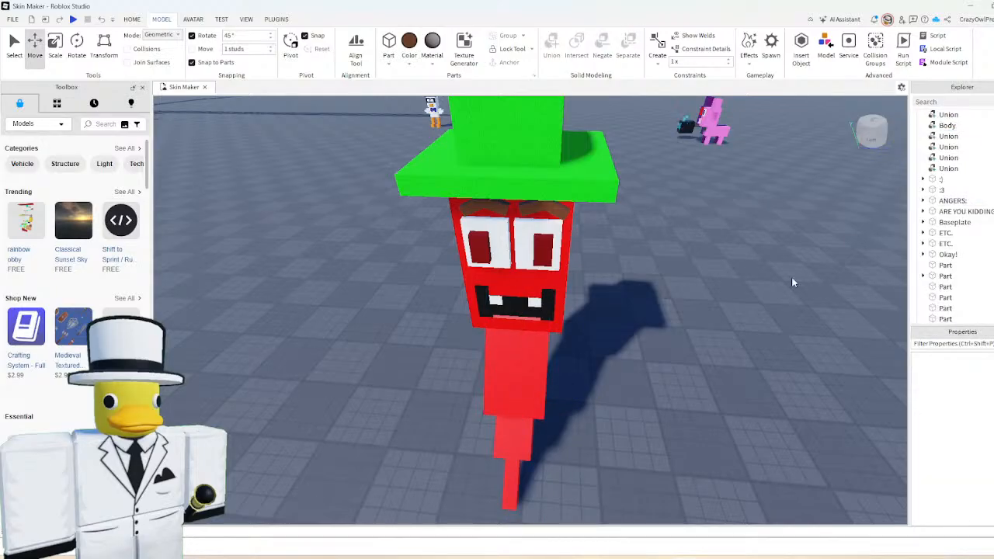
- Try moving the Body union sideways away from the pepper's head
{"action": "key", "text": "s"}
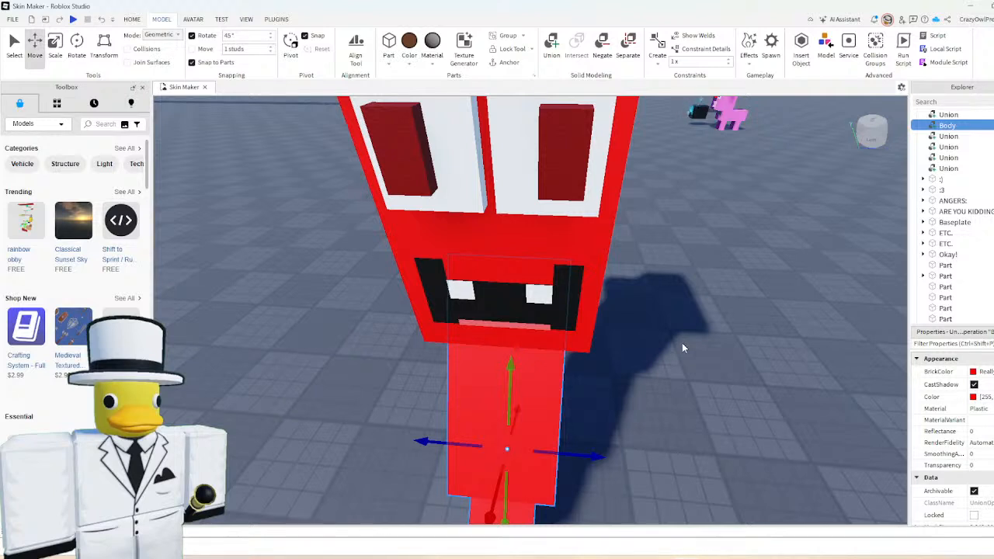
{"action": "scroll", "coordinate": [602, 402], "scroll_direction": "down", "scroll_amount": 2}
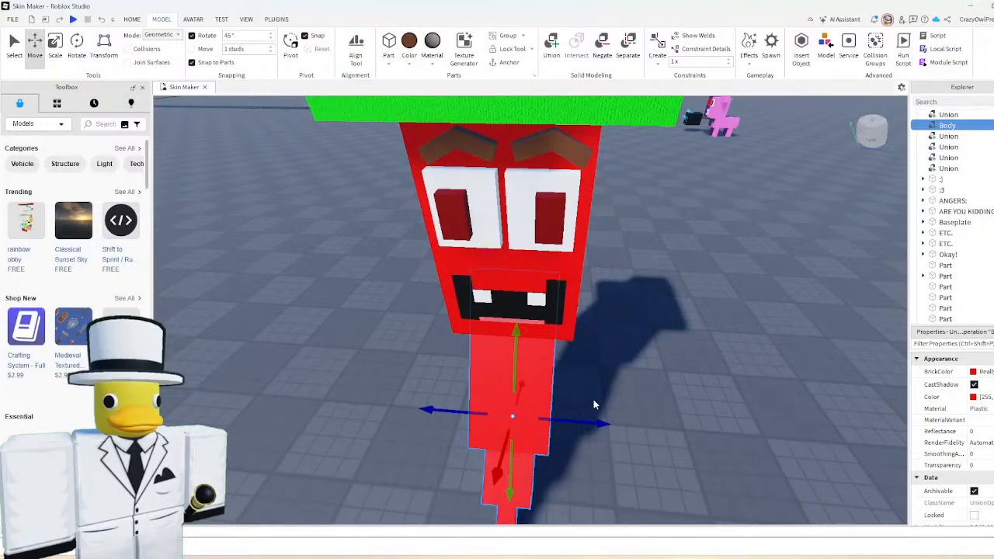
{"action": "scroll", "coordinate": [598, 391], "scroll_direction": "down", "scroll_amount": 3}
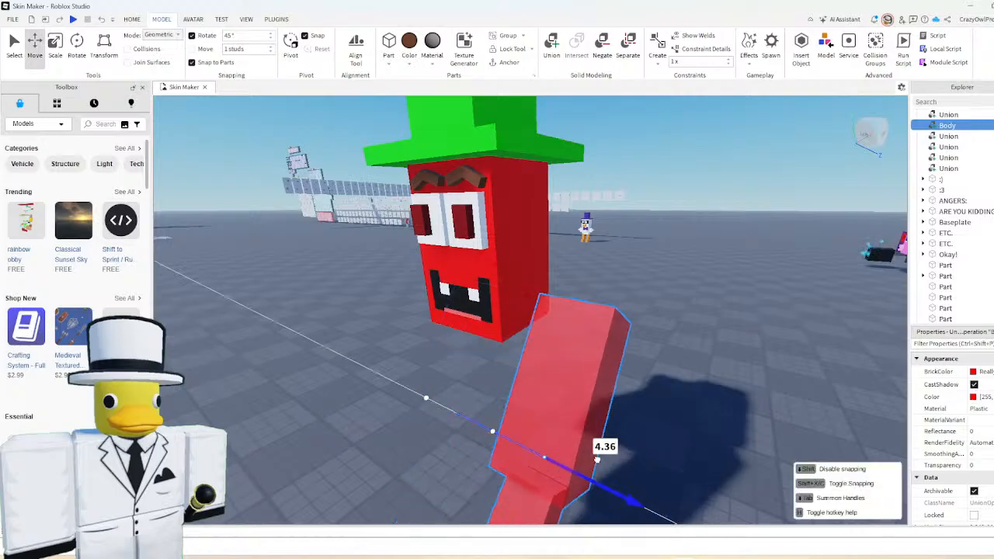
{"action": "left_click_drag", "start_coordinate": [610, 392], "coordinate": [615, 397]}
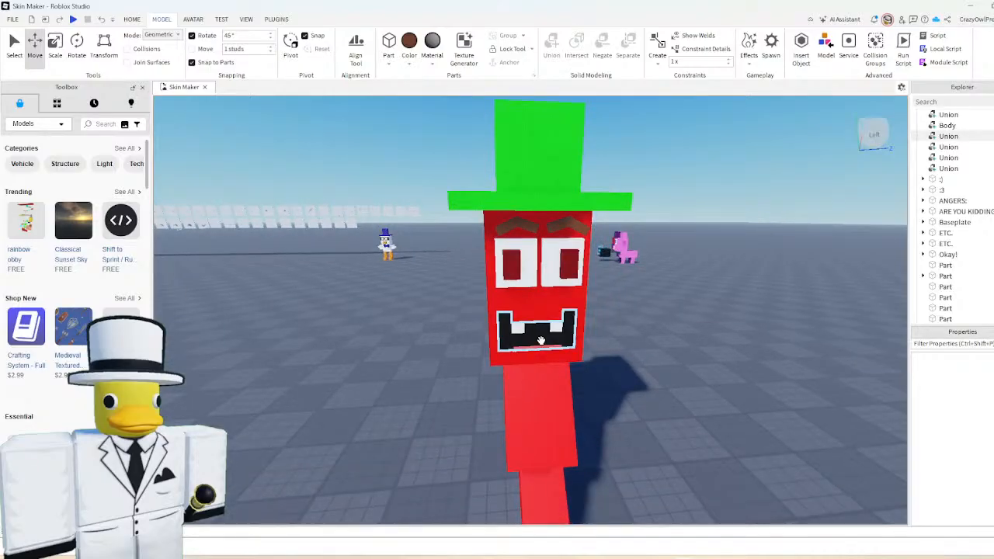
{"action": "left_click", "coordinate": [541, 340]}
{"action": "scroll", "coordinate": [541, 340], "scroll_direction": "down", "scroll_amount": 3}
{"action": "left_click", "coordinate": [536, 395]}
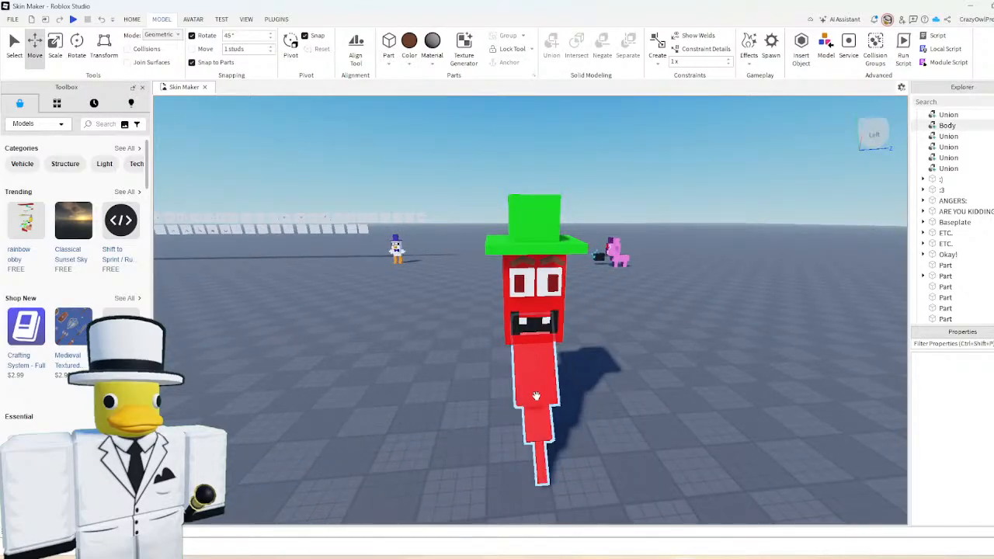
- Insert a new block part on the ground near the pepper character
{"action": "key", "text": "w"}
{"action": "key", "text": "d"}
{"action": "right_click_drag", "start_coordinate": [592, 353], "coordinate": [592, 352]}
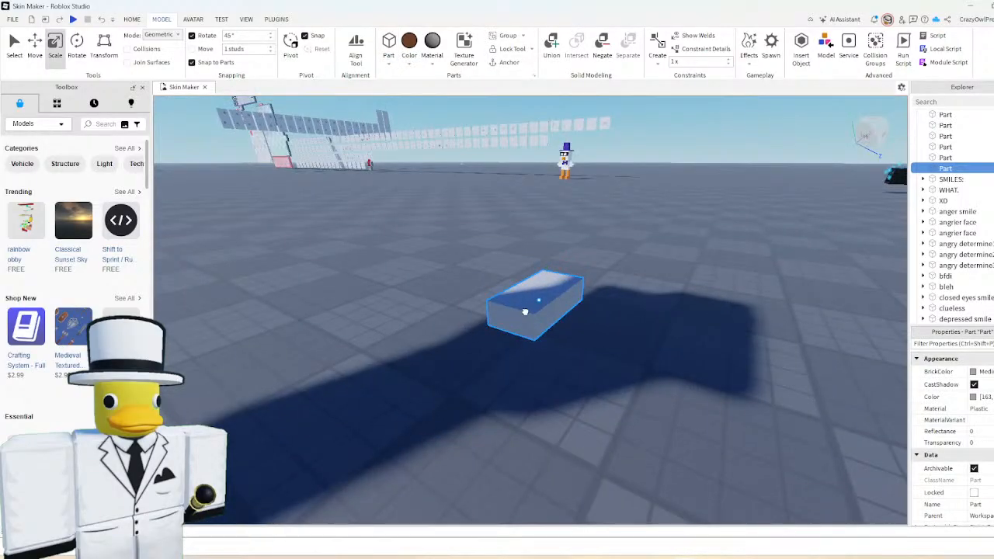
{"action": "left_click_drag", "start_coordinate": [525, 311], "coordinate": [499, 377]}
{"action": "right_click_drag", "start_coordinate": [525, 312], "coordinate": [499, 377]}
{"action": "left_click_drag", "start_coordinate": [499, 377], "coordinate": [493, 380]}
{"action": "right_click_drag", "start_coordinate": [499, 378], "coordinate": [493, 381]}
{"action": "left_click_drag", "start_coordinate": [493, 380], "coordinate": [566, 288]}
{"action": "key", "text": "w"}
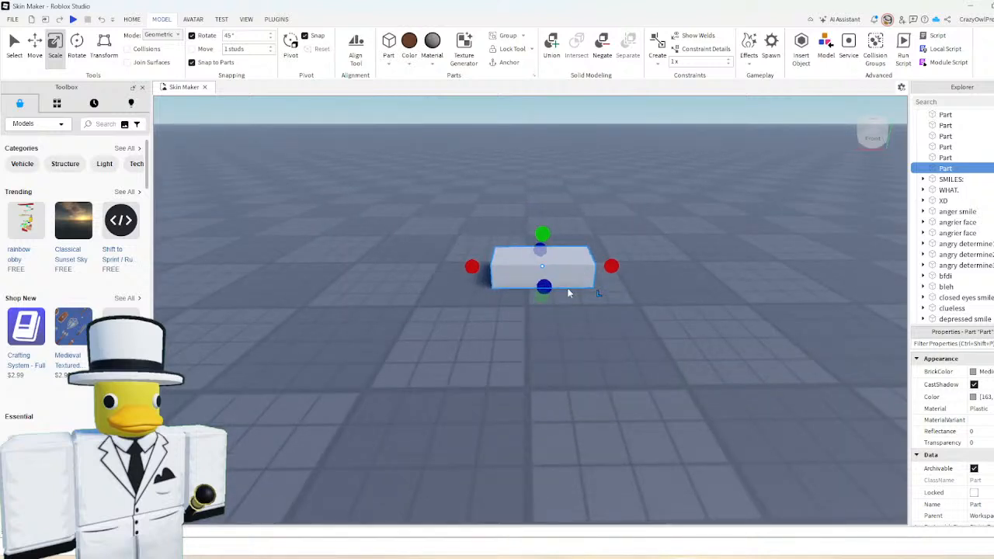
- Bring up the My Decals collection to find an image for the new block
{"action": "scroll", "coordinate": [567, 292], "scroll_direction": "up", "scroll_amount": 5}
{"action": "scroll", "coordinate": [958, 453], "scroll_direction": "down", "scroll_amount": 3}
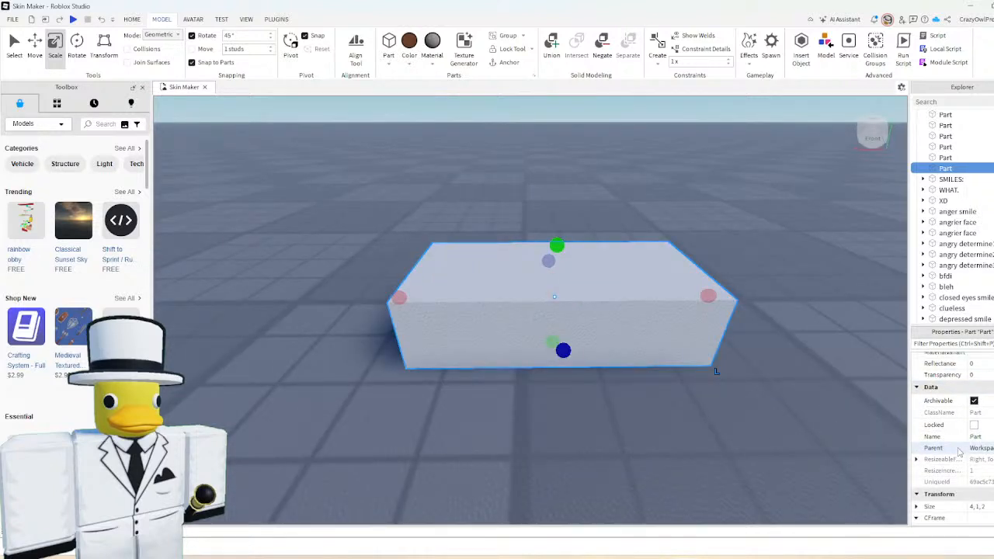
{"action": "scroll", "coordinate": [959, 453], "scroll_direction": "down", "scroll_amount": 3}
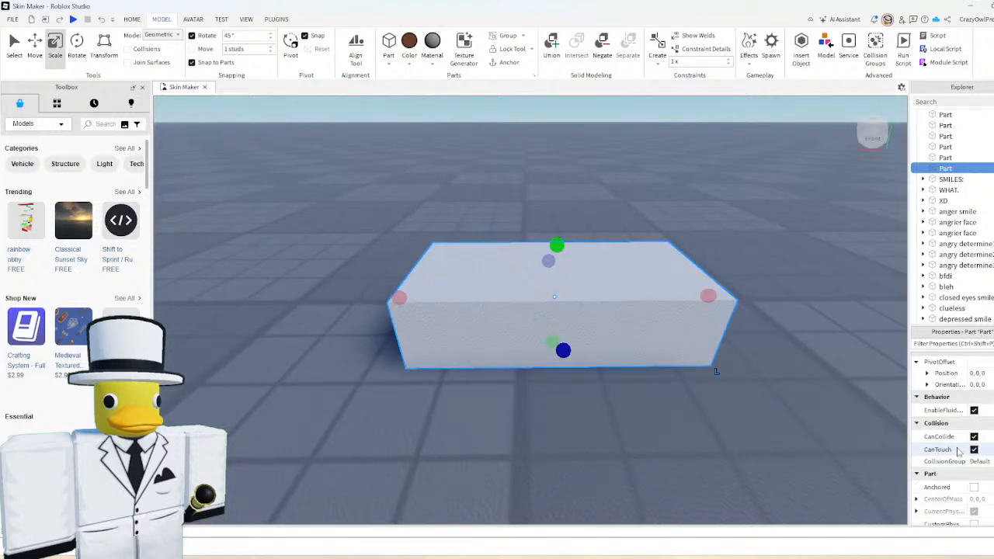
{"action": "left_click", "coordinate": [56, 103]}
{"action": "left_click", "coordinate": [37, 124]}
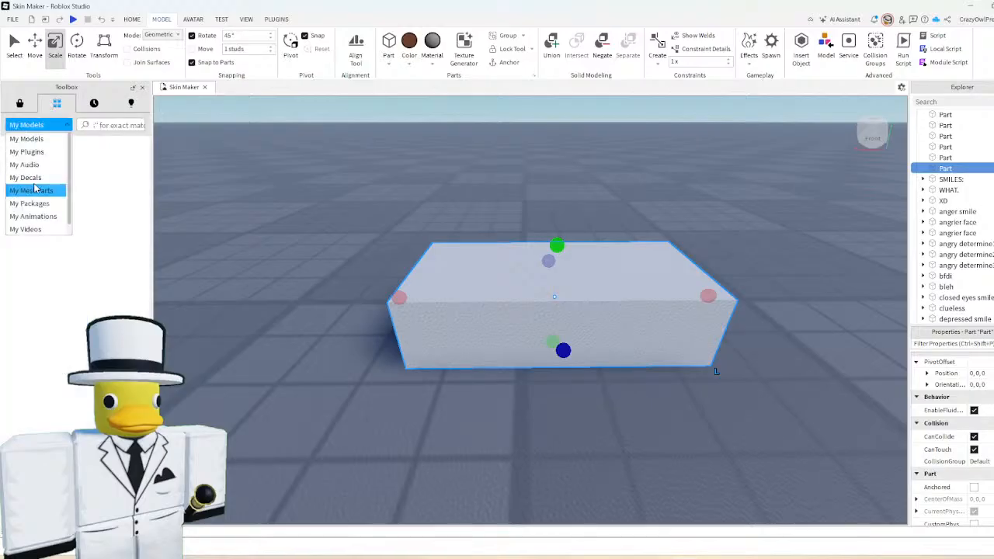
{"action": "left_click", "coordinate": [27, 178]}
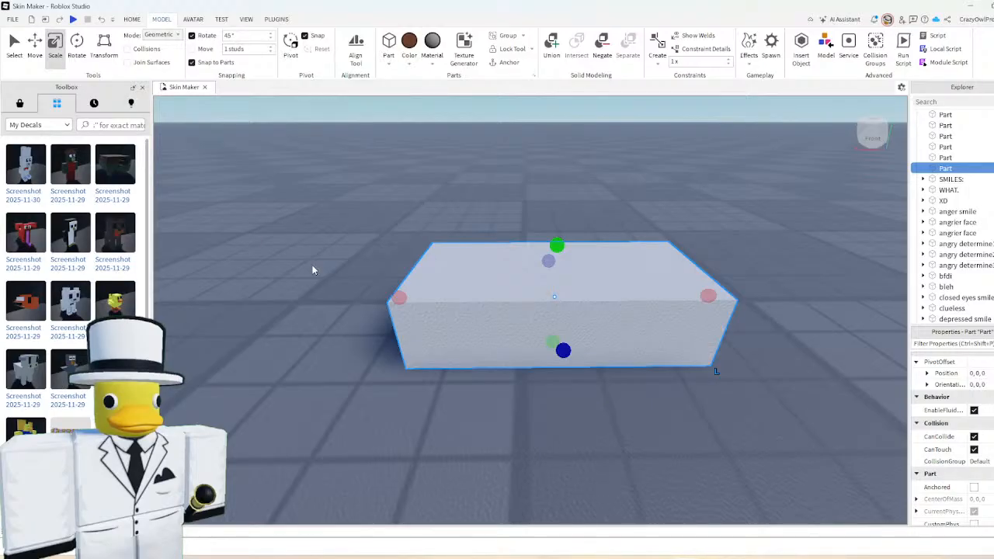
- Apply the brick-wall decal with two characters to the block's front face and locate the decal under the part
{"action": "scroll", "coordinate": [41, 202], "scroll_direction": "down", "scroll_amount": 1}
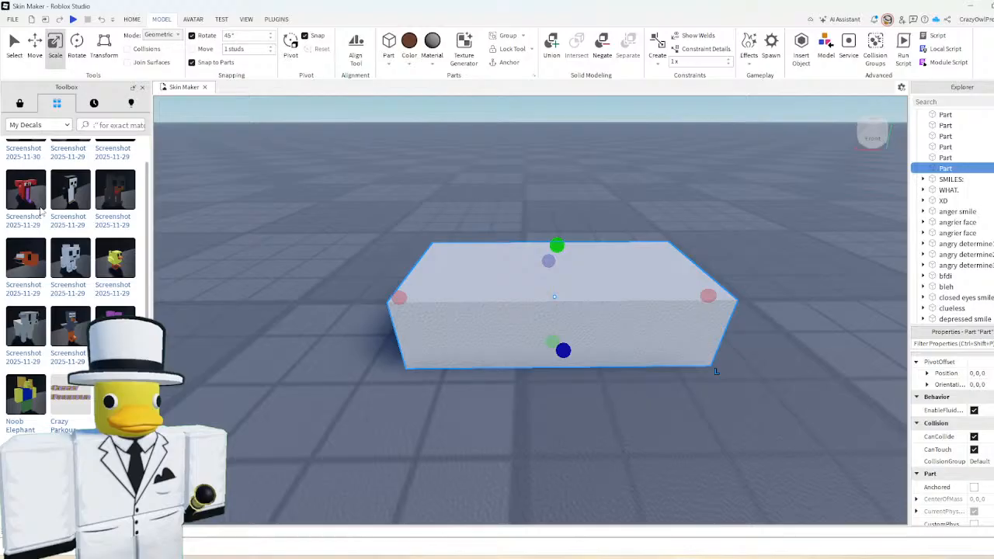
{"action": "scroll", "coordinate": [41, 211], "scroll_direction": "down", "scroll_amount": 4}
{"action": "scroll", "coordinate": [43, 214], "scroll_direction": "up", "scroll_amount": 4}
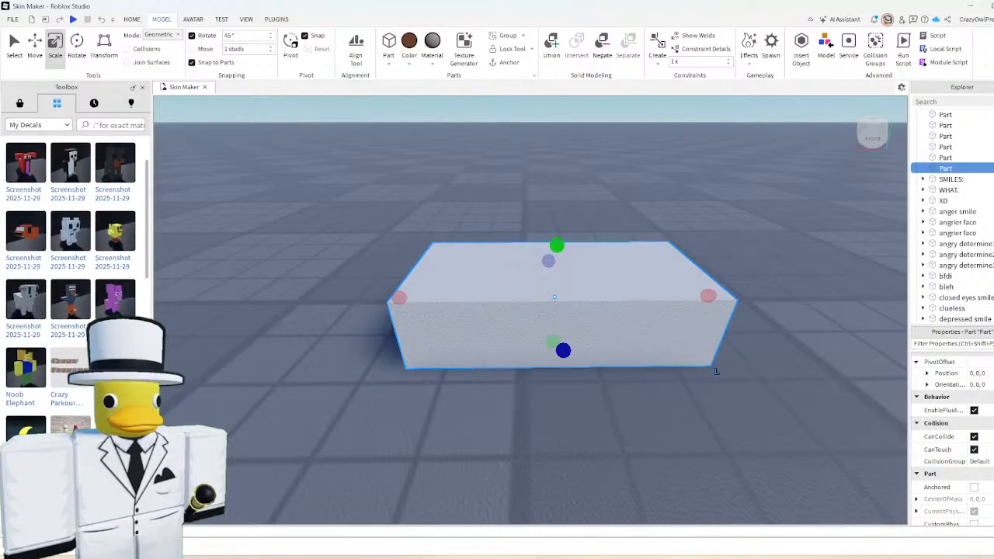
{"action": "scroll", "coordinate": [77, 365], "scroll_direction": "up", "scroll_amount": 2}
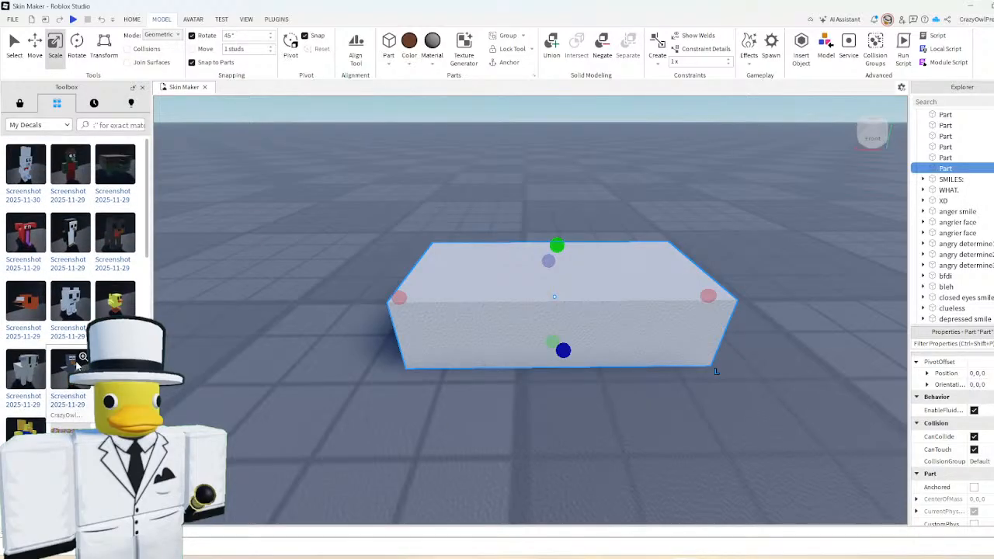
{"action": "left_click_drag", "start_coordinate": [77, 365], "coordinate": [540, 338]}
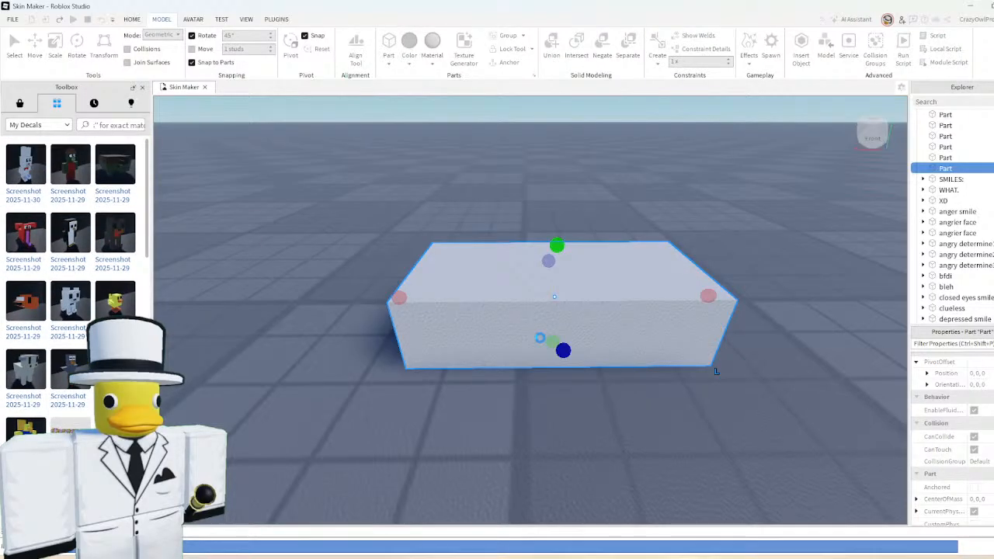
{"action": "left_click", "coordinate": [554, 314]}
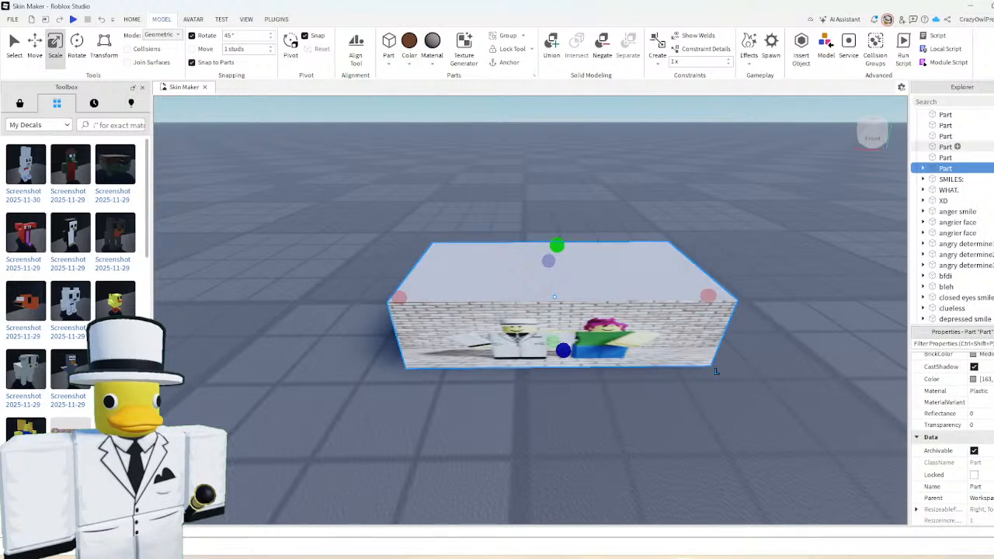
{"action": "left_click", "coordinate": [923, 169]}
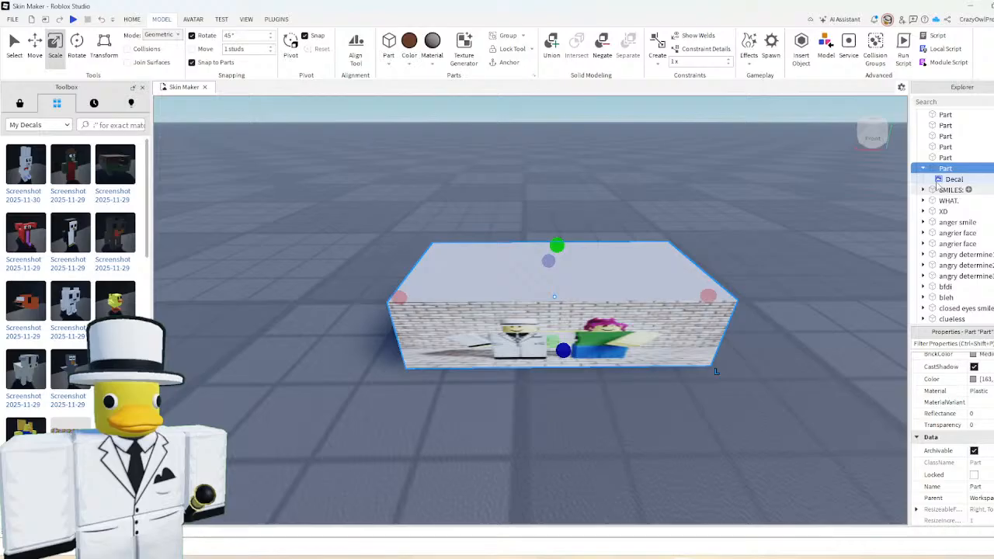
{"action": "left_click", "coordinate": [940, 180]}
{"action": "left_click", "coordinate": [541, 356]}
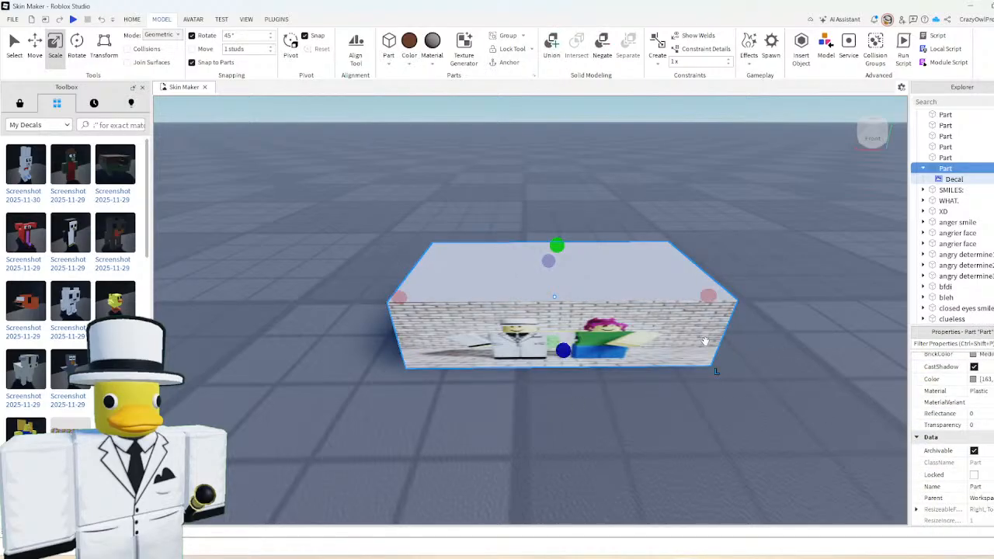
- Rotate, move and scale the block so it encloses the pepper's Body, with the decal facing the same way as the face
{"action": "scroll", "coordinate": [704, 340], "scroll_direction": "down", "scroll_amount": 5}
{"action": "key", "text": "ctrl+4"}
{"action": "left_click_drag", "start_coordinate": [558, 346], "coordinate": [498, 422]}
{"action": "key", "text": "ctrl+2"}
{"action": "right_click_drag", "start_coordinate": [518, 377], "coordinate": [498, 422]}
{"action": "left_click_drag", "start_coordinate": [498, 423], "coordinate": [521, 287]}
{"action": "key", "text": "ctrl+3"}
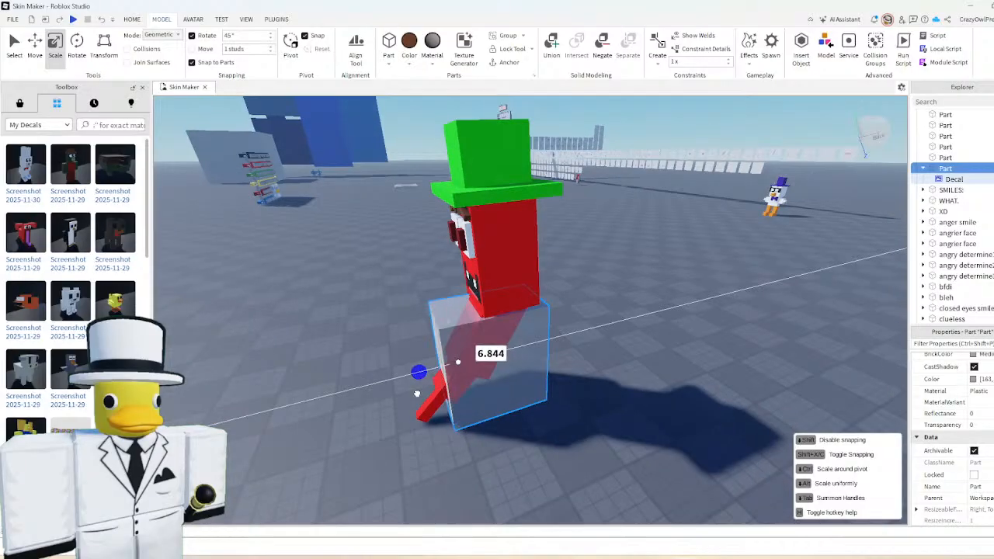
{"action": "left_click_drag", "start_coordinate": [415, 395], "coordinate": [388, 404]}
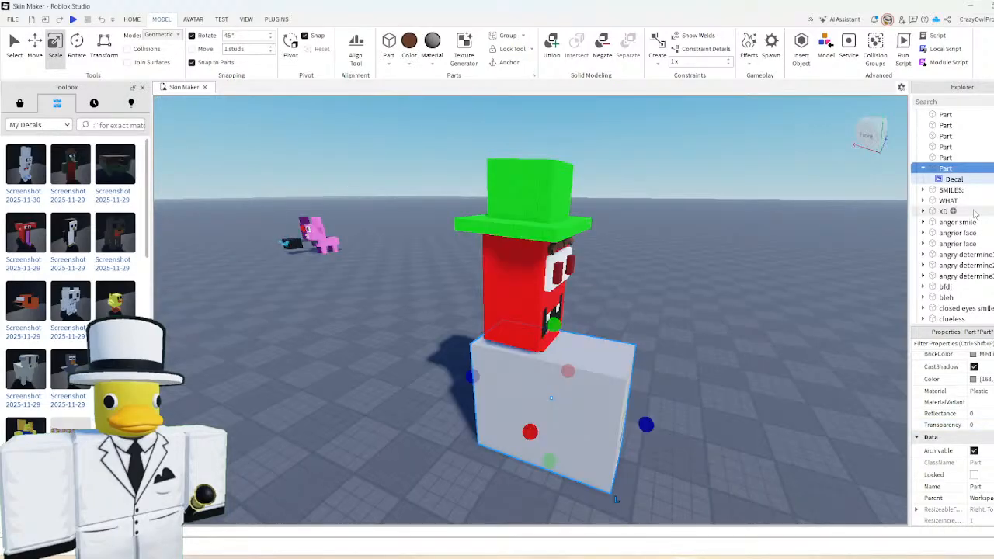
- Rename the block around the Body as HumanoidRootPart and set its transparency to 1
{"action": "right_click", "coordinate": [947, 167]}
{"action": "left_click", "coordinate": [909, 246]}
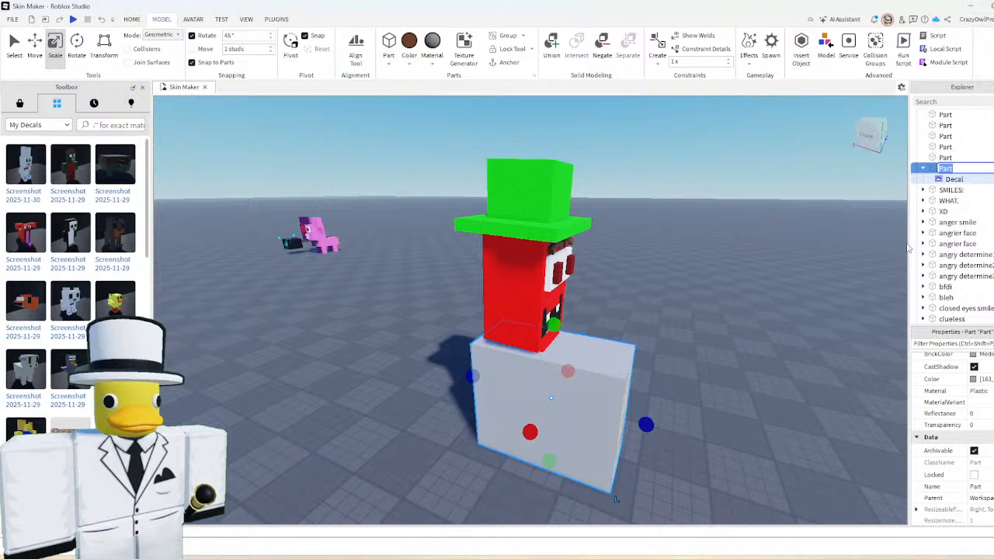
{"action": "type", "text": "HumanoidRootPart"}
{"action": "key", "text": "Return"}
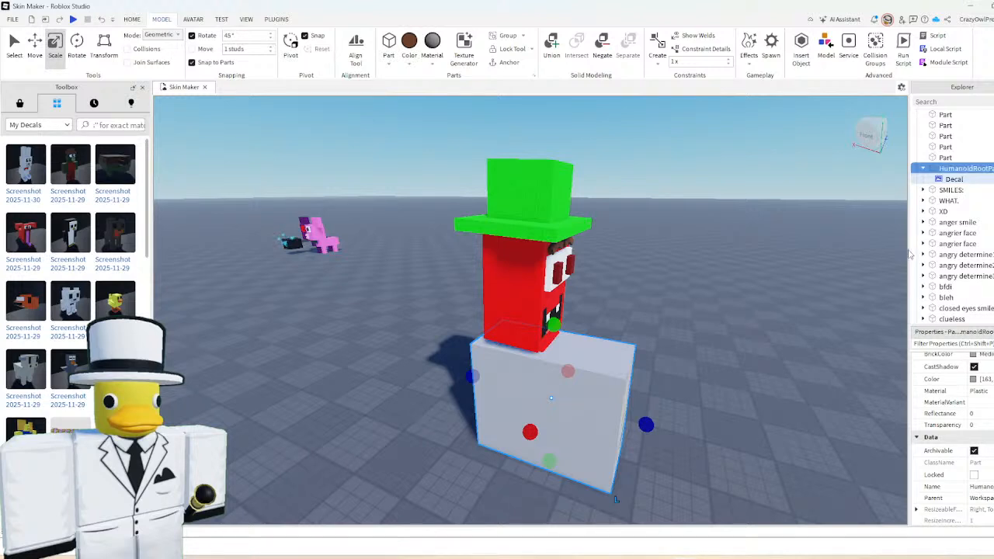
{"action": "left_click", "coordinate": [980, 425]}
{"action": "type", "text": "1"}
{"action": "key", "text": "Return"}
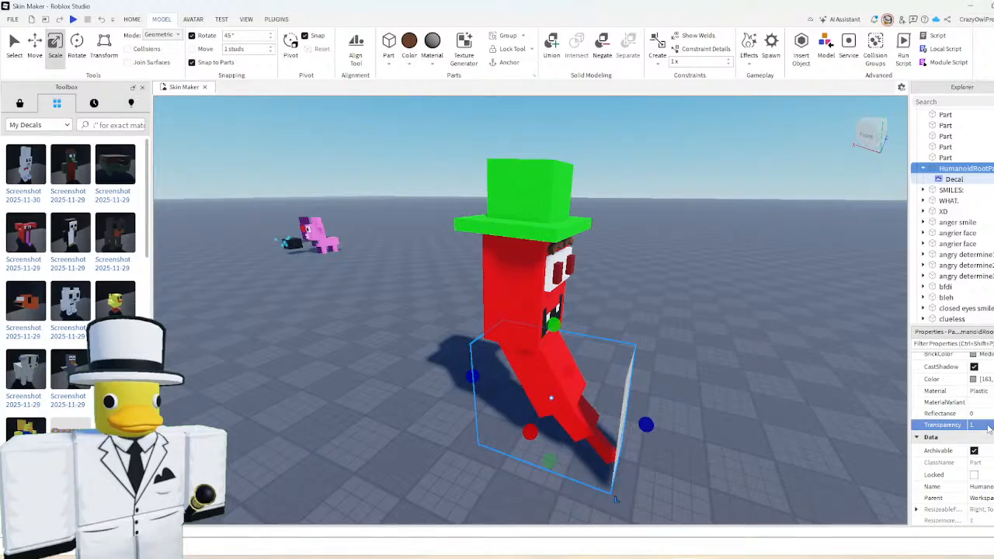
- Delete the decal from the HumanoidRootPart
{"action": "left_click", "coordinate": [727, 334]}
{"action": "key", "text": "d"}
{"action": "key", "text": "w"}
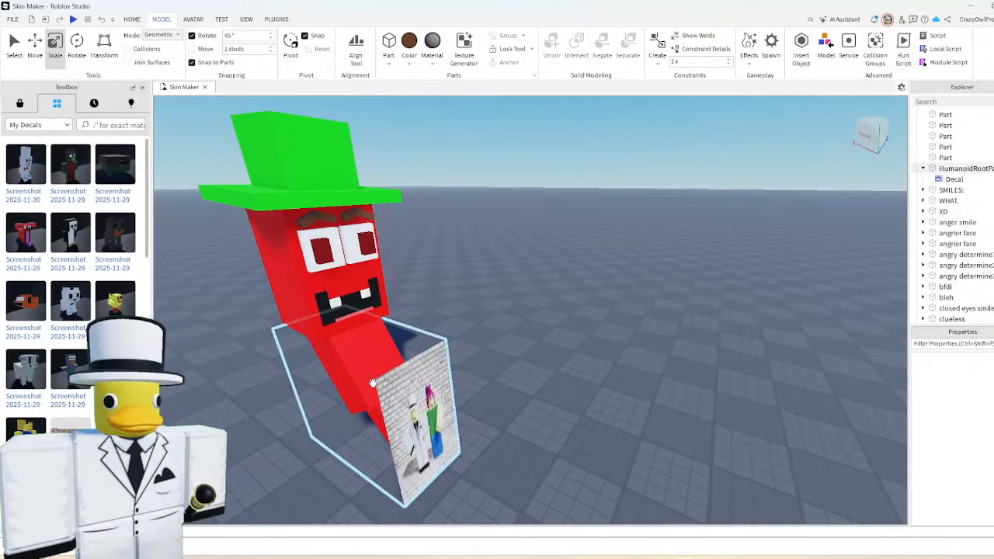
{"action": "left_click", "coordinate": [941, 180]}
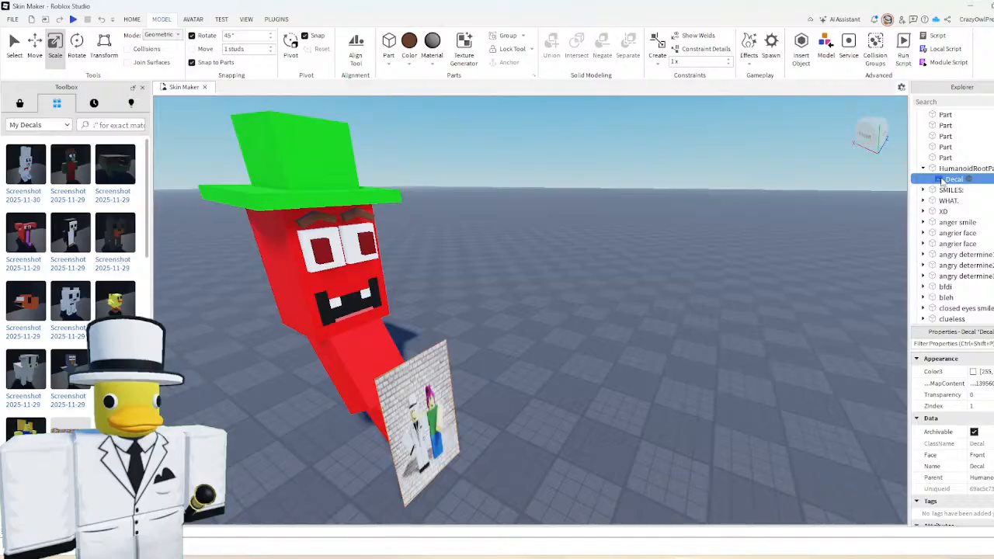
{"action": "key", "text": "Delete"}
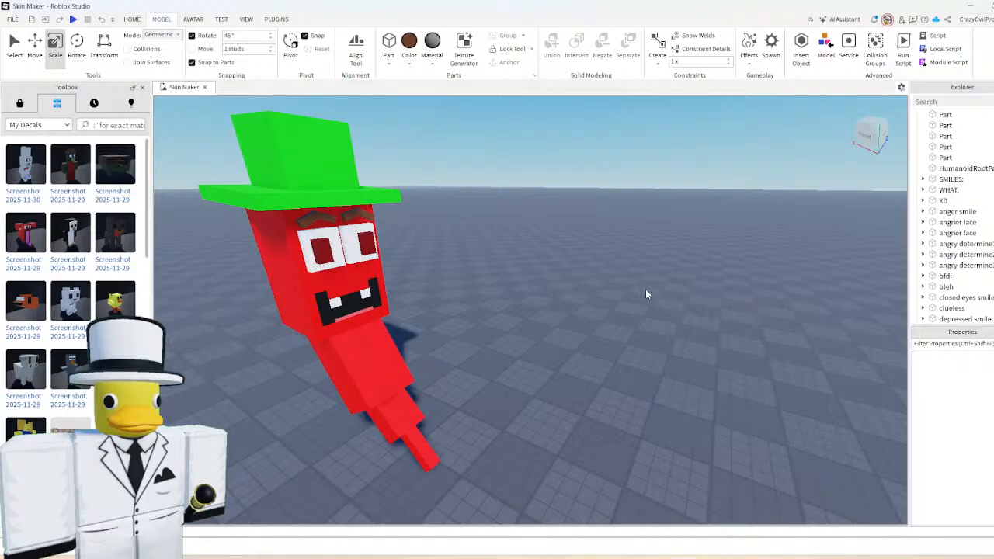
- Rename the pepper's red head part as Hillbilly Head
{"action": "right_click_drag", "start_coordinate": [543, 273], "coordinate": [598, 299]}
{"action": "key", "text": "a"}
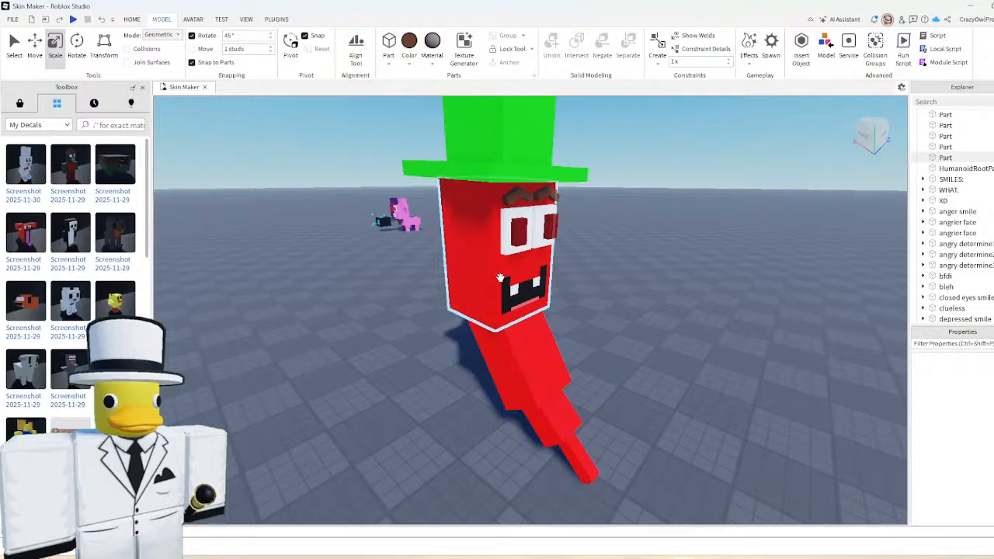
{"action": "scroll", "coordinate": [614, 344], "scroll_direction": "up", "scroll_amount": 3}
{"action": "left_click", "coordinate": [614, 344]}
{"action": "right_click_drag", "start_coordinate": [614, 343], "coordinate": [614, 343]}
{"action": "left_click", "coordinate": [697, 329]}
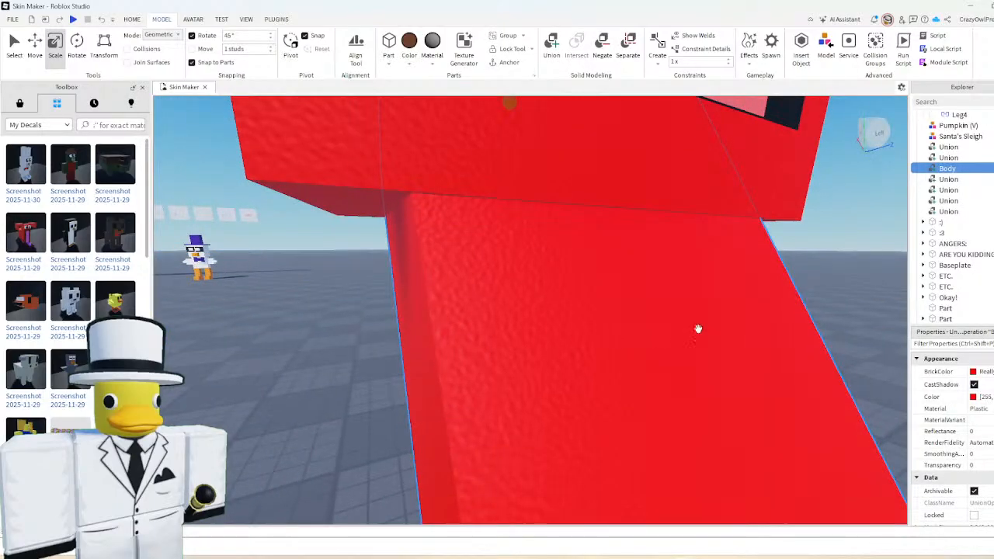
{"action": "scroll", "coordinate": [658, 316], "scroll_direction": "down", "scroll_amount": 8}
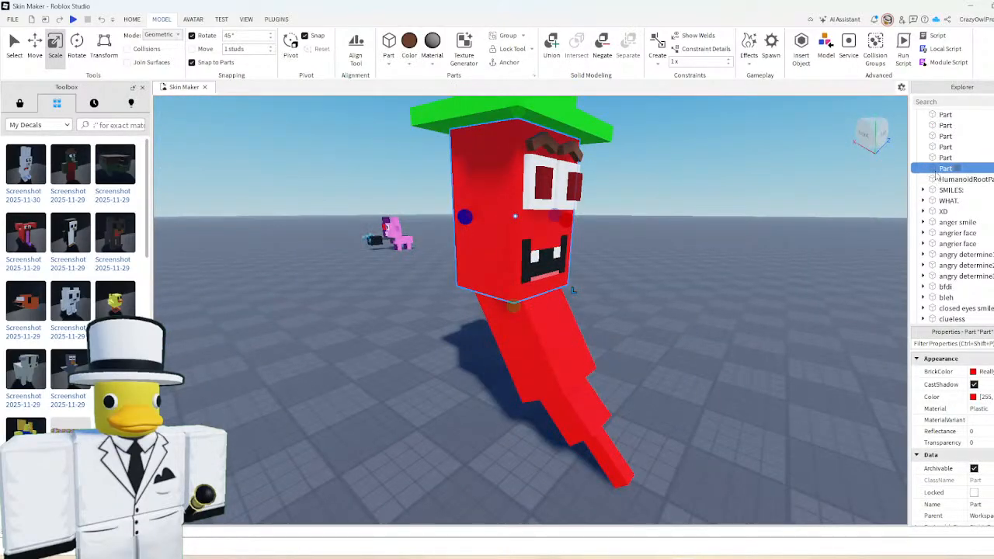
{"action": "right_click", "coordinate": [935, 168]}
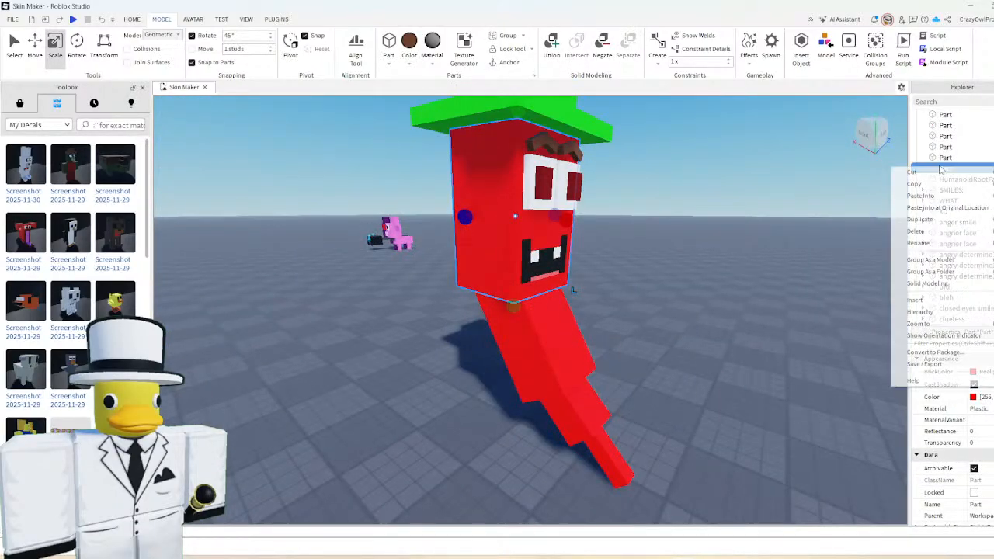
{"action": "left_click", "coordinate": [934, 243]}
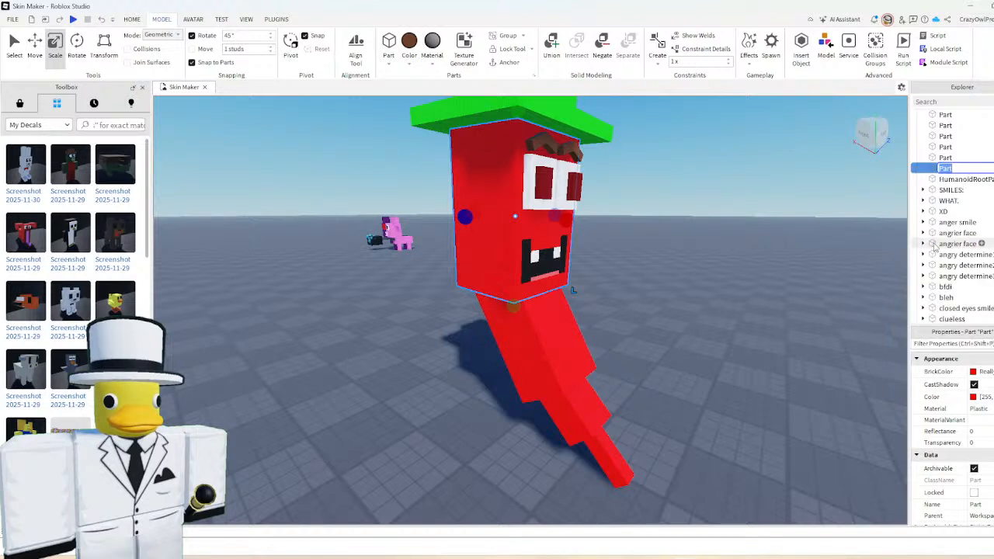
{"action": "type", "text": "Hillbilly Head"}
{"action": "key", "text": "Return"}
{"action": "left_click", "coordinate": [696, 285]}
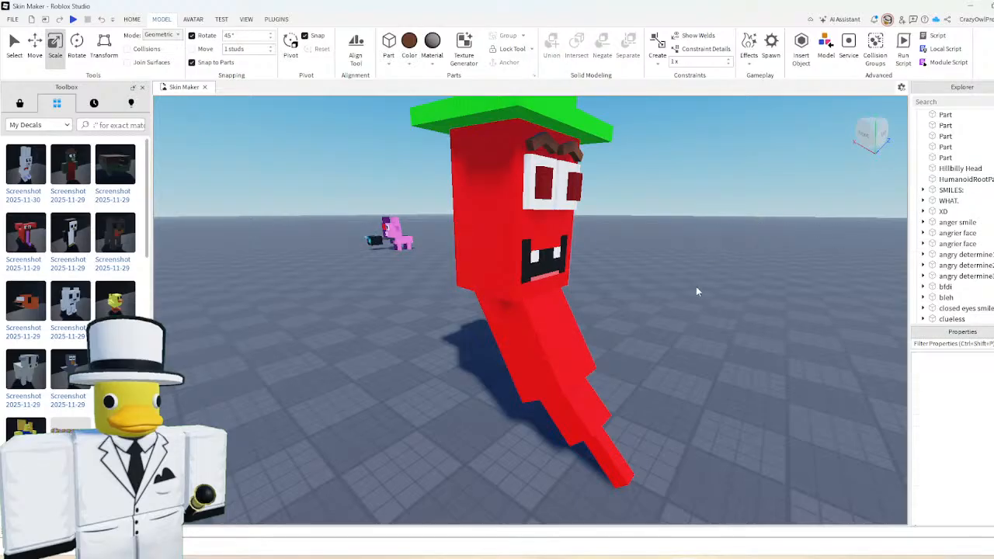
- Rename the green hat union as Tophat
{"action": "scroll", "coordinate": [670, 293], "scroll_direction": "down", "scroll_amount": 2}
{"action": "right_click_drag", "start_coordinate": [670, 298], "coordinate": [588, 226]}
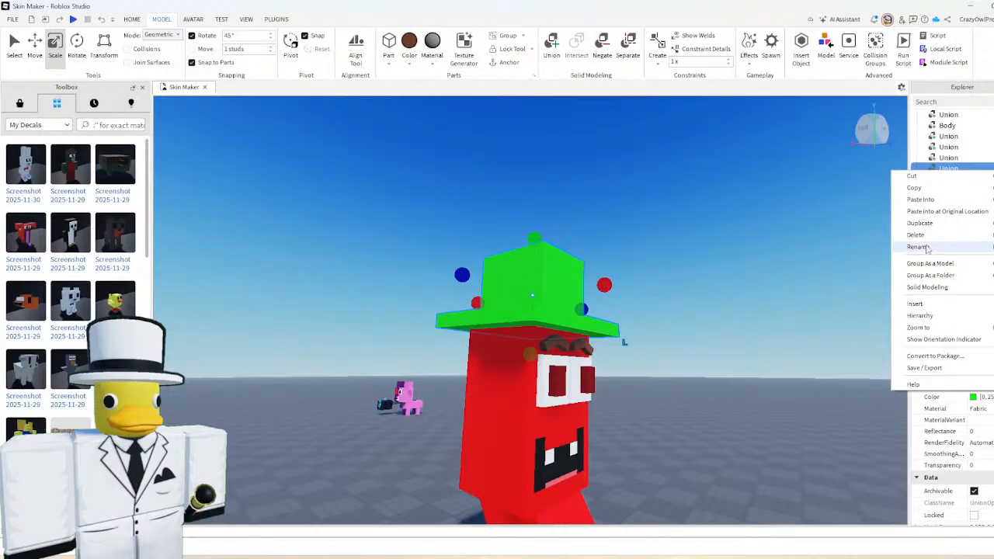
{"action": "left_click", "coordinate": [926, 248]}
{"action": "type", "text": "To"}
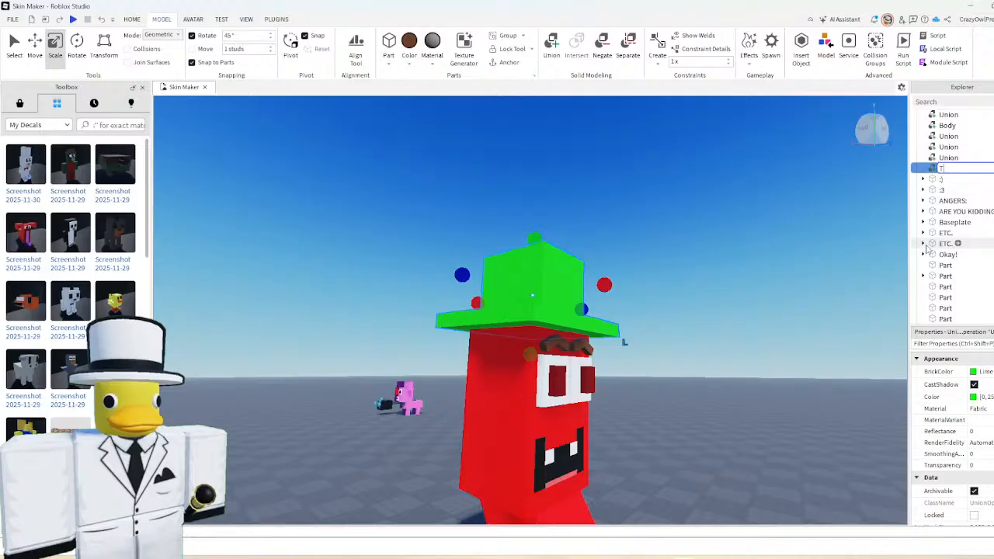
{"action": "type", "text": "ph"}
{"action": "type", "text": "at"}
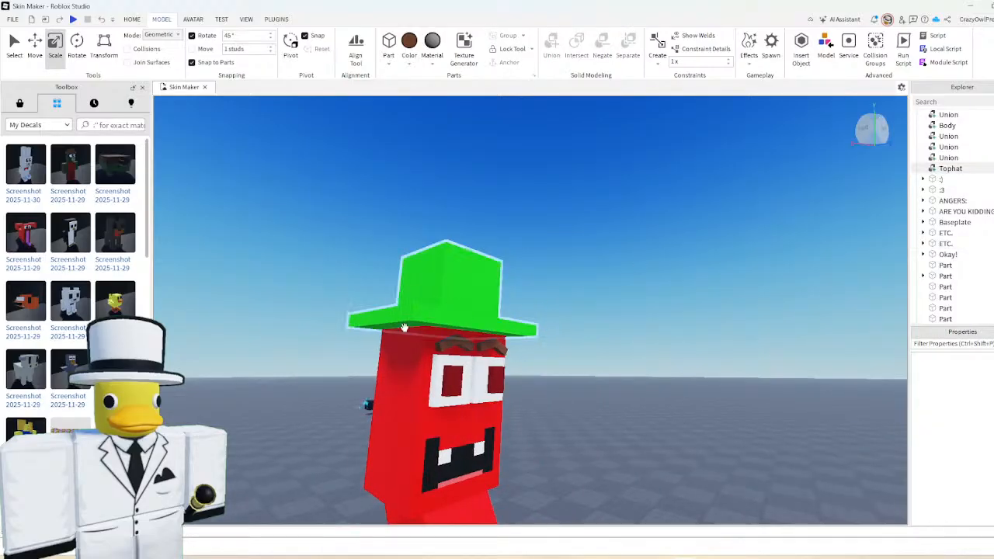
- Rename the first brown eyebrow union, viewed from the front of the face, as Eyebrow1
{"action": "scroll", "coordinate": [404, 329], "scroll_direction": "up", "scroll_amount": 5}
{"action": "right_click_drag", "start_coordinate": [405, 328], "coordinate": [420, 341]}
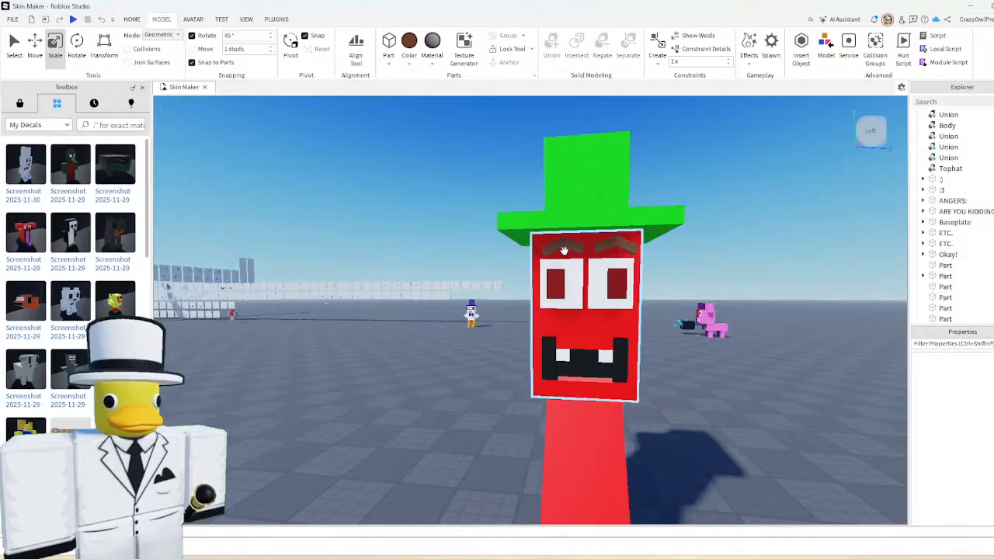
{"action": "left_click", "coordinate": [564, 247]}
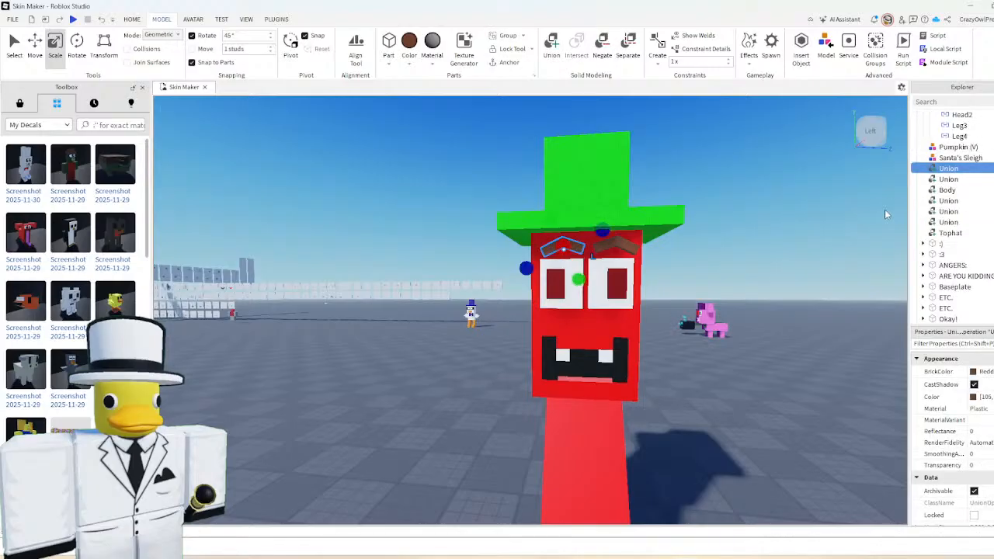
{"action": "key", "text": "F2"}
{"action": "type", "text": "Eye"}
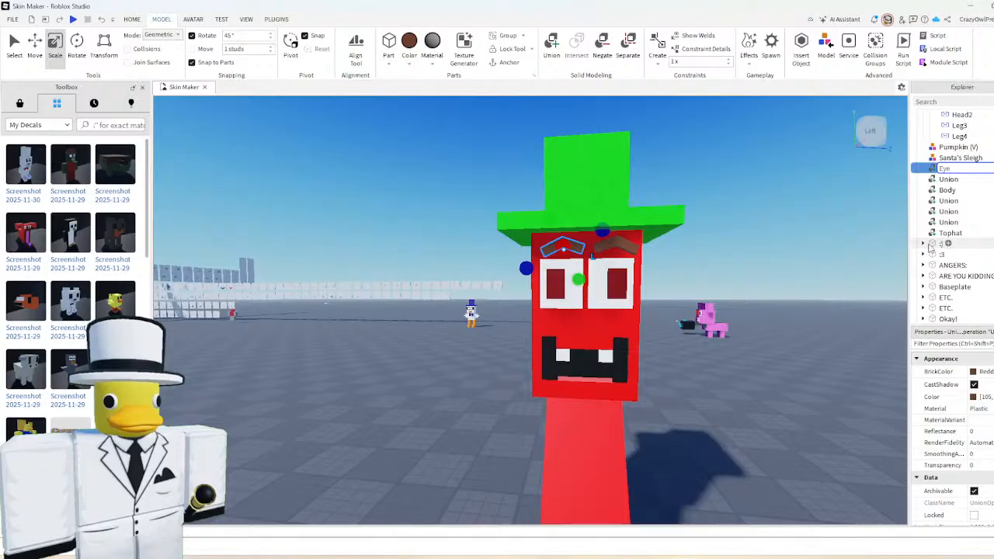
{"action": "type", "text": "brow1"}
{"action": "key", "text": "Return"}
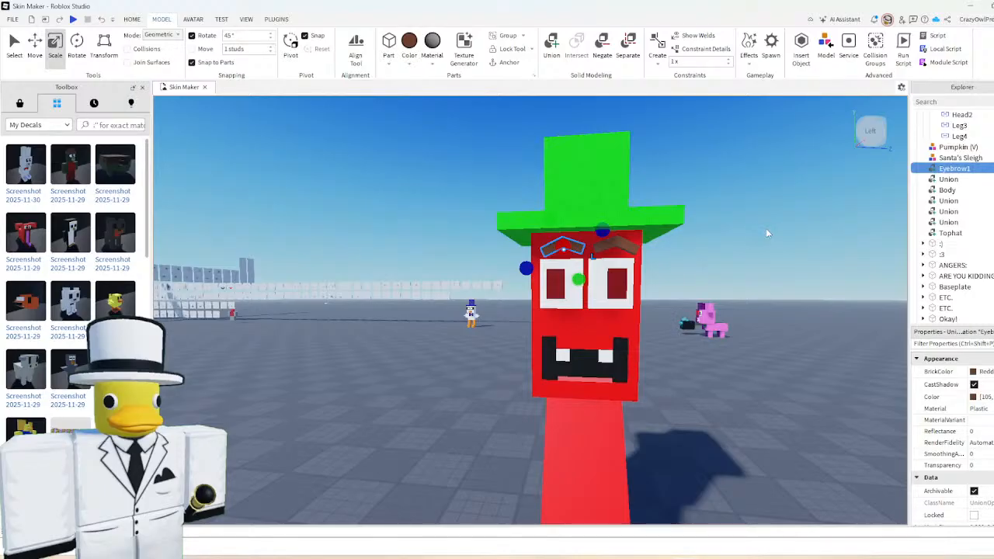
- Rename the second brown eyebrow union as Eyebrow2
{"action": "left_click", "coordinate": [948, 179]}
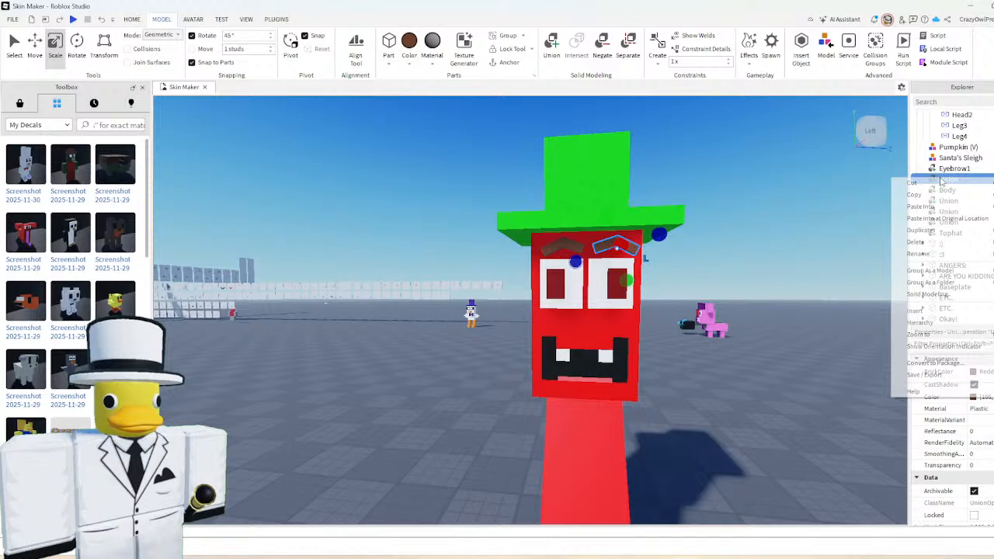
{"action": "type", "text": "Eyebrow2"}
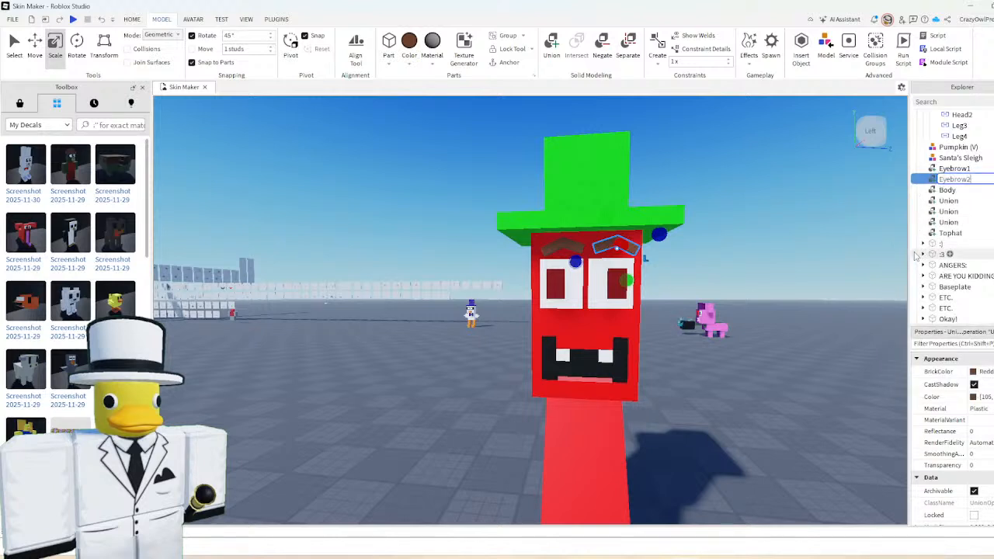
{"action": "key", "text": "Return"}
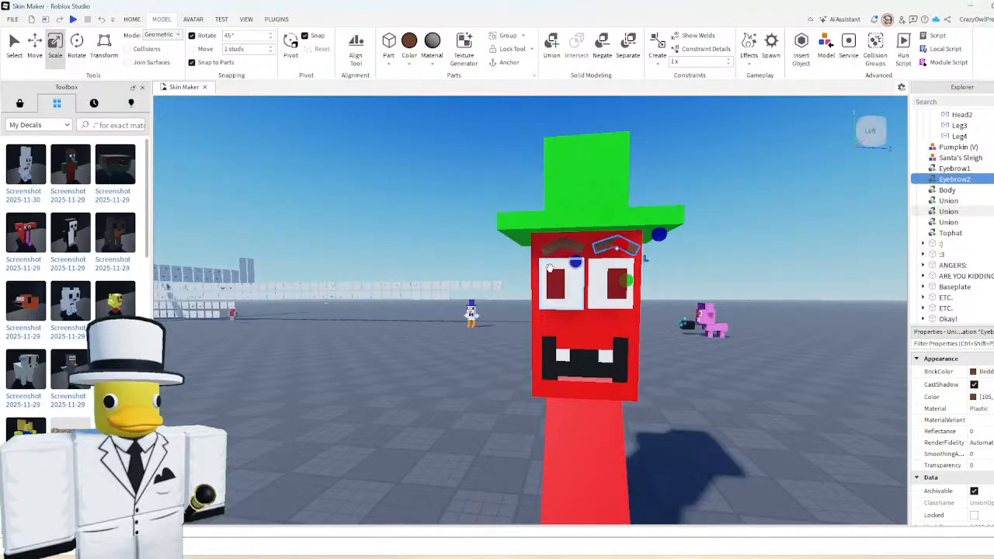
- Rename the two eye unions on the pepper's face as Eye1 and Eye2
{"action": "right_click", "coordinate": [948, 212]}
{"action": "left_click", "coordinate": [948, 277]}
{"action": "type", "text": "Eye"}
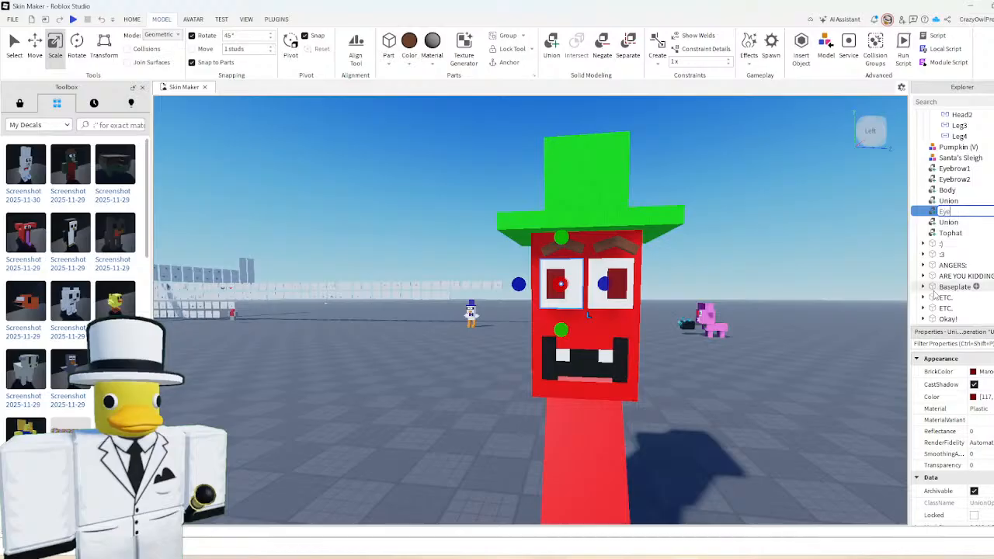
{"action": "type", "text": "1"}
{"action": "key", "text": "Return"}
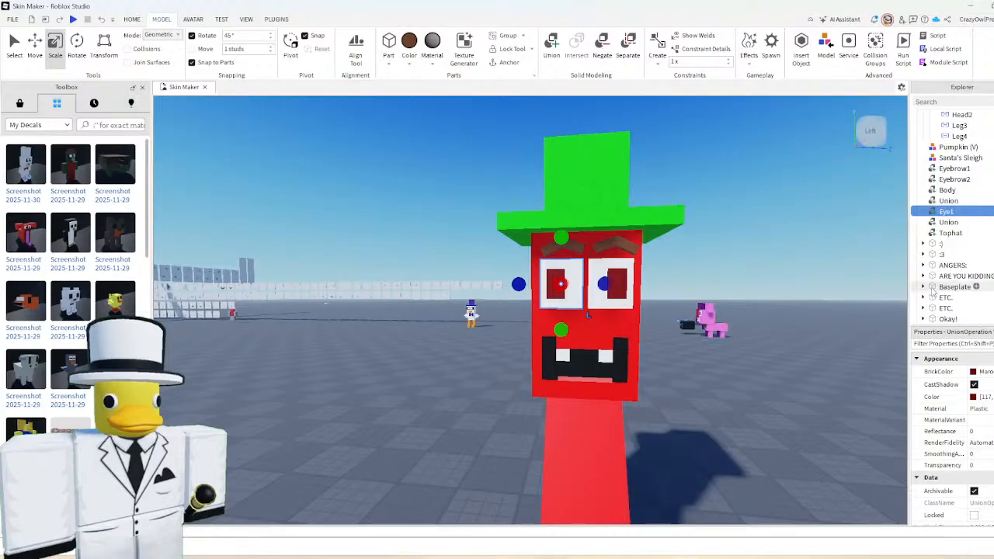
{"action": "right_click", "coordinate": [939, 222]}
{"action": "left_click", "coordinate": [931, 289]}
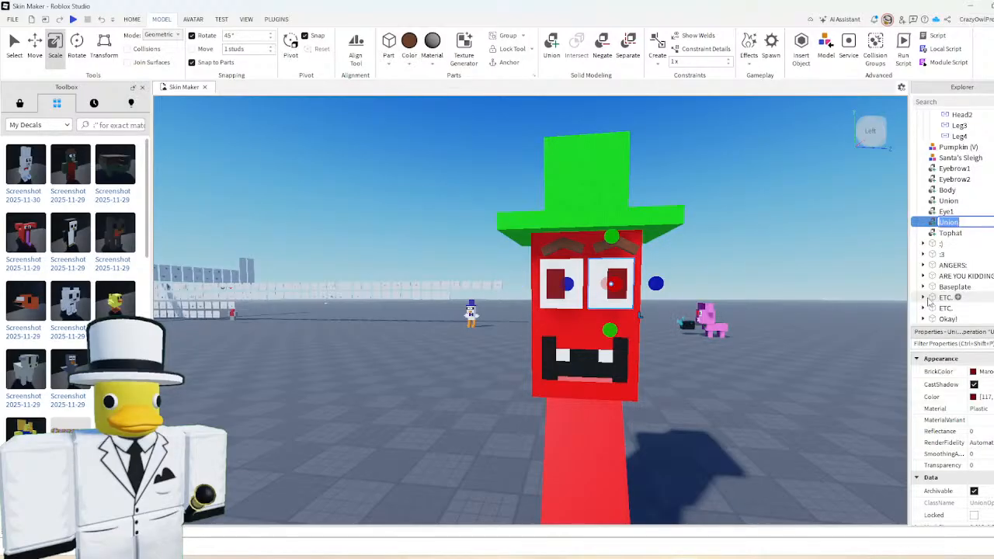
{"action": "type", "text": "Eye2"}
- Rename the black toothed mouth union as Mouth
{"action": "left_click", "coordinate": [947, 200]}
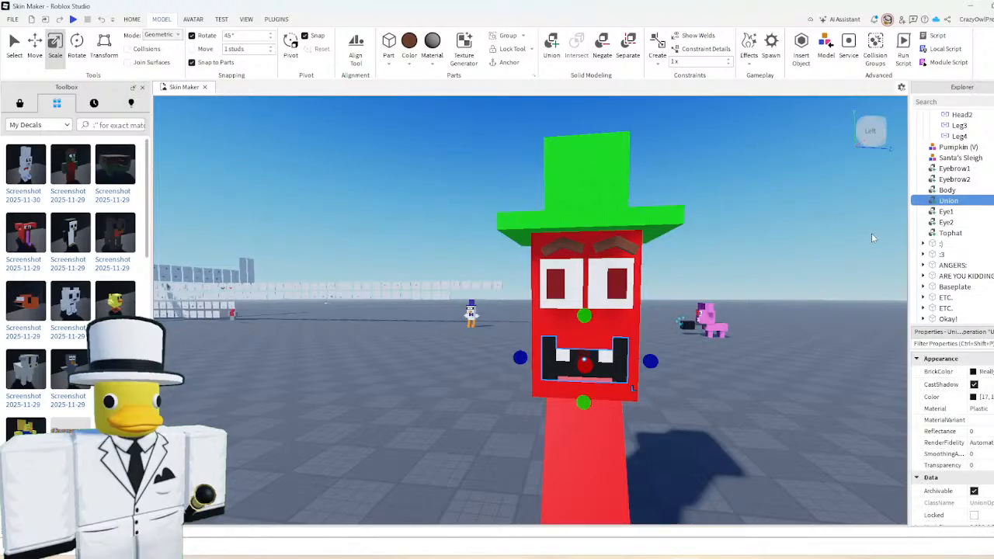
{"action": "right_click", "coordinate": [947, 200]}
{"action": "left_click", "coordinate": [918, 277]}
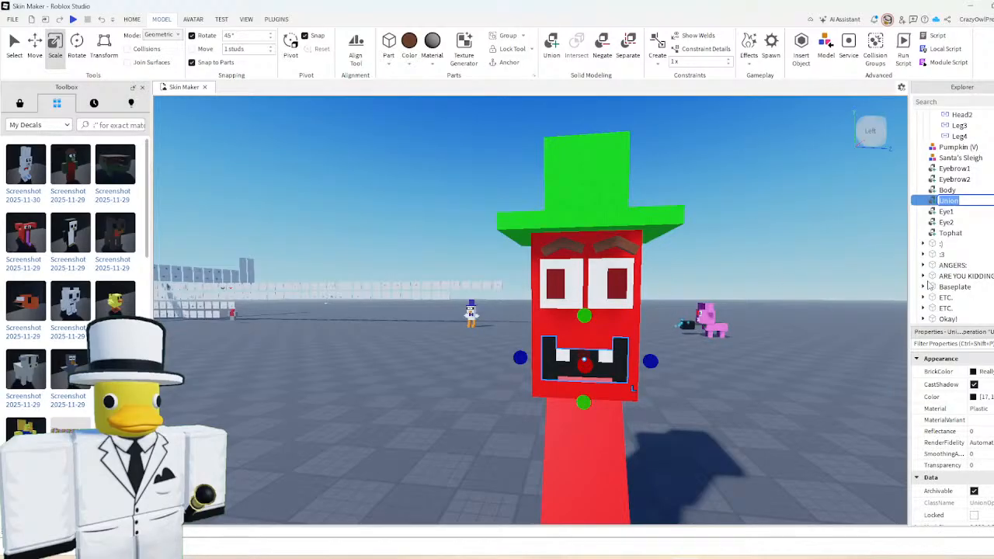
{"action": "type", "text": "Mouth"}
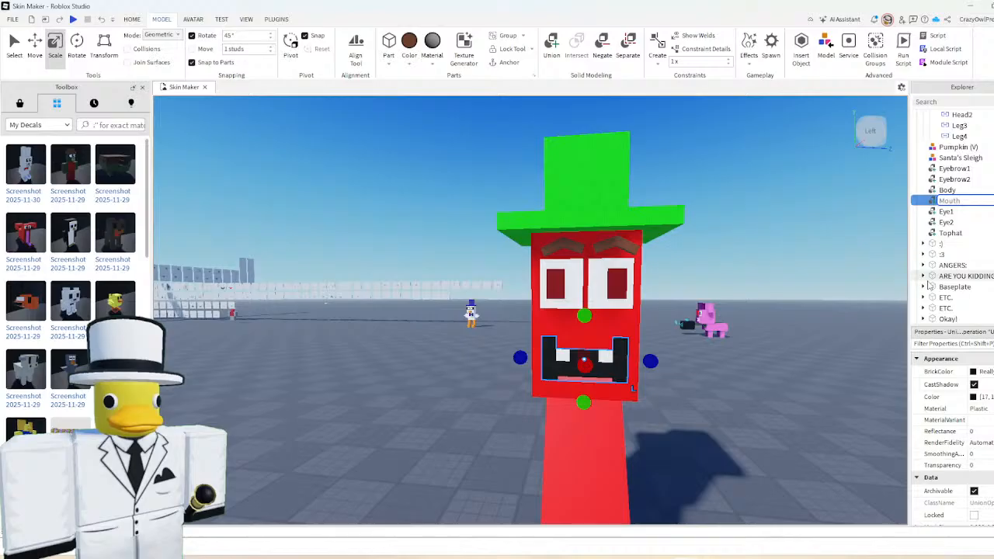
{"action": "key", "text": "Return"}
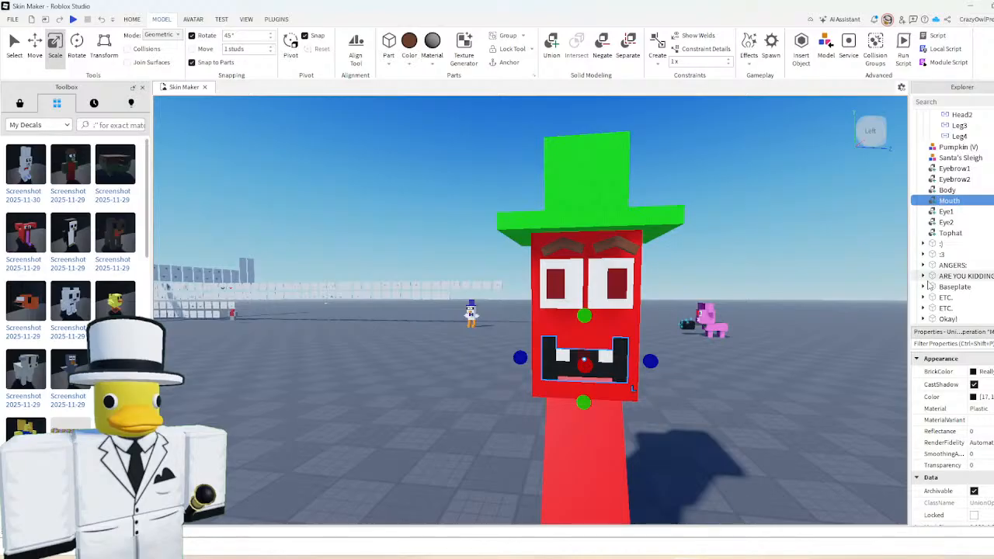
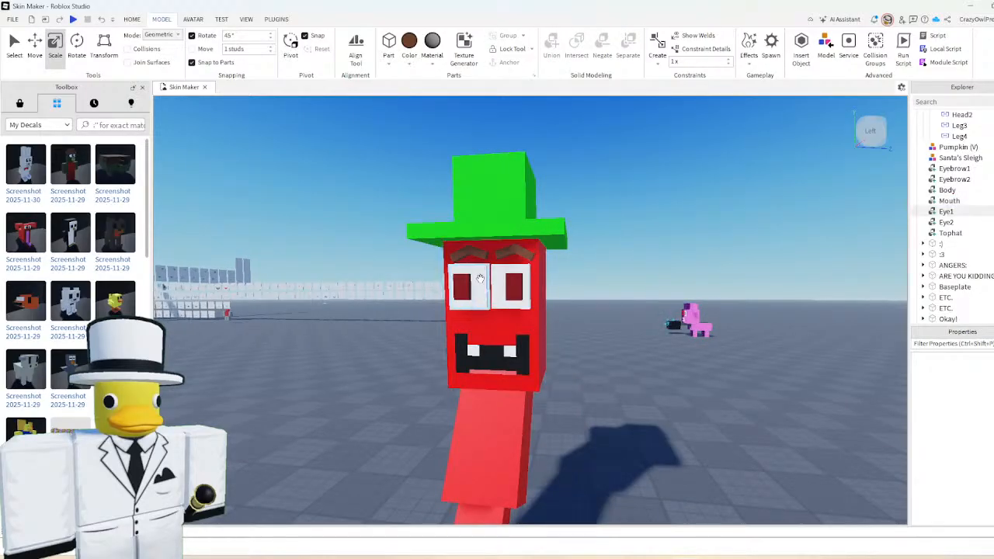
- Group all the pepper character's pieces into one model and name the model Mr.Pepper
{"action": "left_click", "coordinate": [480, 278]}
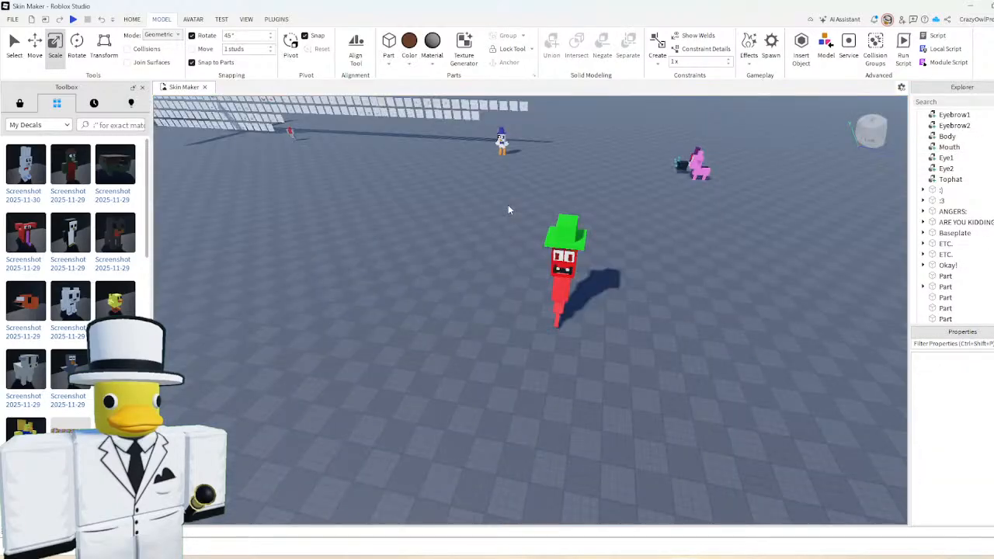
{"action": "left_click", "coordinate": [578, 273]}
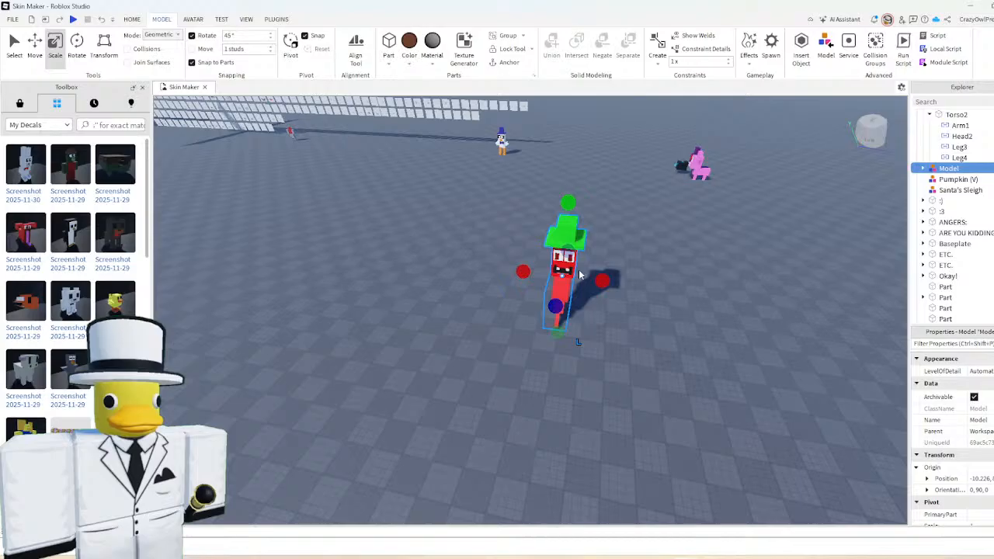
{"action": "right_click", "coordinate": [949, 167]}
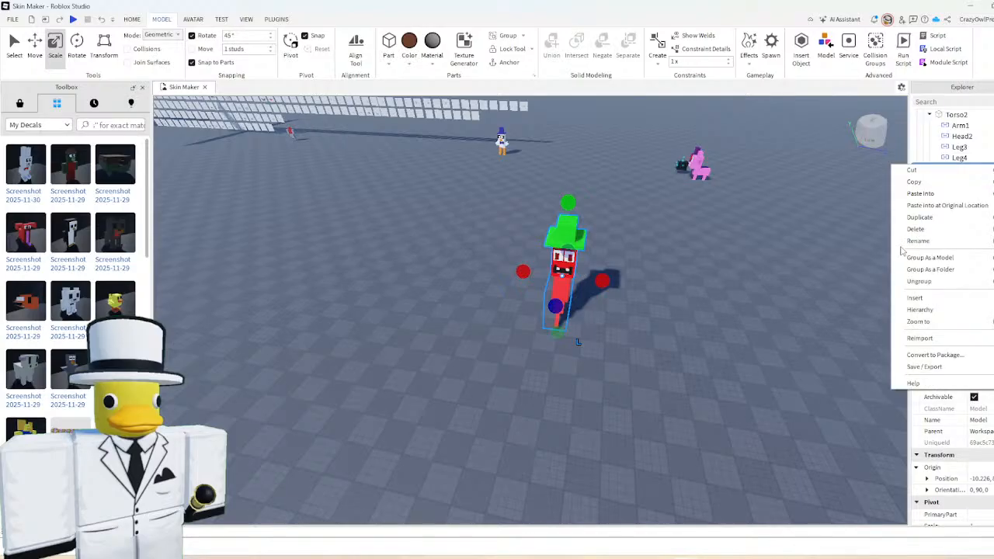
{"action": "left_click", "coordinate": [910, 241]}
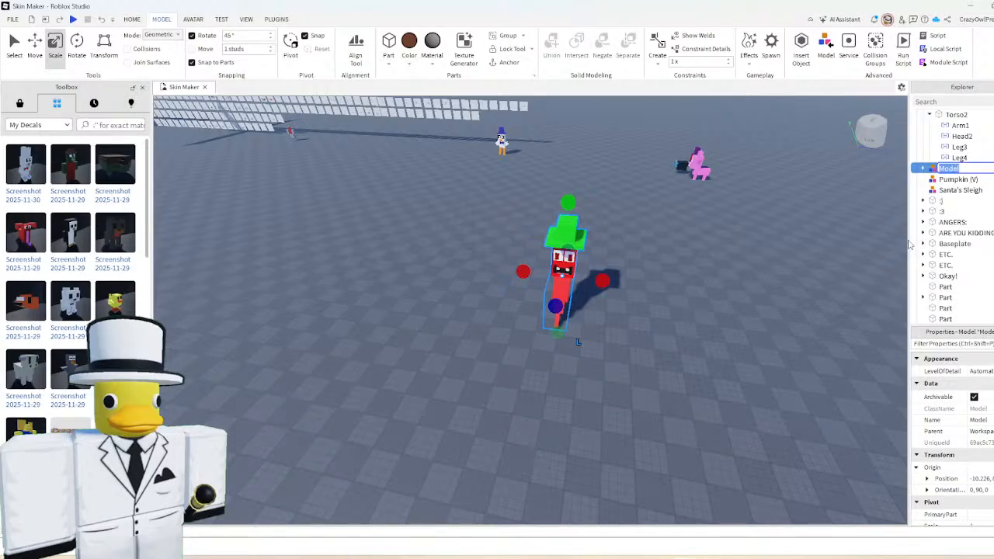
{"action": "type", "text": "Mr.Pepper"}
{"action": "left_click", "coordinate": [404, 274]}
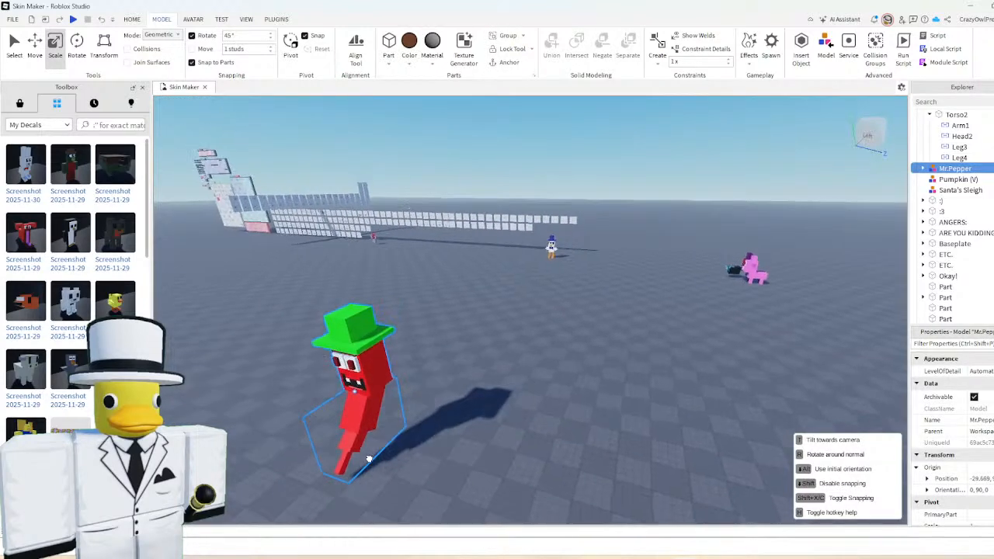
- Move the Mr.Pepper model across the baseplate, away from the other characters, to about X -85.7
{"action": "left_click_drag", "start_coordinate": [368, 458], "coordinate": [369, 458]}
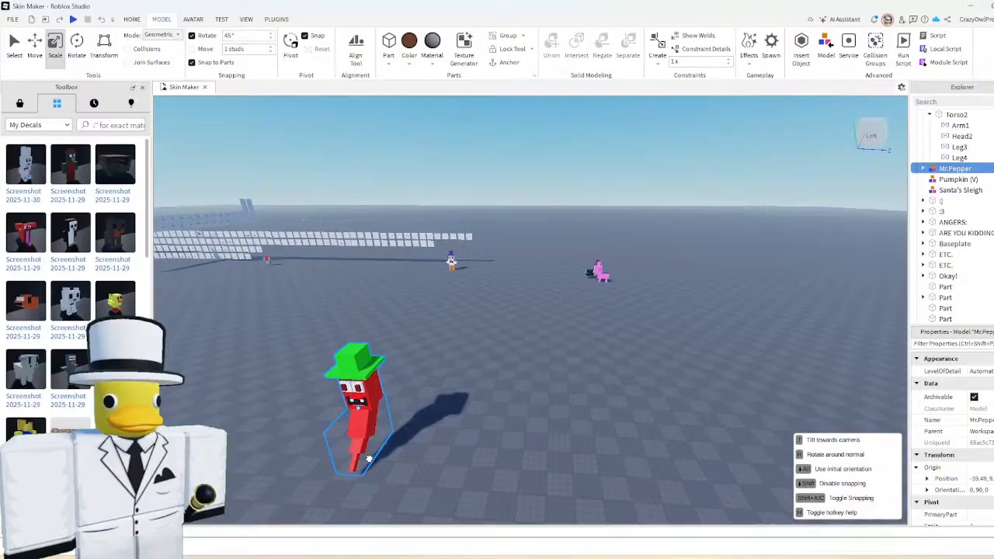
{"action": "key", "text": "f"}
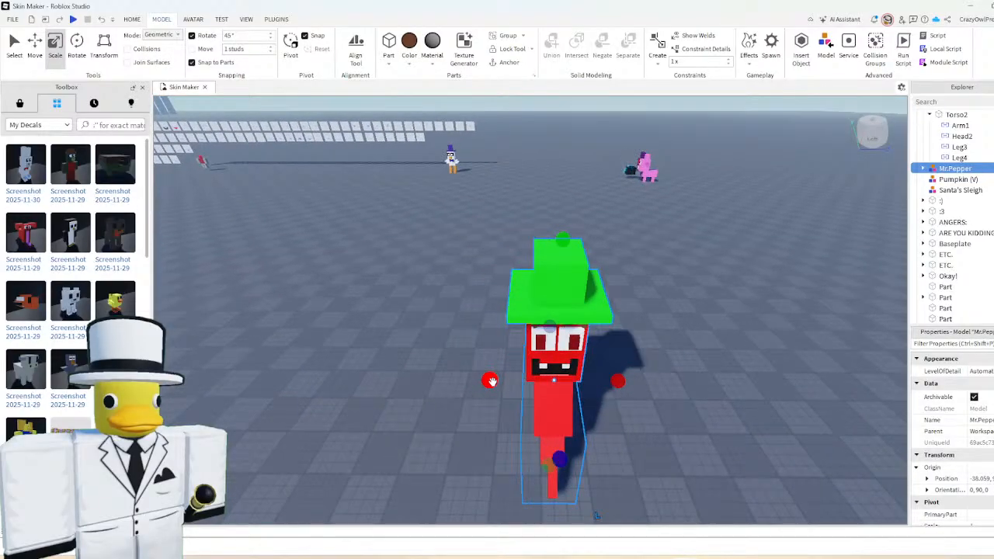
{"action": "scroll", "coordinate": [491, 380], "scroll_direction": "up", "scroll_amount": 3}
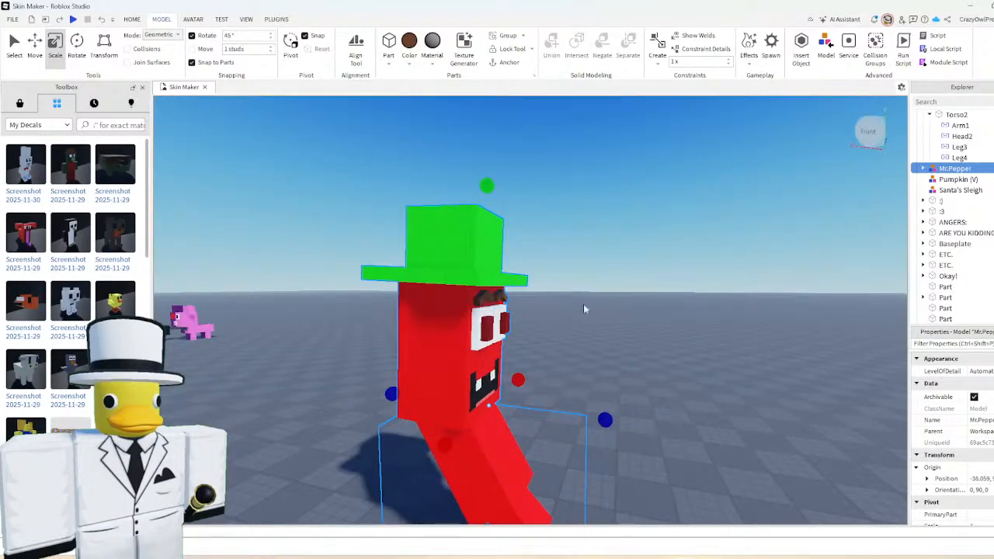
{"action": "key", "text": "ctrl+2"}
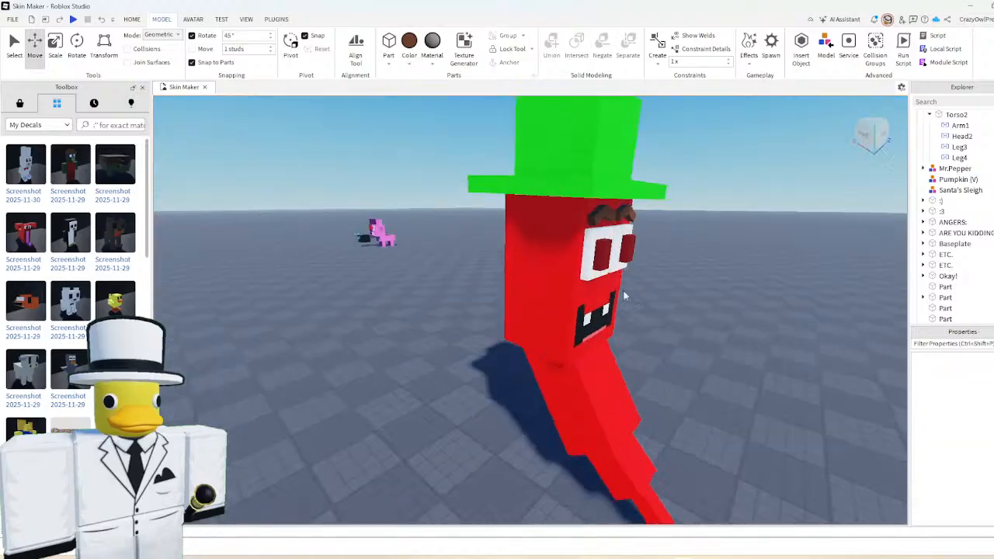
{"action": "left_click", "coordinate": [623, 296]}
{"action": "scroll", "coordinate": [468, 353], "scroll_direction": "up", "scroll_amount": 5}
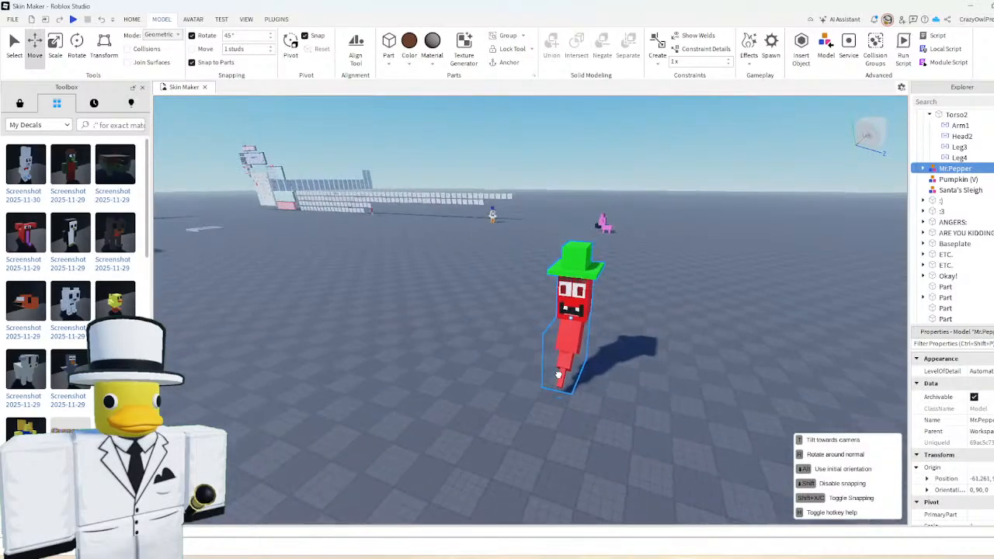
{"action": "scroll", "coordinate": [557, 374], "scroll_direction": "up", "scroll_amount": 1}
{"action": "left_click", "coordinate": [447, 375]}
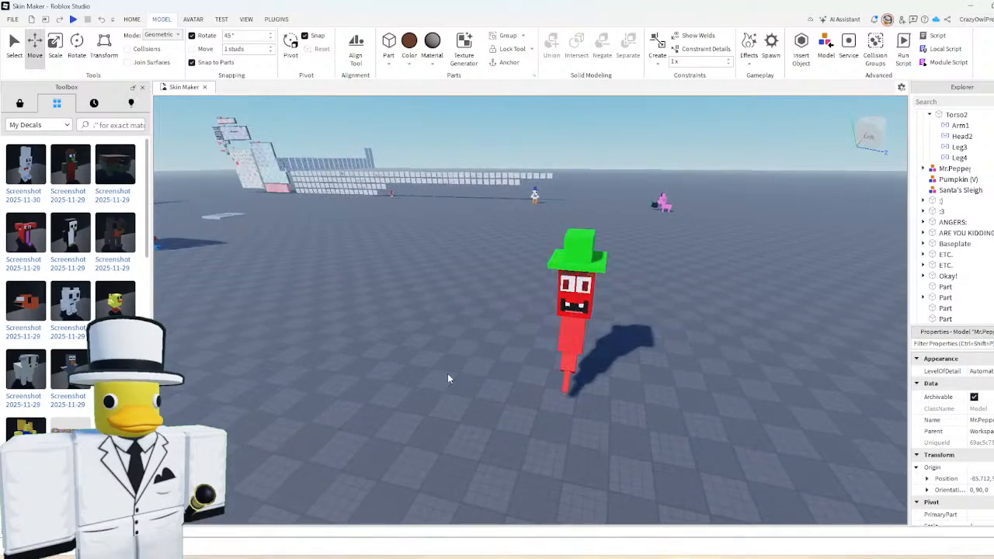
{"action": "scroll", "coordinate": [448, 375], "scroll_direction": "up", "scroll_amount": 3}
{"action": "scroll", "coordinate": [557, 310], "scroll_direction": "up", "scroll_amount": 2}
- Open the RigEdit plugin's rig editing tool to rig the Mr.Pepper model
{"action": "left_click", "coordinate": [562, 295]}
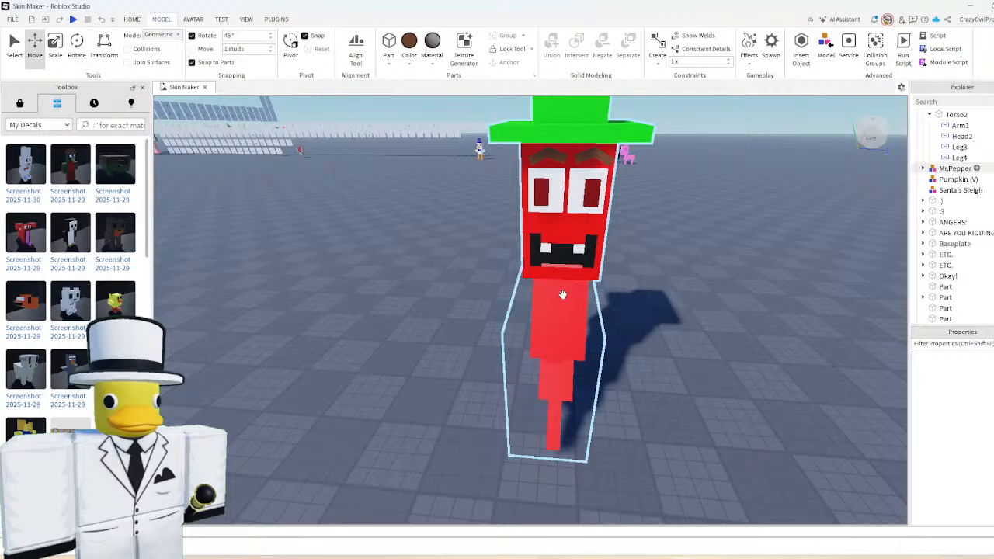
{"action": "left_click", "coordinate": [562, 295]}
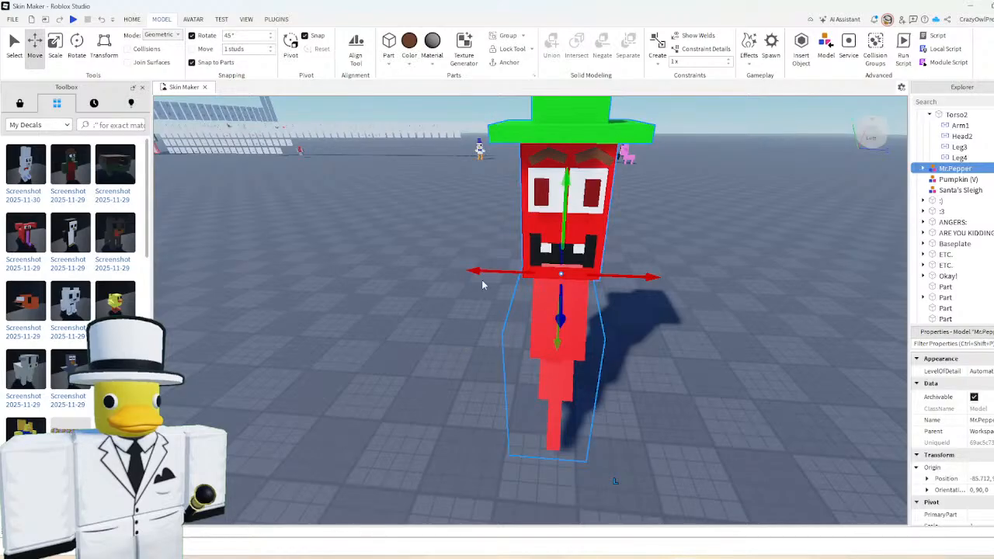
{"action": "left_click", "coordinate": [276, 19]}
{"action": "left_click", "coordinate": [684, 55]}
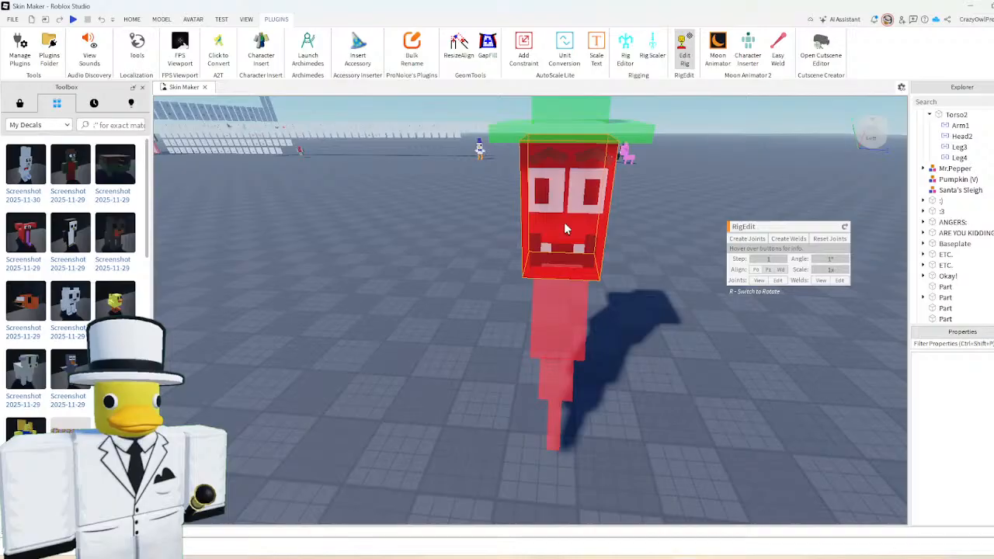
- Create a joint in RigEdit from the HumanoidRootPart to the Body
{"action": "left_click", "coordinate": [585, 309]}
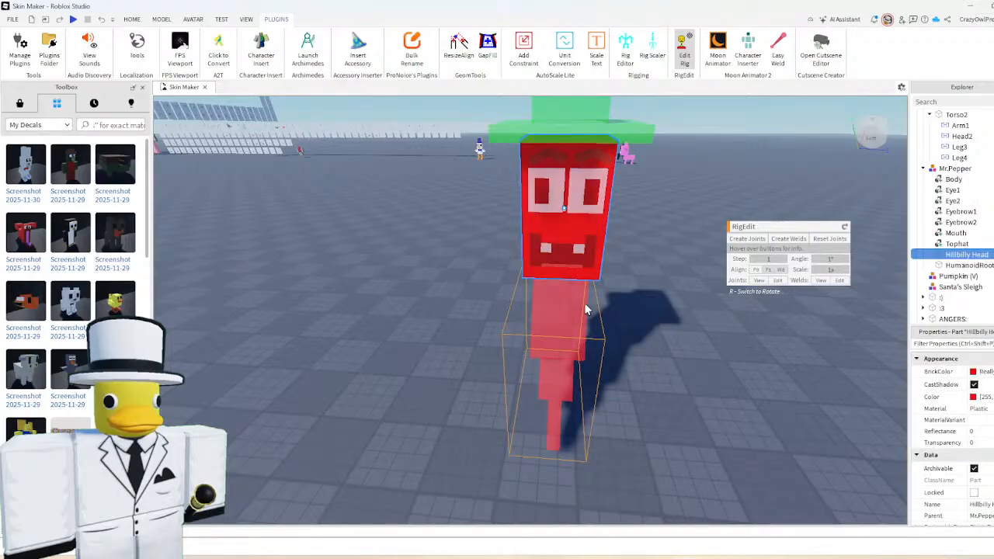
{"action": "left_click", "coordinate": [966, 265]}
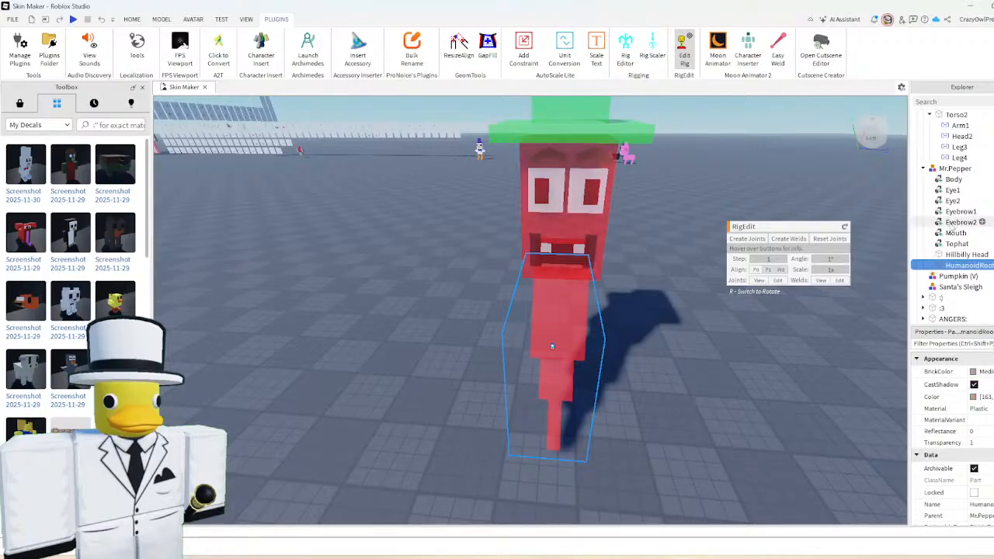
{"action": "left_click", "coordinate": [953, 179], "text": "shift"}
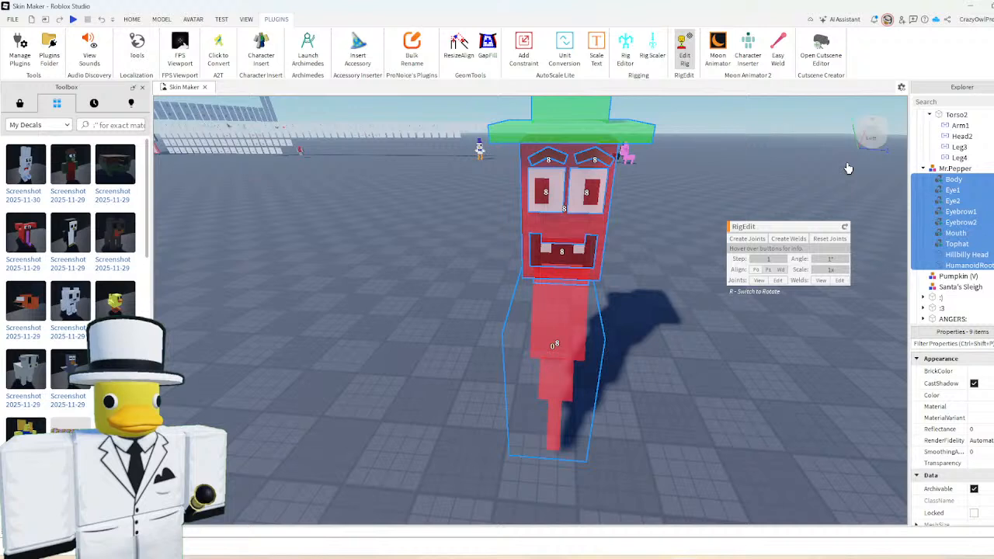
{"action": "left_click", "coordinate": [950, 212]}
{"action": "left_click", "coordinate": [953, 266]}
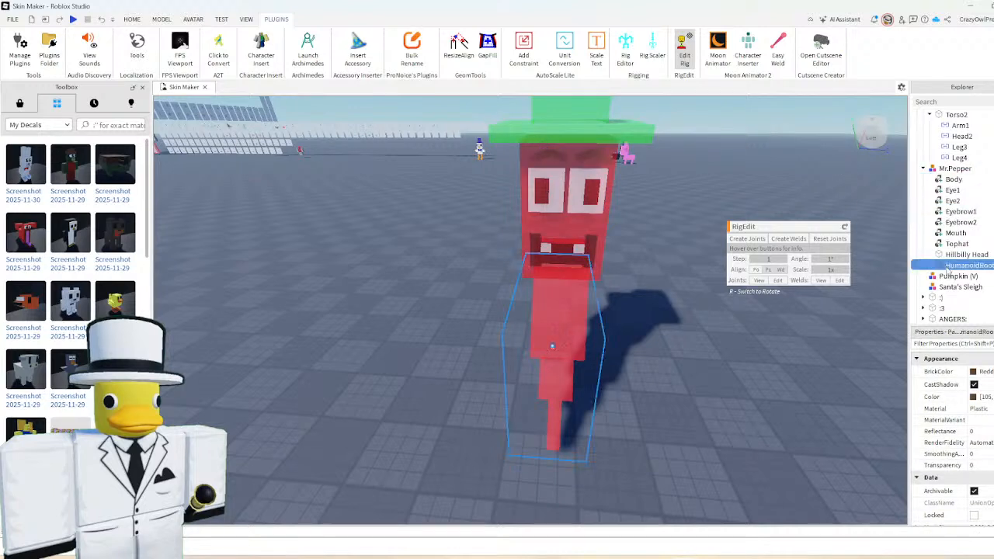
{"action": "left_click", "coordinate": [947, 180], "text": "ctrl"}
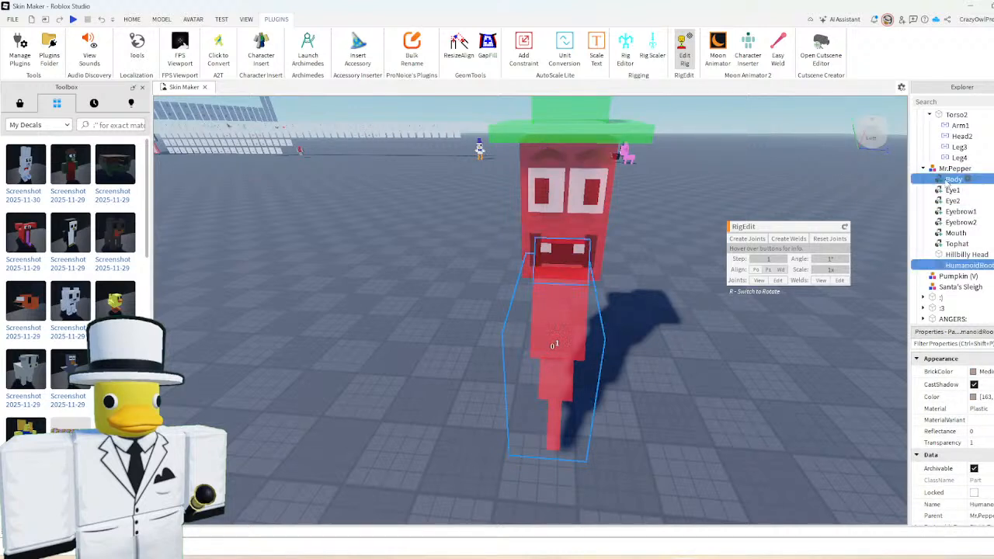
{"action": "left_click", "coordinate": [779, 237]}
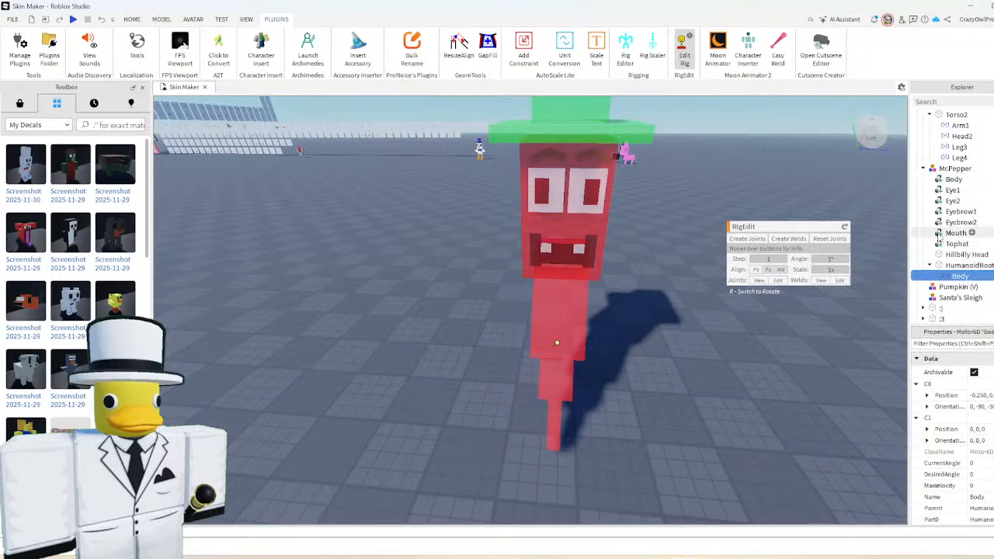
- Create a joint from the Body to the Hillbilly Head
{"action": "left_click", "coordinate": [953, 180]}
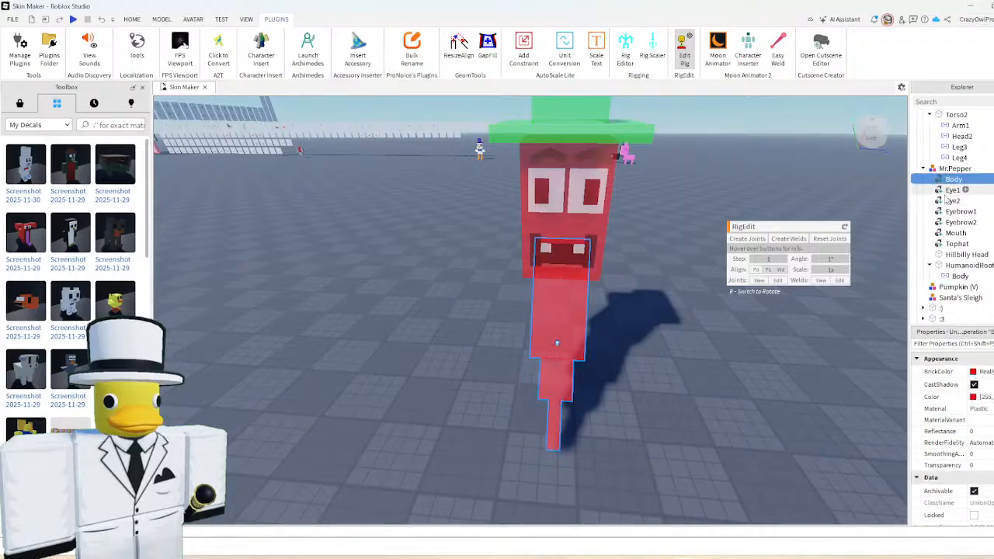
{"action": "left_click", "coordinate": [961, 255], "text": "ctrl"}
{"action": "left_click", "coordinate": [748, 240]}
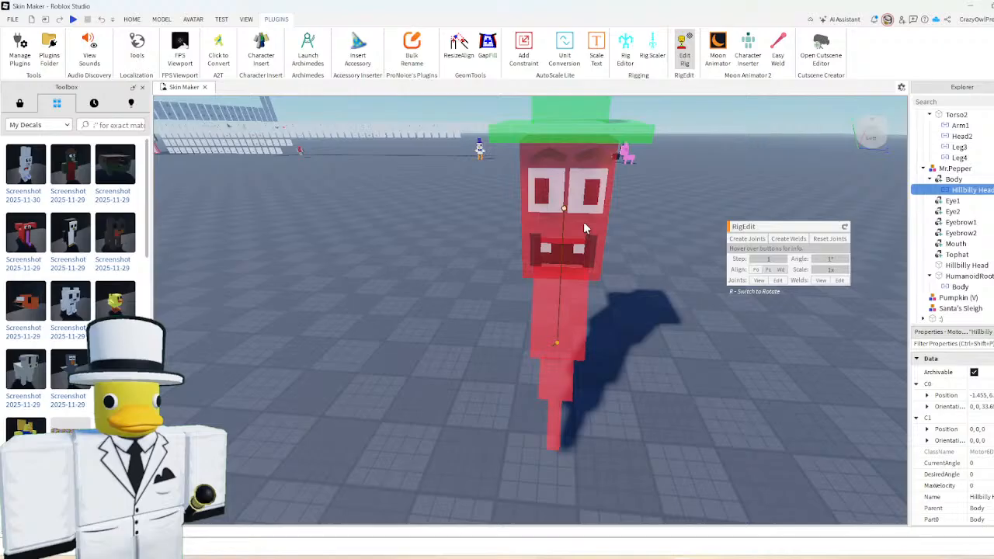
- Create joints from the Hillbilly Head to the Mouth, both eyes, both eyebrows and the Tophat
{"action": "left_click", "coordinate": [583, 223]}
{"action": "left_click", "coordinate": [568, 246], "text": "ctrl"}
{"action": "left_click", "coordinate": [543, 203], "text": "ctrl"}
{"action": "left_click", "coordinate": [588, 201], "text": "ctrl"}
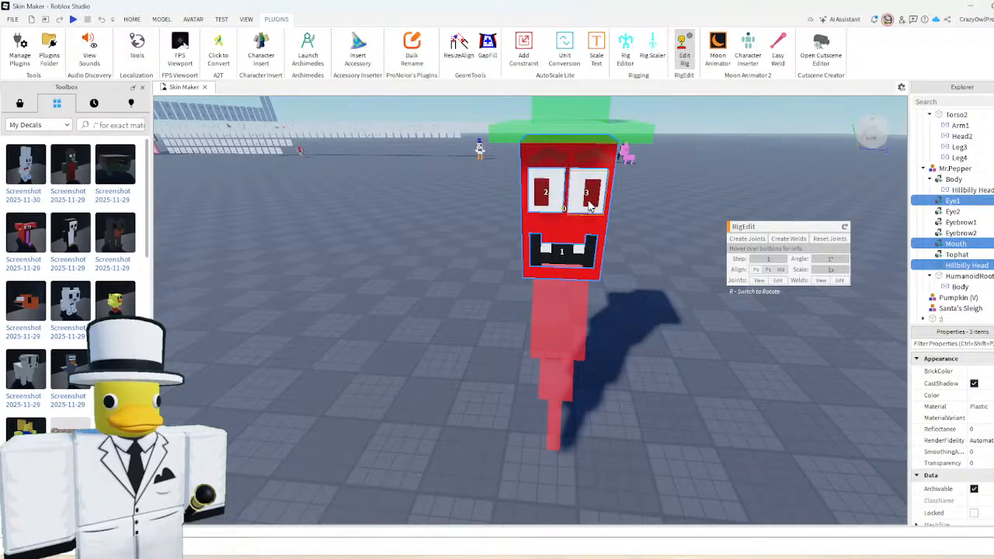
{"action": "left_click", "coordinate": [548, 158], "text": "ctrl"}
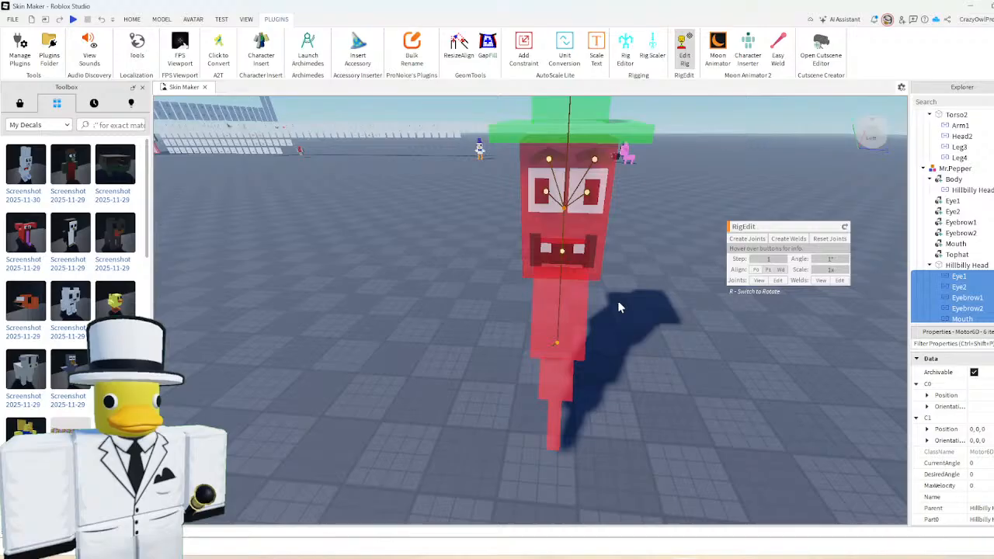
- Release the Mr.Pepper model from RigEdit and close the plugin
{"action": "scroll", "coordinate": [617, 308], "scroll_direction": "down", "scroll_amount": 5}
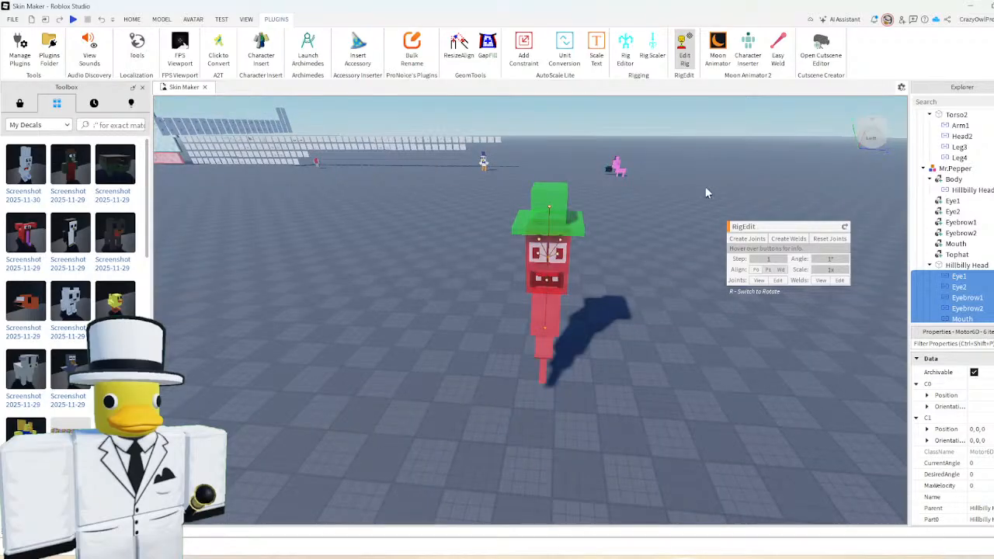
{"action": "left_click", "coordinate": [843, 227]}
{"action": "scroll", "coordinate": [768, 156], "scroll_direction": "up", "scroll_amount": 3}
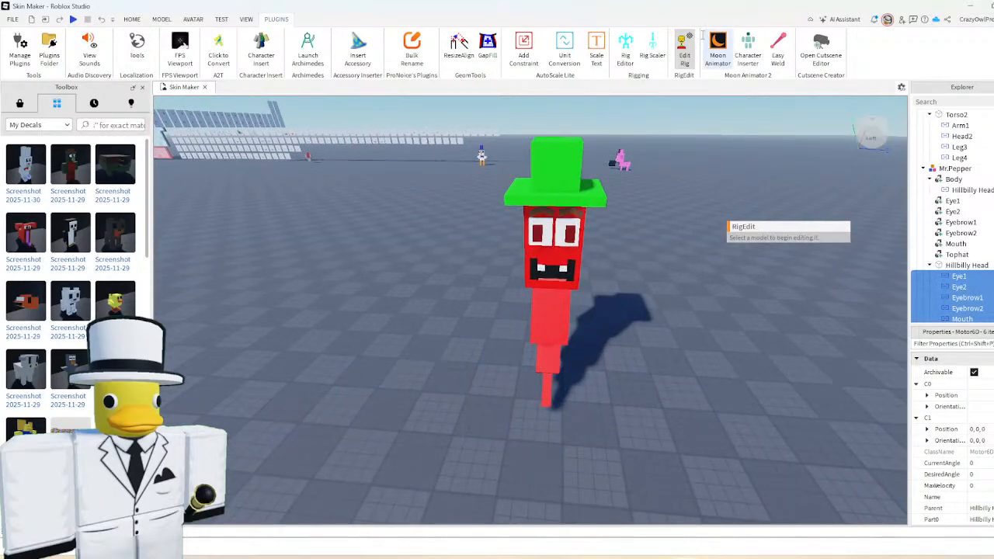
{"action": "left_click", "coordinate": [686, 48]}
{"action": "scroll", "coordinate": [567, 295], "scroll_direction": "up", "scroll_amount": 4}
{"action": "scroll", "coordinate": [571, 293], "scroll_direction": "down", "scroll_amount": 3}
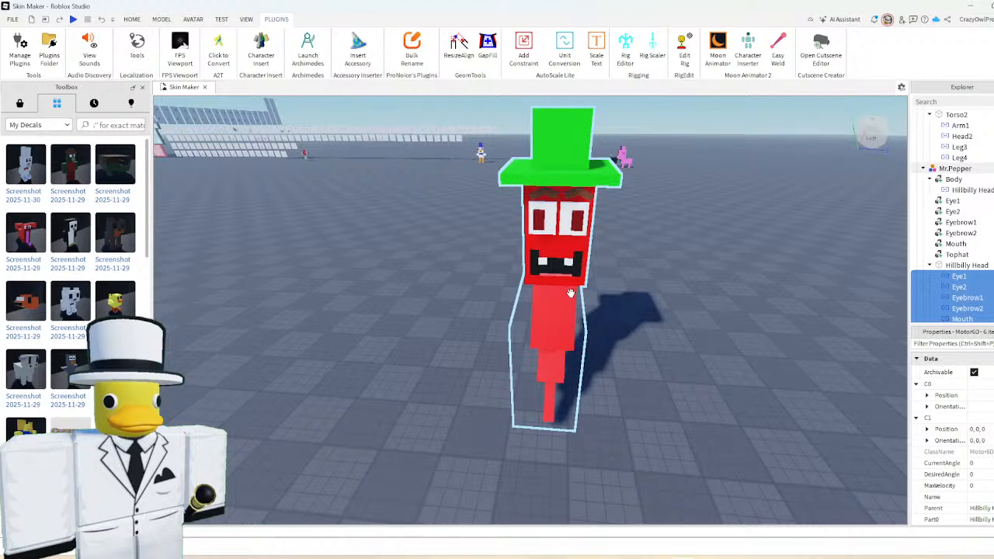
{"action": "scroll", "coordinate": [570, 292], "scroll_direction": "down", "scroll_amount": 2}
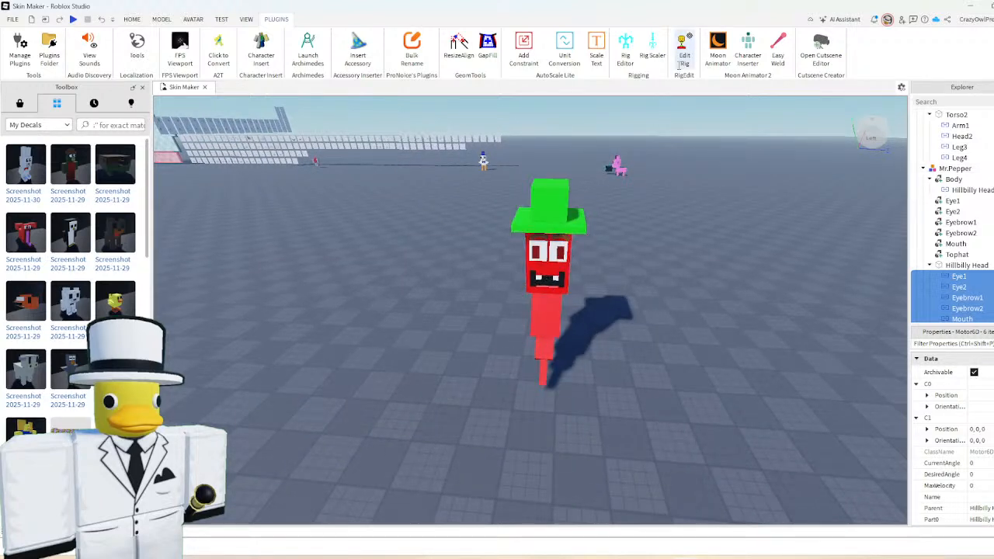
- Try to load the Mr.Pepper model in the Rig Editor
{"action": "left_click", "coordinate": [625, 50]}
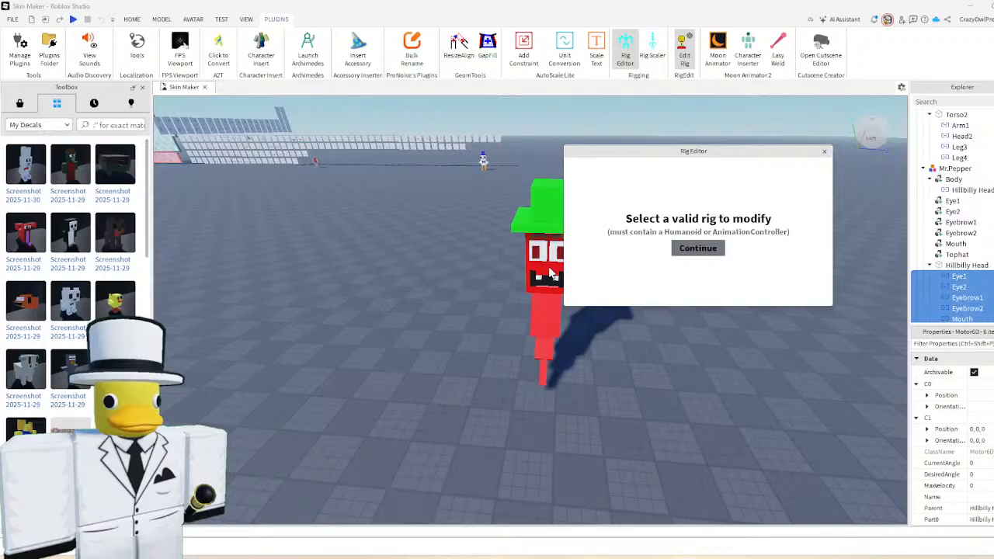
{"action": "scroll", "coordinate": [522, 342], "scroll_direction": "up", "scroll_amount": 1}
{"action": "scroll", "coordinate": [527, 384], "scroll_direction": "up", "scroll_amount": 2}
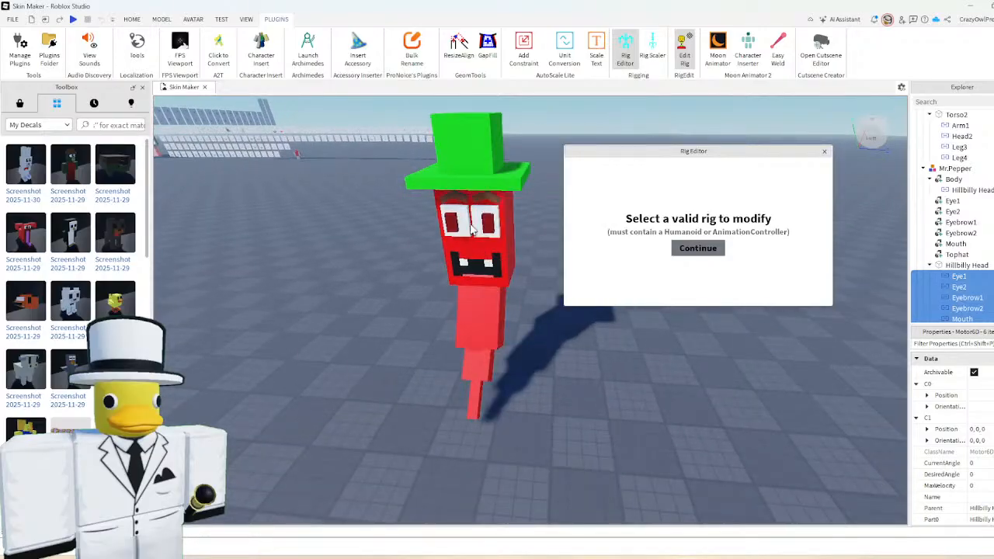
{"action": "left_click", "coordinate": [472, 229]}
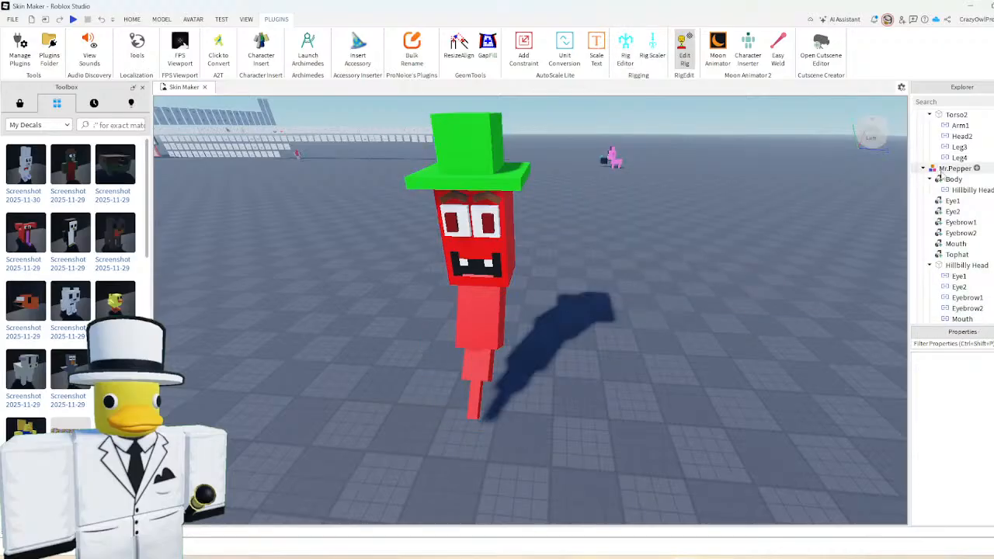
- Set the Mr.Pepper model's PrimaryPart to the HumanoidRootPart and insert a Humanoid into the model
{"action": "left_click", "coordinate": [960, 169]}
{"action": "scroll", "coordinate": [980, 440], "scroll_direction": "down", "scroll_amount": 2}
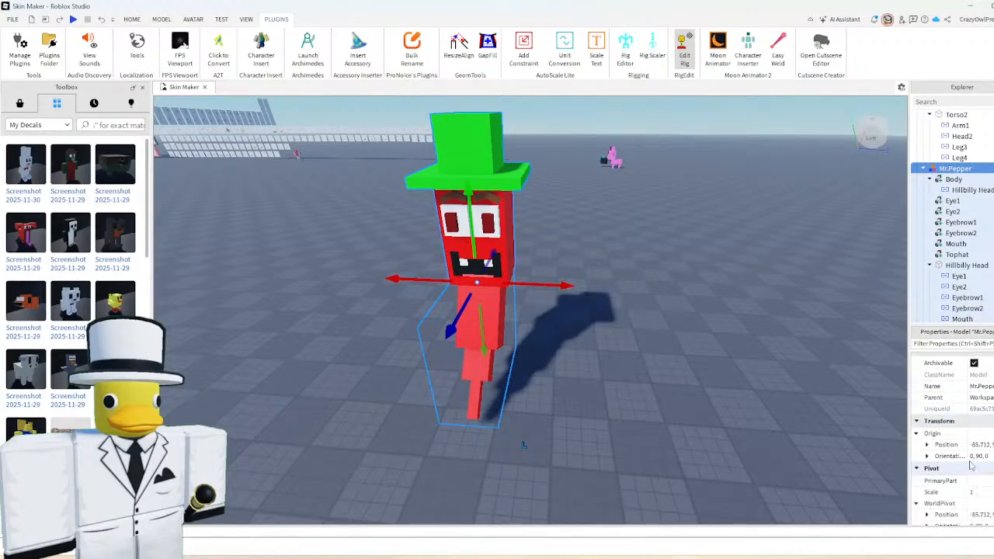
{"action": "left_click", "coordinate": [980, 442]}
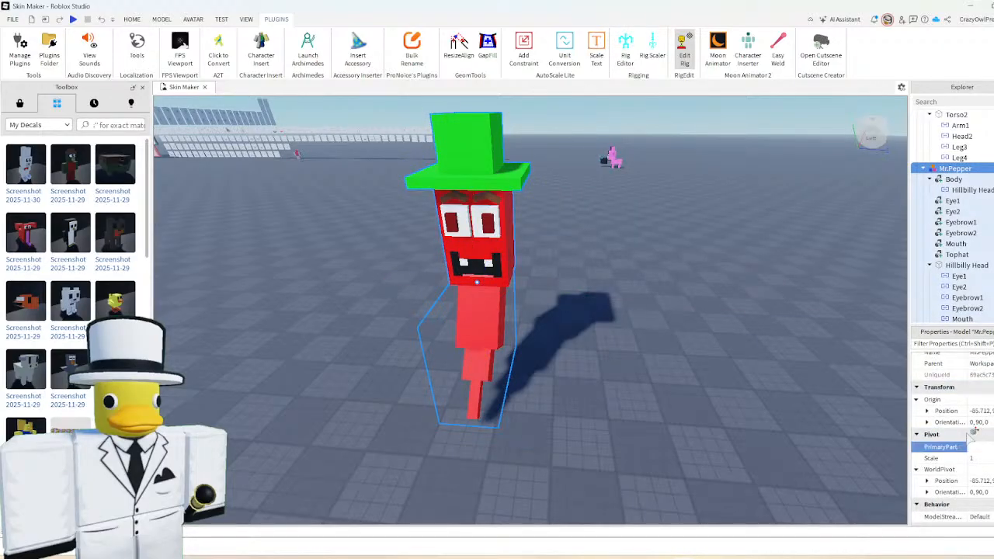
{"action": "scroll", "coordinate": [966, 136], "scroll_direction": "down", "scroll_amount": 2}
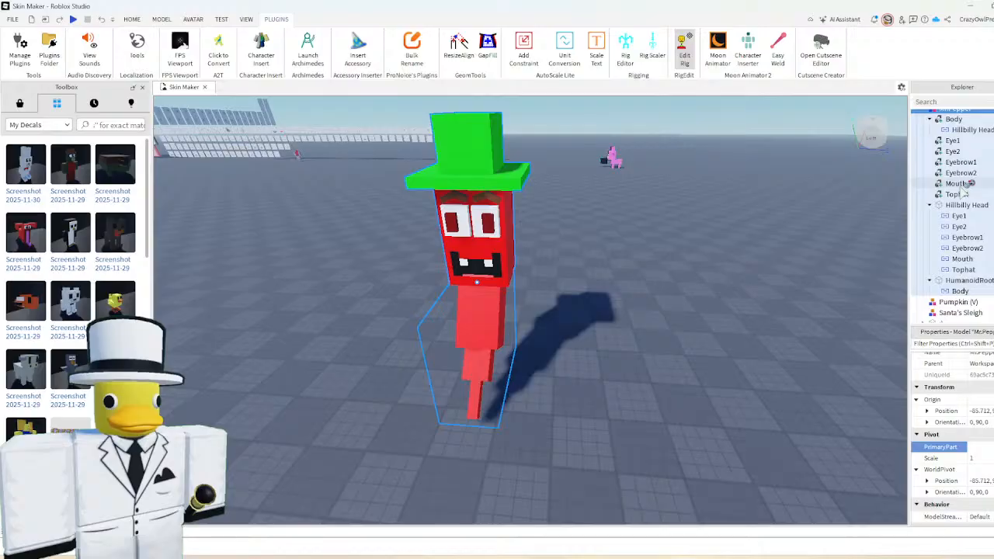
{"action": "left_click", "coordinate": [957, 281]}
{"action": "scroll", "coordinate": [963, 264], "scroll_direction": "up", "scroll_amount": 2}
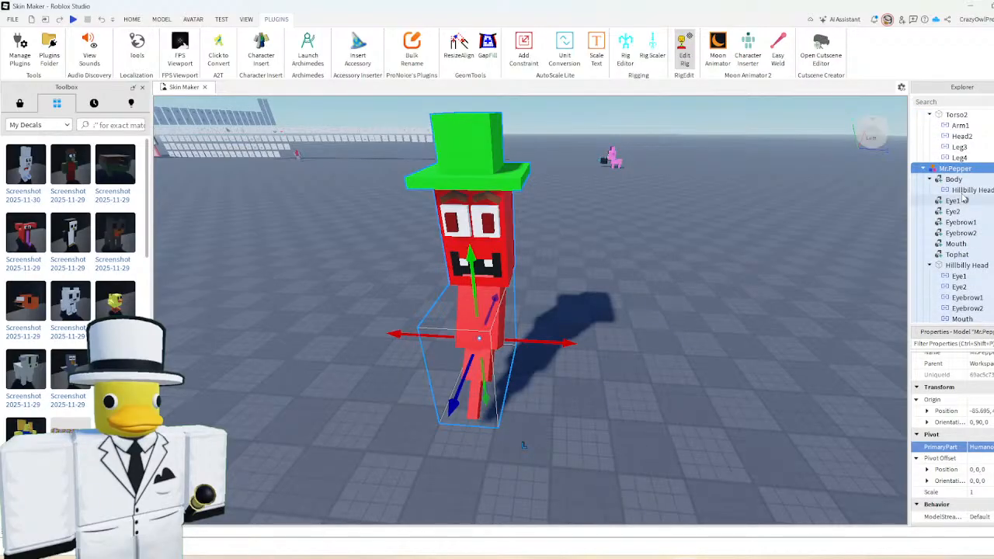
{"action": "left_click", "coordinate": [979, 168]}
{"action": "left_click", "coordinate": [897, 211]}
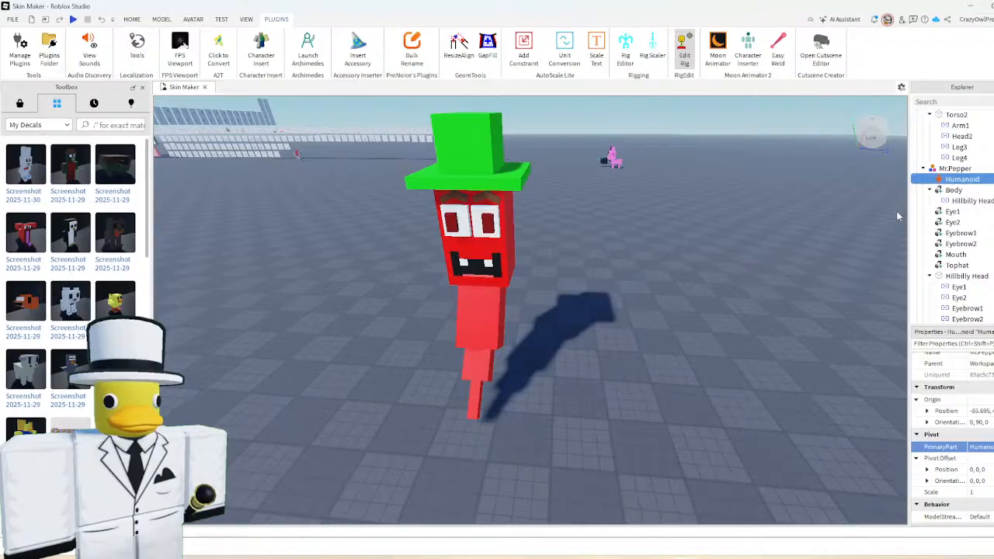
{"action": "left_click", "coordinate": [505, 233]}
{"action": "scroll", "coordinate": [562, 252], "scroll_direction": "down", "scroll_amount": 5}
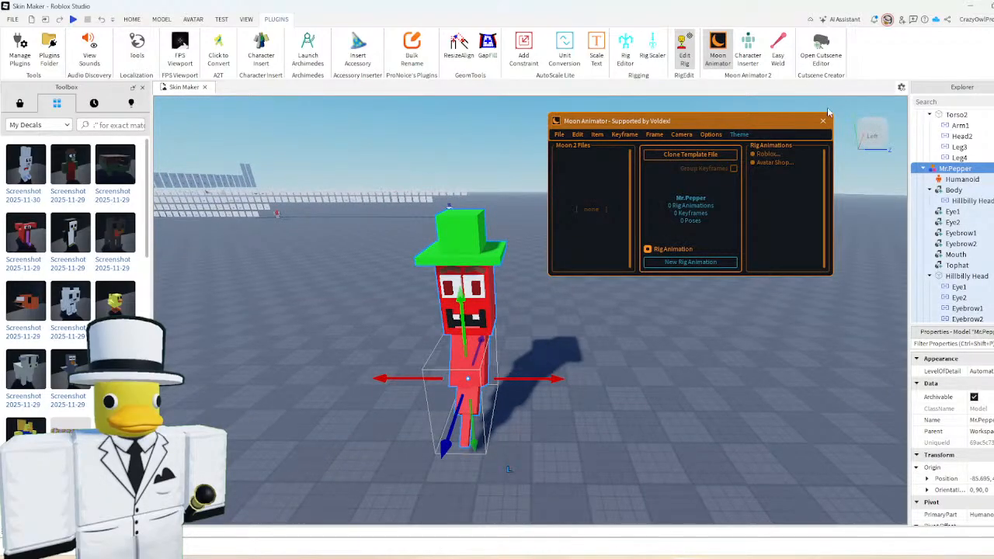
{"action": "left_click", "coordinate": [821, 120]}
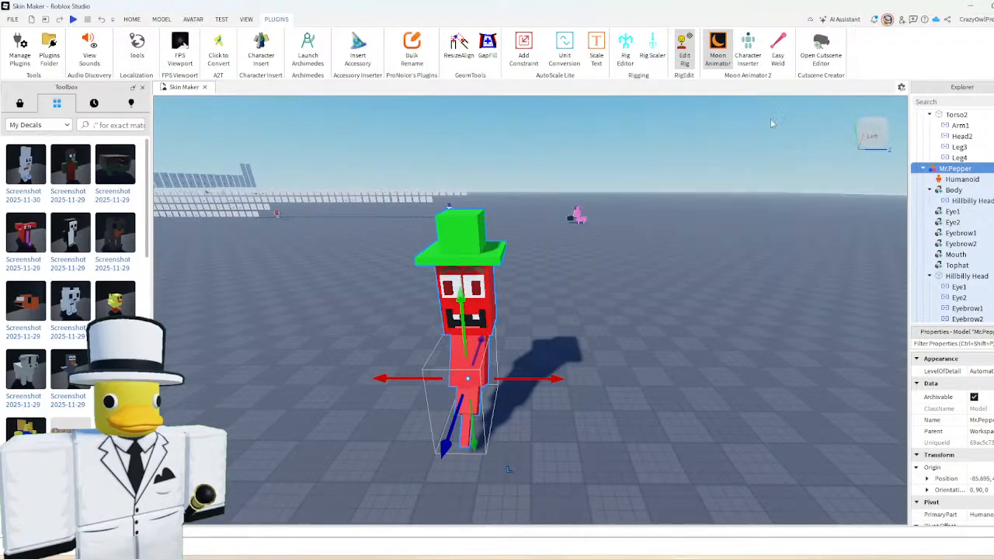
- Load Mr.Pepper in the Rig Editor's Edit Joints mode and lower the Tophat joint to the hat's brim
{"action": "left_click", "coordinate": [625, 55]}
{"action": "left_click", "coordinate": [730, 171]}
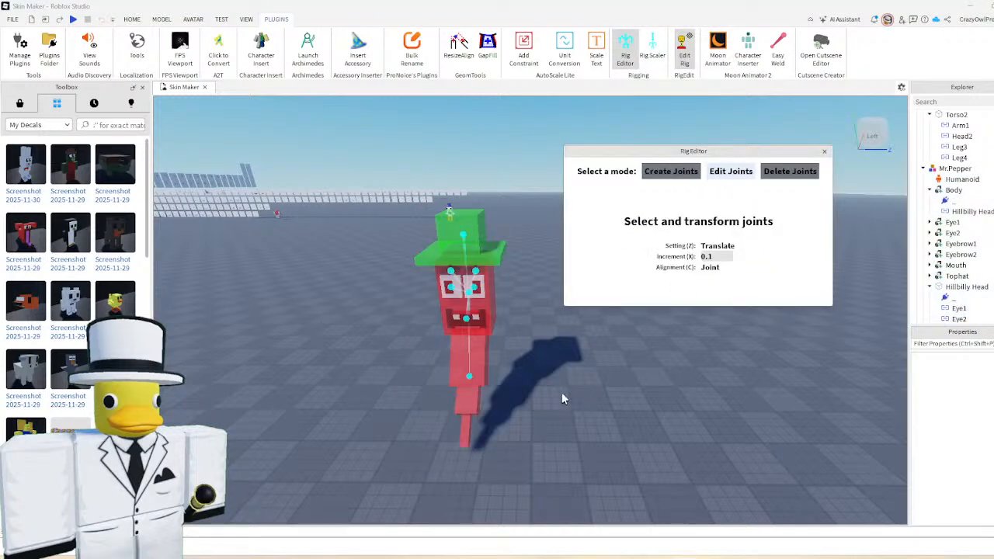
{"action": "right_click_drag", "start_coordinate": [564, 393], "coordinate": [563, 390]}
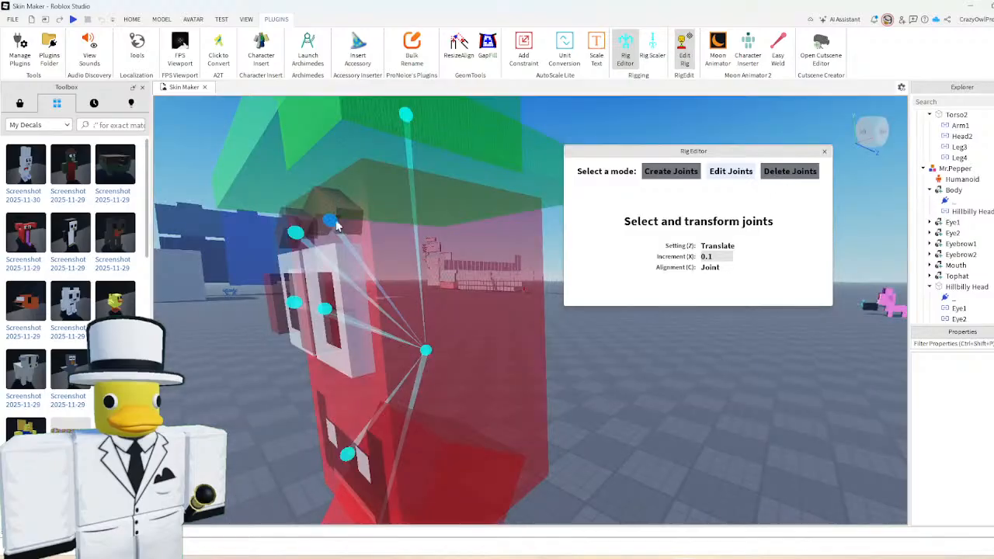
{"action": "left_click", "coordinate": [333, 221]}
{"action": "left_click", "coordinate": [349, 227]}
{"action": "left_click", "coordinate": [405, 117]}
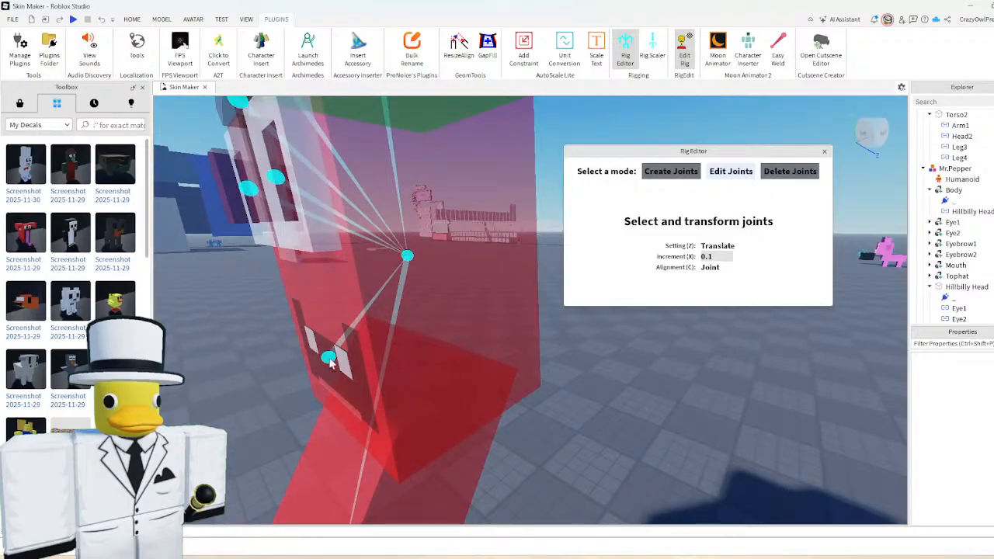
- Lower the Hillbilly Head joint toward the base of the head and close the Rig Editor
{"action": "scroll", "coordinate": [332, 361], "scroll_direction": "down", "scroll_amount": 5}
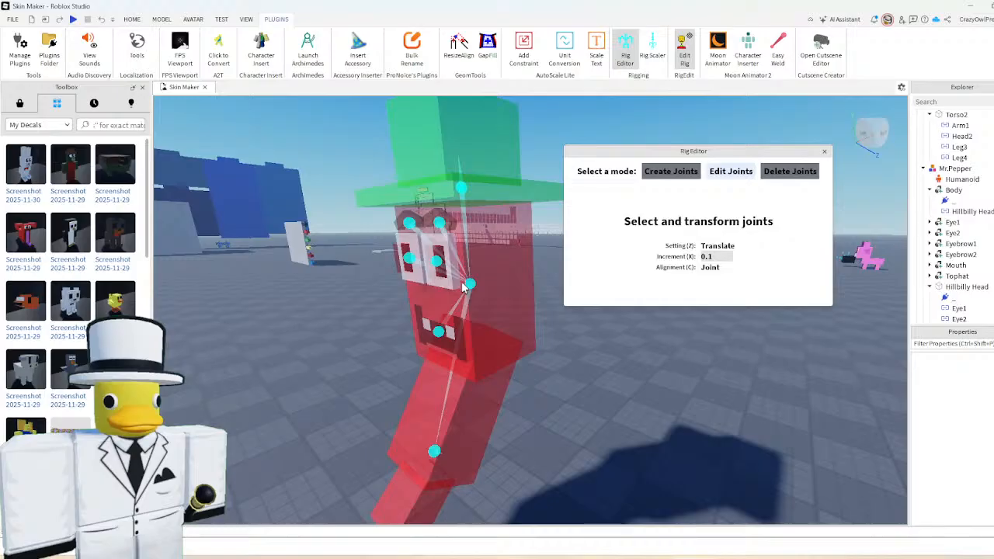
{"action": "scroll", "coordinate": [463, 295], "scroll_direction": "up", "scroll_amount": 5}
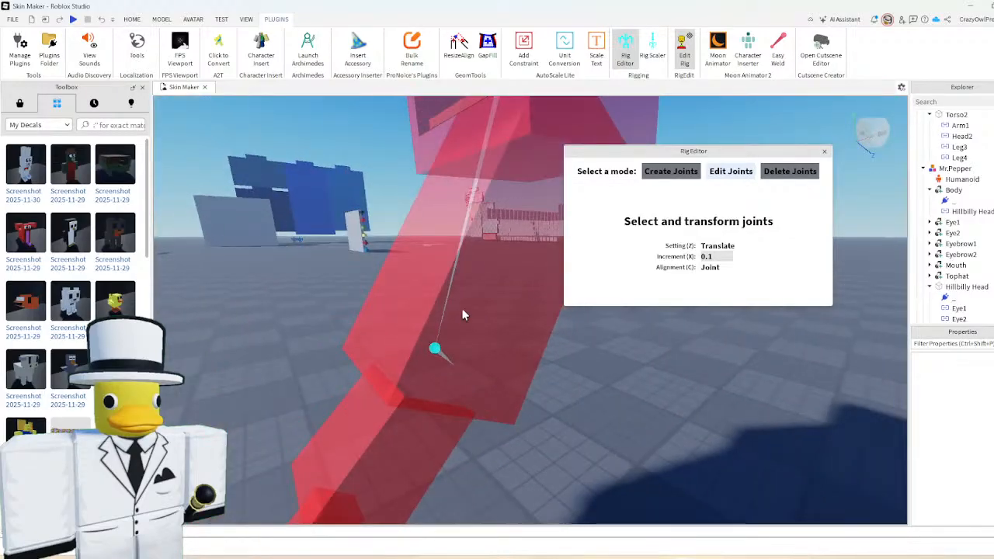
{"action": "scroll", "coordinate": [509, 295], "scroll_direction": "down", "scroll_amount": 5}
{"action": "right_click_drag", "start_coordinate": [509, 296], "coordinate": [509, 295]}
{"action": "scroll", "coordinate": [508, 296], "scroll_direction": "up", "scroll_amount": 3}
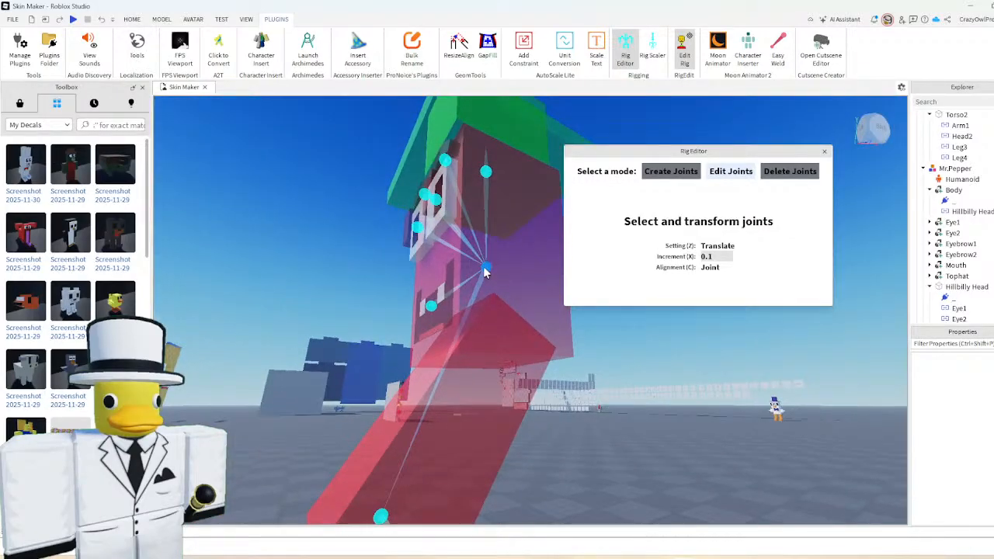
{"action": "left_click", "coordinate": [484, 268]}
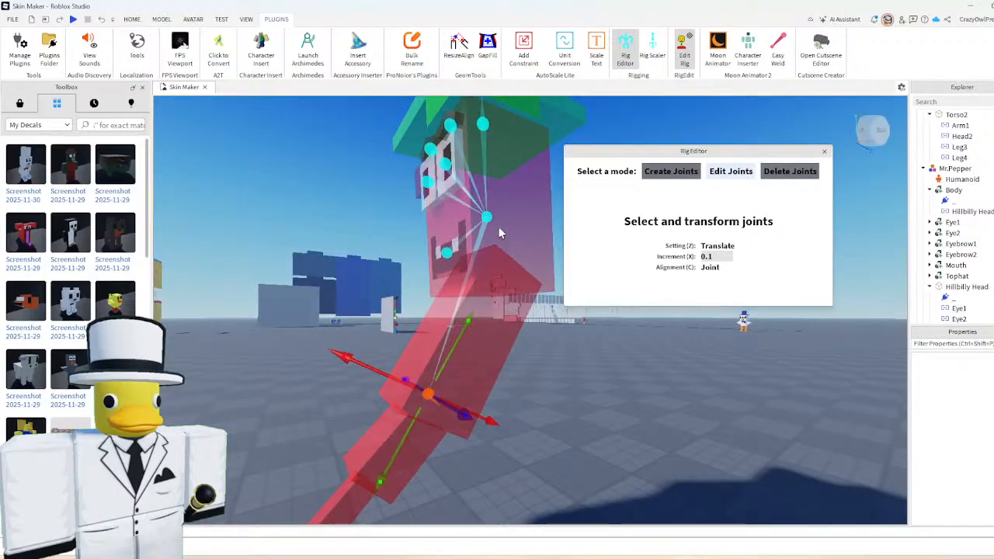
{"action": "left_click", "coordinate": [486, 219]}
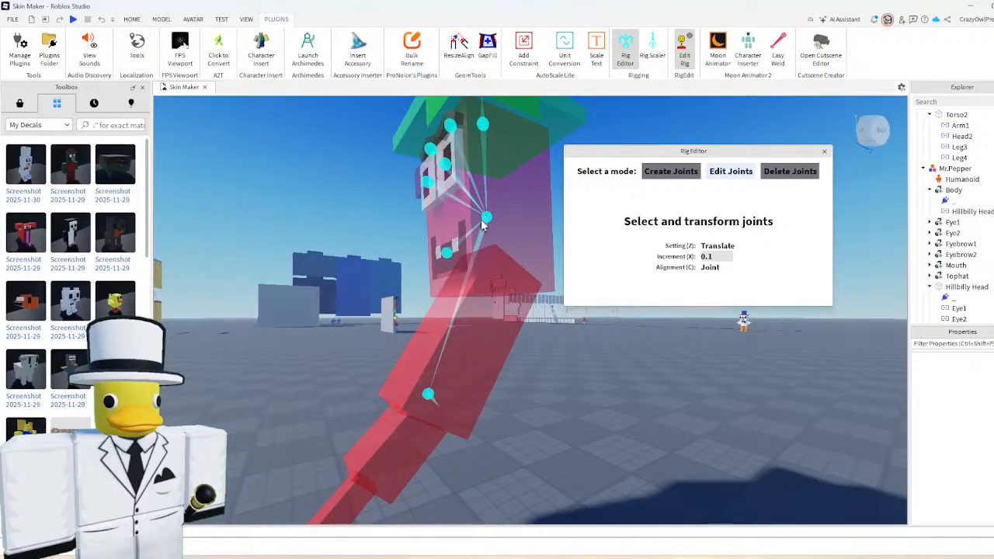
{"action": "left_click", "coordinate": [485, 268]}
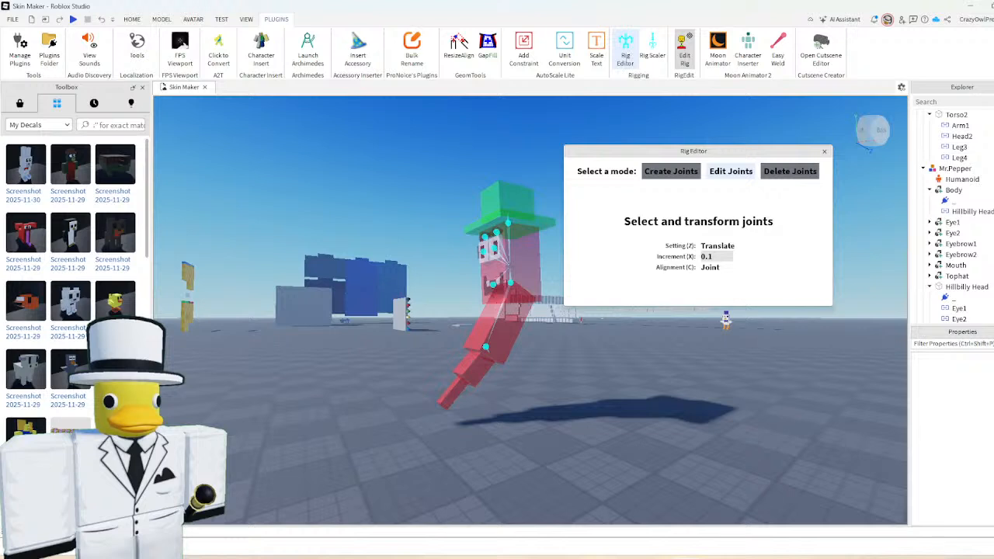
{"action": "left_click", "coordinate": [625, 51]}
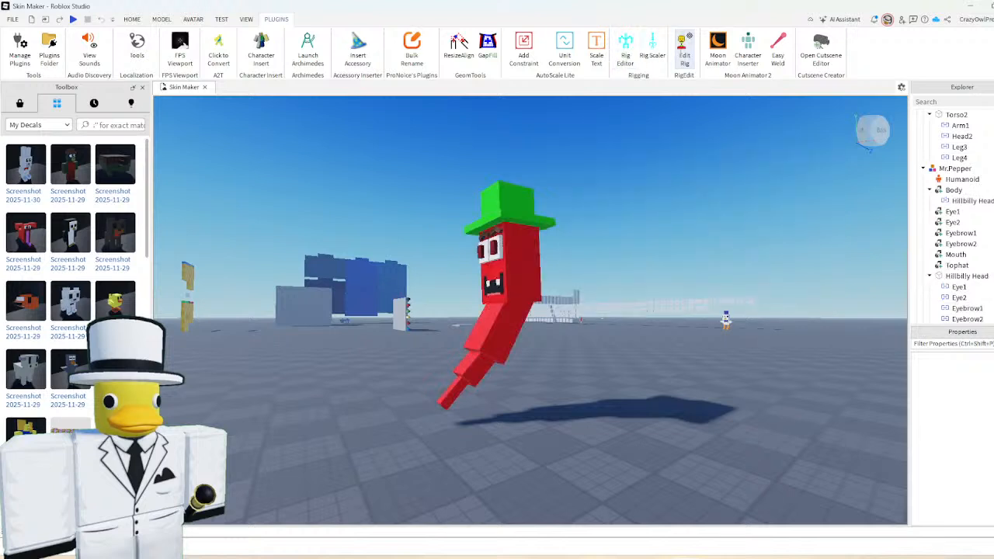
- Start a new Mr.Pepper rig animation in Moon Animator, test the Hillbilly Head's rotation, and undo the test pose
{"action": "left_click", "coordinate": [717, 50]}
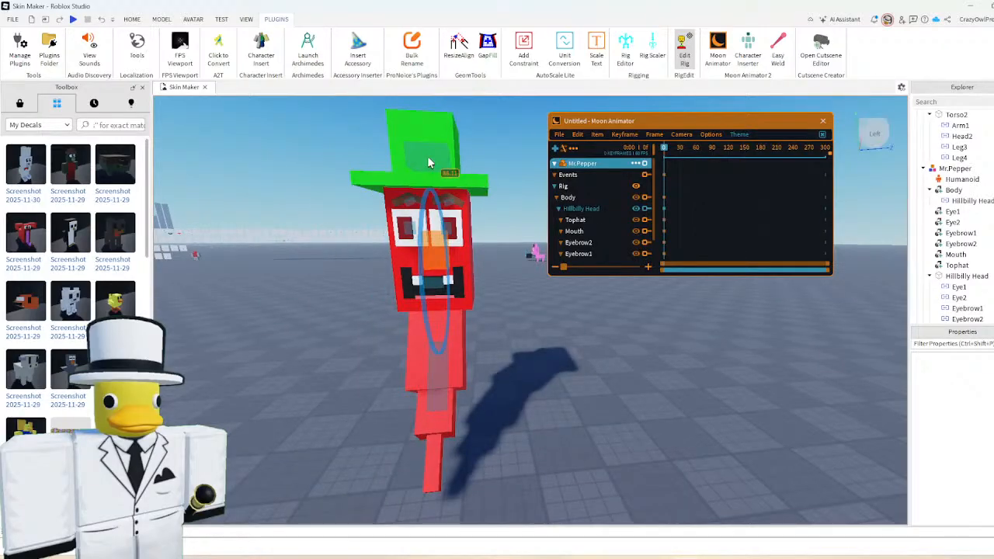
{"action": "left_click_drag", "start_coordinate": [427, 158], "coordinate": [455, 288]}
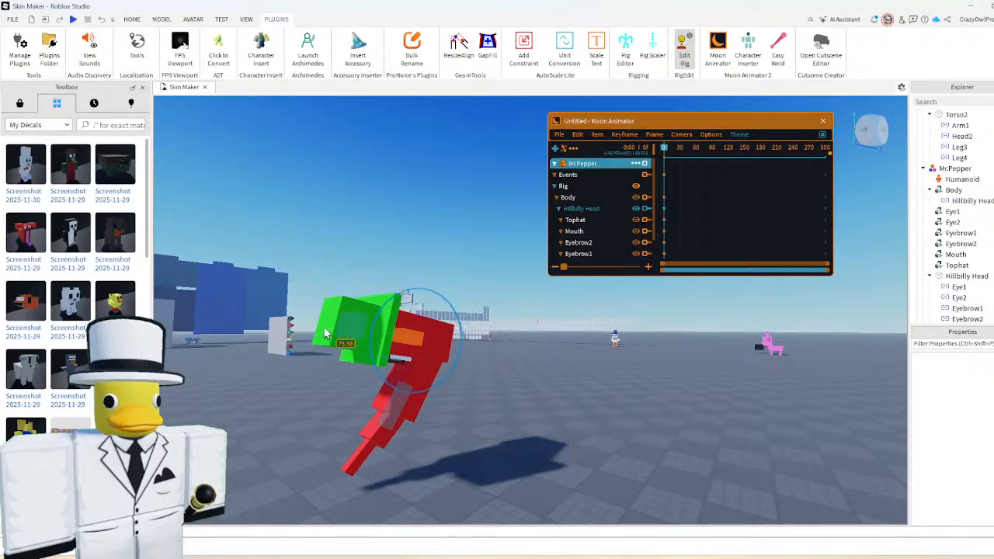
{"action": "left_click_drag", "start_coordinate": [326, 334], "coordinate": [400, 296]}
{"action": "left_click_drag", "start_coordinate": [409, 340], "coordinate": [489, 328]}
{"action": "key", "text": "ctrl+z"}
{"action": "key", "text": "q"}
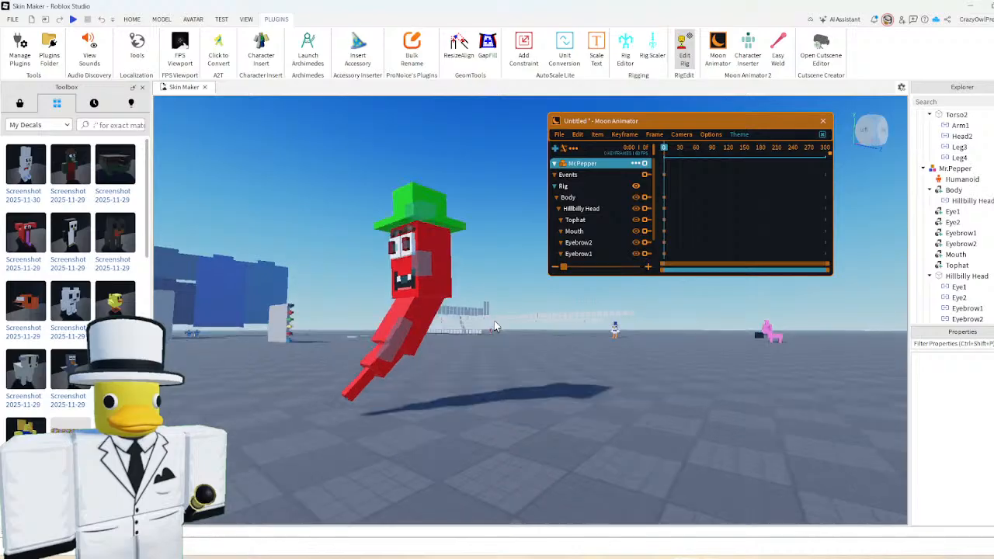
- Test the Tophat's rotation about its joint and undo it
{"action": "right_click_drag", "start_coordinate": [495, 321], "coordinate": [501, 317]}
{"action": "key", "text": "w"}
{"action": "left_click", "coordinate": [518, 259]}
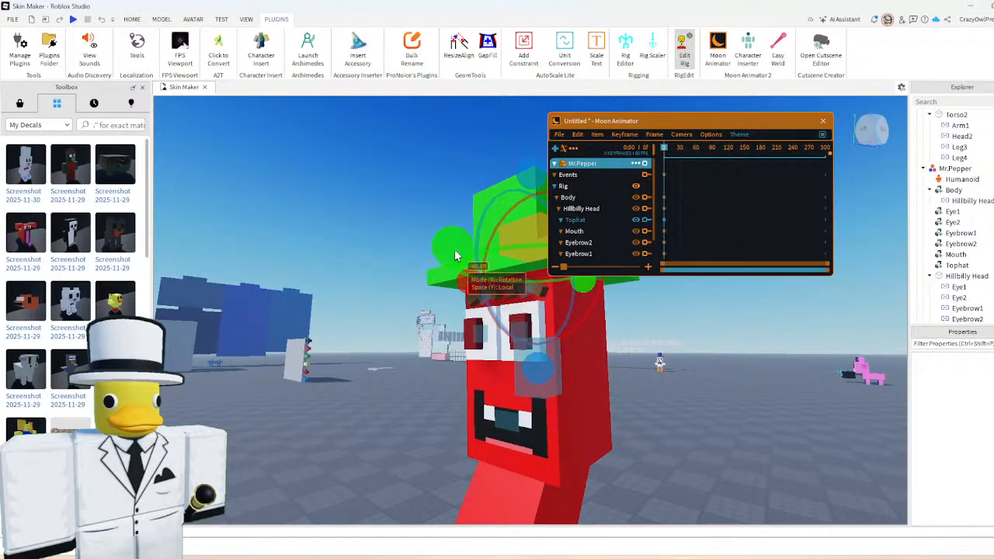
{"action": "left_click_drag", "start_coordinate": [451, 259], "coordinate": [448, 271]}
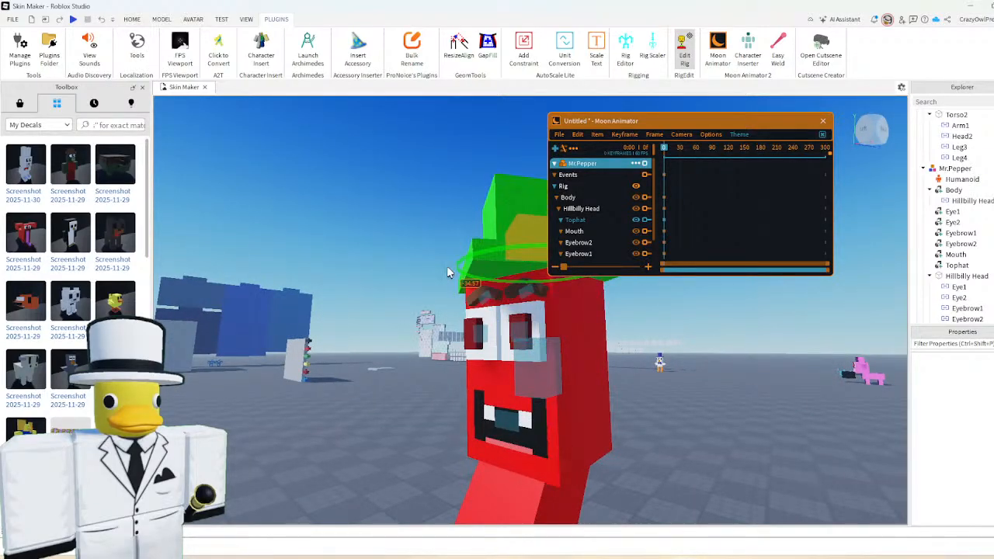
{"action": "key", "text": "ctrl+z"}
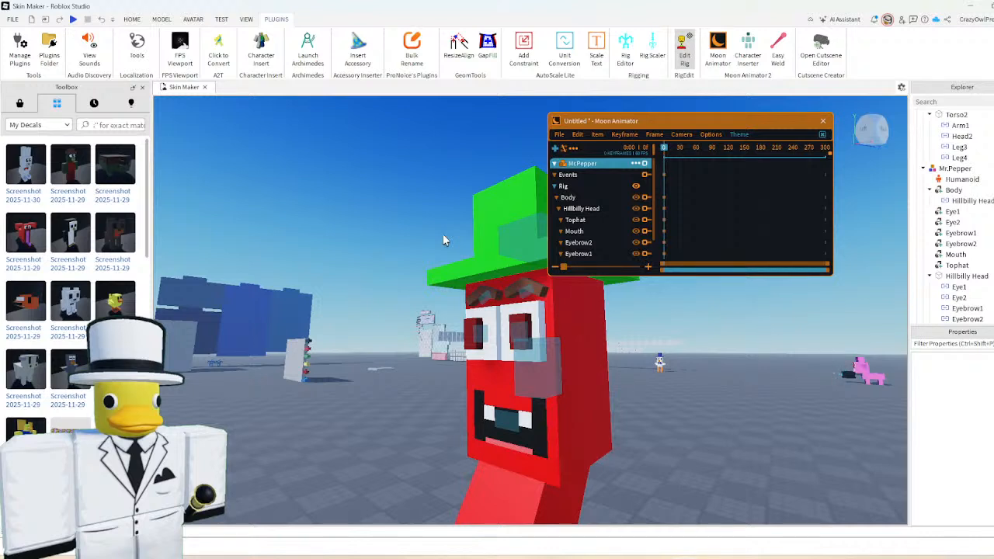
- Add starting keyframes at frame 0 for all of Mr.Pepper's rig parts
{"action": "left_click", "coordinate": [566, 186]}
{"action": "key", "text": "equal"}
{"action": "left_click", "coordinate": [456, 173]}
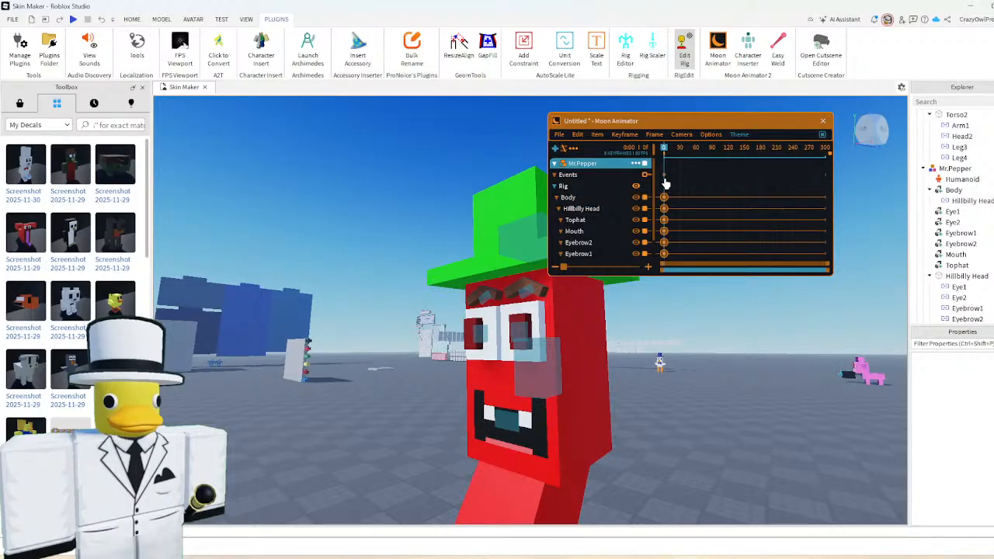
- Examine Mr.Pepper's face up close with the Moon Animator interface temporarily hidden
{"action": "scroll", "coordinate": [386, 291], "scroll_direction": "down", "scroll_amount": 3}
{"action": "right_click_drag", "start_coordinate": [386, 291], "coordinate": [413, 299]}
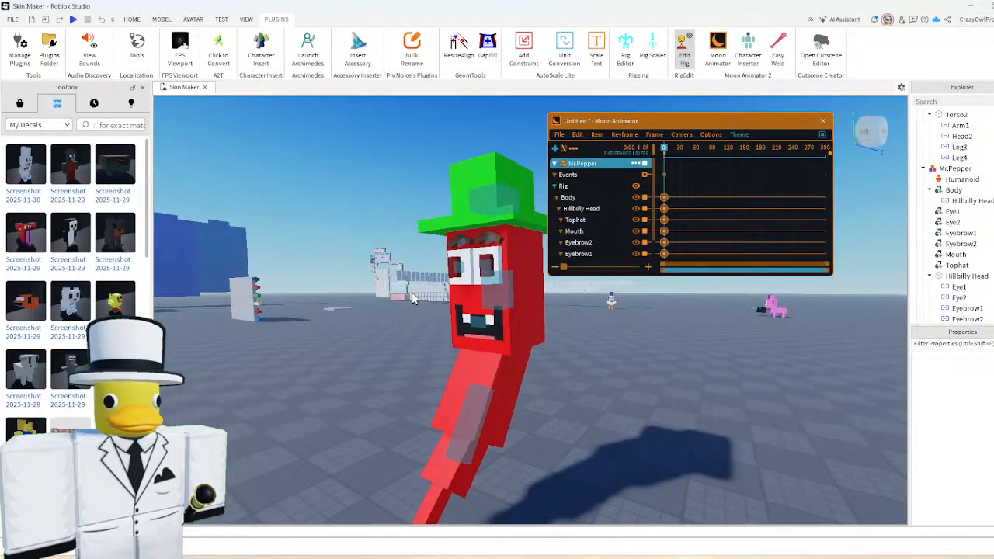
{"action": "key", "text": "h"}
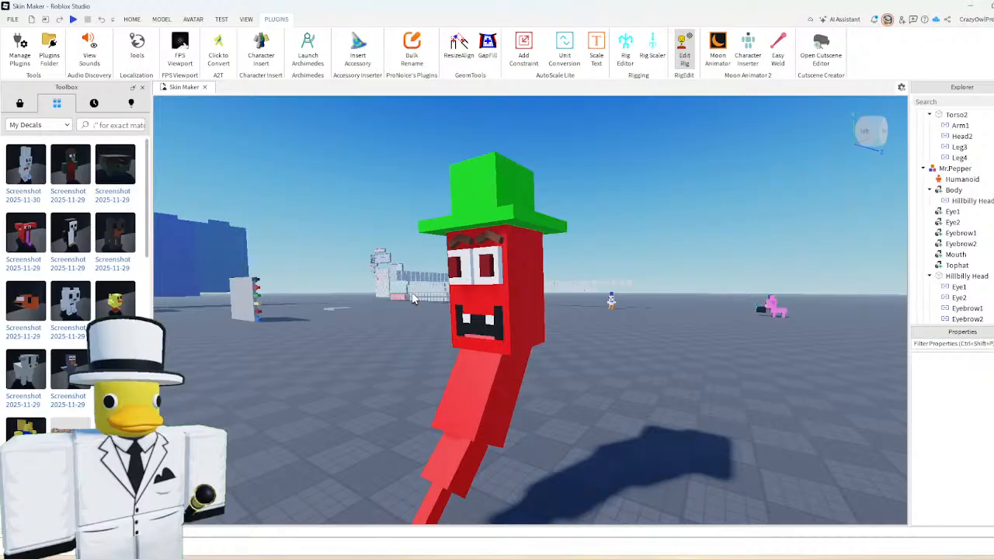
{"action": "scroll", "coordinate": [544, 295], "scroll_direction": "up", "scroll_amount": 5}
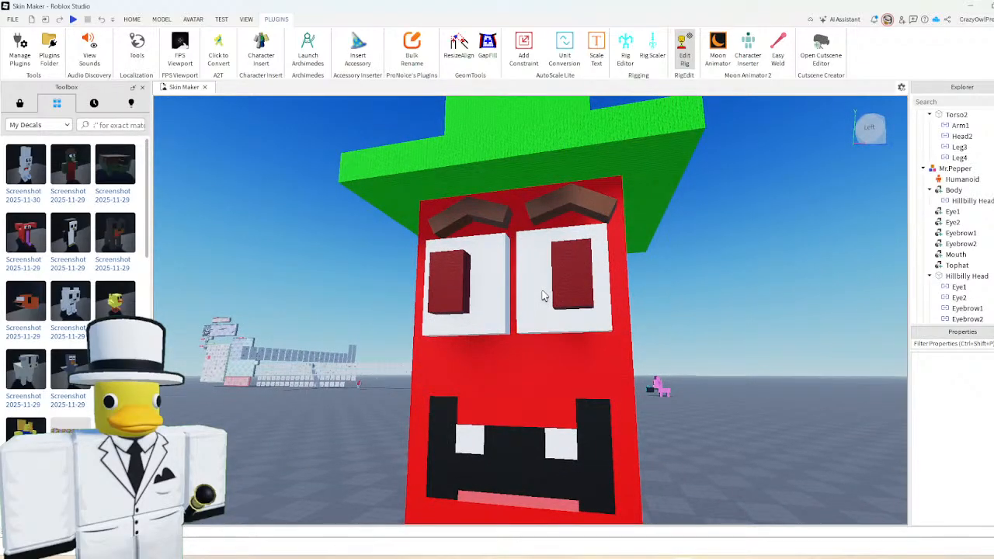
{"action": "key", "text": "h"}
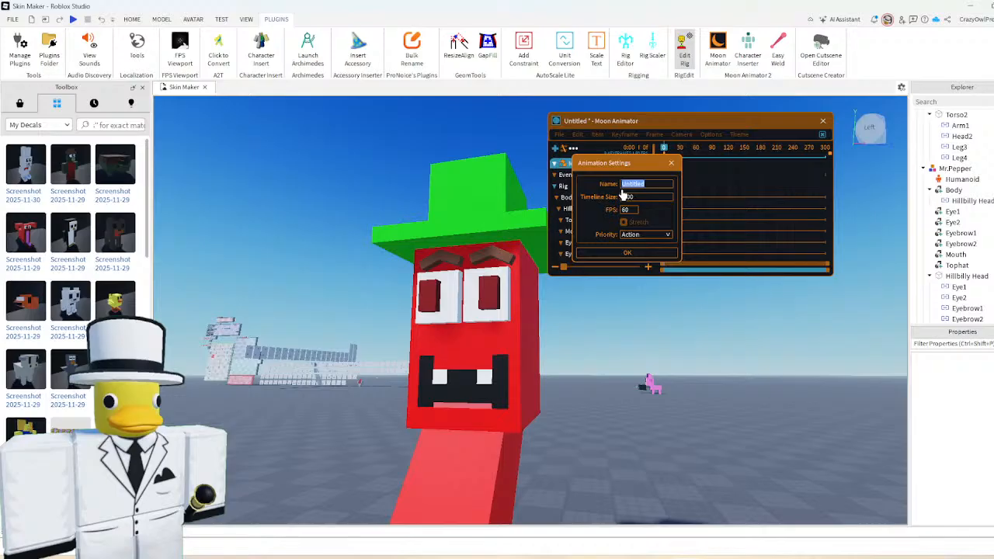
- Name the animation Idle and slightly adjust the rotation of Mr.Pepper's Body at frame 0
{"action": "type", "text": "Idle"}
{"action": "key", "text": "Return"}
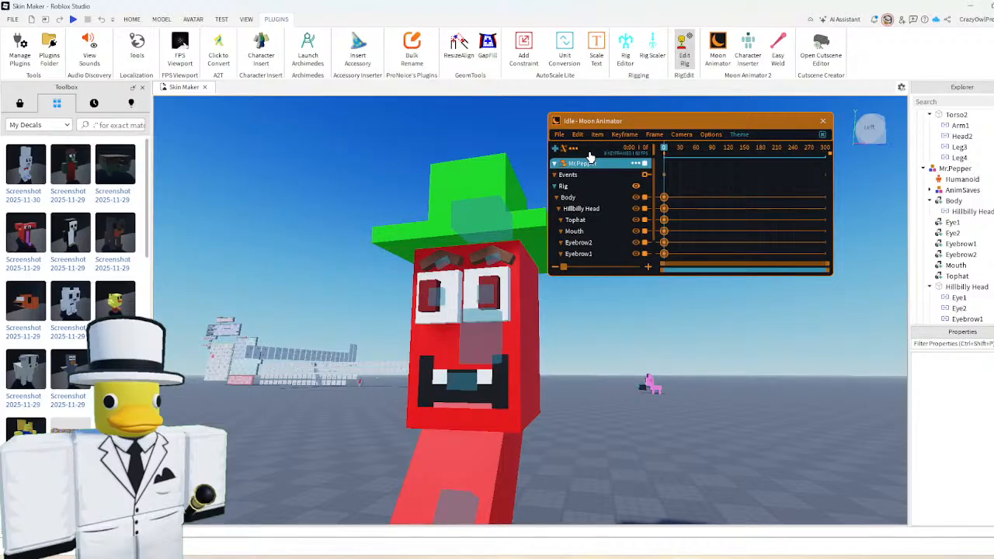
{"action": "scroll", "coordinate": [404, 151], "scroll_direction": "down", "scroll_amount": 5}
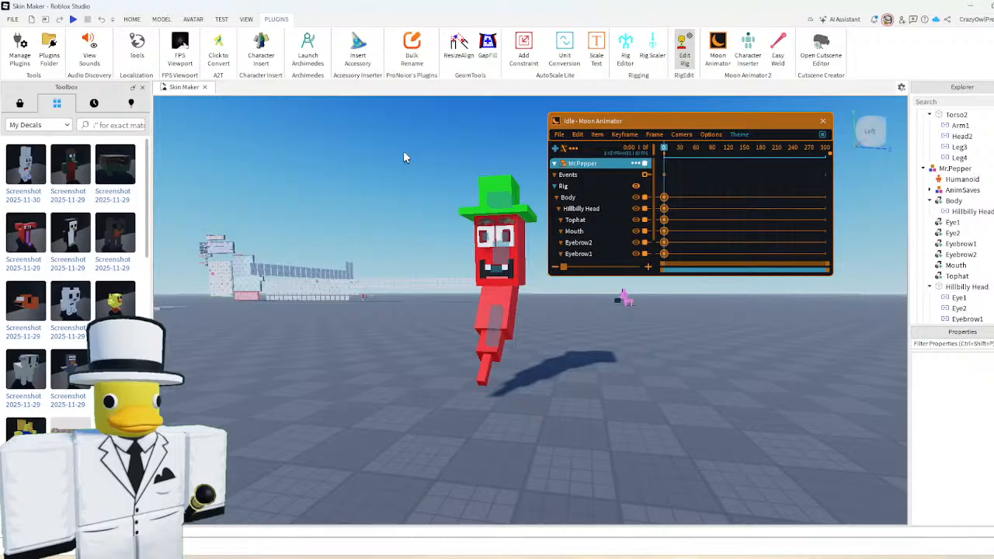
{"action": "left_click", "coordinate": [491, 329]}
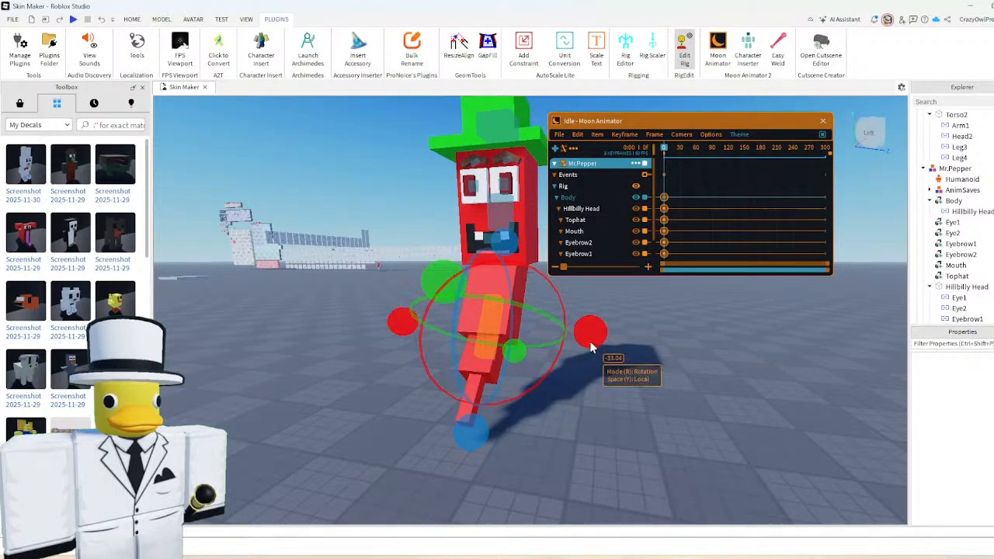
{"action": "mouse_move", "coordinate": [591, 337]}
{"action": "left_mouse_down"}
{"action": "mouse_move", "coordinate": [575, 350]}
{"action": "mouse_move", "coordinate": [564, 334]}
{"action": "mouse_move", "coordinate": [596, 339]}
{"action": "left_mouse_up"}
{"action": "left_click", "coordinate": [652, 332]}
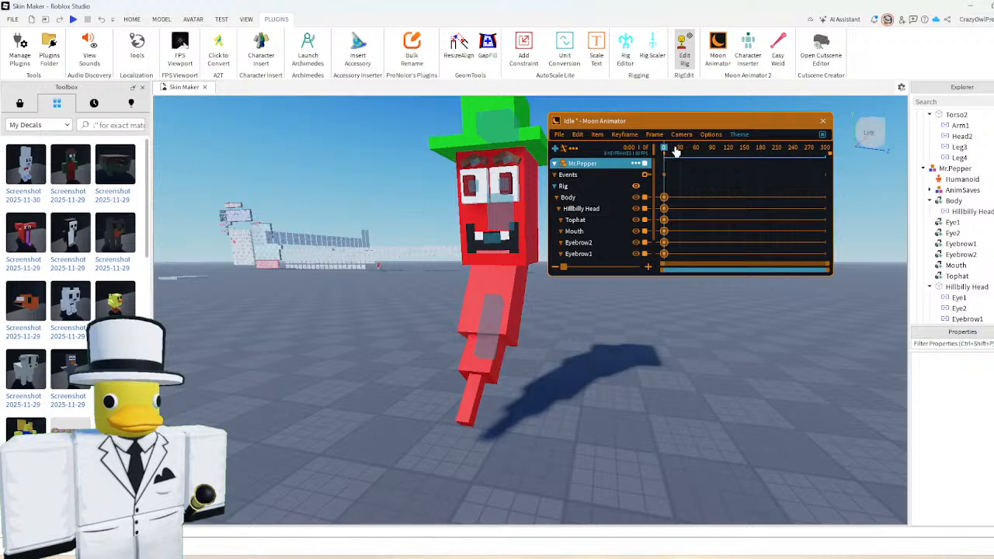
- At frame 23, tilt Mr.Pepper's Body sideways by about 34 degrees
{"action": "left_click_drag", "start_coordinate": [676, 152], "coordinate": [688, 165]}
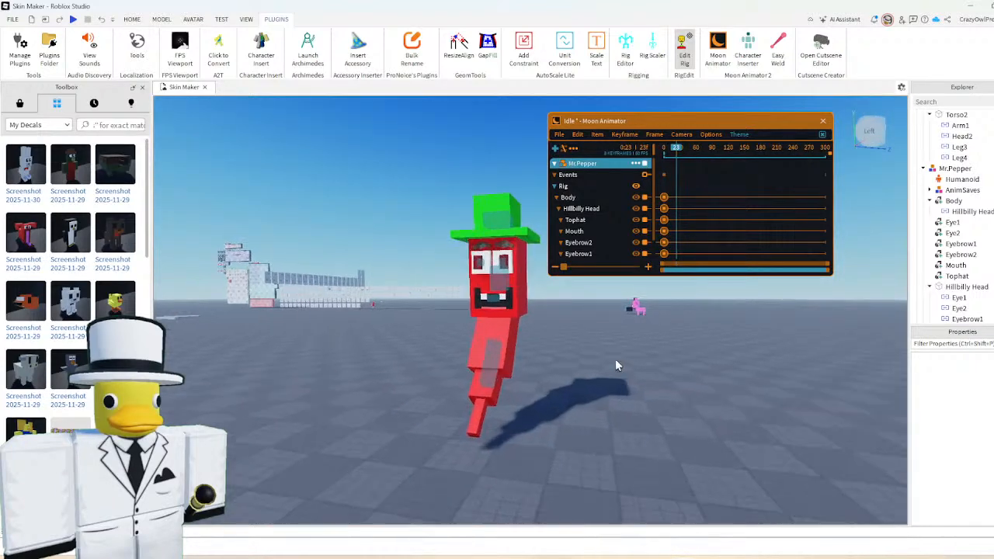
{"action": "scroll", "coordinate": [502, 378], "scroll_direction": "up", "scroll_amount": 3}
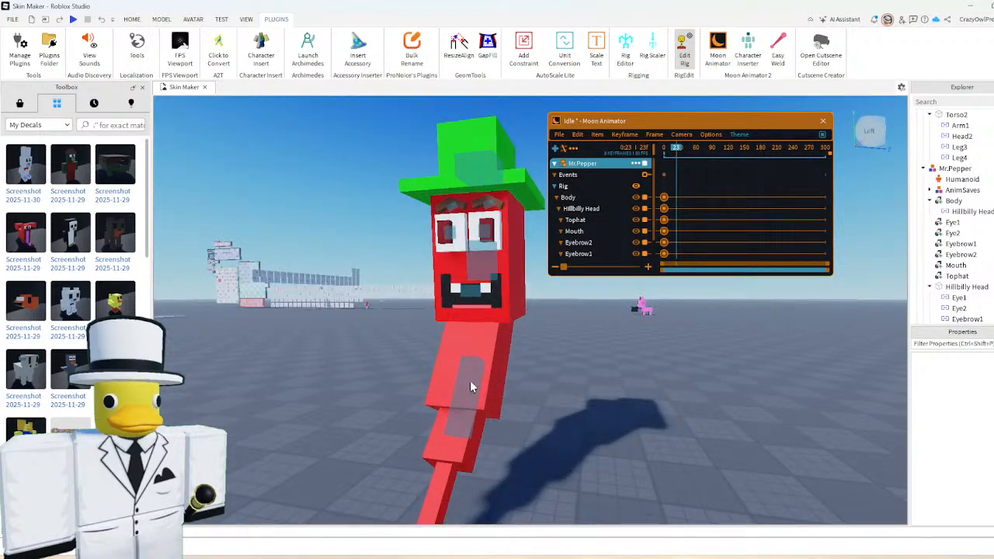
{"action": "left_click", "coordinate": [471, 385]}
{"action": "left_click_drag", "start_coordinate": [479, 308], "coordinate": [463, 374]}
{"action": "left_click_drag", "start_coordinate": [570, 404], "coordinate": [574, 372]}
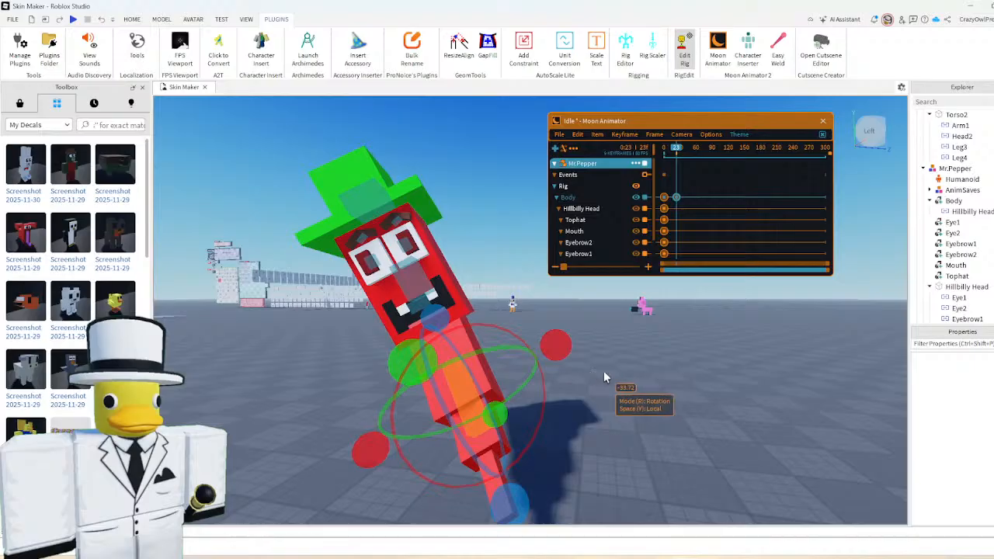
{"action": "left_click", "coordinate": [604, 368]}
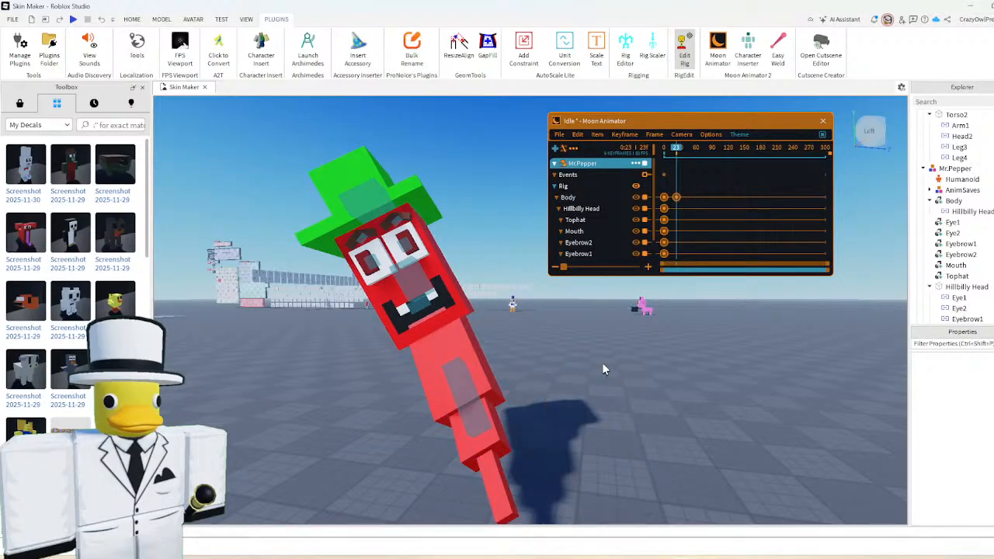
- Copy the Body's starting keyframe from frame 0 to frame 49 so the upright pose repeats
{"action": "left_click_drag", "start_coordinate": [686, 155], "coordinate": [690, 158]}
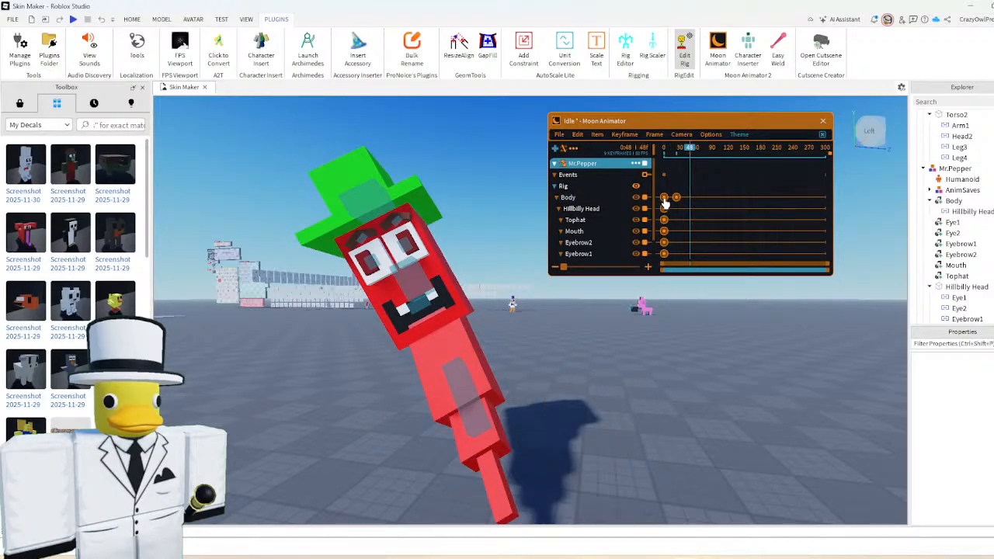
{"action": "left_click", "coordinate": [663, 198]}
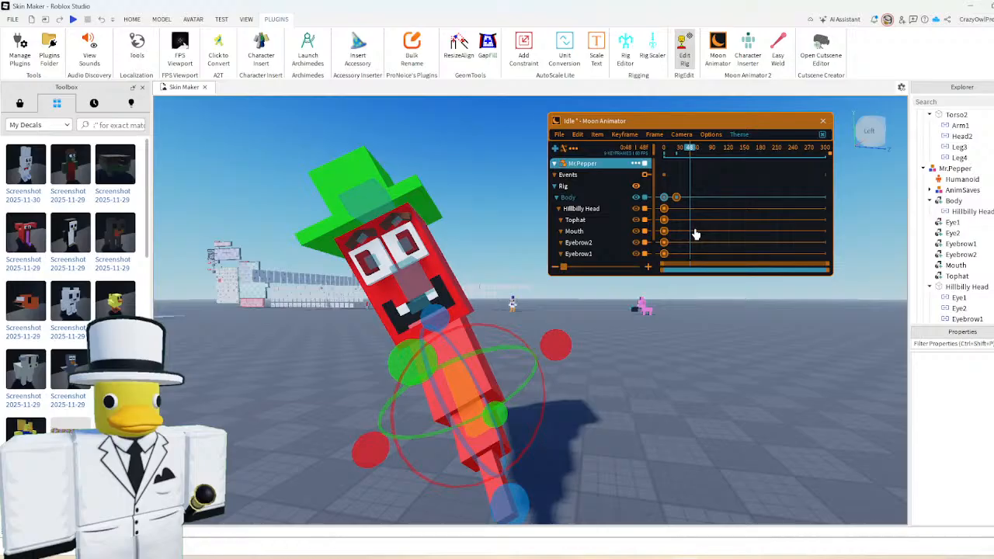
{"action": "left_click", "coordinate": [678, 306]}
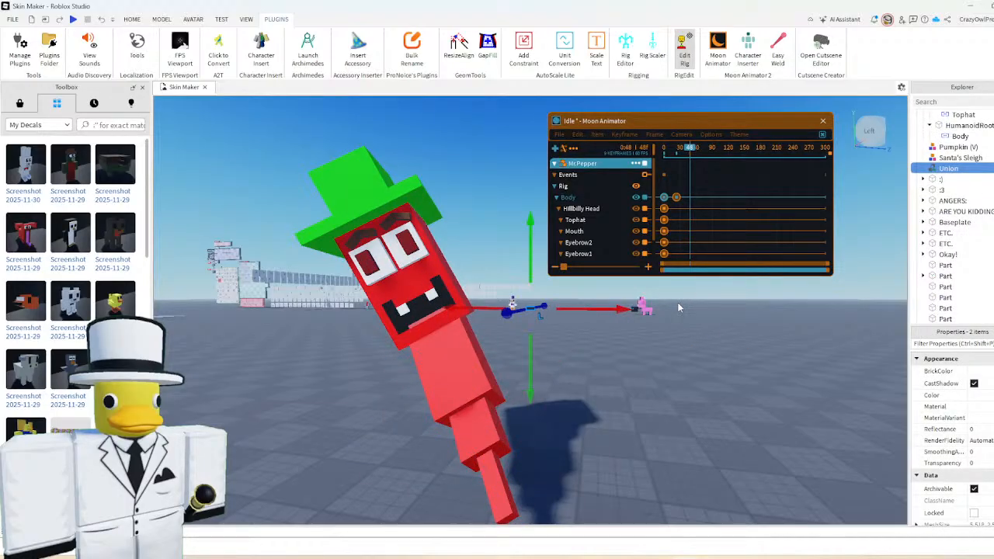
{"action": "left_click", "coordinate": [678, 309]}
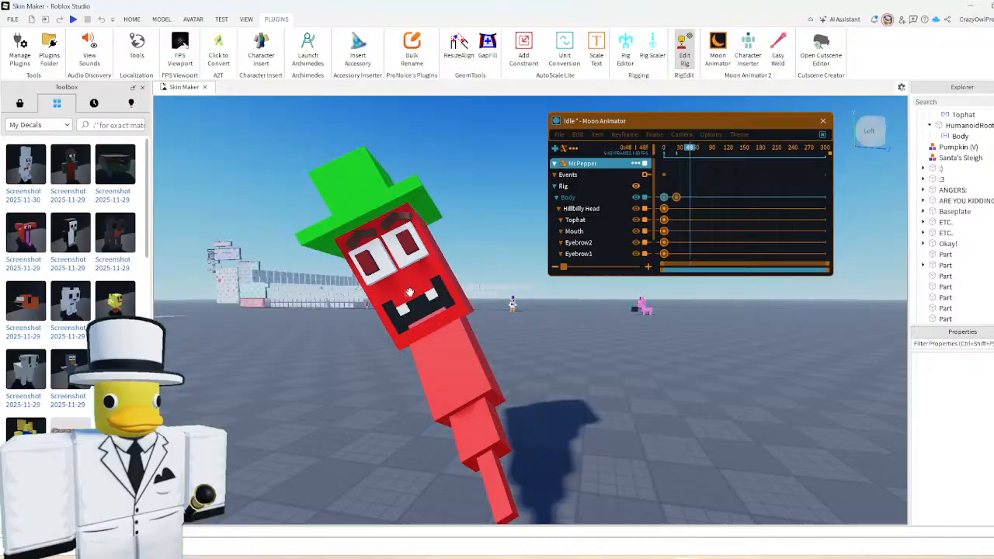
{"action": "left_click", "coordinate": [409, 291]}
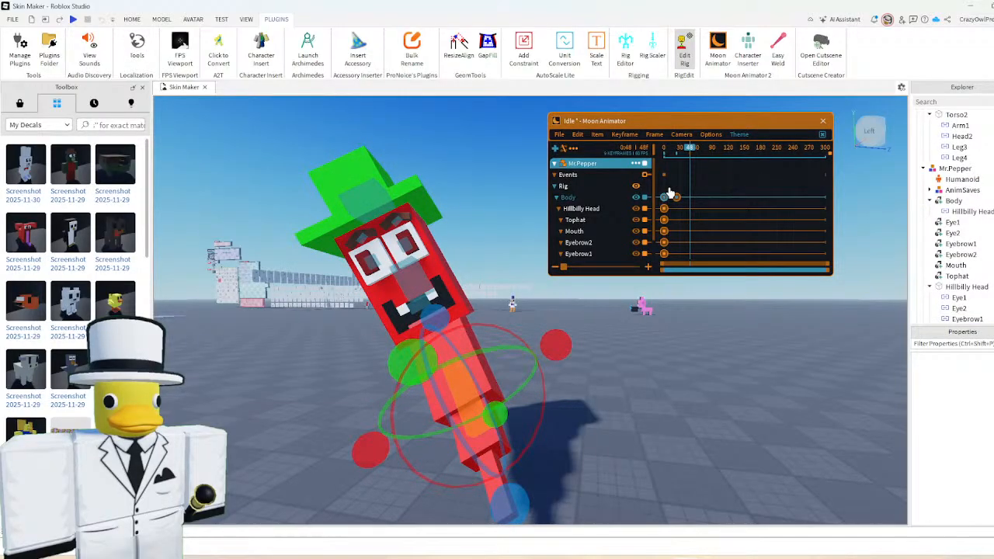
{"action": "left_click", "coordinate": [666, 193]}
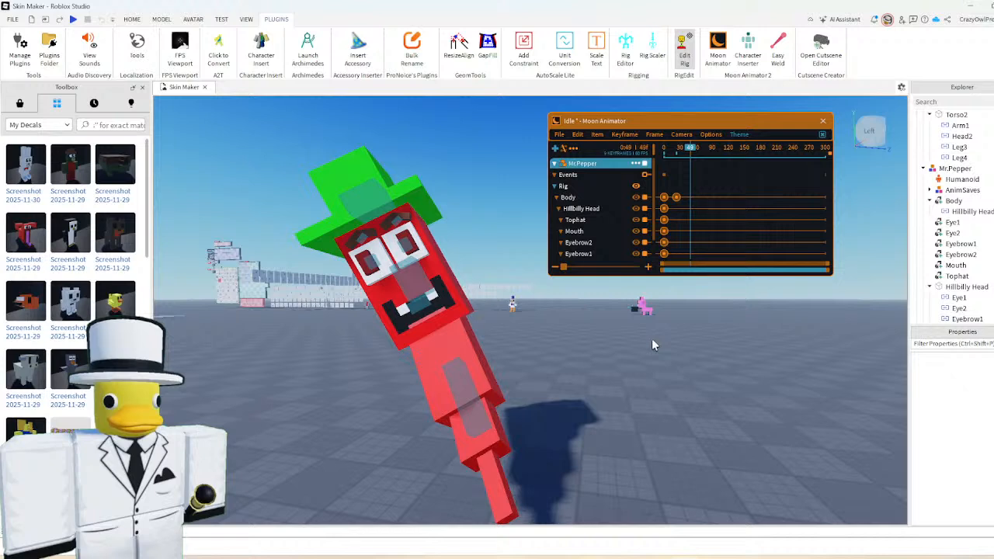
{"action": "key", "text": "ctrl+v"}
{"action": "scroll", "coordinate": [655, 345], "scroll_direction": "up", "scroll_amount": 3}
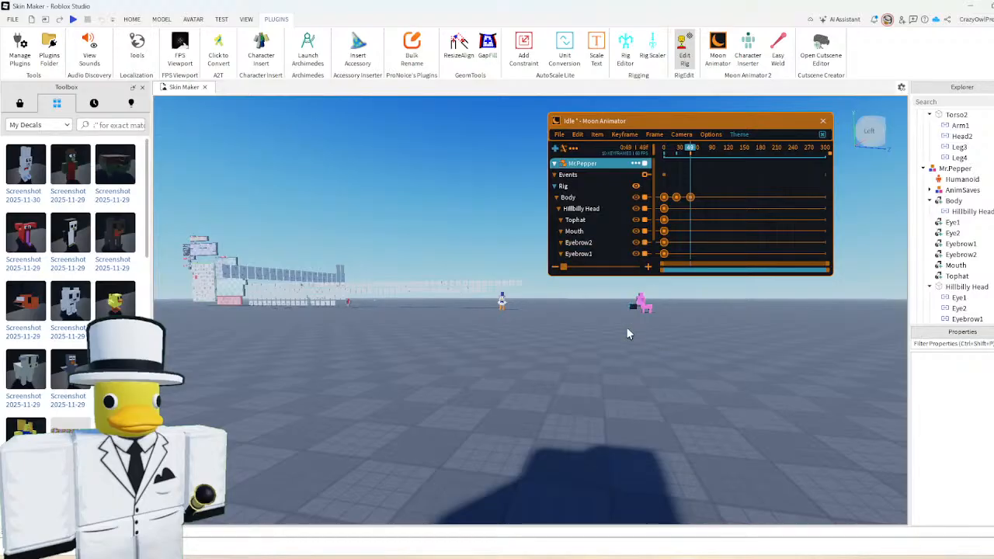
{"action": "key", "text": "f"}
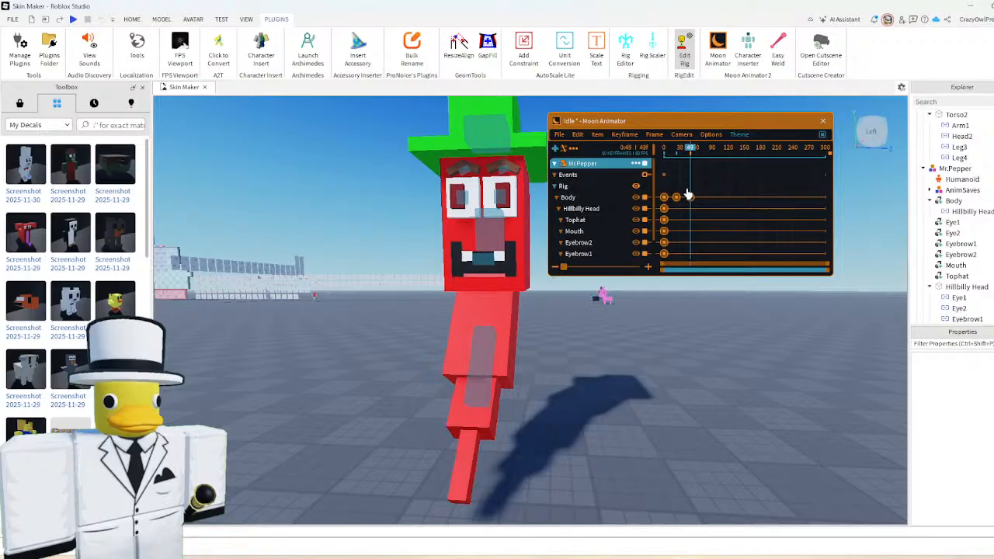
- Tilt the Body the opposite way at frame 74 and repeat its upright starting pose at frame 103
{"action": "left_click", "coordinate": [703, 197]}
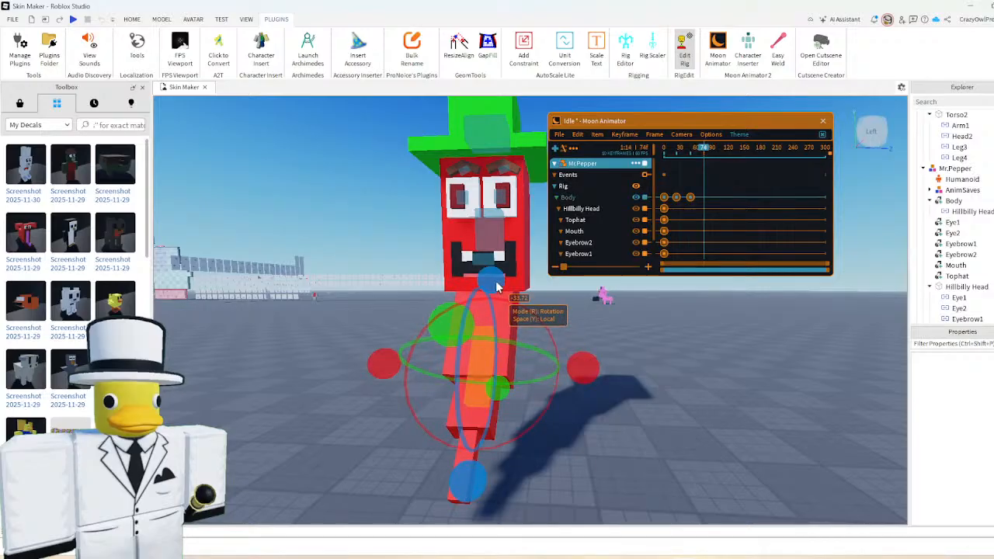
{"action": "left_click_drag", "start_coordinate": [497, 287], "coordinate": [635, 363]}
{"action": "left_click_drag", "start_coordinate": [708, 159], "coordinate": [720, 159]}
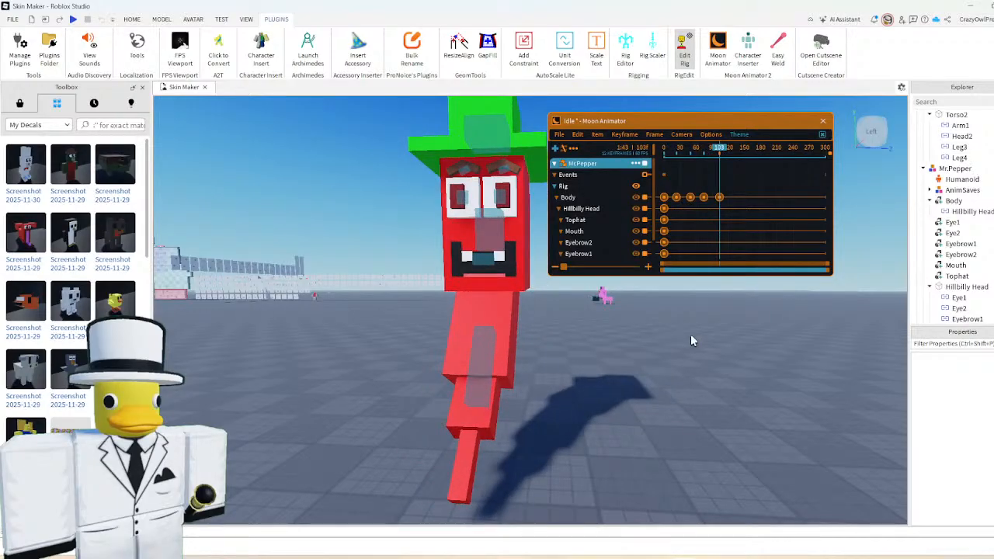
- Play back the sway and retime the Body's middle and last upright keyframes slightly earlier, placing the last at frame 100
{"action": "key", "text": "space"}
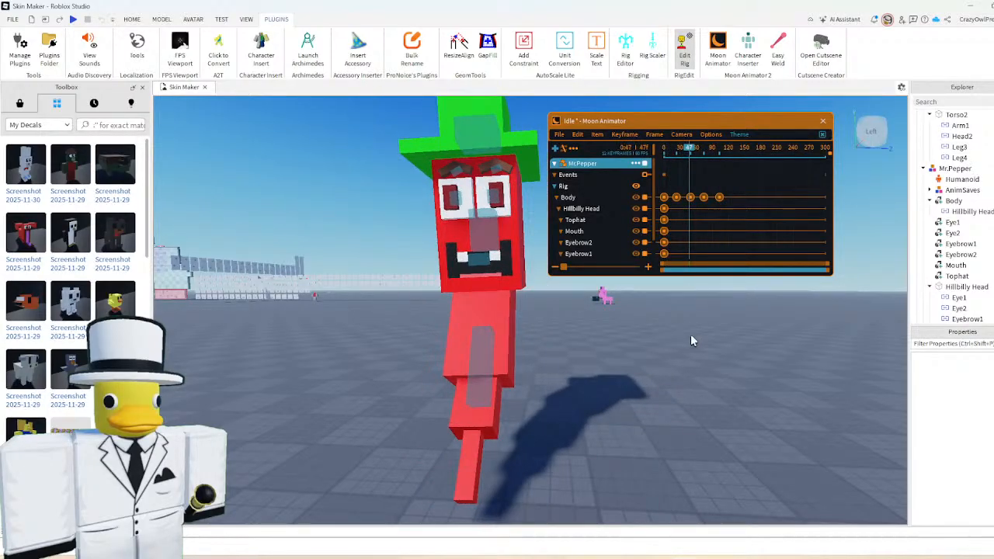
{"action": "left_click", "coordinate": [688, 199]}
{"action": "left_click_drag", "start_coordinate": [688, 201], "coordinate": [688, 206]}
{"action": "left_click_drag", "start_coordinate": [719, 203], "coordinate": [717, 207]}
{"action": "key", "text": "space"}
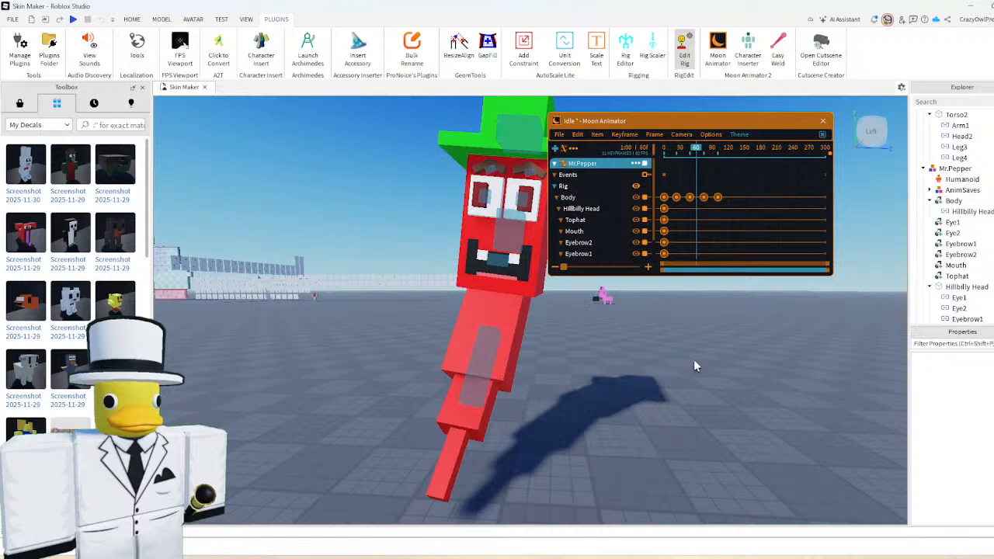
{"action": "left_click_drag", "start_coordinate": [671, 187], "coordinate": [714, 229]}
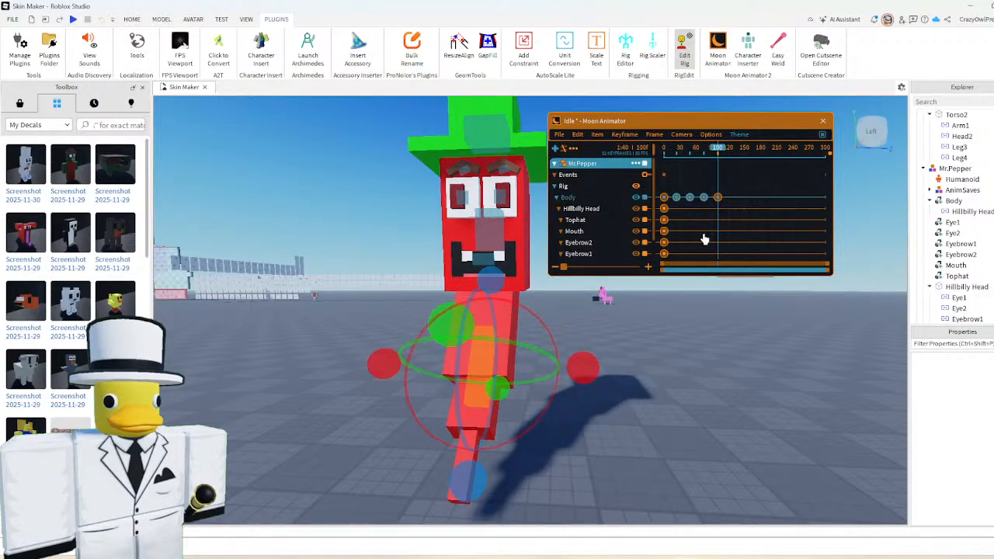
{"action": "left_click", "coordinate": [681, 330]}
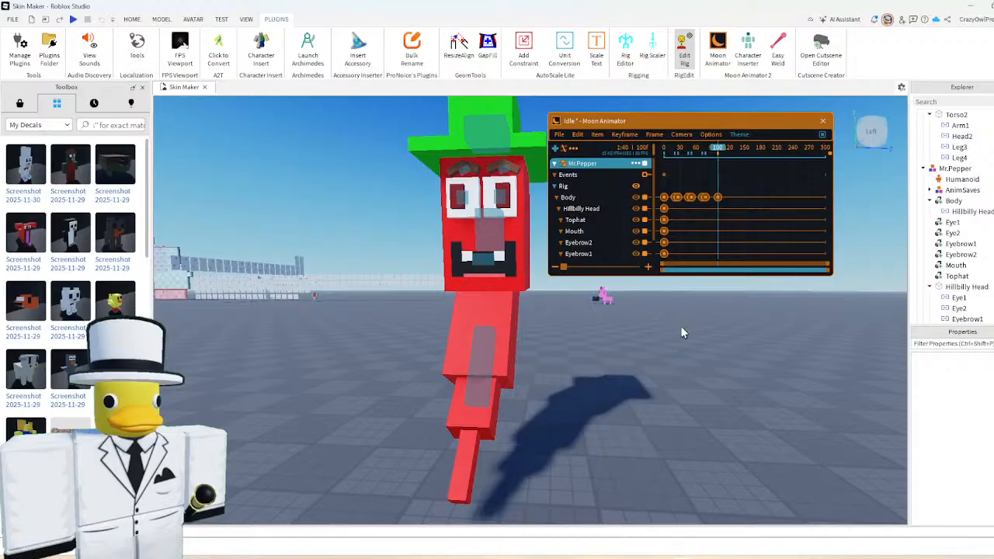
{"action": "key", "text": "ctrl+z"}
{"action": "left_click", "coordinate": [674, 335]}
- Preview the Idle animation on a loop, export it to Mr.Pepper's rig, and close it with the changes saved
{"action": "key", "text": "space"}
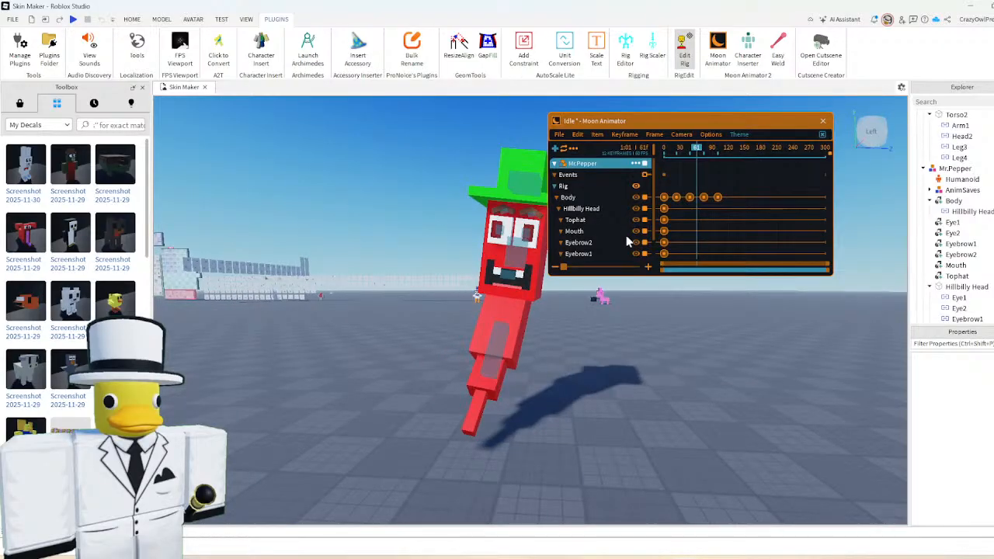
{"action": "left_click", "coordinate": [558, 136]}
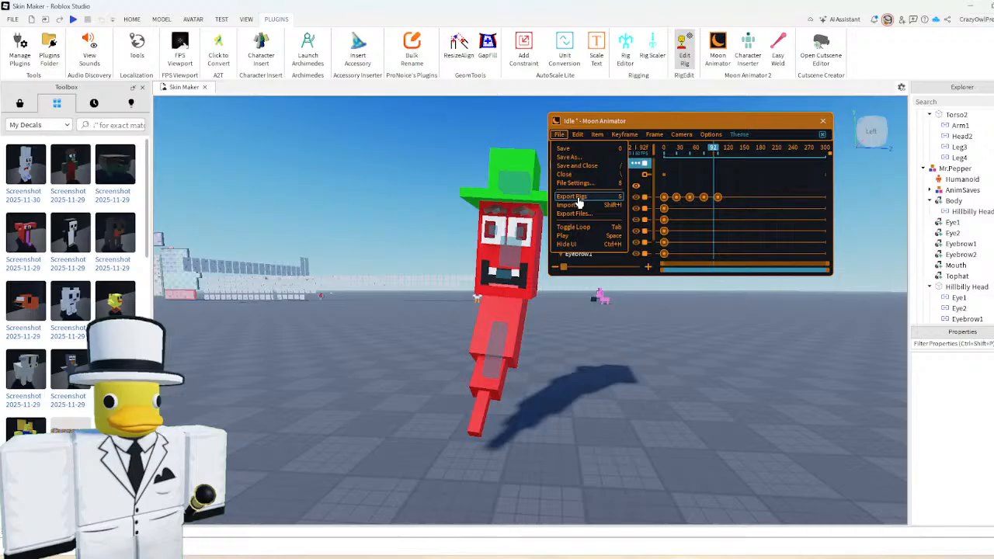
{"action": "left_click", "coordinate": [580, 203]}
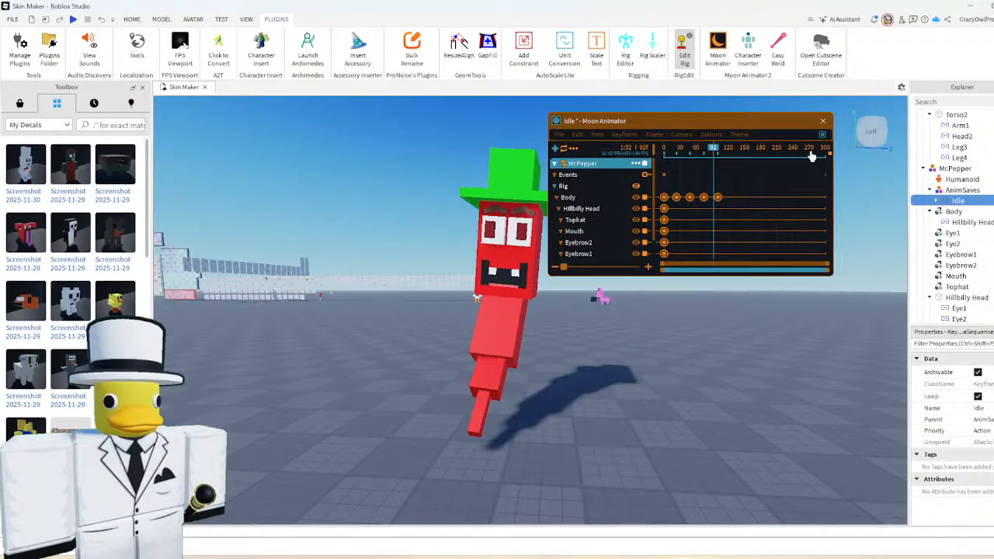
{"action": "left_click", "coordinate": [823, 121]}
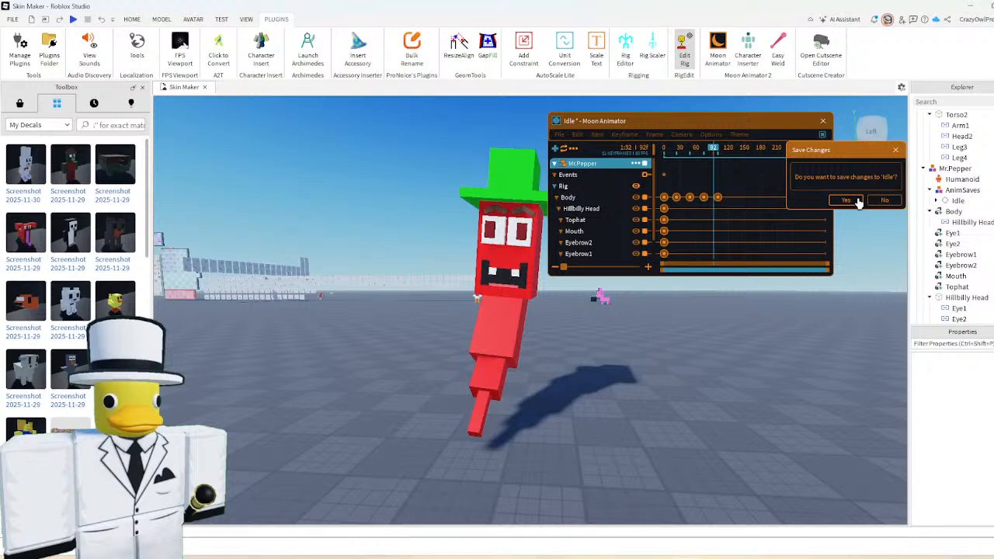
{"action": "left_click", "coordinate": [846, 201]}
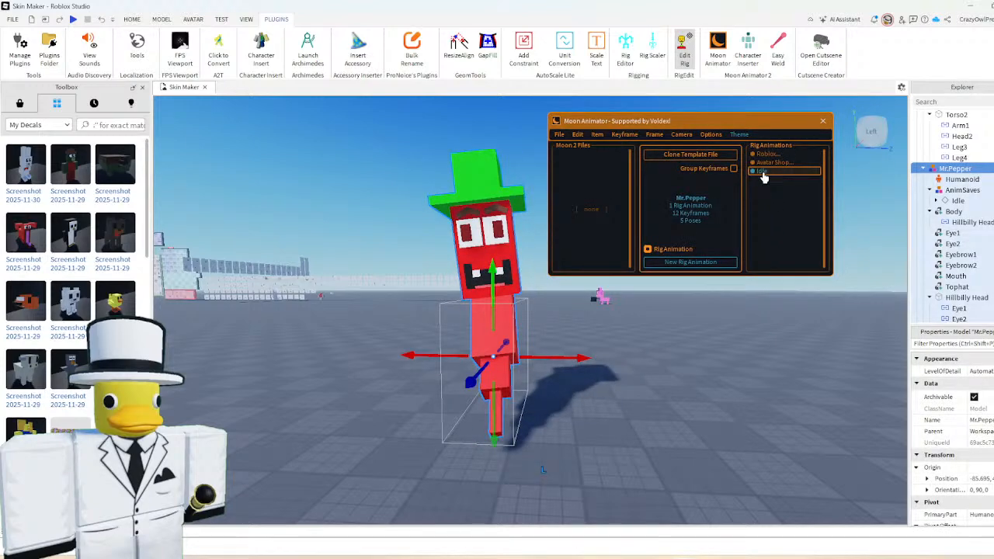
- Start a new looping Mr.Pepper rig animation named Walk and add starting keyframes at frame 0 for all rig parts
{"action": "left_click", "coordinate": [690, 262]}
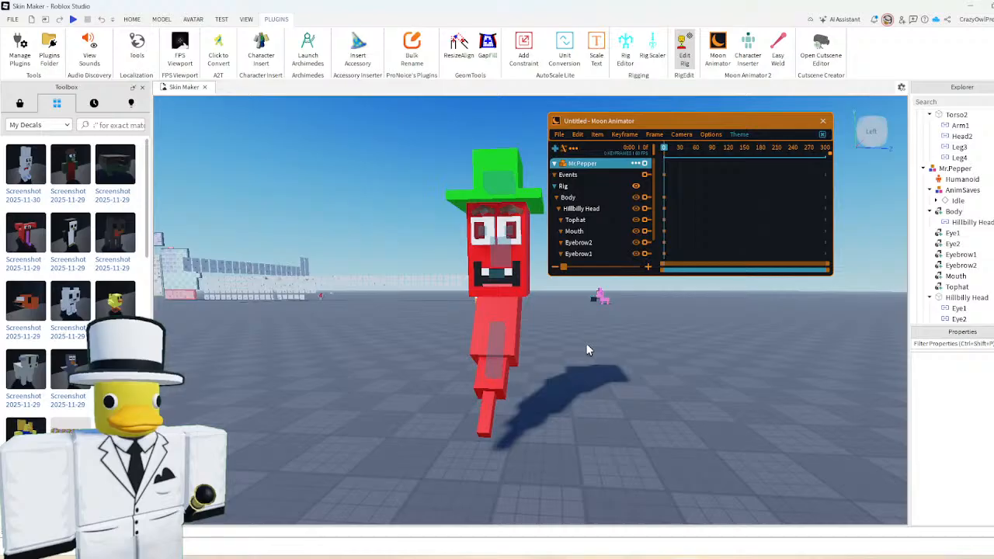
{"action": "left_click", "coordinate": [572, 148]}
{"action": "type", "text": "Wal"}
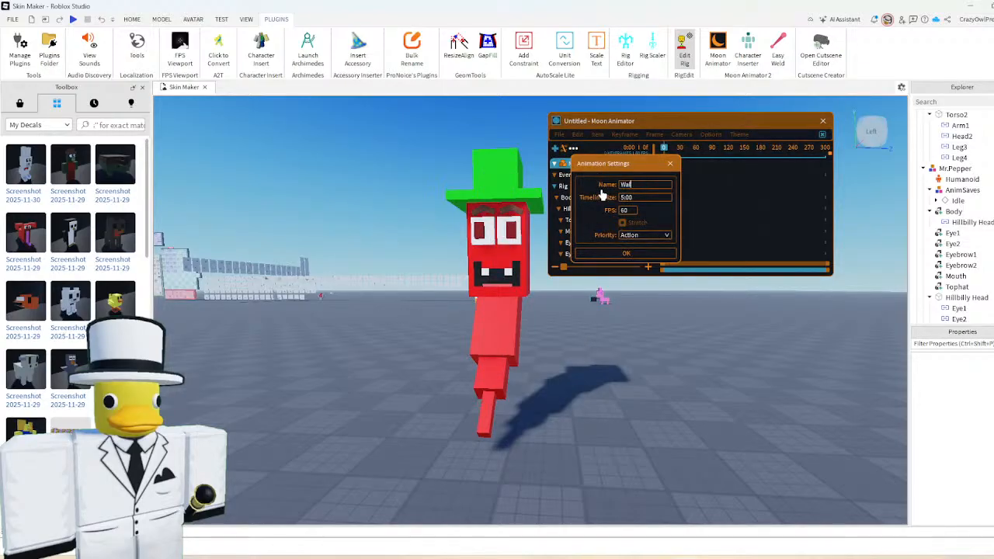
{"action": "type", "text": "k"}
{"action": "key", "text": "Return"}
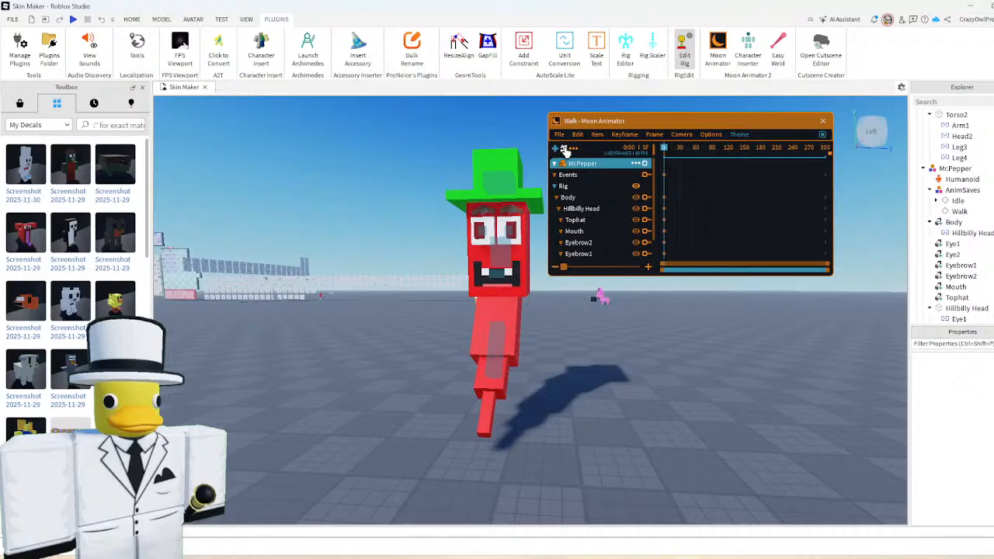
{"action": "left_click", "coordinate": [565, 187]}
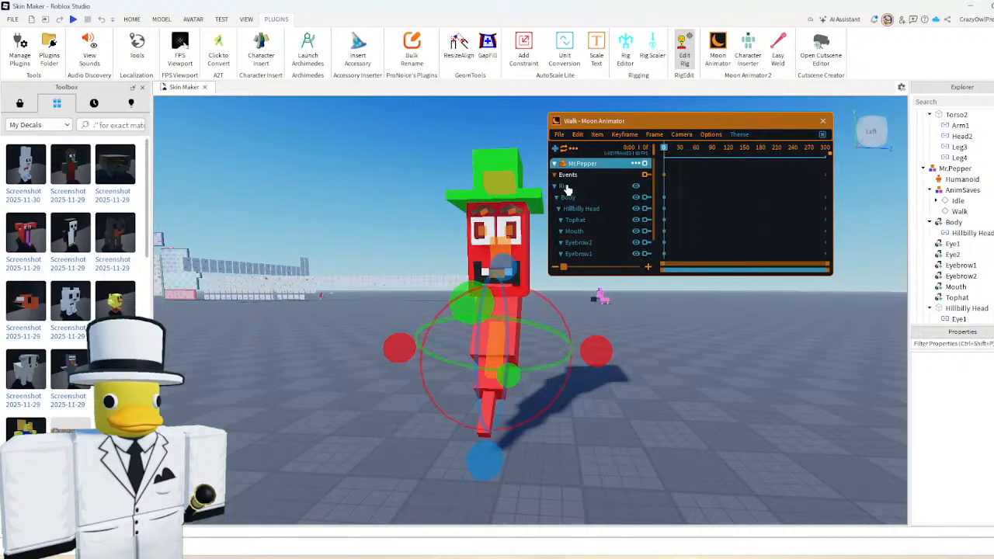
{"action": "key", "text": "equal"}
- At frame 32, raise Mr.Pepper's Body by about 0.93 studs
{"action": "left_click", "coordinate": [680, 156]}
{"action": "left_click", "coordinate": [495, 347]}
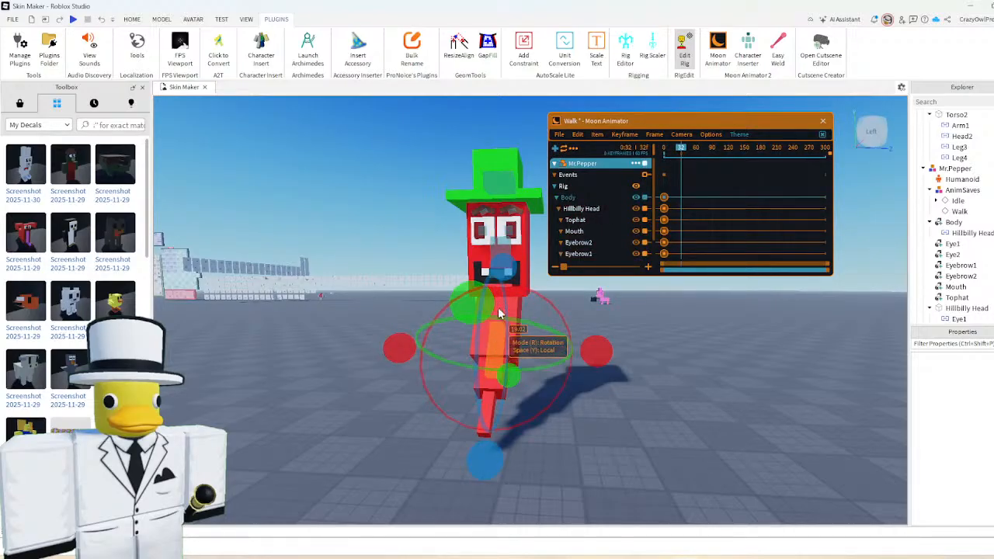
{"action": "key", "text": "r"}
{"action": "left_click_drag", "start_coordinate": [499, 313], "coordinate": [499, 303]}
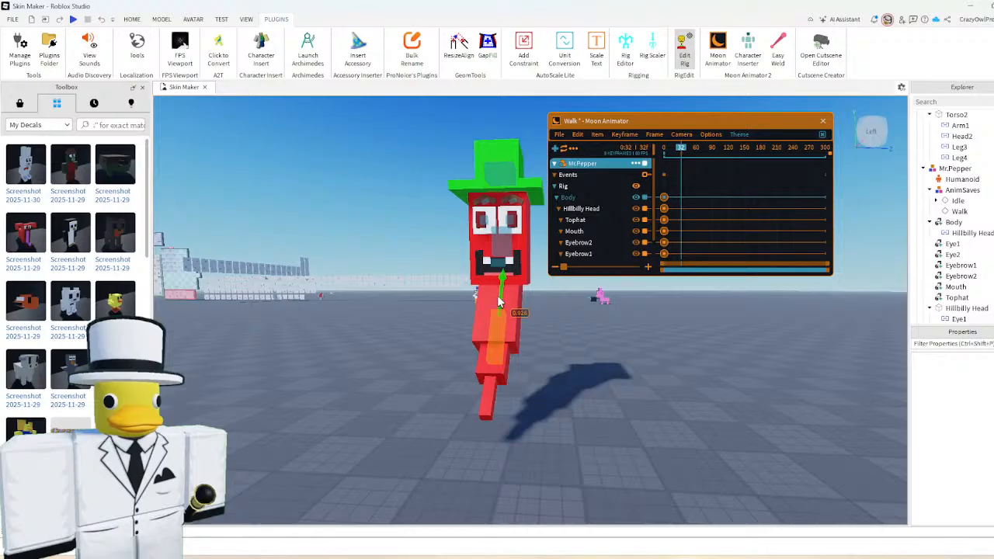
- At frame 32, tilt Mr.Pepper's Hillbilly Head backward by about 30 degrees
{"action": "scroll", "coordinate": [603, 297], "scroll_direction": "up", "scroll_amount": 3}
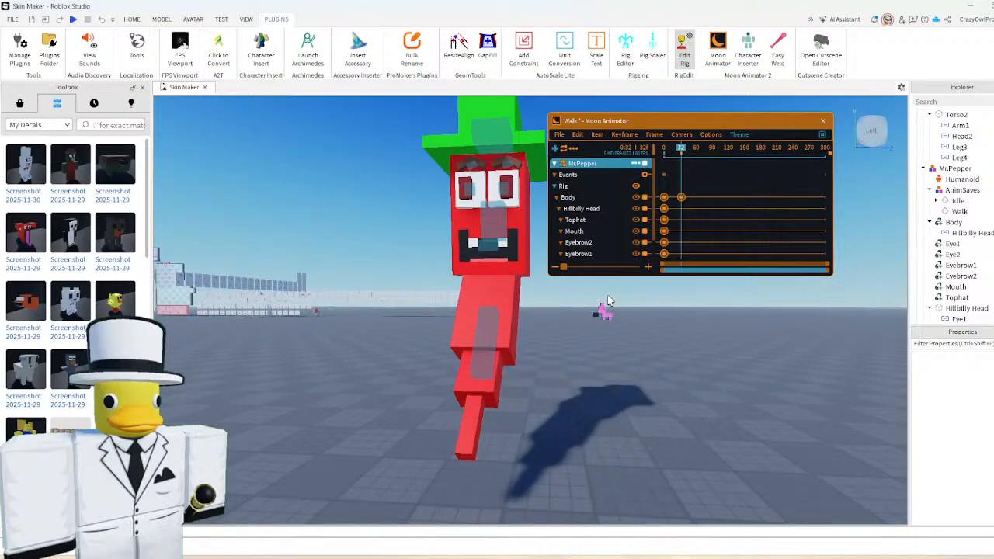
{"action": "left_click", "coordinate": [471, 242]}
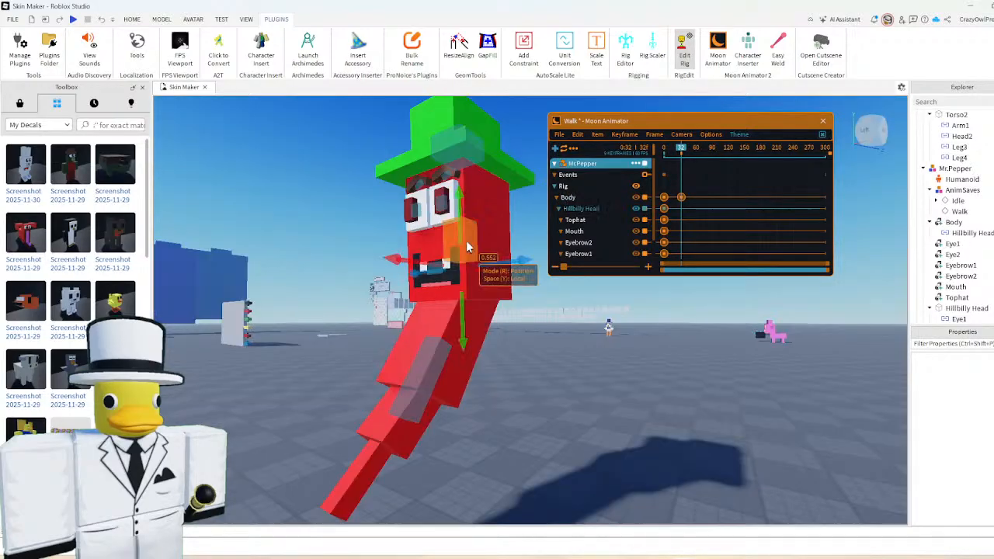
{"action": "key", "text": "r"}
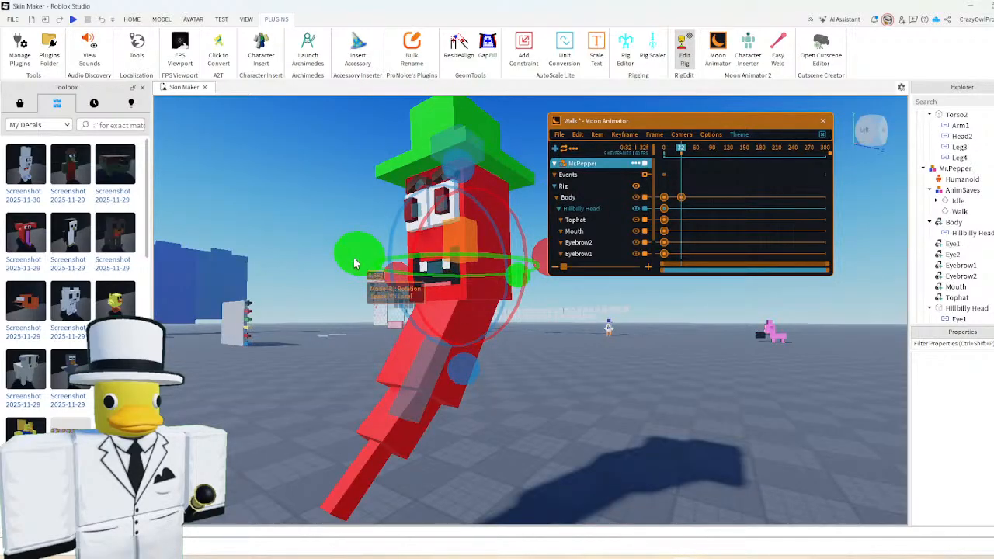
{"action": "left_click_drag", "start_coordinate": [447, 177], "coordinate": [489, 186]}
{"action": "left_click", "coordinate": [295, 188]}
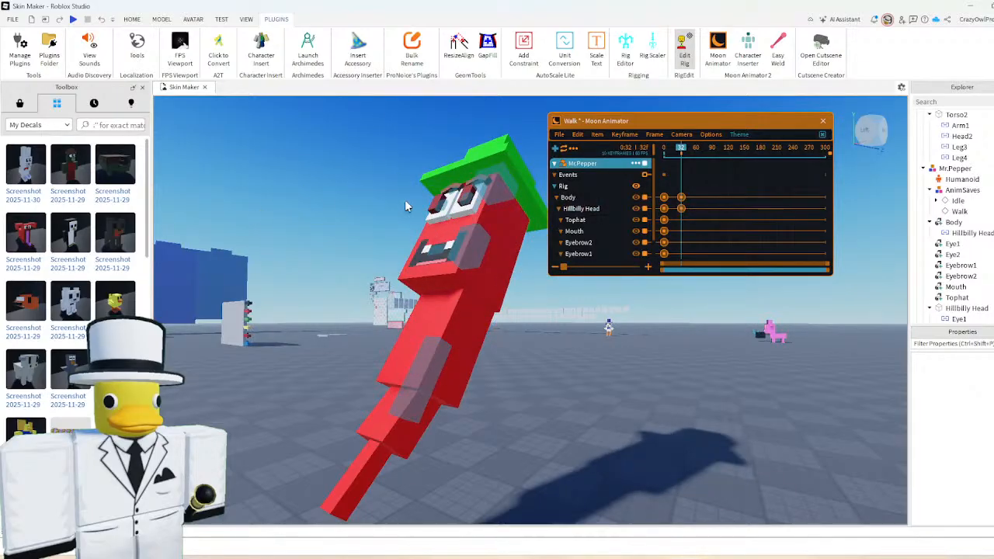
- Retime the raised Body and tilted Hillbilly Head keyframes together to frame 23
{"action": "scroll", "coordinate": [436, 210], "scroll_direction": "up", "scroll_amount": 2}
{"action": "right_click_drag", "start_coordinate": [437, 209], "coordinate": [463, 212]}
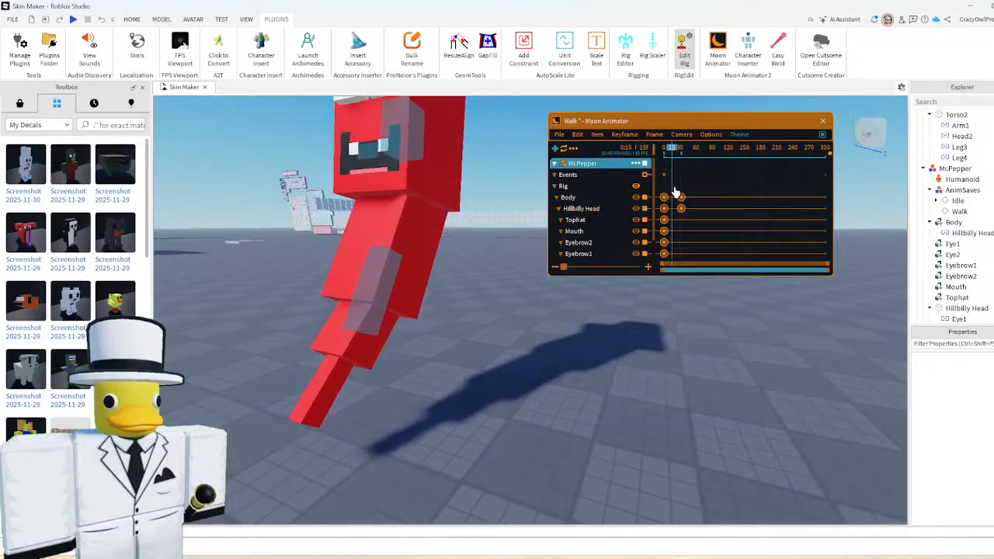
{"action": "left_click_drag", "start_coordinate": [673, 188], "coordinate": [672, 216]}
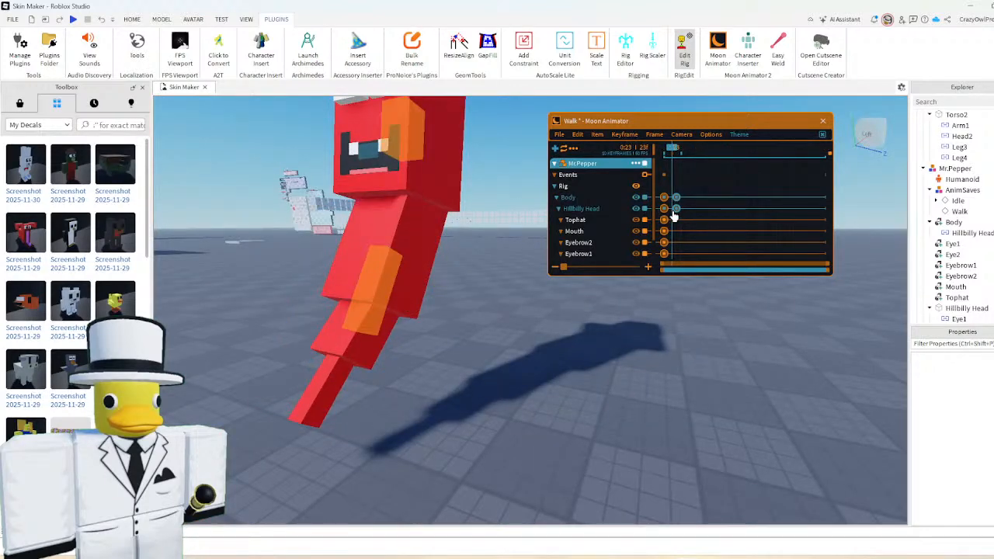
- Try to copy the frame 0 keyframes of all rig parts to a point between frames 42 and 46
{"action": "left_click", "coordinate": [688, 150]}
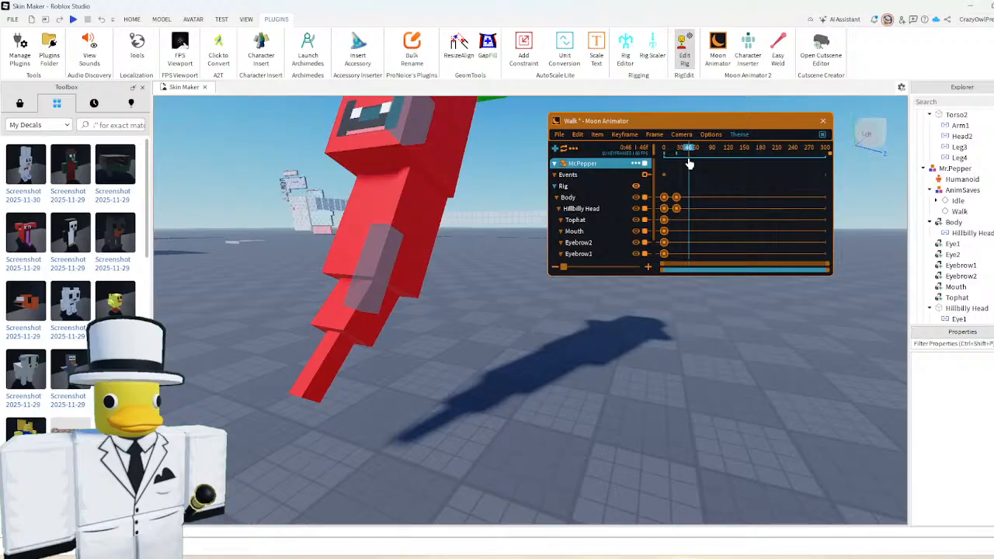
{"action": "left_click", "coordinate": [435, 255]}
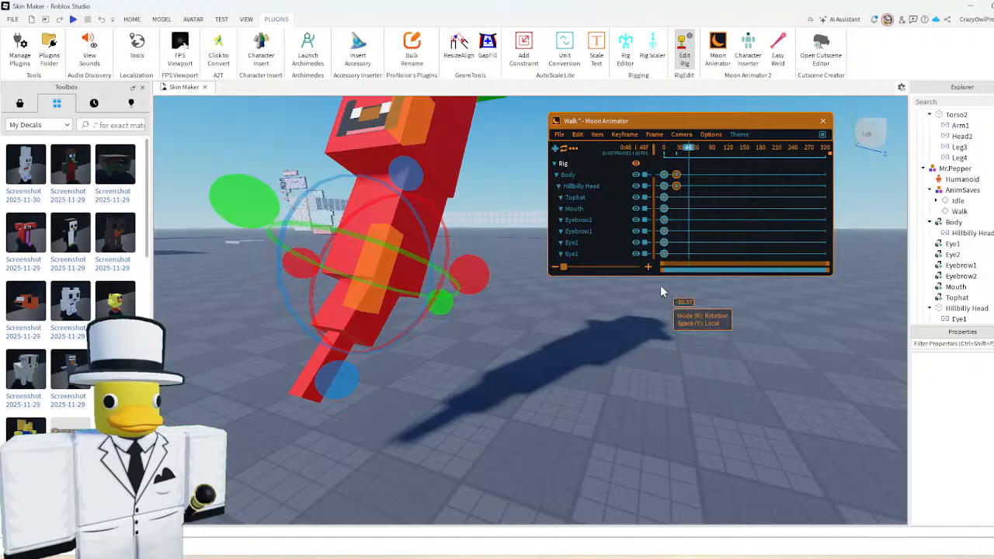
{"action": "left_click", "coordinate": [660, 292]}
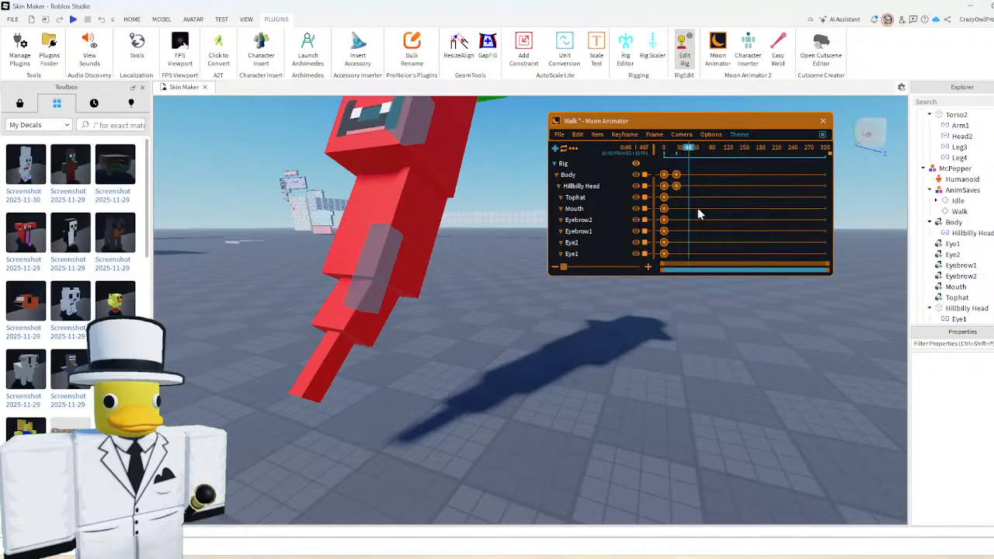
{"action": "left_click_drag", "start_coordinate": [661, 165], "coordinate": [668, 309]}
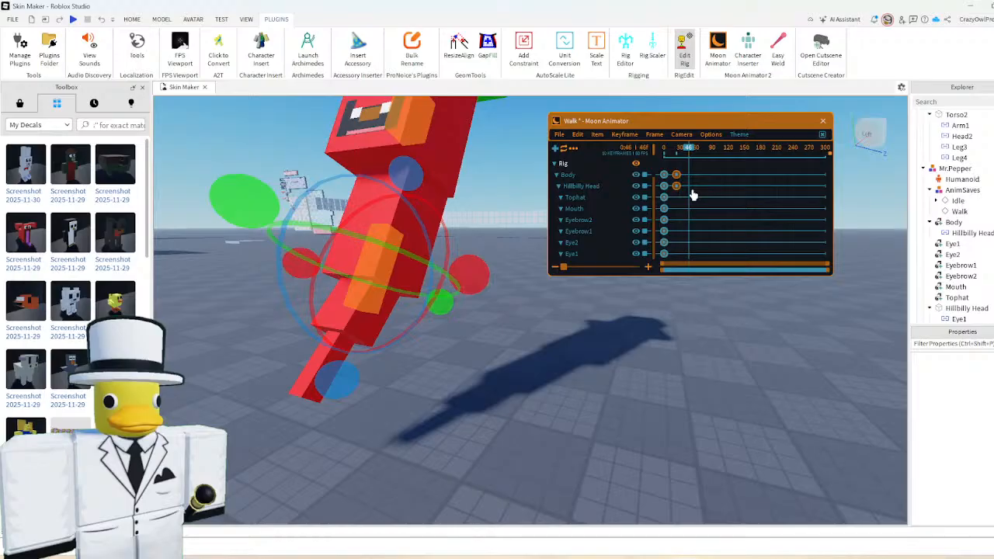
{"action": "right_click_drag", "start_coordinate": [687, 179], "coordinate": [686, 184]}
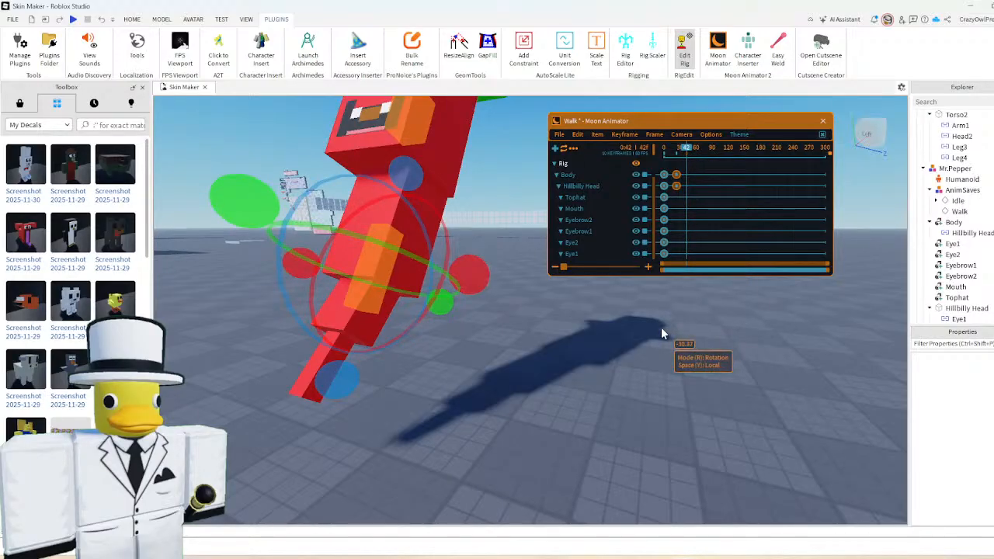
{"action": "left_click", "coordinate": [660, 327]}
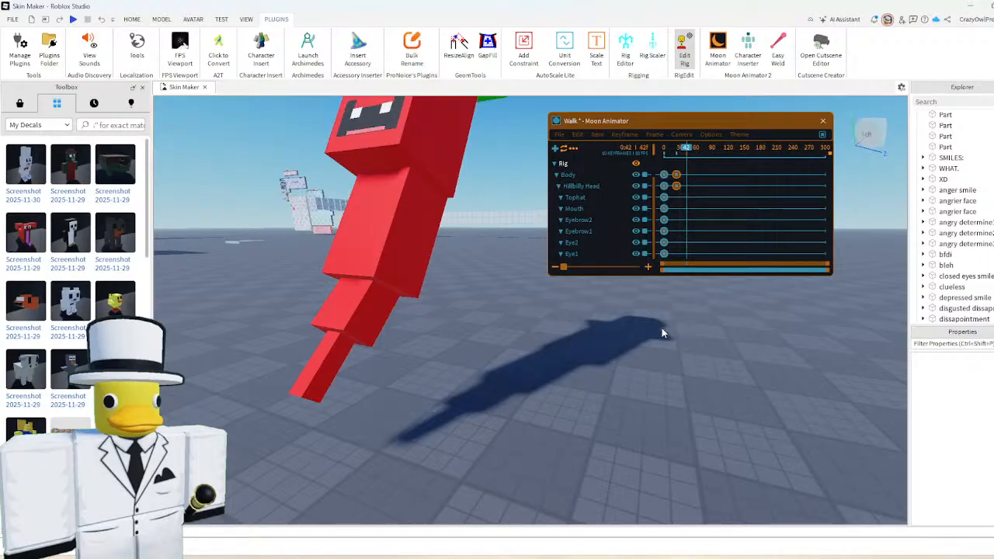
- Try pasting the starting keyframes at frame 48, play back the motion, and delete the pasted Body keyframe
{"action": "left_click", "coordinate": [669, 118]}
{"action": "left_click", "coordinate": [680, 186]}
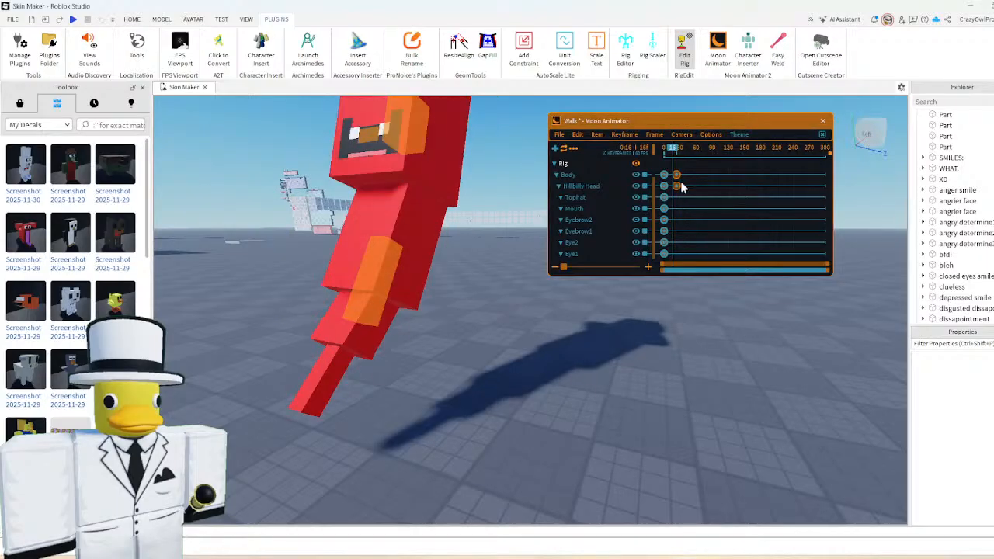
{"action": "left_click", "coordinate": [690, 162]}
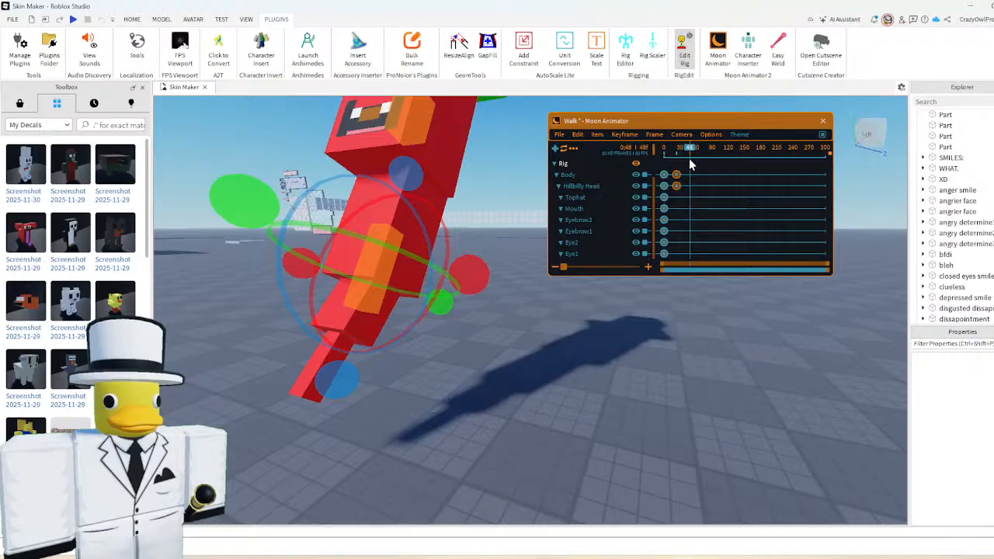
{"action": "left_click", "coordinate": [578, 135]}
{"action": "left_click", "coordinate": [585, 175]}
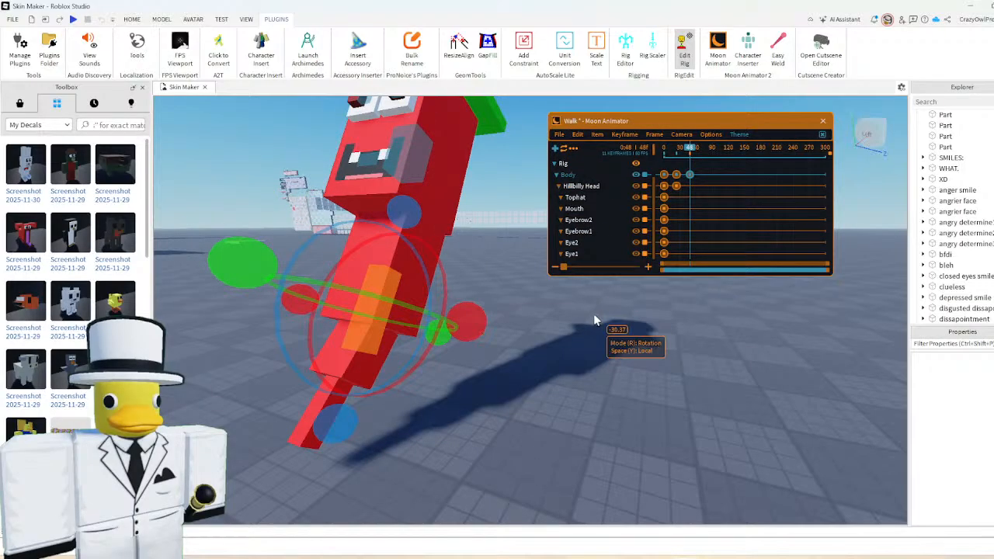
{"action": "key", "text": "space"}
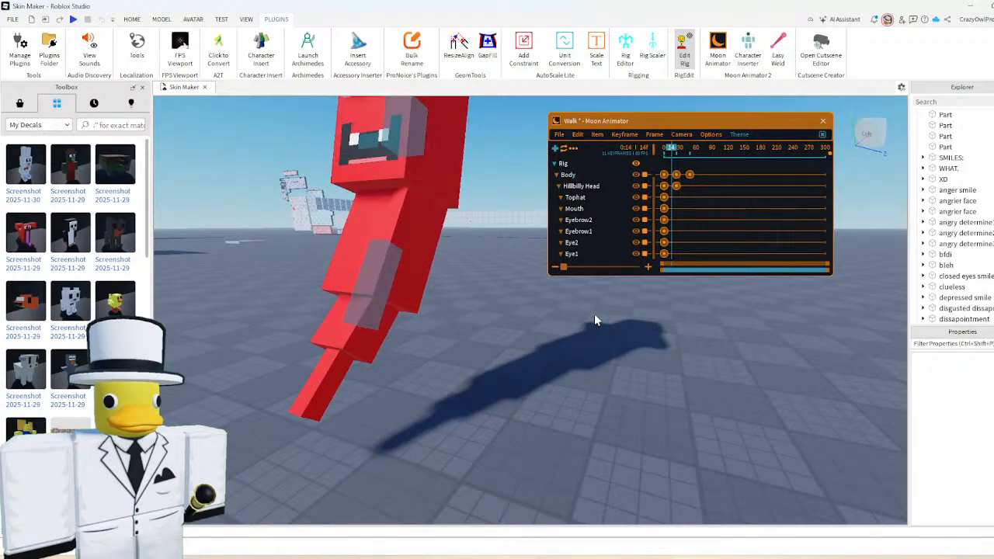
{"action": "left_click", "coordinate": [689, 173]}
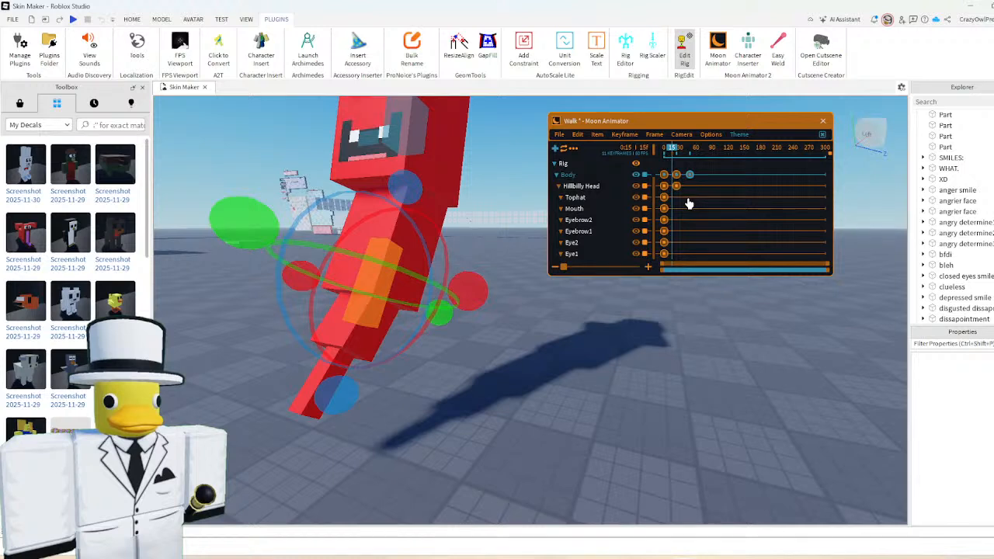
{"action": "key", "text": "Delete"}
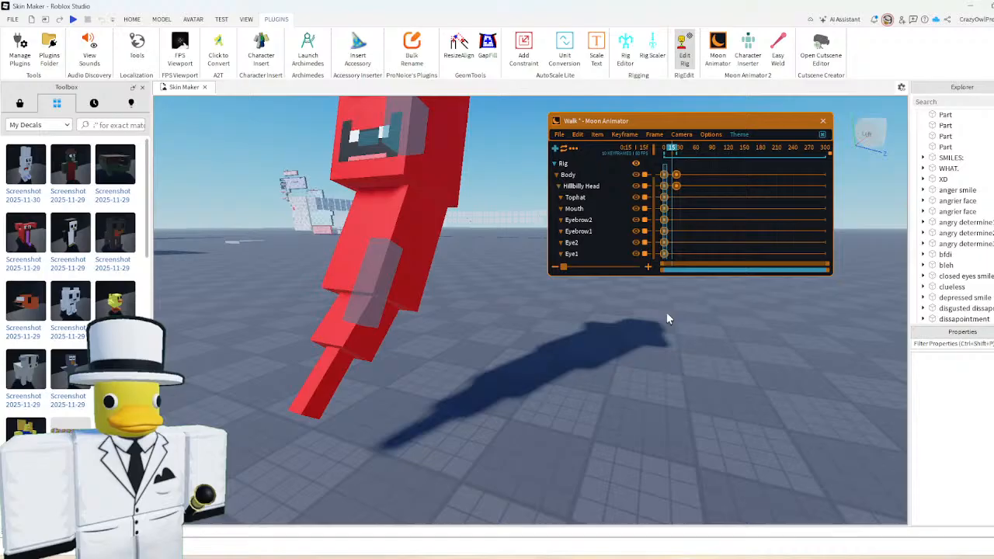
- Try to paste the starting keyframes at frame 44 and undo the part pasted into the scene
{"action": "left_click_drag", "start_coordinate": [666, 312], "coordinate": [665, 293]}
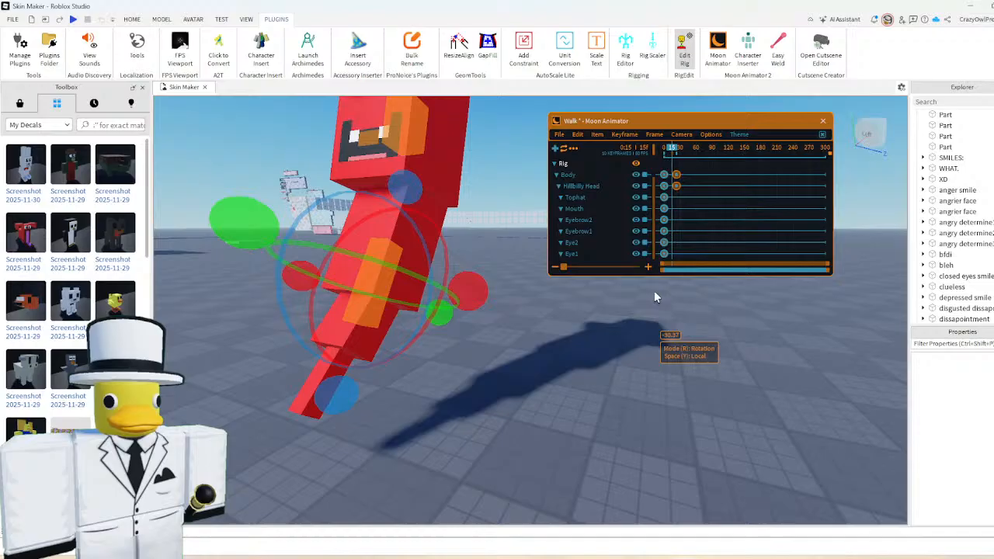
{"action": "left_click_drag", "start_coordinate": [678, 149], "coordinate": [688, 157]}
{"action": "key", "text": "ctrl+v"}
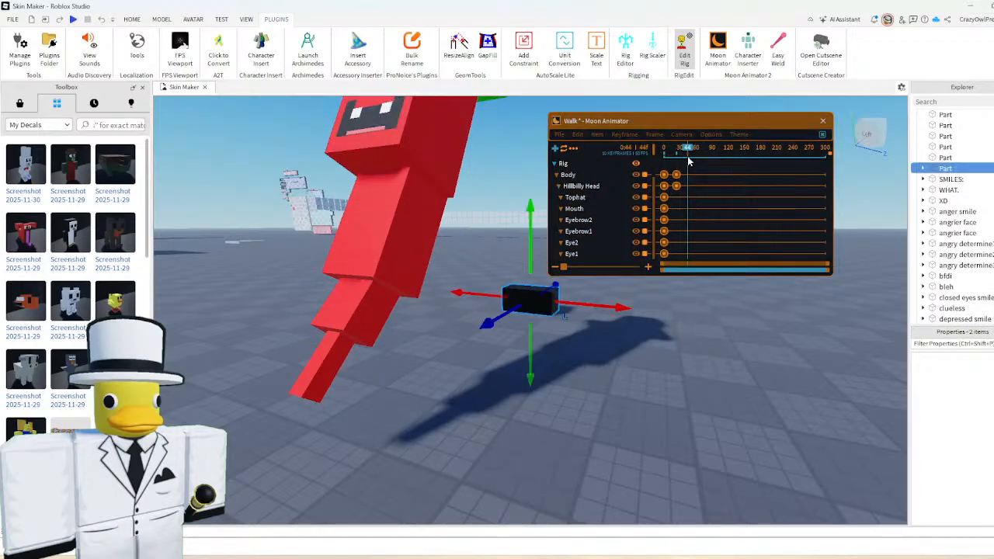
{"action": "key", "text": "ctrl+z"}
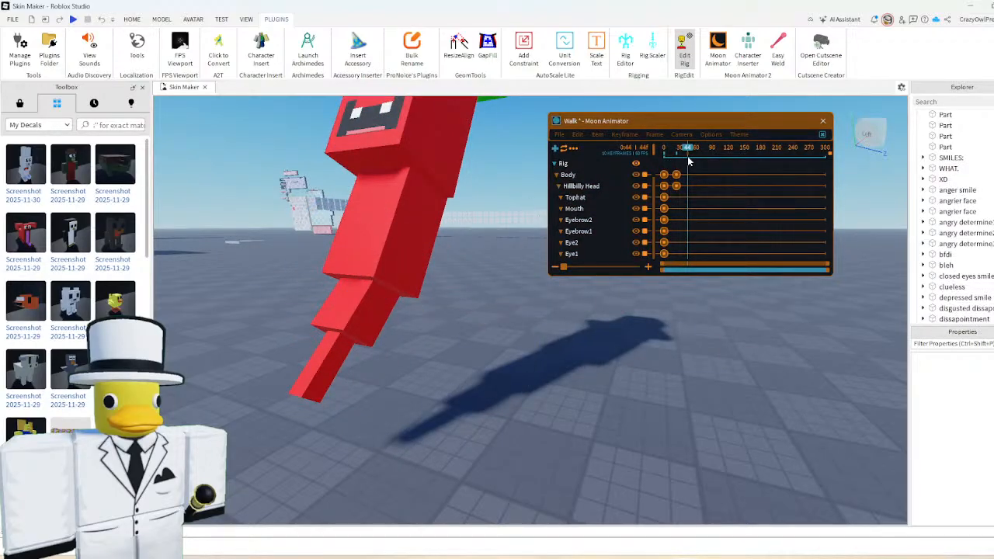
- Copy the frame 0 keyframes of all rig parts and paste them at frame 44
{"action": "left_click", "coordinate": [648, 117]}
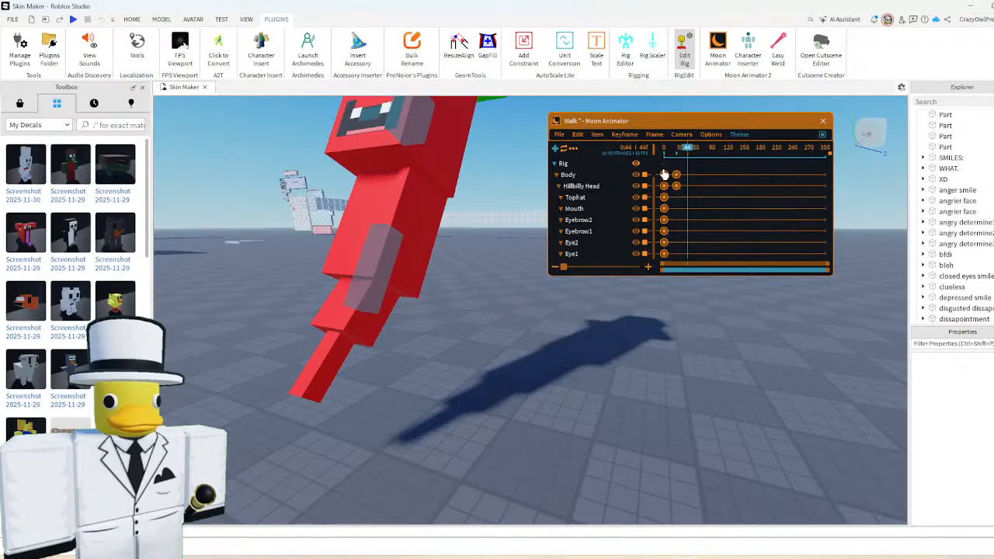
{"action": "left_click_drag", "start_coordinate": [658, 161], "coordinate": [674, 289]}
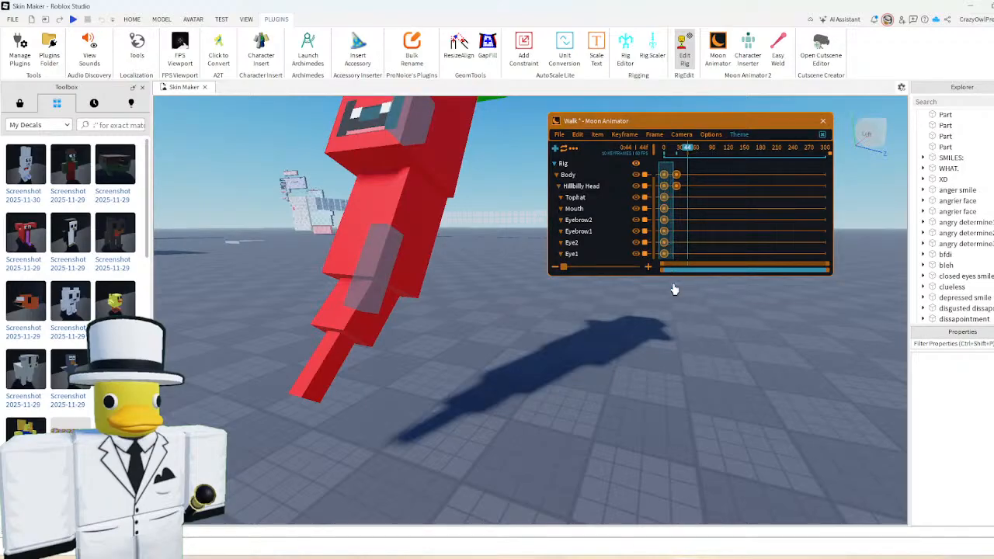
{"action": "left_click", "coordinate": [690, 184]}
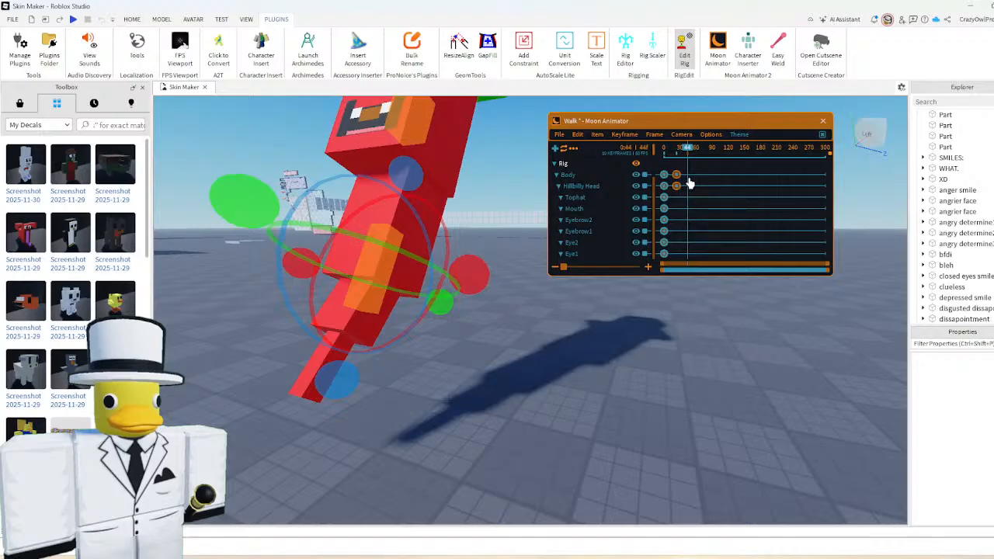
{"action": "key", "text": "ctrl+v"}
{"action": "key", "text": "Delete"}
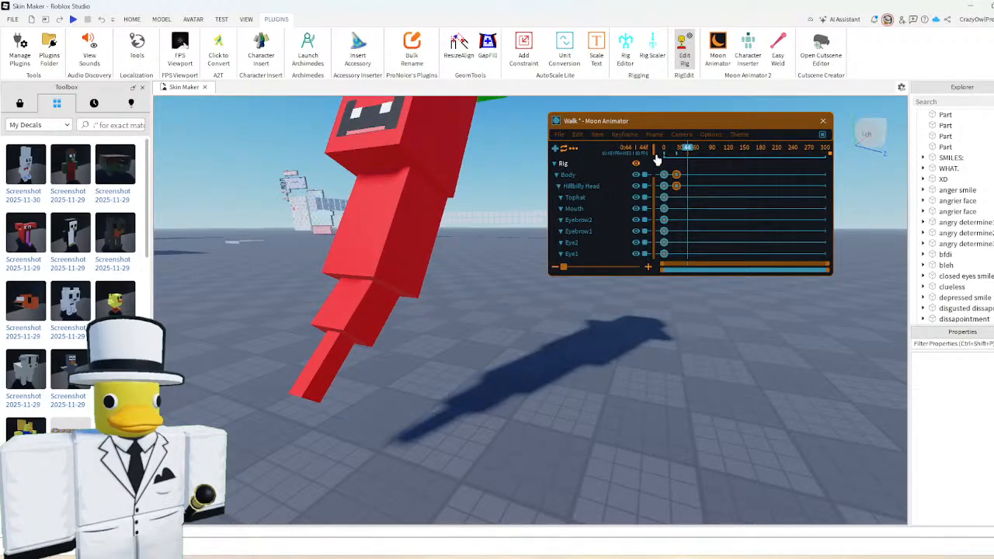
{"action": "left_click", "coordinate": [655, 126]}
{"action": "key", "text": "ctrl+v"}
{"action": "left_click", "coordinate": [602, 400]}
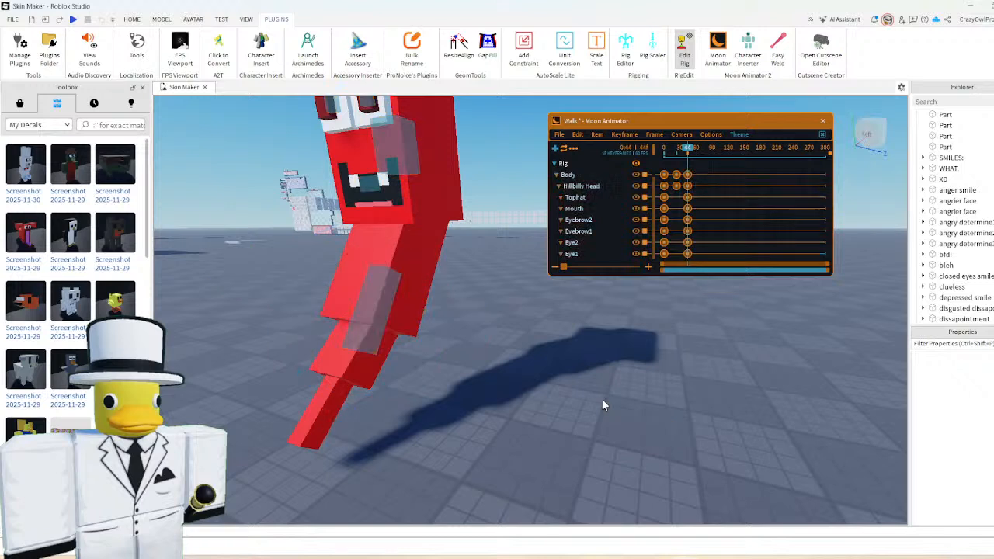
- At frame 23, rotate the Hillbilly Head forward to a nearly upright pose and preview the motion
{"action": "key", "text": "space"}
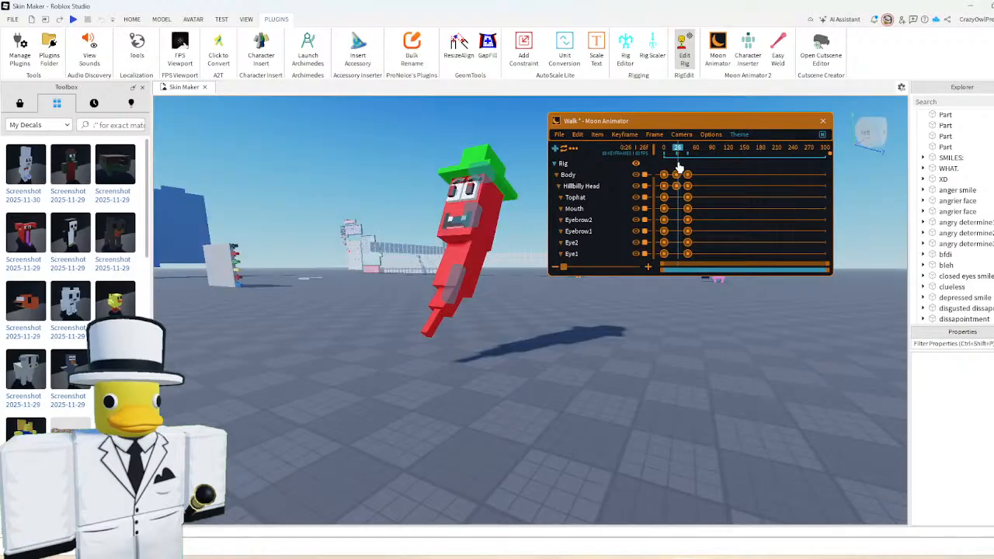
{"action": "left_click_drag", "start_coordinate": [677, 167], "coordinate": [676, 167]}
{"action": "right_click_drag", "start_coordinate": [513, 334], "coordinate": [499, 321]}
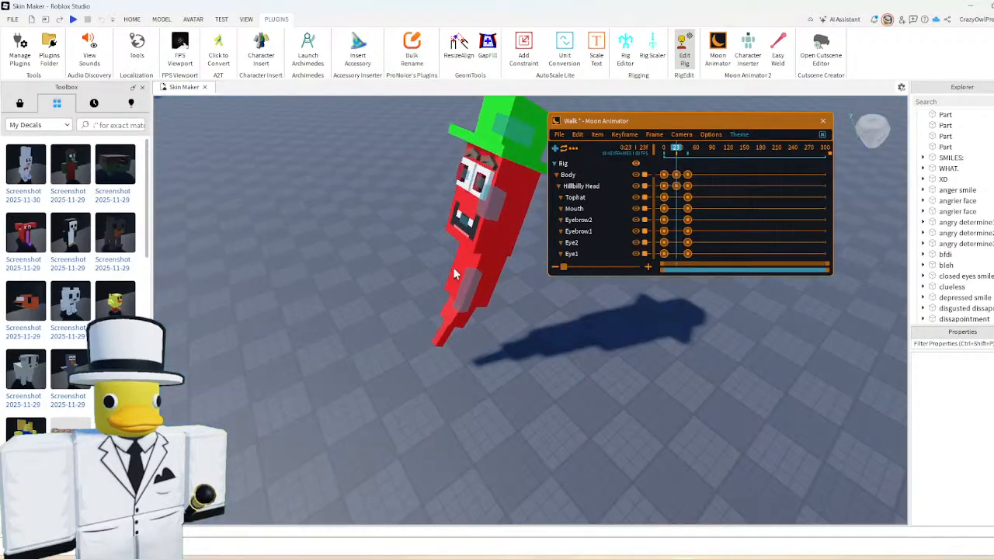
{"action": "left_click", "coordinate": [489, 203]}
{"action": "left_click_drag", "start_coordinate": [533, 115], "coordinate": [474, 126]}
{"action": "left_click", "coordinate": [388, 382]}
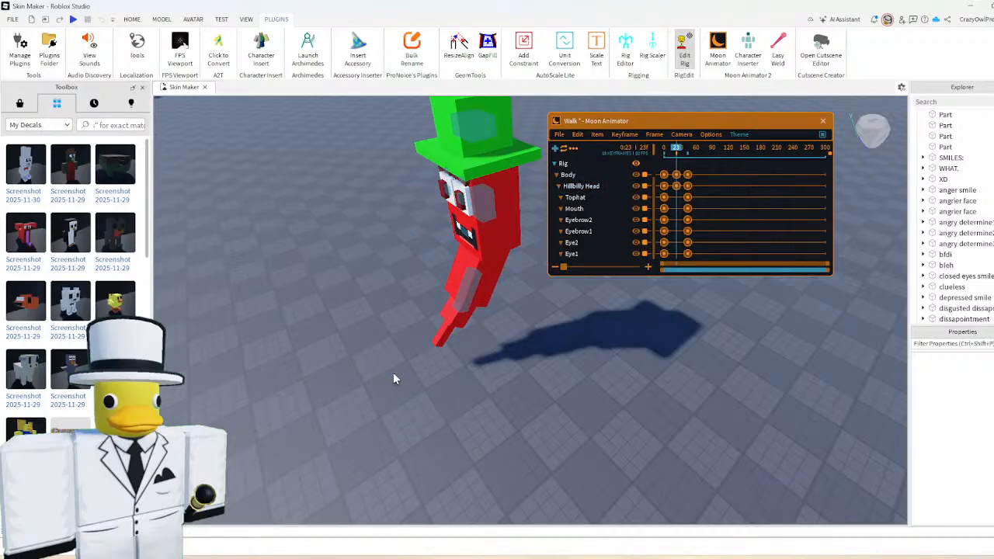
{"action": "key", "text": "space"}
{"action": "key", "text": "space"}
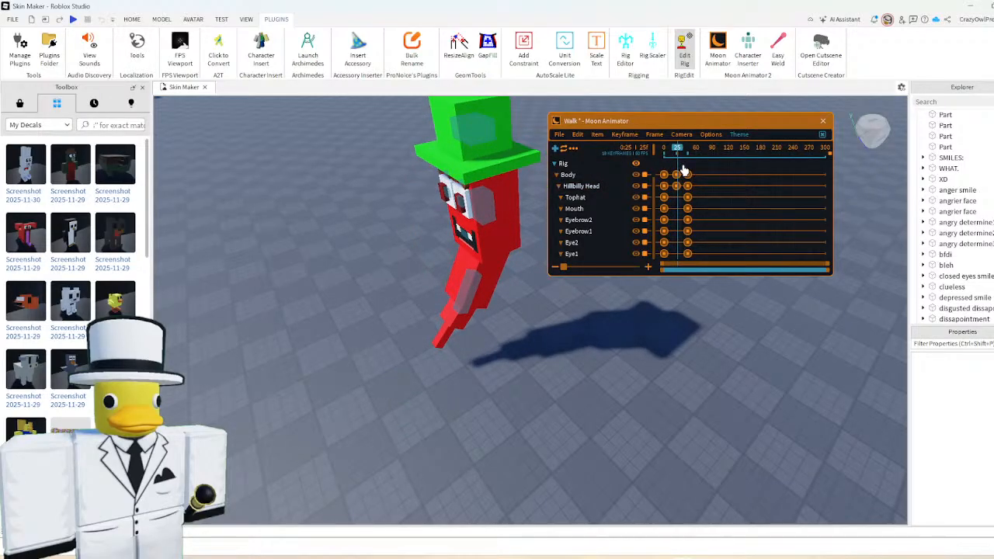
- Slow the bob by moving the end keyframes to about frame 110 and the middle ones to about frame 50, and preview it
{"action": "left_click_drag", "start_coordinate": [684, 164], "coordinate": [694, 282]}
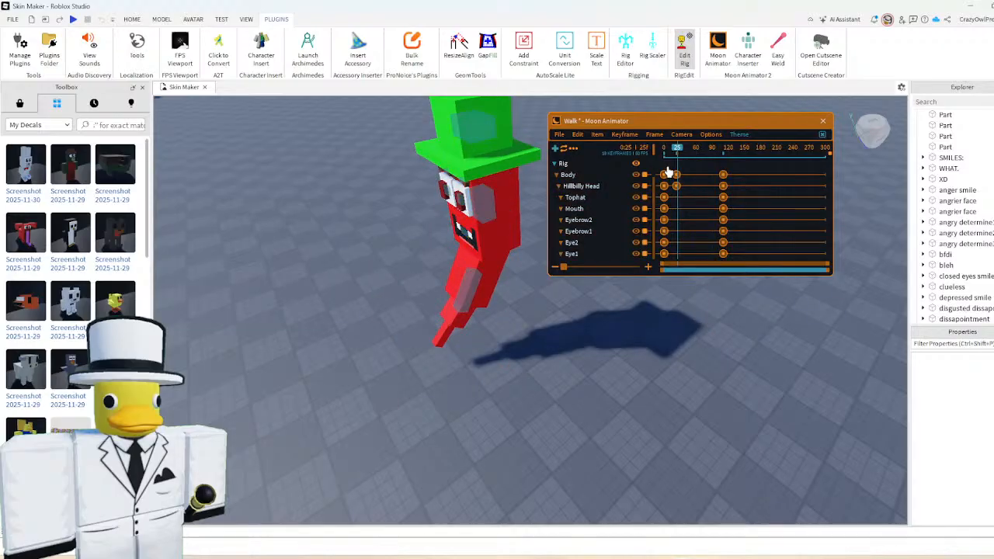
{"action": "left_click_drag", "start_coordinate": [668, 167], "coordinate": [690, 186]}
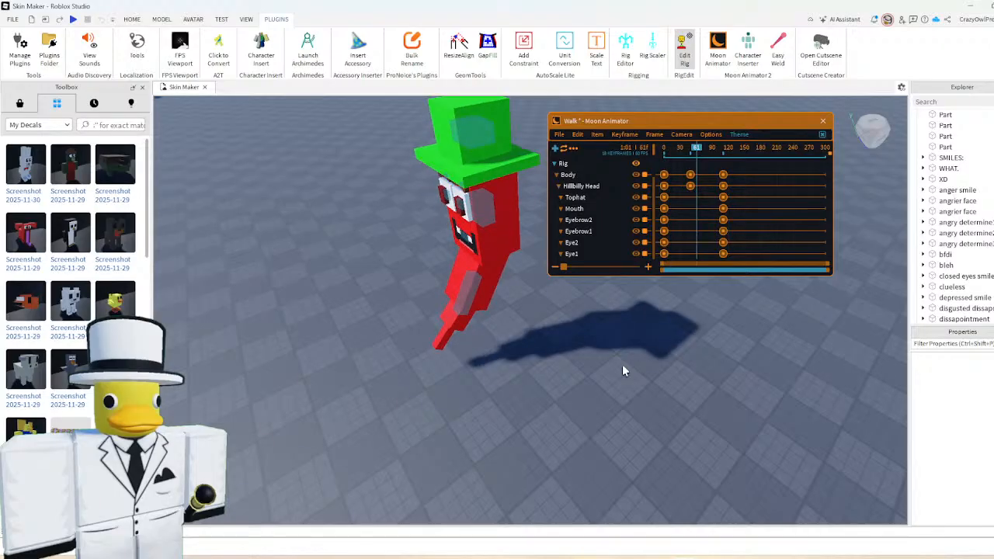
{"action": "right_click_drag", "start_coordinate": [621, 365], "coordinate": [509, 376]}
{"action": "scroll", "coordinate": [509, 377], "scroll_direction": "down", "scroll_amount": 2}
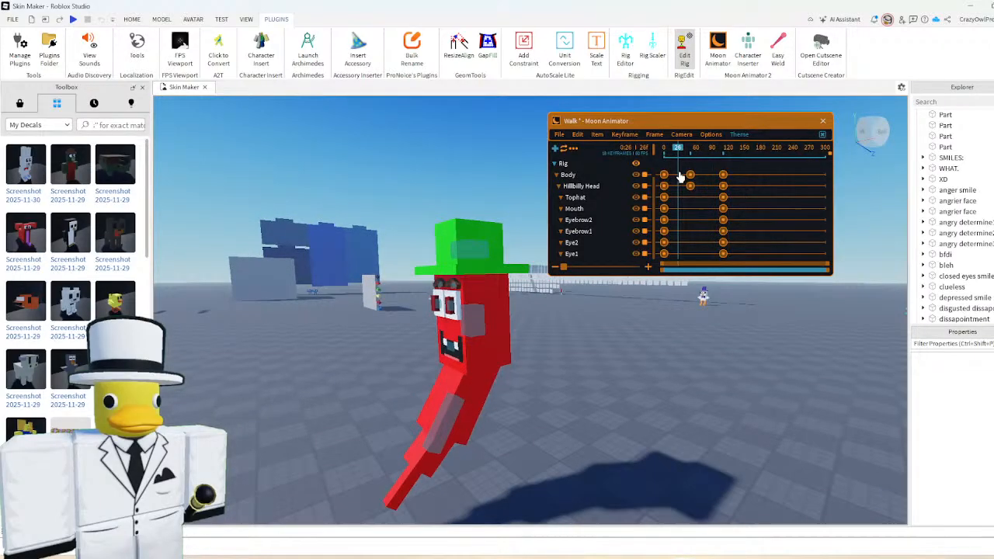
{"action": "key", "text": "space"}
{"action": "key", "text": "space"}
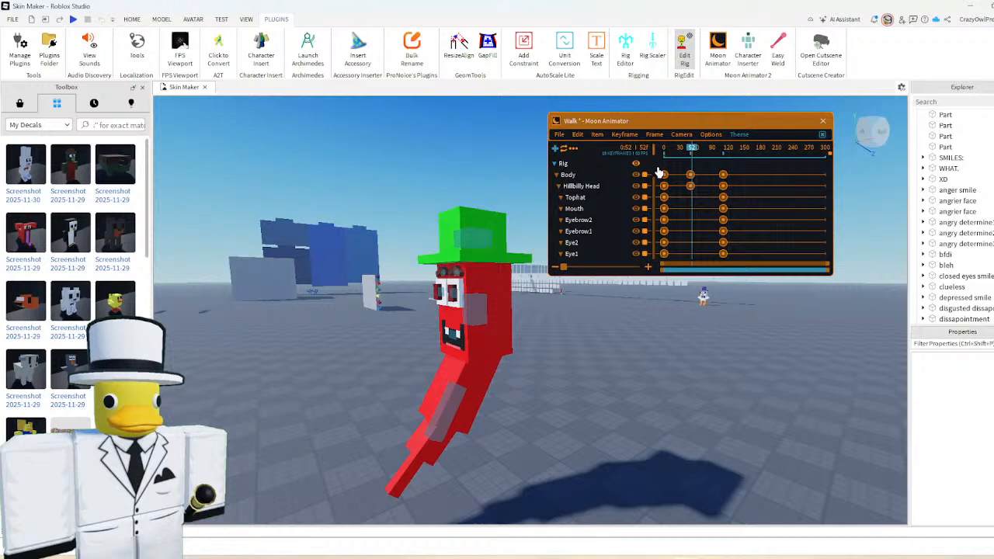
- Add a second pair of Body and Hillbilly Head keyframes at frame 52, just after the middle ones
{"action": "left_click_drag", "start_coordinate": [677, 167], "coordinate": [688, 226]}
{"action": "key", "text": "equal"}
{"action": "left_click", "coordinate": [654, 285]}
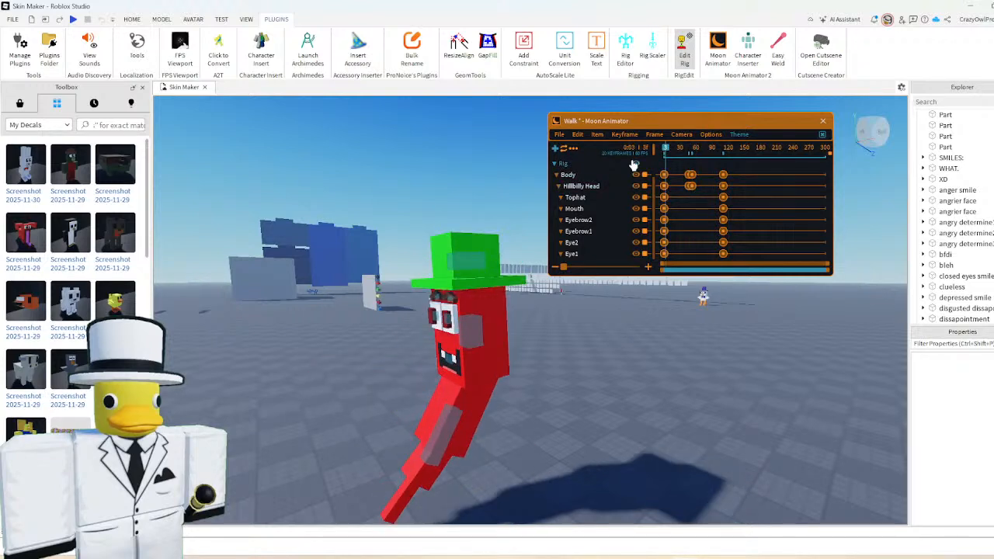
- Preview the Walk animation and undo the added Body and Hillbilly Head keyframes at frame 52
{"action": "key", "text": "space"}
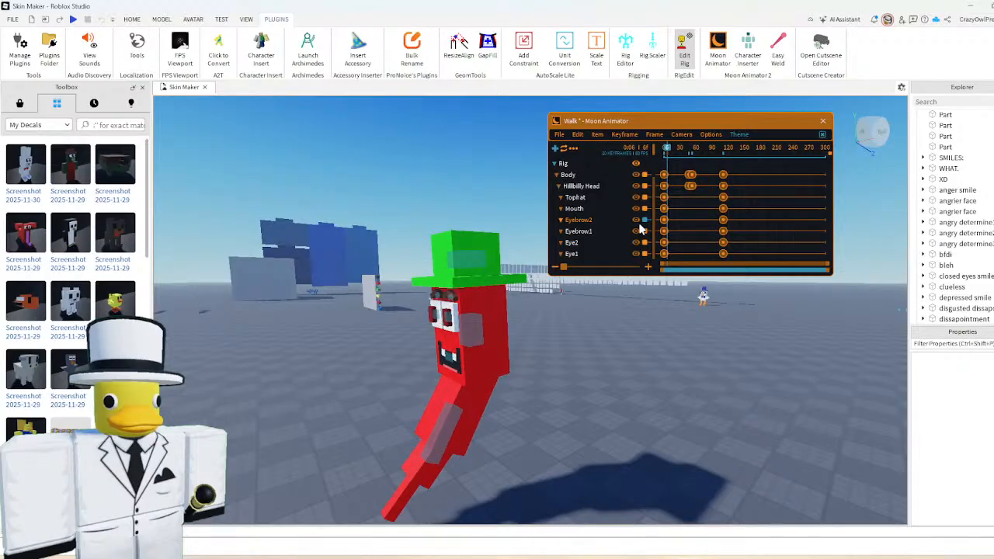
{"action": "key", "text": "ctrl+z"}
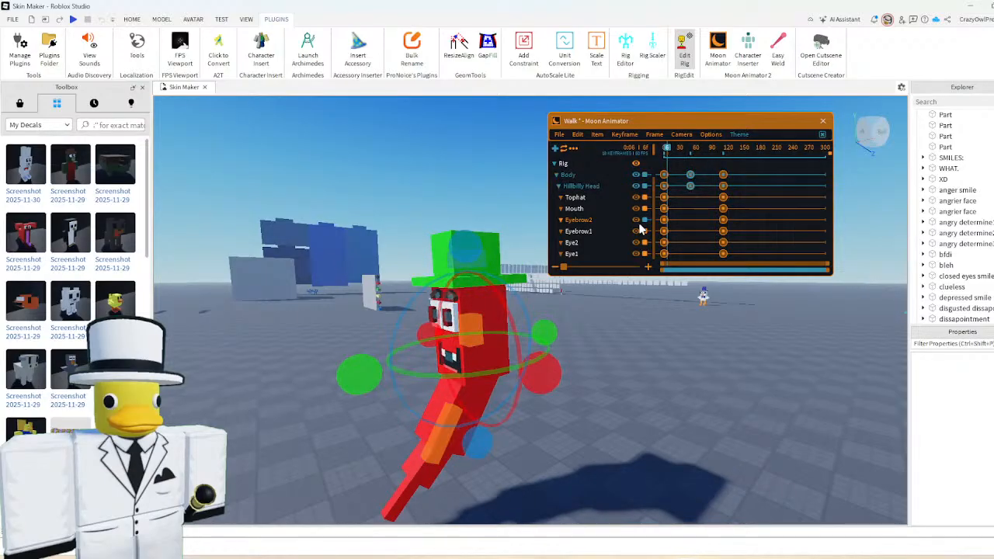
{"action": "left_click", "coordinate": [531, 375]}
{"action": "key", "text": "a"}
{"action": "key", "text": "w"}
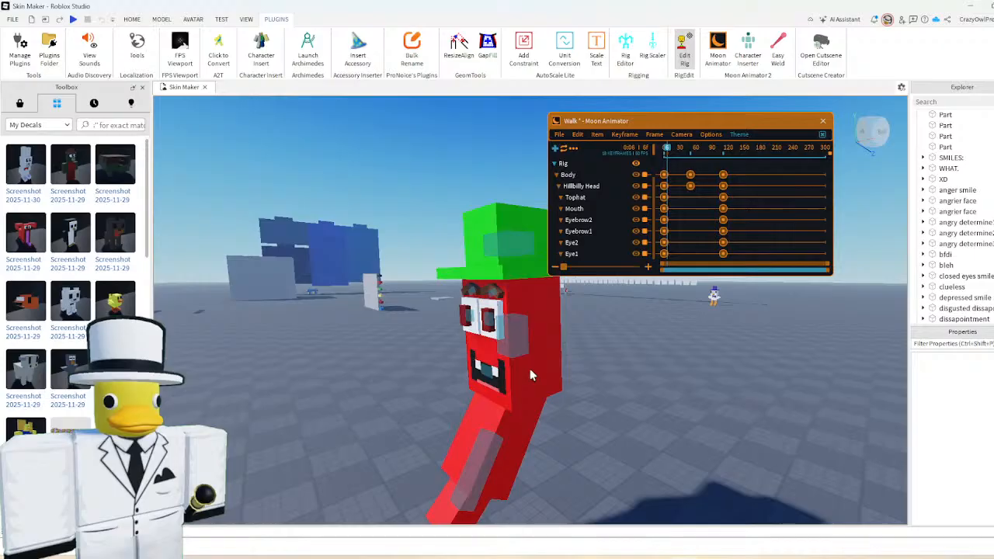
{"action": "key", "text": "w"}
{"action": "key", "text": "d"}
- At the middle keyframes on frame 49, raise the Body slightly along its local axis
{"action": "left_click", "coordinate": [674, 155]}
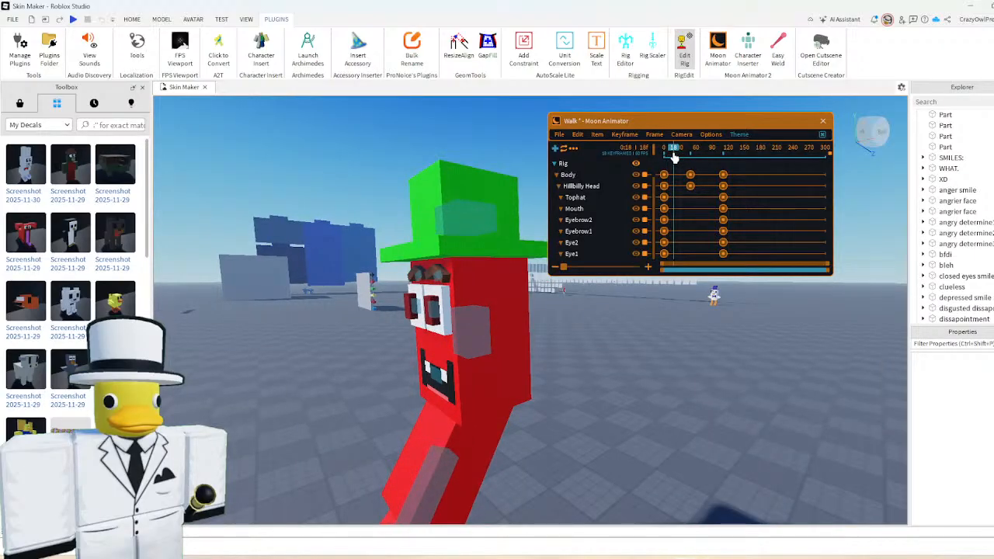
{"action": "left_click_drag", "start_coordinate": [674, 155], "coordinate": [690, 181]}
{"action": "scroll", "coordinate": [467, 437], "scroll_direction": "down", "scroll_amount": 2}
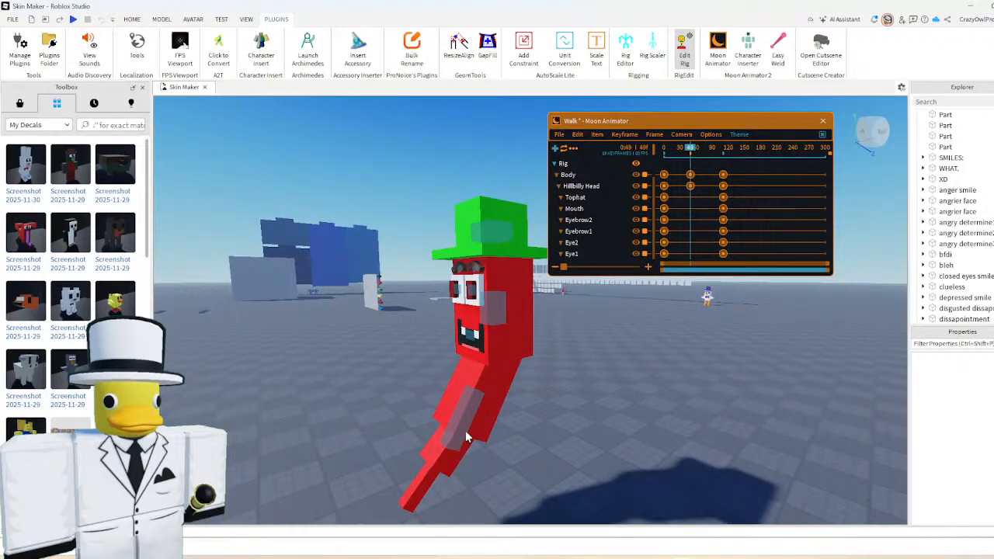
{"action": "left_click", "coordinate": [465, 437]}
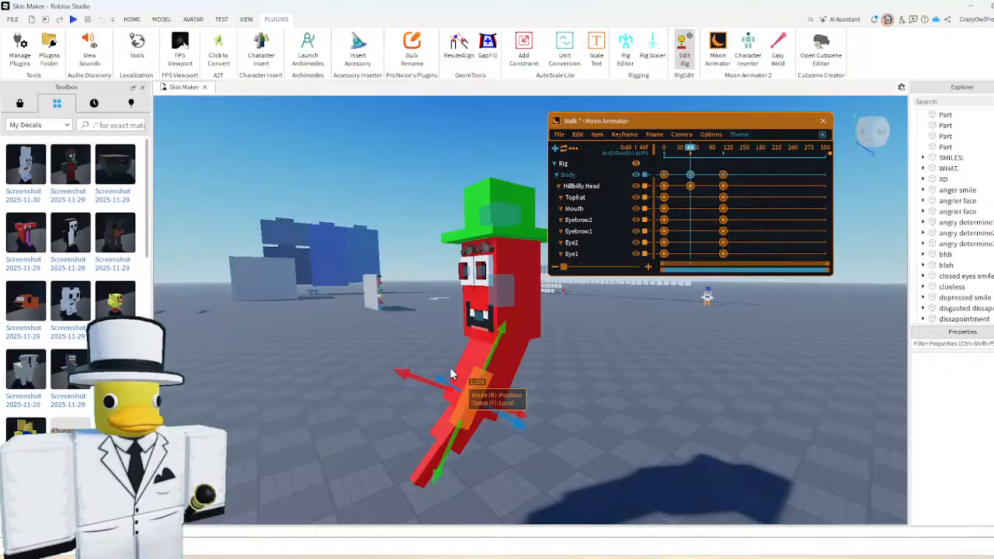
- Try tilting the Hillbilly Head slightly back with new keyframes at frames 27 and 77, and preview the motion
{"action": "left_click", "coordinate": [674, 158]}
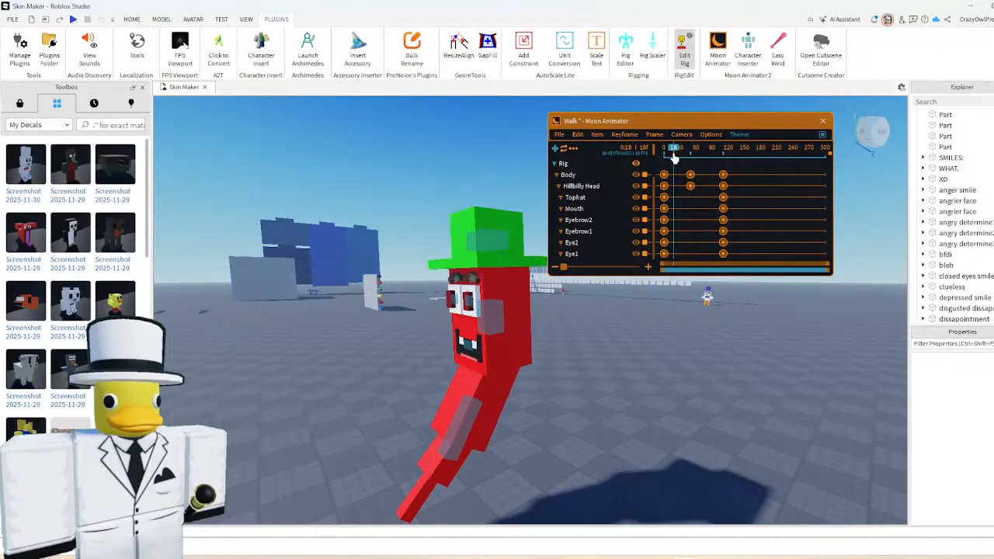
{"action": "left_click_drag", "start_coordinate": [674, 158], "coordinate": [678, 157]}
{"action": "left_click", "coordinate": [476, 347]}
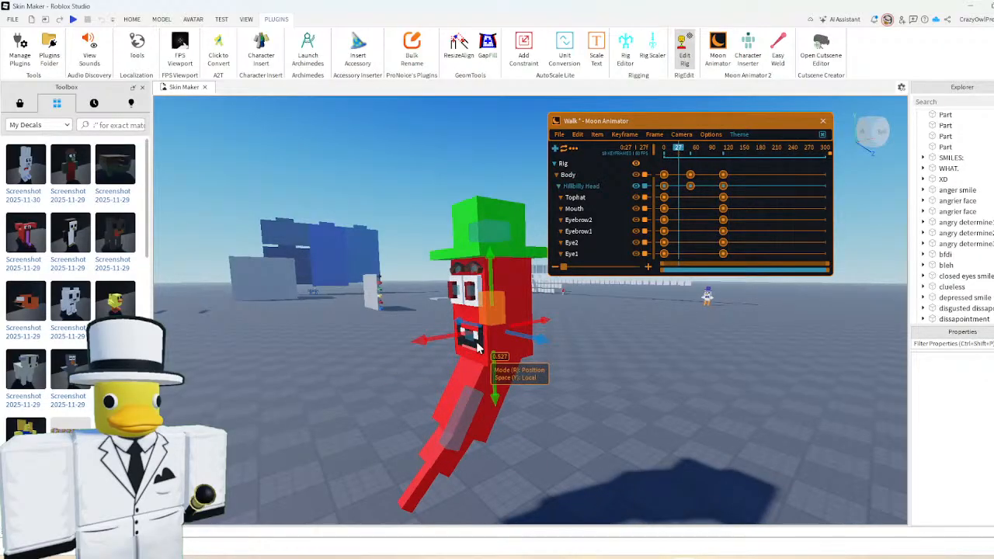
{"action": "key", "text": "r"}
{"action": "left_click_drag", "start_coordinate": [492, 231], "coordinate": [502, 224]}
{"action": "left_click", "coordinate": [584, 332]}
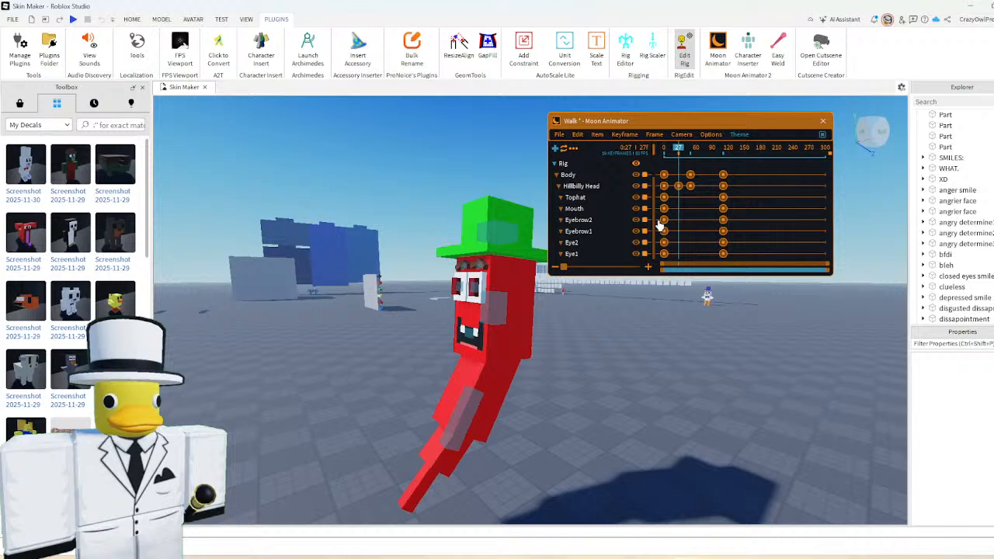
{"action": "left_click_drag", "start_coordinate": [679, 157], "coordinate": [705, 172]}
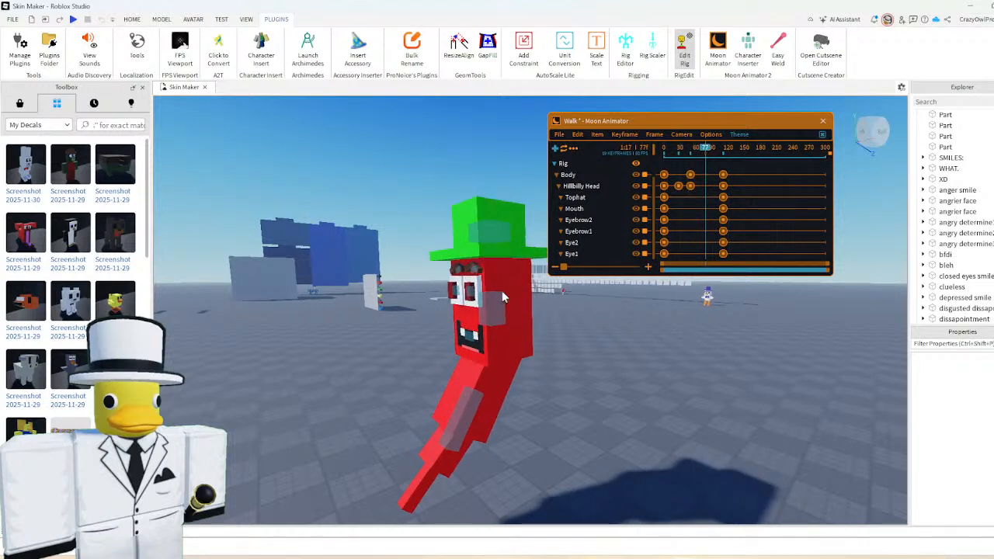
{"action": "left_click", "coordinate": [466, 279]}
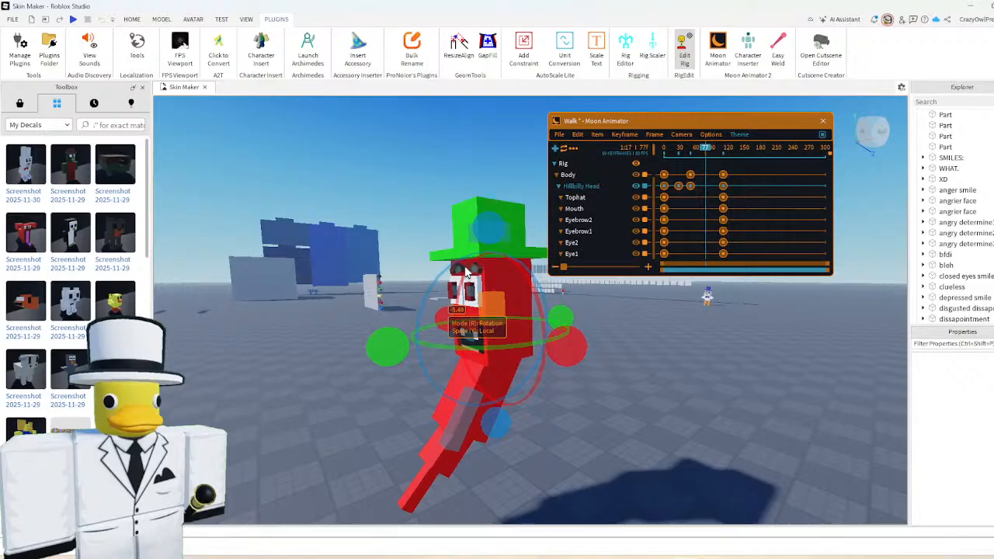
{"action": "key", "text": "space"}
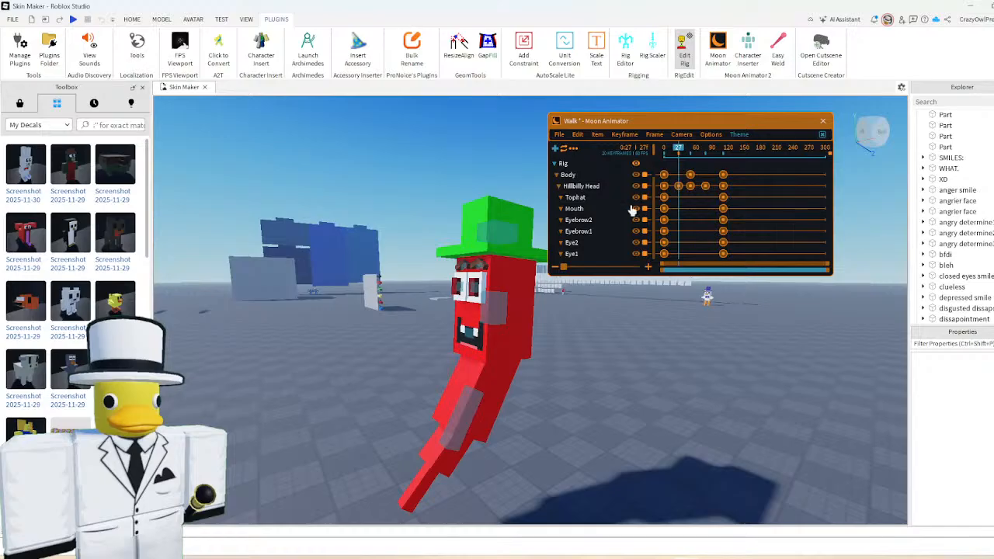
- Rotate the Hillbilly Head at frame 27 to lean forward, adjust its rotation at frame 77, and preview the Walk animation
{"action": "left_click", "coordinate": [480, 309]}
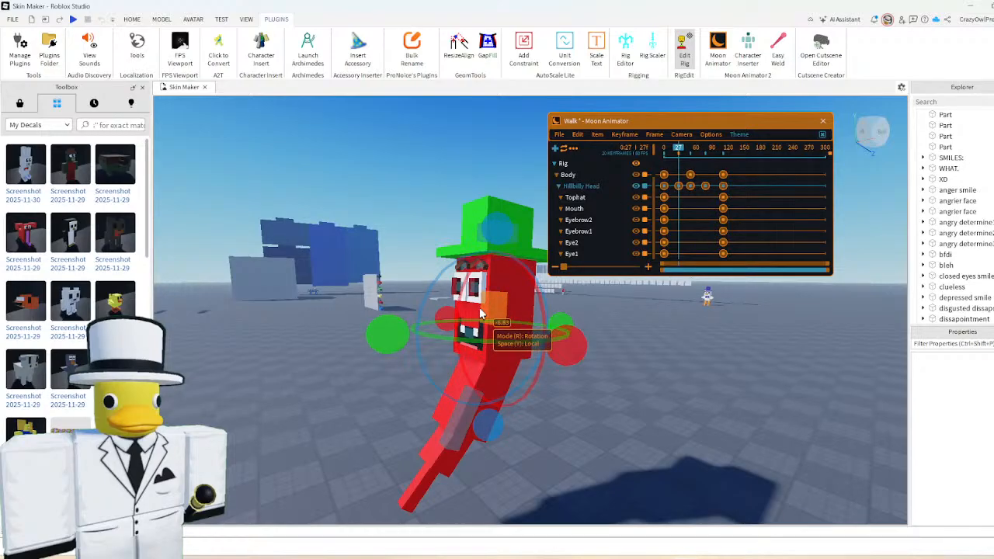
{"action": "left_click_drag", "start_coordinate": [492, 247], "coordinate": [476, 251]}
{"action": "left_click", "coordinate": [475, 174]}
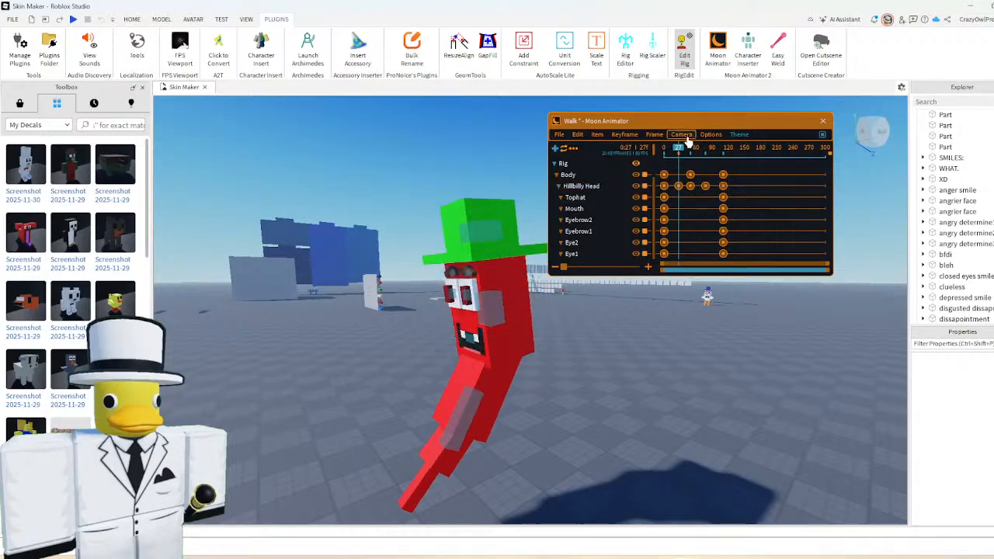
{"action": "left_click", "coordinate": [701, 161]}
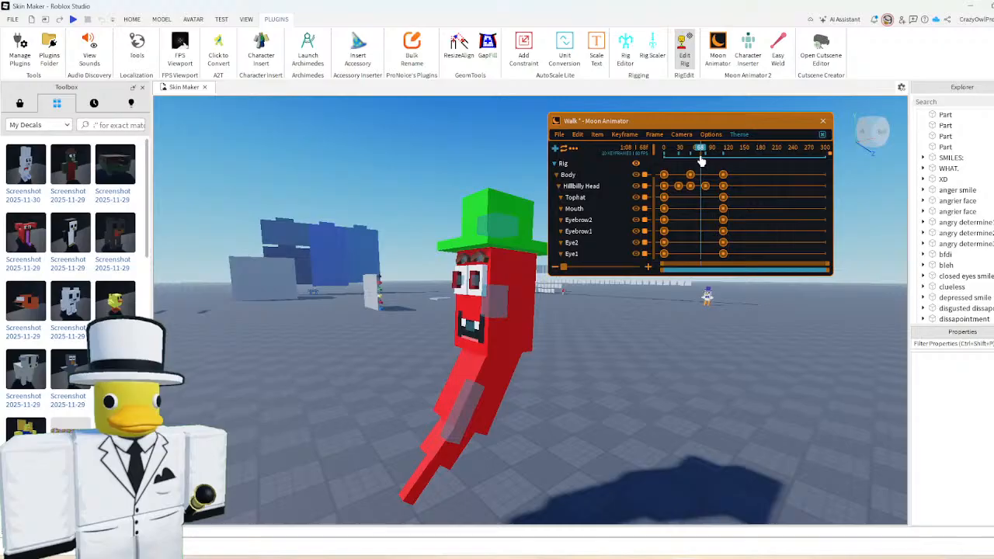
{"action": "left_click_drag", "start_coordinate": [701, 161], "coordinate": [705, 161]}
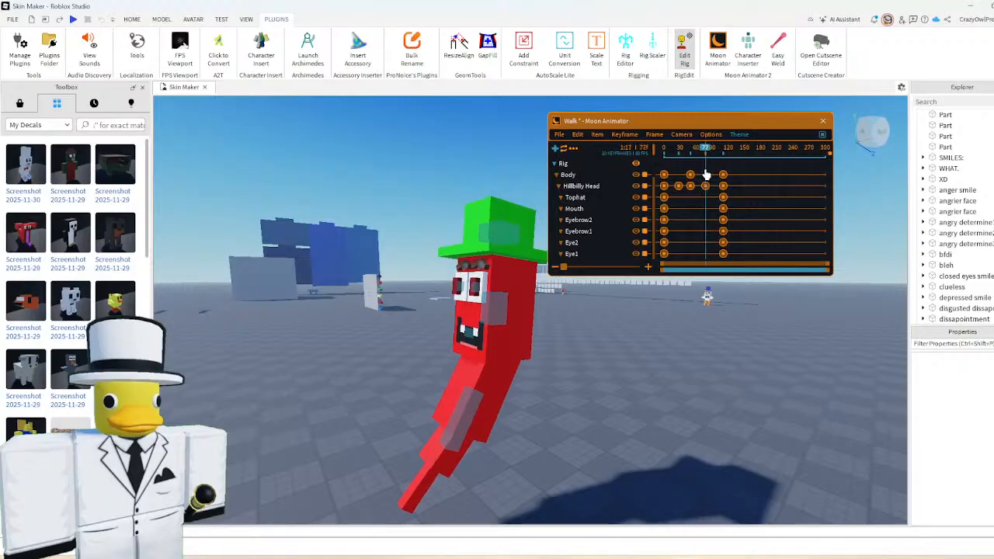
{"action": "left_click", "coordinate": [497, 304]}
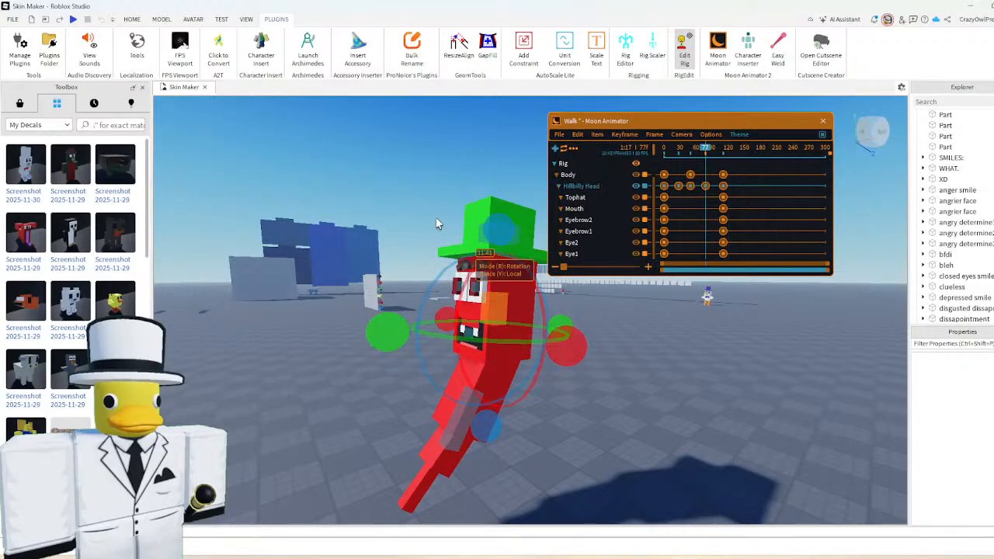
{"action": "key", "text": "space"}
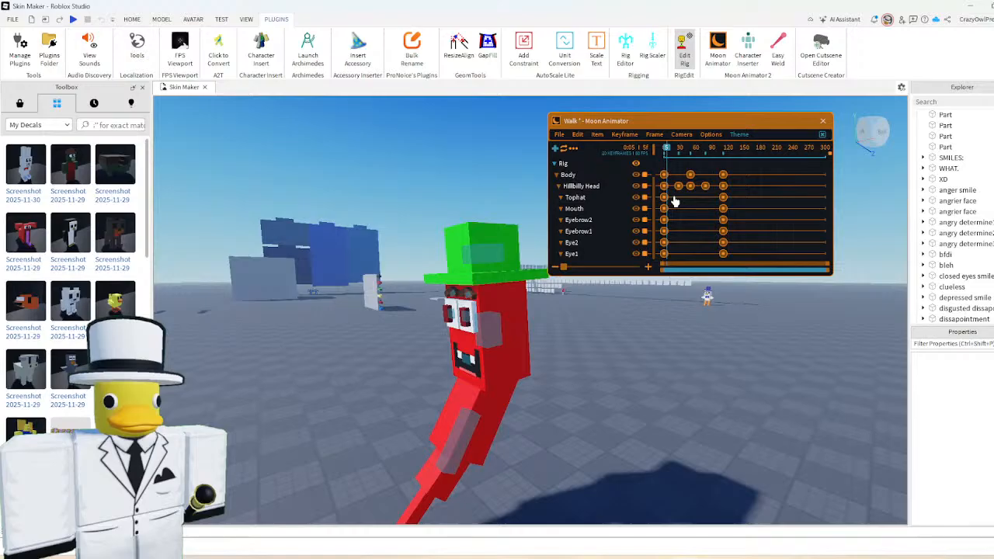
{"action": "key", "text": "space"}
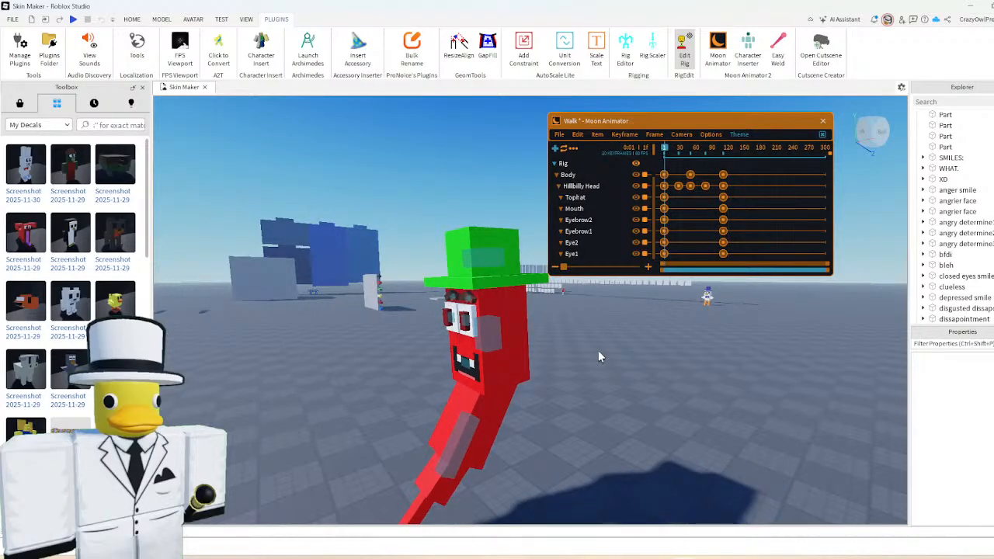
{"action": "key", "text": "shift+space"}
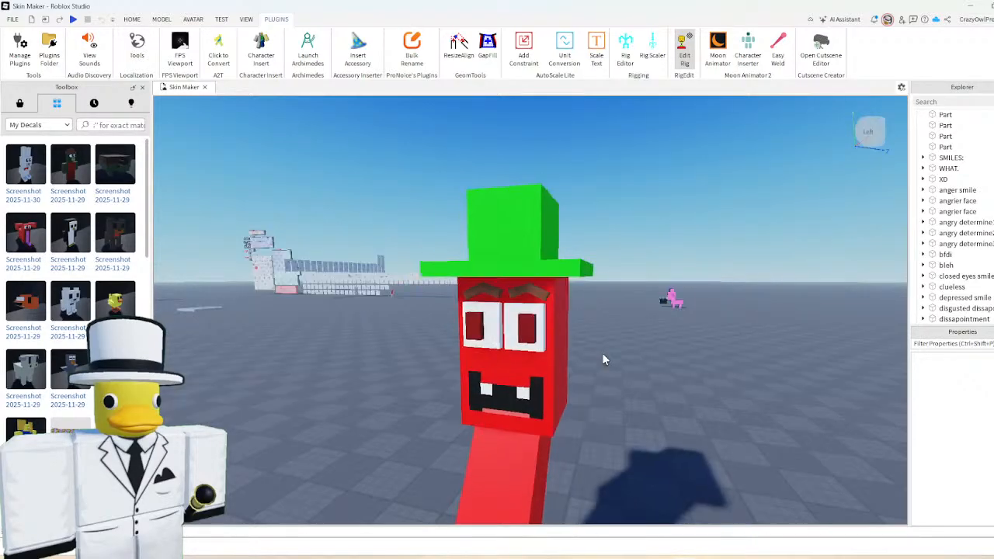
{"action": "scroll", "coordinate": [602, 355], "scroll_direction": "down", "scroll_amount": 1}
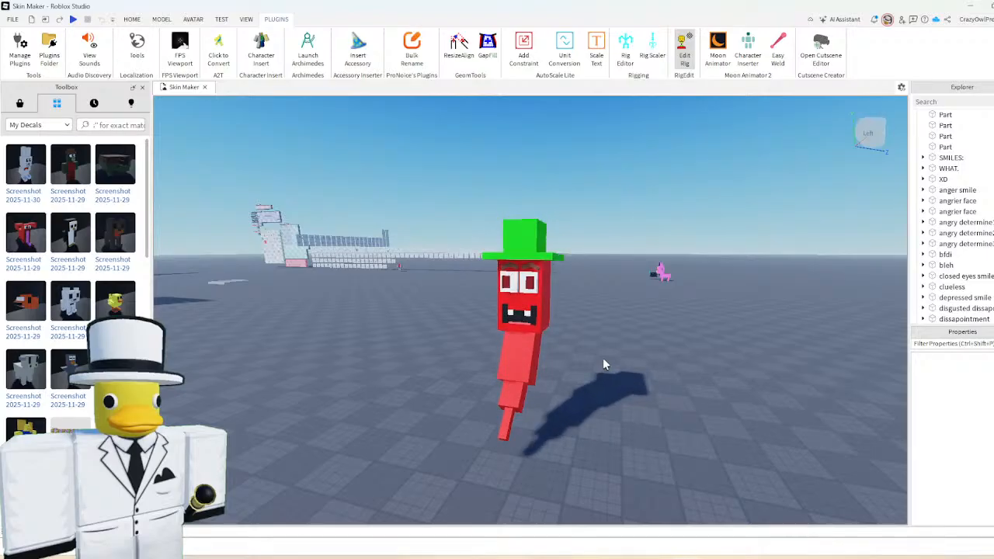
{"action": "key", "text": "space"}
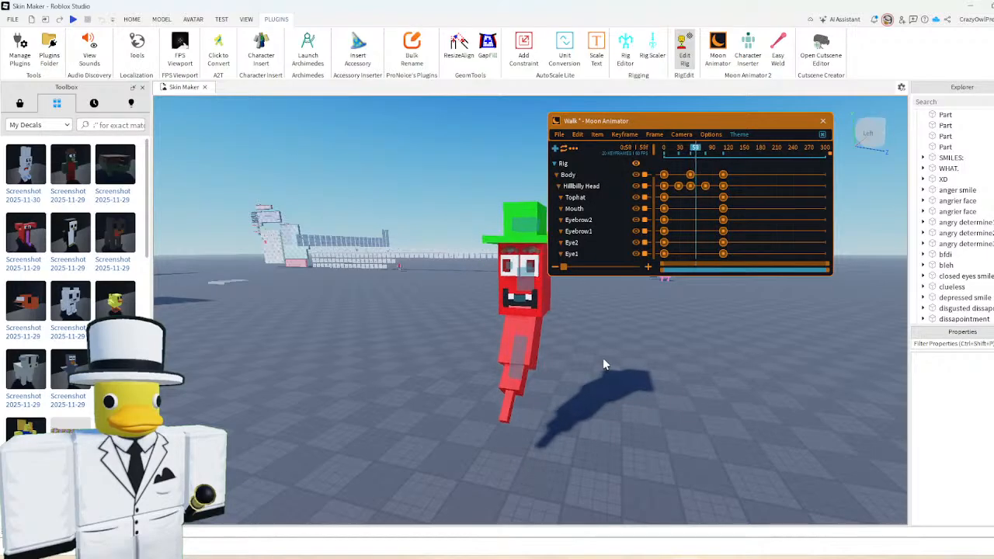
- Export the Walk animation to Mr.Pepper's AnimSaves and close Moon Animator, saving the changes to Walk
{"action": "left_click", "coordinate": [559, 134]}
{"action": "left_click", "coordinate": [578, 199]}
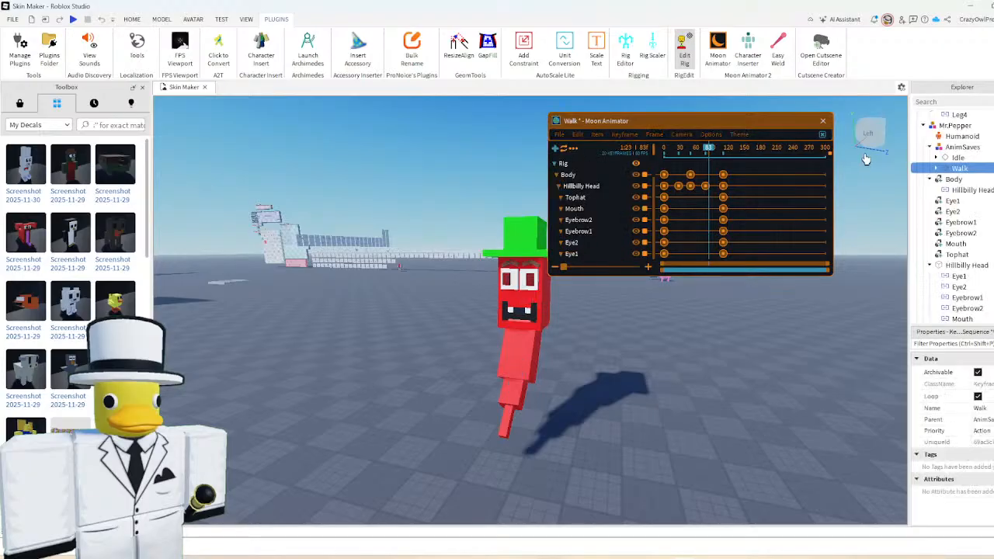
{"action": "left_click", "coordinate": [822, 135]}
{"action": "left_click", "coordinate": [822, 135]}
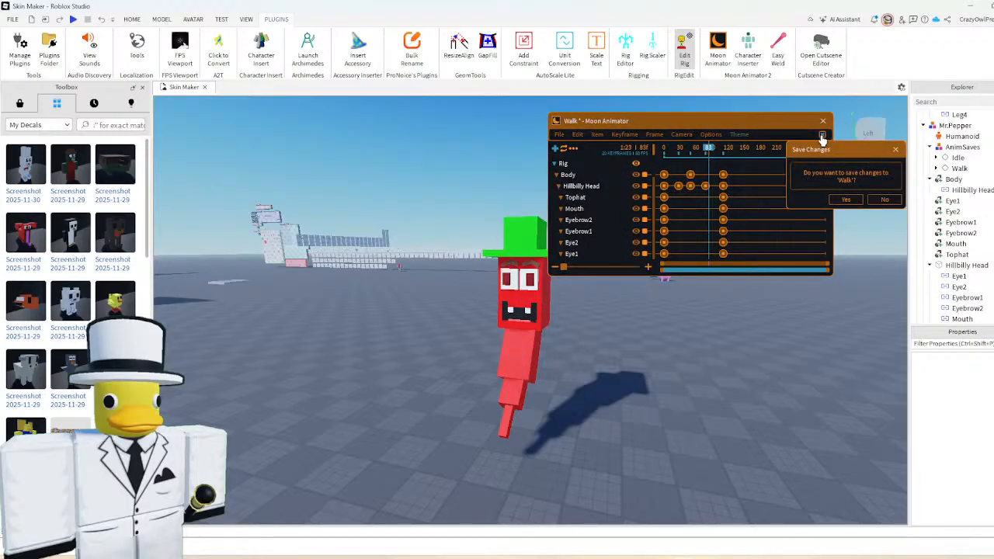
{"action": "left_click", "coordinate": [845, 199]}
{"action": "left_click", "coordinate": [822, 122]}
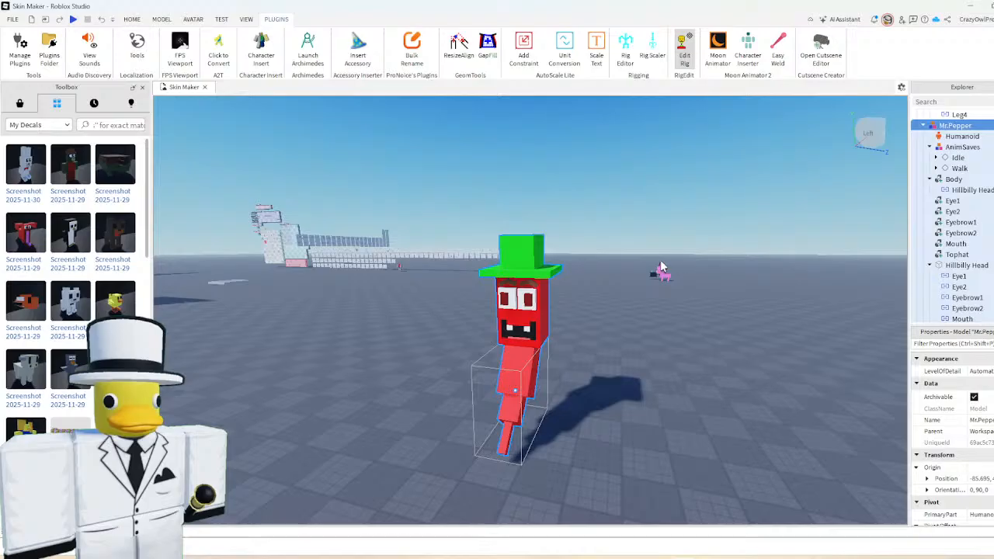
- Insert a ParticleEmitter into the Body of Mr.Pepper
{"action": "scroll", "coordinate": [605, 309], "scroll_direction": "up", "scroll_amount": 2}
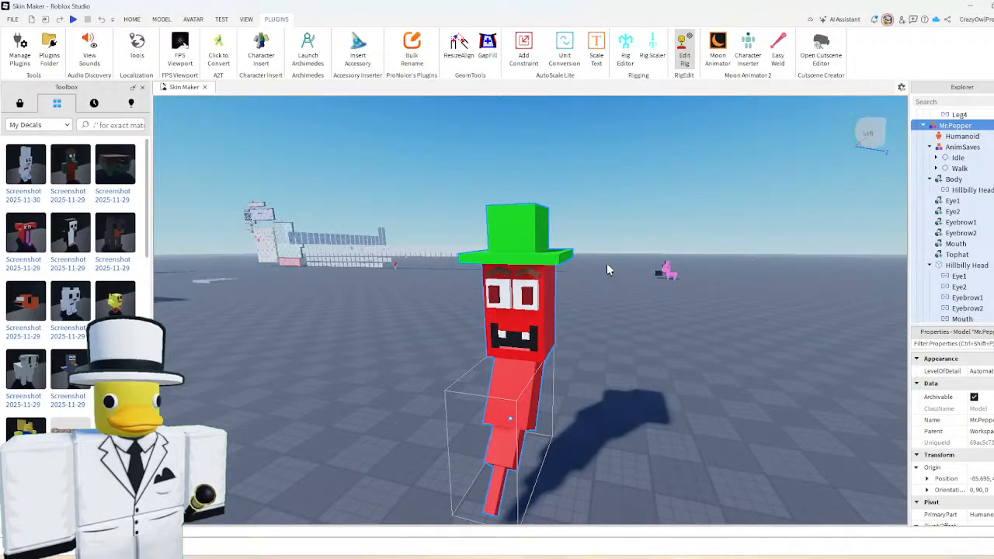
{"action": "key", "text": "w"}
{"action": "key", "text": "a"}
{"action": "left_click", "coordinate": [20, 104]}
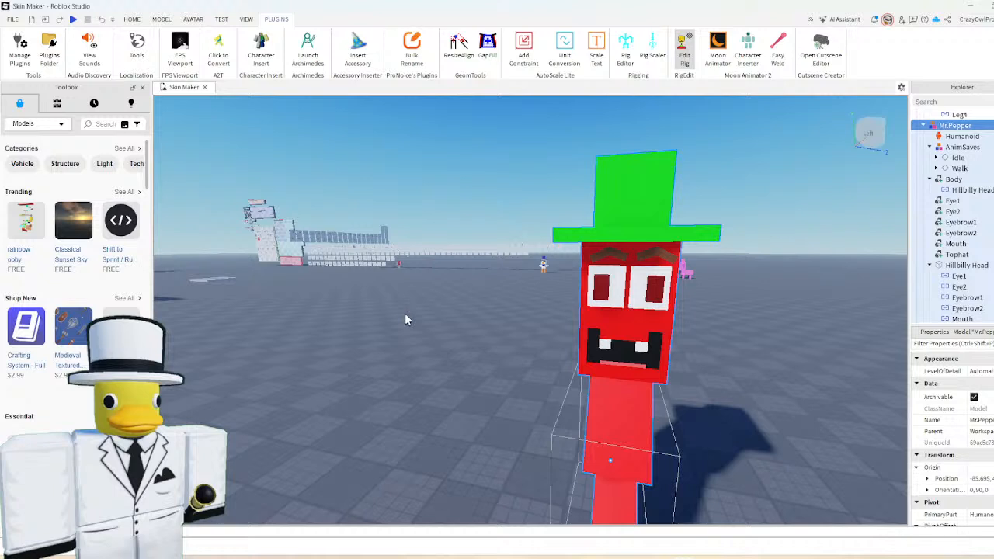
{"action": "left_click", "coordinate": [967, 180]}
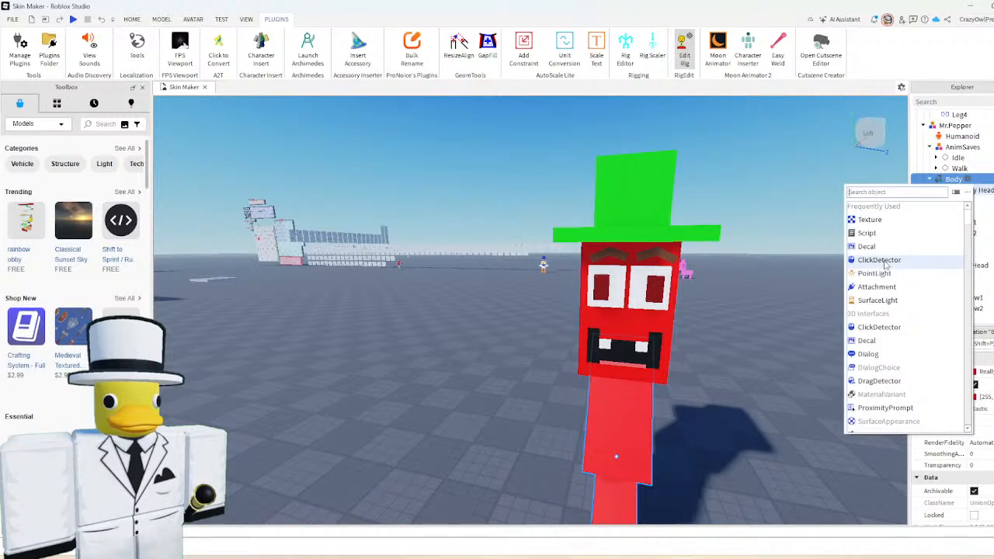
{"action": "type", "text": "par"}
{"action": "key", "text": "Return"}
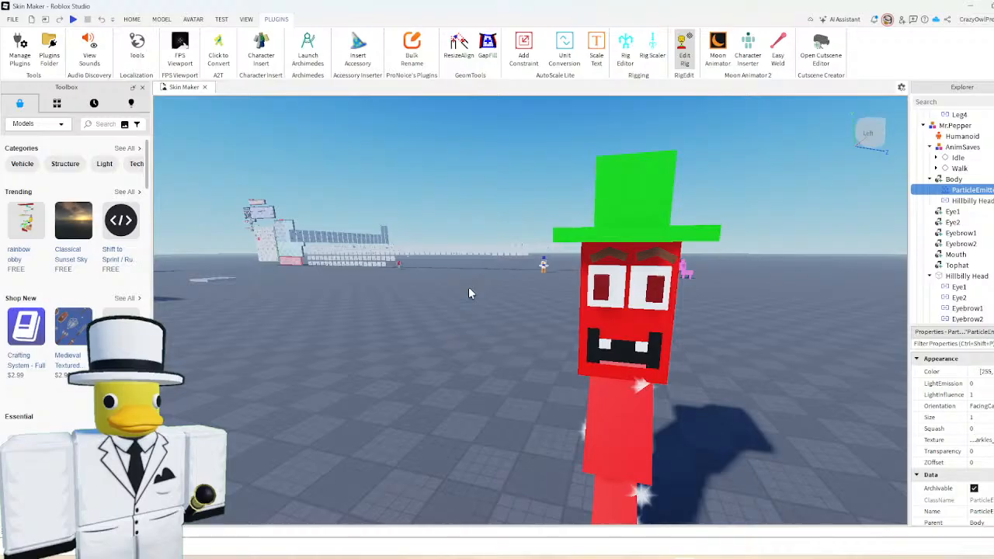
{"action": "left_click", "coordinate": [34, 126]}
{"action": "left_click", "coordinate": [23, 216]}
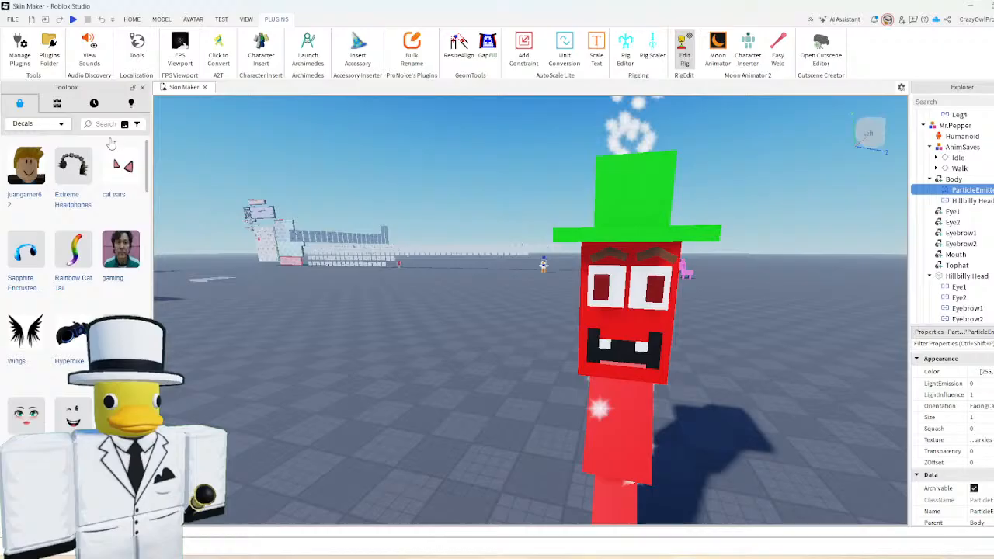
{"action": "left_click", "coordinate": [34, 123]}
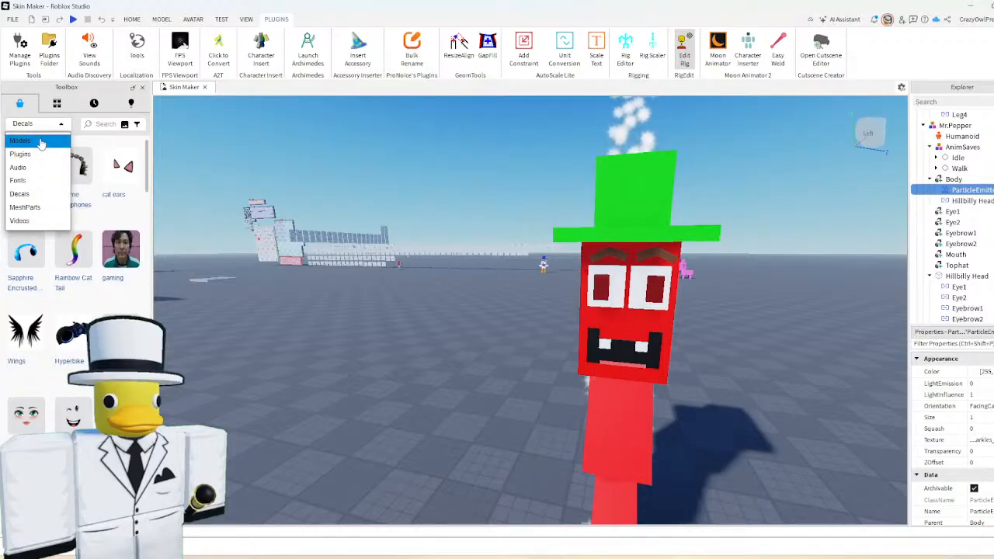
{"action": "left_click", "coordinate": [23, 141]}
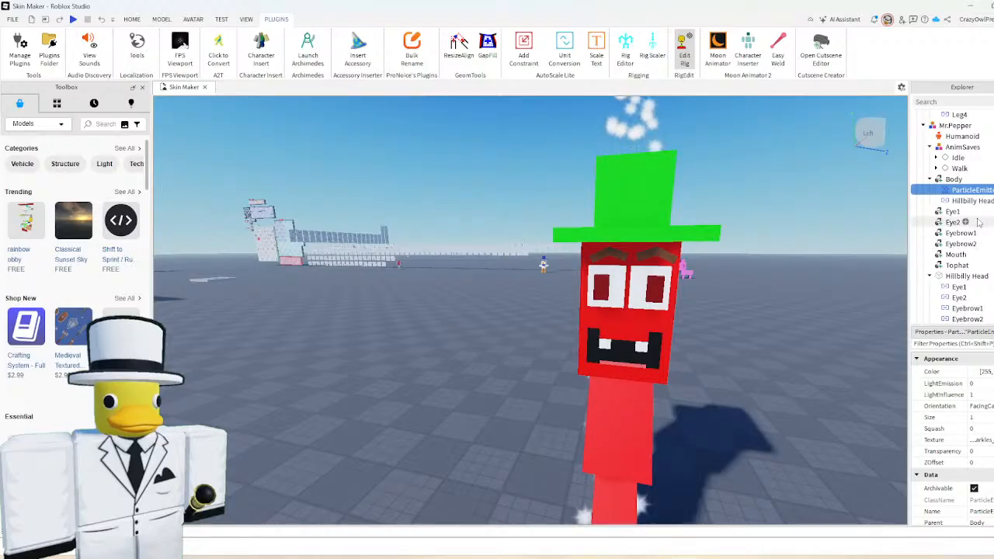
- Switch to OBS and slide the screen capture source sideways off the canvas and back into place
{"action": "left_click", "coordinate": [658, 557]}
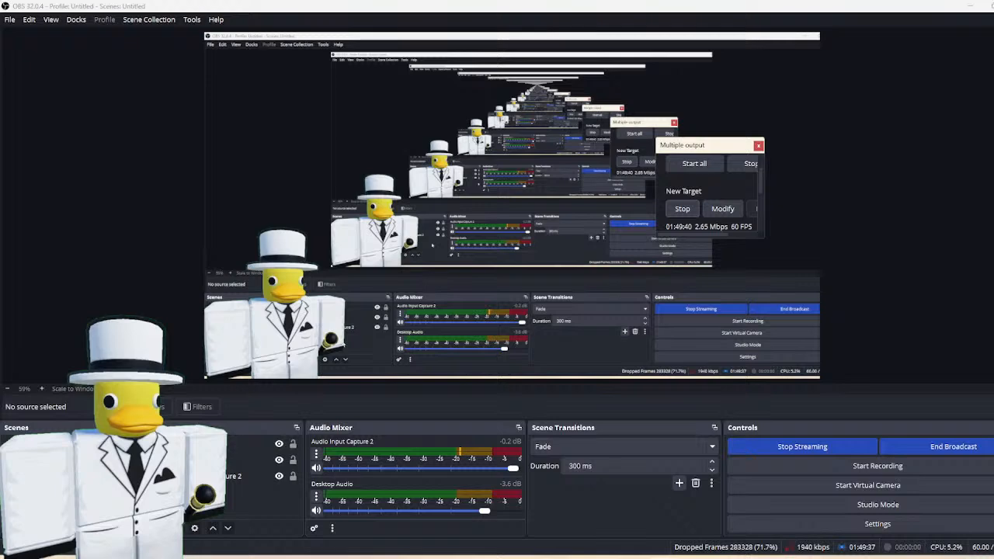
{"action": "left_click_drag", "start_coordinate": [588, 259], "coordinate": [0, 259]}
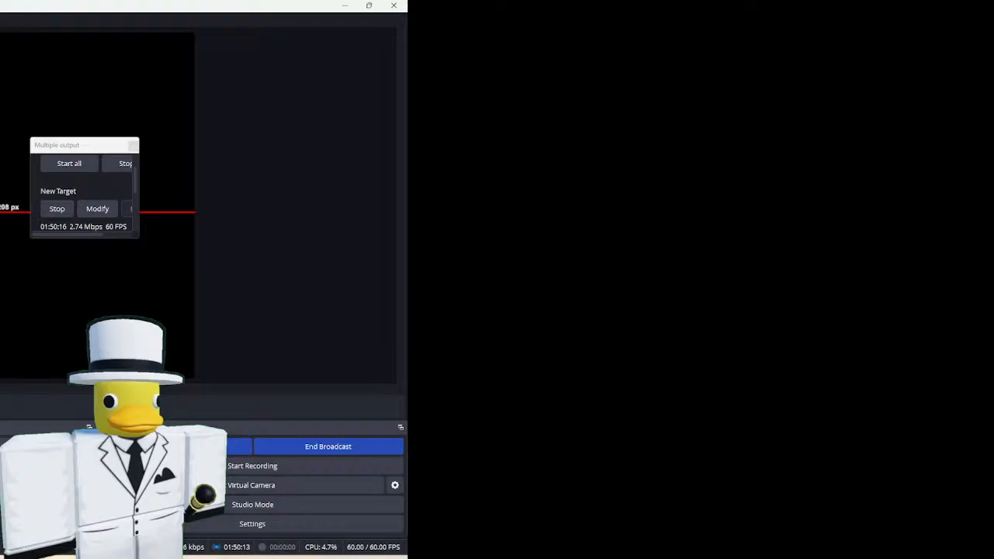
{"action": "left_click_drag", "start_coordinate": [381, 203], "coordinate": [756, 205]}
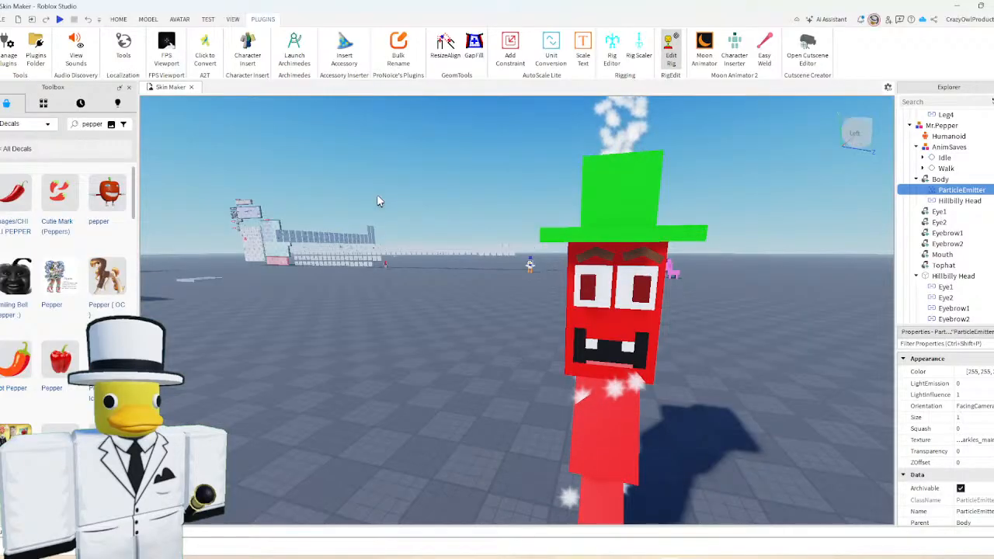
- Replace the texture of the body's ParticleEmitter with the chili pepper image
{"action": "left_click", "coordinate": [948, 440]}
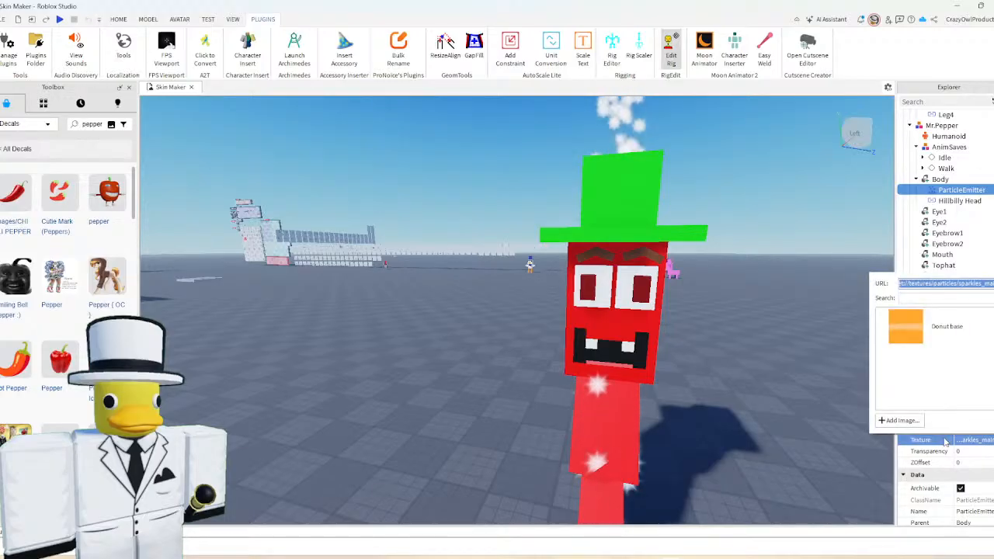
{"action": "left_click", "coordinate": [945, 441]}
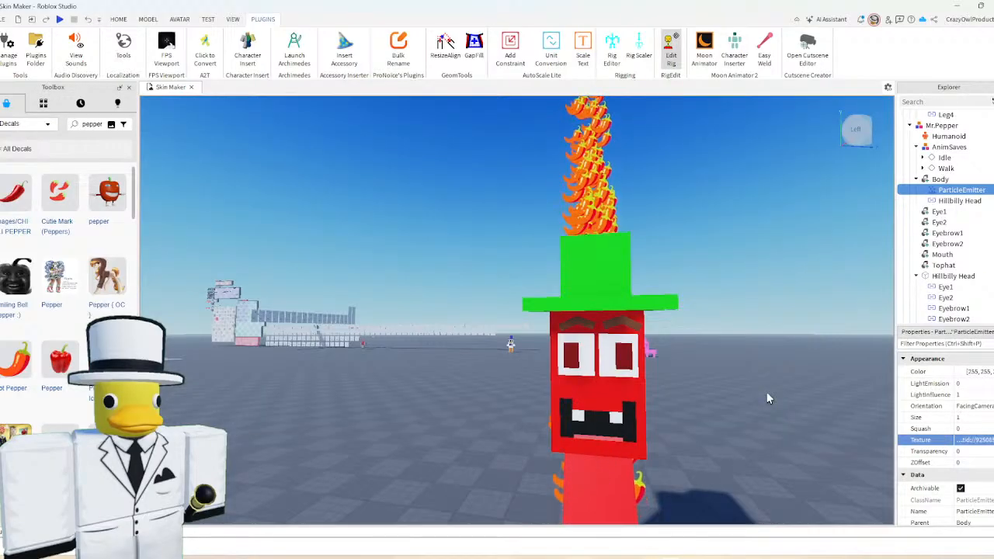
{"action": "right_click_drag", "start_coordinate": [768, 397], "coordinate": [768, 395]}
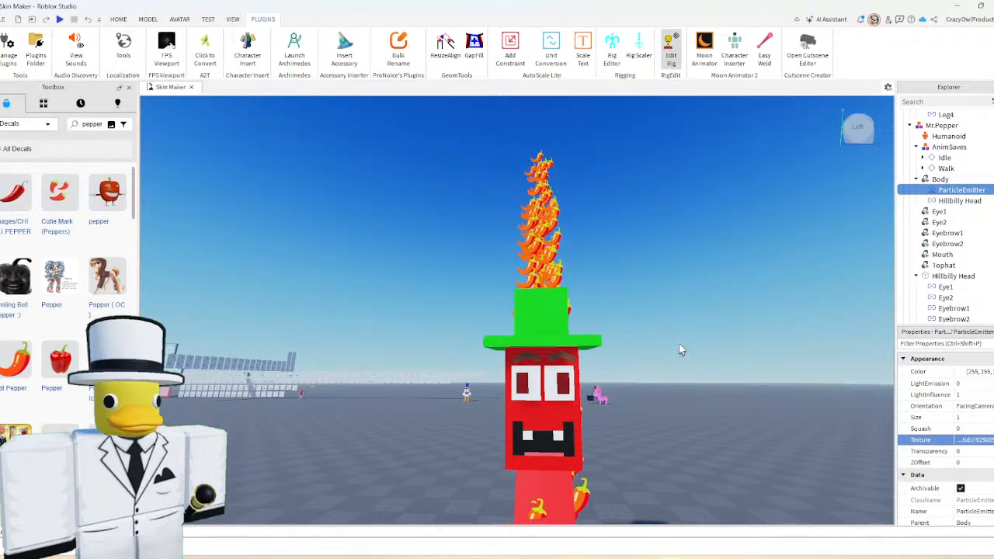
- Set the pepper particles' Lifetime to 2
{"action": "scroll", "coordinate": [963, 458], "scroll_direction": "down", "scroll_amount": 3}
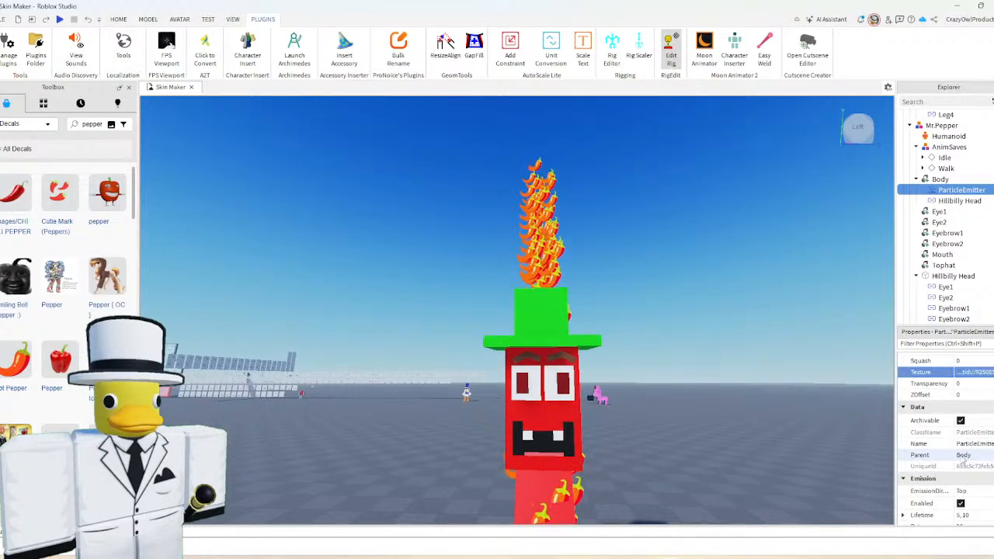
{"action": "scroll", "coordinate": [962, 459], "scroll_direction": "down", "scroll_amount": 1}
{"action": "left_click", "coordinate": [962, 448]}
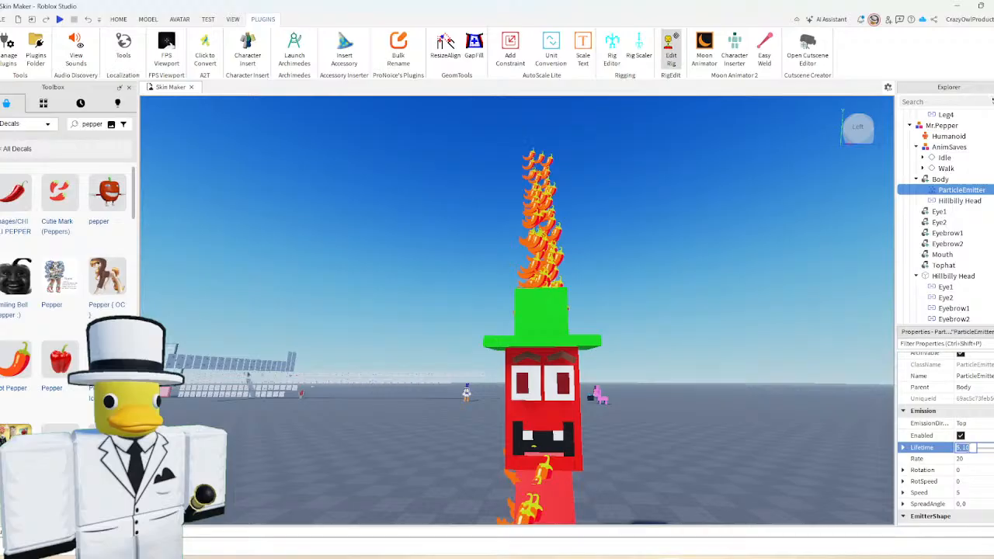
{"action": "type", "text": "2"}
{"action": "key", "text": "Return"}
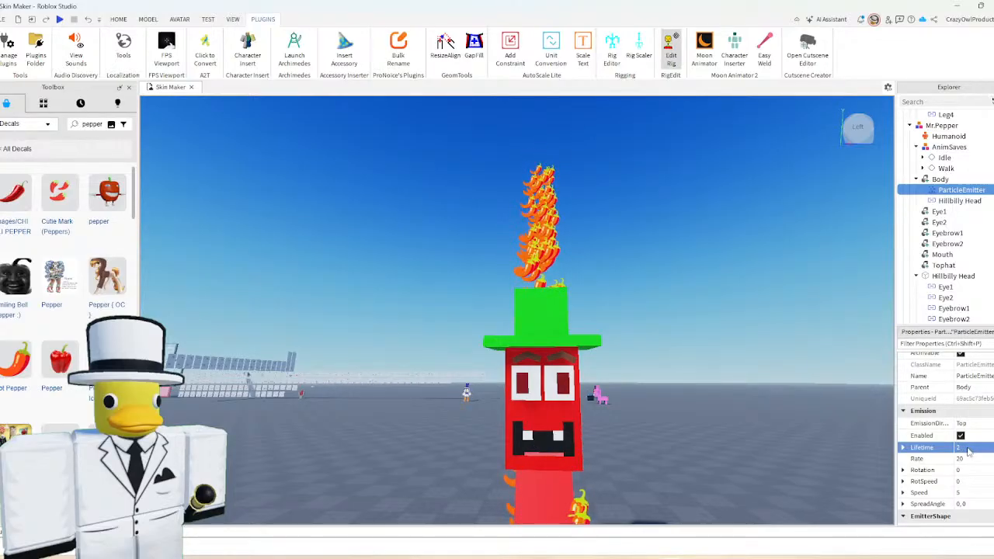
{"action": "key", "text": "d"}
{"action": "right_click_drag", "start_coordinate": [798, 327], "coordinate": [797, 328]}
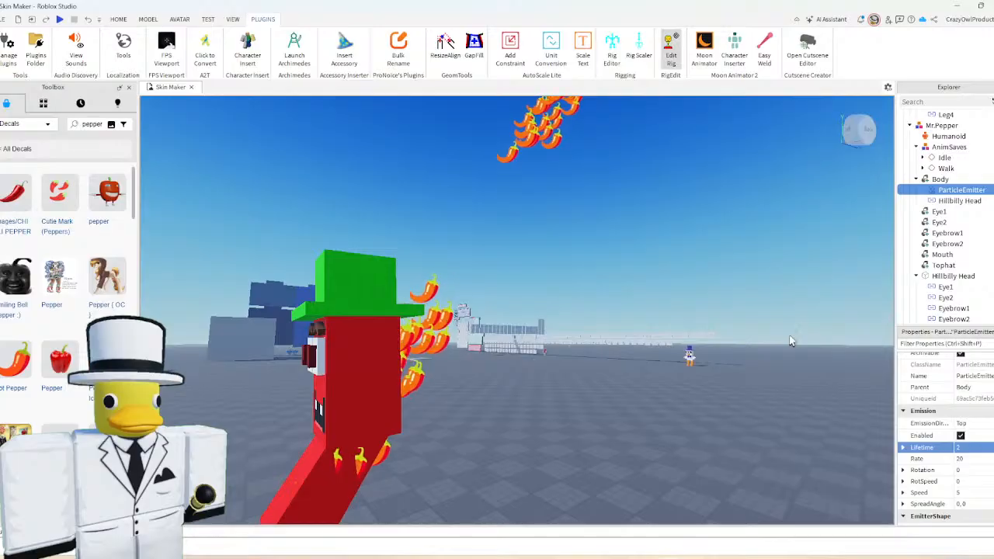
- Set the ParticleEmitter's SpreadAngle to 100, 100 so the peppers scatter around the body
{"action": "left_click", "coordinate": [979, 506]}
{"action": "type", "text": "100"}
{"action": "key", "text": "Return"}
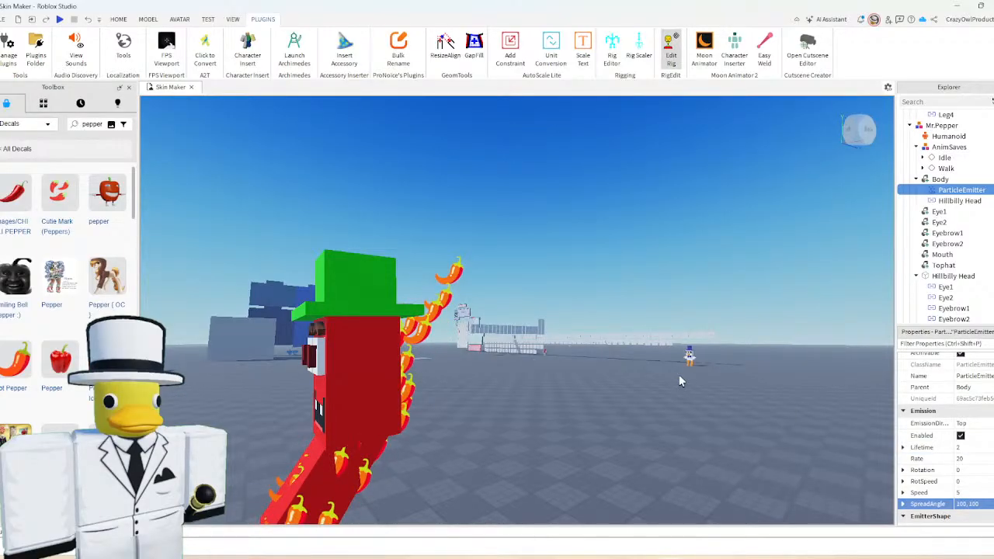
{"action": "key", "text": "a"}
{"action": "right_click_drag", "start_coordinate": [520, 383], "coordinate": [519, 383]}
{"action": "key", "text": "d"}
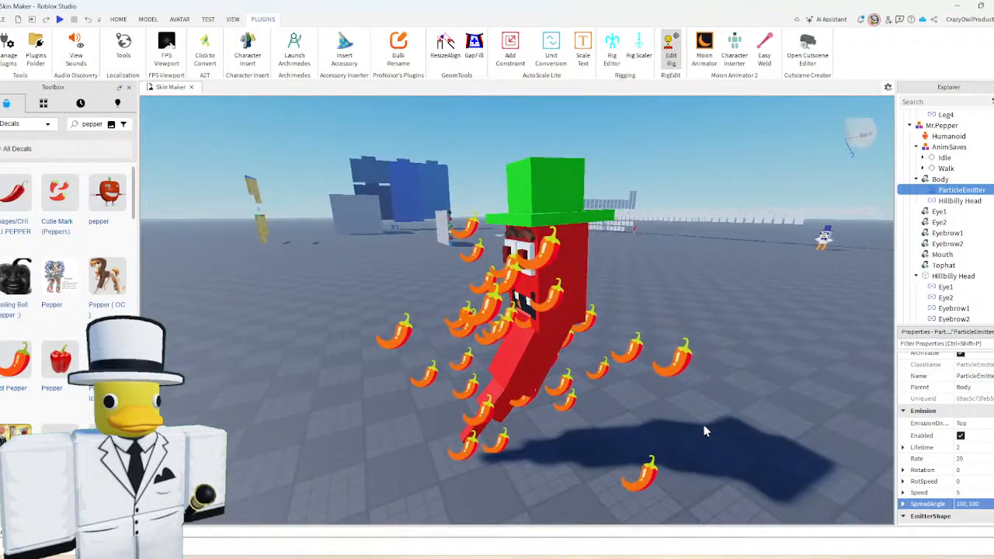
- Shorten the pepper particles' Lifetime to 1.5
{"action": "left_click", "coordinate": [965, 447]}
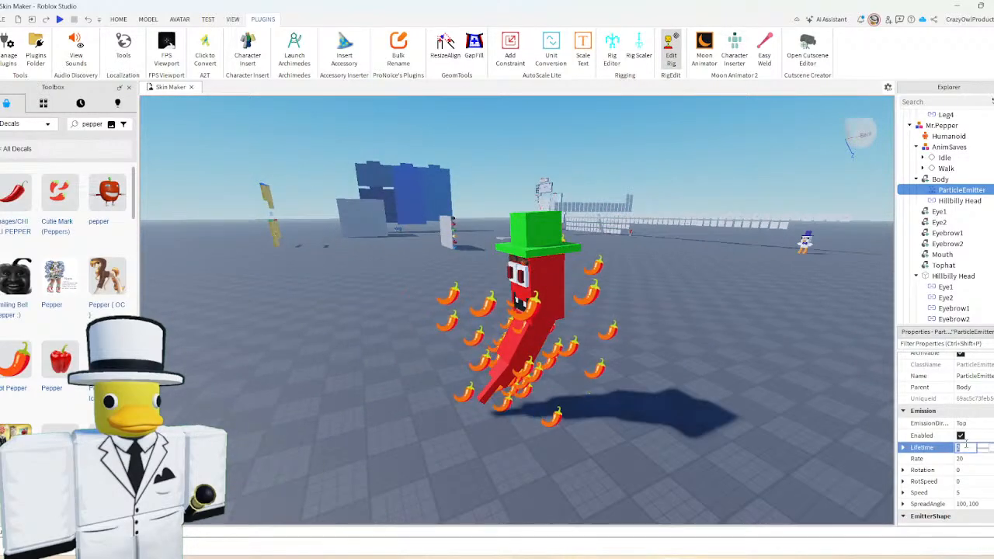
{"action": "type", "text": "1.5"}
{"action": "key", "text": "Return"}
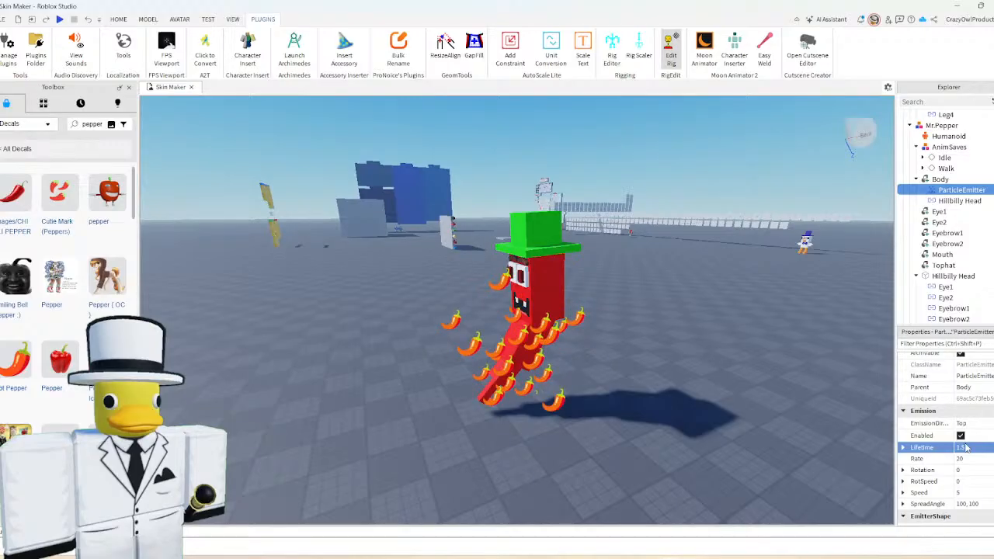
- Set the ParticleEmitter's LightEmission to 1 and view the effect from the front of the character
{"action": "scroll", "coordinate": [965, 447], "scroll_direction": "up", "scroll_amount": 3}
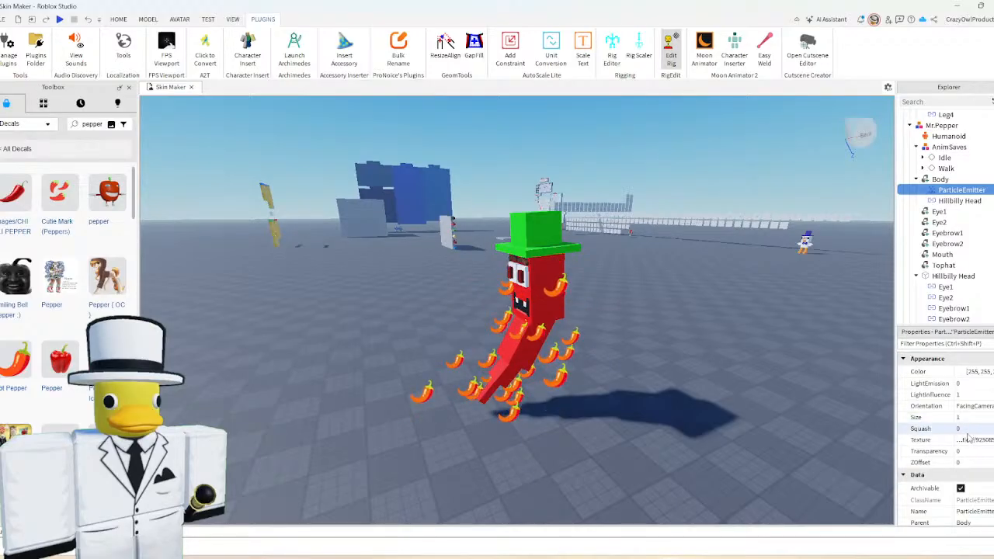
{"action": "left_click", "coordinate": [962, 384]}
{"action": "type", "text": "1"}
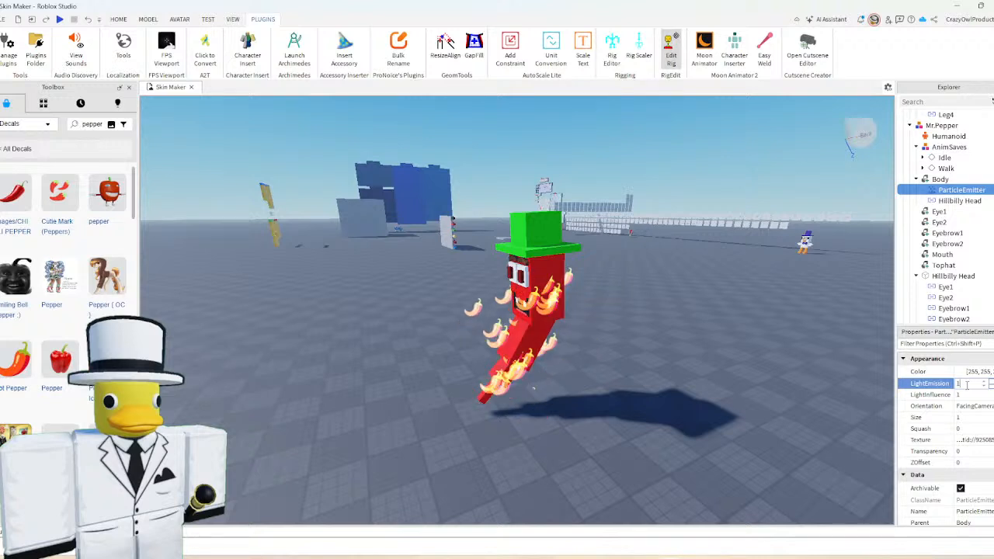
{"action": "key", "text": "Return"}
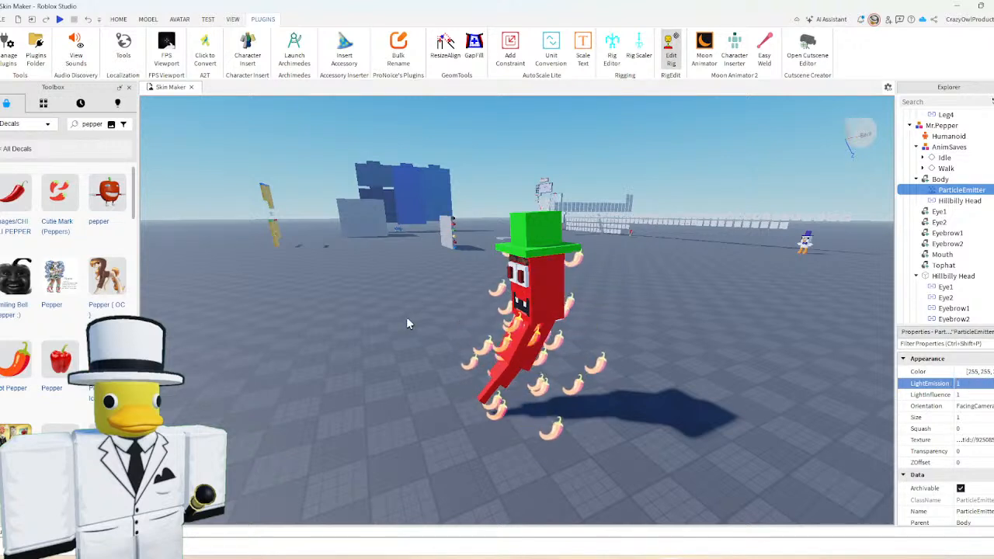
{"action": "key", "text": "w"}
{"action": "key", "text": "a"}
{"action": "right_click_drag", "start_coordinate": [408, 323], "coordinate": [404, 333]}
{"action": "key", "text": "a"}
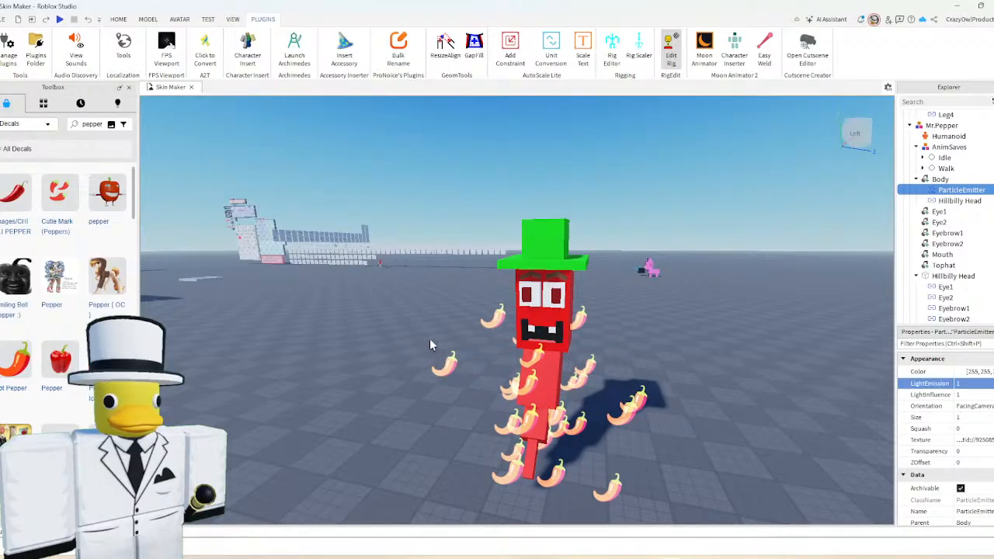
- Save the Mr.Pepper model to Roblox as a development item in the Model category with Me as creator
{"action": "left_click", "coordinate": [536, 365]}
{"action": "right_click", "coordinate": [922, 126]}
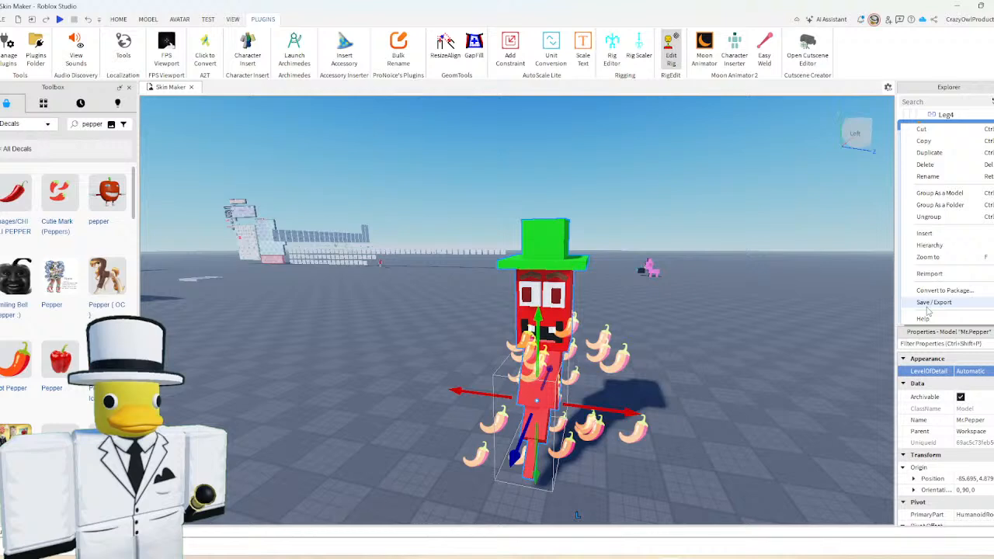
{"action": "left_click", "coordinate": [854, 314]}
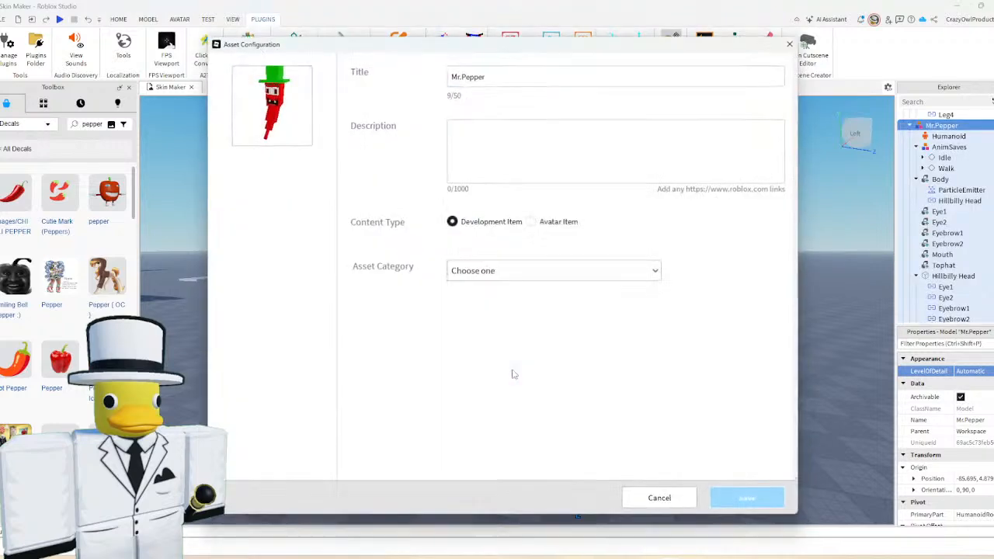
{"action": "left_click", "coordinate": [469, 271]}
{"action": "left_click", "coordinate": [463, 289]}
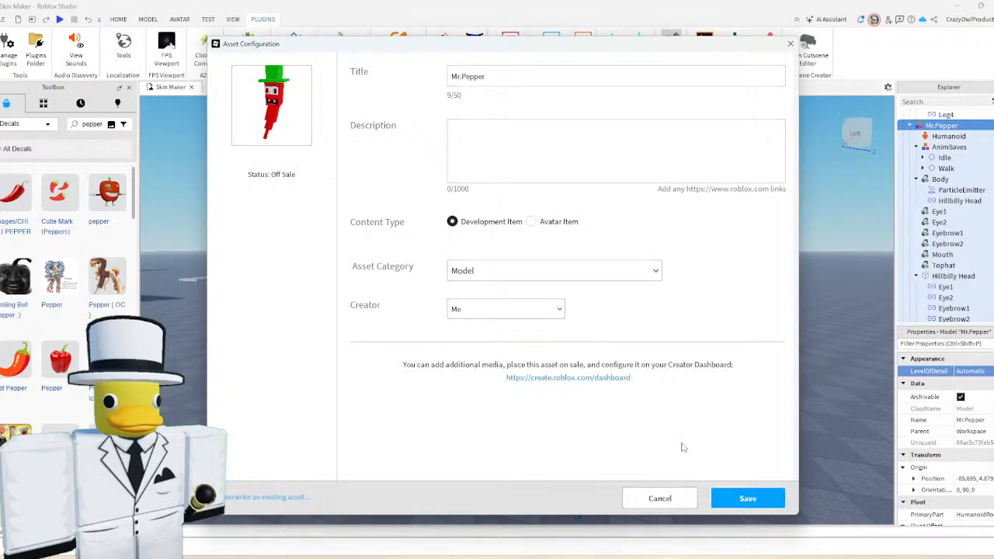
{"action": "left_click", "coordinate": [747, 498]}
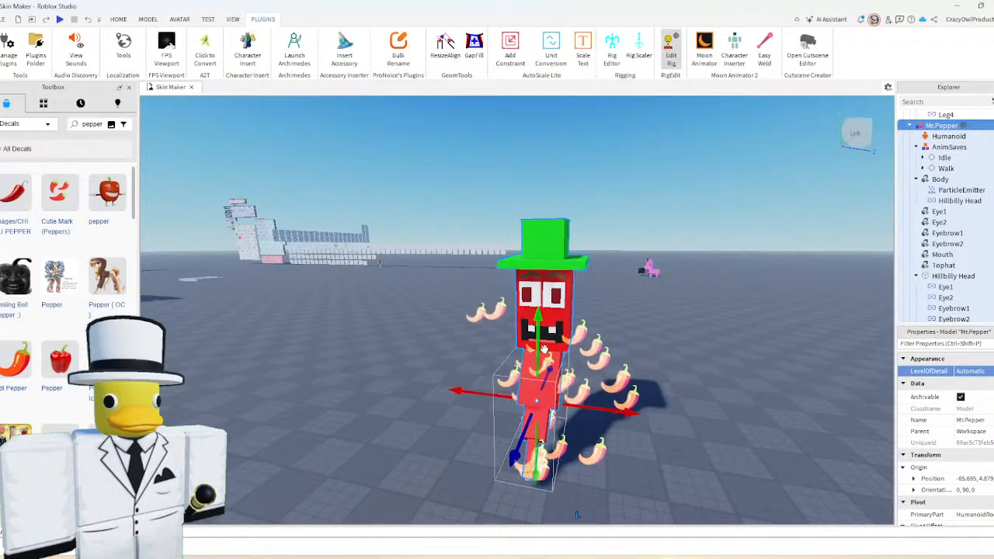
- Move Mr.Pepper beside Cyborg Mr.Pig and rotate it to face the same way
{"action": "left_click_drag", "start_coordinate": [539, 300], "coordinate": [590, 340]}
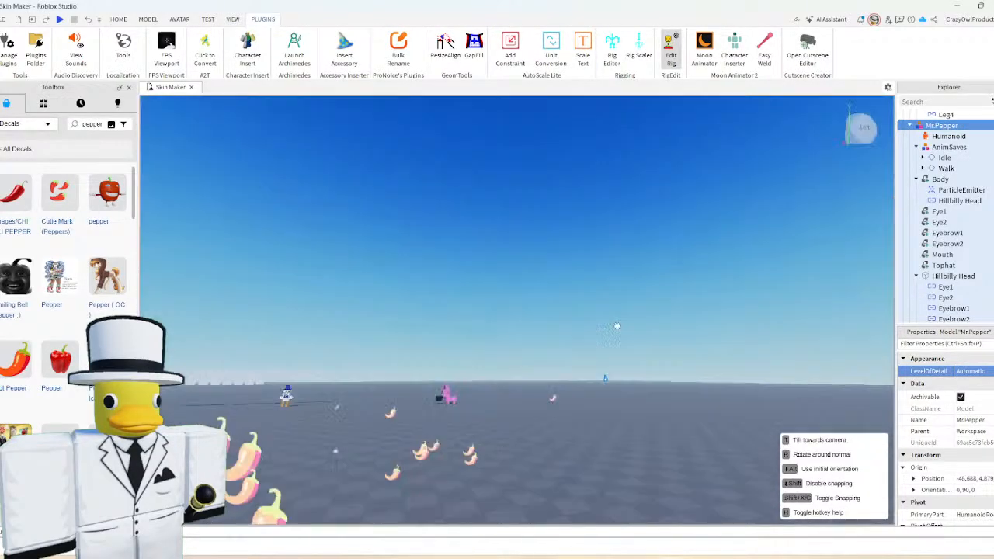
{"action": "left_click_drag", "start_coordinate": [616, 326], "coordinate": [518, 352]}
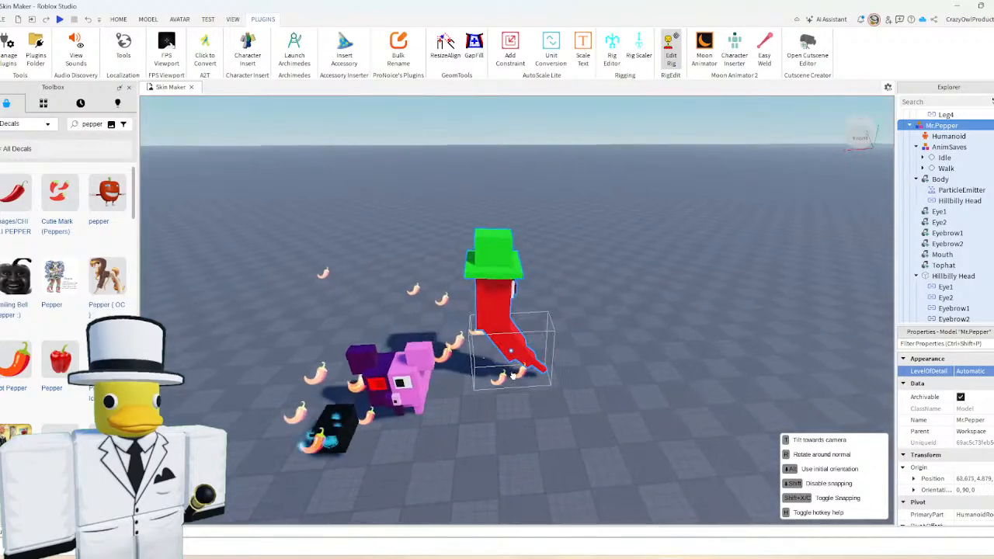
{"action": "key", "text": "ctrl+2"}
{"action": "key", "text": "ctrl+4"}
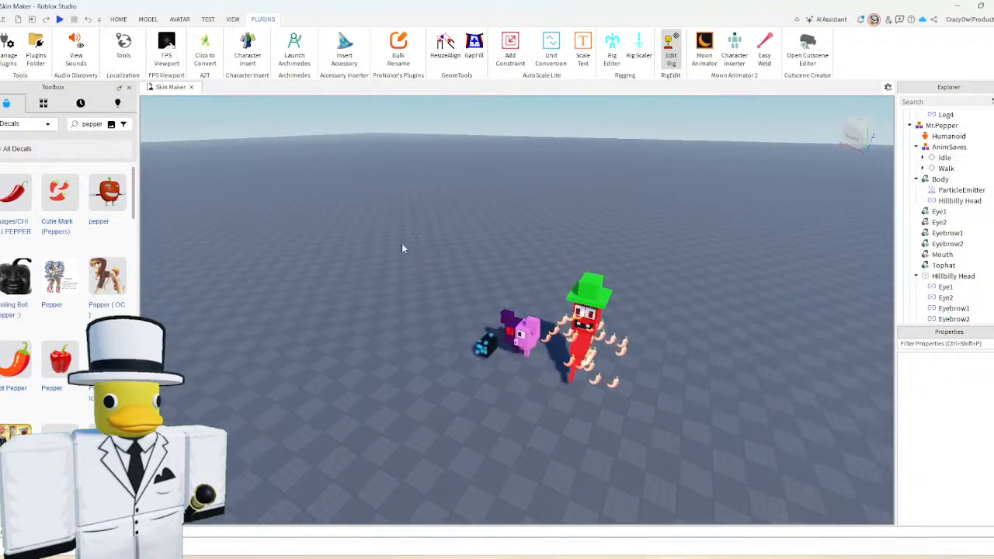
- Select Cyborg Mr.Pig and Mr.Pepper together and move them farther out across the baseplate
{"action": "scroll", "coordinate": [402, 243], "scroll_direction": "down", "scroll_amount": 1}
{"action": "left_click_drag", "start_coordinate": [401, 243], "coordinate": [644, 411]}
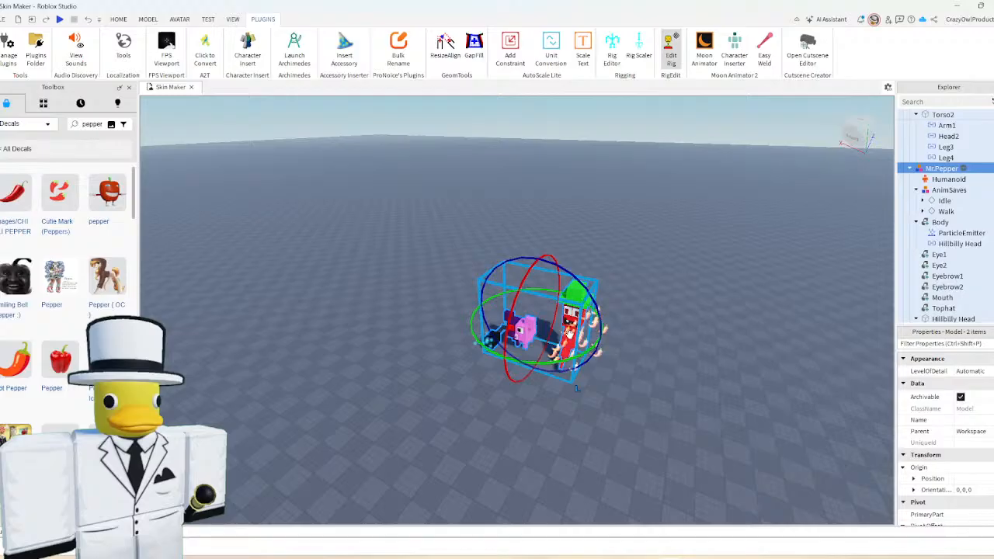
{"action": "key", "text": "ctrl+3"}
{"action": "key", "text": "ctrl+1"}
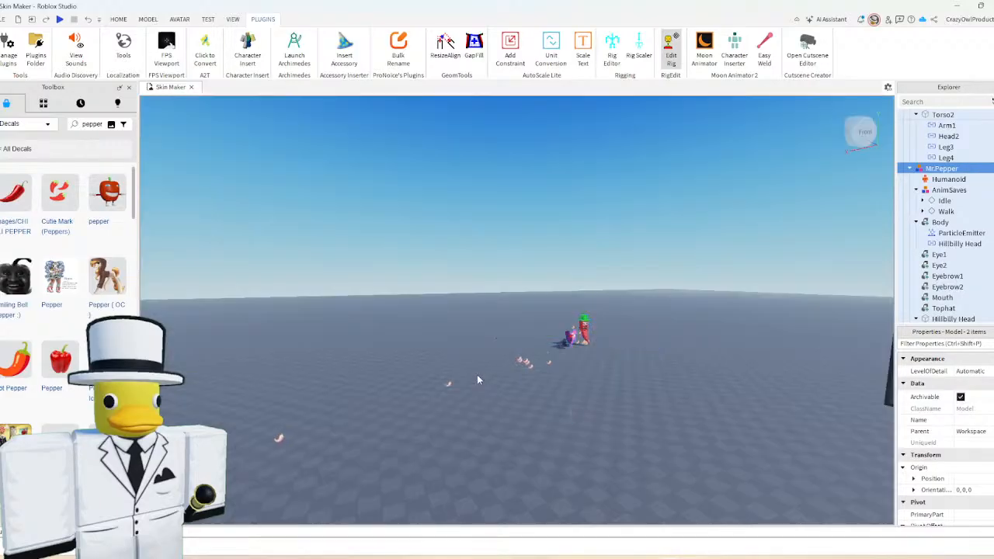
- Move the Anatra duck model far out across the baseplate to clear the work area
{"action": "left_click", "coordinate": [476, 376]}
{"action": "right_click_drag", "start_coordinate": [477, 376], "coordinate": [474, 386]}
{"action": "left_click_drag", "start_coordinate": [464, 350], "coordinate": [569, 336]}
{"action": "right_click_drag", "start_coordinate": [569, 336], "coordinate": [569, 336]}
{"action": "left_click_drag", "start_coordinate": [569, 337], "coordinate": [568, 339]}
{"action": "right_click_drag", "start_coordinate": [569, 336], "coordinate": [568, 339]}
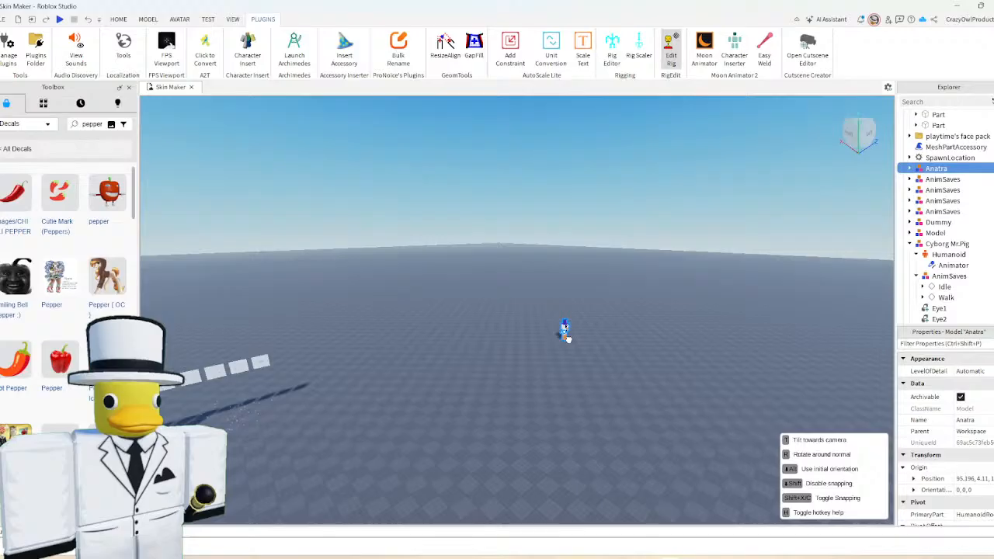
{"action": "left_click_drag", "start_coordinate": [568, 339], "coordinate": [569, 340]}
{"action": "right_click_drag", "start_coordinate": [567, 339], "coordinate": [569, 340]}
{"action": "left_click", "coordinate": [464, 390]}
{"action": "right_click_drag", "start_coordinate": [465, 391], "coordinate": [465, 388]}
{"action": "scroll", "coordinate": [465, 388], "scroll_direction": "up", "scroll_amount": 3}
{"action": "scroll", "coordinate": [464, 388], "scroll_direction": "down", "scroll_amount": 3}
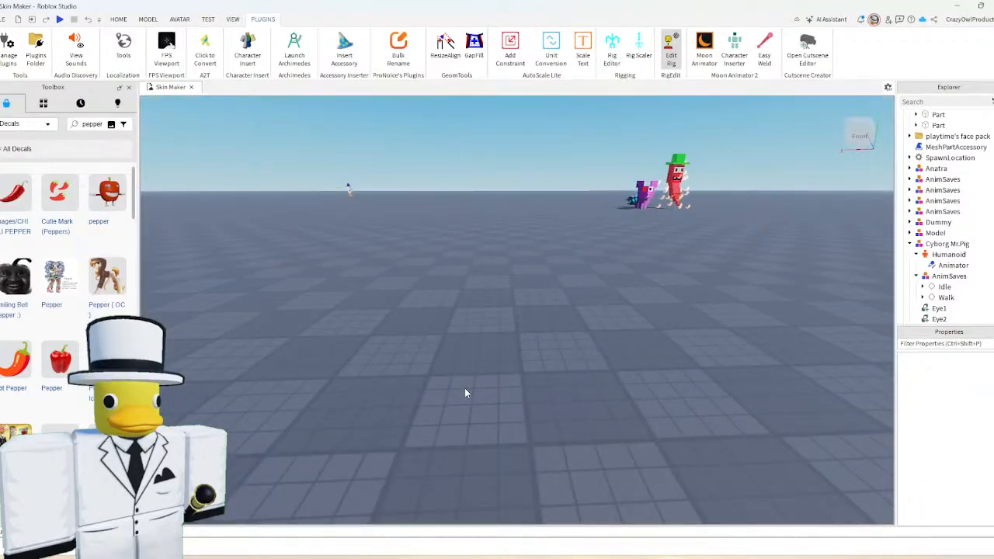
{"action": "scroll", "coordinate": [465, 388], "scroll_direction": "down", "scroll_amount": 2}
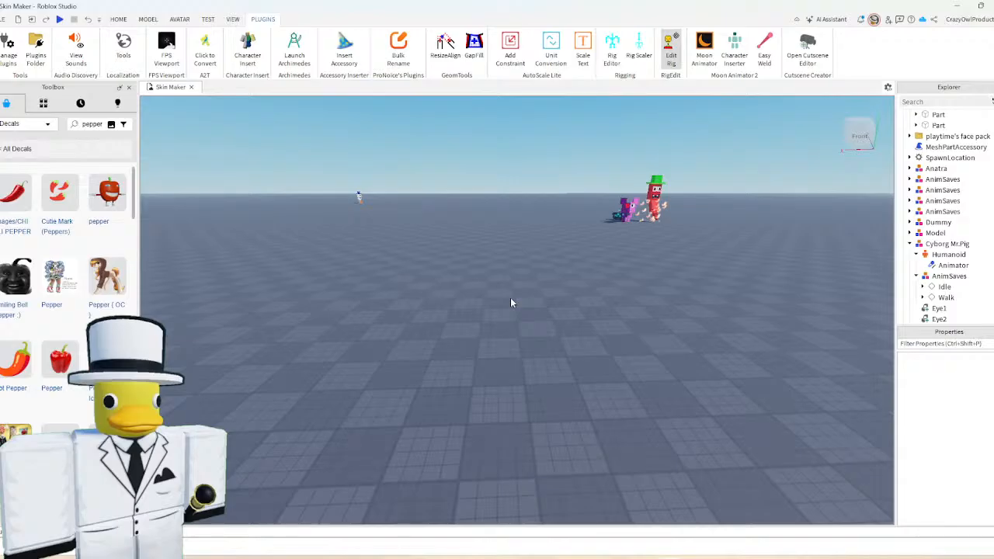
- Insert a block part in the empty work area and switch to the Scale tool
{"action": "scroll", "coordinate": [511, 303], "scroll_direction": "down", "scroll_amount": 1}
{"action": "left_click", "coordinate": [148, 20]}
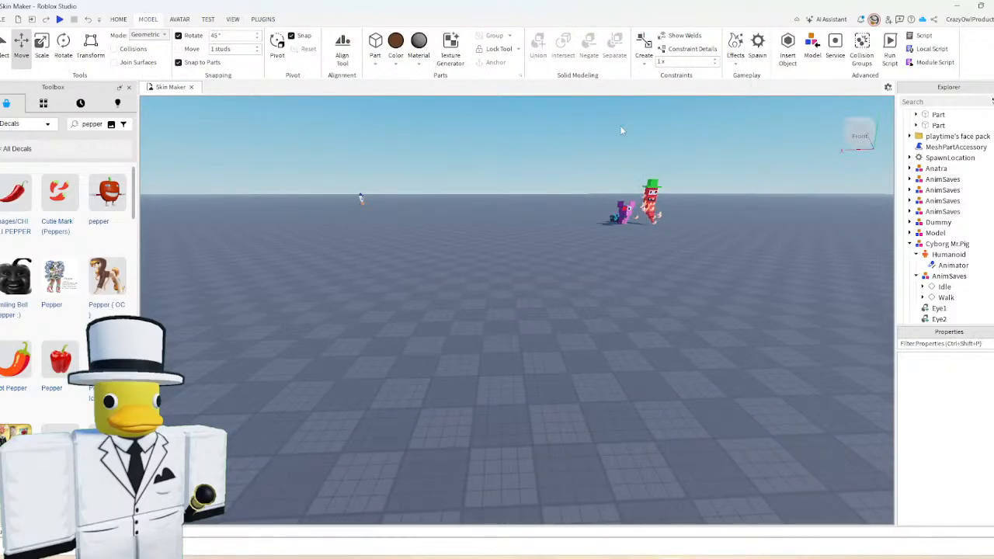
{"action": "left_click", "coordinate": [375, 64]}
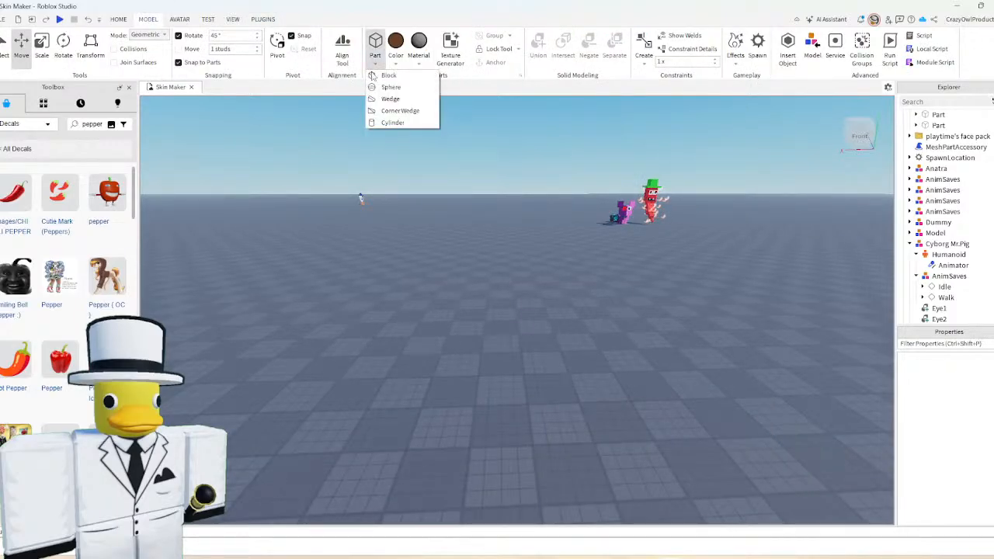
{"action": "left_click", "coordinate": [387, 75]}
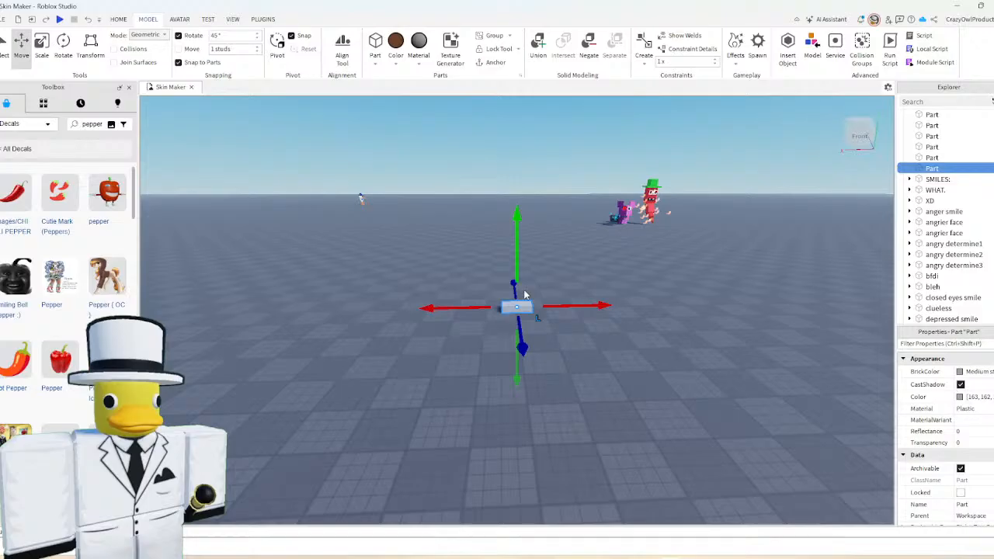
{"action": "left_click", "coordinate": [448, 292]}
{"action": "scroll", "coordinate": [448, 292], "scroll_direction": "up", "scroll_amount": 3}
{"action": "left_click", "coordinate": [491, 293]}
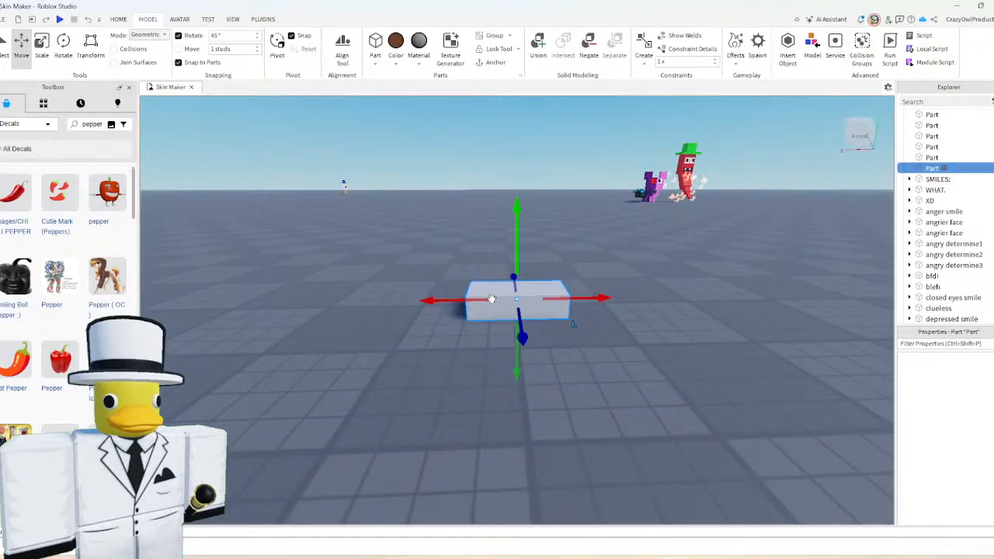
{"action": "key", "text": "ctrl+3"}
{"action": "left_click", "coordinate": [507, 268]}
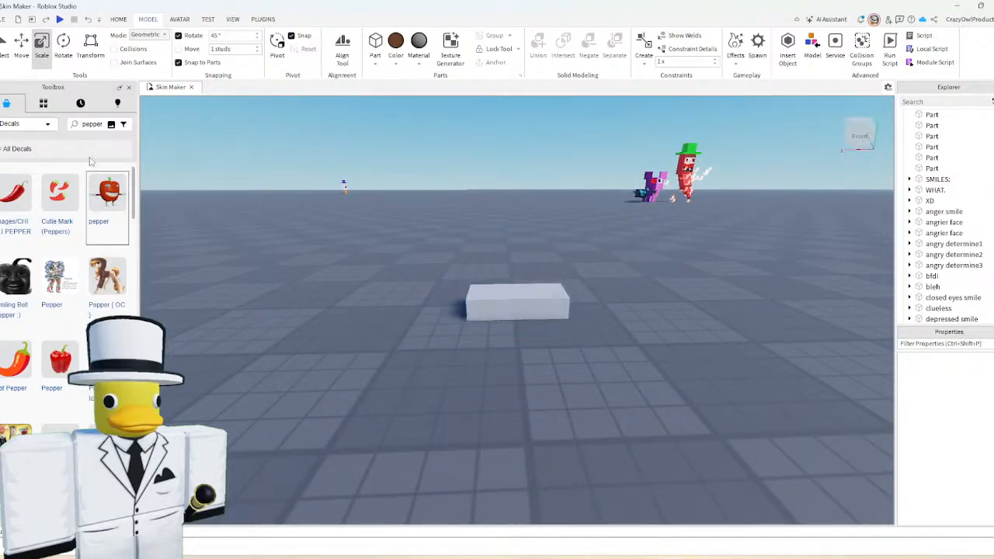
- Insert the saved 2026 model from My Models into the scene
{"action": "left_click", "coordinate": [43, 103]}
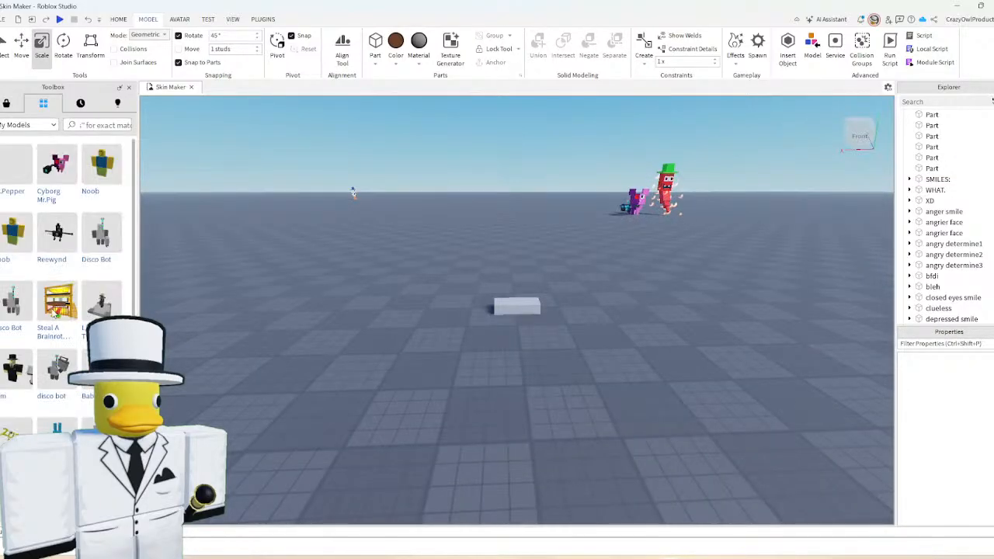
{"action": "scroll", "coordinate": [54, 313], "scroll_direction": "down", "scroll_amount": 1}
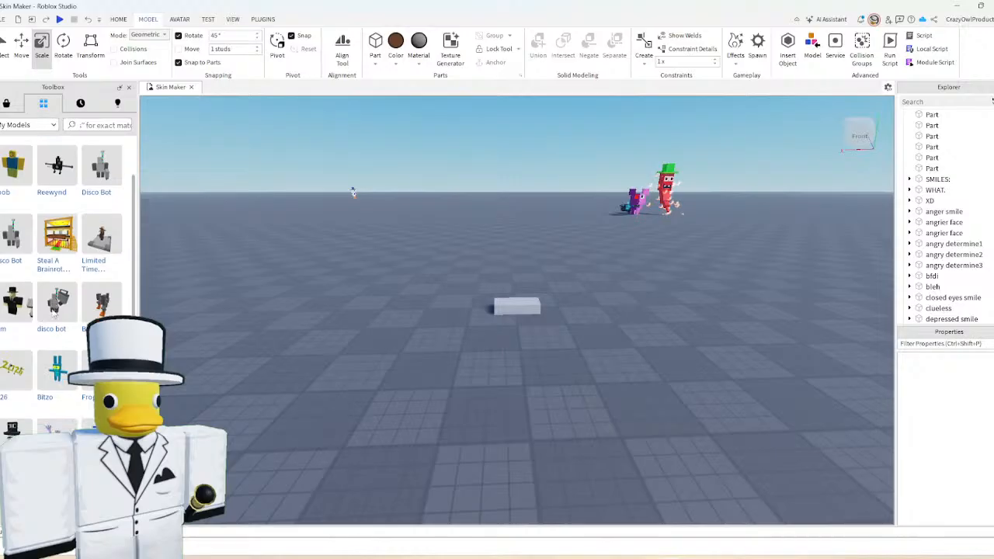
{"action": "scroll", "coordinate": [53, 313], "scroll_direction": "down", "scroll_amount": 1}
{"action": "left_click", "coordinate": [27, 289]}
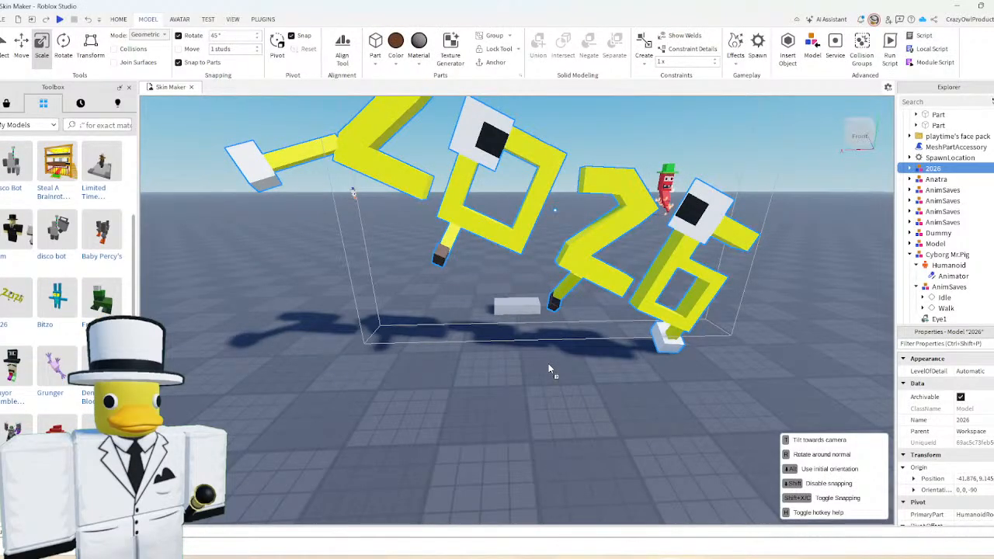
- Move the inserted 2026 model sideways across the baseplate and rotate it until its row of digits is level
{"action": "left_click", "coordinate": [546, 358]}
{"action": "left_click", "coordinate": [7, 103]}
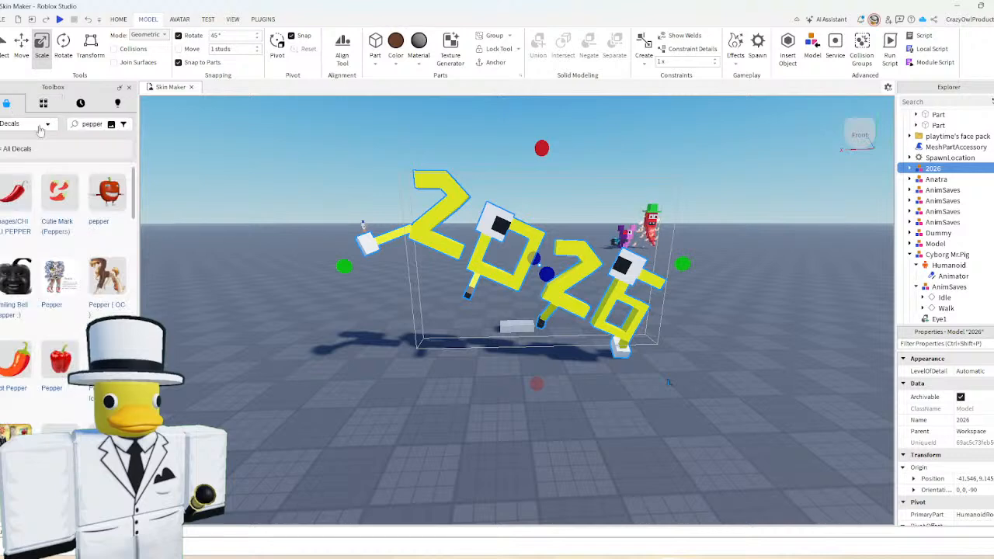
{"action": "left_click", "coordinate": [267, 273]}
{"action": "left_click_drag", "start_coordinate": [504, 282], "coordinate": [505, 372]}
{"action": "key", "text": "ctrl+4"}
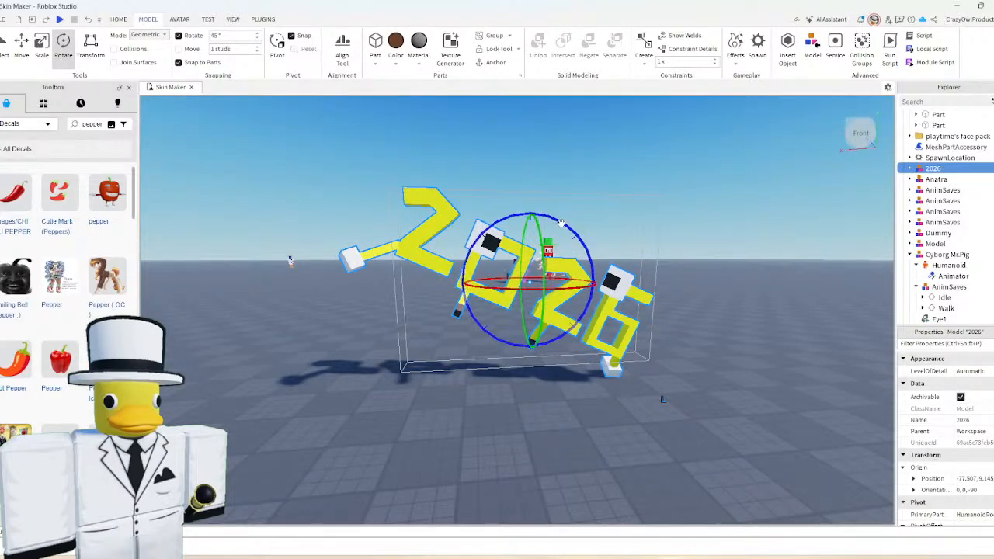
{"action": "left_click_drag", "start_coordinate": [561, 223], "coordinate": [532, 218]}
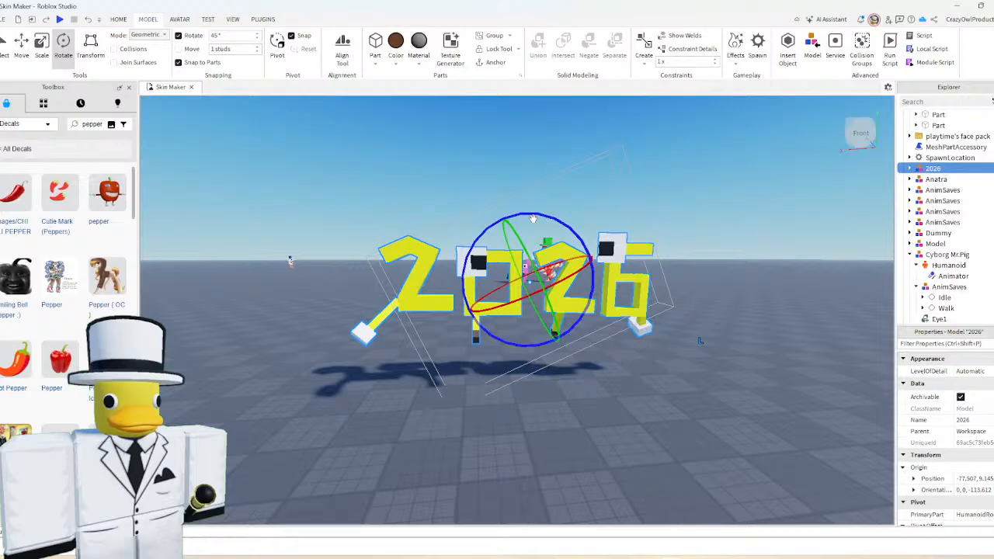
- Lower the 2026 model toward the baseplate and delete it from the scene
{"action": "key", "text": "ctrl+2"}
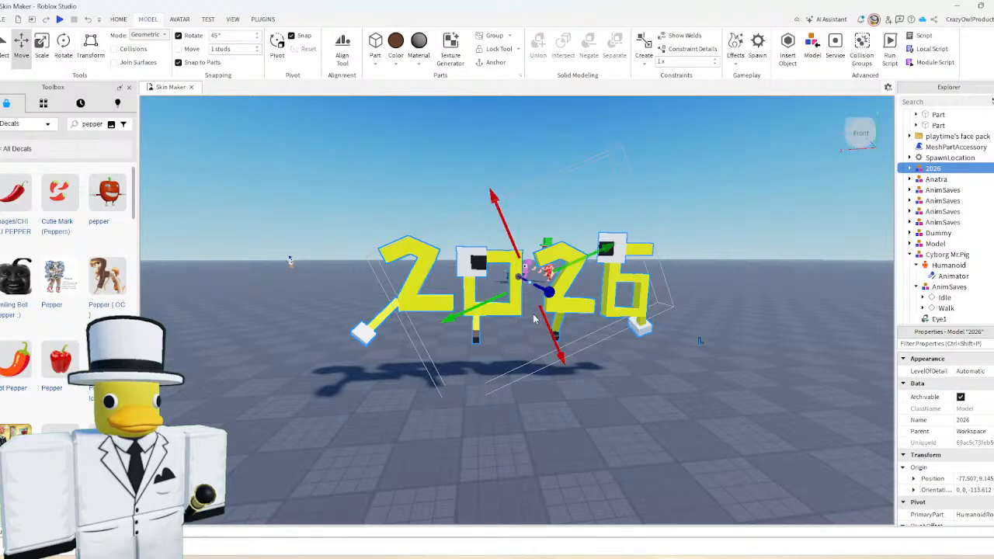
{"action": "left_click_drag", "start_coordinate": [550, 322], "coordinate": [567, 355]}
{"action": "key", "text": "Delete"}
- Raise the grey block above the baseplate and reduce its depth to about 1.05 studs
{"action": "key", "text": "a"}
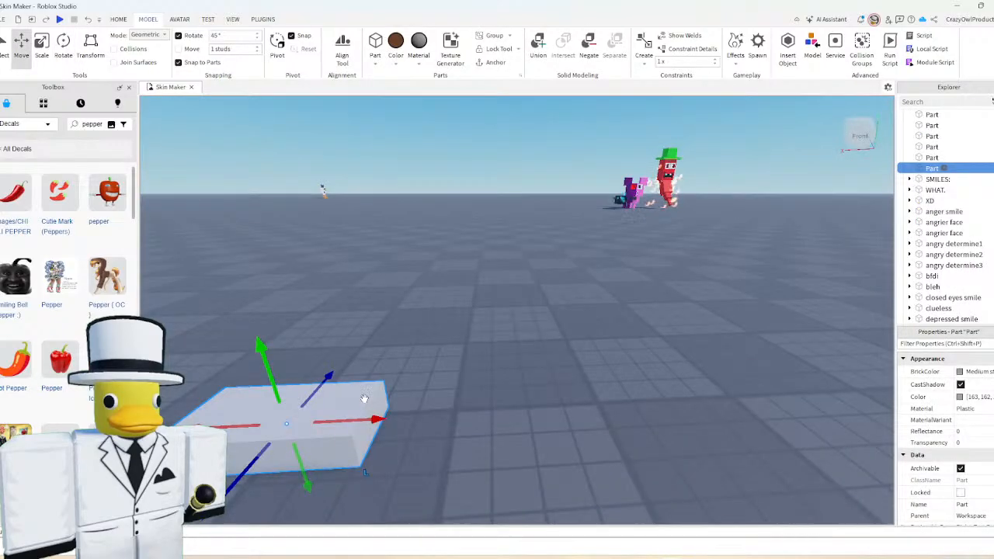
{"action": "key", "text": "ctrl+2"}
{"action": "key", "text": "ctrl+2"}
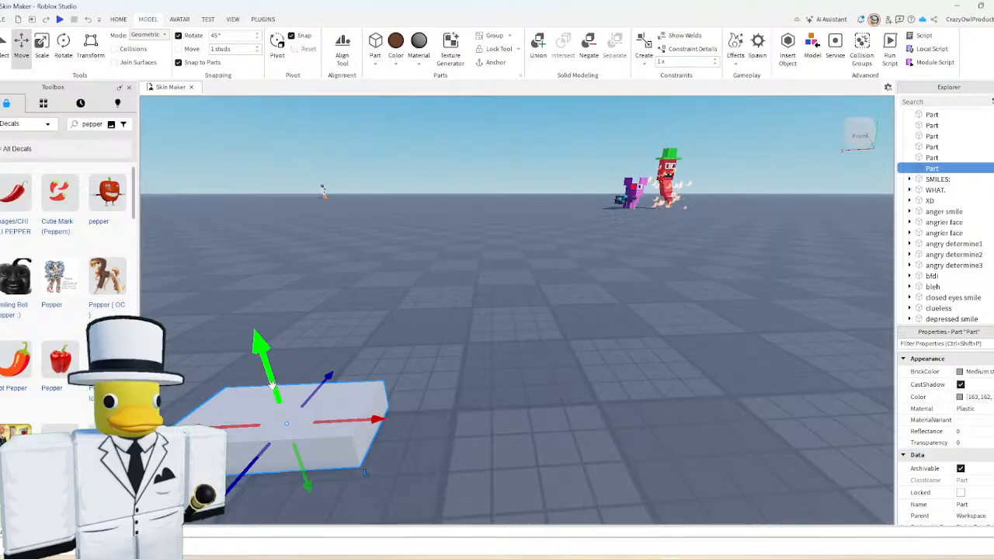
{"action": "left_click_drag", "start_coordinate": [271, 371], "coordinate": [345, 276]}
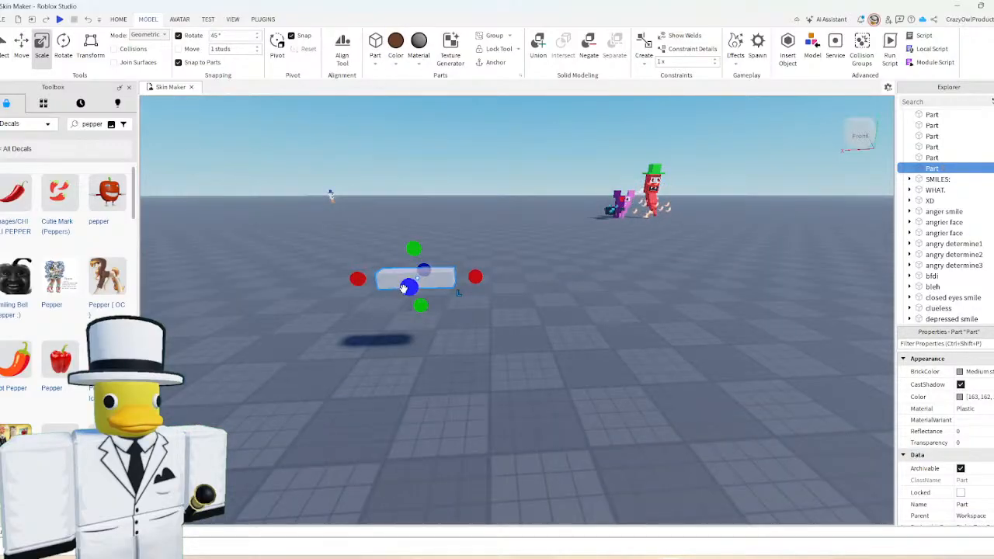
{"action": "left_click_drag", "start_coordinate": [404, 287], "coordinate": [406, 288]}
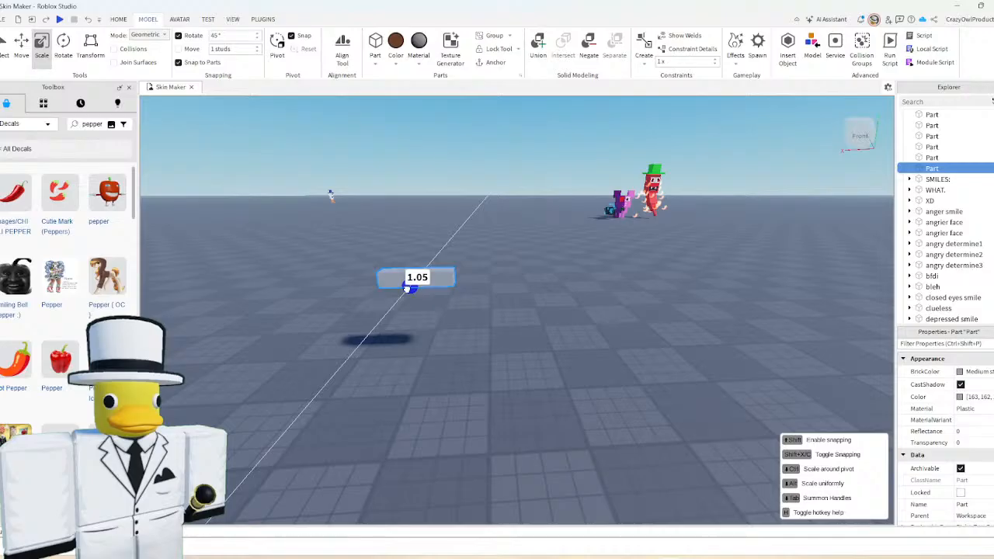
- Color the raised block Electric blue and trim its depth slightly to make a slimmer bar
{"action": "left_click", "coordinate": [395, 62]}
{"action": "left_click", "coordinate": [508, 159]}
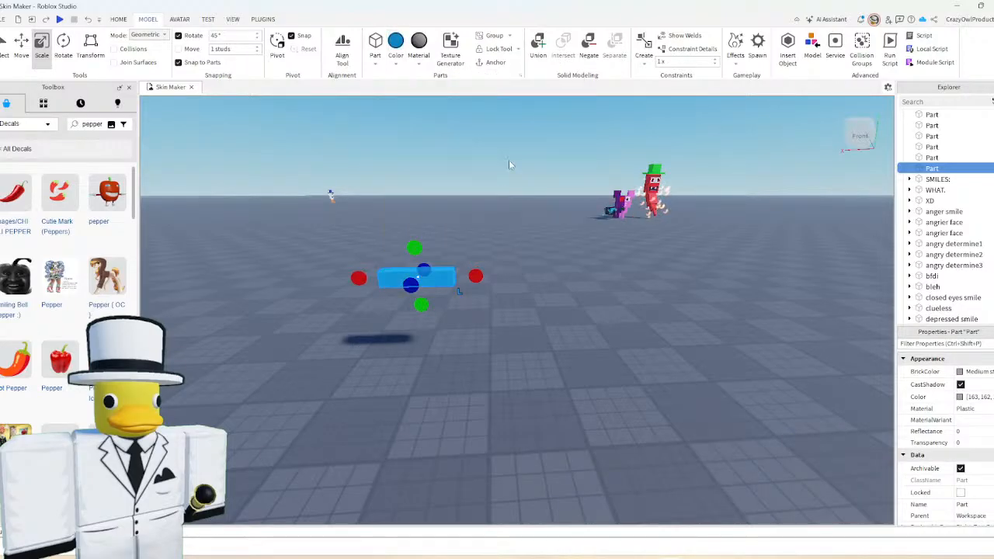
{"action": "scroll", "coordinate": [513, 294], "scroll_direction": "up", "scroll_amount": 2}
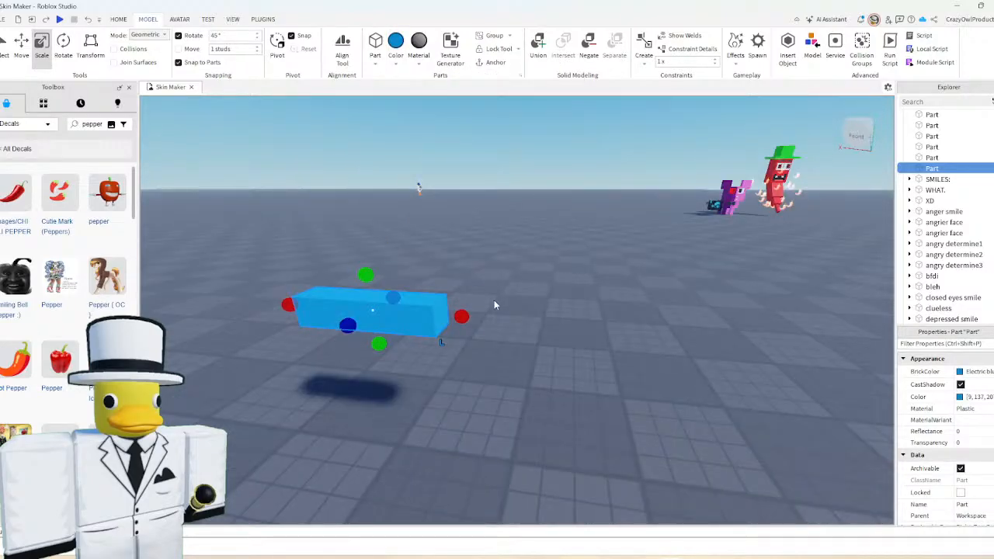
{"action": "key", "text": "a"}
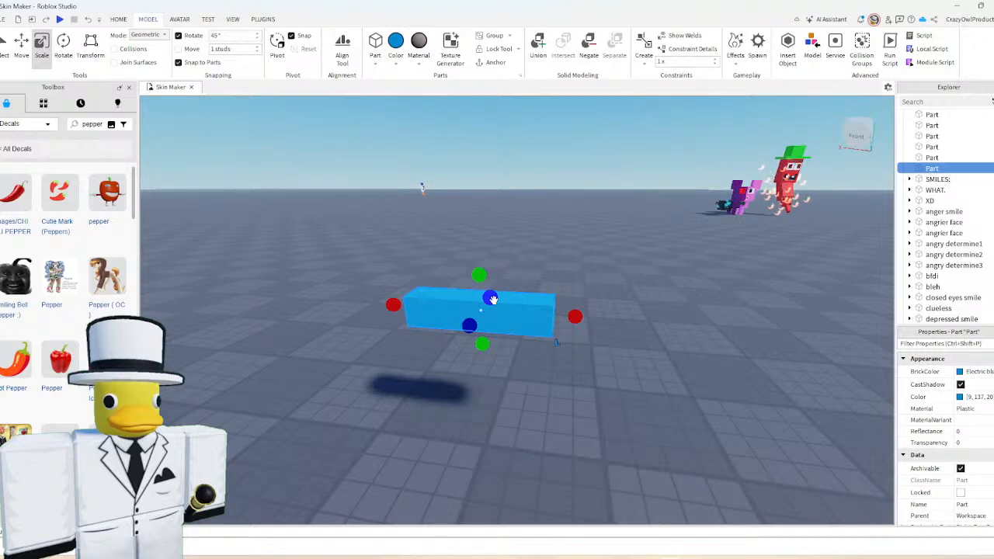
{"action": "scroll", "coordinate": [491, 298], "scroll_direction": "up", "scroll_amount": 2}
{"action": "right_click_drag", "start_coordinate": [462, 253], "coordinate": [462, 251]}
{"action": "left_click_drag", "start_coordinate": [373, 258], "coordinate": [380, 255]}
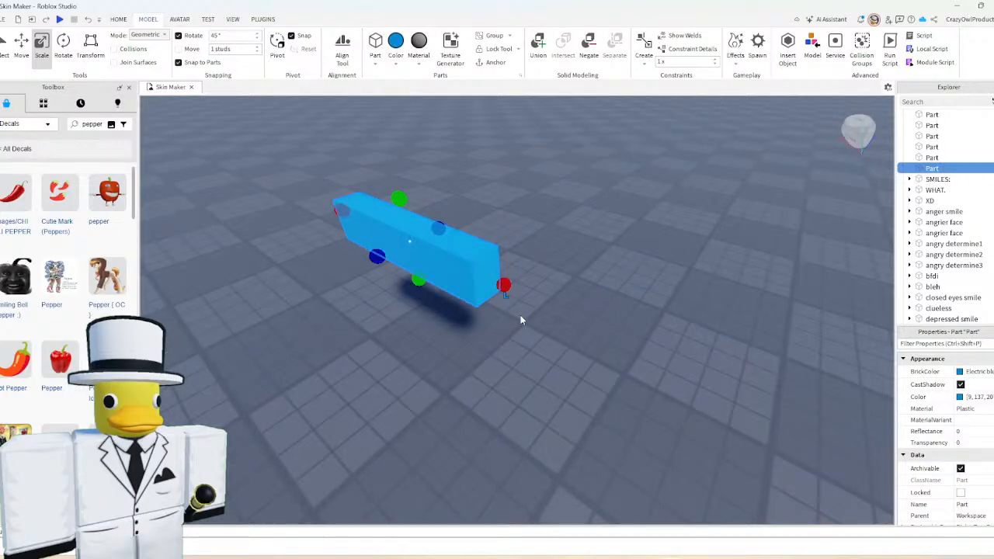
- Duplicate the blue bar, offset the copy along its length, and reshape it into a tall, narrow upright bar
{"action": "key", "text": "ctrl+2"}
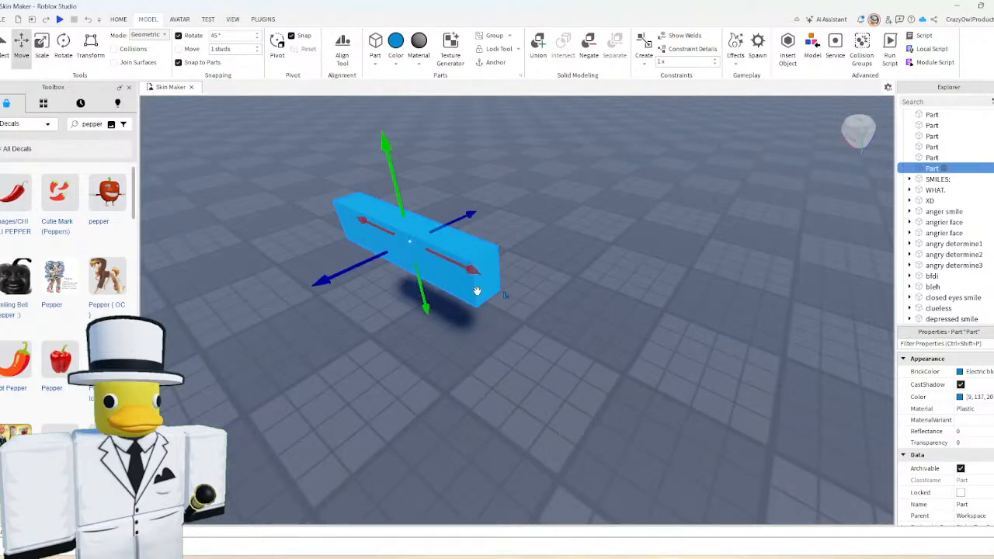
{"action": "key", "text": "ctrl+d"}
{"action": "left_click_drag", "start_coordinate": [399, 339], "coordinate": [573, 300]}
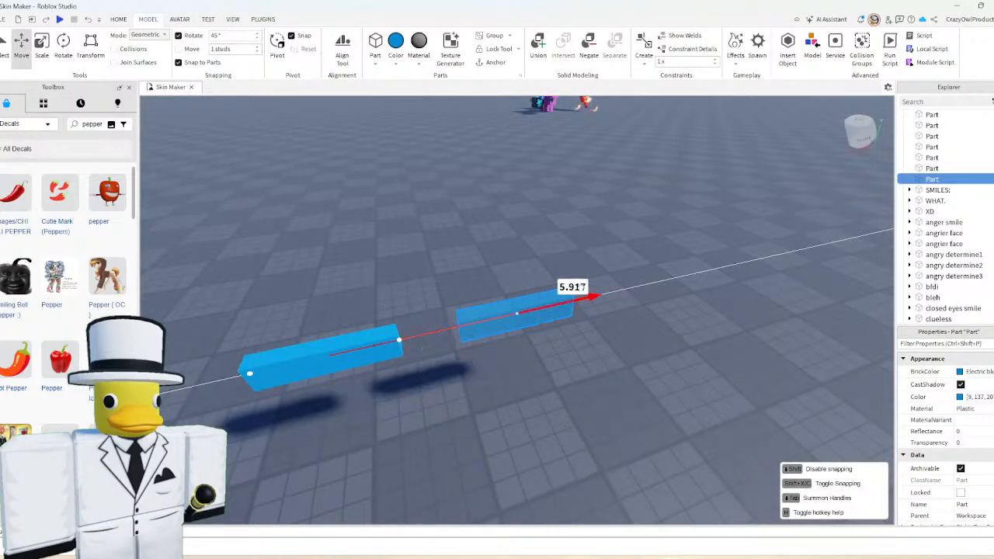
{"action": "key", "text": "ctrl+3"}
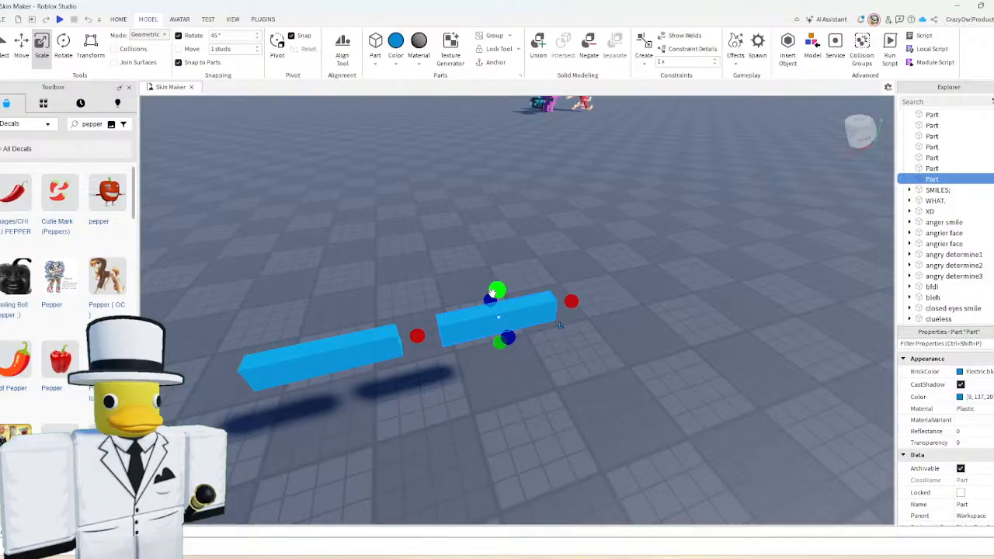
{"action": "left_click_drag", "start_coordinate": [495, 290], "coordinate": [497, 209]}
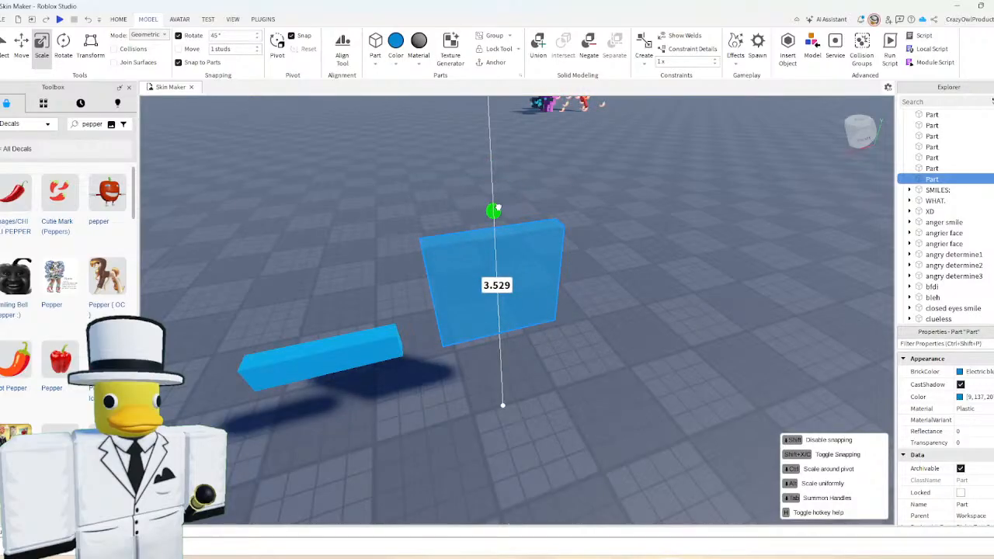
{"action": "left_click_drag", "start_coordinate": [405, 285], "coordinate": [426, 281]}
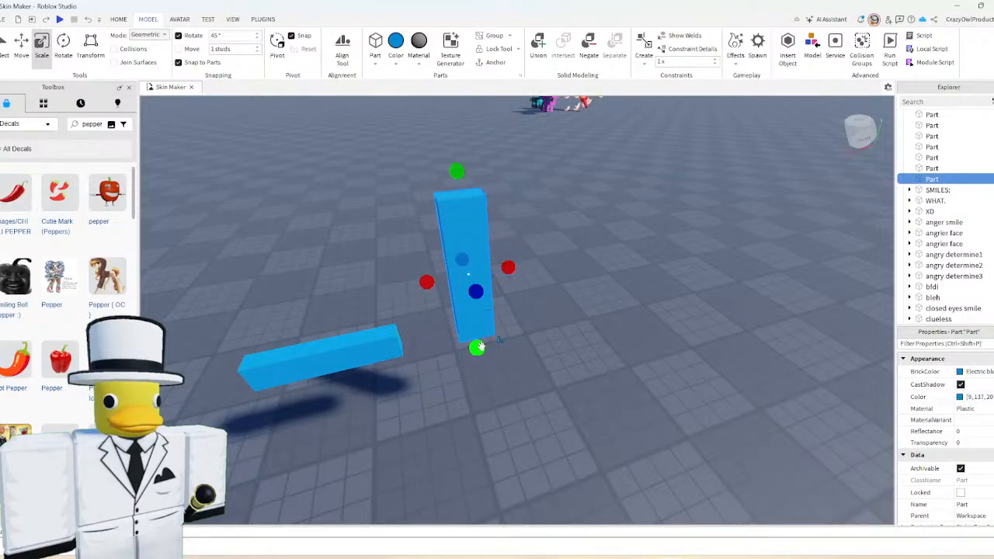
- Raise the original horizontal blue bar beside the upright one and shorten its outer end
{"action": "left_click", "coordinate": [393, 339]}
{"action": "key", "text": "ctrl+2"}
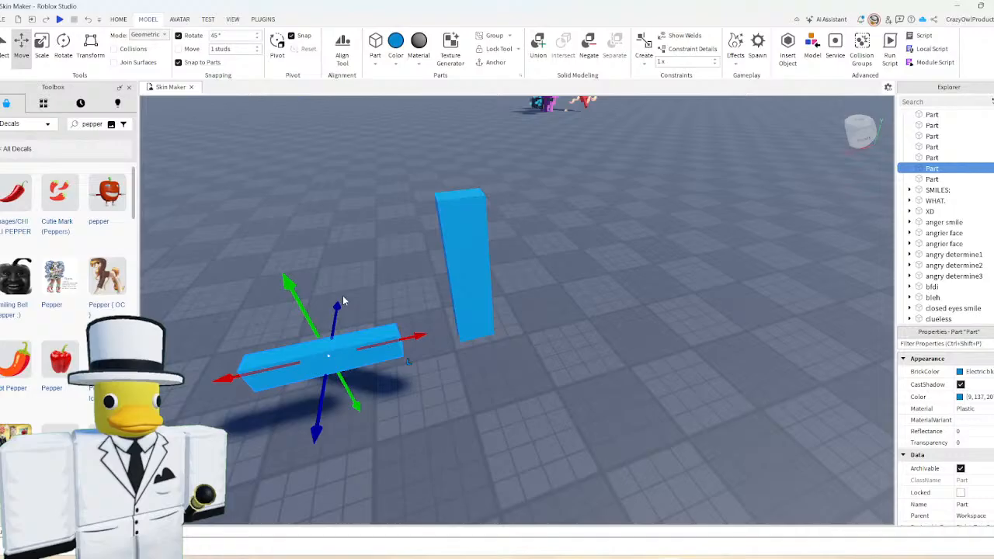
{"action": "left_click_drag", "start_coordinate": [343, 301], "coordinate": [334, 248]}
{"action": "key", "text": "ctrl+3"}
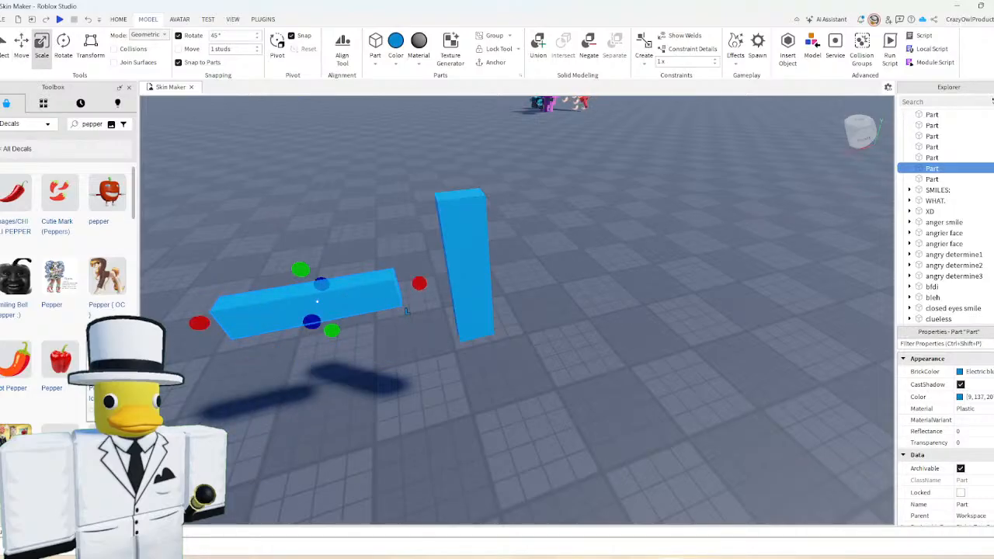
{"action": "left_click_drag", "start_coordinate": [198, 324], "coordinate": [239, 323]}
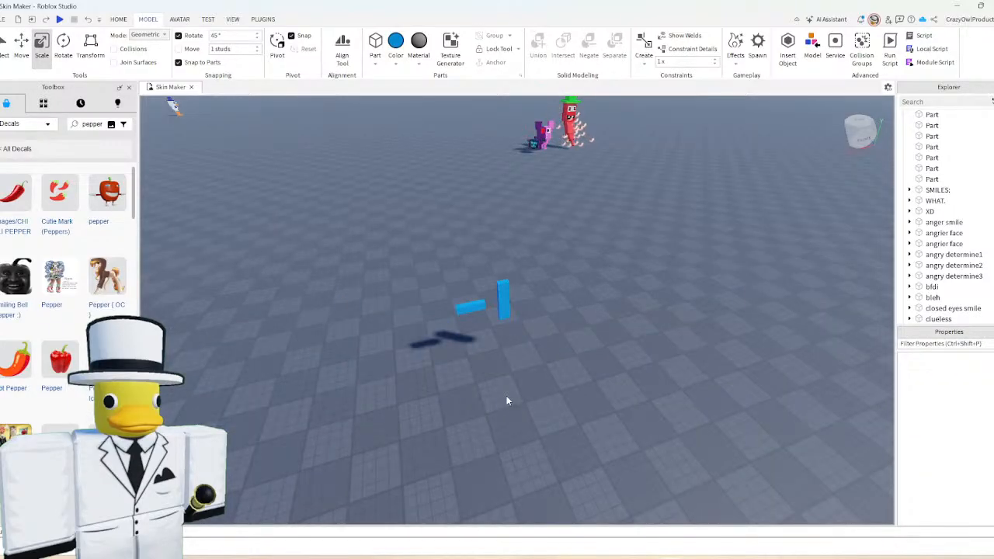
- Duplicate the upright blue bar, rotate the copy horizontal, and move it down about 2.9 studs to form the base of the 1
{"action": "scroll", "coordinate": [507, 401], "scroll_direction": "up", "scroll_amount": 5}
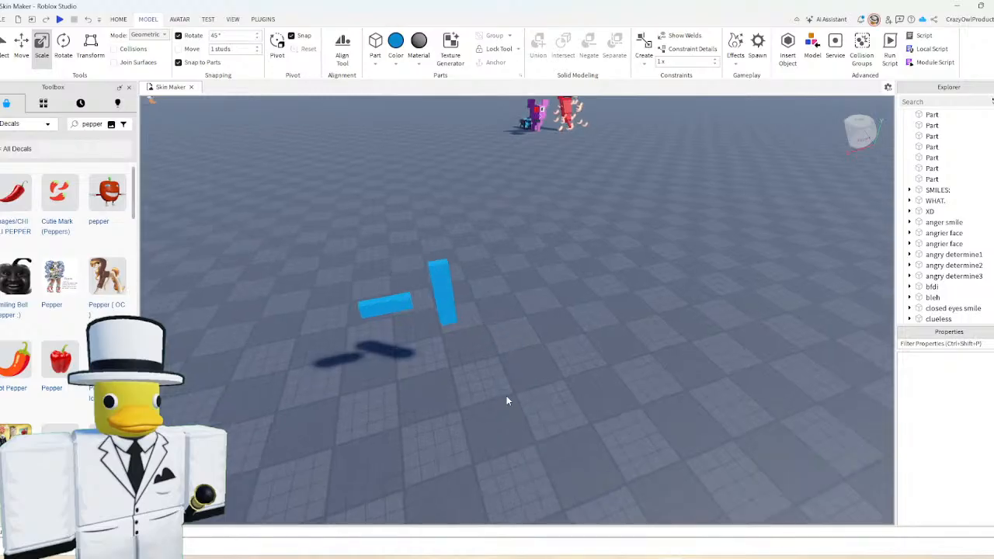
{"action": "scroll", "coordinate": [506, 401], "scroll_direction": "up", "scroll_amount": 3}
{"action": "right_click_drag", "start_coordinate": [506, 401], "coordinate": [506, 401]}
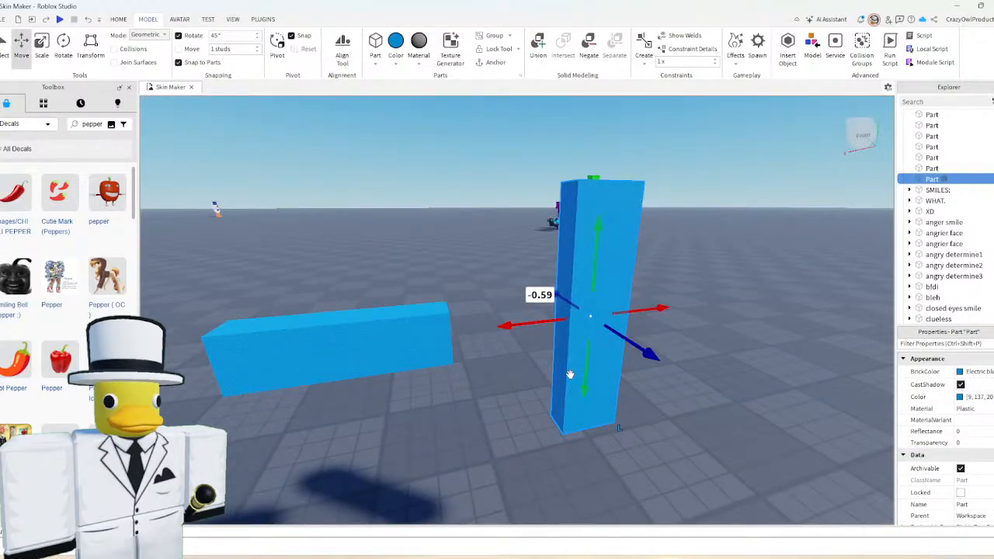
{"action": "key", "text": "ctrl+d"}
{"action": "key", "text": "ctrl+4"}
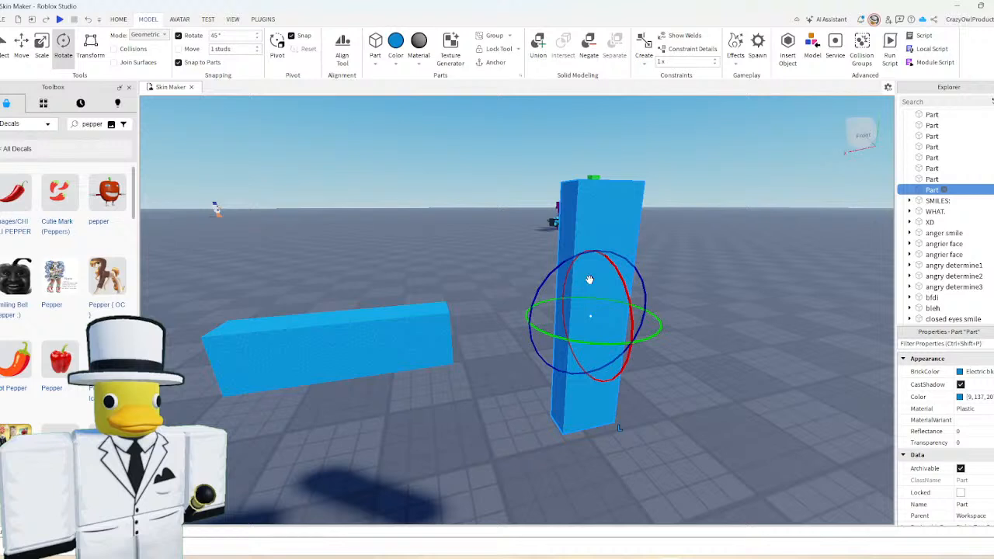
{"action": "left_click_drag", "start_coordinate": [582, 398], "coordinate": [577, 503]}
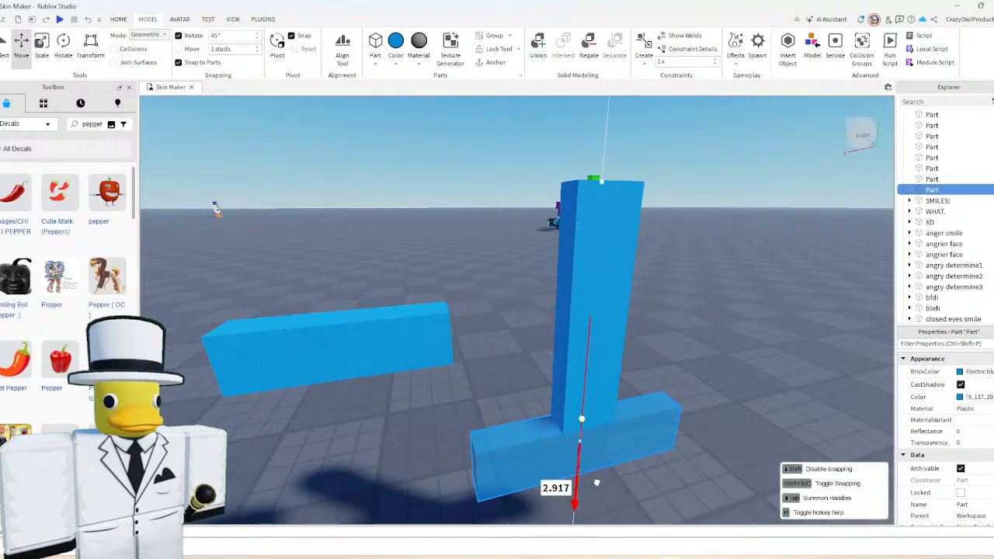
{"action": "left_click", "coordinate": [508, 264]}
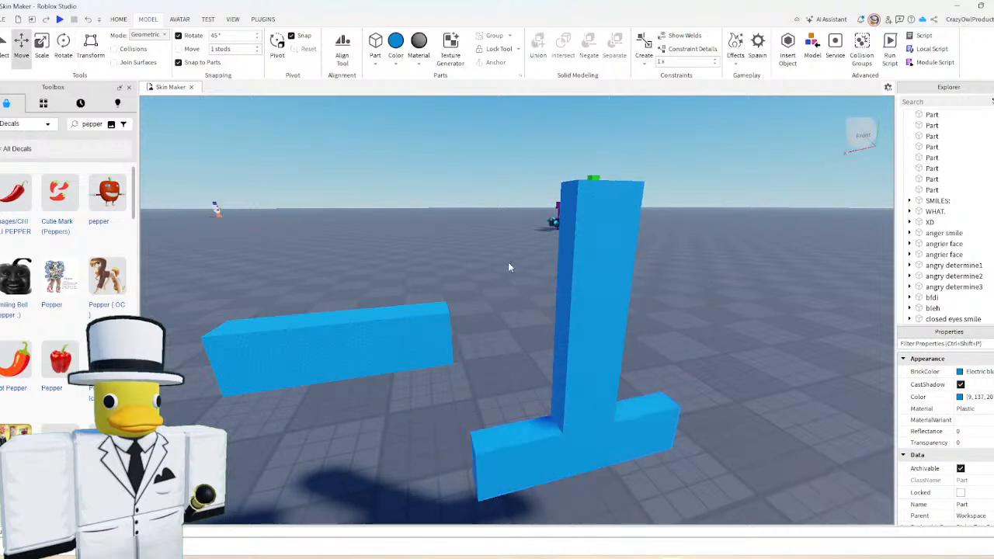
- Duplicate the upright bar, turn the copy horizontal atop the stem, and shorten it so it overhangs only toward the minus bar
{"action": "left_click", "coordinate": [574, 281]}
{"action": "key", "text": "ctrl+d"}
{"action": "scroll", "coordinate": [573, 282], "scroll_direction": "down", "scroll_amount": 3}
{"action": "left_click_drag", "start_coordinate": [555, 258], "coordinate": [557, 123]}
{"action": "key", "text": "ctrl+4"}
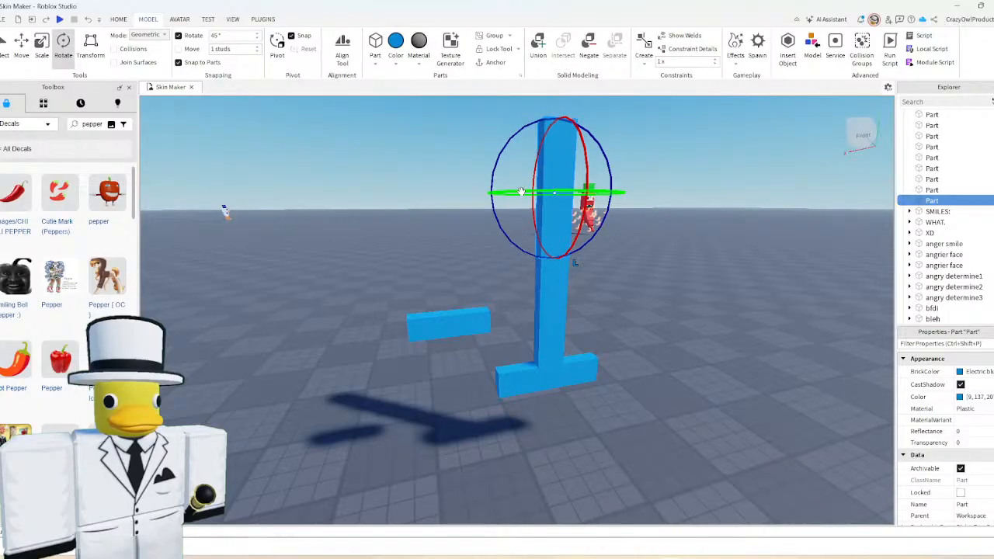
{"action": "left_click_drag", "start_coordinate": [552, 245], "coordinate": [550, 295]}
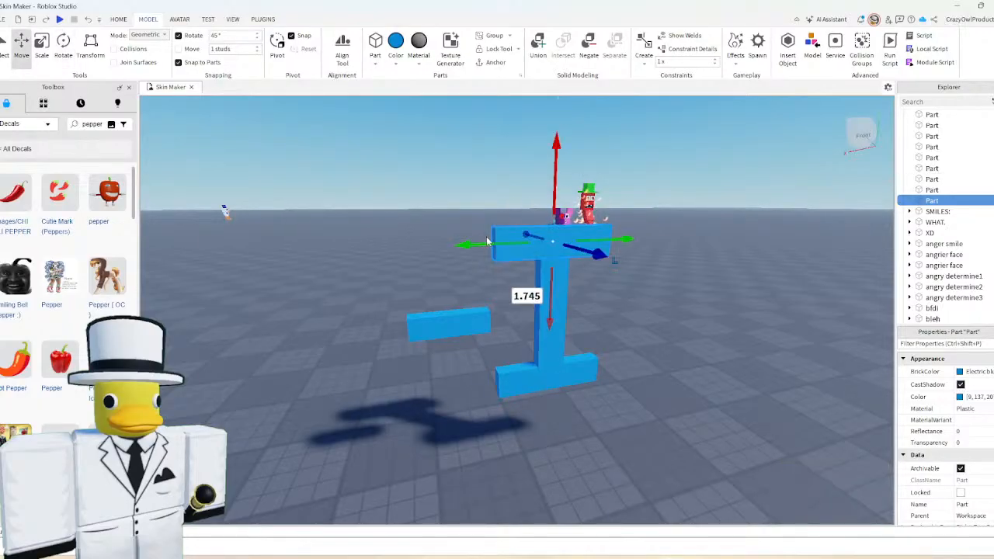
{"action": "mouse_move", "coordinate": [475, 248]}
{"action": "left_mouse_down"}
{"action": "mouse_move", "coordinate": [445, 257]}
{"action": "mouse_move", "coordinate": [481, 245]}
{"action": "left_mouse_up"}
{"action": "key", "text": "ctrl+3"}
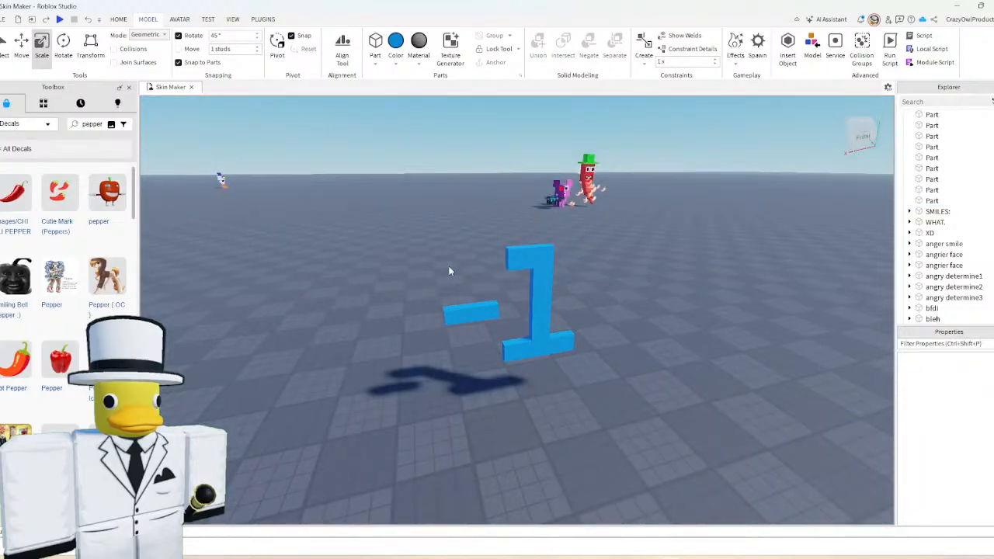
- Duplicate the top bar of the 1 and resize the copy into a roughly square, protruding eye block beside the stem
{"action": "left_click", "coordinate": [536, 273]}
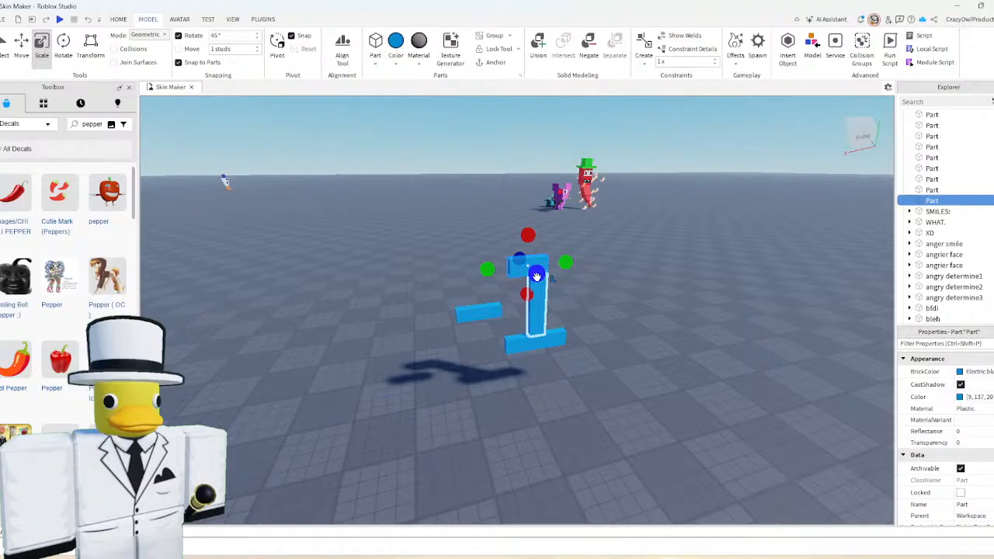
{"action": "key", "text": "ctrl+d"}
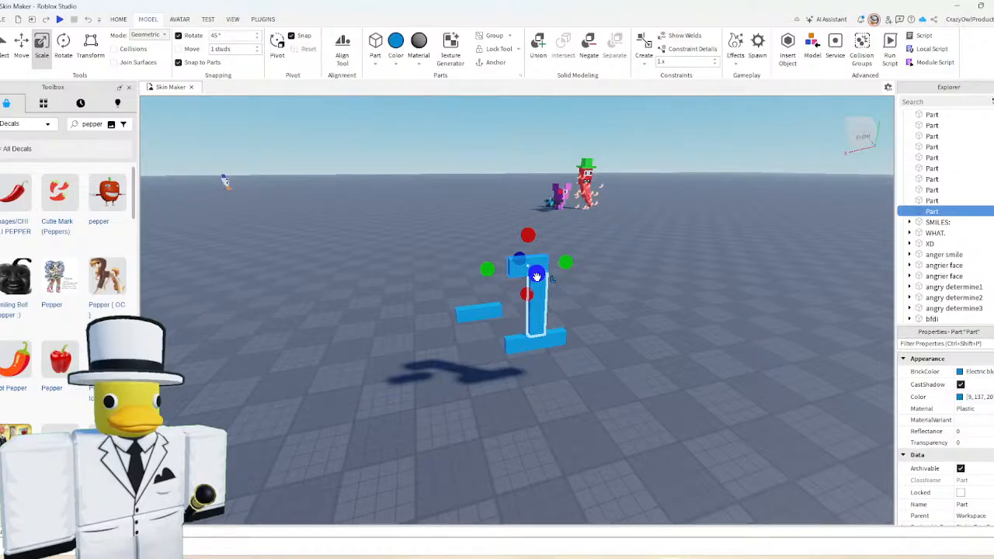
{"action": "key", "text": "ctrl+2"}
{"action": "left_click_drag", "start_coordinate": [536, 276], "coordinate": [527, 267]}
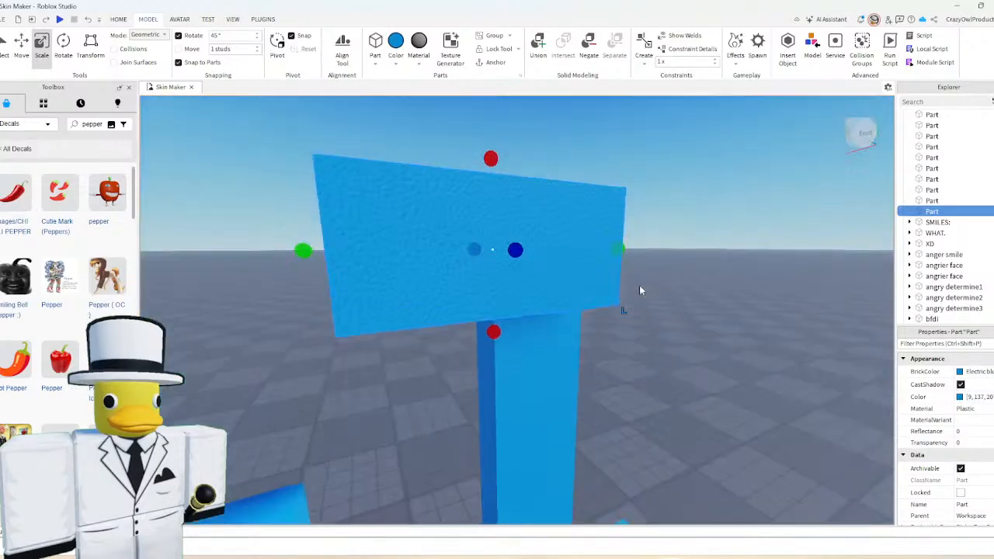
{"action": "right_click_drag", "start_coordinate": [641, 288], "coordinate": [638, 290]}
{"action": "scroll", "coordinate": [639, 290], "scroll_direction": "down", "scroll_amount": 5}
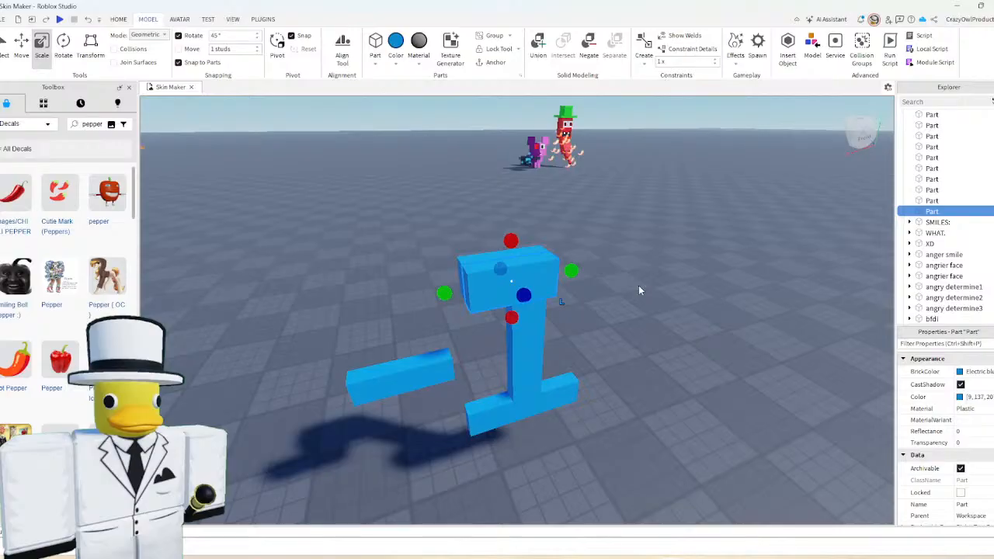
{"action": "left_click_drag", "start_coordinate": [570, 270], "coordinate": [543, 277]}
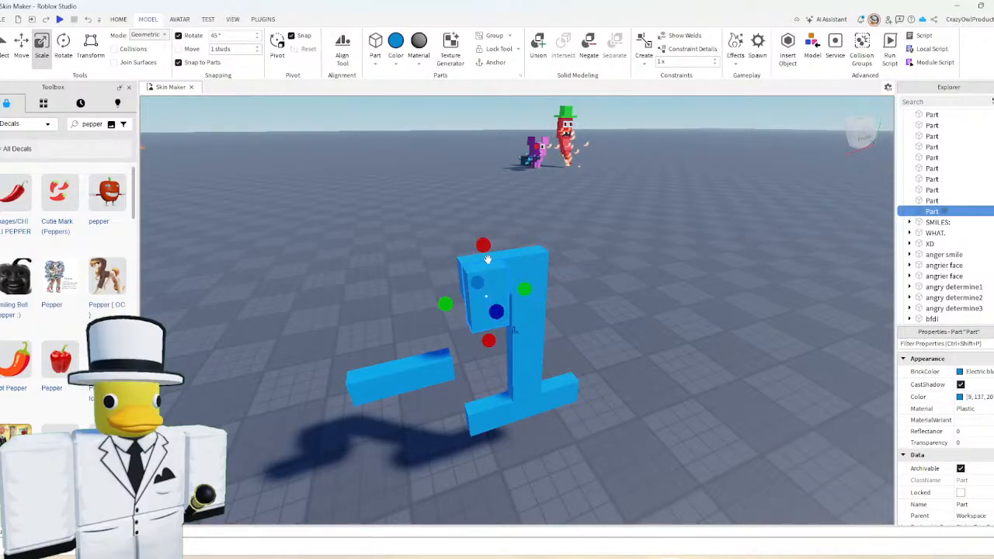
{"action": "left_click_drag", "start_coordinate": [444, 303], "coordinate": [411, 302]}
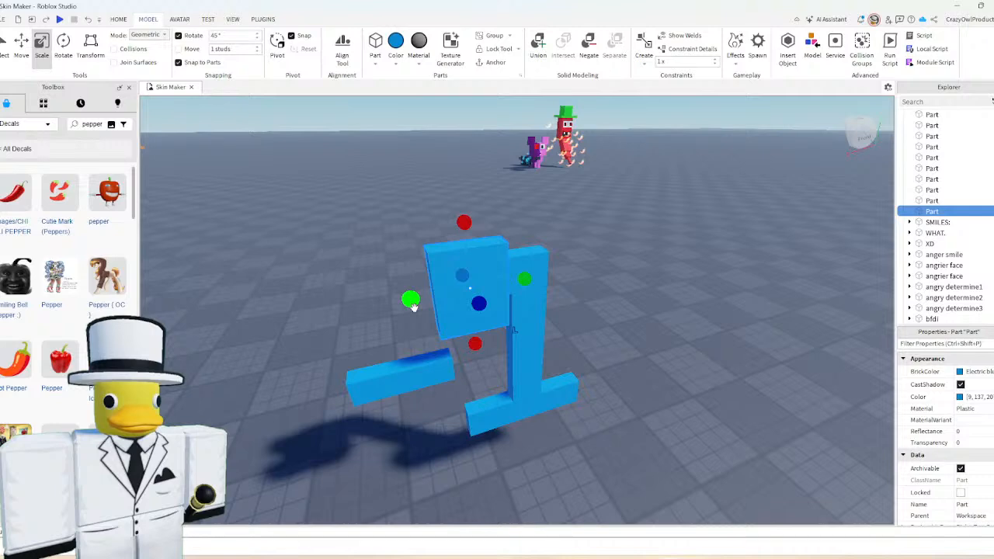
- Color the eye block Institutional white
{"action": "scroll", "coordinate": [596, 325], "scroll_direction": "up", "scroll_amount": 1}
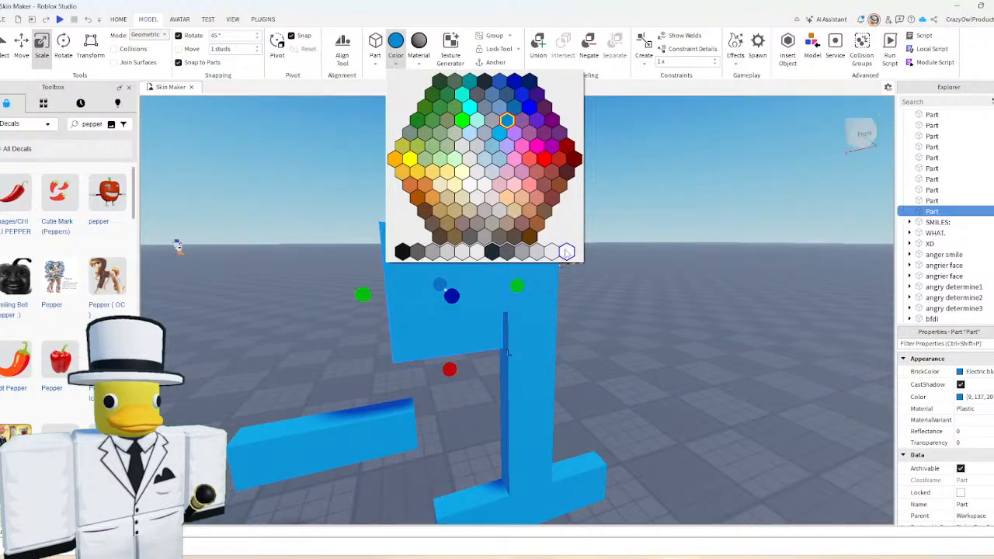
{"action": "left_click", "coordinate": [569, 251]}
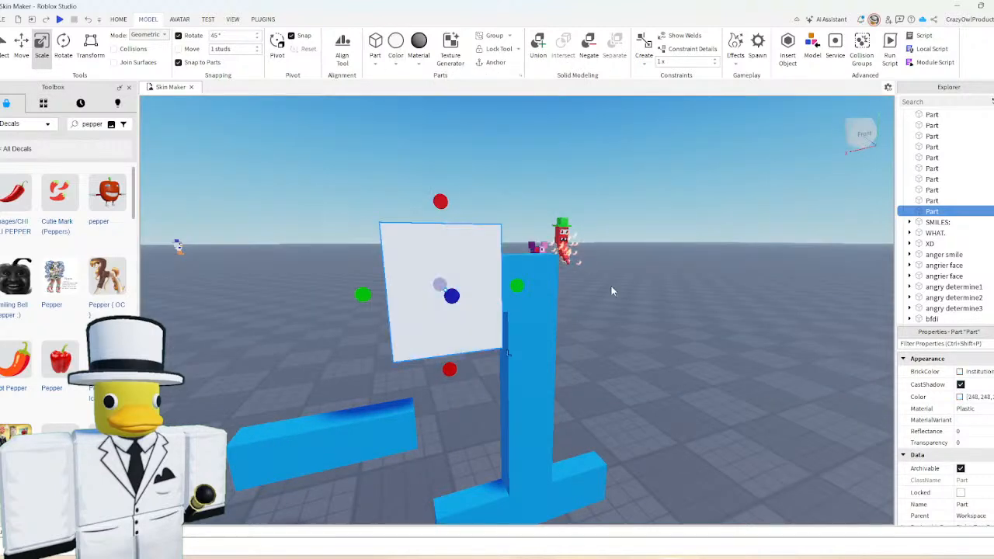
{"action": "left_click", "coordinate": [620, 299]}
- Duplicate the white eye block and place the copy on the opposite side of the stem's top
{"action": "scroll", "coordinate": [627, 307], "scroll_direction": "up", "scroll_amount": 2}
{"action": "scroll", "coordinate": [628, 308], "scroll_direction": "down", "scroll_amount": 3}
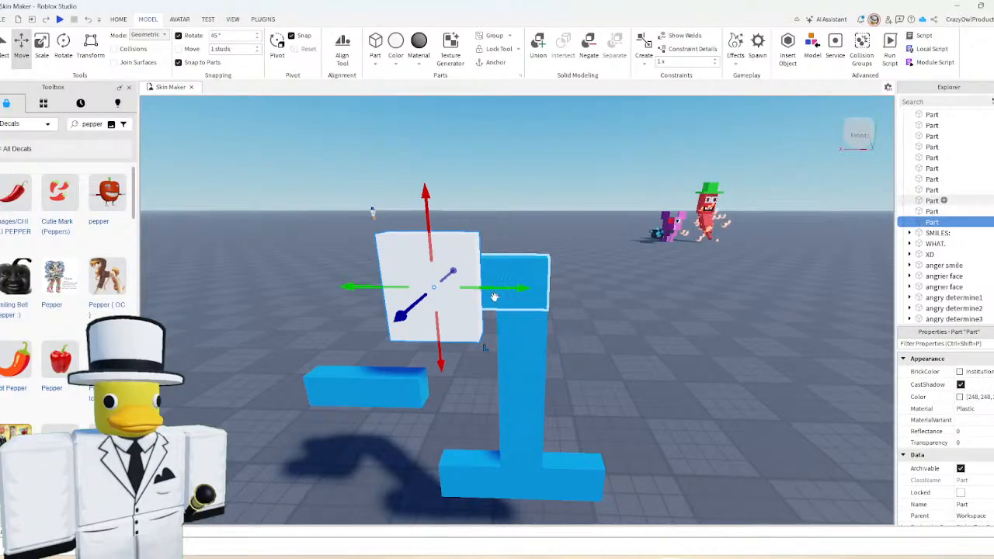
{"action": "left_click_drag", "start_coordinate": [493, 294], "coordinate": [617, 296]}
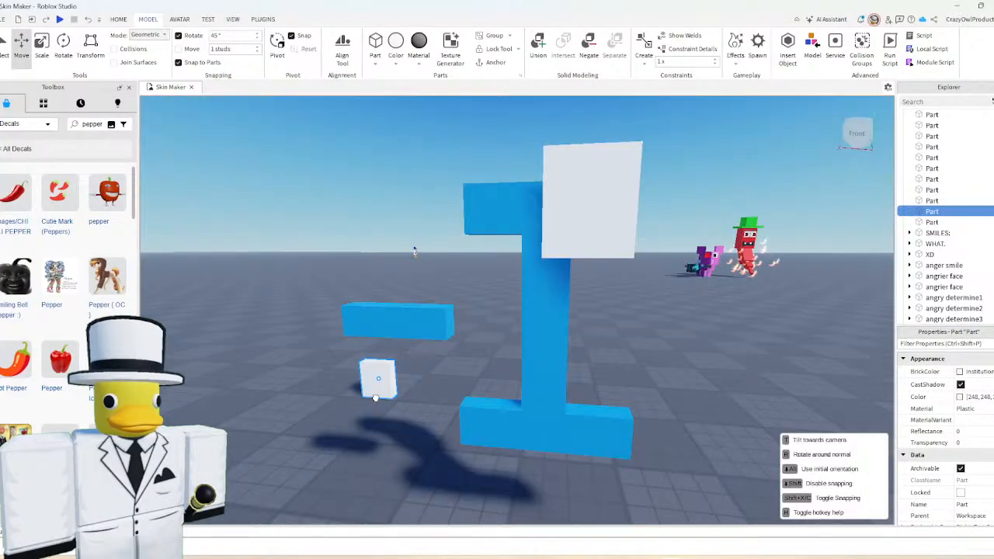
- Reposition the other white eye block at the free end of the top bar, level with its twin and with a gap between them
{"action": "left_click_drag", "start_coordinate": [380, 383], "coordinate": [529, 388]}
{"action": "key", "text": "w"}
{"action": "key", "text": "a"}
{"action": "key", "text": "s"}
{"action": "key", "text": "d"}
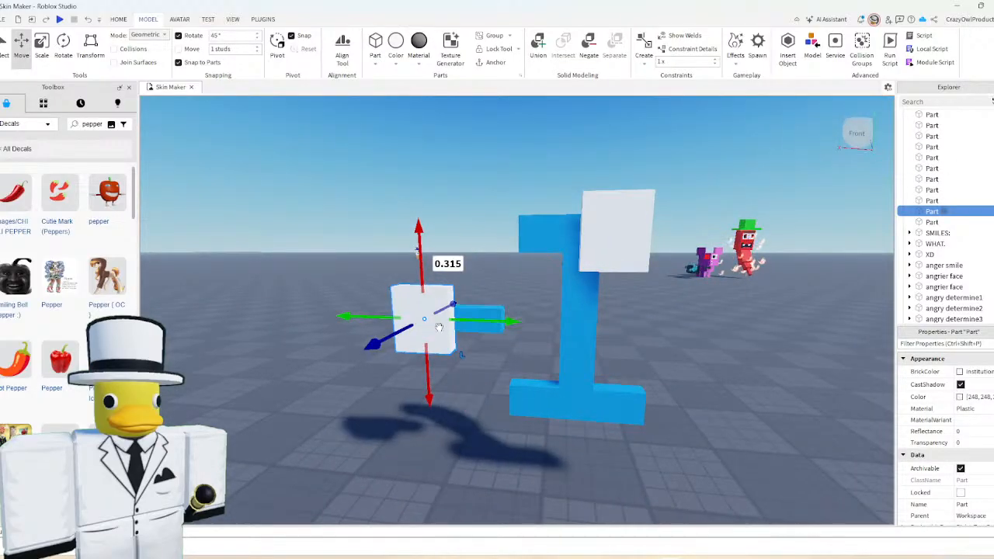
{"action": "left_click_drag", "start_coordinate": [439, 328], "coordinate": [538, 248]}
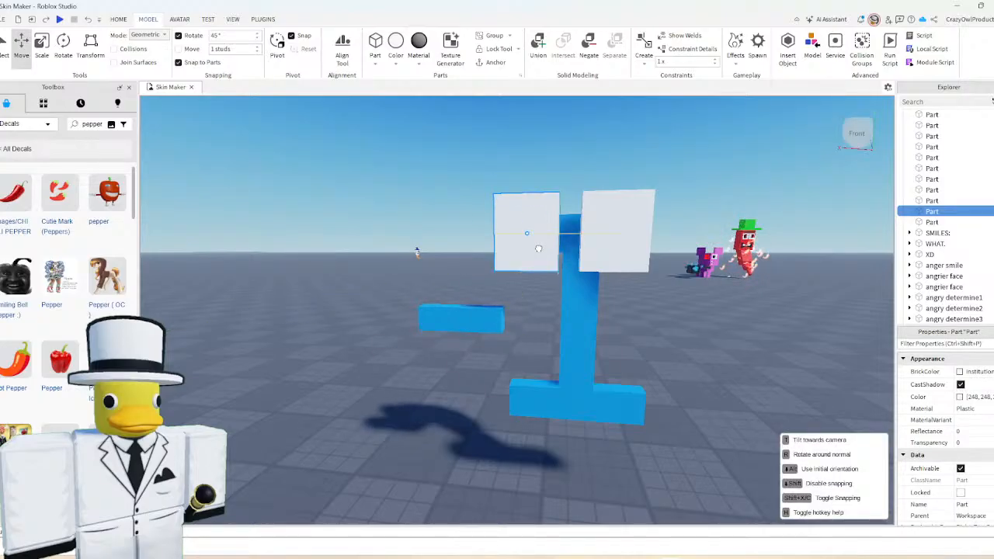
{"action": "left_click_drag", "start_coordinate": [584, 237], "coordinate": [656, 339]}
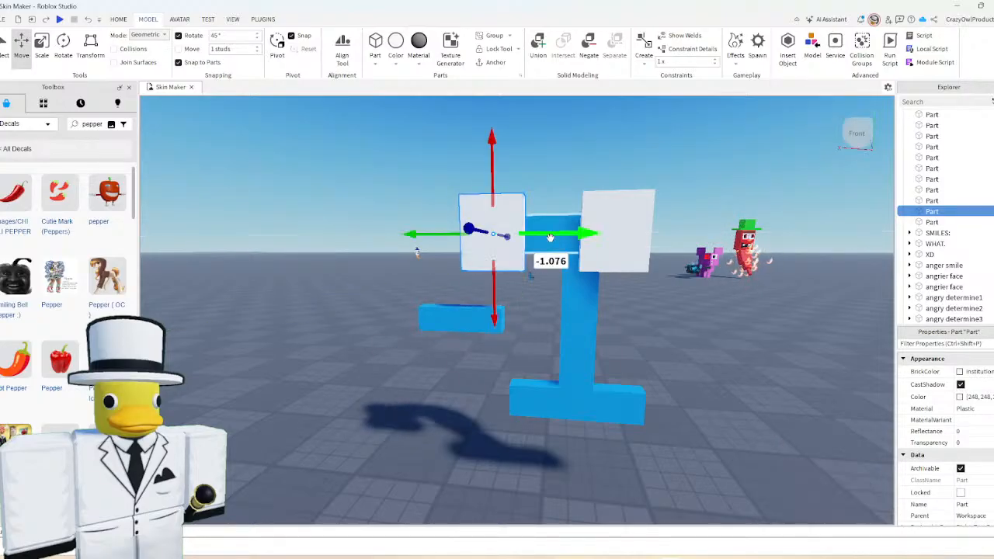
{"action": "left_click", "coordinate": [605, 236]}
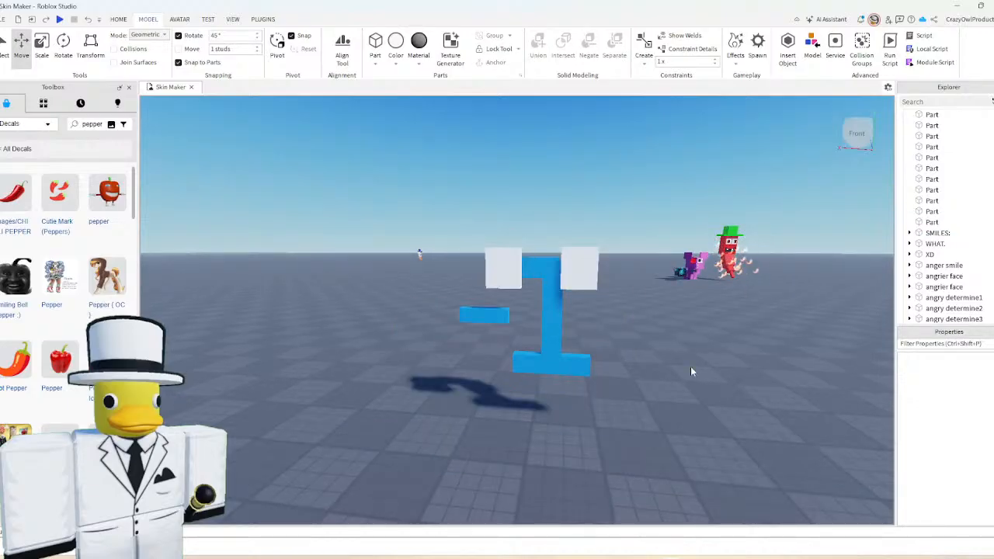
{"action": "scroll", "coordinate": [692, 371], "scroll_direction": "up", "scroll_amount": 1}
{"action": "scroll", "coordinate": [602, 280], "scroll_direction": "up", "scroll_amount": 1}
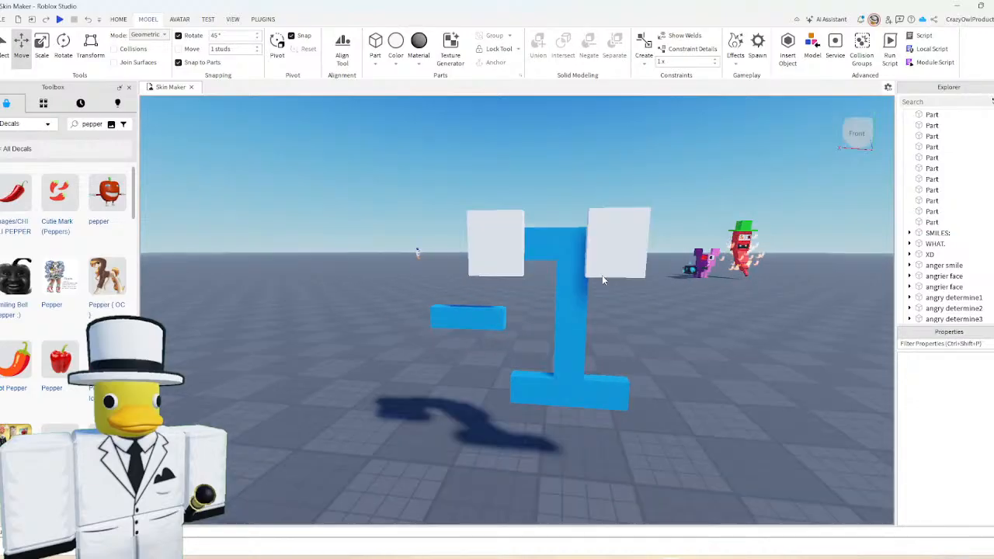
- Duplicate the eye block above the minus bar, shrink the copy to a small upright pupil, and color it Really black
{"action": "left_click", "coordinate": [494, 247]}
{"action": "scroll", "coordinate": [535, 279], "scroll_direction": "up", "scroll_amount": 3}
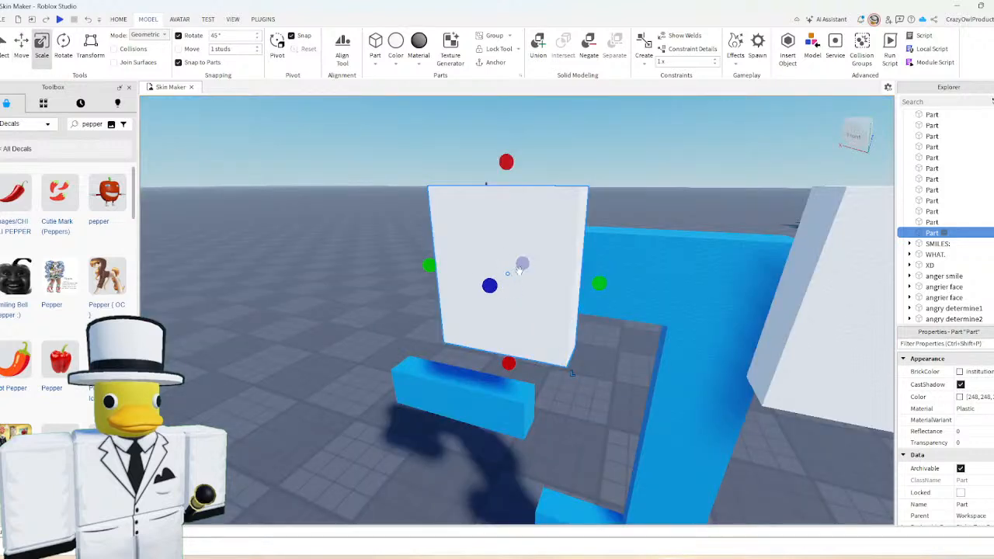
{"action": "left_click_drag", "start_coordinate": [522, 264], "coordinate": [482, 291]}
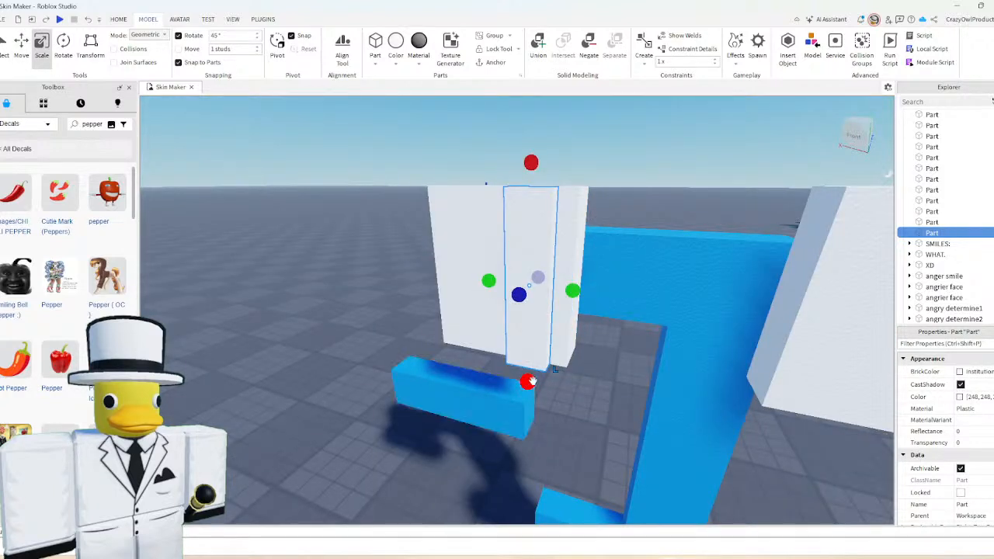
{"action": "left_click_drag", "start_coordinate": [530, 382], "coordinate": [528, 342], "text": "ctrl"}
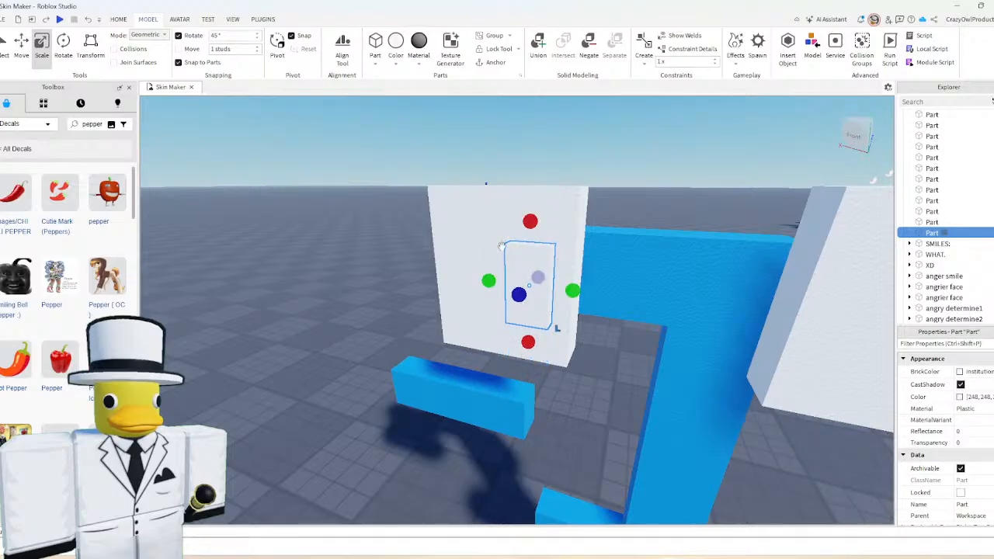
{"action": "left_click", "coordinate": [395, 48]}
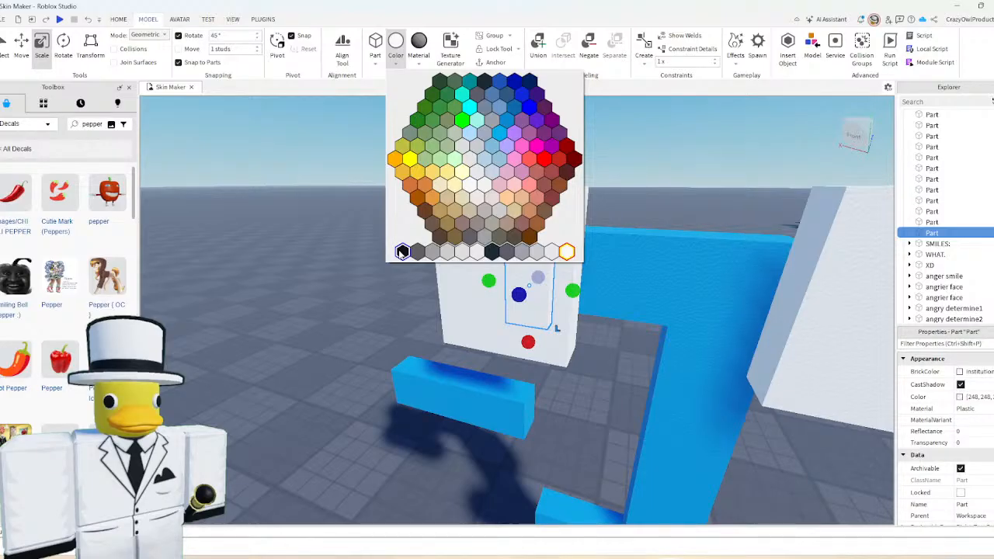
{"action": "left_click", "coordinate": [401, 251]}
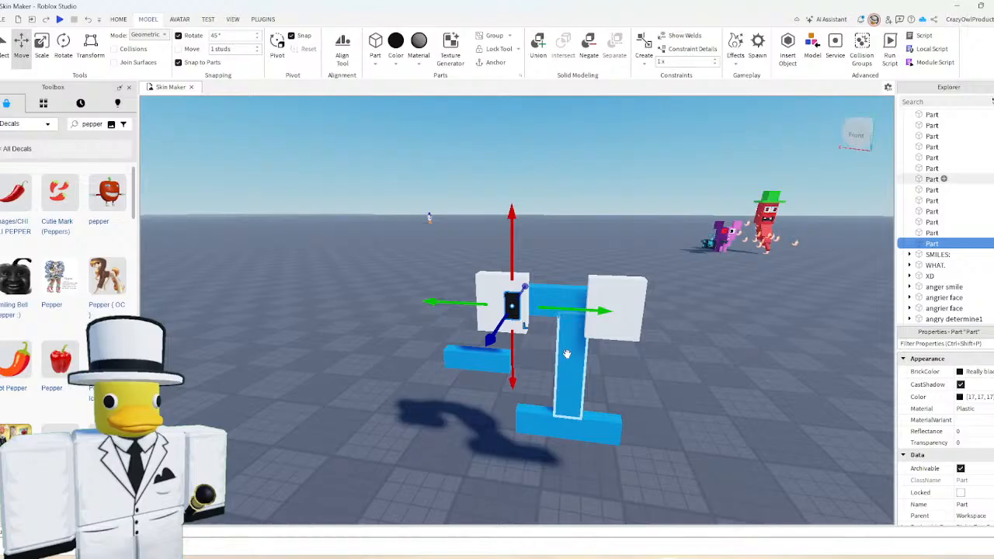
- Duplicate the black pupil and move the copy about 3.4 studs across onto the other white eye
{"action": "scroll", "coordinate": [553, 302], "scroll_direction": "up", "scroll_amount": 3}
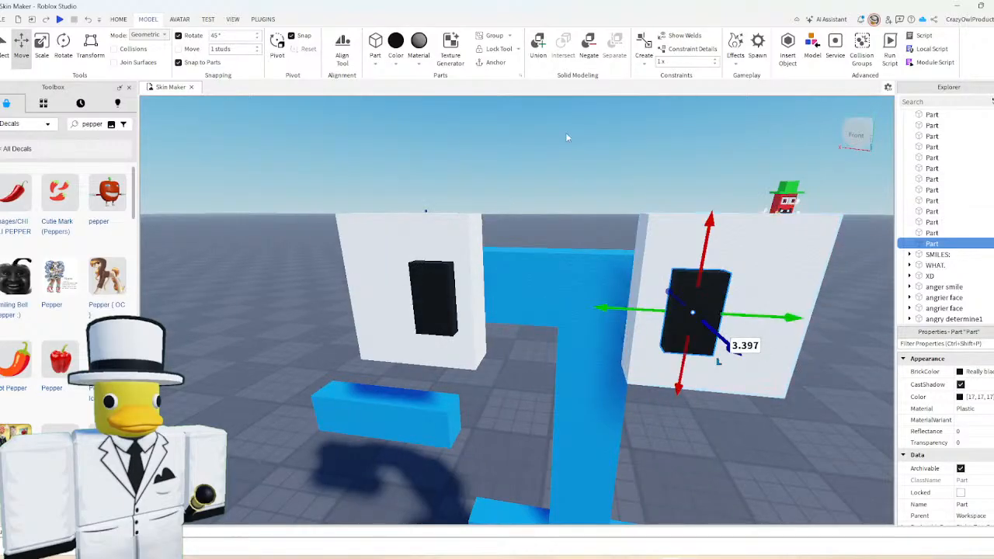
{"action": "left_click", "coordinate": [565, 132]}
{"action": "scroll", "coordinate": [563, 217], "scroll_direction": "down", "scroll_amount": 6}
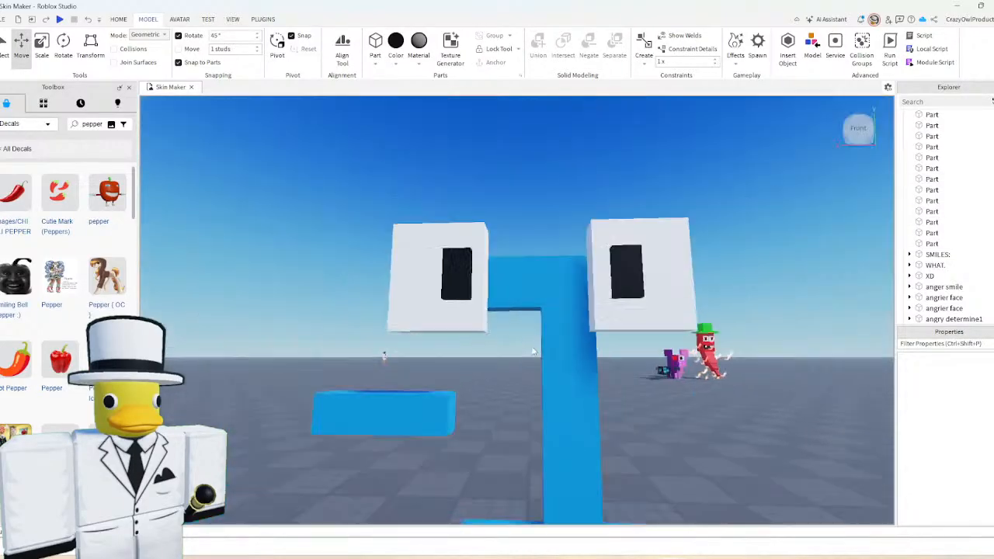
- Widen the blue base bar equally at both ends so it extends further out on each side of the stem
{"action": "scroll", "coordinate": [588, 295], "scroll_direction": "down", "scroll_amount": 3}
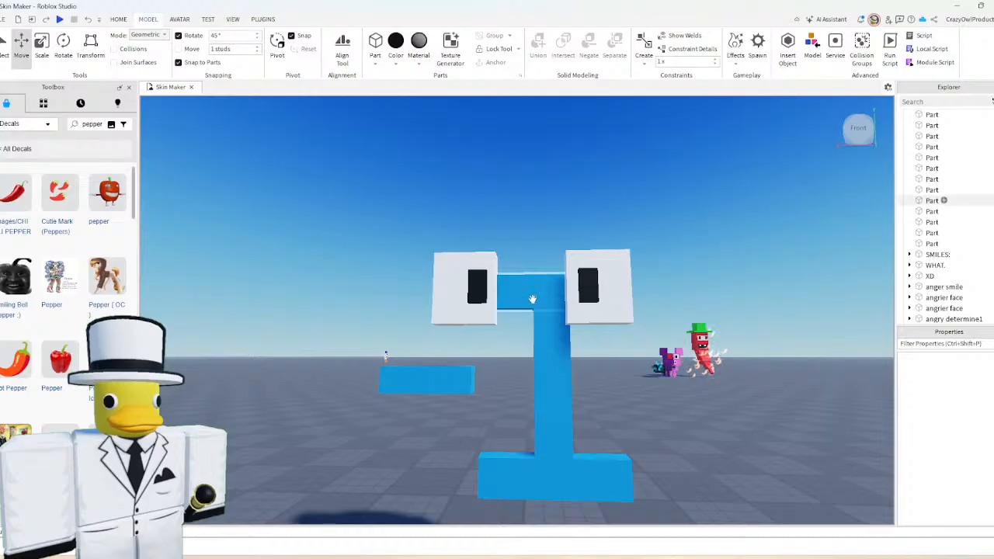
{"action": "right_click_drag", "start_coordinate": [596, 359], "coordinate": [596, 362]}
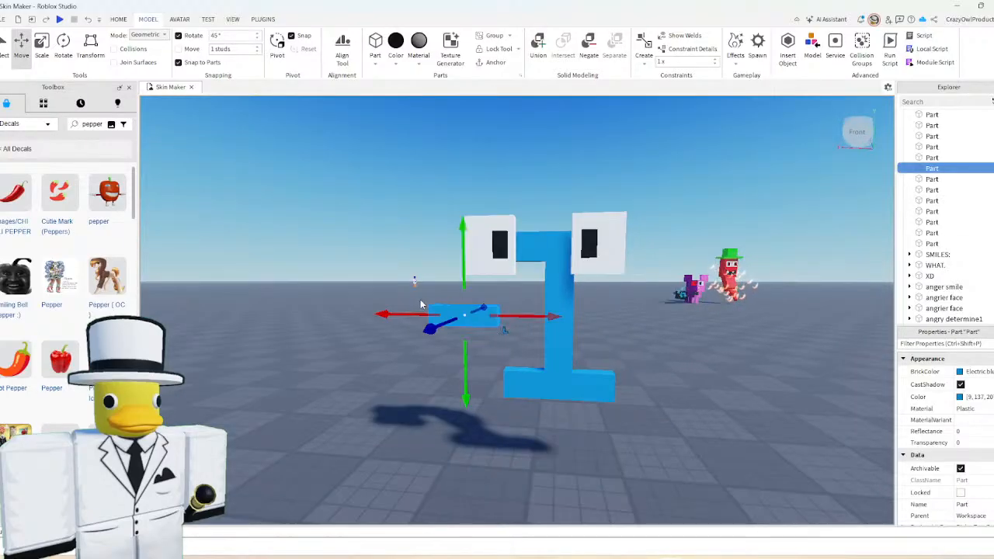
{"action": "left_click", "coordinate": [423, 247]}
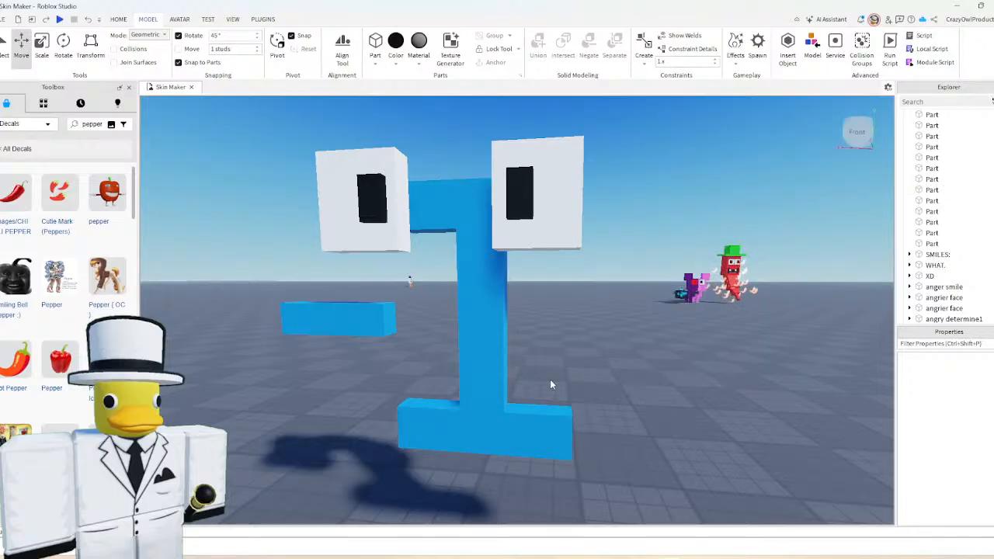
{"action": "scroll", "coordinate": [549, 378], "scroll_direction": "down", "scroll_amount": 2}
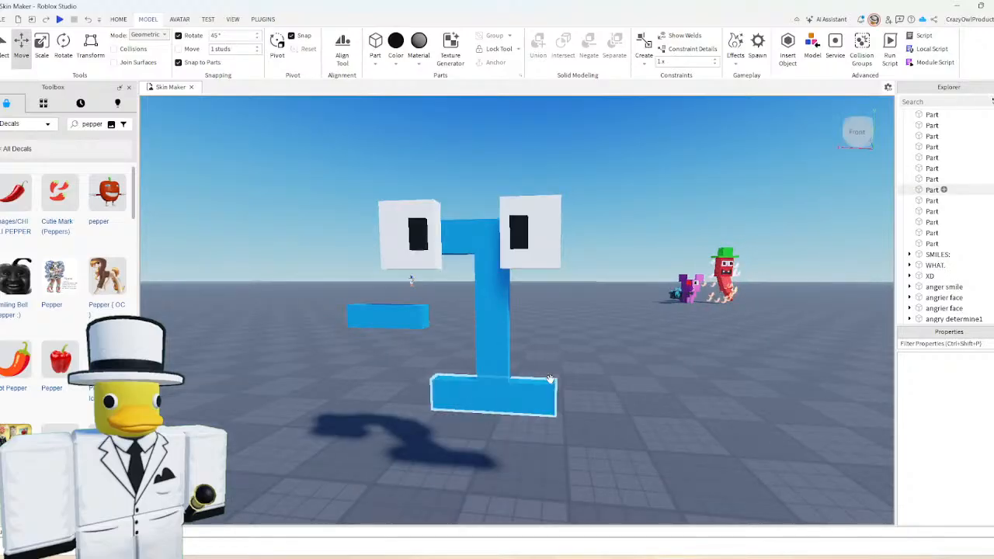
{"action": "scroll", "coordinate": [551, 365], "scroll_direction": "down", "scroll_amount": 2}
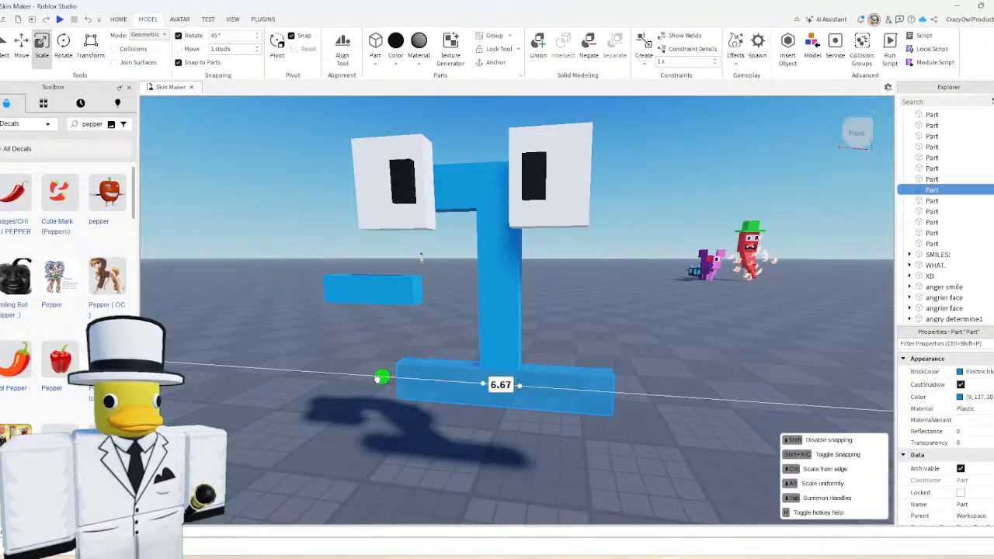
{"action": "left_click_drag", "start_coordinate": [381, 378], "coordinate": [378, 376]}
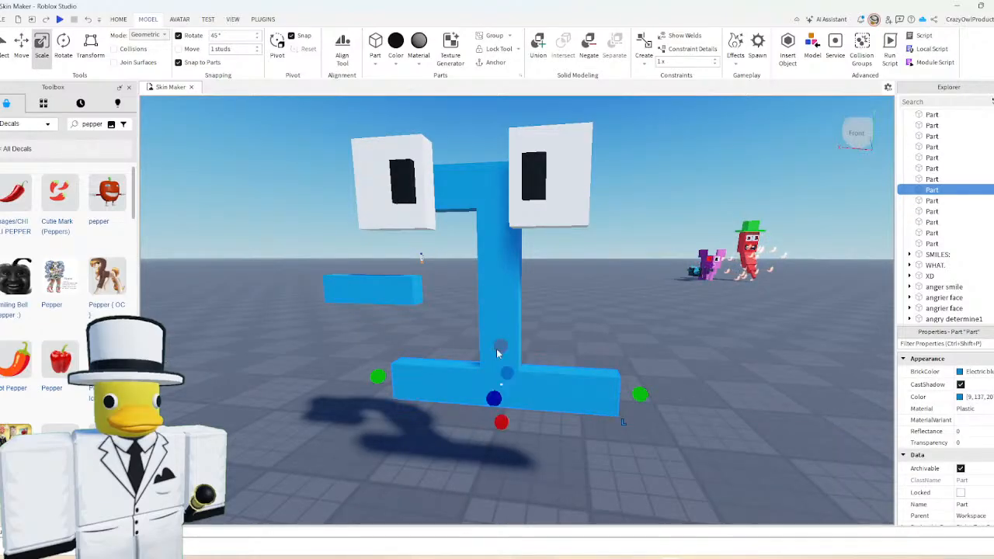
- Duplicate the base bar, shrink the copy into a narrow upright leg, and place it beneath the base's end on the minus bar's side
{"action": "scroll", "coordinate": [496, 354], "scroll_direction": "down", "scroll_amount": 3}
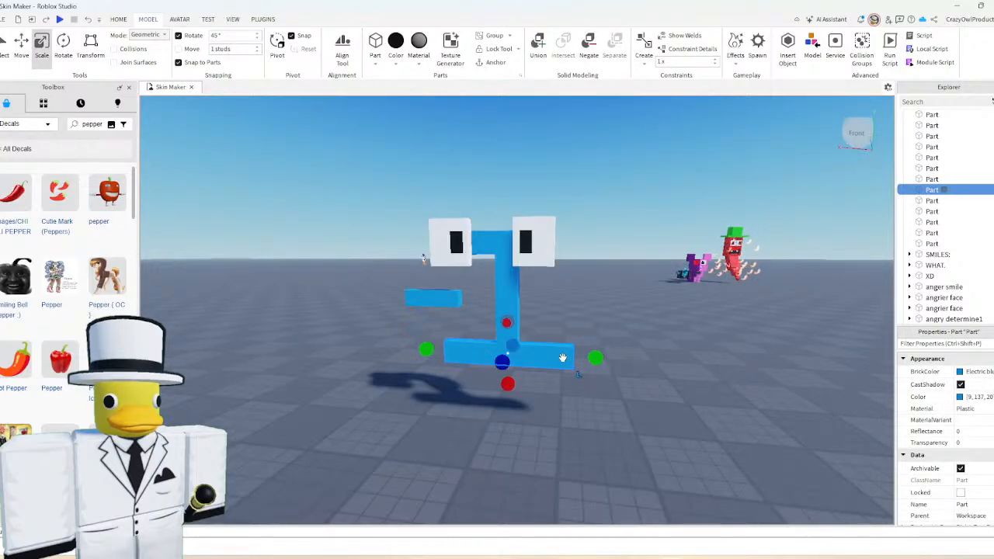
{"action": "left_click_drag", "start_coordinate": [594, 357], "coordinate": [460, 435]}
{"action": "left_click_drag", "start_coordinate": [457, 319], "coordinate": [458, 337]}
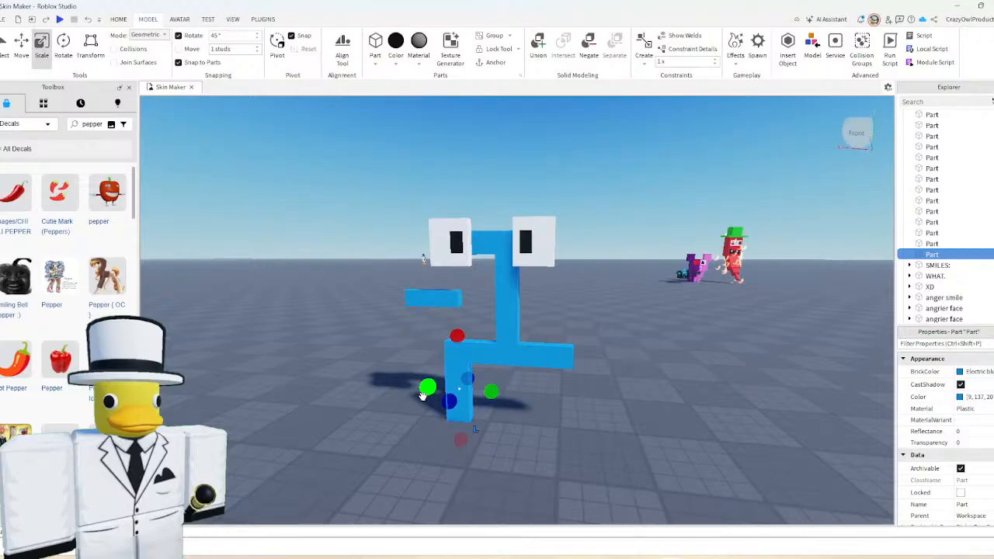
{"action": "left_click_drag", "start_coordinate": [423, 395], "coordinate": [427, 395]}
- Seat the leg flush against the underside of the base bar and shorten it from its lower end
{"action": "left_click", "coordinate": [395, 43]}
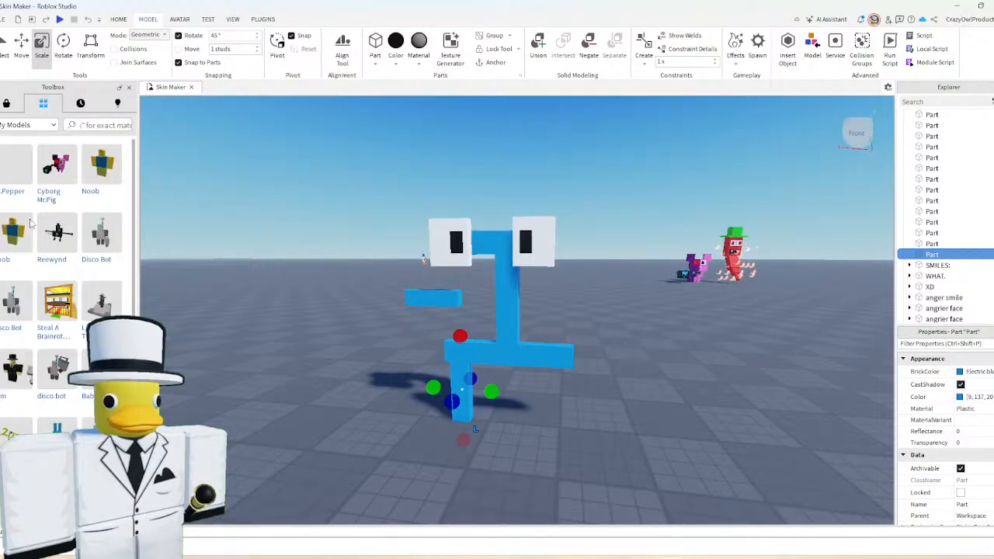
{"action": "scroll", "coordinate": [32, 225], "scroll_direction": "down", "scroll_amount": 5}
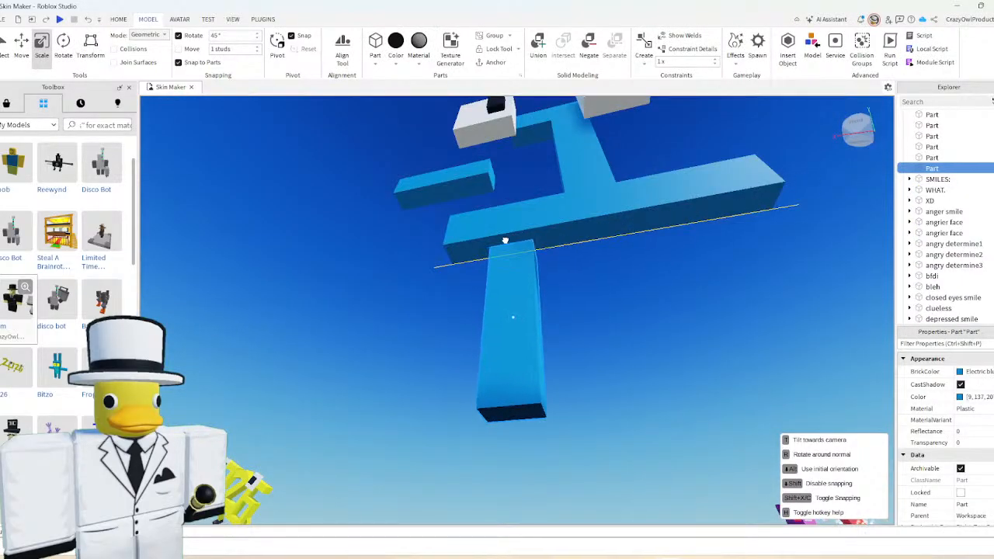
{"action": "left_click_drag", "start_coordinate": [506, 238], "coordinate": [501, 236]}
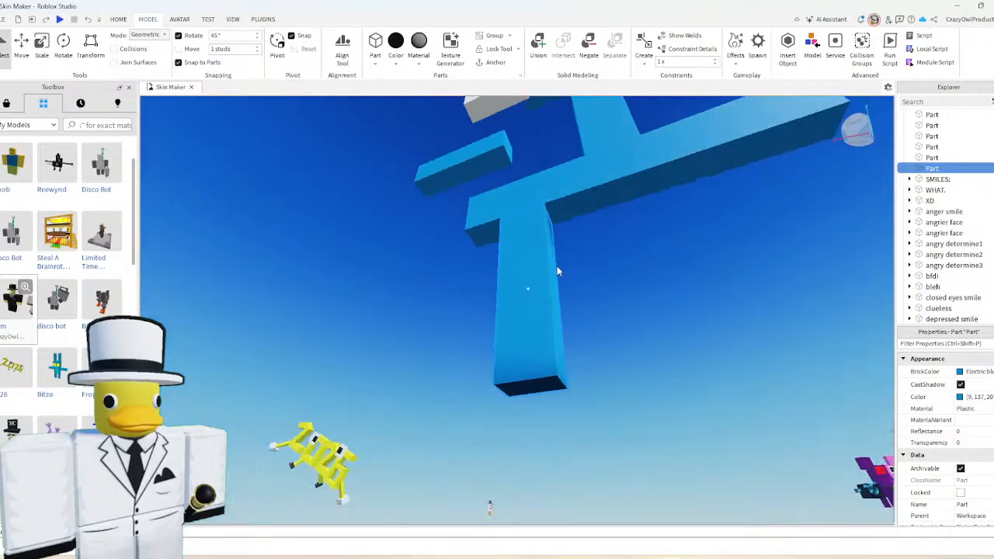
{"action": "right_click_drag", "start_coordinate": [557, 266], "coordinate": [557, 266]}
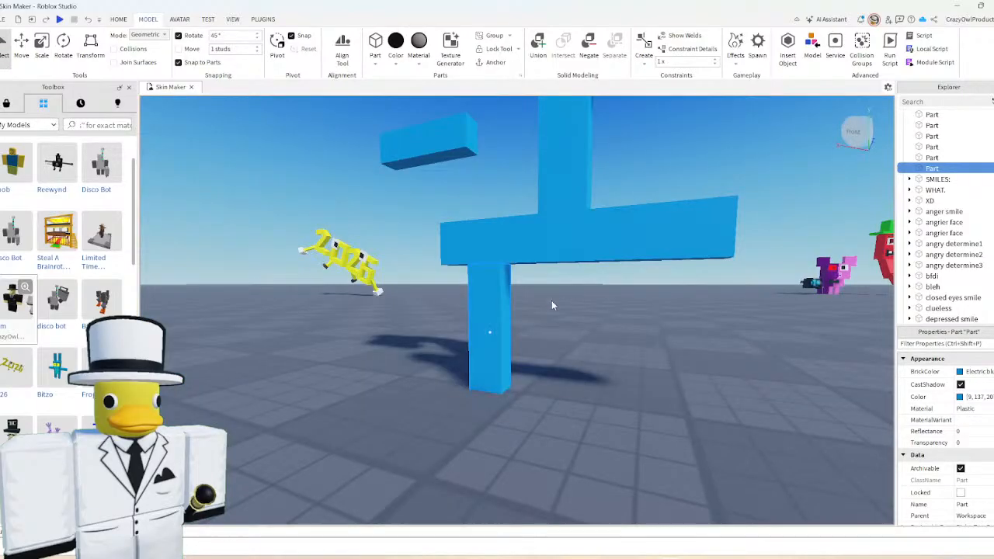
{"action": "key", "text": "ctrl+3"}
{"action": "left_click_drag", "start_coordinate": [491, 420], "coordinate": [489, 371]}
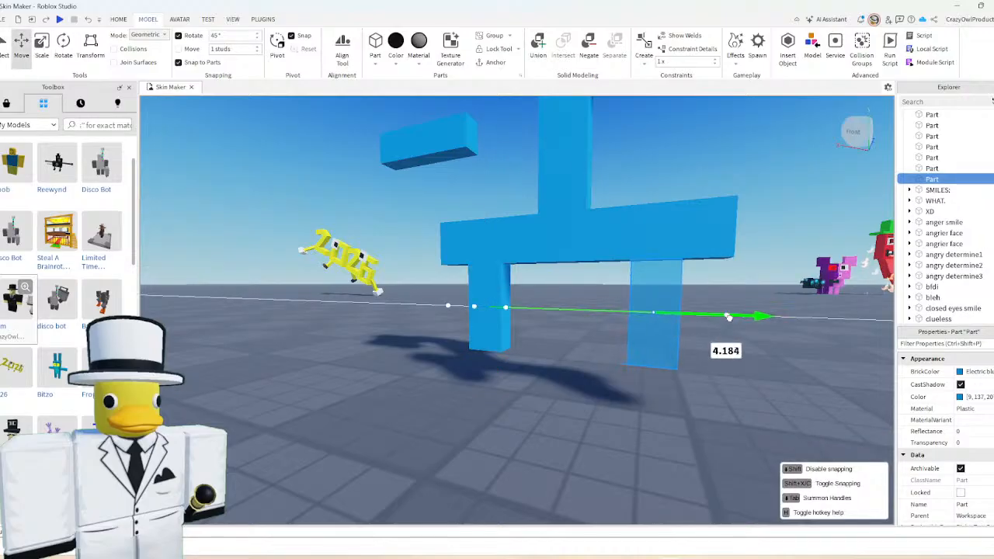
- Duplicate the leg and move the copy about 4.2 studs along the base bar to form the second leg
{"action": "left_click_drag", "start_coordinate": [728, 317], "coordinate": [729, 317]}
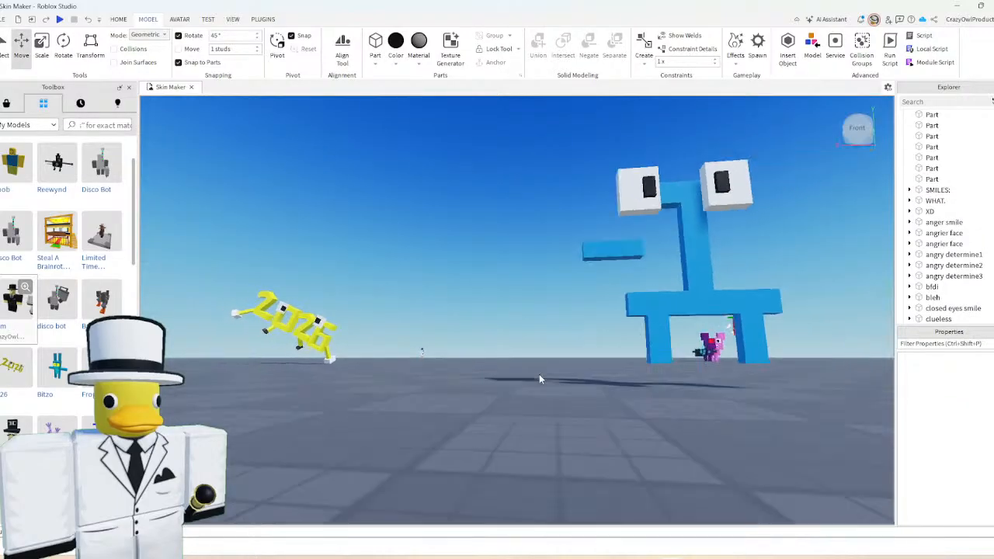
{"action": "scroll", "coordinate": [541, 379], "scroll_direction": "down", "scroll_amount": 2}
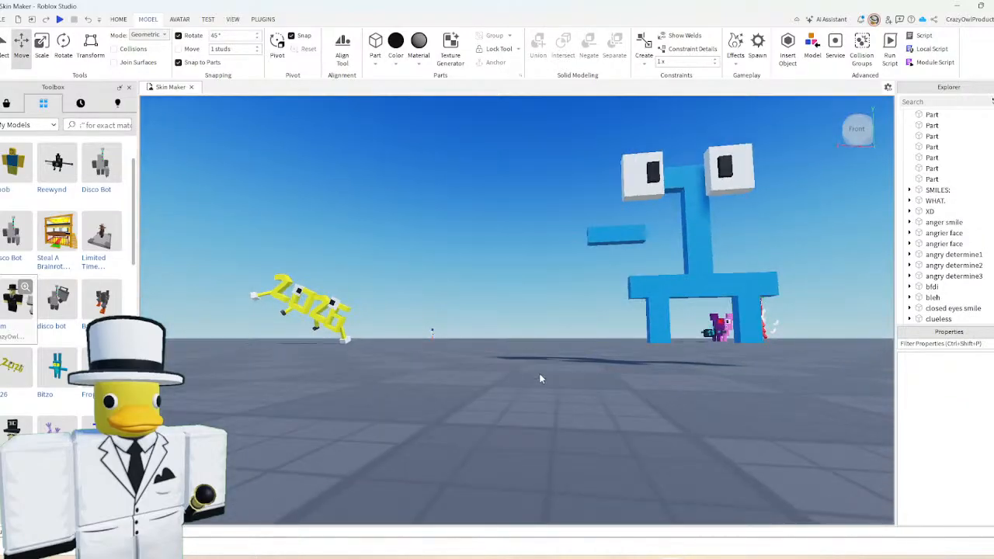
{"action": "right_click_drag", "start_coordinate": [610, 297], "coordinate": [611, 299]}
{"action": "key", "text": "w"}
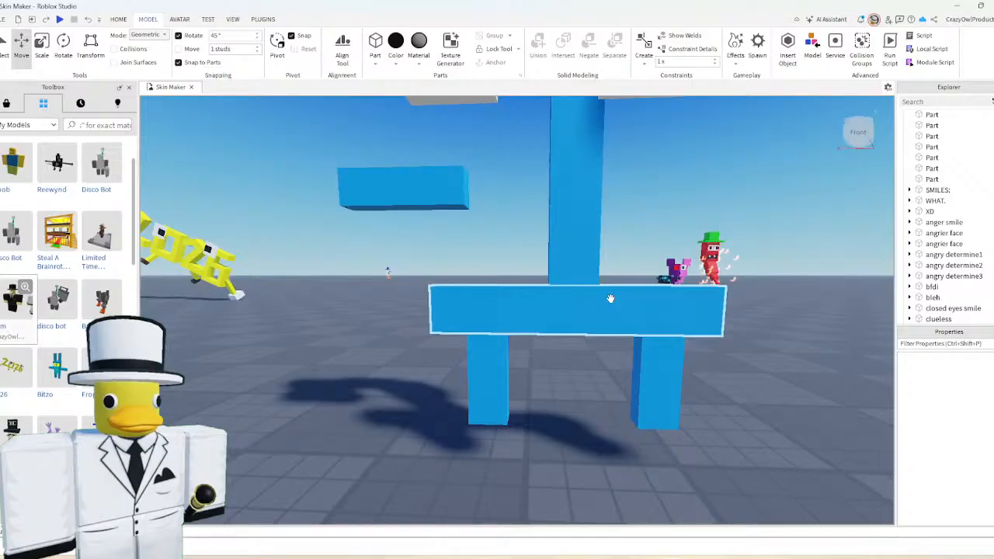
{"action": "scroll", "coordinate": [610, 299], "scroll_direction": "down", "scroll_amount": 5}
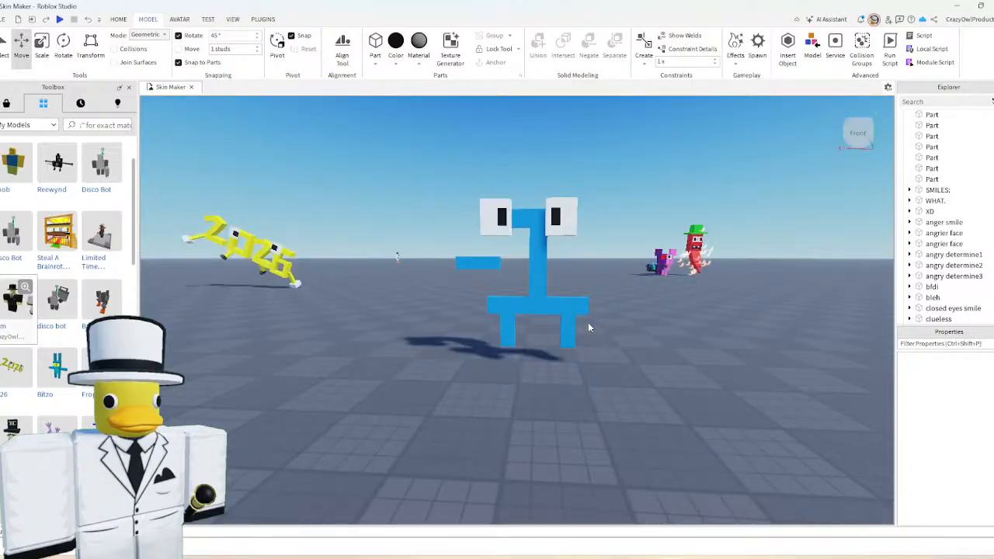
{"action": "scroll", "coordinate": [555, 324], "scroll_direction": "up", "scroll_amount": 2}
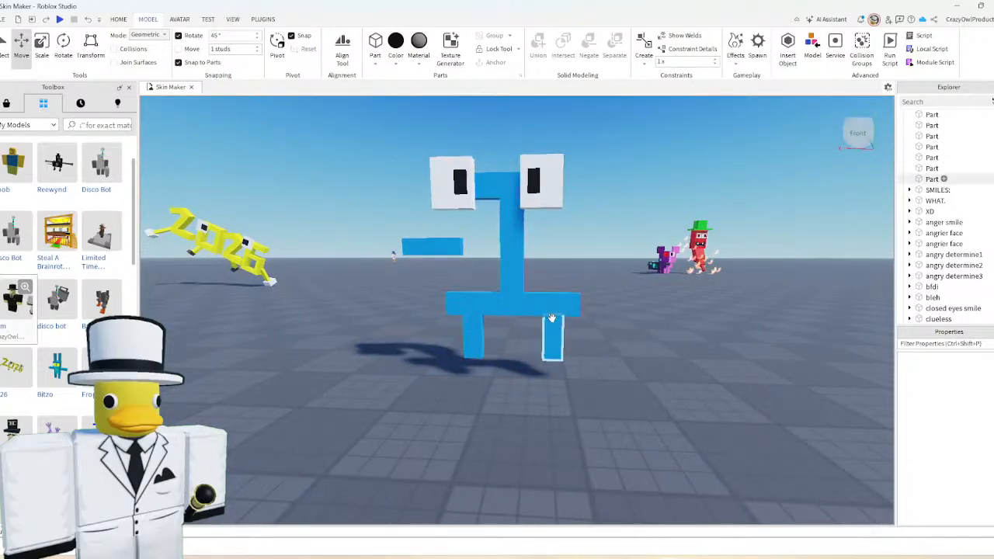
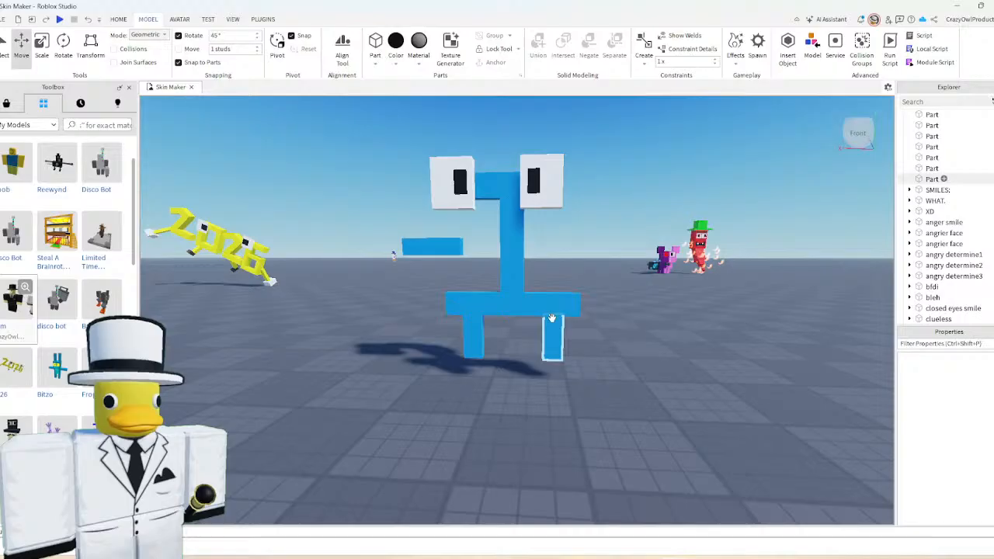
- Move the eye and pupil at the top bar's free end down about 2.8 studs and across onto the minus bar
{"action": "left_click", "coordinate": [447, 180]}
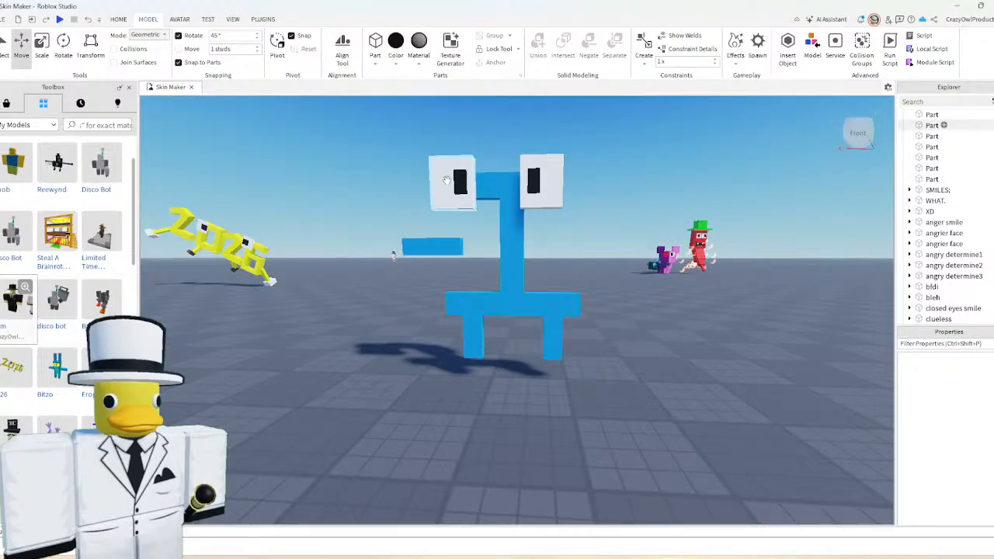
{"action": "left_click", "coordinate": [446, 181]}
{"action": "left_click", "coordinate": [460, 182], "text": "shift"}
{"action": "left_click_drag", "start_coordinate": [455, 245], "coordinate": [456, 302]}
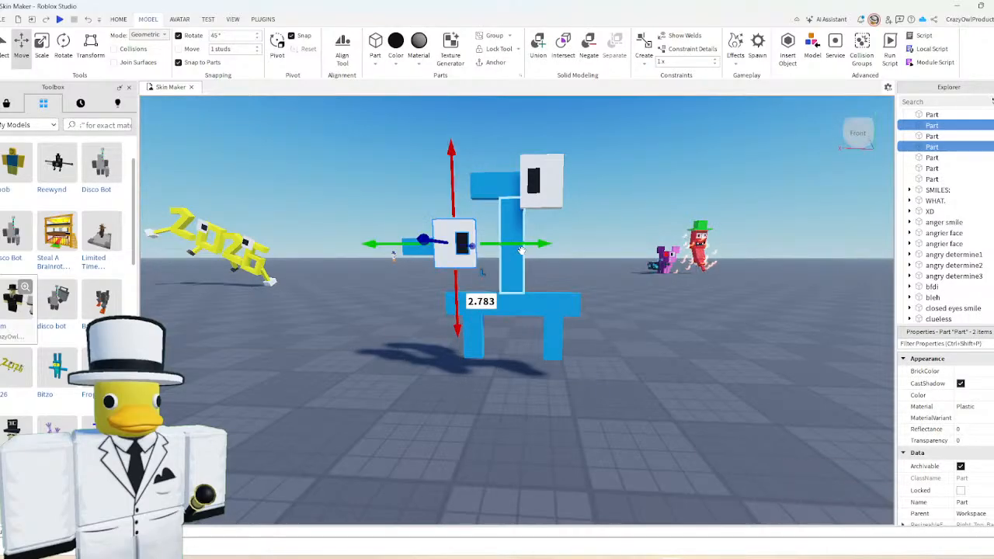
{"action": "left_click_drag", "start_coordinate": [520, 248], "coordinate": [493, 247]}
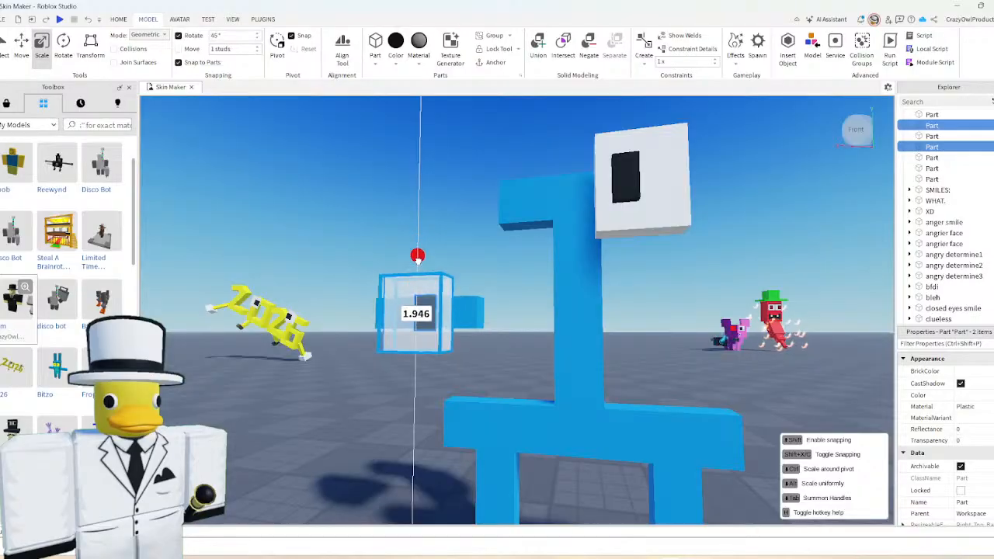
- Scale the eye and pupil on the minus bar down together and center them on the bar's front
{"action": "left_click_drag", "start_coordinate": [417, 258], "coordinate": [417, 298]}
{"action": "key", "text": "ctrl+1"}
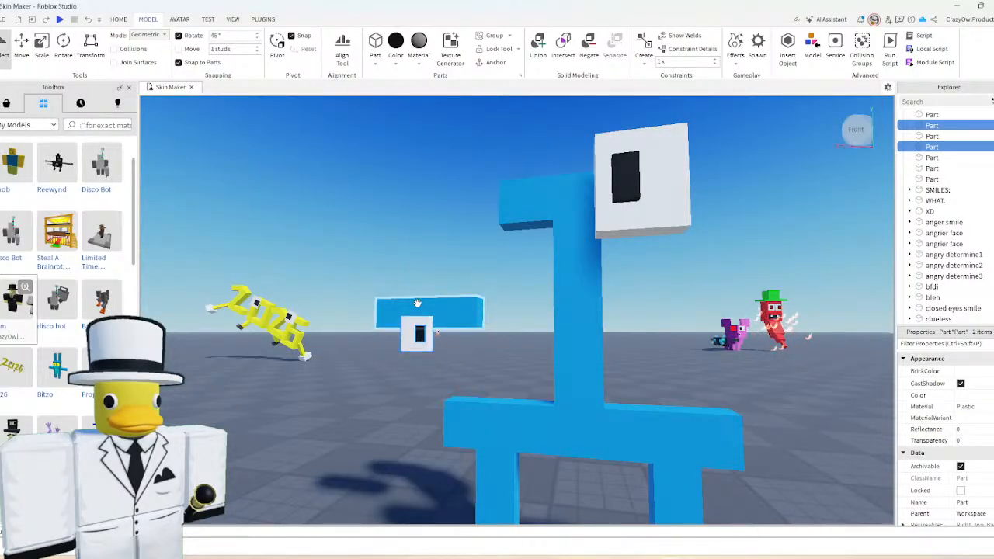
{"action": "key", "text": "ctrl+2"}
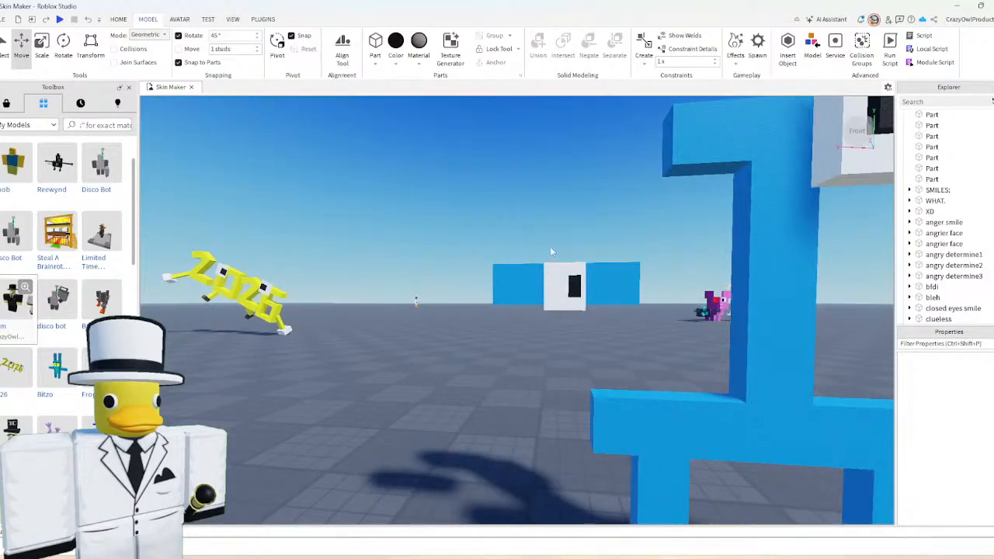
- Reduce the height of the white eye block and its pupil so both fit within the minus bar's height
{"action": "key", "text": "w"}
{"action": "left_click", "coordinate": [530, 225]}
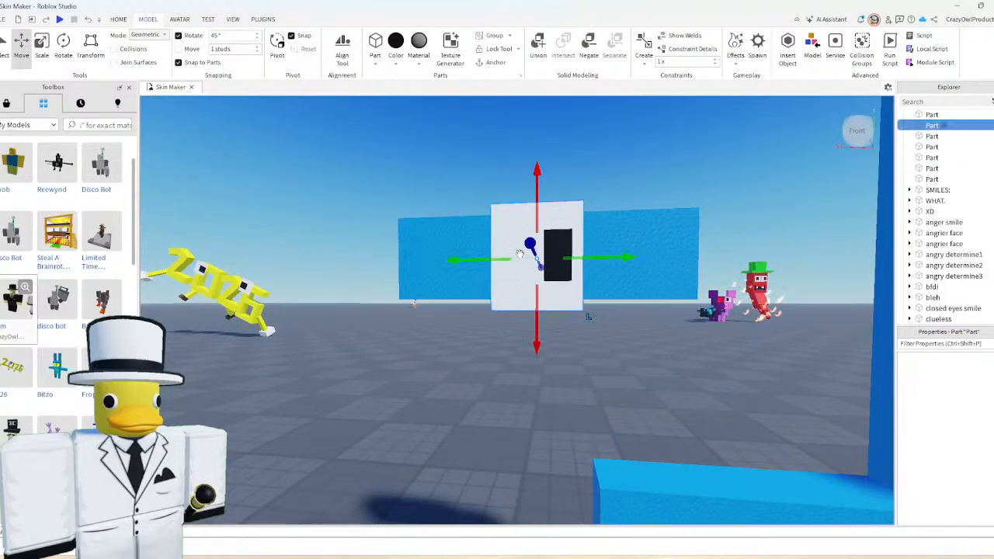
{"action": "key", "text": "ctrl+3"}
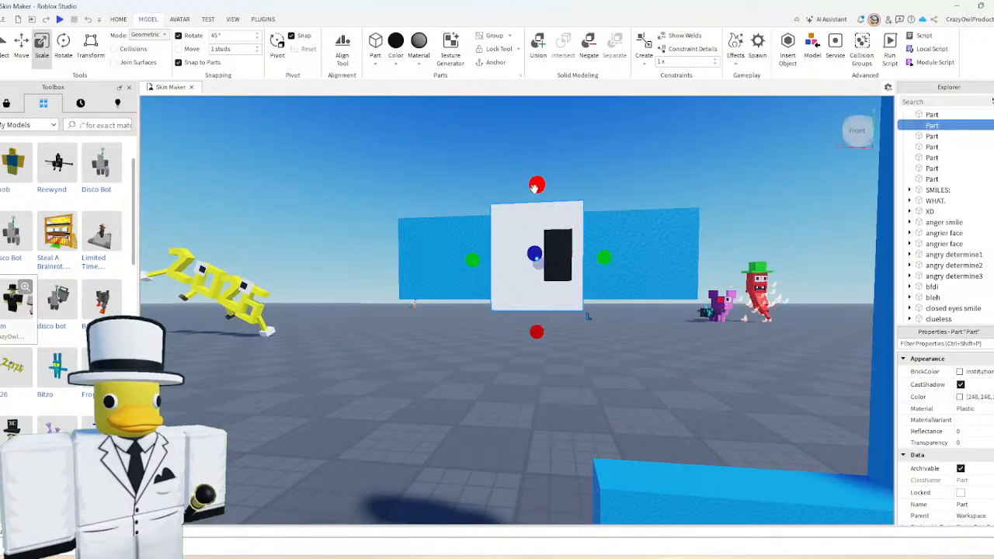
{"action": "left_click_drag", "start_coordinate": [557, 210], "coordinate": [557, 214]}
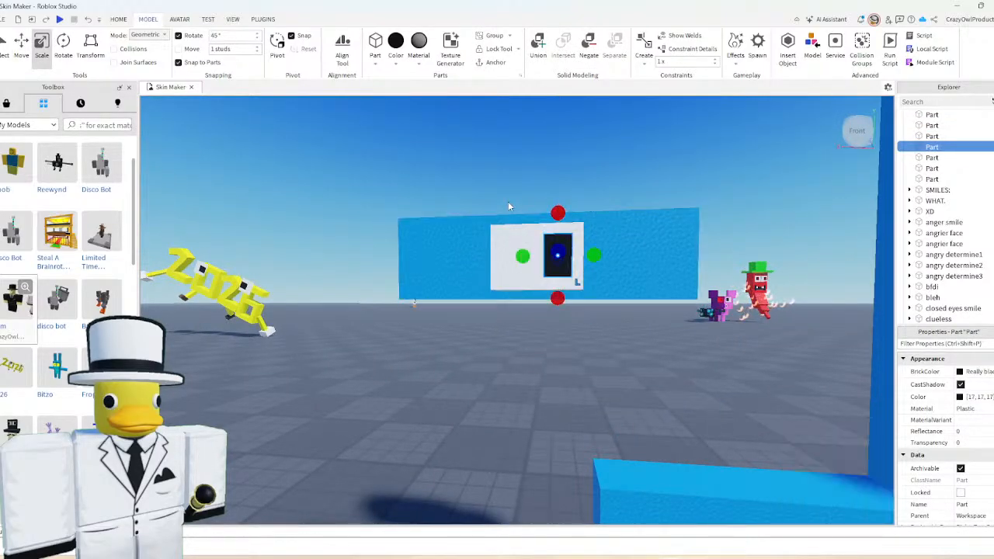
{"action": "left_click", "coordinate": [506, 200]}
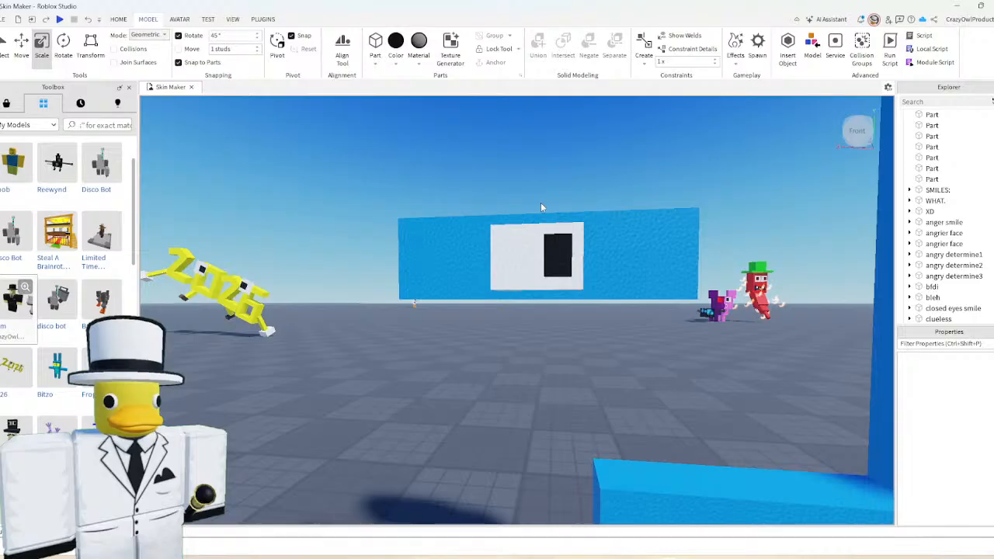
- Move the remaining large white eye and its black pupil from the stem's top onto the front of the stem
{"action": "scroll", "coordinate": [551, 205], "scroll_direction": "down", "scroll_amount": 3}
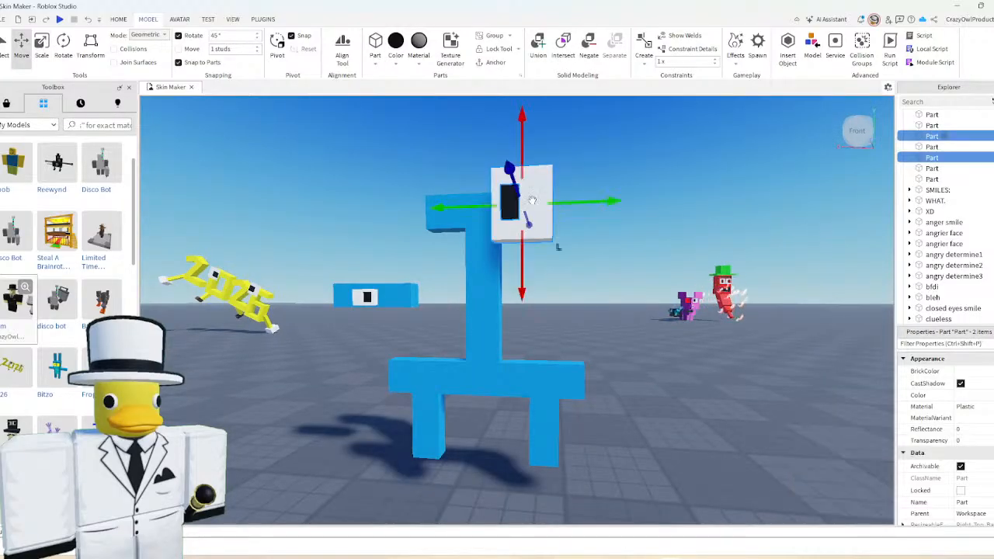
{"action": "left_click_drag", "start_coordinate": [524, 221], "coordinate": [525, 224]}
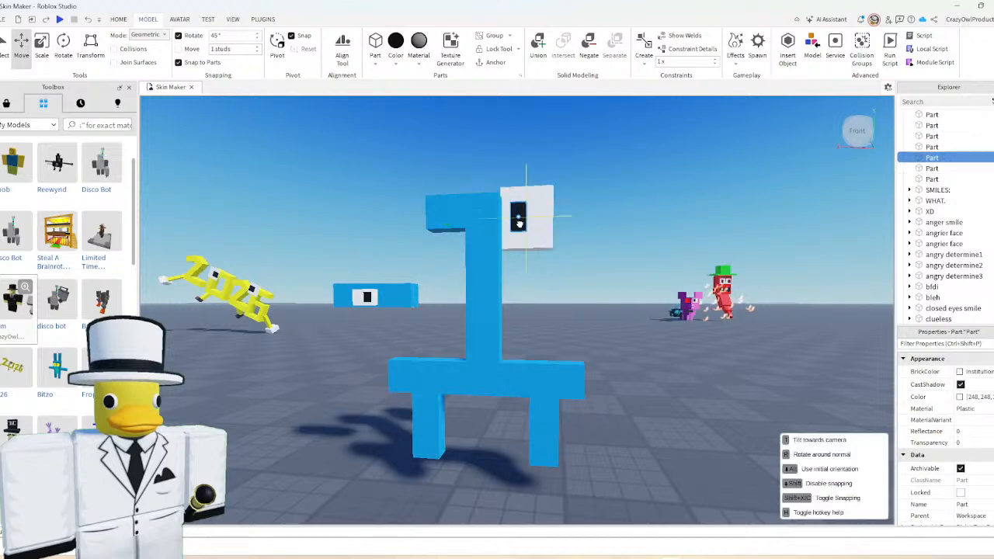
{"action": "left_click_drag", "start_coordinate": [521, 218], "coordinate": [521, 224]}
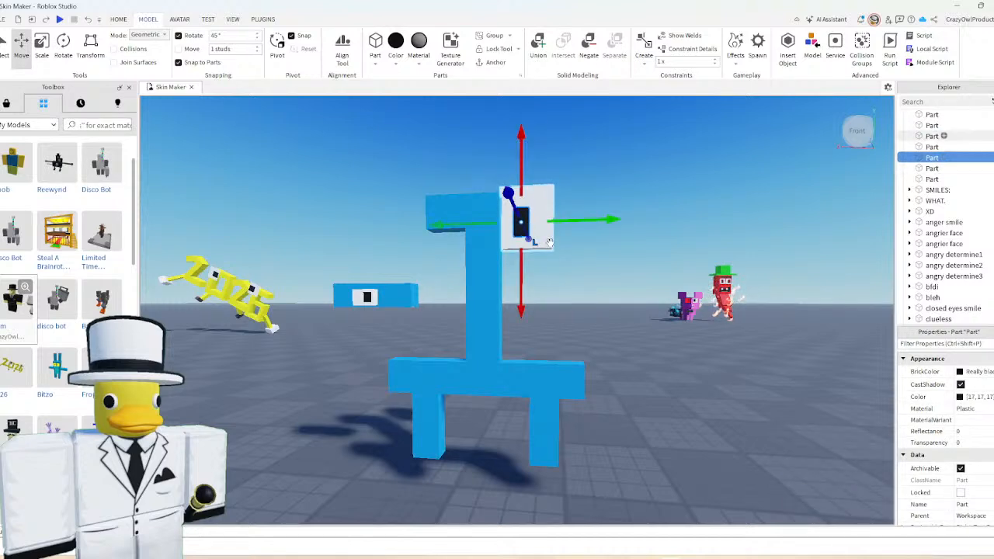
{"action": "right_click_drag", "start_coordinate": [576, 281], "coordinate": [576, 283]}
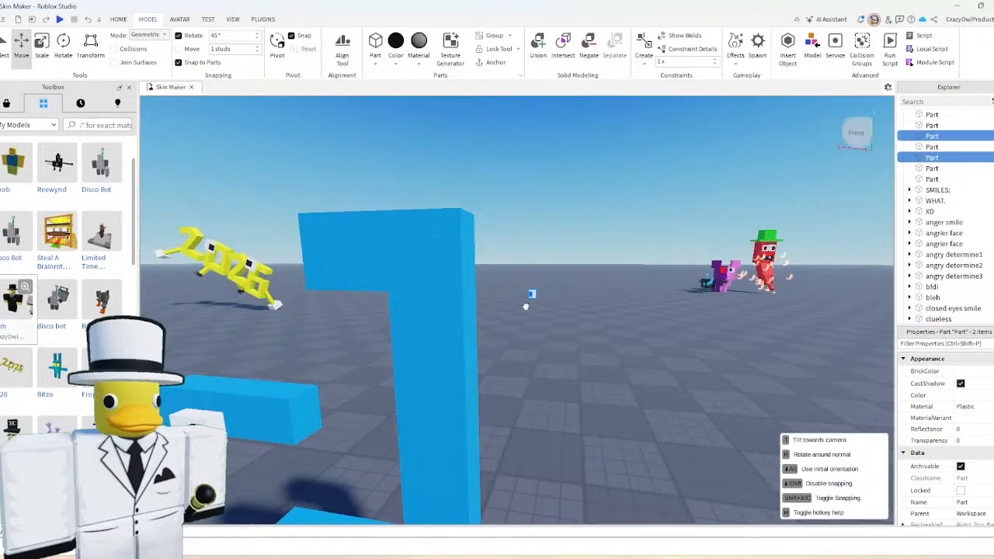
{"action": "left_click_drag", "start_coordinate": [528, 303], "coordinate": [455, 386]}
{"action": "right_click_drag", "start_coordinate": [468, 383], "coordinate": [454, 387]}
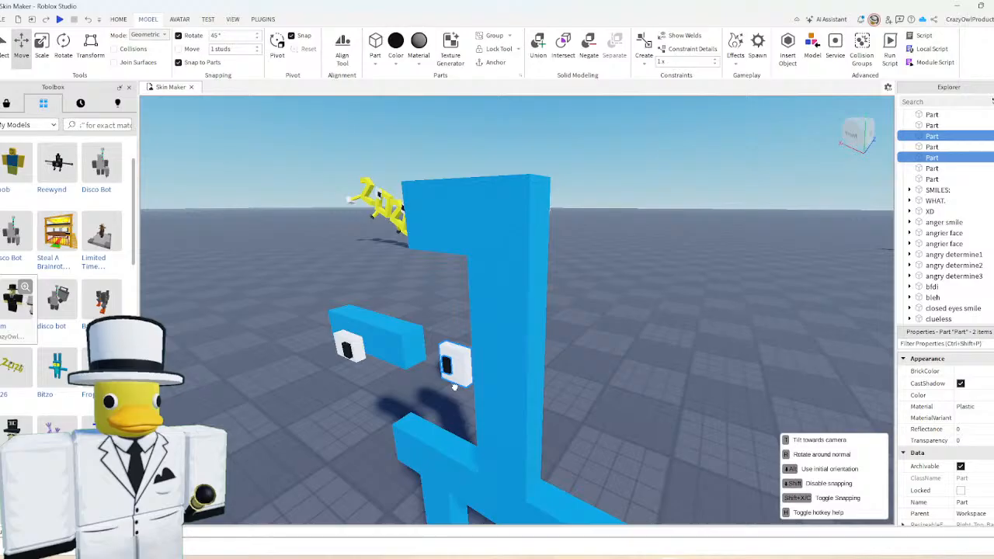
{"action": "left_click_drag", "start_coordinate": [454, 387], "coordinate": [454, 387]}
{"action": "right_click_drag", "start_coordinate": [455, 386], "coordinate": [454, 387]}
{"action": "key", "text": "s"}
{"action": "left_click_drag", "start_coordinate": [454, 386], "coordinate": [490, 246]}
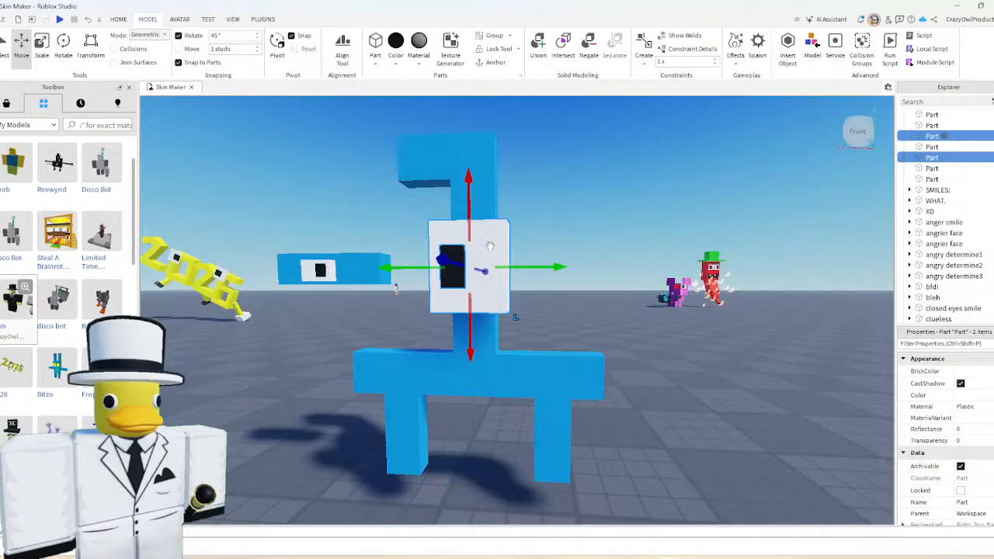
- Scale the stem's eye and pupil down to fit within the stem's width and raise them about 0.69 studs
{"action": "left_click_drag", "start_coordinate": [490, 246], "coordinate": [477, 285]}
{"action": "left_click_drag", "start_coordinate": [472, 209], "coordinate": [473, 183]}
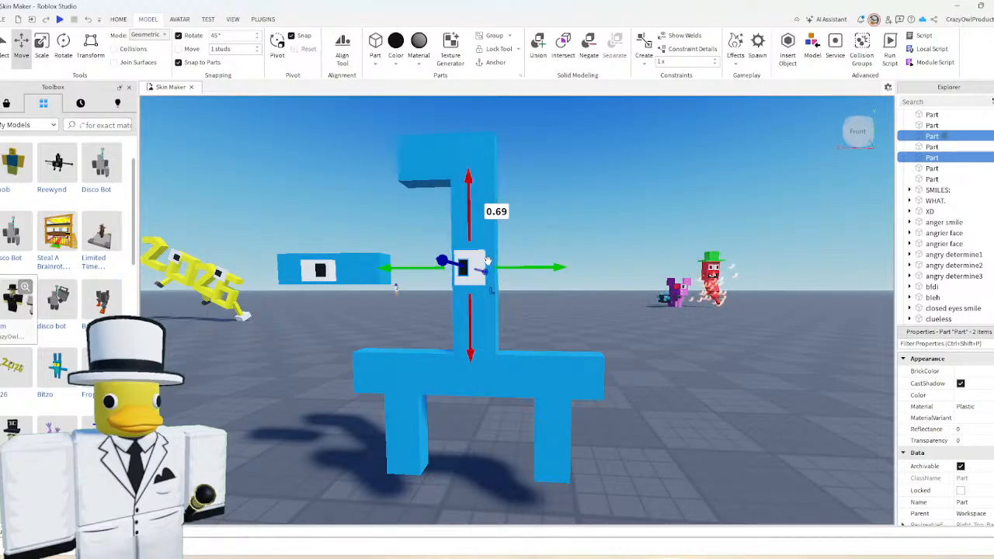
- Enlarge the stem's eye and pupil until they are slightly wider than the stem, and keep them positioned on its front
{"action": "left_click_drag", "start_coordinate": [502, 267], "coordinate": [506, 268]}
{"action": "key", "text": "ctrl+3"}
{"action": "left_click_drag", "start_coordinate": [472, 229], "coordinate": [471, 213]}
{"action": "key", "text": "ctrl+2"}
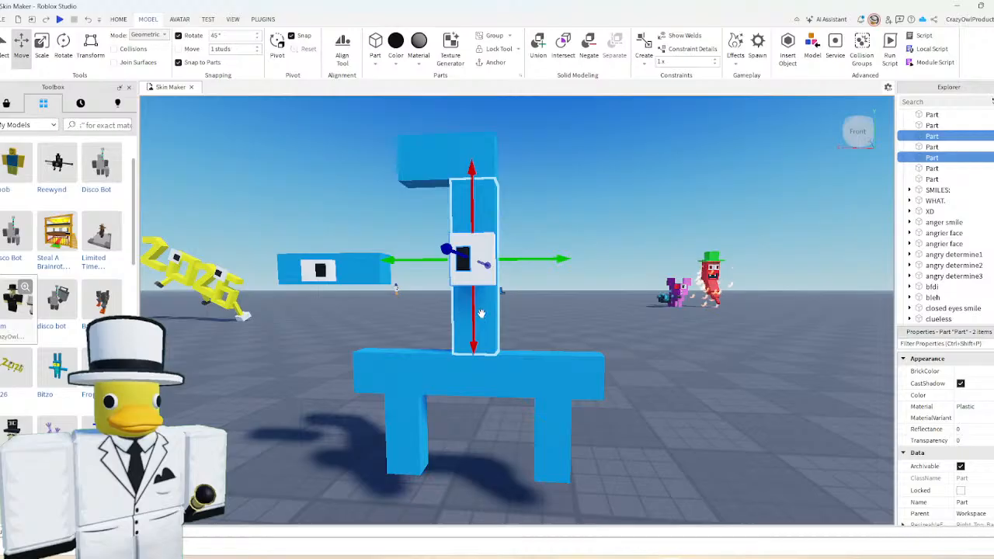
{"action": "left_click_drag", "start_coordinate": [481, 313], "coordinate": [481, 318]}
{"action": "key", "text": "ctrl+3"}
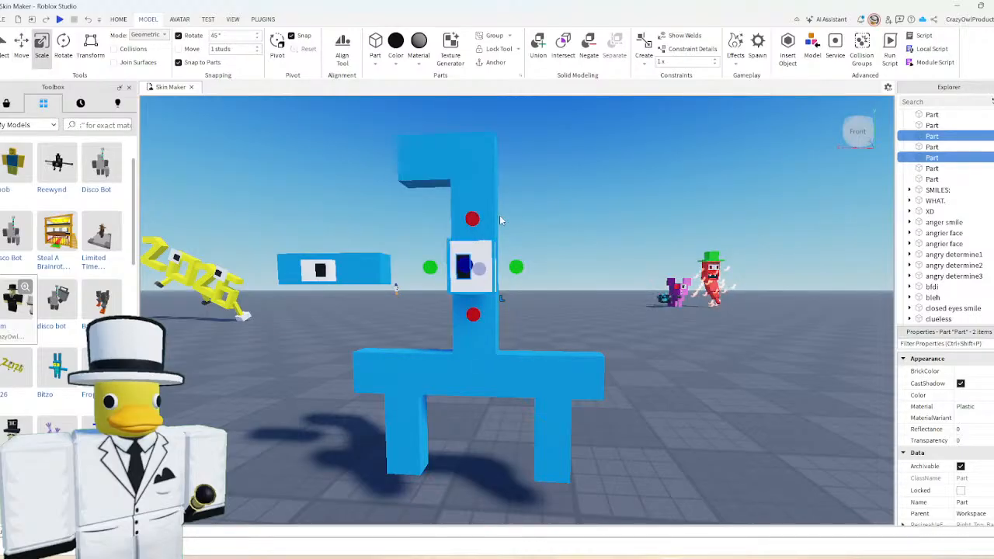
{"action": "left_click_drag", "start_coordinate": [471, 311], "coordinate": [471, 317]}
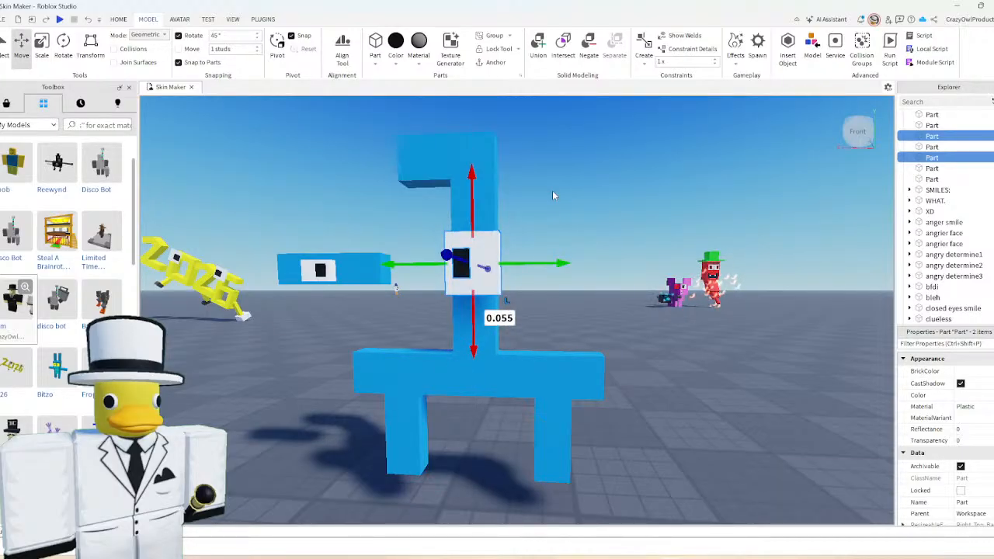
{"action": "left_click", "coordinate": [551, 194]}
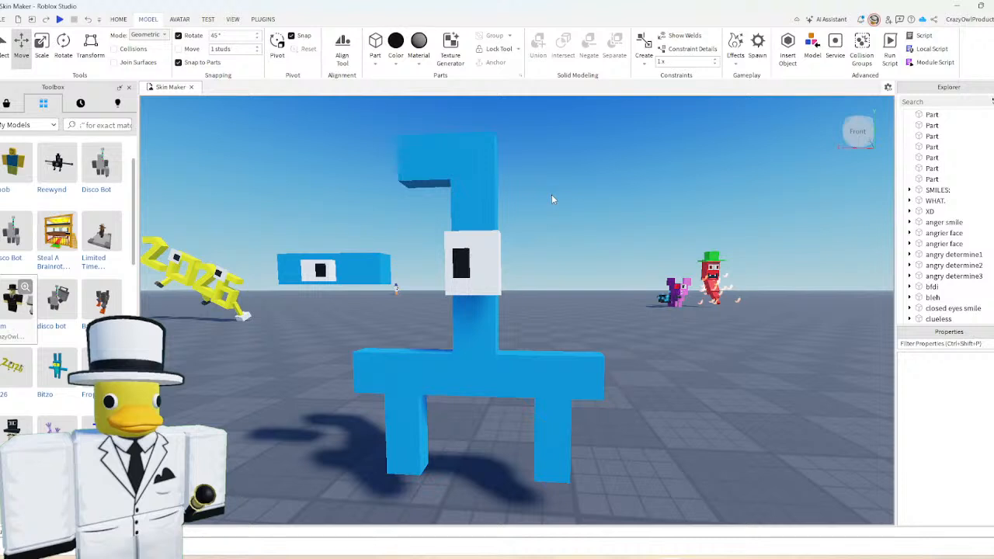
- Lengthen the one's top flag outward, on the side facing the minus bar
{"action": "left_click", "coordinate": [443, 160]}
{"action": "key", "text": "ctrl+3"}
{"action": "left_click_drag", "start_coordinate": [388, 164], "coordinate": [363, 166]}
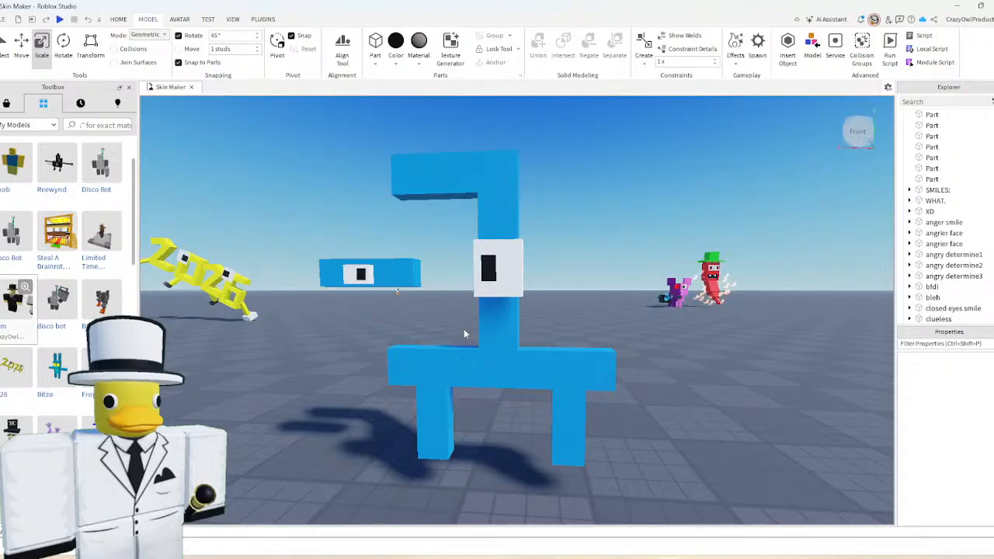
- Lengthen the blue minus bar at its outer end, away from the one
{"action": "left_click", "coordinate": [419, 284]}
{"action": "scroll", "coordinate": [419, 287], "scroll_direction": "down", "scroll_amount": 3}
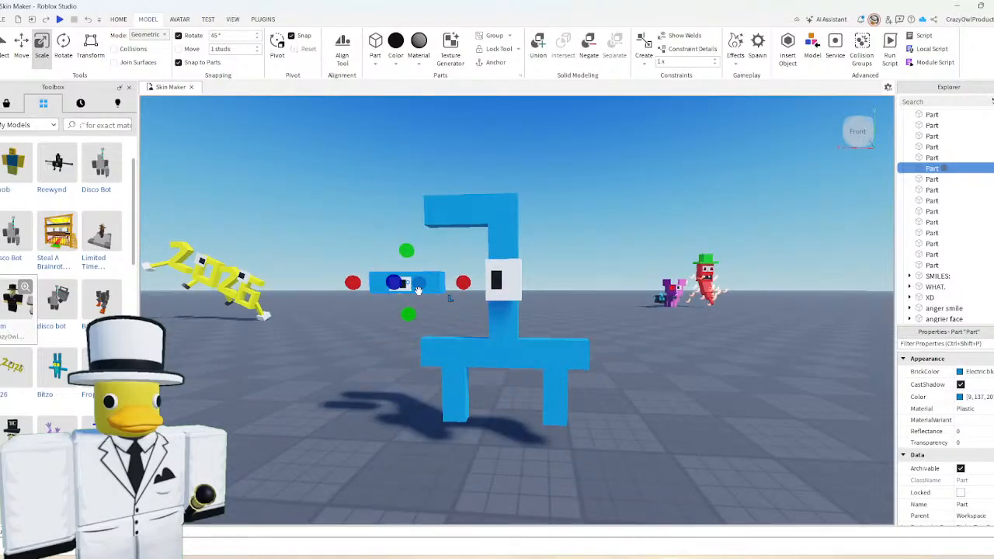
{"action": "left_click_drag", "start_coordinate": [353, 283], "coordinate": [336, 283]}
{"action": "left_click", "coordinate": [390, 238]}
{"action": "key", "text": "a"}
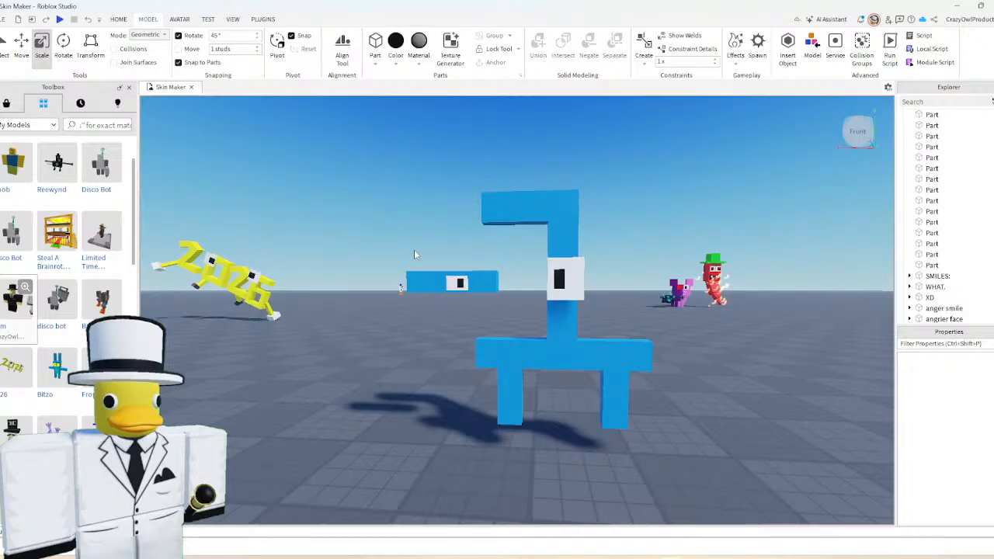
- Move the minus bar together with its eye and pupil farther away from the one's stem
{"action": "right_click_drag", "start_coordinate": [414, 249], "coordinate": [426, 228]}
{"action": "key", "text": "w"}
{"action": "left_click", "coordinate": [418, 311]}
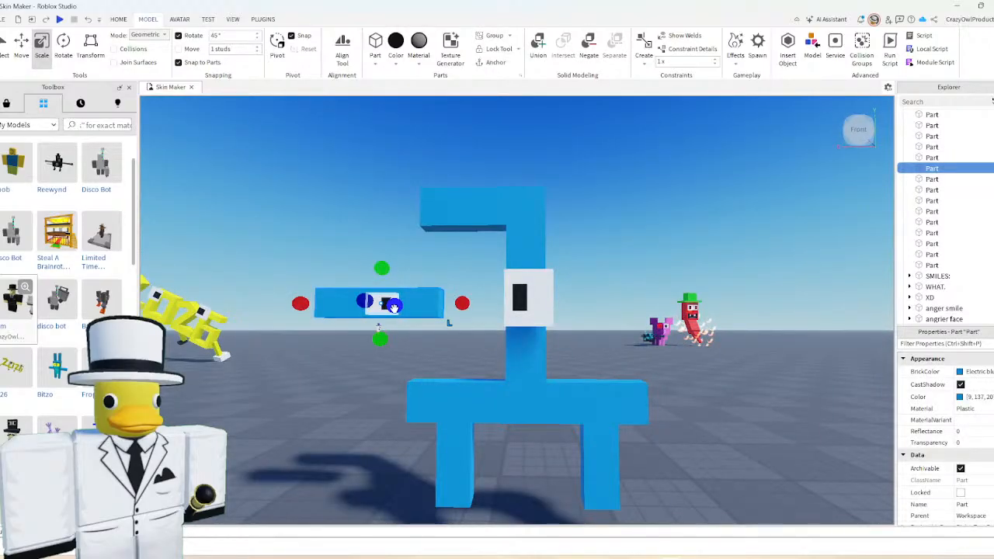
{"action": "left_click_drag", "start_coordinate": [286, 247], "coordinate": [451, 370]}
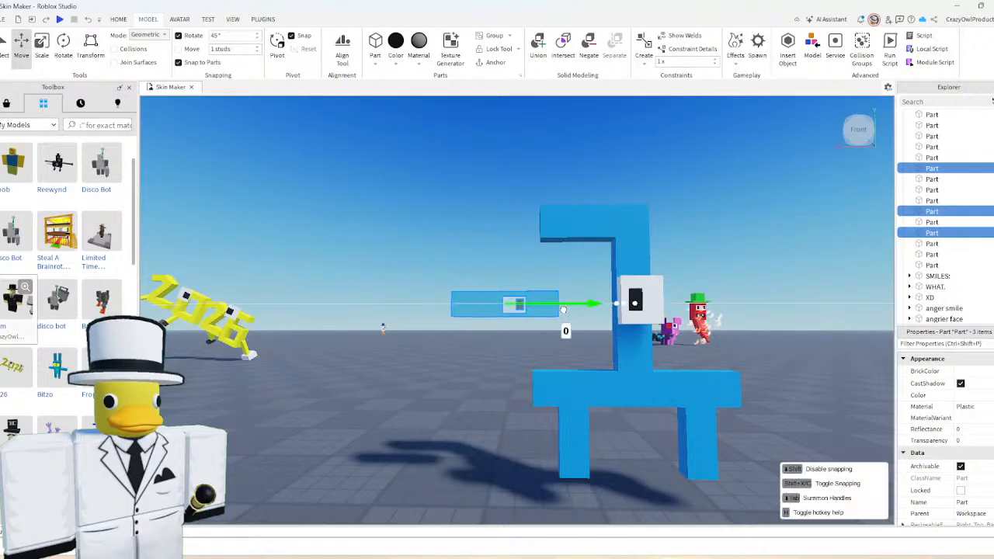
{"action": "left_click_drag", "start_coordinate": [563, 313], "coordinate": [544, 313]}
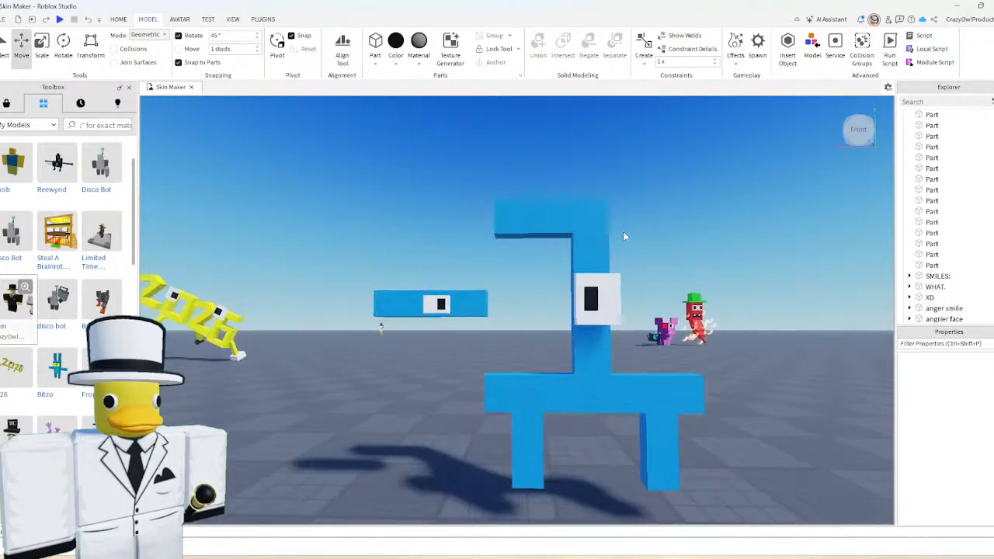
- Examine the whole figure from several distances and angles, including the stem's eye and the base bar
{"action": "key", "text": "d"}
{"action": "key", "text": "w"}
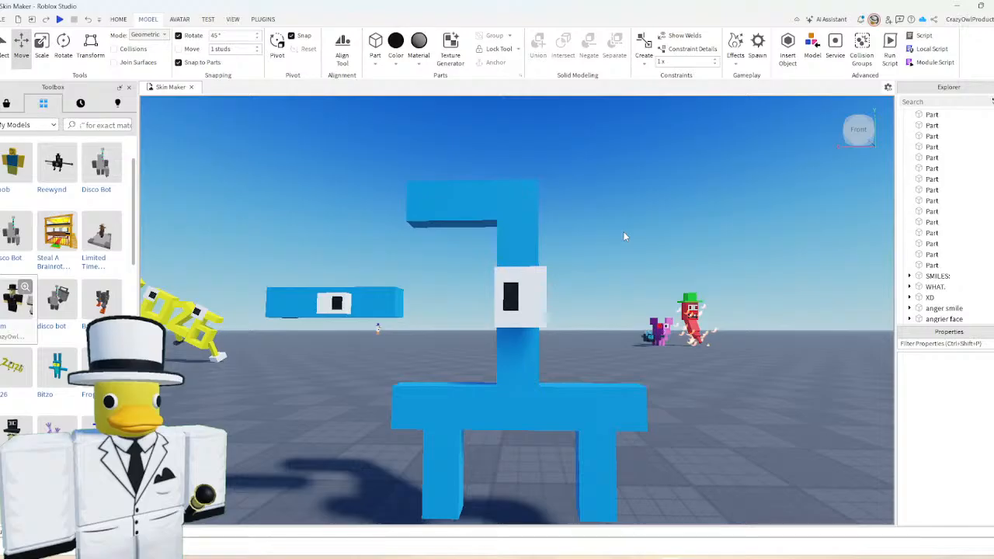
{"action": "key", "text": "s"}
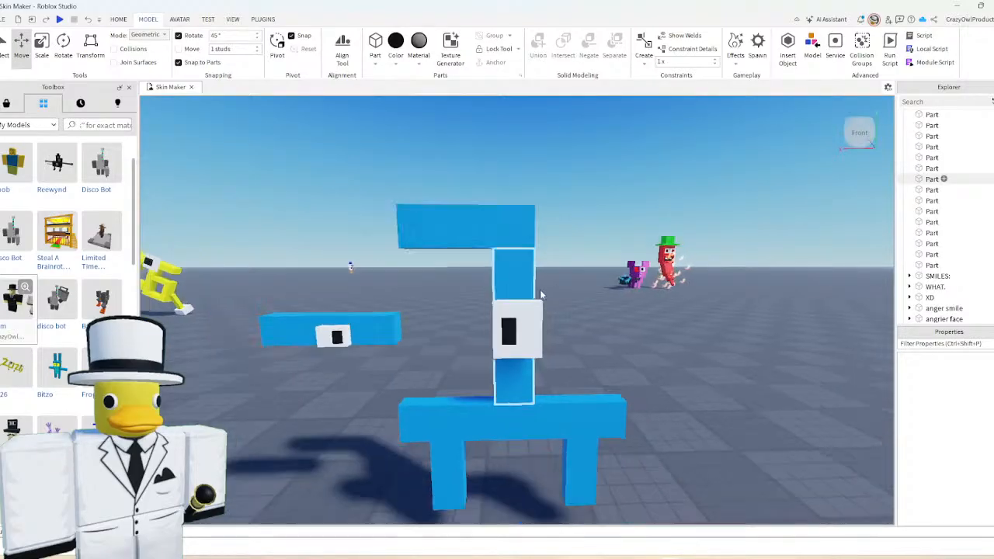
{"action": "key", "text": "s"}
{"action": "key", "text": "d"}
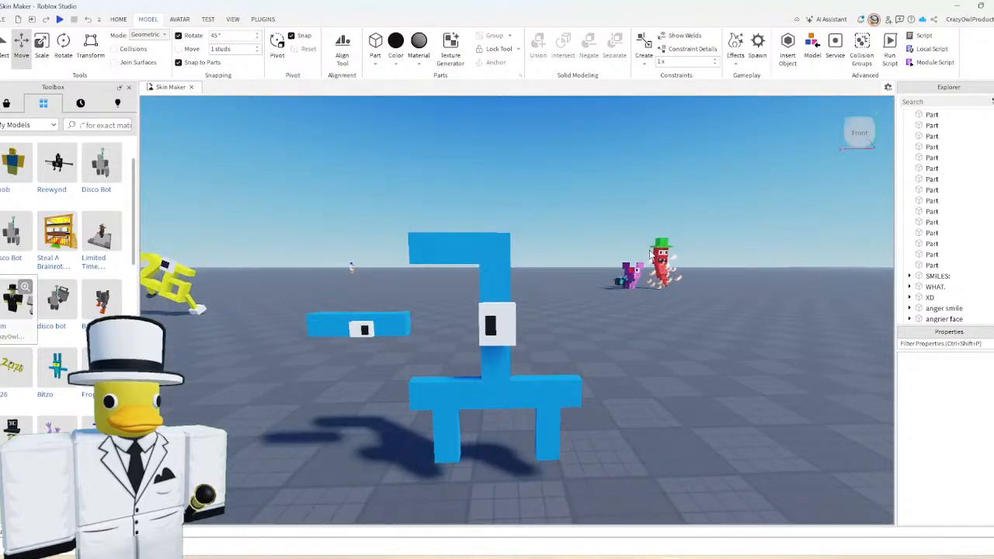
{"action": "key", "text": "w"}
{"action": "right_click_drag", "start_coordinate": [646, 250], "coordinate": [646, 256]}
{"action": "key", "text": "s"}
{"action": "key", "text": "w"}
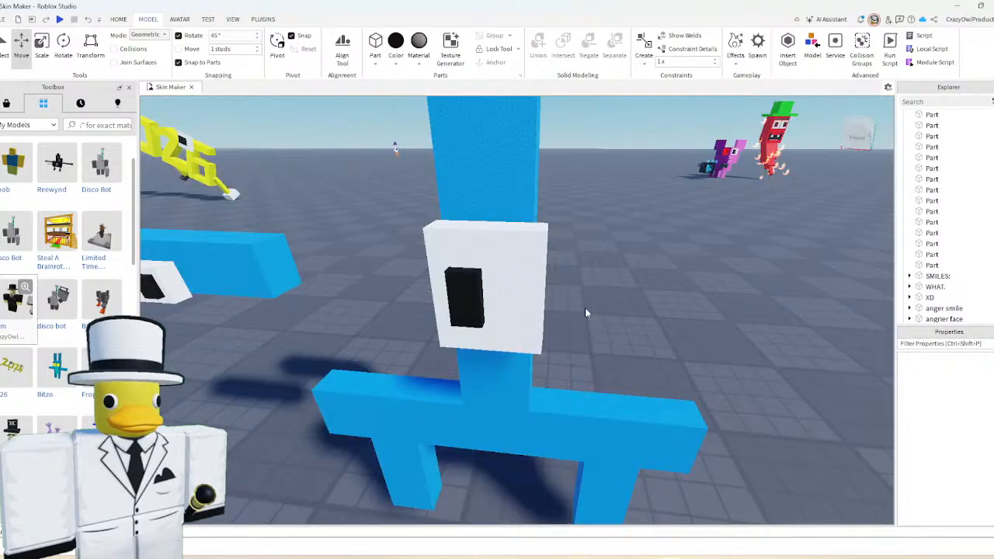
{"action": "key", "text": "w"}
{"action": "right_click_drag", "start_coordinate": [535, 348], "coordinate": [538, 351]}
{"action": "key", "text": "w"}
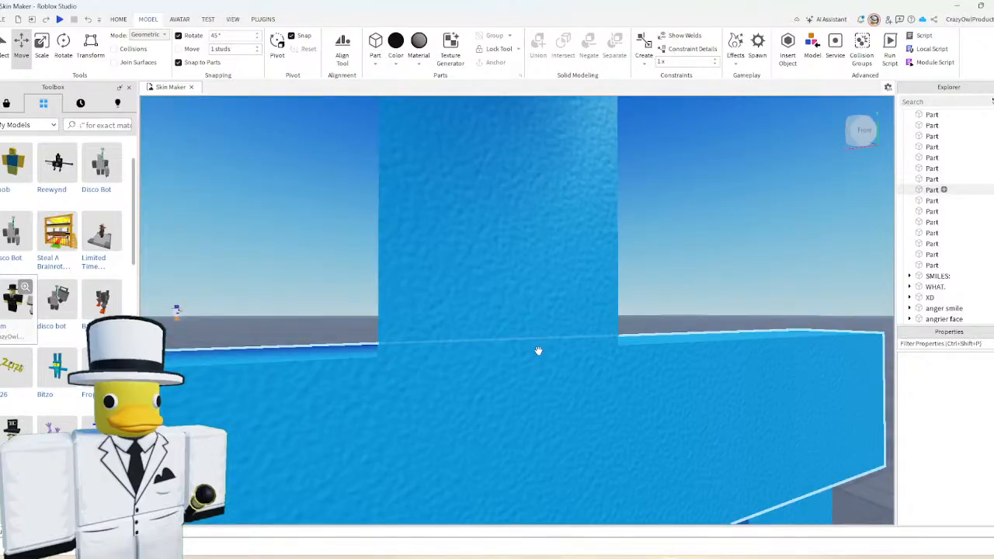
{"action": "scroll", "coordinate": [538, 351], "scroll_direction": "down", "scroll_amount": 5}
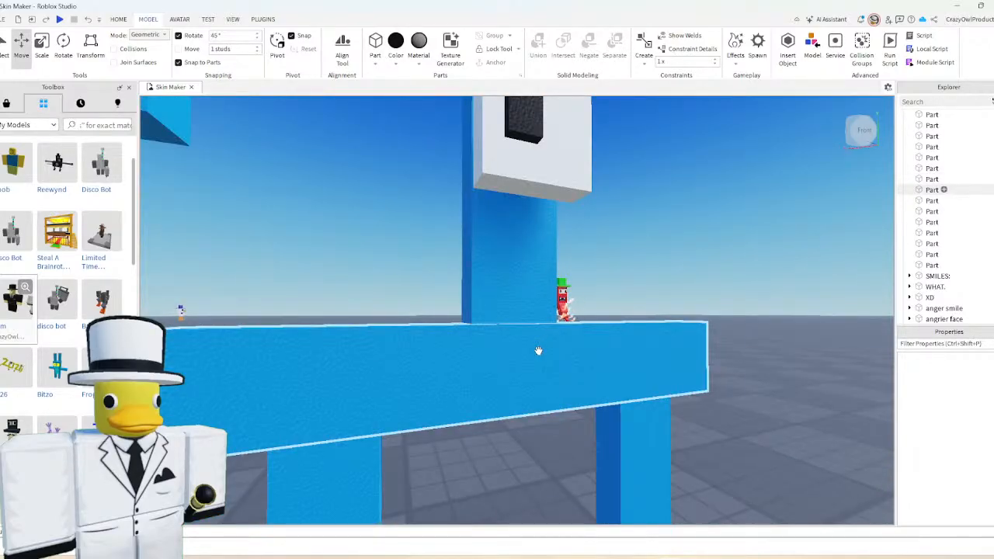
{"action": "scroll", "coordinate": [538, 351], "scroll_direction": "down", "scroll_amount": 5}
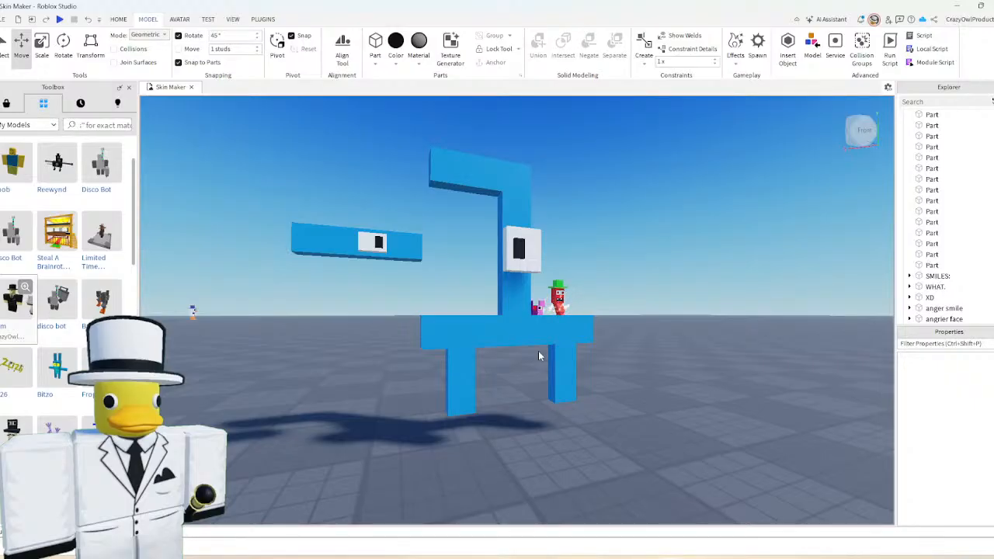
{"action": "left_click", "coordinate": [521, 251]}
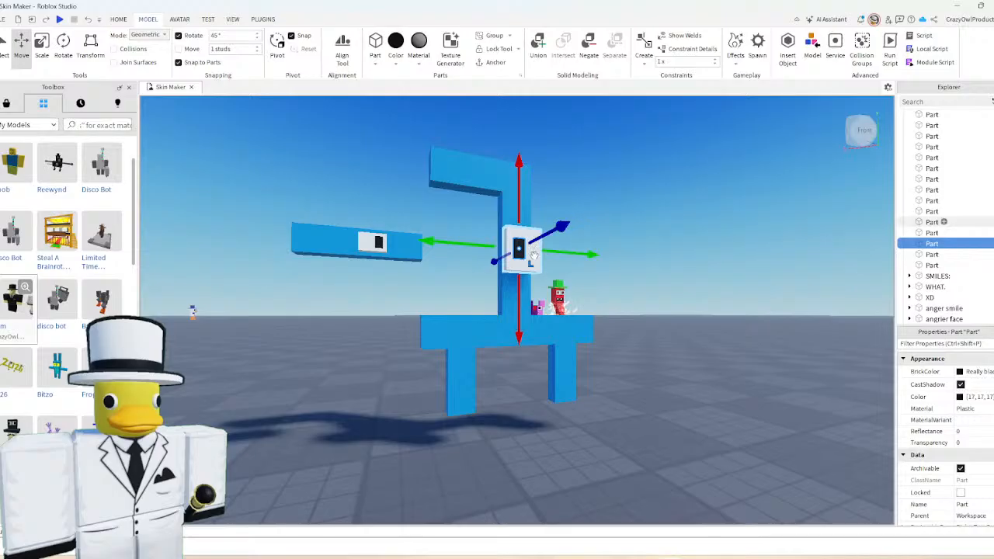
{"action": "left_click", "coordinate": [535, 259], "text": "shift"}
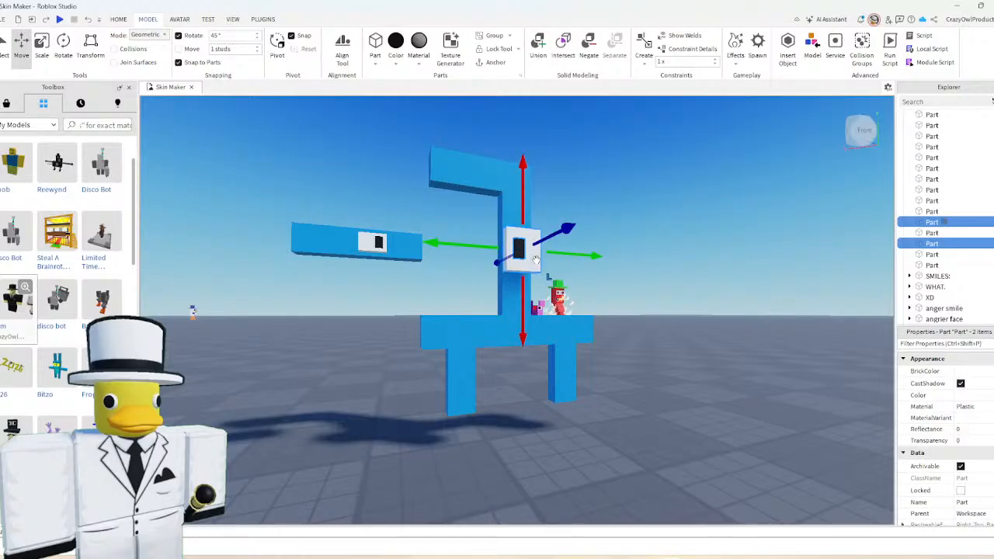
{"action": "key", "text": "ctrl+d"}
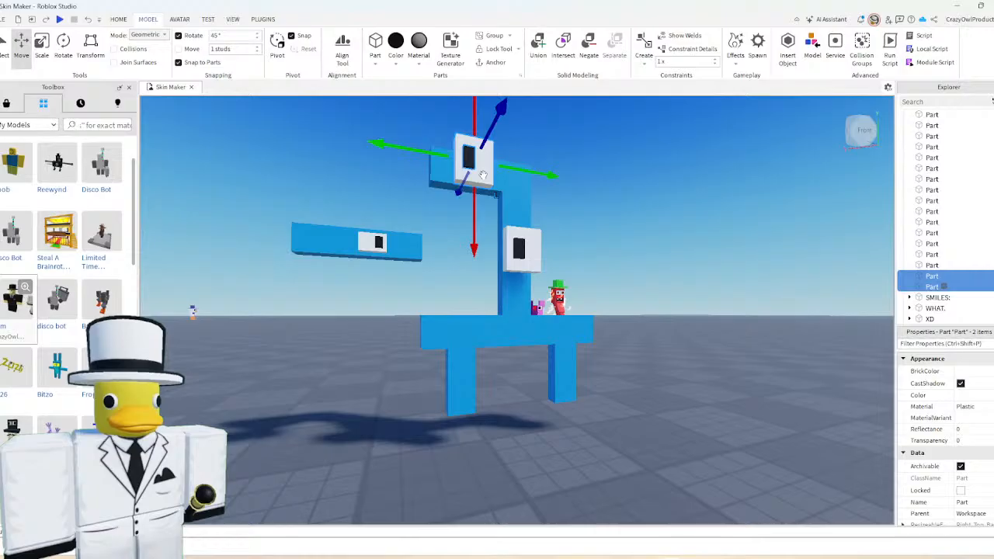
{"action": "key", "text": "Delete"}
- Duplicate the leg nearest the minus bar, lower the copy beneath it, and resize it into a short foot extending forward
{"action": "key", "text": "w"}
{"action": "left_click", "coordinate": [469, 399]}
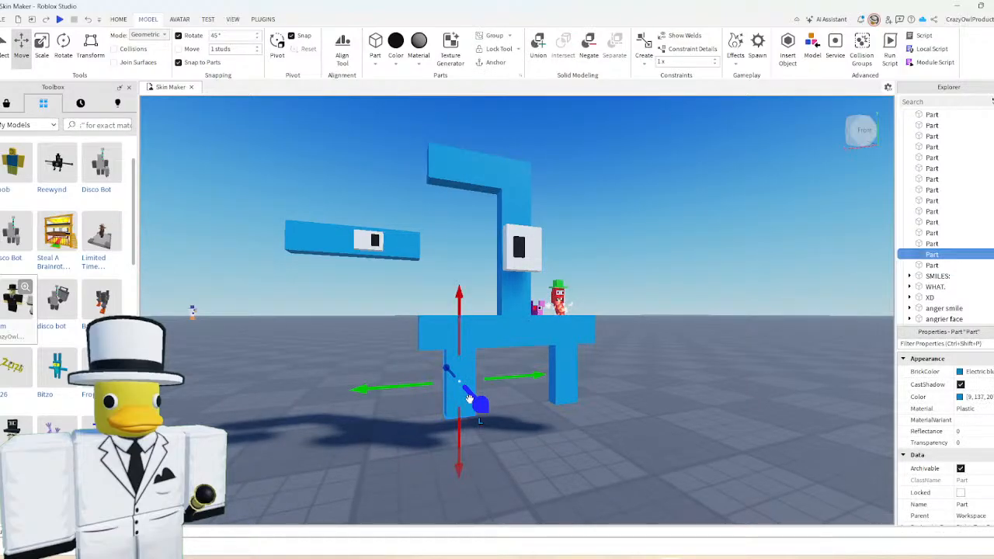
{"action": "key", "text": "ctrl+d"}
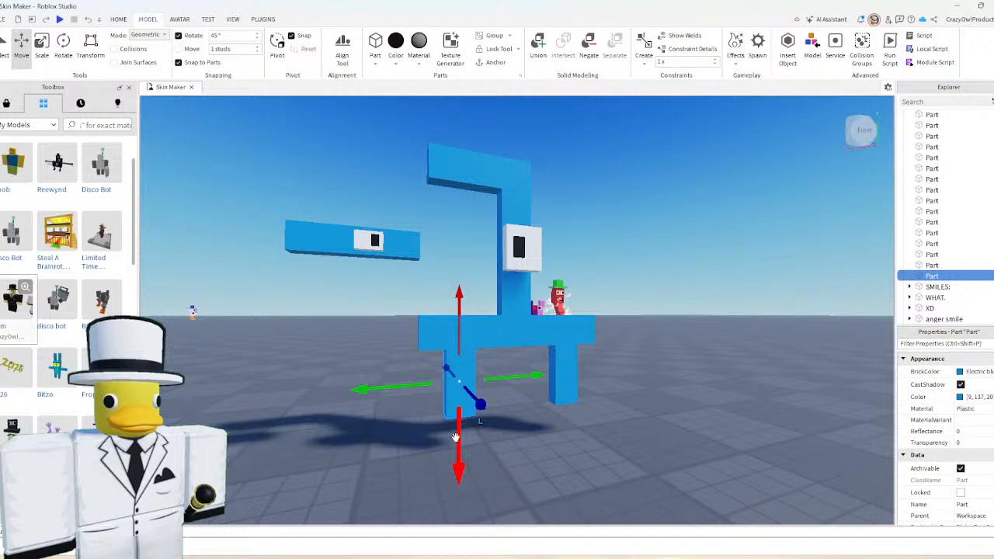
{"action": "left_click_drag", "start_coordinate": [456, 438], "coordinate": [458, 469]}
{"action": "key", "text": "ctrl+3"}
{"action": "left_click_drag", "start_coordinate": [461, 368], "coordinate": [460, 378]}
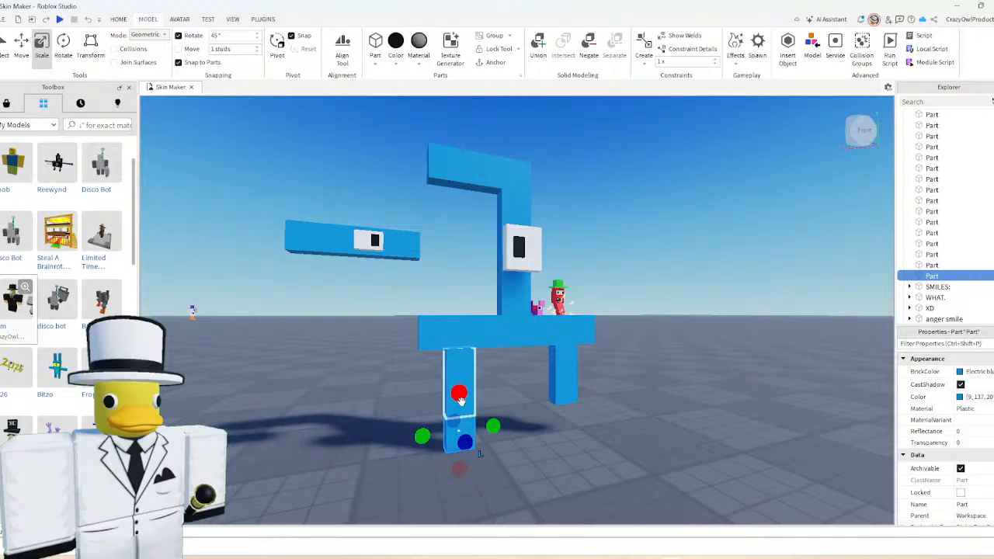
{"action": "left_click_drag", "start_coordinate": [460, 398], "coordinate": [486, 458]}
- Adjust the foot's sideways position, duplicate it, and place the copy under the other leg
{"action": "key", "text": "ctrl+2"}
{"action": "mouse_move", "coordinate": [489, 440]}
{"action": "left_mouse_down"}
{"action": "mouse_move", "coordinate": [583, 427]}
{"action": "mouse_move", "coordinate": [483, 440]}
{"action": "left_mouse_up"}
{"action": "key", "text": "ctrl+d"}
{"action": "left_click_drag", "start_coordinate": [494, 438], "coordinate": [599, 424]}
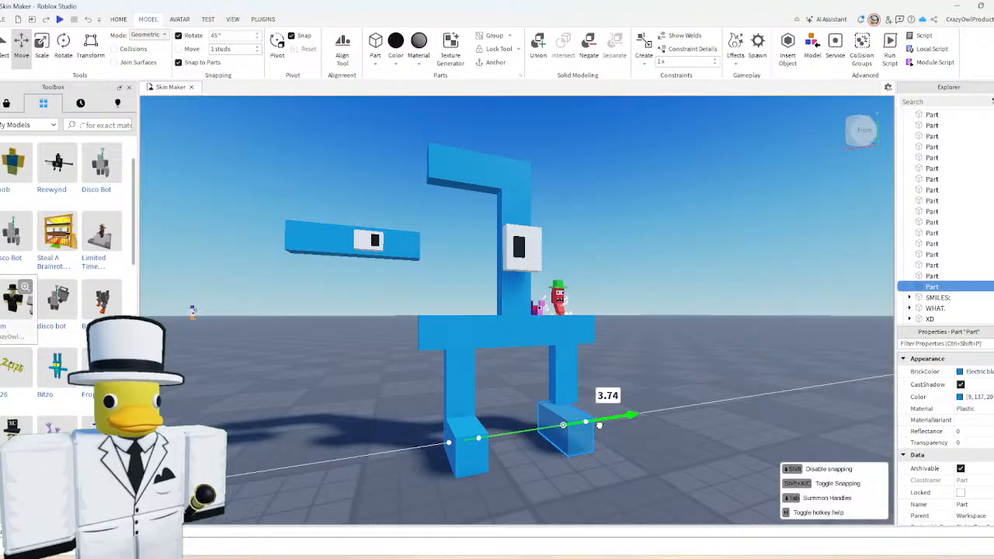
{"action": "left_click_drag", "start_coordinate": [598, 424], "coordinate": [610, 423]}
- Recolor both feet a slightly darker blue than the legs
{"action": "left_click", "coordinate": [469, 451], "text": "ctrl"}
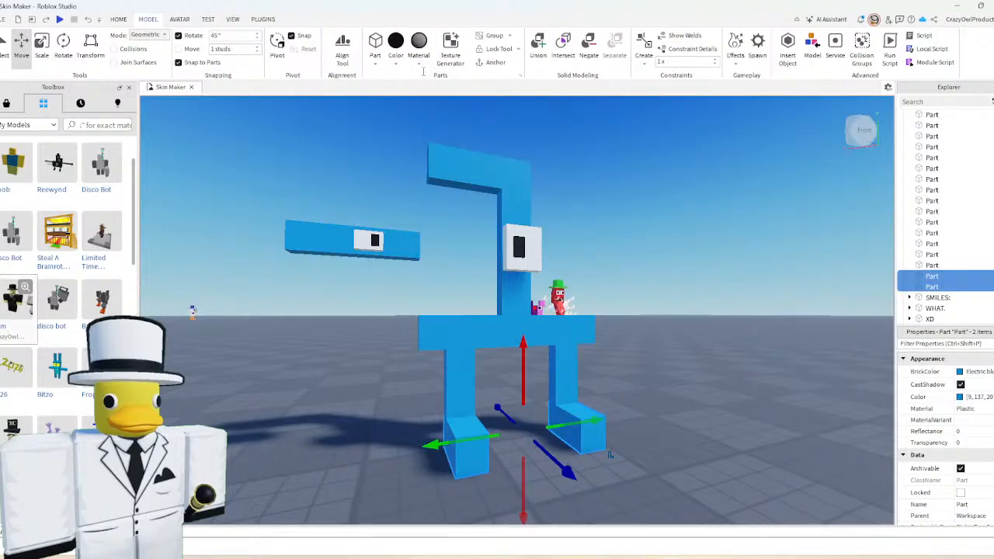
{"action": "left_click", "coordinate": [395, 48]}
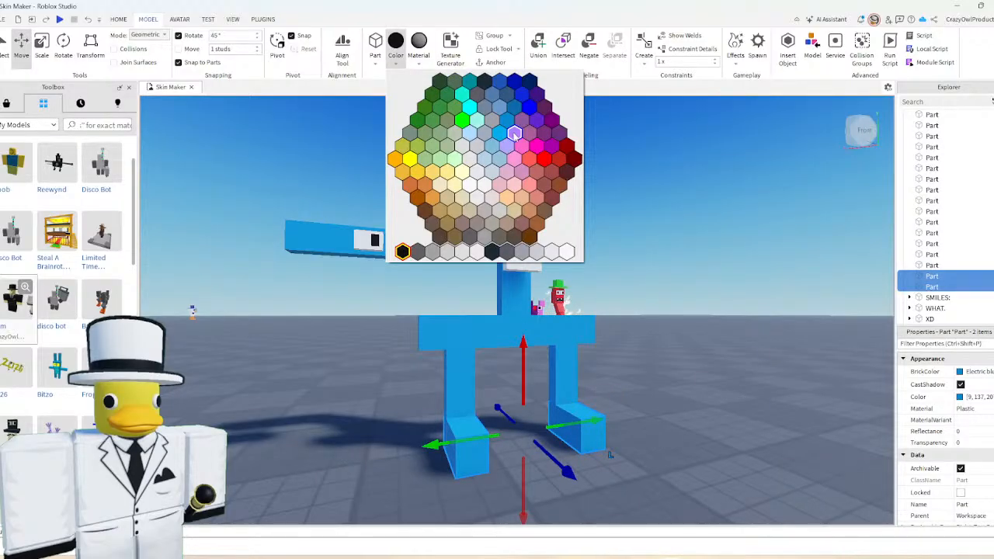
{"action": "left_click", "coordinate": [506, 121]}
{"action": "left_click", "coordinate": [394, 66]}
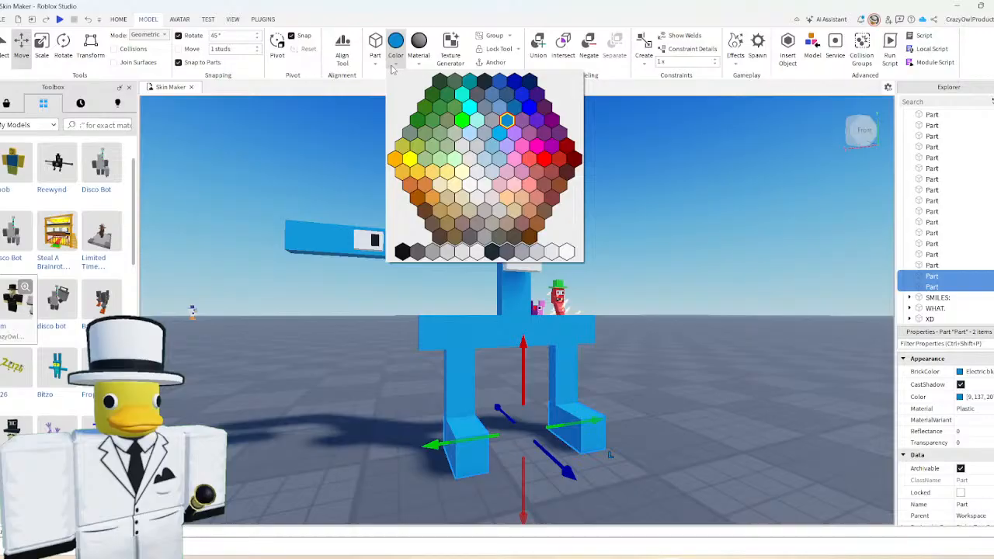
{"action": "left_click", "coordinate": [672, 243]}
- Nudge the stem's eye and pupil together slightly sideways on the stem
{"action": "scroll", "coordinate": [672, 244], "scroll_direction": "up", "scroll_amount": 4}
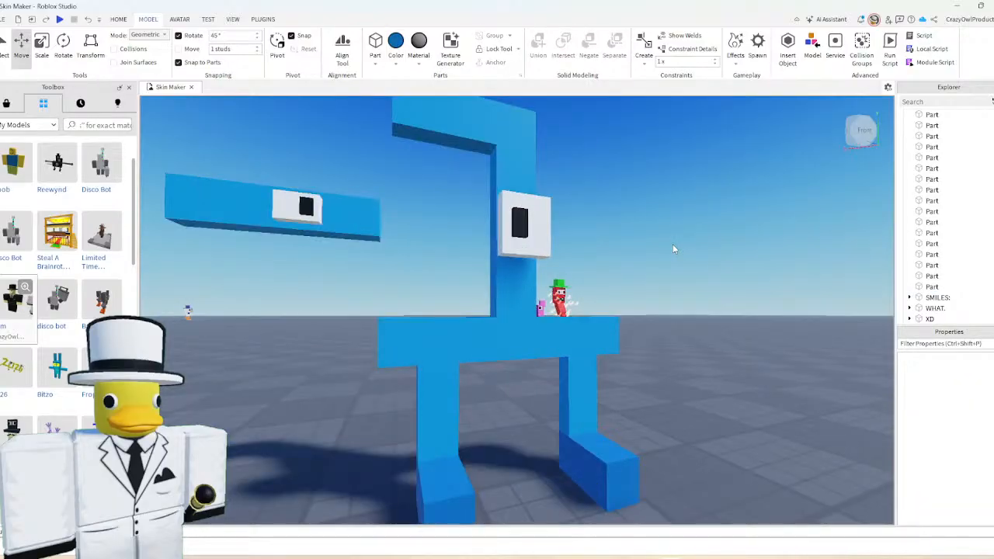
{"action": "scroll", "coordinate": [672, 244], "scroll_direction": "down", "scroll_amount": 3}
{"action": "scroll", "coordinate": [672, 244], "scroll_direction": "up", "scroll_amount": 2}
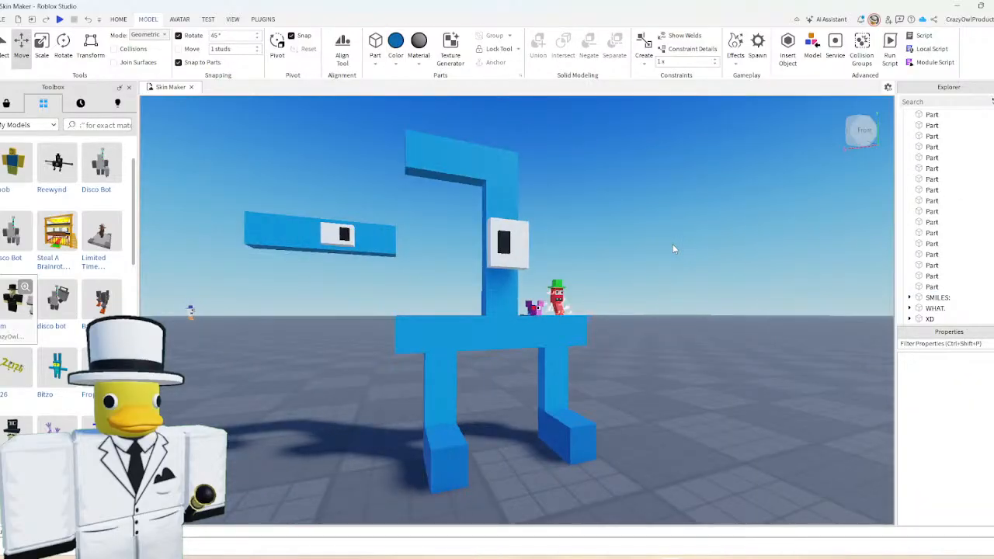
{"action": "scroll", "coordinate": [538, 250], "scroll_direction": "up", "scroll_amount": 4}
{"action": "right_click_drag", "start_coordinate": [538, 250], "coordinate": [584, 253]}
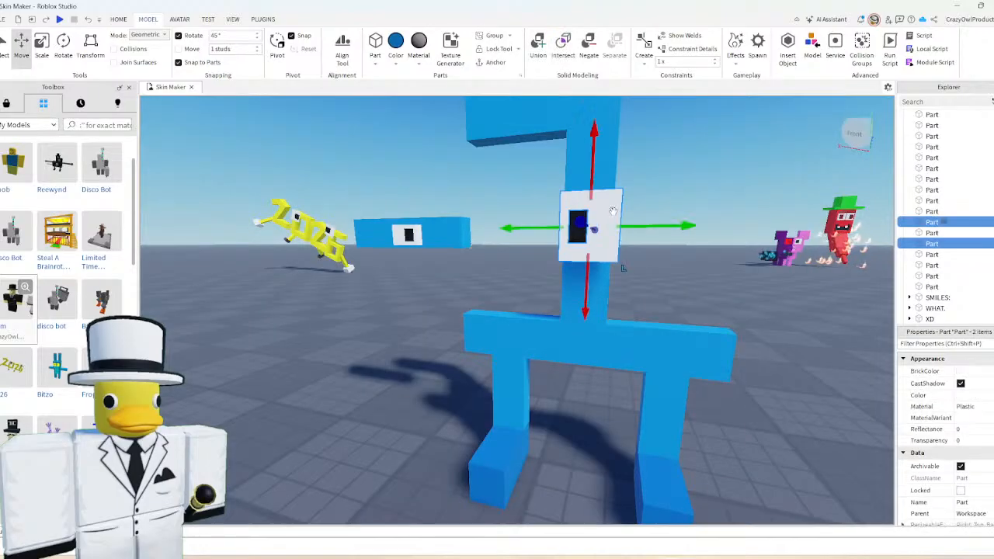
{"action": "left_click_drag", "start_coordinate": [633, 226], "coordinate": [630, 232]}
{"action": "left_click", "coordinate": [672, 280]}
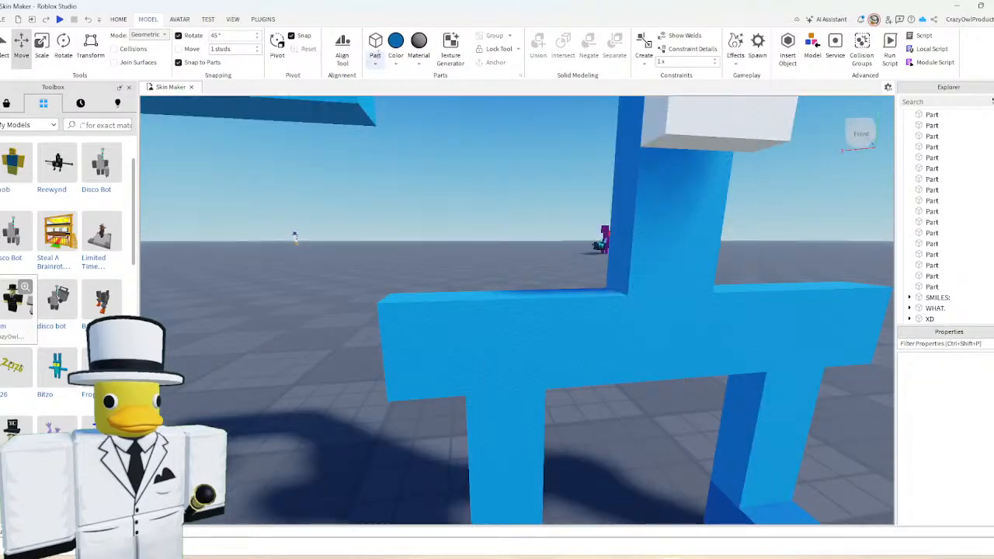
- Insert a new block part and color it black
{"action": "left_click", "coordinate": [375, 64]}
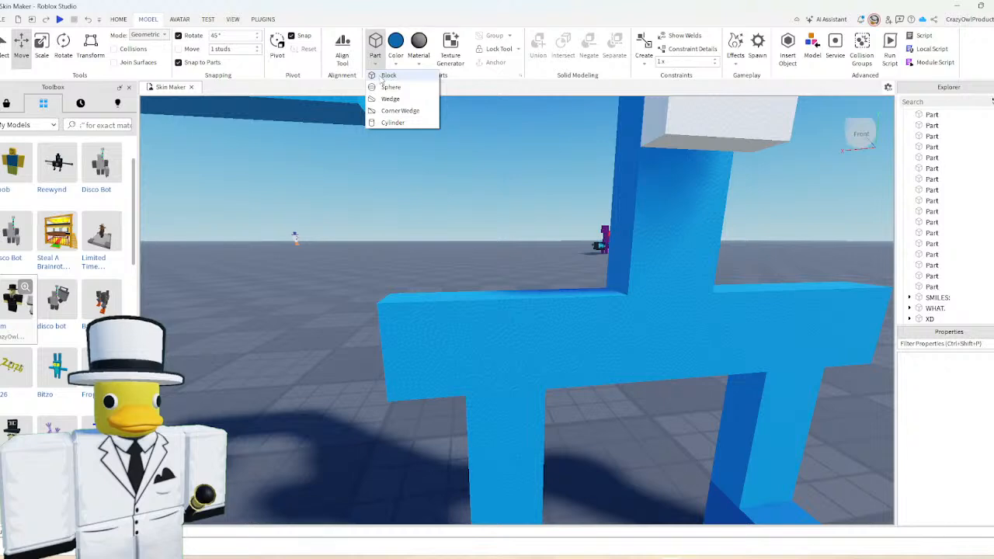
{"action": "left_click", "coordinate": [393, 75]}
{"action": "left_click", "coordinate": [395, 64]}
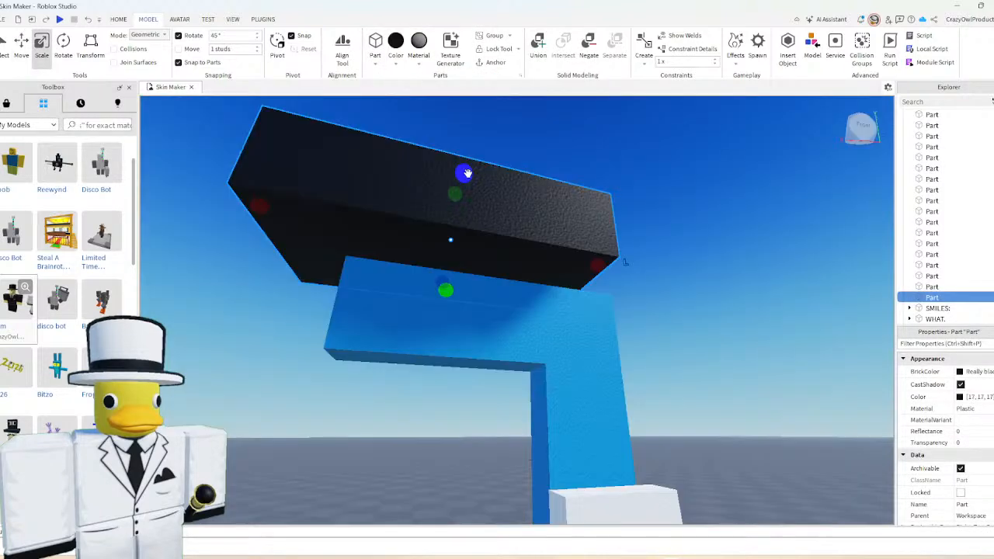
- Reduce the black block's depth and place it on the front of the horizontal base bar above the legs
{"action": "left_click_drag", "start_coordinate": [466, 173], "coordinate": [470, 262]}
{"action": "left_click_drag", "start_coordinate": [365, 249], "coordinate": [382, 345]}
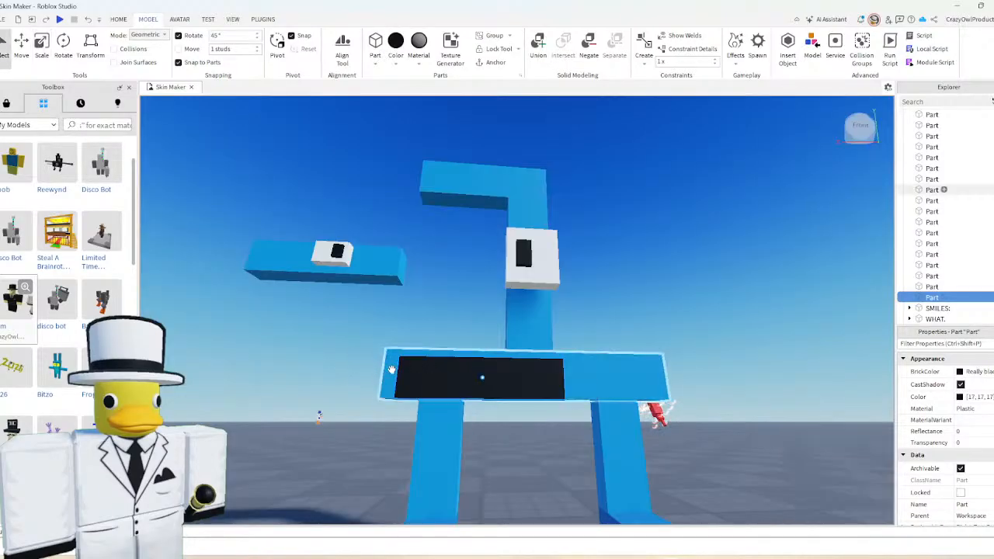
{"action": "left_click", "coordinate": [482, 376]}
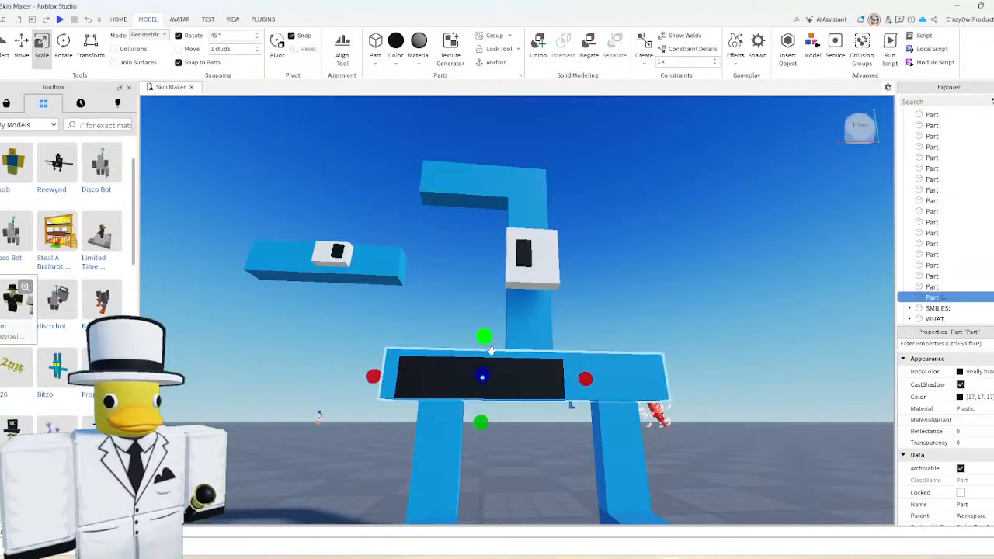
- Shrink the black block into a thin mouth strip and add a short upright black piece at each of its ends
{"action": "left_click_drag", "start_coordinate": [484, 339], "coordinate": [495, 358]}
{"action": "key", "text": "ctrl+2"}
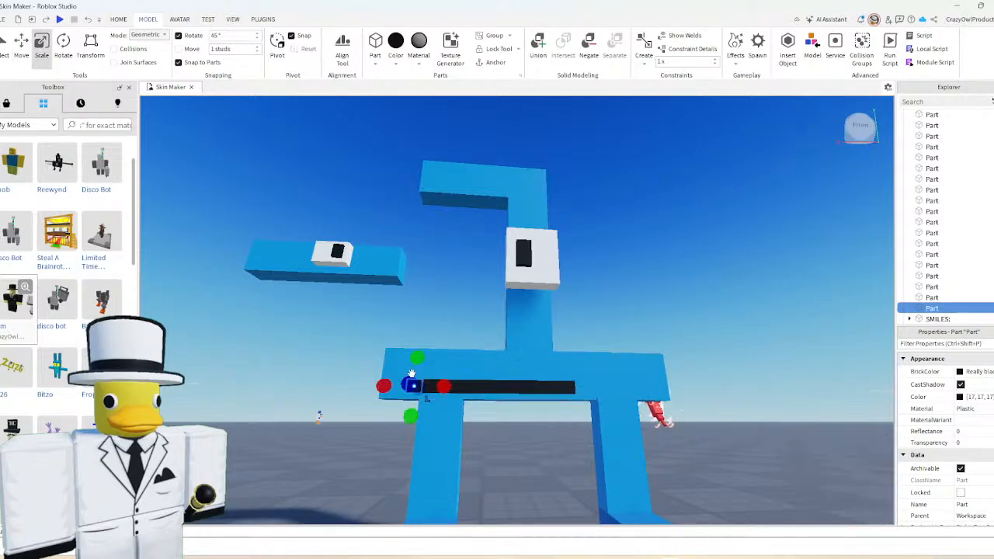
{"action": "left_click_drag", "start_coordinate": [416, 359], "coordinate": [420, 338]}
{"action": "key", "text": "ctrl+2"}
{"action": "key", "text": "ctrl+d"}
{"action": "left_click_drag", "start_coordinate": [477, 379], "coordinate": [635, 380]}
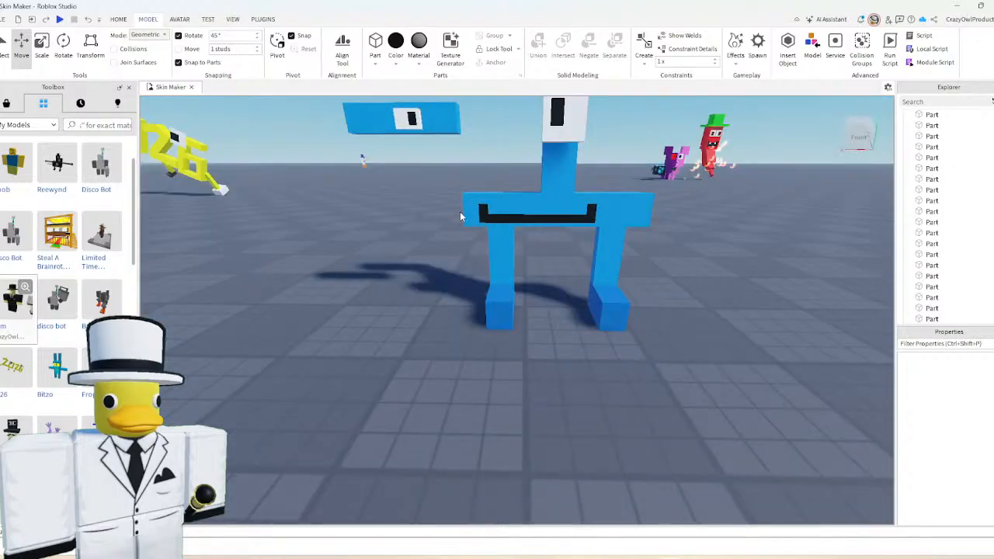
- Select all of the character's parts and move them together to an open area of the baseplate
{"action": "scroll", "coordinate": [460, 216], "scroll_direction": "down", "scroll_amount": 2}
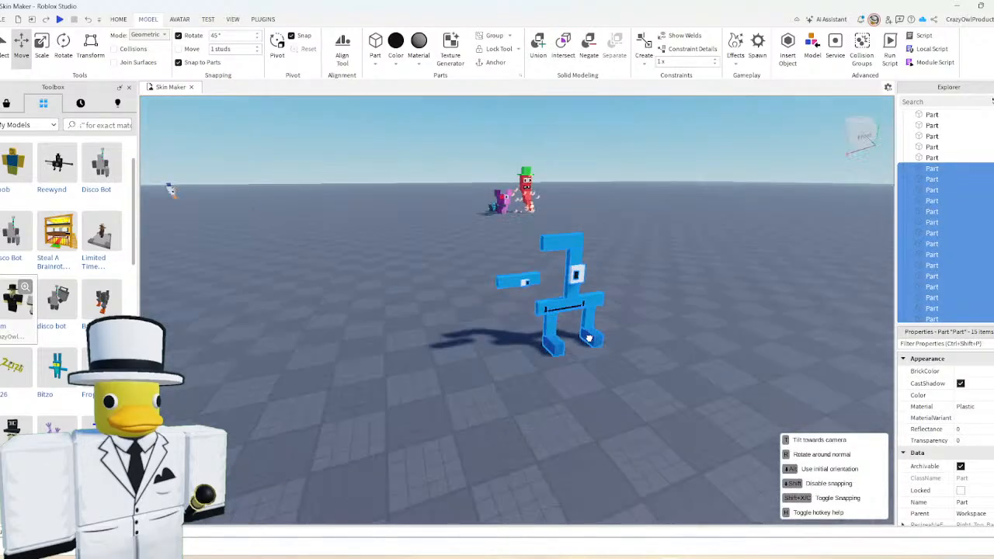
{"action": "left_click_drag", "start_coordinate": [579, 327], "coordinate": [588, 339]}
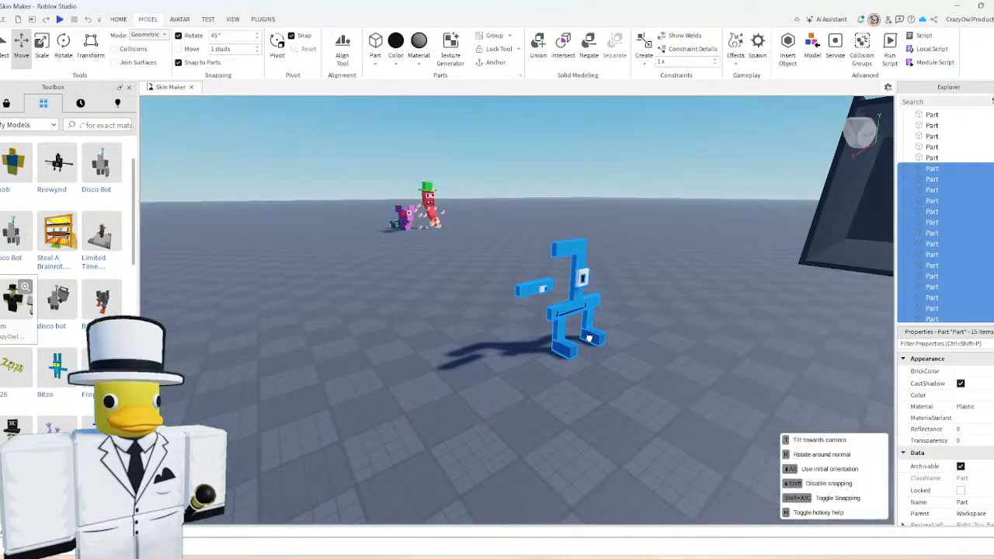
{"action": "right_click_drag", "start_coordinate": [589, 338], "coordinate": [588, 337]}
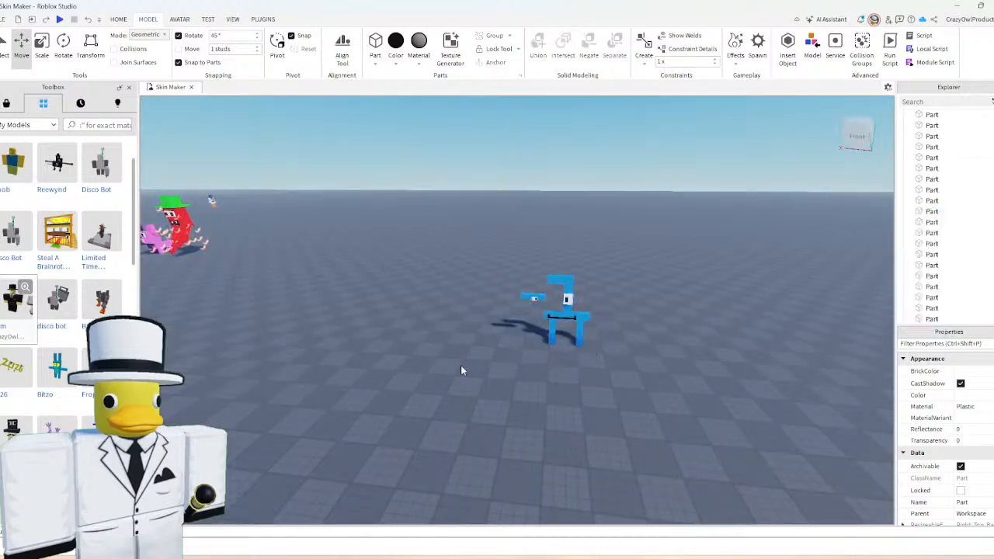
{"action": "left_click", "coordinate": [474, 377]}
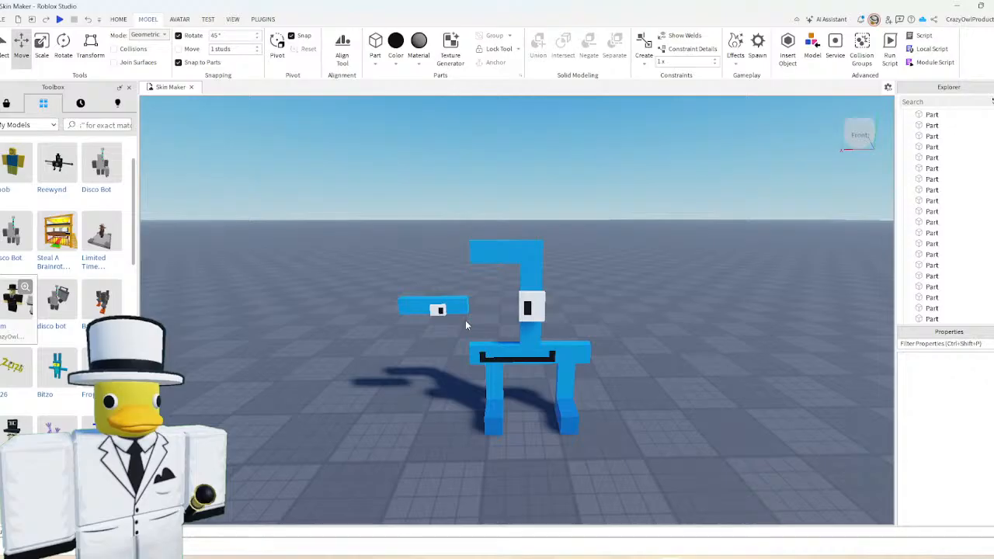
- Union the three black mouth pieces, and union the stem, top bar and base bar of the number one
{"action": "scroll", "coordinate": [465, 320], "scroll_direction": "up", "scroll_amount": 2}
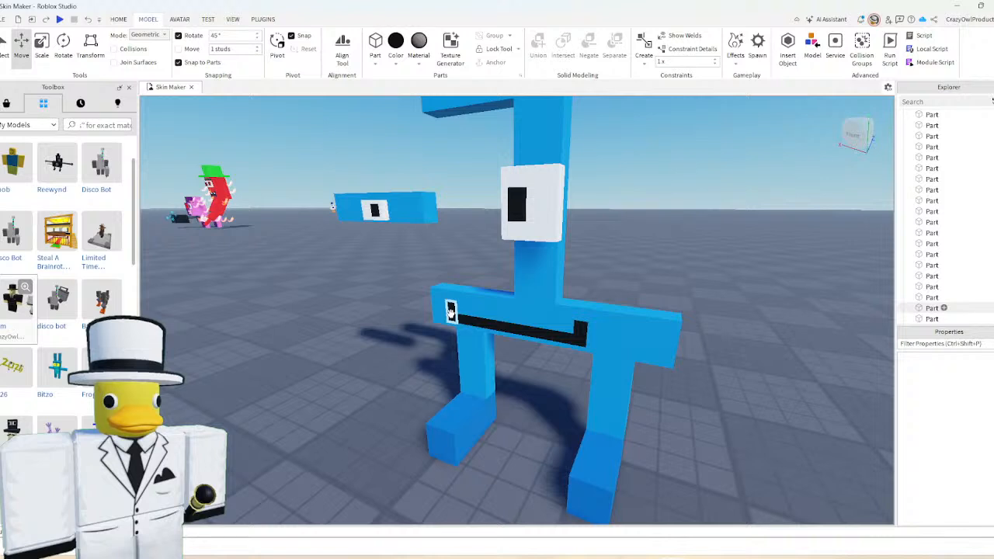
{"action": "left_click", "coordinate": [450, 310]}
{"action": "left_click", "coordinate": [579, 335], "text": "shift"}
{"action": "left_click", "coordinate": [547, 336], "text": "shift"}
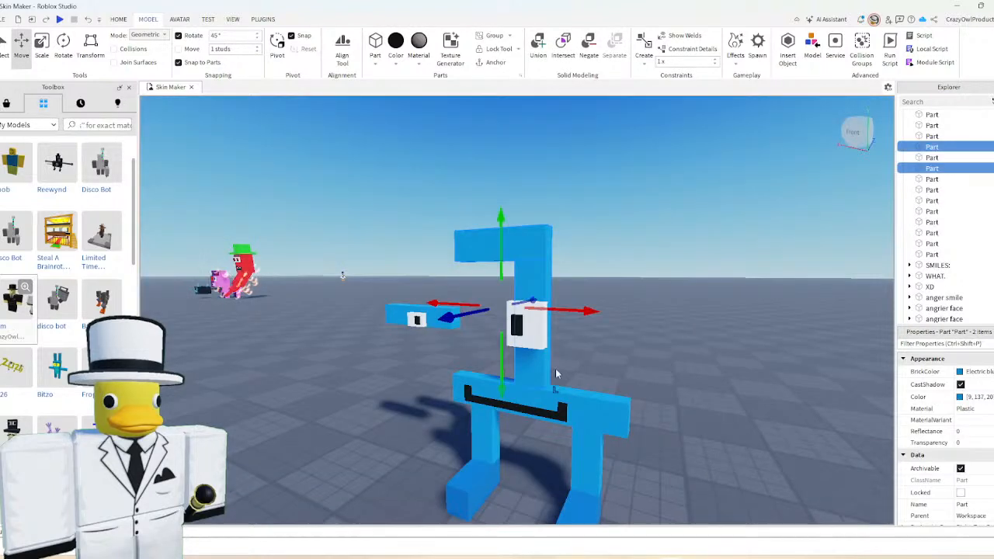
{"action": "left_click", "coordinate": [574, 382], "text": "shift"}
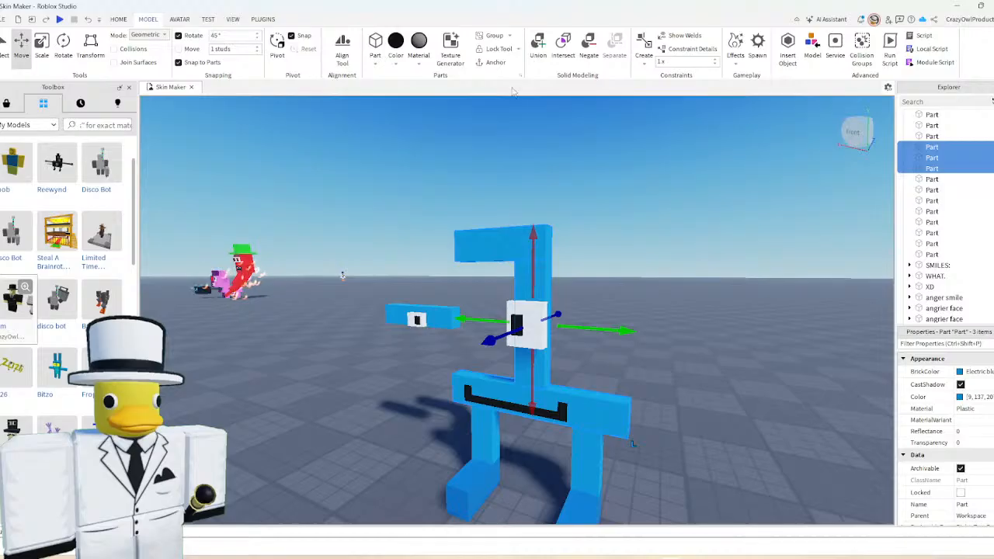
{"action": "key", "text": "ctrl+shift+g"}
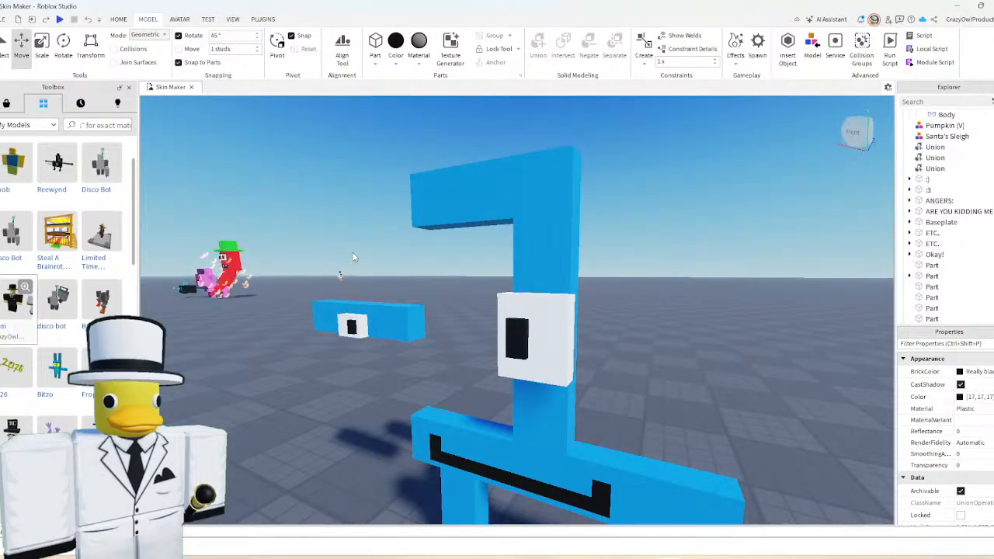
- Union the pieces of the small eye on the minus bar
{"action": "scroll", "coordinate": [362, 269], "scroll_direction": "up", "scroll_amount": 3}
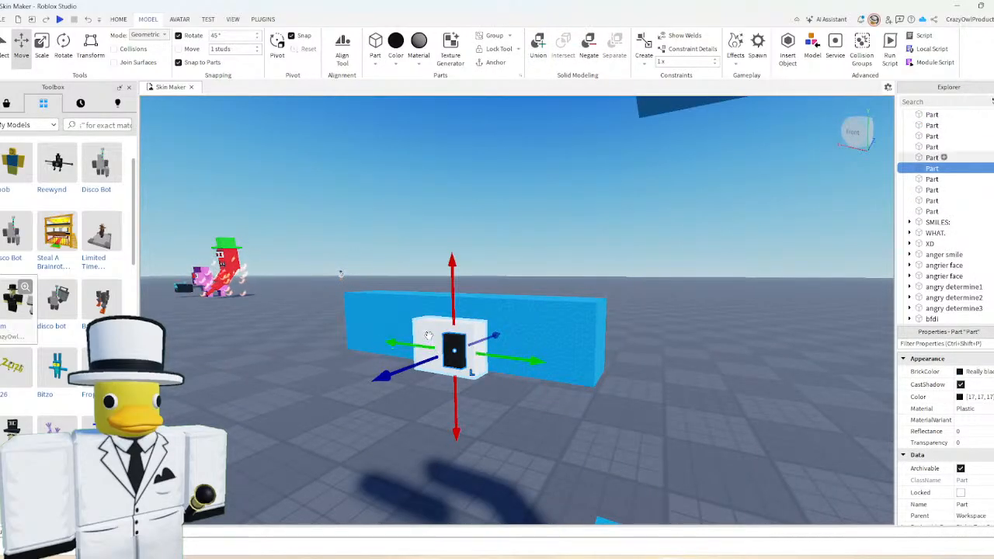
{"action": "left_click", "coordinate": [402, 318], "text": "shift"}
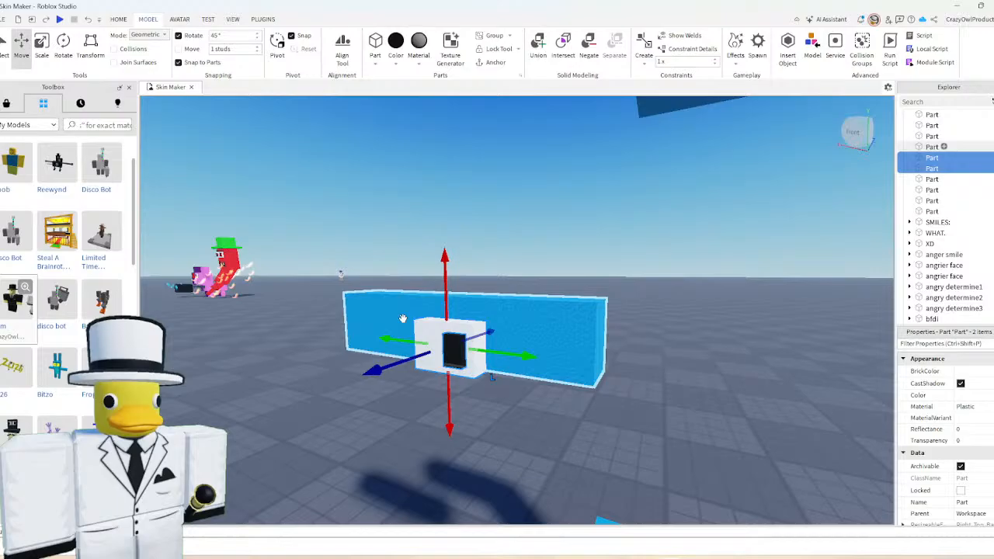
{"action": "left_click", "coordinate": [449, 339]}
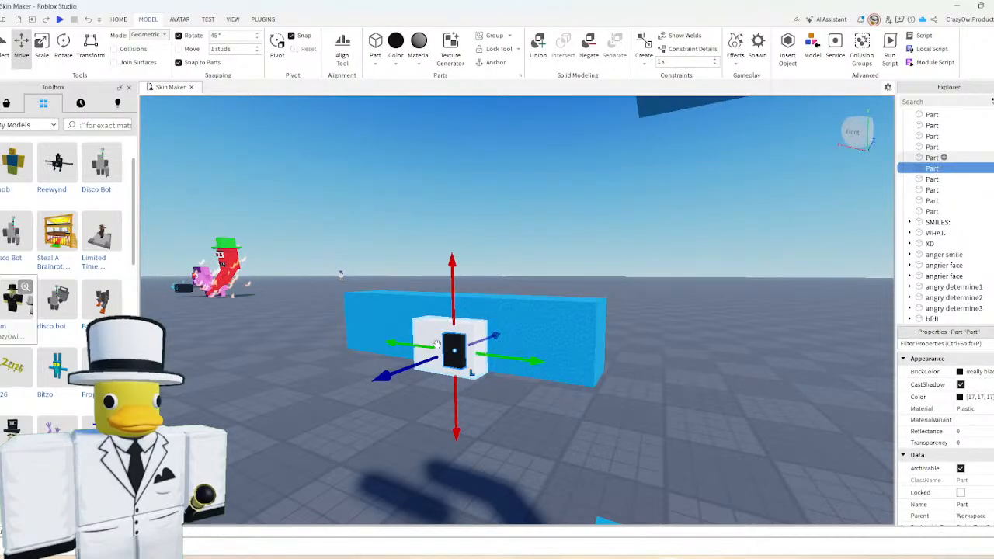
{"action": "key", "text": "ctrl+shift+g"}
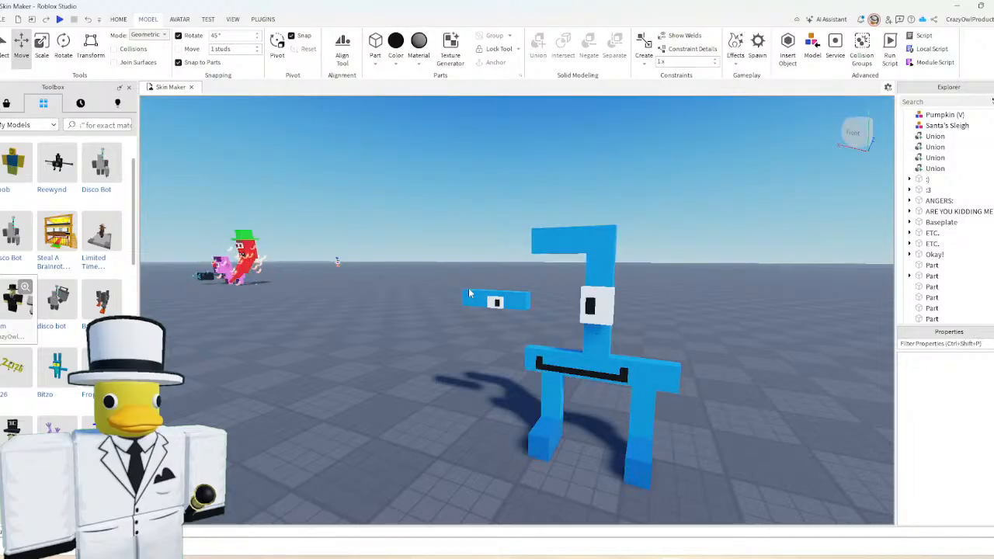
- Insert a new block part and scale it down in width and length to a small arm-sized piece
{"action": "right_click_drag", "start_coordinate": [469, 294], "coordinate": [528, 295]}
{"action": "left_click", "coordinate": [375, 62]}
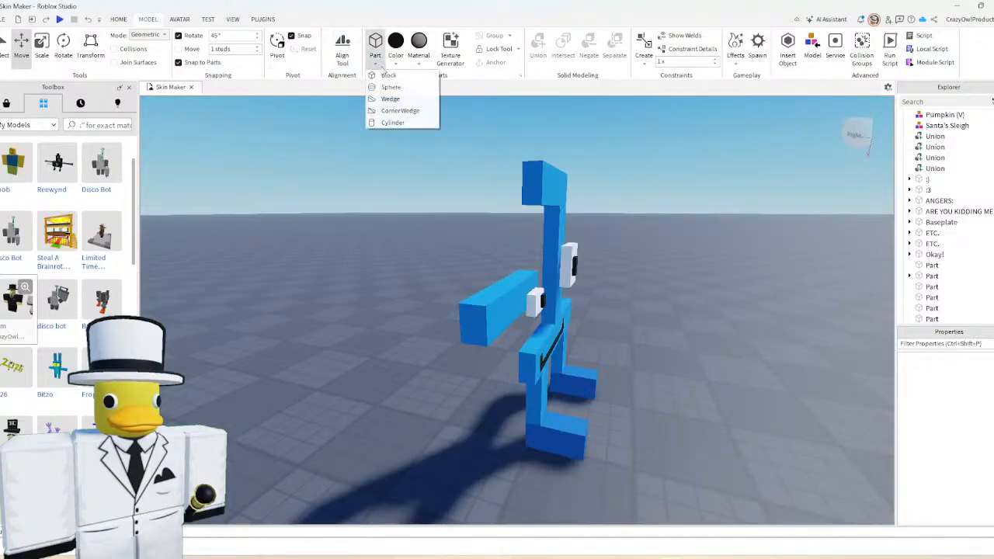
{"action": "left_click", "coordinate": [378, 77]}
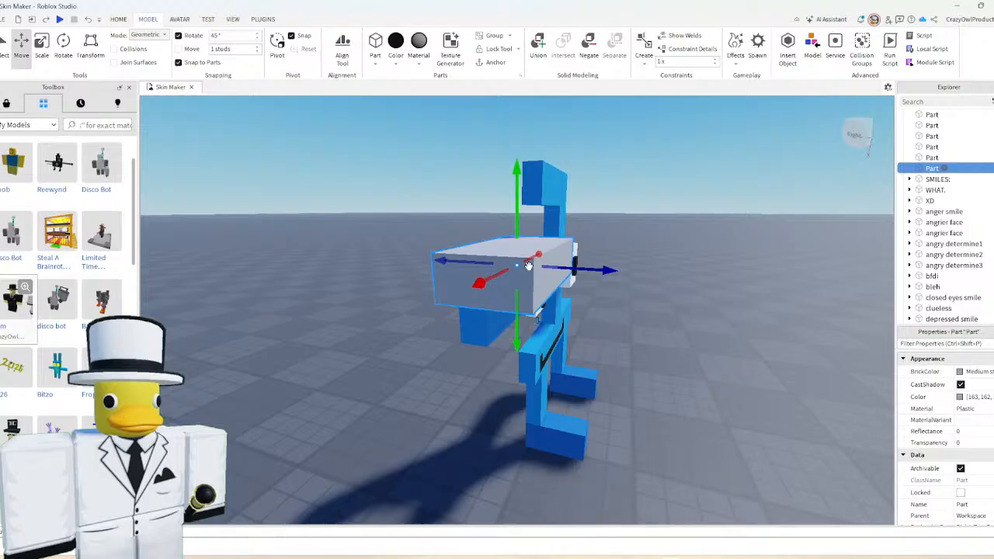
{"action": "key", "text": "q"}
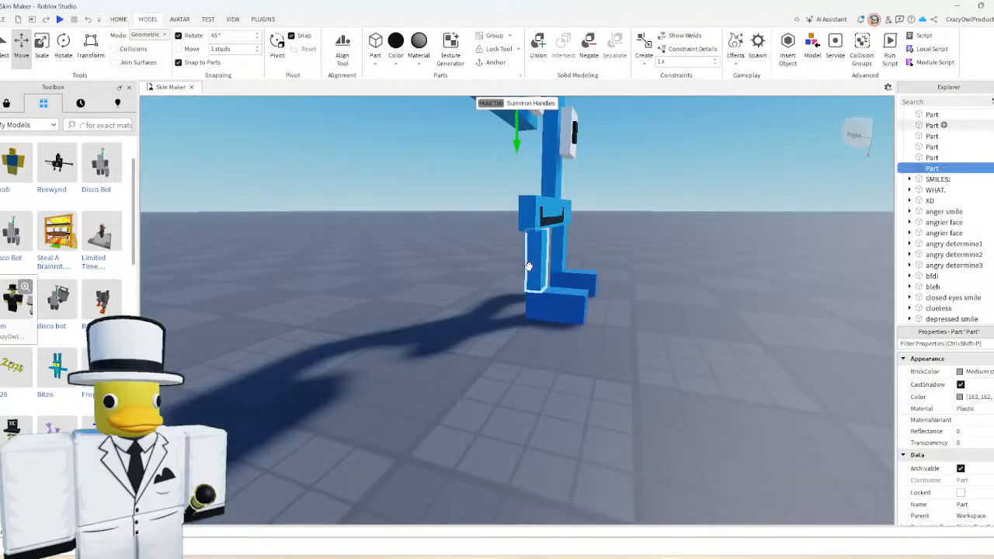
{"action": "key", "text": "e"}
{"action": "right_click_drag", "start_coordinate": [529, 265], "coordinate": [536, 277]}
{"action": "scroll", "coordinate": [543, 303], "scroll_direction": "down", "scroll_amount": 3}
{"action": "right_click_drag", "start_coordinate": [552, 333], "coordinate": [552, 333]}
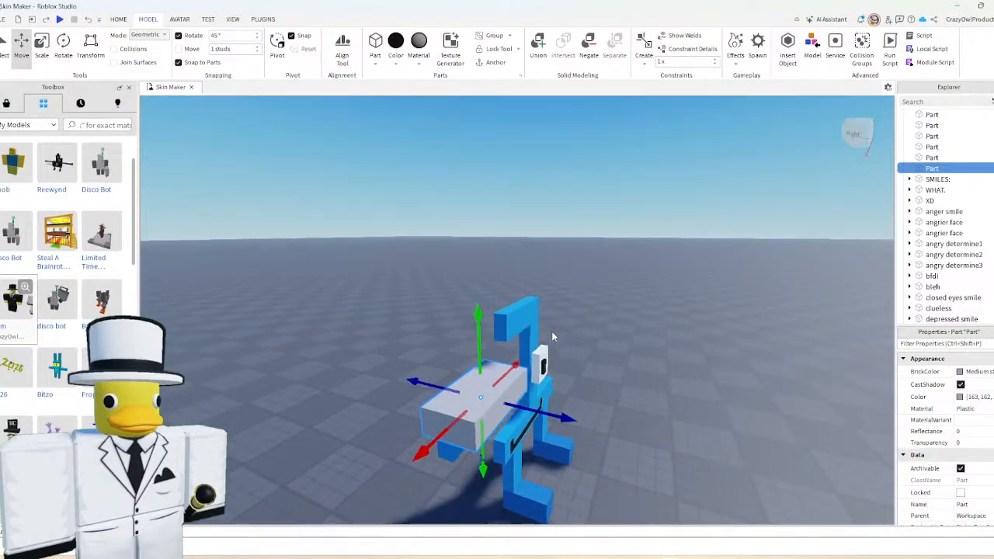
{"action": "left_click_drag", "start_coordinate": [488, 381], "coordinate": [486, 382]}
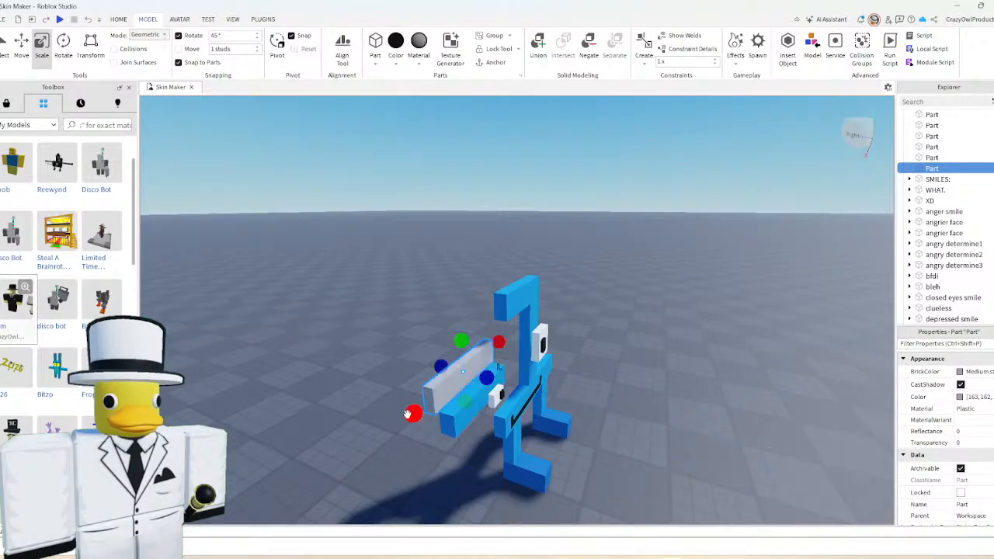
{"action": "left_click_drag", "start_coordinate": [412, 415], "coordinate": [463, 382]}
- Move the small gray block onto the outer end of the minus bar
{"action": "scroll", "coordinate": [465, 365], "scroll_direction": "up", "scroll_amount": 5}
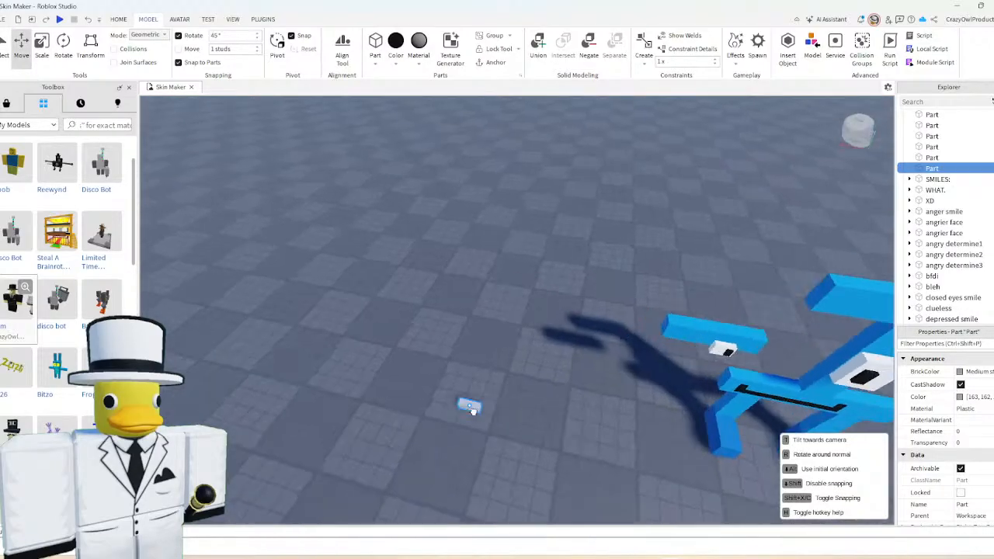
{"action": "left_click_drag", "start_coordinate": [471, 411], "coordinate": [468, 411]}
{"action": "right_click_drag", "start_coordinate": [470, 411], "coordinate": [468, 411]}
{"action": "left_click_drag", "start_coordinate": [468, 410], "coordinate": [570, 295]}
{"action": "right_click_drag", "start_coordinate": [574, 293], "coordinate": [725, 326]}
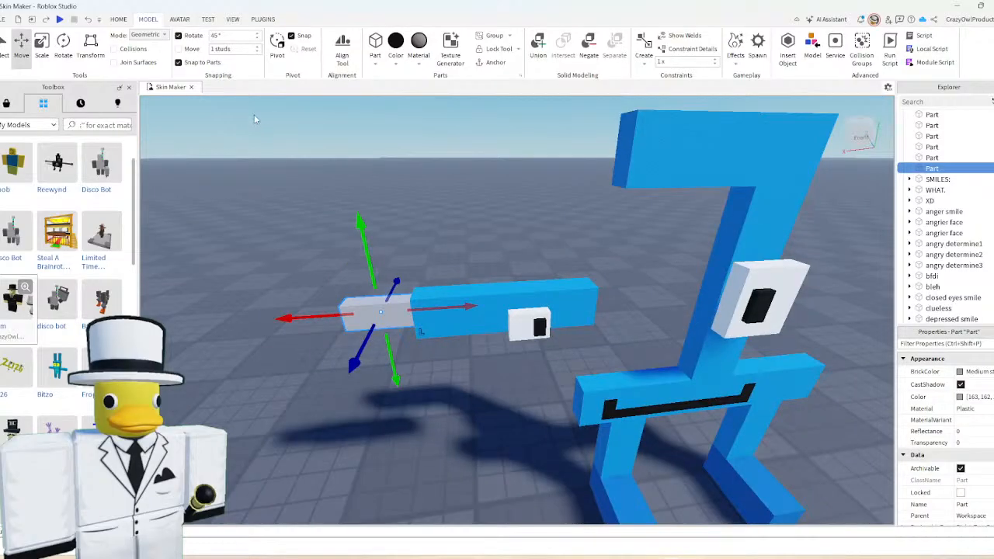
- Color the gray block Bright blue and stretch it outward into a long arm
{"action": "left_click", "coordinate": [396, 56]}
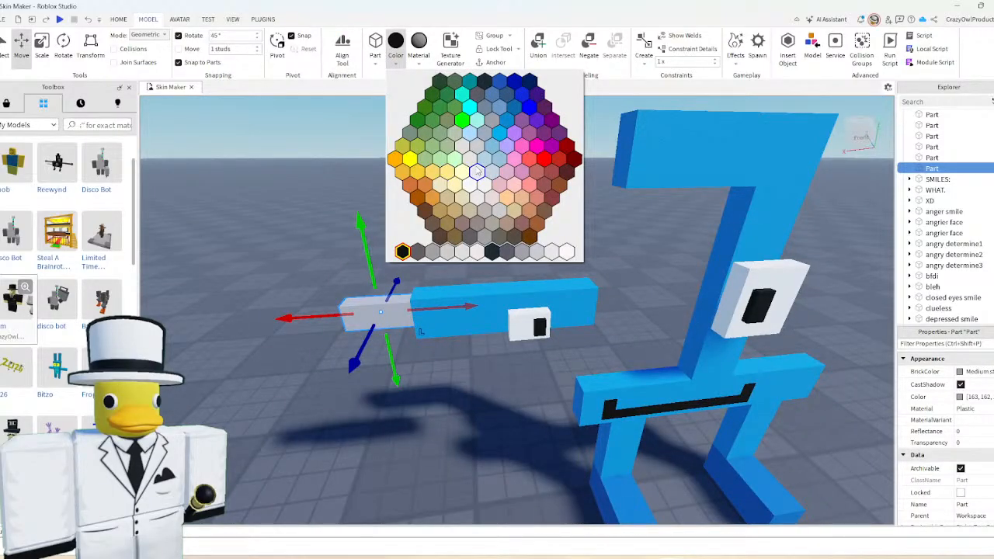
{"action": "left_click", "coordinate": [513, 108]}
{"action": "key", "text": "ctrl+3"}
{"action": "left_click_drag", "start_coordinate": [324, 319], "coordinate": [400, 320]}
{"action": "scroll", "coordinate": [265, 318], "scroll_direction": "down", "scroll_amount": 2}
- Duplicate the arm and reshape the copy into a short, thicker hand block at the arm's outer end
{"action": "key", "text": "ctrl+d"}
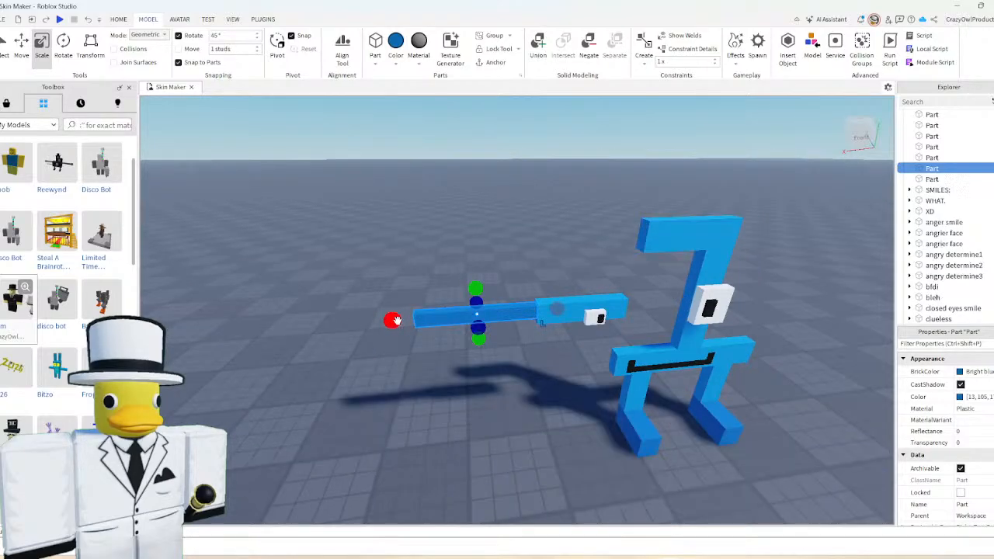
{"action": "key", "text": "ctrl+2"}
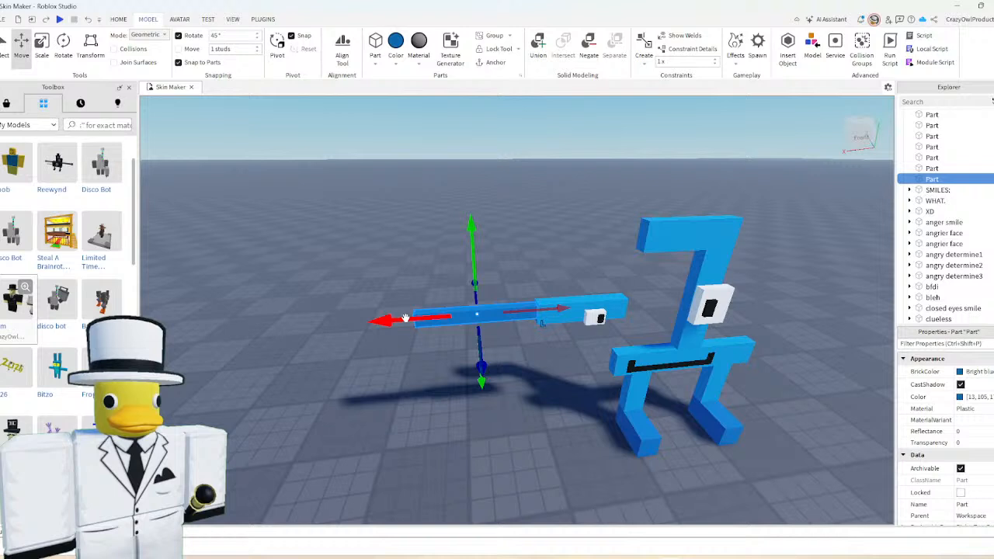
{"action": "key", "text": "ctrl+3"}
{"action": "left_click_drag", "start_coordinate": [405, 319], "coordinate": [398, 281]}
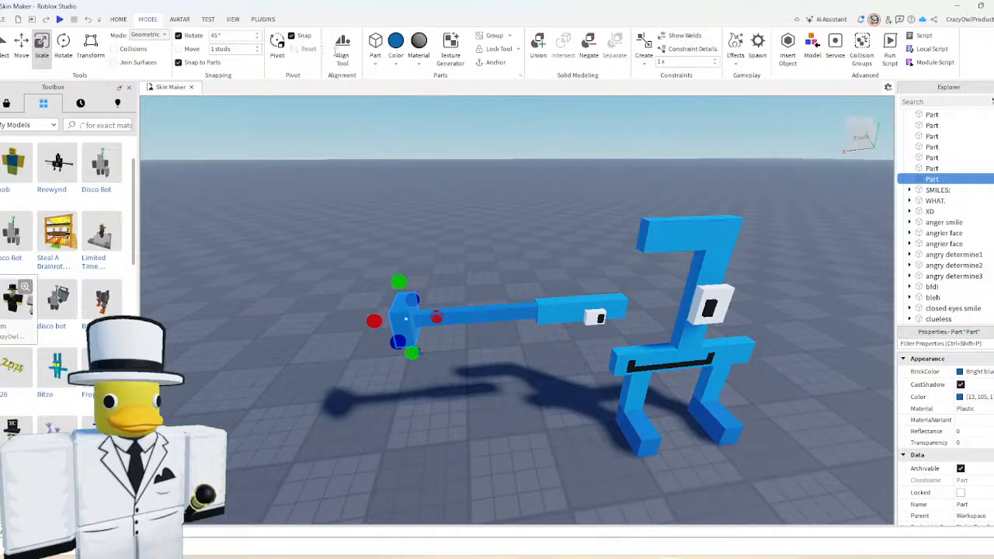
- Color the hand block Institutional white and extend it slightly outward
{"action": "left_click", "coordinate": [395, 59]}
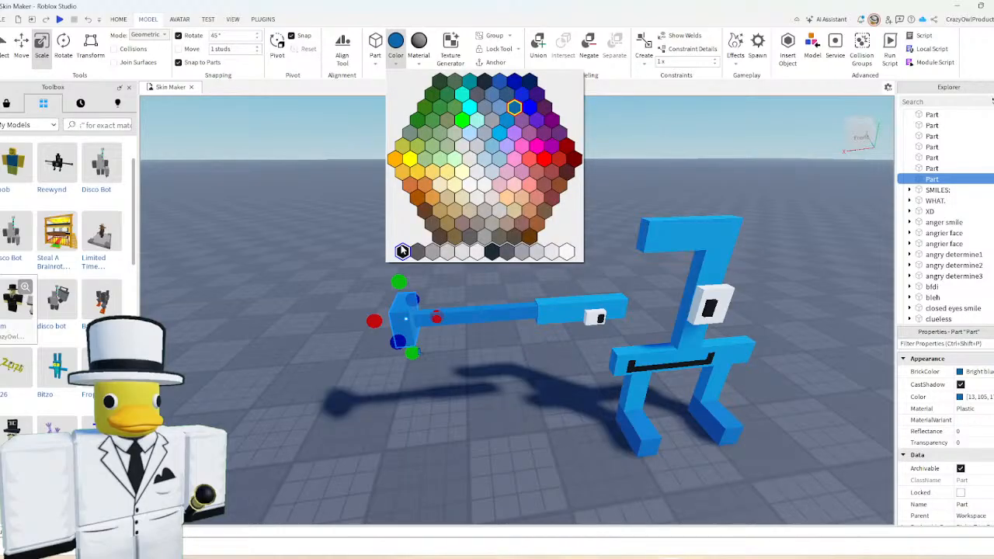
{"action": "left_click", "coordinate": [402, 250]}
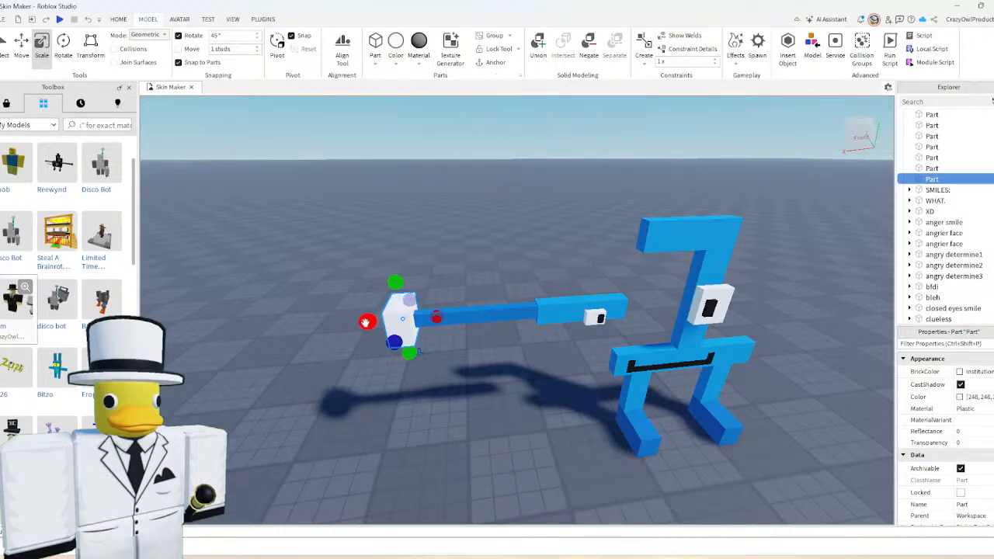
{"action": "left_click_drag", "start_coordinate": [357, 321], "coordinate": [522, 370]}
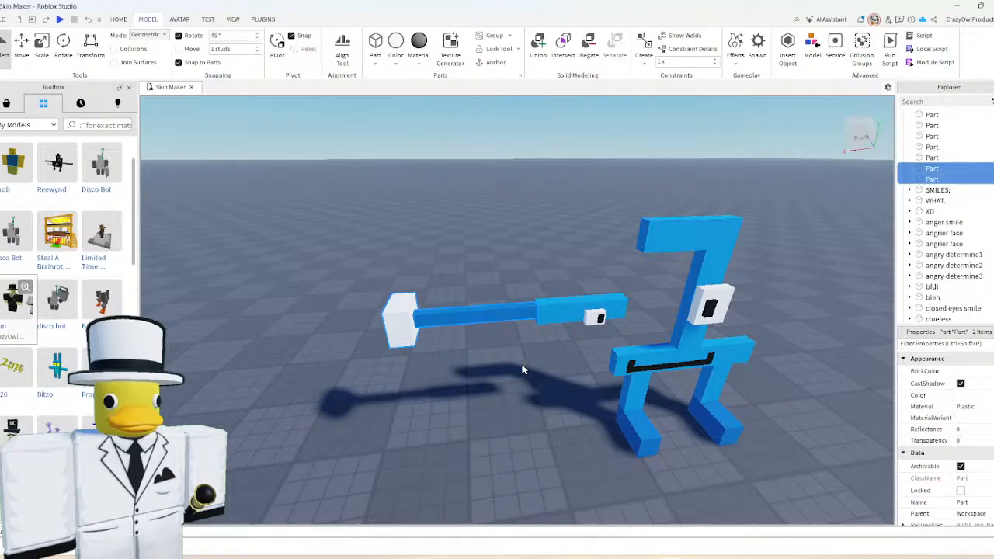
- Select both legs under the number one and recolor them a darker blue, trying Medium blue along the way
{"action": "right_click_drag", "start_coordinate": [521, 364], "coordinate": [510, 353]}
{"action": "key", "text": "w"}
{"action": "left_click", "coordinate": [411, 326]}
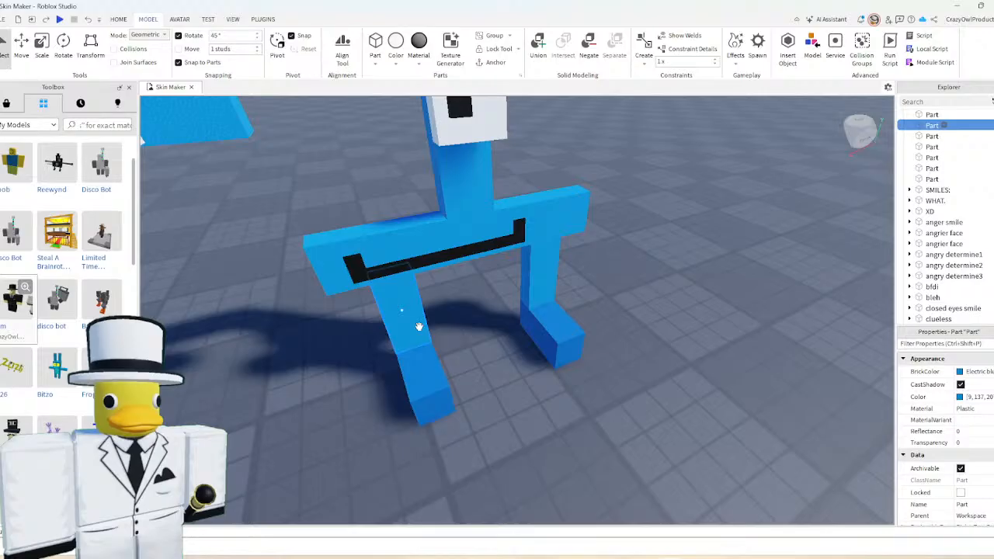
{"action": "left_click", "coordinate": [541, 273], "text": "shift"}
{"action": "left_click", "coordinate": [398, 65]}
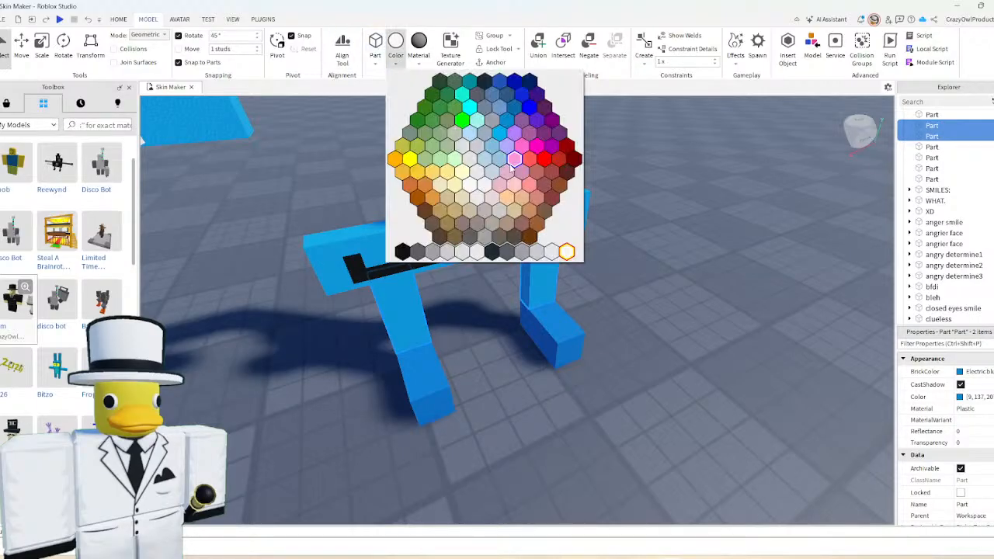
{"action": "left_click", "coordinate": [535, 122]}
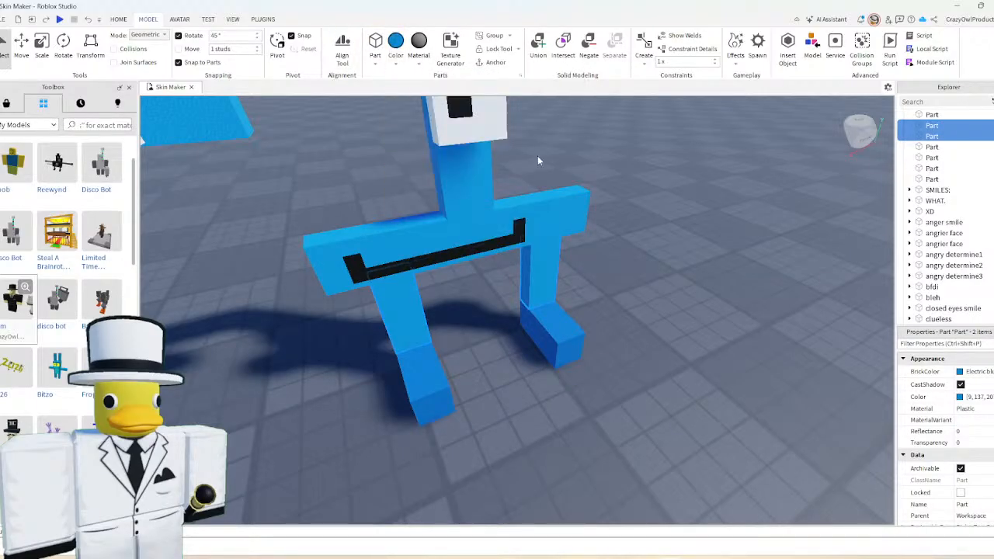
{"action": "left_click", "coordinate": [397, 65]}
{"action": "left_click", "coordinate": [505, 109]}
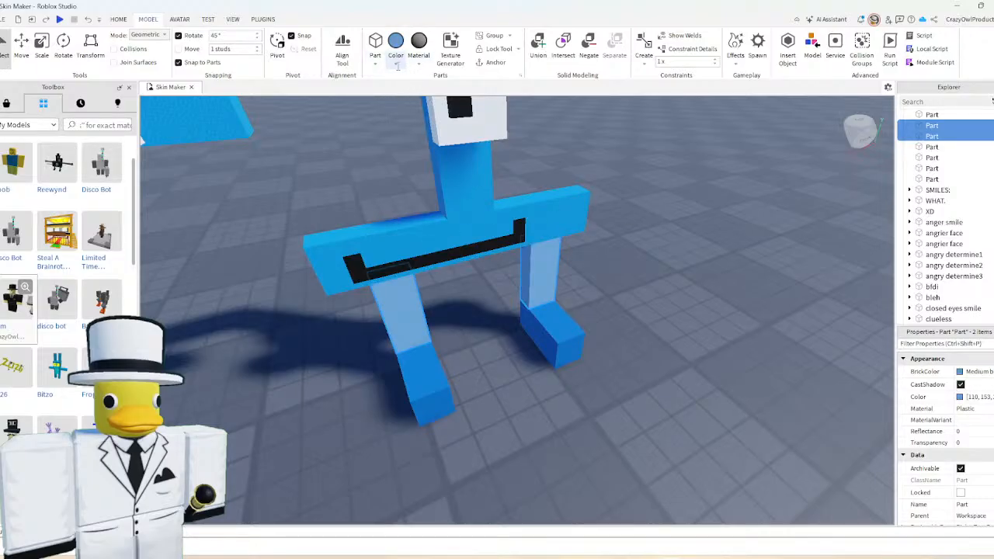
{"action": "left_click", "coordinate": [397, 67]}
{"action": "left_click", "coordinate": [505, 111]}
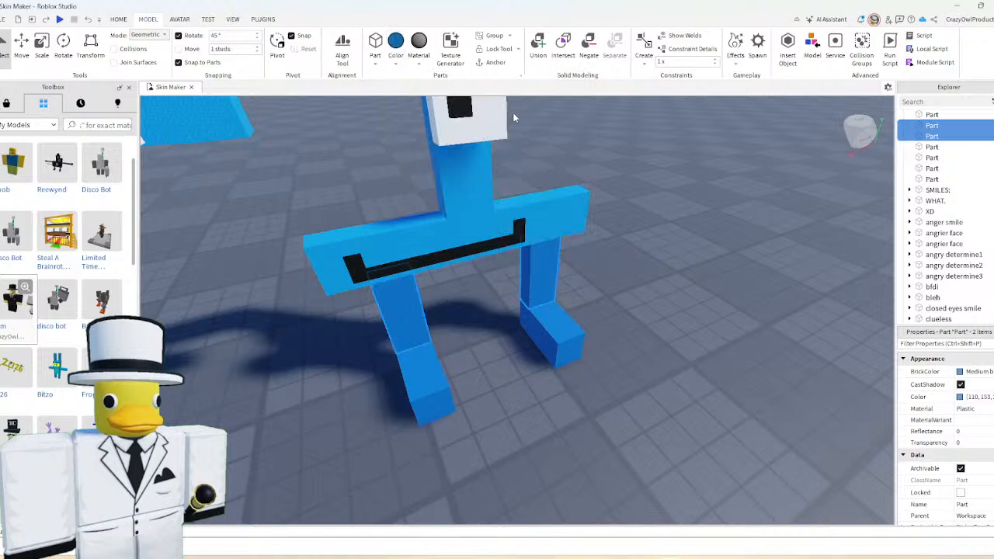
{"action": "left_click", "coordinate": [612, 269]}
- Duplicate the minus block's arm with its hand, turn the copy around and attach it to the outer end of the number one's base
{"action": "scroll", "coordinate": [612, 268], "scroll_direction": "up", "scroll_amount": 5}
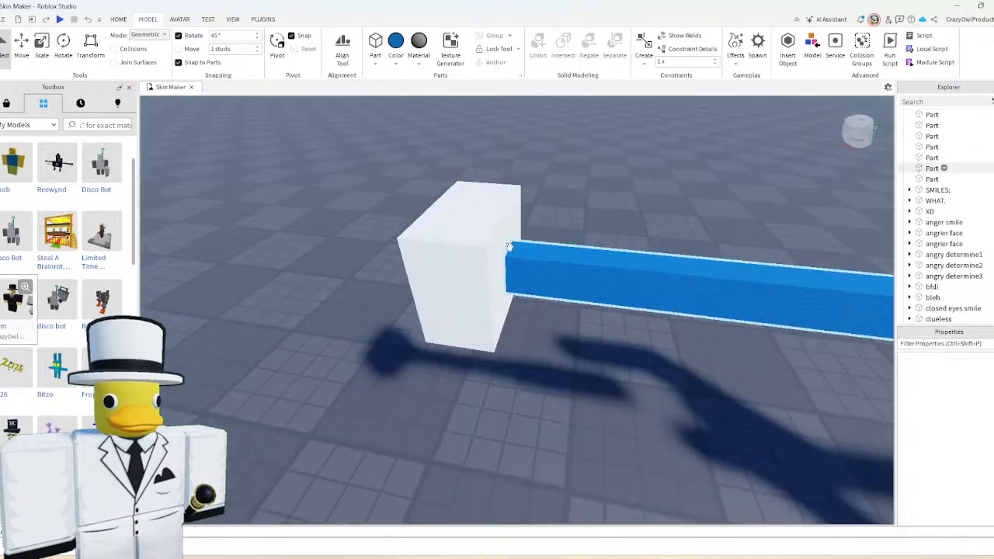
{"action": "left_click", "coordinate": [446, 260]}
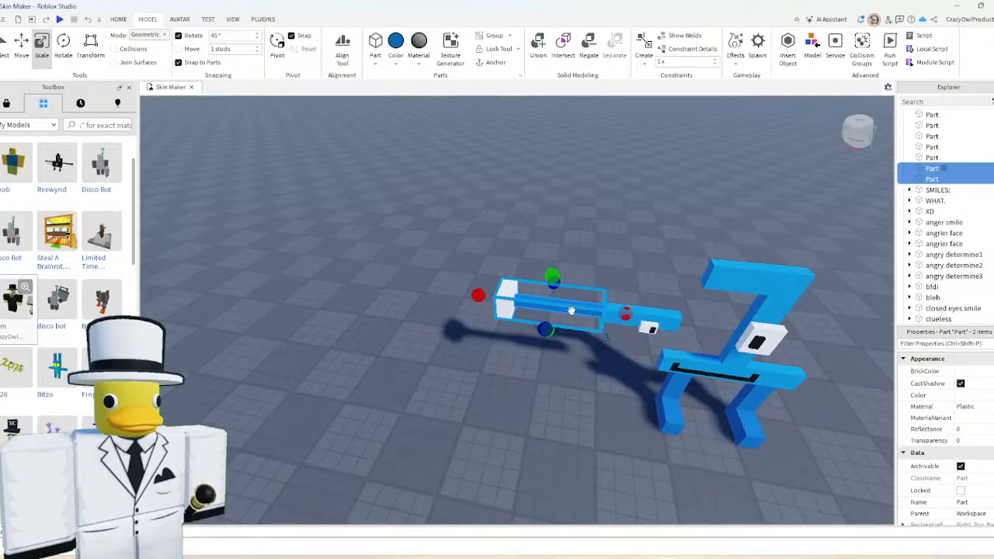
{"action": "key", "text": "ctrl+4"}
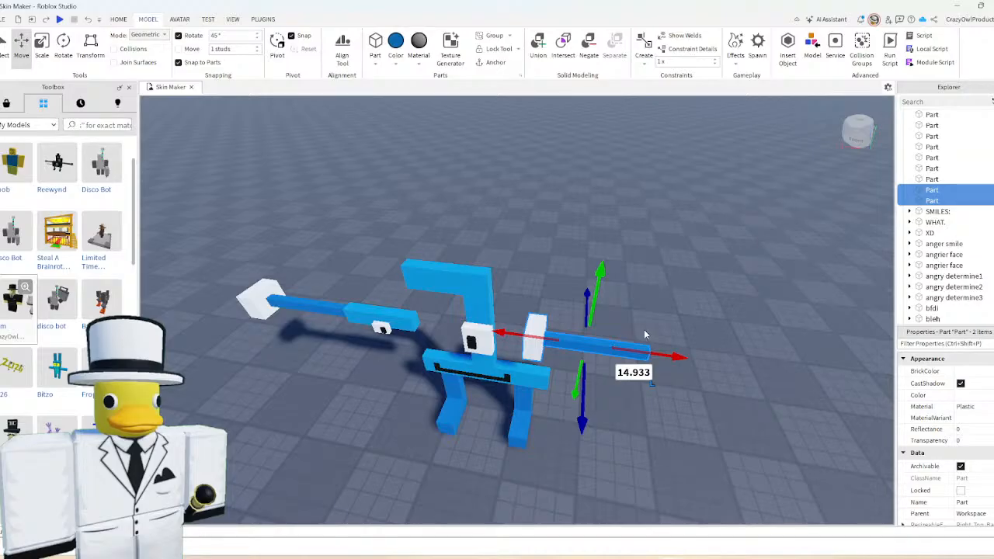
{"action": "scroll", "coordinate": [643, 331], "scroll_direction": "up", "scroll_amount": 5}
{"action": "scroll", "coordinate": [632, 321], "scroll_direction": "down", "scroll_amount": 4}
{"action": "right_click_drag", "start_coordinate": [632, 321], "coordinate": [592, 302]}
{"action": "left_click_drag", "start_coordinate": [565, 338], "coordinate": [572, 400]}
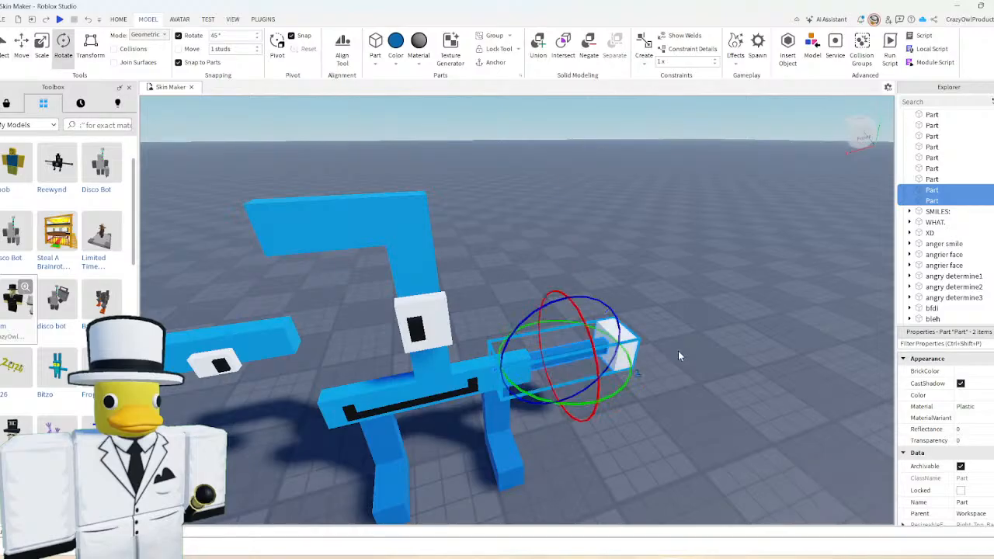
{"action": "key", "text": "ctrl+2"}
{"action": "left_click_drag", "start_coordinate": [624, 348], "coordinate": [641, 344]}
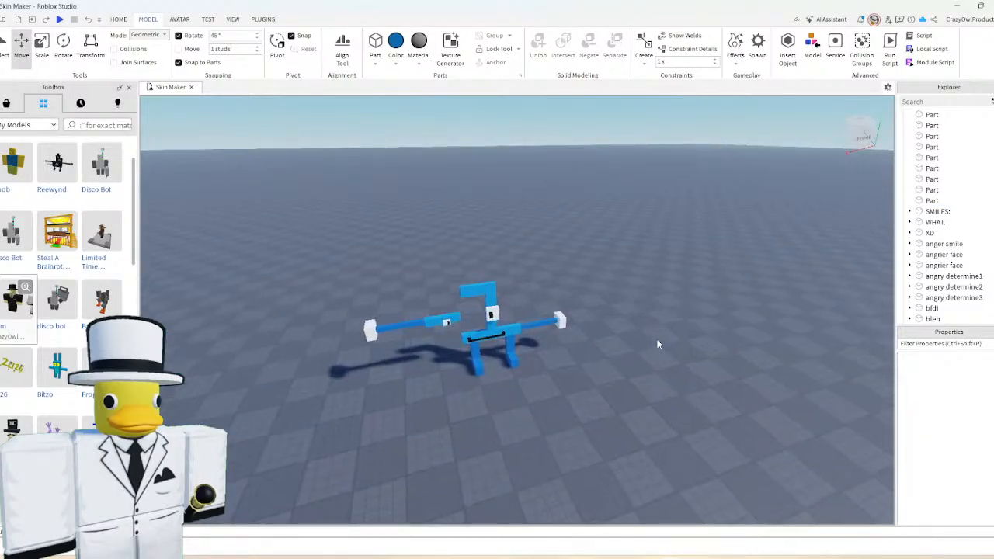
- Shorten the number one's arm to about half its length and place a duplicate segment between it and the hand
{"action": "key", "text": "w"}
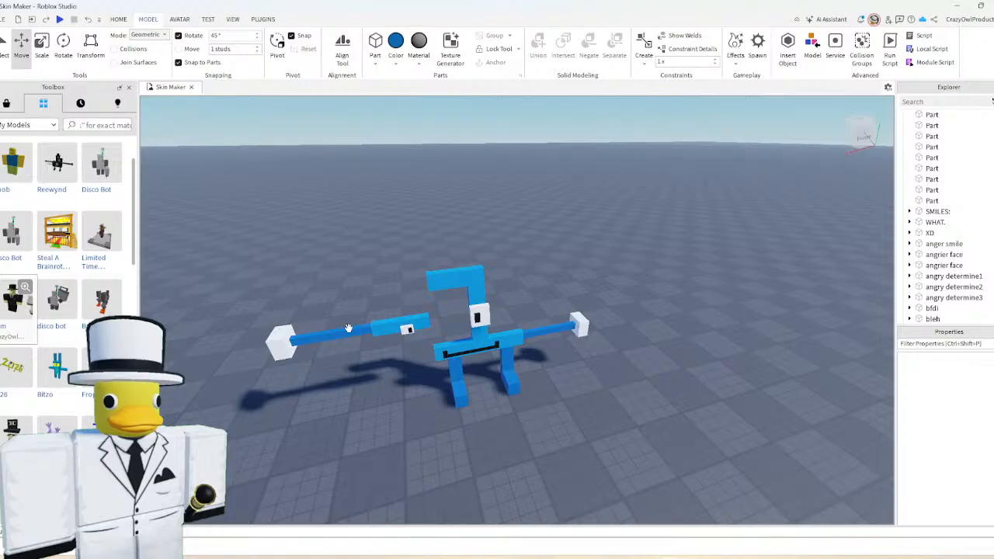
{"action": "scroll", "coordinate": [349, 327], "scroll_direction": "up", "scroll_amount": 2}
{"action": "scroll", "coordinate": [549, 310], "scroll_direction": "up", "scroll_amount": 3}
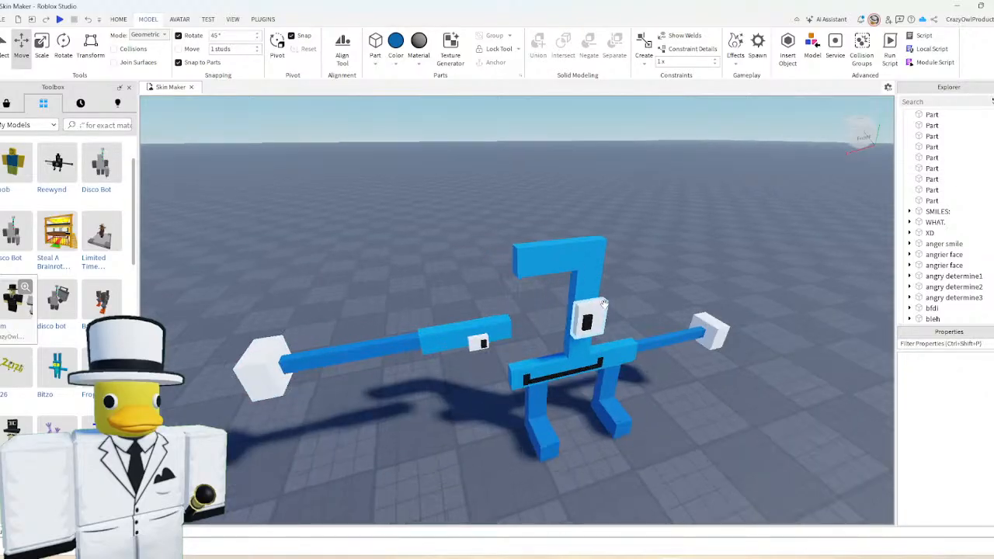
{"action": "right_click_drag", "start_coordinate": [630, 305], "coordinate": [630, 323]}
{"action": "key", "text": "s"}
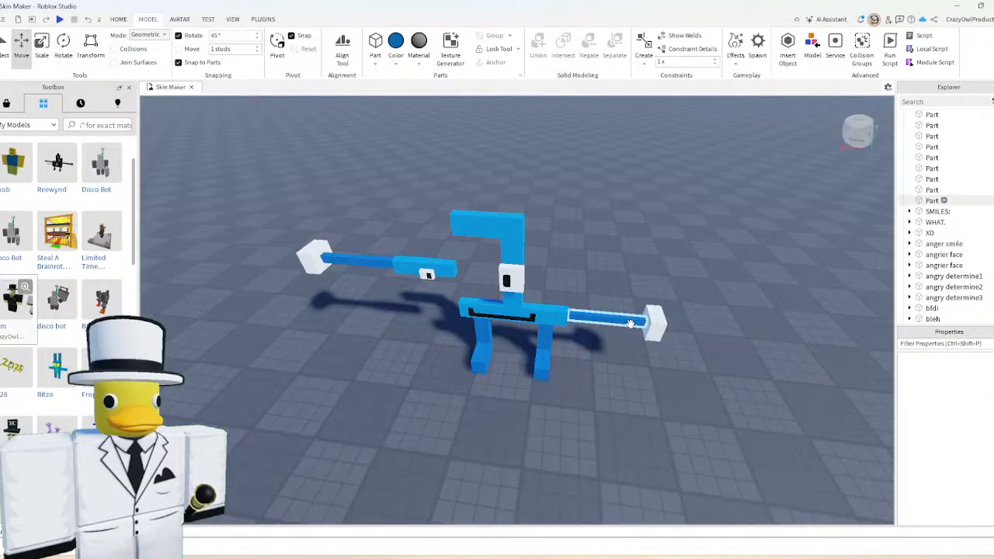
{"action": "scroll", "coordinate": [631, 323], "scroll_direction": "up", "scroll_amount": 5}
{"action": "left_click", "coordinate": [492, 370]}
{"action": "key", "text": "ctrl+3"}
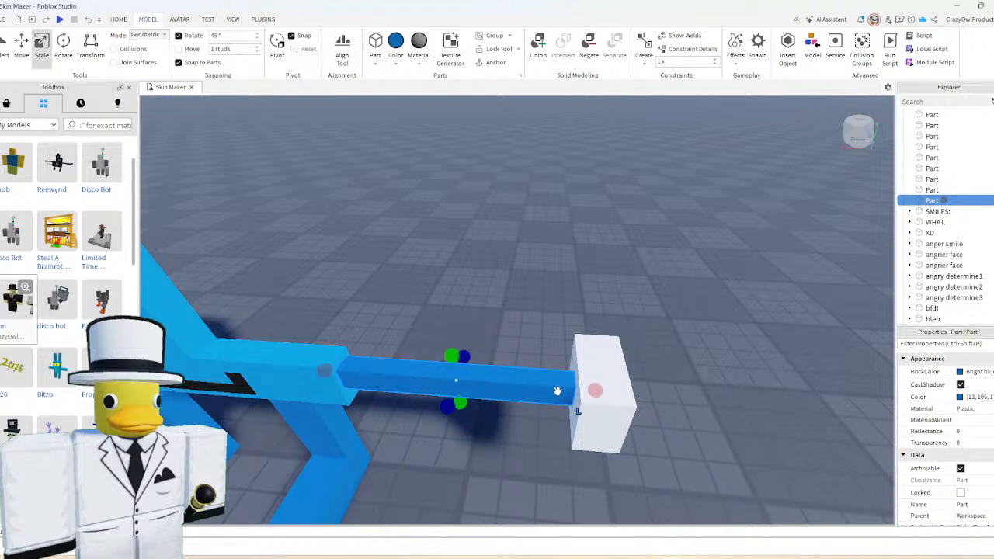
{"action": "left_click_drag", "start_coordinate": [556, 391], "coordinate": [459, 388]}
{"action": "key", "text": "ctrl+d"}
{"action": "key", "text": "ctrl+2"}
{"action": "left_click_drag", "start_coordinate": [486, 385], "coordinate": [586, 392]}
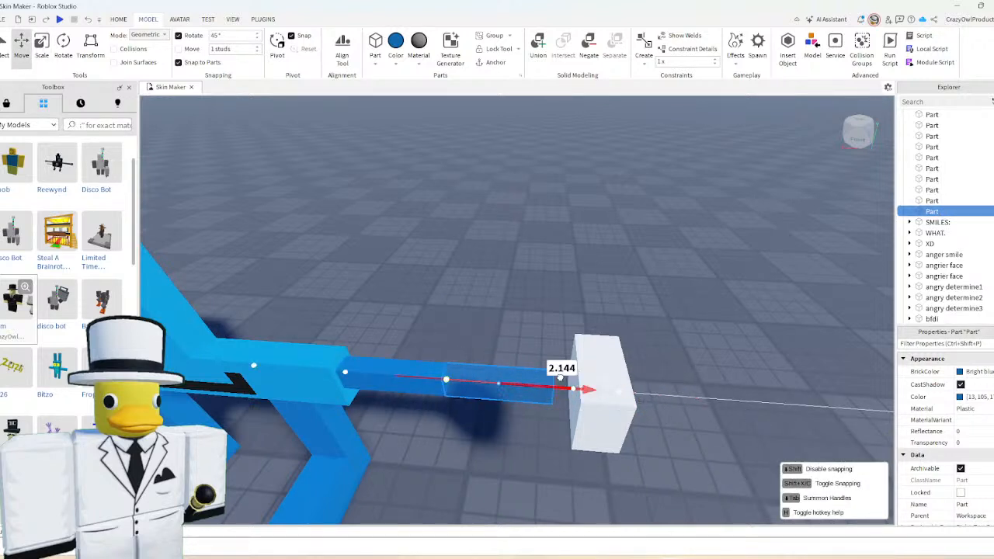
{"action": "left_click", "coordinate": [620, 362]}
{"action": "left_click_drag", "start_coordinate": [621, 361], "coordinate": [503, 386]}
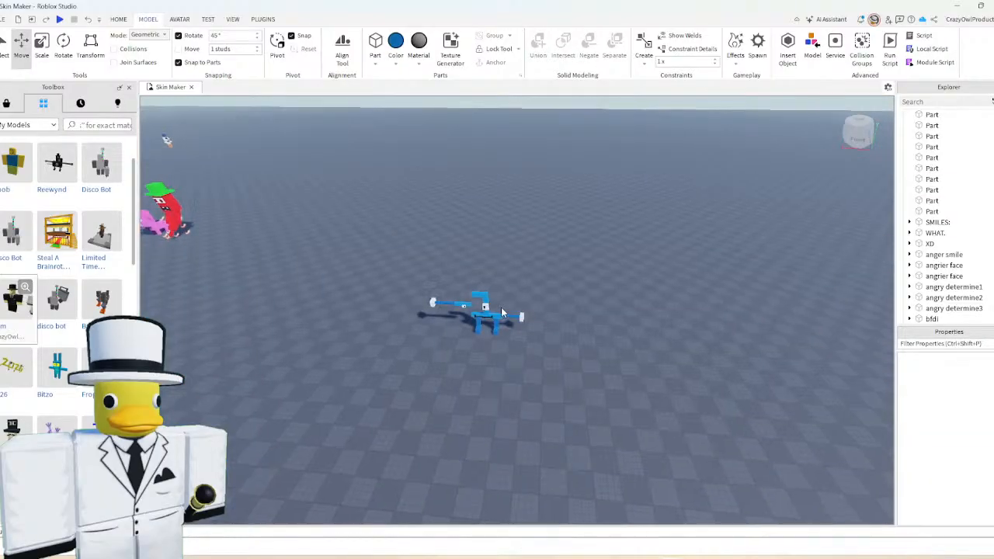
- Halve the minus block's arm the same way and fill the gap to the hand with a duplicate segment
{"action": "scroll", "coordinate": [515, 361], "scroll_direction": "up", "scroll_amount": 5}
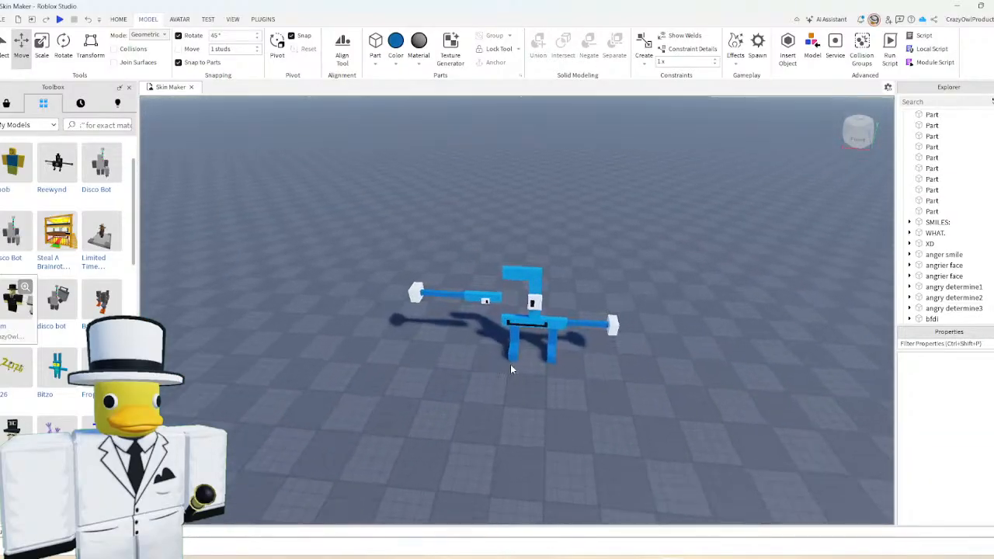
{"action": "key", "text": "w"}
{"action": "key", "text": "a"}
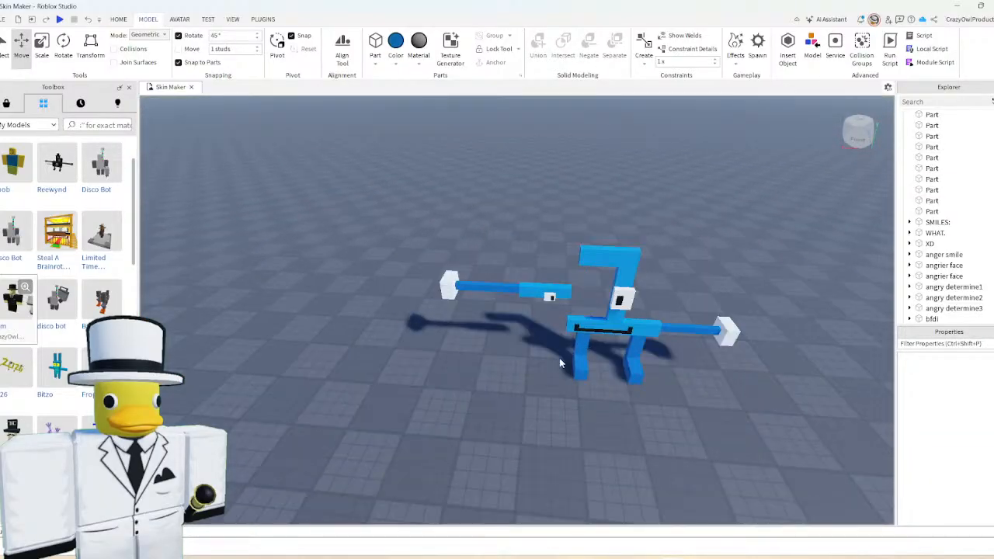
{"action": "scroll", "coordinate": [440, 283], "scroll_direction": "up", "scroll_amount": 6}
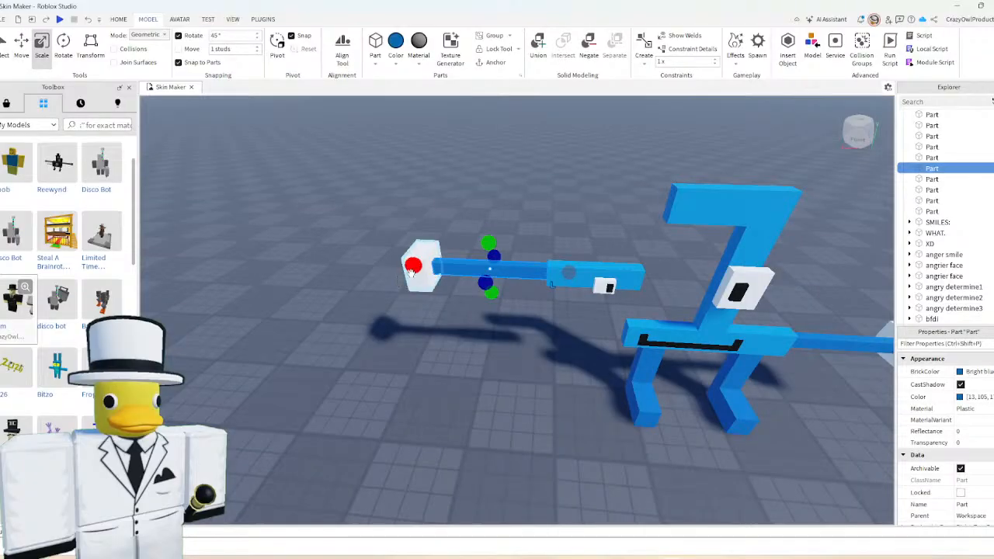
{"action": "left_click_drag", "start_coordinate": [409, 262], "coordinate": [469, 273]}
{"action": "key", "text": "ctrl+2"}
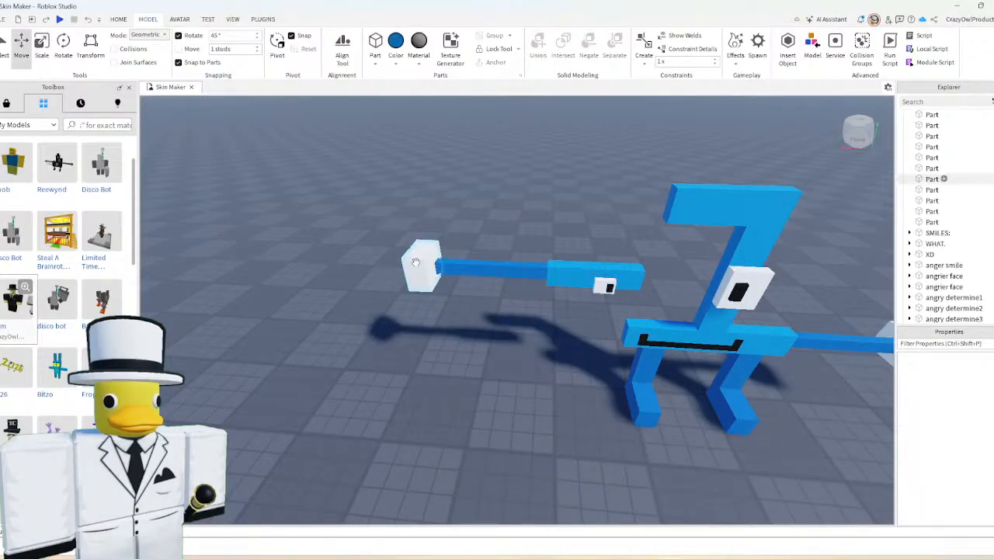
{"action": "left_click", "coordinate": [418, 263]}
{"action": "left_click", "coordinate": [535, 238]}
- Rename the number one's blue union as Body
{"action": "key", "text": "w"}
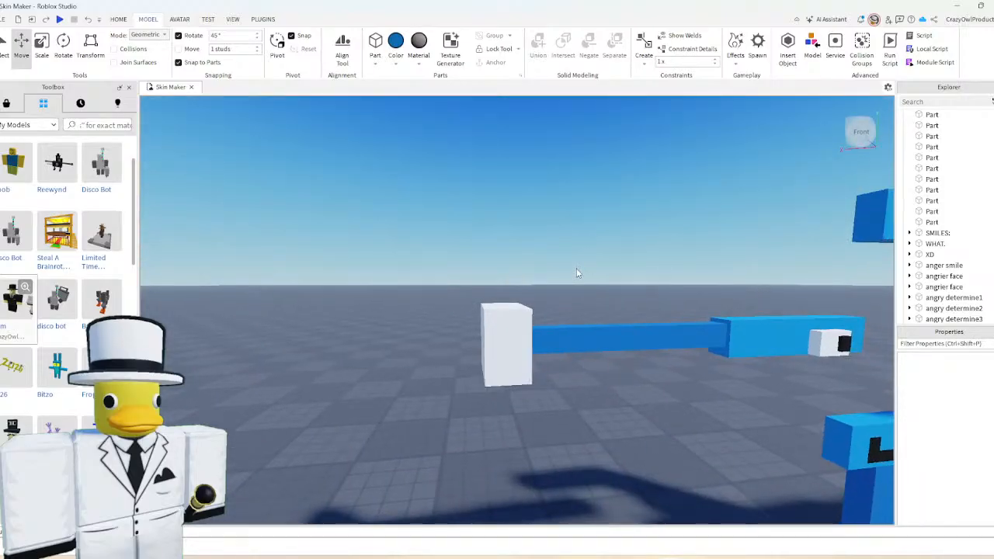
{"action": "key", "text": "w"}
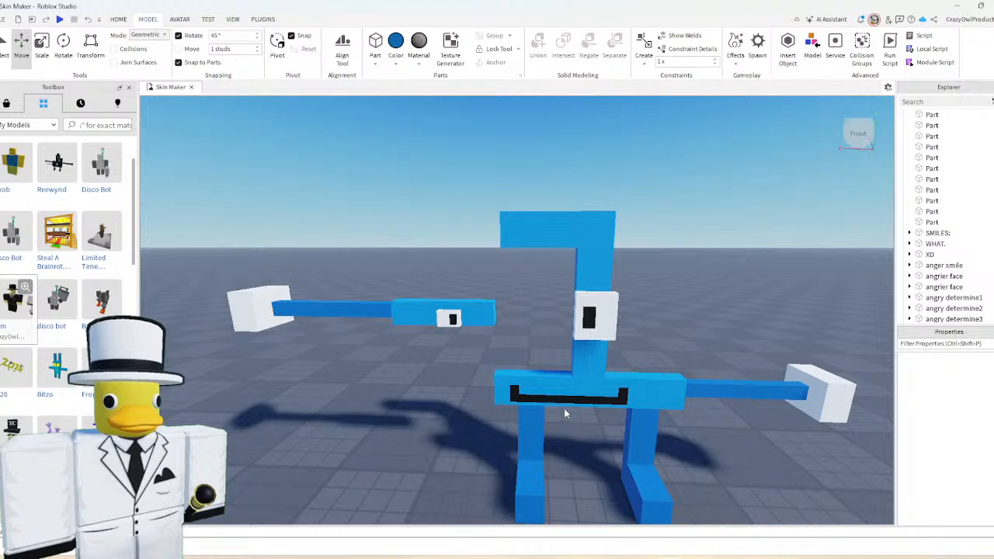
{"action": "scroll", "coordinate": [485, 303], "scroll_direction": "down", "scroll_amount": 3}
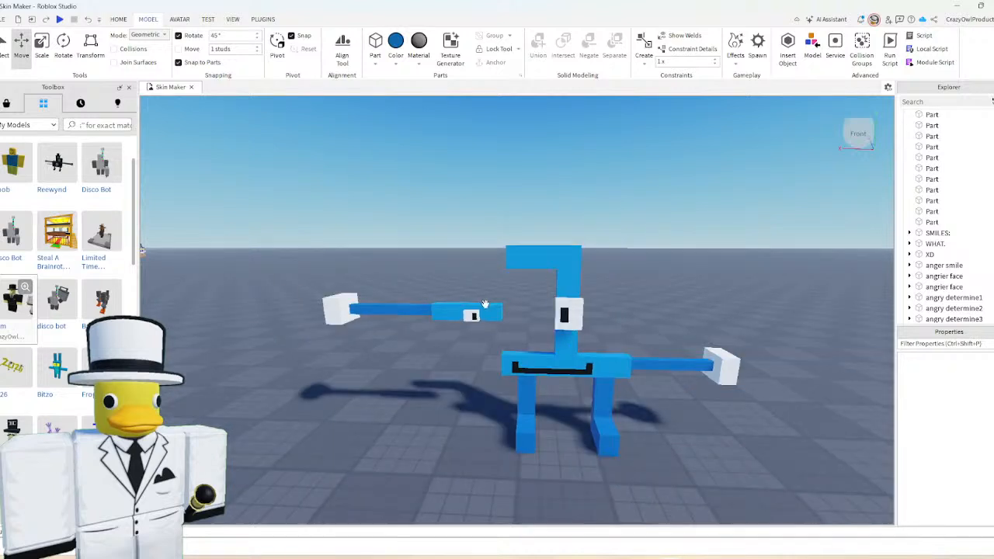
{"action": "key", "text": "w"}
{"action": "key", "text": "d"}
{"action": "left_click", "coordinate": [455, 248]}
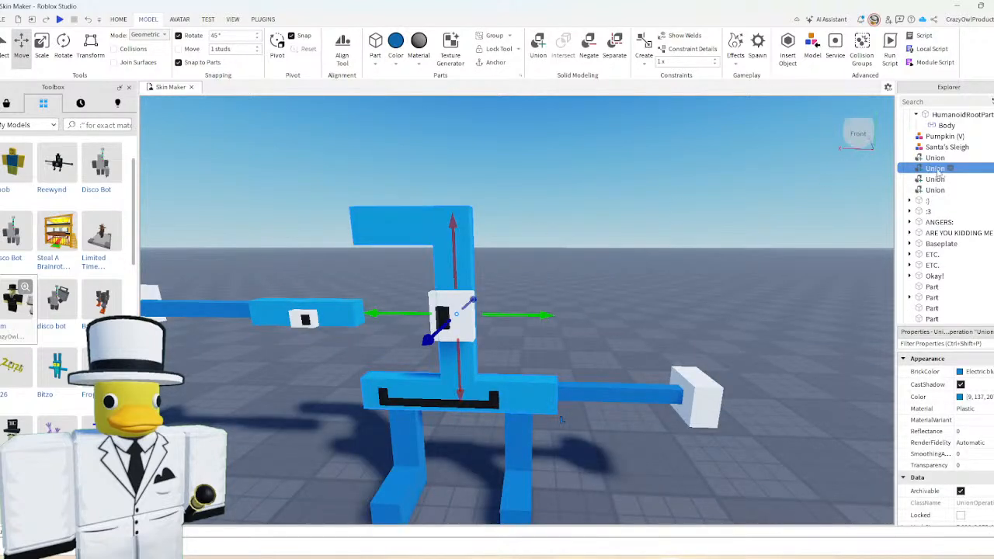
{"action": "right_click", "coordinate": [937, 172]}
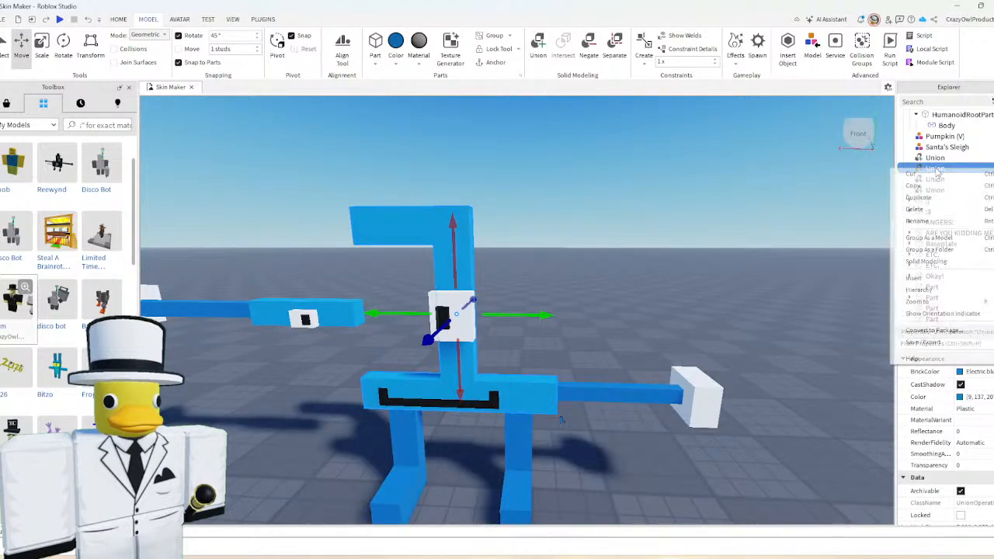
{"action": "left_click", "coordinate": [916, 222]}
{"action": "type", "text": "Body"}
{"action": "key", "text": "Return"}
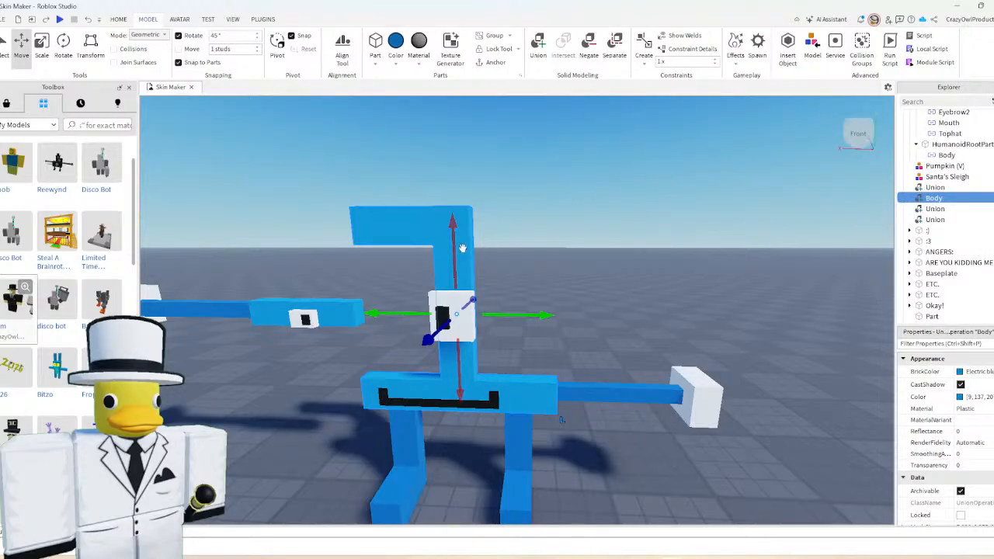
- Duplicate the Body union and shrink the copy from above until it fits inside the number one's base
{"action": "key", "text": "ctrl+d"}
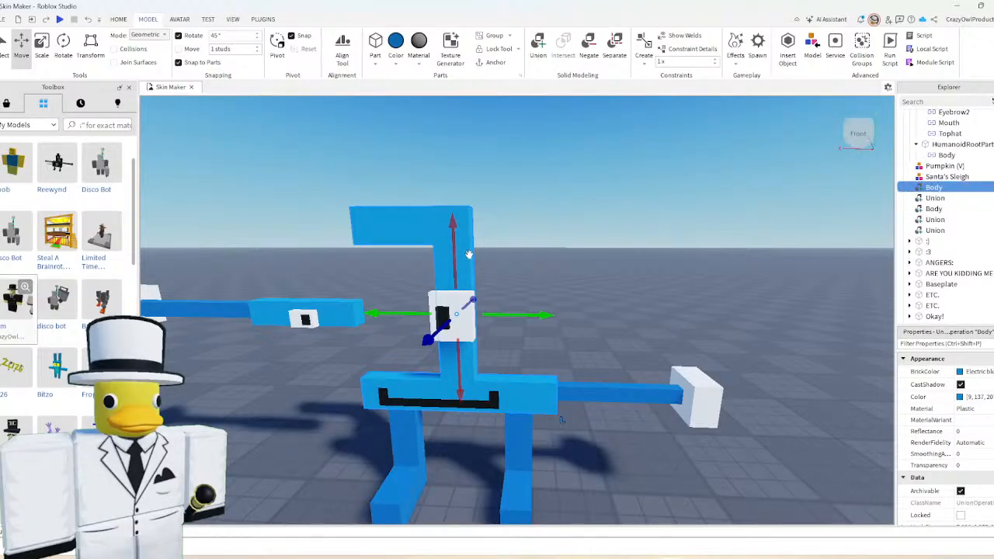
{"action": "key", "text": "ctrl+3"}
{"action": "left_click_drag", "start_coordinate": [451, 186], "coordinate": [459, 361]}
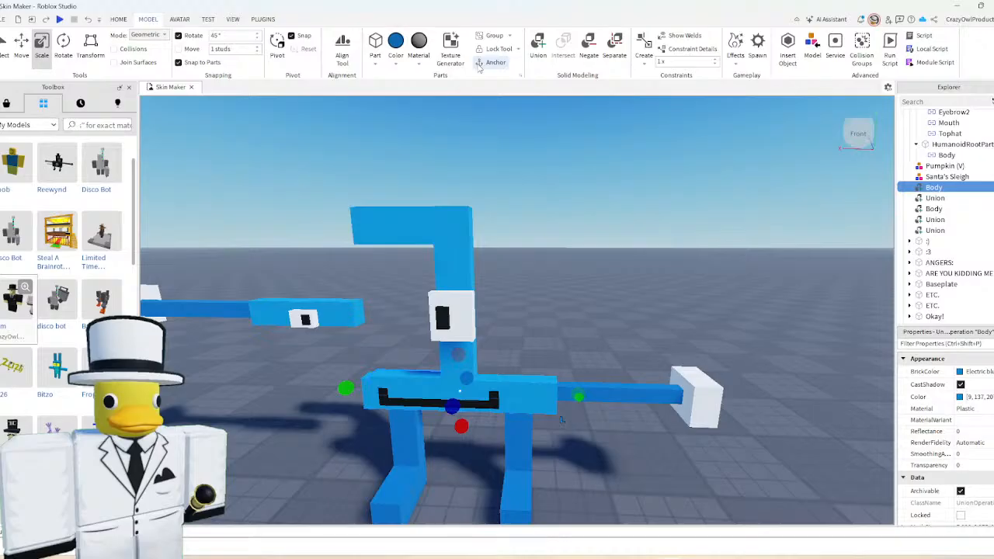
- Anchor the shrunken Body copy and set its transparency to 1
{"action": "left_click", "coordinate": [977, 464]}
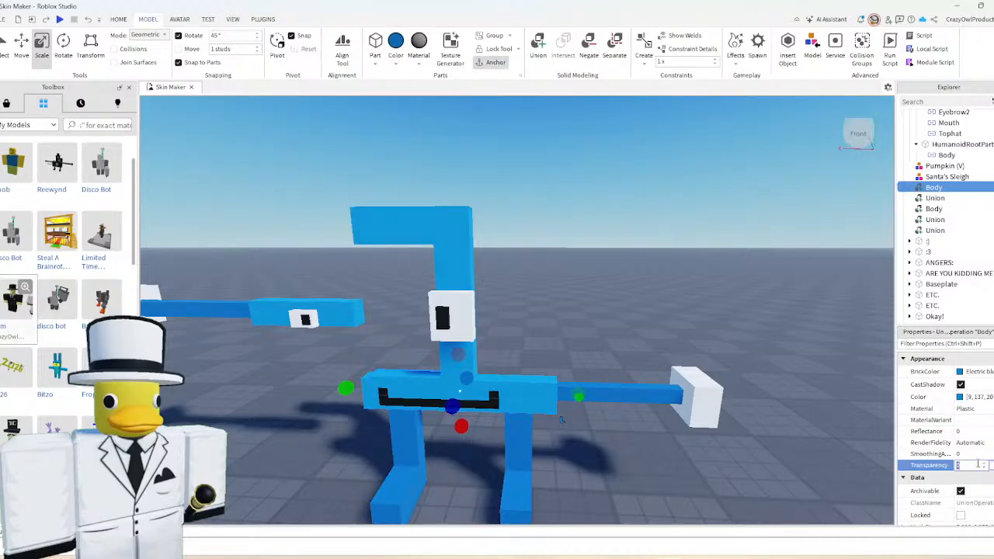
{"action": "type", "text": "1"}
{"action": "key", "text": "Return"}
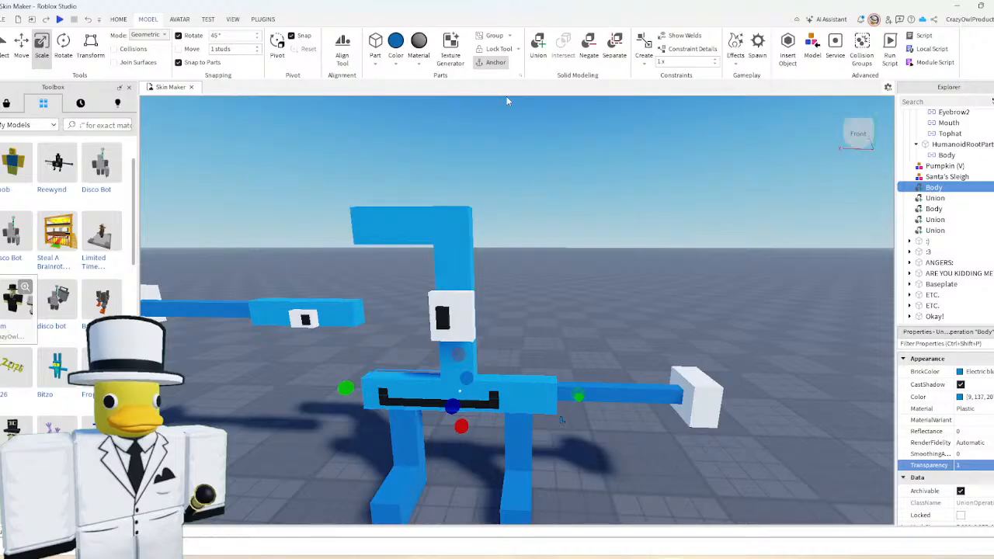
- Rename the transparent Body copy as HumanoidRootPart
{"action": "right_click", "coordinate": [925, 189]}
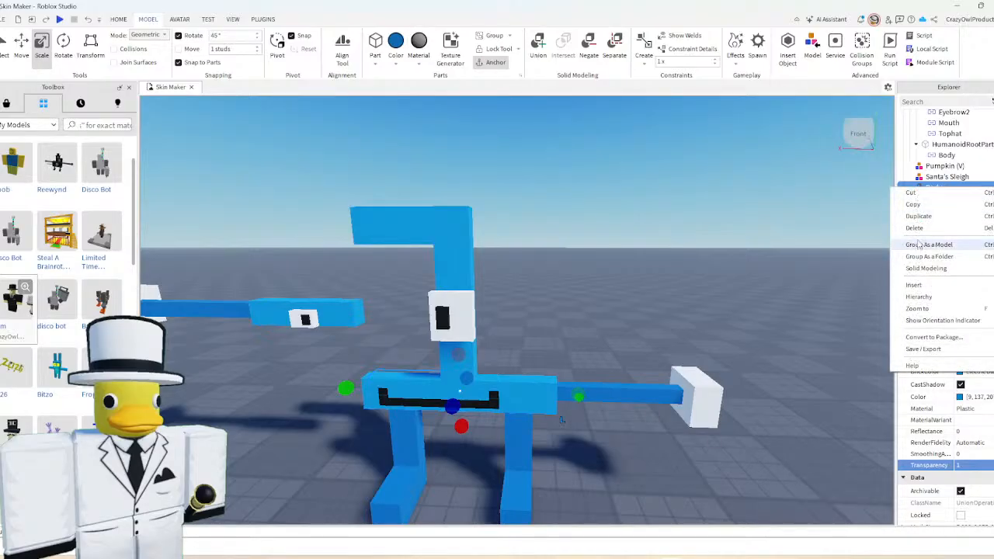
{"action": "left_click", "coordinate": [918, 216]}
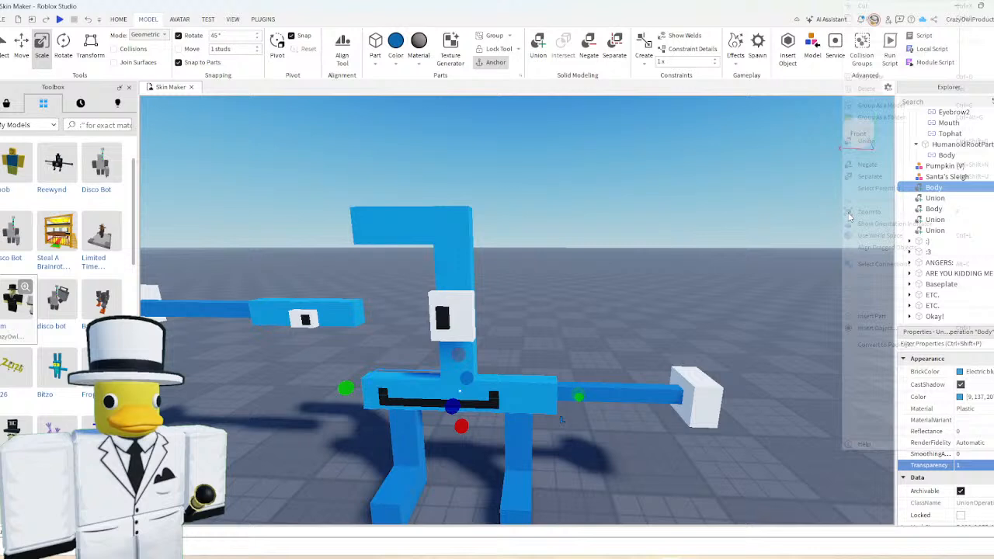
{"action": "right_click", "coordinate": [923, 188]}
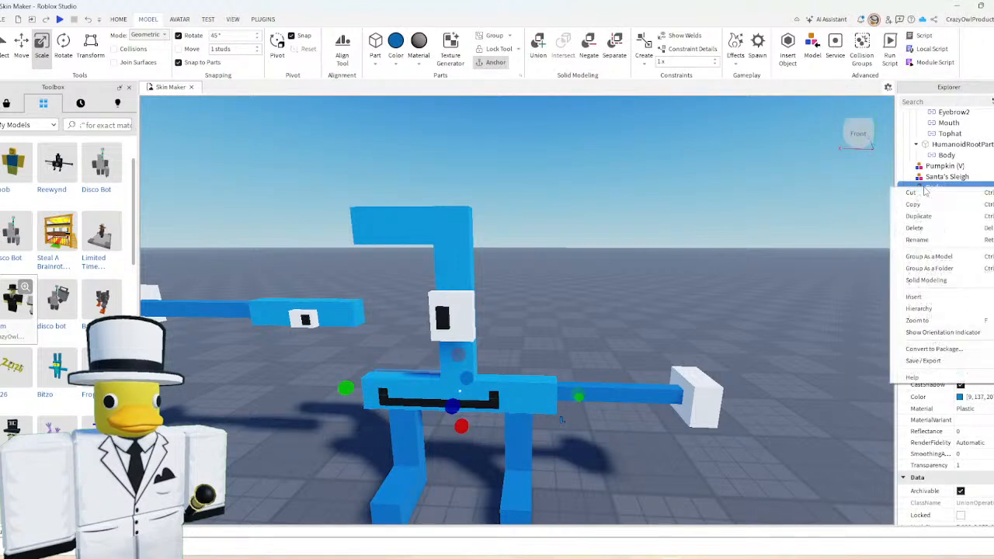
{"action": "left_click", "coordinate": [920, 240]}
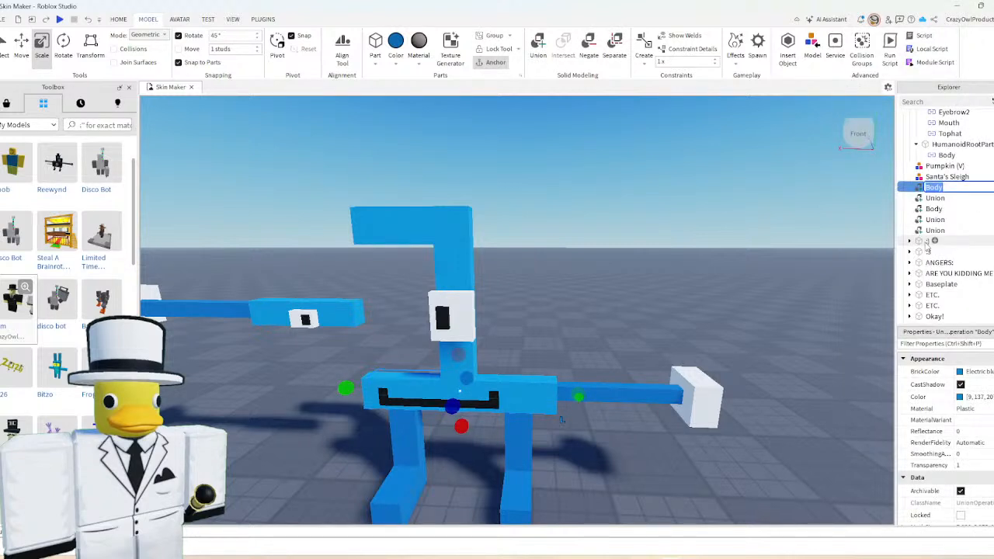
{"action": "type", "text": "HumanoidRootPart"}
{"action": "key", "text": "Return"}
{"action": "left_click", "coordinate": [662, 269]}
{"action": "scroll", "coordinate": [660, 270], "scroll_direction": "down", "scroll_amount": 4}
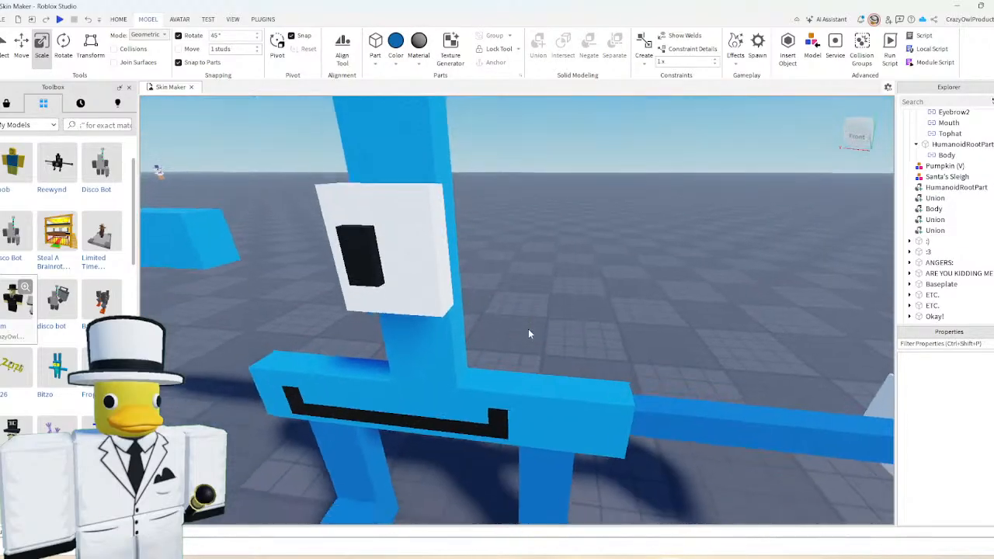
{"action": "scroll", "coordinate": [528, 329], "scroll_direction": "down", "scroll_amount": 5}
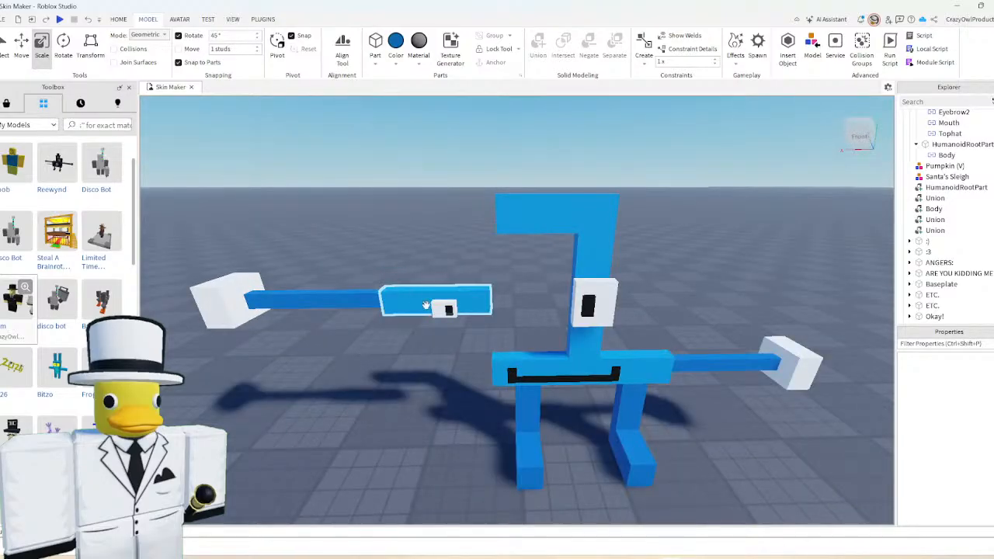
{"action": "left_click", "coordinate": [405, 291]}
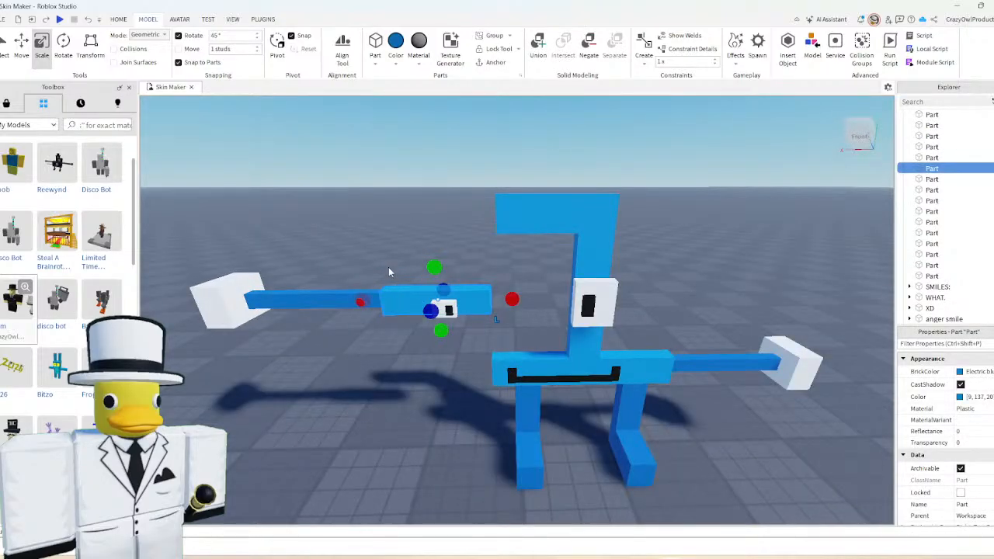
{"action": "left_click", "coordinate": [405, 323]}
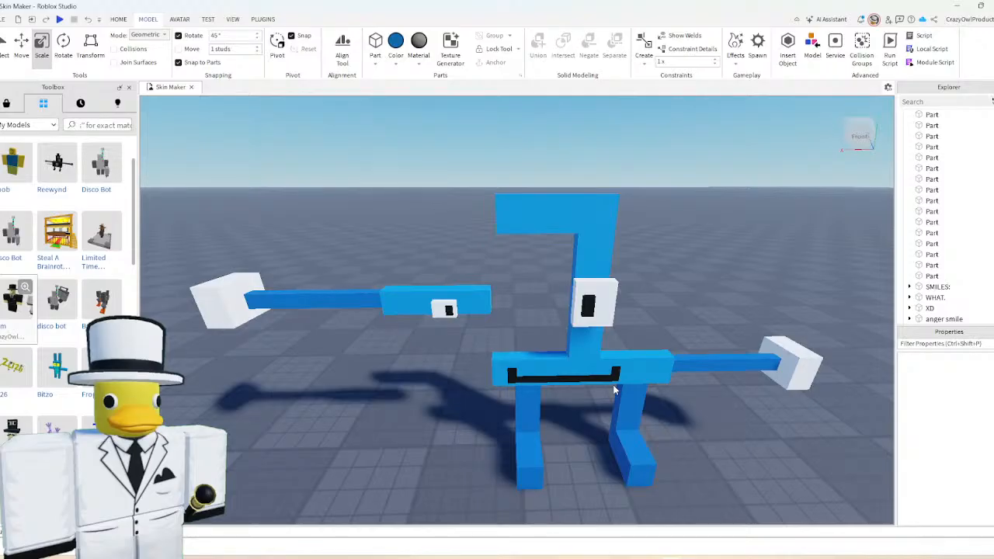
{"action": "key", "text": "d"}
{"action": "key", "text": "s"}
{"action": "left_click", "coordinate": [517, 366]}
{"action": "left_click", "coordinate": [511, 248]}
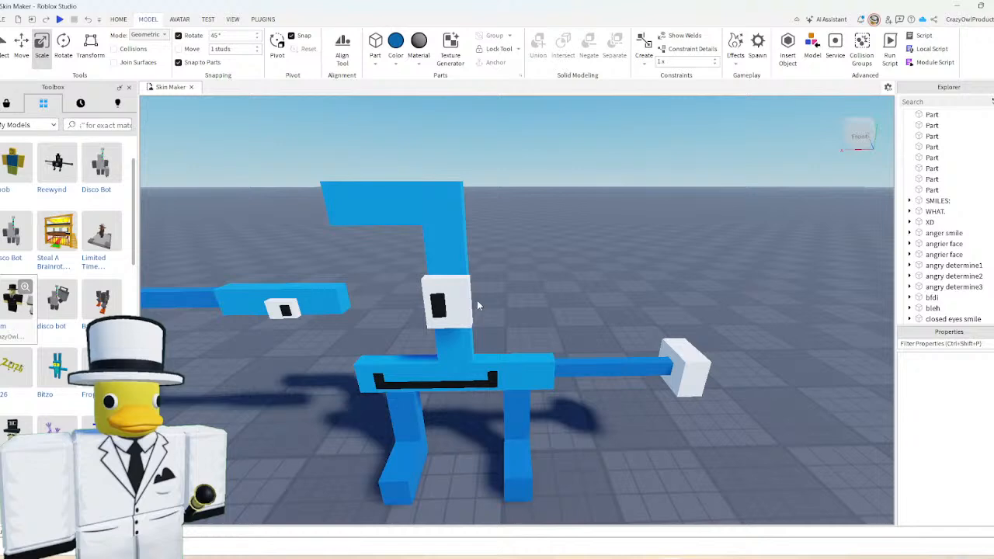
- Rename the eye union on the number one's stem as Eye2
{"action": "scroll", "coordinate": [476, 305], "scroll_direction": "down", "scroll_amount": 5}
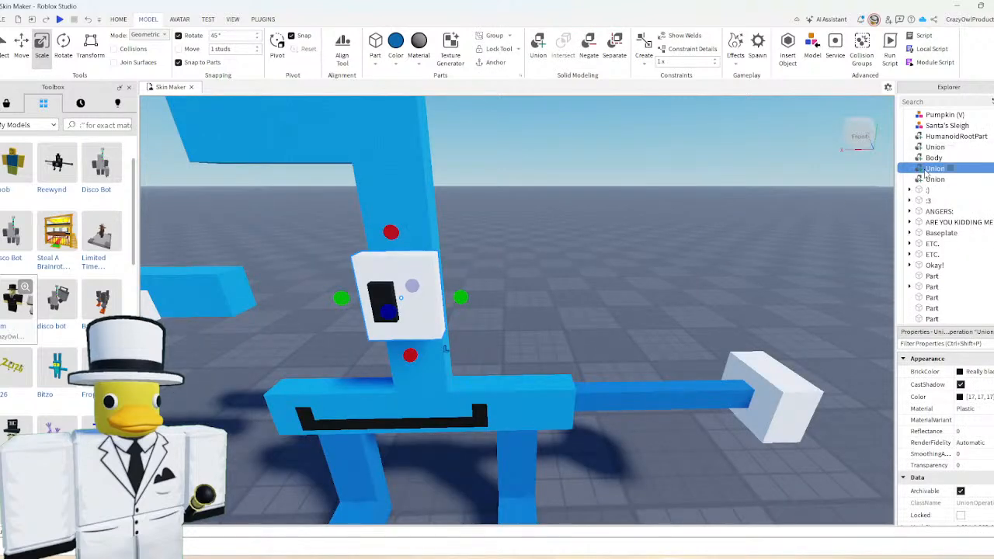
{"action": "right_click", "coordinate": [926, 170]}
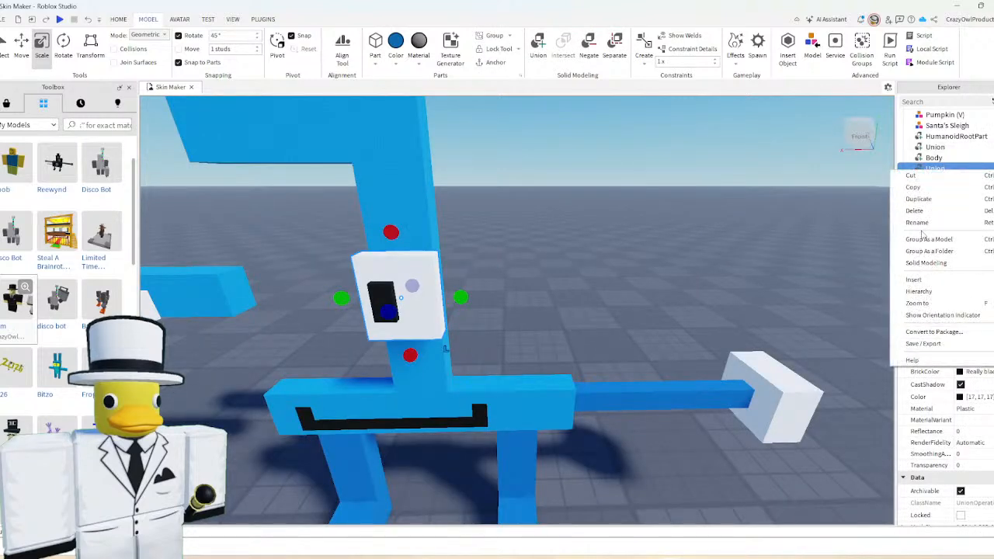
{"action": "left_click", "coordinate": [917, 223]}
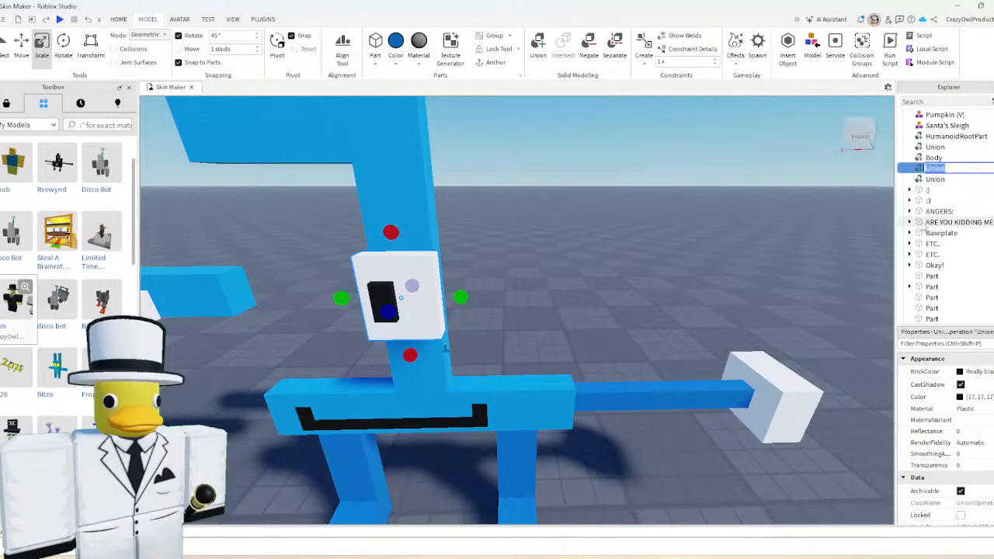
{"action": "type", "text": "Eye2"}
{"action": "key", "text": "Return"}
{"action": "left_click", "coordinate": [719, 242]}
- Rename the eye union on the minus sign as Eye1
{"action": "key", "text": "w"}
{"action": "key", "text": "a"}
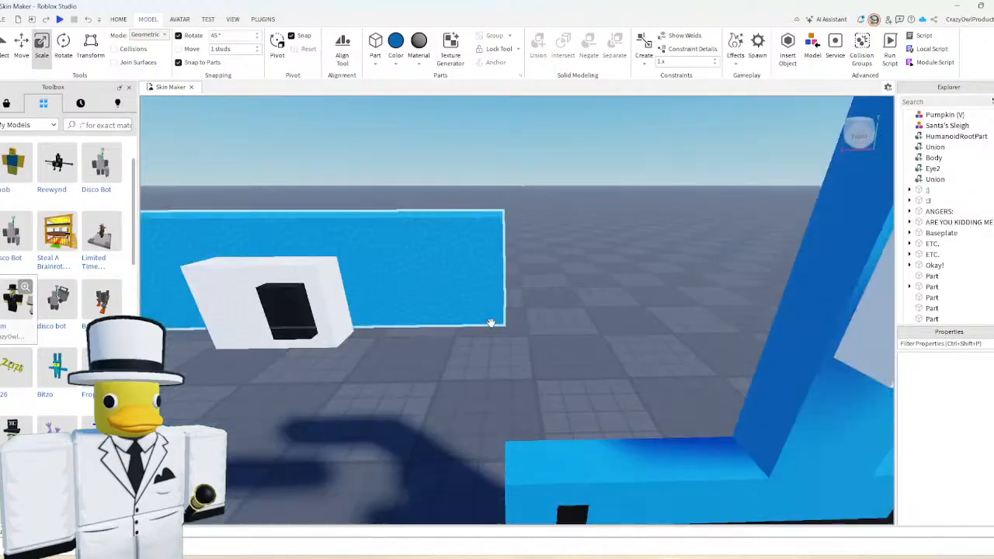
{"action": "left_click", "coordinate": [413, 311]}
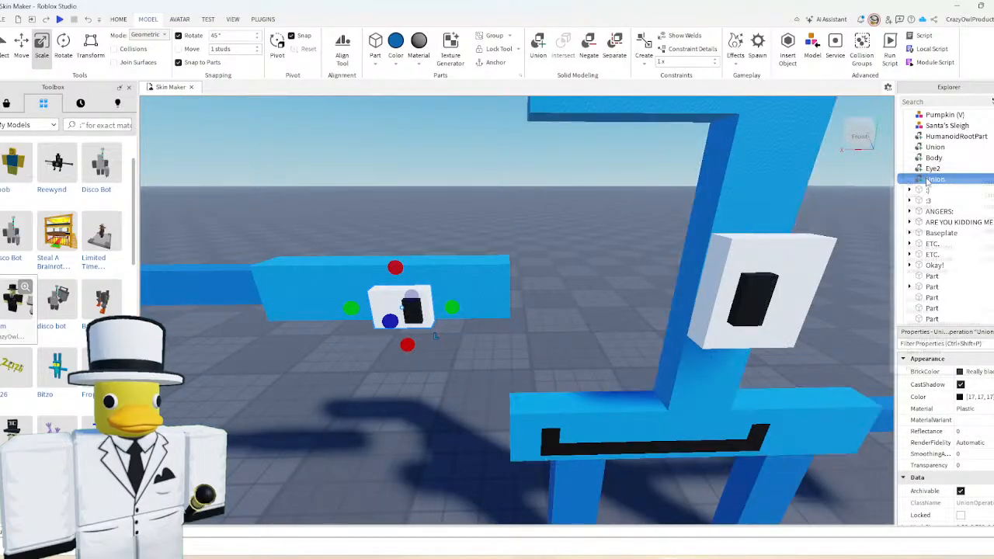
{"action": "right_click", "coordinate": [925, 177]}
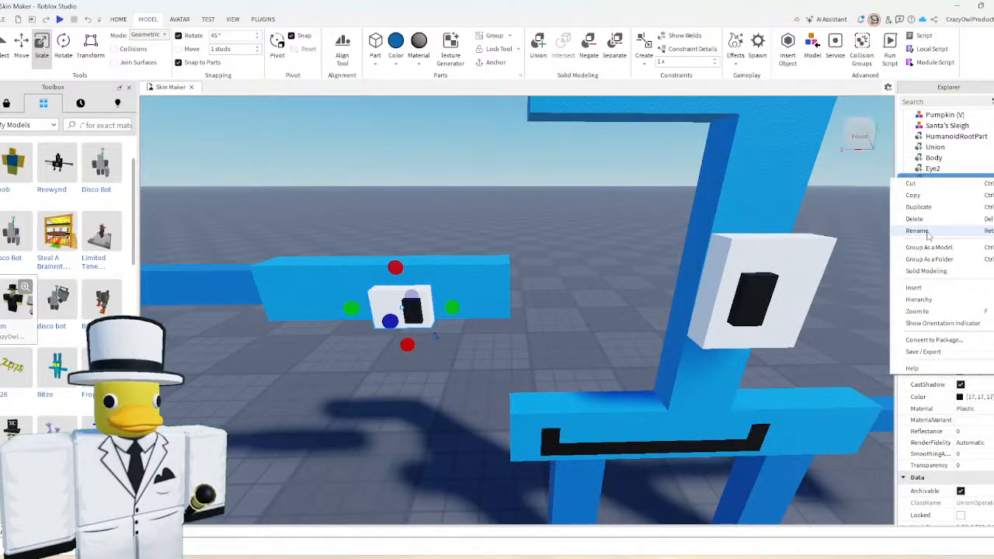
{"action": "left_click", "coordinate": [927, 234]}
{"action": "type", "text": "E"}
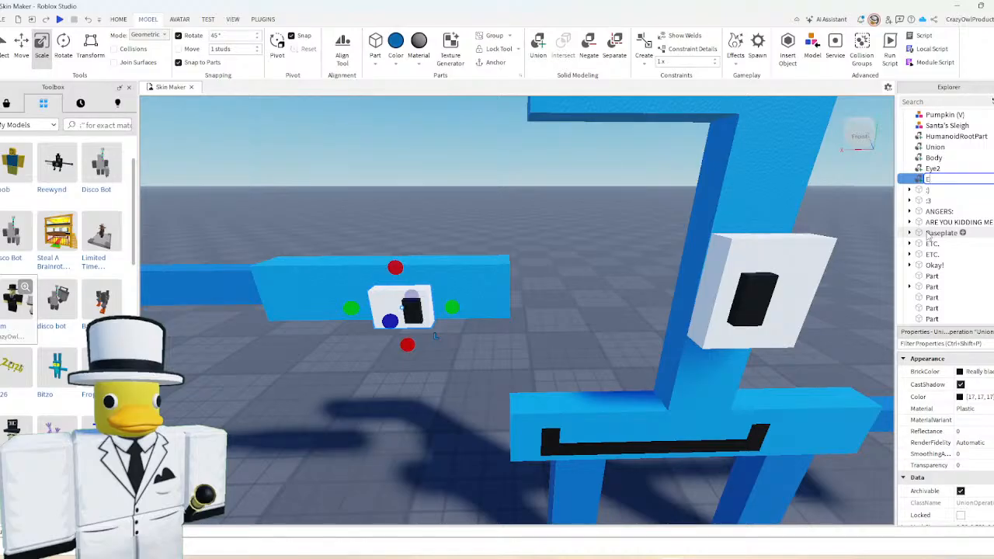
{"action": "type", "text": "ye1"}
{"action": "key", "text": "Return"}
{"action": "left_click", "coordinate": [576, 201]}
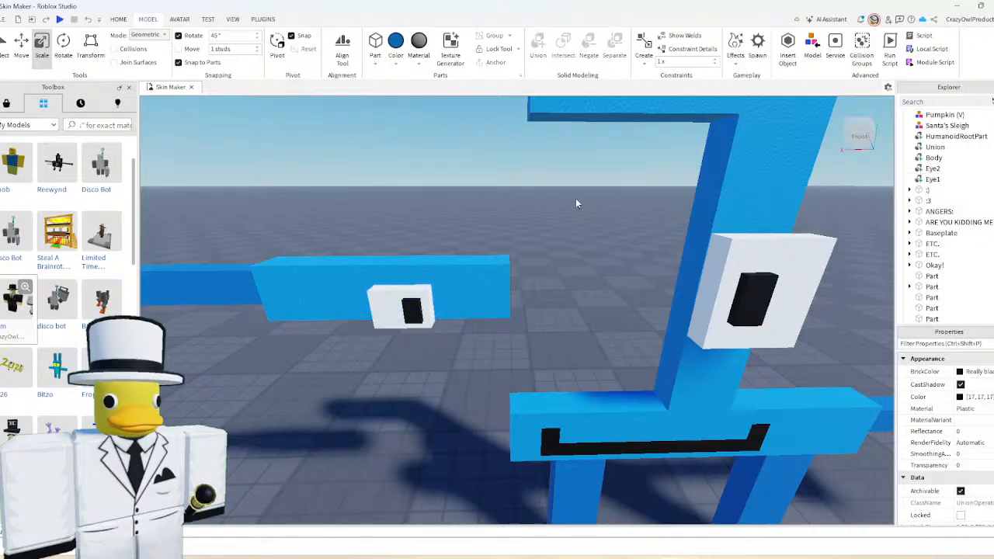
- Rename the light blue minus sign block as NegativeSign
{"action": "scroll", "coordinate": [576, 201], "scroll_direction": "down", "scroll_amount": 2}
{"action": "scroll", "coordinate": [437, 268], "scroll_direction": "up", "scroll_amount": 2}
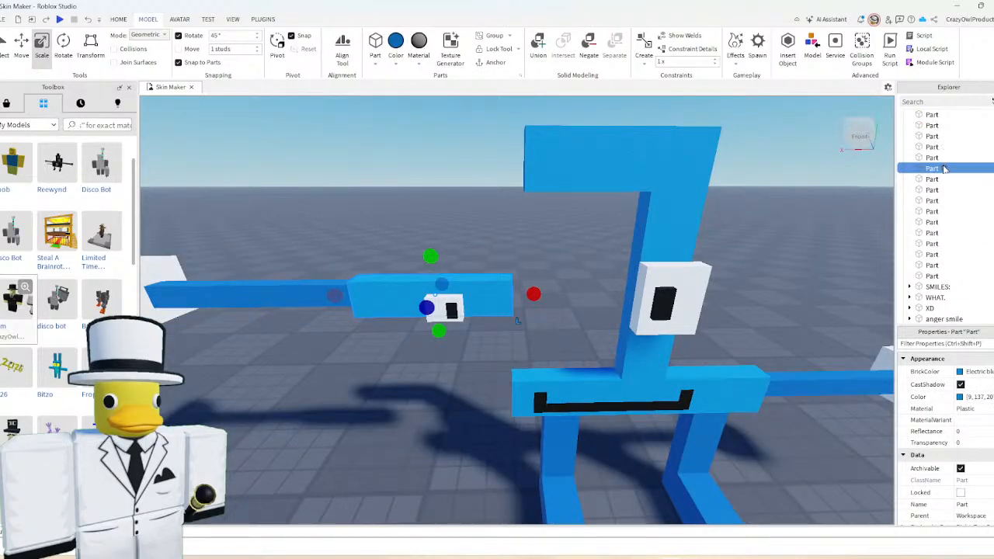
{"action": "right_click", "coordinate": [931, 168]}
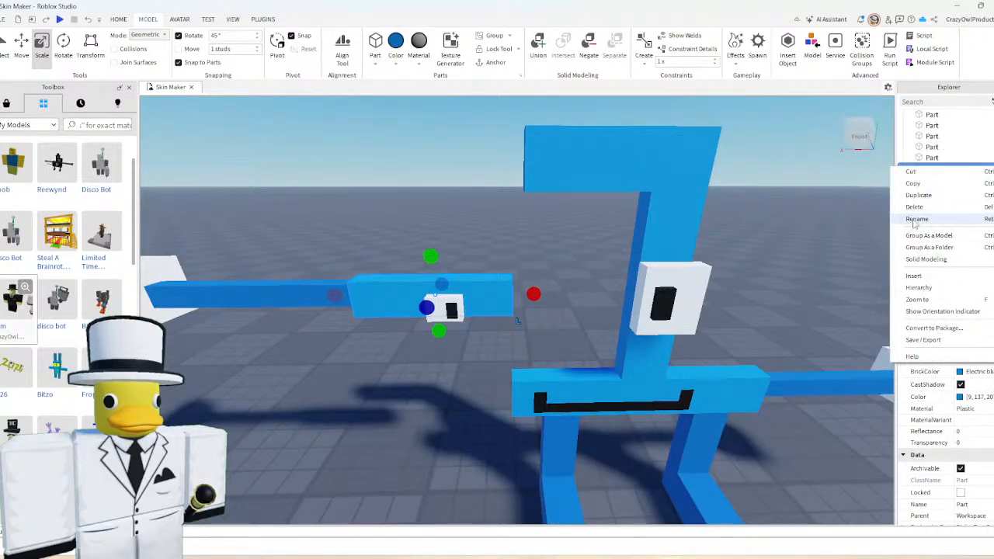
{"action": "left_click", "coordinate": [913, 222]}
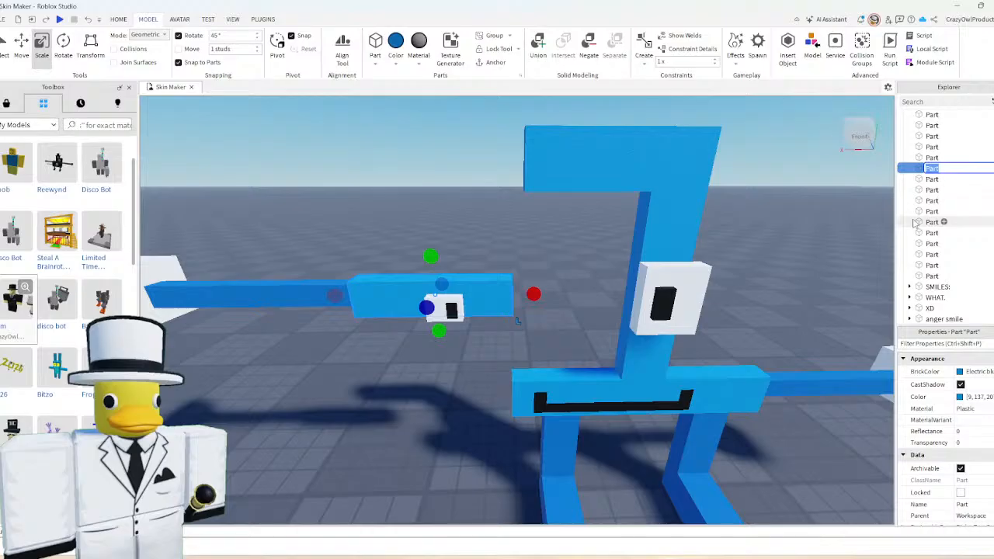
{"action": "type", "text": "Negi"}
{"action": "type", "text": "at"}
{"action": "type", "text": "ive"}
{"action": "type", "text": "Sign"}
{"action": "left_click", "coordinate": [486, 202]}
{"action": "scroll", "coordinate": [537, 227], "scroll_direction": "down", "scroll_amount": 3}
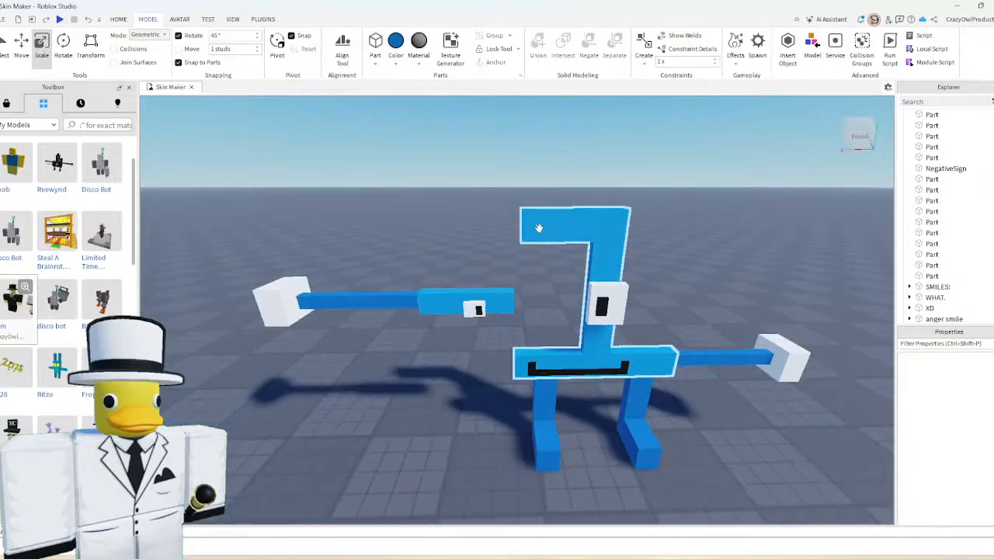
{"action": "left_click", "coordinate": [366, 300]}
{"action": "left_click", "coordinate": [433, 254]}
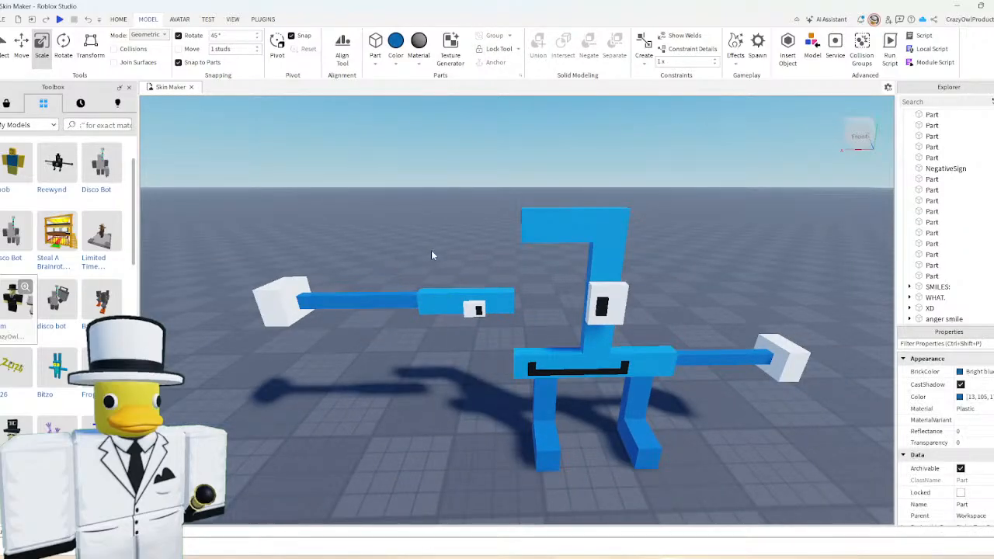
{"action": "key", "text": "w"}
{"action": "key", "text": "d"}
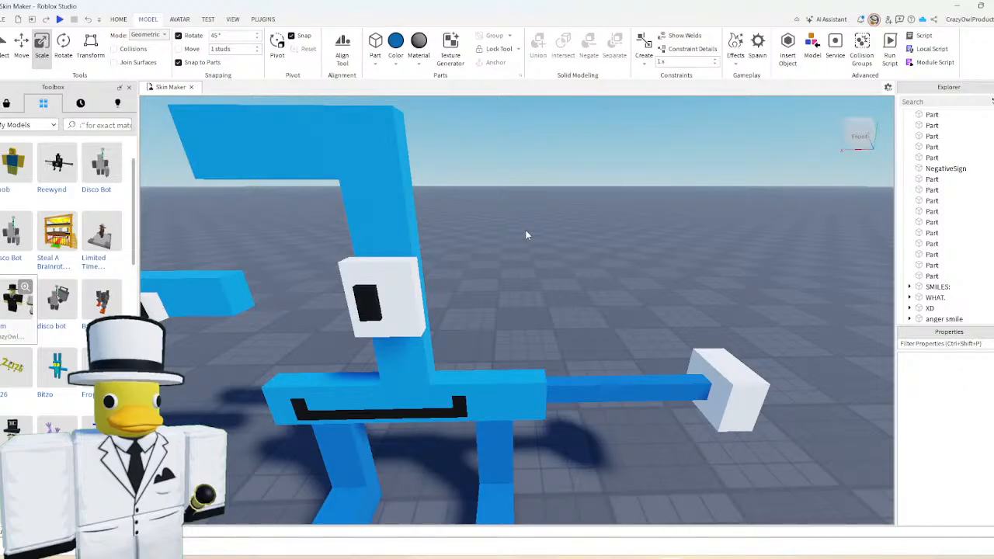
{"action": "left_click", "coordinate": [516, 386]}
{"action": "key", "text": "s"}
{"action": "left_click", "coordinate": [614, 287]}
{"action": "key", "text": "a"}
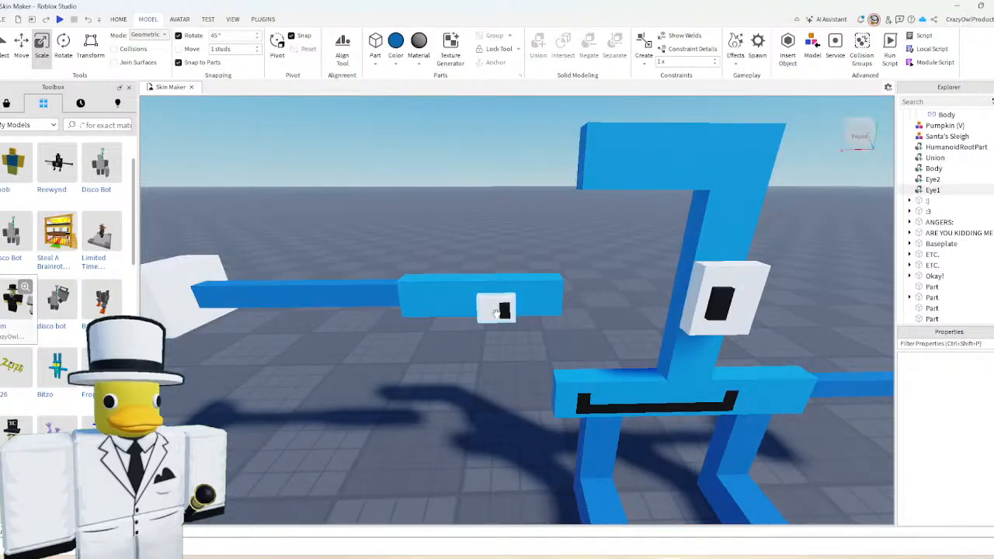
{"action": "left_click", "coordinate": [496, 312]}
{"action": "left_click", "coordinate": [614, 340]}
- Rename the upright leg part on the minus-sign side of the number one as Leg1
{"action": "right_click_drag", "start_coordinate": [614, 340], "coordinate": [615, 340]}
{"action": "key", "text": "w"}
{"action": "key", "text": "a"}
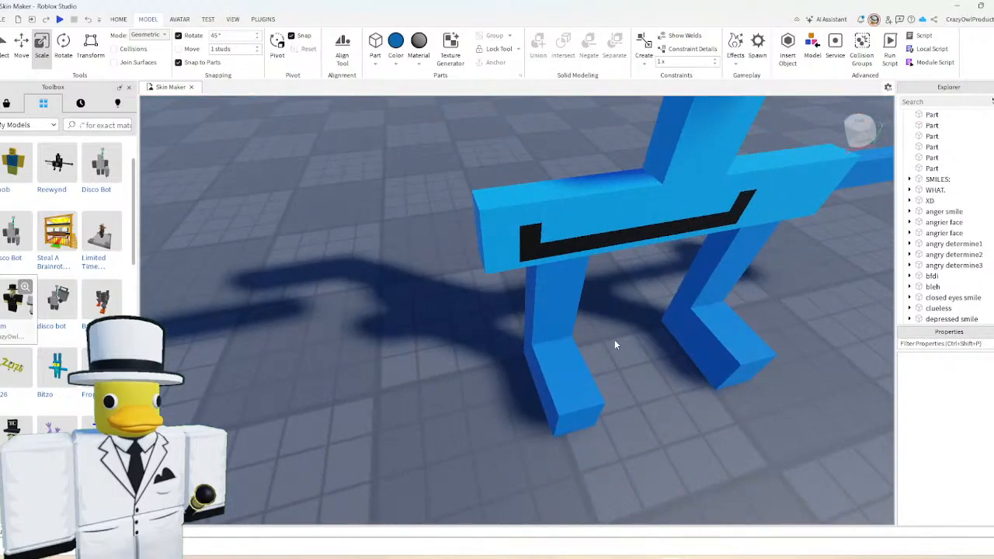
{"action": "key", "text": "w"}
{"action": "left_click", "coordinate": [614, 340]}
{"action": "key", "text": "s"}
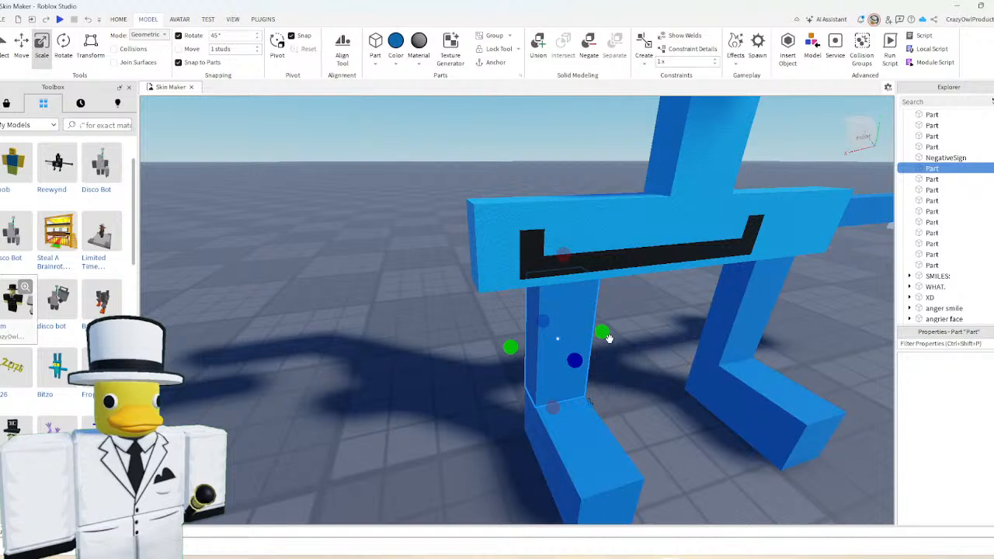
{"action": "key", "text": "F2"}
{"action": "type", "text": "Leg"}
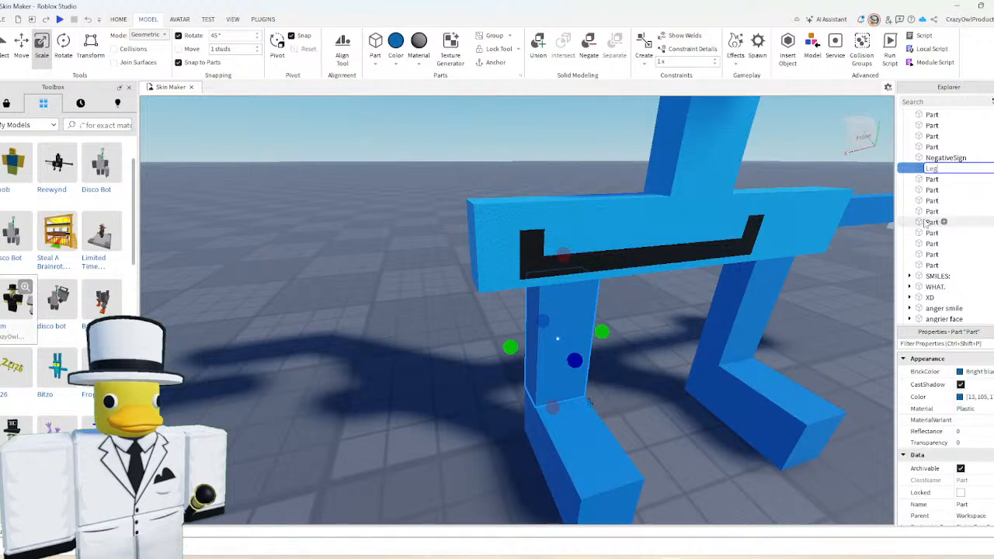
{"action": "type", "text": "1"}
{"action": "key", "text": "Return"}
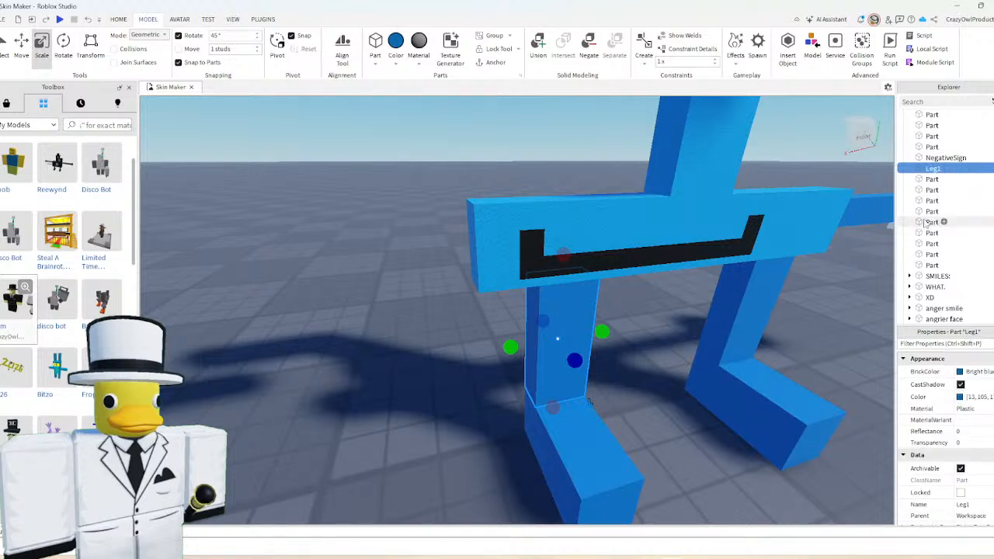
- Rename the number one's other upright leg part as Leg2
{"action": "right_click", "coordinate": [929, 179]}
{"action": "left_click", "coordinate": [923, 235]}
{"action": "type", "text": "L"}
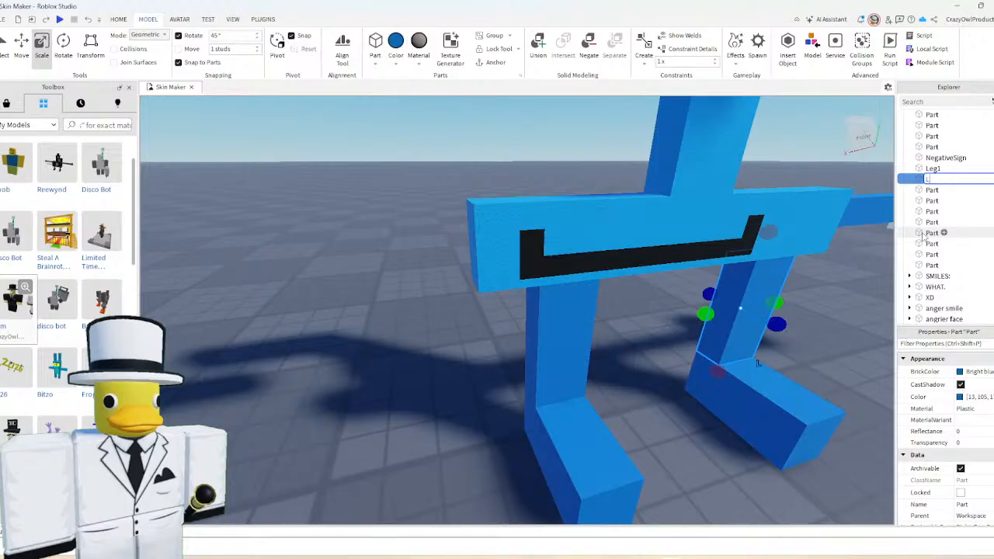
{"action": "type", "text": "eg2"}
{"action": "key", "text": "Return"}
- Rename the foot part below Leg1 as Foot1
{"action": "key", "text": "f"}
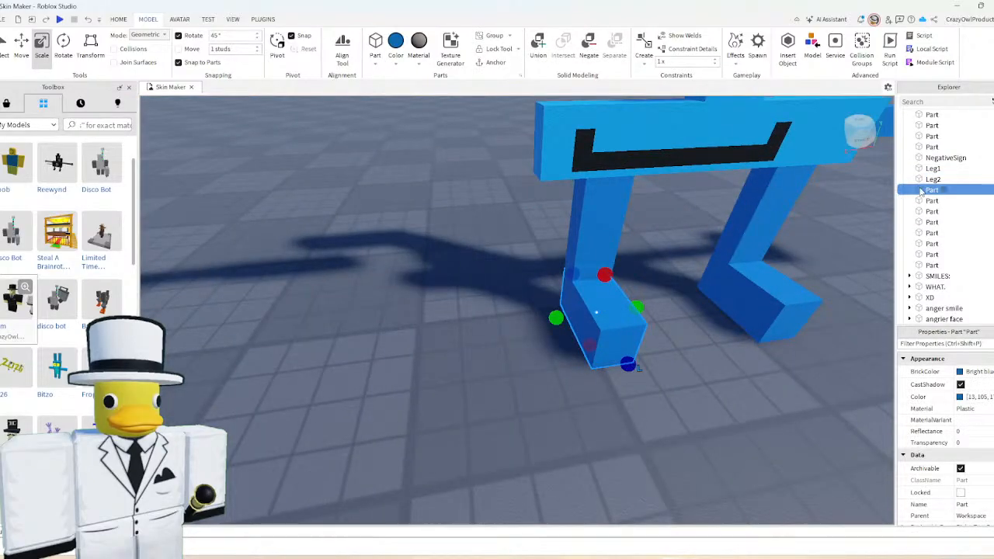
{"action": "right_click", "coordinate": [924, 190]}
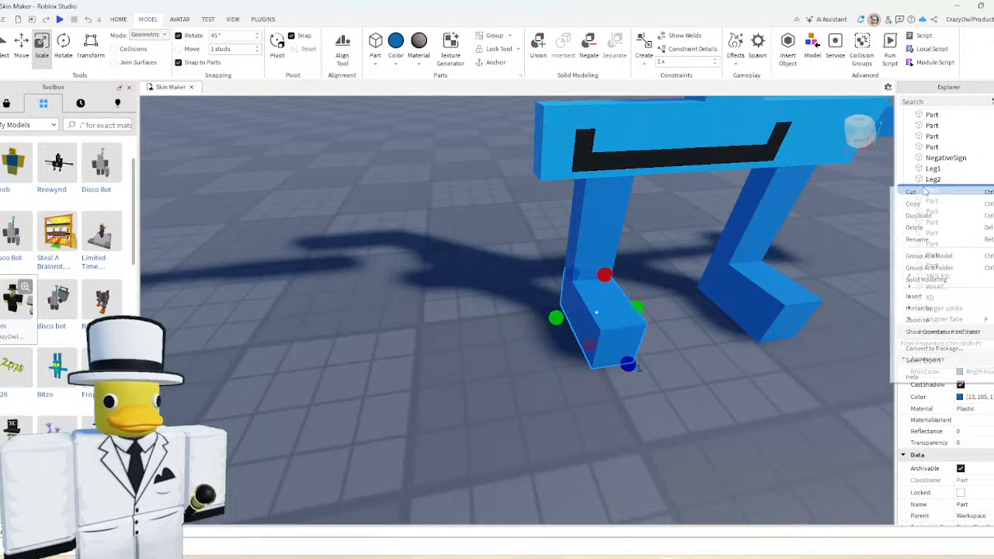
{"action": "left_click", "coordinate": [917, 239]}
{"action": "type", "text": "Foot1"}
{"action": "key", "text": "Return"}
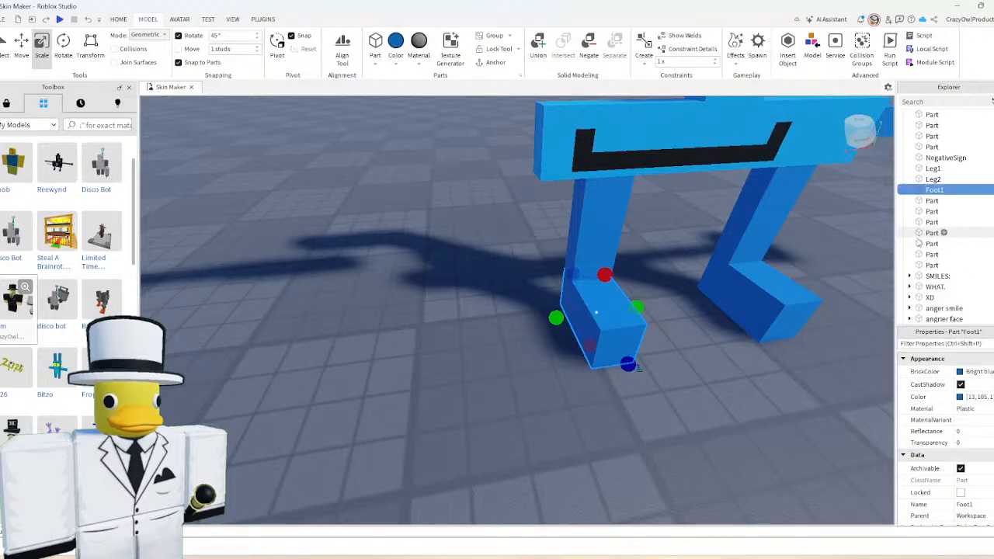
- Rename the foot part below Leg2 as Foot2
{"action": "left_click", "coordinate": [931, 200]}
{"action": "left_click", "coordinate": [930, 200]}
{"action": "type", "text": "Foot2"}
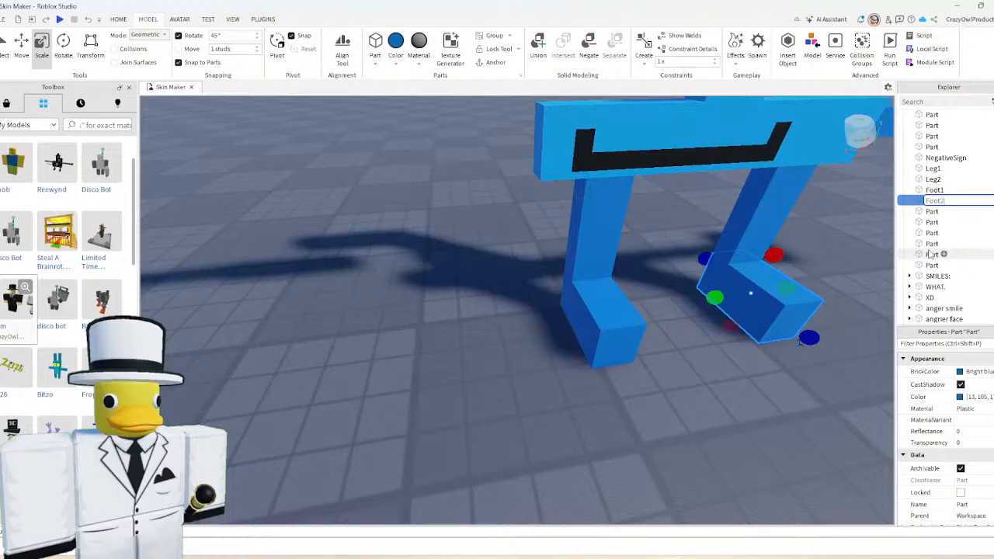
{"action": "key", "text": "Return"}
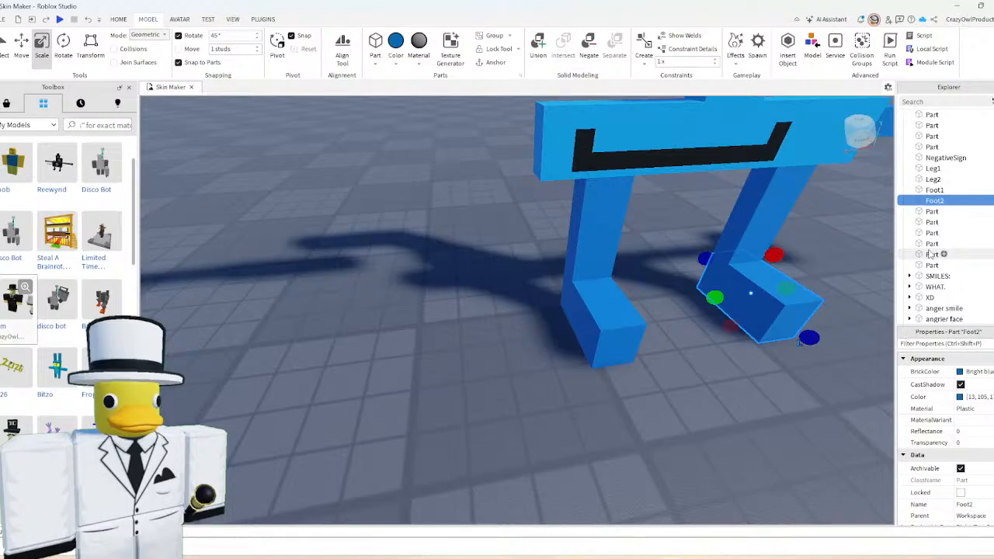
{"action": "left_click", "coordinate": [541, 308]}
- Rename the inner segment of the arm attached to the number one's base as UpperArm2
{"action": "scroll", "coordinate": [541, 307], "scroll_direction": "up", "scroll_amount": 3}
{"action": "right_click_drag", "start_coordinate": [542, 309], "coordinate": [435, 250]}
{"action": "scroll", "coordinate": [435, 250], "scroll_direction": "down", "scroll_amount": 5}
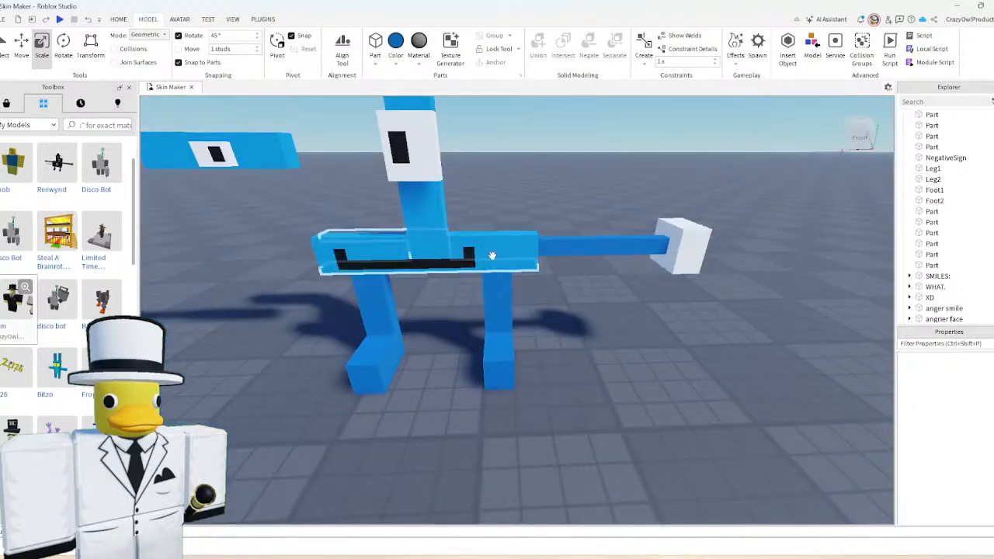
{"action": "left_click", "coordinate": [598, 247]}
{"action": "right_click", "coordinate": [930, 244]}
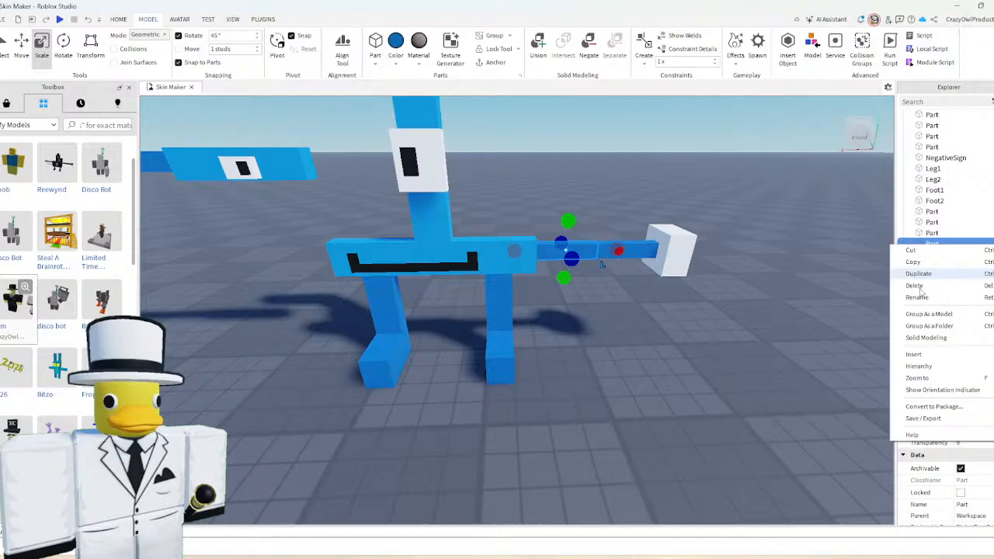
{"action": "left_click", "coordinate": [916, 297]}
{"action": "type", "text": "Arm2"}
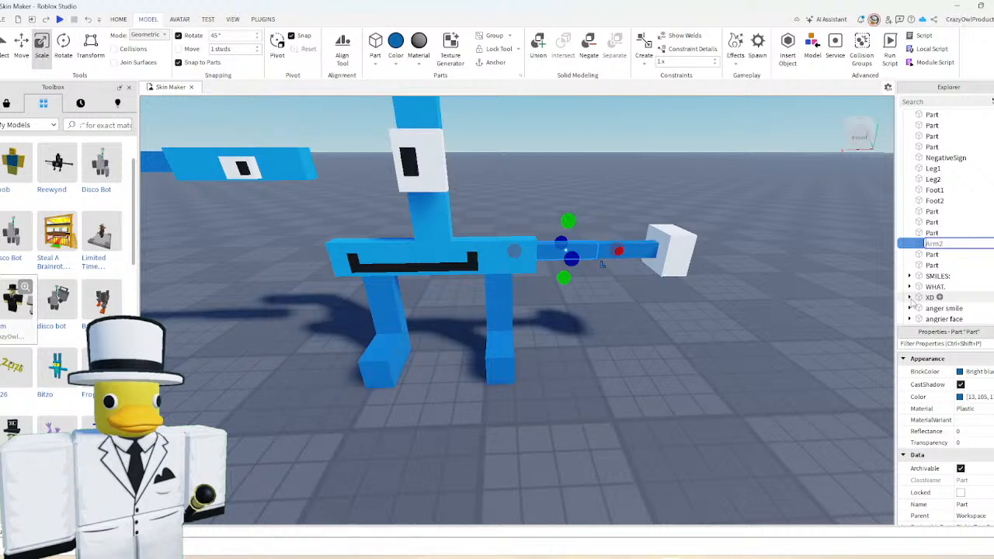
{"action": "type", "text": "U"}
{"action": "type", "text": "pper"}
{"action": "key", "text": "Return"}
- Rename the outer segment of the arm attached to the number one's base as LowerArm2
{"action": "left_click", "coordinate": [928, 254]}
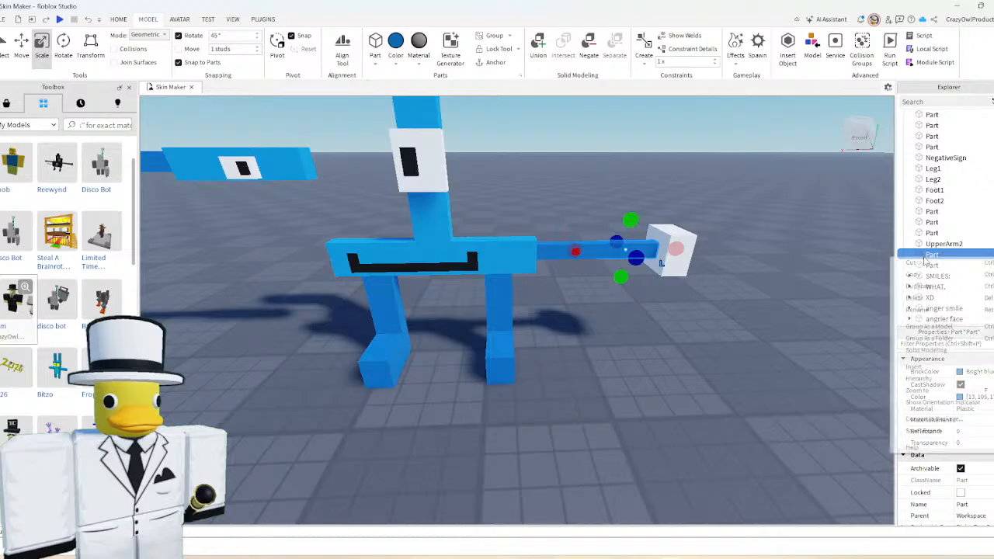
{"action": "key", "text": "F2"}
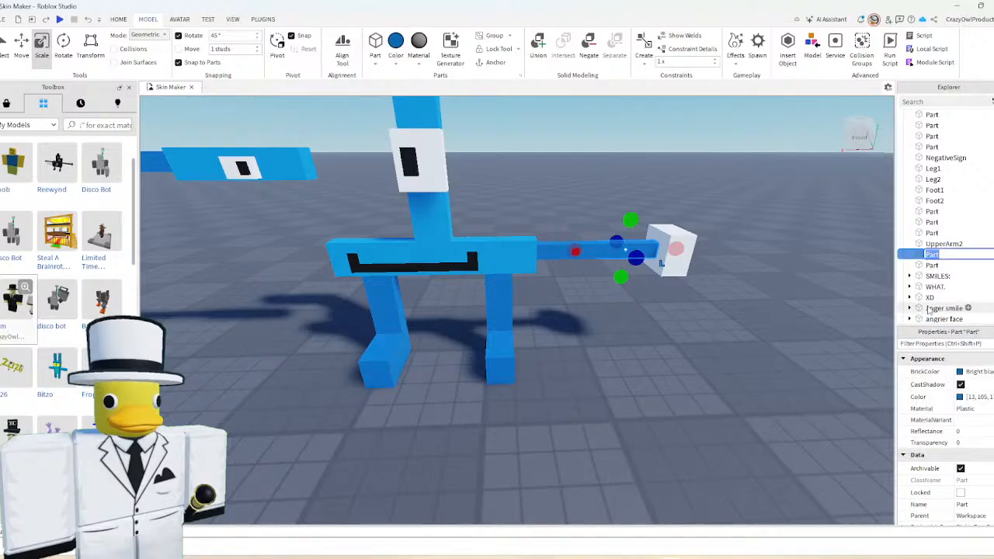
{"action": "type", "text": "LowerArm2"}
{"action": "key", "text": "Return"}
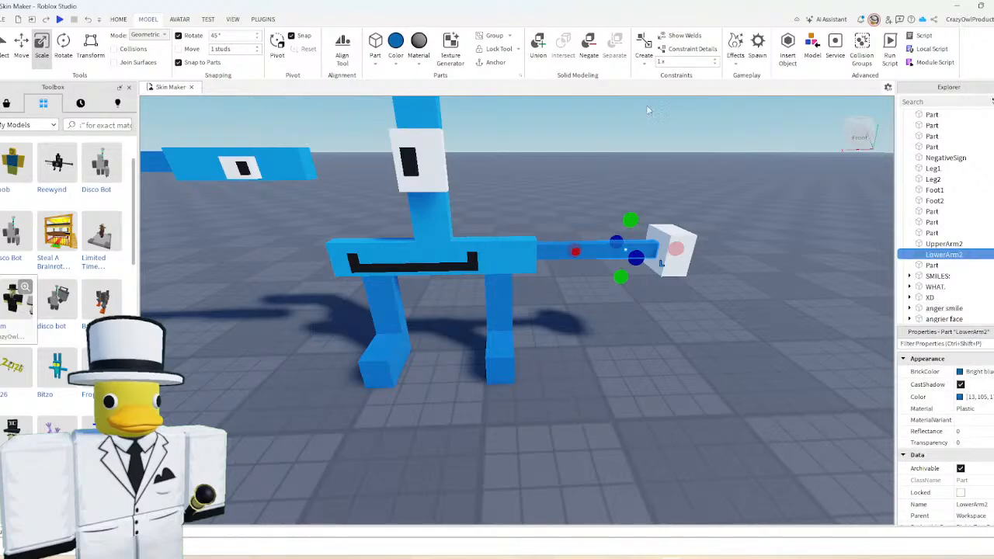
- Rename the arm segment attached directly to the minus sign as UpperArm1
{"action": "left_click", "coordinate": [524, 159]}
{"action": "right_click_drag", "start_coordinate": [523, 159], "coordinate": [444, 197]}
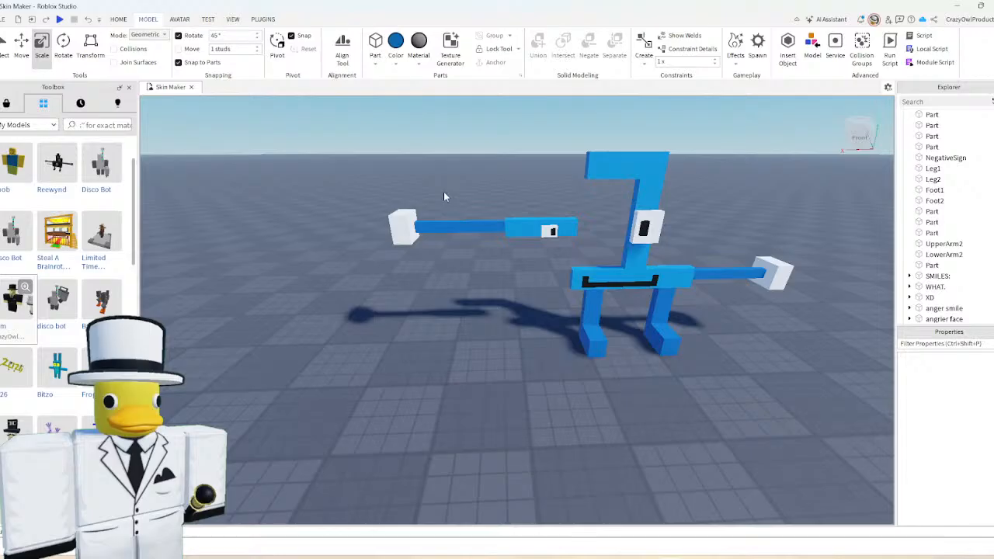
{"action": "right_click", "coordinate": [931, 211]}
{"action": "left_click", "coordinate": [924, 263]}
{"action": "type", "text": "U"}
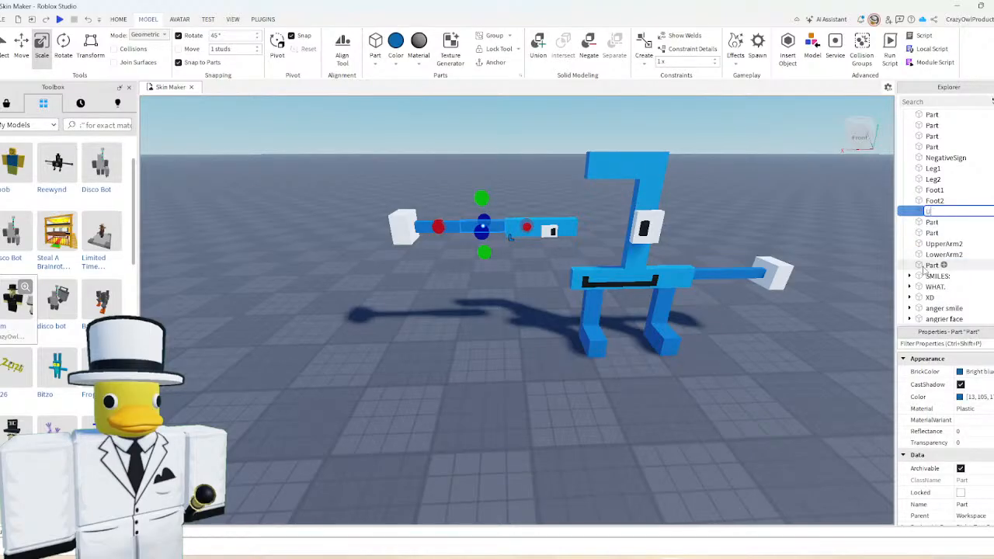
{"action": "type", "text": "pperArm1"}
{"action": "left_click", "coordinate": [397, 196]}
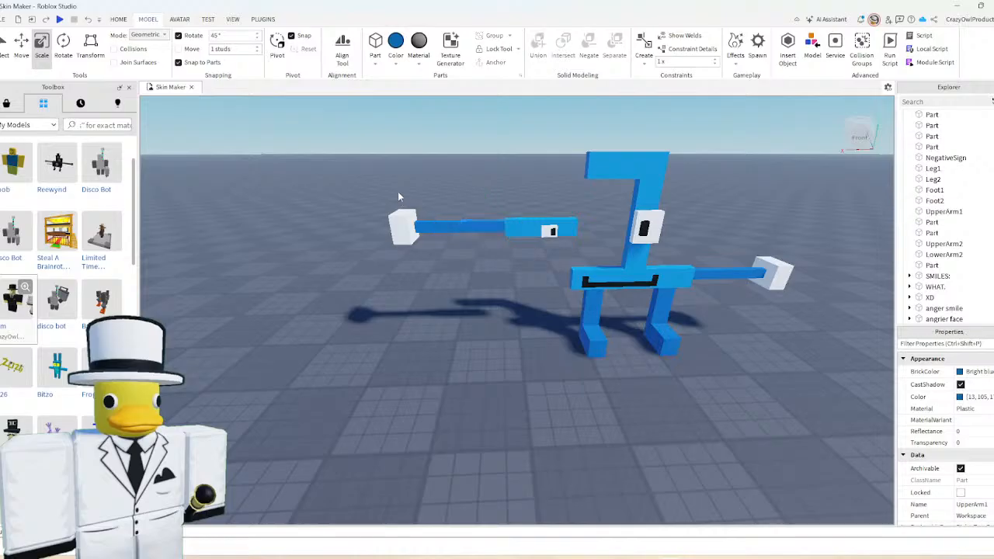
- Rename the outer segment of the minus sign's arm, next to the white hand, as LowerArm1
{"action": "left_click", "coordinate": [414, 211]}
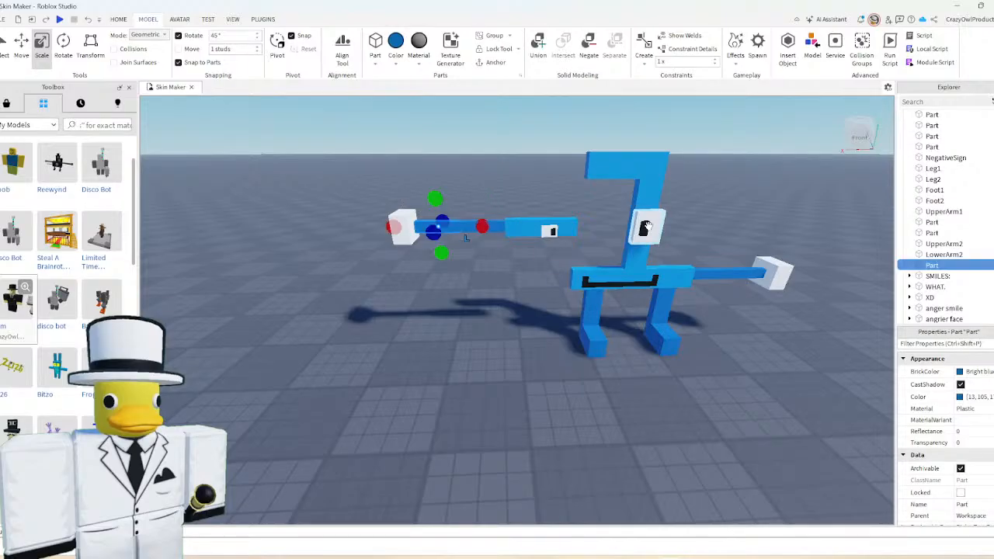
{"action": "right_click", "coordinate": [932, 265]}
{"action": "left_click", "coordinate": [916, 318]}
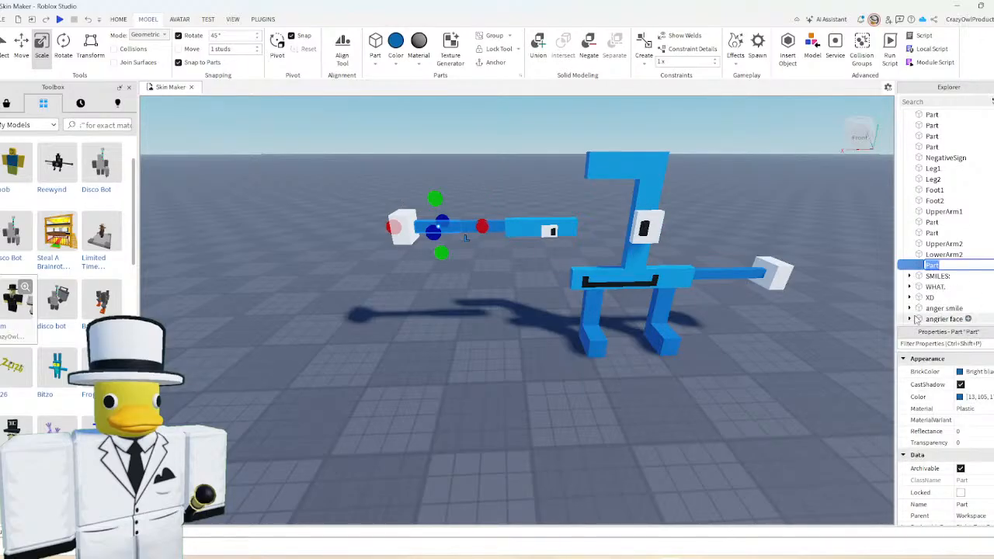
{"action": "type", "text": "LowerArm1"}
{"action": "key", "text": "Return"}
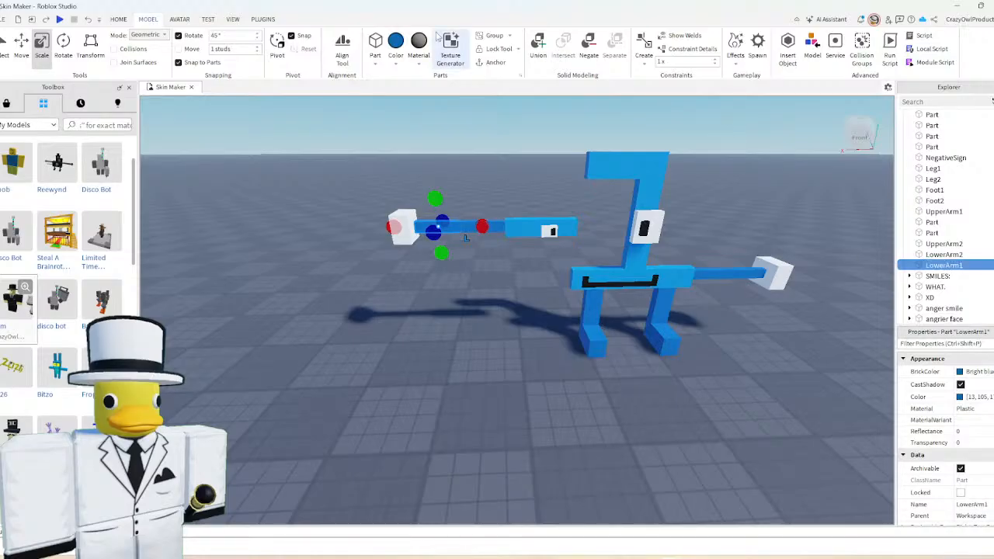
- Rename the white hand block at the end of the minus sign's arm as Glove1
{"action": "left_click", "coordinate": [345, 222]}
{"action": "key", "text": "w"}
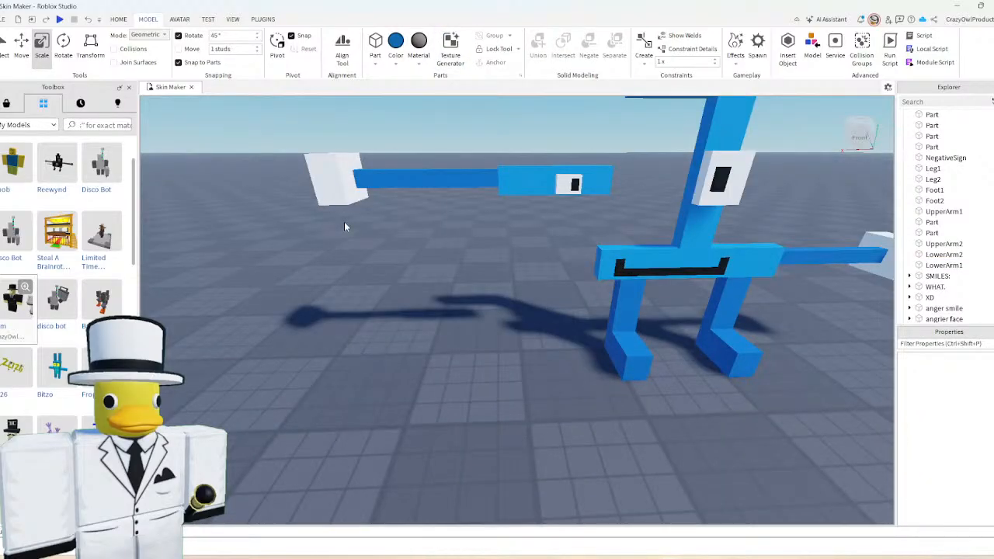
{"action": "right_click", "coordinate": [932, 222]}
{"action": "left_click", "coordinate": [918, 278]}
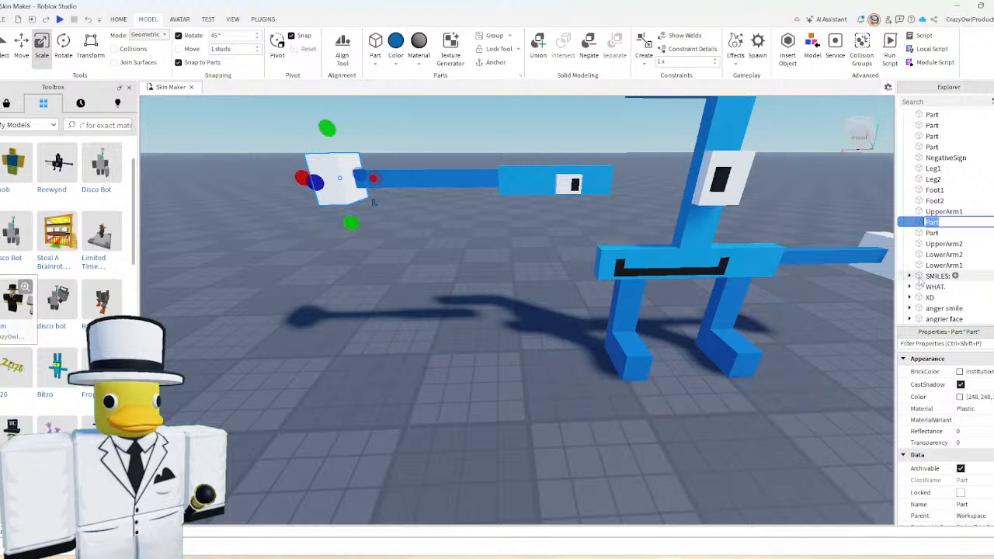
{"action": "type", "text": "Glove1"}
{"action": "key", "text": "Return"}
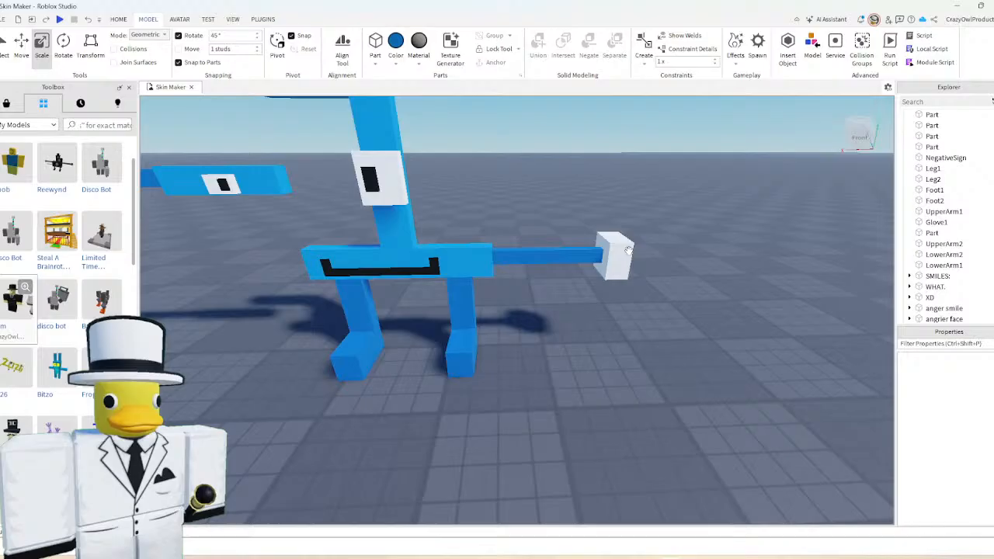
- Rename the white hand block at the end of the number one's arm as Glove2
{"action": "left_click", "coordinate": [628, 250]}
{"action": "right_click", "coordinate": [916, 234]}
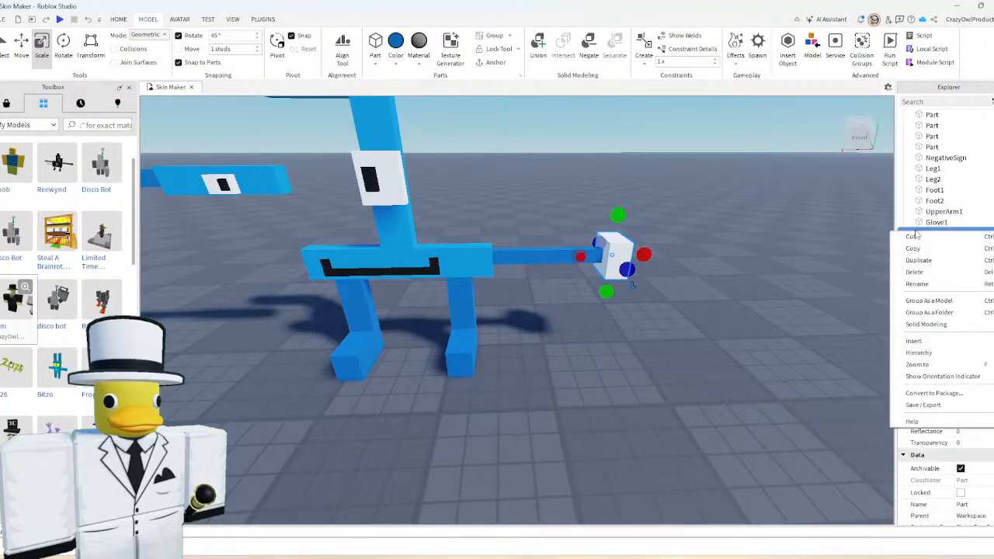
{"action": "left_click", "coordinate": [913, 283]}
{"action": "type", "text": "G"}
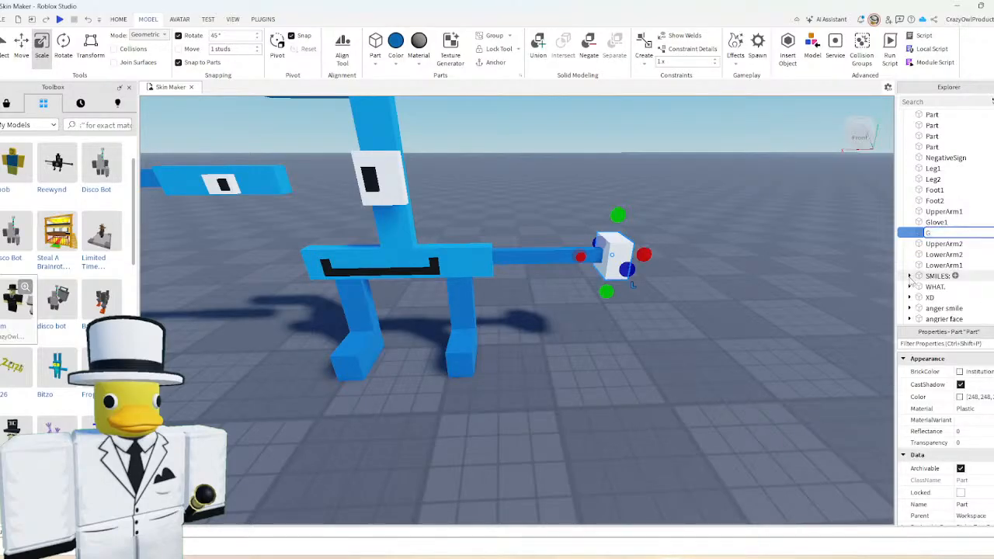
{"action": "type", "text": "love2"}
{"action": "key", "text": "Return"}
{"action": "left_click", "coordinate": [577, 217]}
- Select all parts of the minus-one character and group them into one model, with the Move tool active
{"action": "scroll", "coordinate": [578, 218], "scroll_direction": "down", "scroll_amount": 1}
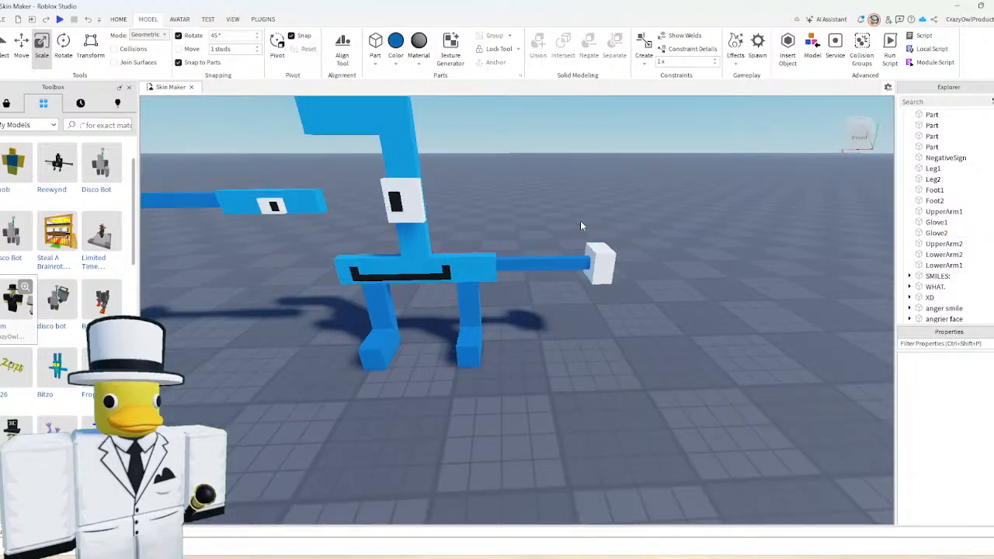
{"action": "scroll", "coordinate": [557, 313], "scroll_direction": "up", "scroll_amount": 4}
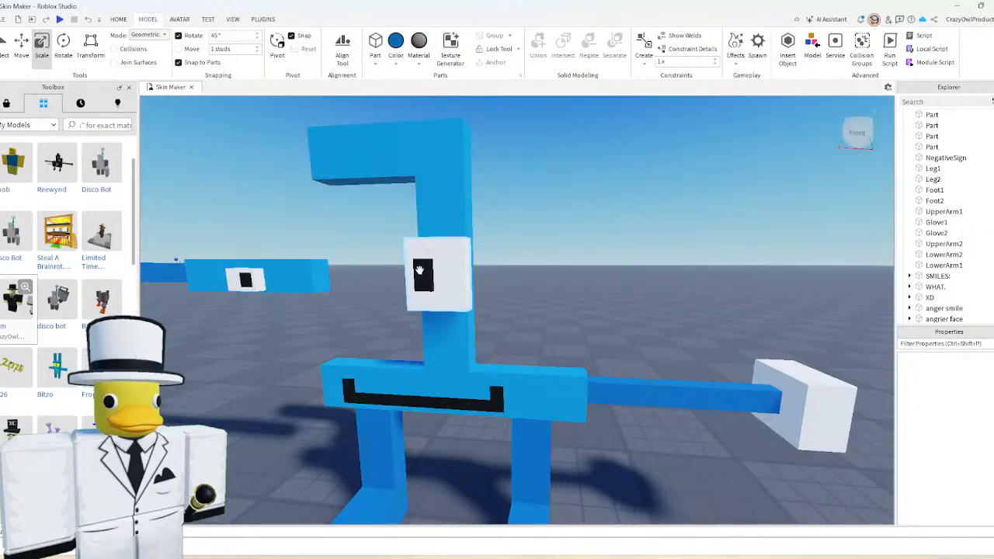
{"action": "left_click", "coordinate": [435, 271]}
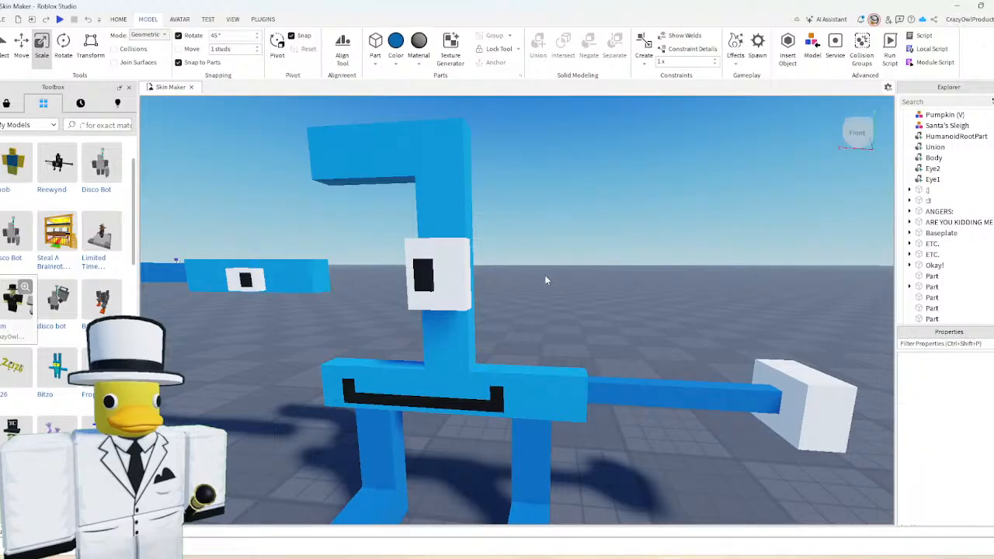
{"action": "left_click", "coordinate": [415, 399]}
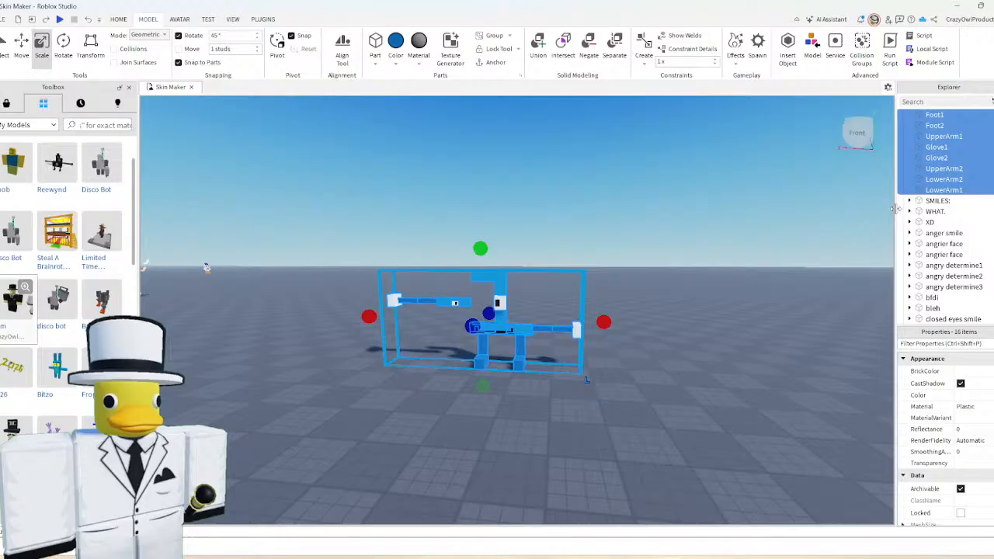
{"action": "key", "text": "ctrl+g"}
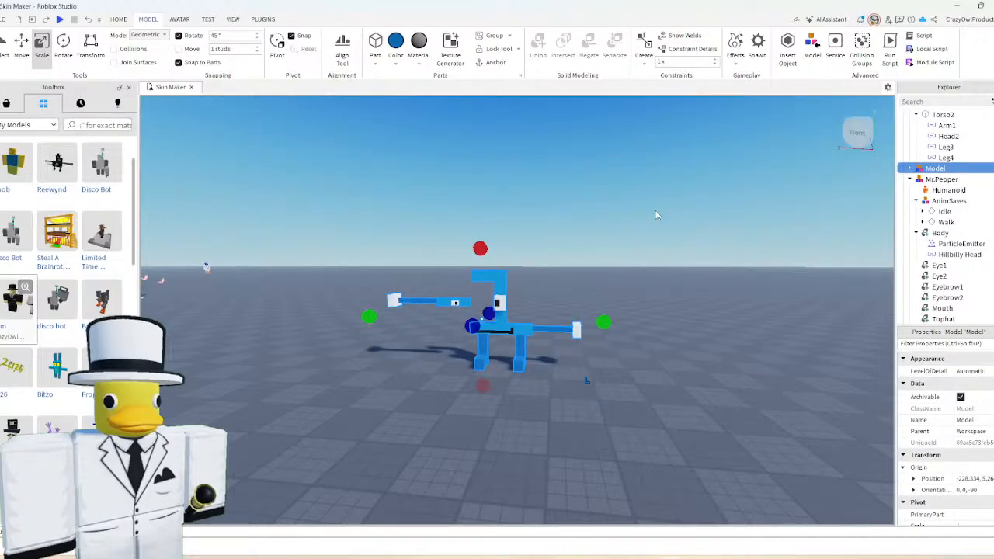
{"action": "key", "text": "ctrl+2"}
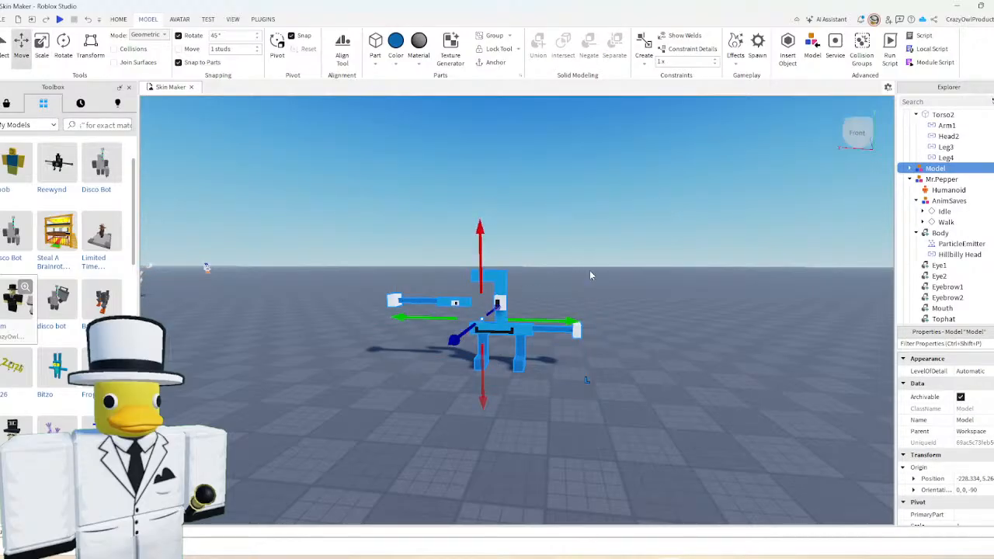
- Rename the character's new group model as -1
{"action": "left_click", "coordinate": [909, 168]}
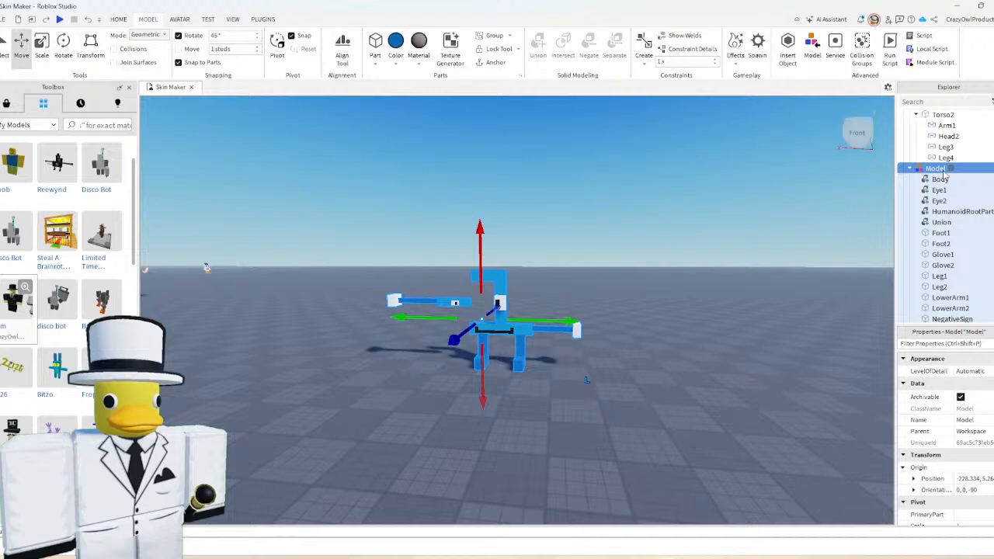
{"action": "double_click", "coordinate": [941, 170]}
{"action": "type", "text": "-1"}
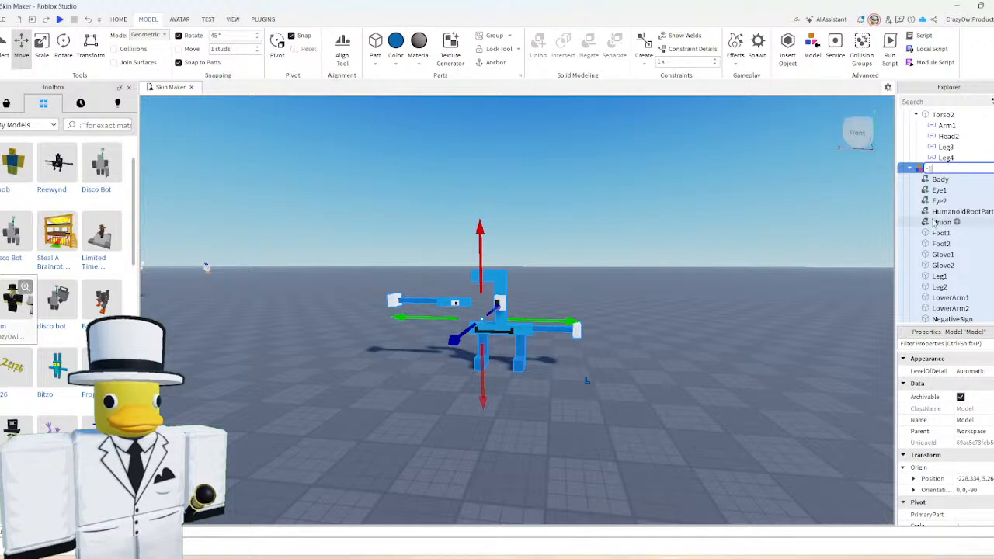
{"action": "key", "text": "Return"}
- Insert a Humanoid into the -1 model and set the model's PrimaryPart to HumanoidRootPart
{"action": "left_click", "coordinate": [936, 169]}
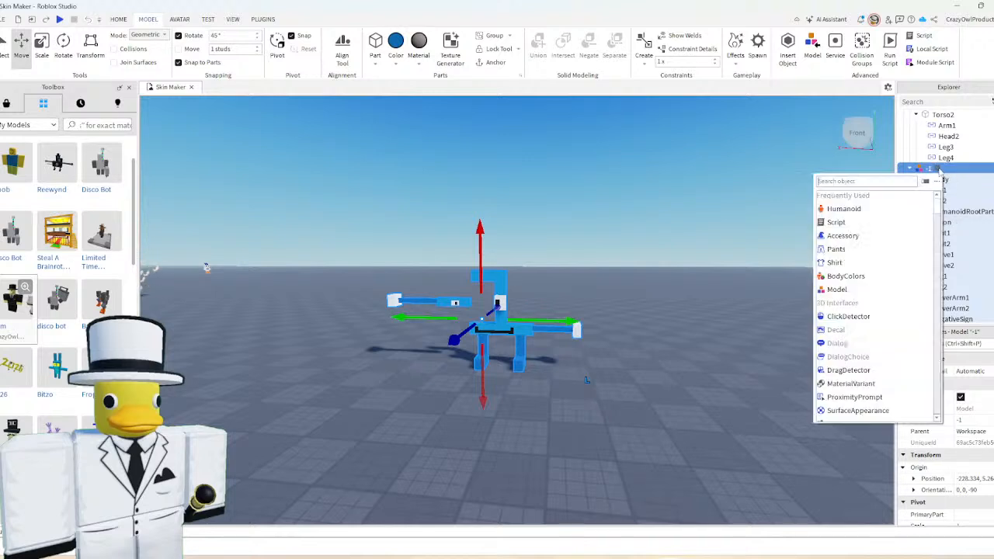
{"action": "left_click", "coordinate": [863, 208]}
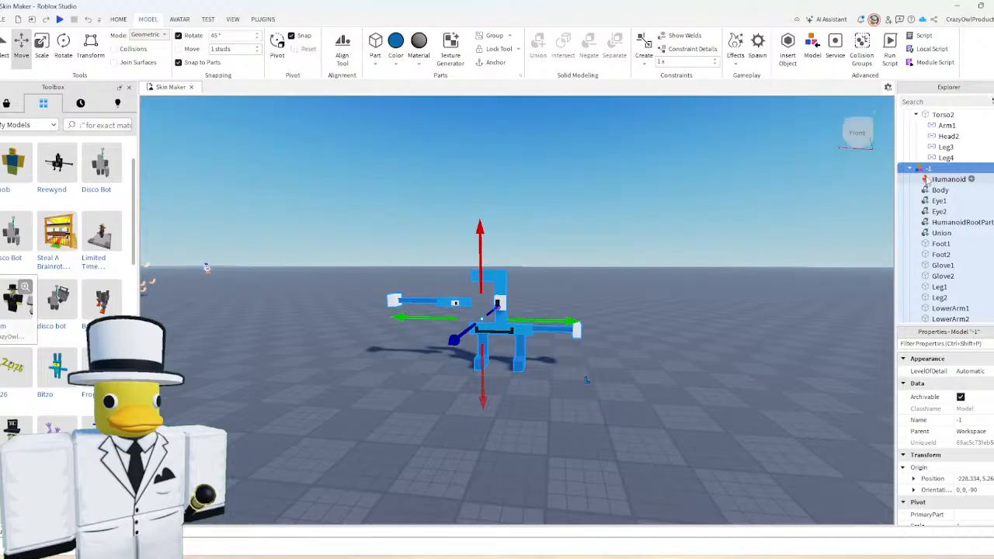
{"action": "scroll", "coordinate": [947, 434], "scroll_direction": "down", "scroll_amount": 2}
{"action": "left_click", "coordinate": [967, 481]}
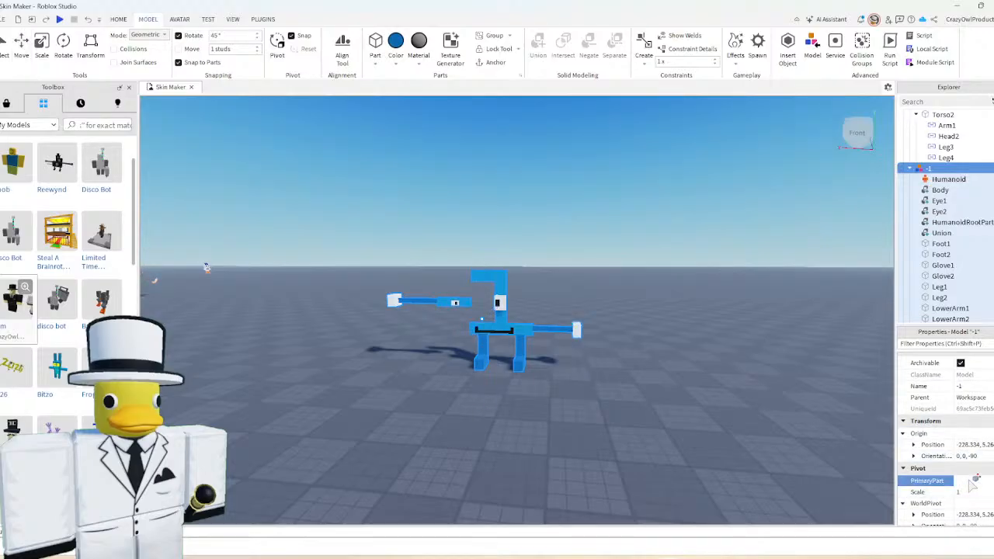
{"action": "left_click", "coordinate": [963, 222]}
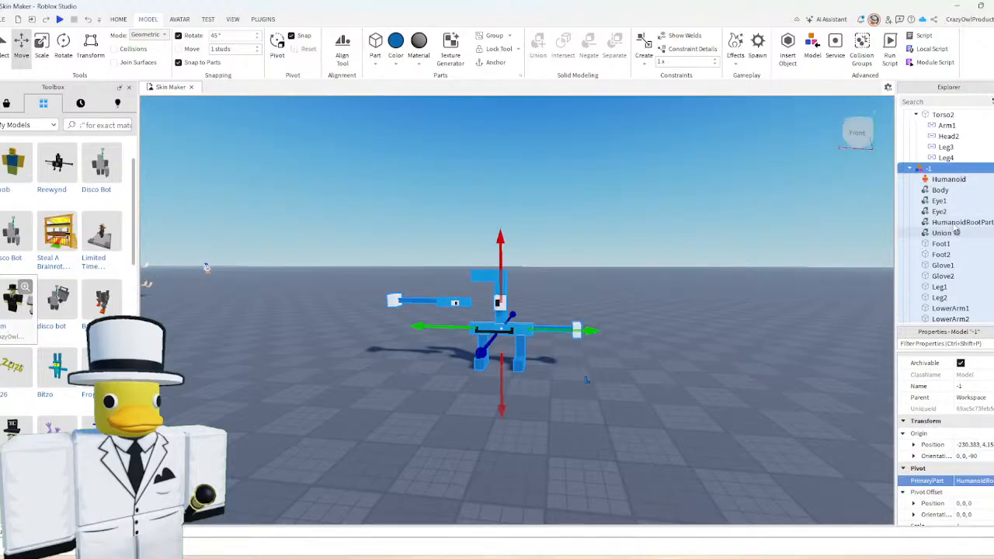
- Rename the black smile union inside the -1 model as Mouth
{"action": "left_click", "coordinate": [939, 233]}
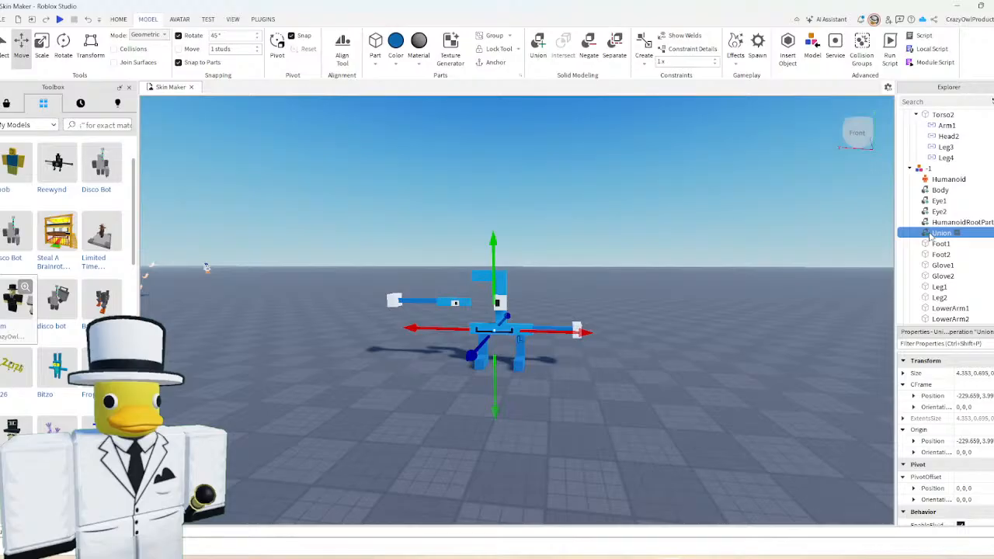
{"action": "right_click", "coordinate": [930, 236]}
{"action": "left_click", "coordinate": [926, 292]}
{"action": "type", "text": "Mo"}
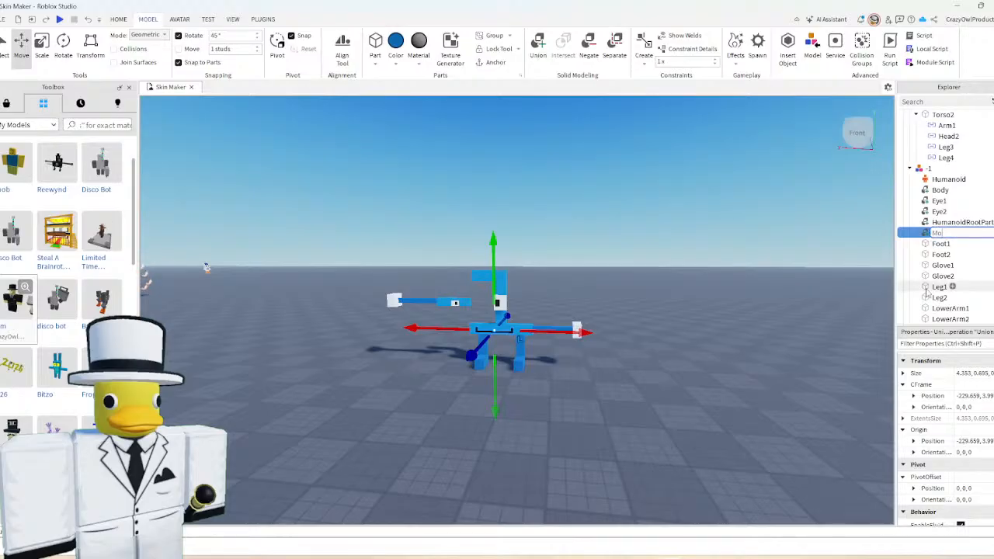
{"action": "type", "text": "uth"}
{"action": "key", "text": "Return"}
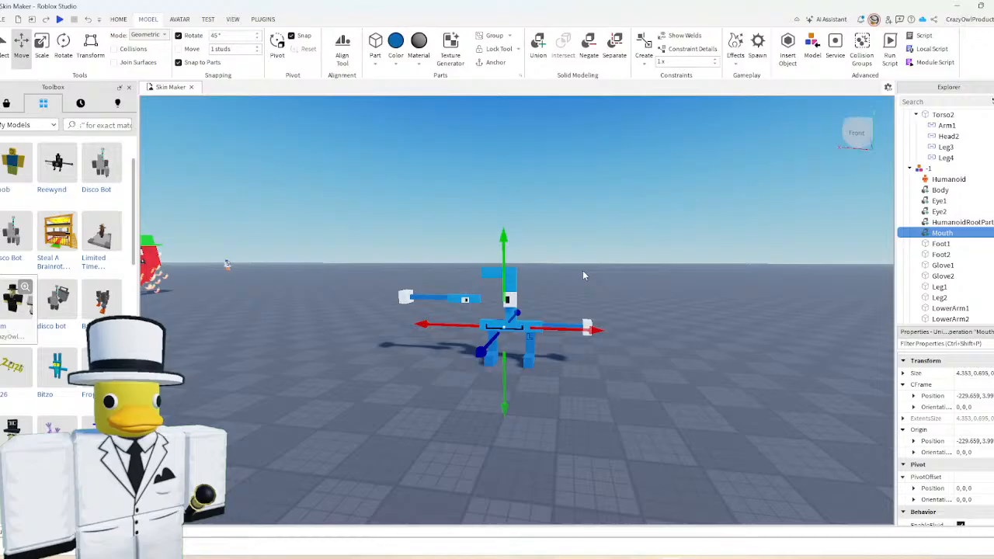
- Move the whole -1 model about 4 studs sideways and slightly forward on the baseplate
{"action": "left_click", "coordinate": [473, 346]}
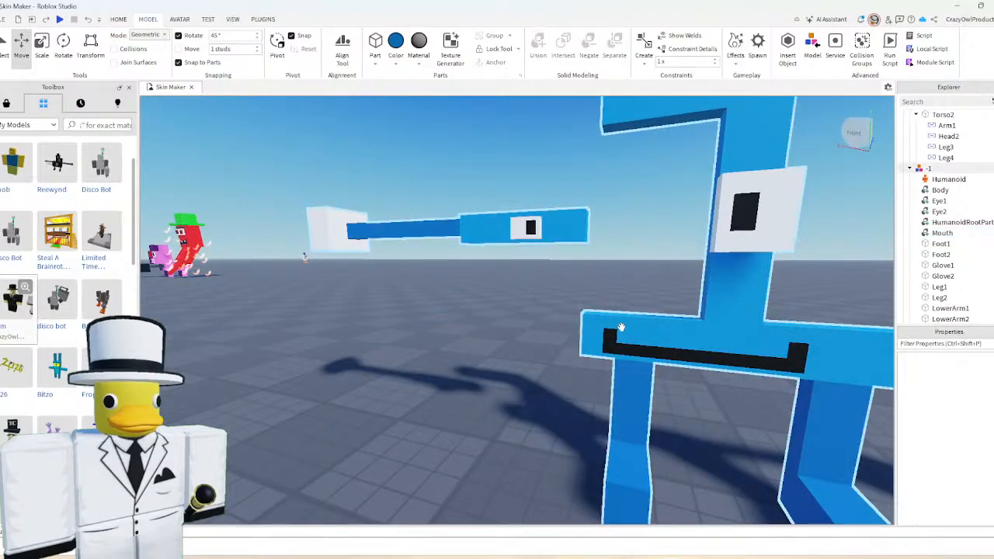
{"action": "left_click", "coordinate": [620, 329]}
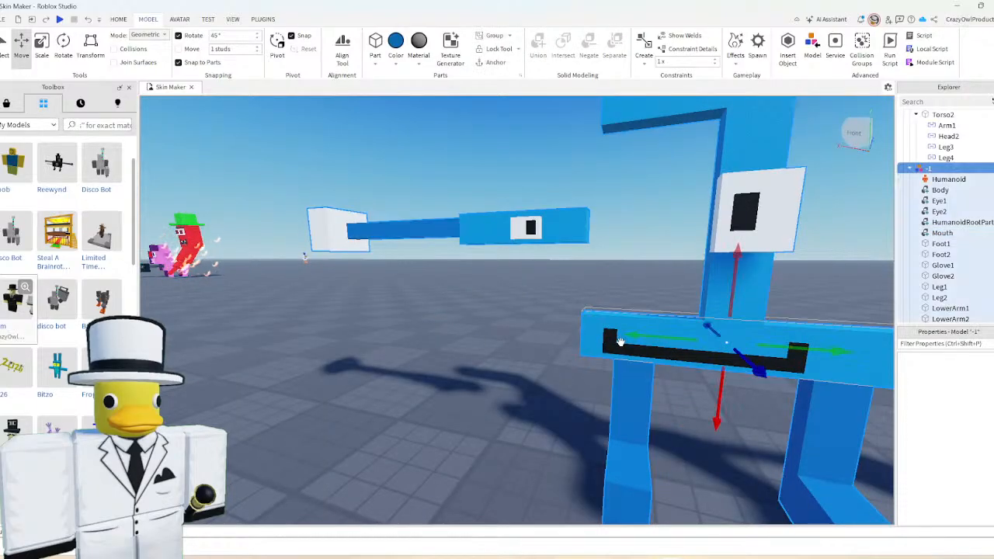
{"action": "right_click_drag", "start_coordinate": [618, 339], "coordinate": [619, 341]}
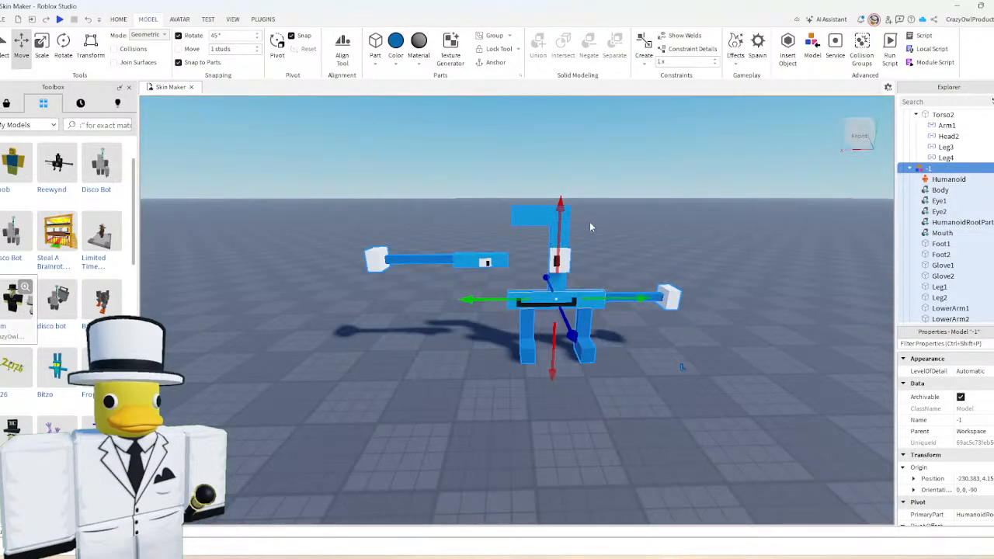
{"action": "left_click_drag", "start_coordinate": [528, 341], "coordinate": [589, 335]}
{"action": "mouse_move", "coordinate": [573, 369]}
{"action": "left_mouse_down"}
{"action": "mouse_move", "coordinate": [599, 355]}
{"action": "mouse_move", "coordinate": [566, 354]}
{"action": "mouse_move", "coordinate": [585, 366]}
{"action": "left_mouse_up"}
- Open the -1 model for joint editing with the RigEdit plugin
{"action": "scroll", "coordinate": [941, 211], "scroll_direction": "down", "scroll_amount": 3}
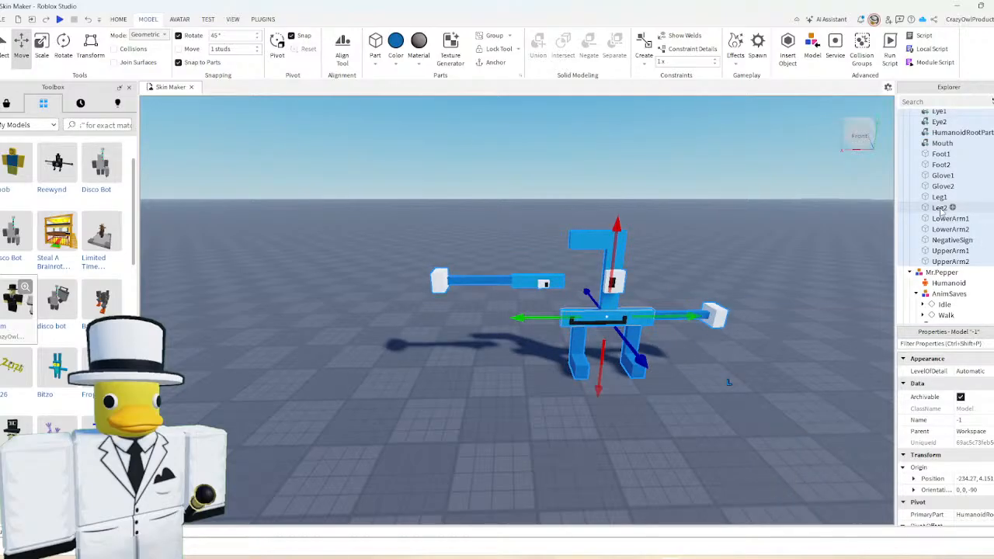
{"action": "scroll", "coordinate": [941, 211], "scroll_direction": "up", "scroll_amount": 3}
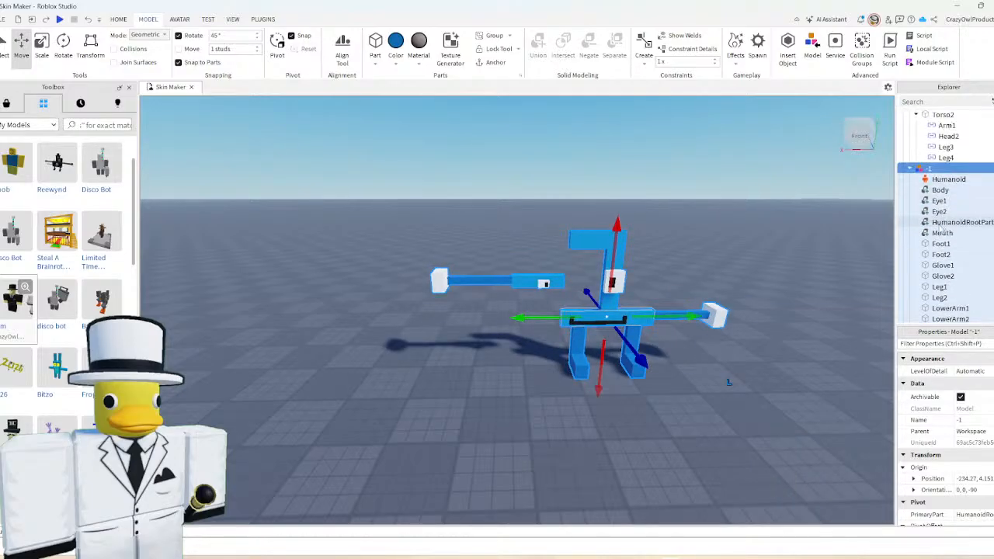
{"action": "left_click", "coordinate": [956, 222]}
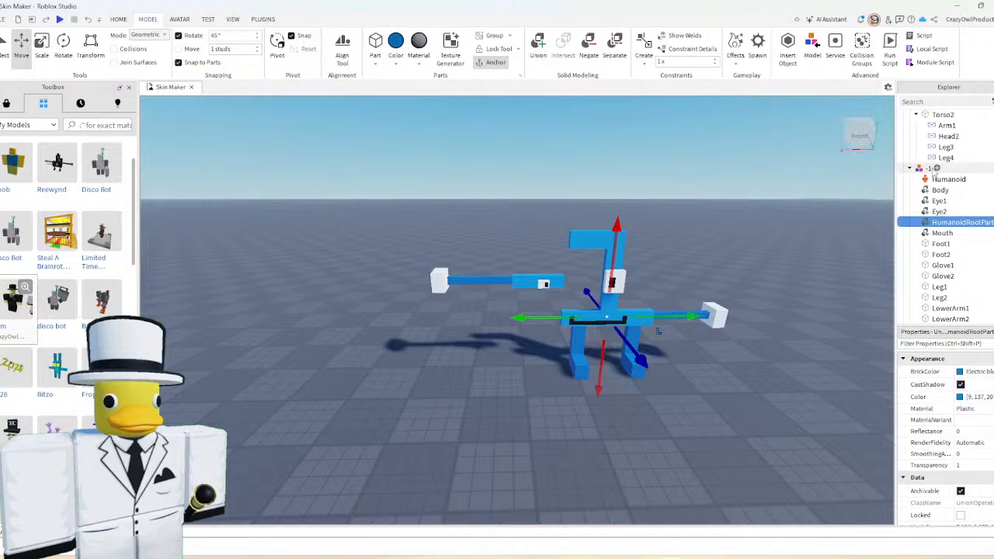
{"action": "left_click", "coordinate": [936, 168]}
{"action": "left_click", "coordinate": [263, 18]}
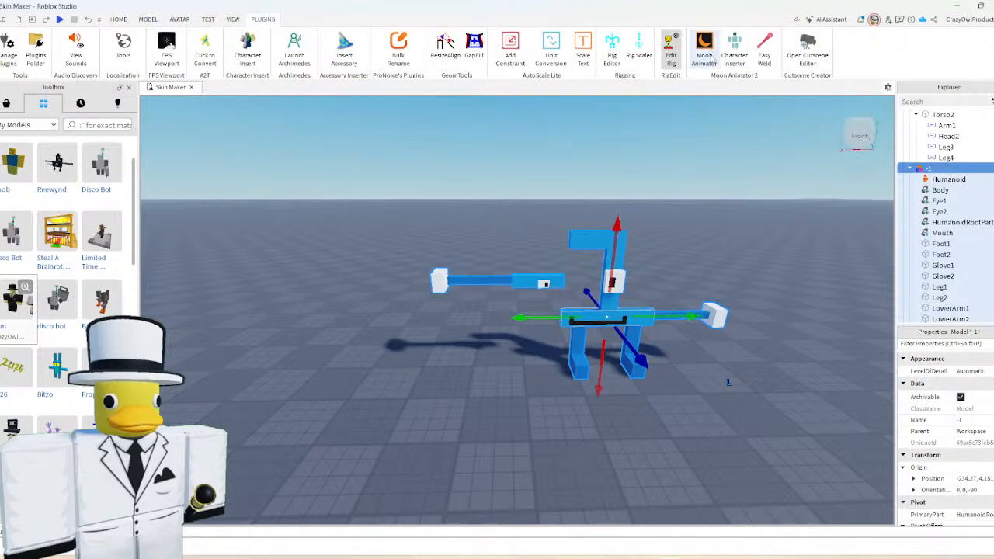
{"action": "left_click", "coordinate": [670, 58]}
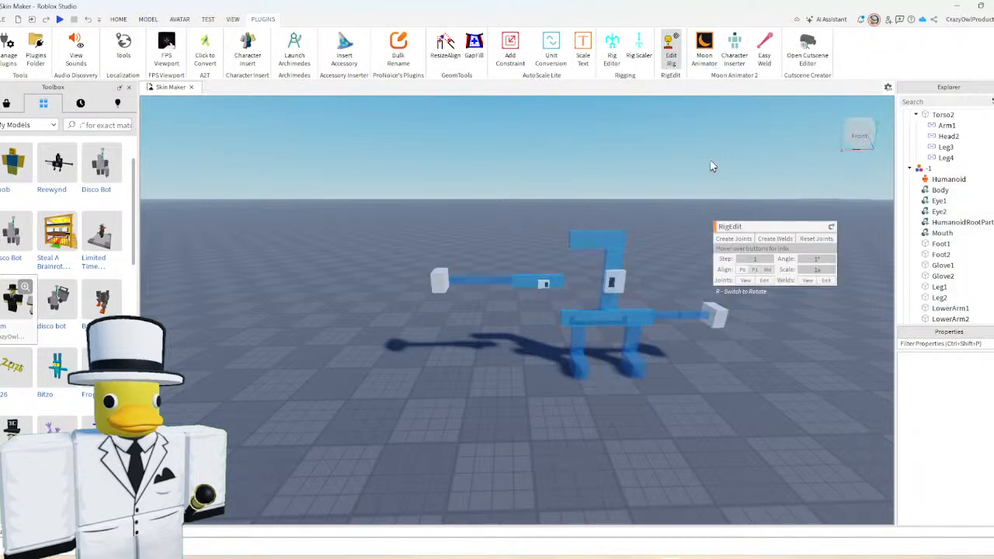
- Remove the trial joints from HumanoidRootPart to Eye1 and Eye2, keeping HumanoidRootPart jointed only to Body
{"action": "scroll", "coordinate": [571, 304], "scroll_direction": "up", "scroll_amount": 4}
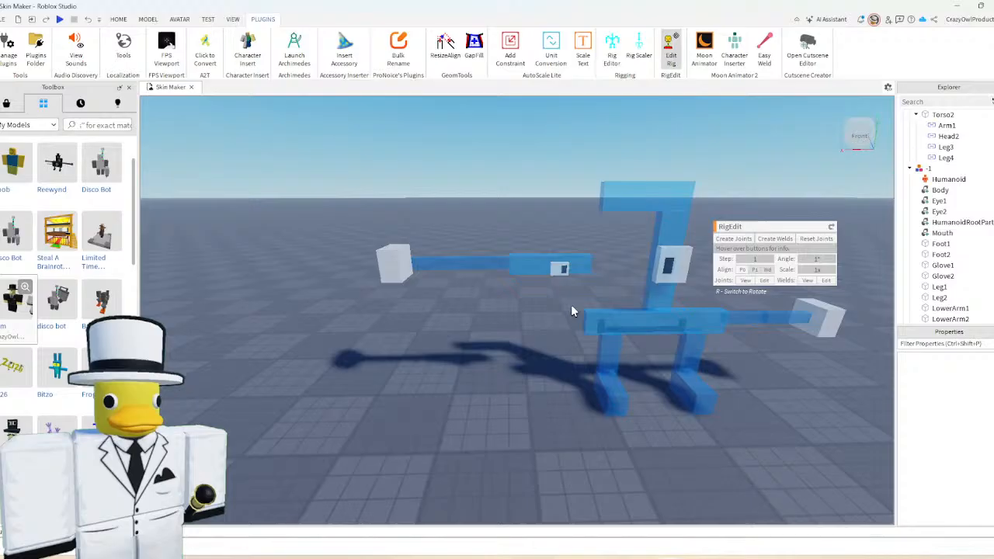
{"action": "key", "text": "w"}
{"action": "key", "text": "d"}
{"action": "key", "text": "s"}
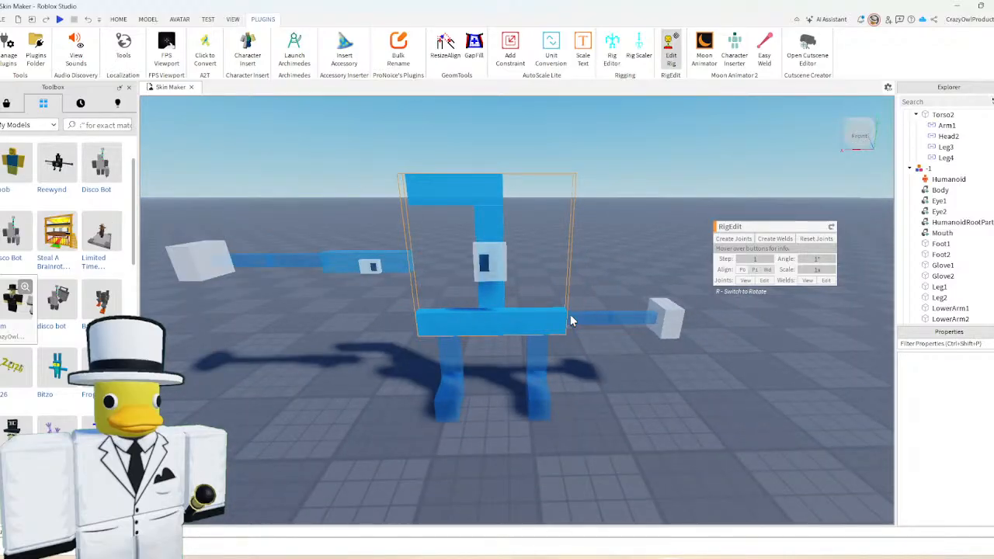
{"action": "left_click", "coordinate": [951, 222]}
{"action": "scroll", "coordinate": [940, 237], "scroll_direction": "down", "scroll_amount": 1}
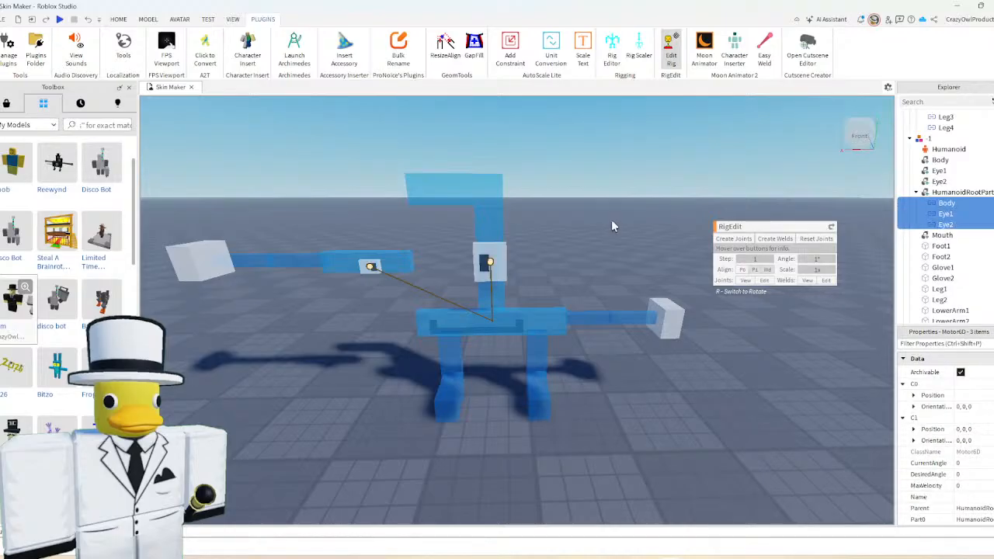
{"action": "key", "text": "Delete"}
{"action": "left_click", "coordinate": [958, 193]}
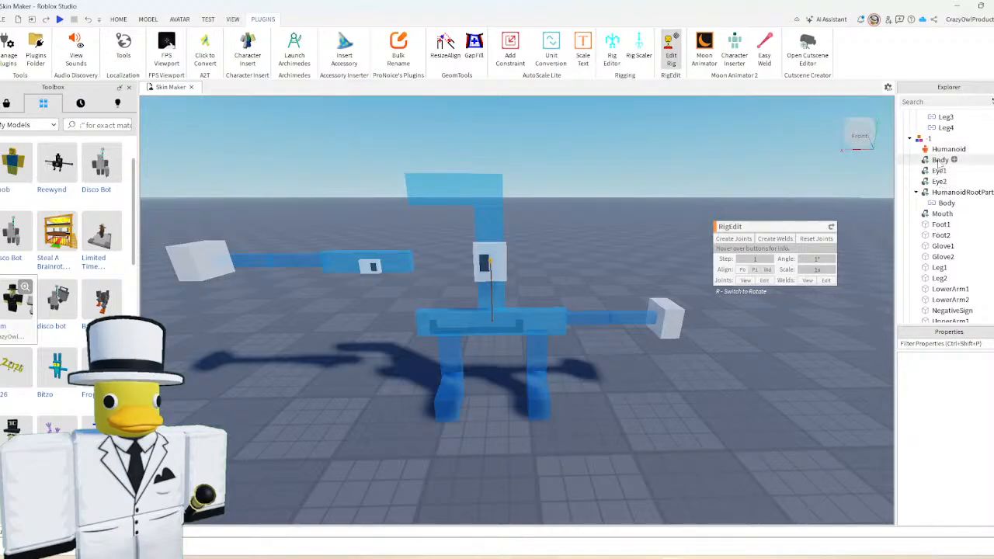
- Create joints from Body to NegativeSign, Eye2, Mouth, UpperArm2, Leg2 and Leg1
{"action": "left_click", "coordinate": [940, 161]}
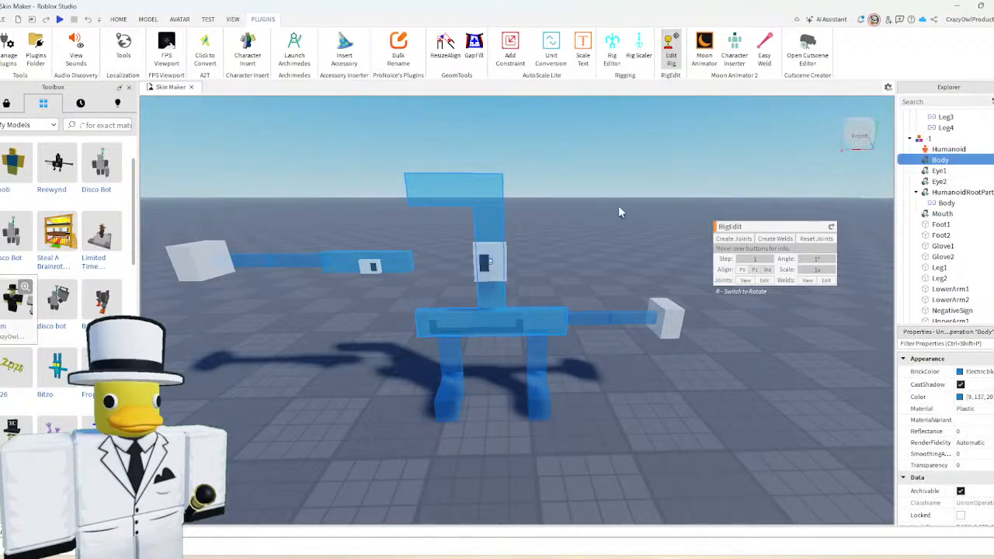
{"action": "left_click", "coordinate": [388, 262], "text": "ctrl"}
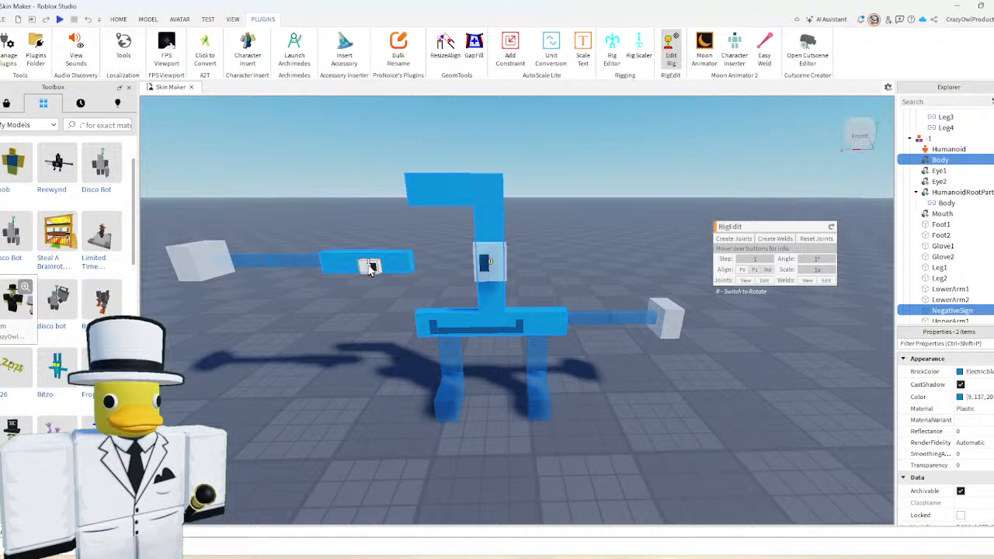
{"action": "left_click", "coordinate": [484, 263], "text": "ctrl"}
{"action": "left_click", "coordinate": [490, 326], "text": "ctrl"}
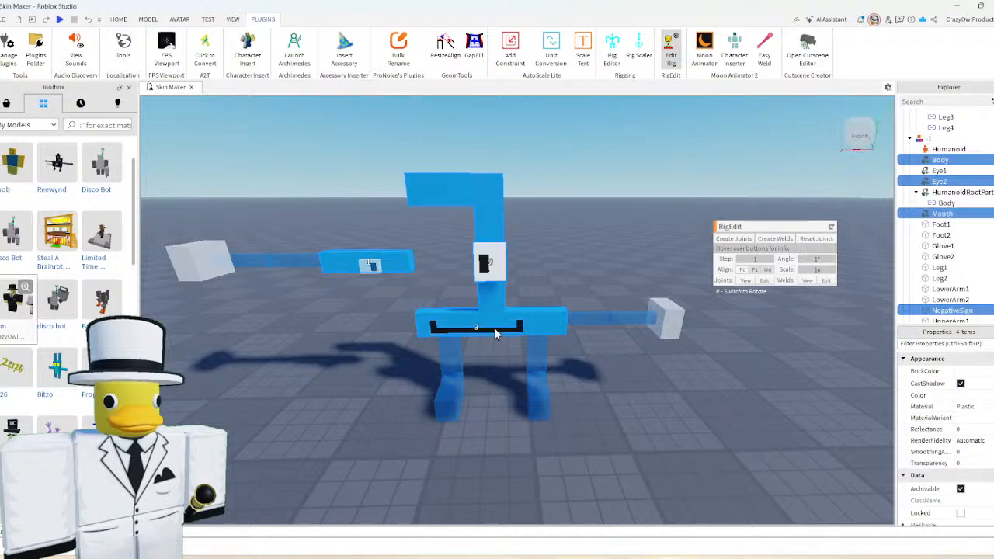
{"action": "left_click", "coordinate": [583, 318], "text": "ctrl"}
{"action": "left_click", "coordinate": [537, 354], "text": "ctrl"}
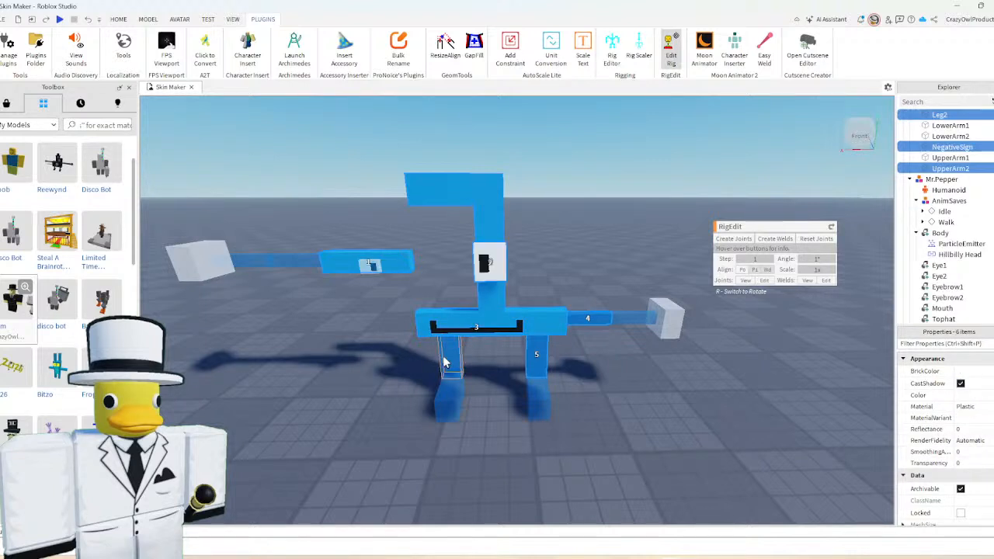
{"action": "left_click", "coordinate": [445, 362], "text": "ctrl"}
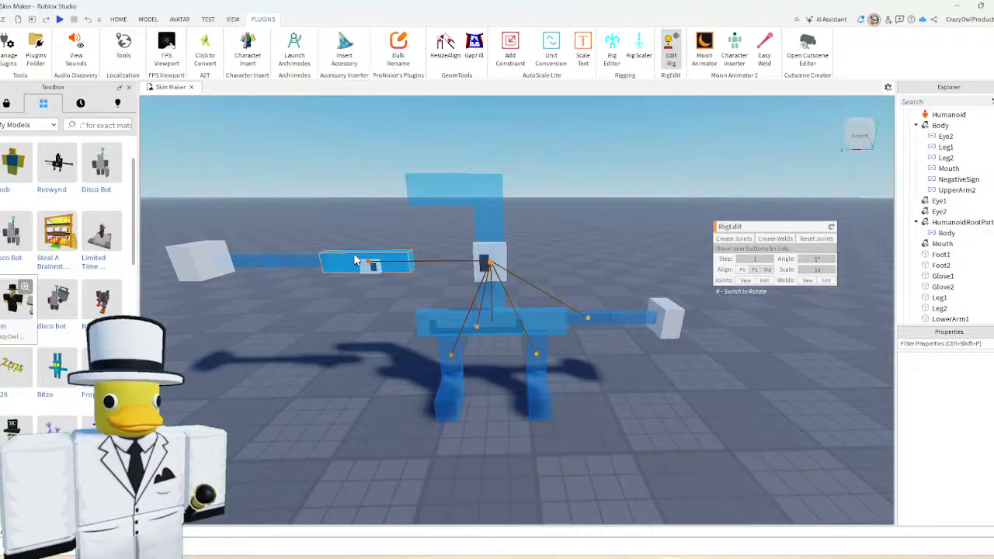
- Joint the first arm as a chain from NegativeSign through UpperArm1 and LowerArm1 to Glove1
{"action": "left_click", "coordinate": [355, 260]}
{"action": "left_click", "coordinate": [297, 264], "text": "ctrl"}
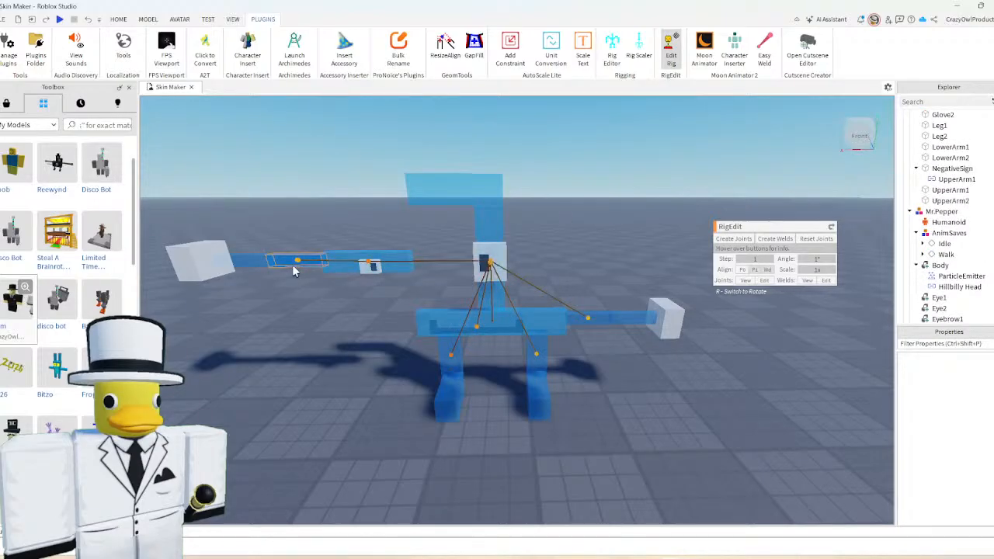
{"action": "left_click", "coordinate": [294, 264]}
{"action": "left_click", "coordinate": [249, 263], "text": "ctrl"}
{"action": "left_click", "coordinate": [728, 241]}
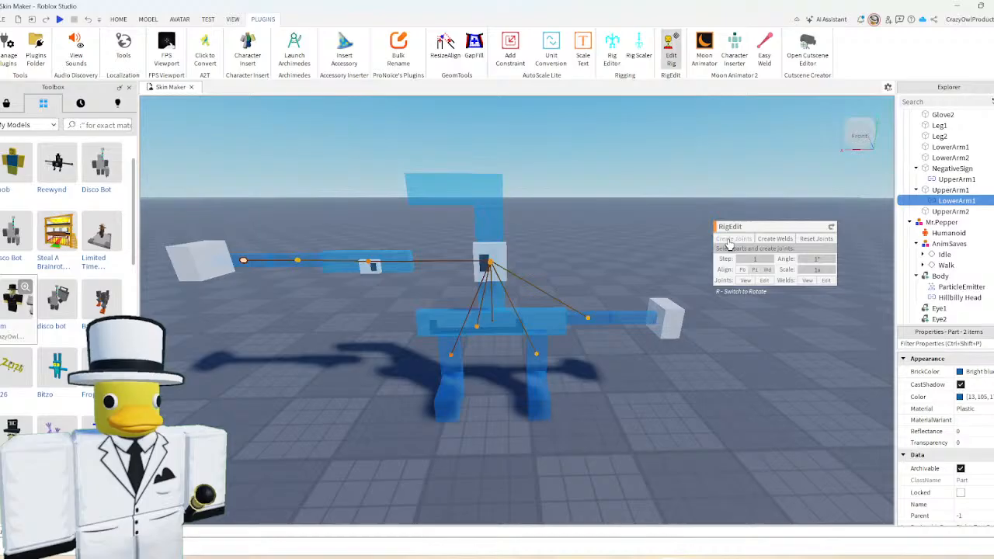
{"action": "left_click", "coordinate": [249, 262]}
{"action": "left_click", "coordinate": [210, 260], "text": "ctrl"}
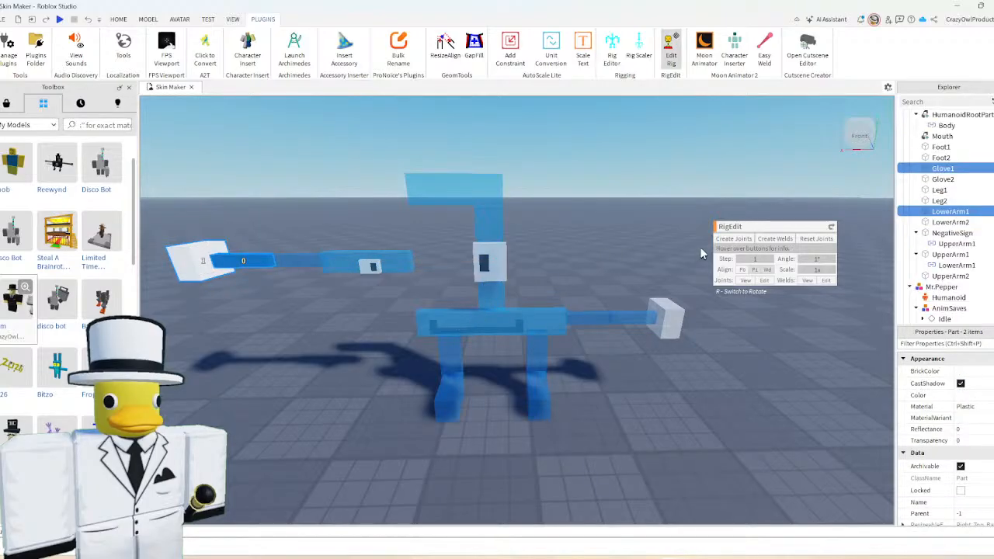
{"action": "left_click", "coordinate": [732, 238]}
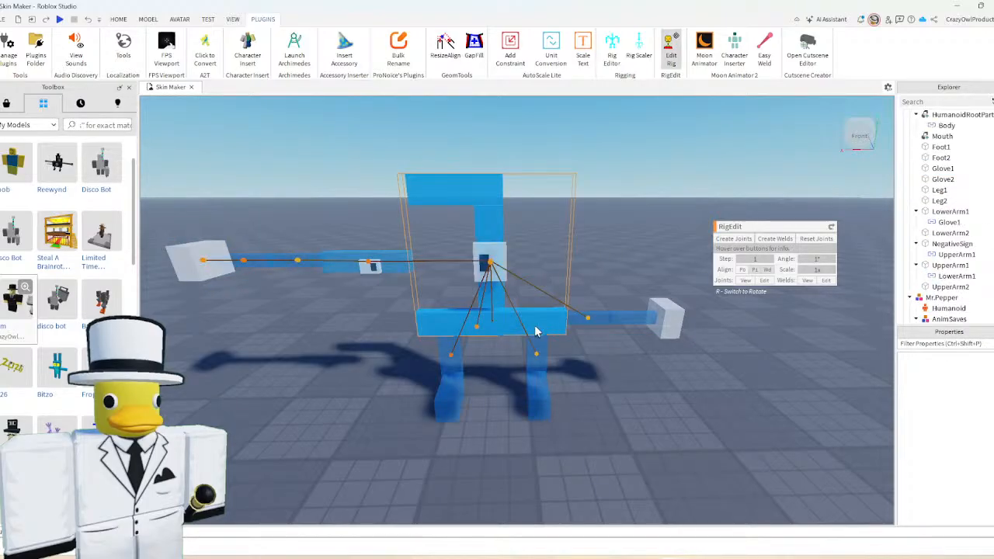
- Joint the second arm as a chain from UpperArm2 through LowerArm2 to Glove2
{"action": "left_click", "coordinate": [606, 320]}
{"action": "left_click", "coordinate": [631, 318], "text": "ctrl"}
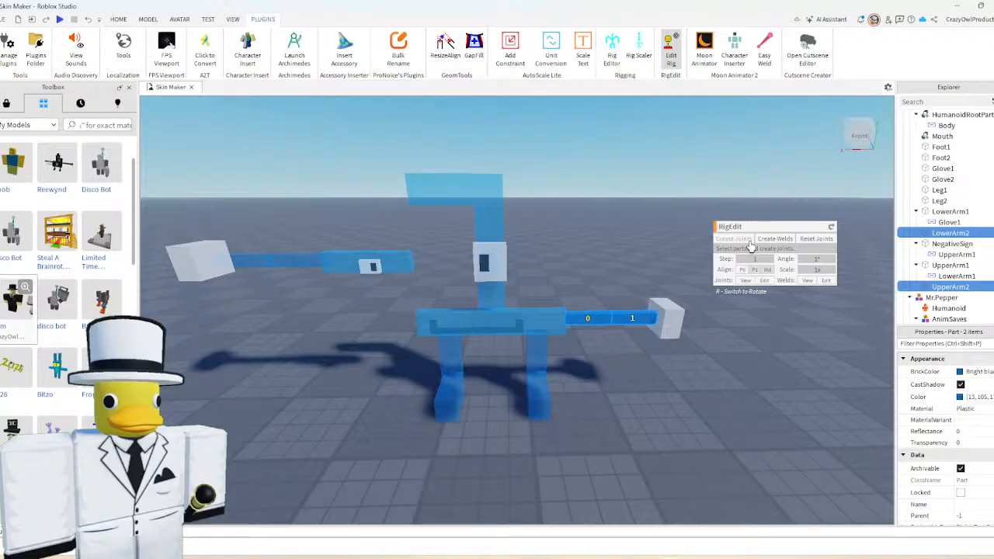
{"action": "left_click", "coordinate": [738, 240]}
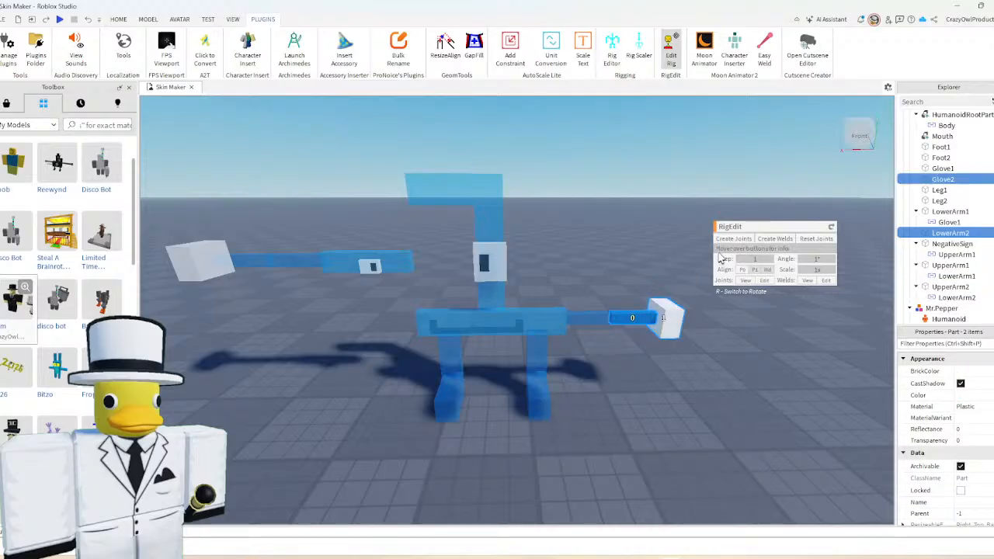
{"action": "left_click", "coordinate": [567, 231]}
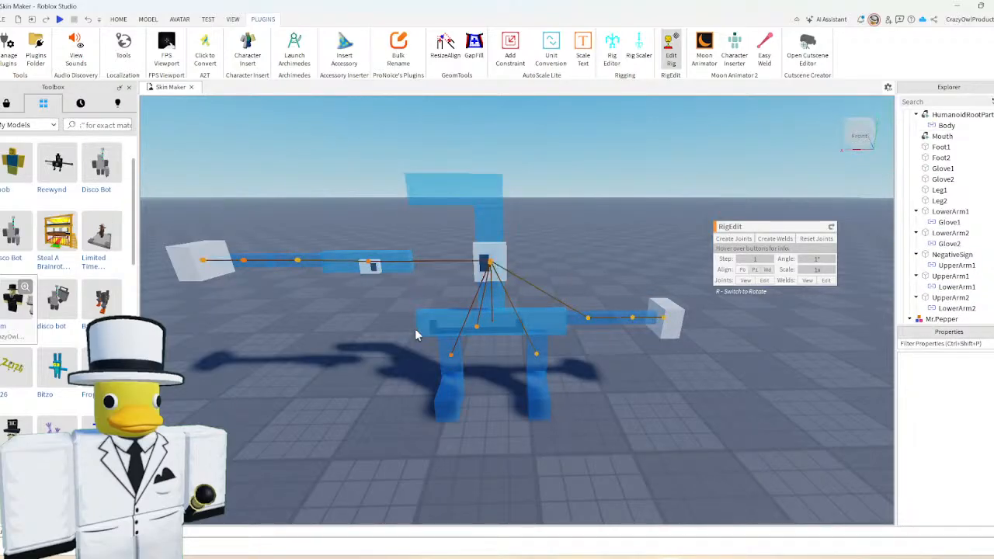
{"action": "left_click", "coordinate": [416, 330]}
{"action": "left_click", "coordinate": [445, 355], "text": "ctrl"}
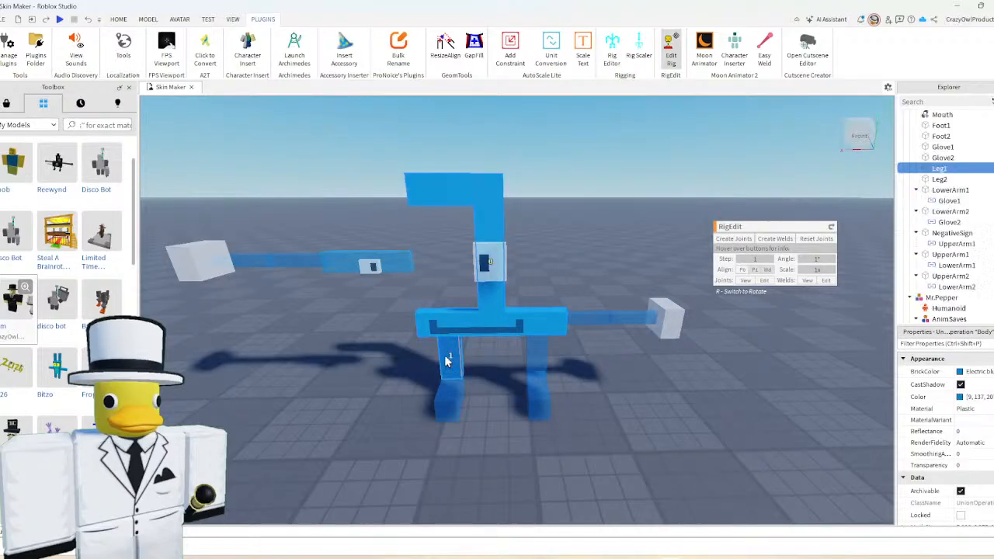
{"action": "left_click", "coordinate": [735, 240]}
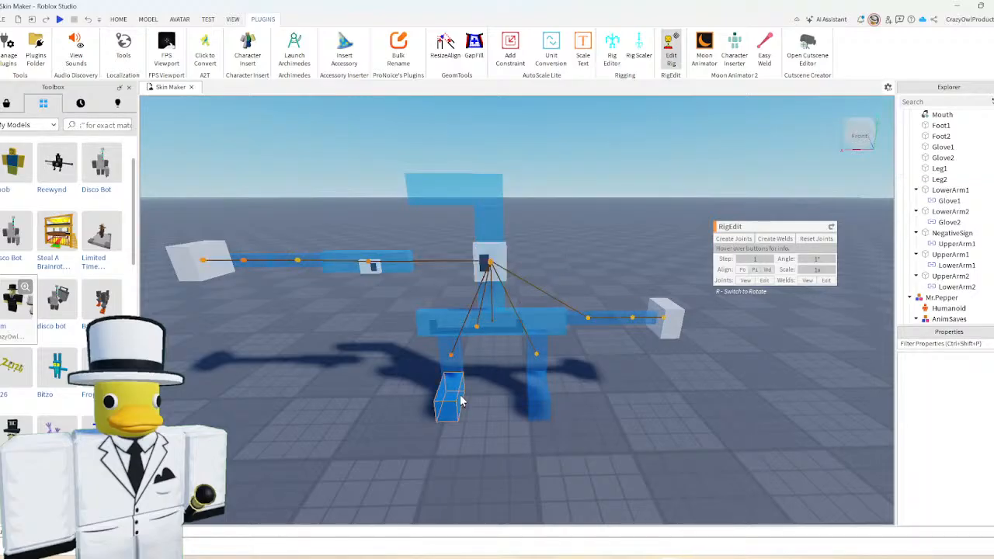
- Create joints from Leg1 to Foot1 and from Leg2 to Foot2
{"action": "left_click", "coordinate": [451, 361]}
{"action": "left_click", "coordinate": [446, 398], "text": "ctrl"}
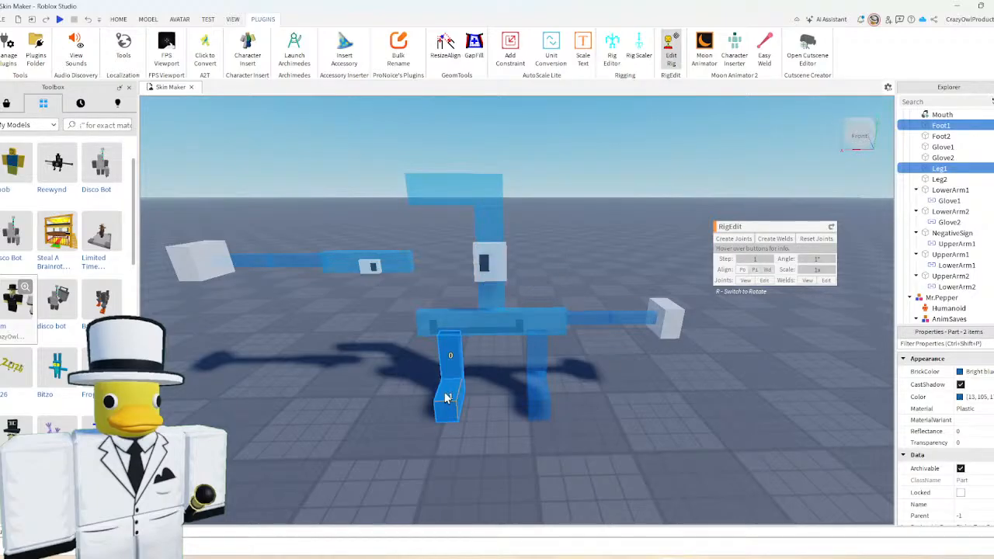
{"action": "left_click", "coordinate": [734, 238]}
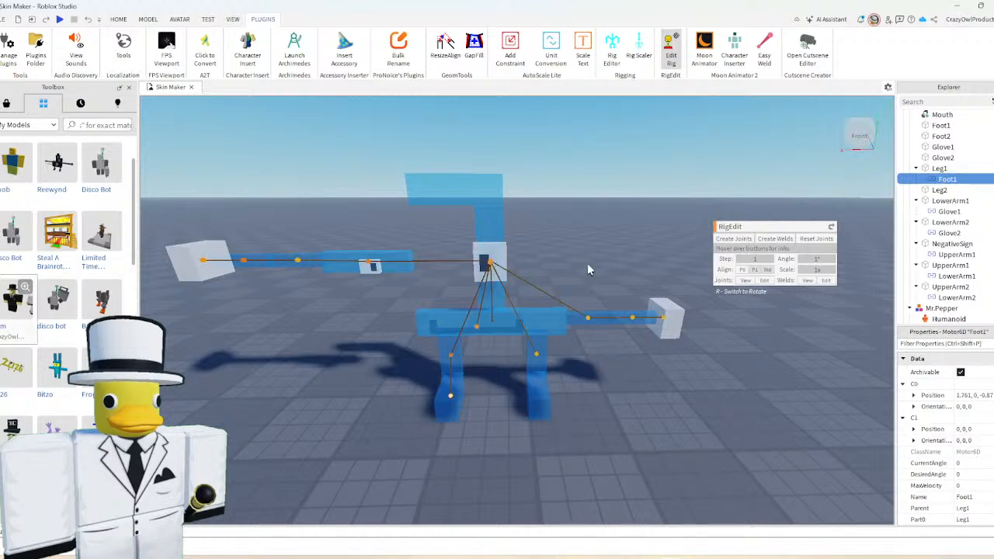
{"action": "left_click", "coordinate": [537, 360]}
{"action": "left_click", "coordinate": [537, 399], "text": "ctrl"}
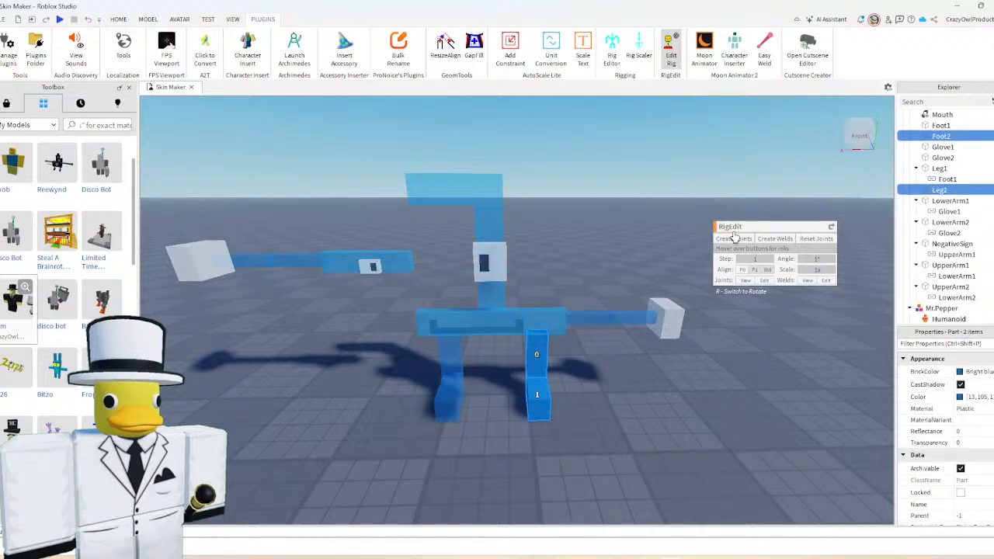
{"action": "left_click", "coordinate": [733, 239]}
{"action": "left_click", "coordinate": [578, 230]}
{"action": "scroll", "coordinate": [577, 229], "scroll_direction": "down", "scroll_amount": 5}
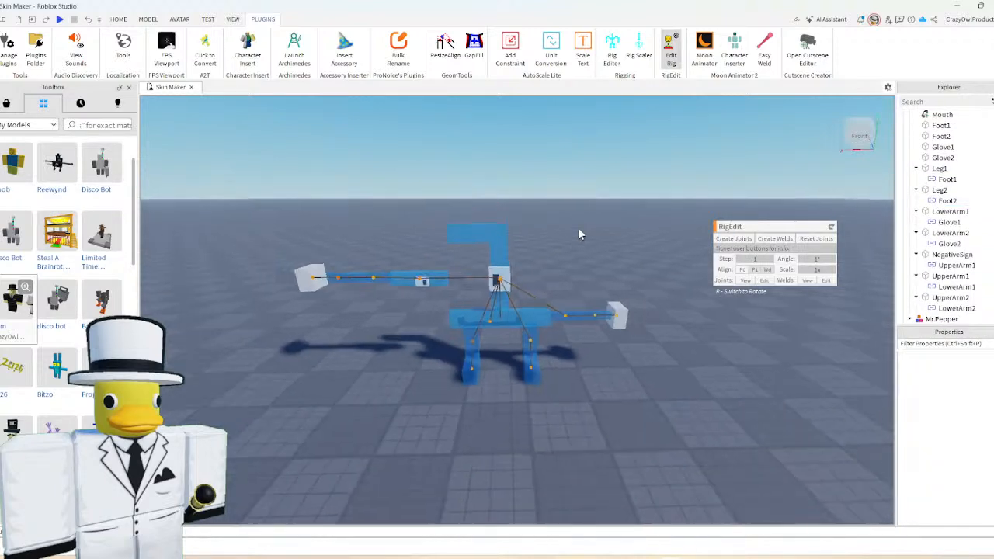
{"action": "scroll", "coordinate": [577, 230], "scroll_direction": "up", "scroll_amount": 4}
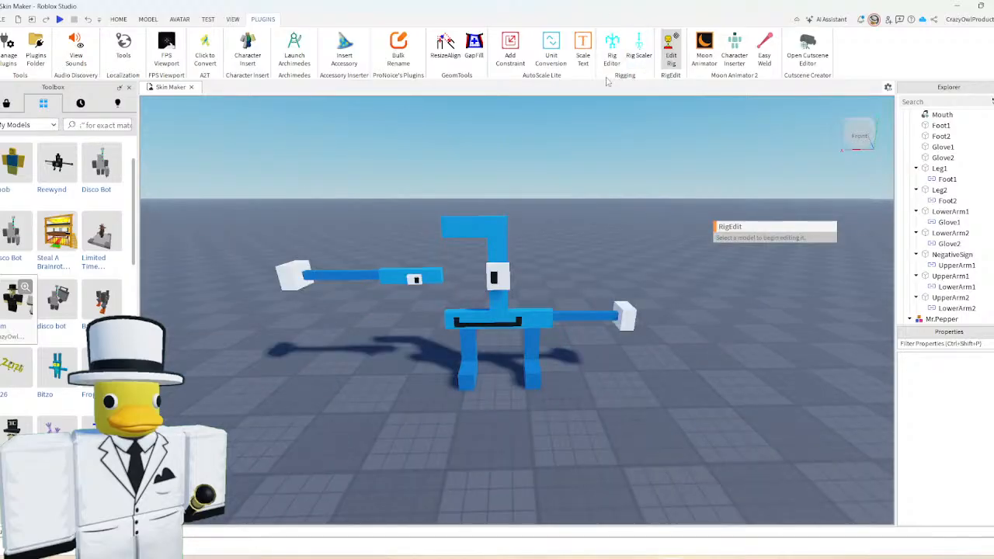
{"action": "left_click", "coordinate": [612, 56]}
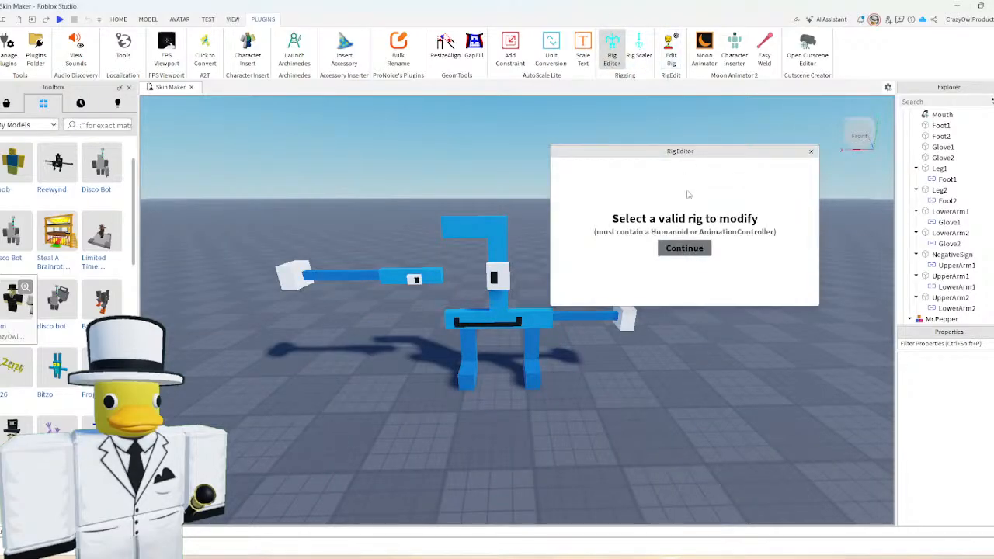
{"action": "left_click", "coordinate": [485, 299]}
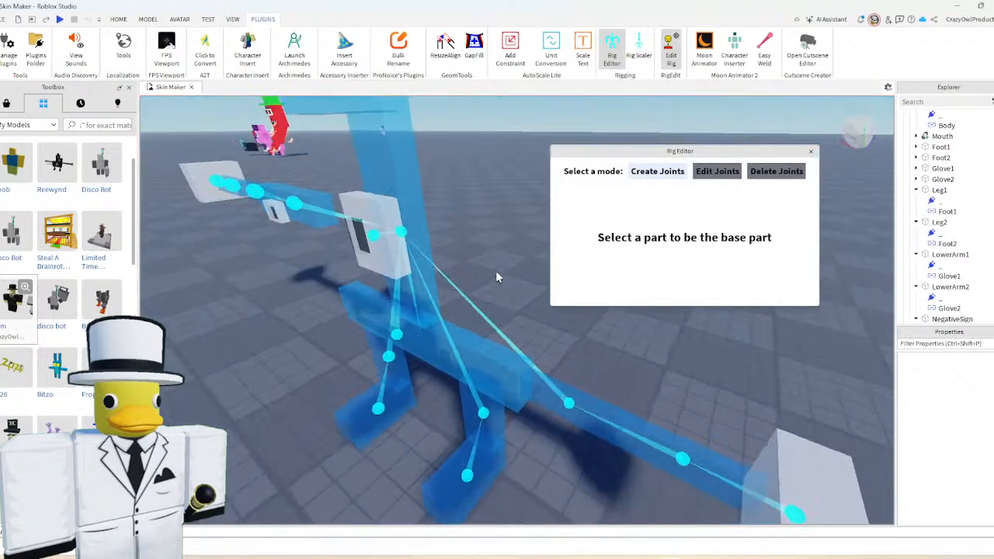
{"action": "right_click_drag", "start_coordinate": [495, 270], "coordinate": [342, 316]}
{"action": "key", "text": "d"}
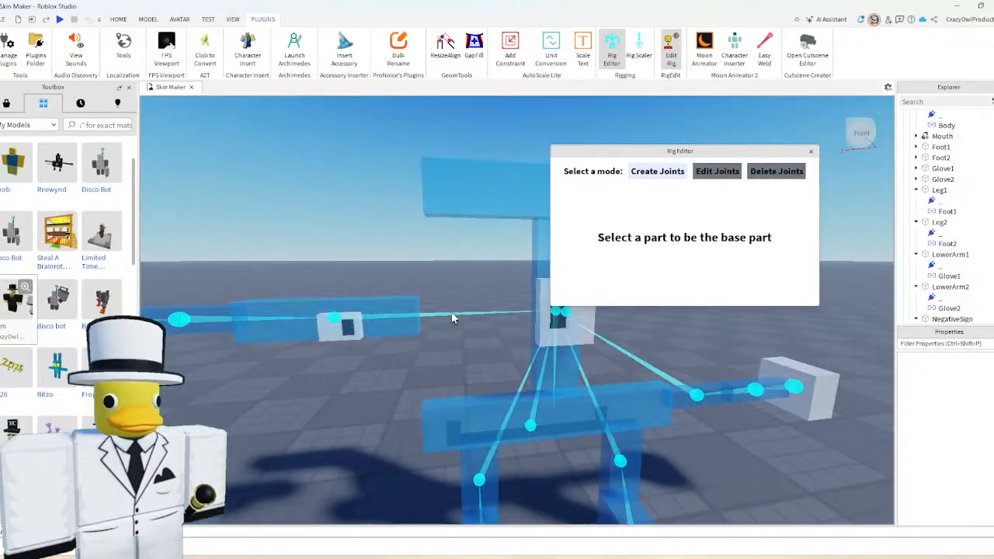
{"action": "left_click", "coordinate": [340, 326]}
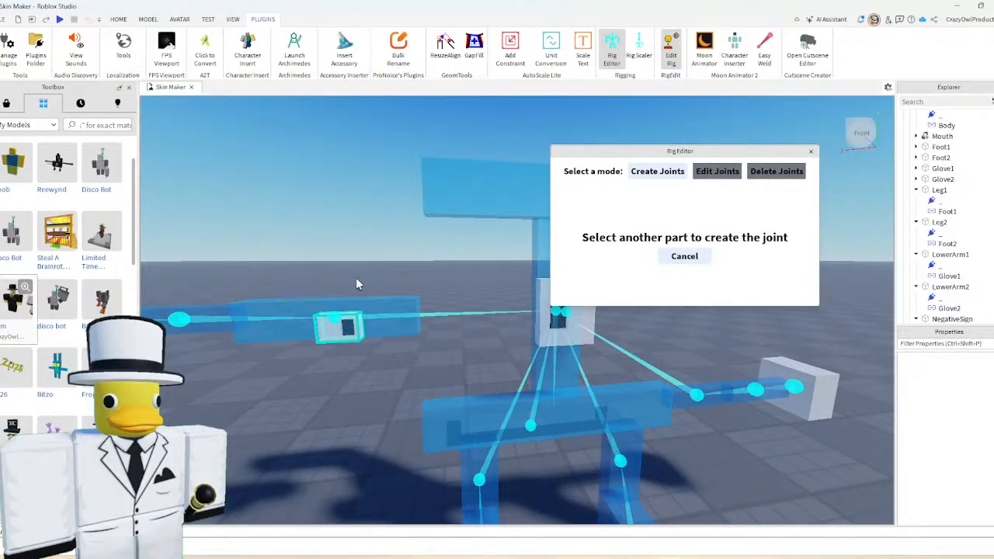
{"action": "key", "text": "a"}
{"action": "key", "text": "d"}
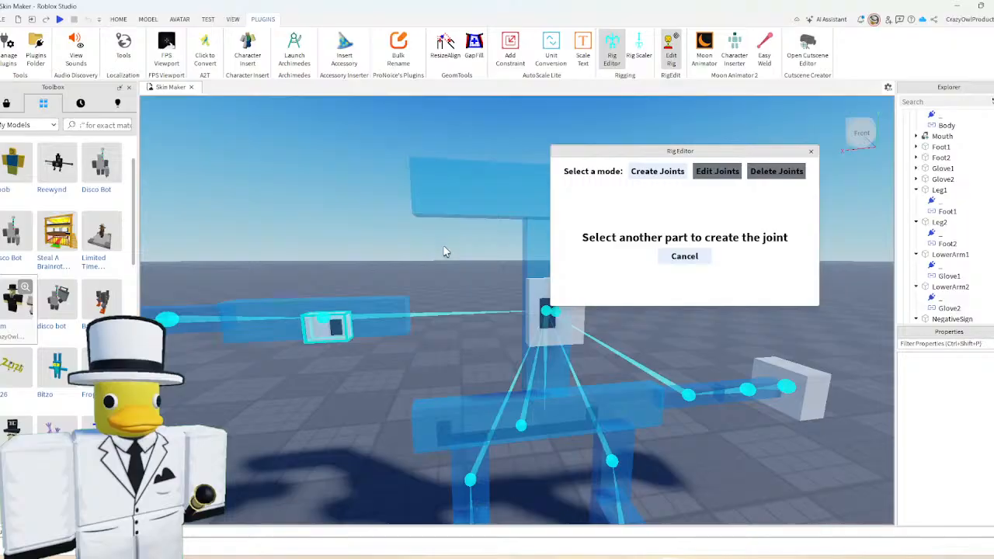
{"action": "key", "text": "d"}
{"action": "left_click", "coordinate": [684, 256]}
{"action": "left_click", "coordinate": [810, 152]}
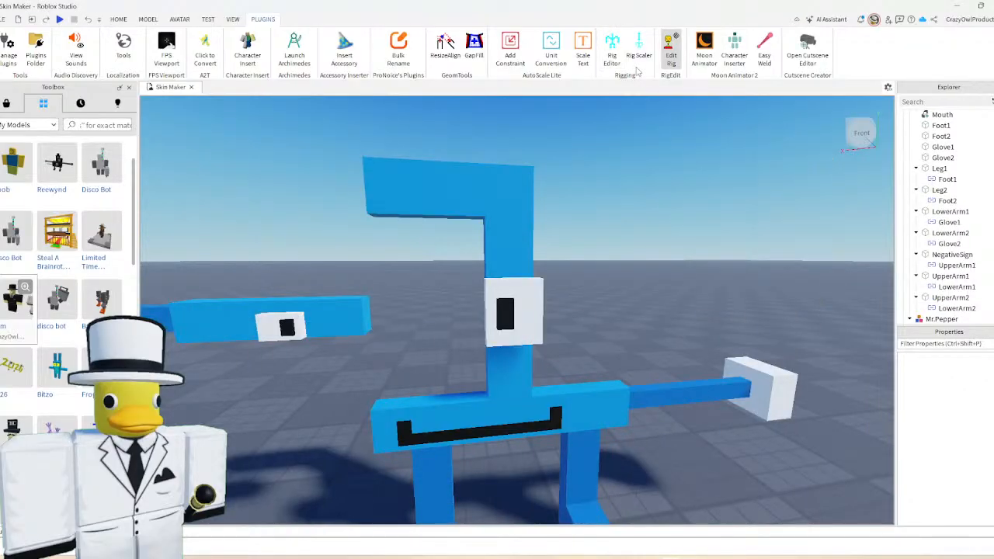
- Create a joint from NegativeSign to Eye1 with RigEdit
{"action": "left_click", "coordinate": [671, 51]}
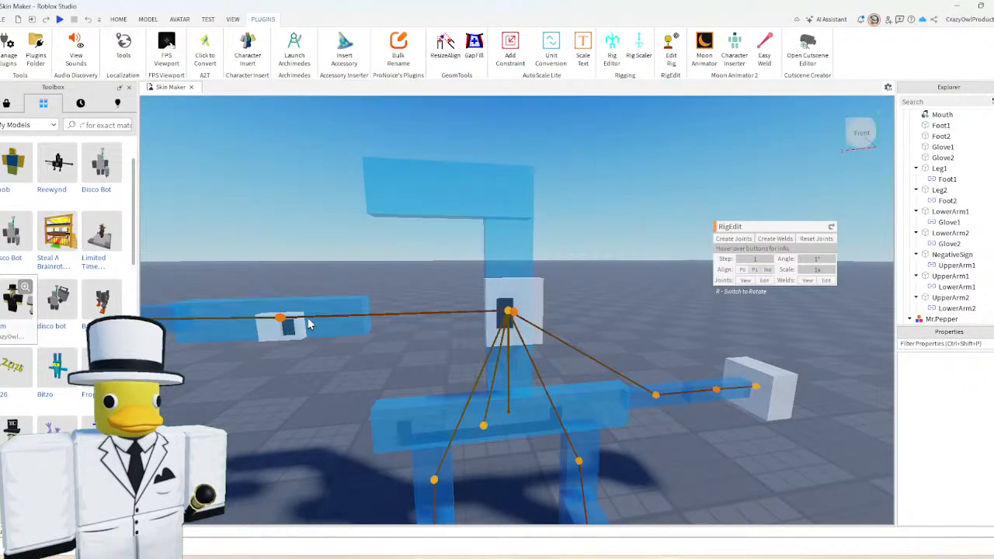
{"action": "left_click", "coordinate": [404, 352]}
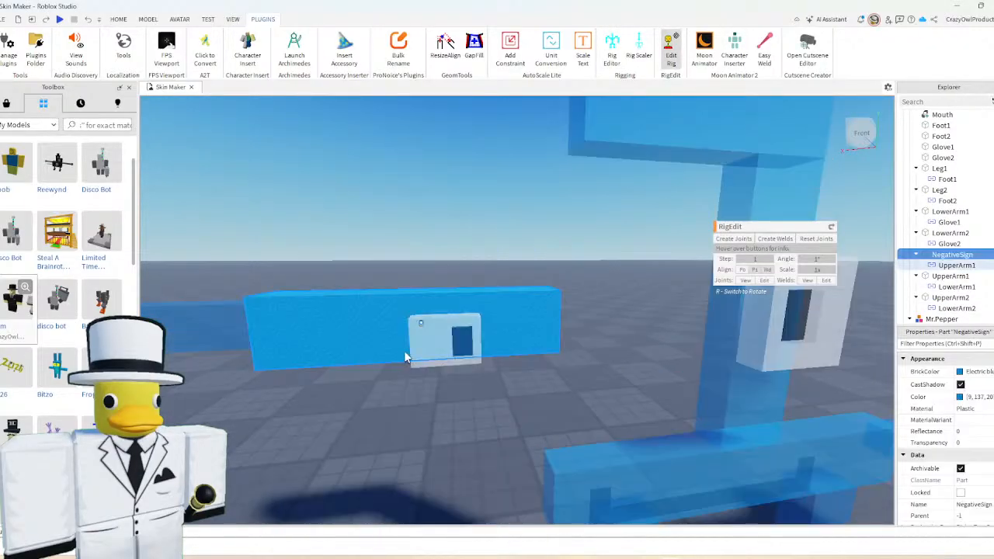
{"action": "left_click", "coordinate": [419, 349], "text": "ctrl"}
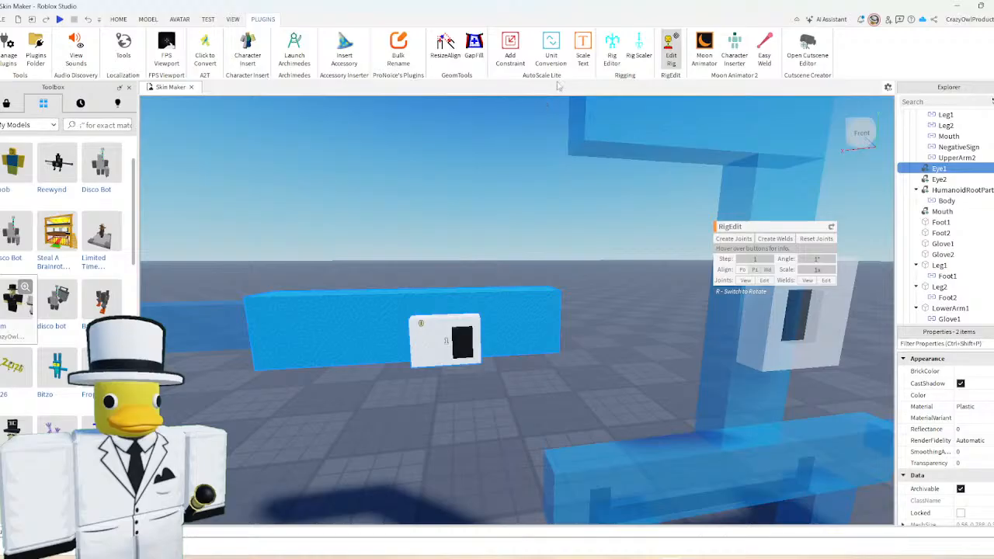
{"action": "left_click", "coordinate": [725, 241]}
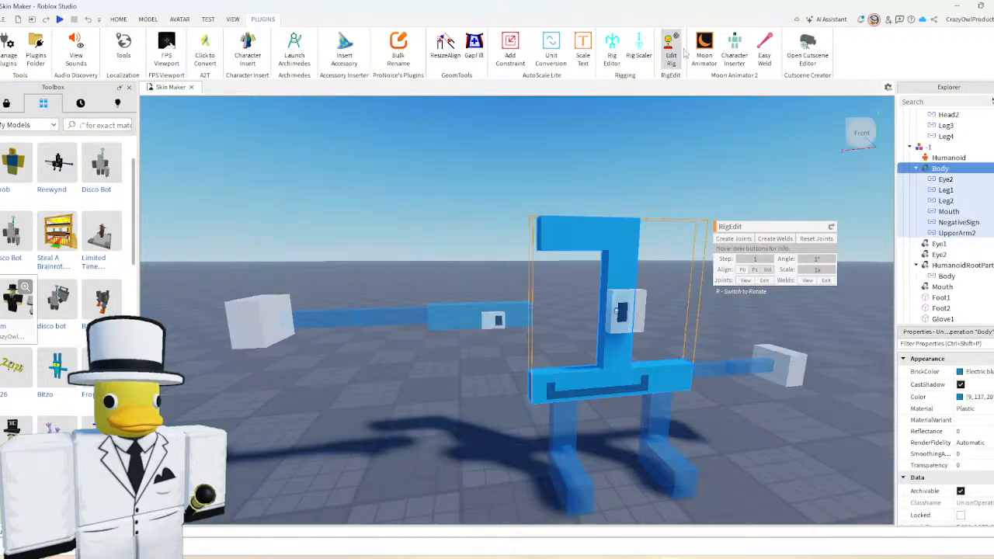
- Open the character in Rig Editor and move the NegativeSign joint to the end of the minus bar nearest the body
{"action": "left_click", "coordinate": [669, 48]}
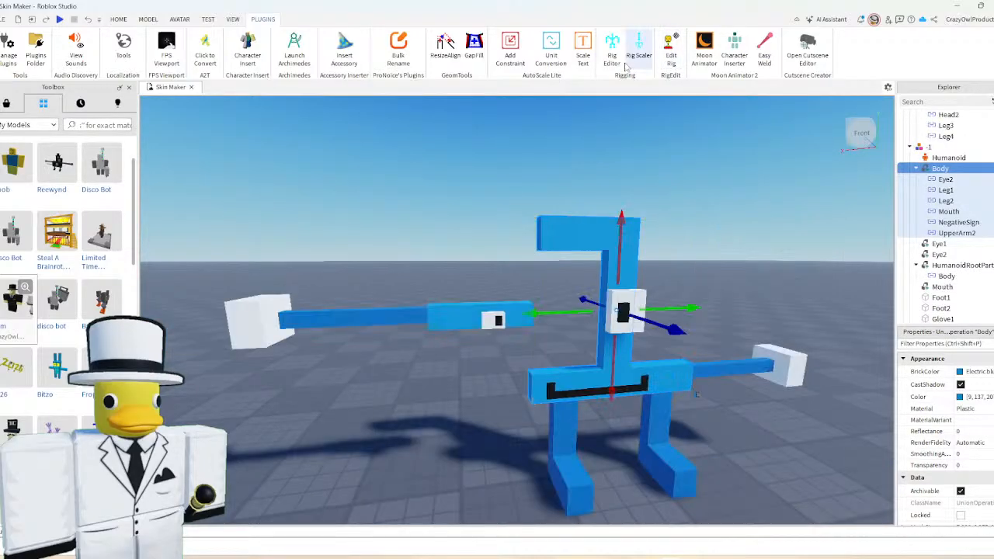
{"action": "left_click", "coordinate": [611, 54]}
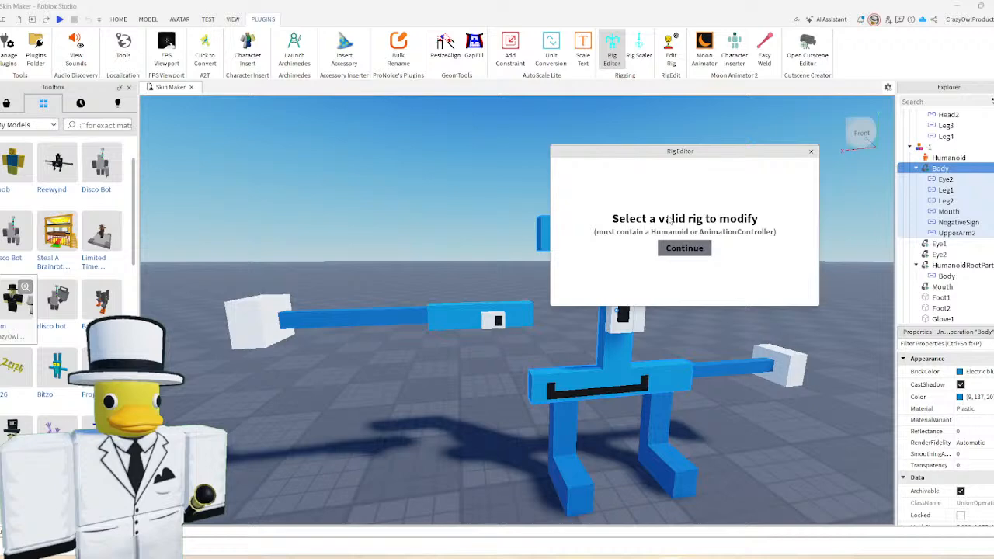
{"action": "left_click", "coordinate": [684, 247]}
{"action": "scroll", "coordinate": [441, 230], "scroll_direction": "up", "scroll_amount": 1}
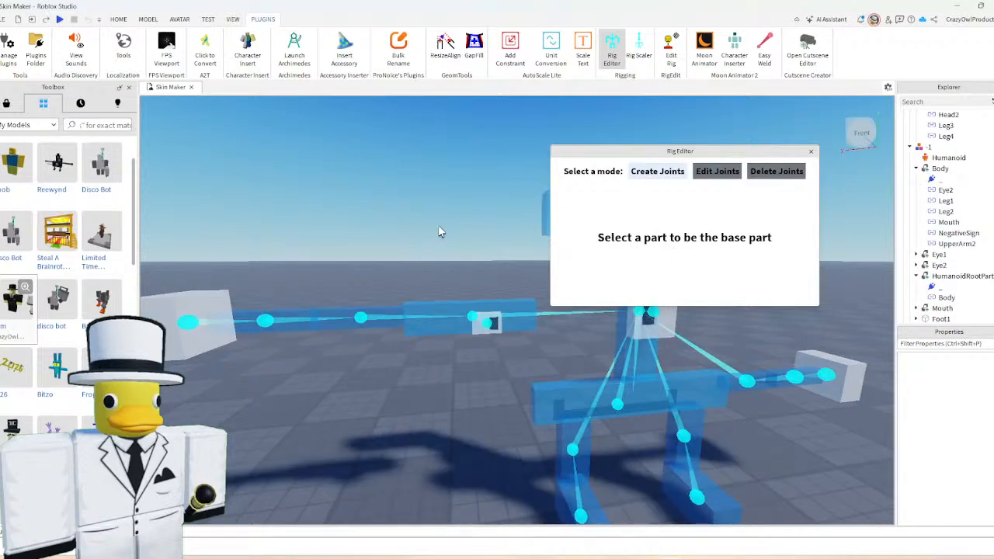
{"action": "scroll", "coordinate": [438, 231], "scroll_direction": "up", "scroll_amount": 3}
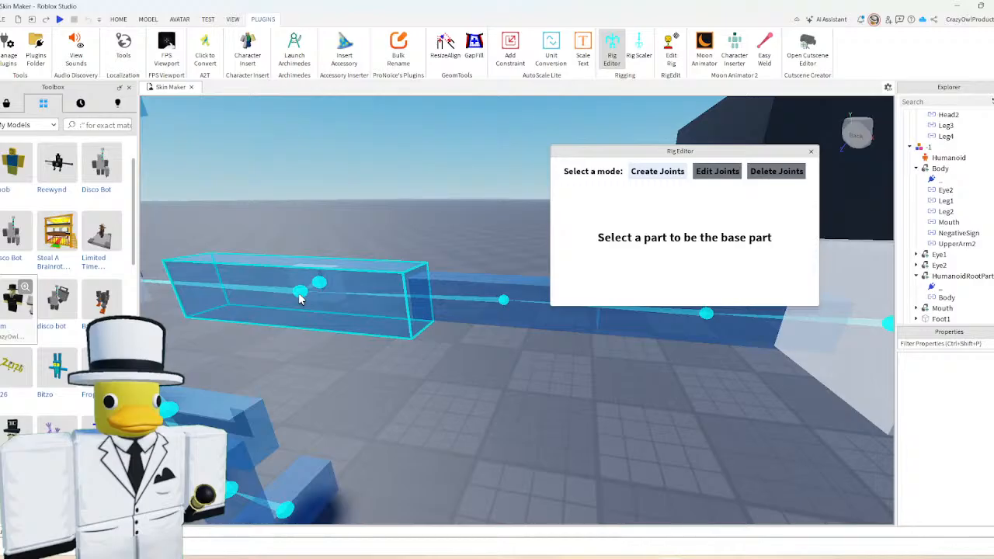
{"action": "left_click", "coordinate": [300, 299]}
{"action": "scroll", "coordinate": [388, 206], "scroll_direction": "down", "scroll_amount": 3}
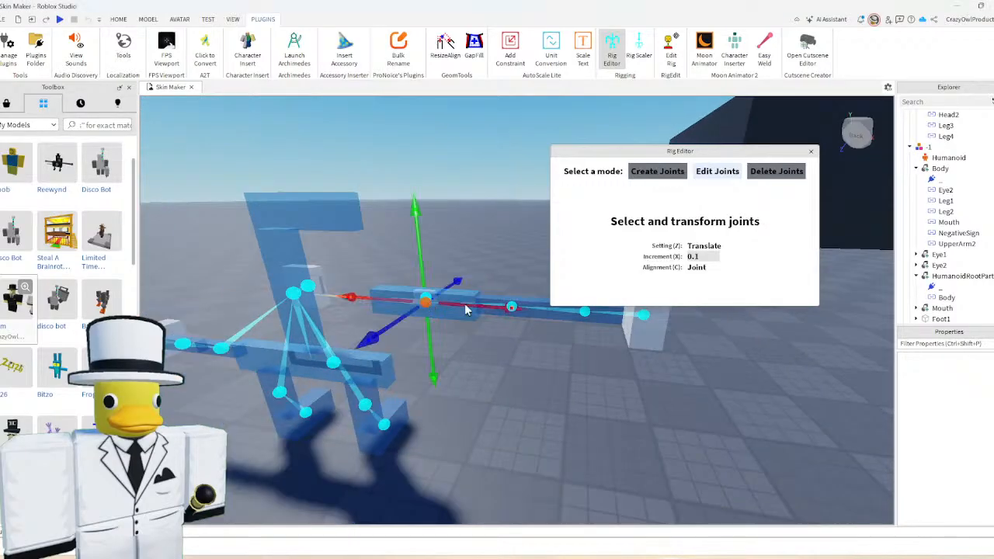
{"action": "left_click_drag", "start_coordinate": [464, 304], "coordinate": [410, 308]}
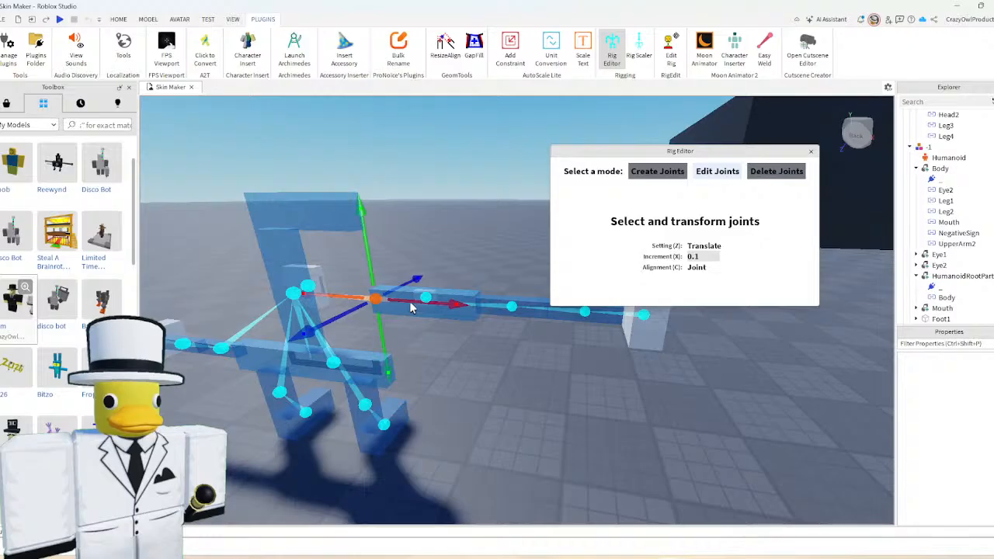
- Move the UpperArm1, LowerArm1 and Glove1 joints to the first arm's shoulder, elbow and wrist
{"action": "scroll", "coordinate": [411, 307], "scroll_direction": "up", "scroll_amount": 5}
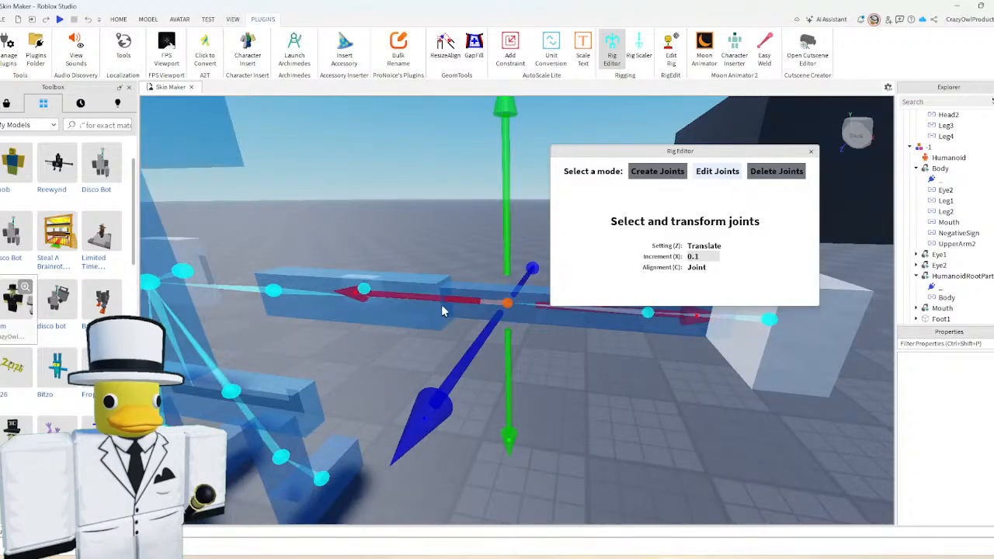
{"action": "left_click_drag", "start_coordinate": [446, 305], "coordinate": [382, 304]}
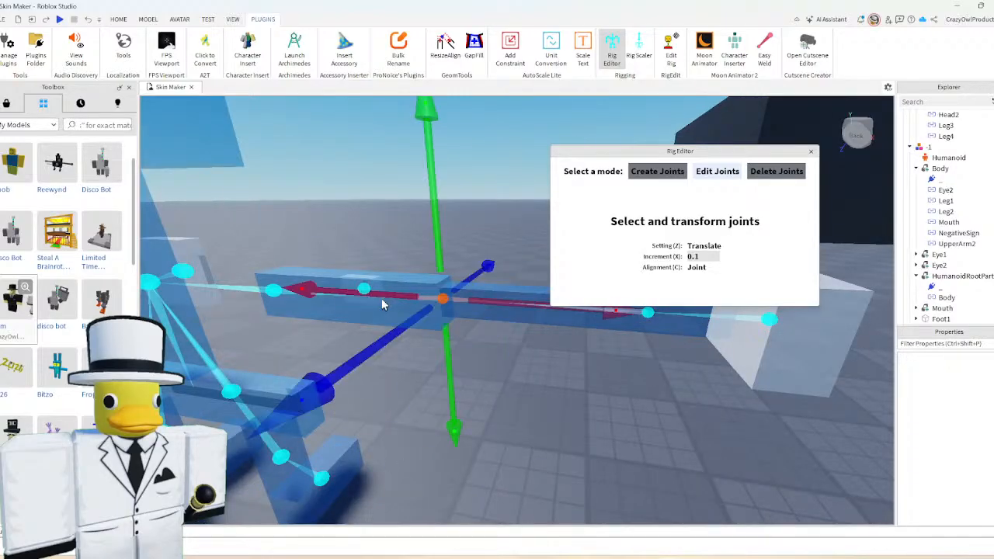
{"action": "scroll", "coordinate": [381, 304], "scroll_direction": "down", "scroll_amount": 3}
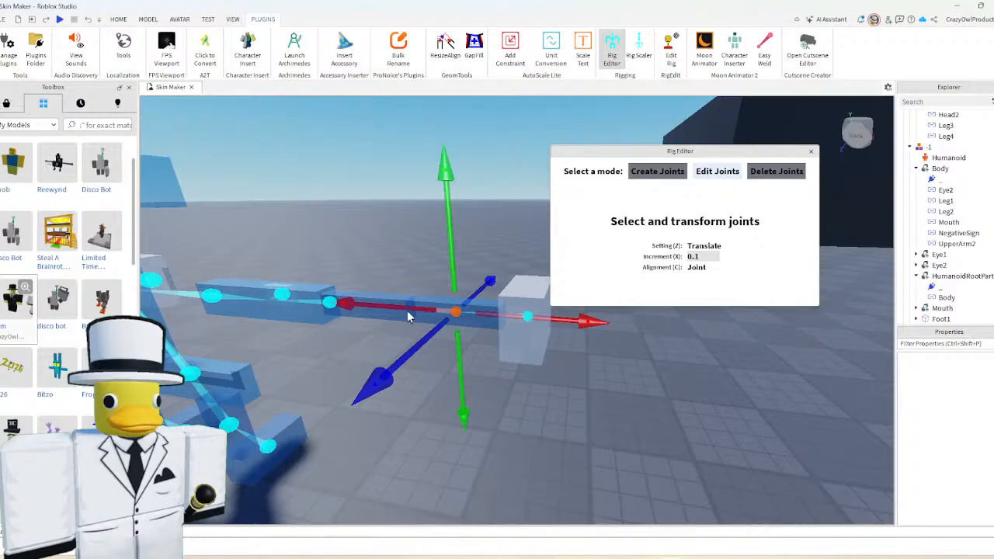
{"action": "left_click_drag", "start_coordinate": [407, 311], "coordinate": [367, 304]}
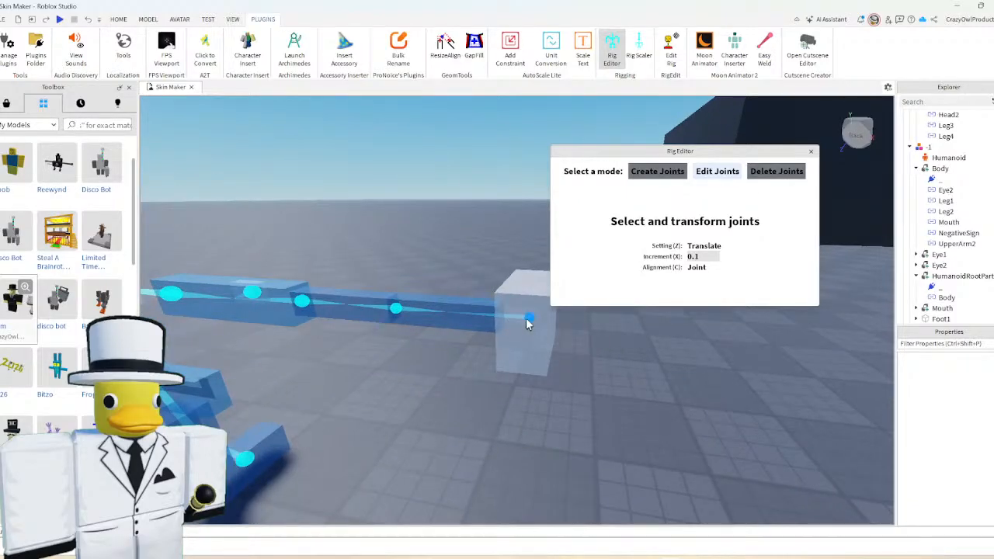
{"action": "left_click", "coordinate": [526, 323]}
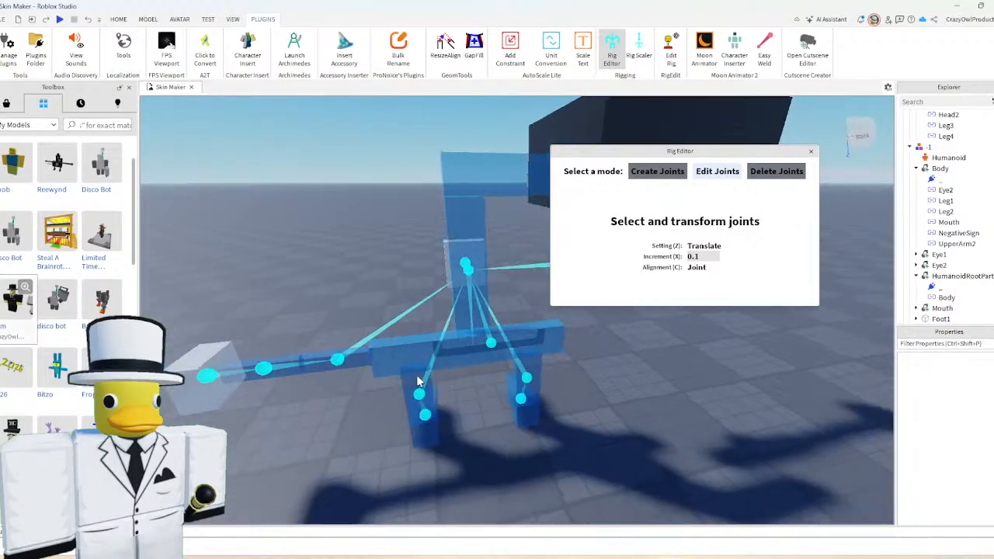
- Move the UpperArm2, LowerArm2 and Glove2 joints to the second arm's shoulder, elbow and wrist
{"action": "scroll", "coordinate": [417, 380], "scroll_direction": "up", "scroll_amount": 3}
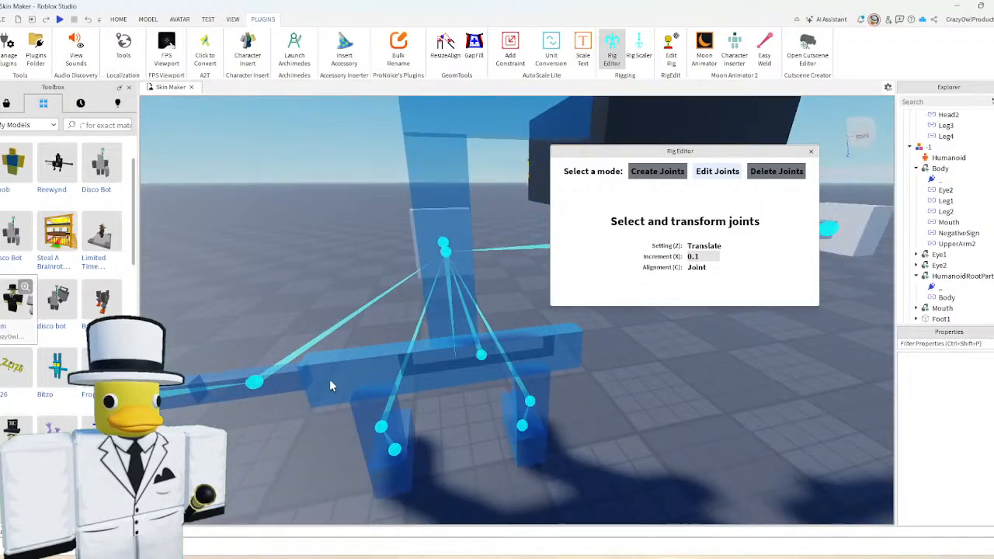
{"action": "left_click", "coordinate": [486, 375]}
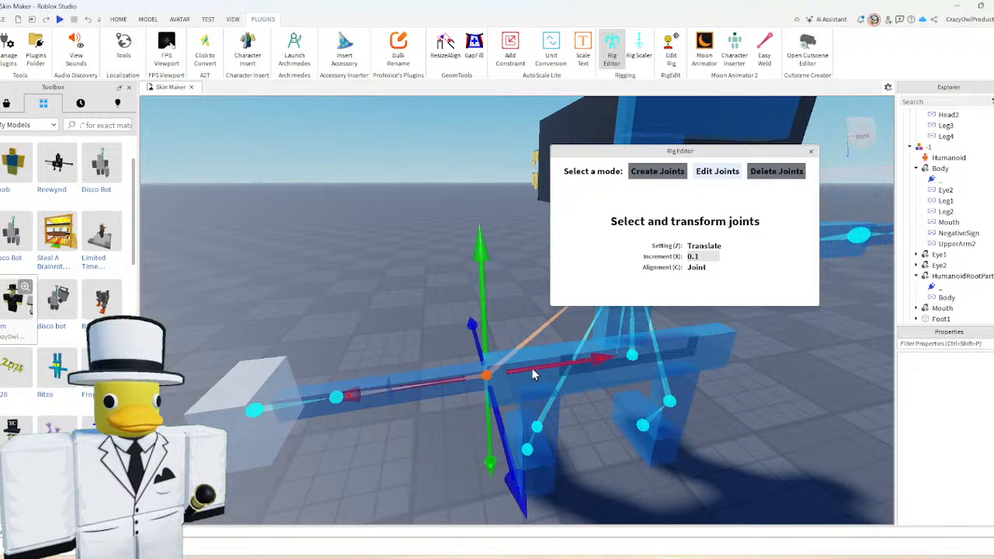
{"action": "left_click_drag", "start_coordinate": [532, 375], "coordinate": [459, 388]}
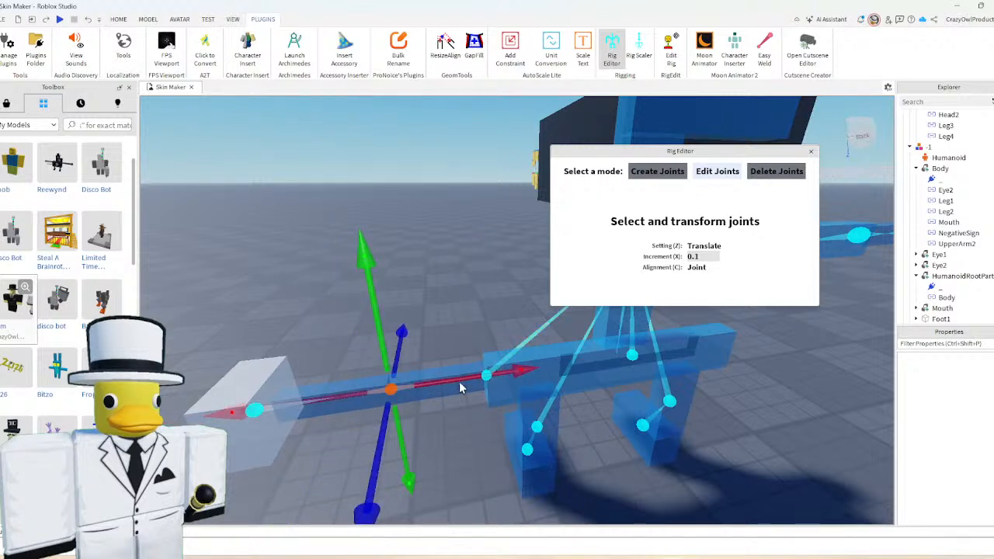
{"action": "left_click", "coordinate": [262, 405]}
{"action": "left_click", "coordinate": [252, 411]}
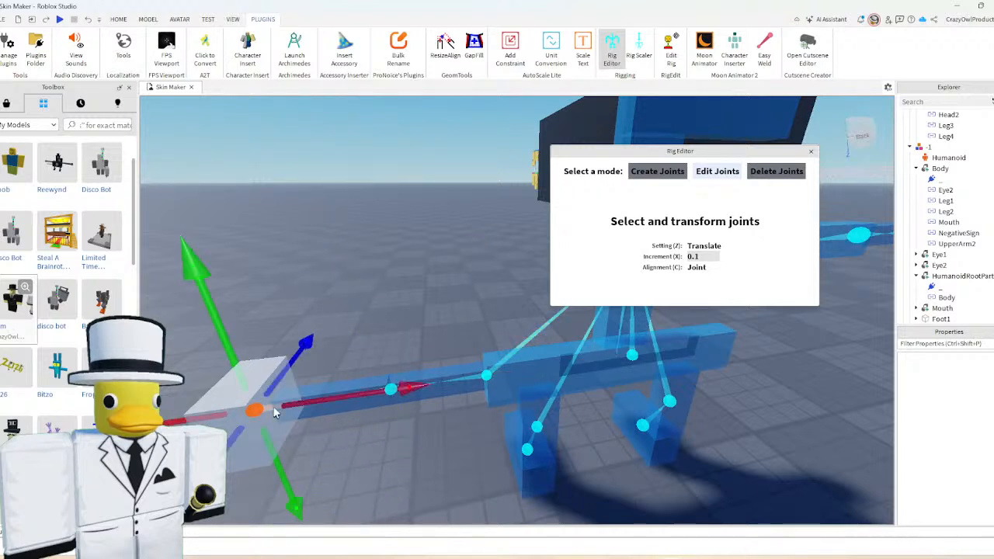
{"action": "left_click_drag", "start_coordinate": [320, 400], "coordinate": [346, 398]}
{"action": "left_click", "coordinate": [393, 337]}
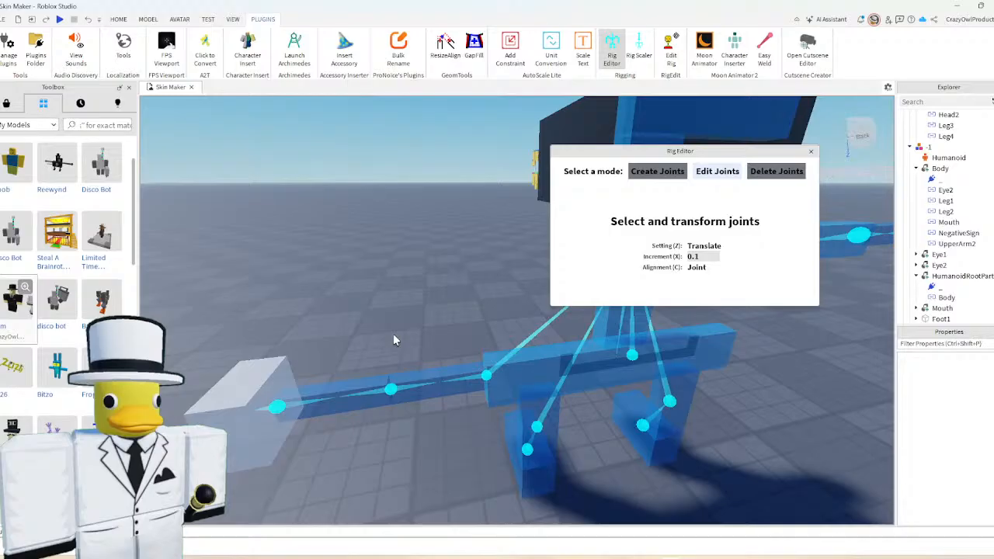
- Raise one leg's joint to the hip and shift its foot joint back to the ankle
{"action": "scroll", "coordinate": [400, 311], "scroll_direction": "down", "scroll_amount": 5}
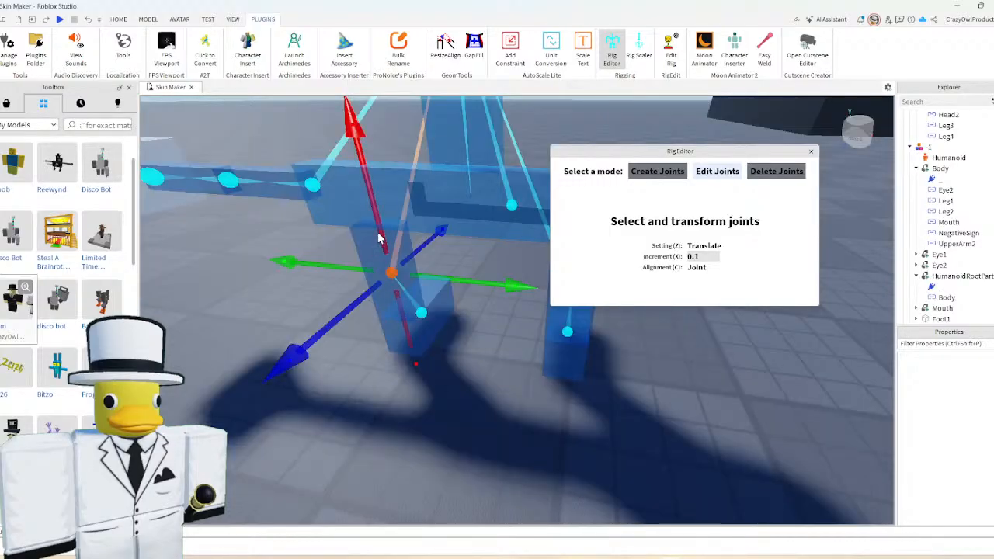
{"action": "left_click_drag", "start_coordinate": [378, 235], "coordinate": [372, 182]}
{"action": "left_click", "coordinate": [403, 320]}
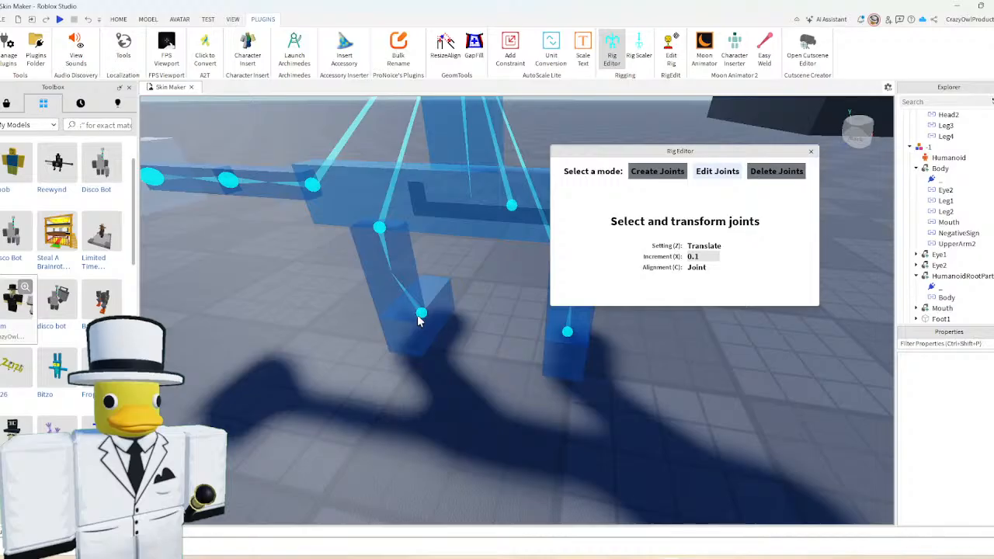
{"action": "left_click", "coordinate": [417, 315]}
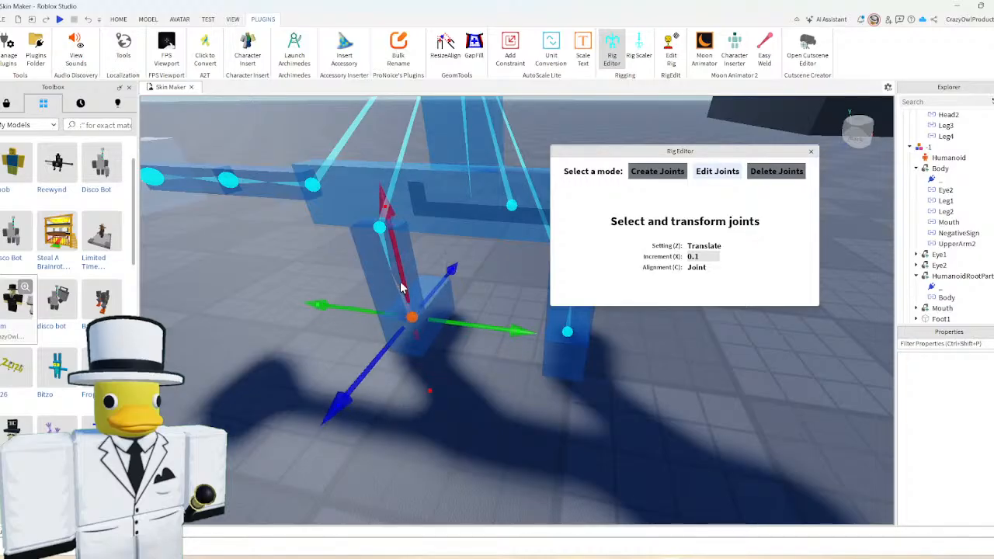
{"action": "left_click", "coordinate": [490, 299]}
- Raise the adjusted ankle joint slightly and move the other foot's joint back toward its ankle
{"action": "key", "text": "d"}
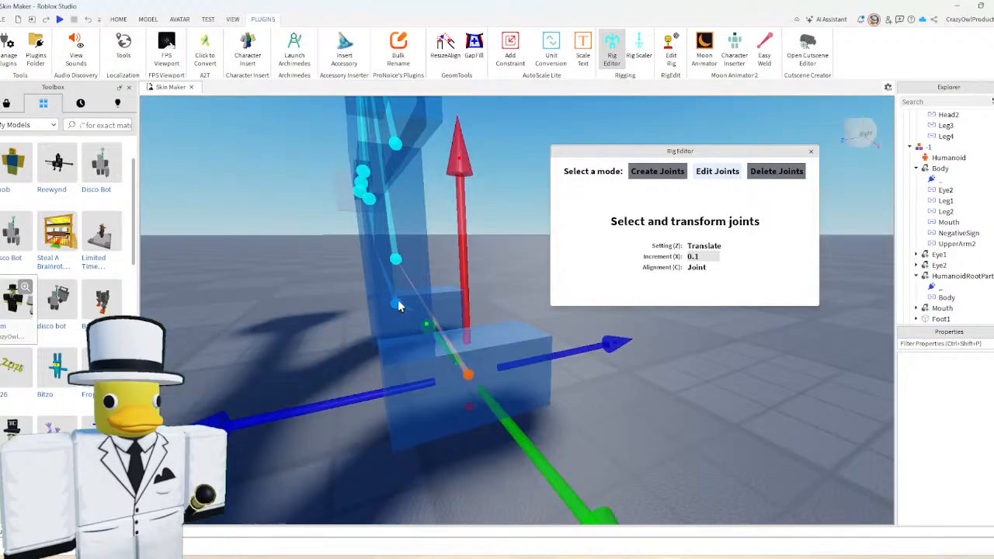
{"action": "left_click", "coordinate": [396, 293]}
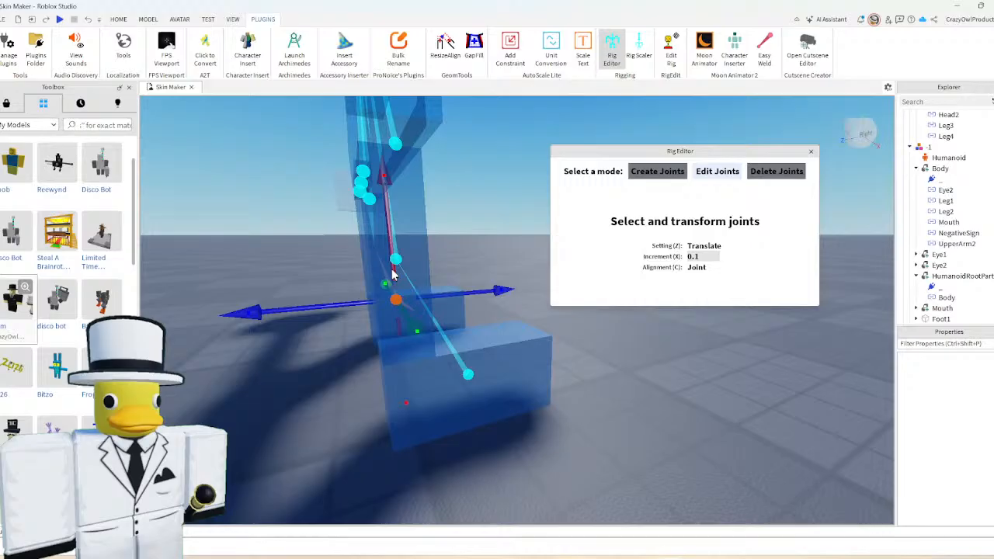
{"action": "left_click_drag", "start_coordinate": [393, 268], "coordinate": [395, 272]}
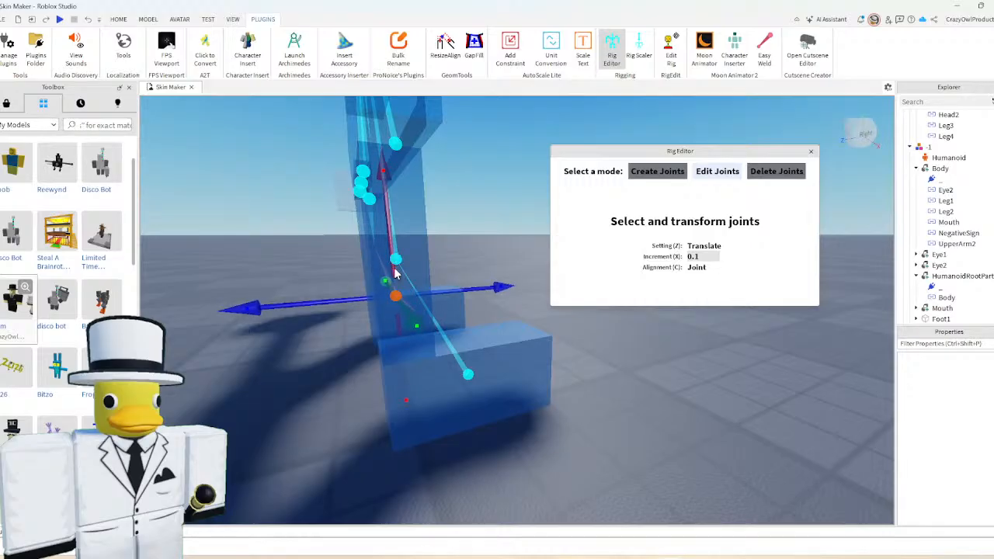
{"action": "left_click", "coordinate": [467, 374]}
{"action": "left_click_drag", "start_coordinate": [521, 364], "coordinate": [482, 373]}
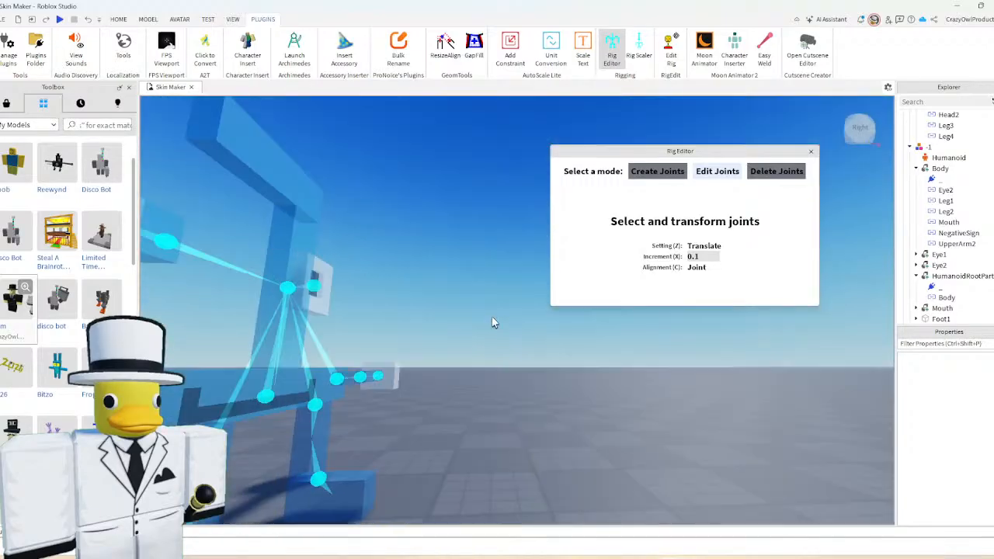
{"action": "key", "text": "w"}
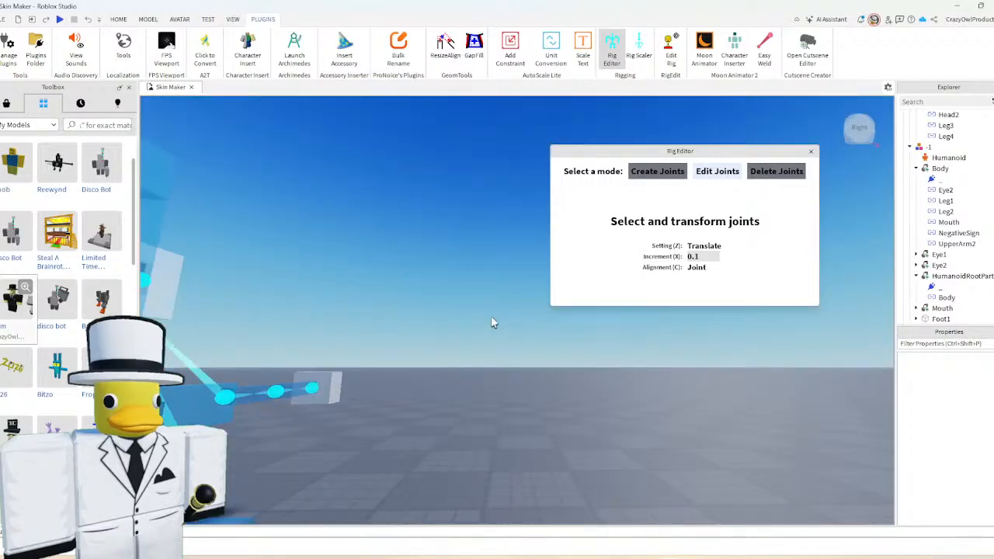
{"action": "right_click_drag", "start_coordinate": [492, 318], "coordinate": [424, 381]}
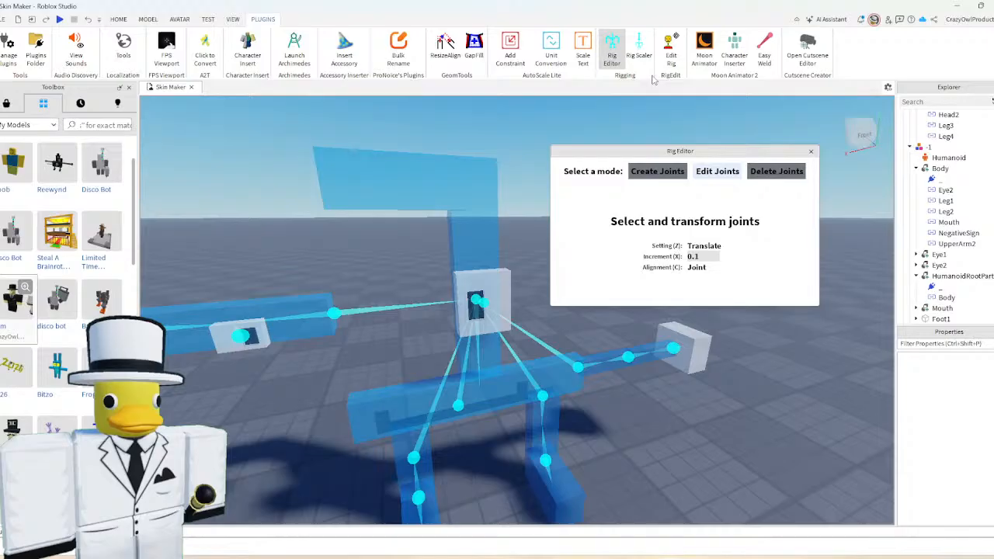
- Leave Rig Editor, load the -1 rig in Moon Animator and name the animation Idle
{"action": "left_click", "coordinate": [612, 54]}
{"action": "left_click", "coordinate": [704, 54]}
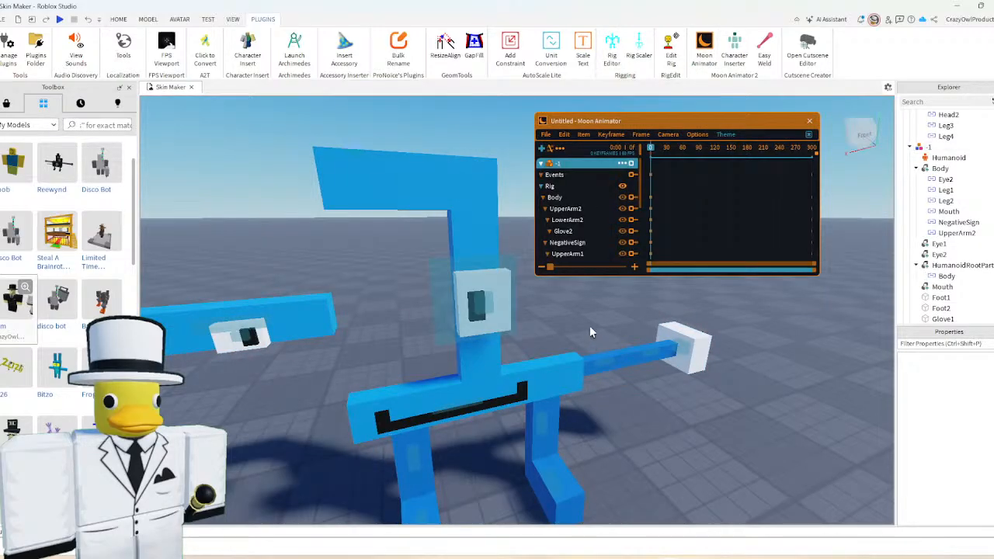
{"action": "scroll", "coordinate": [590, 324], "scroll_direction": "down", "scroll_amount": 2}
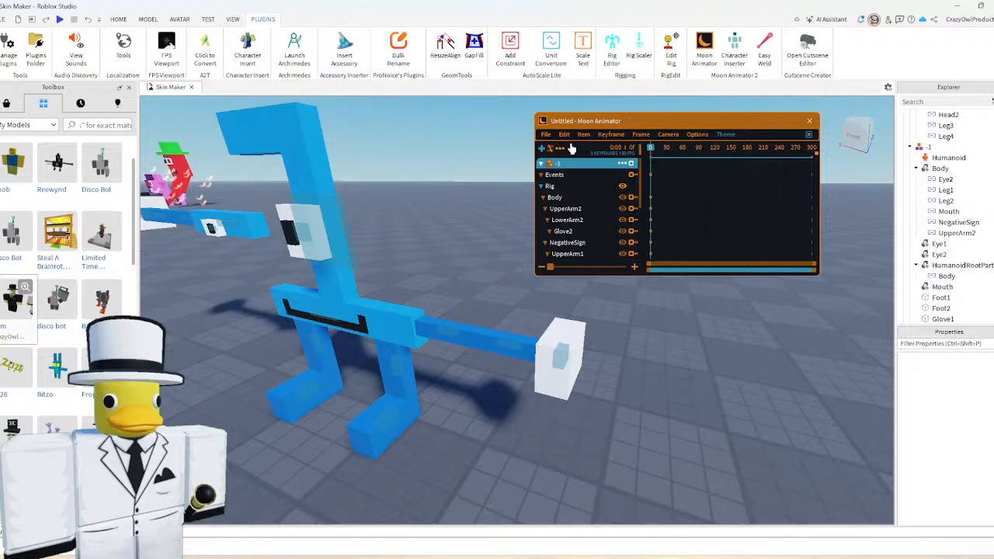
{"action": "left_click", "coordinate": [558, 150]}
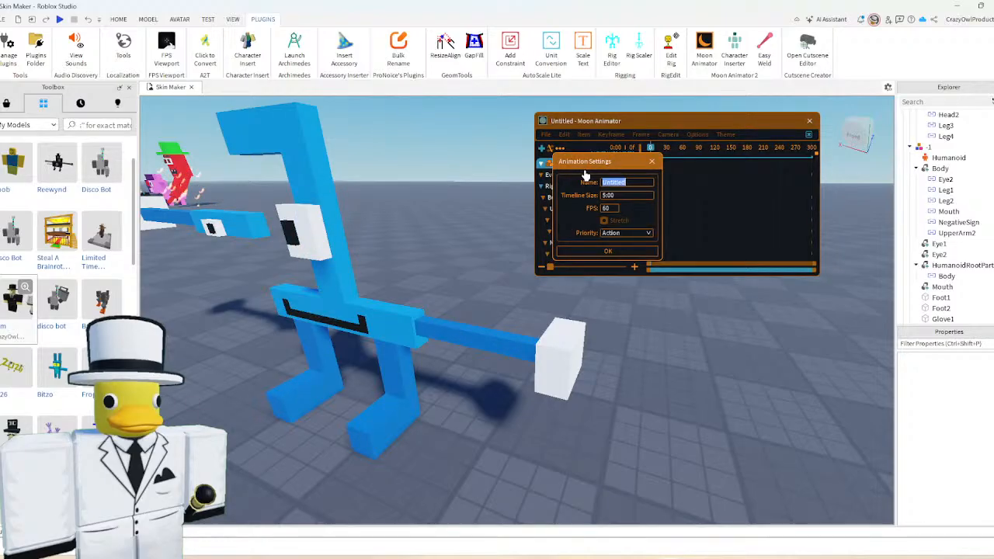
{"action": "type", "text": "Idle"}
{"action": "left_click", "coordinate": [608, 250]}
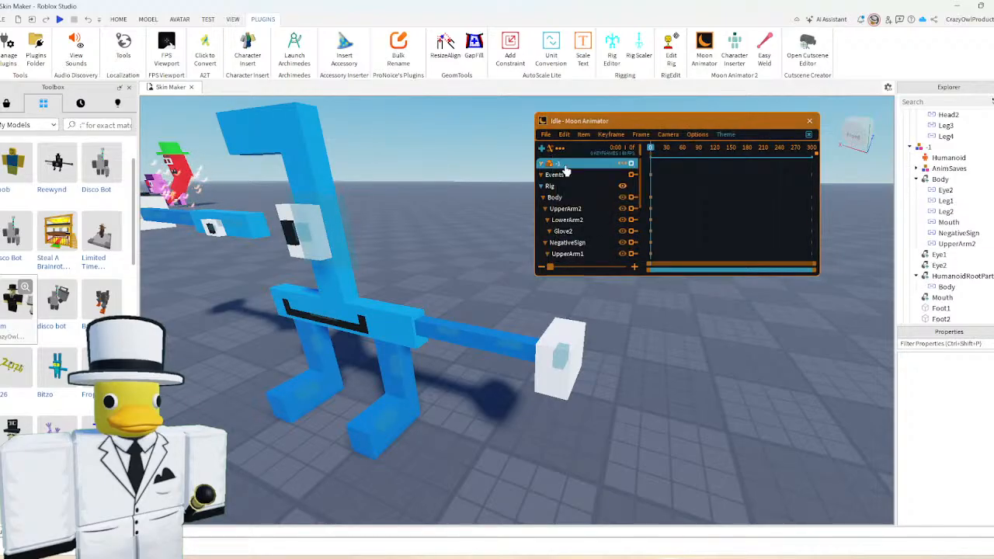
- Pose the second arm at frame 0 by rotating UpperArm2 downward and bending LowerArm2 inward at the elbow
{"action": "left_click", "coordinate": [460, 335]}
{"action": "left_click_drag", "start_coordinate": [411, 256], "coordinate": [459, 281]}
{"action": "left_click", "coordinate": [516, 346]}
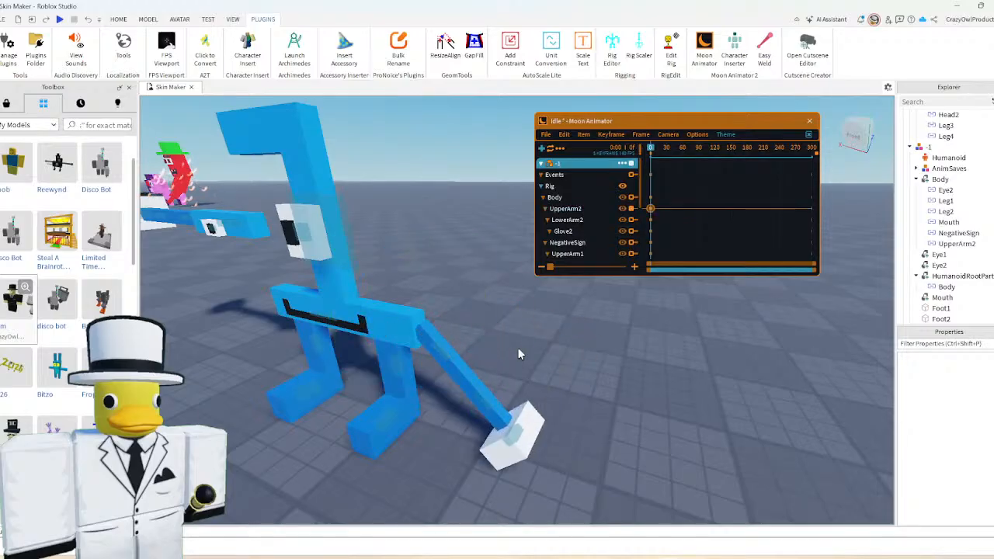
{"action": "left_click", "coordinate": [488, 402]}
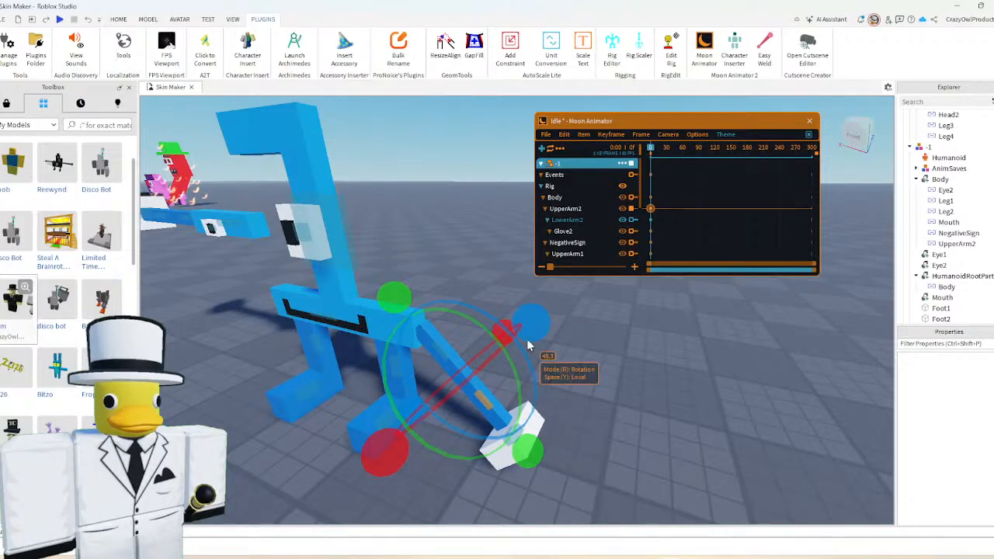
{"action": "left_click_drag", "start_coordinate": [530, 326], "coordinate": [470, 383]}
{"action": "left_click", "coordinate": [444, 357]}
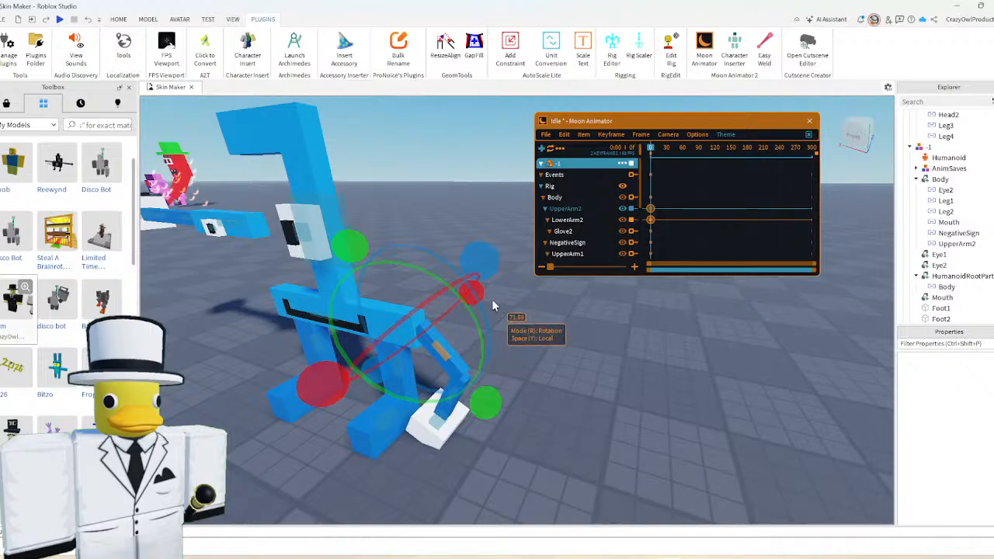
{"action": "left_click_drag", "start_coordinate": [479, 260], "coordinate": [486, 292]}
{"action": "left_click", "coordinate": [485, 376]}
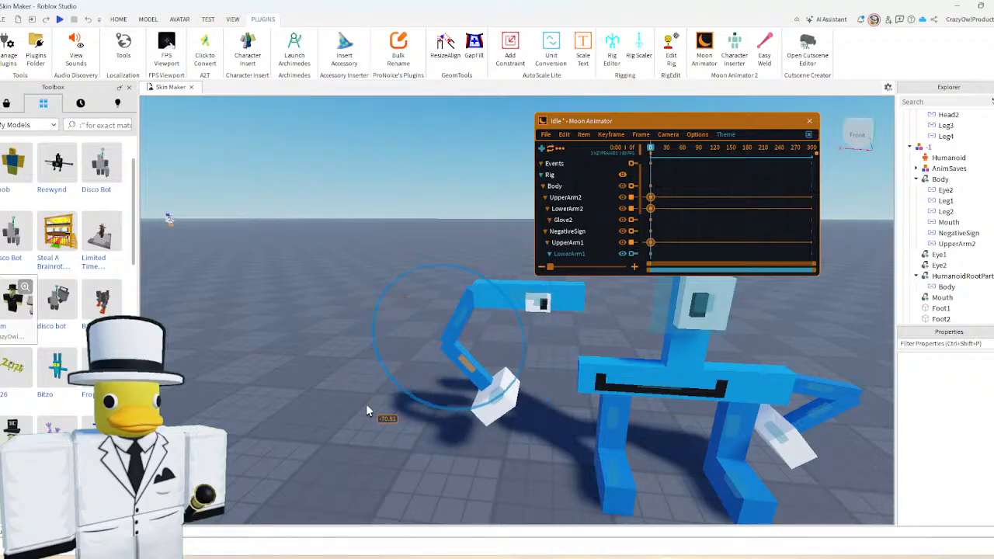
- Rotate LowerArm1 on the opposite arm inward at the elbow to finish its frame 0 pose
{"action": "left_click_drag", "start_coordinate": [367, 411], "coordinate": [375, 287]}
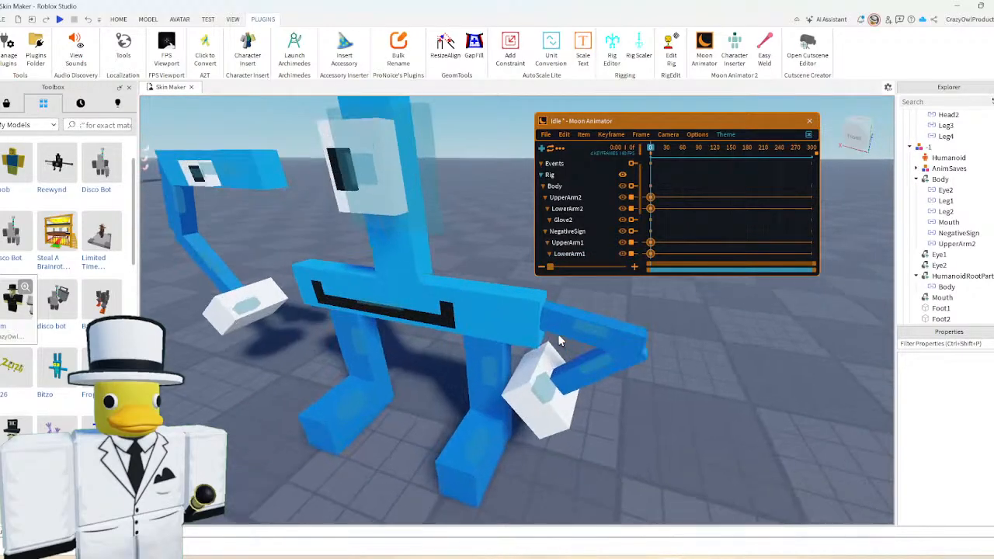
{"action": "right_click_drag", "start_coordinate": [559, 329], "coordinate": [561, 328]}
{"action": "scroll", "coordinate": [560, 328], "scroll_direction": "down", "scroll_amount": 2}
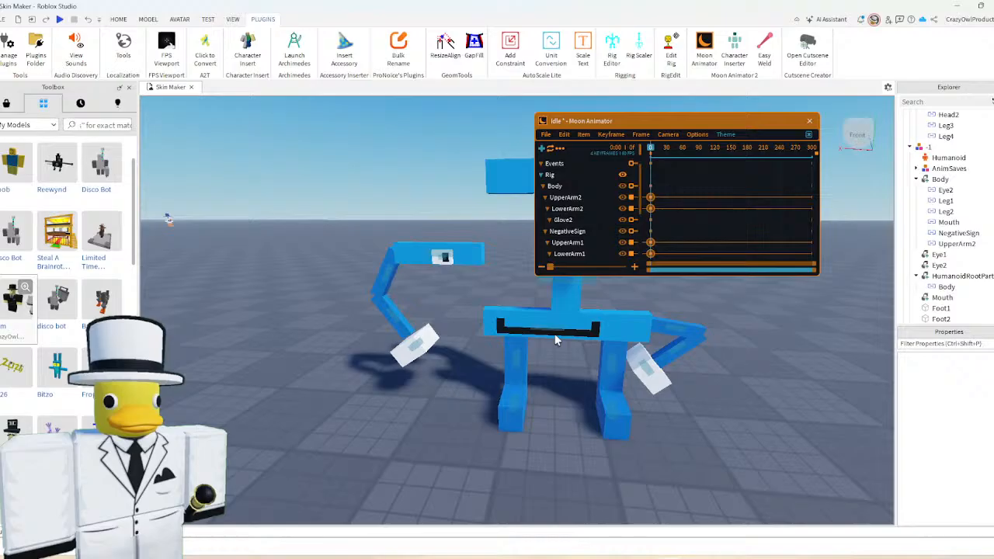
- Rotate Foot1 and Foot2 so both feet point outward at frame 0
{"action": "scroll", "coordinate": [555, 340], "scroll_direction": "up", "scroll_amount": 3}
{"action": "left_click", "coordinate": [472, 446]}
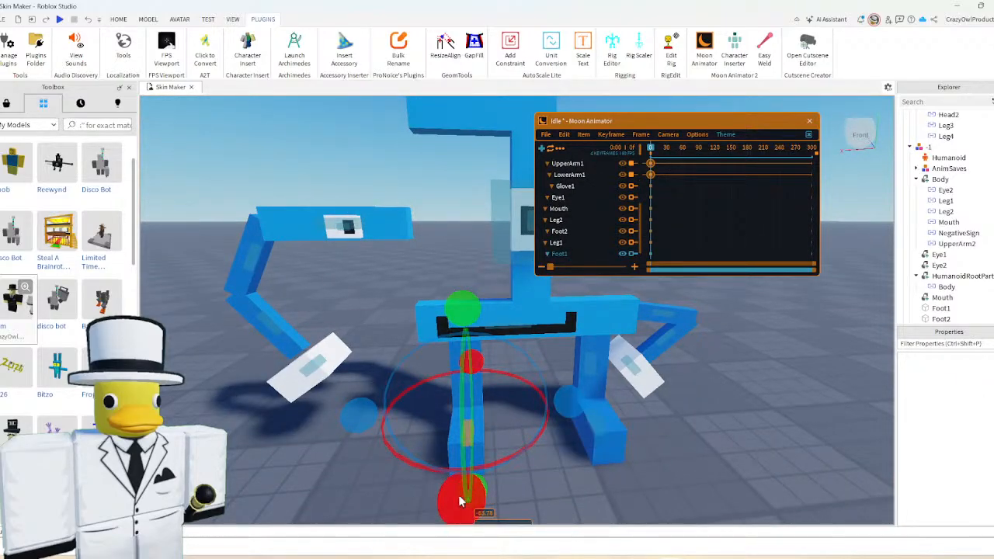
{"action": "left_click", "coordinate": [596, 424]}
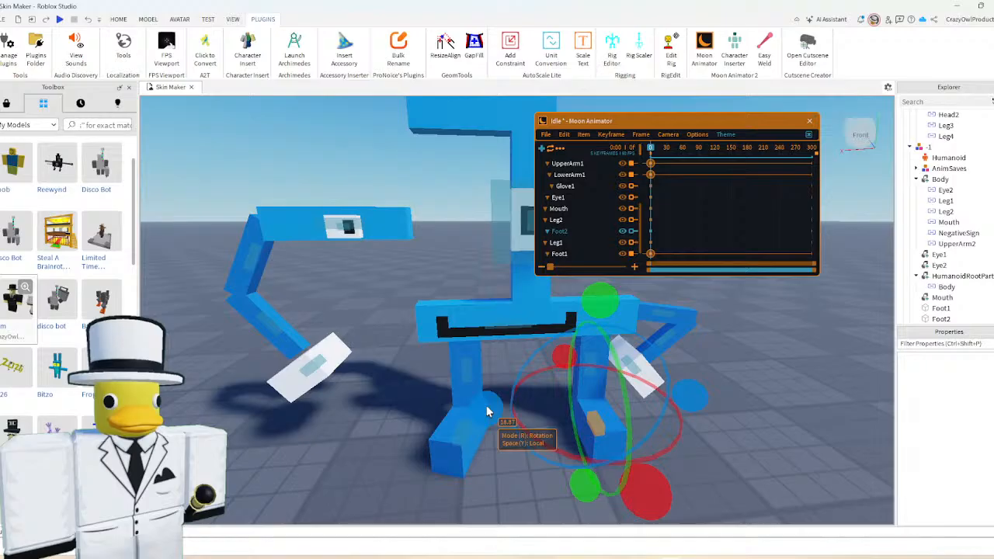
{"action": "left_click_drag", "start_coordinate": [486, 406], "coordinate": [503, 425]}
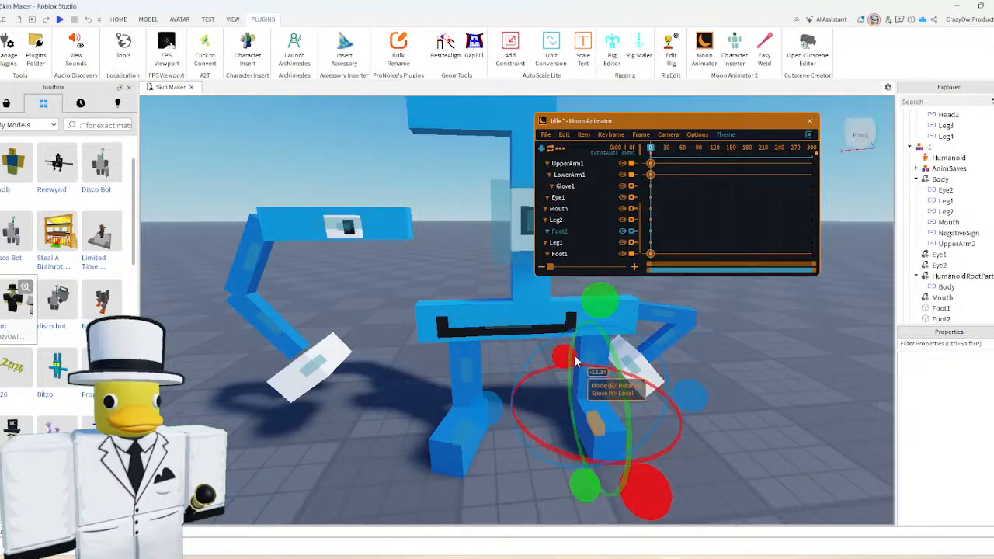
{"action": "left_click", "coordinate": [497, 353]}
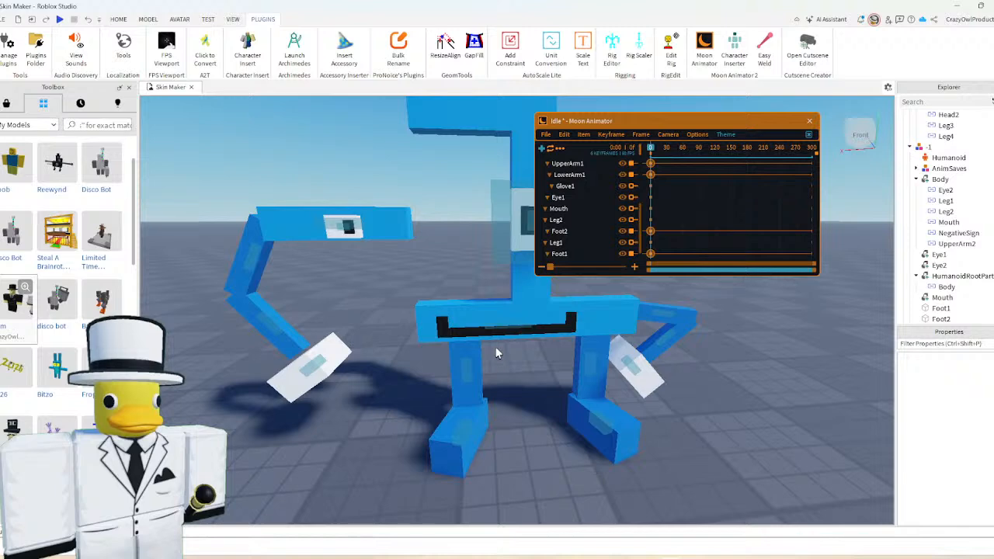
- Add starting keyframes at frame 0 for every part of the -1 rig
{"action": "scroll", "coordinate": [497, 353], "scroll_direction": "down", "scroll_amount": 2}
{"action": "right_click_drag", "start_coordinate": [497, 353], "coordinate": [533, 372]}
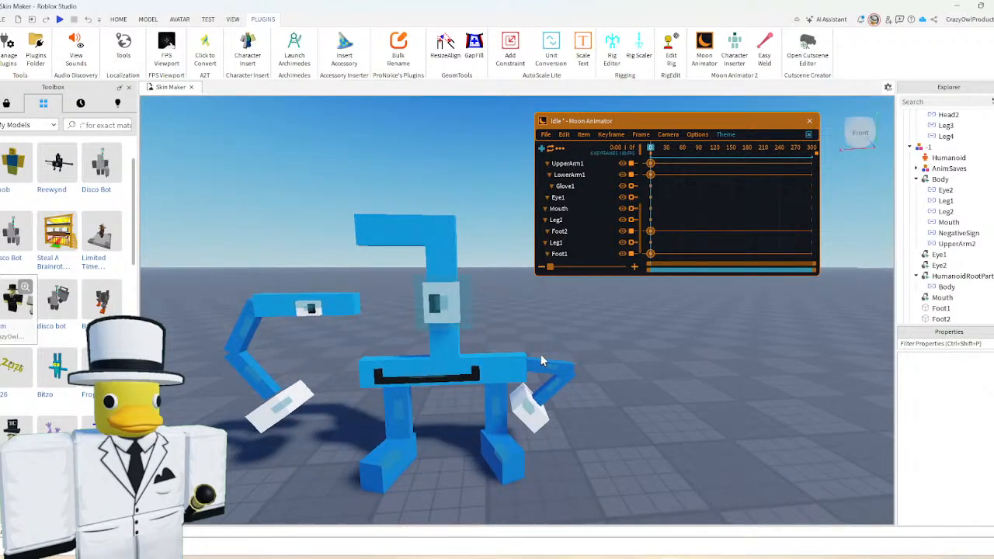
{"action": "scroll", "coordinate": [541, 360], "scroll_direction": "up", "scroll_amount": 2}
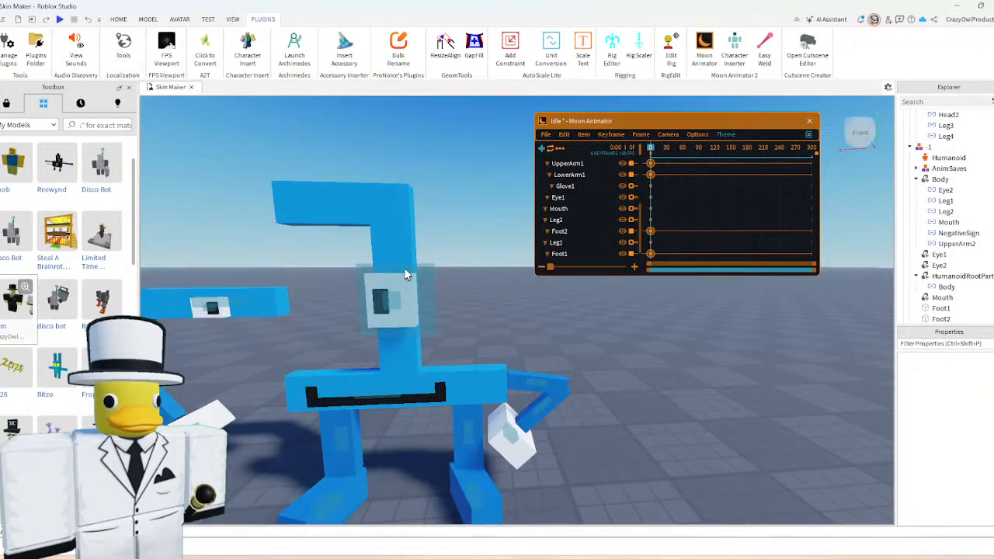
{"action": "scroll", "coordinate": [435, 279], "scroll_direction": "up", "scroll_amount": 2}
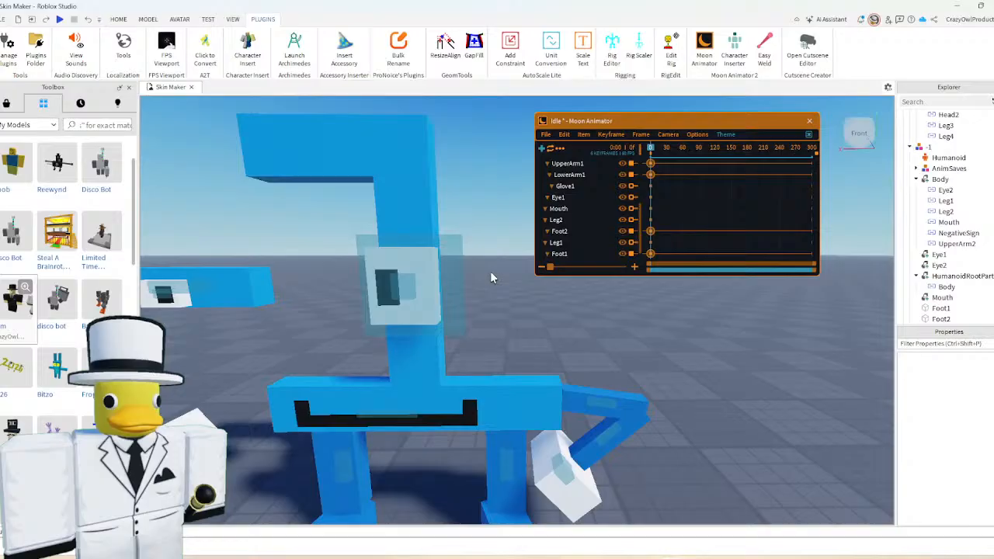
{"action": "scroll", "coordinate": [525, 329], "scroll_direction": "down", "scroll_amount": 4}
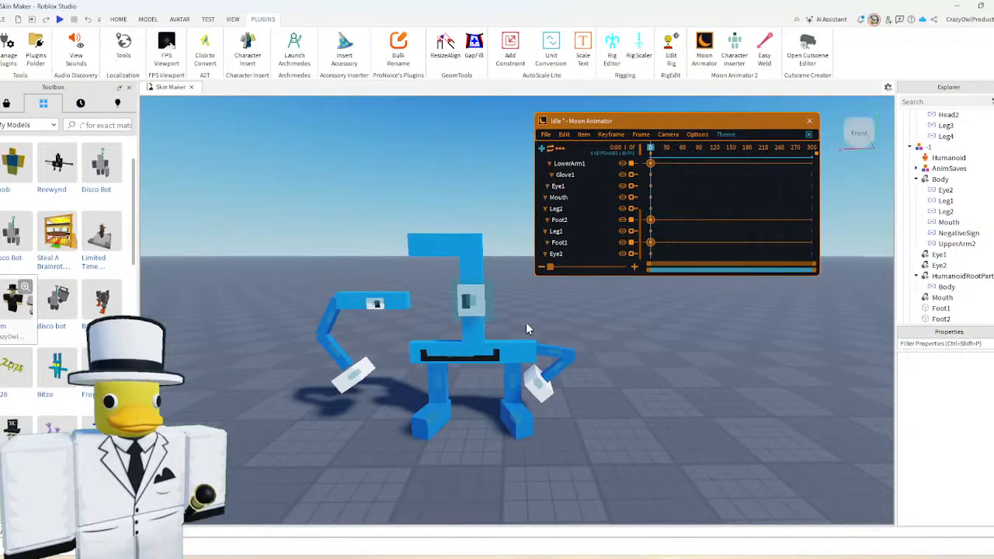
{"action": "scroll", "coordinate": [574, 209], "scroll_direction": "up", "scroll_amount": 3}
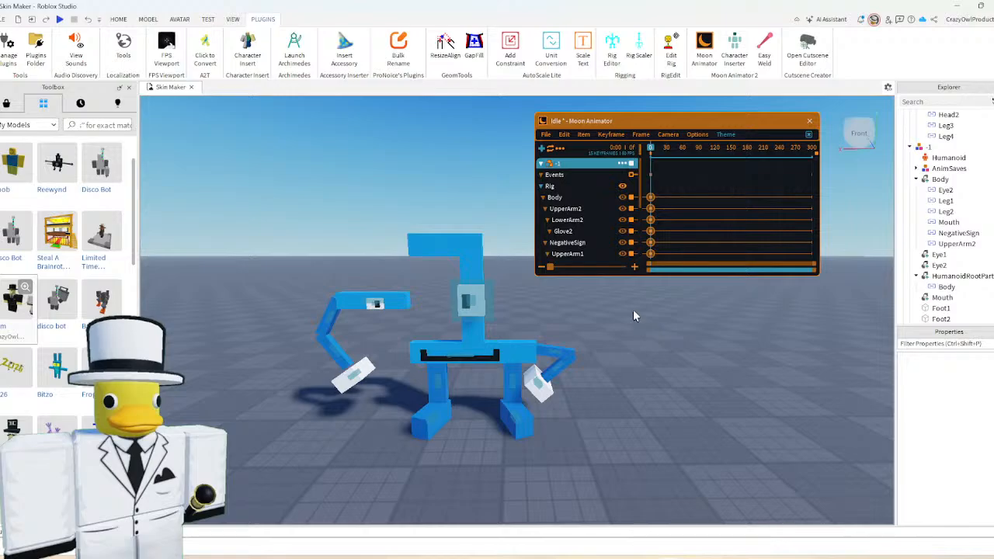
- Try nudging UpperArm1 and UpperArm2 slightly in Position mode at frame 34
{"action": "left_click", "coordinate": [659, 159]}
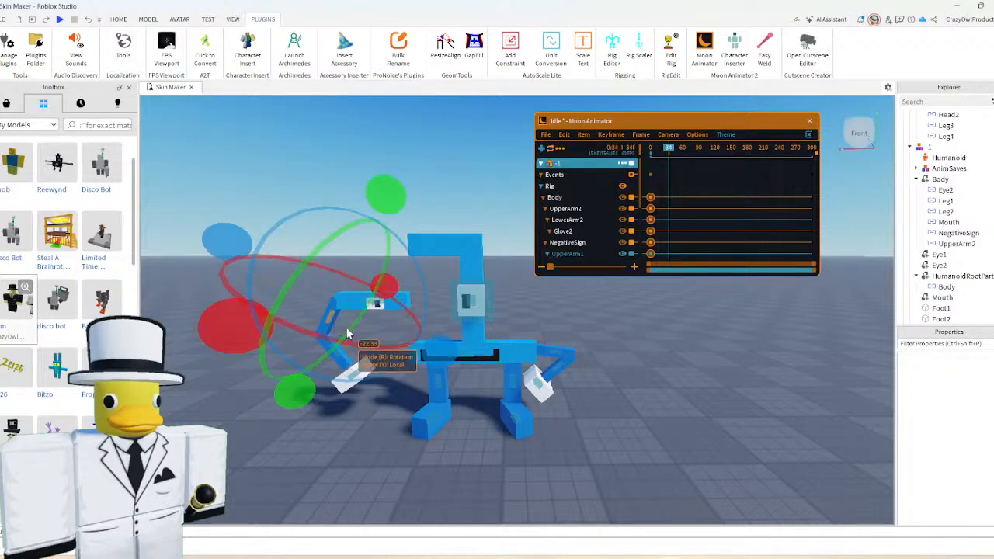
{"action": "key", "text": "r"}
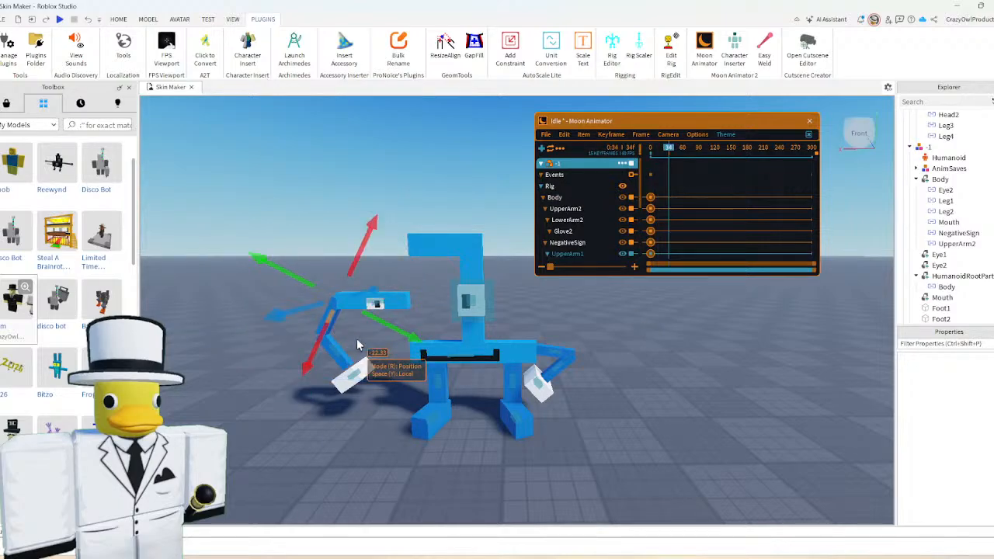
{"action": "left_click_drag", "start_coordinate": [356, 339], "coordinate": [366, 343]}
{"action": "left_click", "coordinate": [554, 357]}
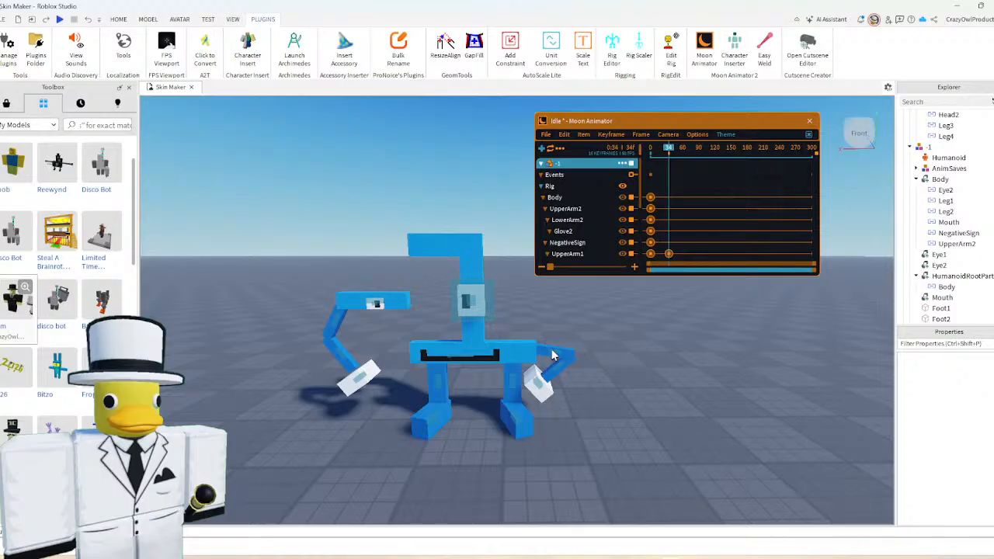
{"action": "left_click", "coordinate": [551, 355]}
{"action": "left_click_drag", "start_coordinate": [553, 359], "coordinate": [501, 342]}
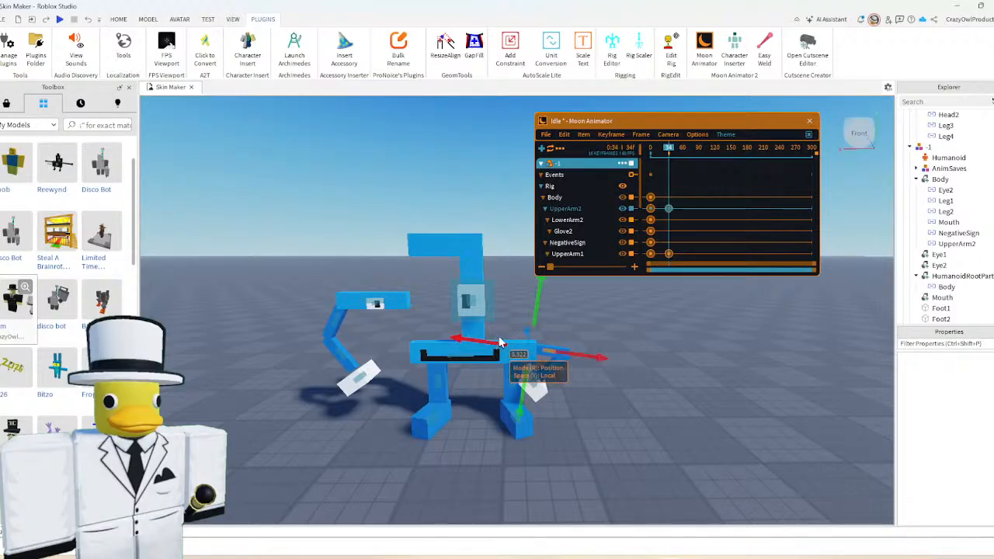
{"action": "left_click", "coordinate": [548, 312]}
{"action": "left_click", "coordinate": [543, 352]}
{"action": "left_click_drag", "start_coordinate": [534, 318], "coordinate": [534, 312]}
- Preview the arm movement and delete the frame 34 keyframes of UpperArm1 and UpperArm2
{"action": "key", "text": "space"}
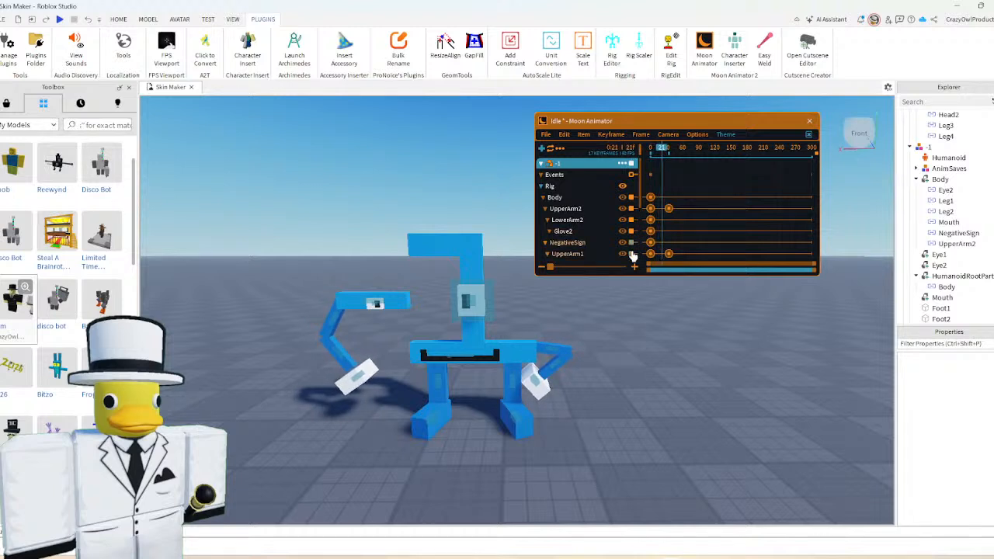
{"action": "key", "text": "space"}
{"action": "key", "text": "Delete"}
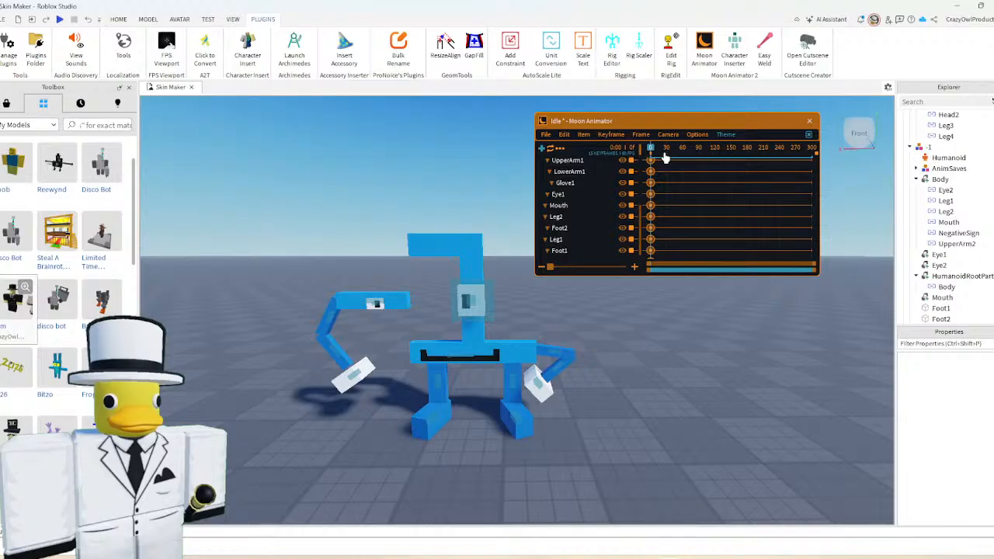
- Raise UpperArm1 and UpperArm2 slightly at frame 26, moving UpperArm2 up by about 0.3
{"action": "left_click", "coordinate": [664, 154]}
{"action": "key", "text": "w"}
{"action": "key", "text": "a"}
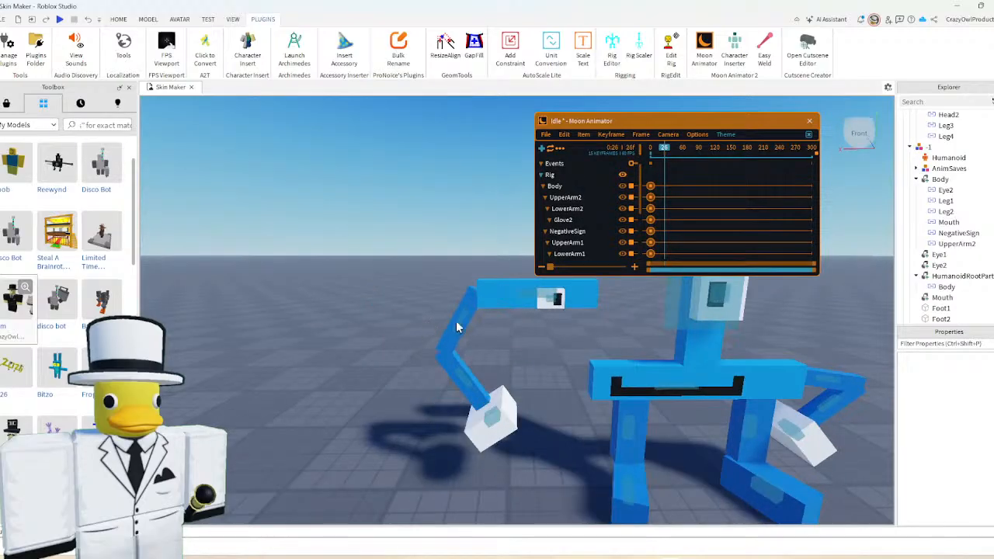
{"action": "left_click", "coordinate": [456, 322]}
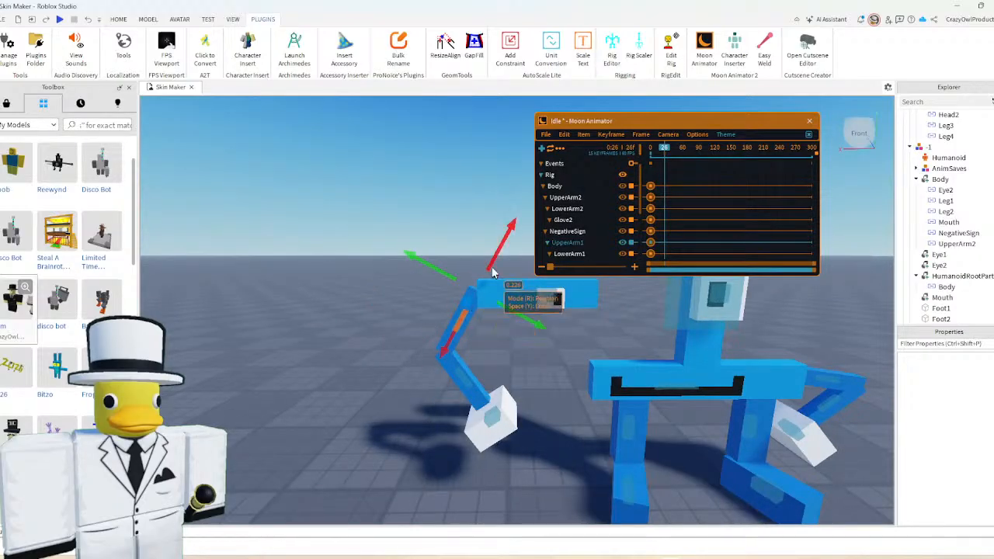
{"action": "left_click_drag", "start_coordinate": [493, 266], "coordinate": [499, 254]}
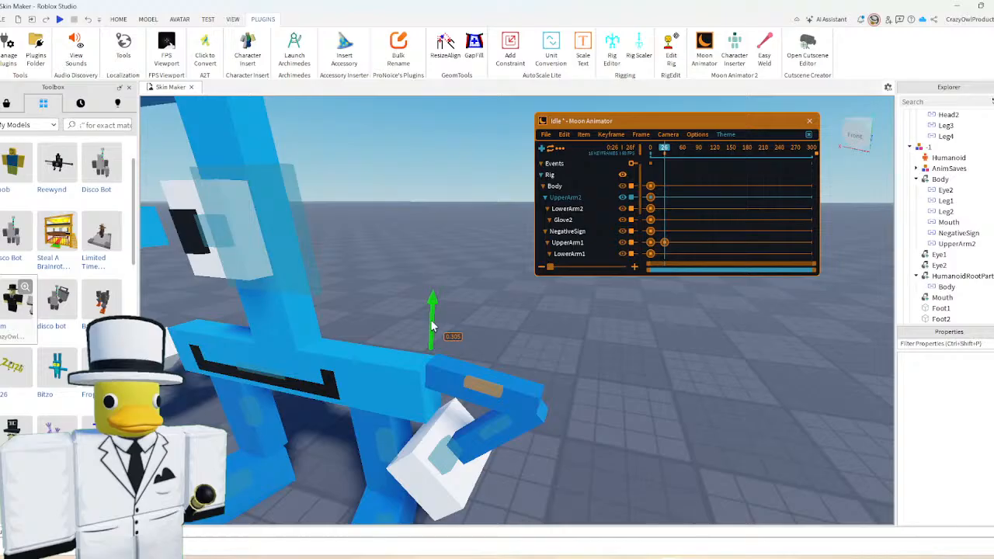
{"action": "left_click", "coordinate": [542, 344]}
- Move the raised UpperArm1 and UpperArm2 keyframes along the timeline to about frame 42
{"action": "scroll", "coordinate": [541, 341], "scroll_direction": "down", "scroll_amount": 2}
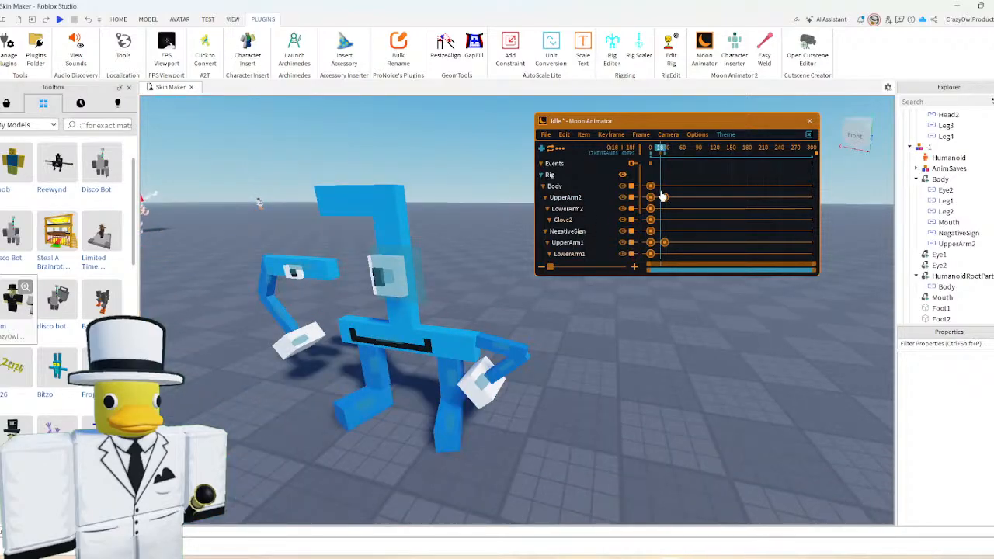
{"action": "left_click", "coordinate": [663, 197]}
{"action": "left_click", "coordinate": [663, 239], "text": "ctrl"}
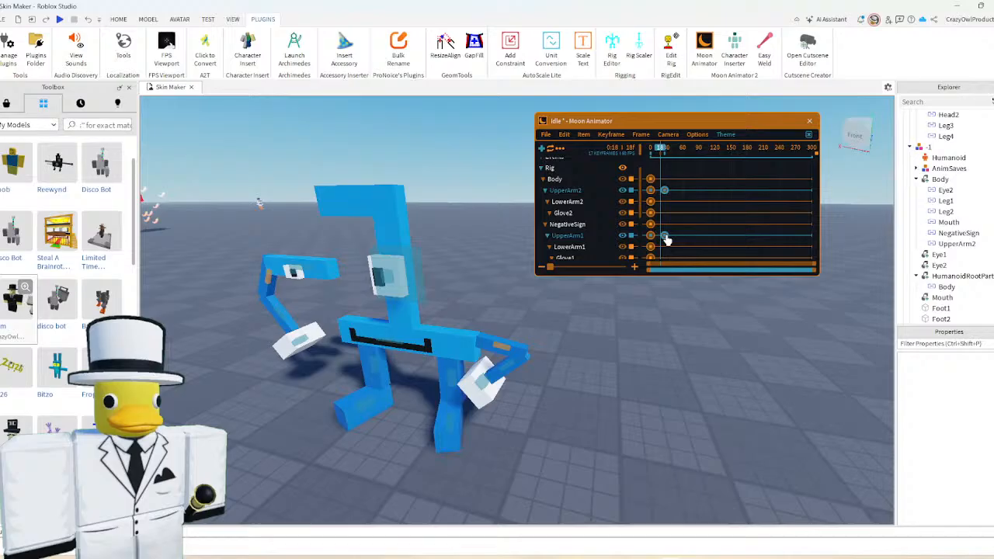
- Copy the frame 0 keyframes of all rig parts and paste them at frame 85
{"action": "left_click_drag", "start_coordinate": [679, 152], "coordinate": [696, 168]}
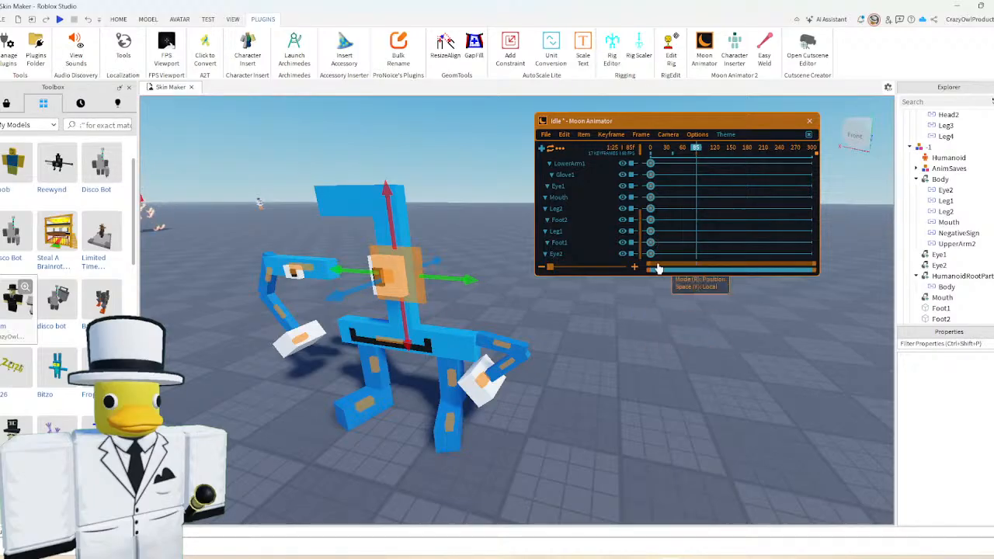
{"action": "left_click", "coordinate": [629, 371]}
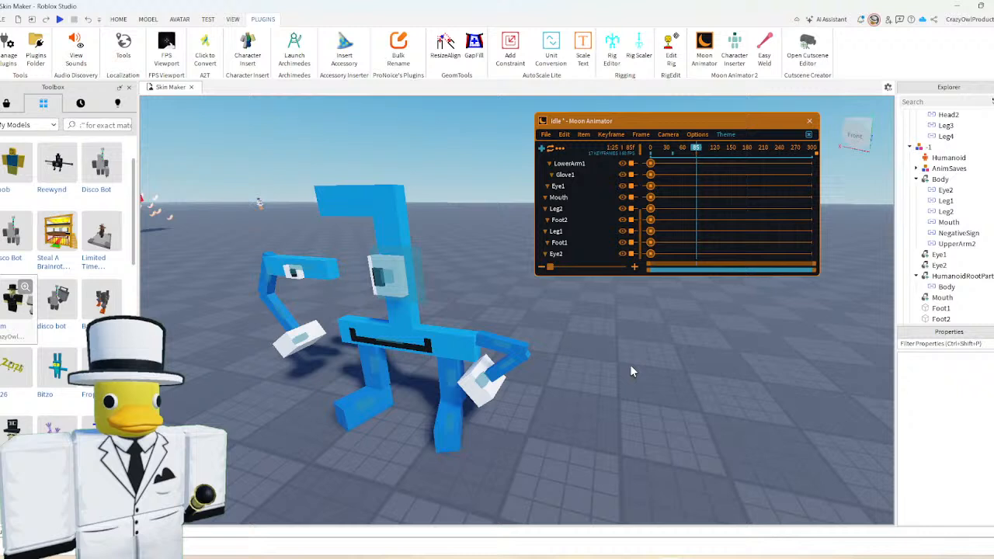
{"action": "scroll", "coordinate": [603, 202], "scroll_direction": "up", "scroll_amount": 5}
{"action": "left_click_drag", "start_coordinate": [647, 183], "coordinate": [662, 342]}
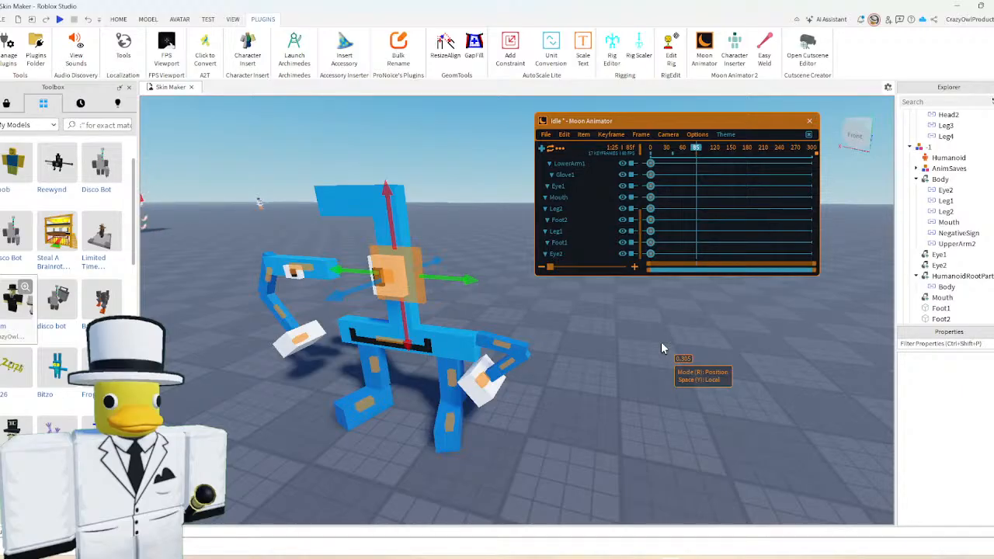
{"action": "key", "text": "ctrl+v"}
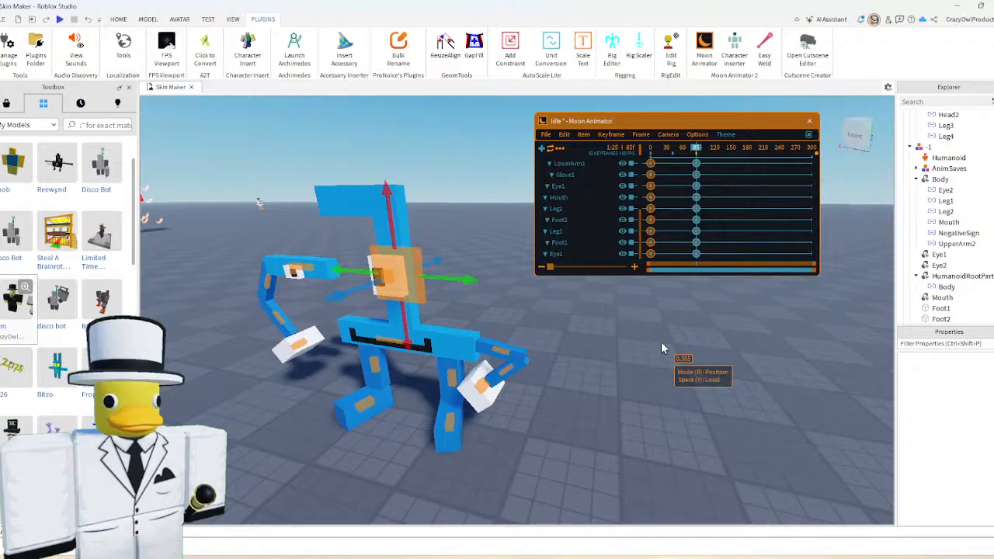
{"action": "left_click", "coordinate": [661, 348]}
- Play the Idle animation from frame 0, check the arm movement up close, and return to frame 0
{"action": "left_click_drag", "start_coordinate": [682, 159], "coordinate": [588, 180]}
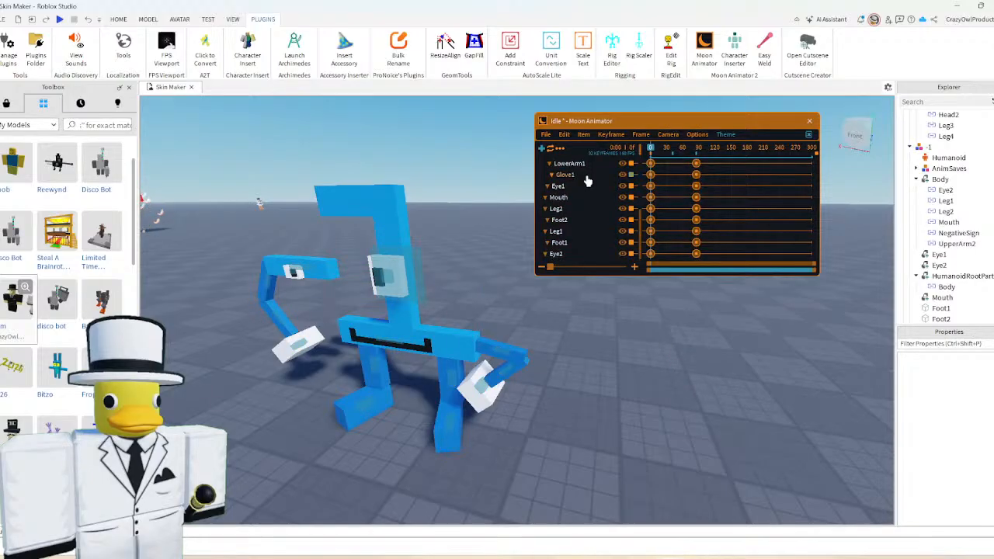
{"action": "key", "text": "space"}
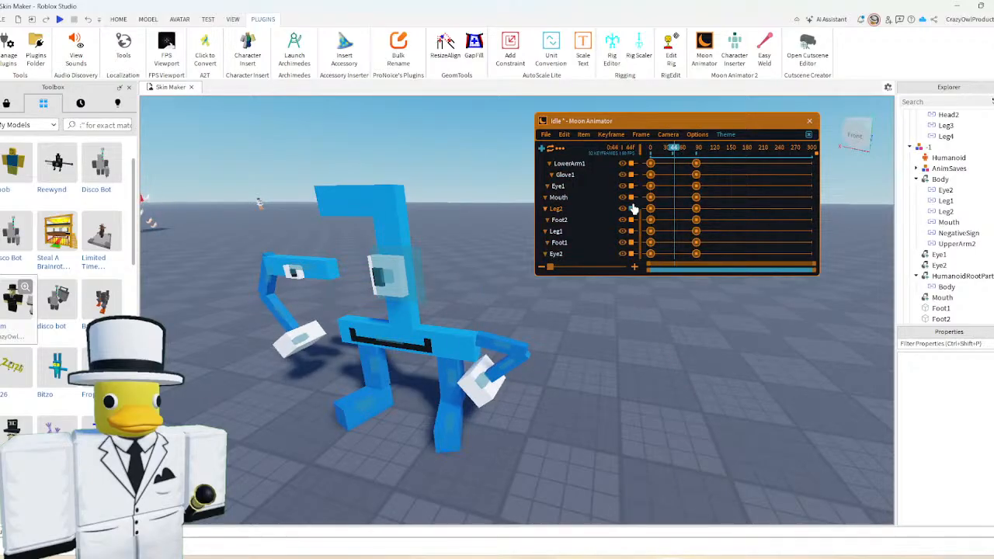
{"action": "key", "text": "a"}
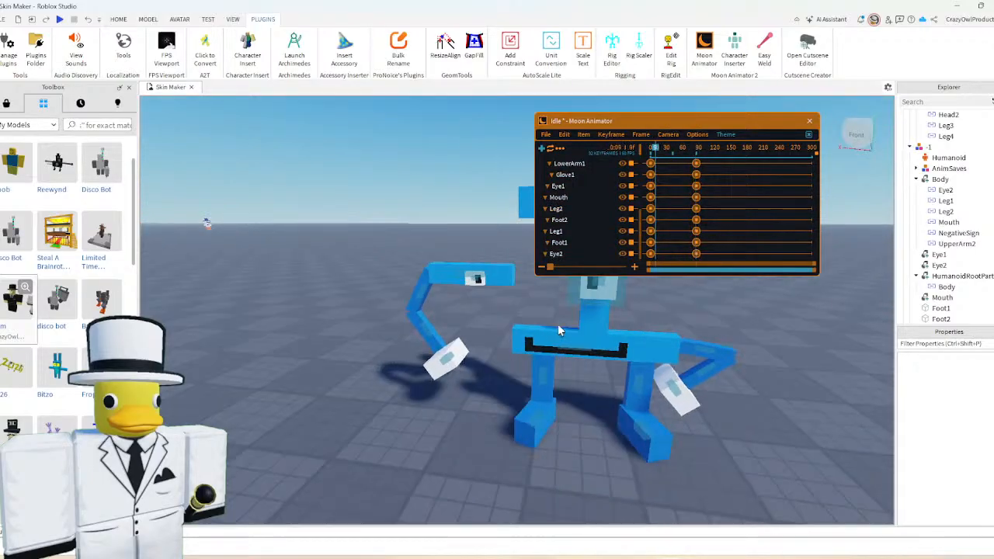
{"action": "key", "text": "d"}
{"action": "key", "text": "w"}
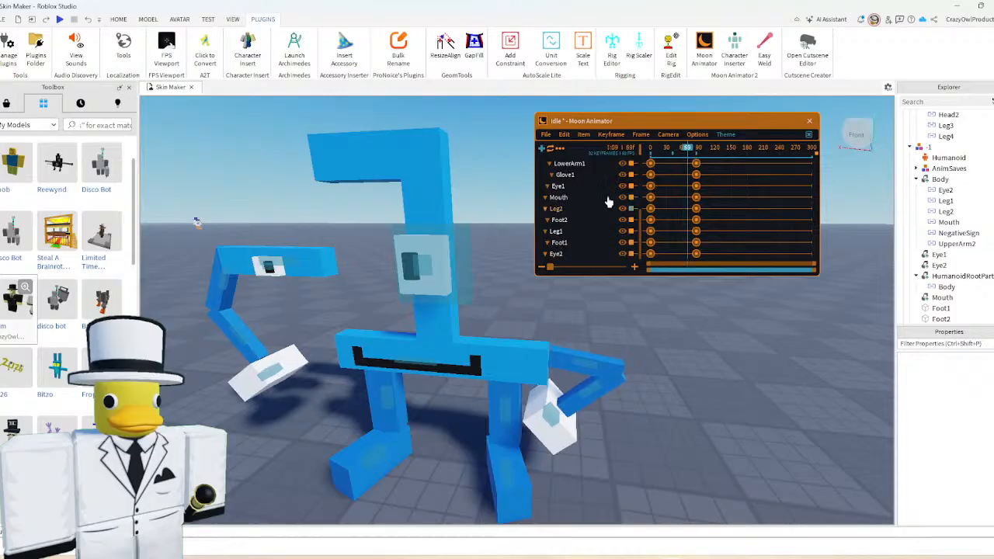
{"action": "key", "text": "space"}
{"action": "left_click_drag", "start_coordinate": [661, 158], "coordinate": [596, 176]}
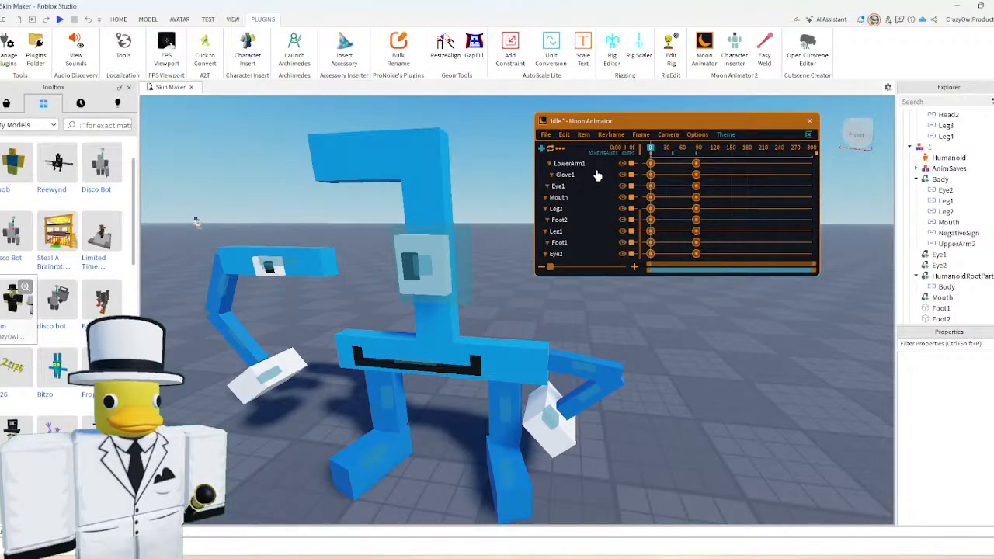
- At frame 41 of the Idle animation, rotate Eye1 by about 178 degrees and keyframe a rotation for Eye2 as well
{"action": "key", "text": "w"}
{"action": "left_click_drag", "start_coordinate": [645, 148], "coordinate": [672, 172]}
{"action": "scroll", "coordinate": [372, 333], "scroll_direction": "up", "scroll_amount": 5}
{"action": "scroll", "coordinate": [388, 336], "scroll_direction": "down", "scroll_amount": 3}
{"action": "left_click", "coordinate": [412, 318]}
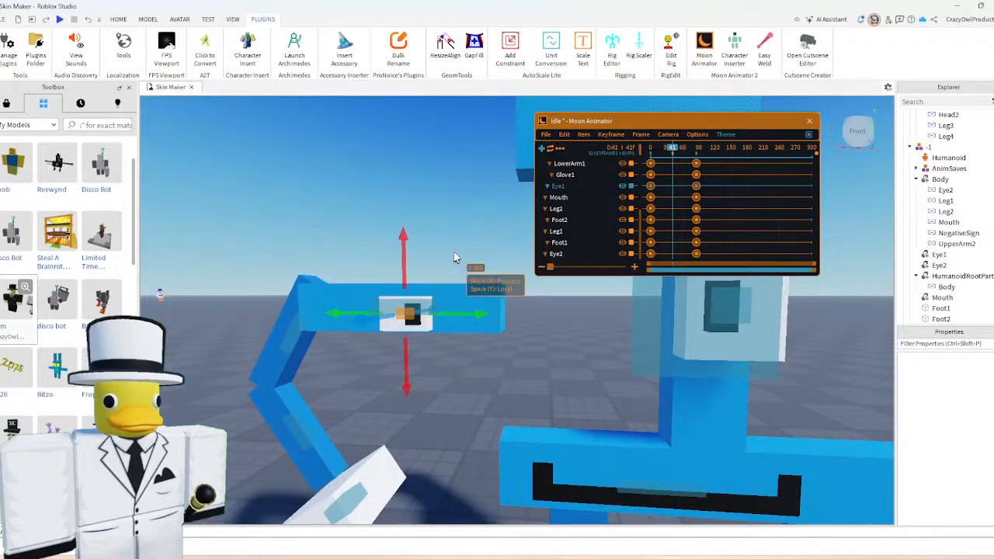
{"action": "key", "text": "r"}
{"action": "left_click_drag", "start_coordinate": [506, 317], "coordinate": [362, 311]}
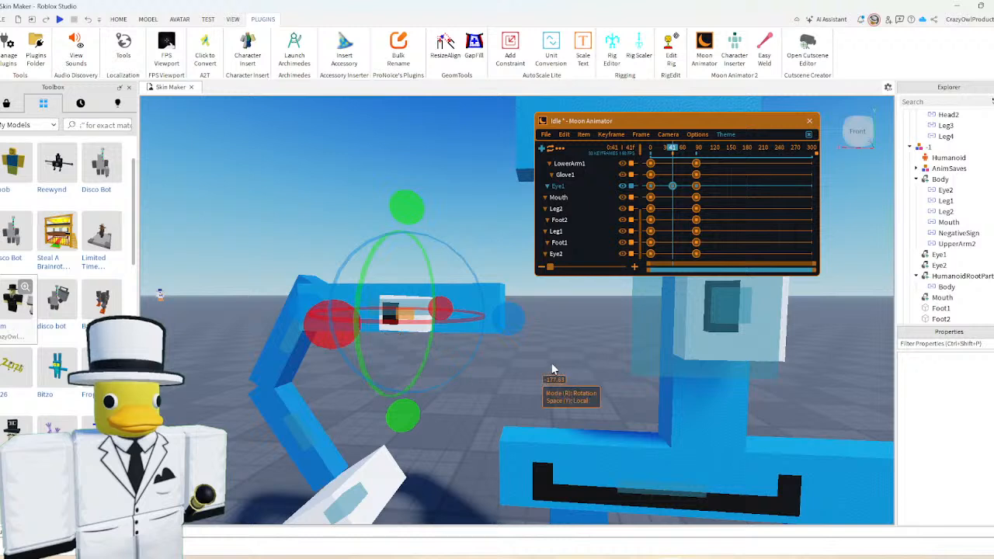
{"action": "left_click", "coordinate": [563, 370]}
{"action": "key", "text": "d"}
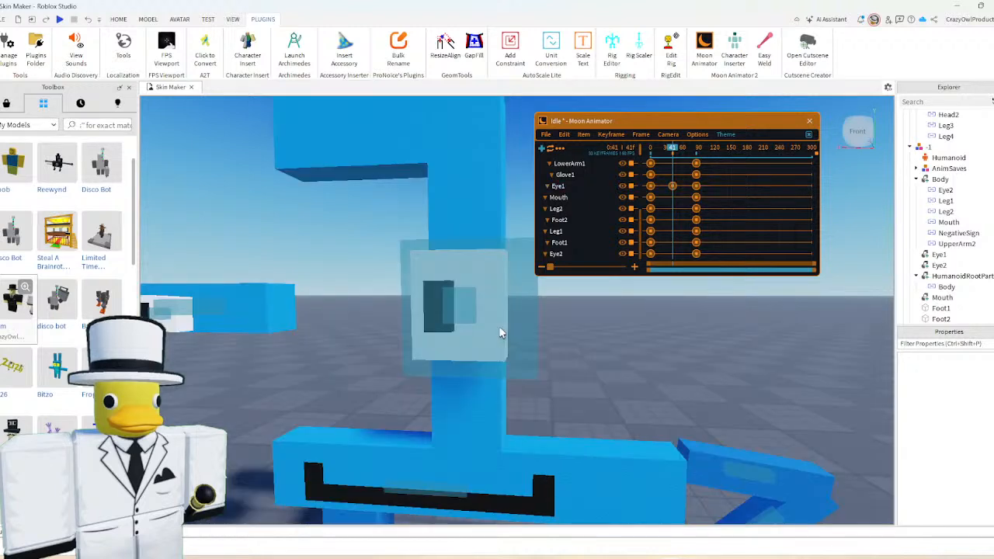
{"action": "left_click", "coordinate": [434, 302]}
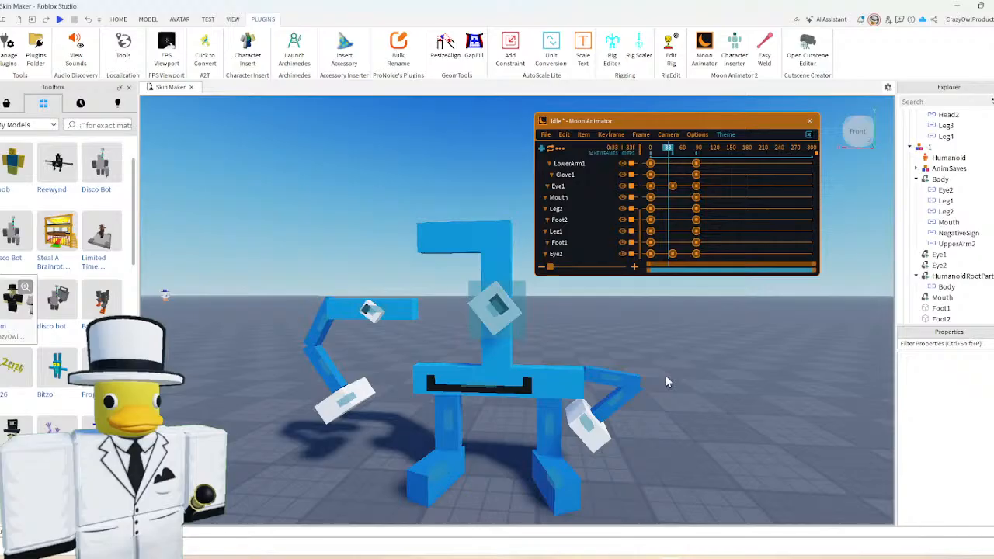
- Export the rigs of the Idle animation and close it without saving the changes
{"action": "left_click", "coordinate": [546, 135]}
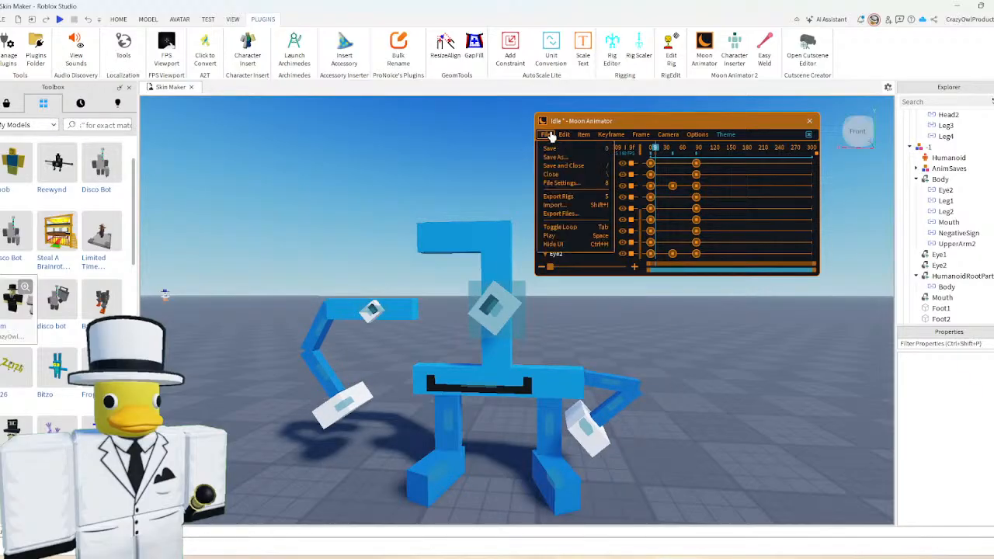
{"action": "left_click", "coordinate": [571, 198]}
{"action": "left_click", "coordinate": [809, 122]}
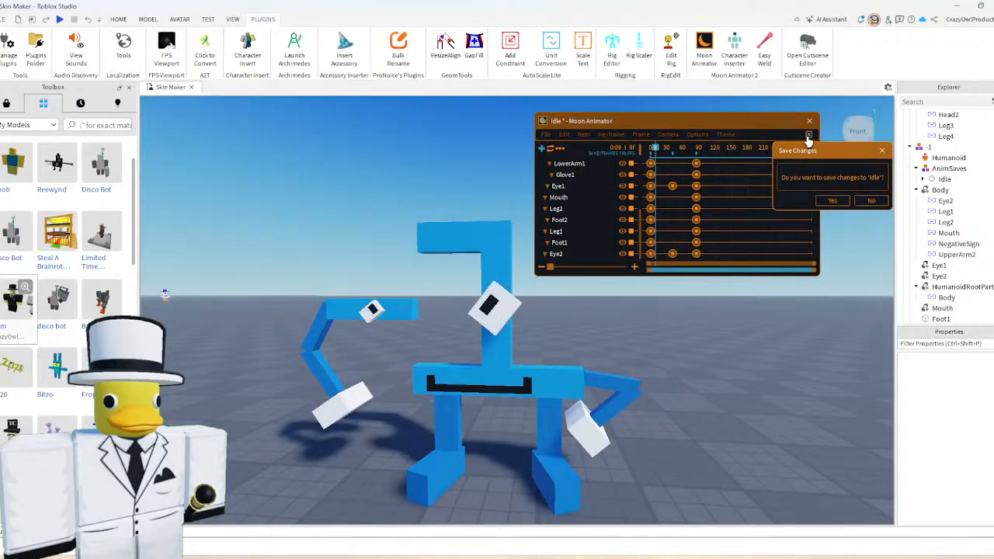
{"action": "left_click", "coordinate": [871, 200]}
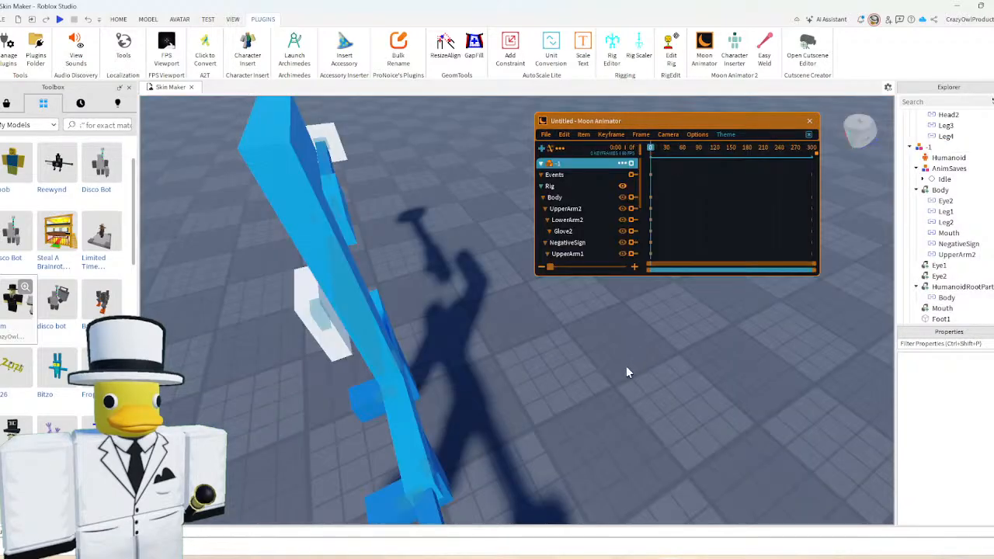
- Name the new, untitled animation of the -1 rig "Walk" in its animation settings
{"action": "right_click_drag", "start_coordinate": [626, 367], "coordinate": [548, 415]}
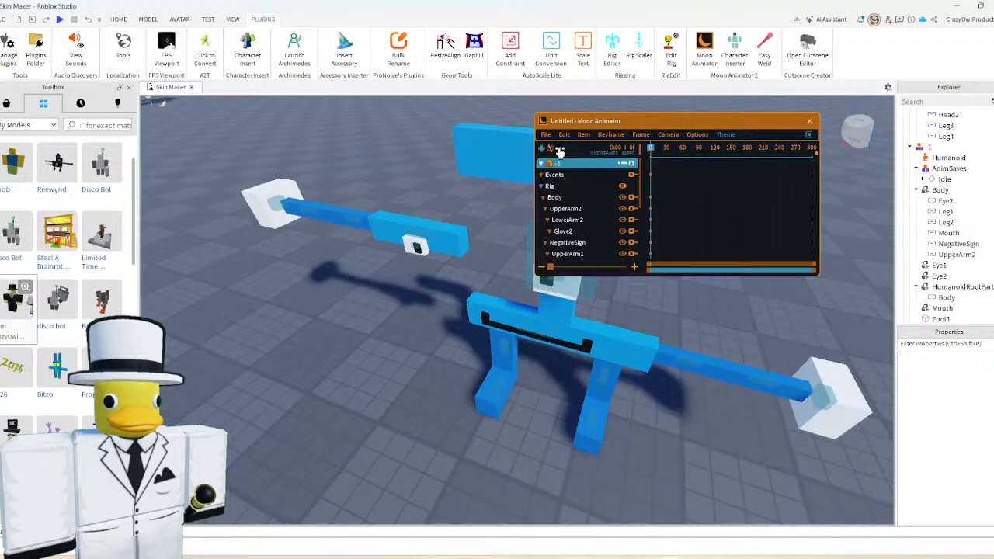
{"action": "left_click", "coordinate": [567, 184]}
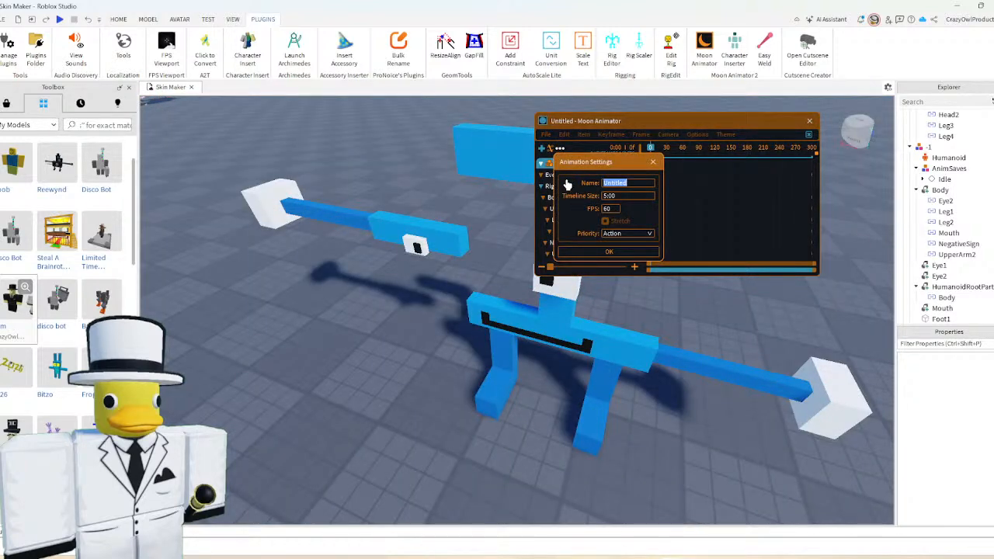
{"action": "type", "text": "Walk"}
{"action": "left_click", "coordinate": [609, 253]}
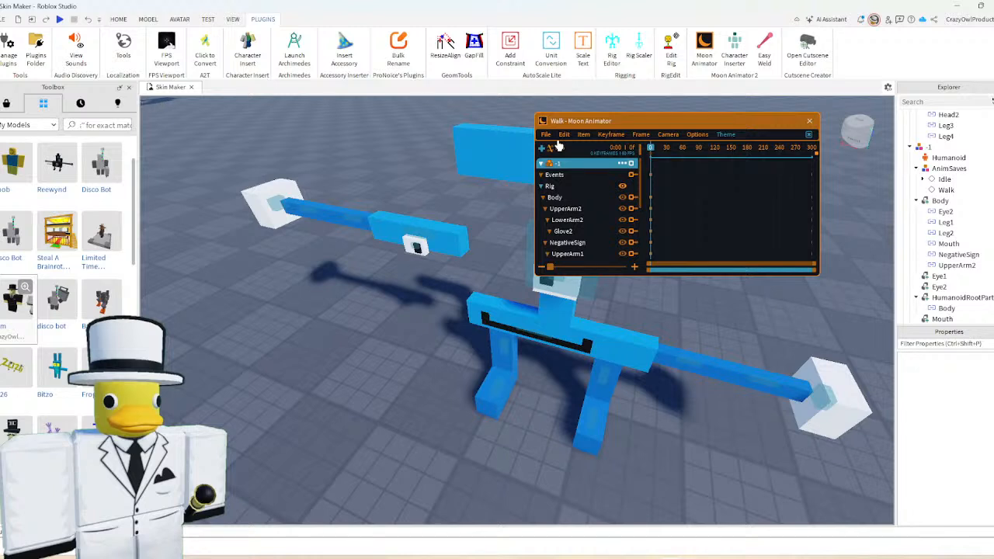
- Add keyframes for all rig parts at frame 0 of the Walk animation
{"action": "left_click", "coordinate": [558, 187]}
{"action": "key", "text": "equal"}
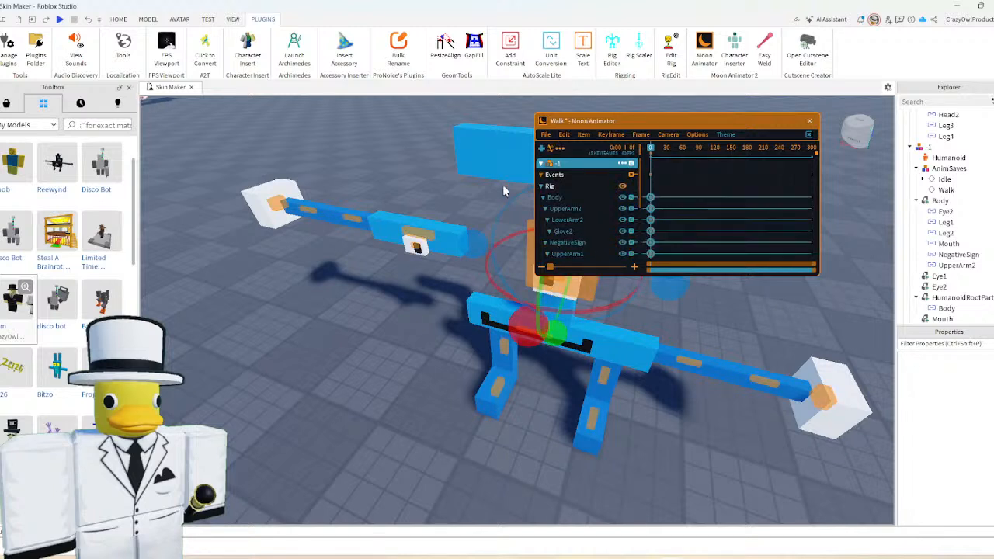
{"action": "left_click", "coordinate": [353, 182]}
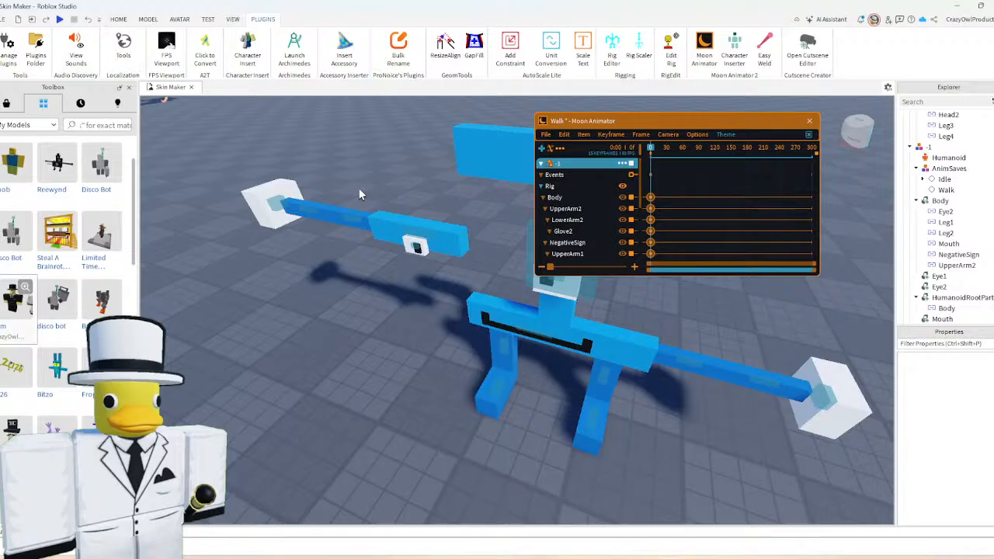
- At frame 0, rotate UpperArm1 downward by about 53 degrees and bend LowerArm1 down so the glove hangs below it
{"action": "scroll", "coordinate": [359, 189], "scroll_direction": "up", "scroll_amount": 2}
{"action": "right_click_drag", "start_coordinate": [358, 189], "coordinate": [385, 221]}
{"action": "scroll", "coordinate": [417, 223], "scroll_direction": "down", "scroll_amount": 4}
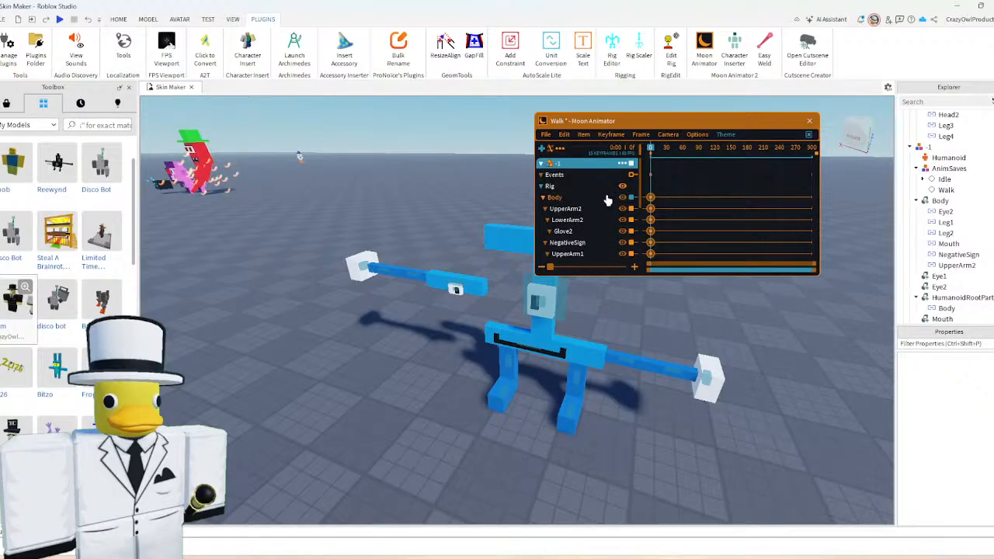
{"action": "key", "text": "a"}
{"action": "key", "text": "w"}
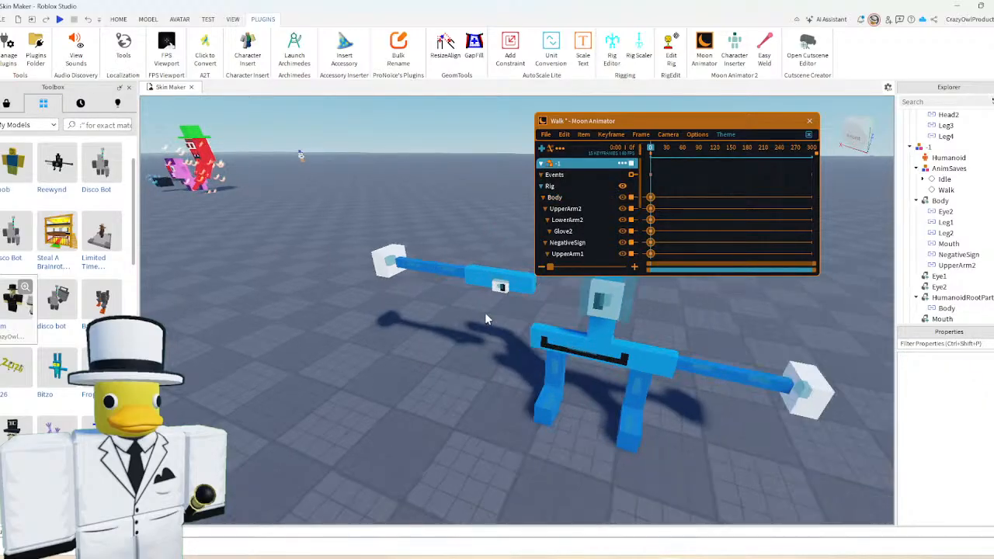
{"action": "key", "text": "w"}
{"action": "left_click", "coordinate": [413, 280]}
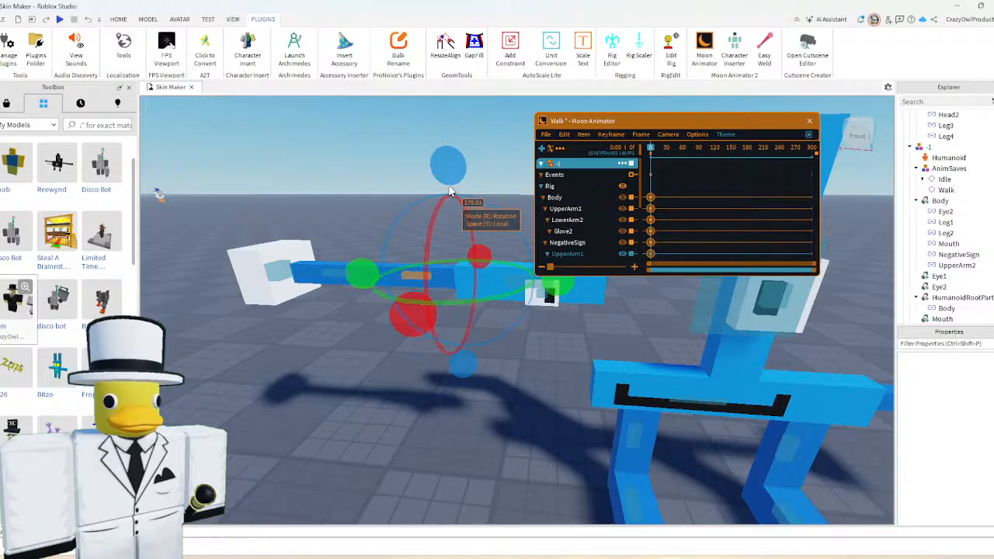
{"action": "left_click_drag", "start_coordinate": [449, 187], "coordinate": [354, 208]}
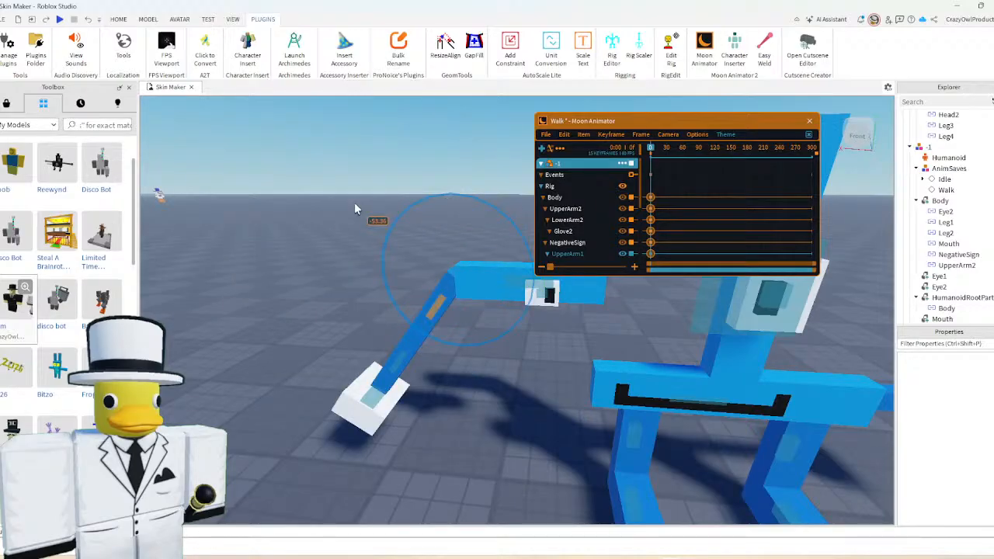
{"action": "left_click", "coordinate": [400, 358]}
{"action": "left_click_drag", "start_coordinate": [340, 279], "coordinate": [323, 315]}
{"action": "left_click", "coordinate": [289, 392]}
- At frame 0, rotate UpperArm2 downward and bend LowerArm2 down by about 48 degrees
{"action": "key", "text": "d"}
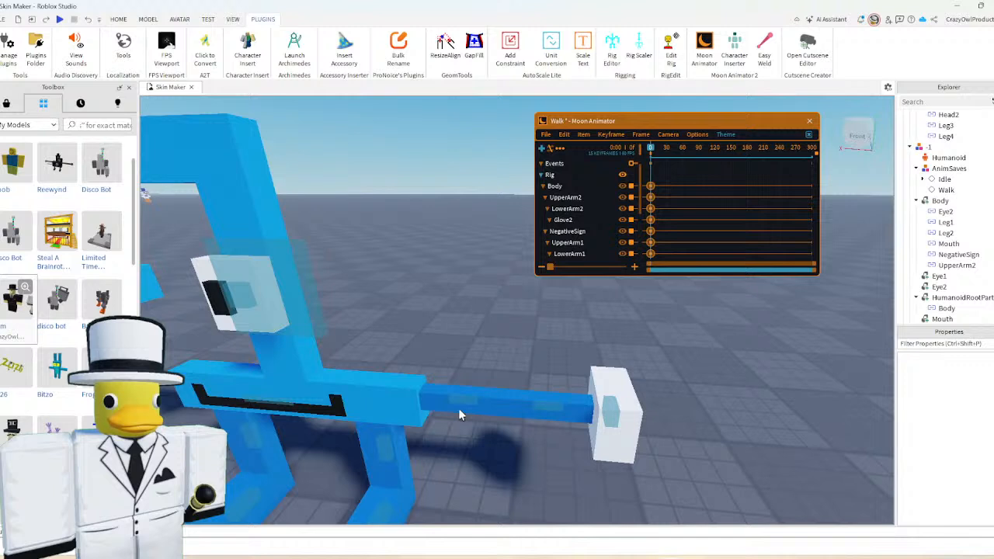
{"action": "left_click", "coordinate": [458, 408]}
{"action": "left_click_drag", "start_coordinate": [426, 322], "coordinate": [454, 383]}
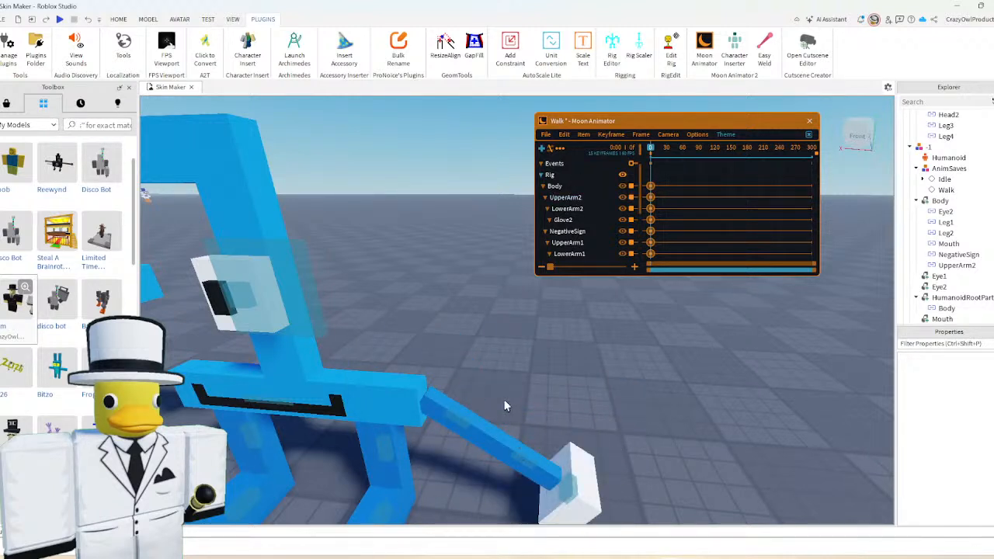
{"action": "left_click", "coordinate": [520, 463]}
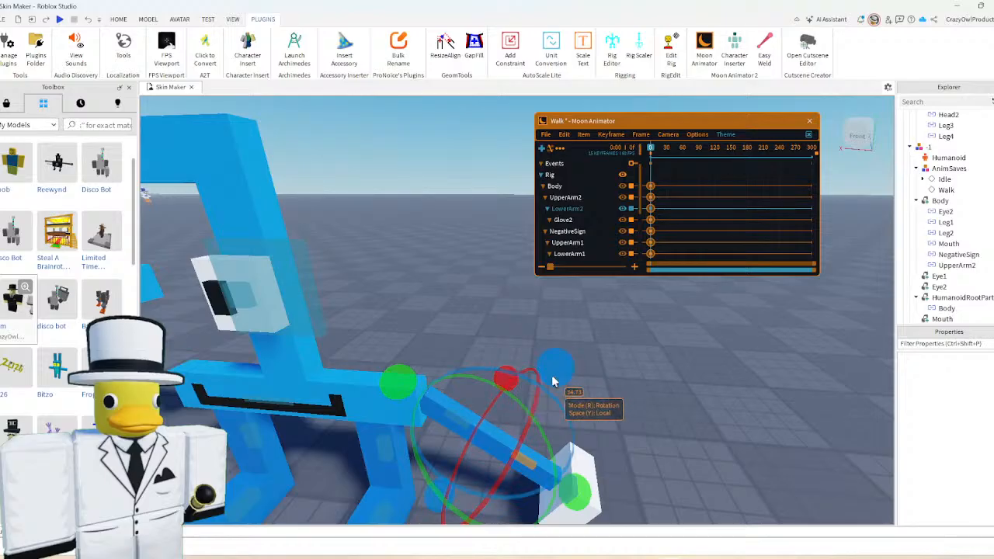
{"action": "left_click_drag", "start_coordinate": [552, 392], "coordinate": [601, 449]}
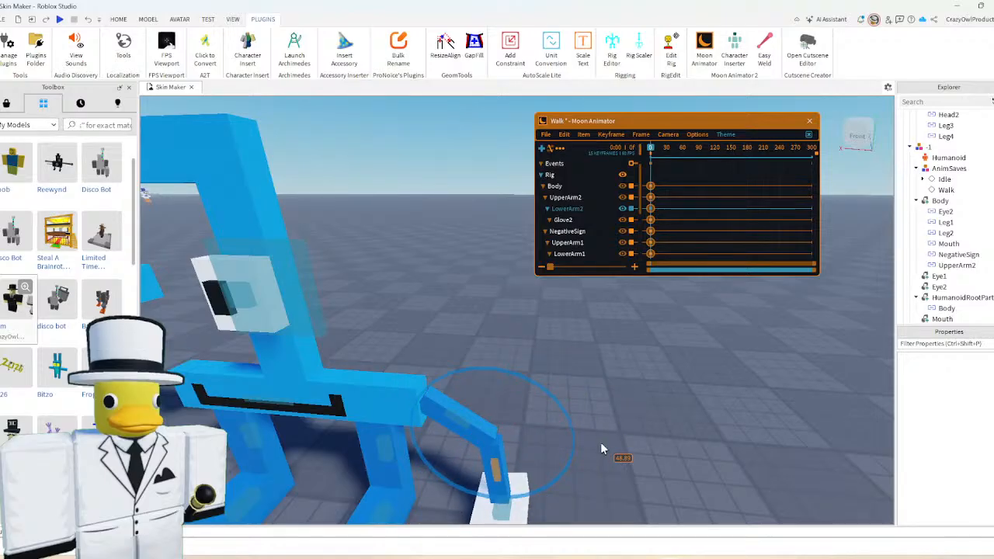
- Tilt the Body slightly forward at frame 0
{"action": "key", "text": "s"}
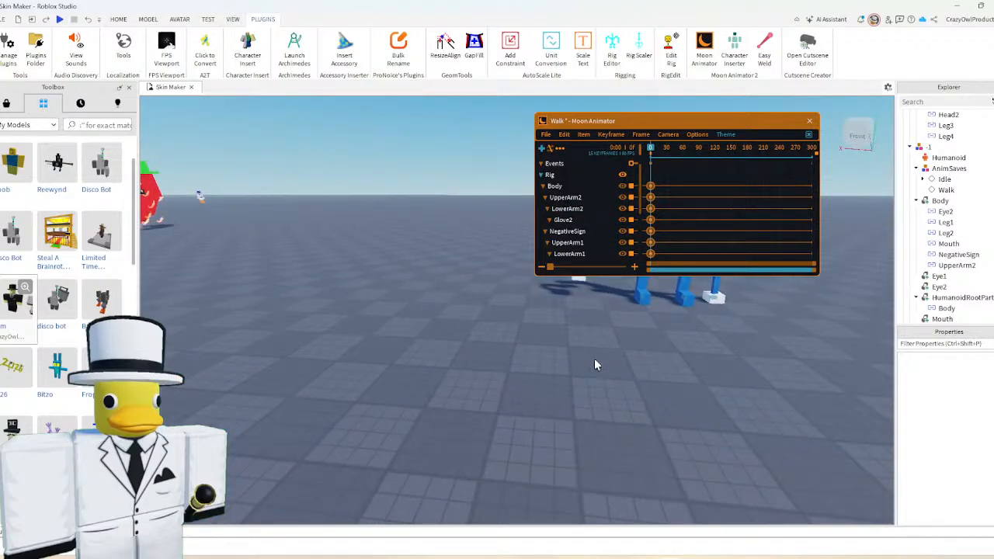
{"action": "right_click_drag", "start_coordinate": [594, 358], "coordinate": [596, 359]}
{"action": "key", "text": "w"}
{"action": "scroll", "coordinate": [439, 325], "scroll_direction": "up", "scroll_amount": 1}
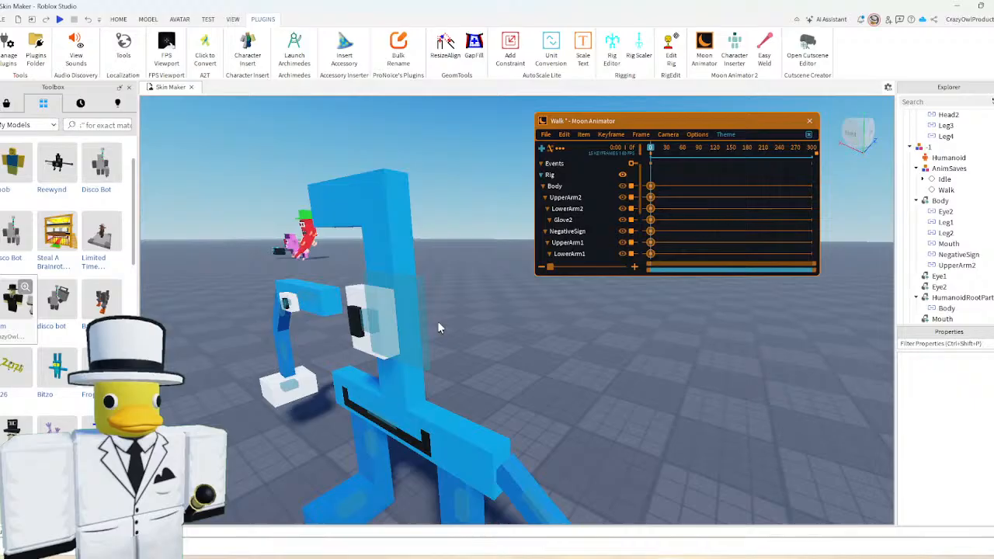
{"action": "scroll", "coordinate": [437, 322], "scroll_direction": "up", "scroll_amount": 1}
{"action": "left_click", "coordinate": [415, 310]}
{"action": "left_click_drag", "start_coordinate": [373, 209], "coordinate": [385, 210]}
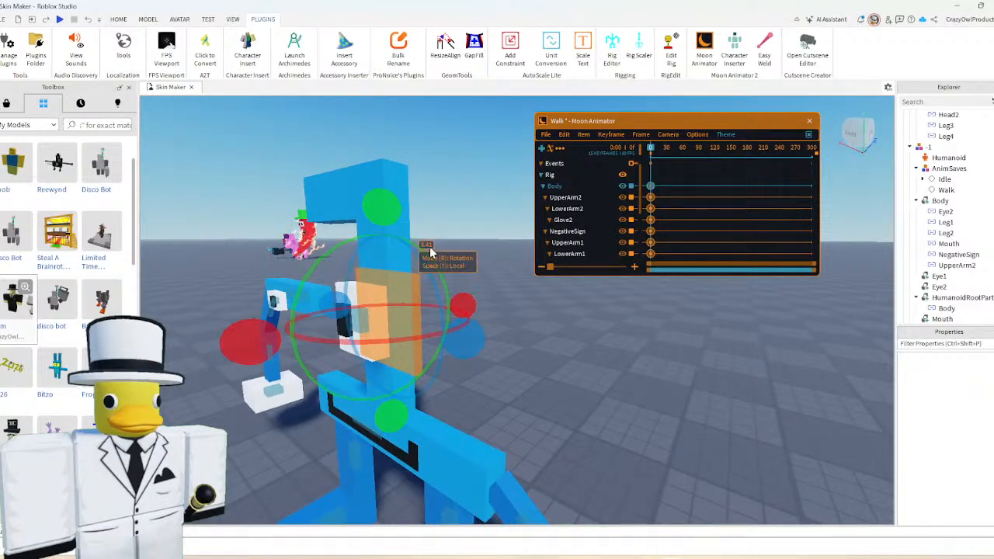
{"action": "left_click", "coordinate": [578, 347]}
- Rotate Leg1 and Leg2 slightly at frame 0 to compensate for the tilted body
{"action": "scroll", "coordinate": [578, 347], "scroll_direction": "down", "scroll_amount": 3}
{"action": "right_click_drag", "start_coordinate": [577, 348], "coordinate": [578, 347]}
{"action": "scroll", "coordinate": [578, 347], "scroll_direction": "up", "scroll_amount": 3}
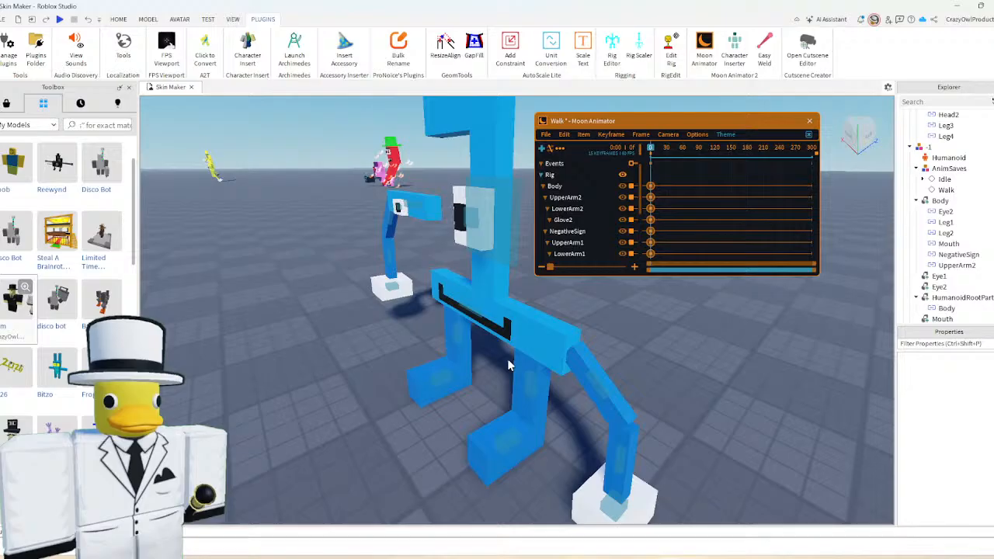
{"action": "left_click", "coordinate": [458, 339]}
{"action": "mouse_move", "coordinate": [445, 257]}
{"action": "left_mouse_down"}
{"action": "mouse_move", "coordinate": [436, 249]}
{"action": "mouse_move", "coordinate": [433, 259]}
{"action": "left_mouse_up"}
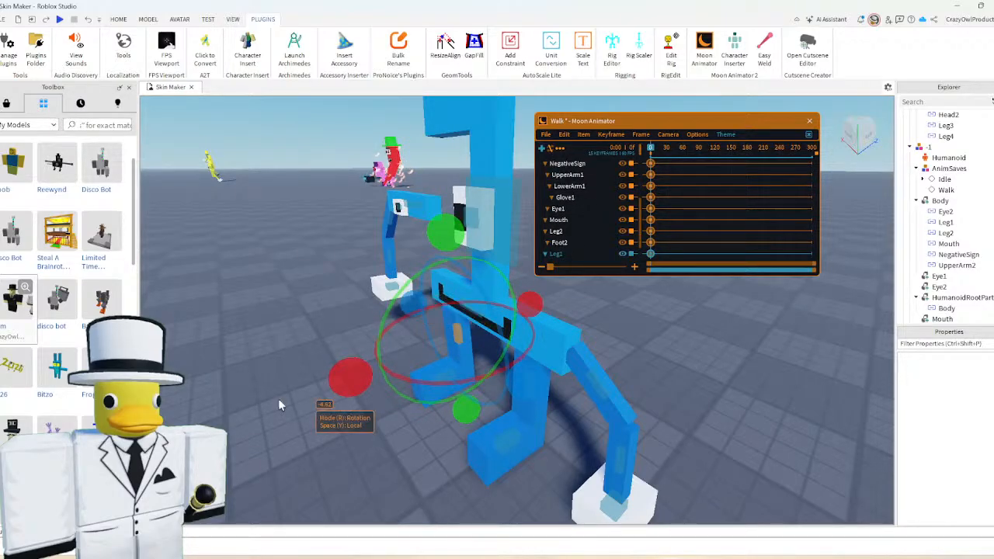
{"action": "left_click", "coordinate": [533, 382]}
{"action": "left_click_drag", "start_coordinate": [527, 267], "coordinate": [520, 281]}
{"action": "left_click", "coordinate": [532, 365]}
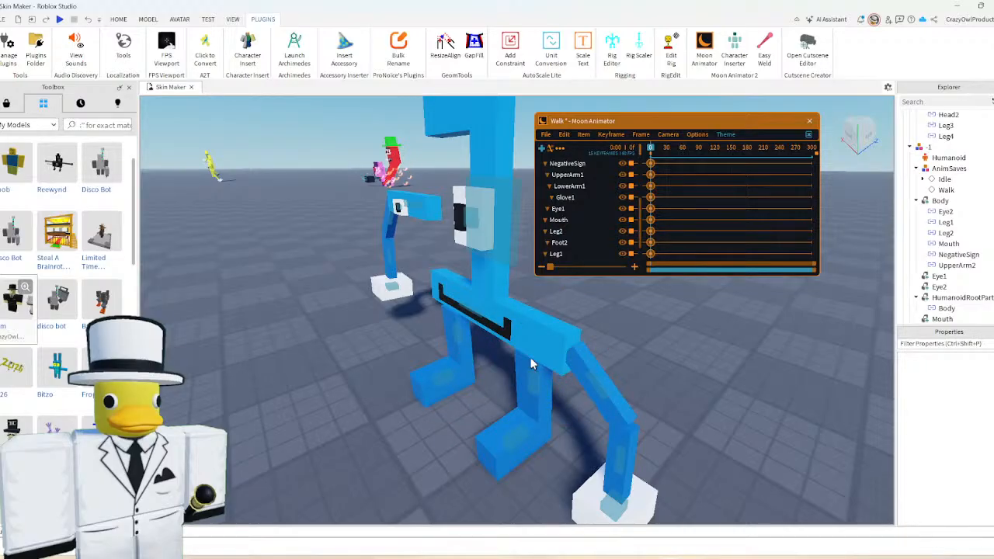
- At frame 40, swing Leg2 forward and Leg1 backward, and shift Leg1 by about 0.46
{"action": "left_click_drag", "start_coordinate": [670, 153], "coordinate": [671, 155]}
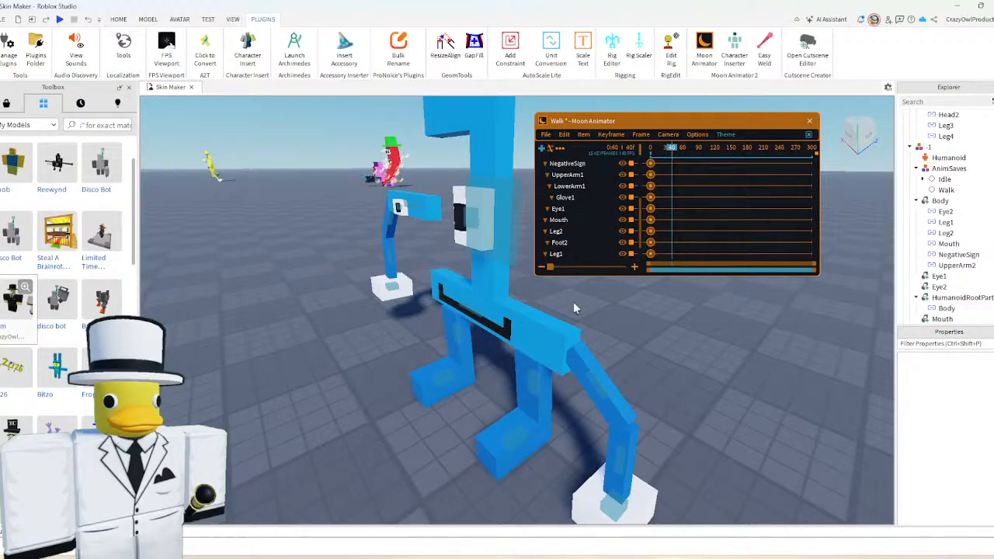
{"action": "left_click", "coordinate": [539, 364]}
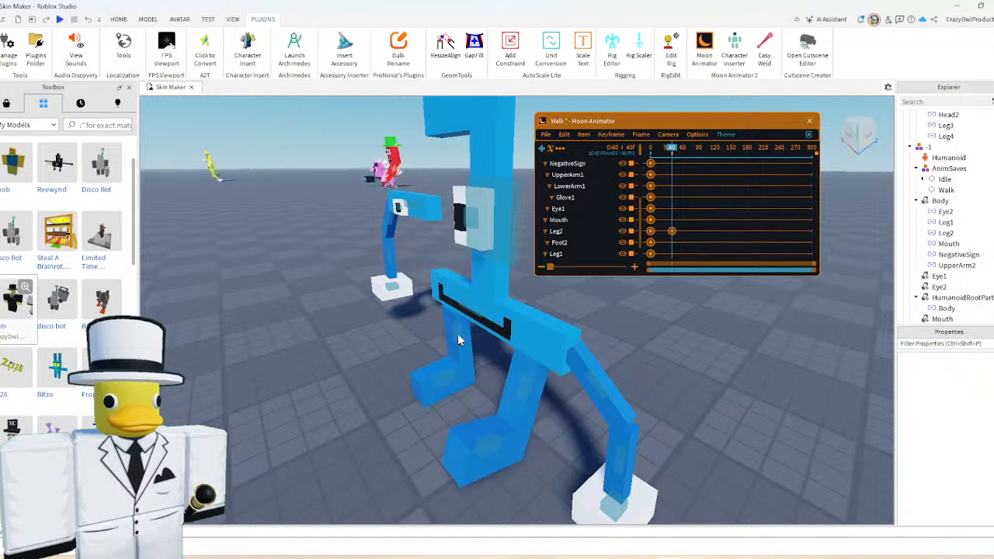
{"action": "left_click", "coordinate": [458, 339]}
{"action": "left_click_drag", "start_coordinate": [439, 246], "coordinate": [381, 319]}
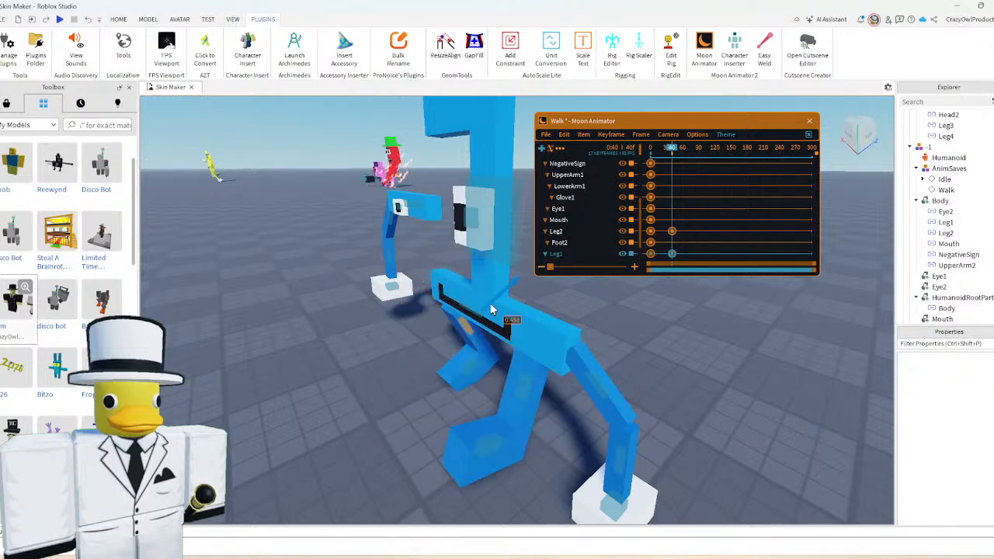
{"action": "left_click", "coordinate": [566, 319]}
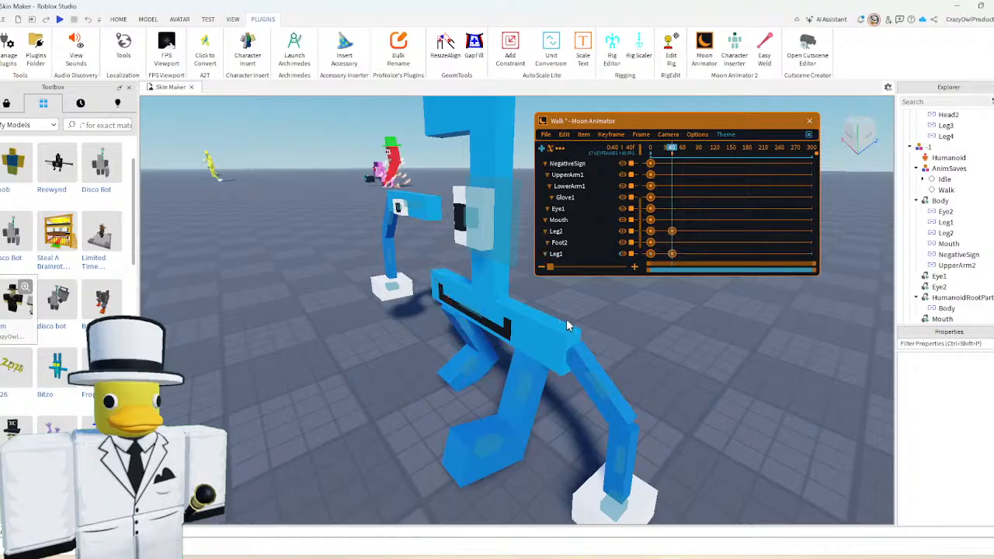
- At frame 40, rotate UpperArm2 and UpperArm1 to swing both arms for the stride
{"action": "scroll", "coordinate": [603, 334], "scroll_direction": "down", "scroll_amount": 3}
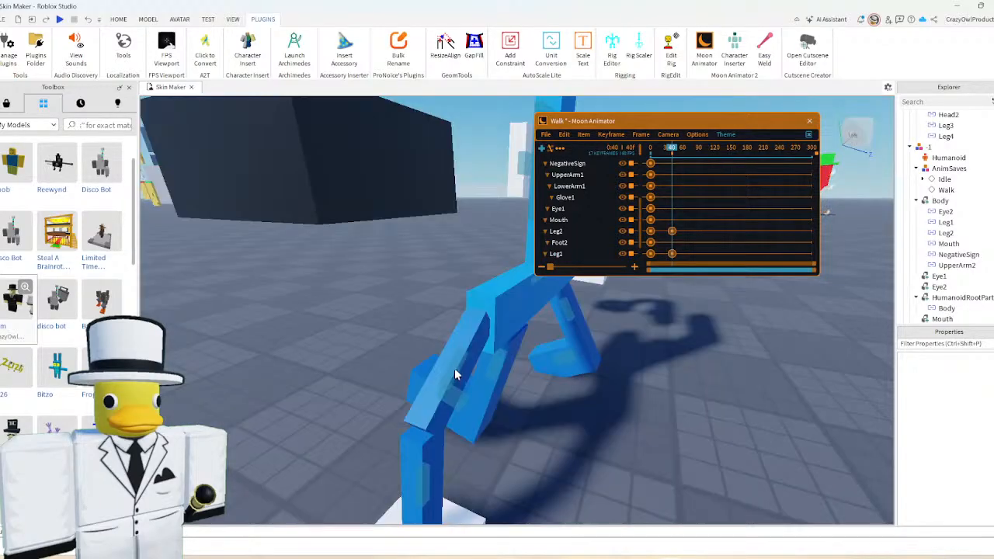
{"action": "left_click", "coordinate": [455, 369]}
{"action": "key", "text": "r"}
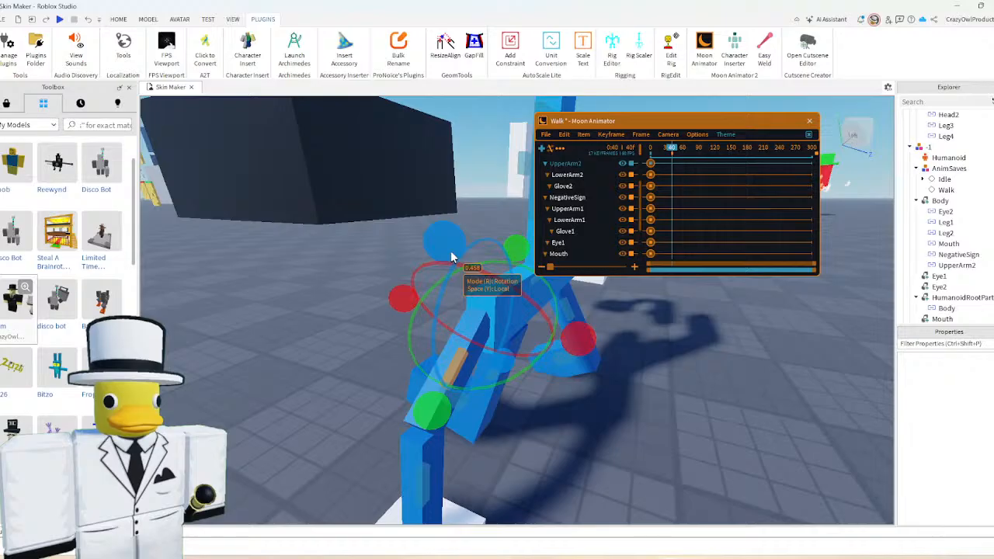
{"action": "left_click_drag", "start_coordinate": [453, 258], "coordinate": [577, 374]}
{"action": "left_click", "coordinate": [610, 396]}
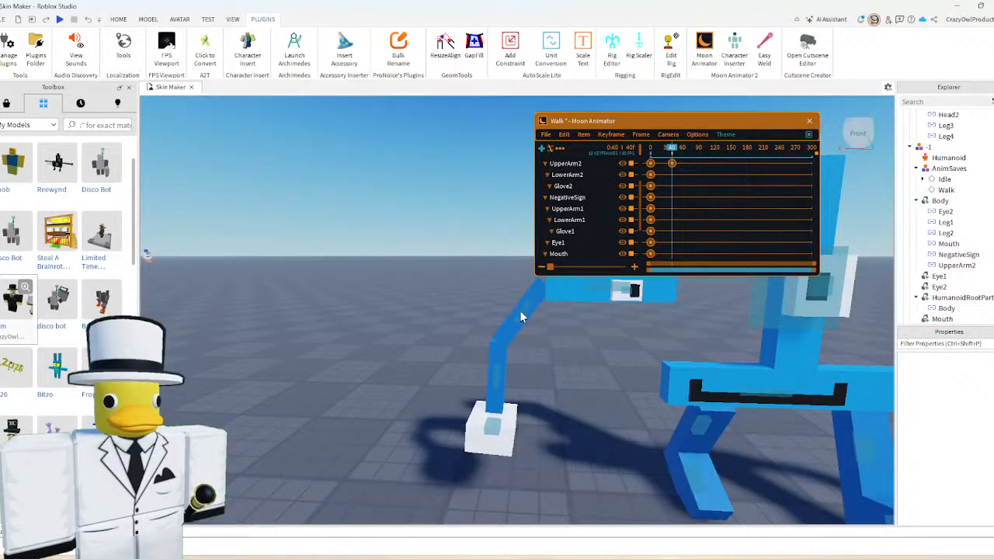
{"action": "left_click", "coordinate": [519, 310]}
{"action": "scroll", "coordinate": [536, 342], "scroll_direction": "up", "scroll_amount": 3}
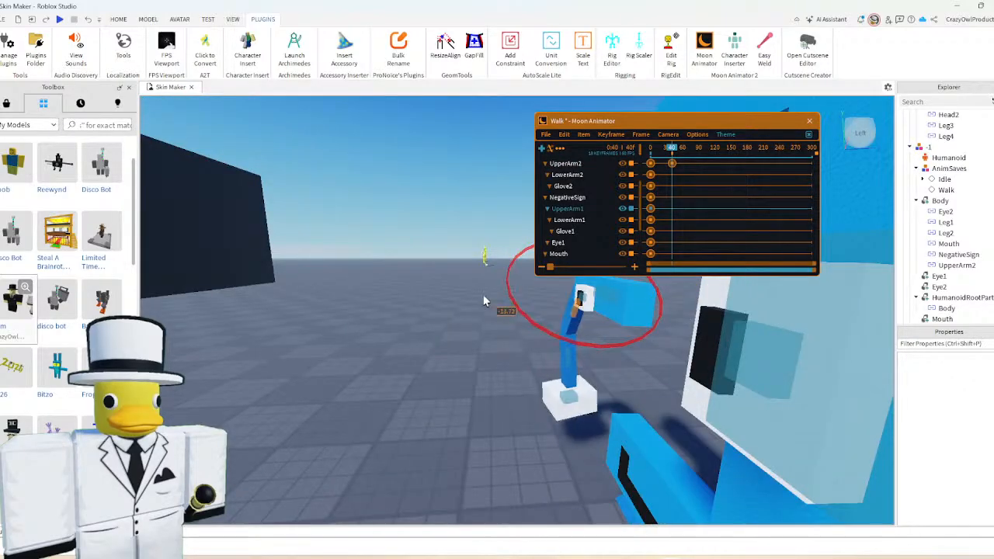
{"action": "left_click_drag", "start_coordinate": [483, 294], "coordinate": [491, 322]}
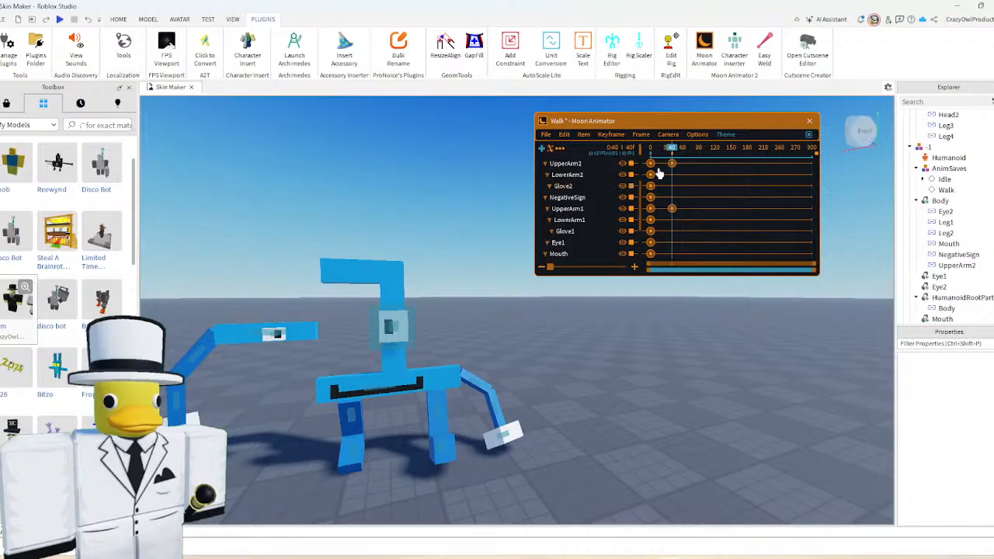
- At frame 132, rotate UpperArm2 and UpperArm1 to swing both arms the opposite way for the second stride
{"action": "left_click", "coordinate": [722, 147]}
{"action": "scroll", "coordinate": [552, 291], "scroll_direction": "up", "scroll_amount": 5}
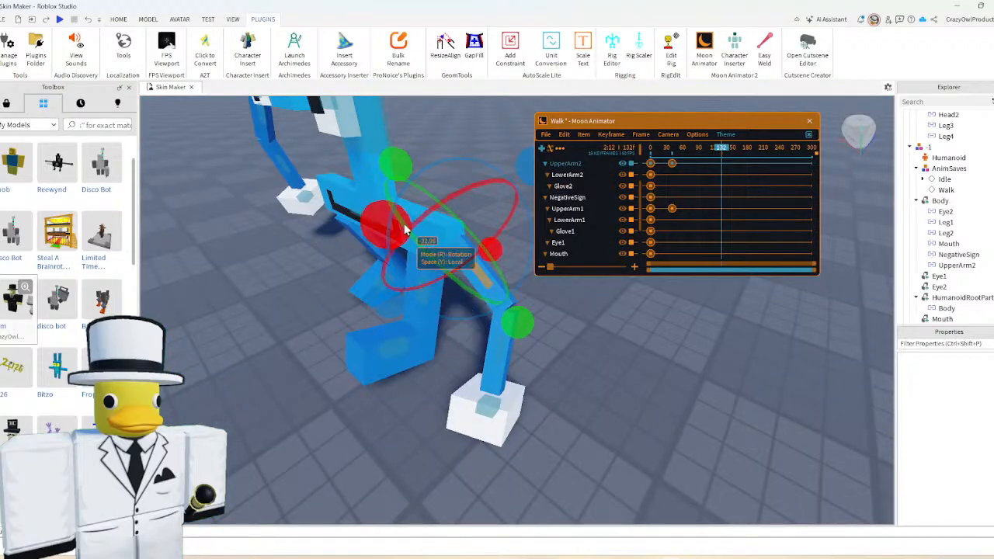
{"action": "left_click_drag", "start_coordinate": [397, 225], "coordinate": [339, 291]}
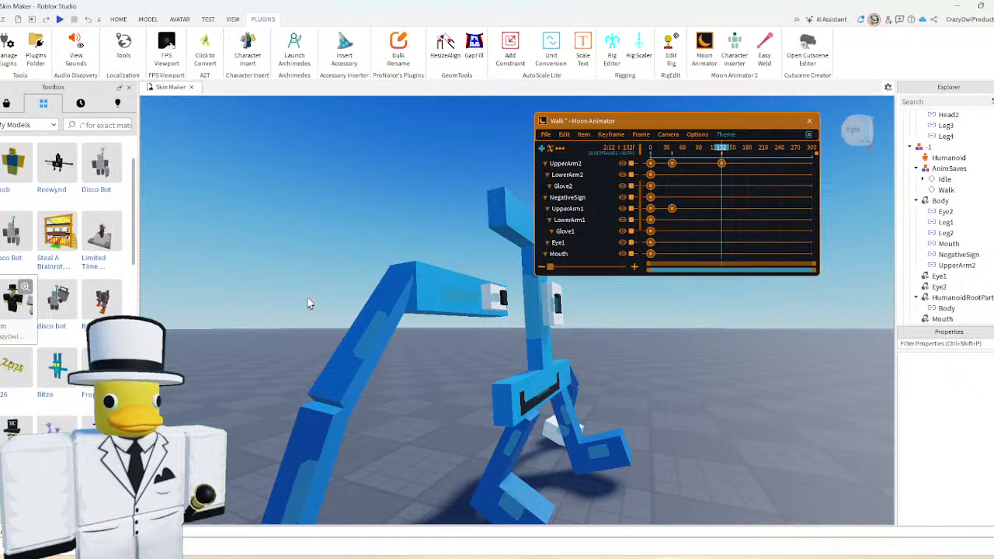
{"action": "left_click_drag", "start_coordinate": [449, 233], "coordinate": [428, 275]}
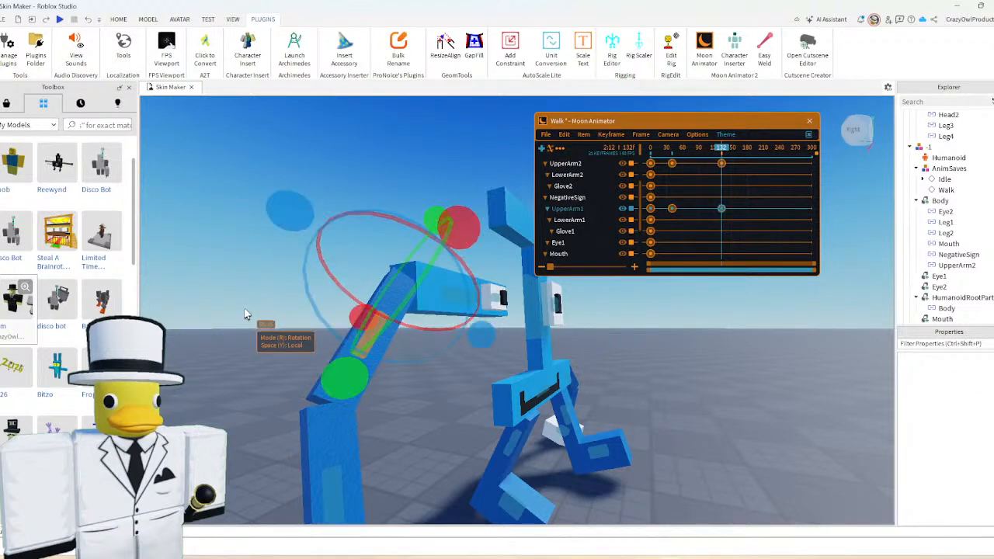
{"action": "left_click", "coordinate": [244, 312]}
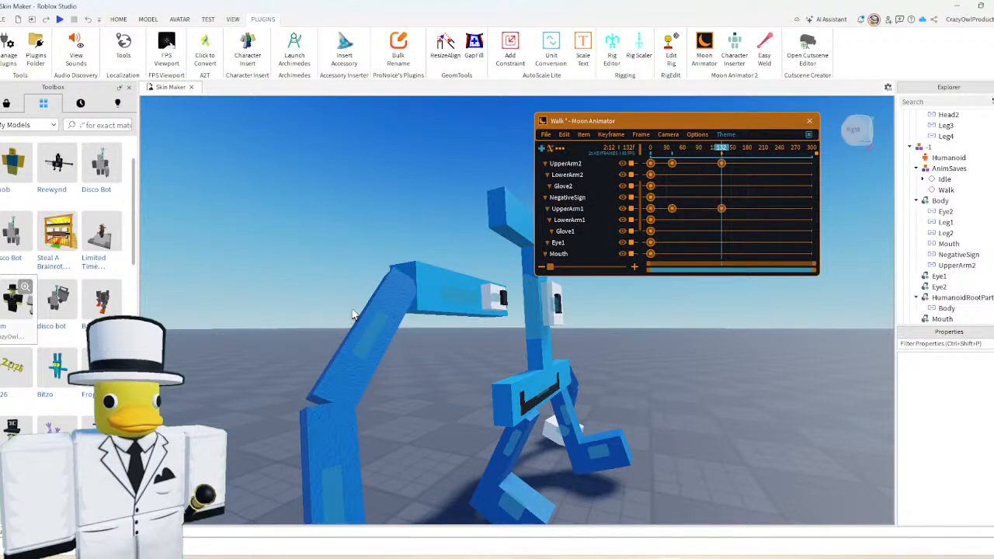
- At frame 132, rotate Leg1 forward and Leg2 backward for the second stride
{"action": "right_click_drag", "start_coordinate": [352, 312], "coordinate": [352, 320]}
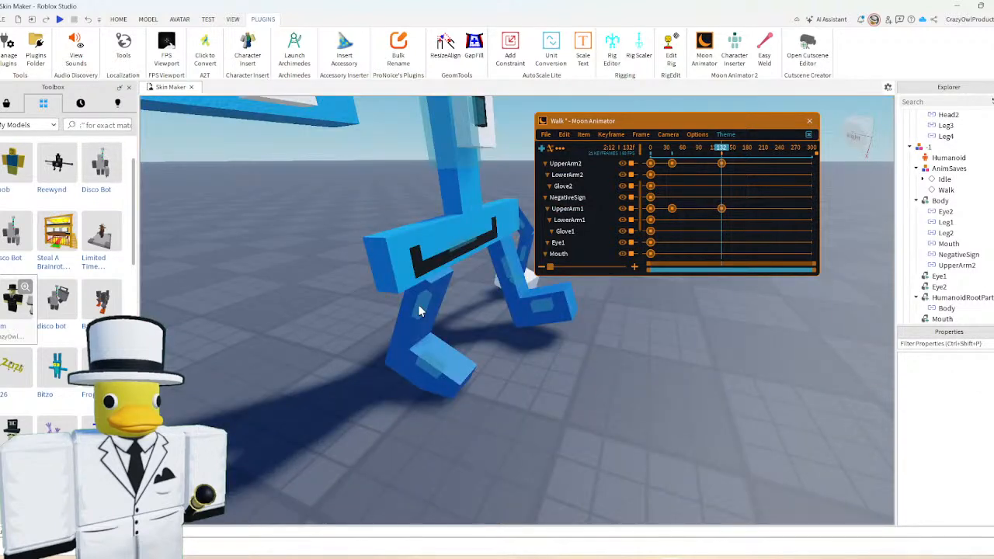
{"action": "left_click", "coordinate": [418, 311]}
{"action": "key", "text": "ctrl+z"}
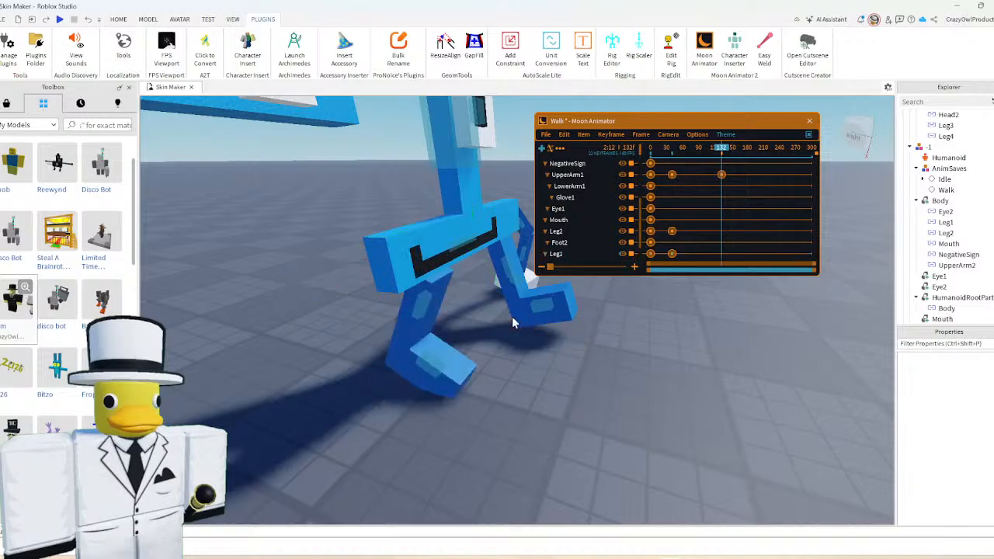
{"action": "left_click", "coordinate": [434, 330]}
{"action": "left_click_drag", "start_coordinate": [447, 212], "coordinate": [520, 250]}
{"action": "left_click", "coordinate": [516, 201]}
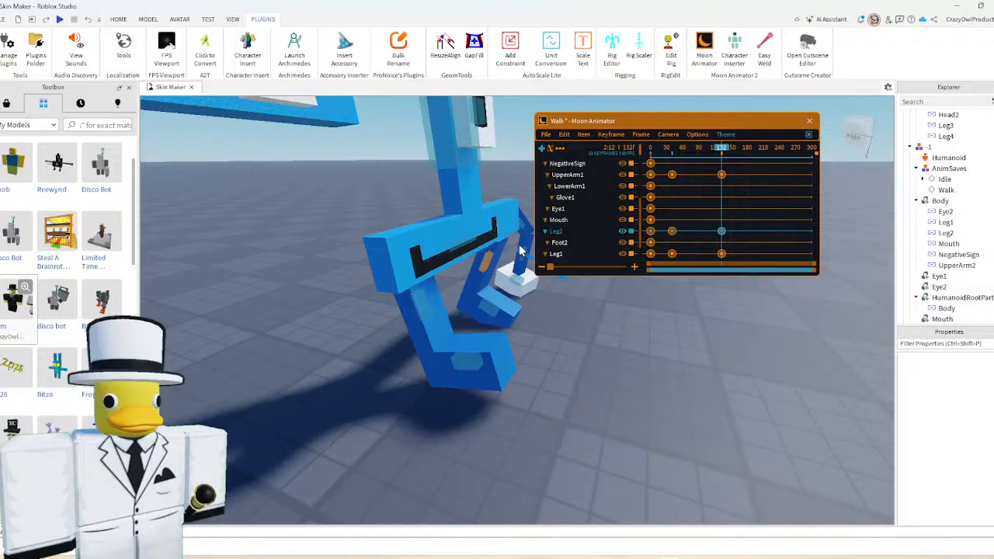
- Copy the frame 0 keyframes of all parts to frame 183 to close the walk cycle, and play the animation
{"action": "left_click", "coordinate": [541, 293]}
{"action": "key", "text": "s"}
{"action": "right_click_drag", "start_coordinate": [541, 292], "coordinate": [541, 293]}
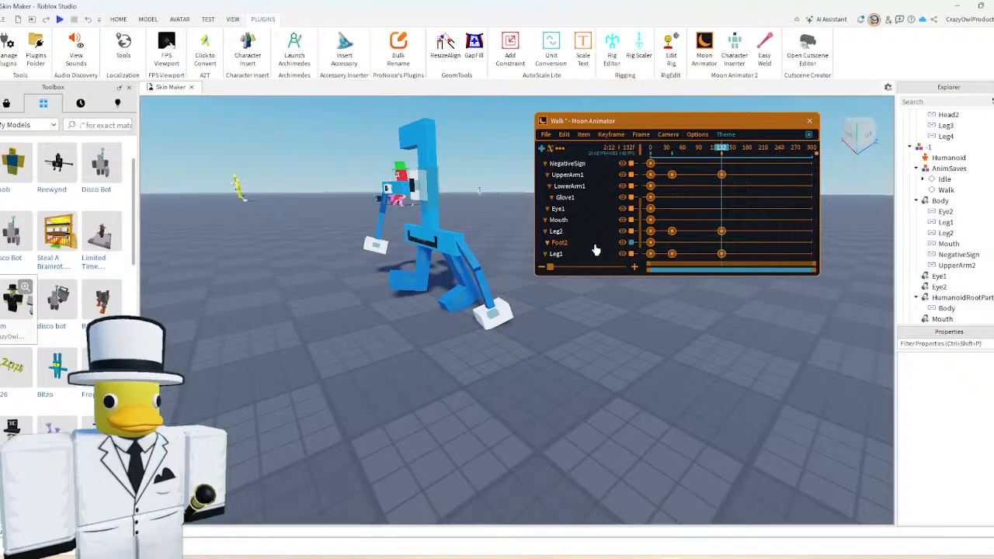
{"action": "scroll", "coordinate": [596, 249], "scroll_direction": "down", "scroll_amount": 2}
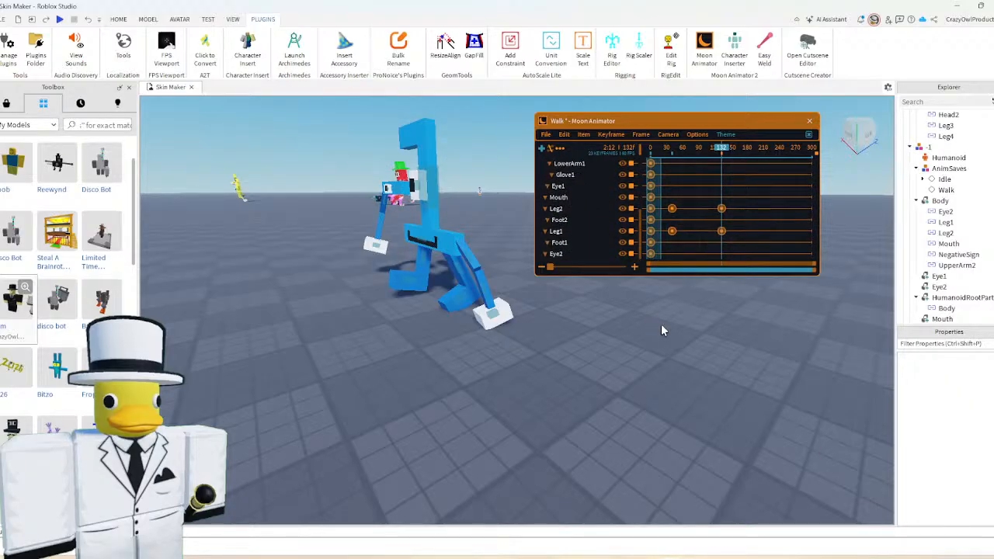
{"action": "left_click_drag", "start_coordinate": [661, 323], "coordinate": [653, 320]}
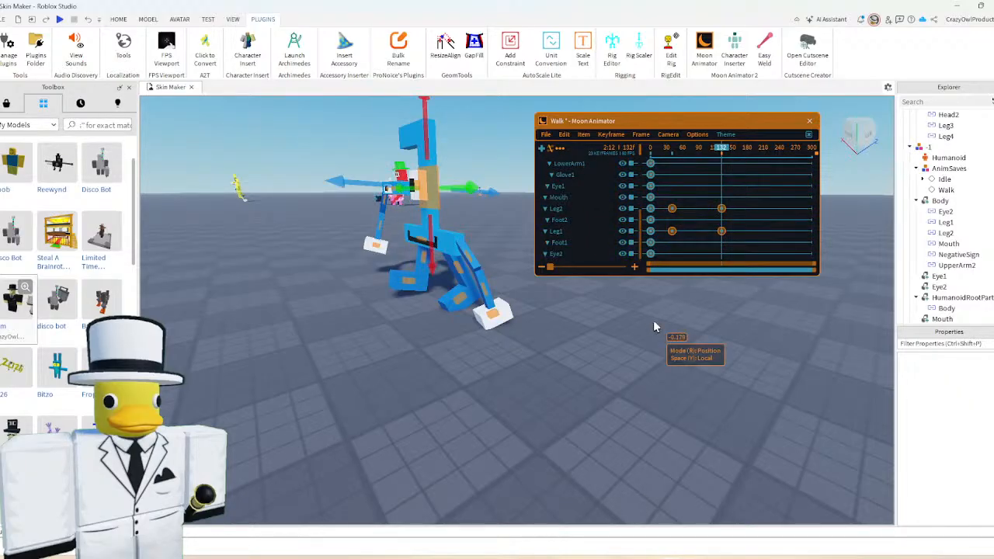
{"action": "left_click_drag", "start_coordinate": [745, 160], "coordinate": [748, 163]}
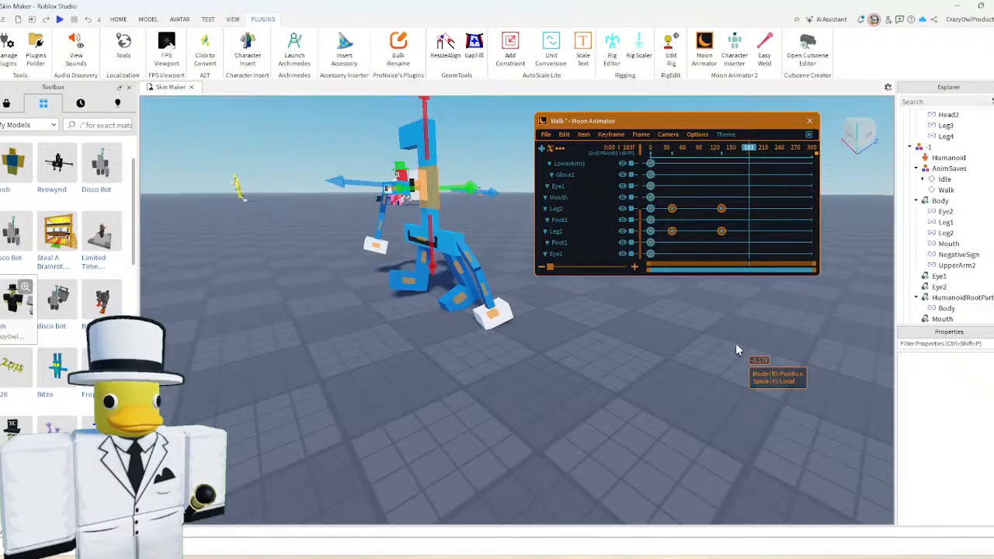
{"action": "key", "text": "ctrl+v"}
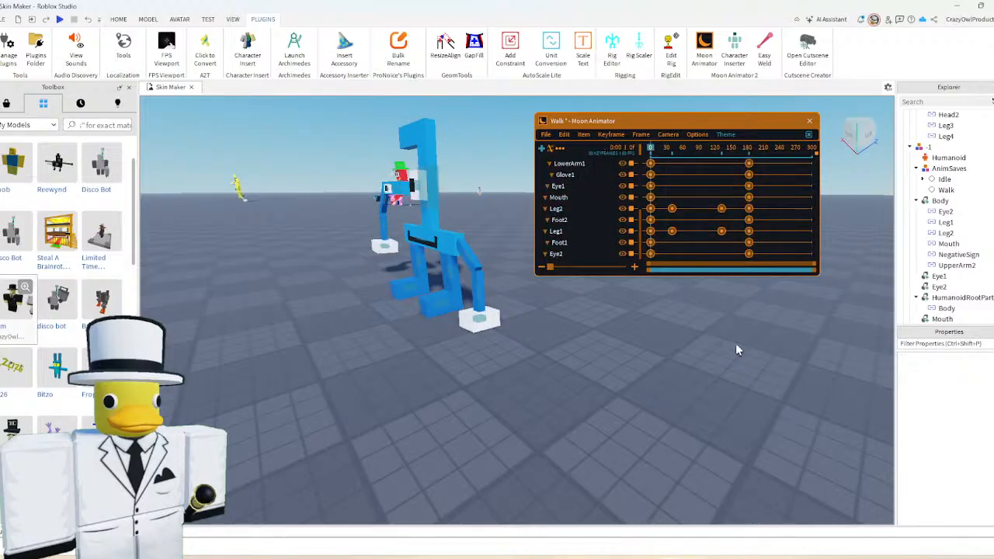
{"action": "key", "text": "space"}
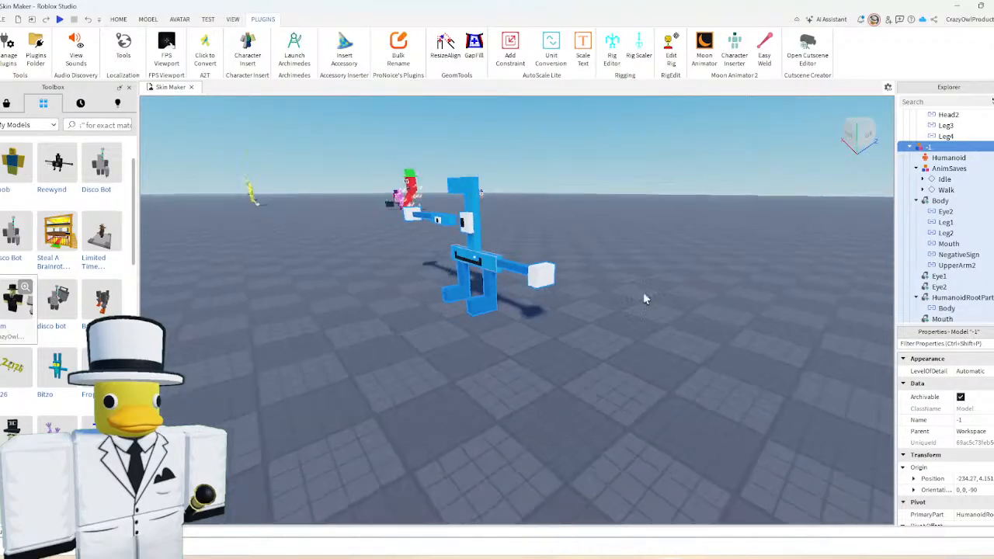
- Move the blue -1 character across the ground to stand beside the red pepper character
{"action": "scroll", "coordinate": [648, 290], "scroll_direction": "down", "scroll_amount": 3}
{"action": "scroll", "coordinate": [507, 356], "scroll_direction": "up", "scroll_amount": 3}
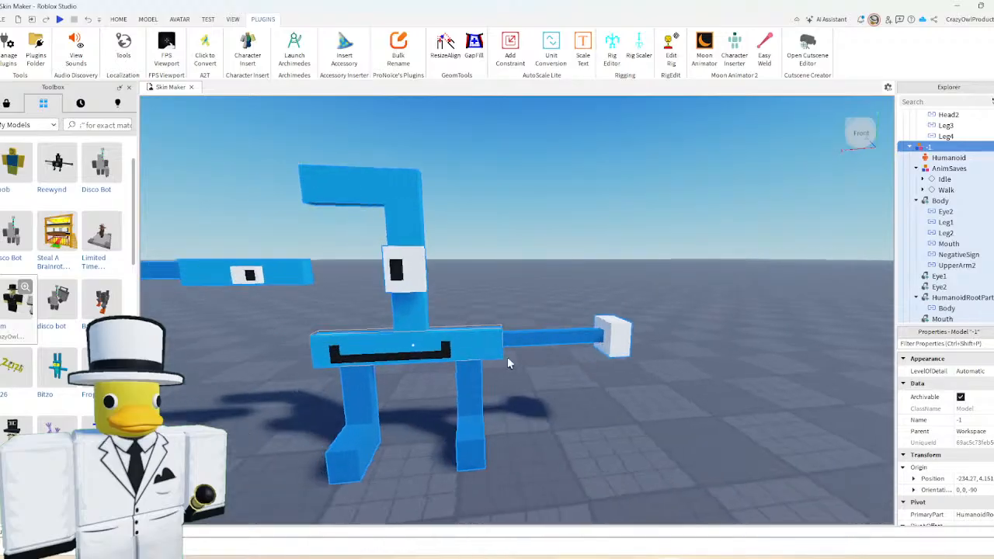
{"action": "scroll", "coordinate": [385, 300], "scroll_direction": "down", "scroll_amount": 3}
{"action": "left_click_drag", "start_coordinate": [427, 392], "coordinate": [522, 398]}
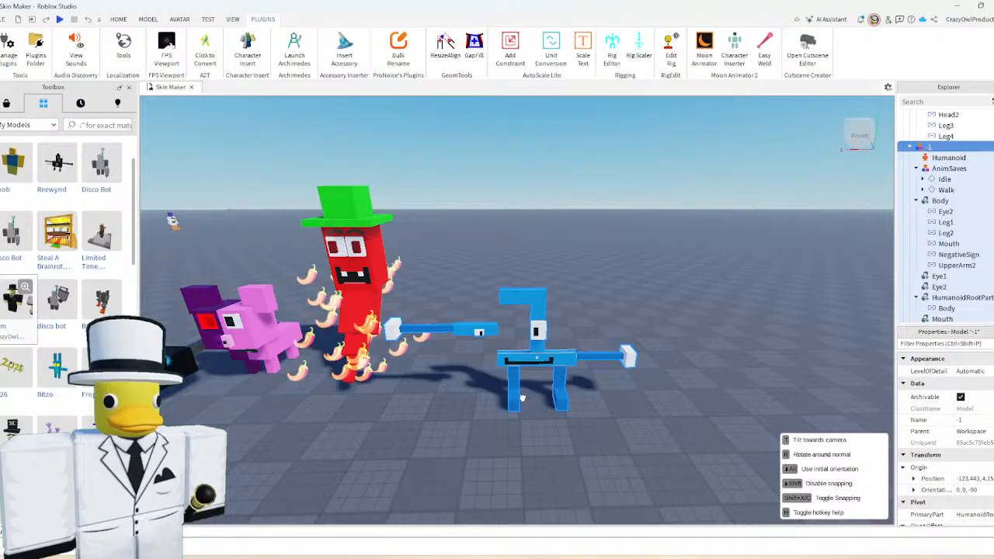
{"action": "left_click", "coordinate": [467, 435]}
- Delete the Anatra duck model from the workspace
{"action": "key", "text": "s"}
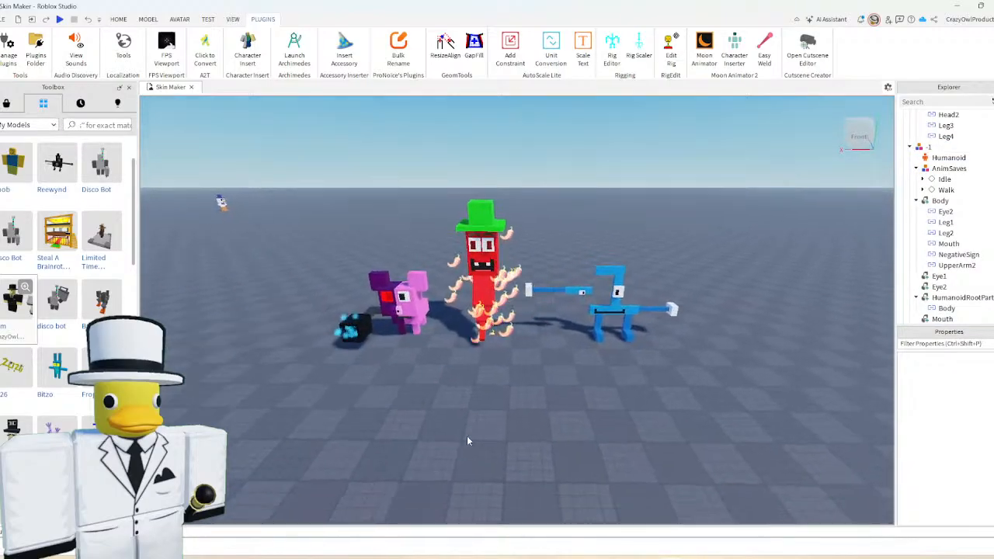
{"action": "key", "text": "w"}
{"action": "right_click_drag", "start_coordinate": [467, 436], "coordinate": [498, 409]}
{"action": "key", "text": "s"}
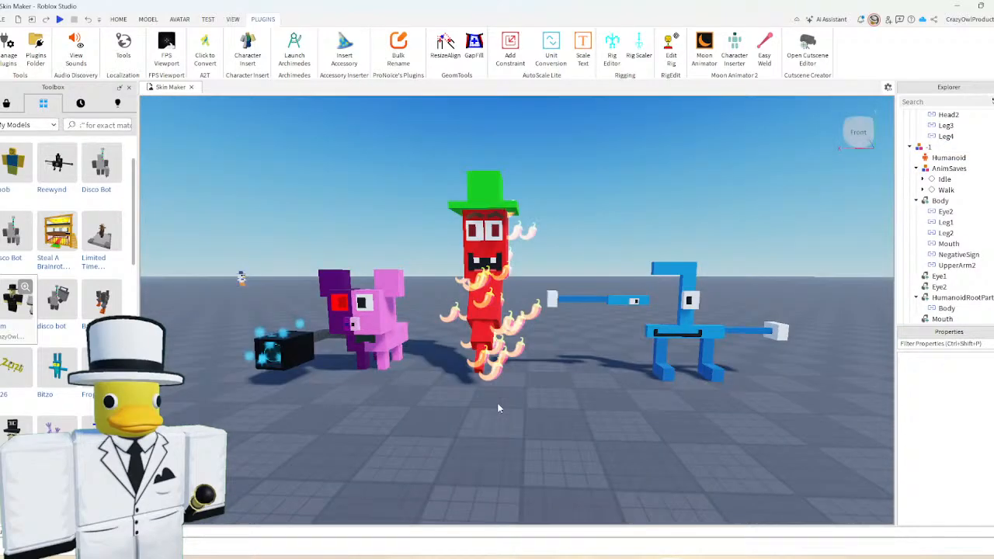
{"action": "key", "text": "s"}
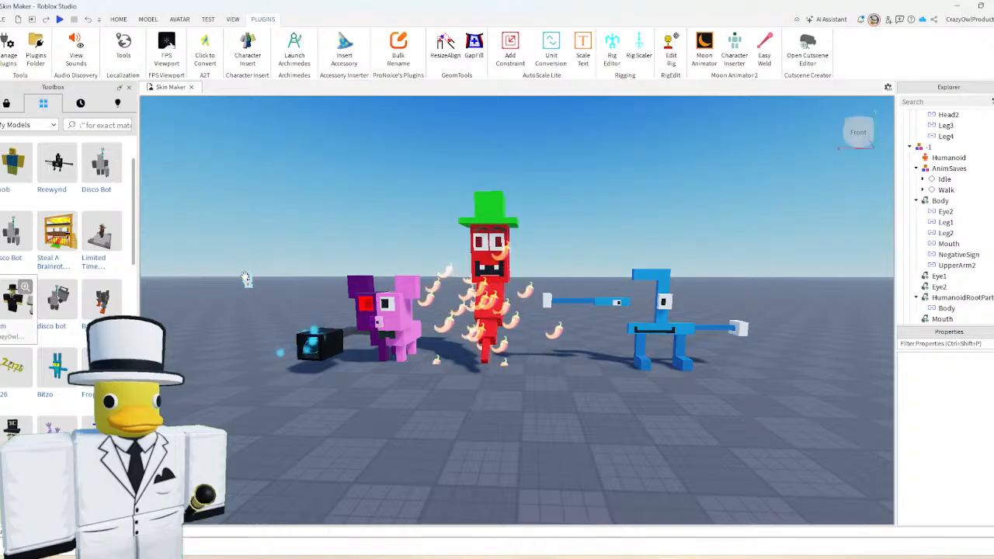
{"action": "left_click_drag", "start_coordinate": [246, 282], "coordinate": [290, 482]}
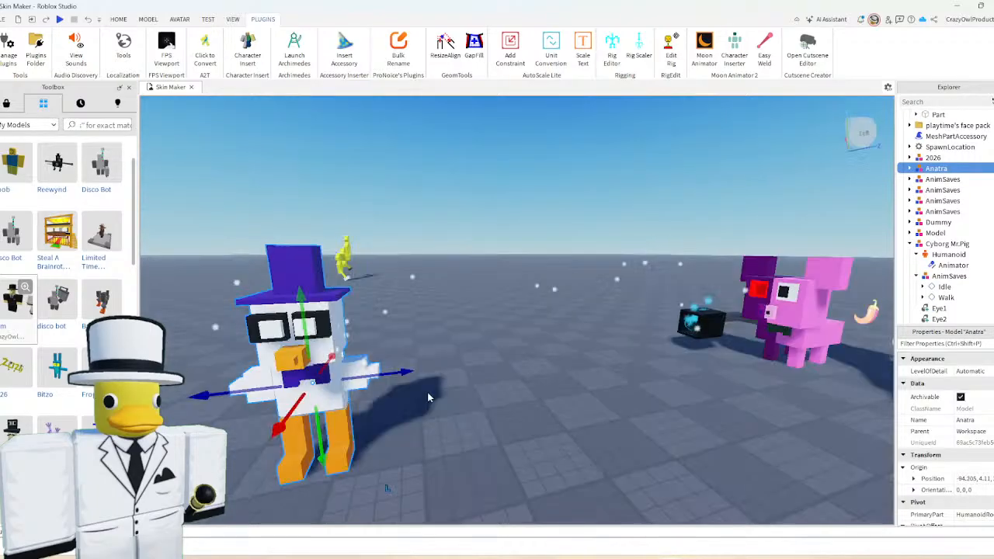
{"action": "key", "text": "Delete"}
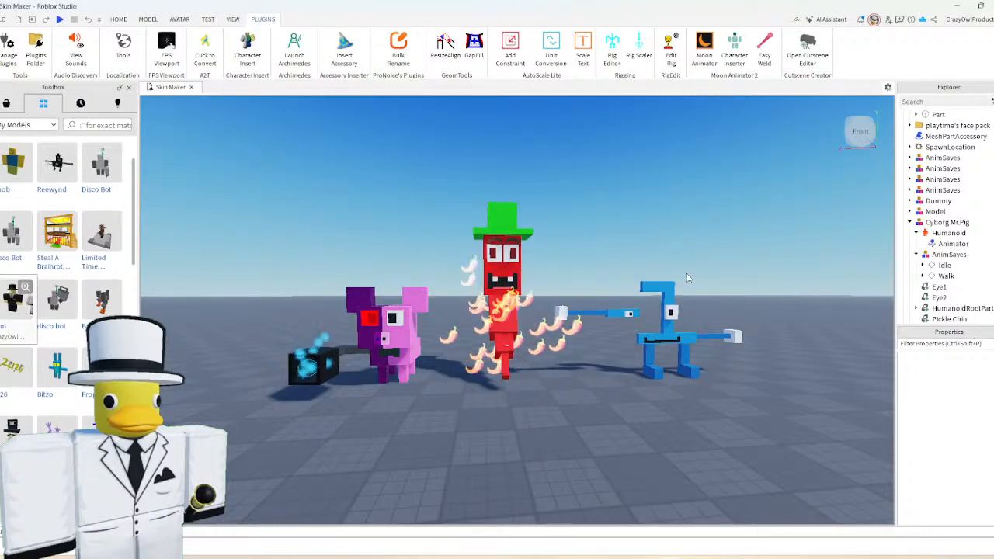
- Save the -1 character to Roblox as a development item with the asset category Model
{"action": "left_click", "coordinate": [669, 289]}
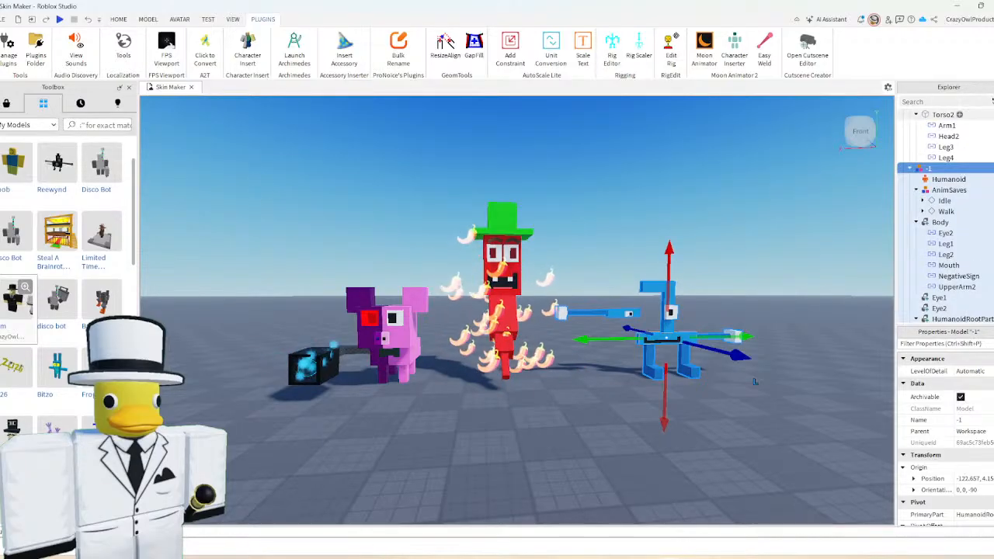
{"action": "right_click", "coordinate": [927, 167]}
{"action": "mouse_move", "coordinate": [935, 349]}
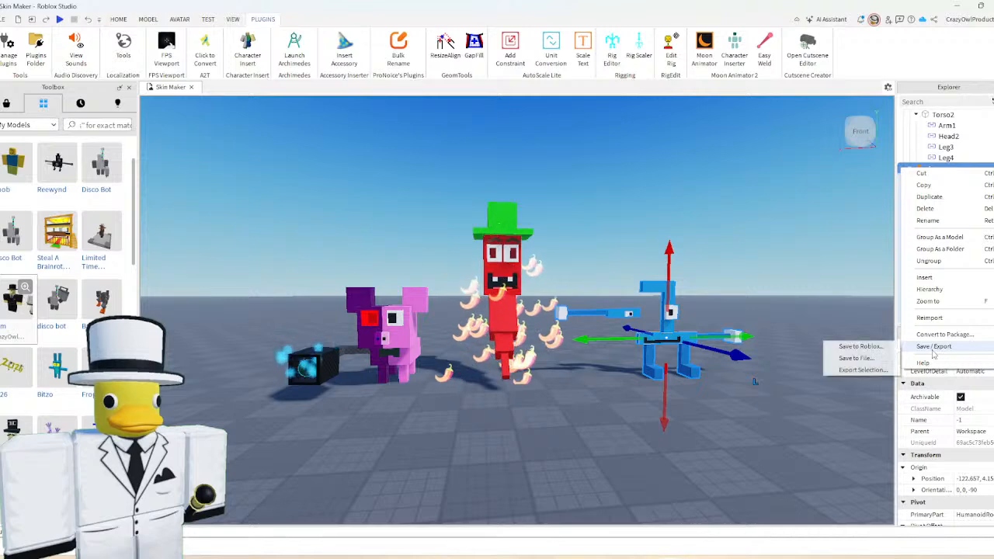
{"action": "left_click", "coordinate": [879, 347]}
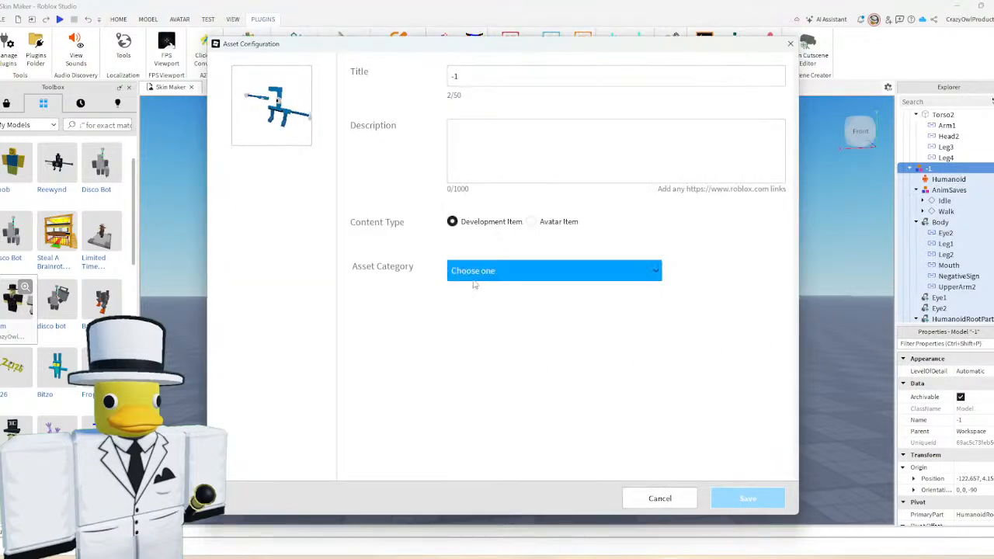
{"action": "left_click", "coordinate": [474, 279]}
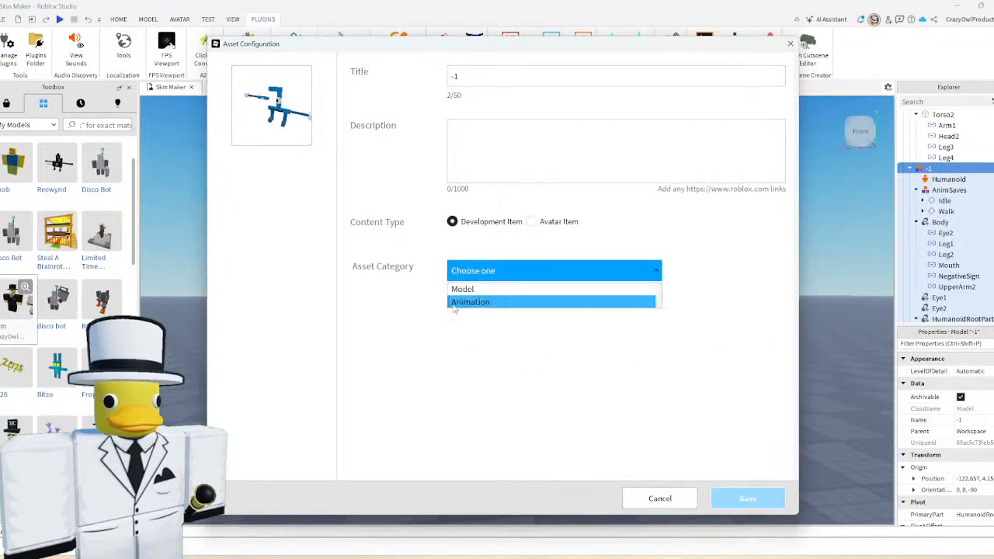
{"action": "left_click", "coordinate": [455, 288]}
{"action": "left_click", "coordinate": [748, 501]}
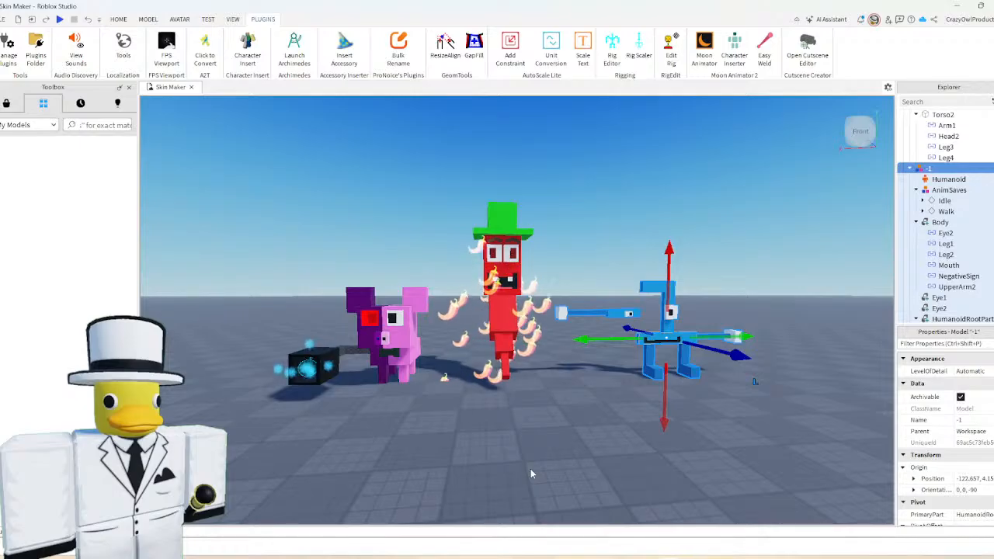
- Delete the pig, pepper and -1 characters together from the workspace
{"action": "left_click_drag", "start_coordinate": [309, 248], "coordinate": [665, 458]}
{"action": "key", "text": "Delete"}
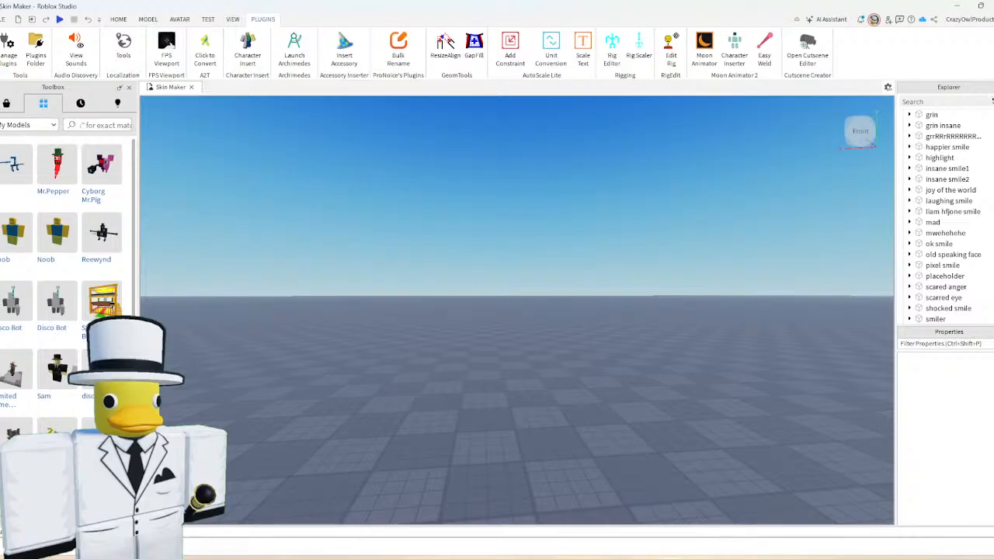
- Close the Skin Maker place and switch to OBS
{"action": "left_click", "coordinate": [2, 20]}
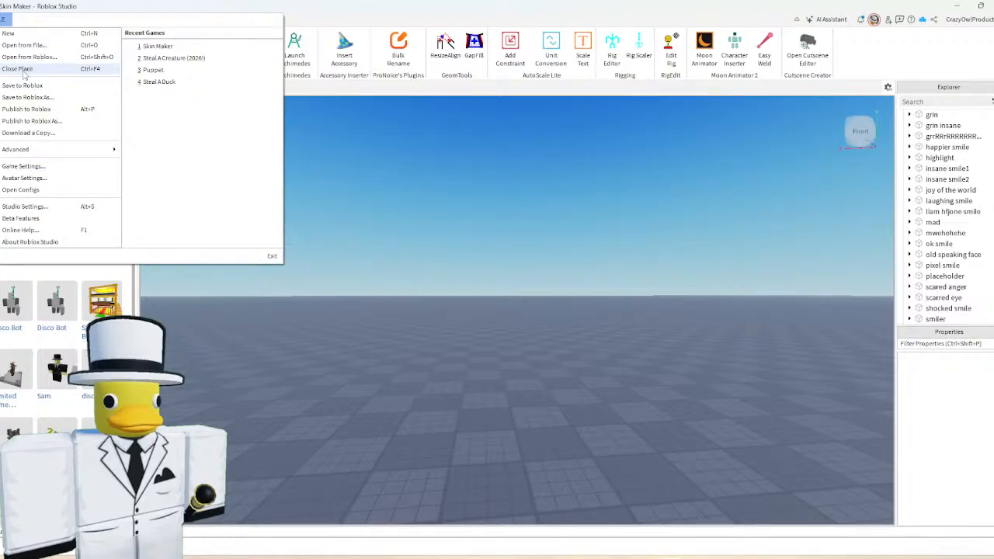
{"action": "left_click", "coordinate": [26, 73]}
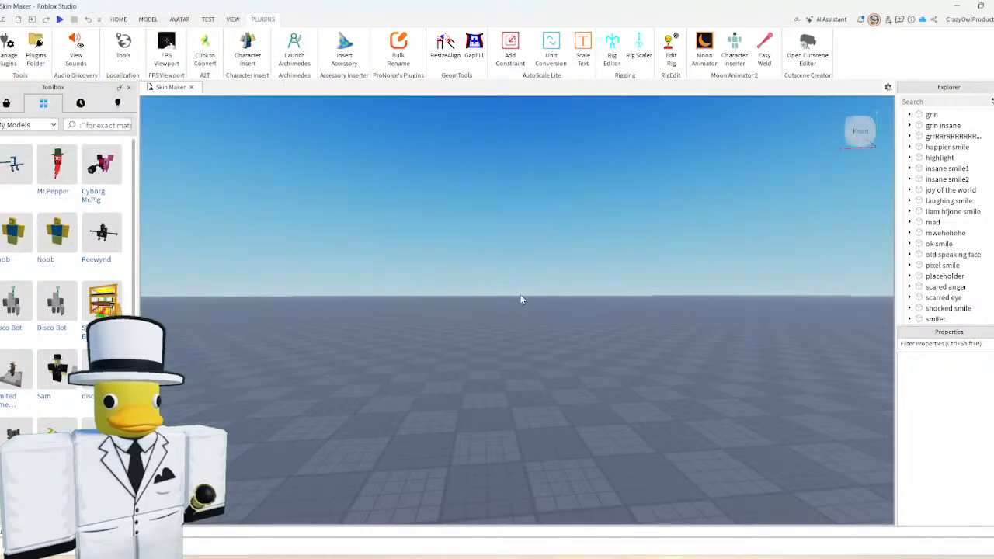
{"action": "key", "text": "alt+Tab"}
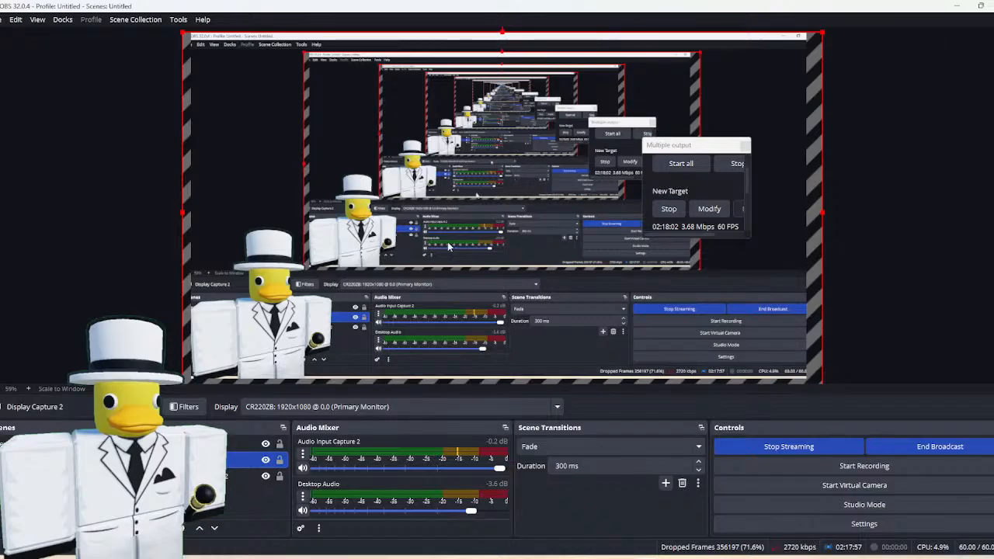